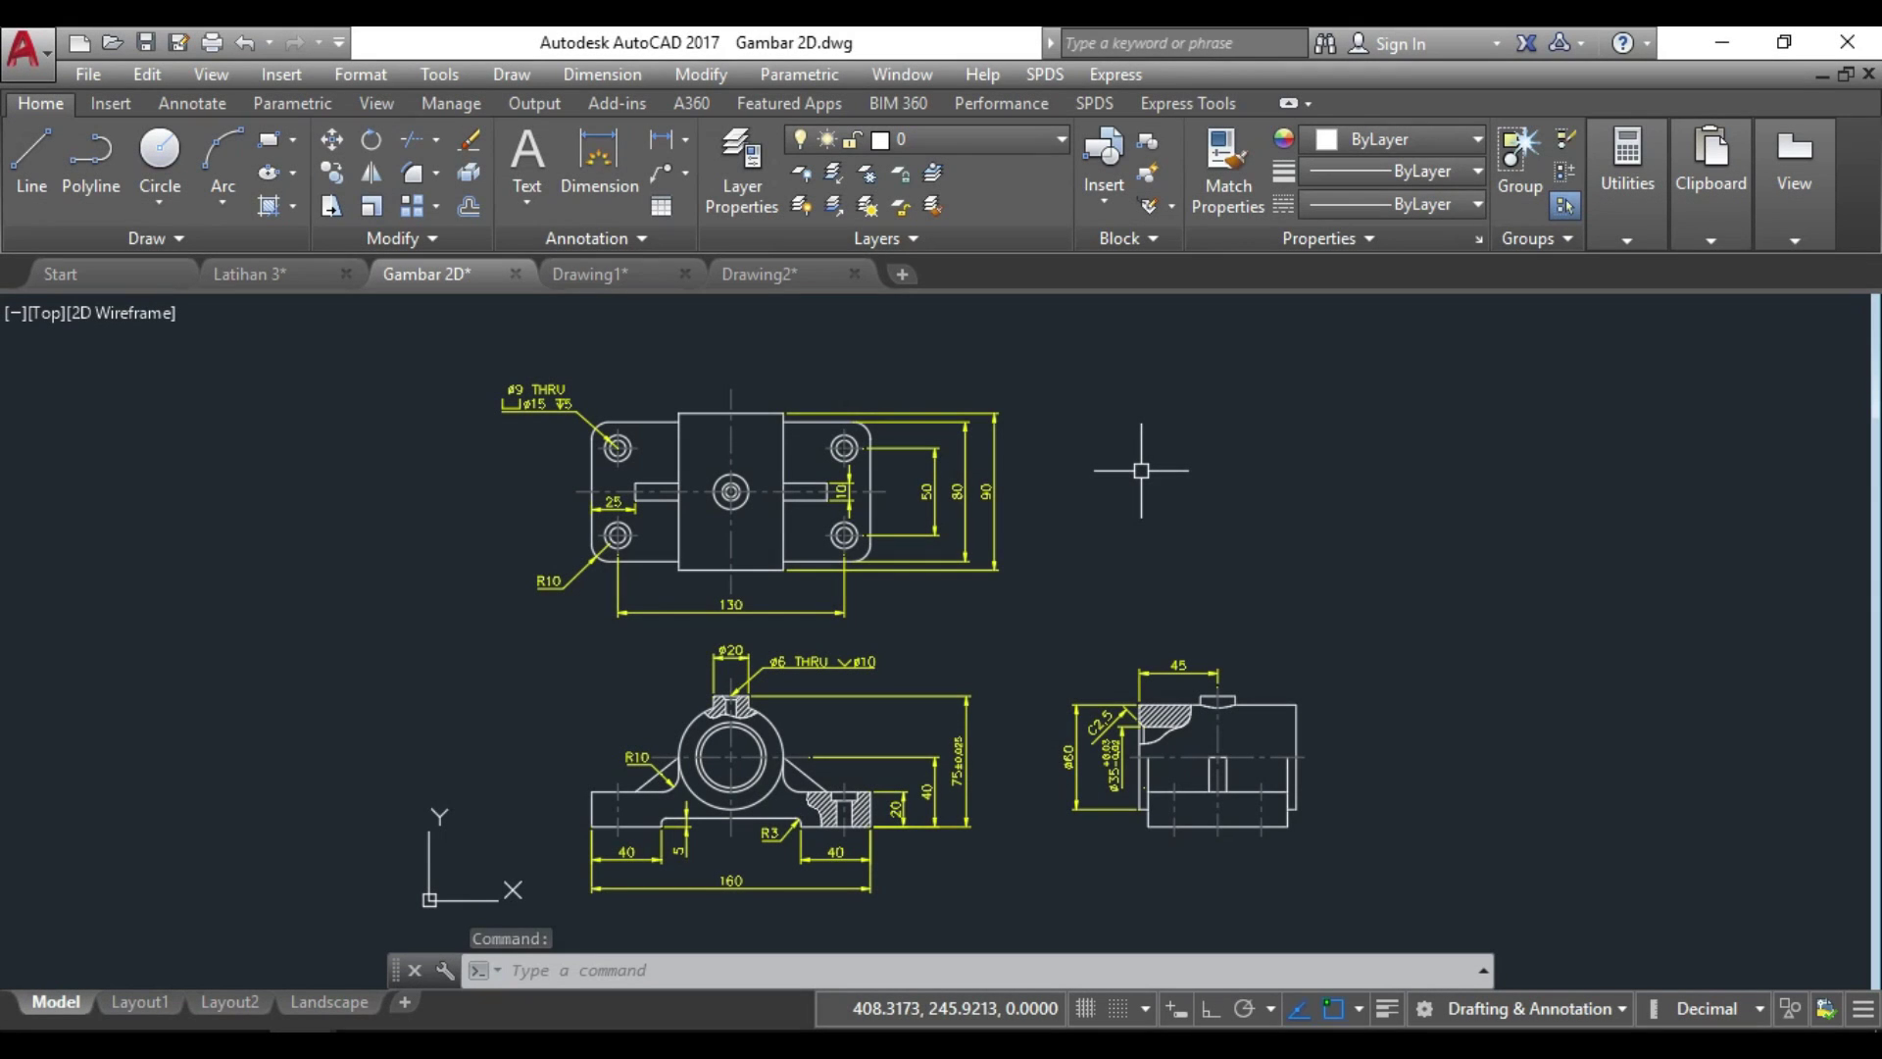
Zoom and pan around the Gambar 2D views to bring the plan view and ø9 THRU callout into sight.
scroll(869, 476, "up", 2)
scroll(872, 482, "up", 2)
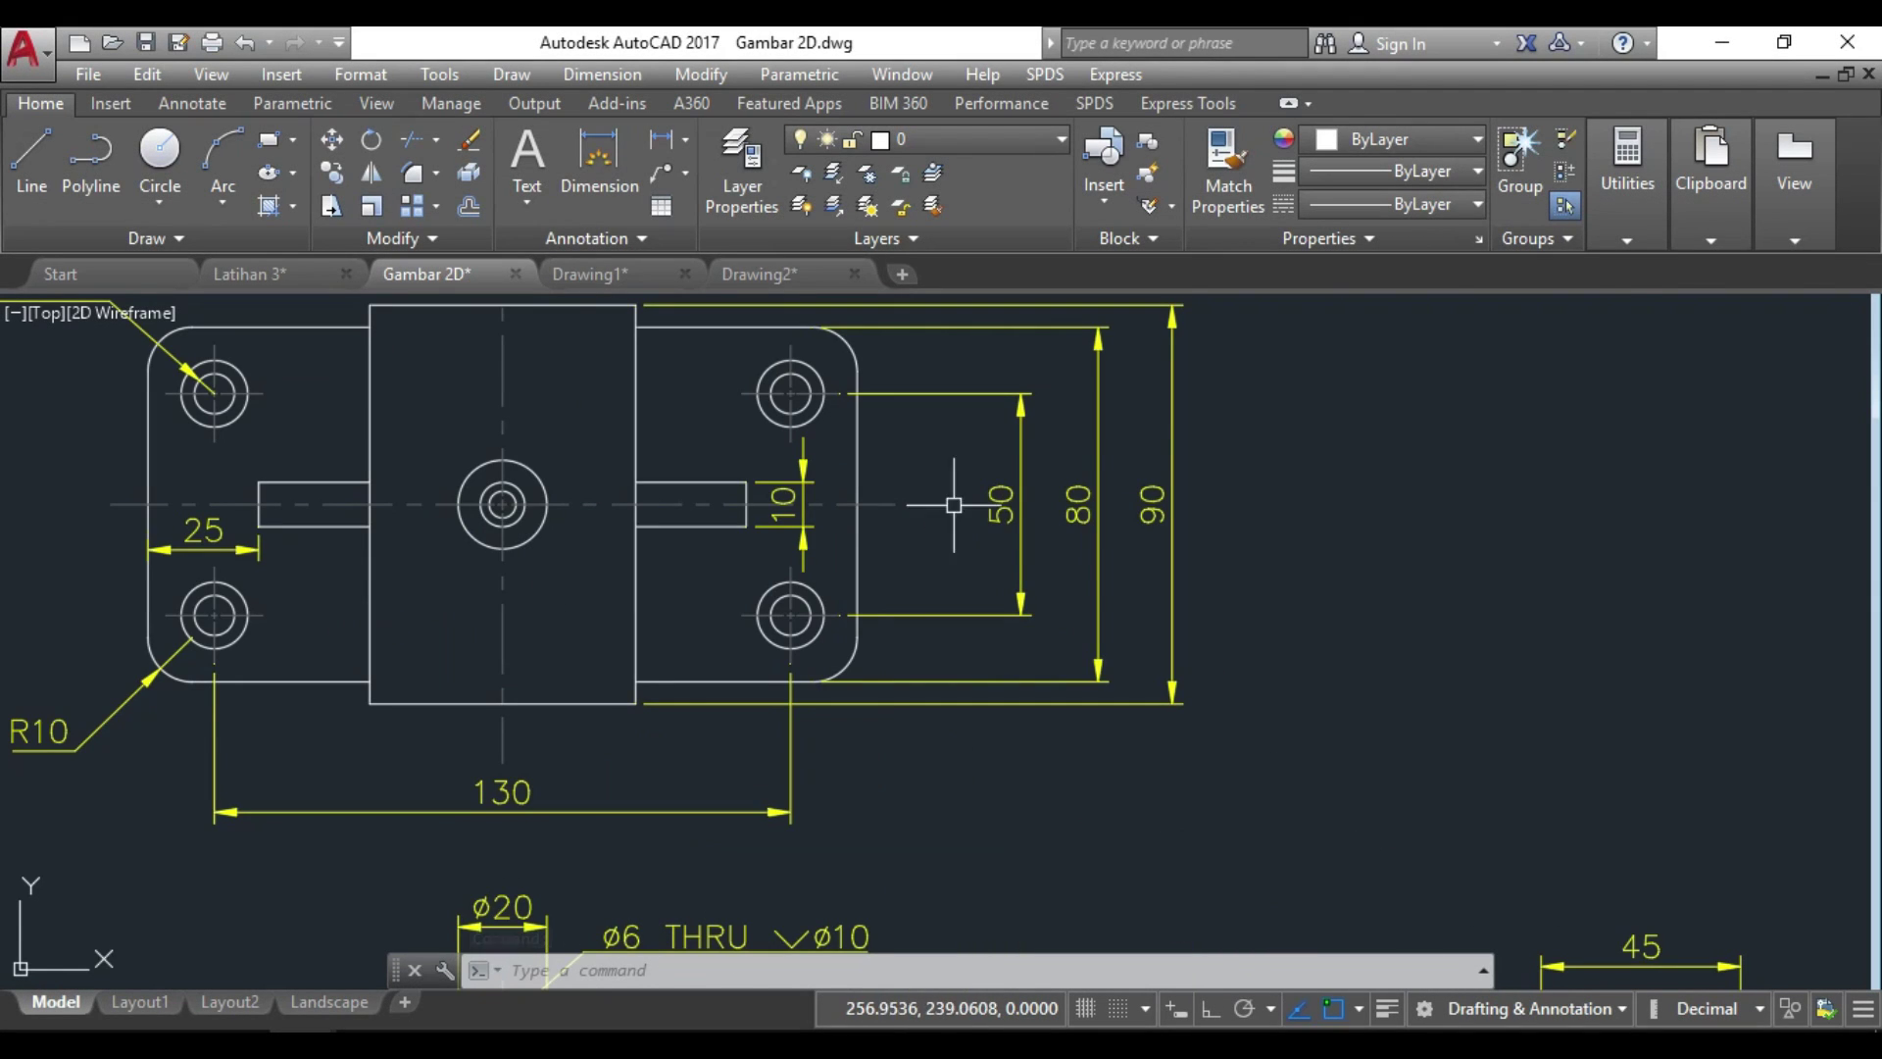
middle_click_drag(988, 799, 1079, 517)
scroll(736, 626, "up", 3)
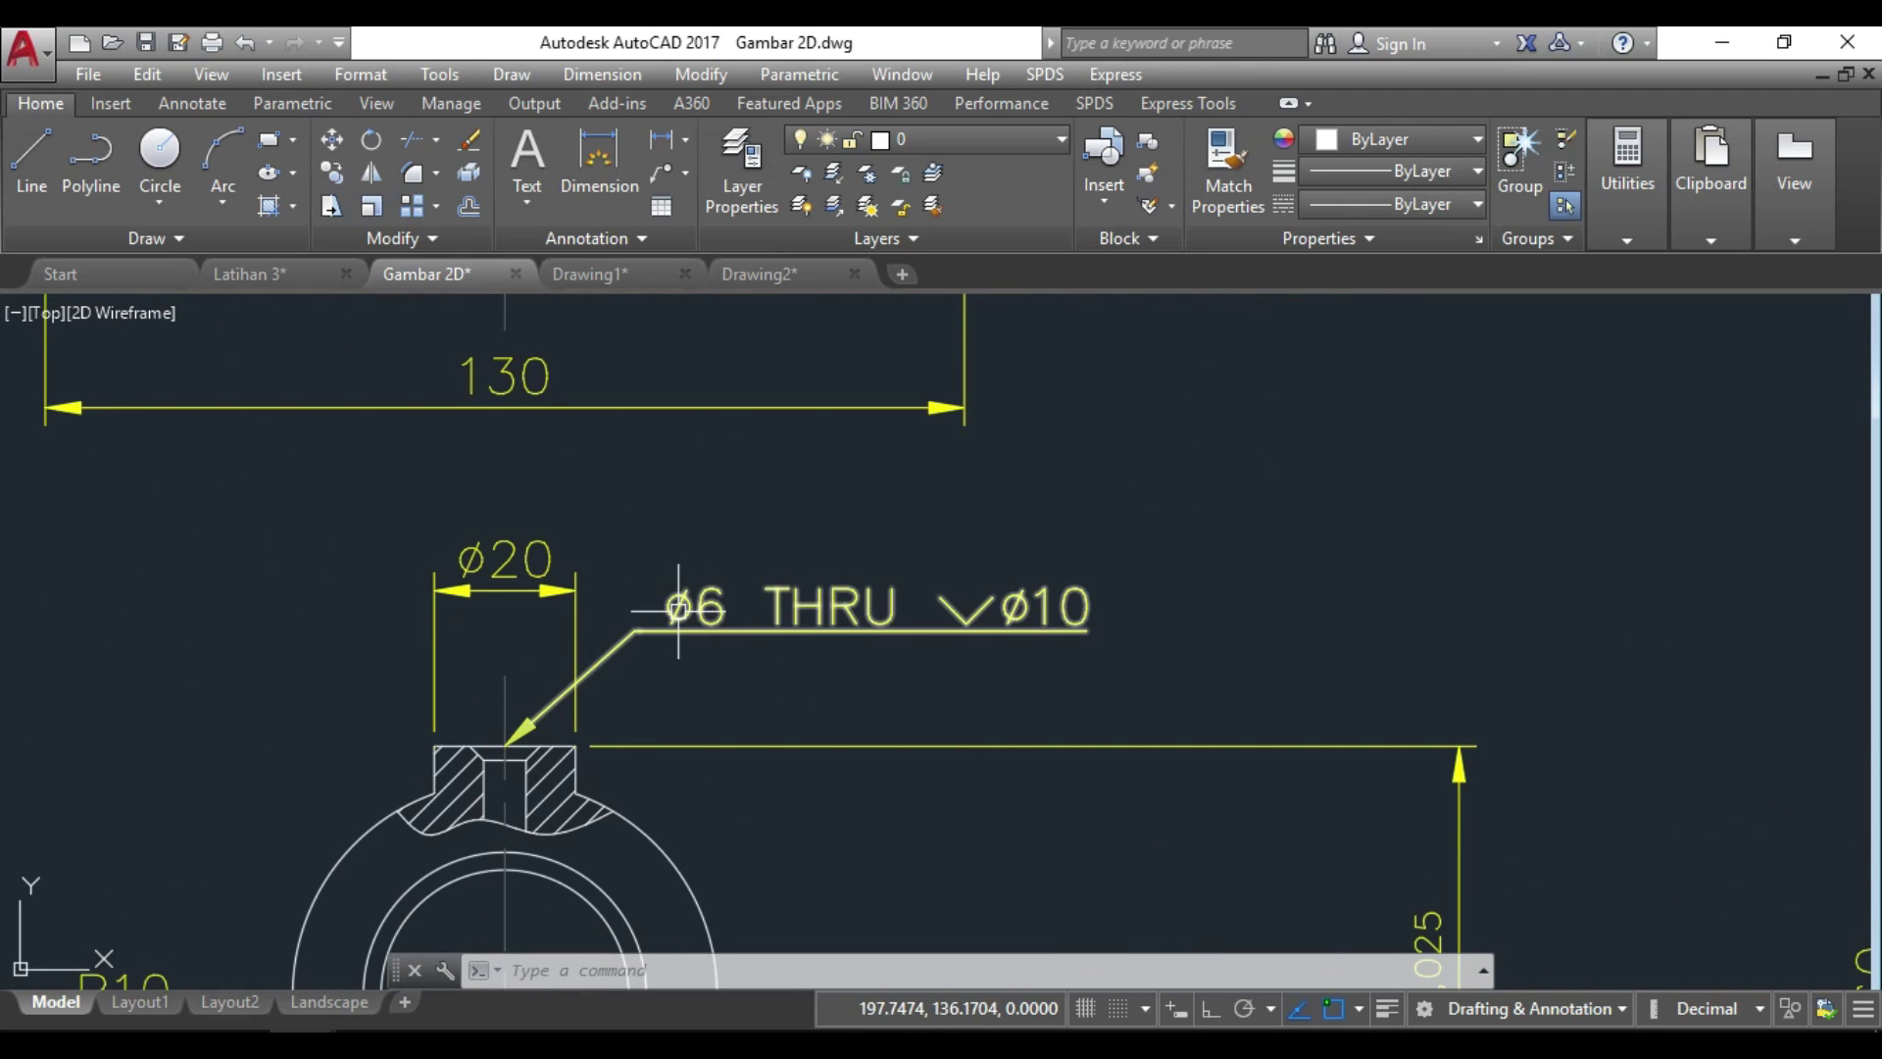
mouse_move(810, 391)
middle_mouse_down()
mouse_move(844, 454)
mouse_move(1427, 939)
middle_mouse_up()
middle_click_drag(1021, 403, 1210, 778)
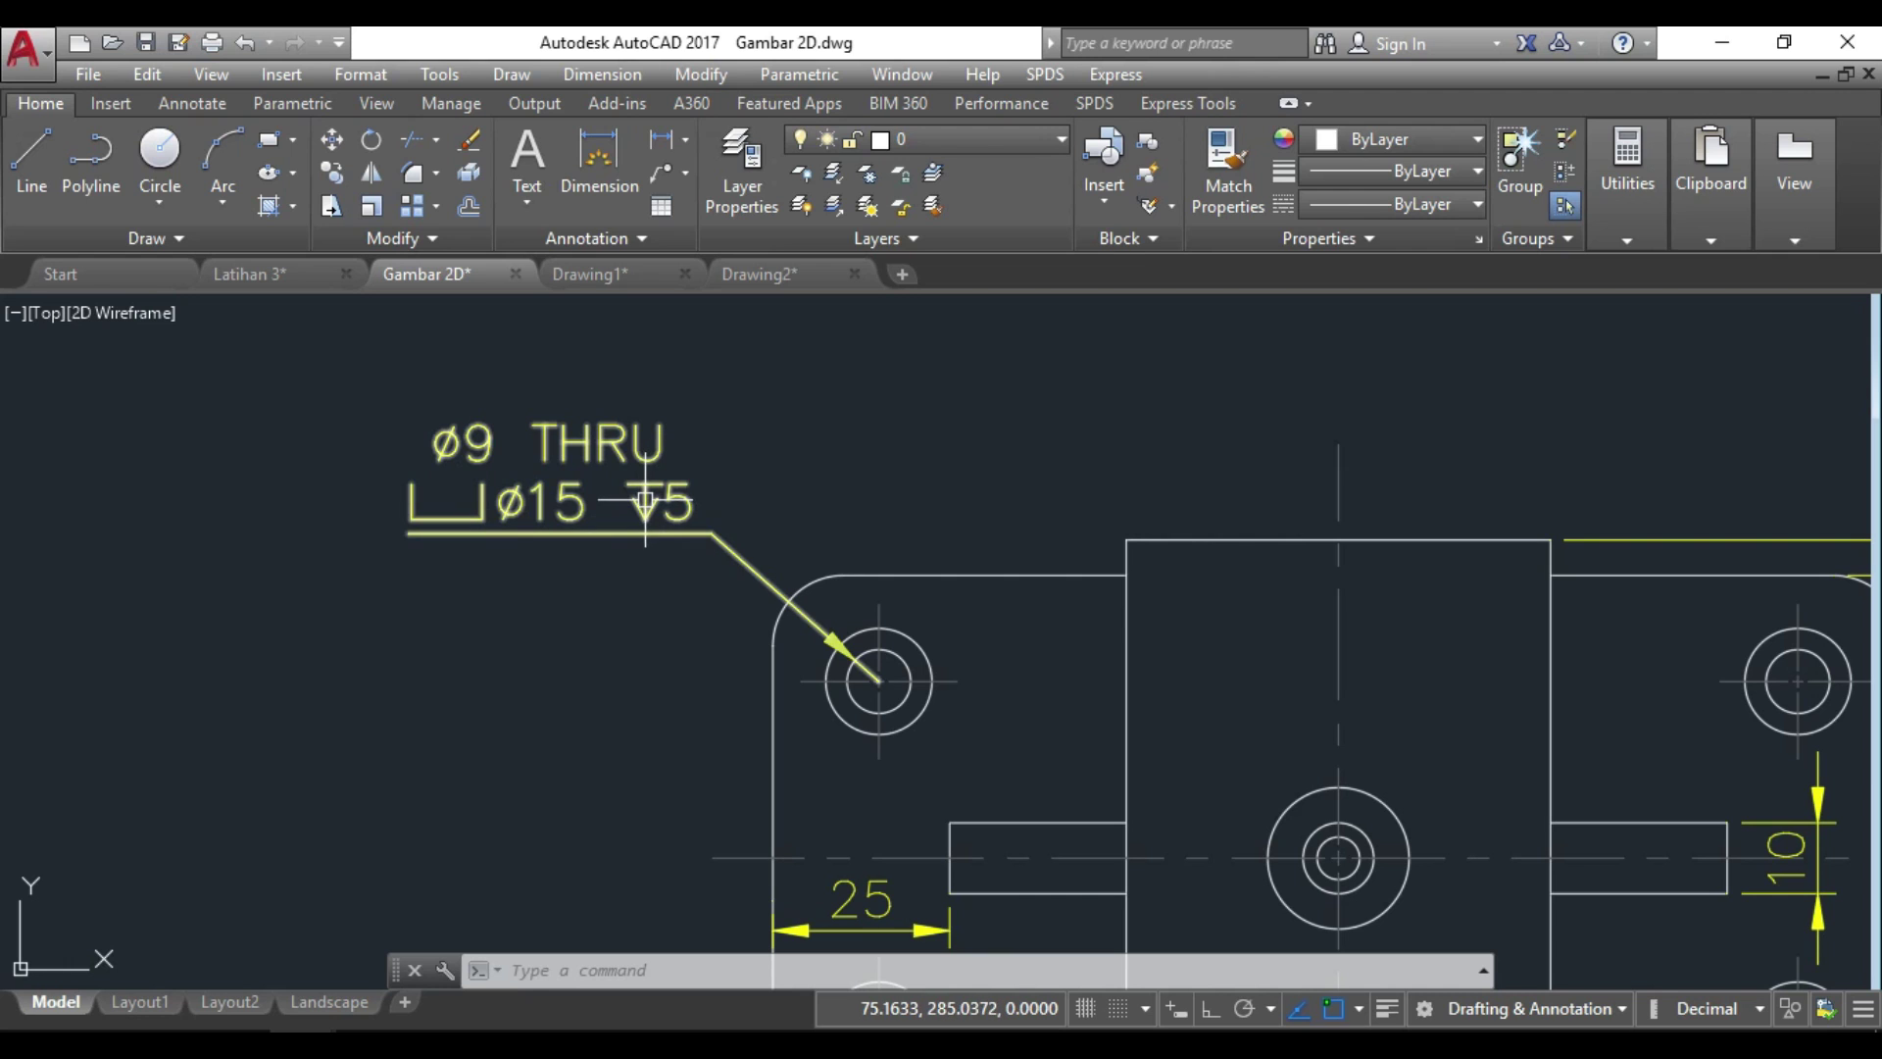
left_click(250, 275)
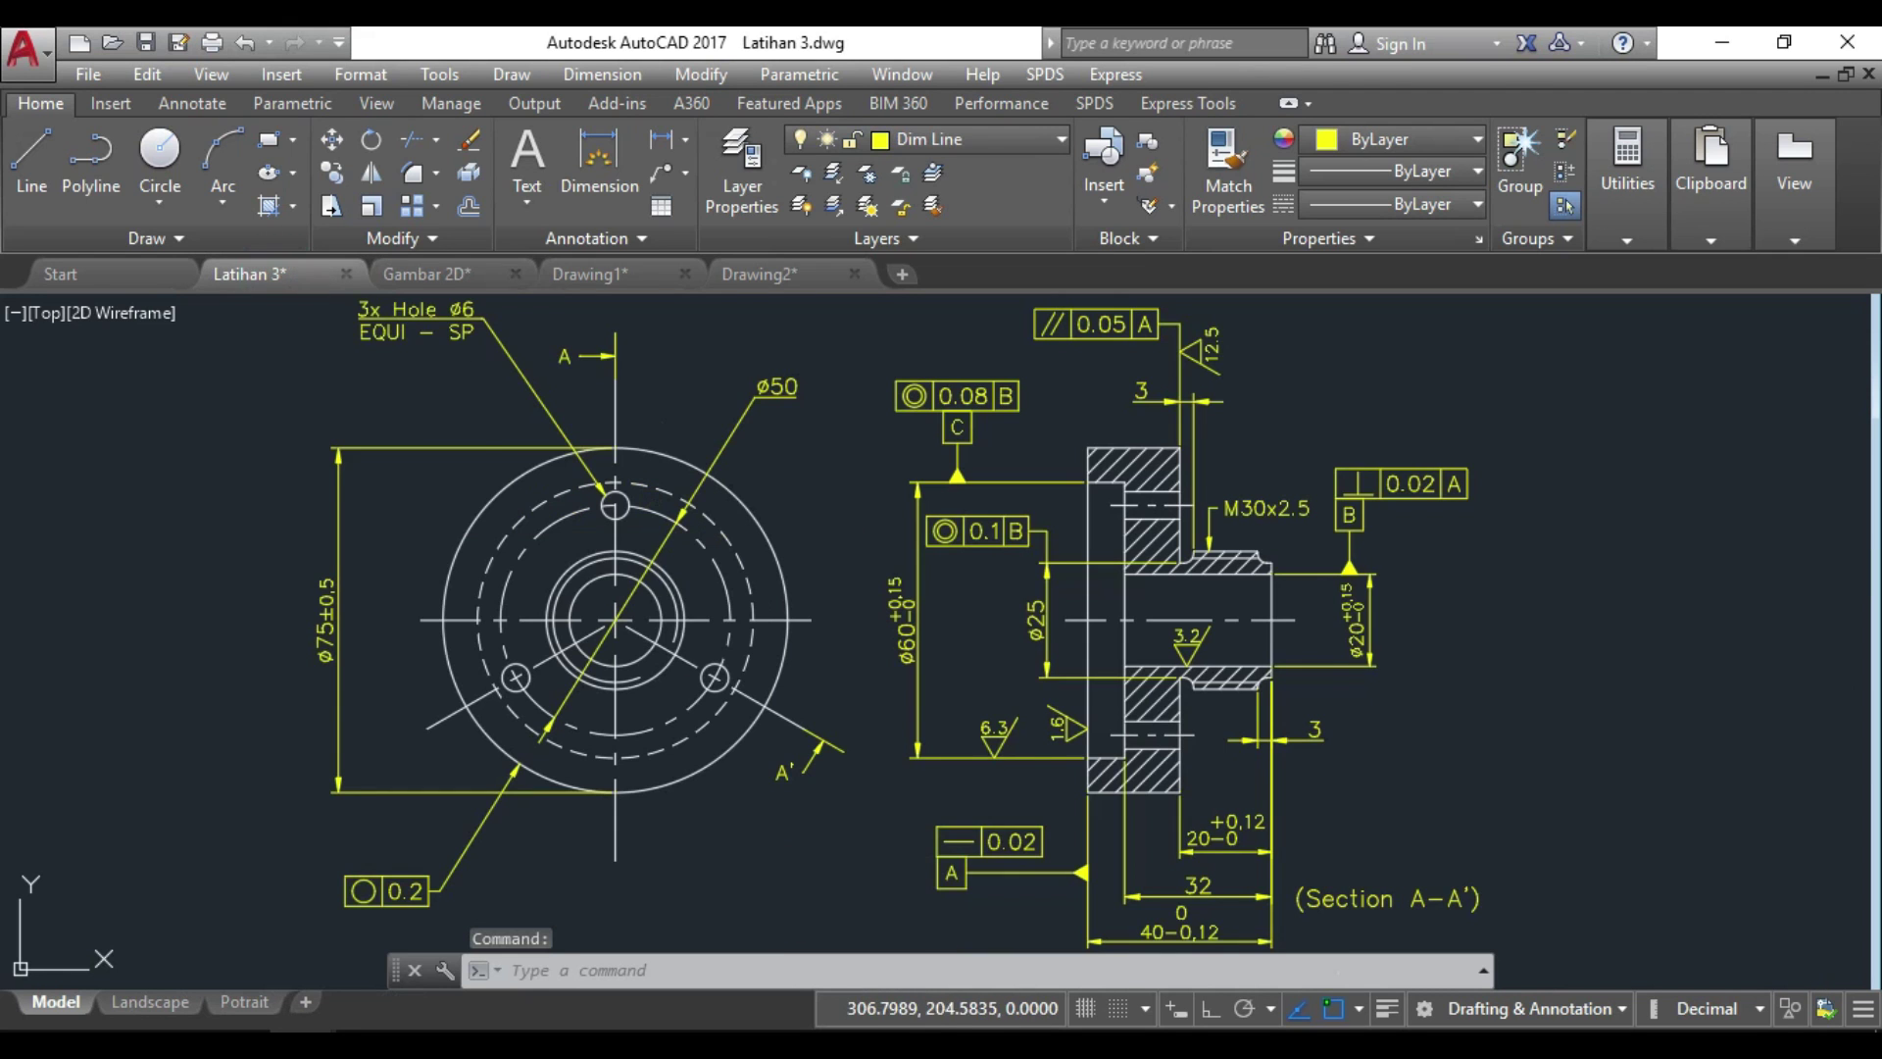
scroll(932, 618, "up", 2)
scroll(931, 618, "up", 3)
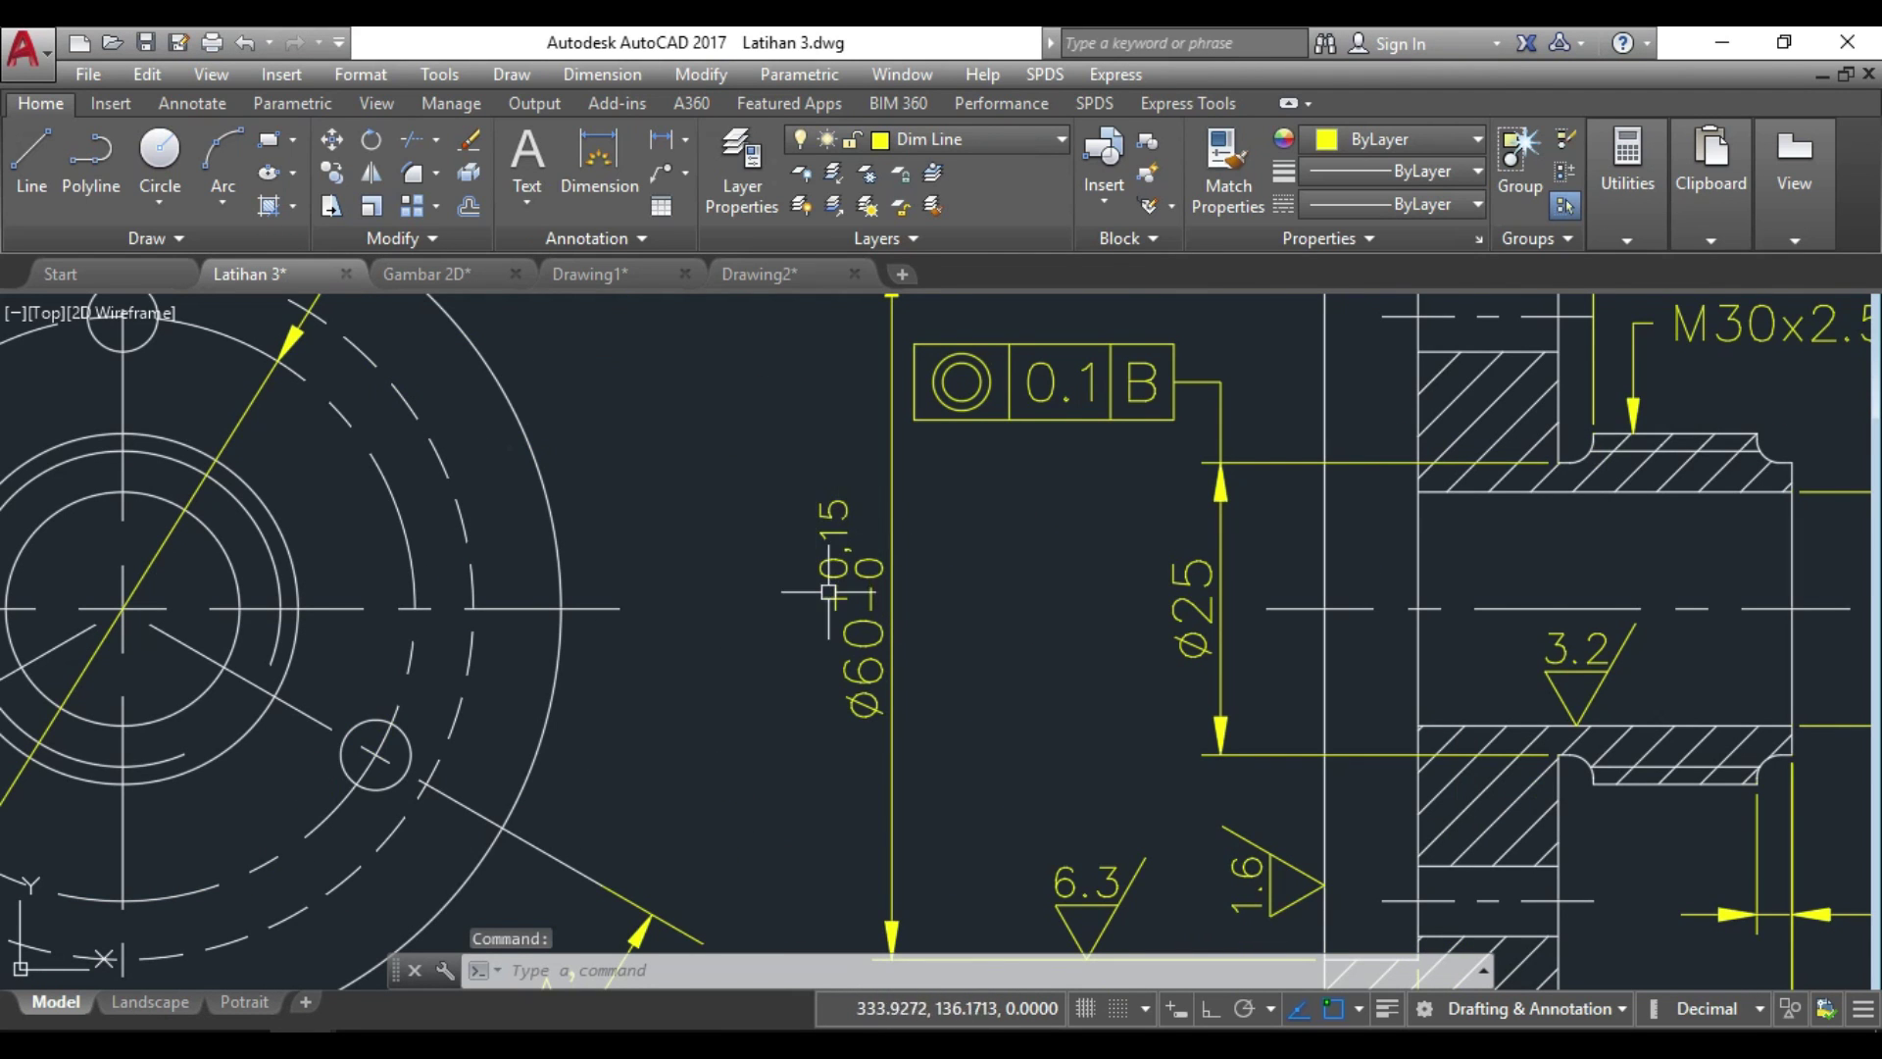
mouse_move(1083, 470)
middle_mouse_down()
mouse_move(1003, 795)
mouse_move(1000, 895)
middle_mouse_up()
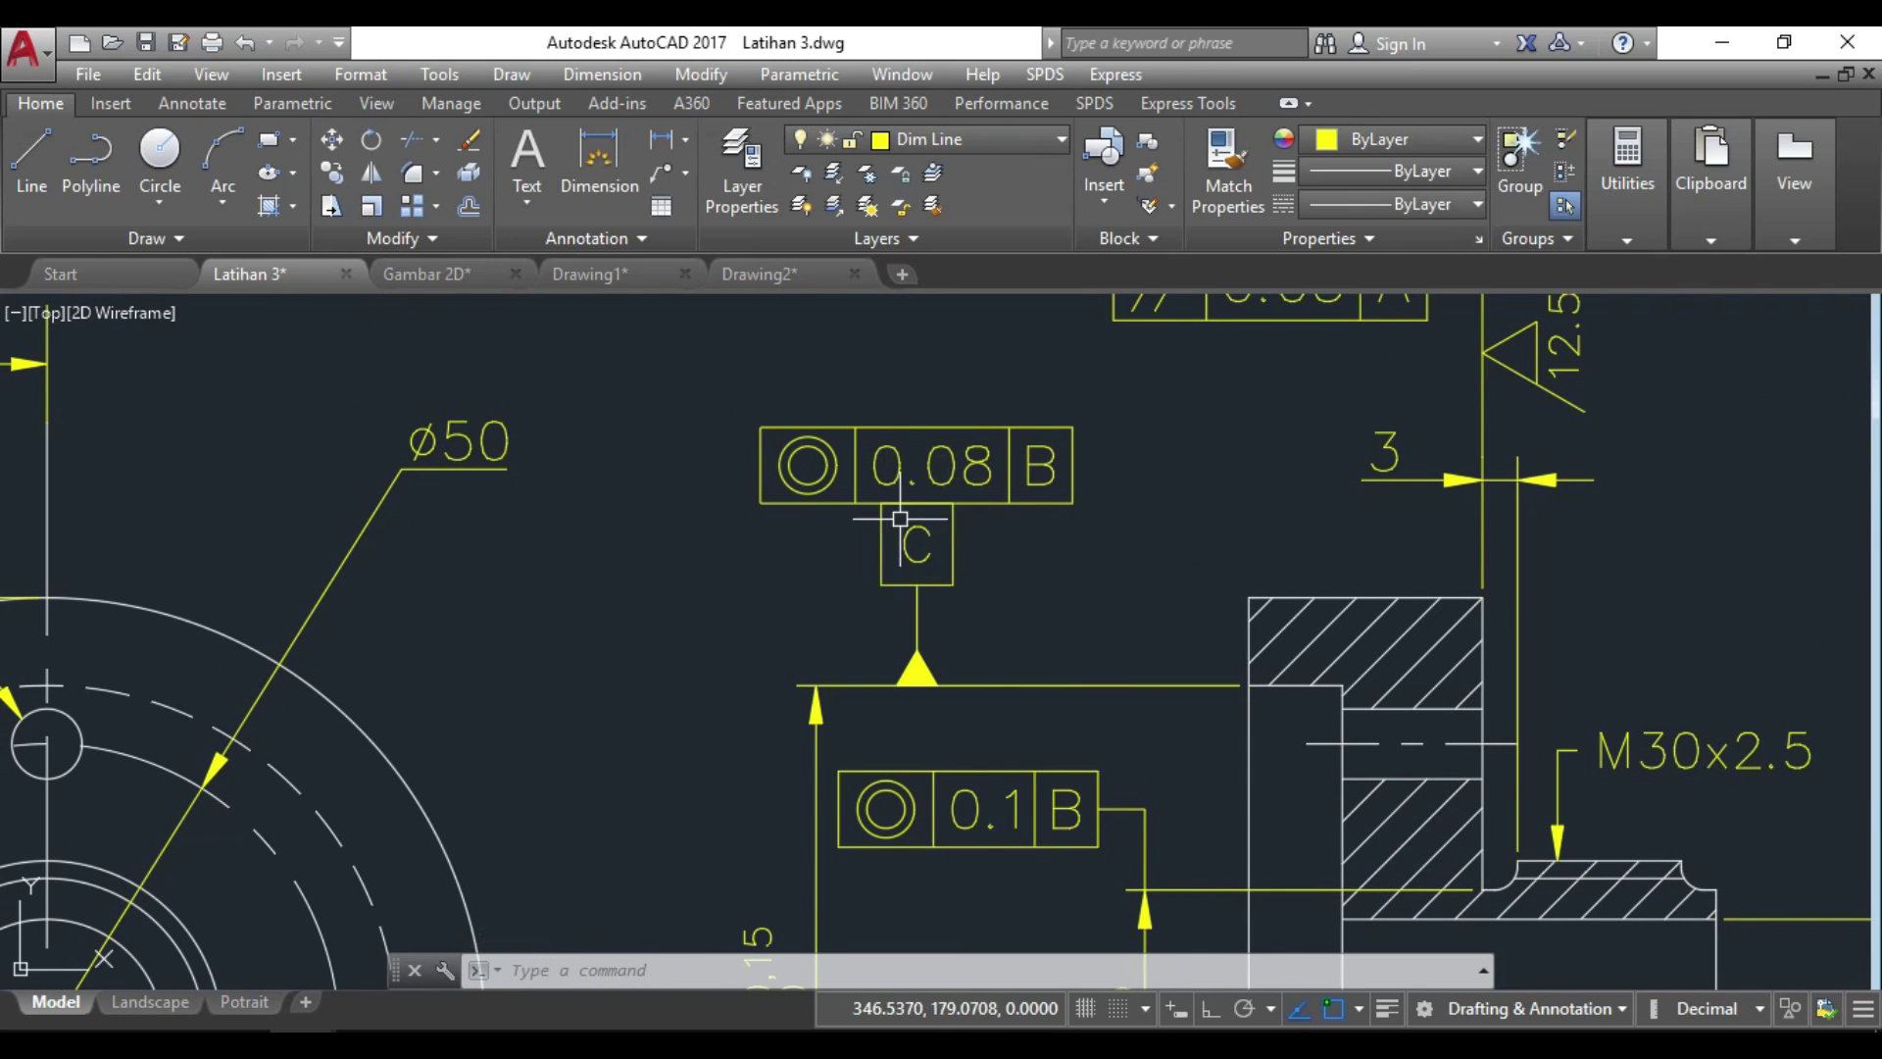
scroll(912, 441, "down", 4)
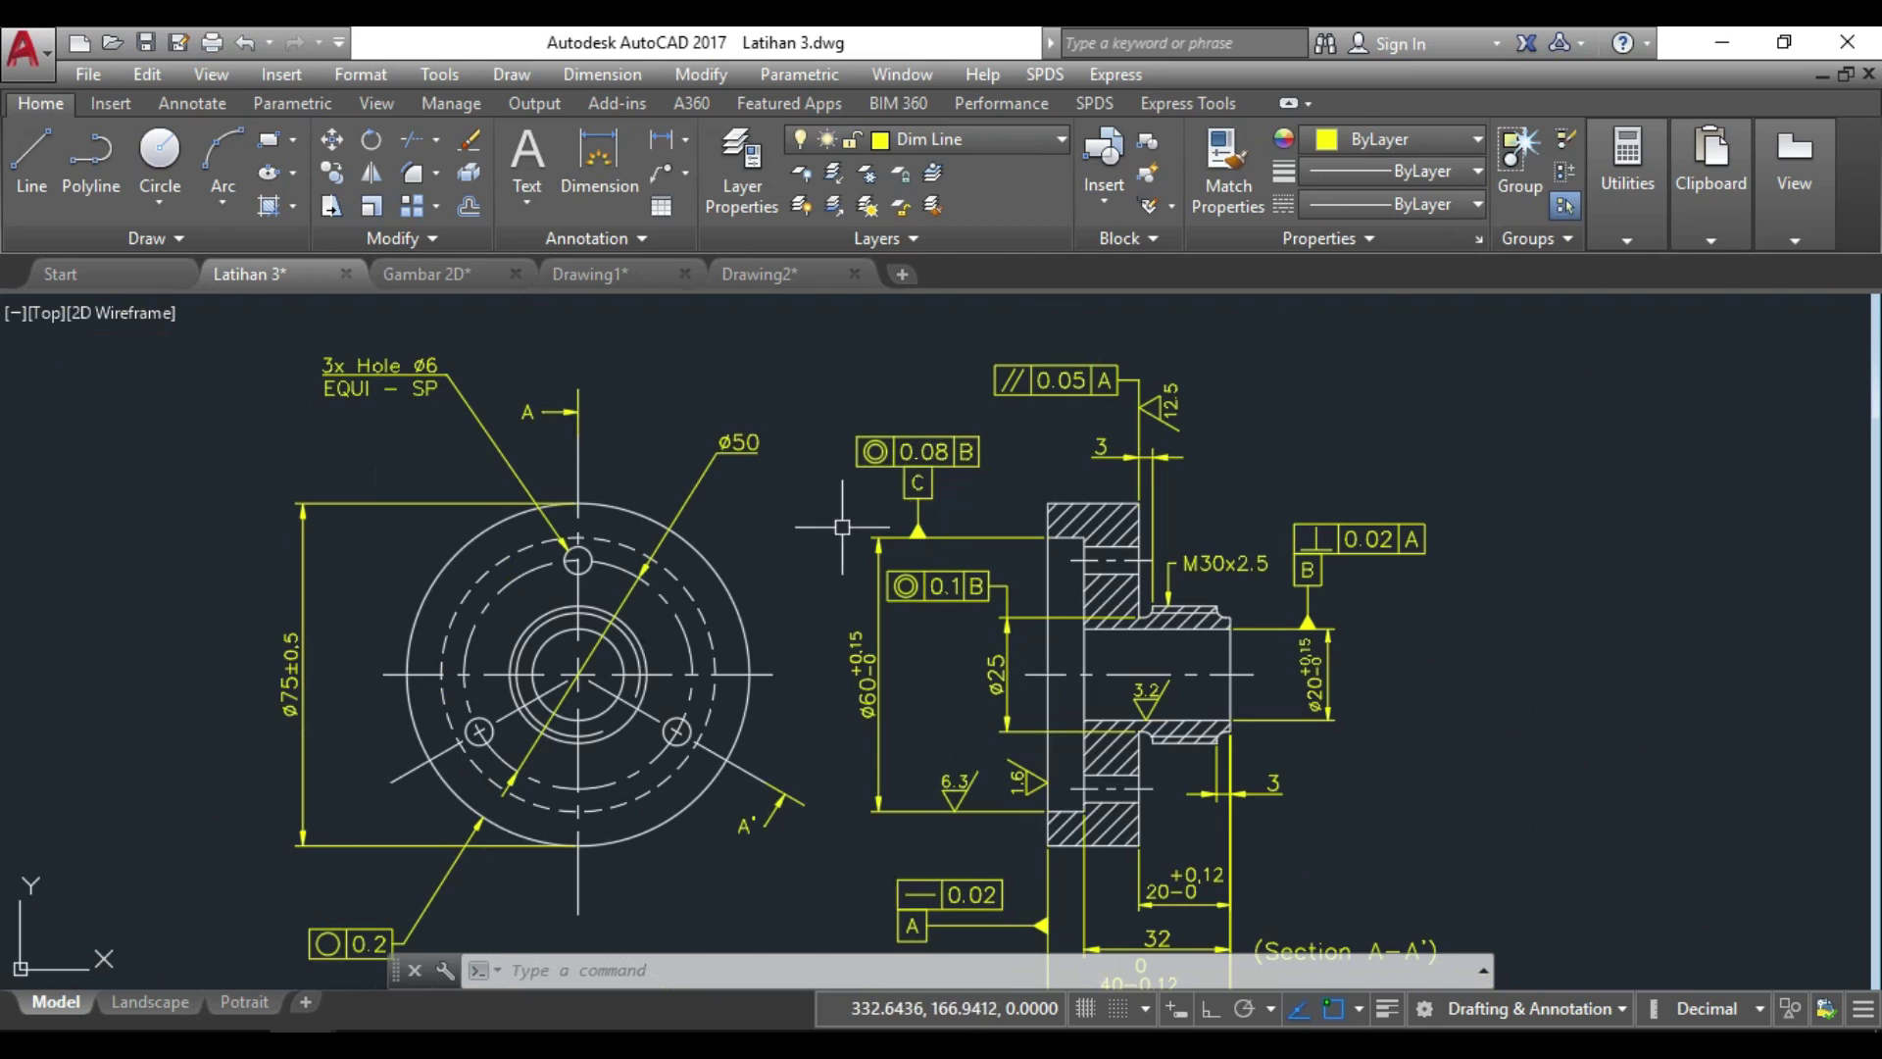
middle_click_drag(841, 526, 893, 476)
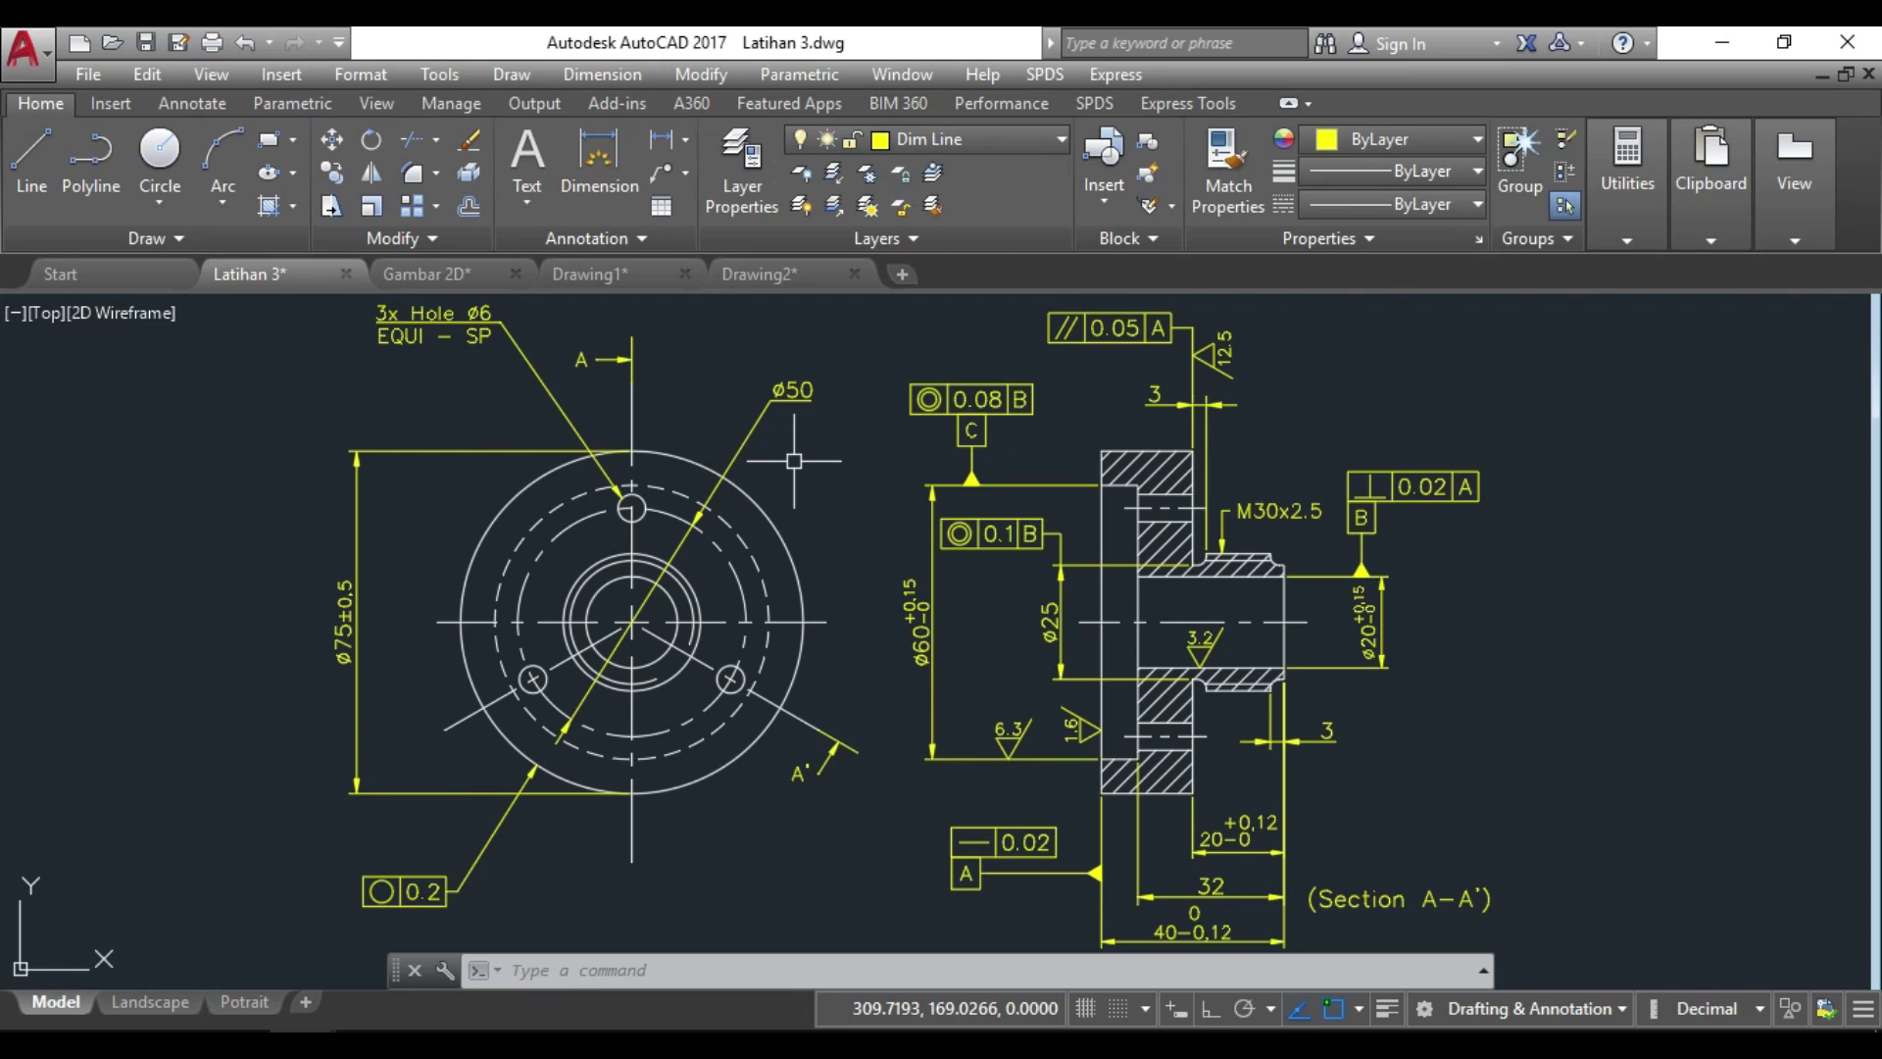
Review the ISO-25 style's Lines, Symbols and Arrows, Text and Fit settings without changing them.
type("d")
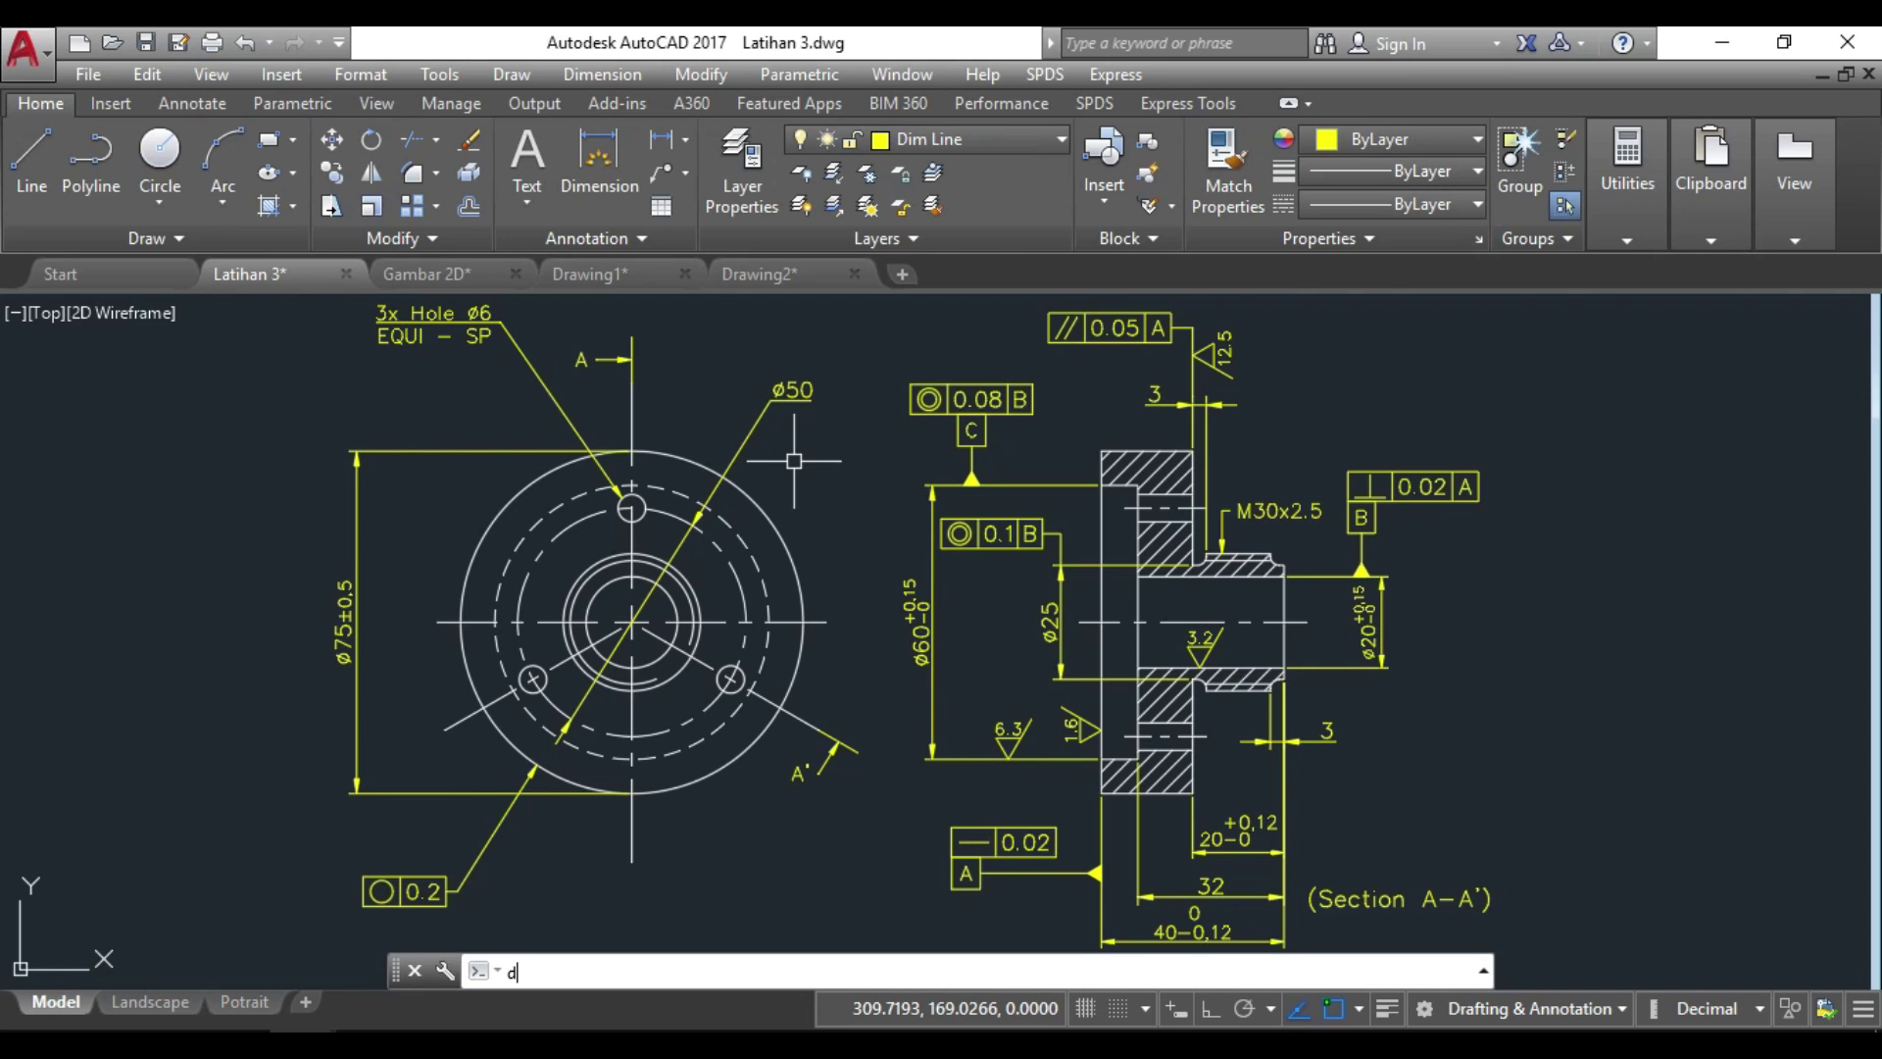
key("Return")
left_click(1230, 480)
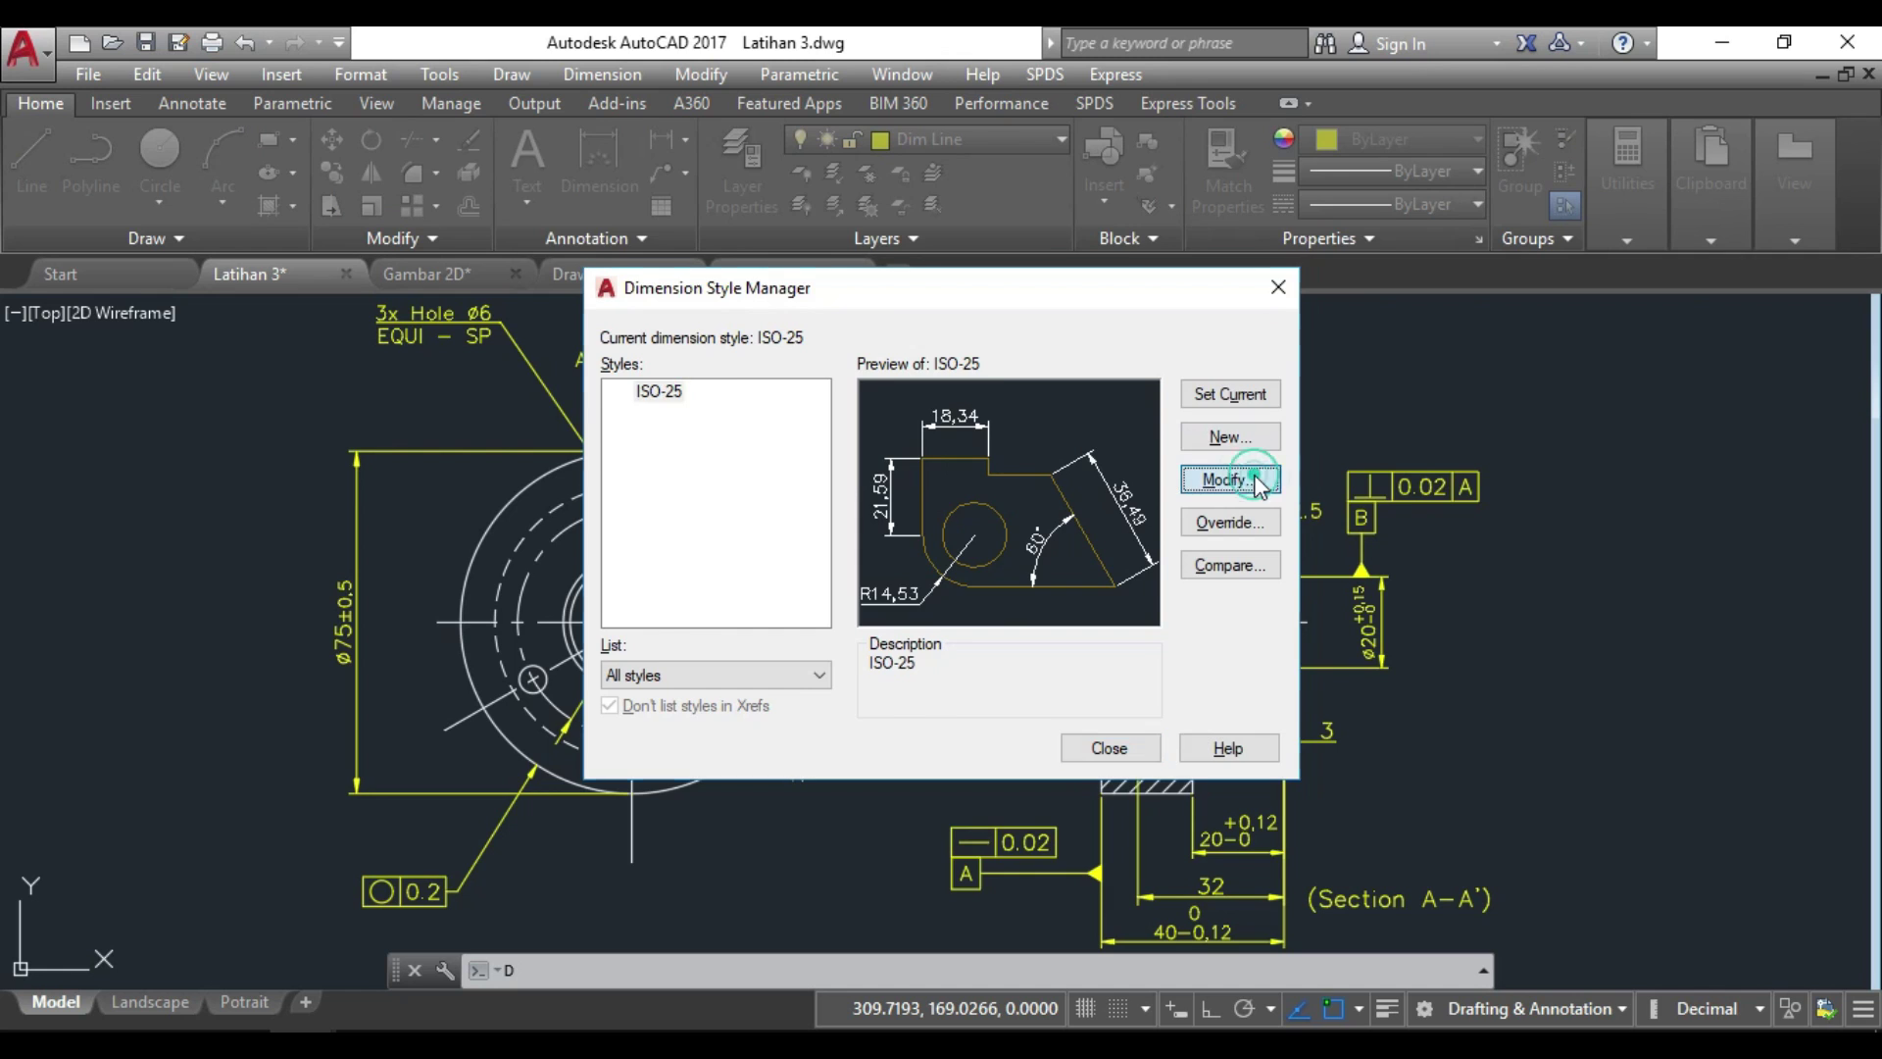
left_click(592, 236)
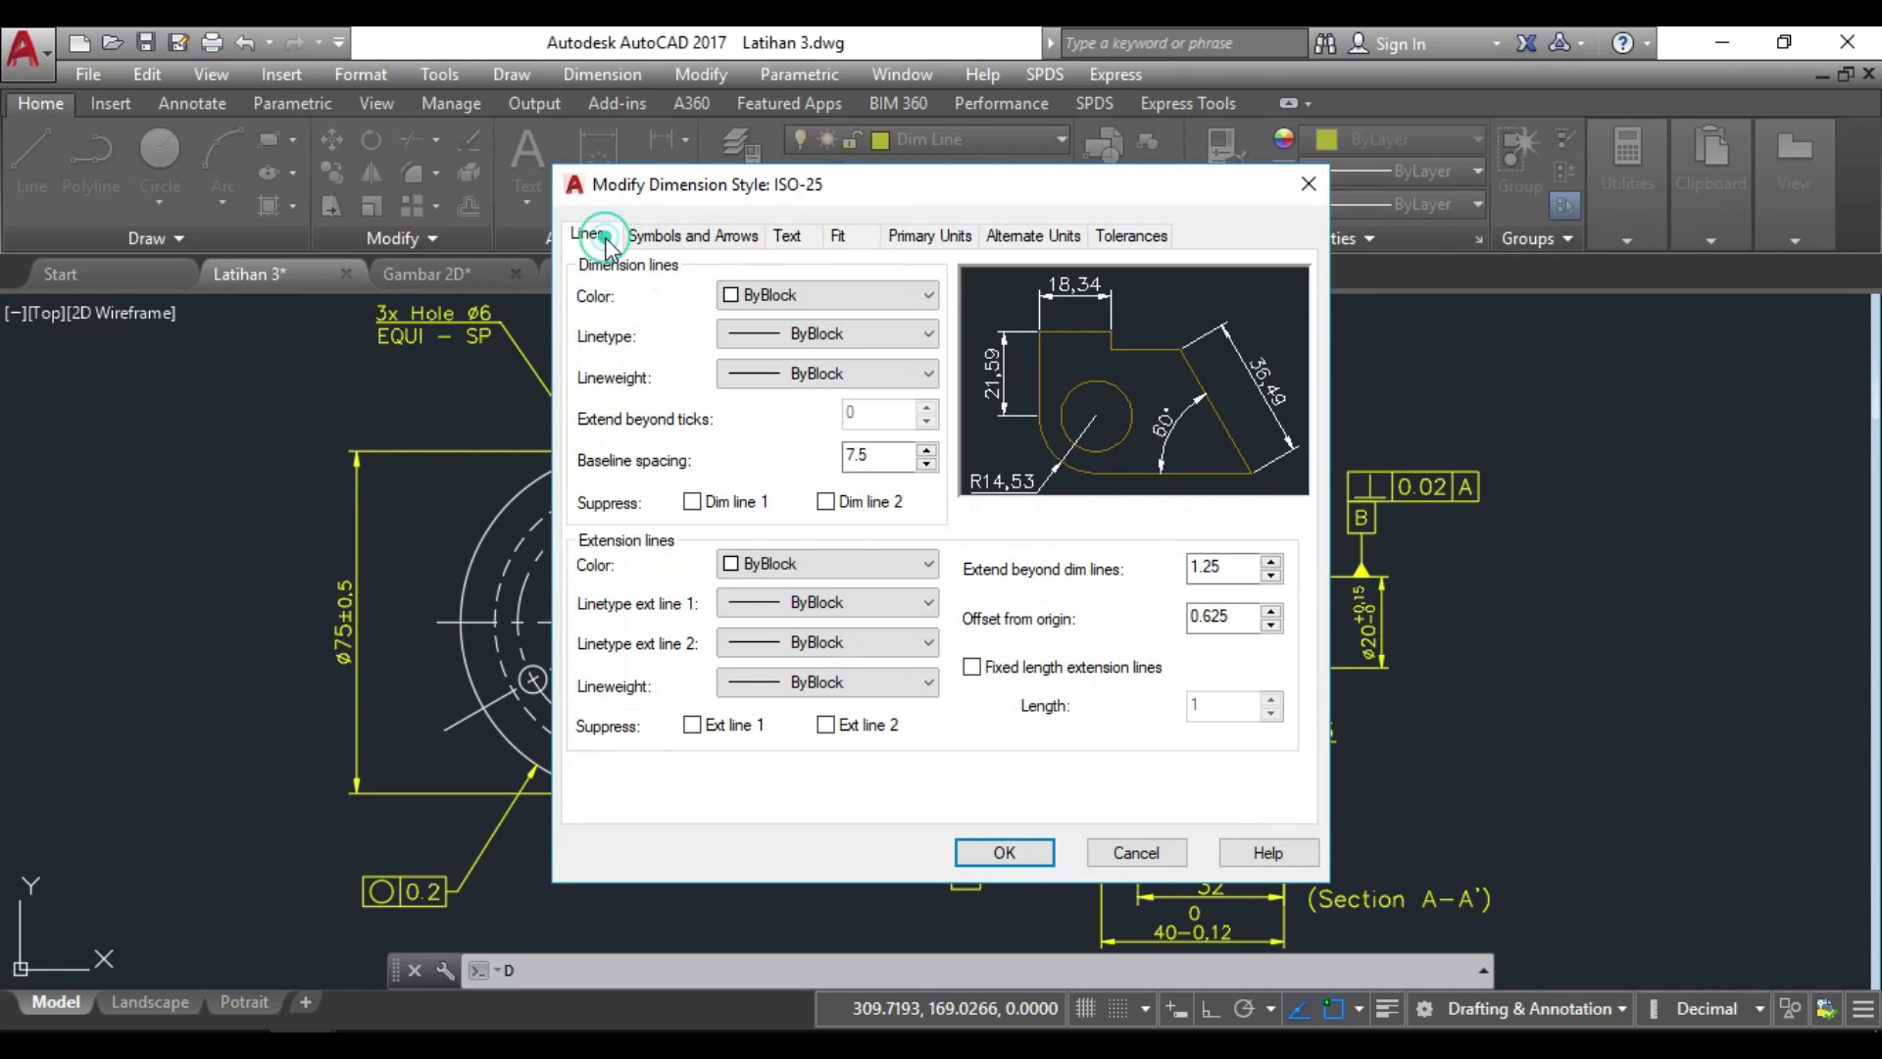
left_click(694, 243)
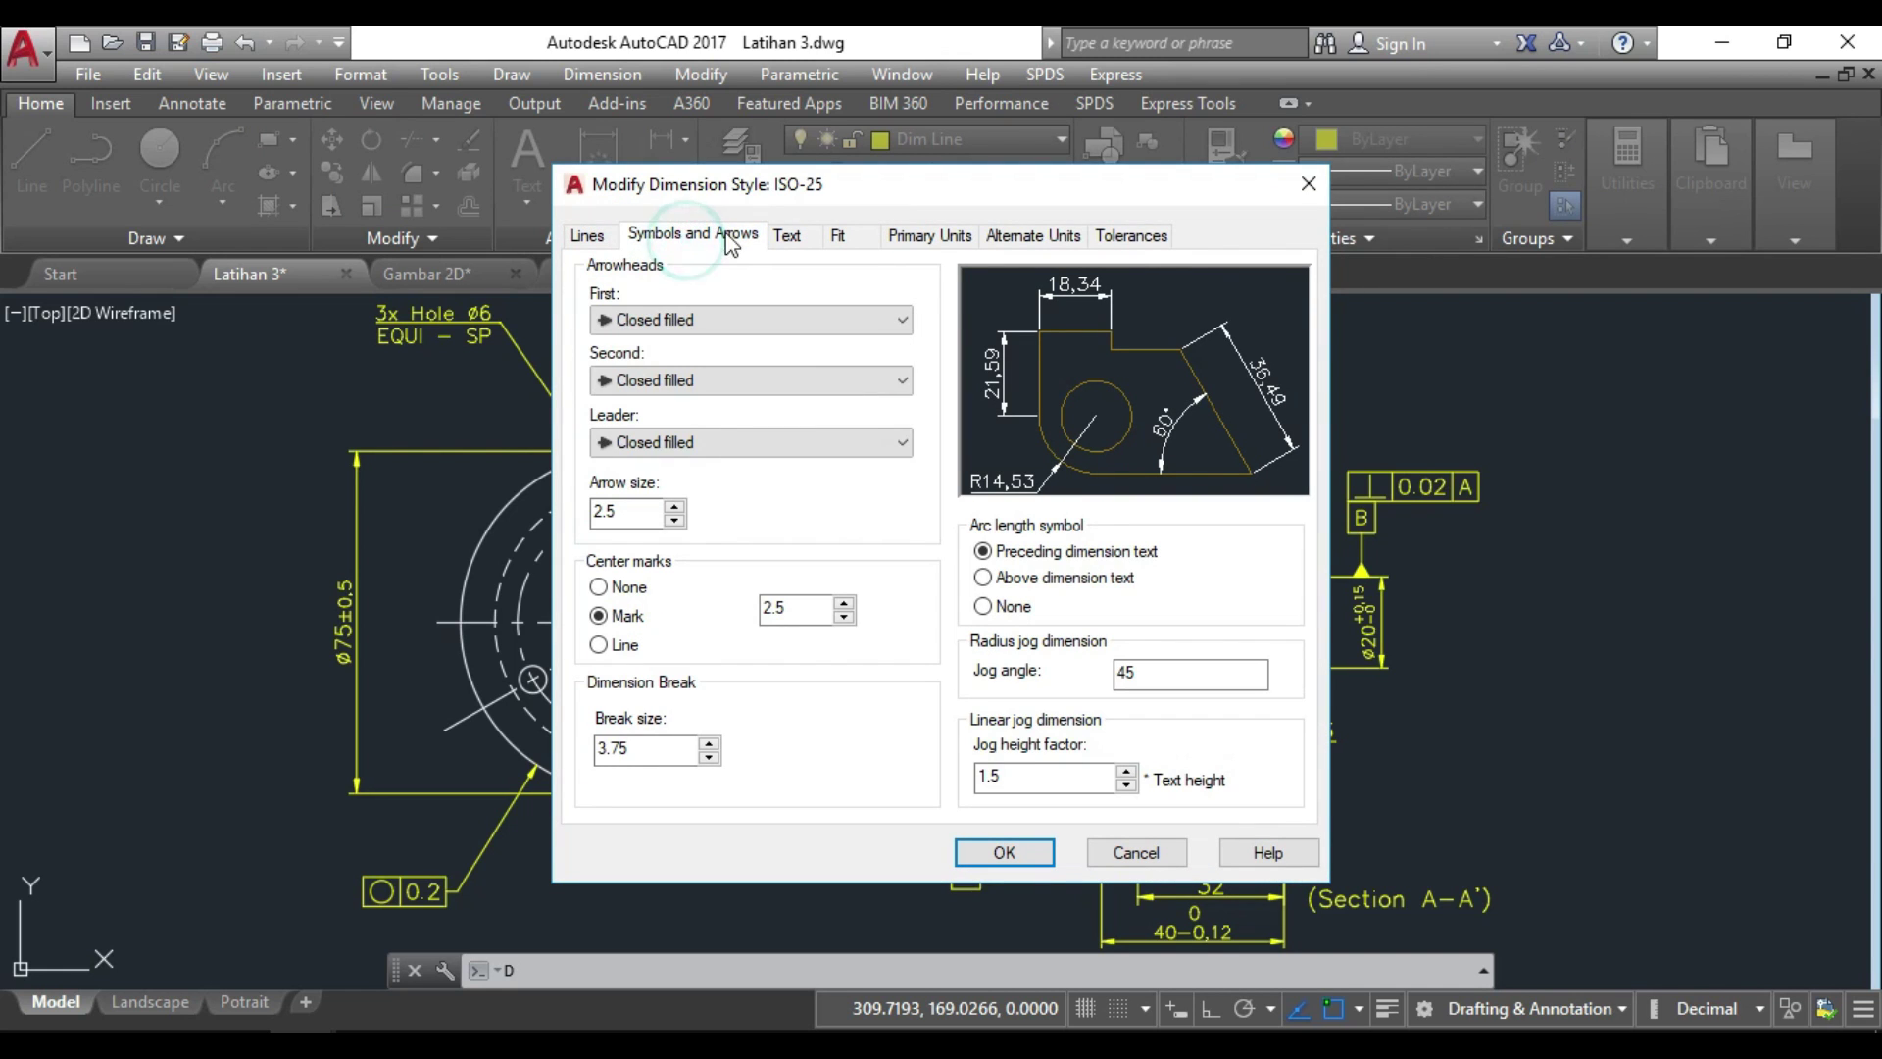
left_click(790, 242)
left_click(855, 237)
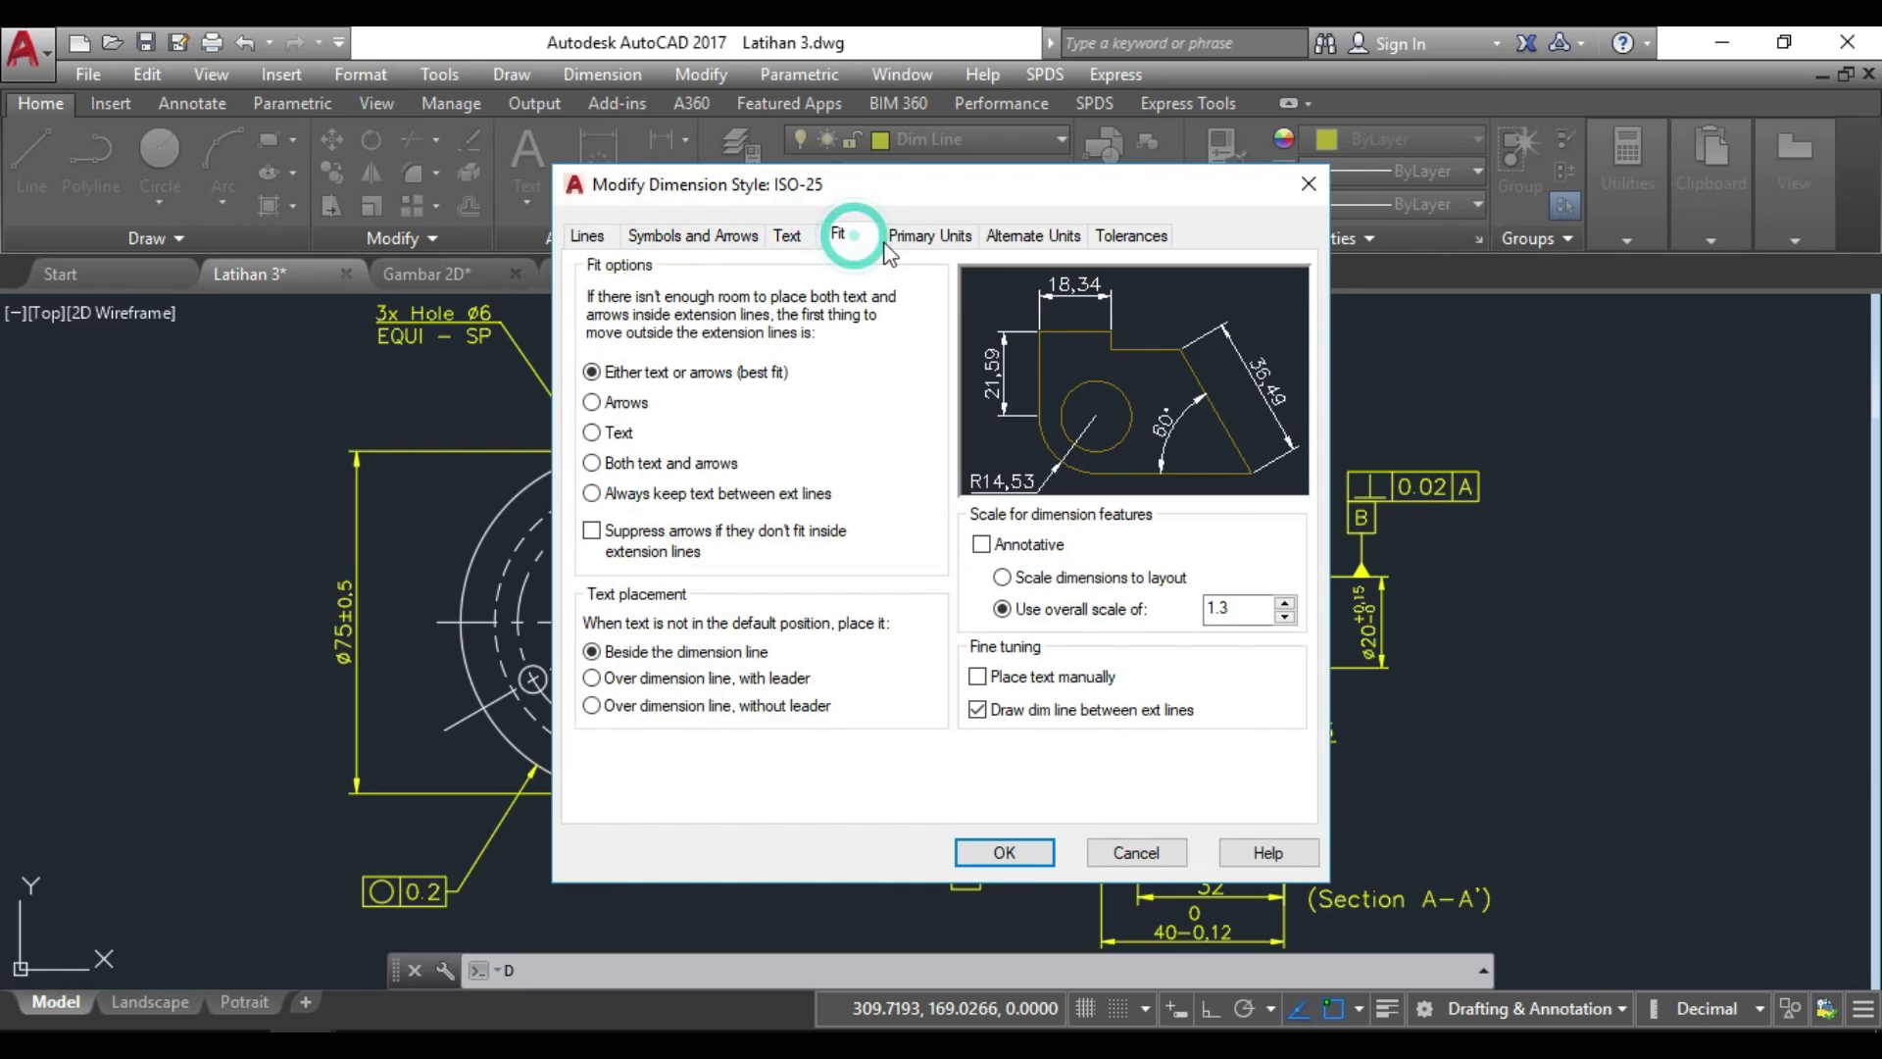
left_click(613, 237)
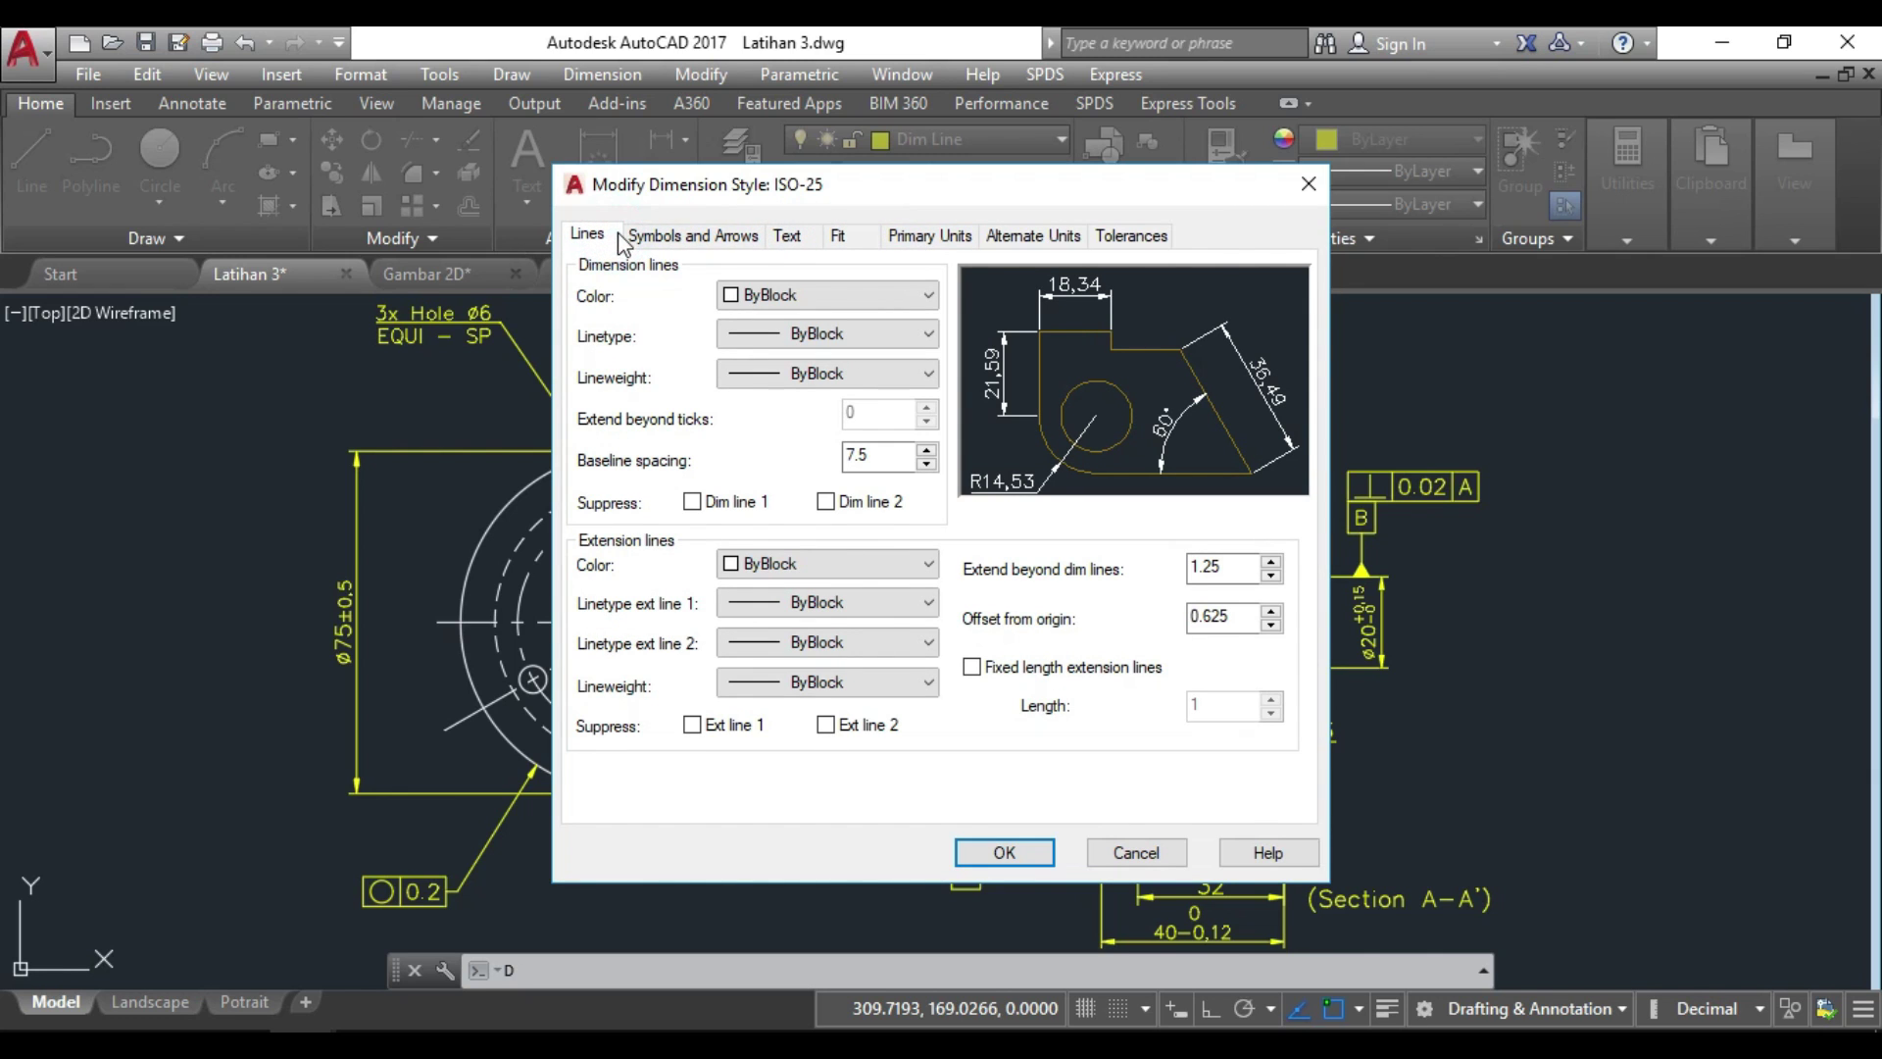
left_click(1308, 183)
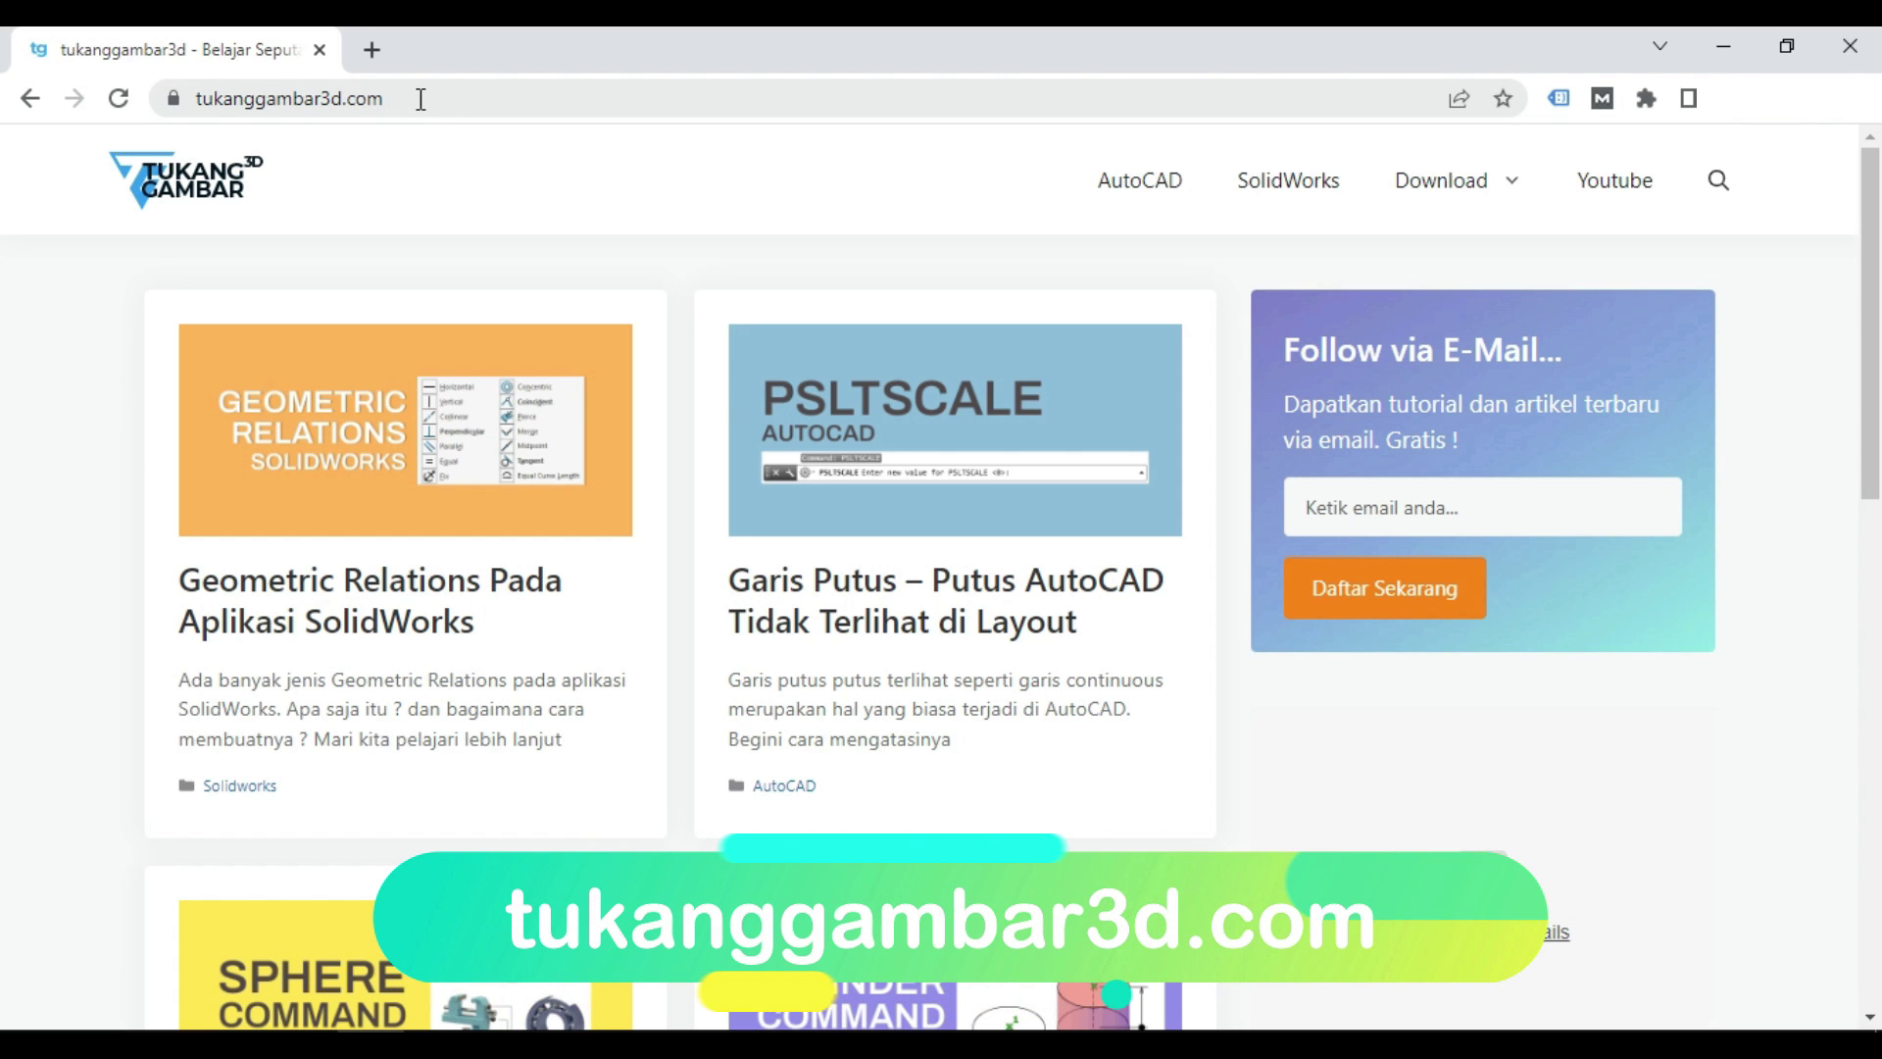
Scroll down through the tutorial article cards on the tukanggambar3d.com homepage.
scroll(747, 341, "down", 1)
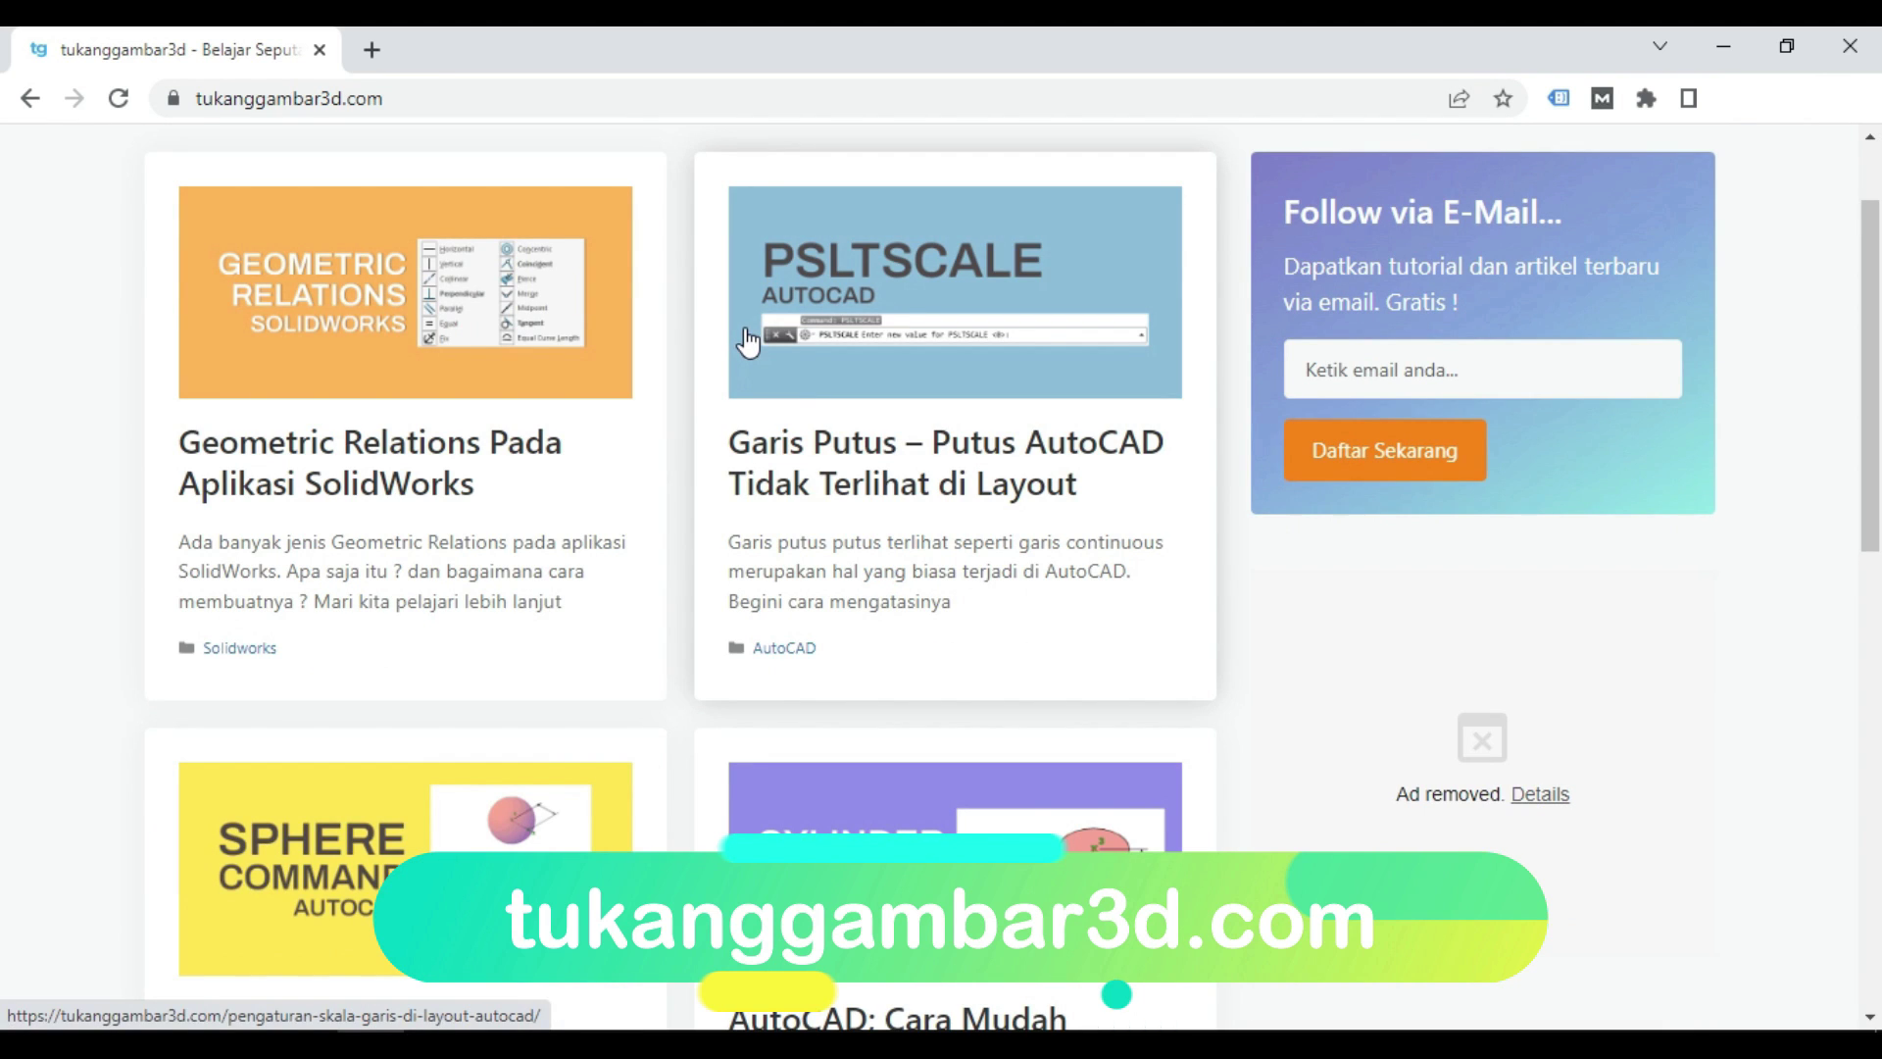
scroll(745, 343, "down", 2)
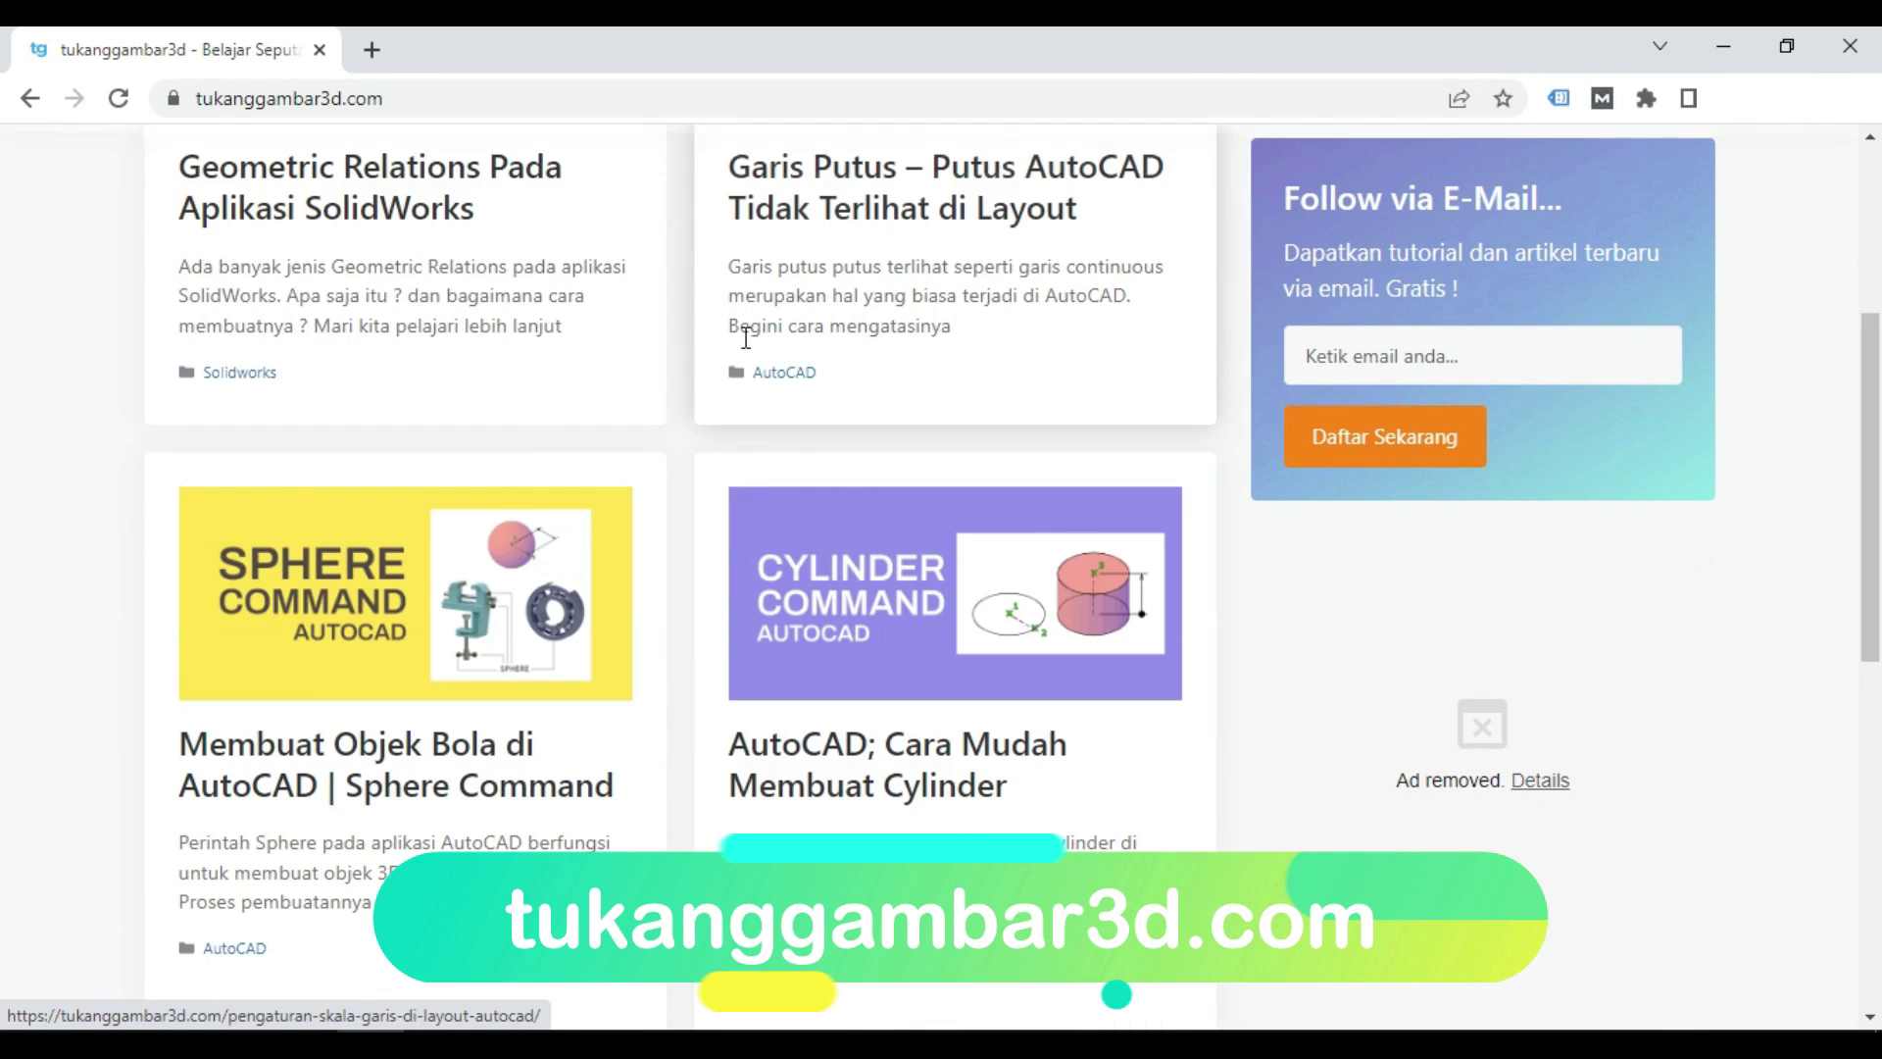
scroll(749, 373, "down", 1)
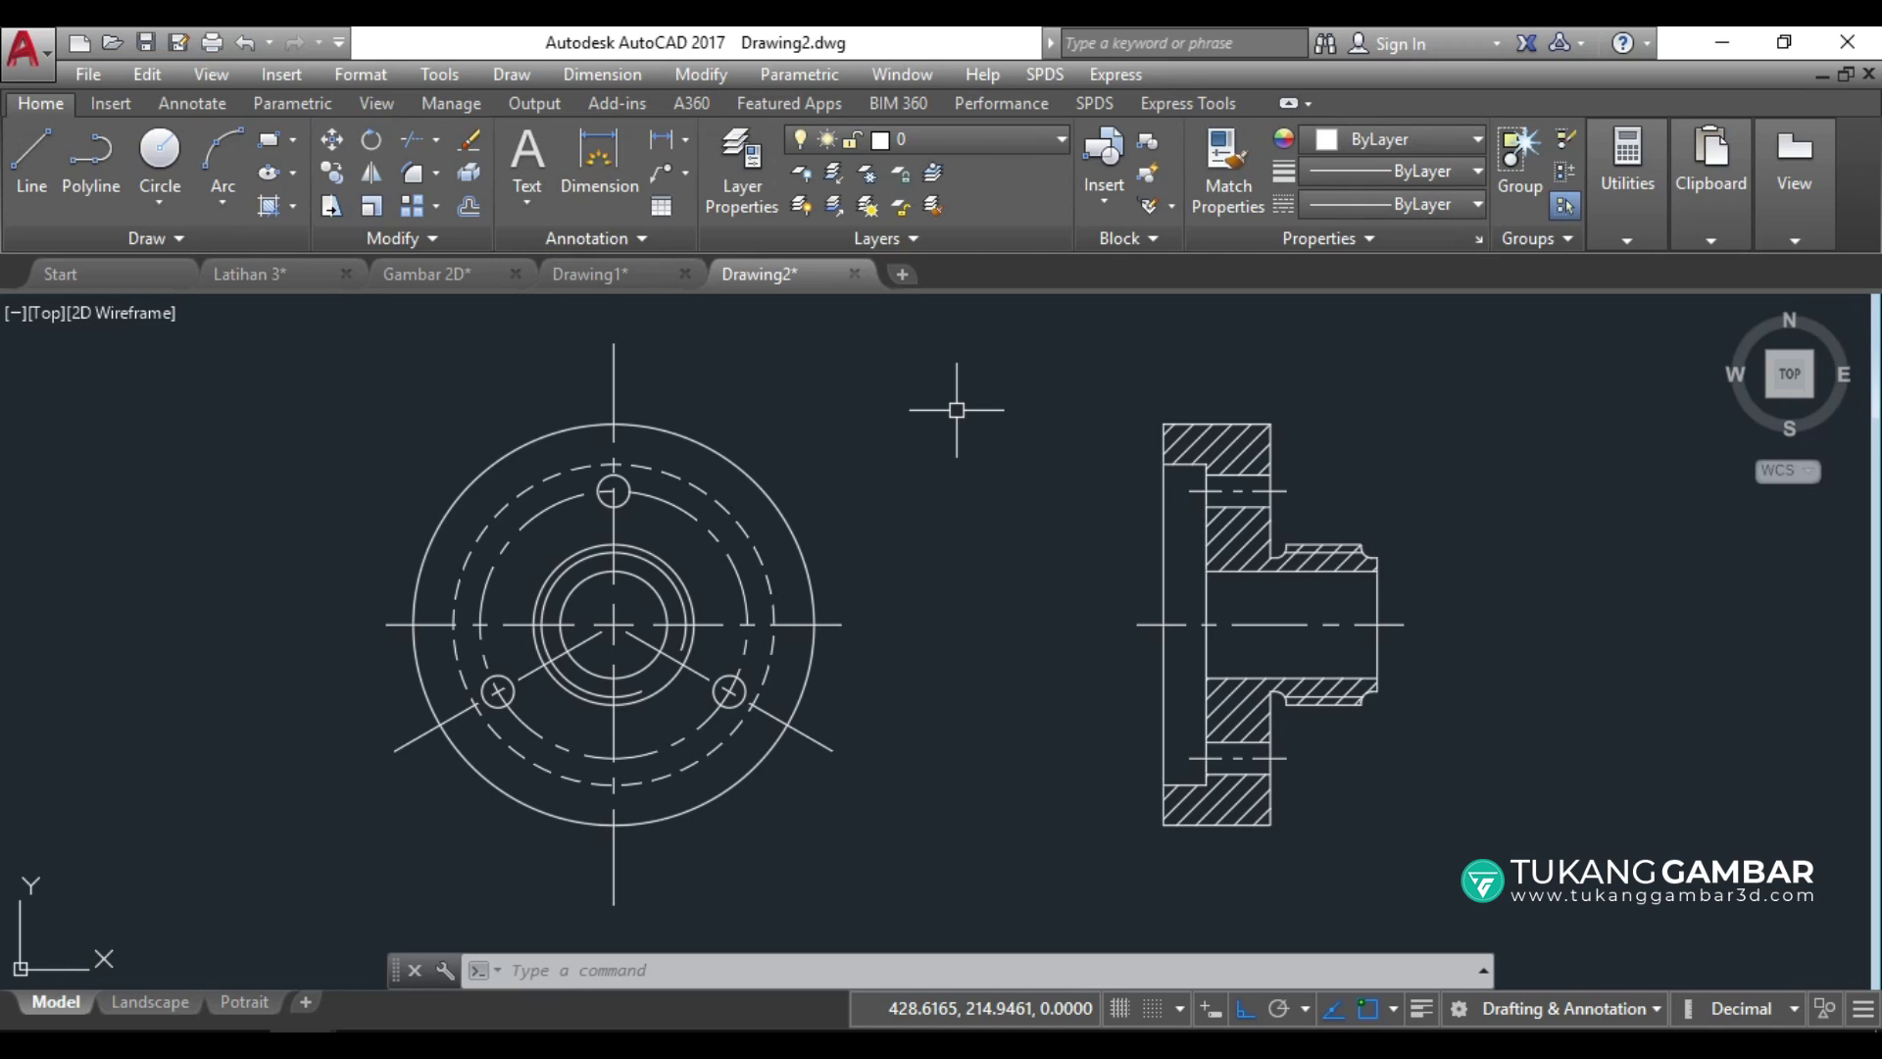
Browse the Dimension menu and Home ribbon Dimension and Leader lists, ending on the Annotate tab.
left_click(602, 74)
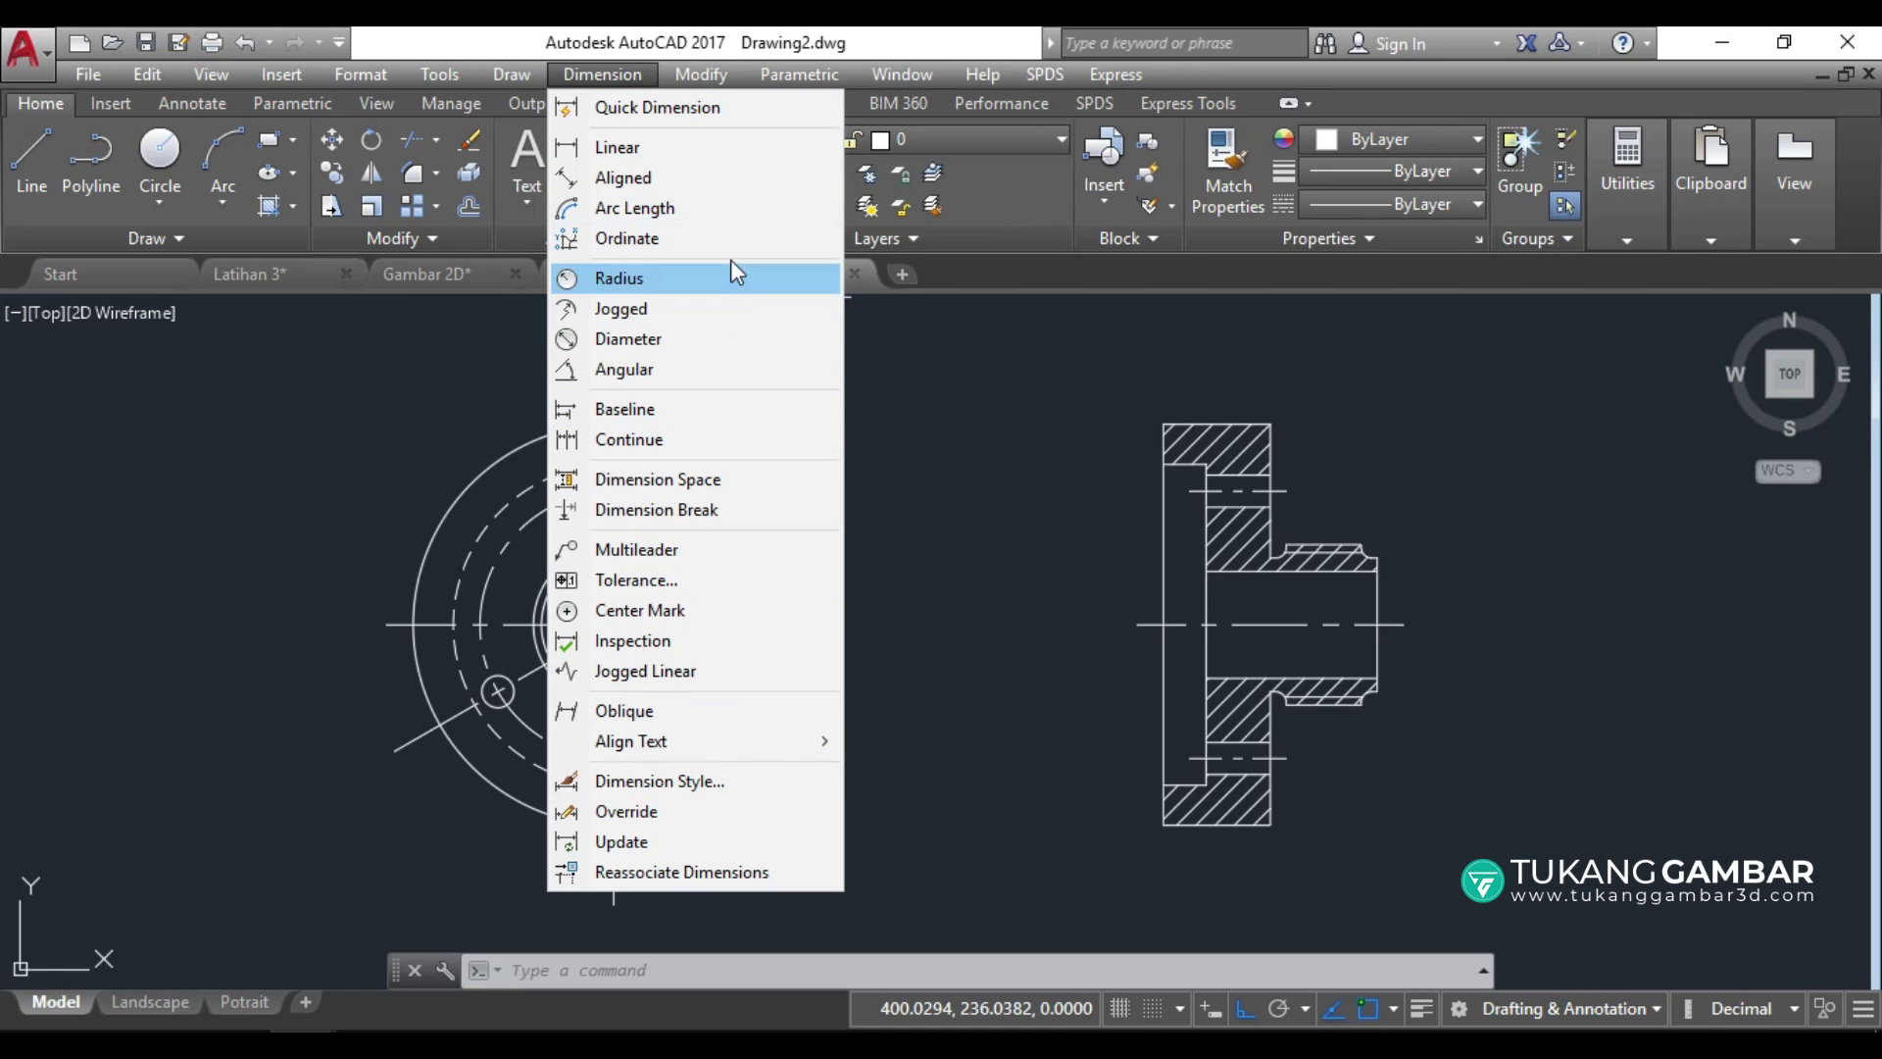
left_click(594, 68)
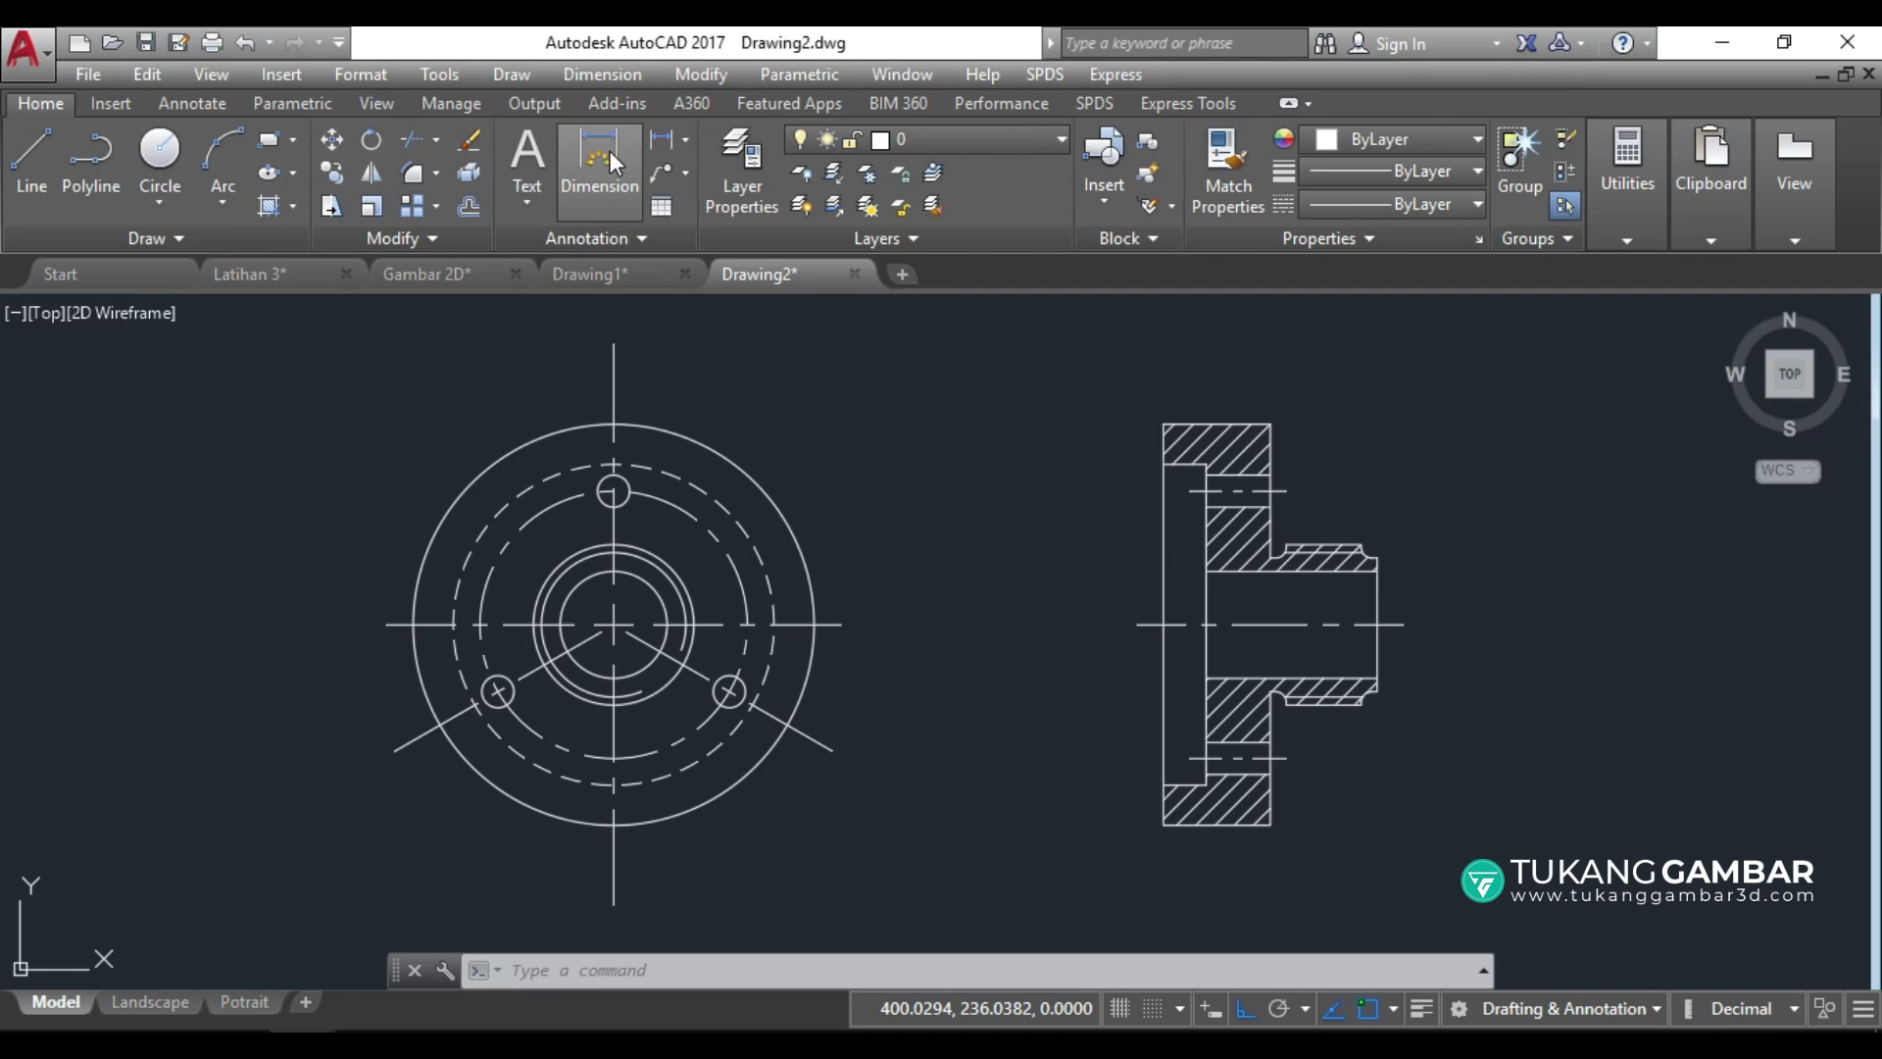
left_click(685, 139)
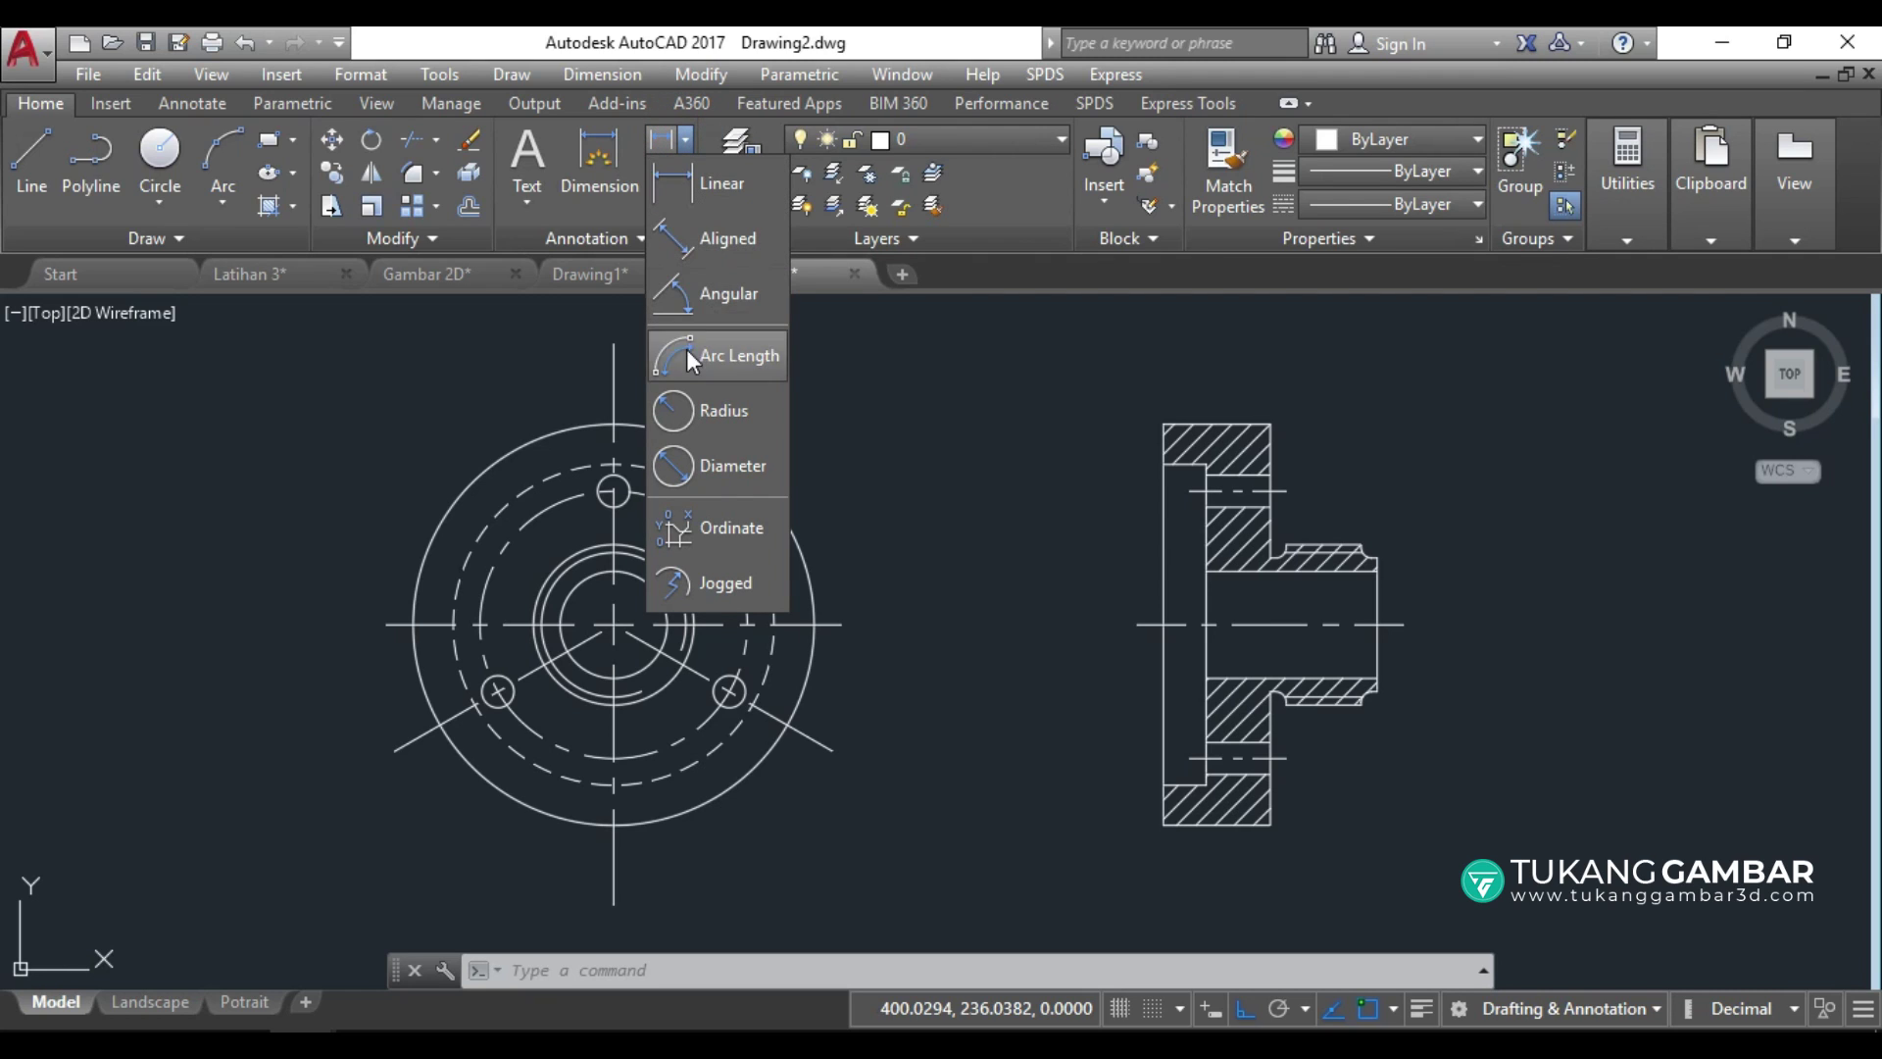
left_click(684, 149)
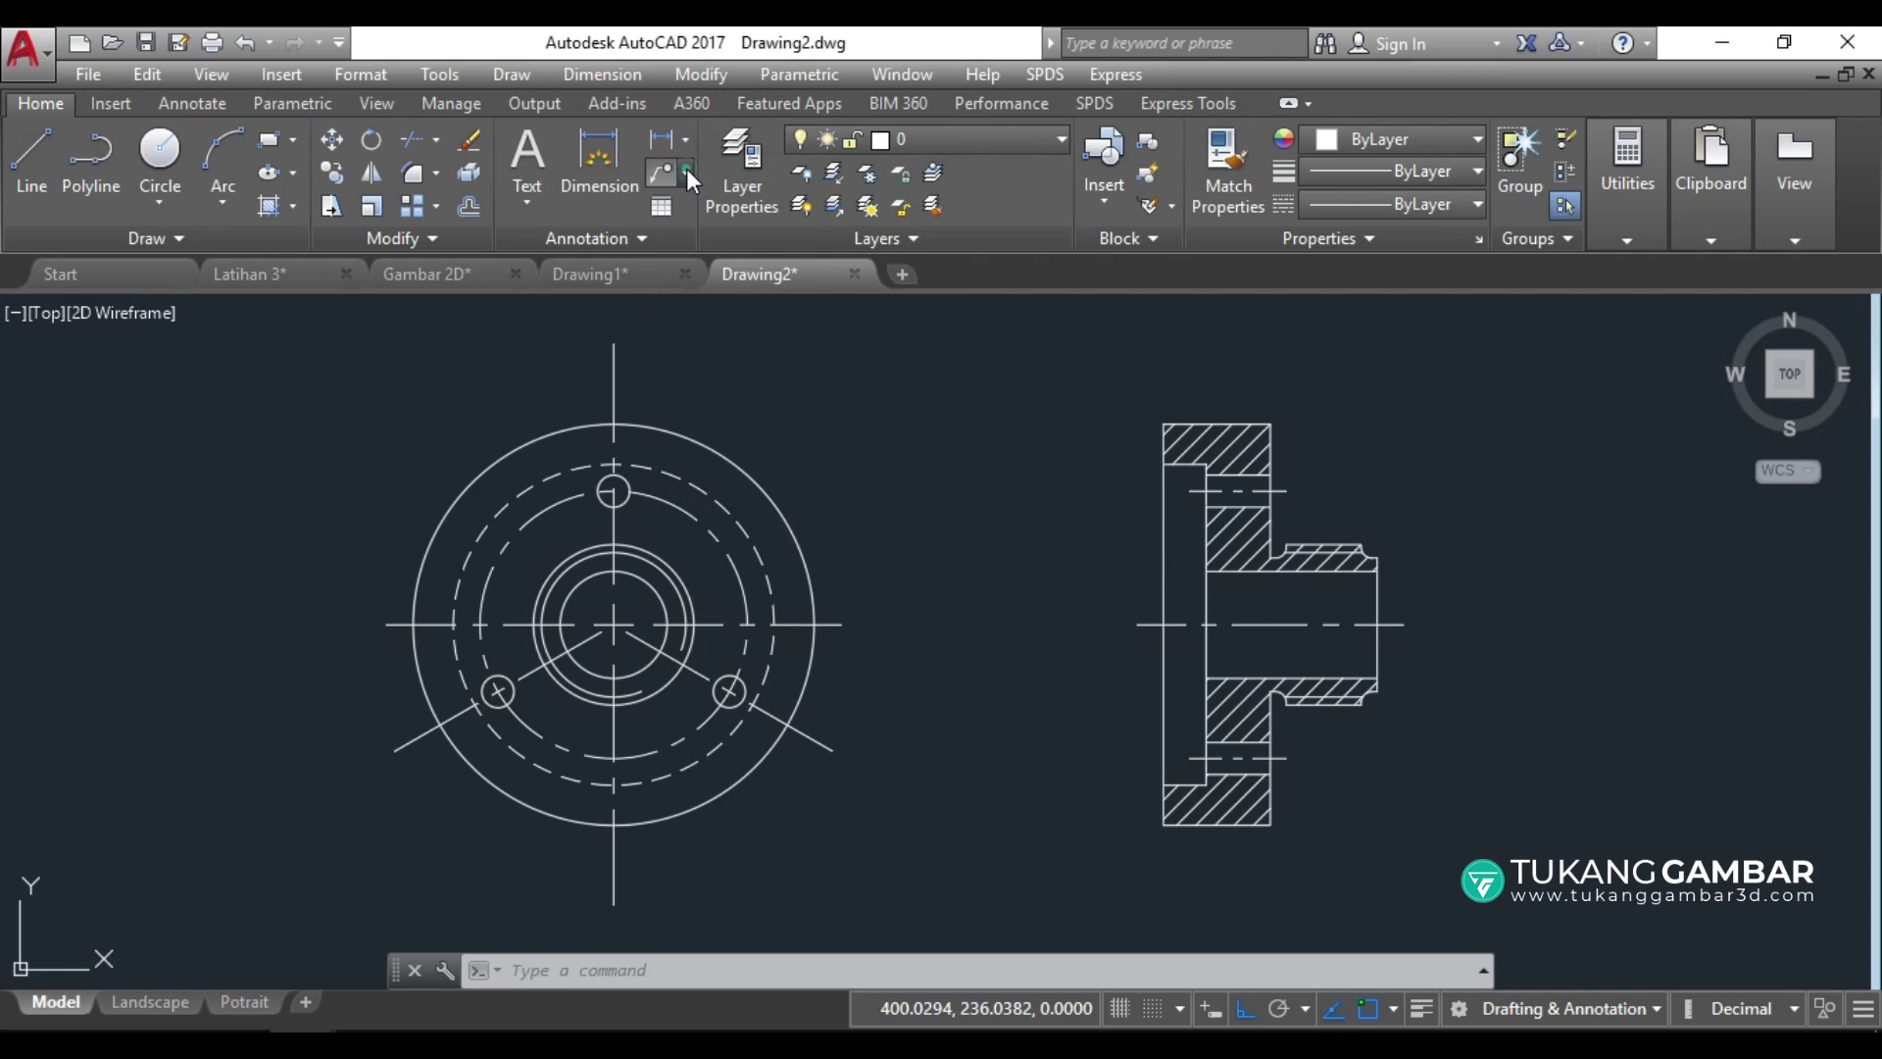
left_click(687, 172)
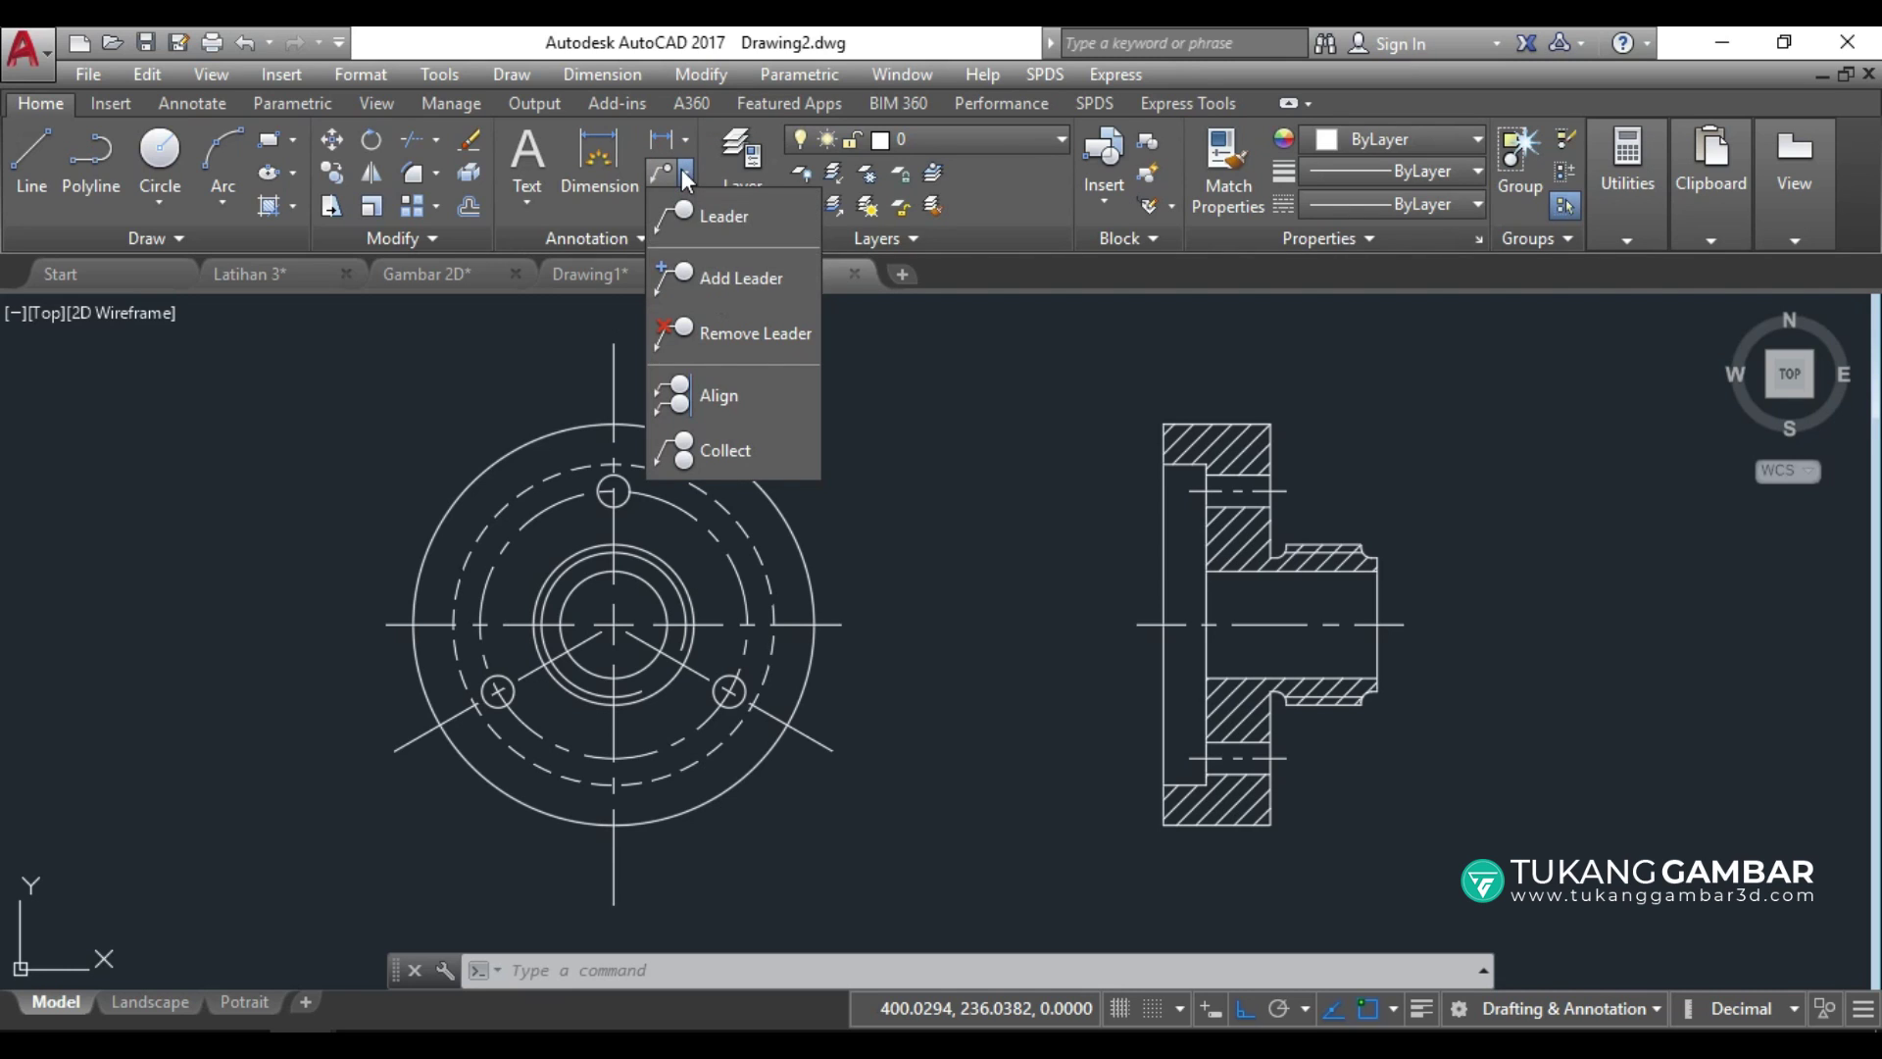
left_click(686, 177)
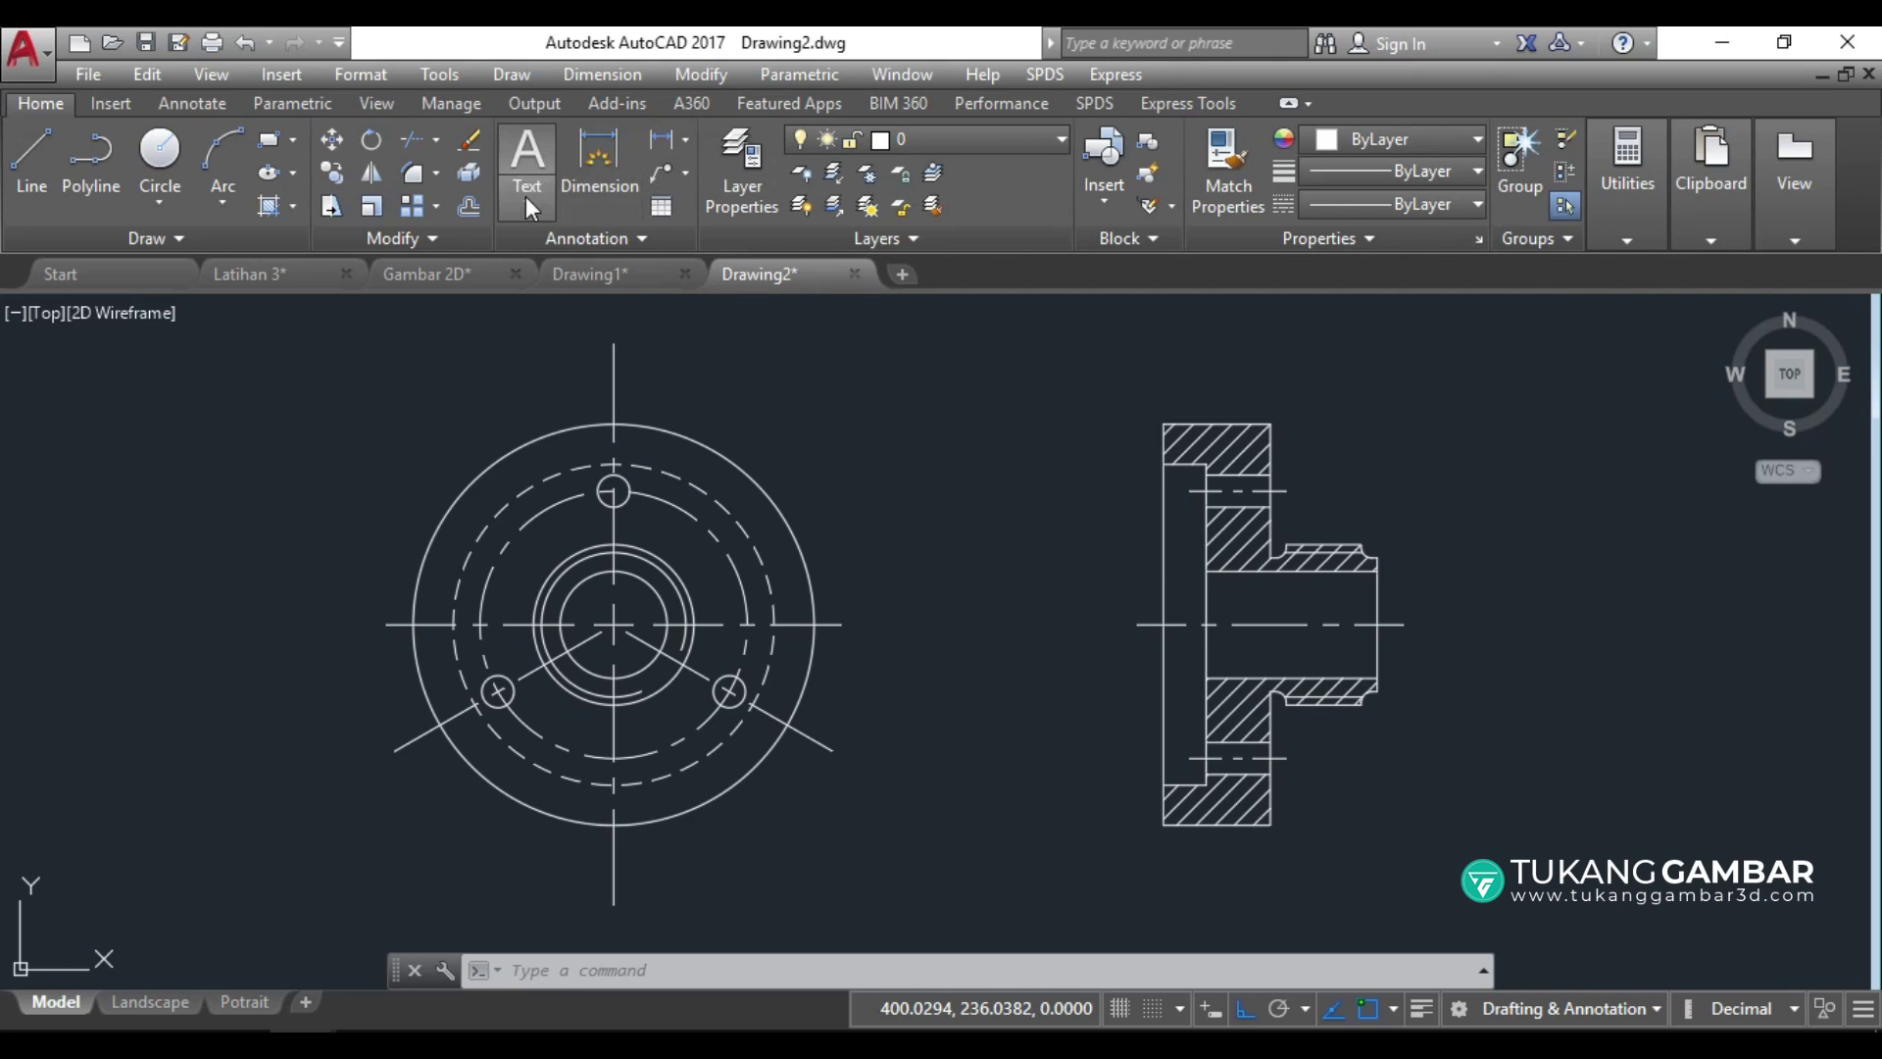
left_click(208, 105)
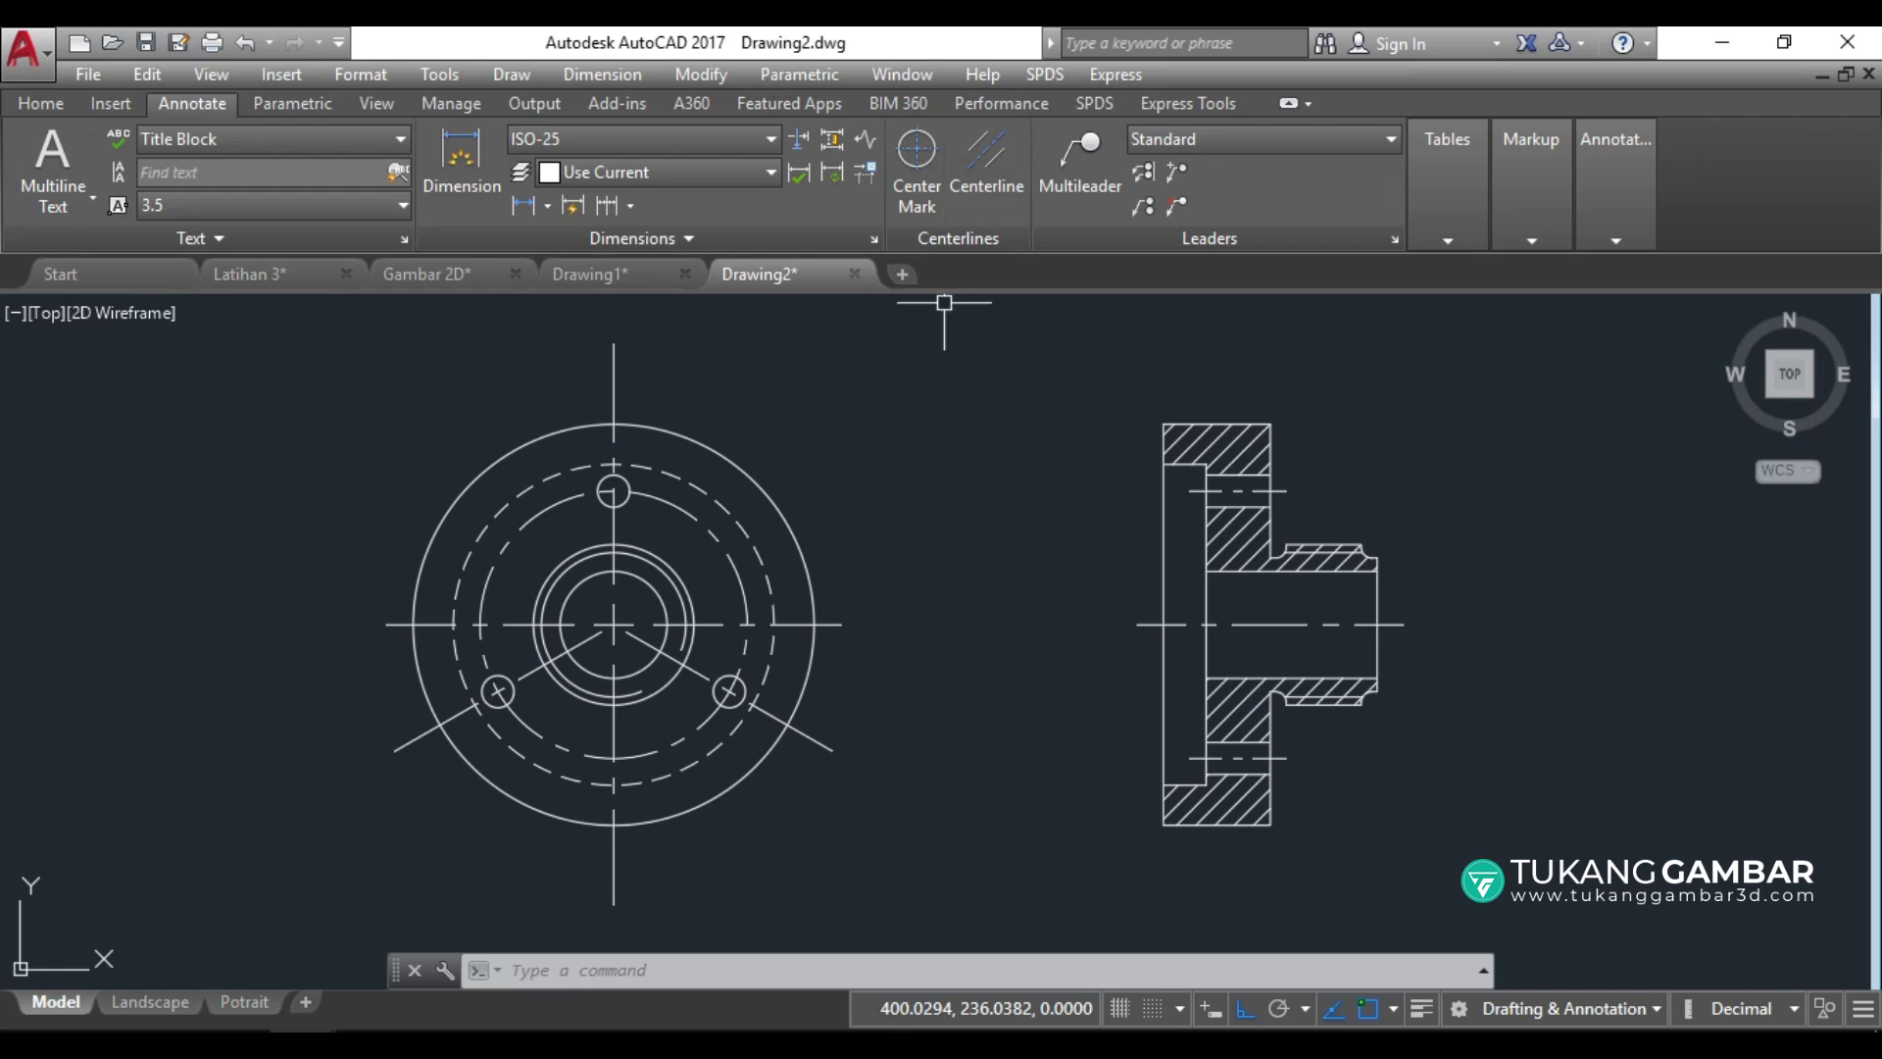
left_click(743, 143)
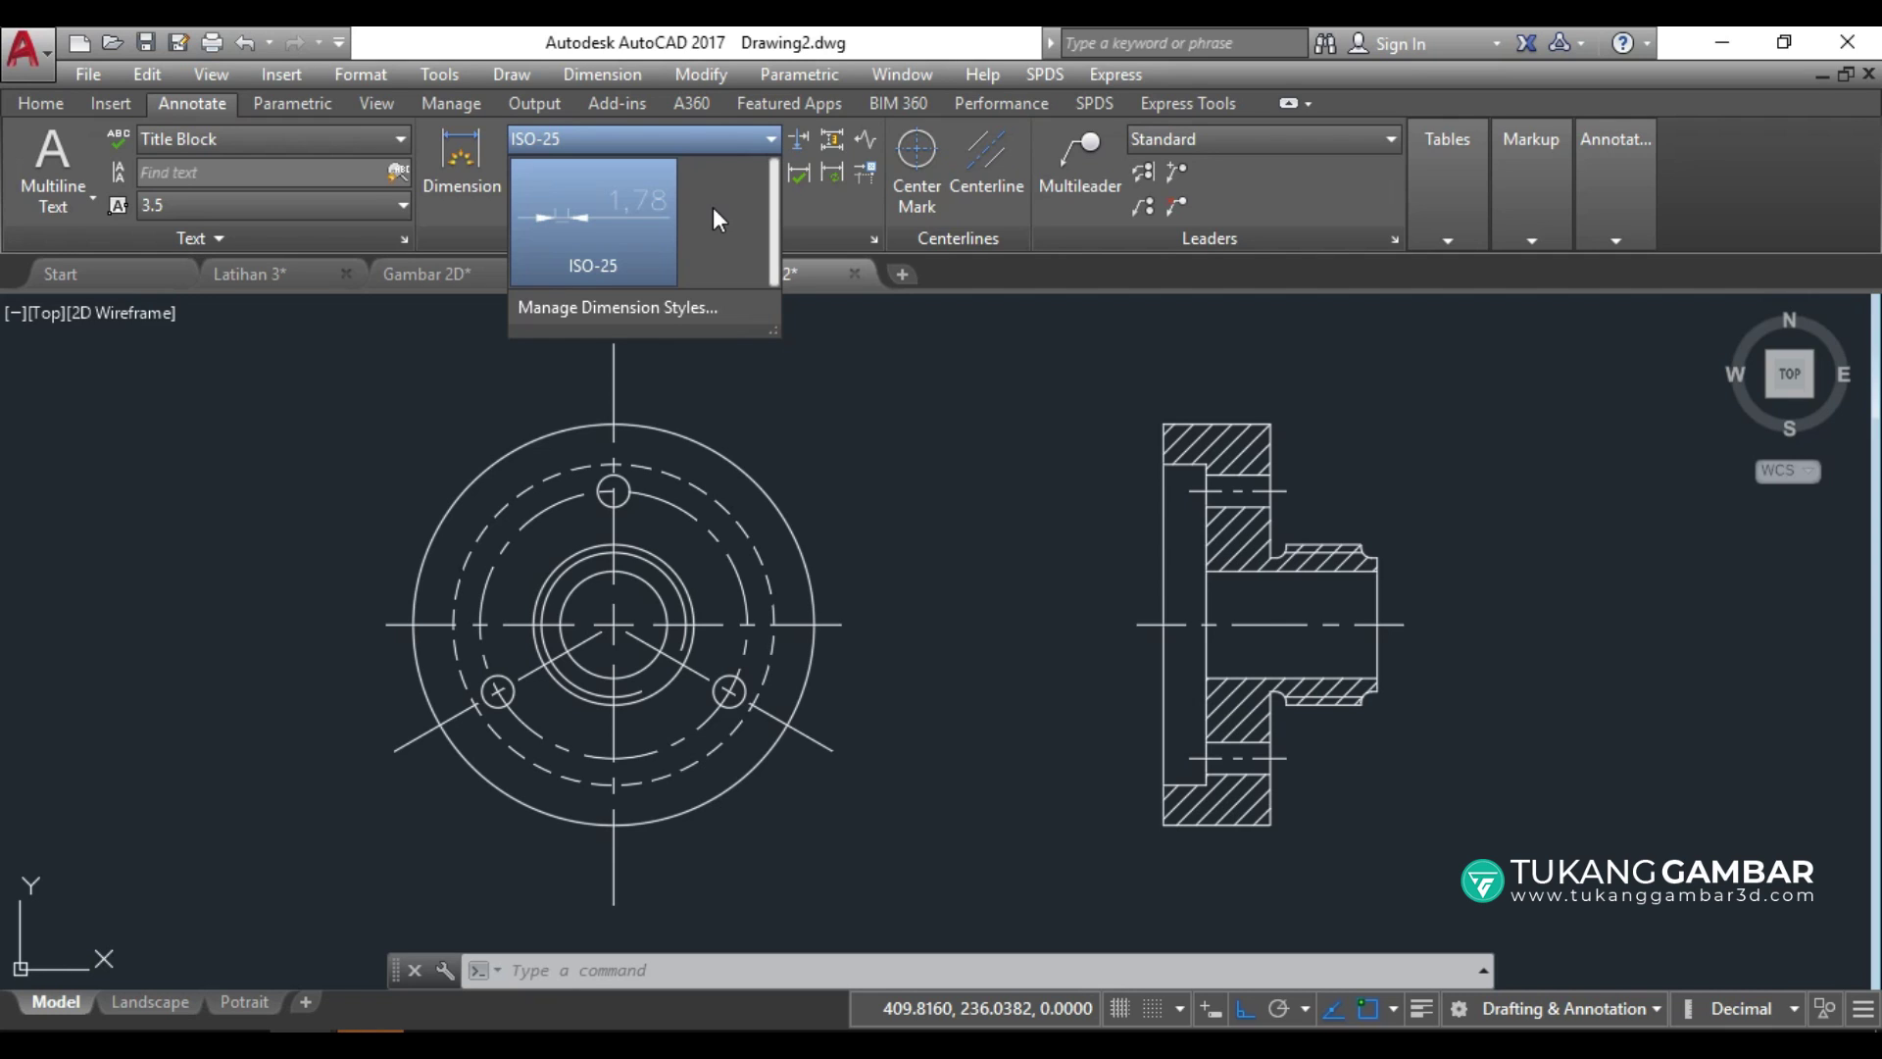
left_click(714, 139)
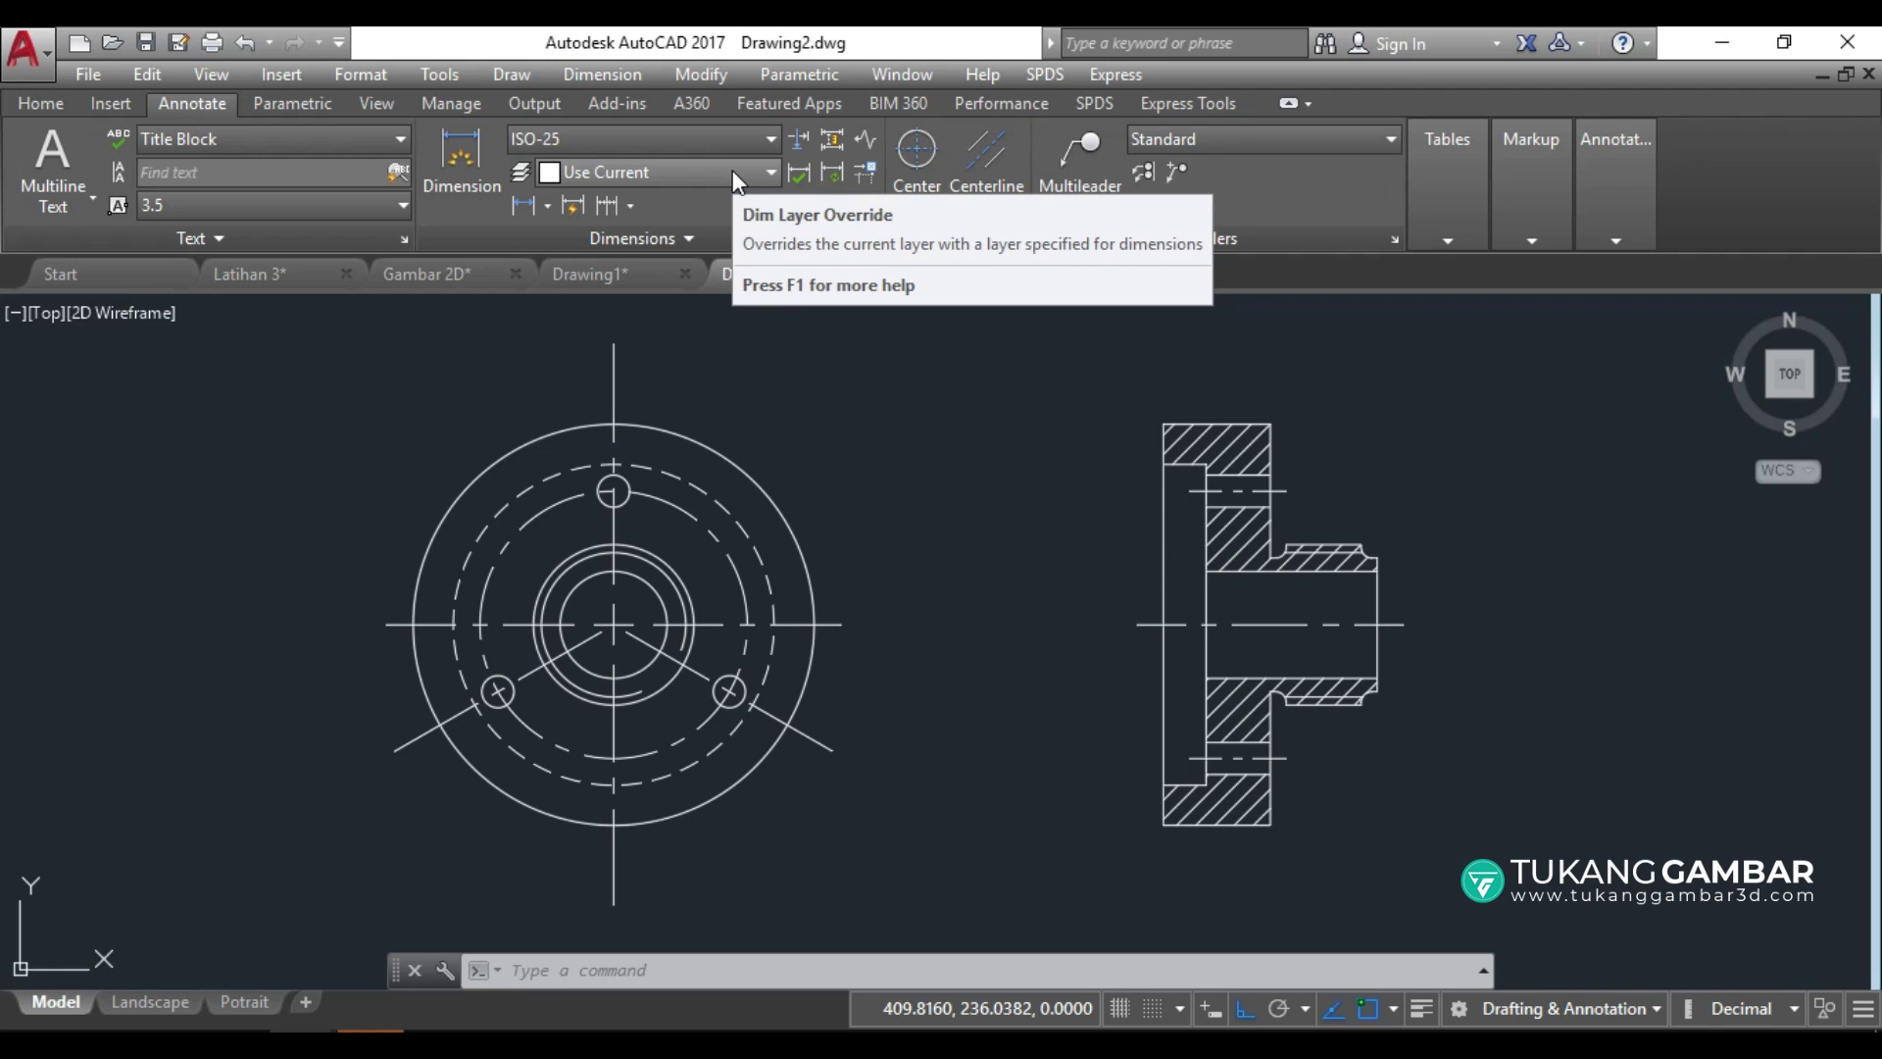
left_click(733, 168)
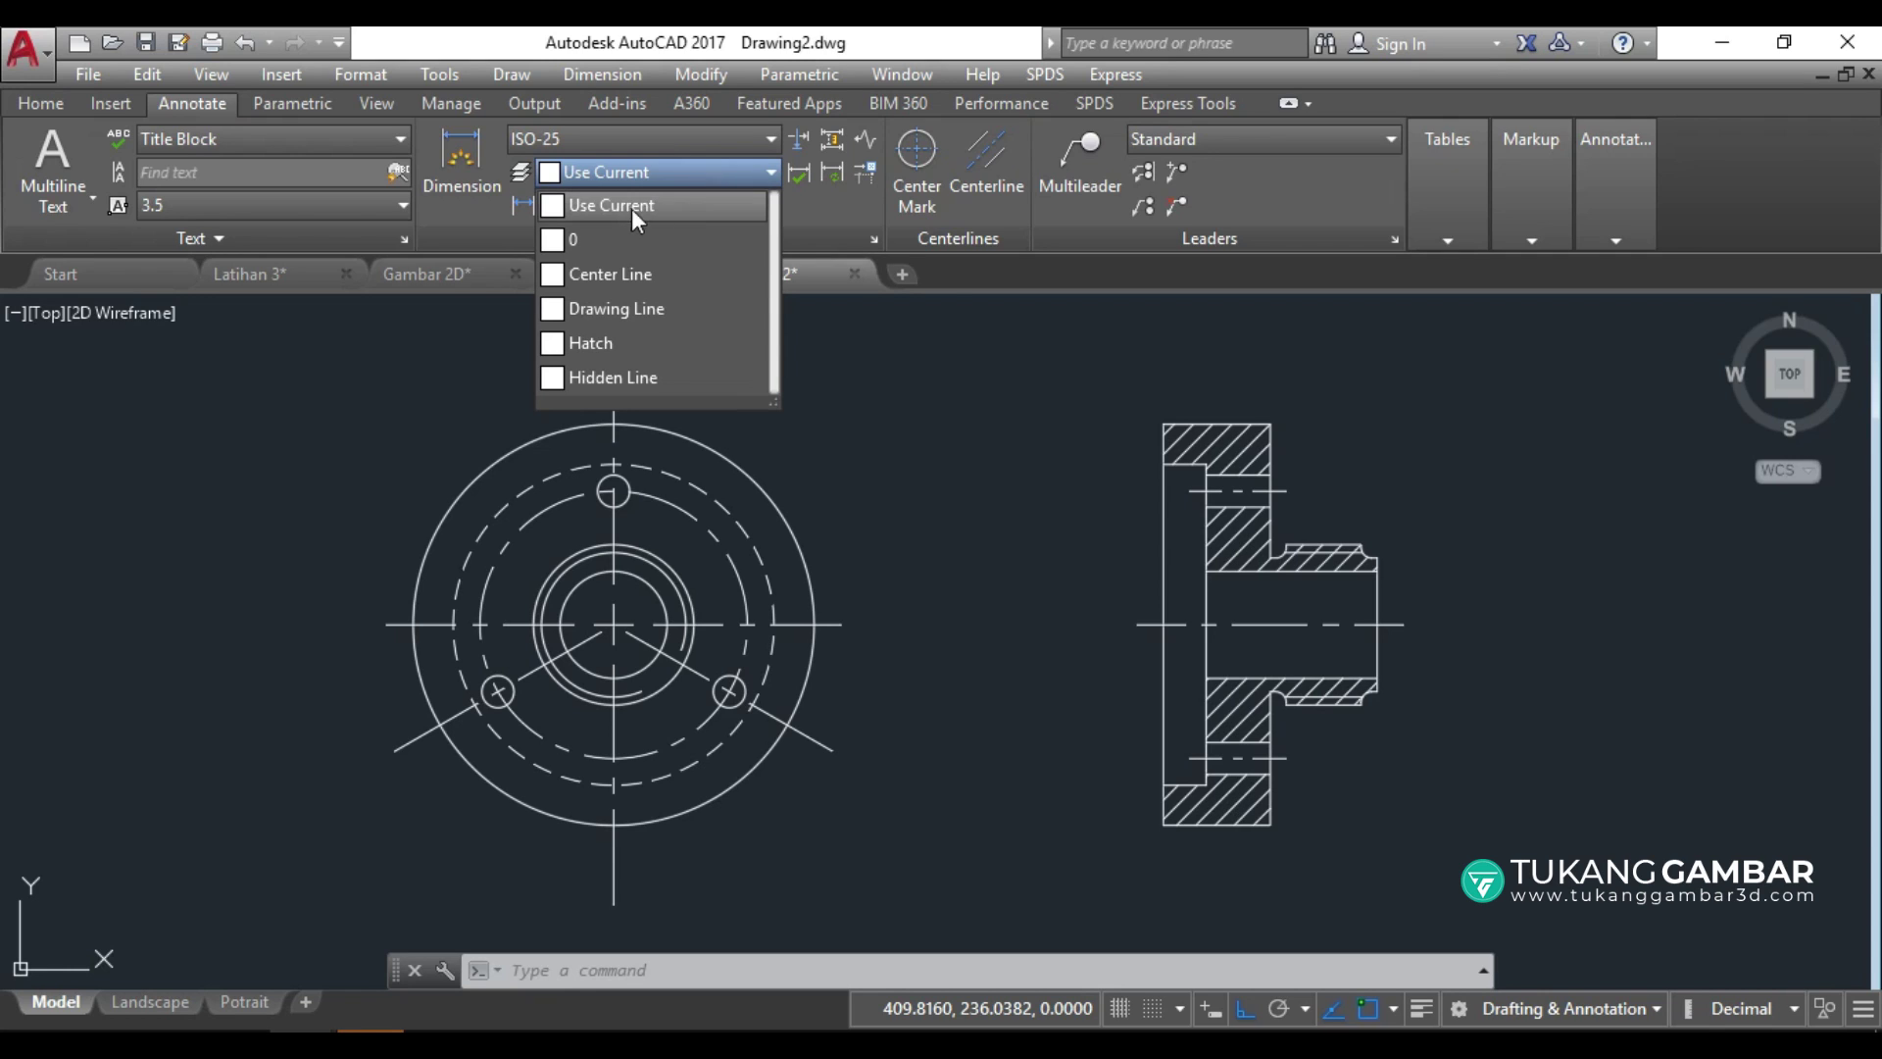
left_click(737, 174)
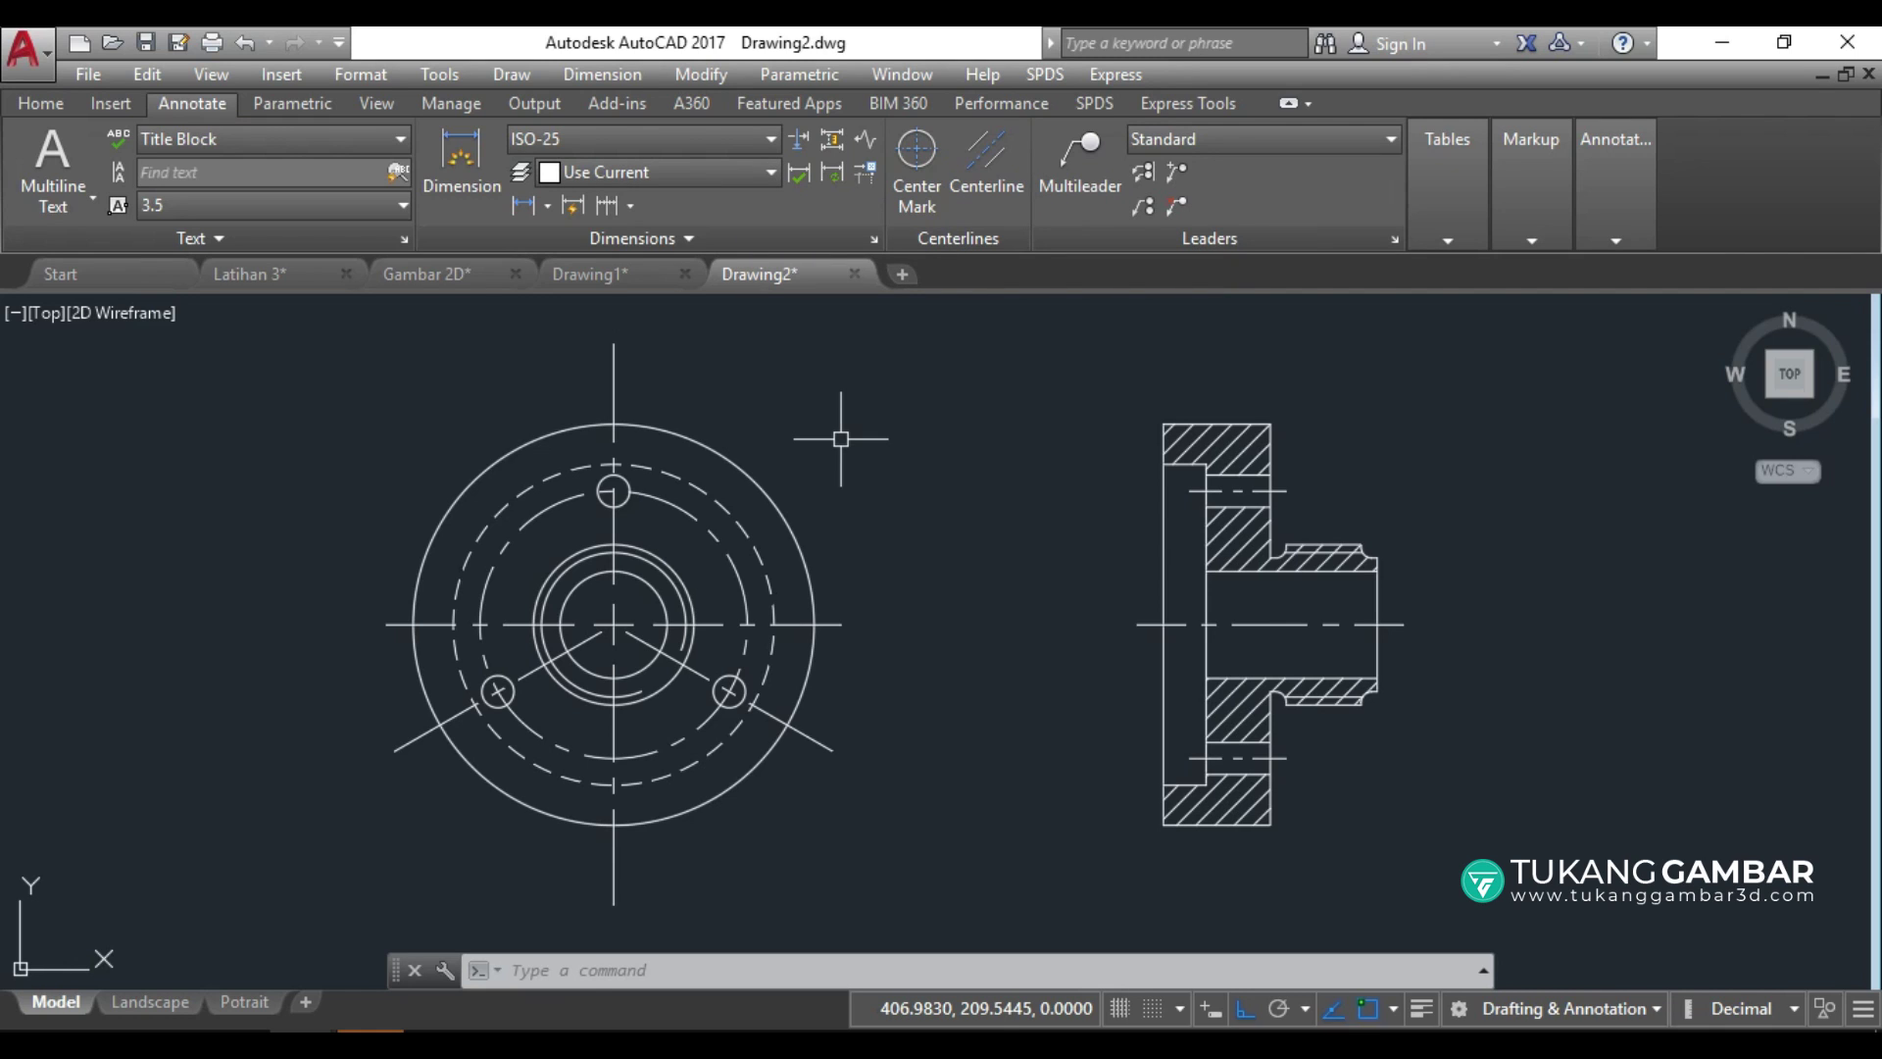
Create a new layer named 'Dim Line' with yellow colour in the Layer Properties Manager.
type("LA")
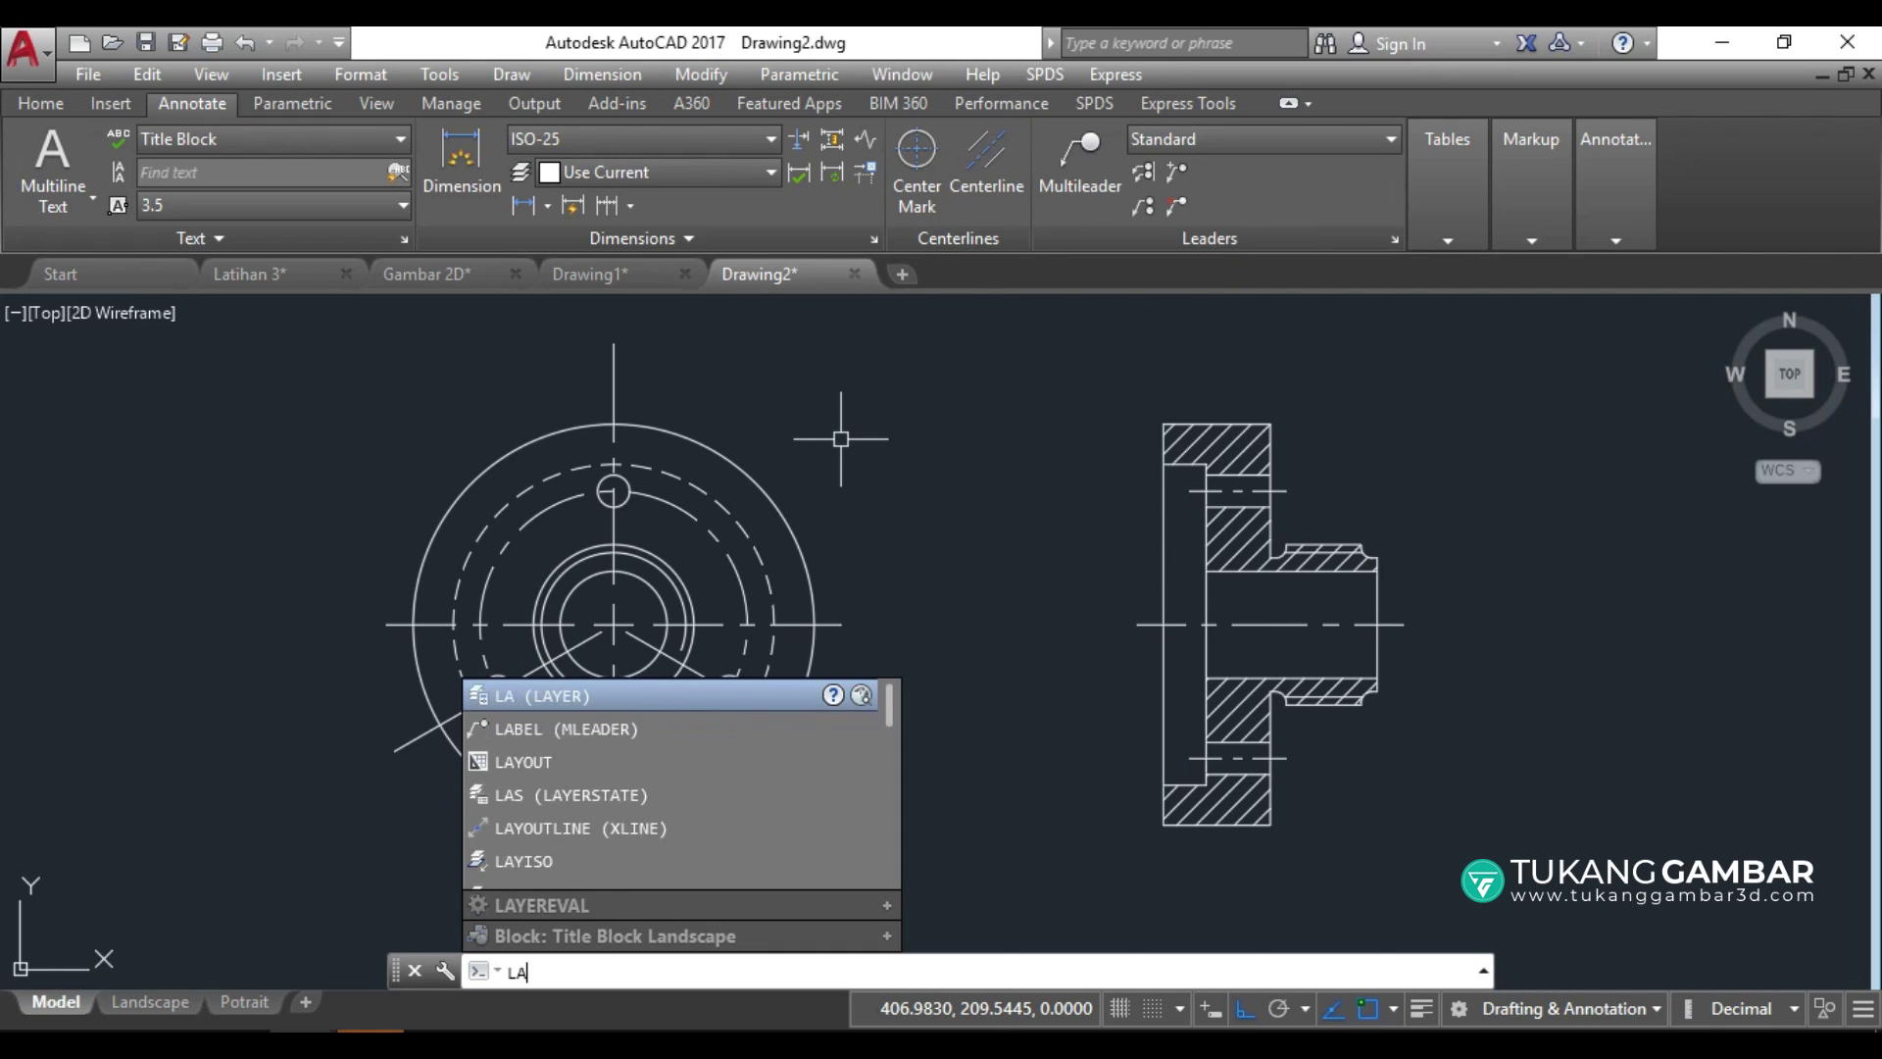
key("Return")
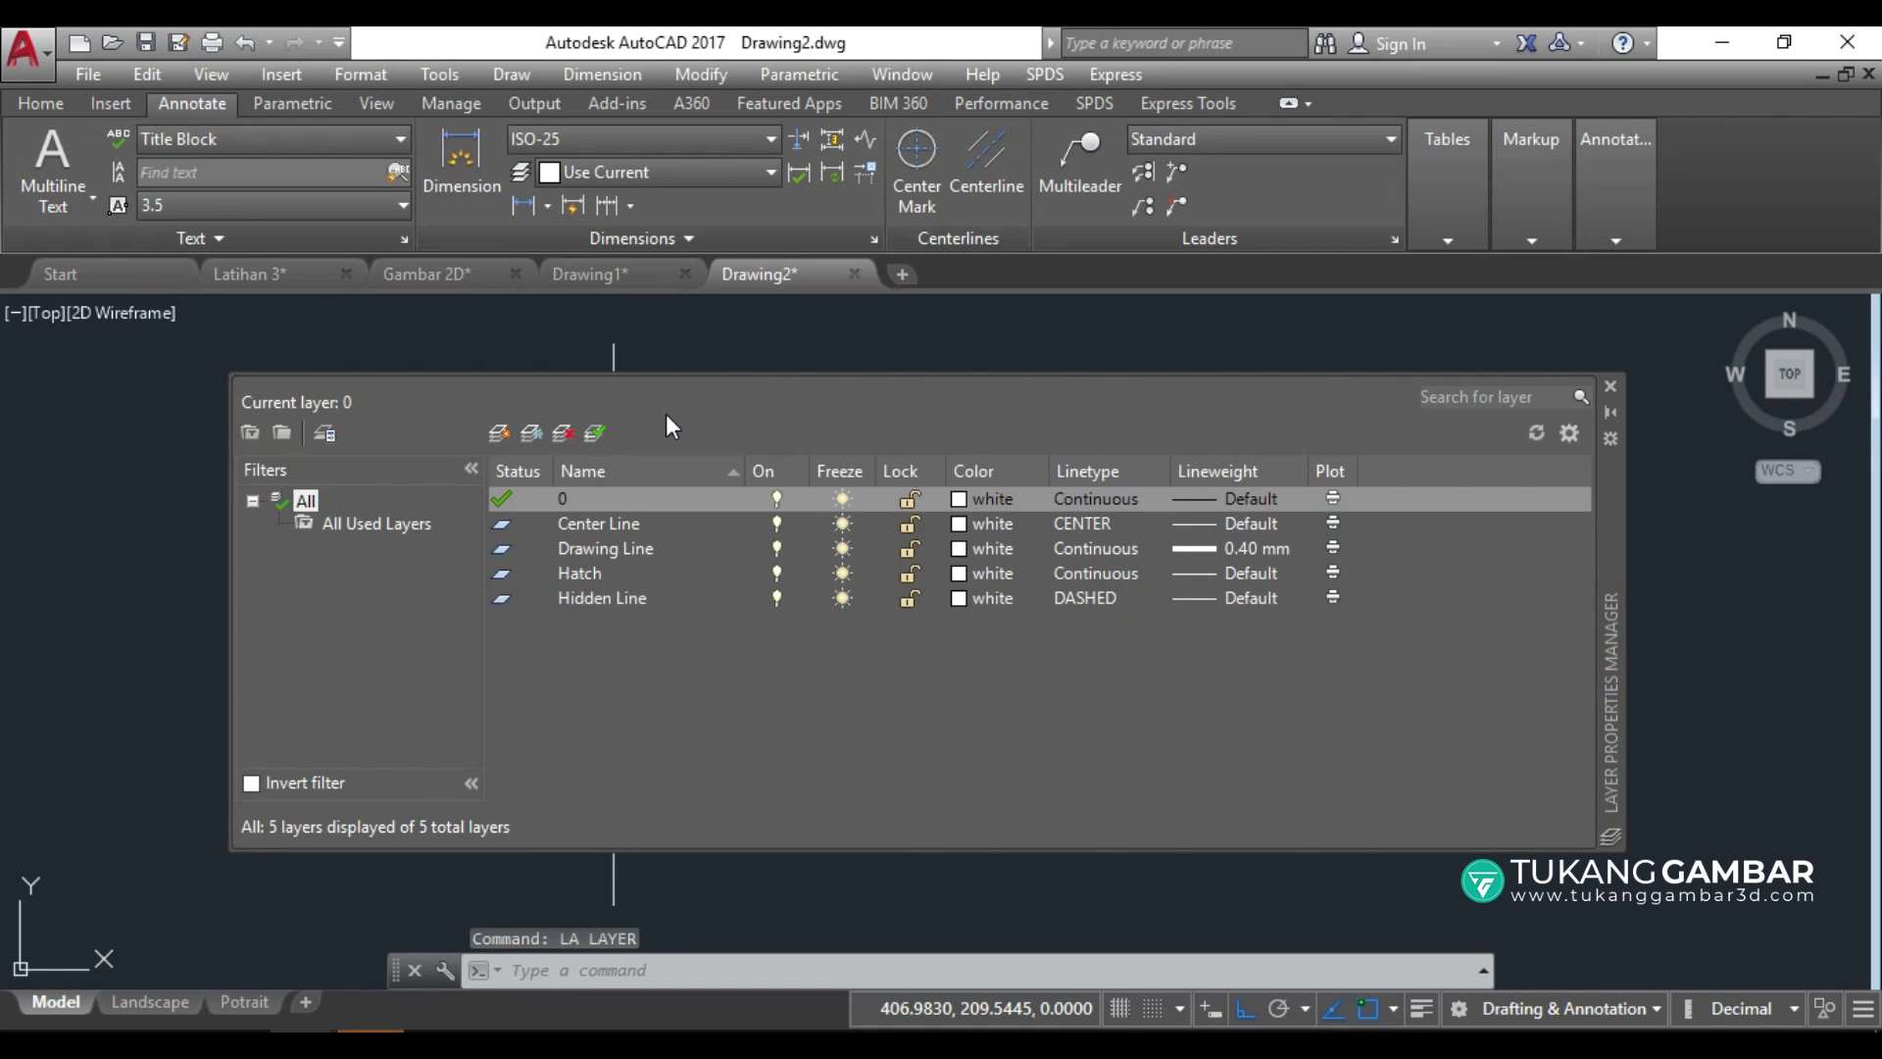
left_click(500, 434)
type("Dim Li")
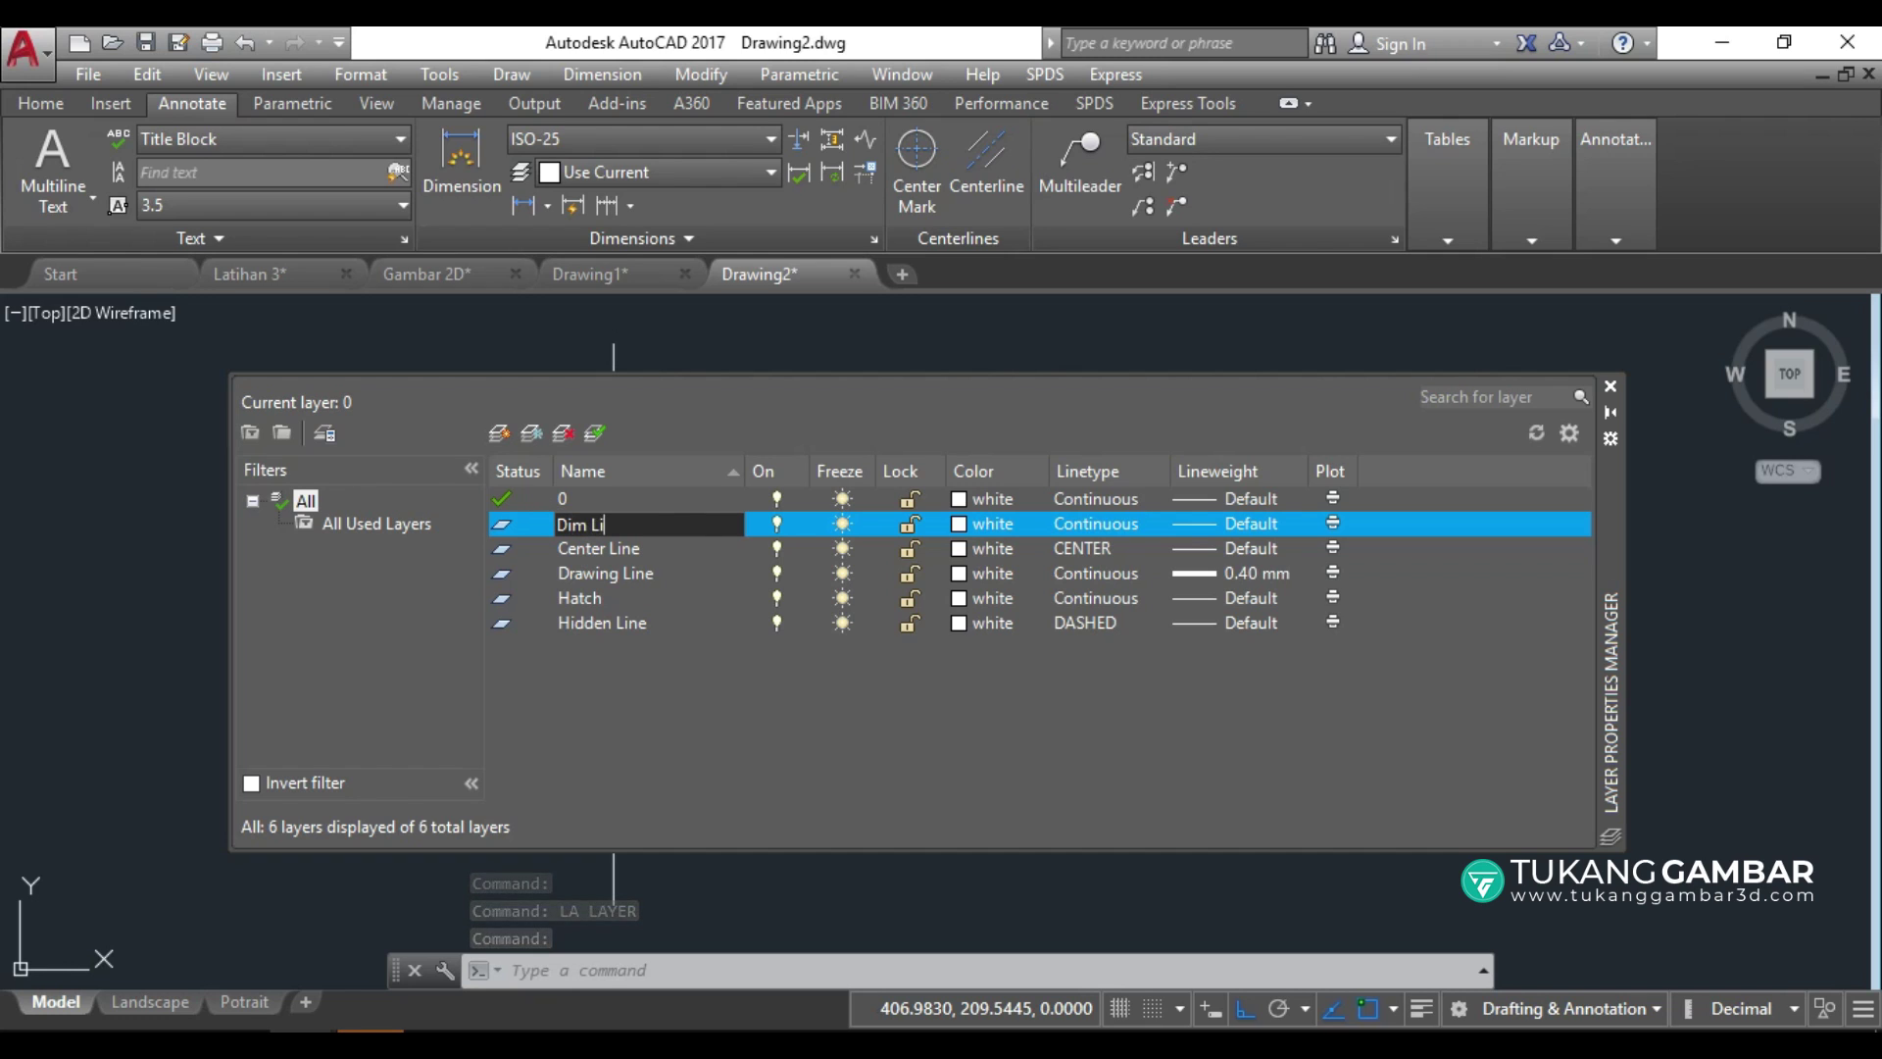
type("ne")
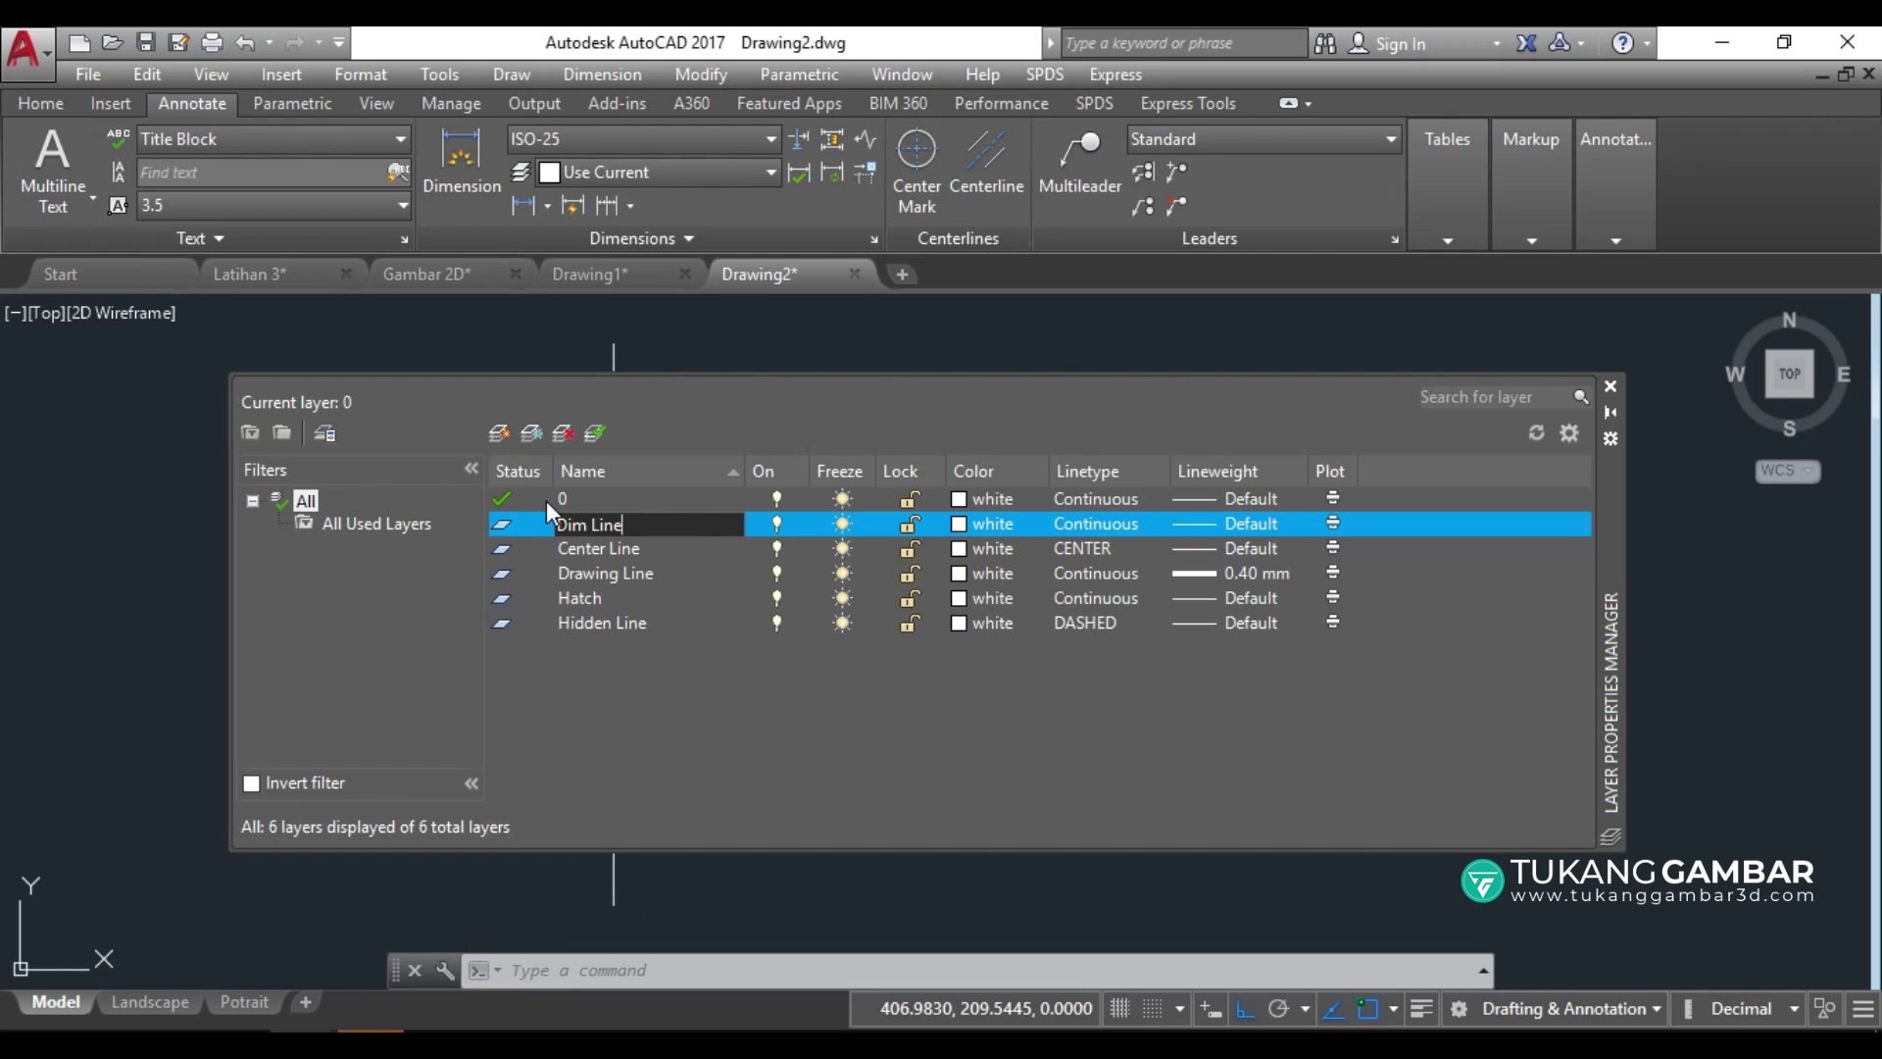
left_click(961, 526)
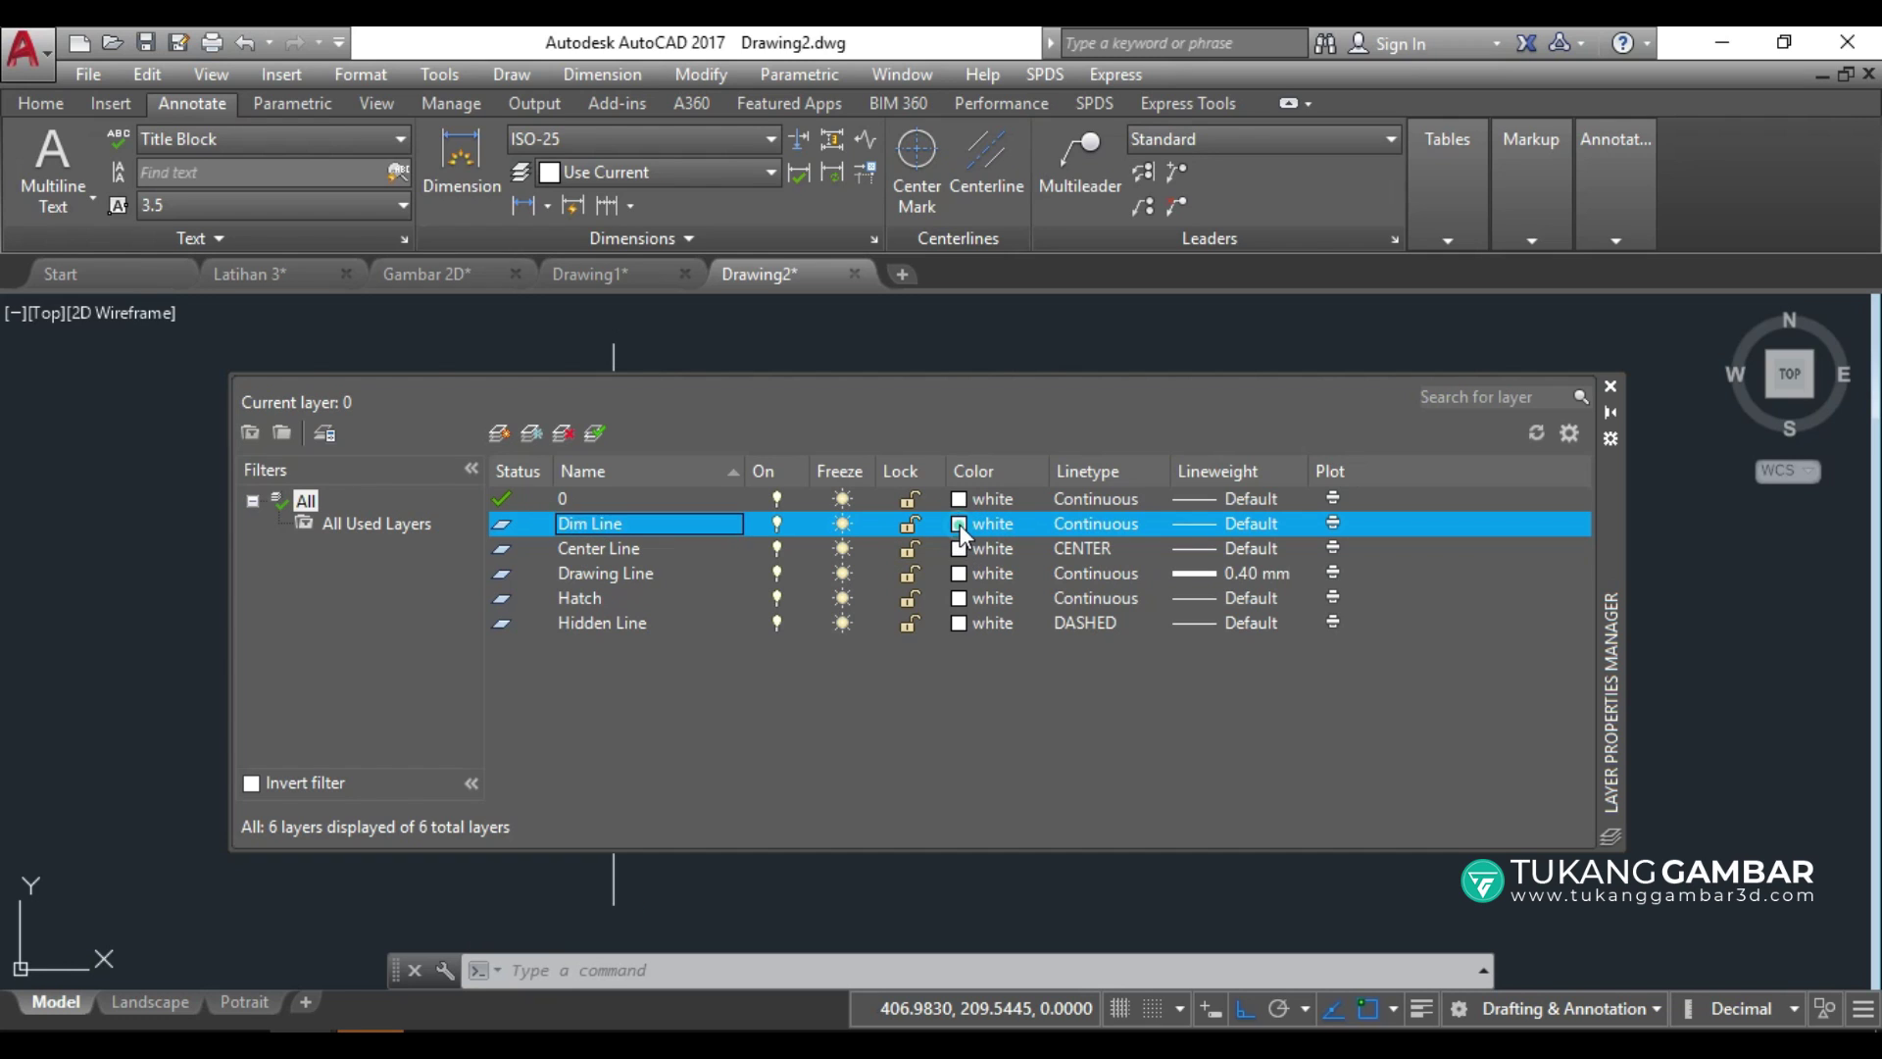
left_click(1256, 661)
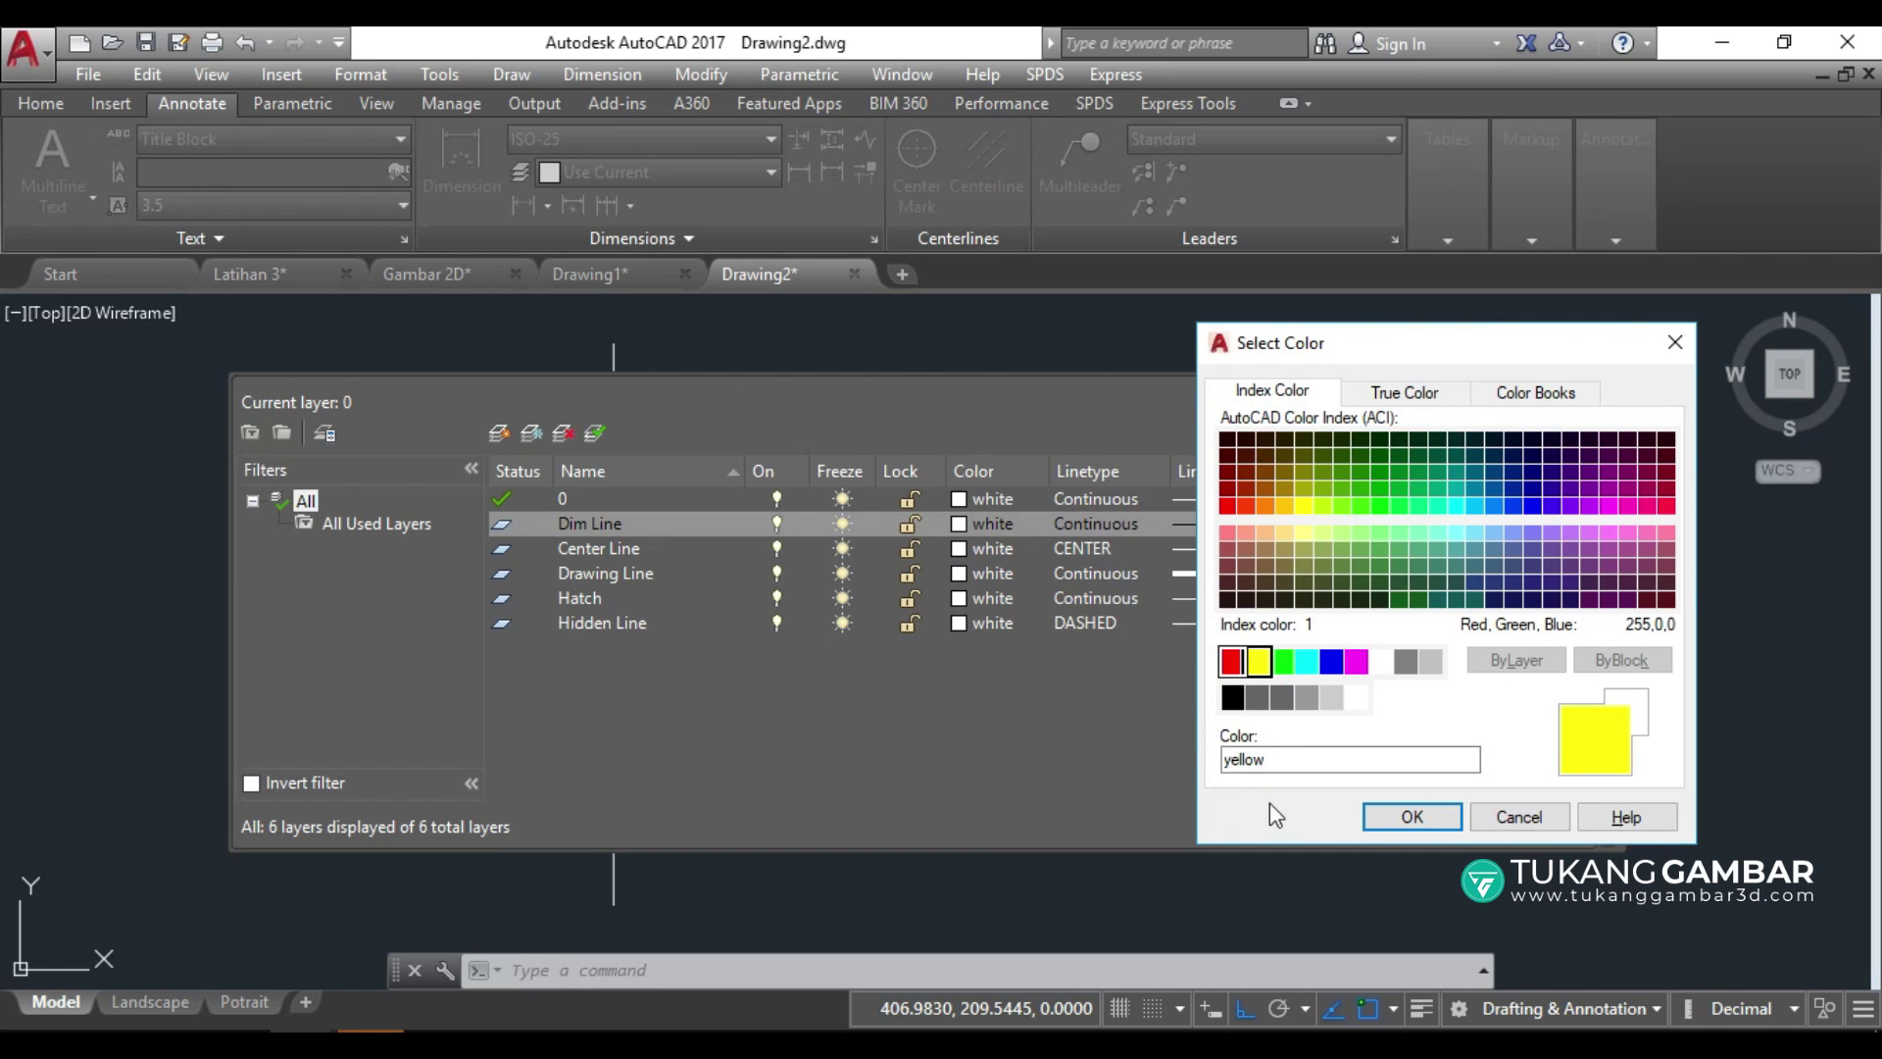
left_click(1420, 819)
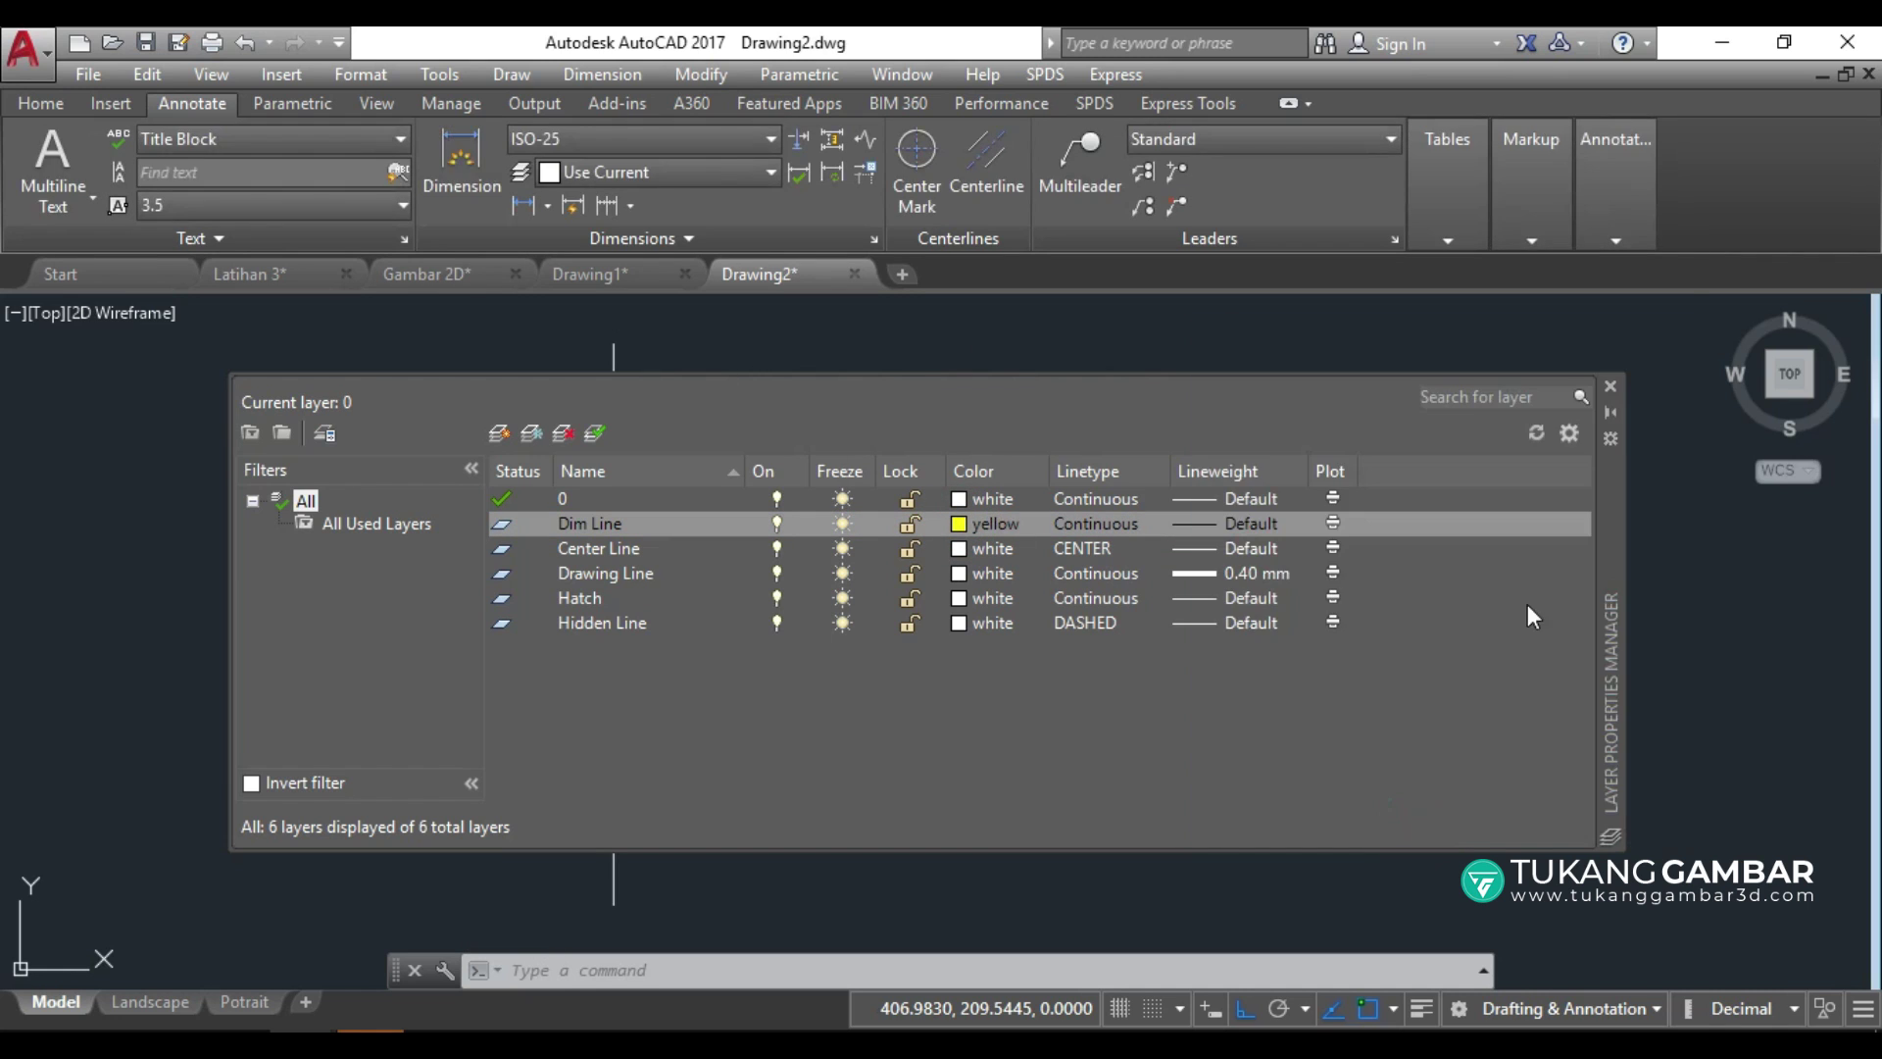
left_click(1612, 388)
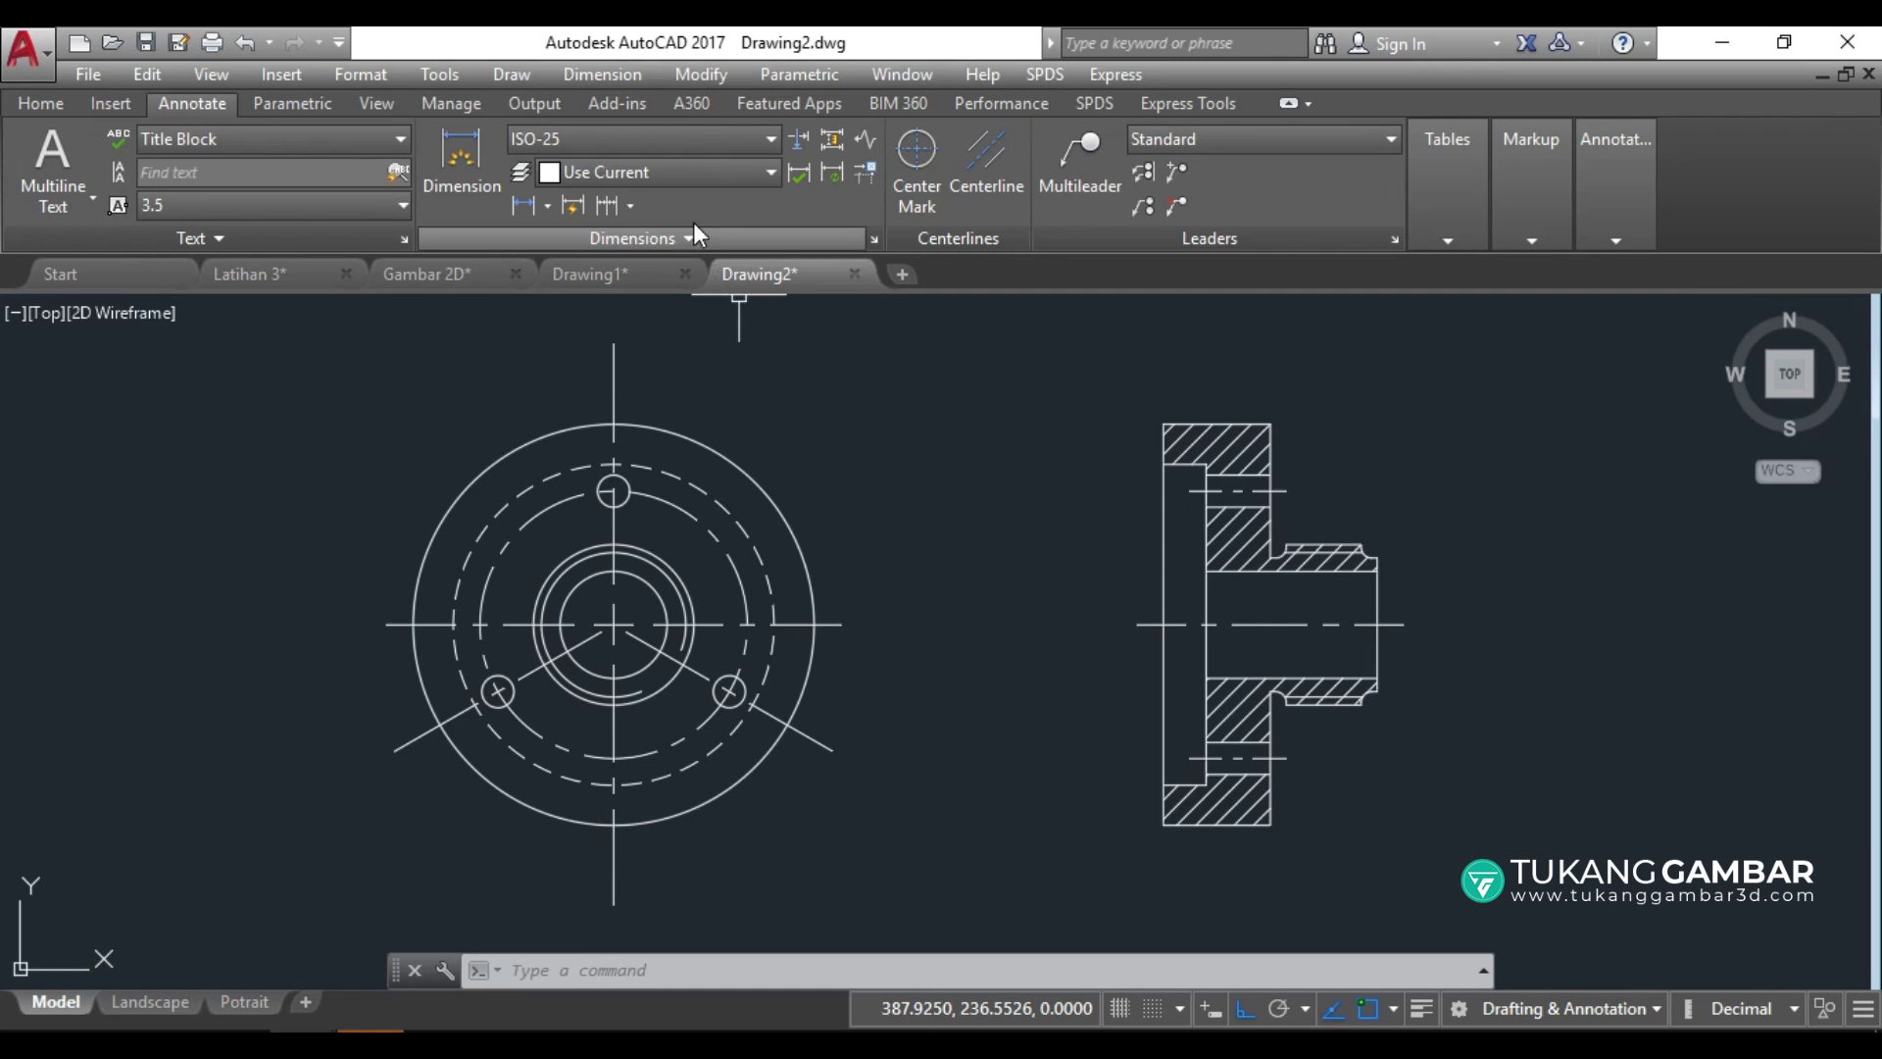
Set the Dim Layer Override to Dim Line and save the drawing.
left_click(720, 174)
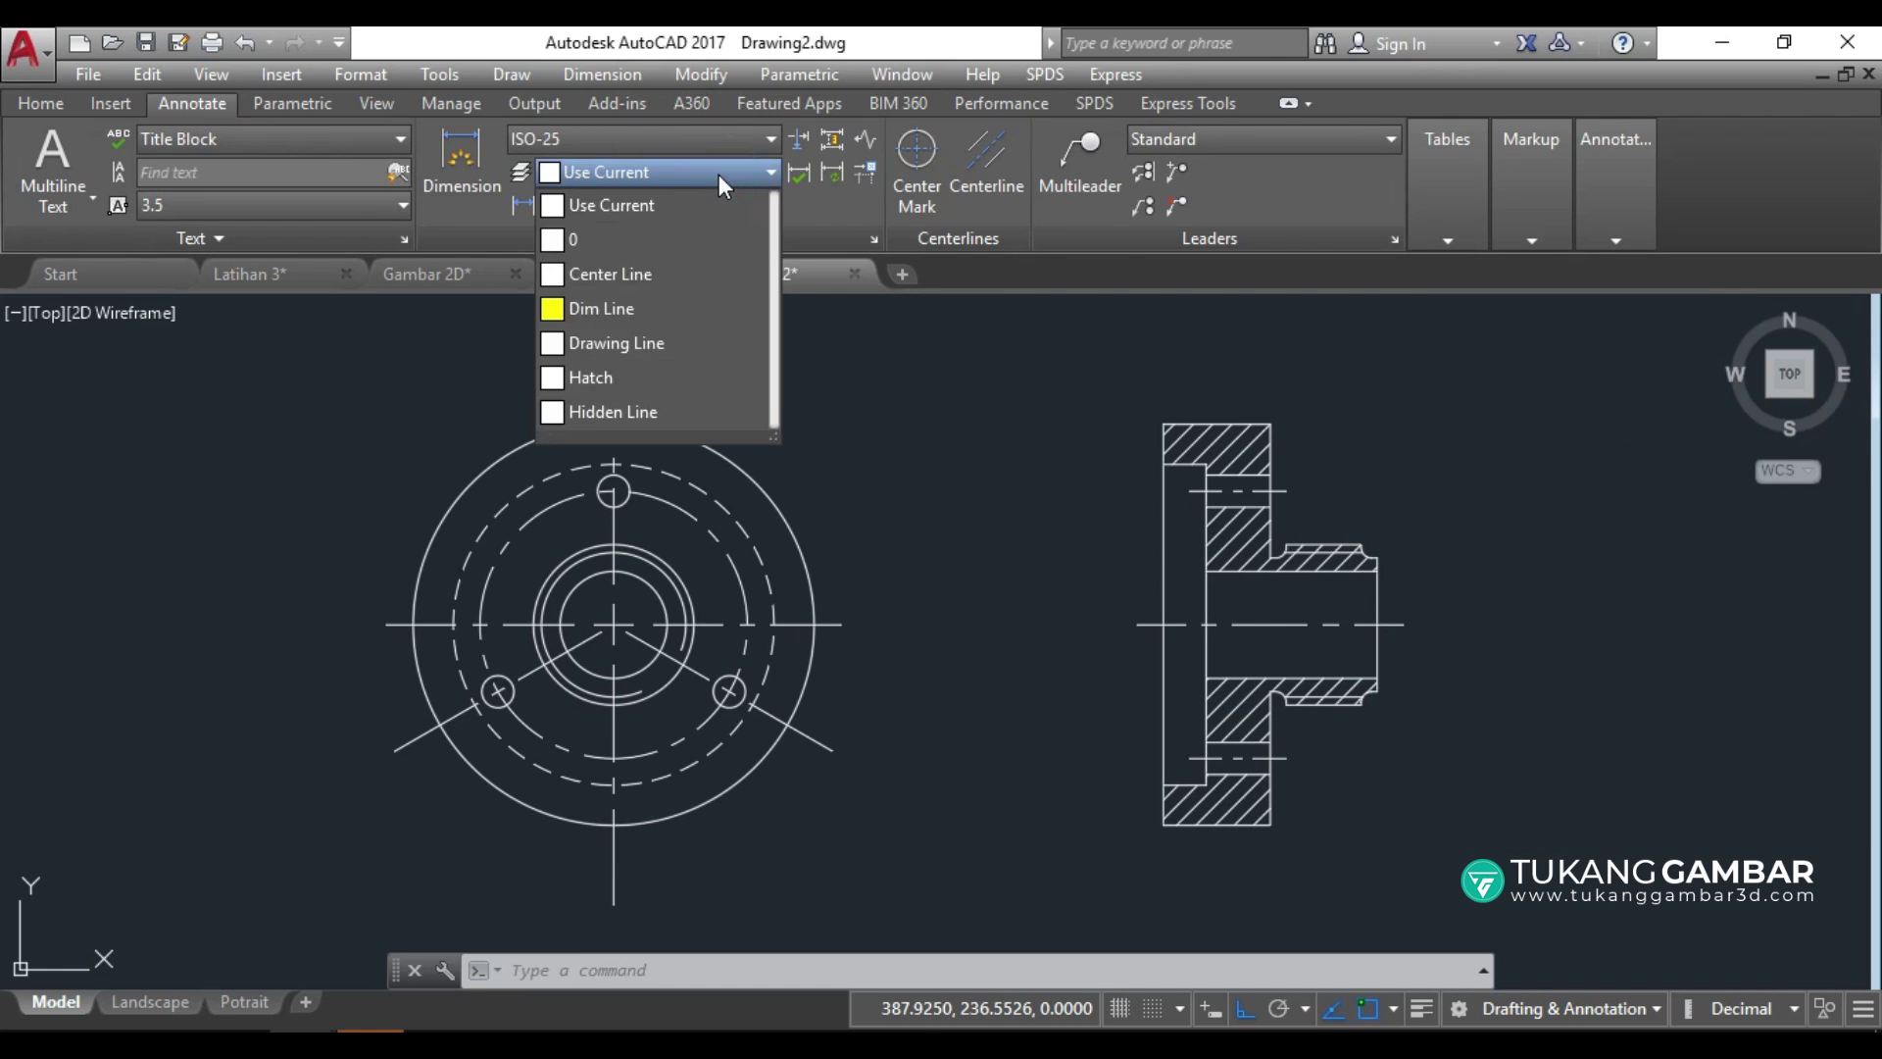
left_click(631, 308)
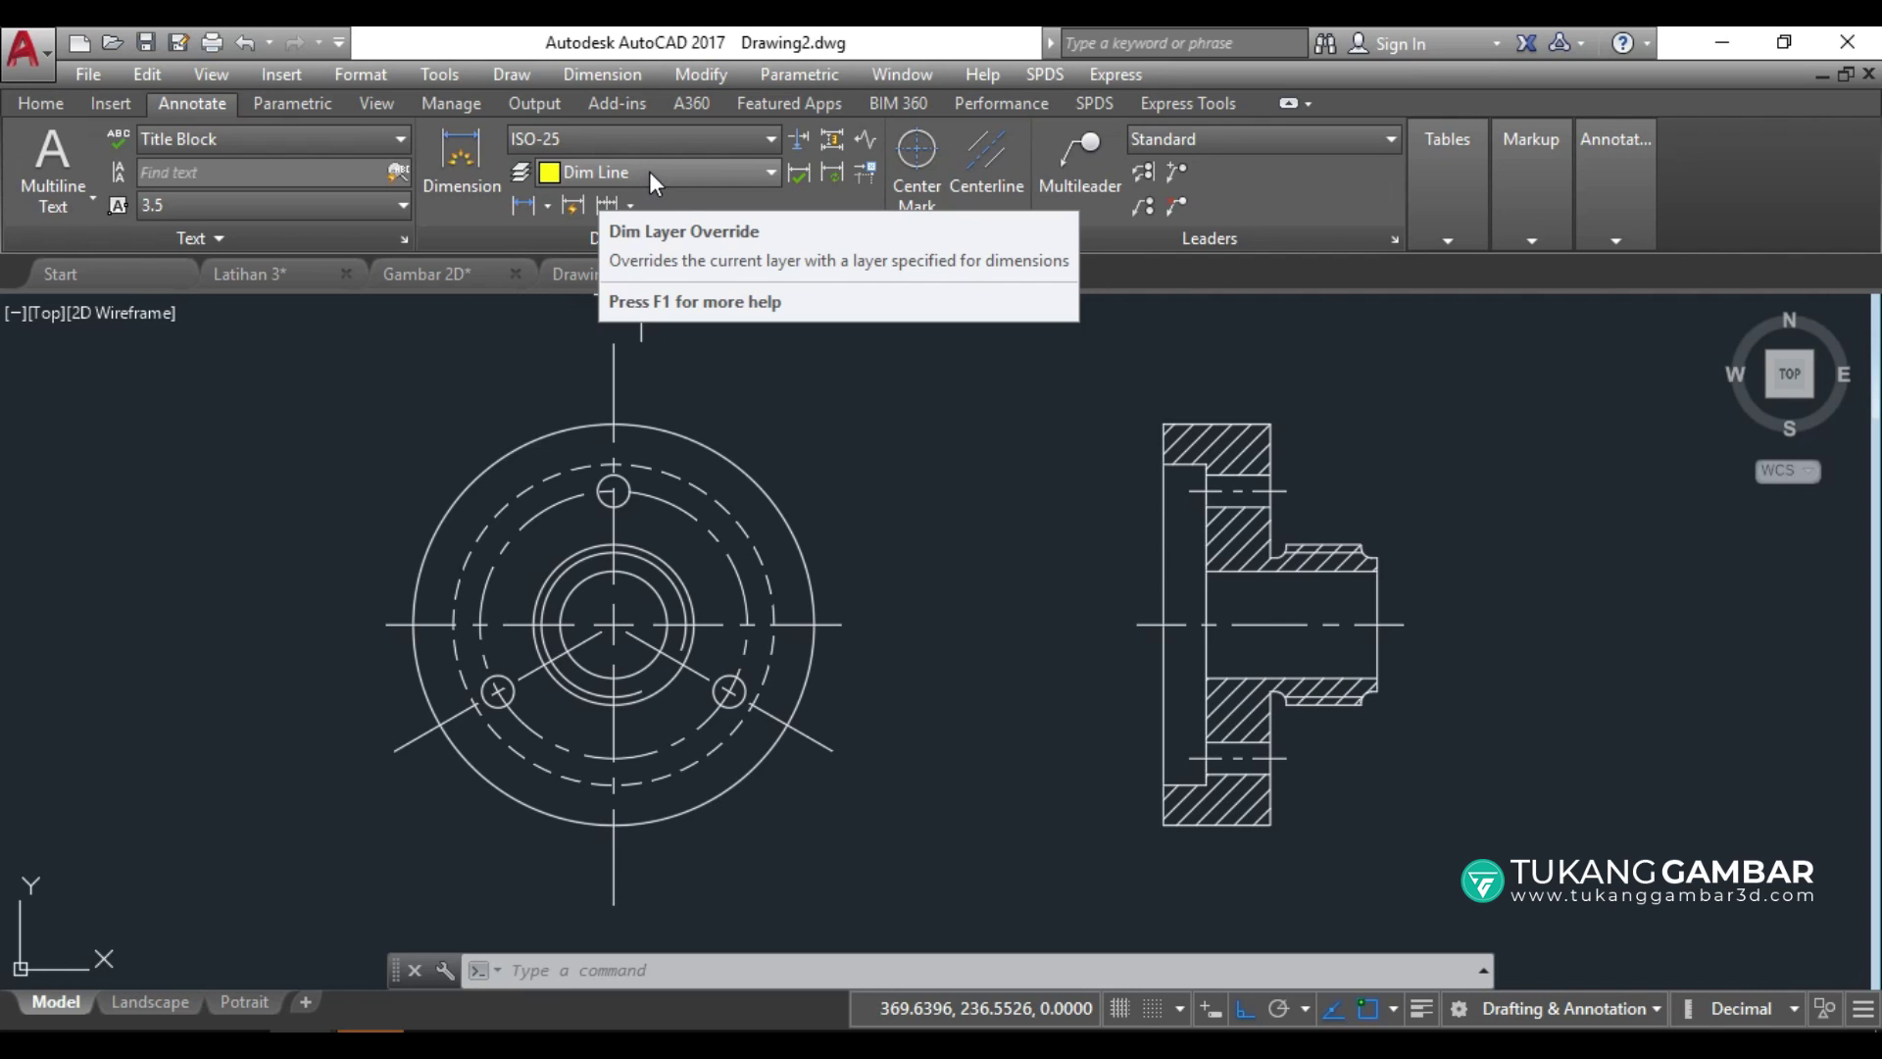
key("ctrl+s")
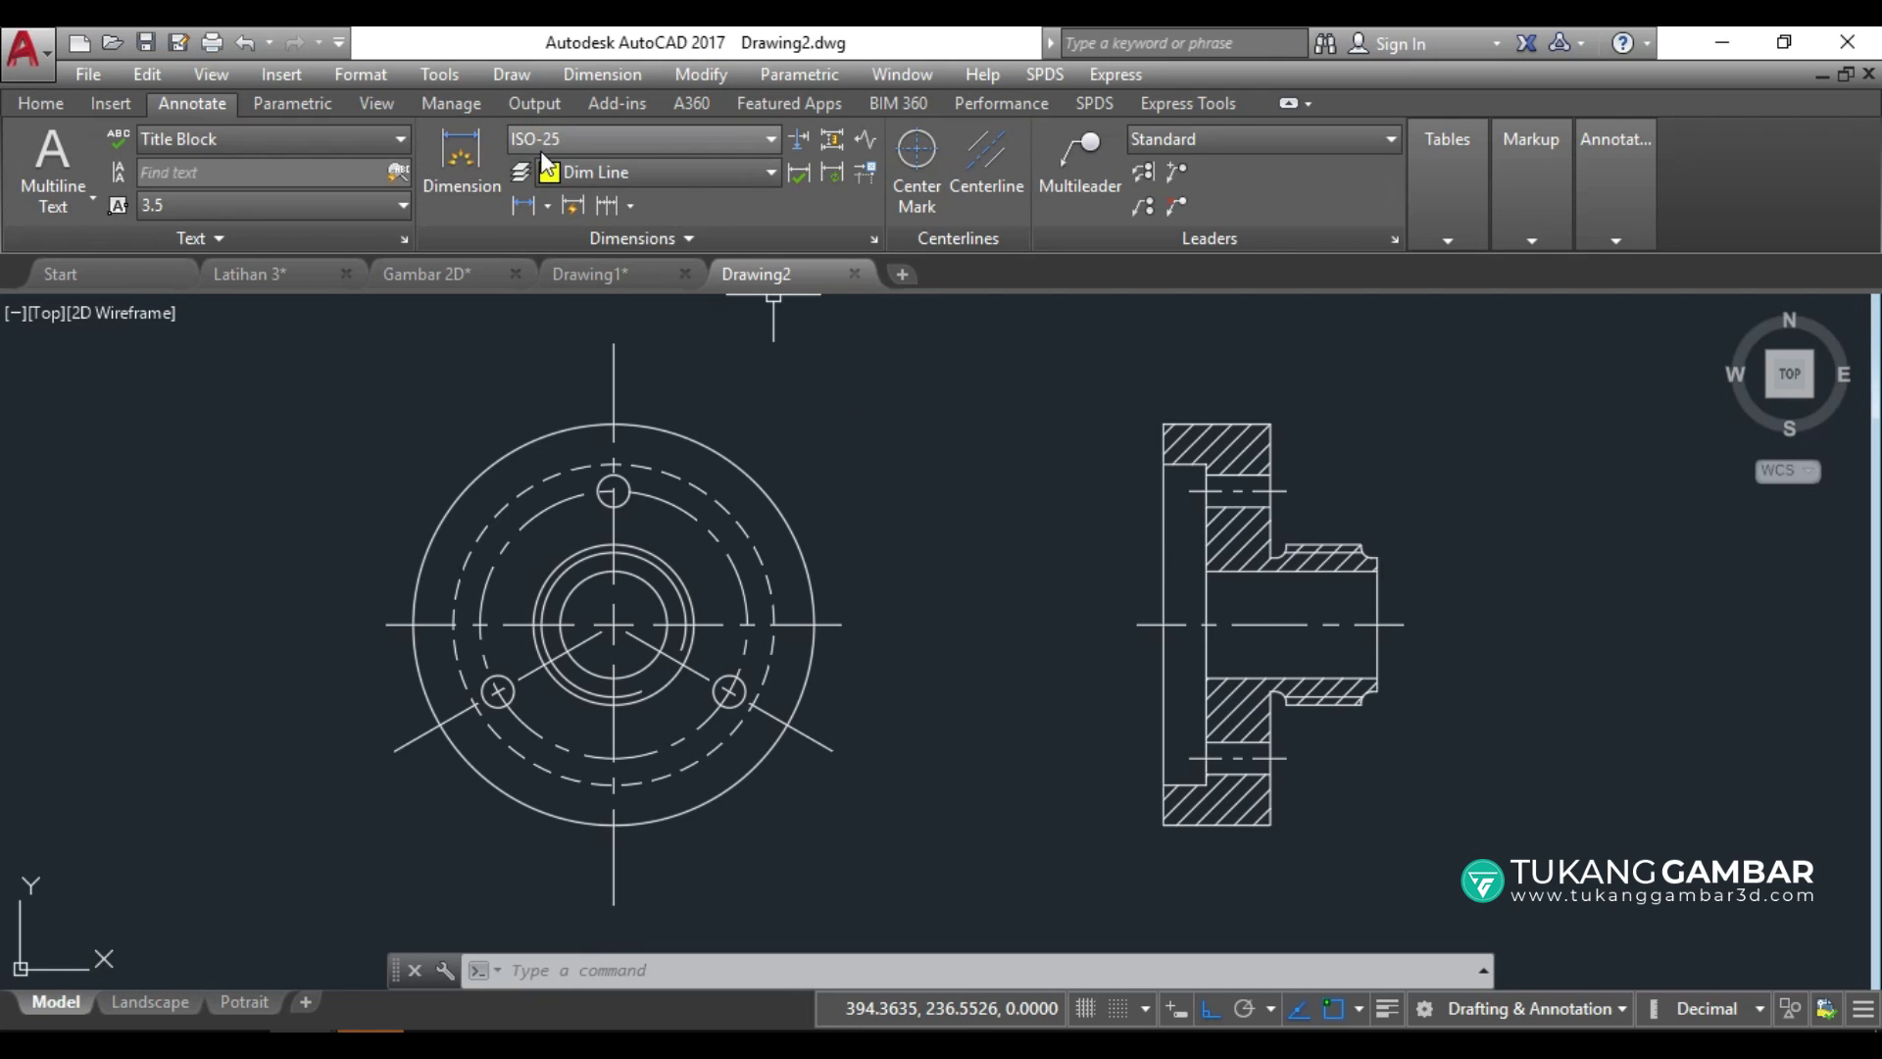
Add linear dimensions of 20 across the side view's top and 75 down its left side.
left_click(546, 206)
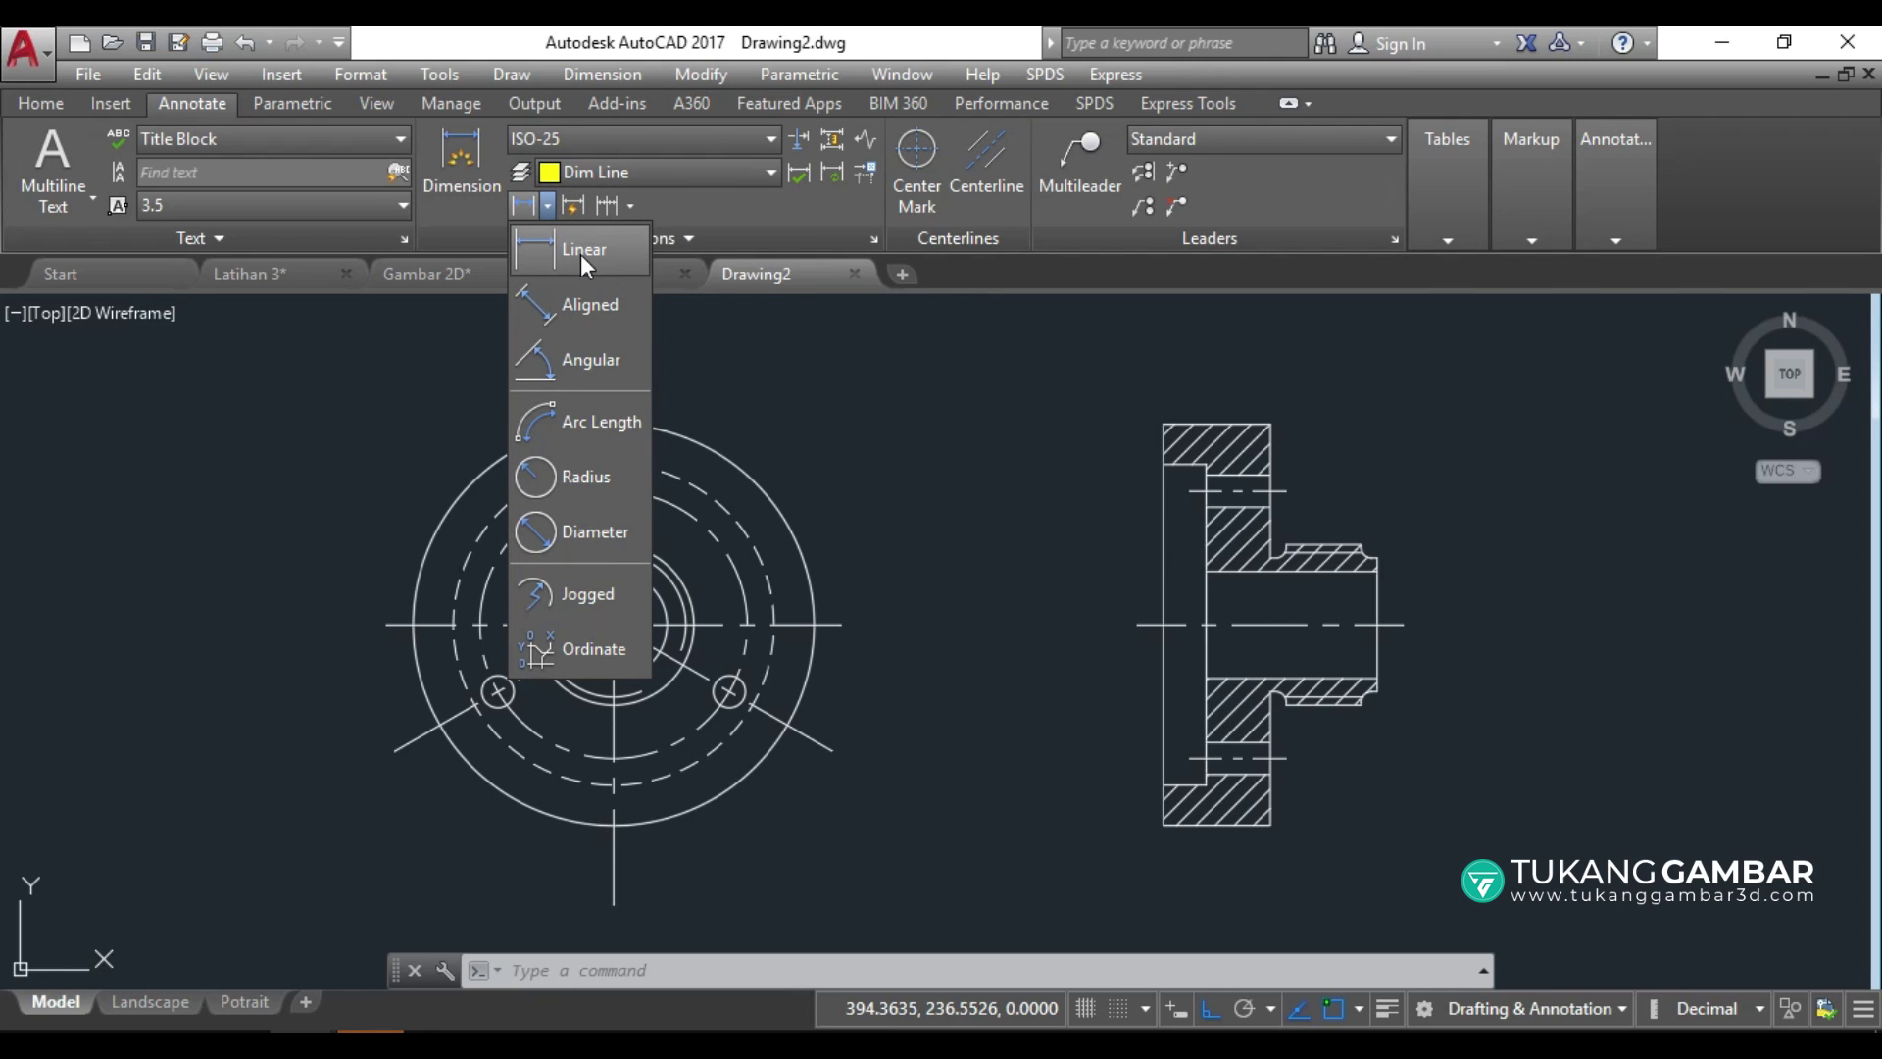
mouse_move(583, 250)
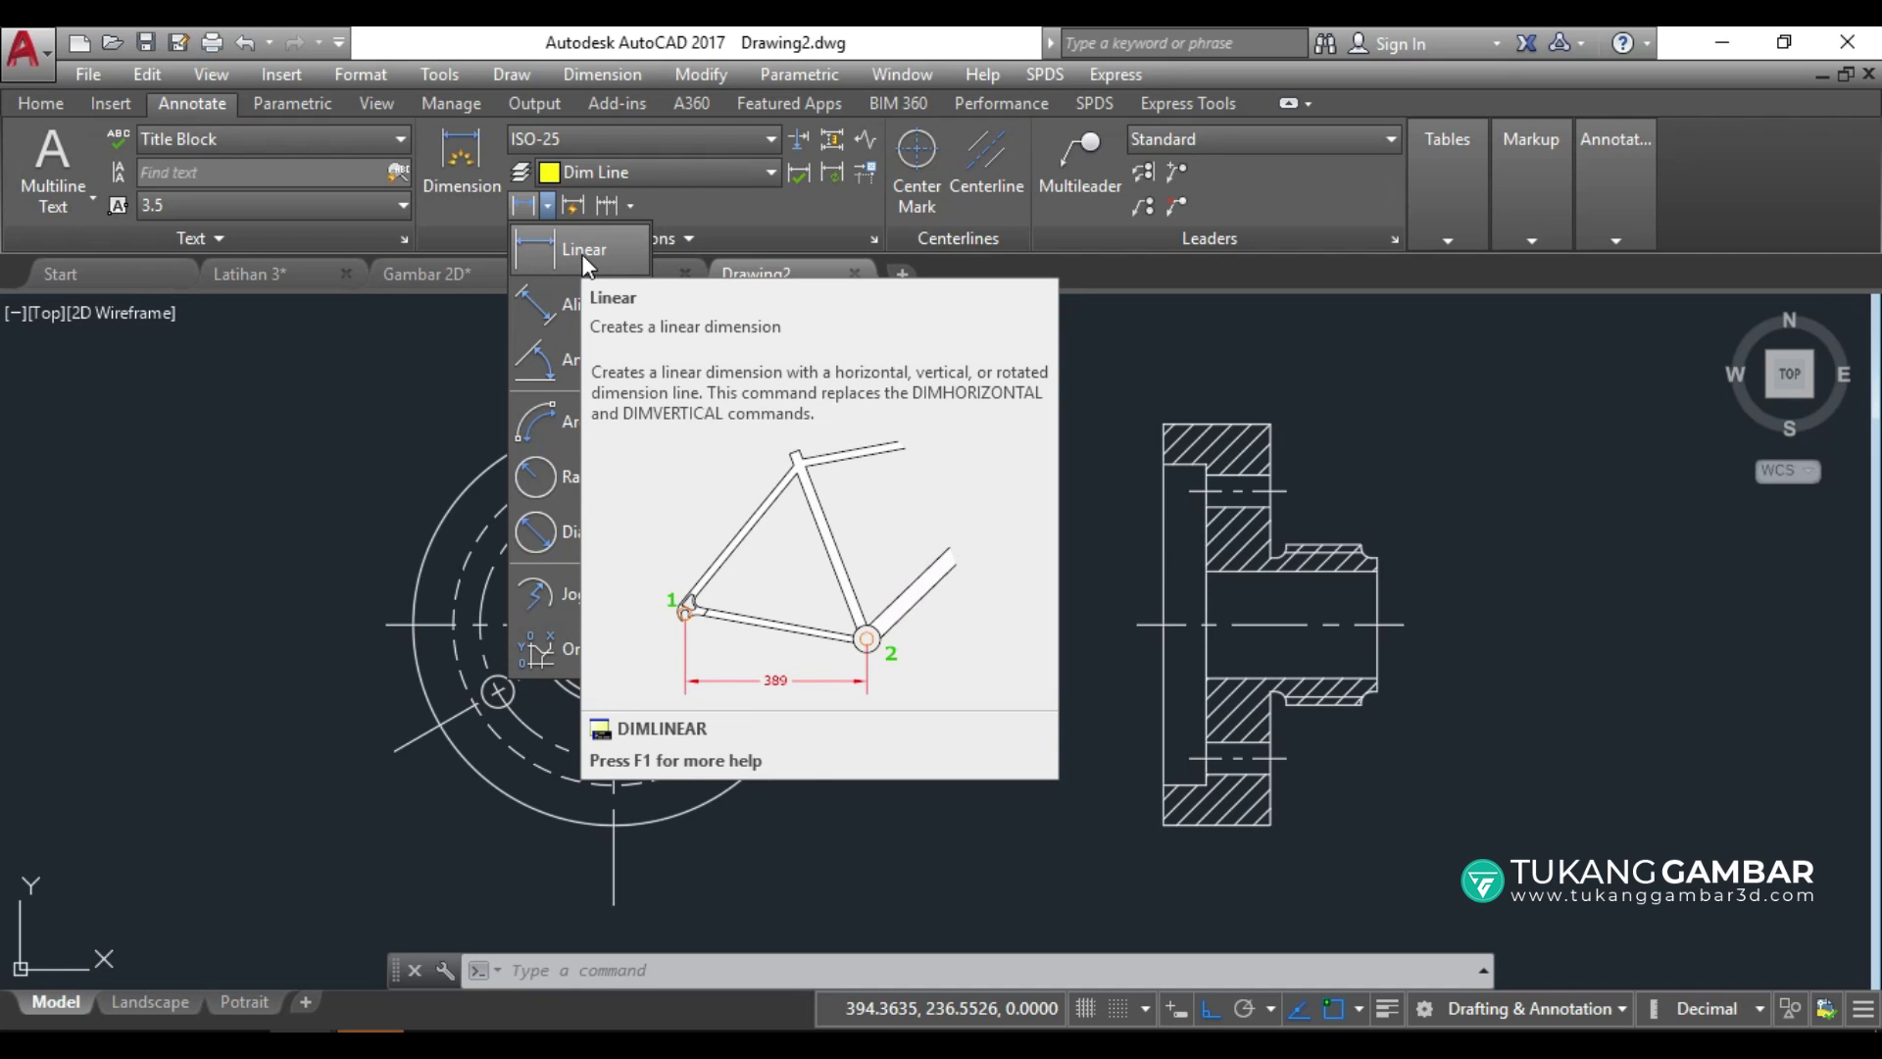
left_click(581, 255)
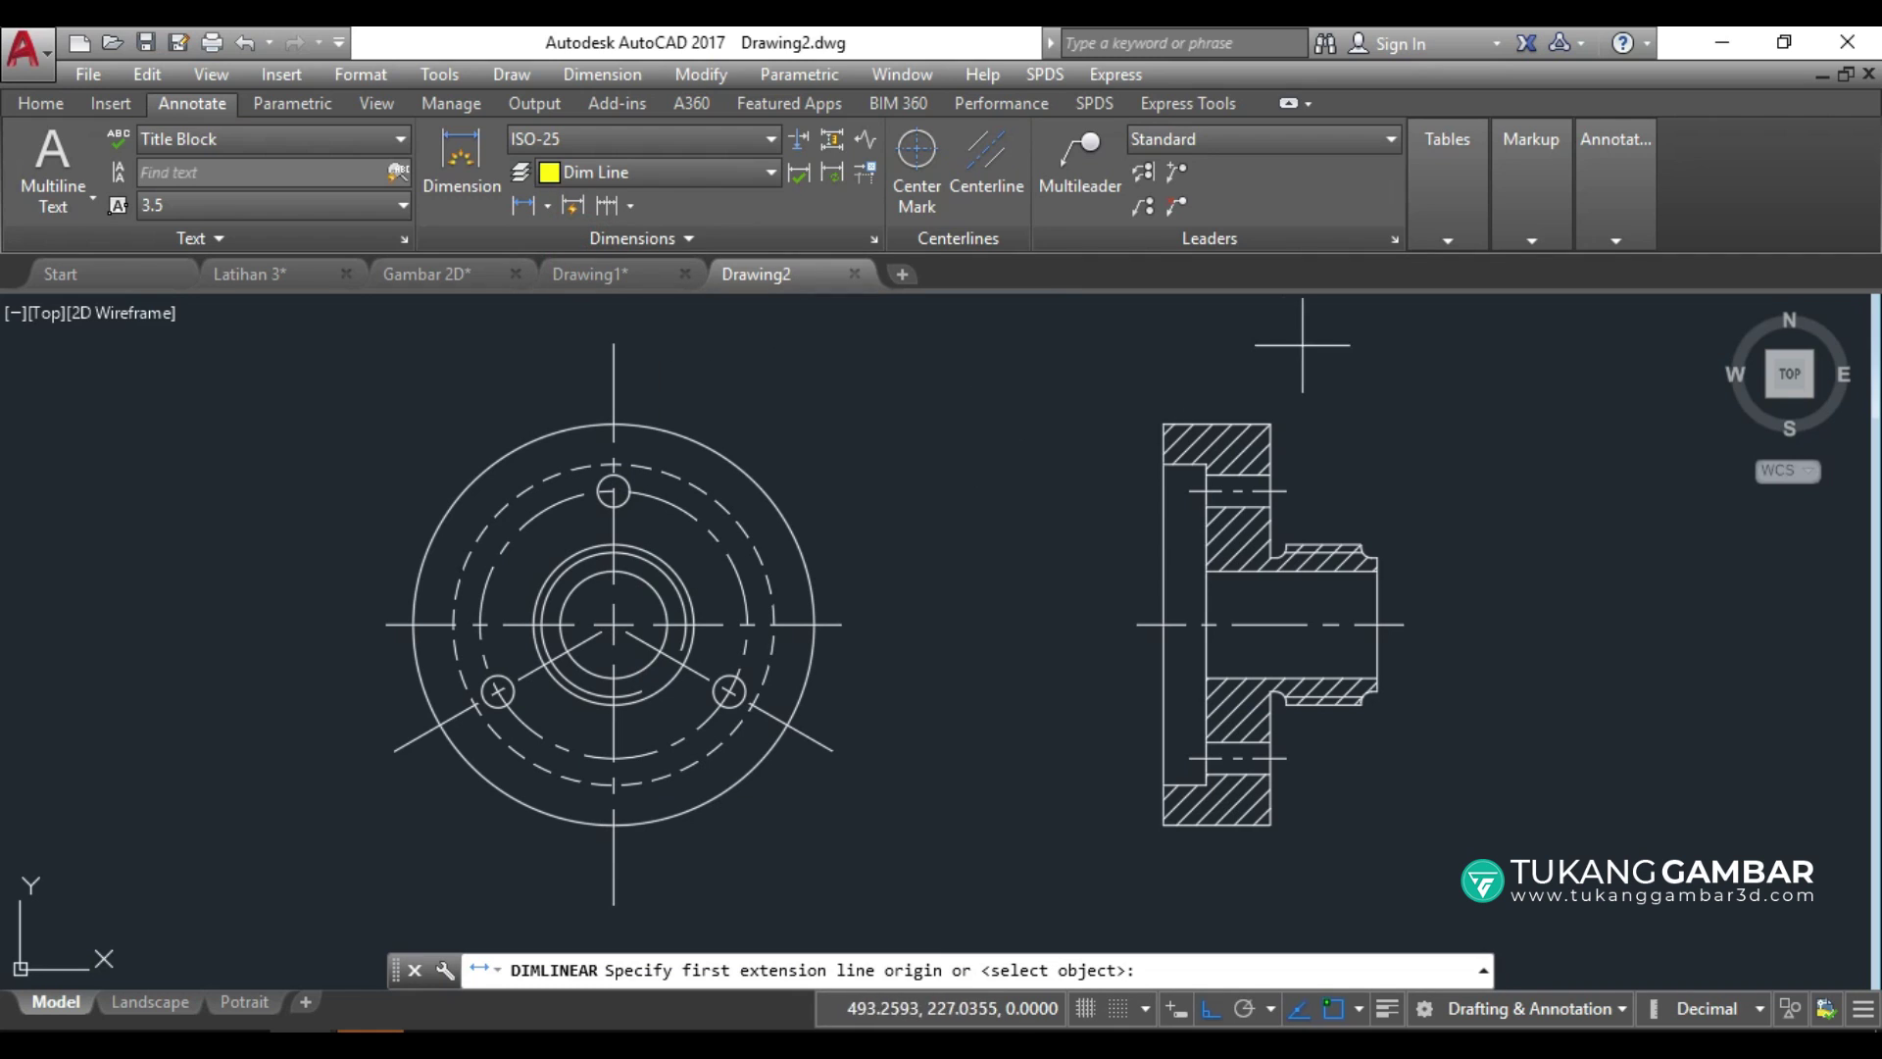
left_click(1271, 422)
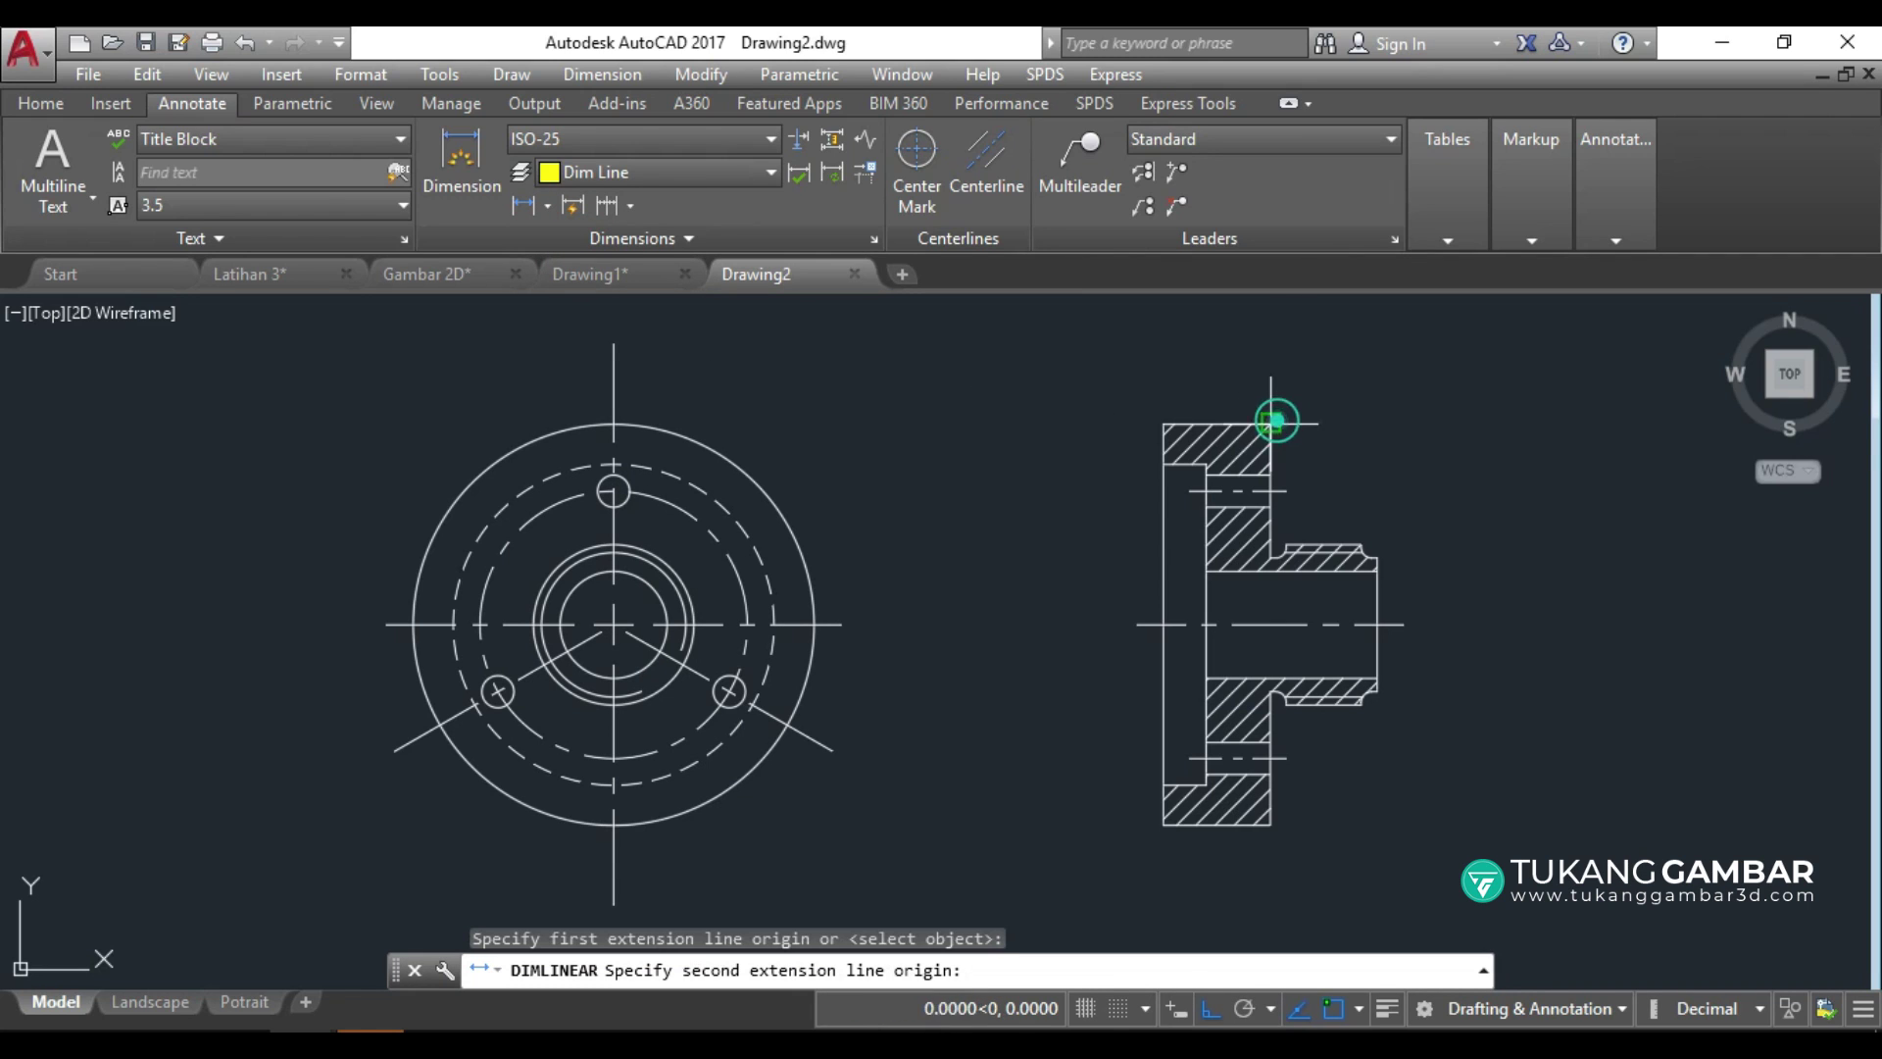
left_click(1164, 422)
left_click(1216, 349)
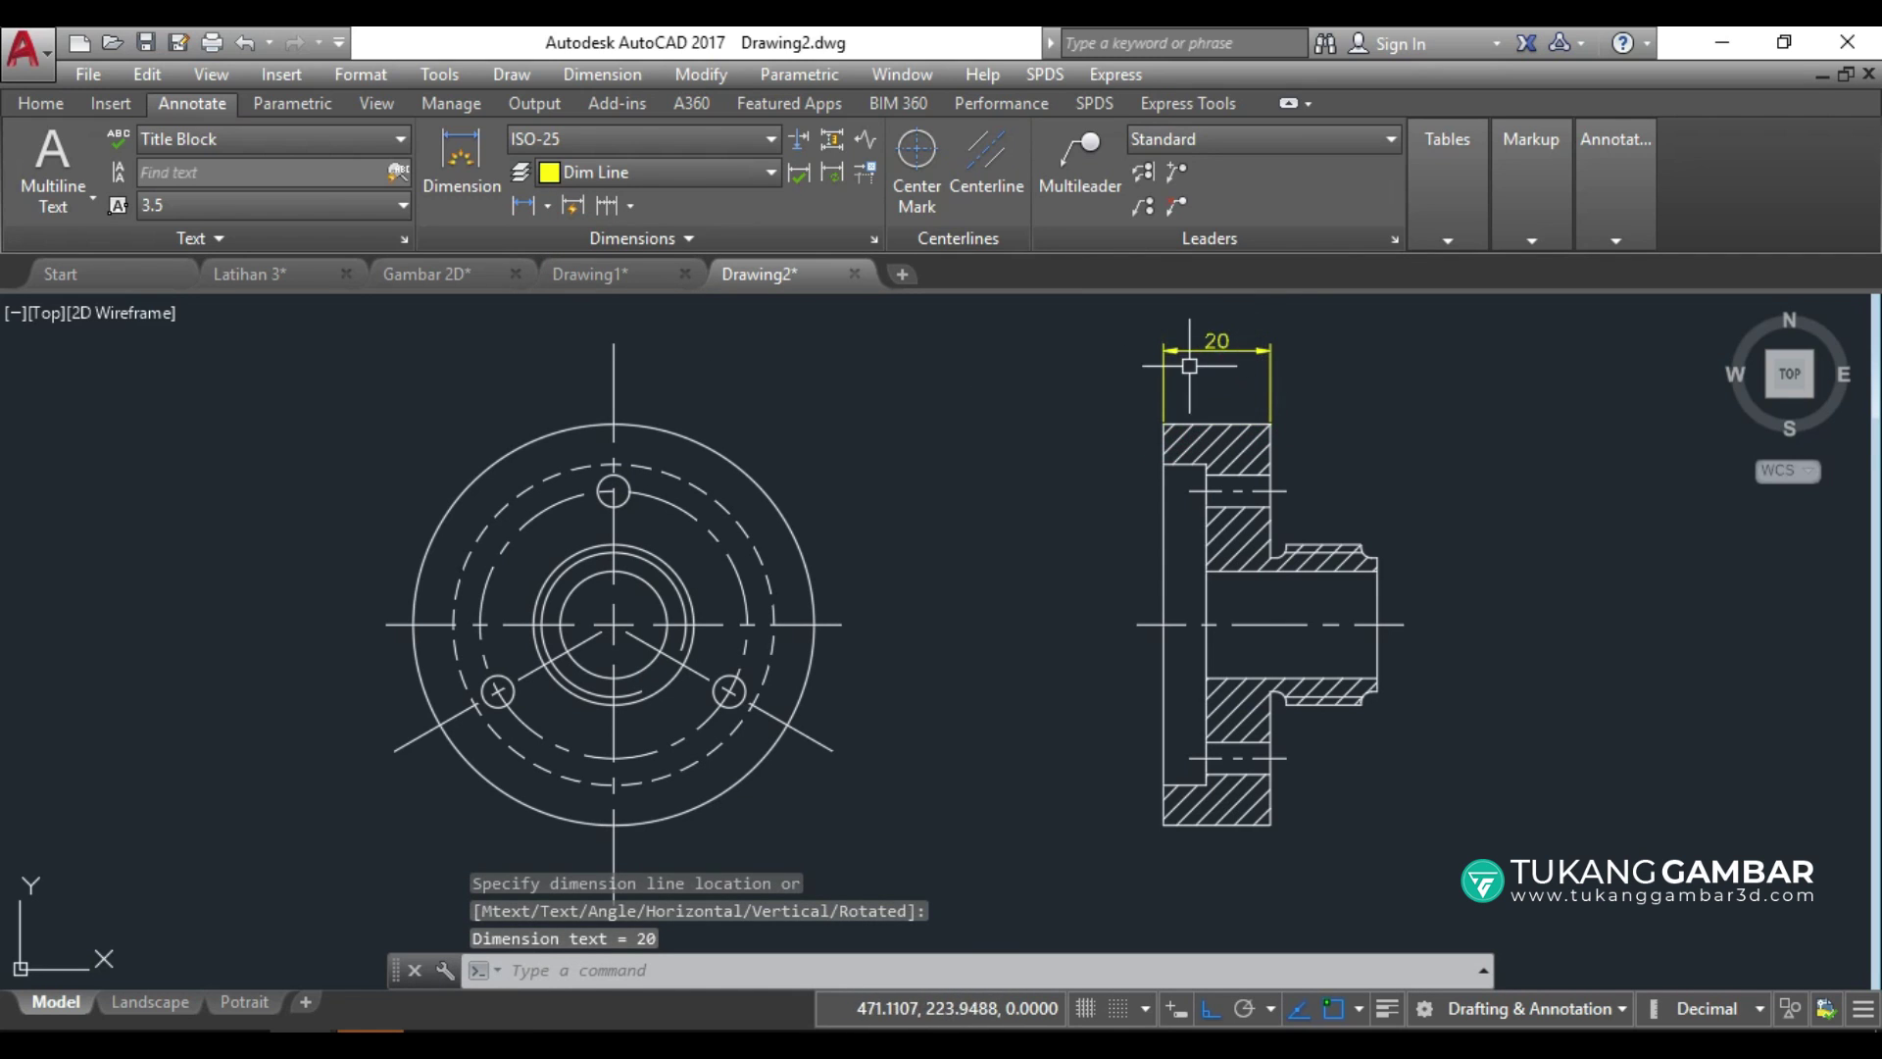
key("Return")
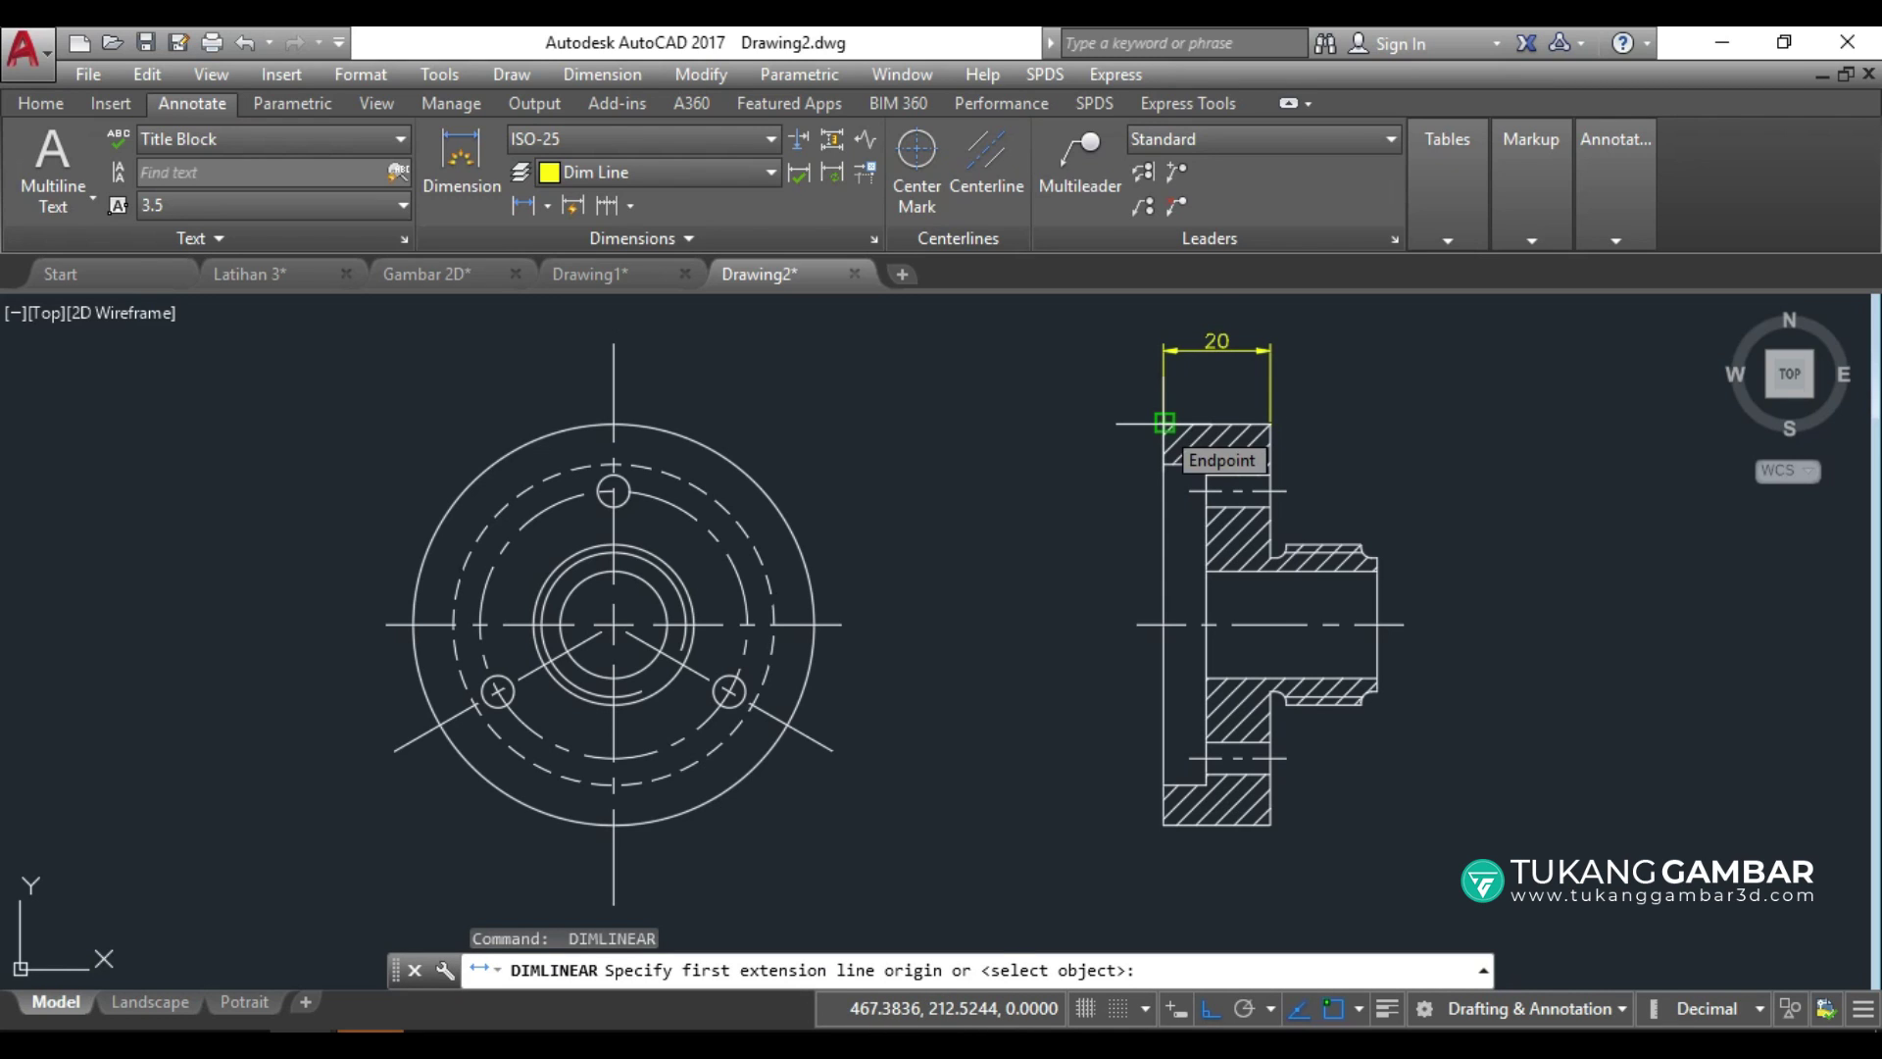
left_click(1163, 422)
left_click(1164, 824)
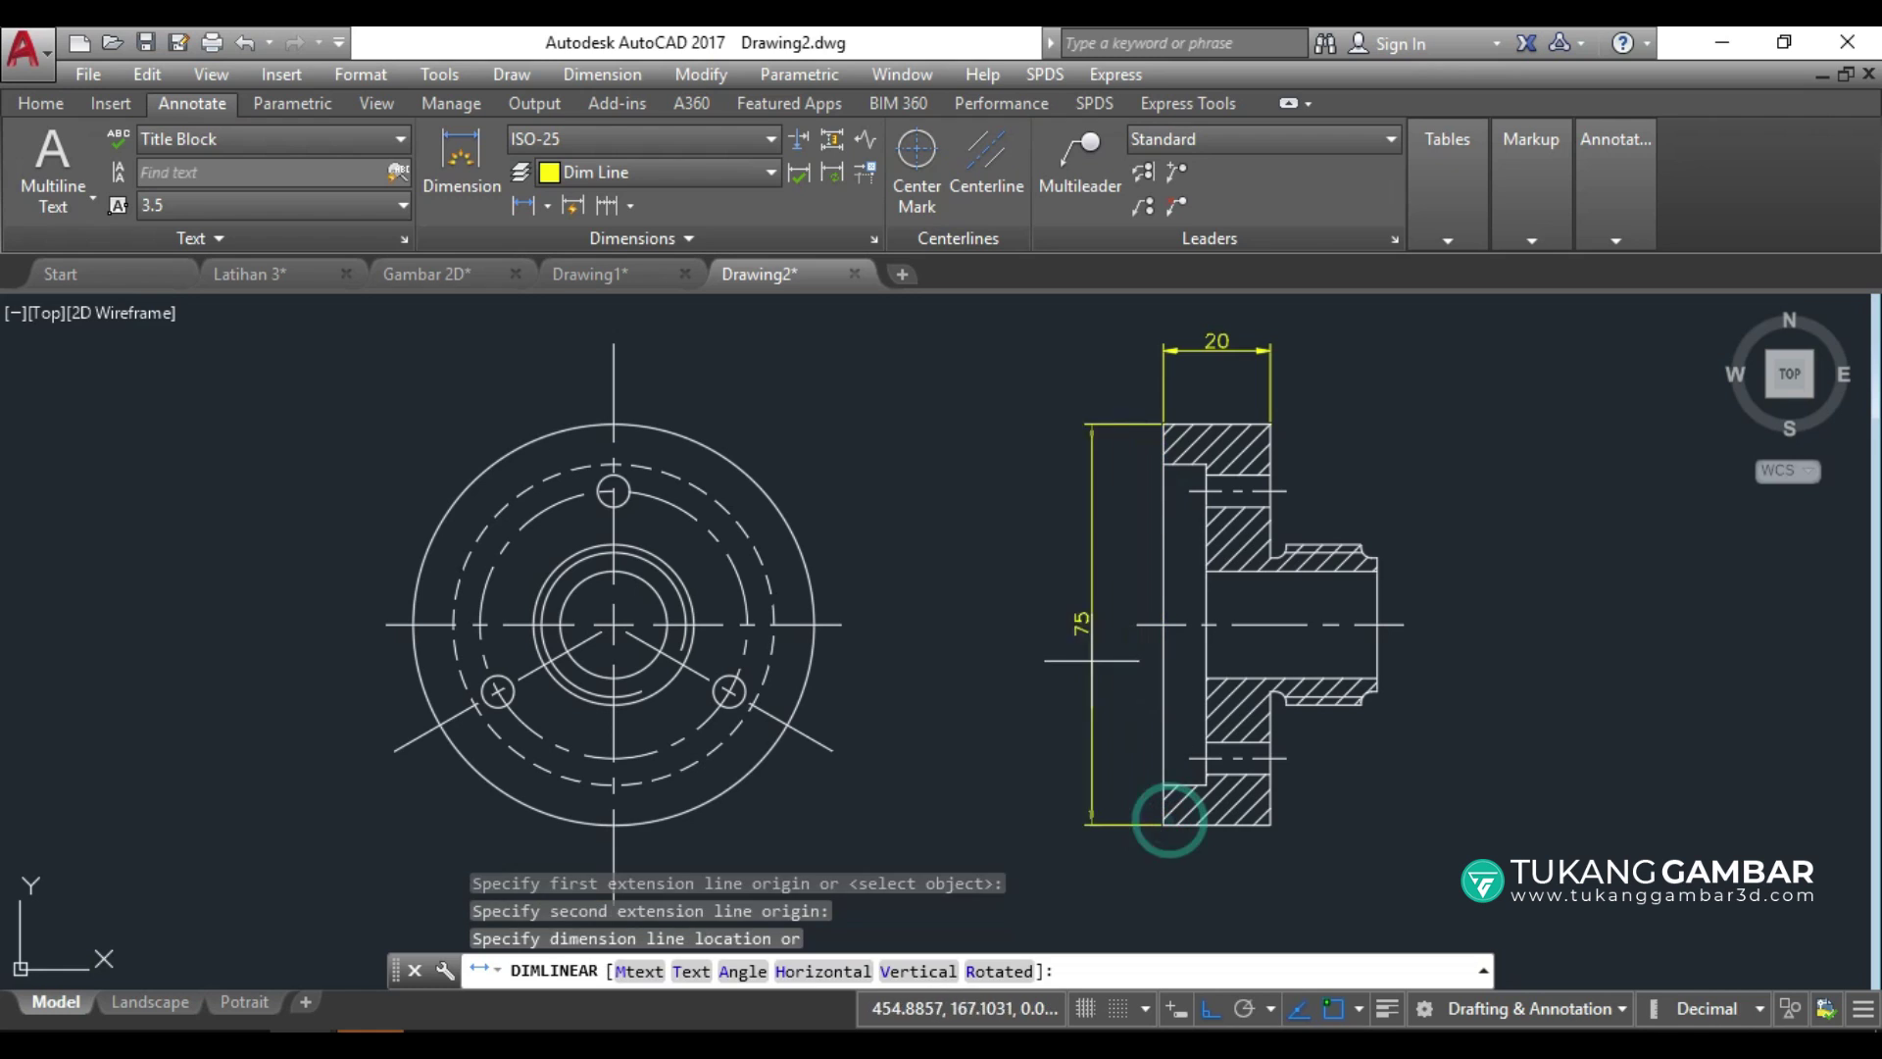
left_click(1070, 621)
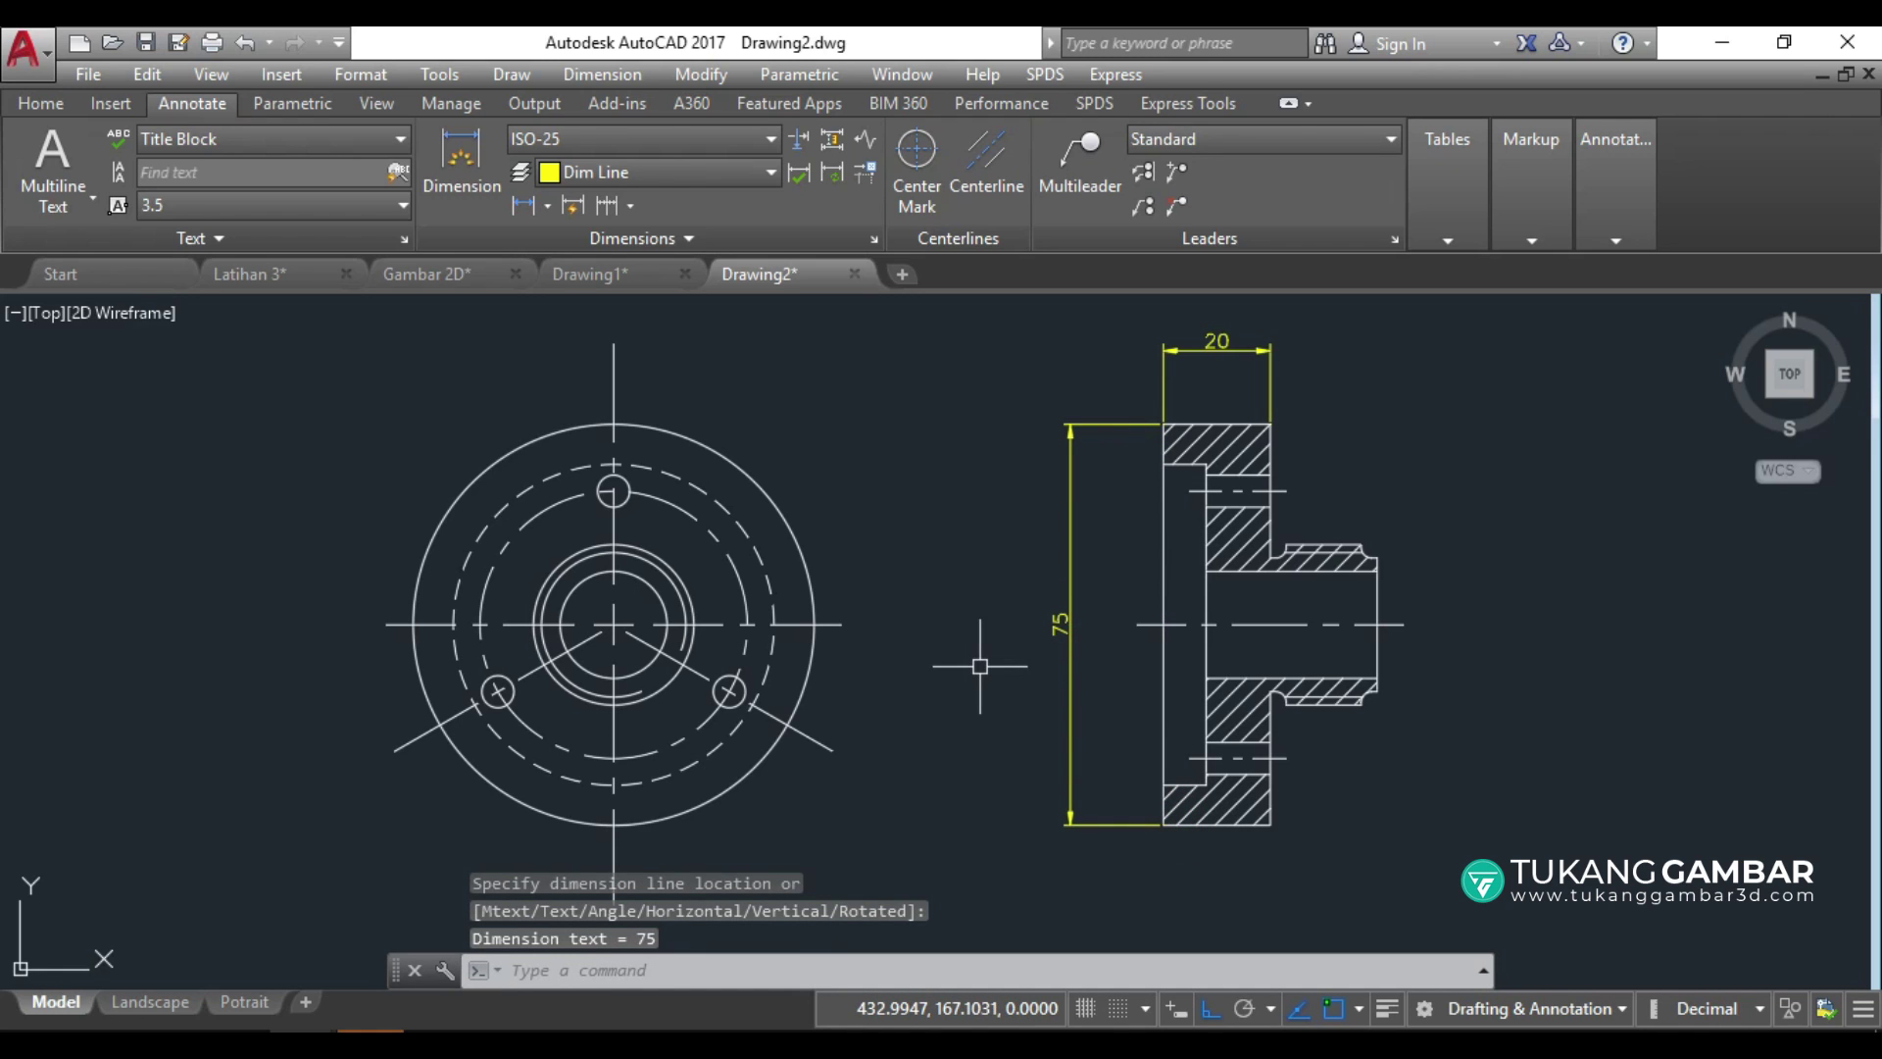
left_click(547, 206)
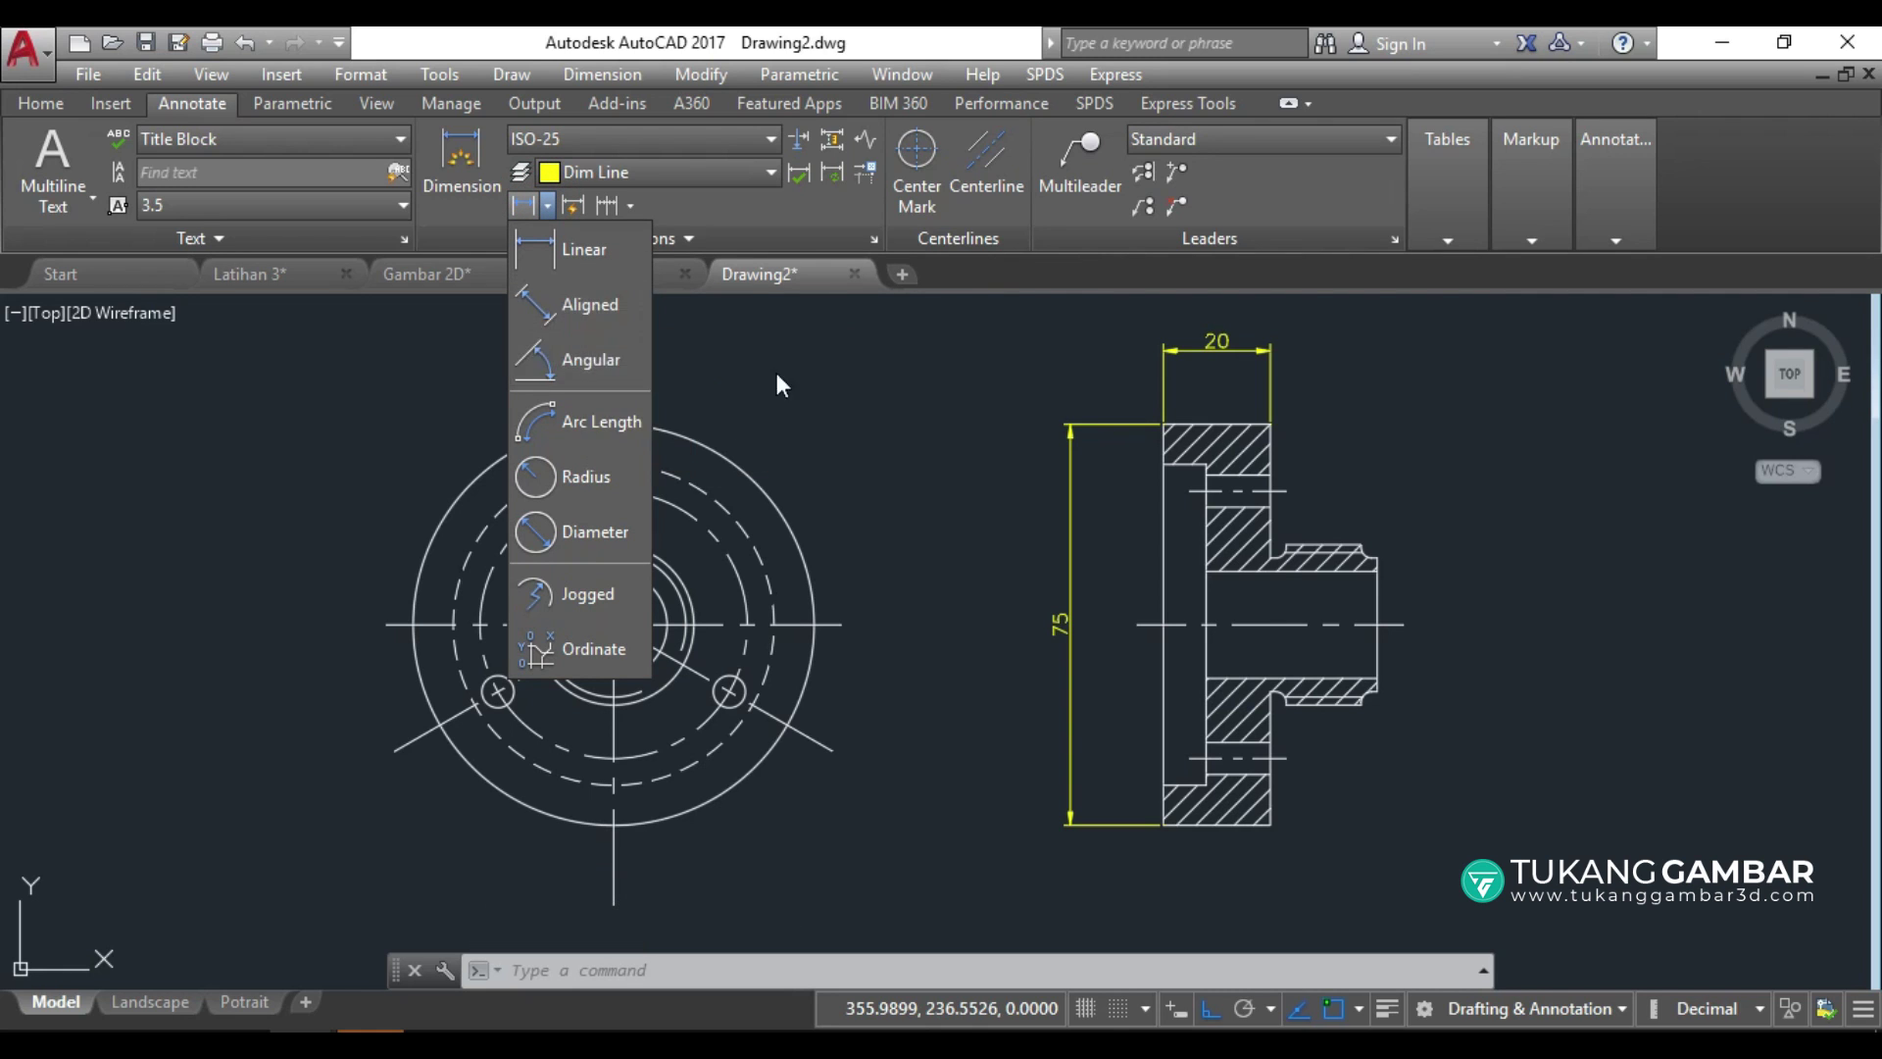
mouse_move(974, 533)
middle_mouse_down()
mouse_move(513, 533)
mouse_move(144, 583)
middle_mouse_up()
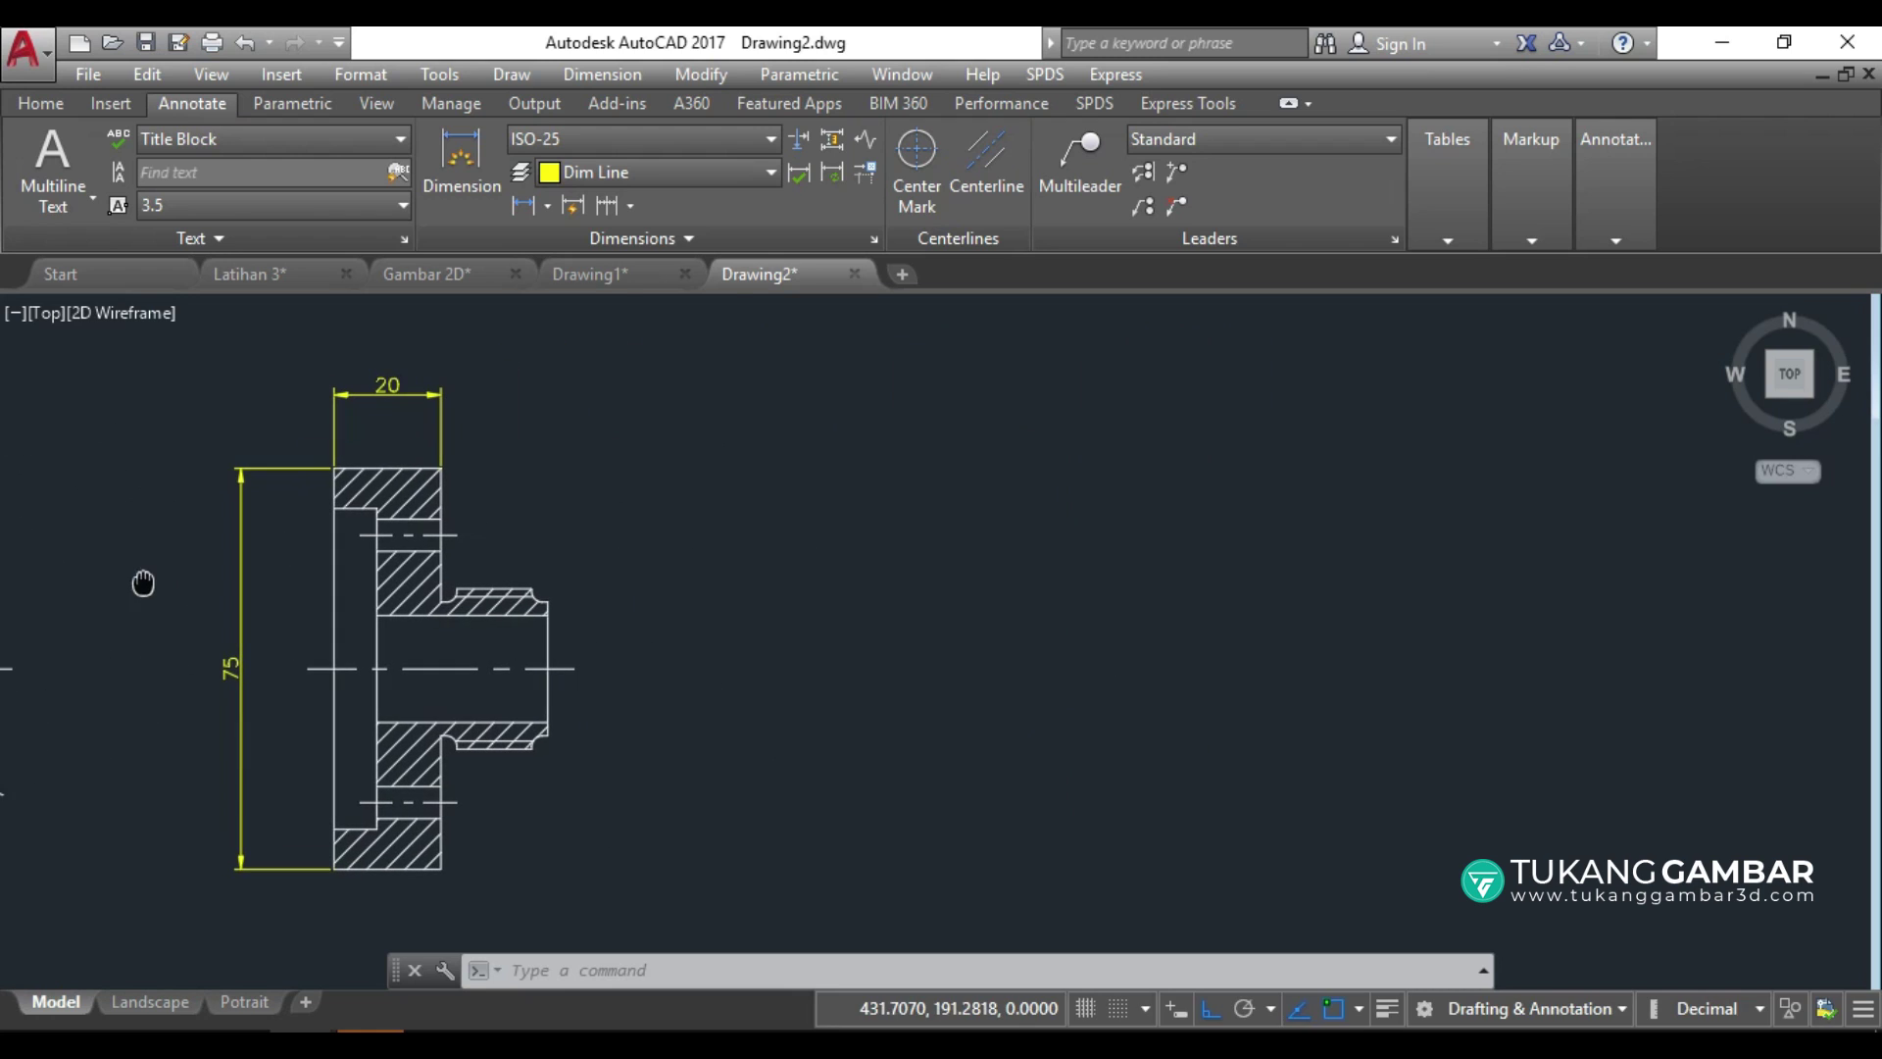
Draw a bent line with horizontal, diagonal and vertical segments right of the flange.
left_click(29, 104)
left_click(34, 153)
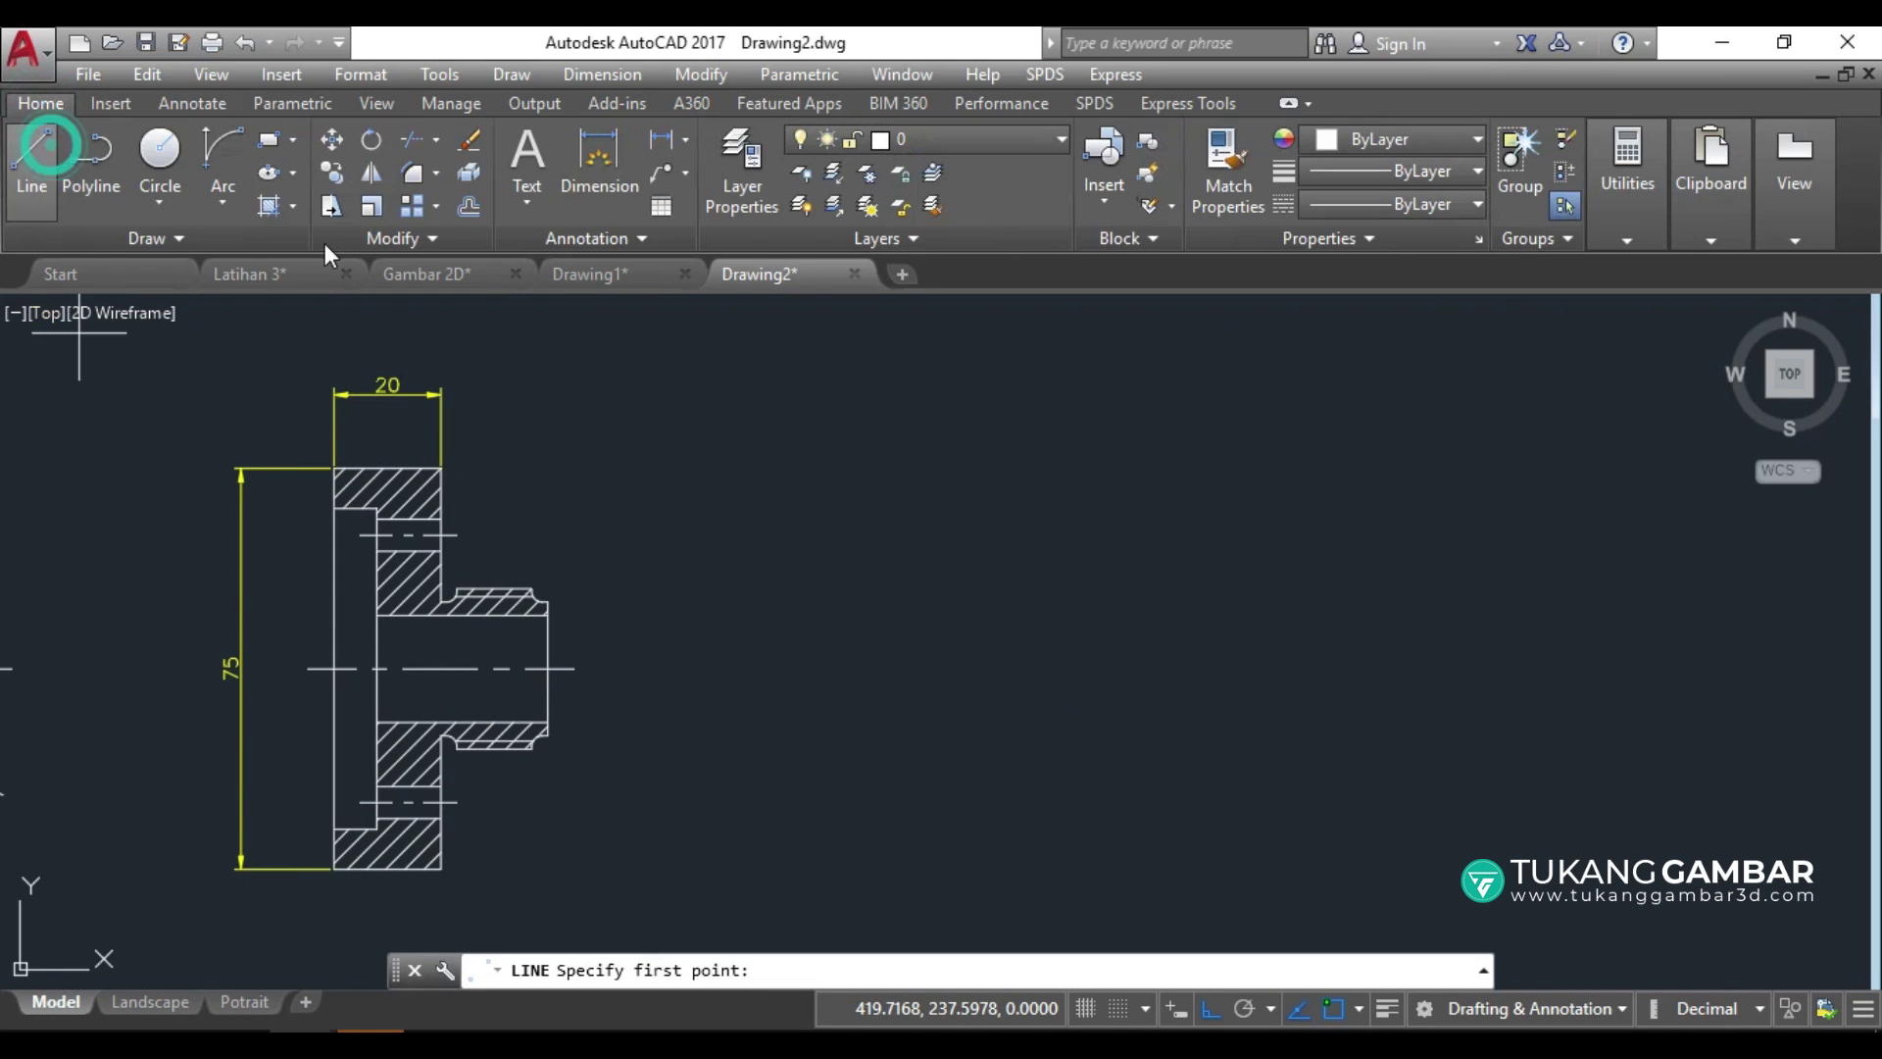
left_click(851, 452)
left_click(1315, 452)
left_click(1212, 1008)
left_click(1518, 644)
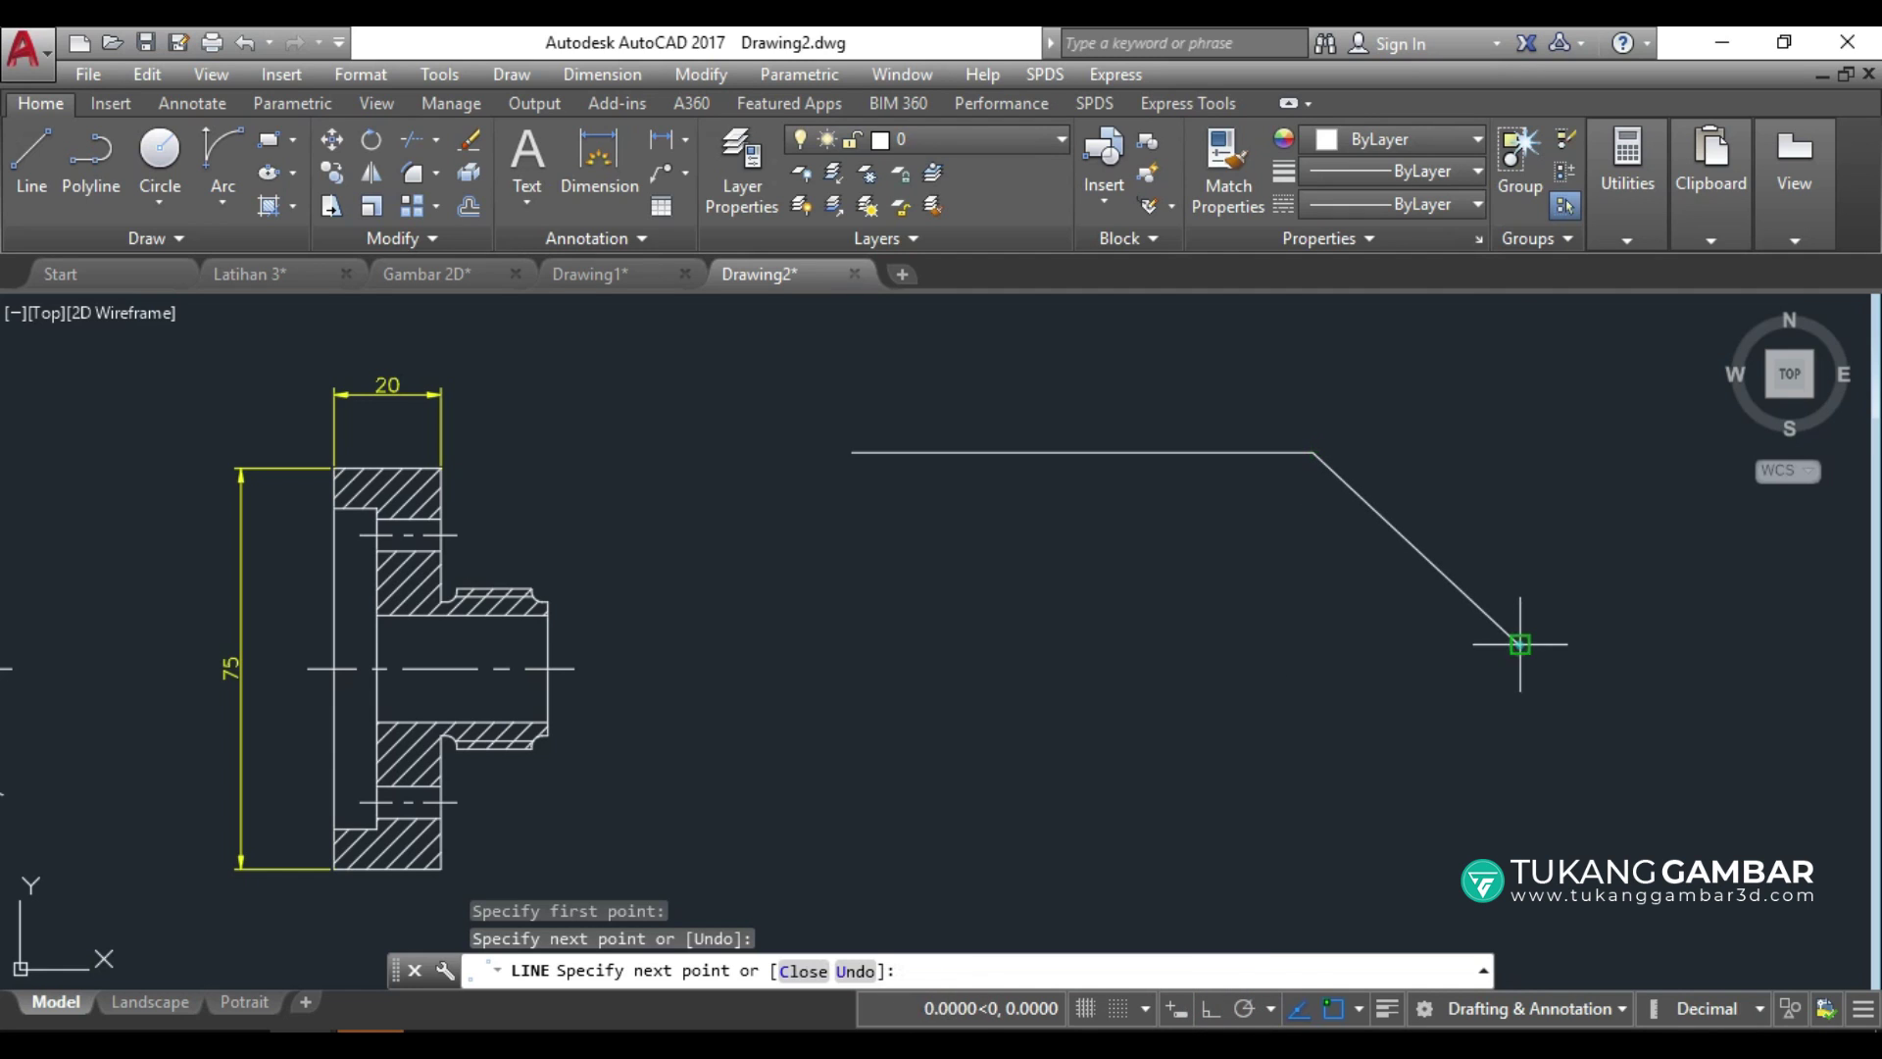
left_click(1518, 766)
right_click(1482, 522)
left_click(1506, 547)
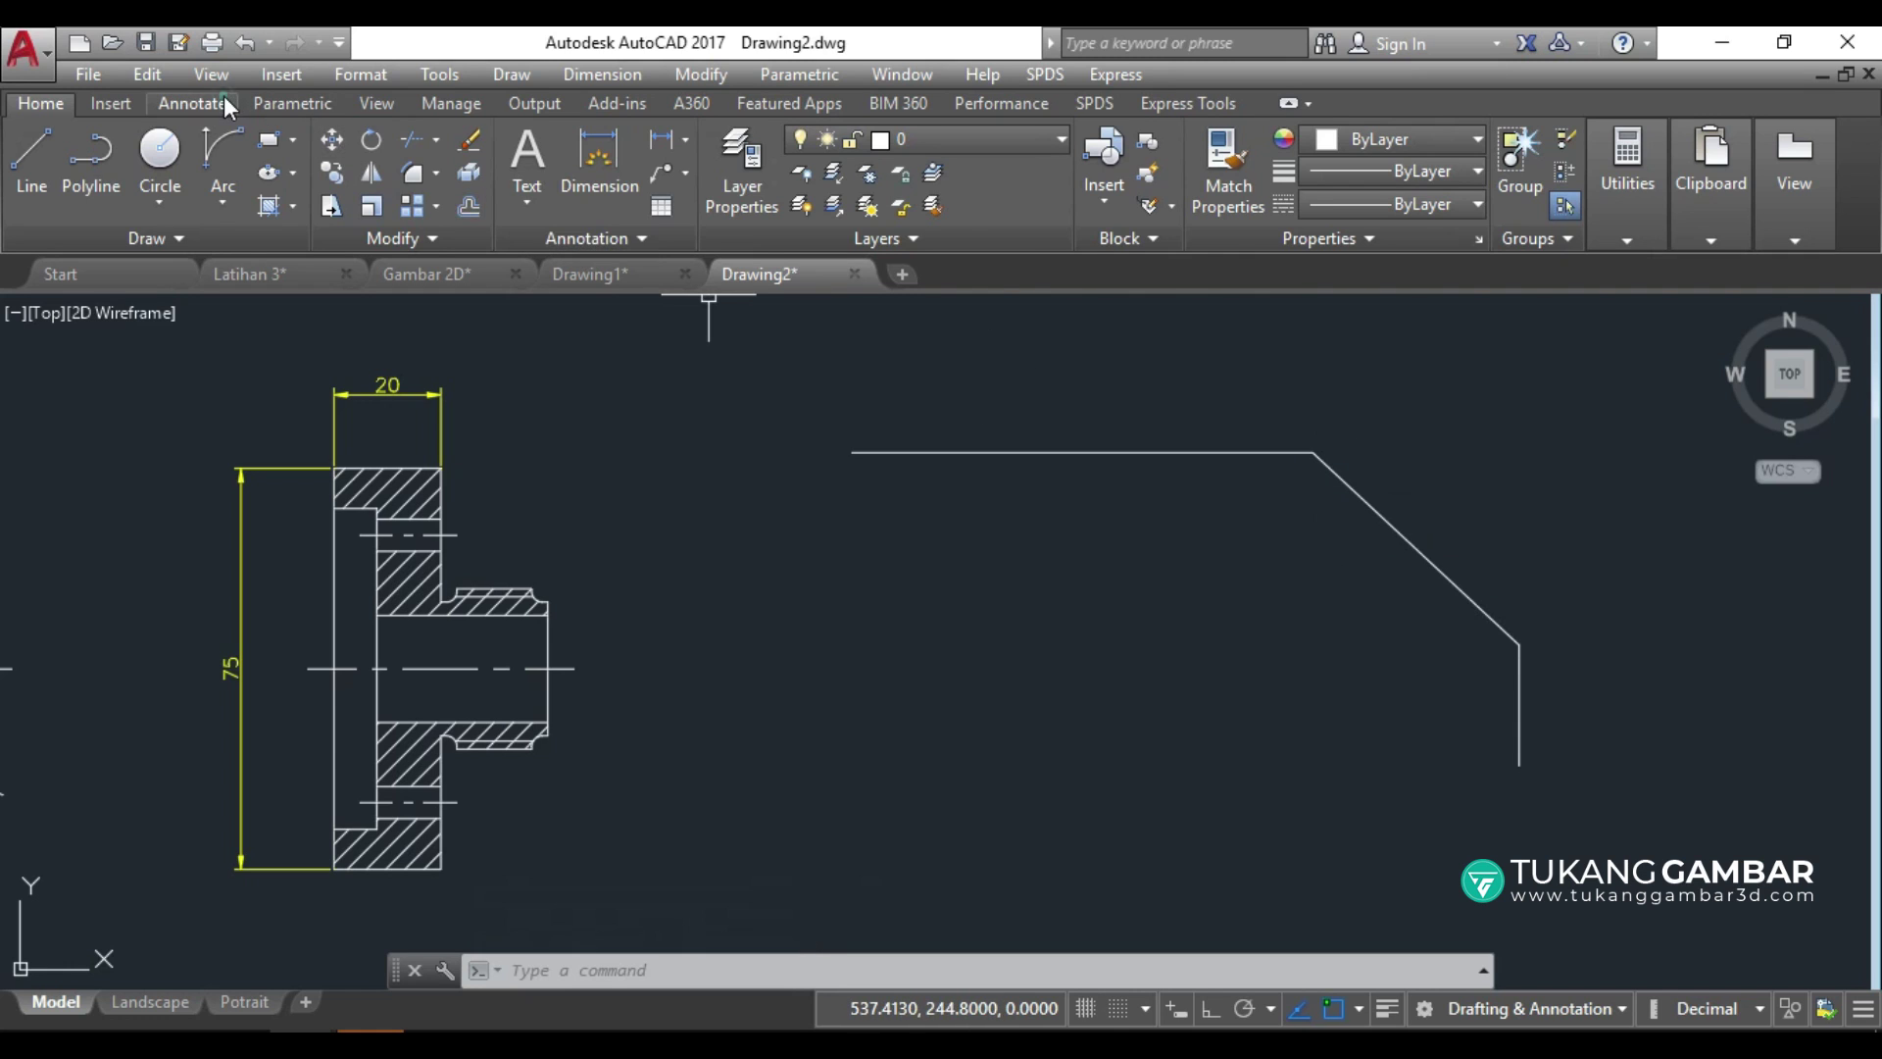
Give the diagonal segment a 52.81 aligned dimension.
left_click(223, 102)
left_click(545, 208)
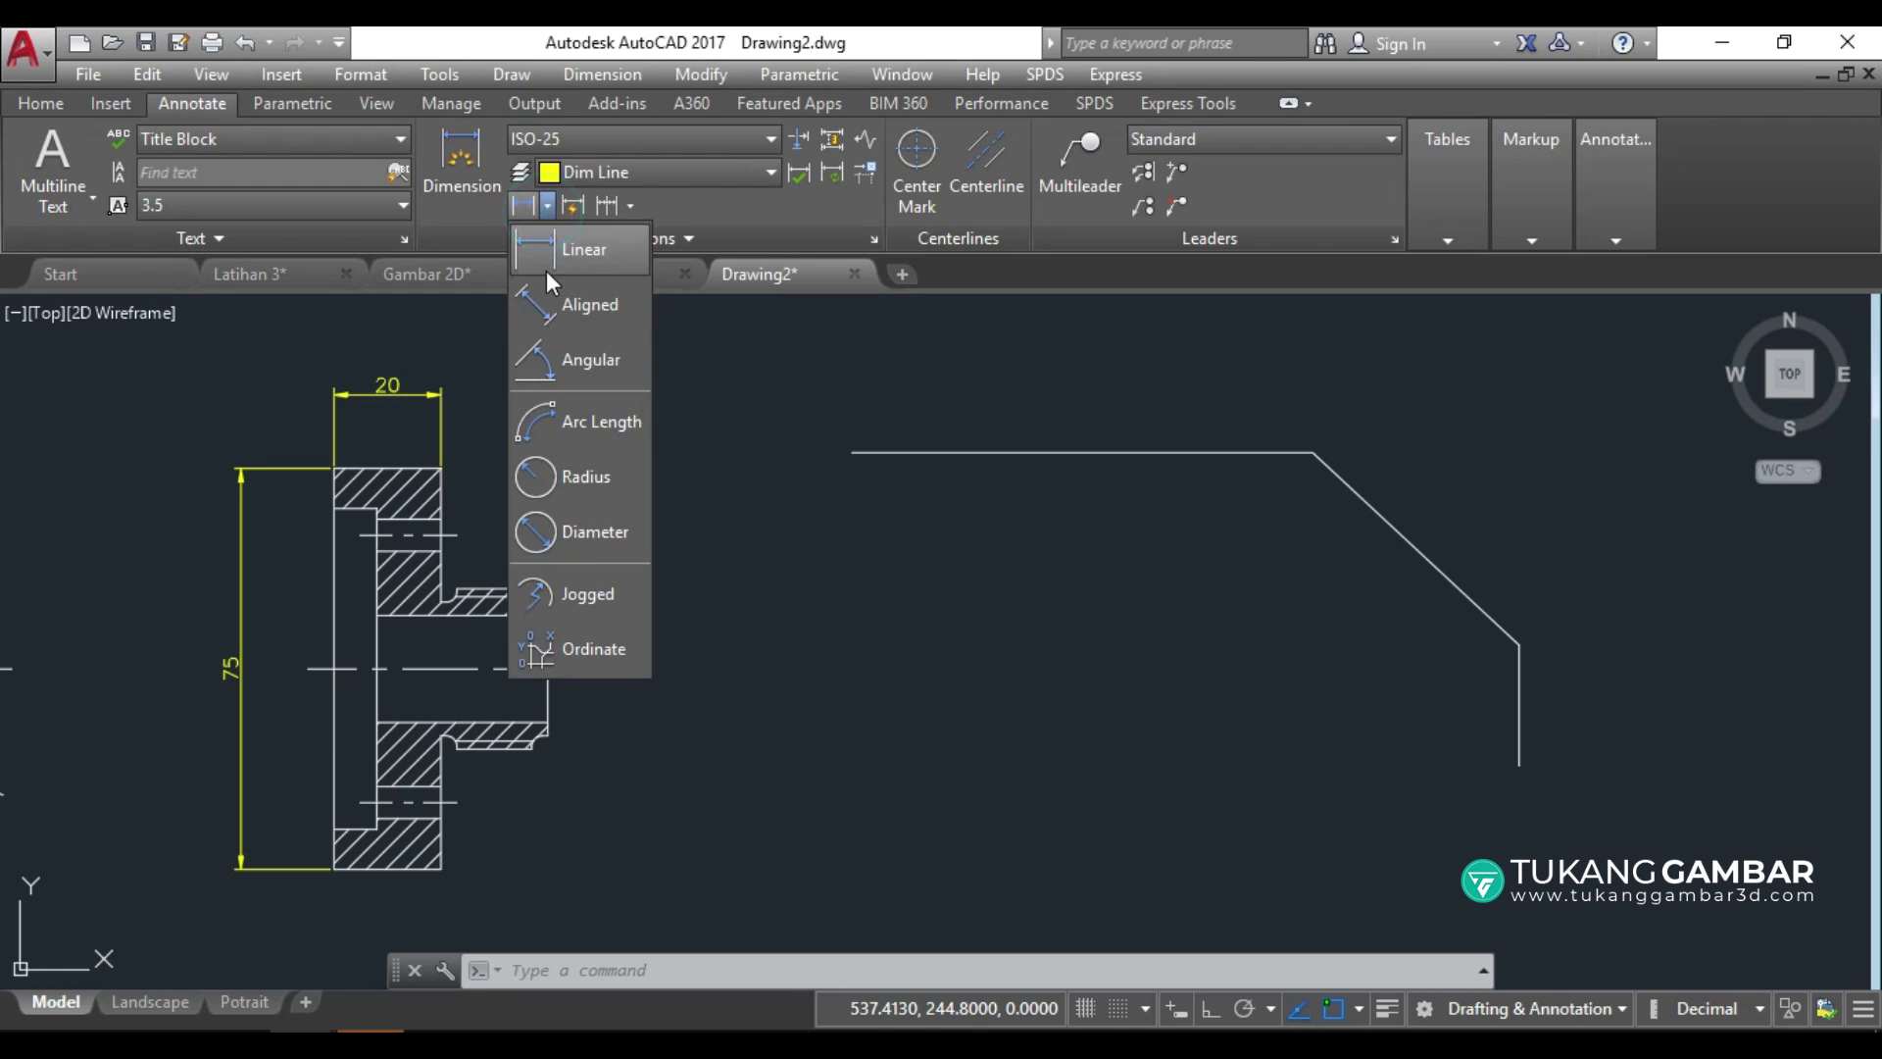
left_click(555, 304)
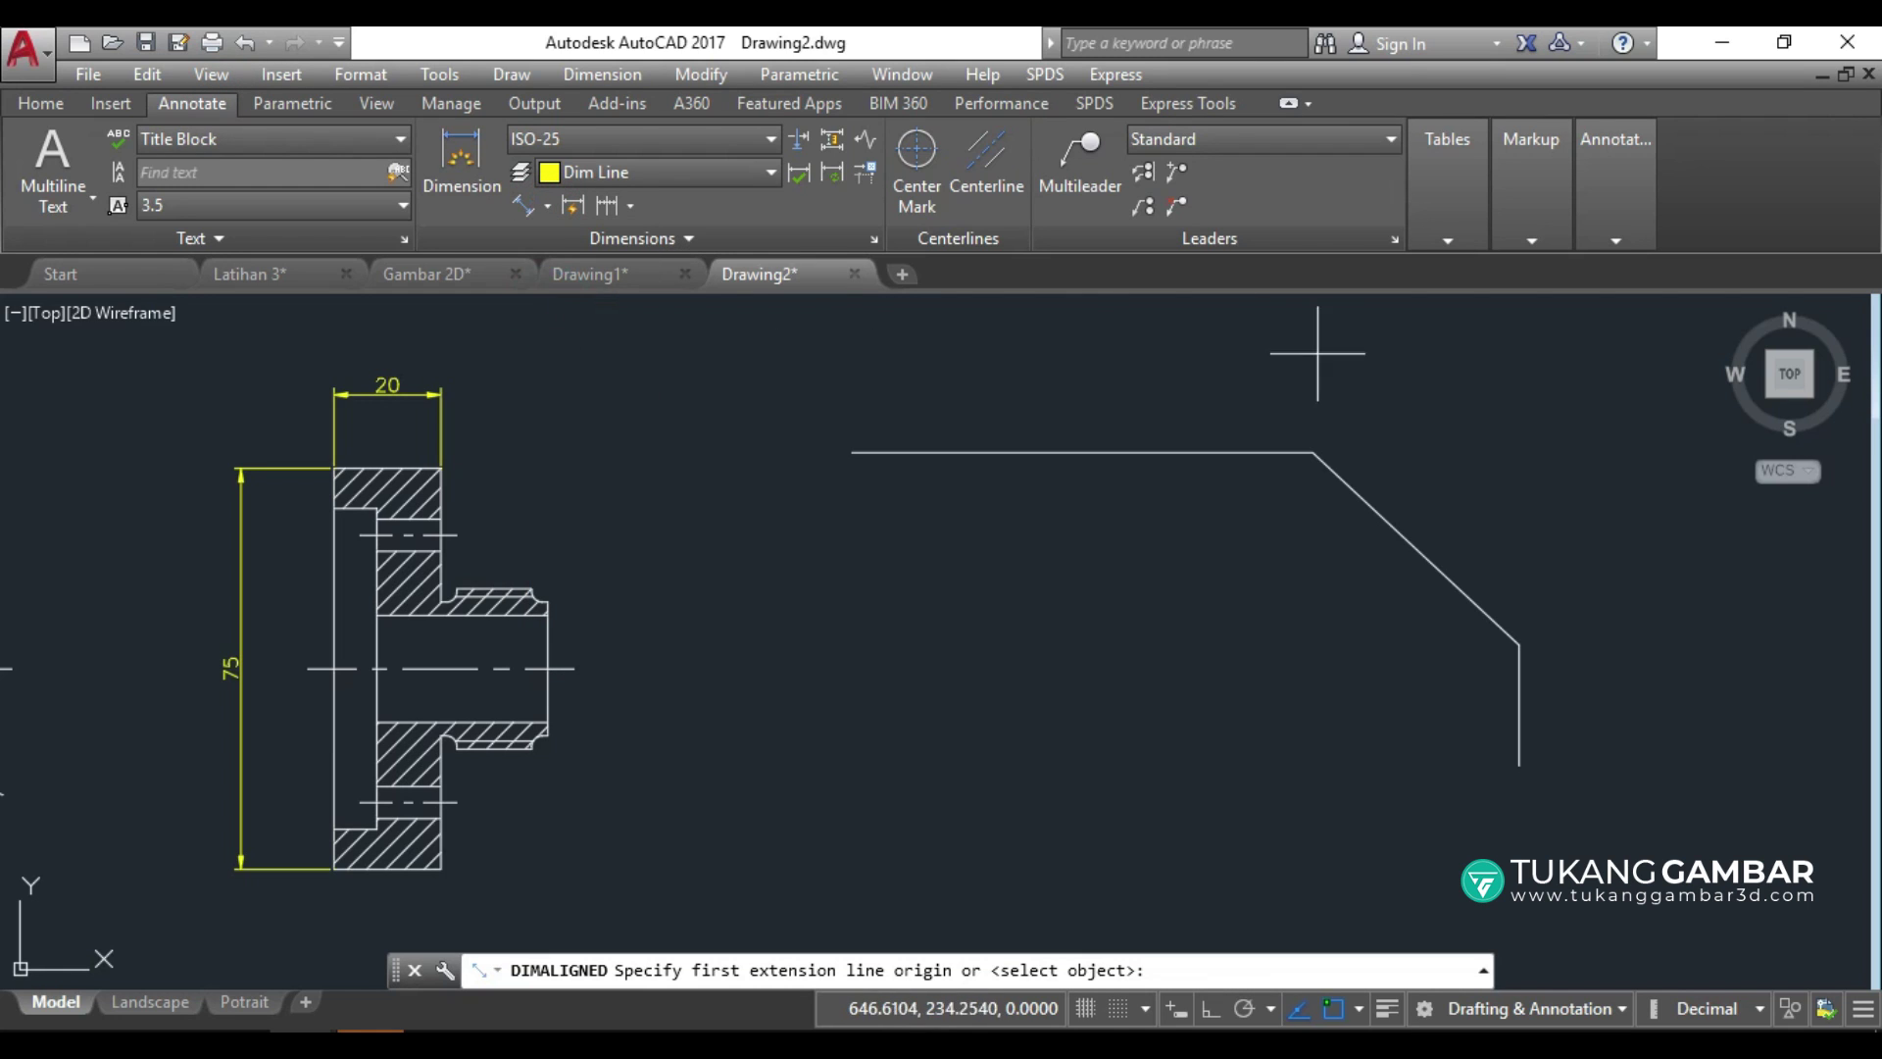
left_click(1314, 452)
left_click(1519, 644)
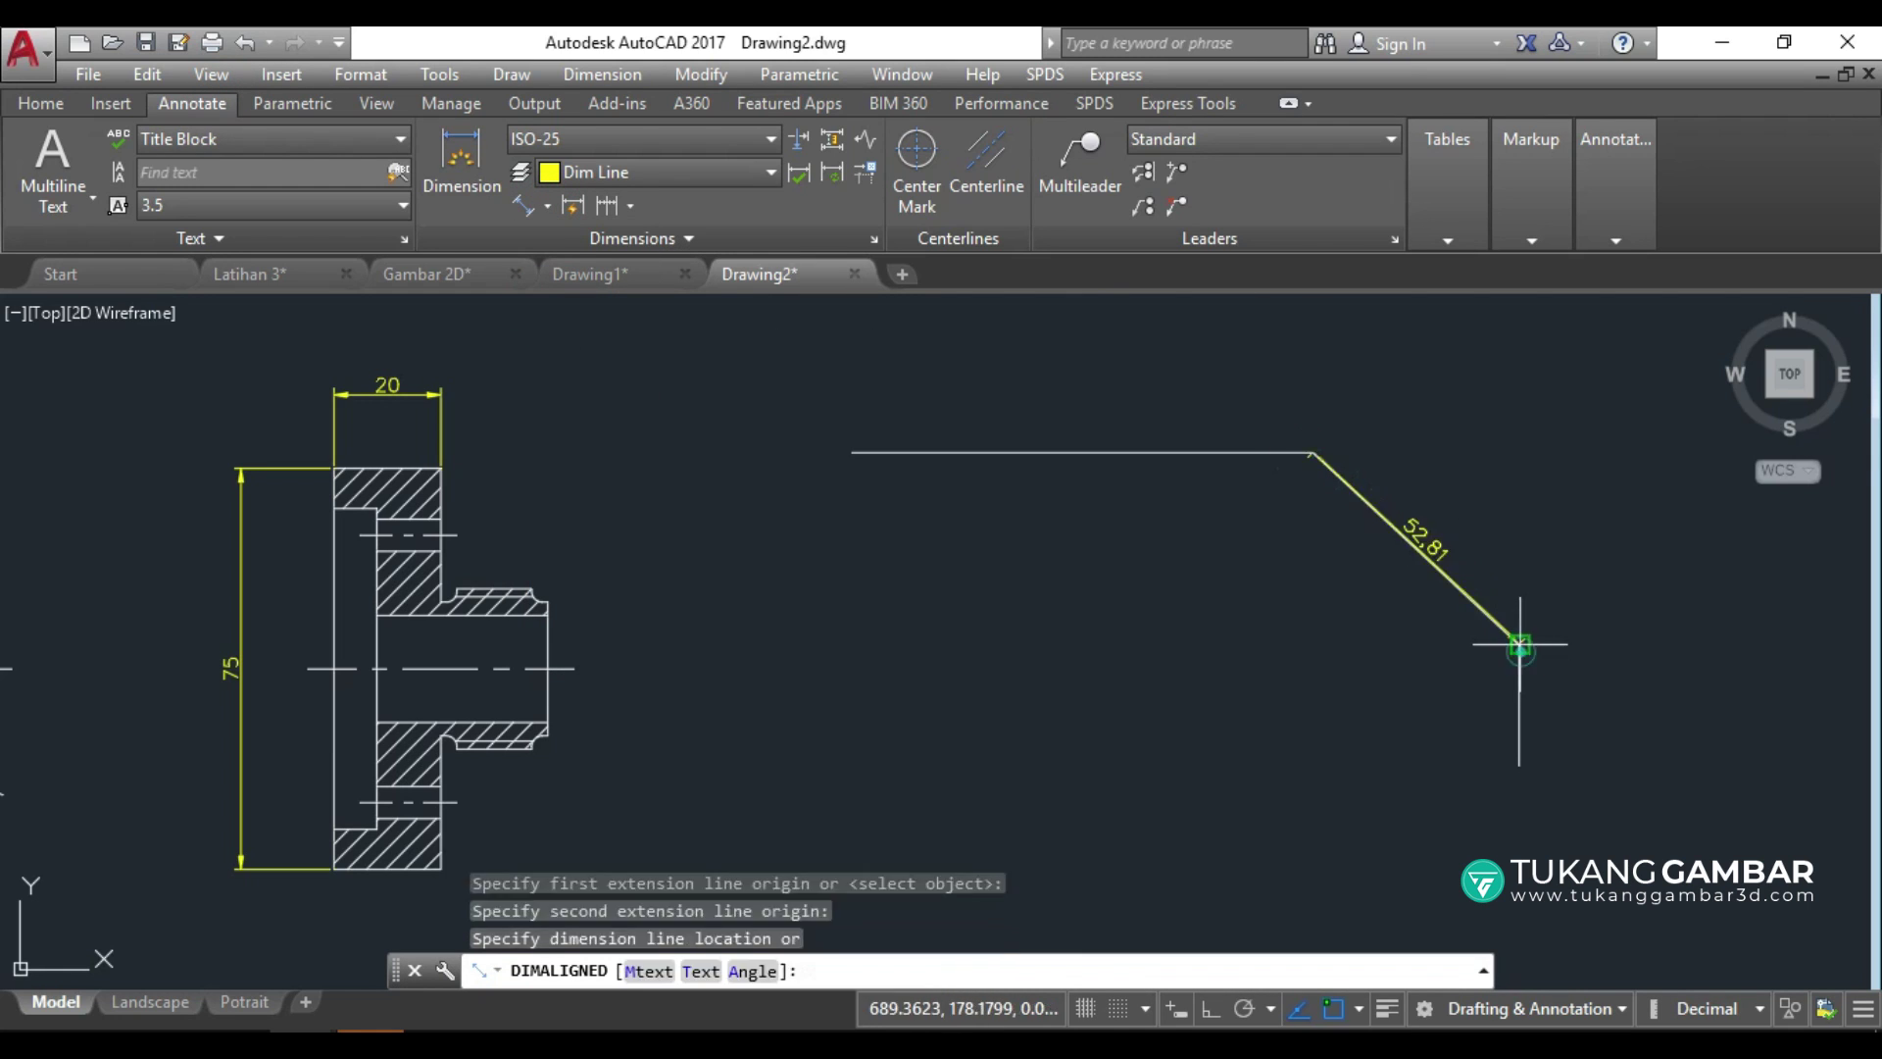
left_click(1542, 459)
middle_click_drag(1476, 580, 1351, 702)
Start a vertical linear dimension on the bent line, then cancel it.
left_click(546, 207)
left_click(543, 245)
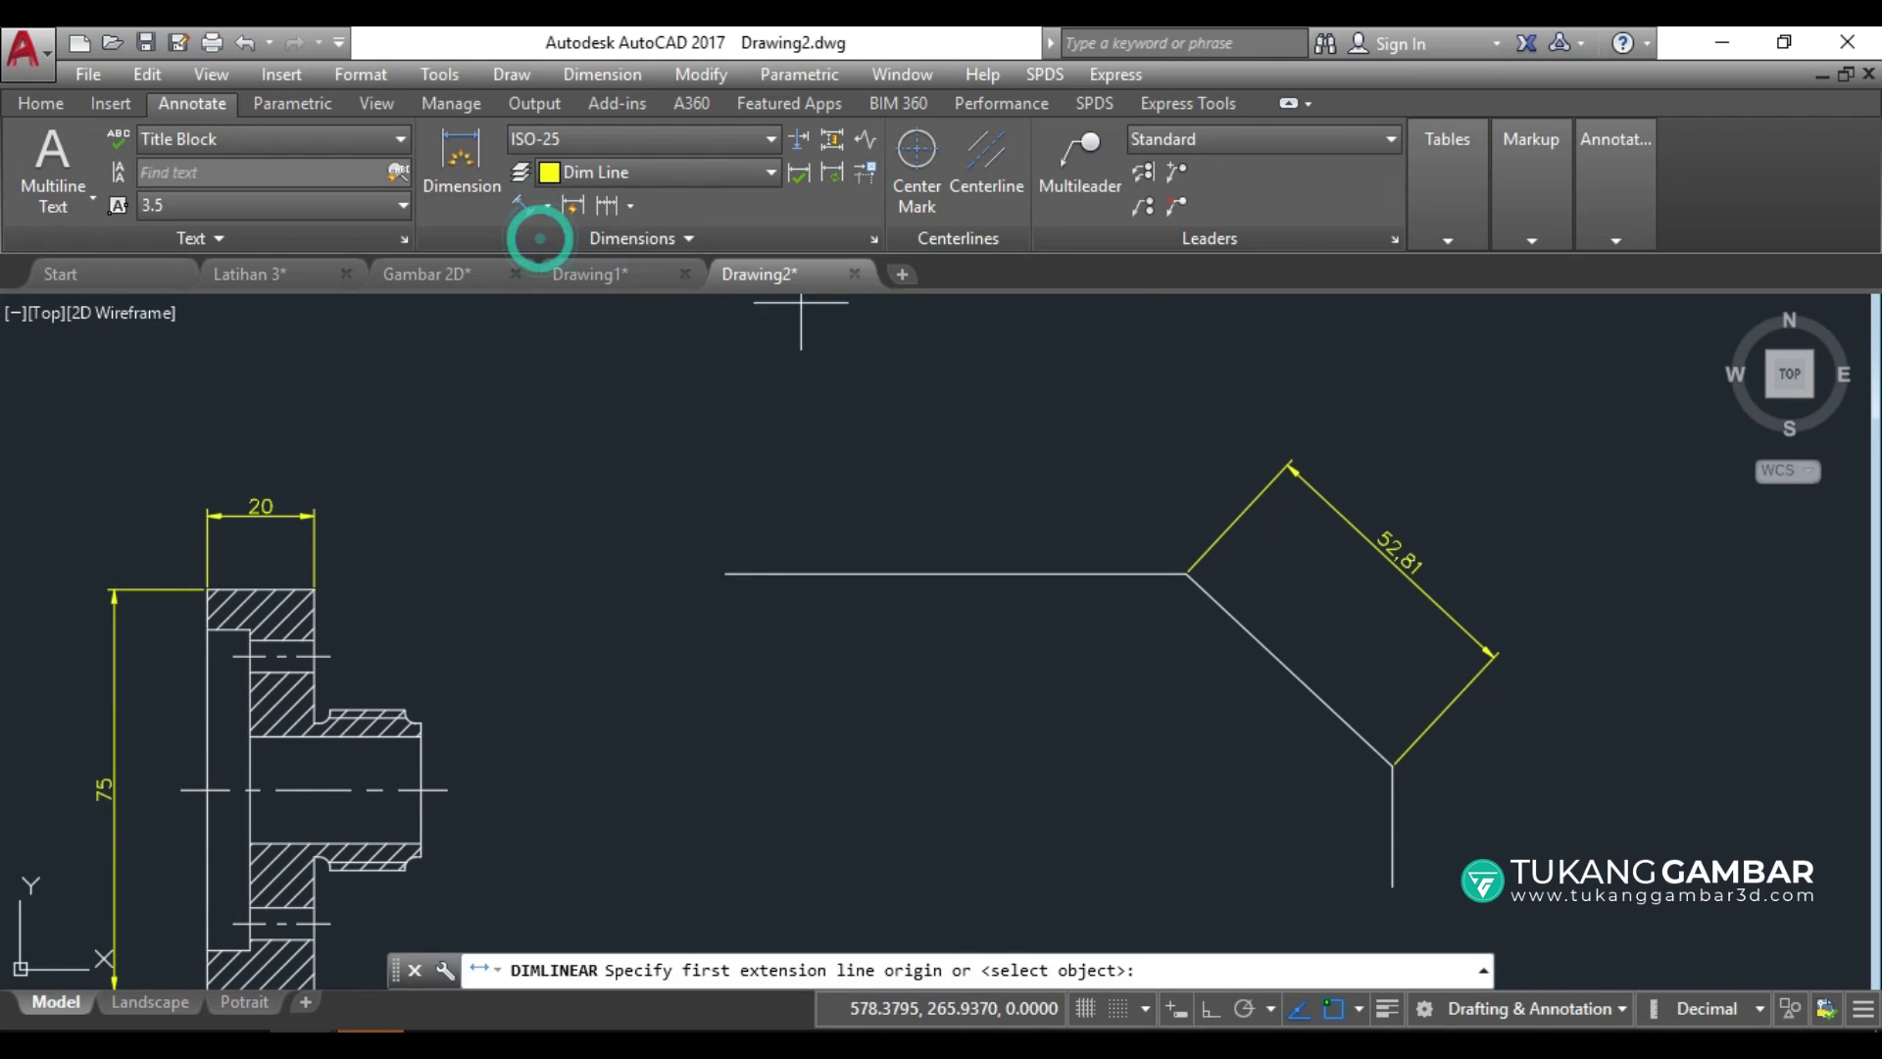
left_click(1186, 573)
left_click(1392, 765)
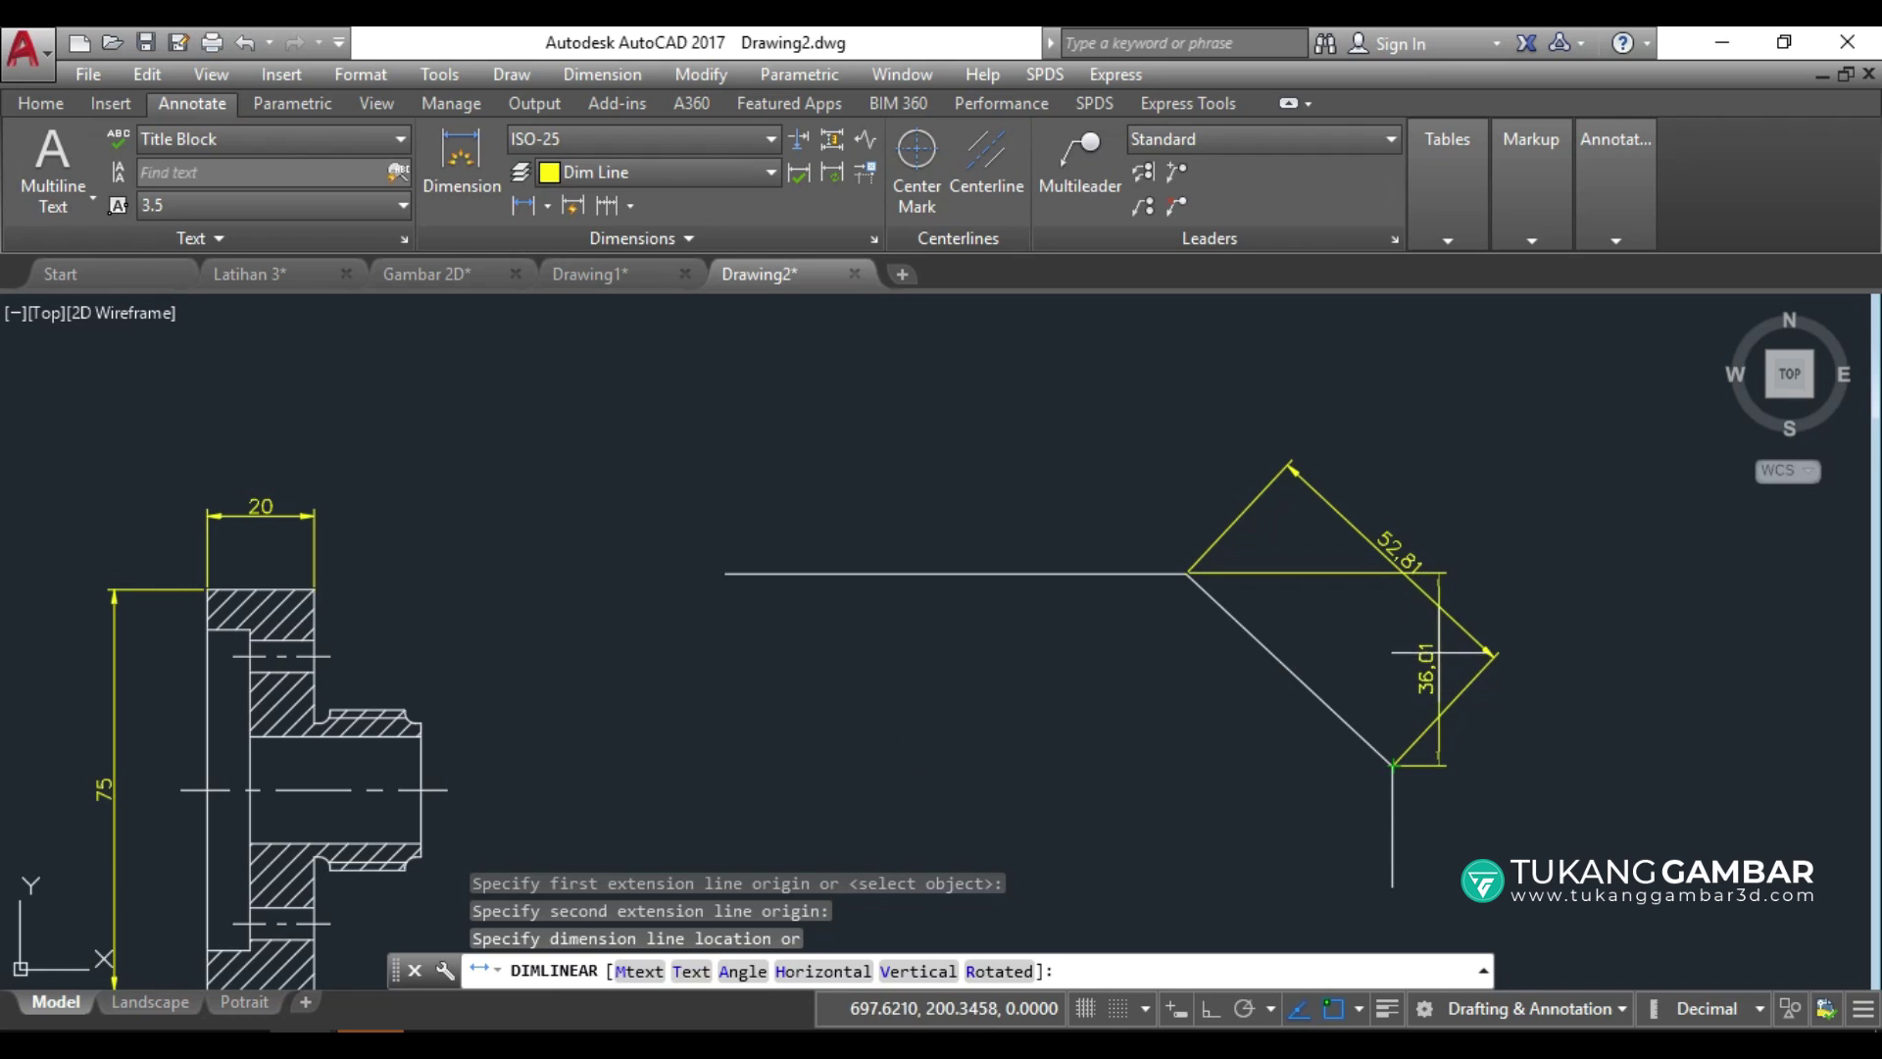
key("Escape")
Window-select the bent line and dimension, clear the selection, and recentre on the flange views.
left_click(1583, 479)
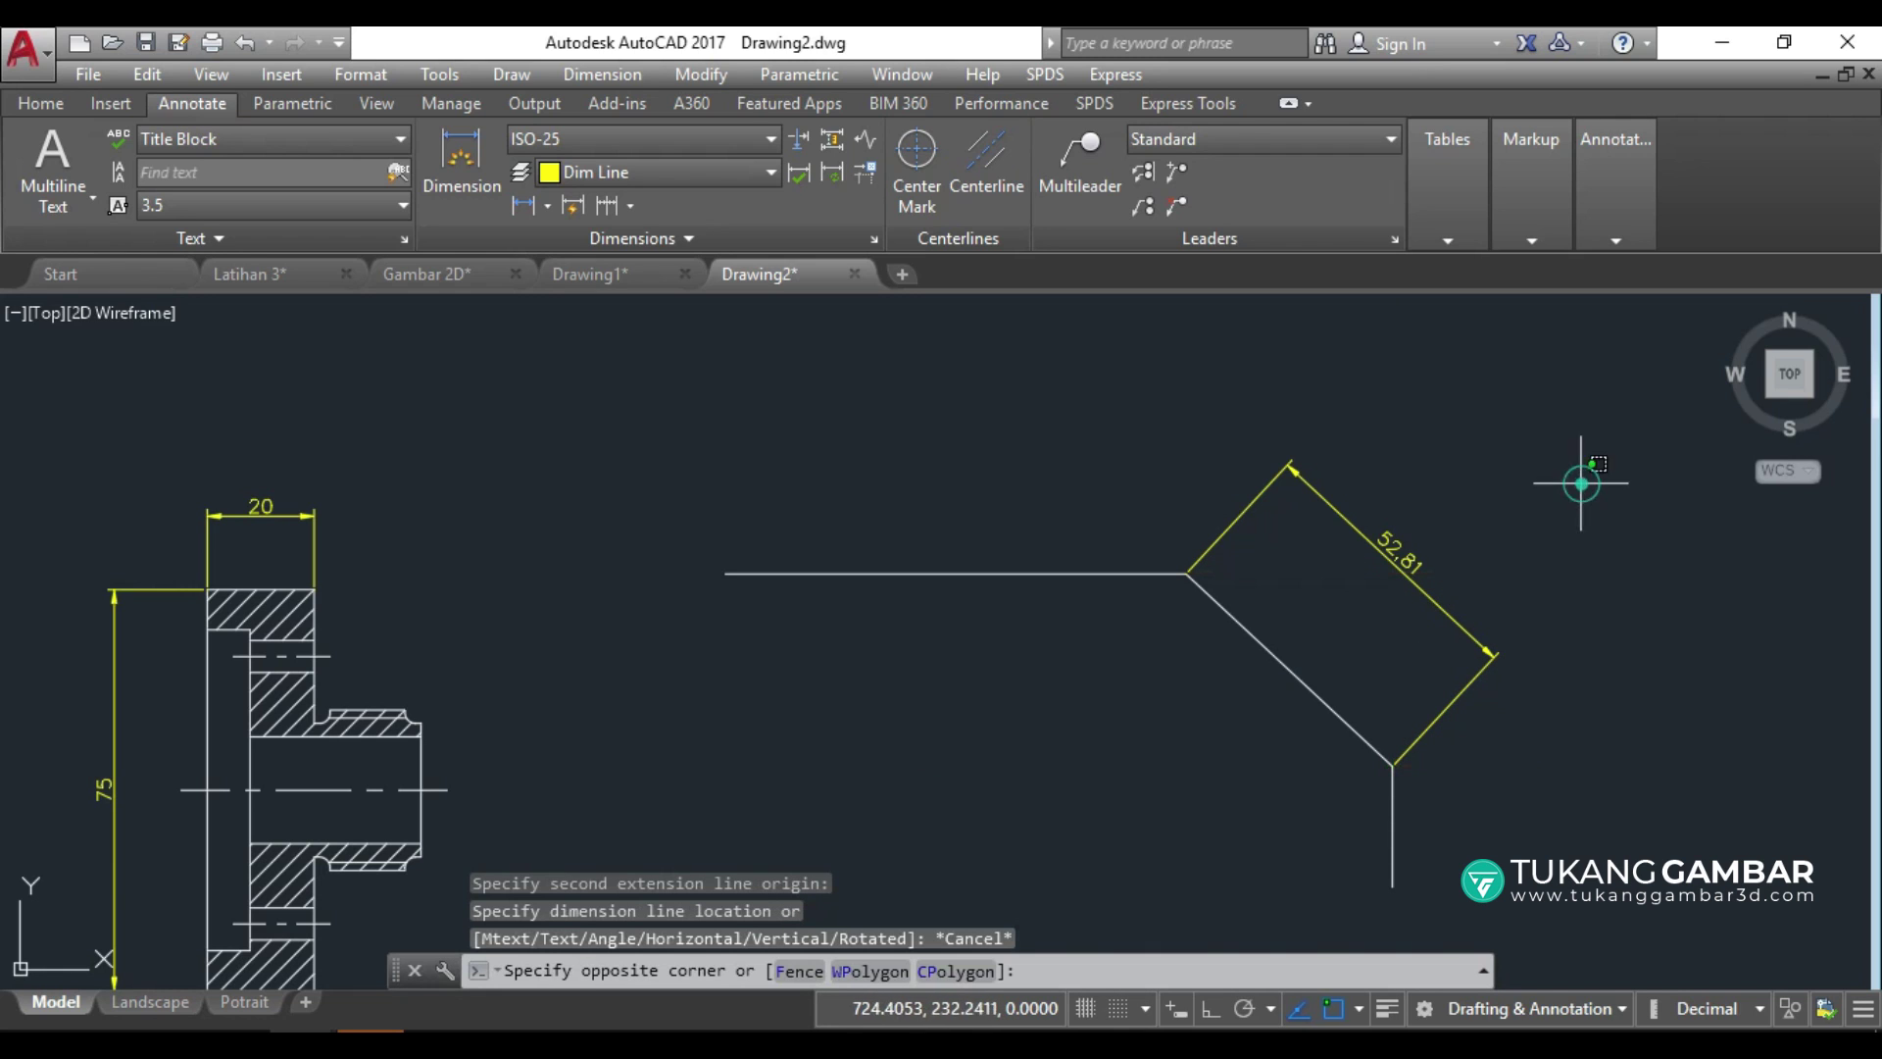
left_click(1365, 559)
key("Escape")
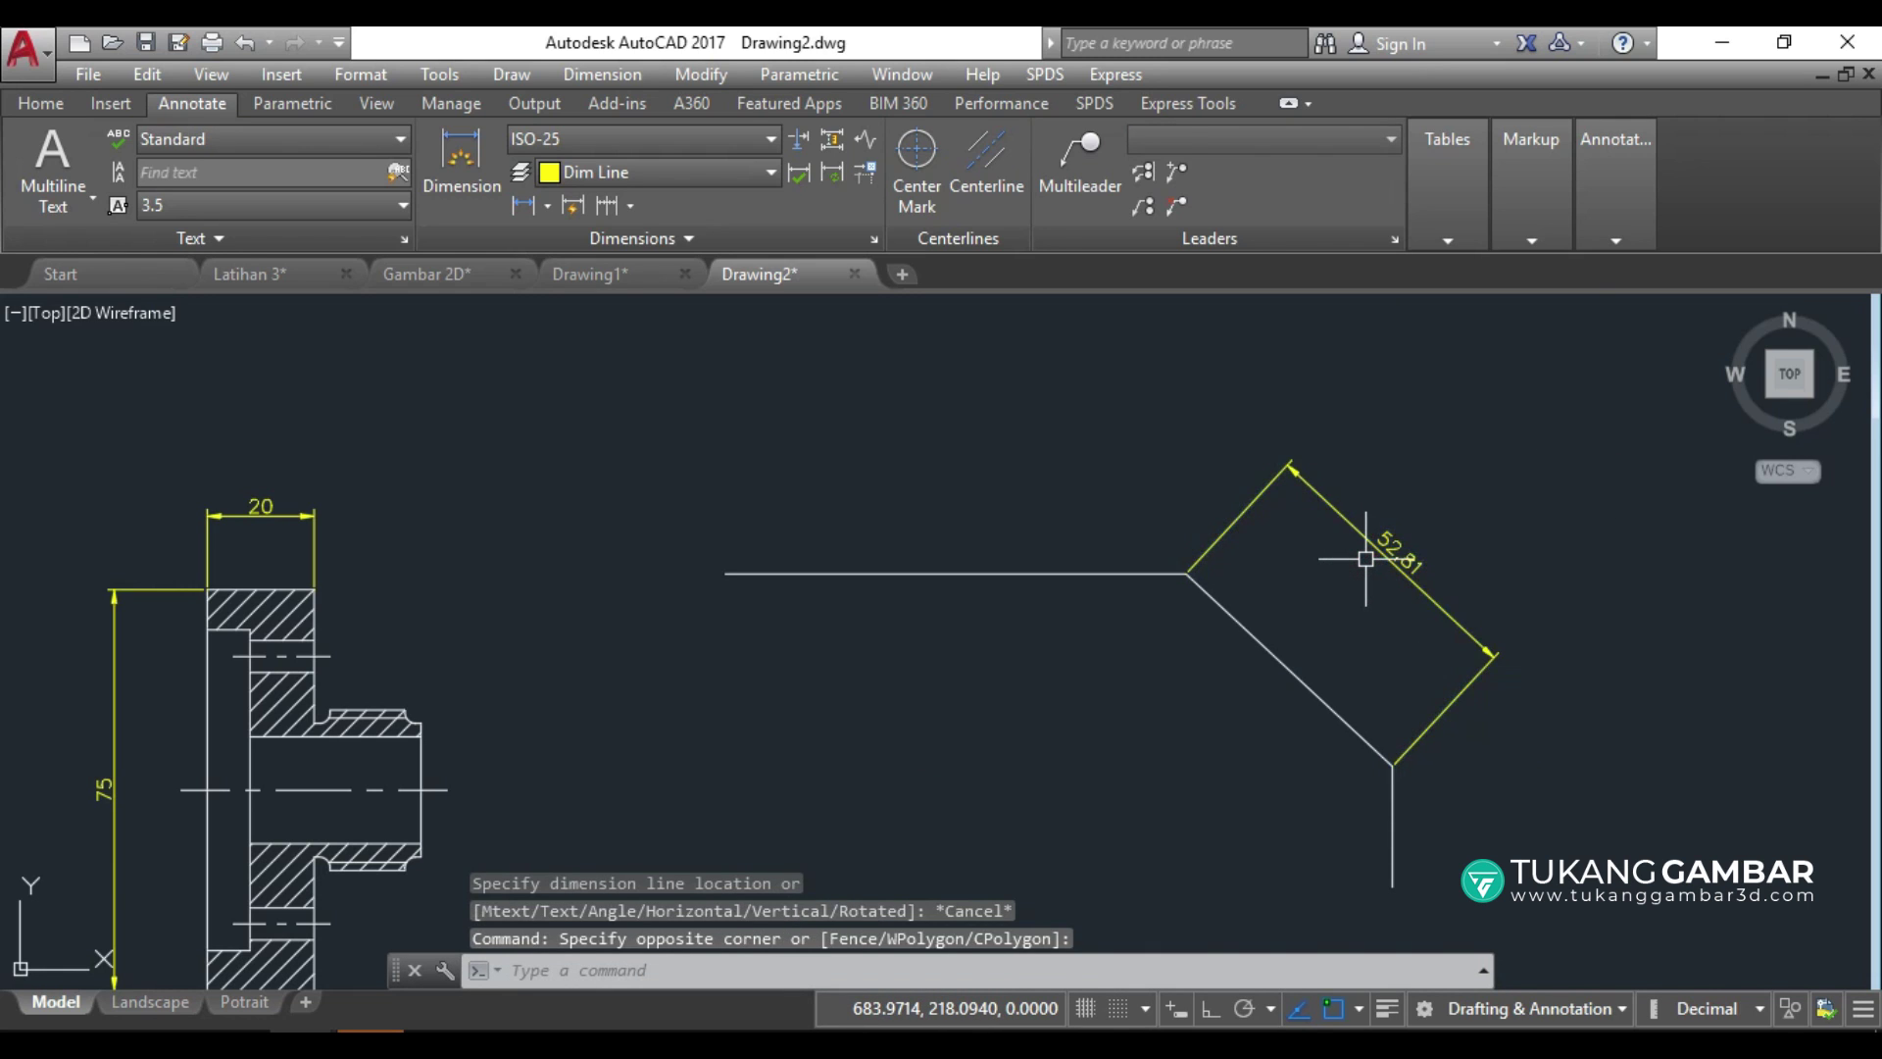
scroll(1206, 520, "down", 2)
middle_click_drag(814, 679, 1269, 575)
scroll(882, 537, "up", 2)
middle_click_drag(882, 537, 924, 578)
scroll(923, 579, "up", 2)
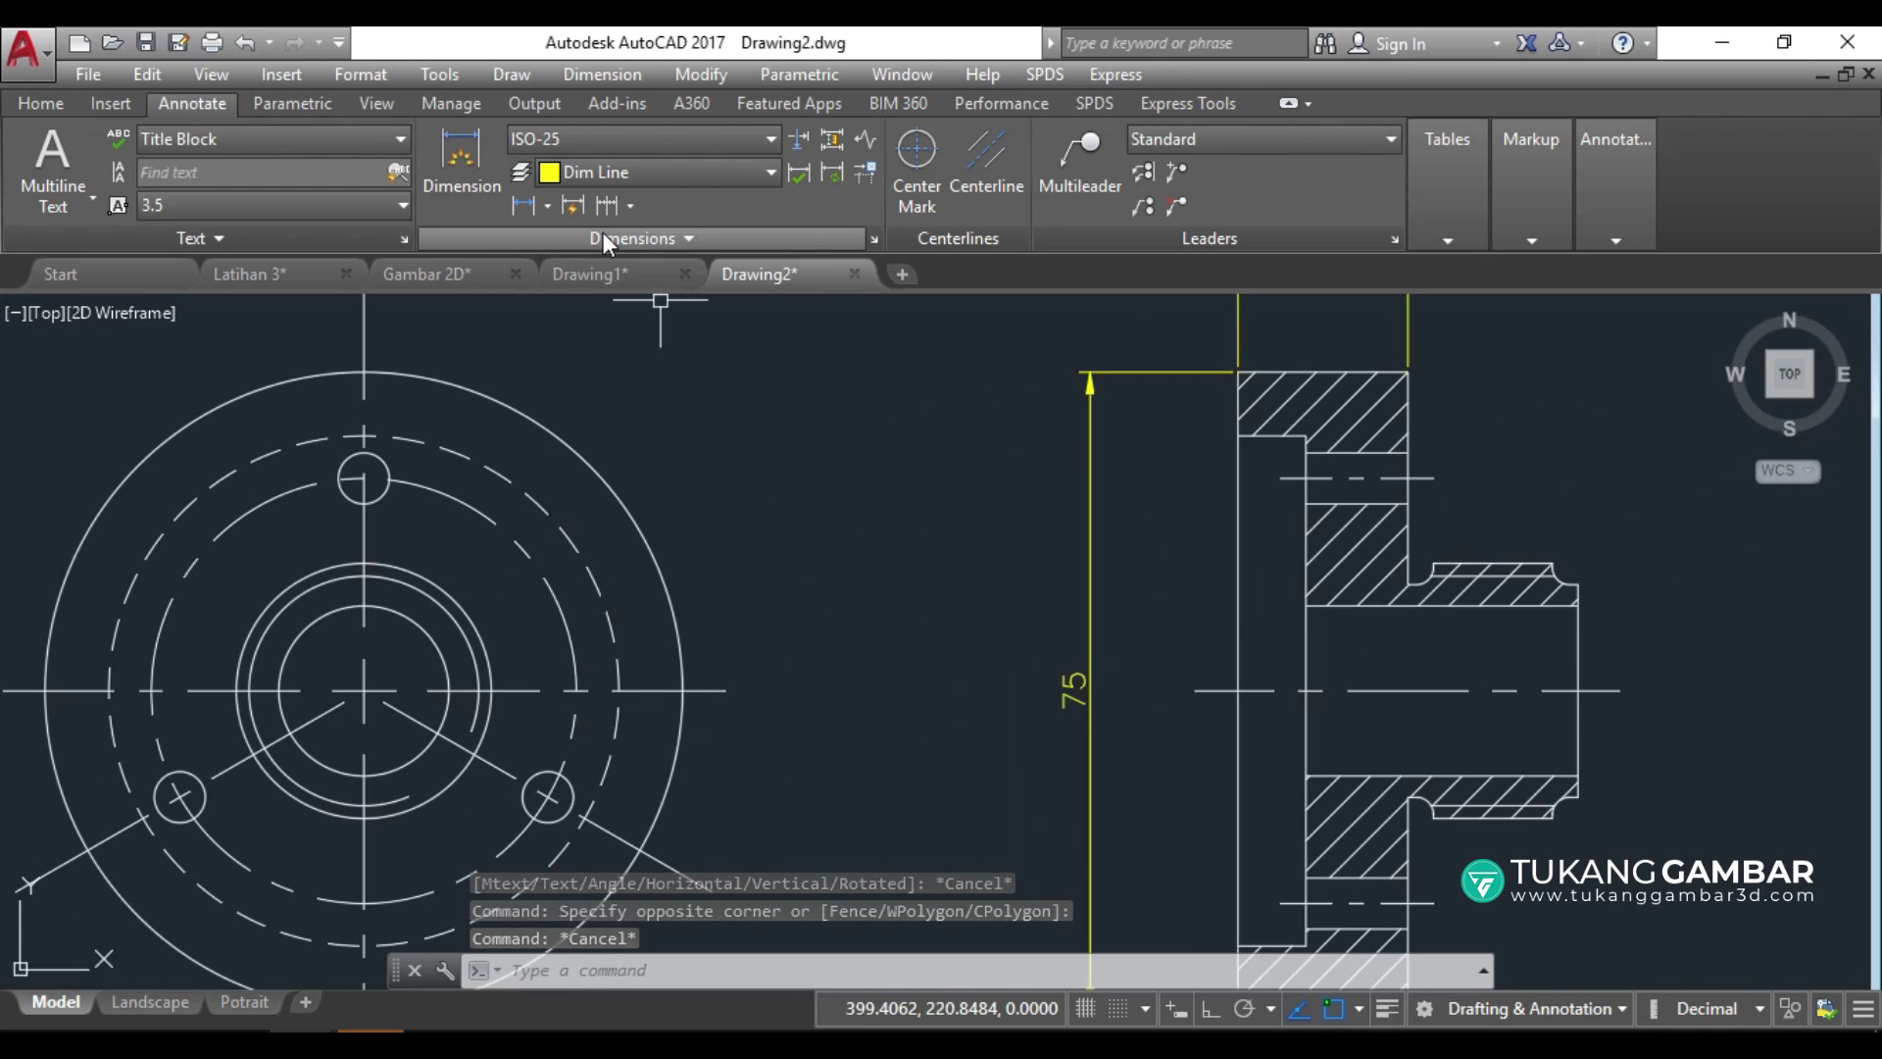
Add 30° and 90° angular dimensions to the flange front view.
scroll(728, 363, "down", 2)
left_click(546, 205)
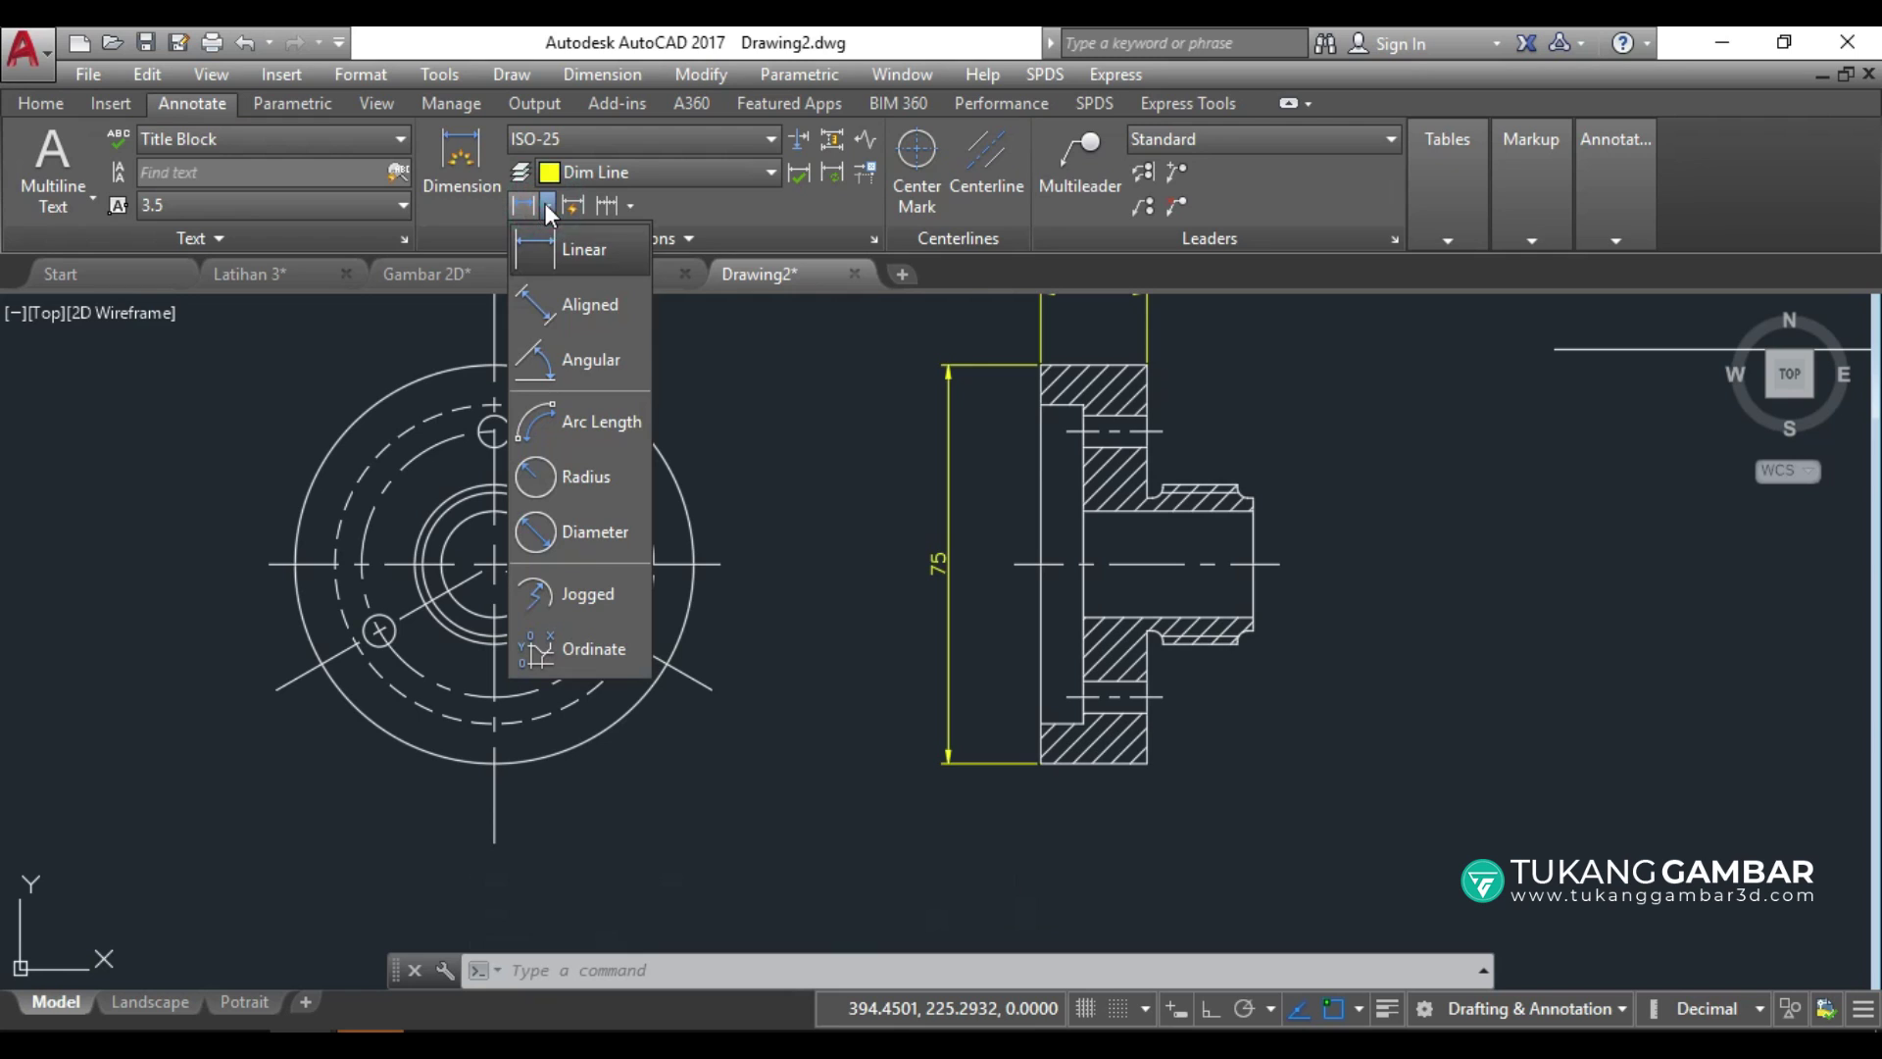
left_click(608, 361)
middle_click_drag(773, 459, 889, 574)
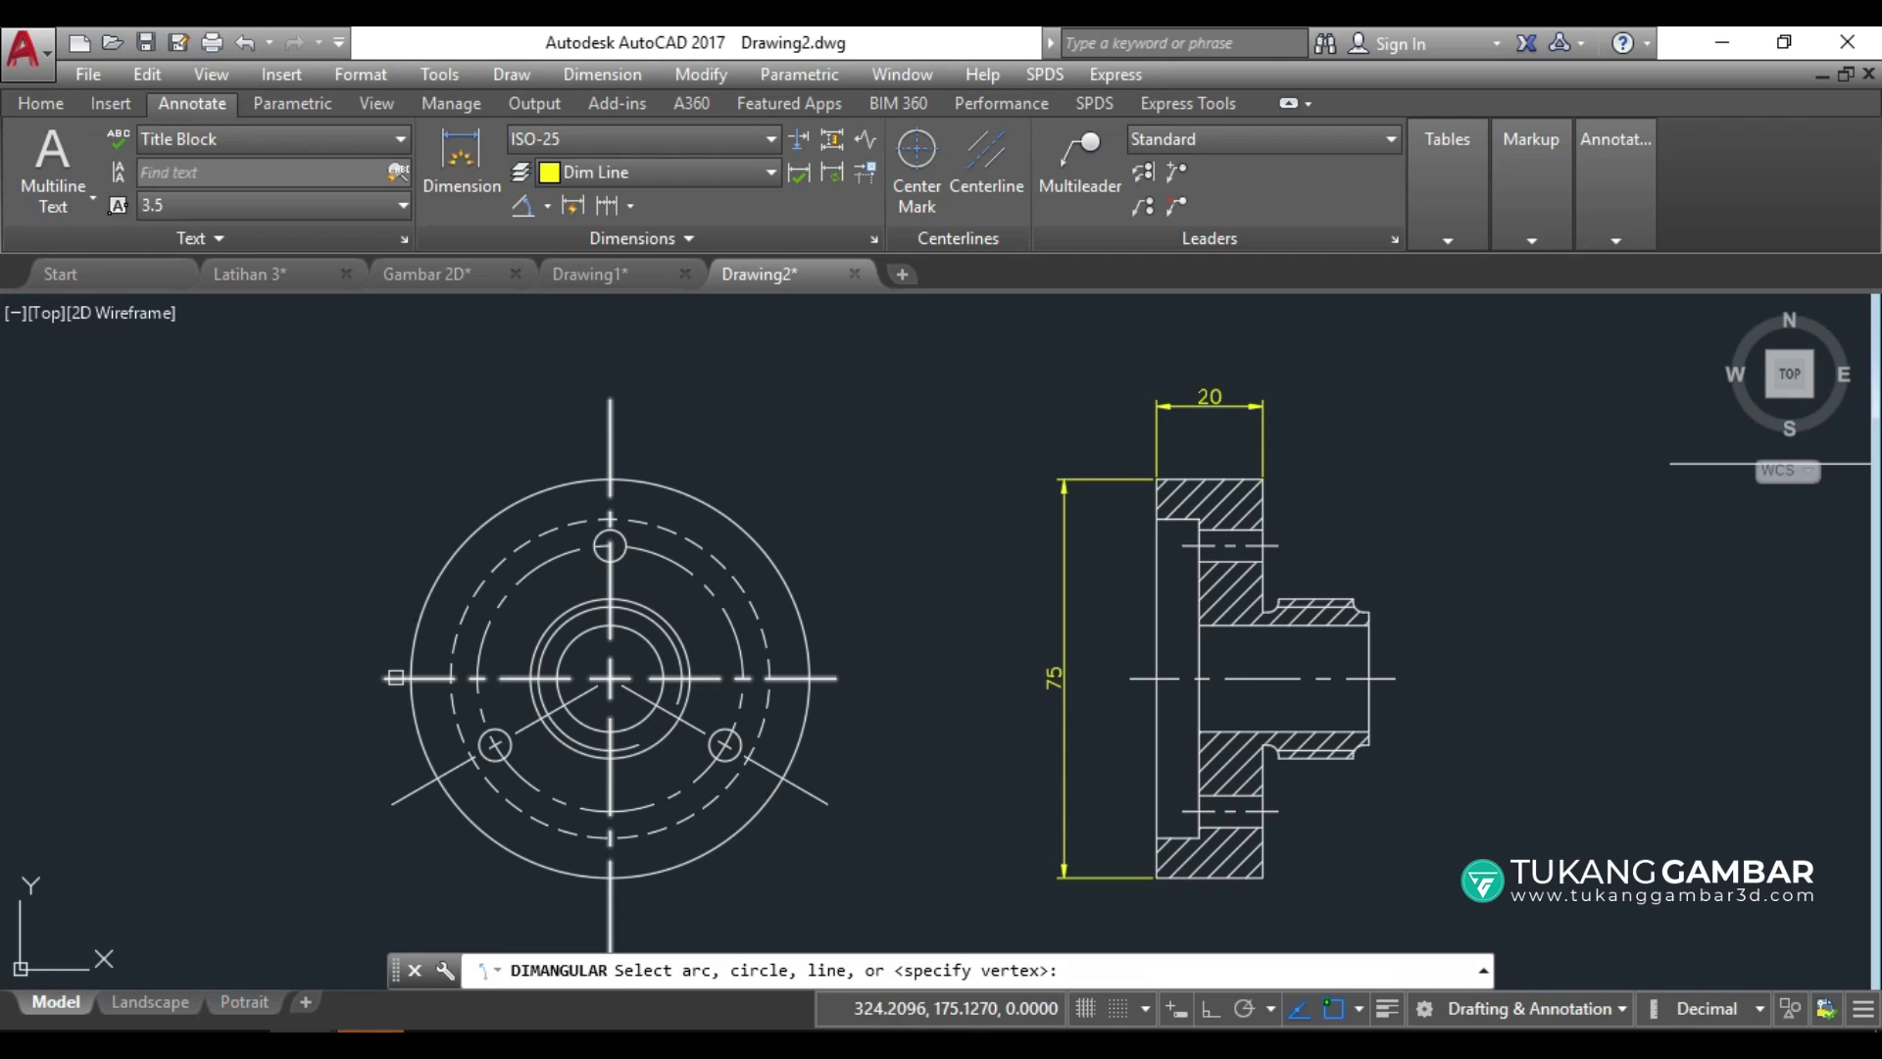
left_click(395, 677)
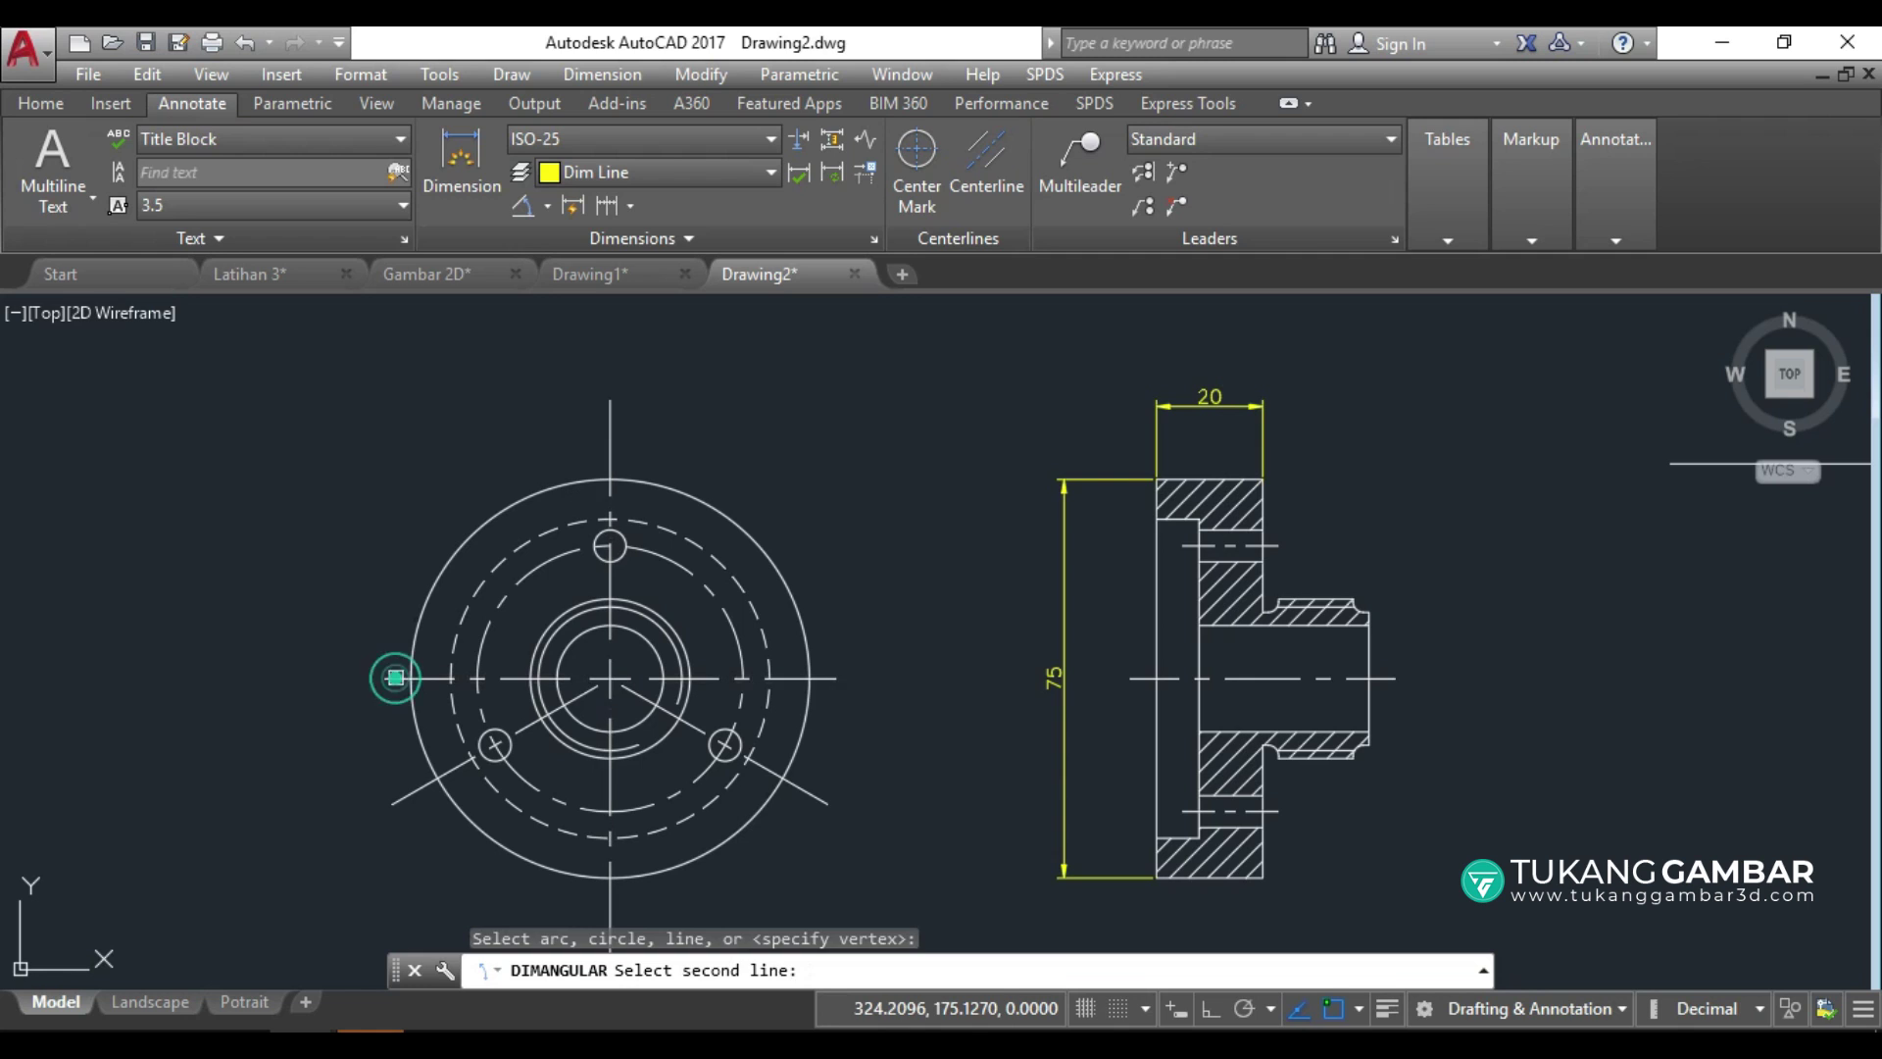
left_click(415, 796)
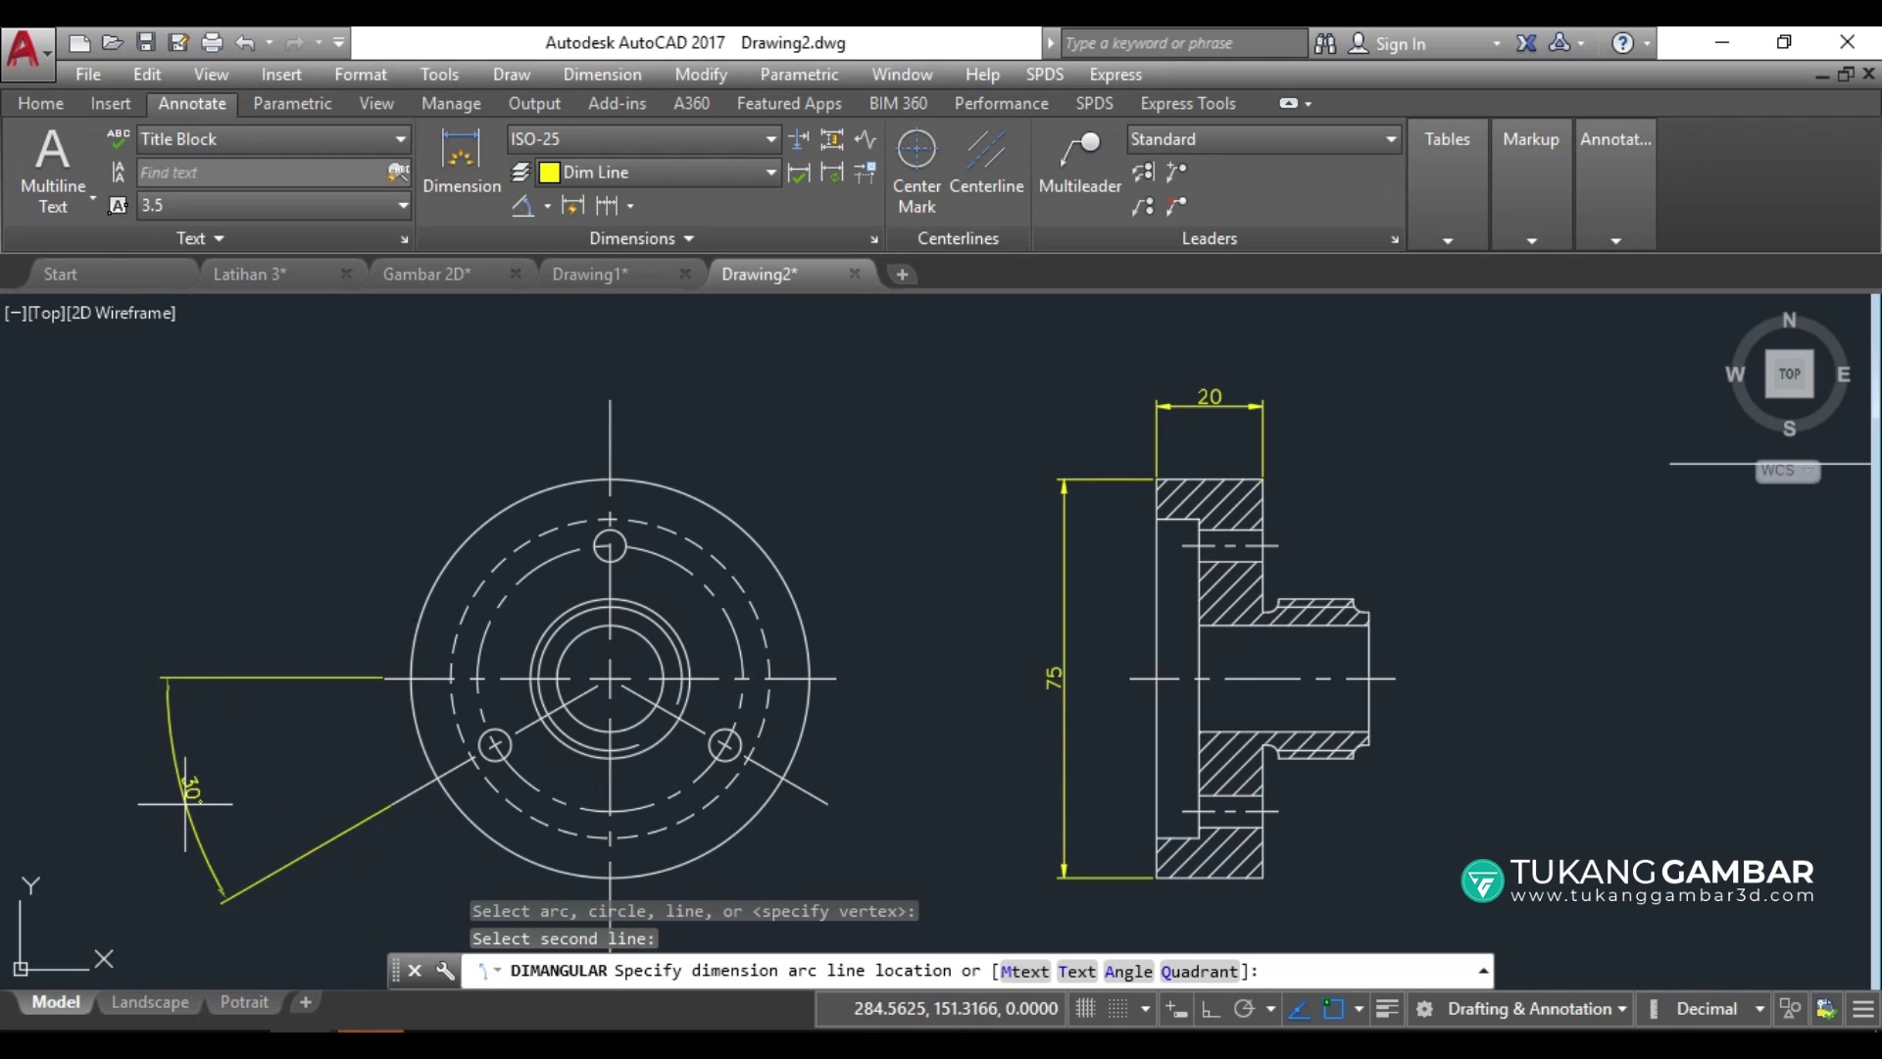
left_click(186, 802)
key("Return")
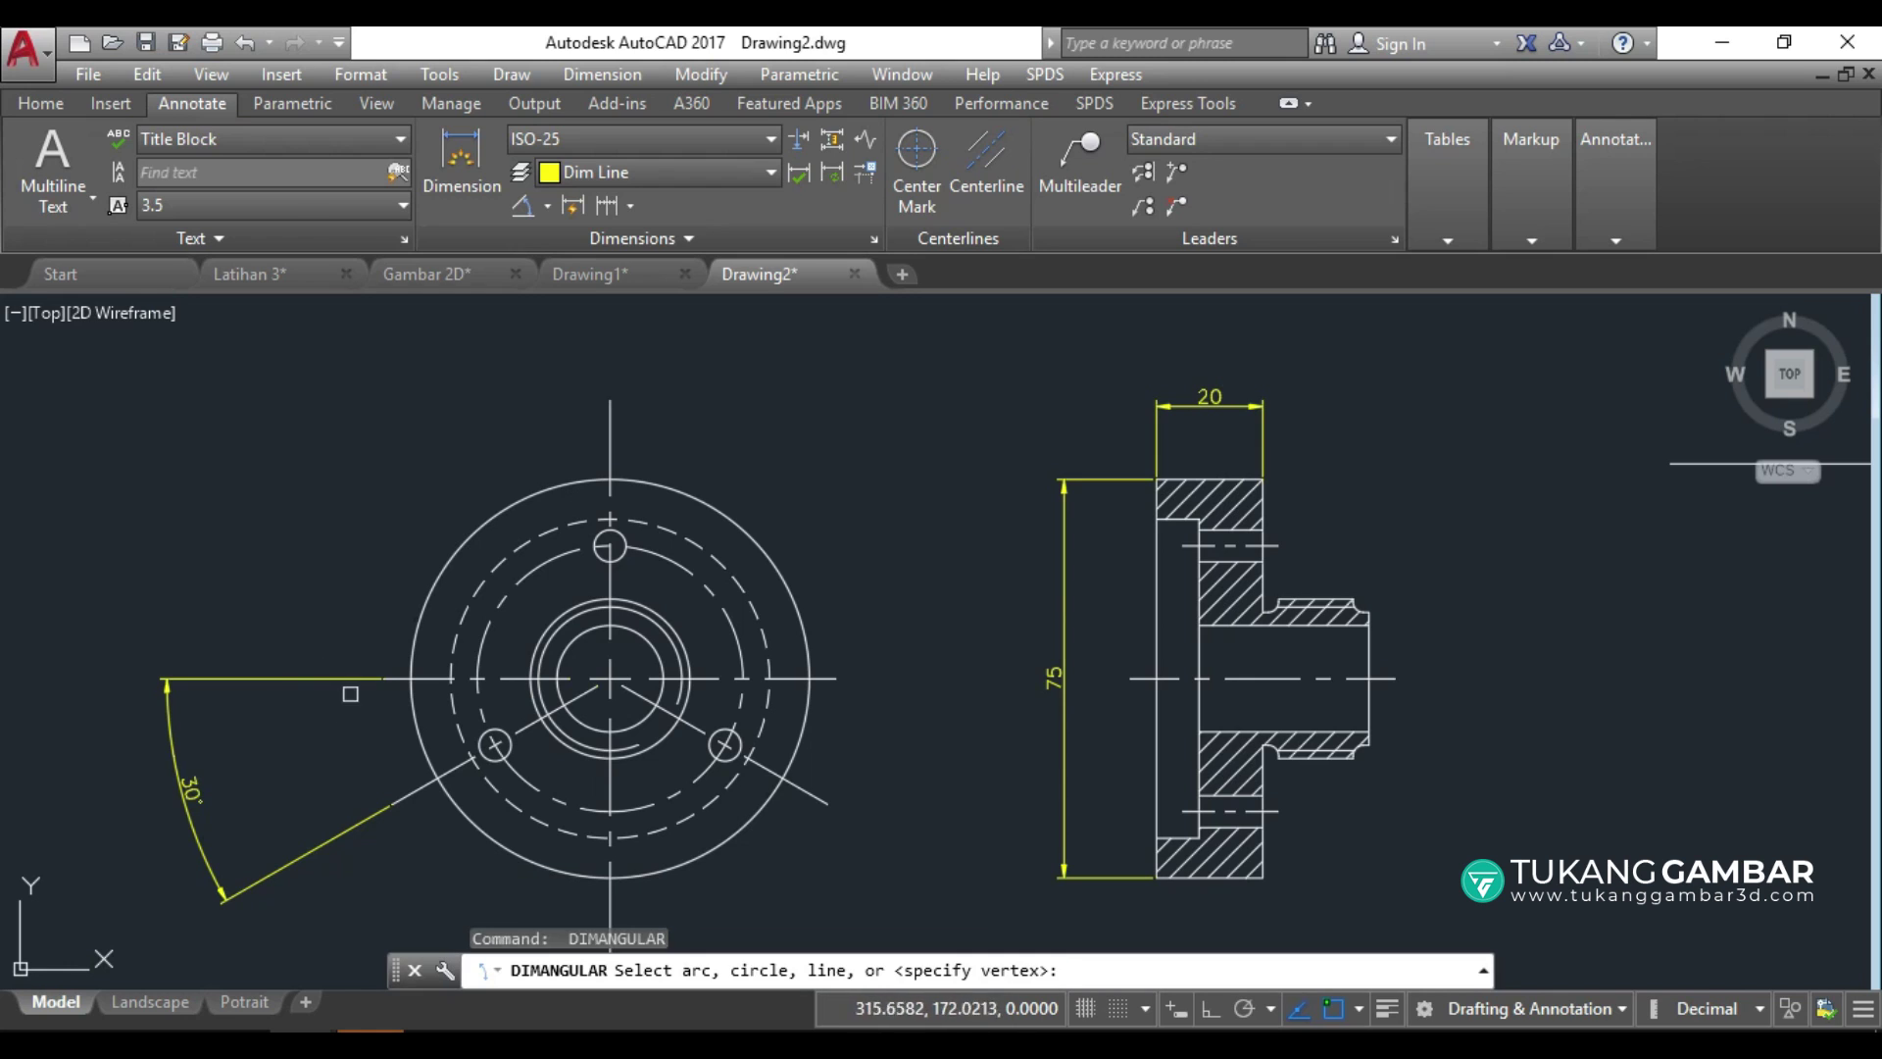
left_click(393, 679)
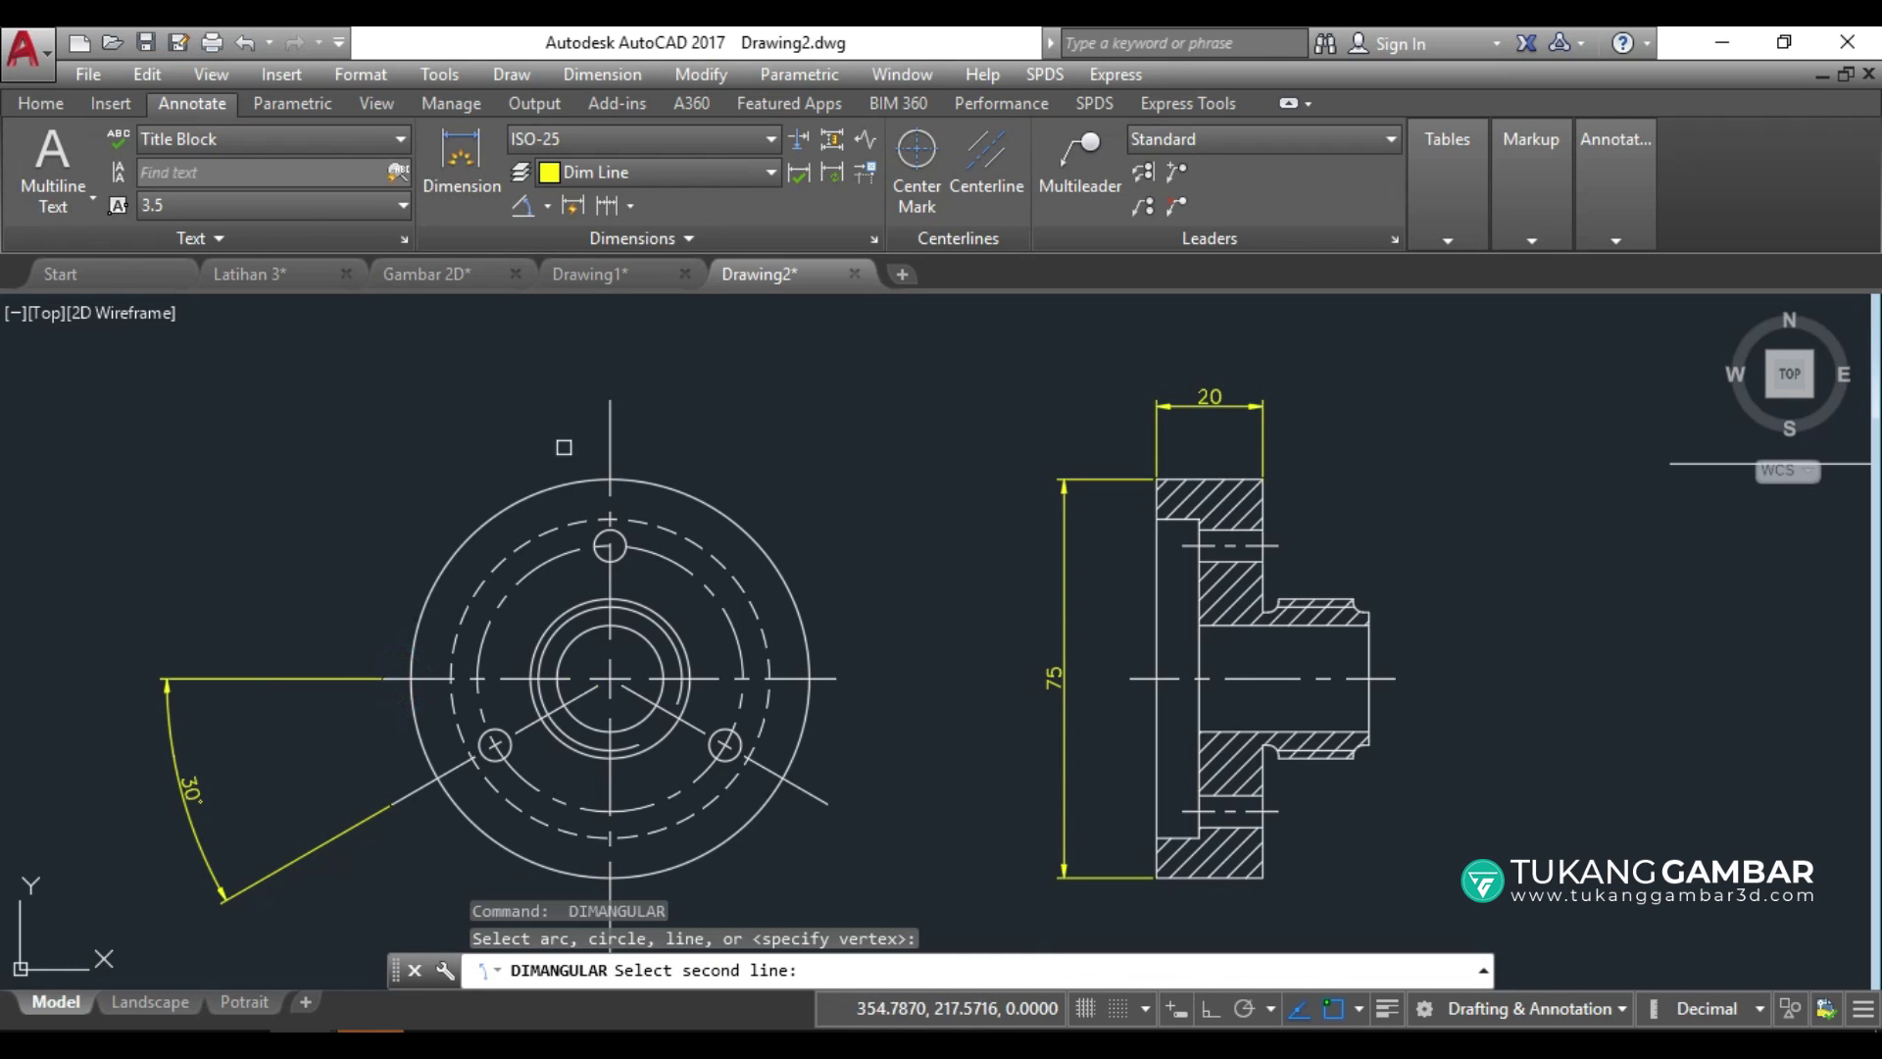
left_click(610, 400)
left_click(360, 433)
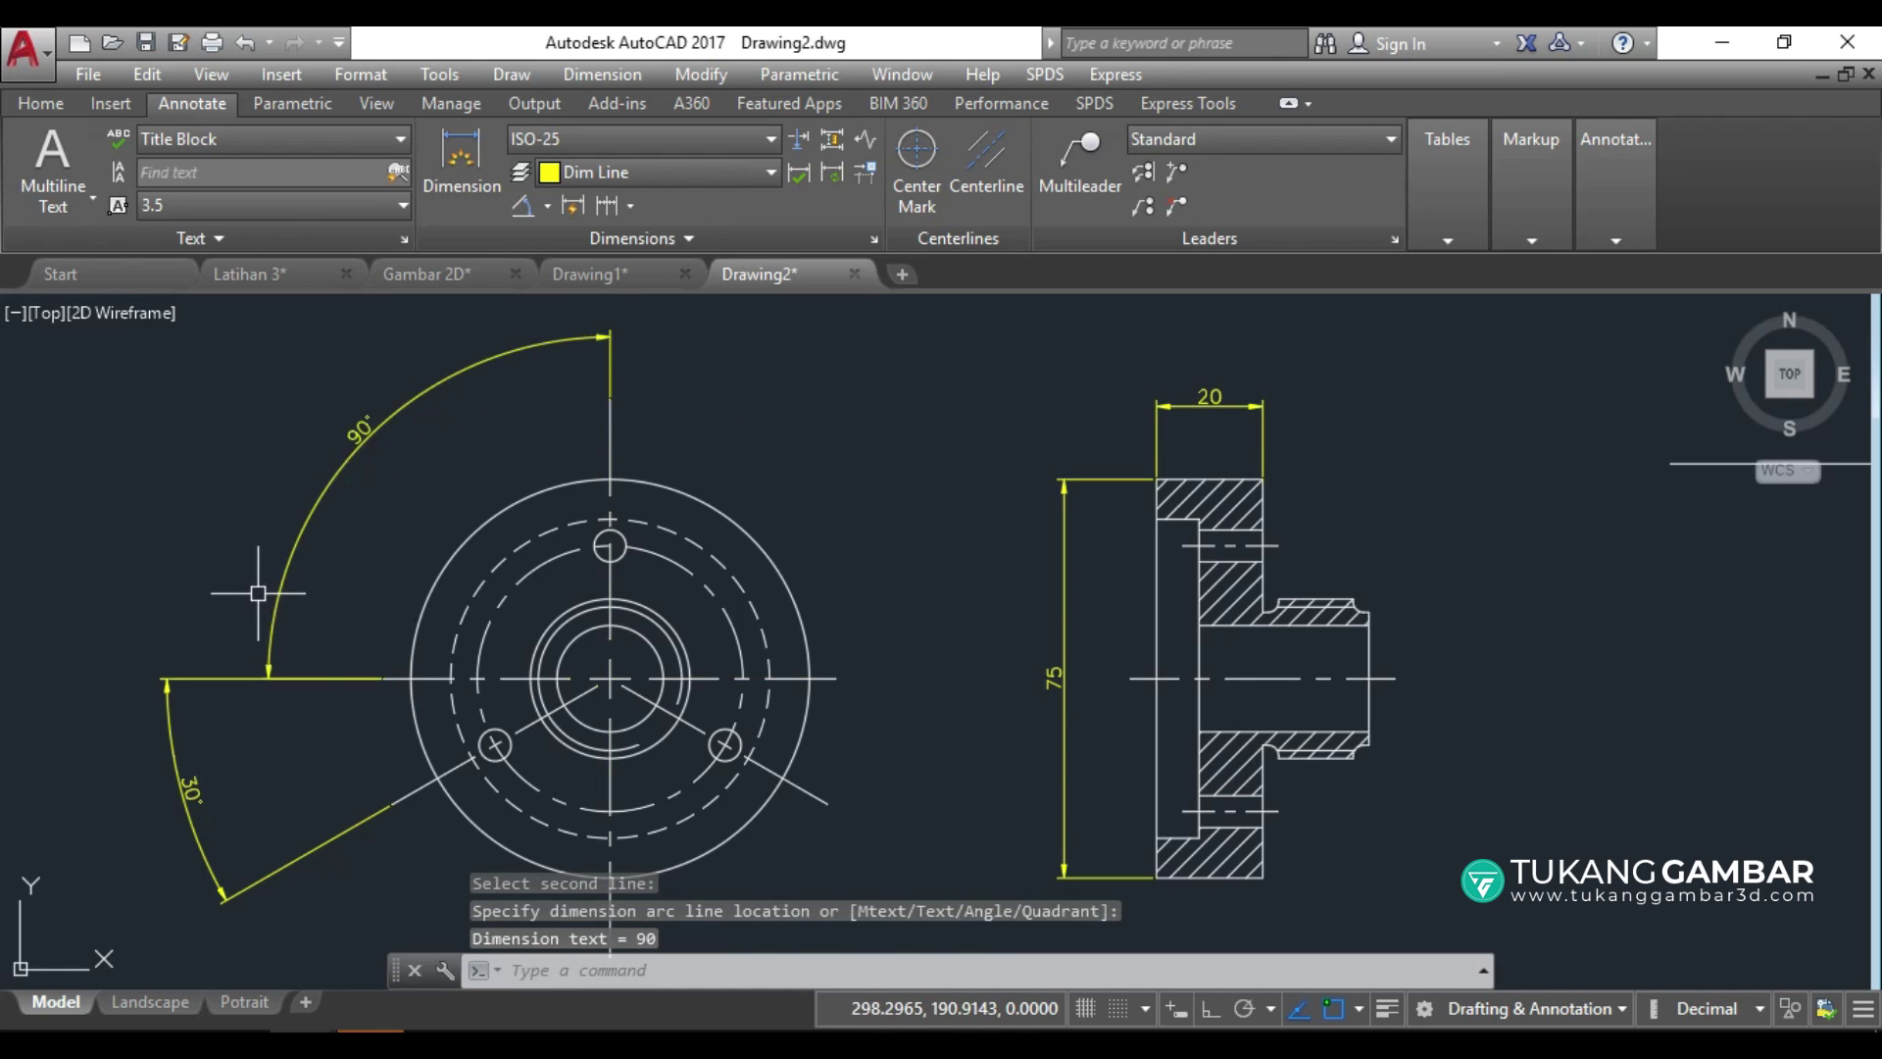
key("Escape")
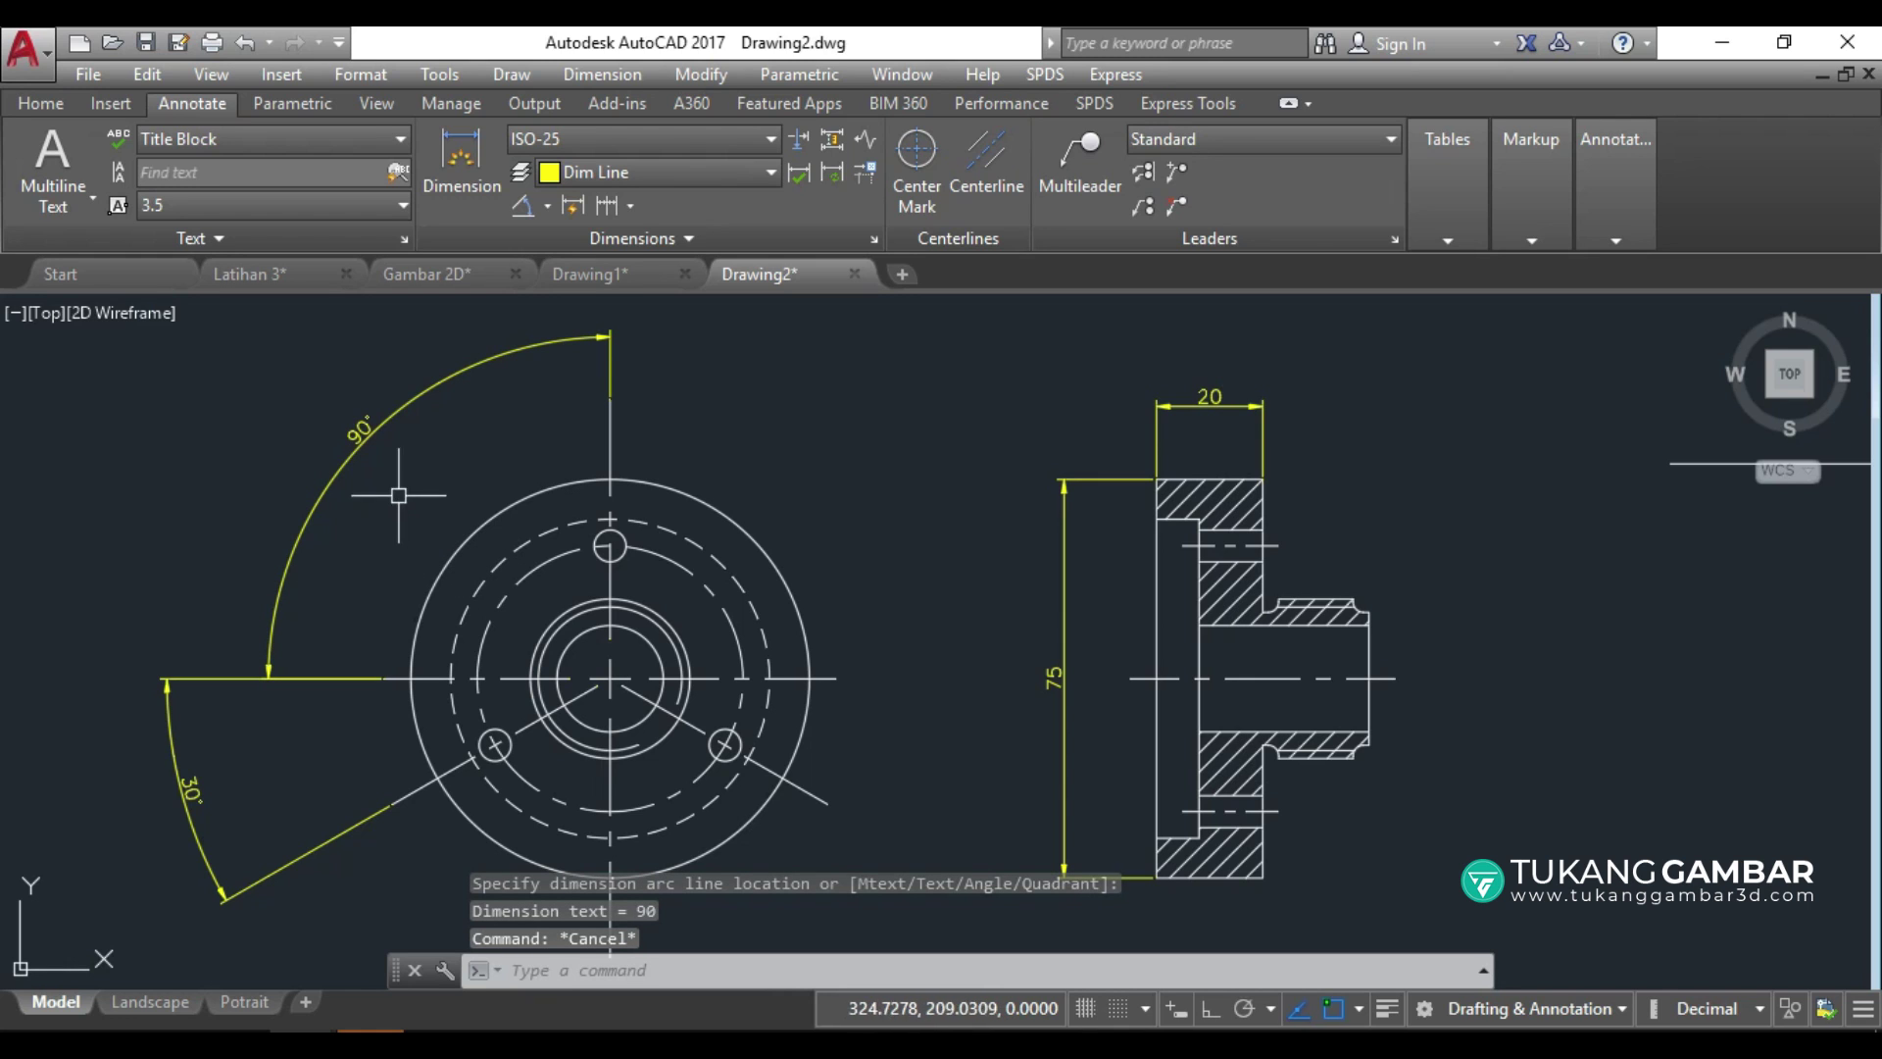
Window-select both angular dimensions and erase them.
left_click(353, 314)
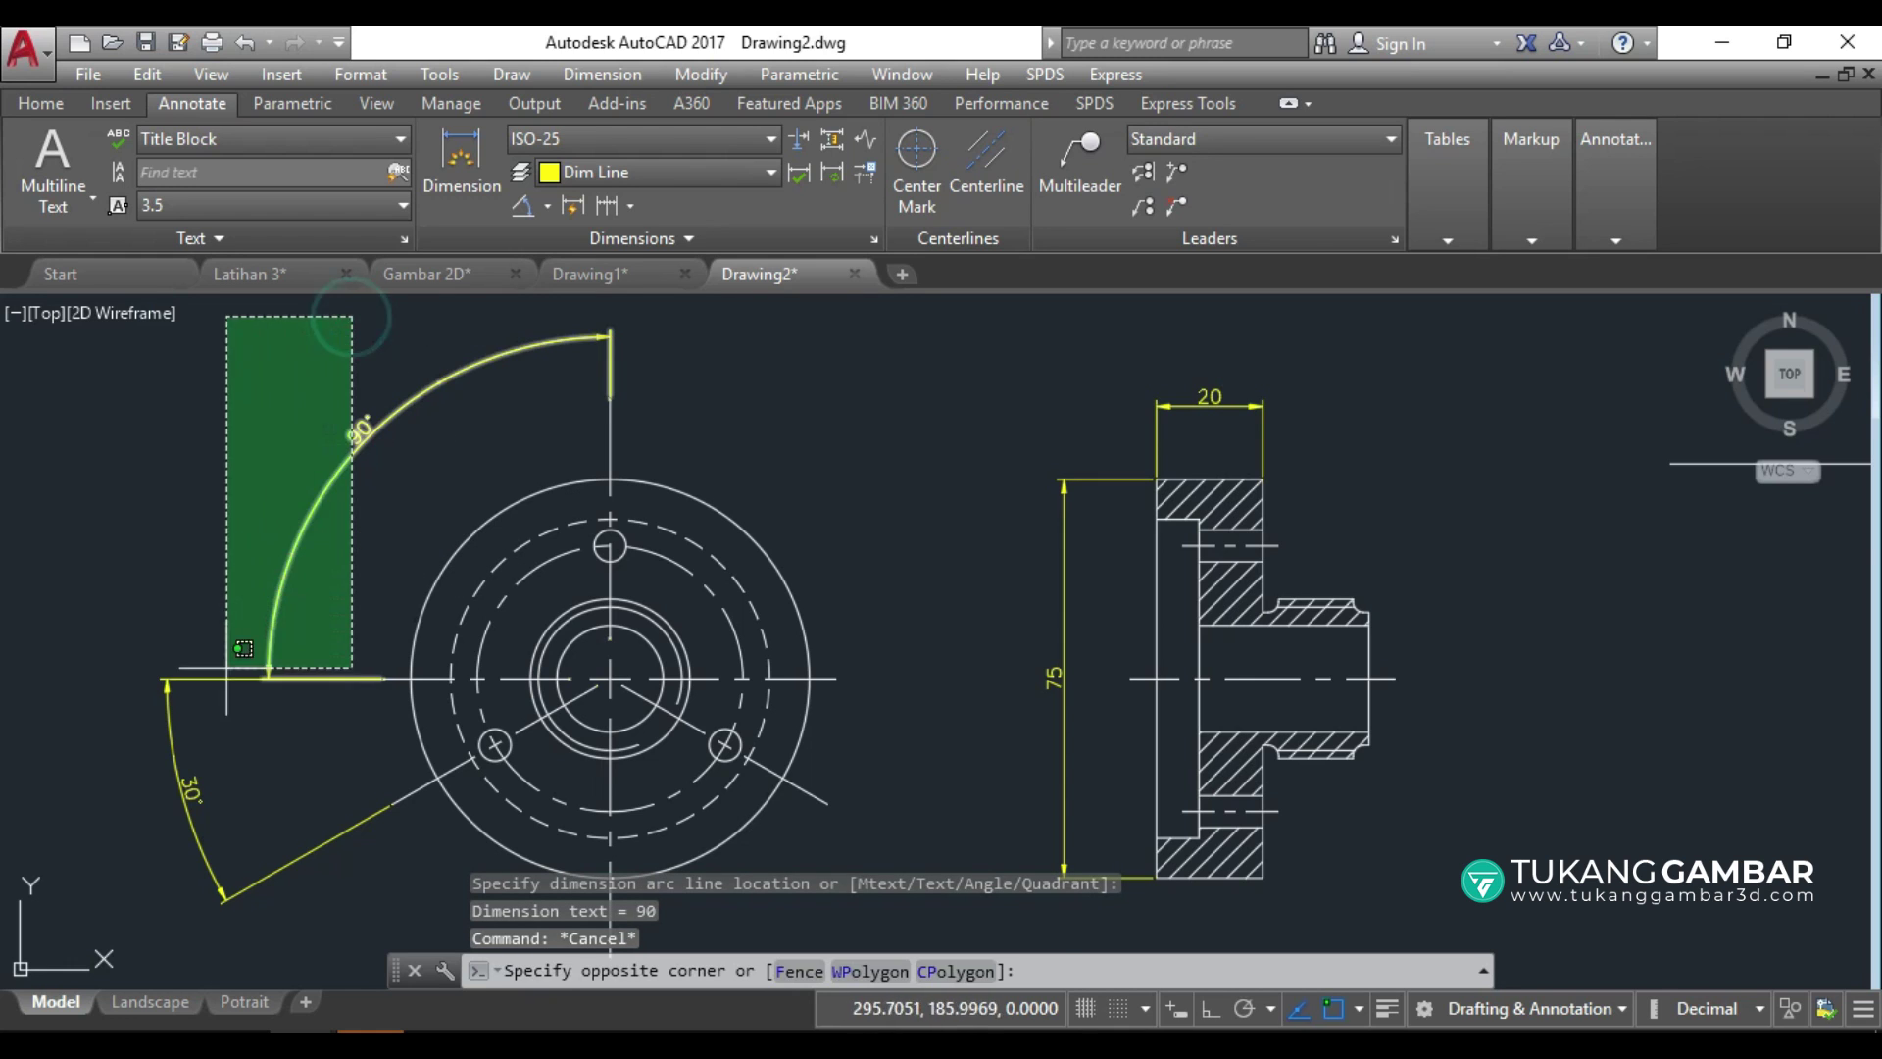
left_click(206, 711)
type("e")
key("Return")
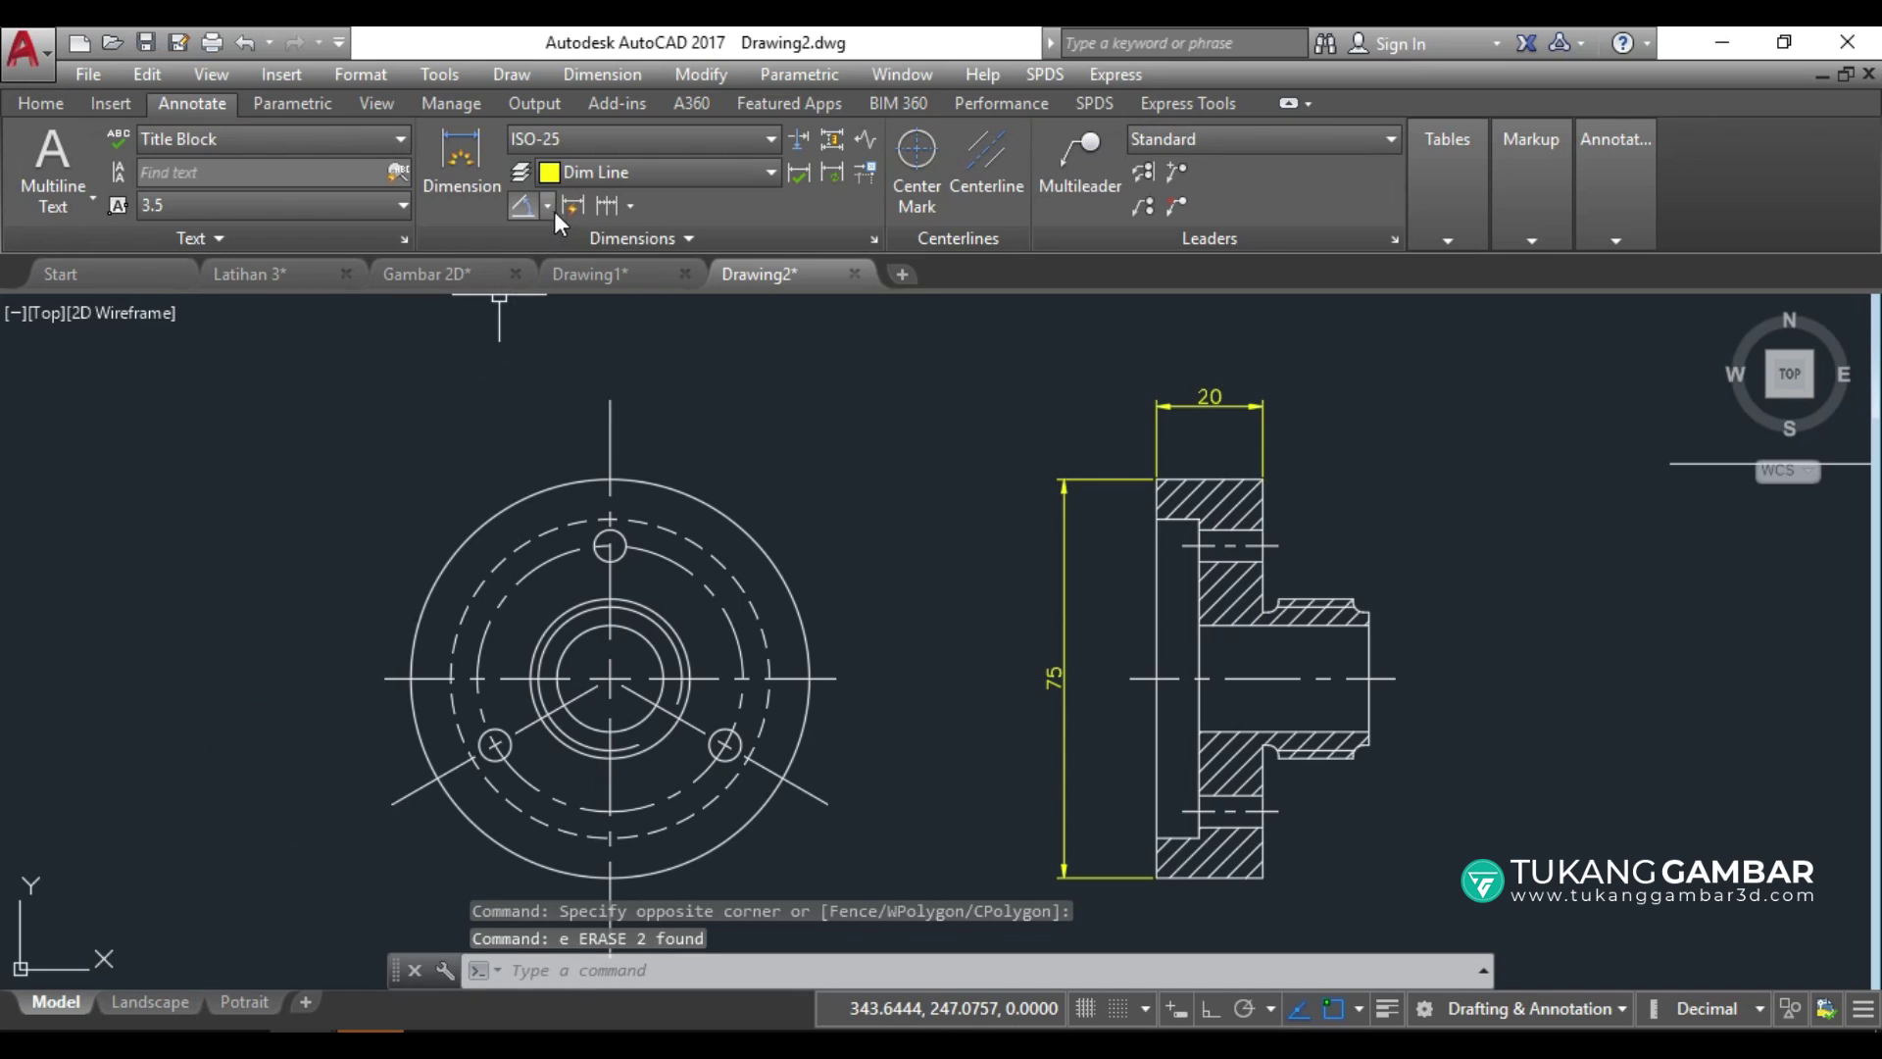
left_click(549, 207)
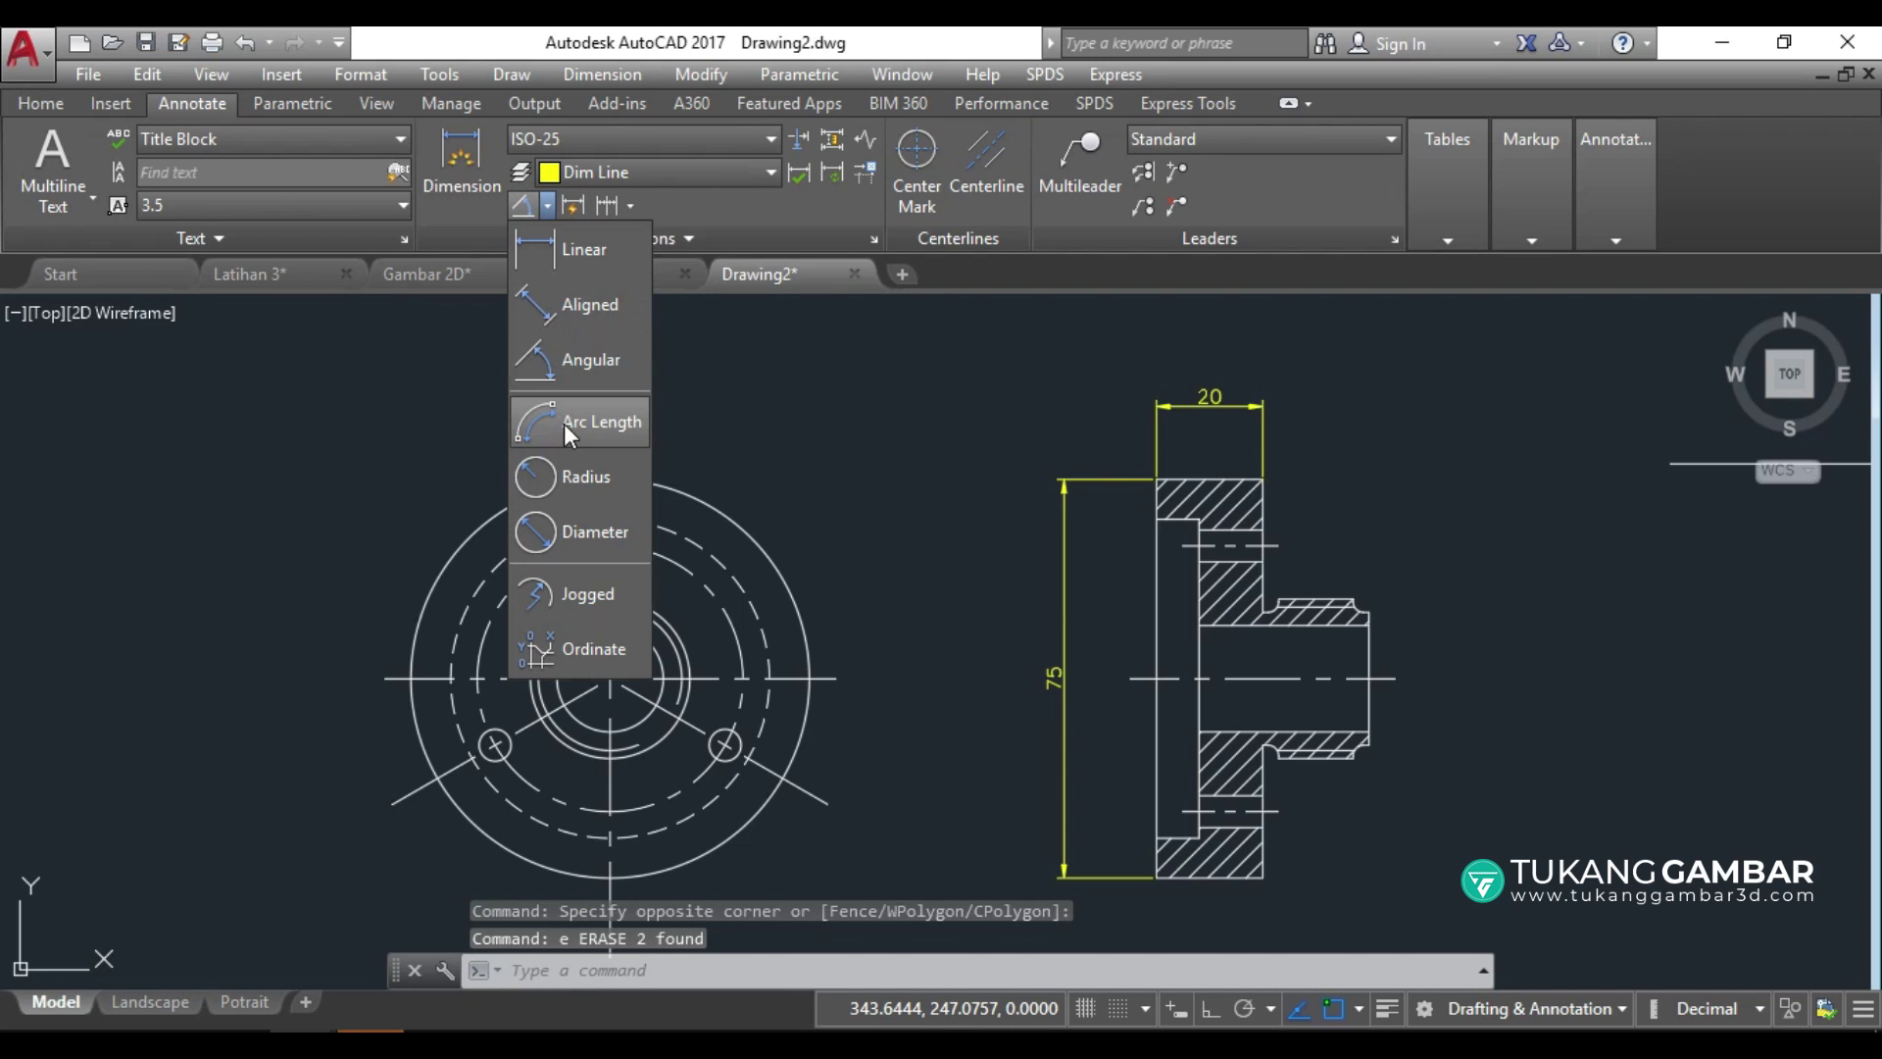
Draw an arc (start, end, direction) in the empty space right of the angled sketch.
left_click(383, 462)
scroll(703, 553, "down", 3)
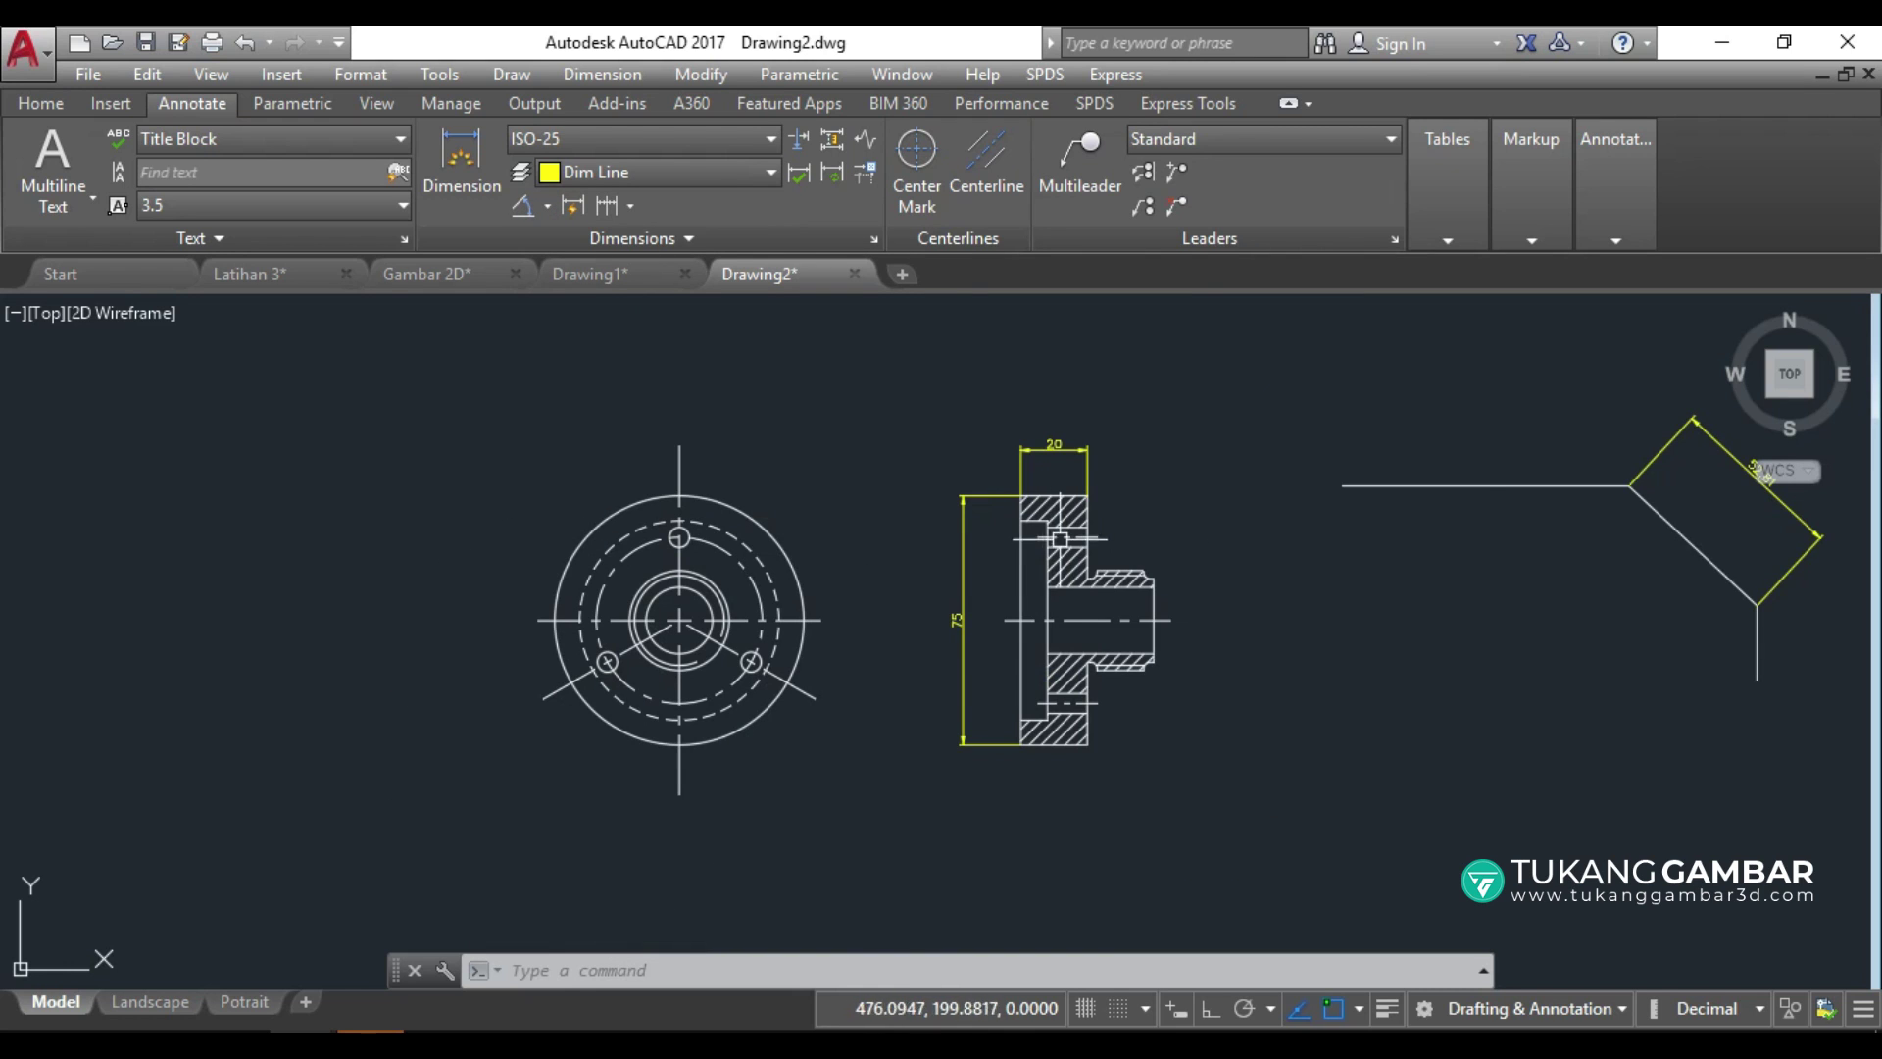
scroll(1197, 534, "down", 3)
mouse_move(1197, 534)
middle_mouse_down()
mouse_move(1176, 602)
mouse_move(449, 645)
middle_mouse_up()
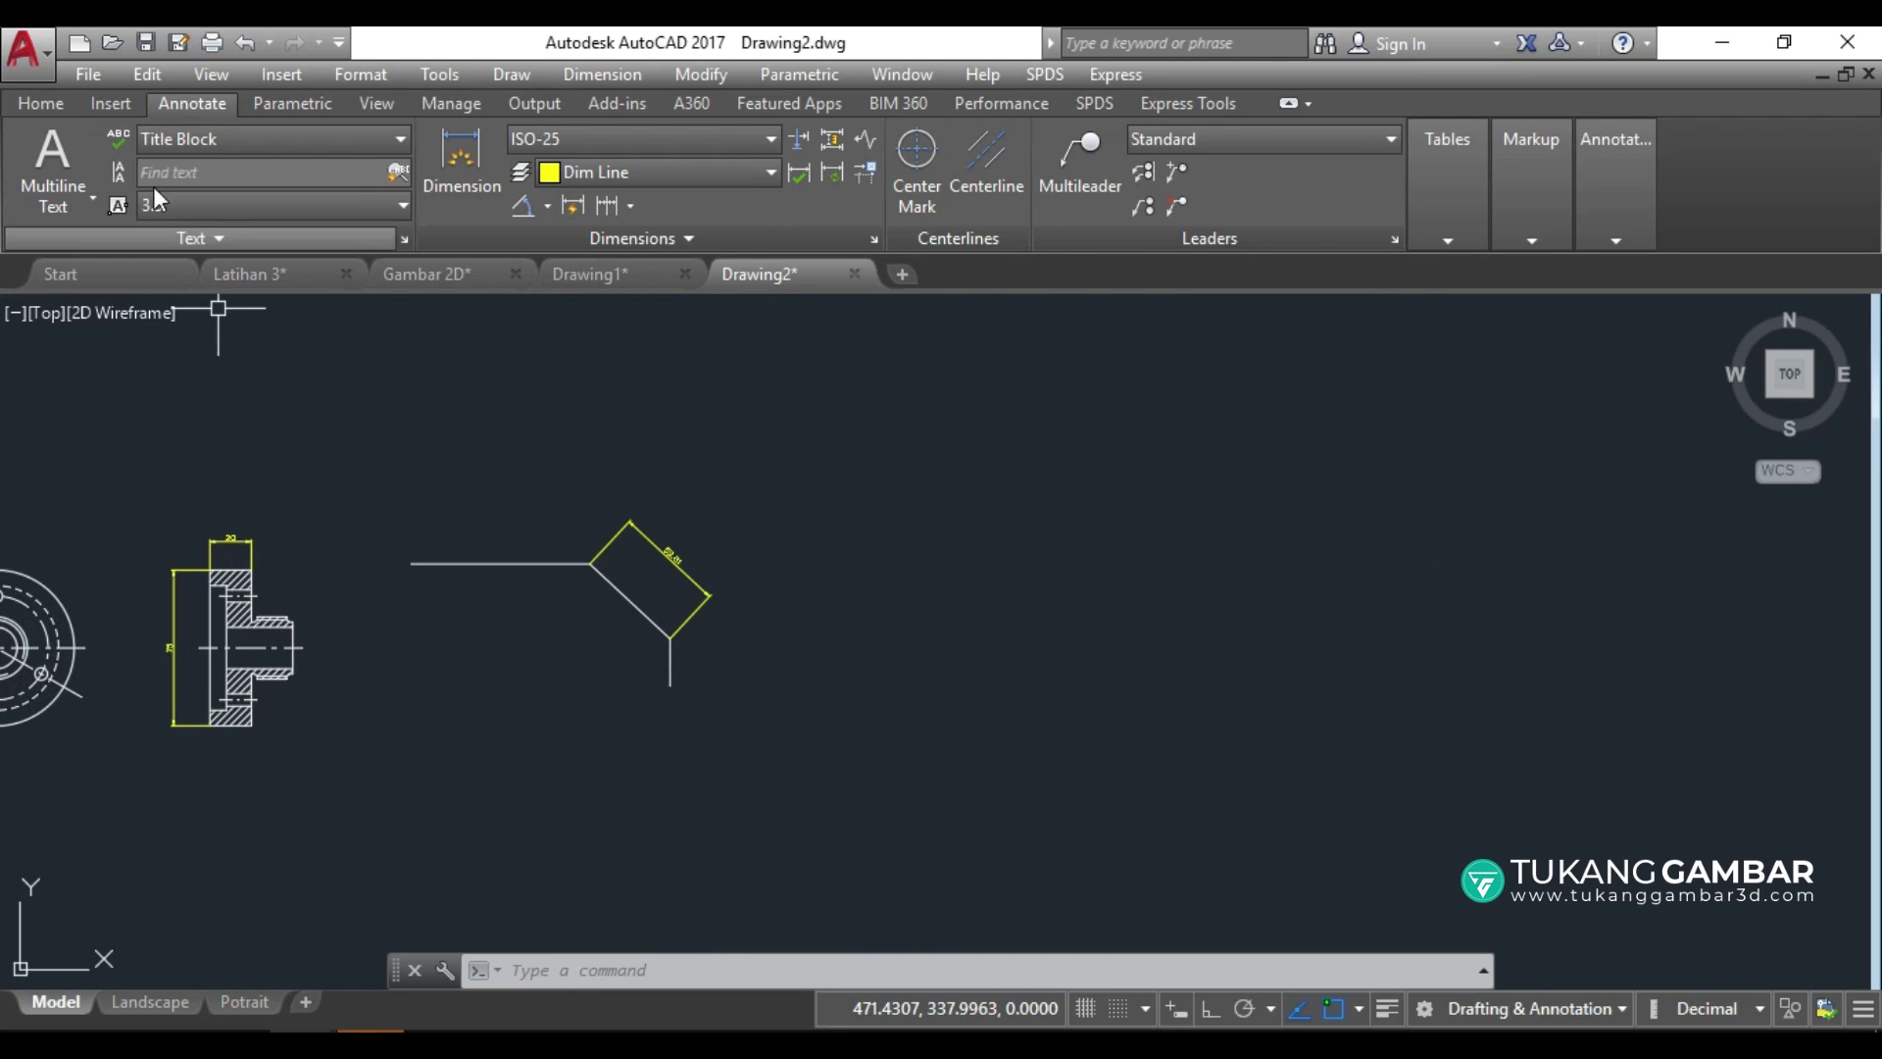
left_click(60, 103)
left_click(239, 150)
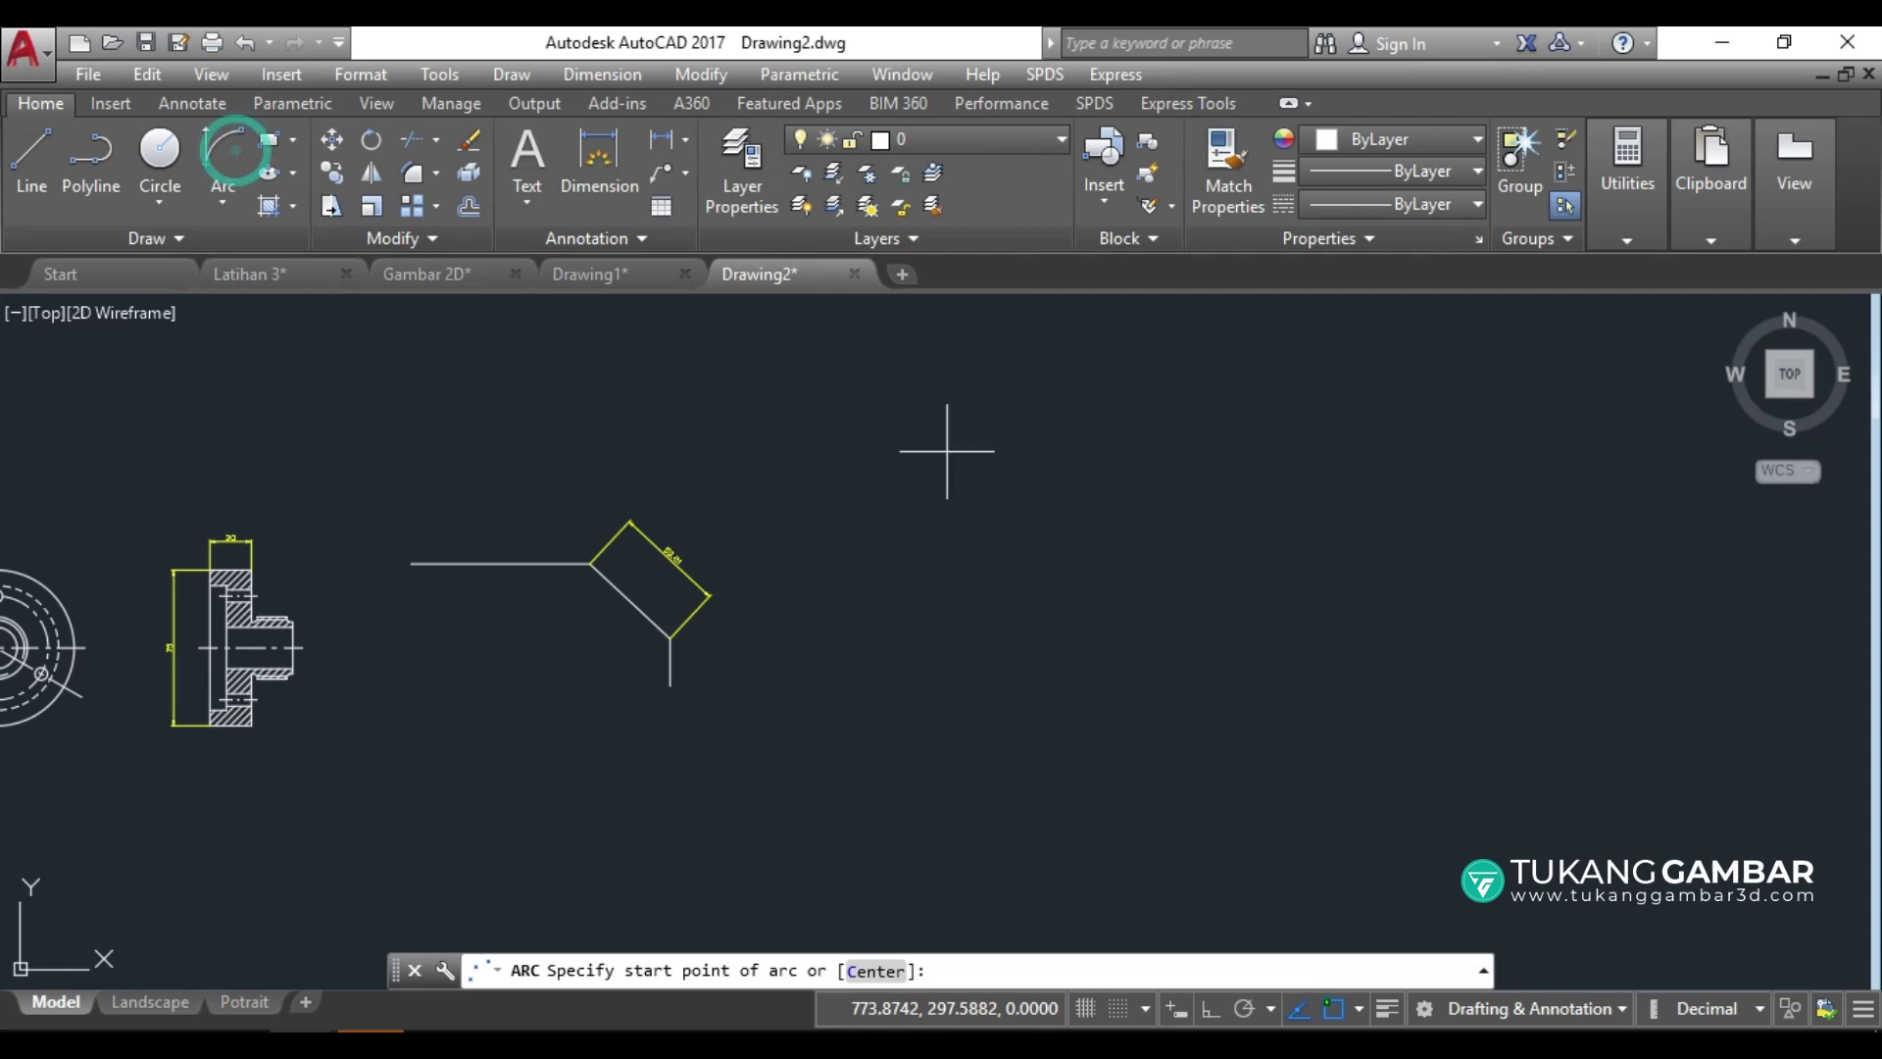
left_click(924, 561)
left_click(1469, 571)
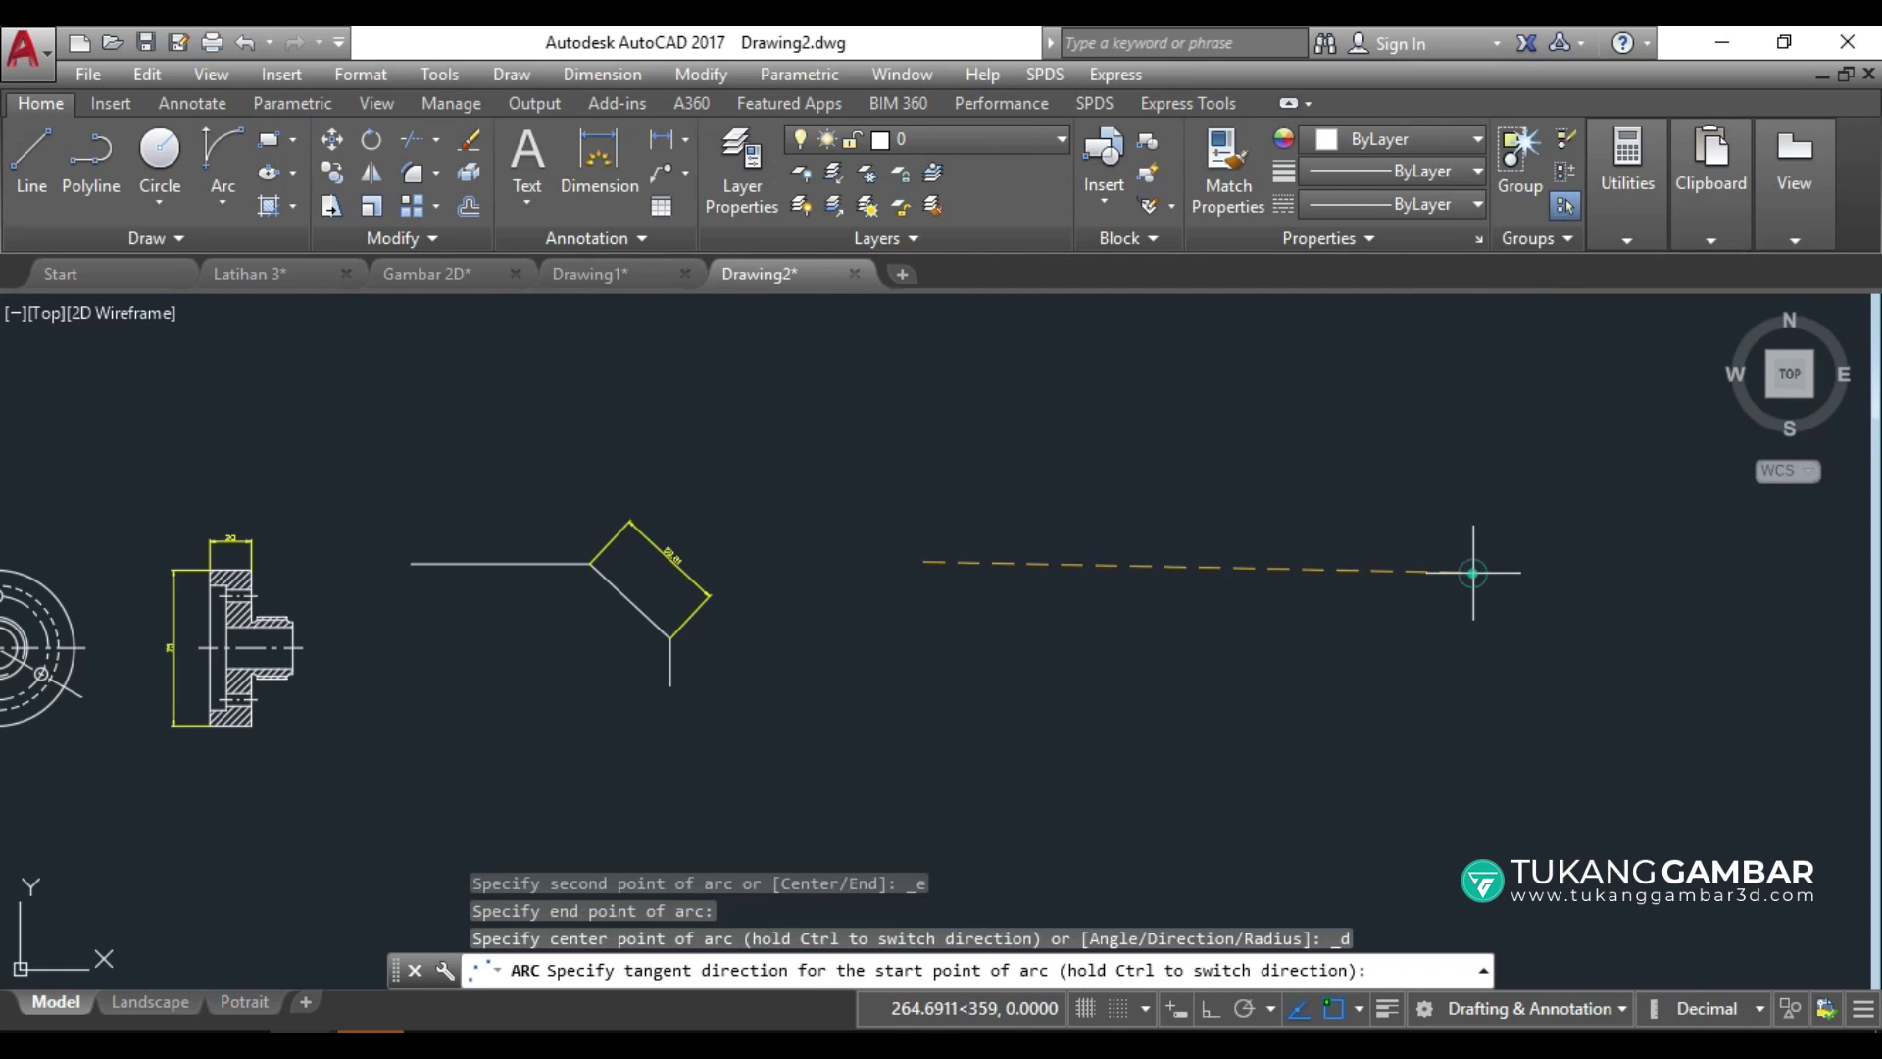
left_click(1314, 378)
Give the new arc a 274.28 arc-length dimension placed above it.
scroll(1216, 485, "up", 2)
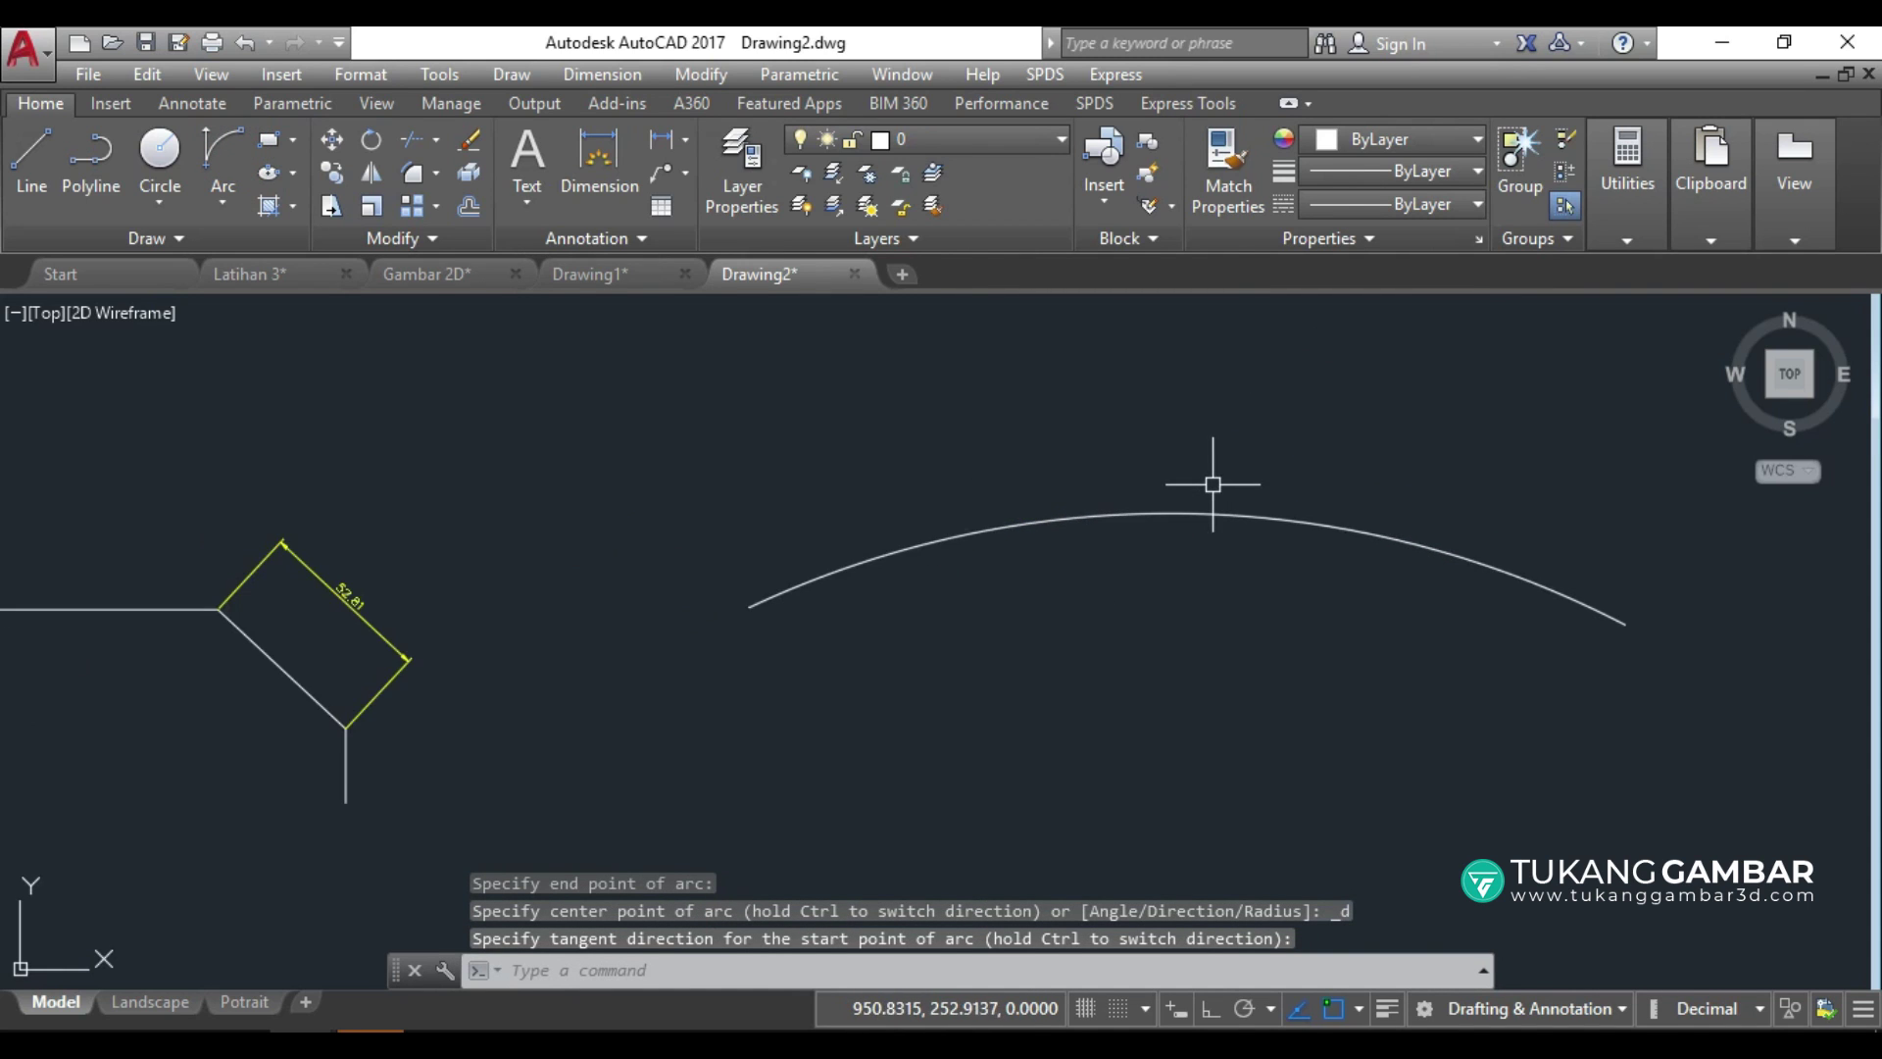
left_click(168, 102)
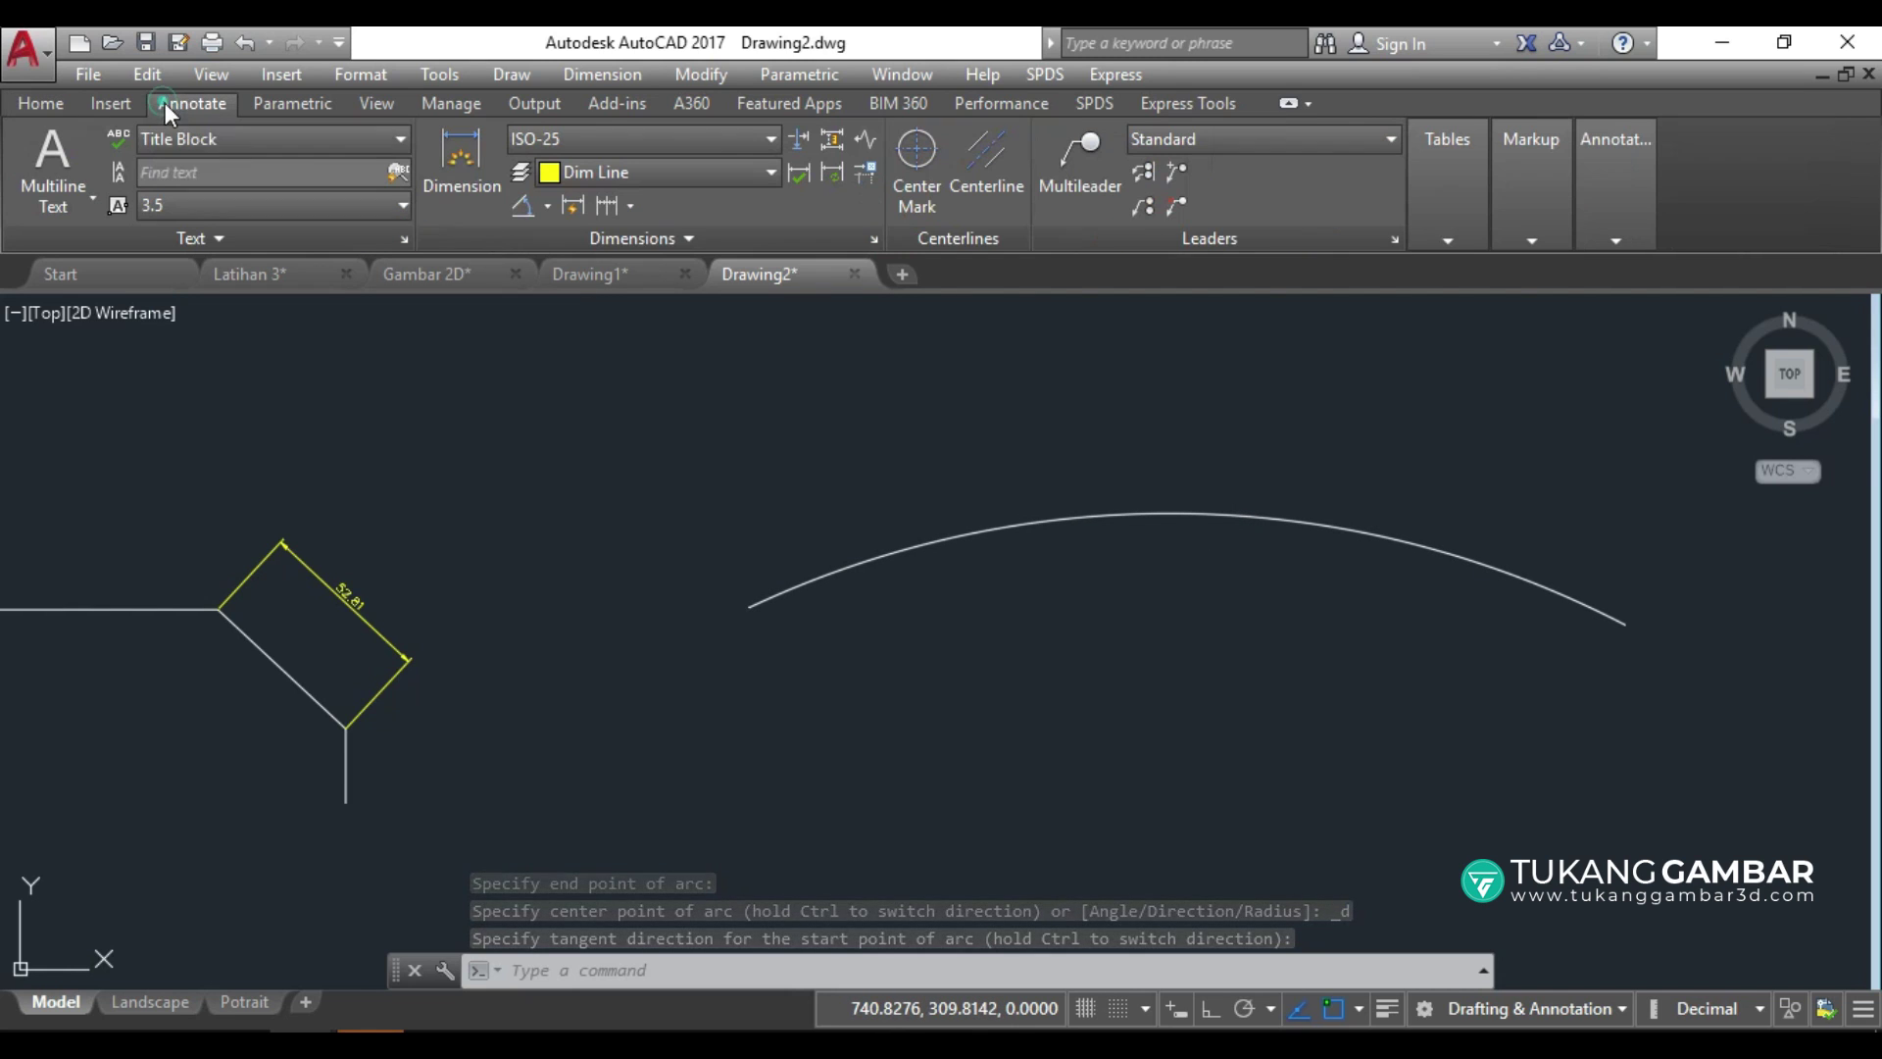
left_click(546, 207)
left_click(606, 420)
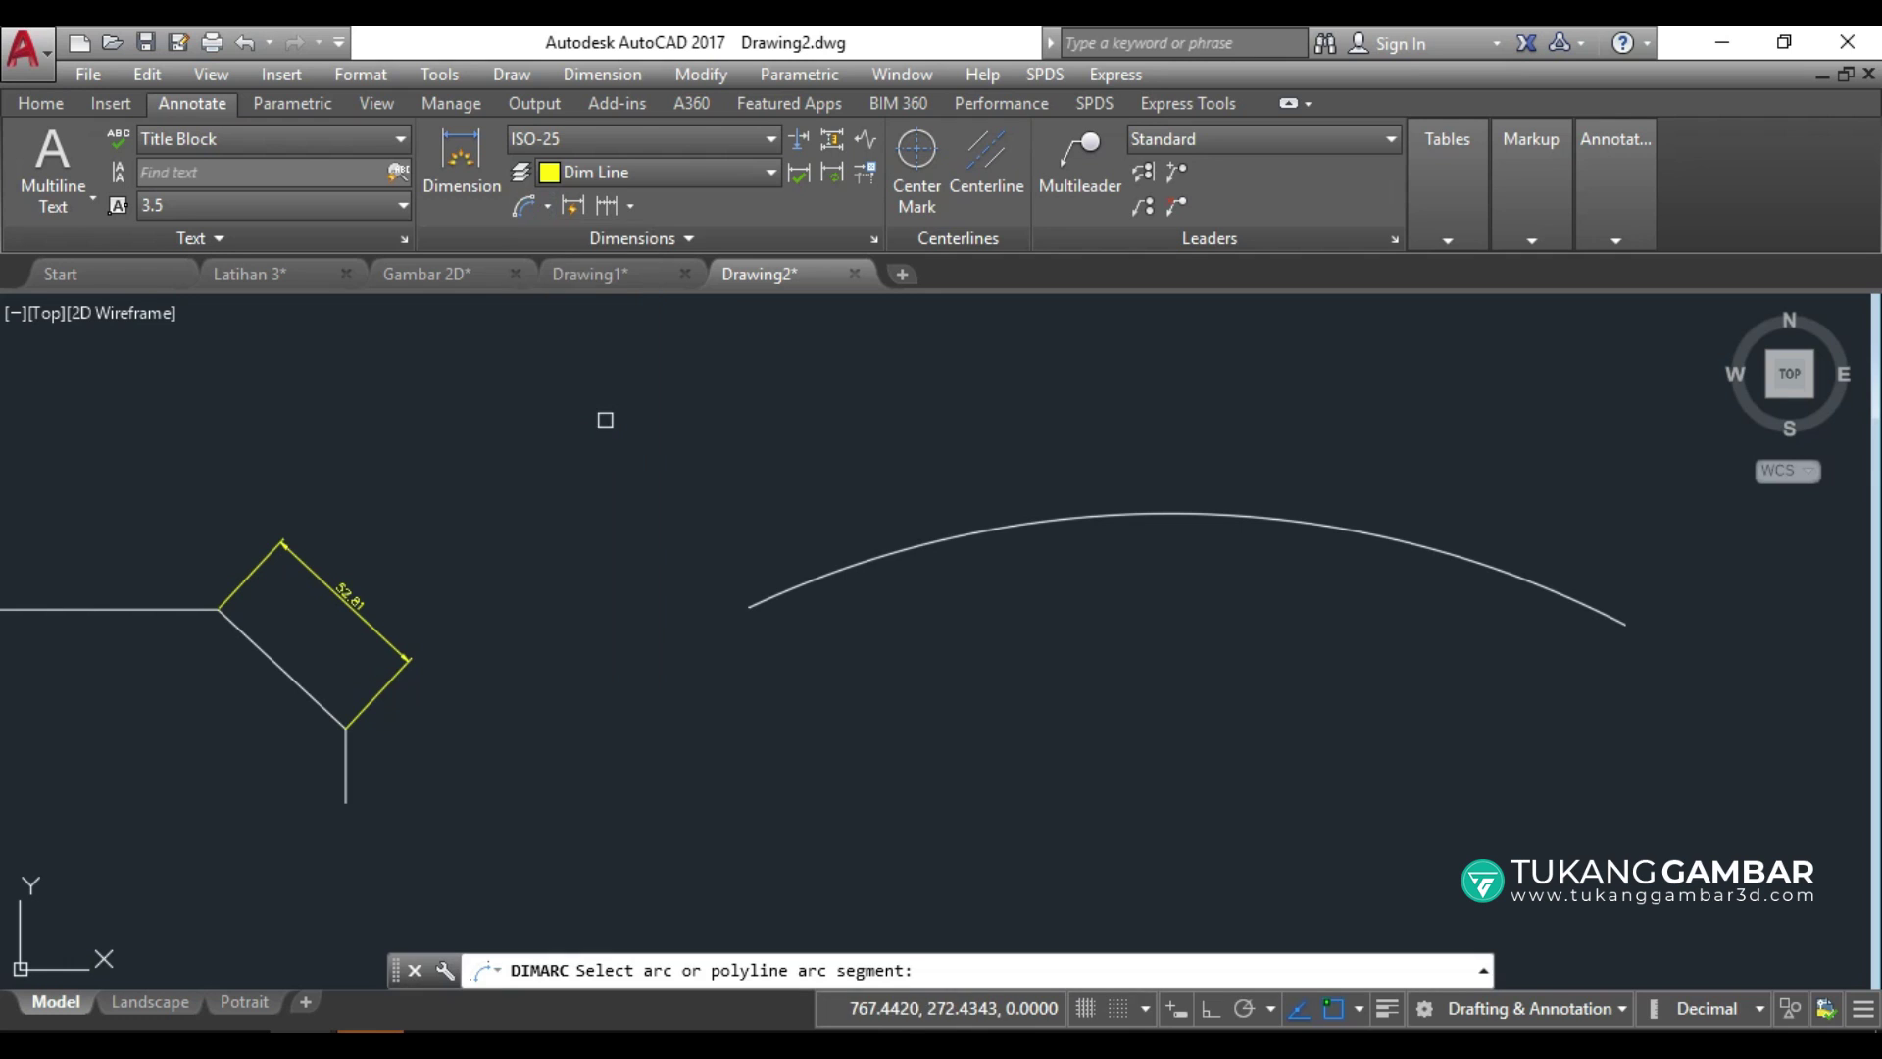
left_click(1137, 516)
left_click(1076, 451)
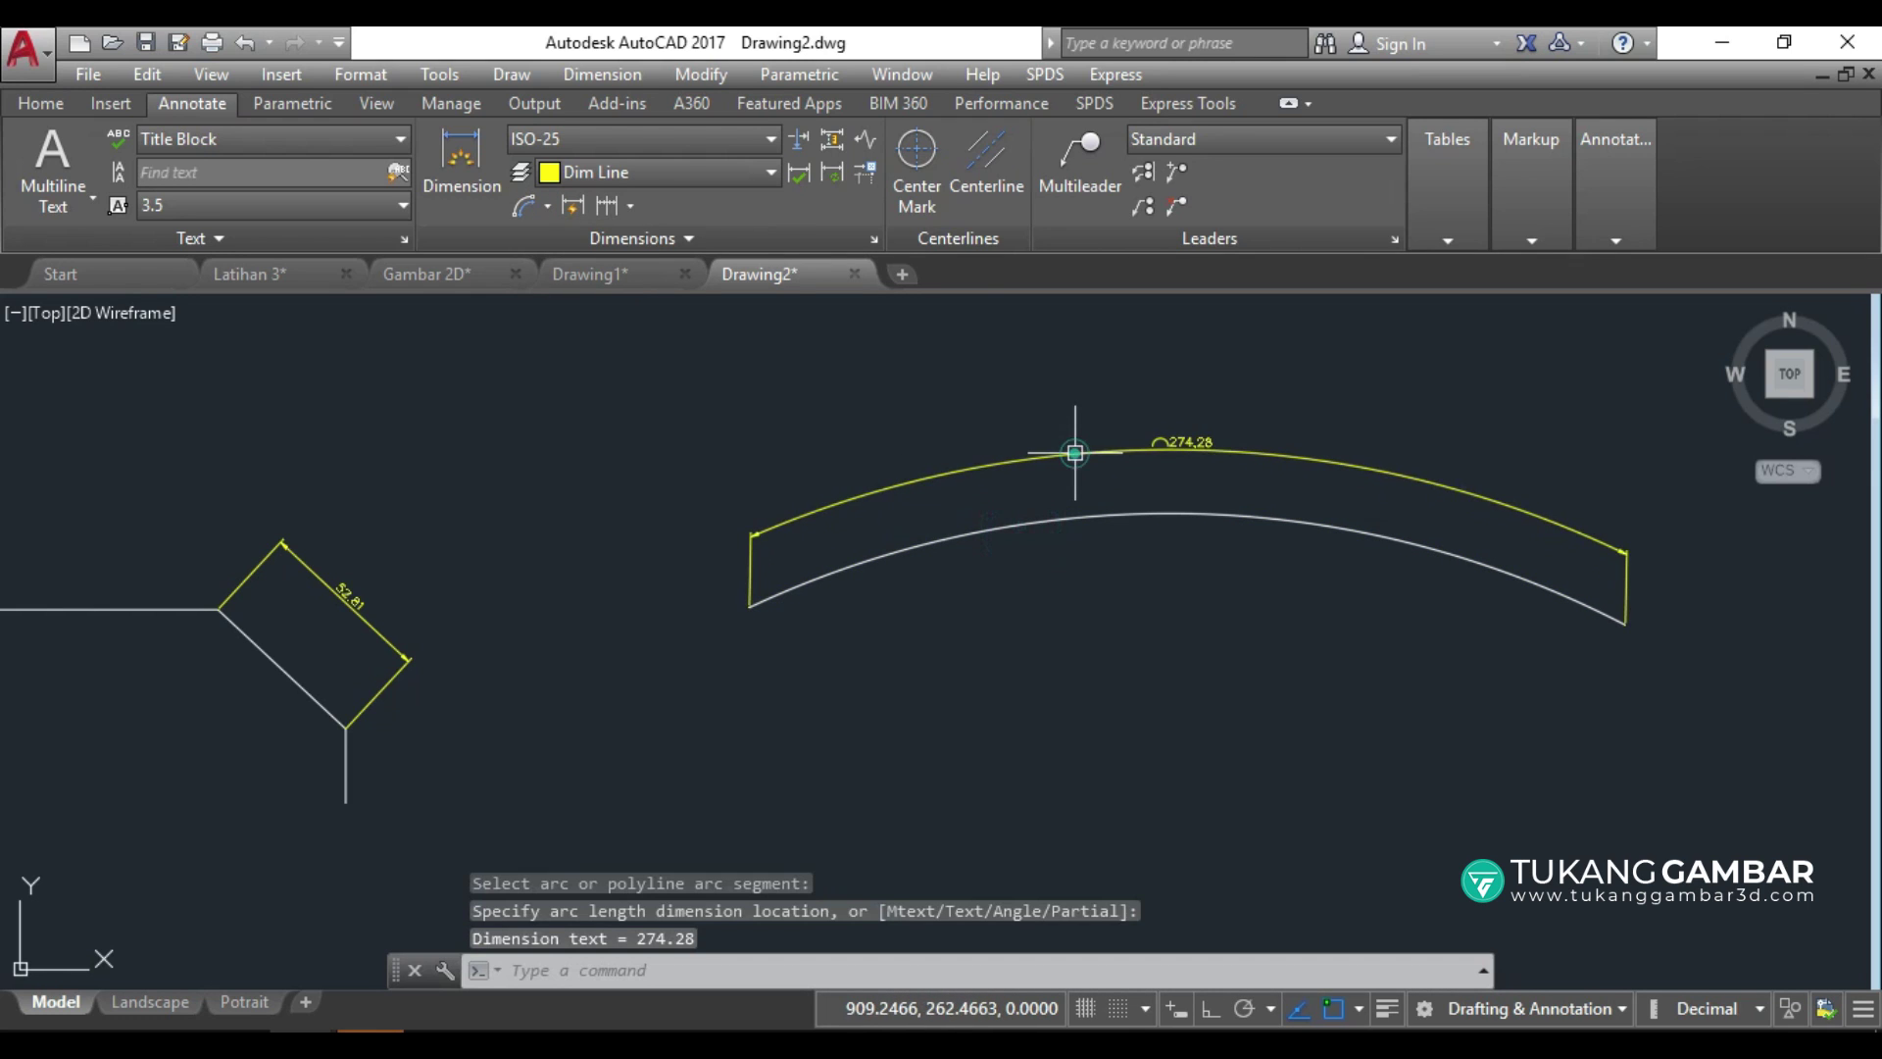
Zoom and pan back to centre the flange views.
scroll(1216, 442, "up", 2)
scroll(1219, 433, "up", 2)
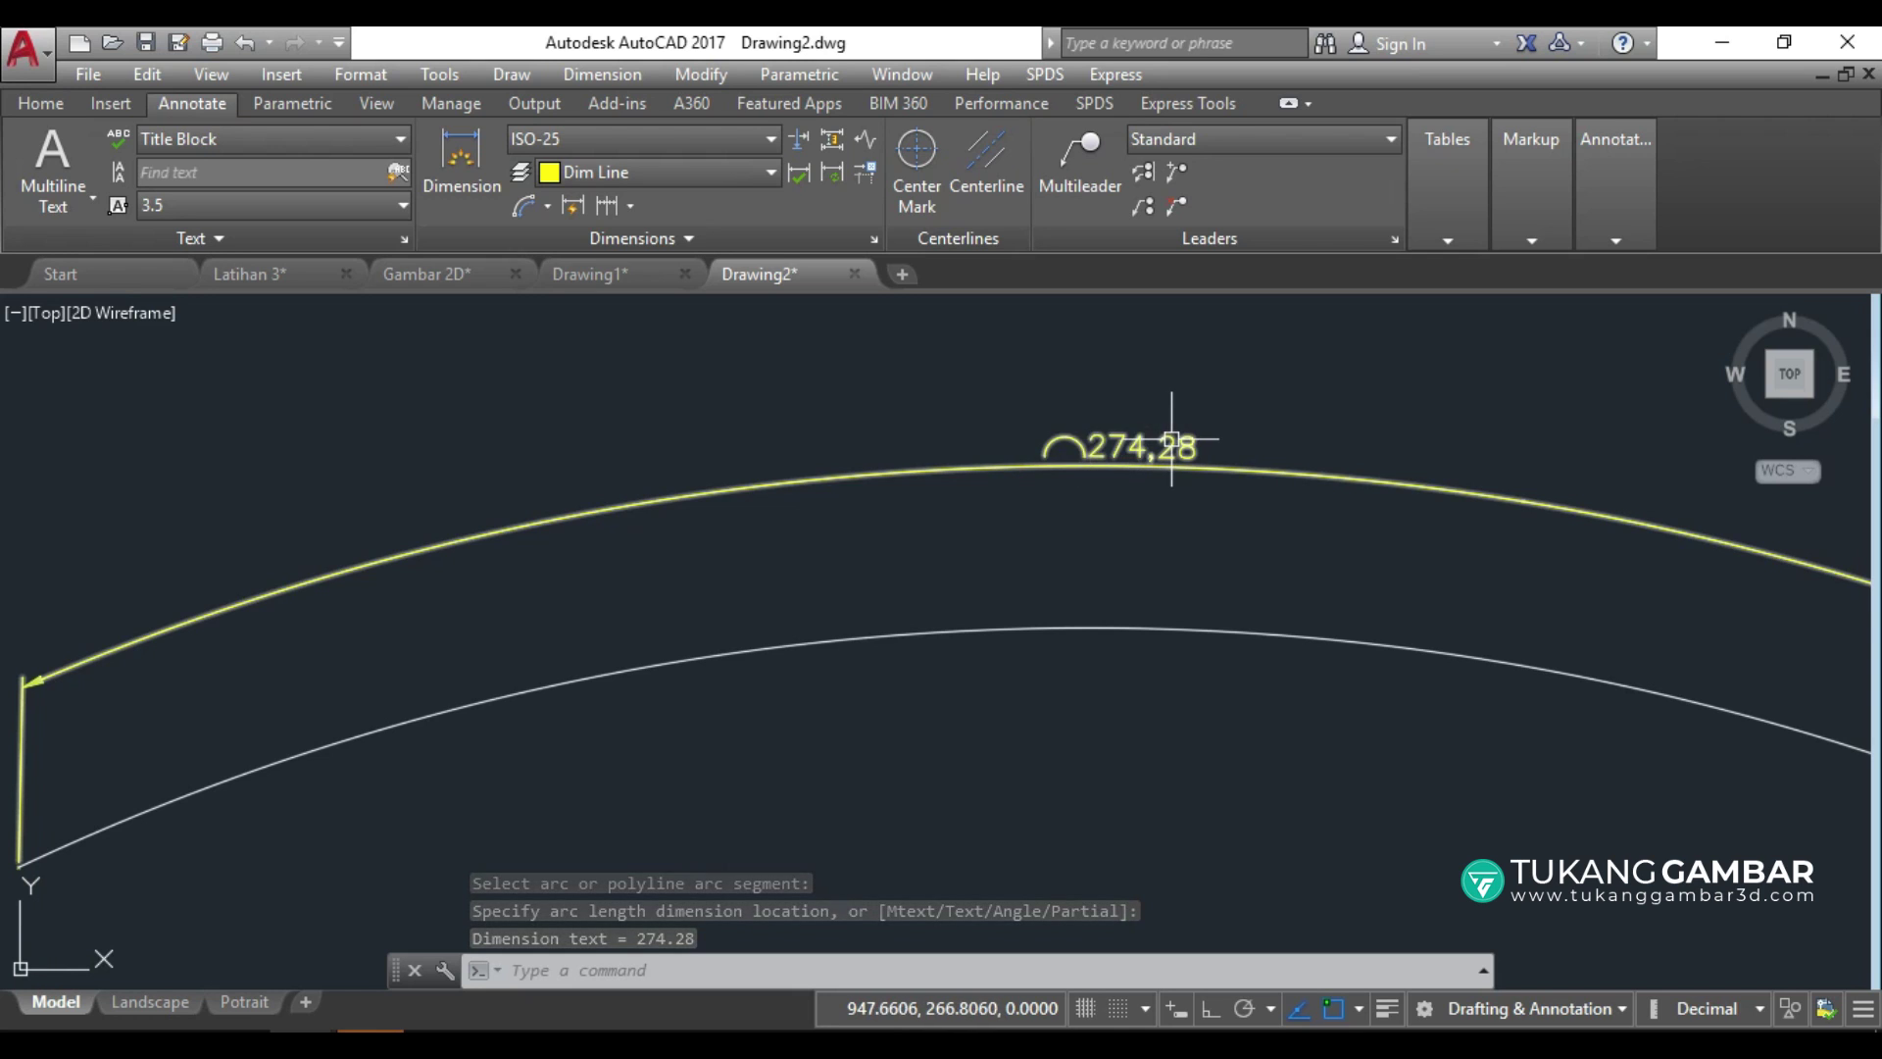
scroll(1161, 431, "down", 2)
scroll(1165, 428, "down", 3)
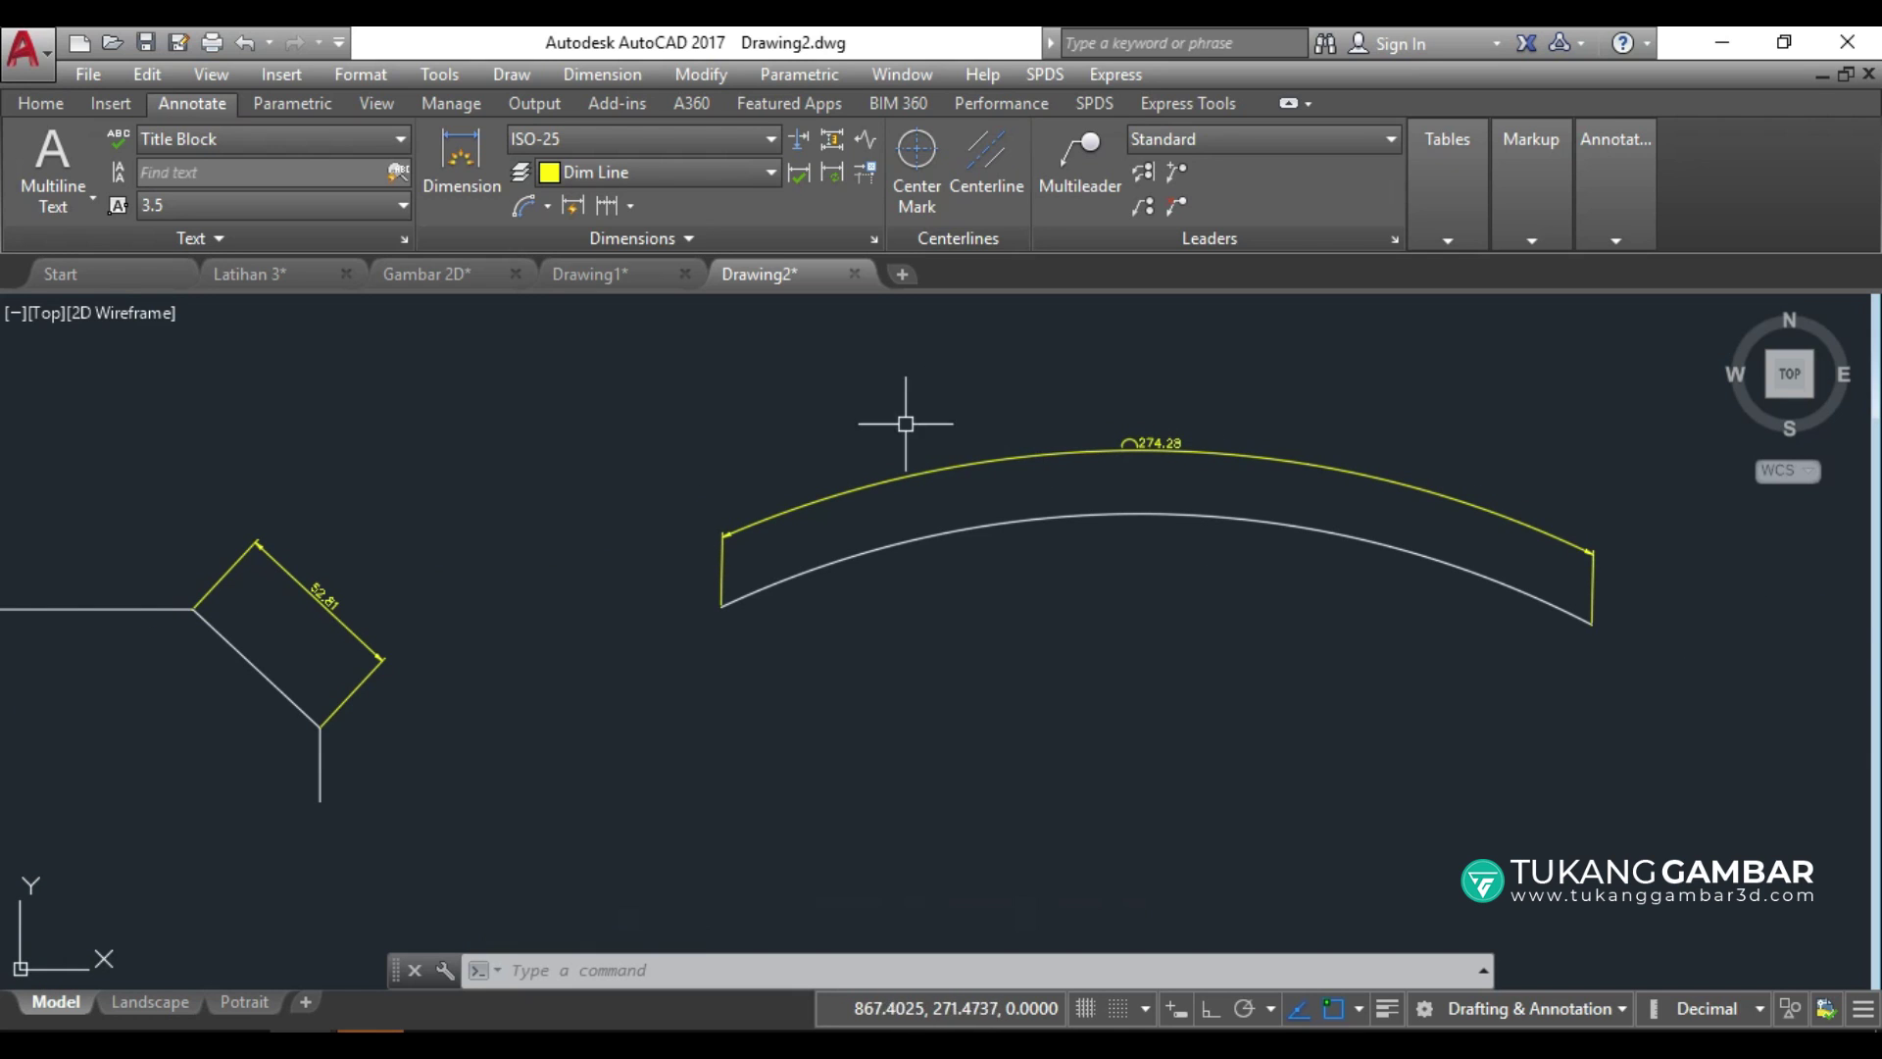
scroll(903, 420, "down", 2)
middle_click_drag(546, 538, 1228, 487)
scroll(1103, 496, "up", 2)
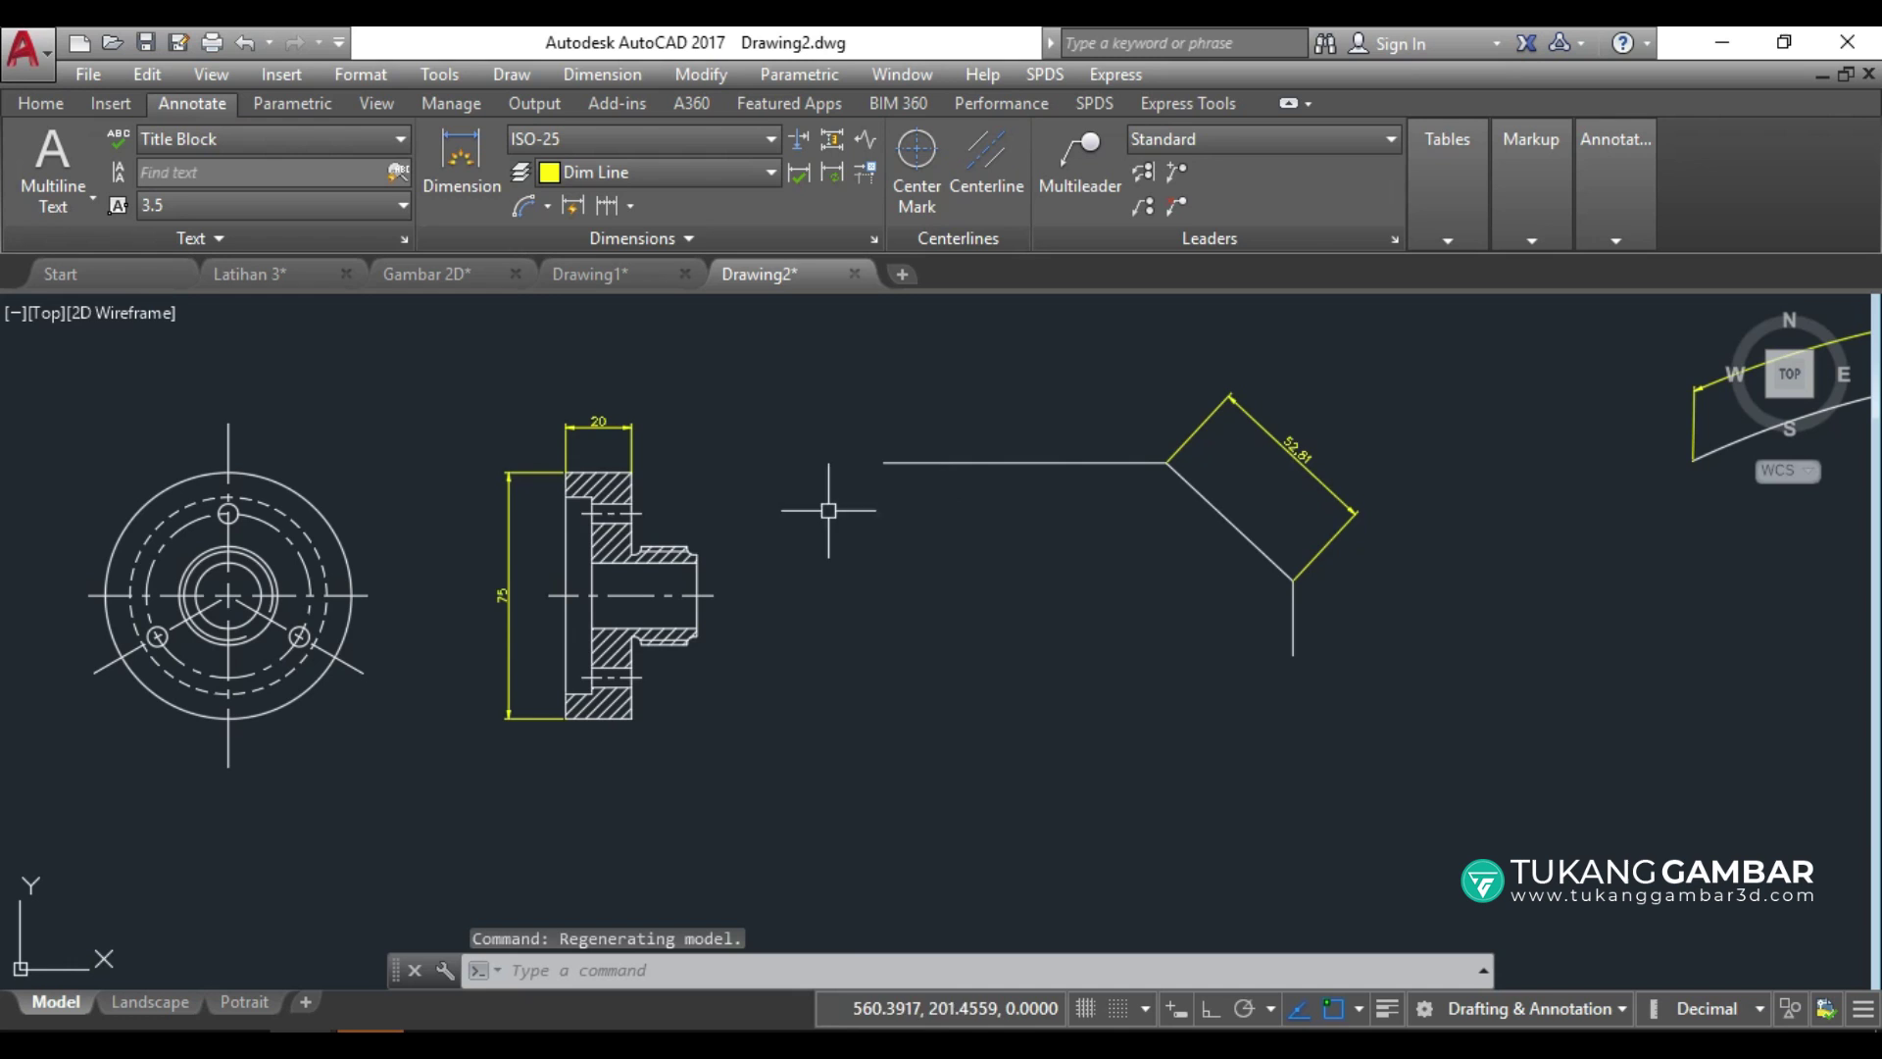
middle_click_drag(434, 539, 913, 536)
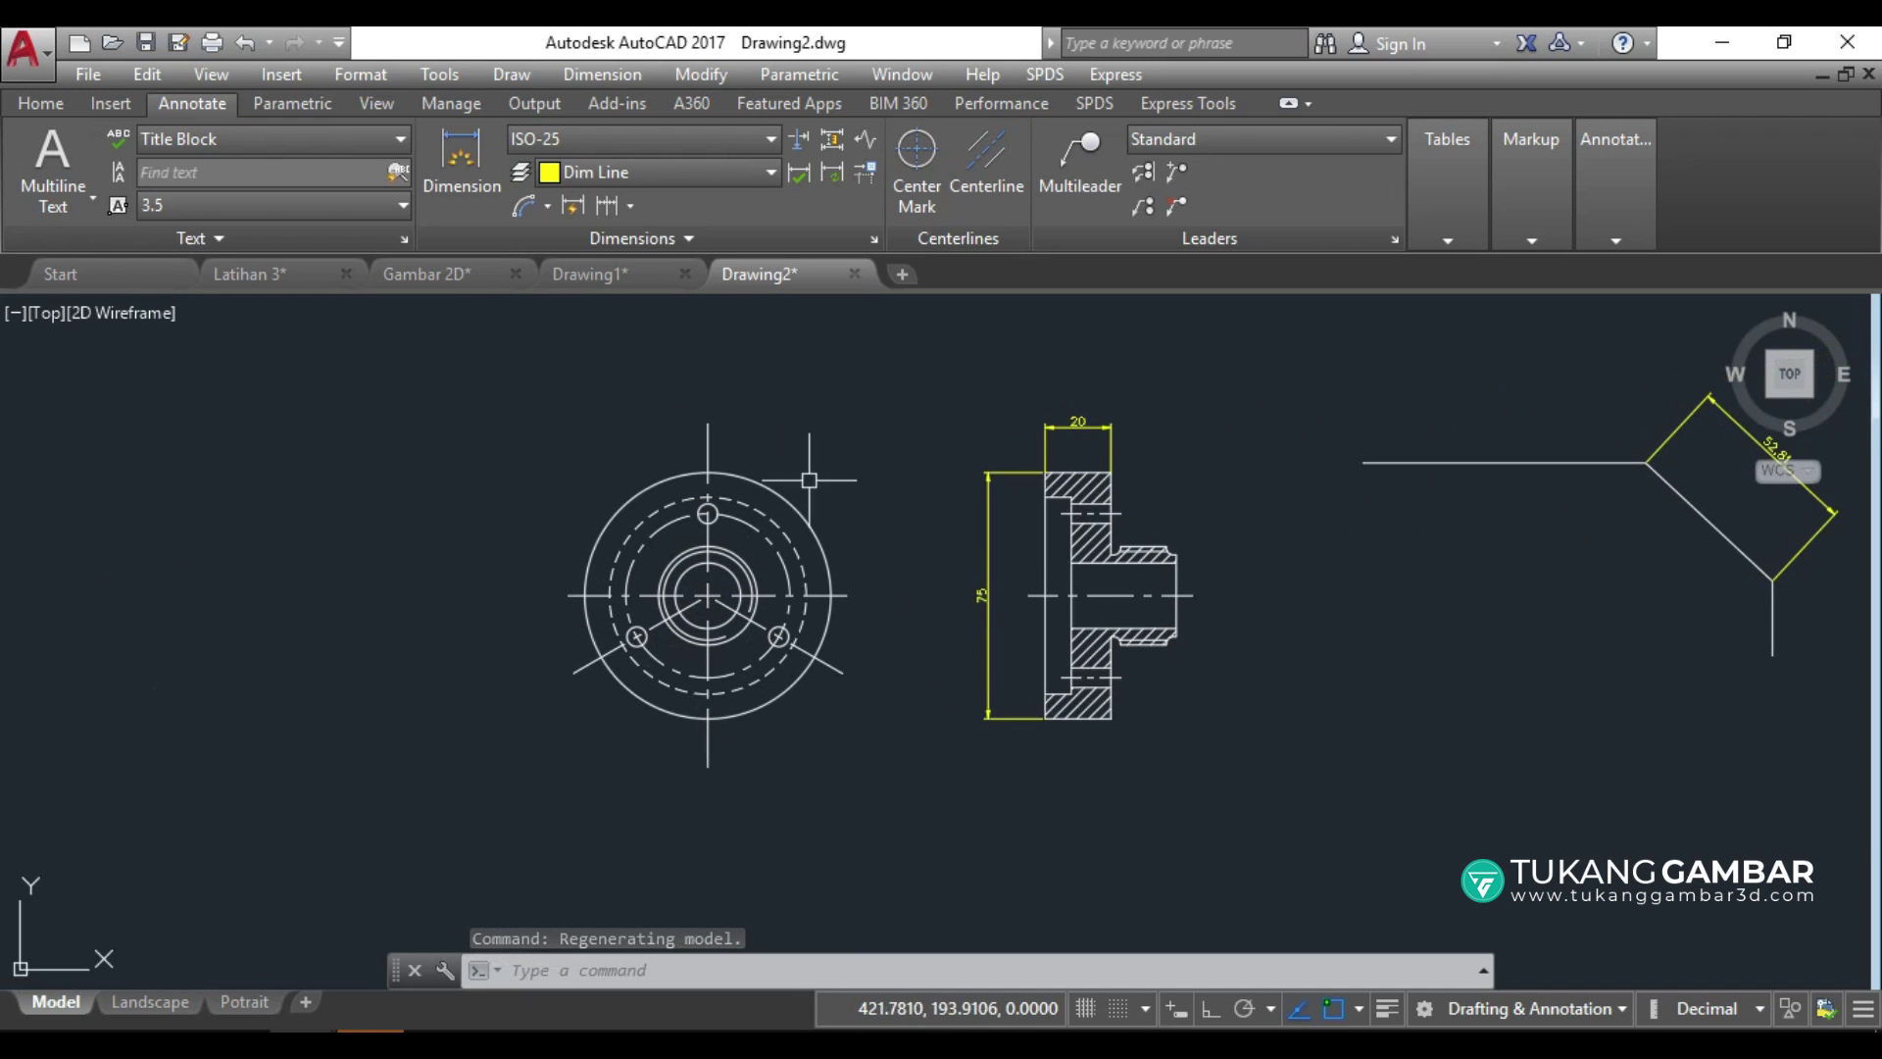
left_click(551, 204)
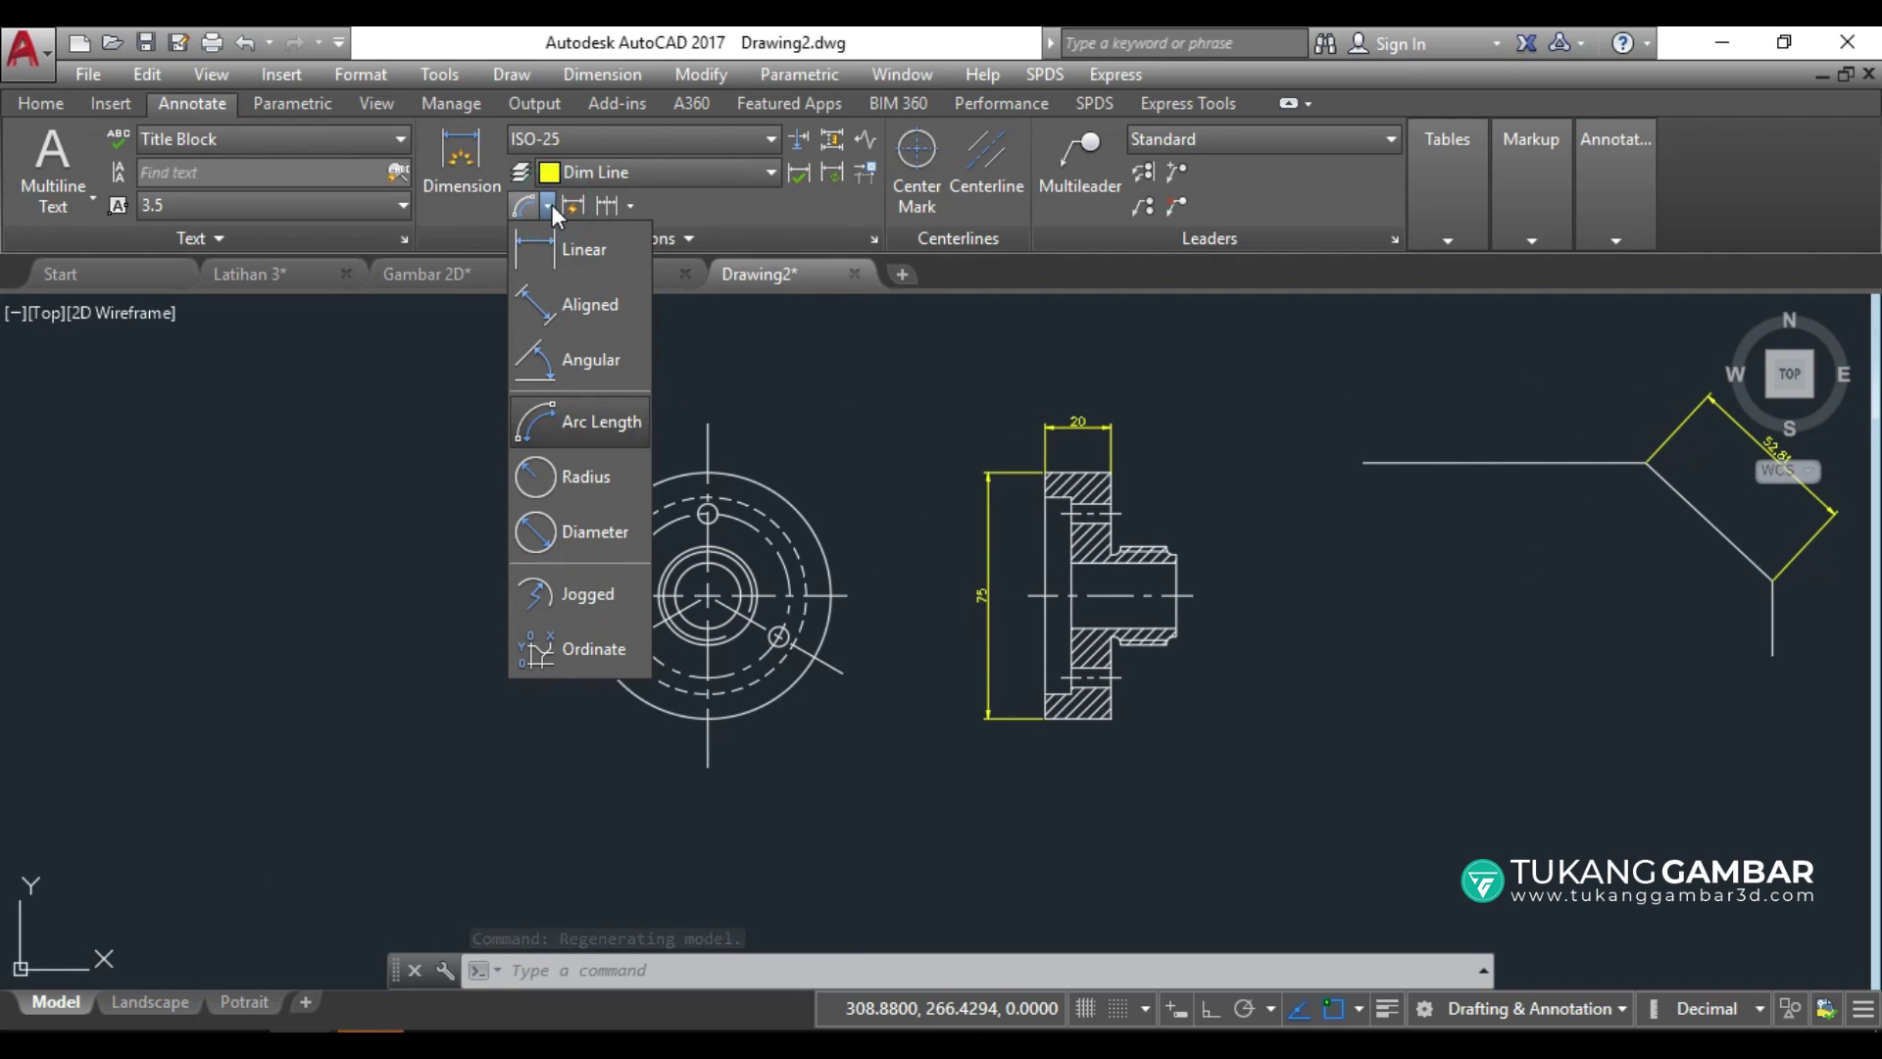
Put an R37.5 radius dimension on the flange's outer circle, leading to the upper left.
left_click(584, 482)
scroll(644, 533, "up", 2)
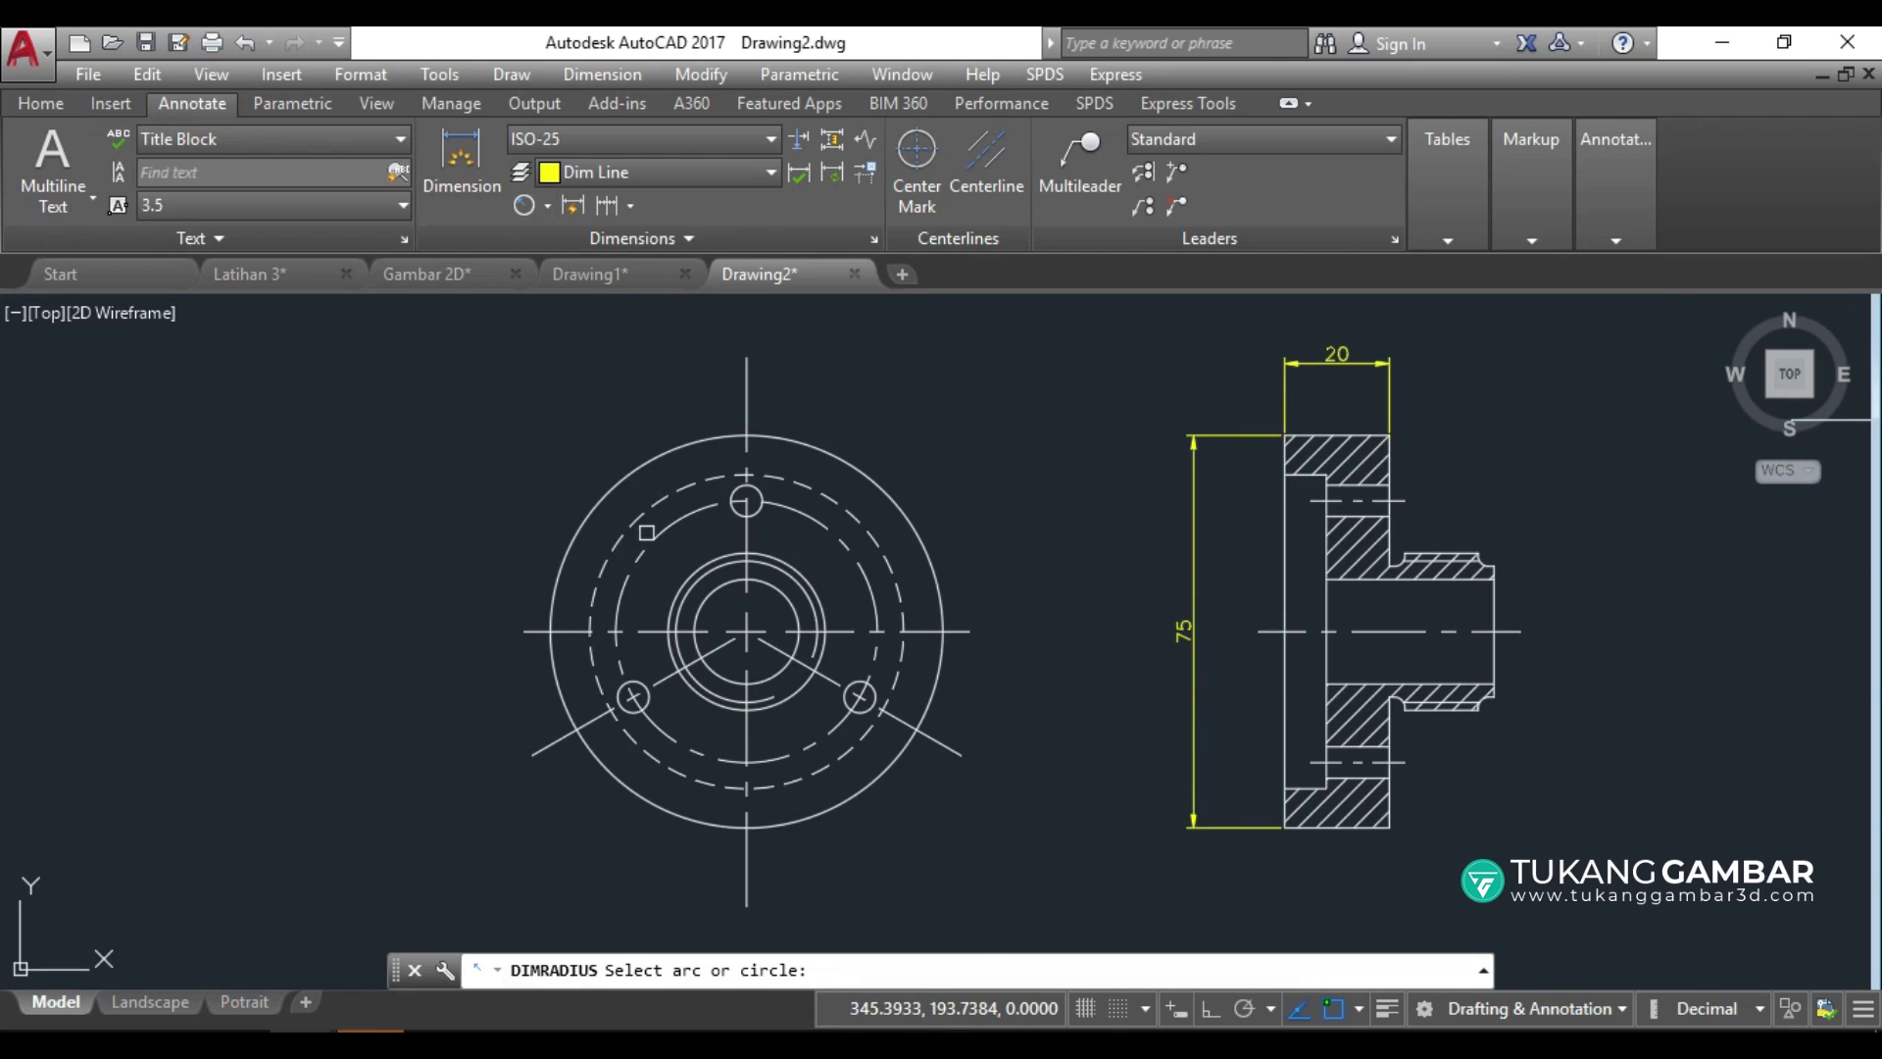
scroll(646, 531, "up", 2)
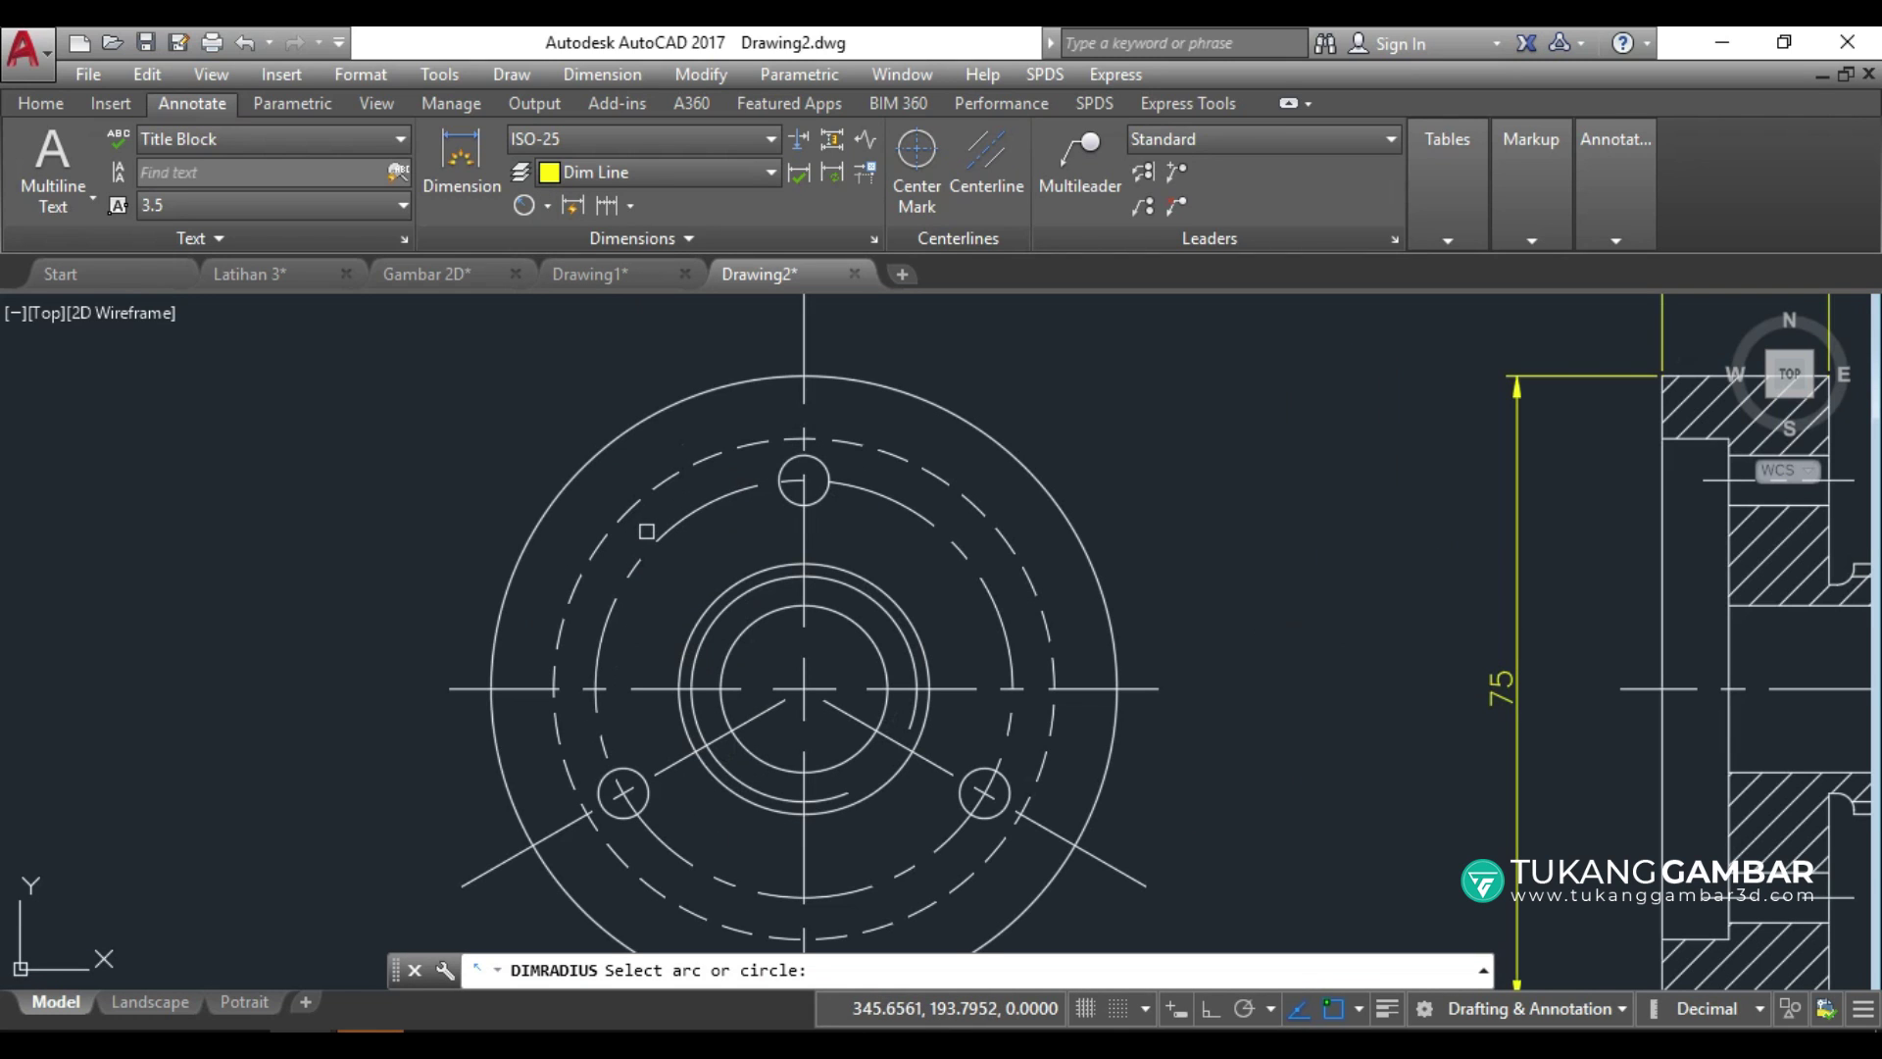
left_click(535, 525)
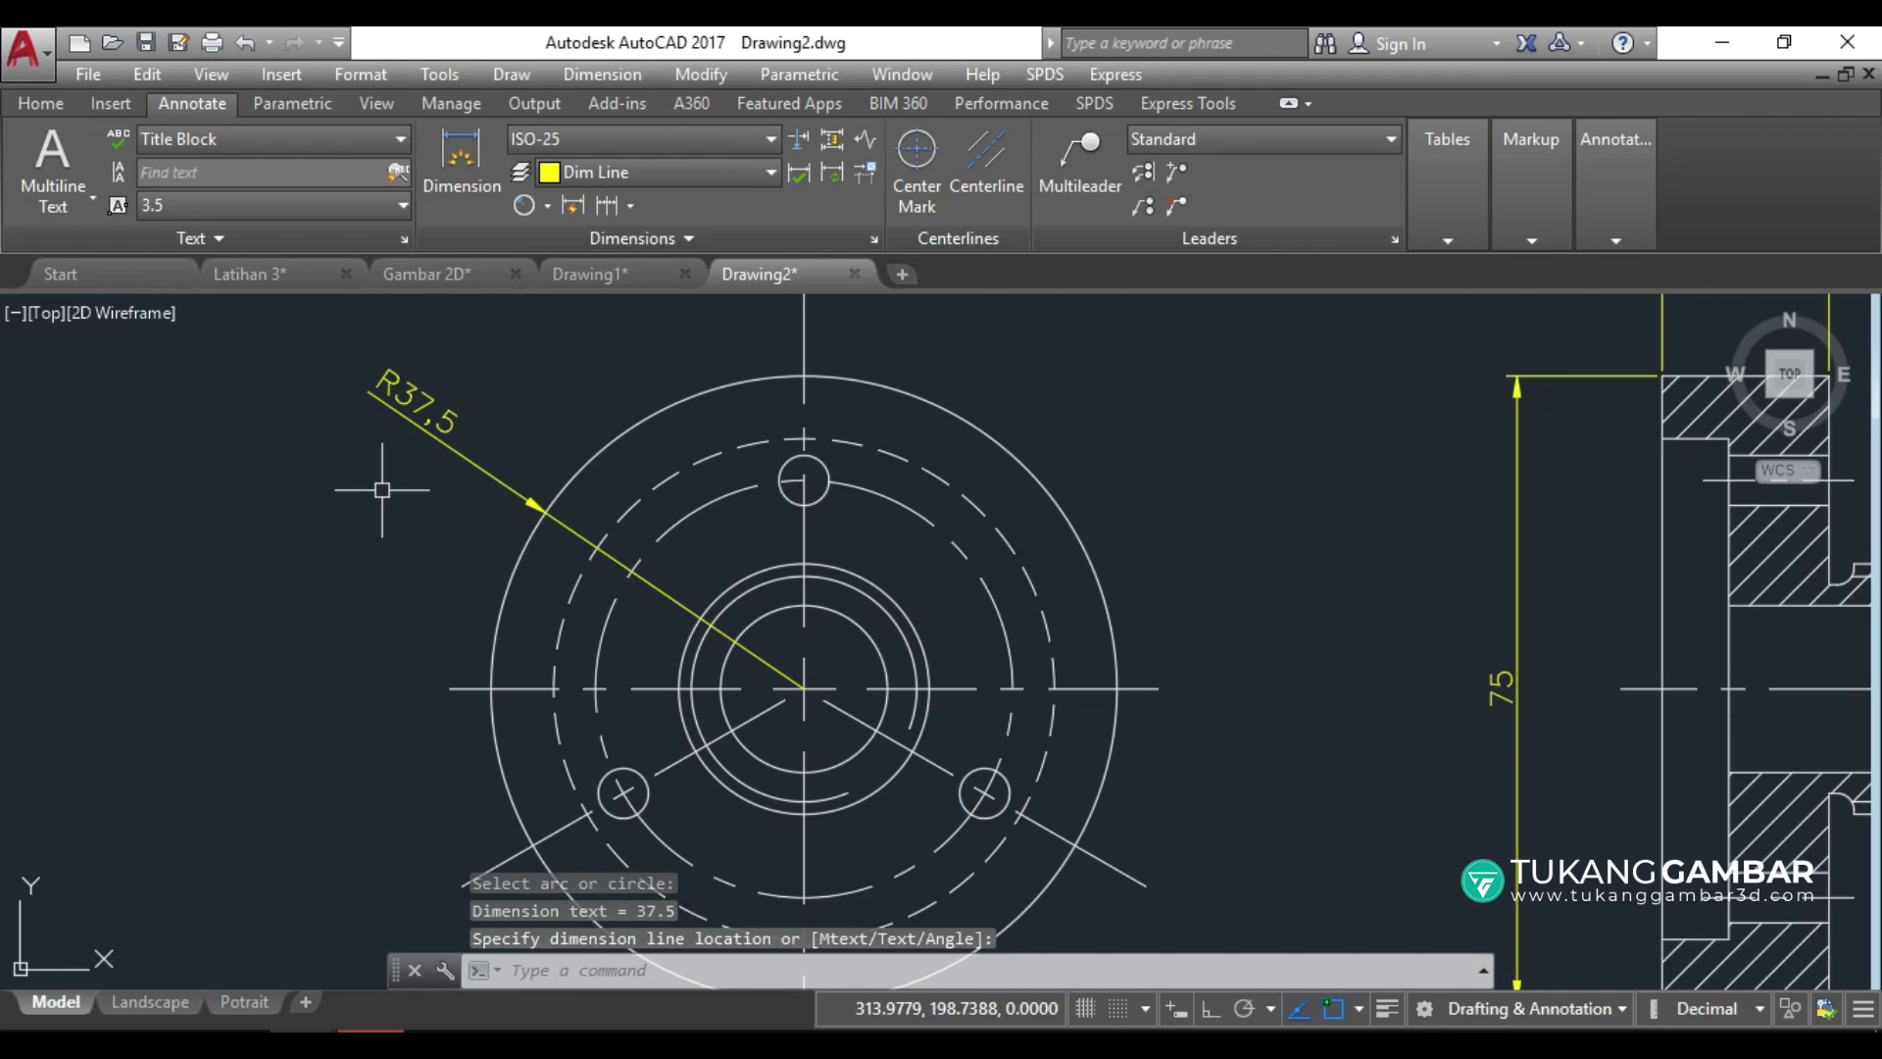
Add a Ø75 diameter dimension to the flange's outer circle, placed at its upper left.
left_click(546, 206)
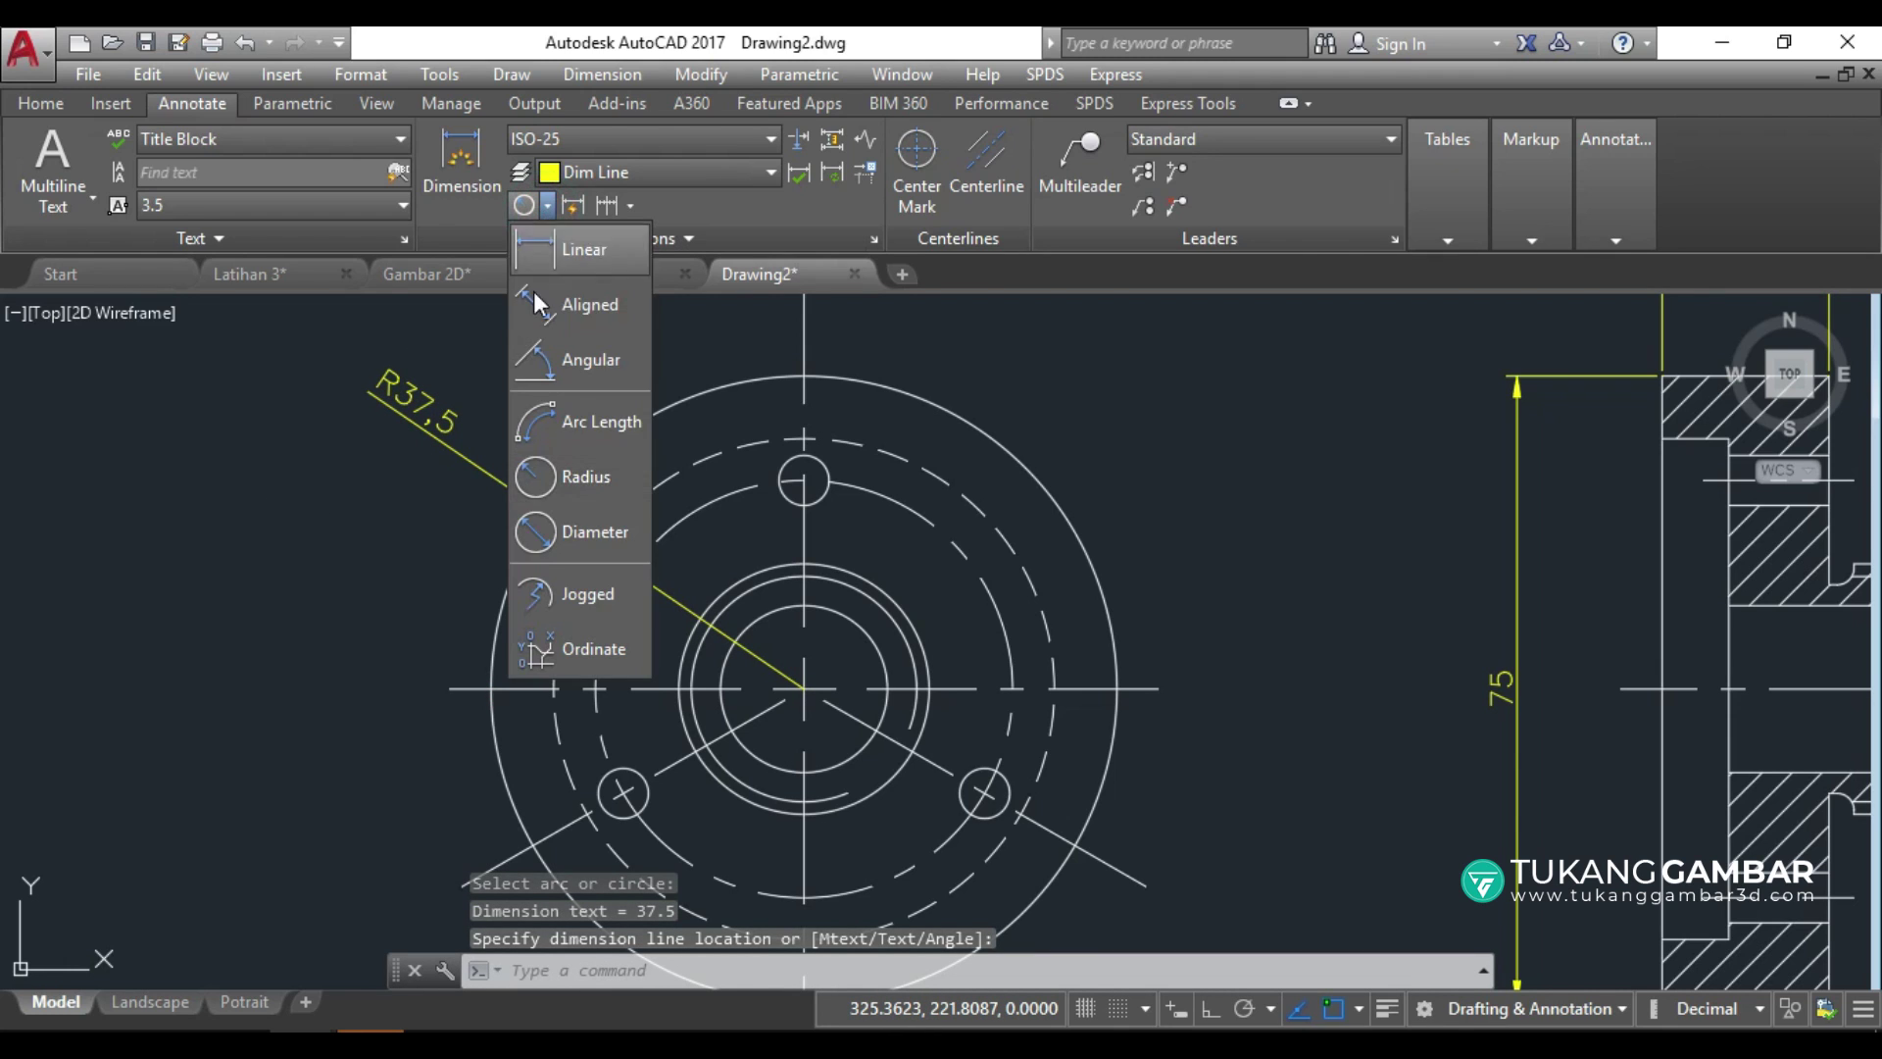
left_click(550, 532)
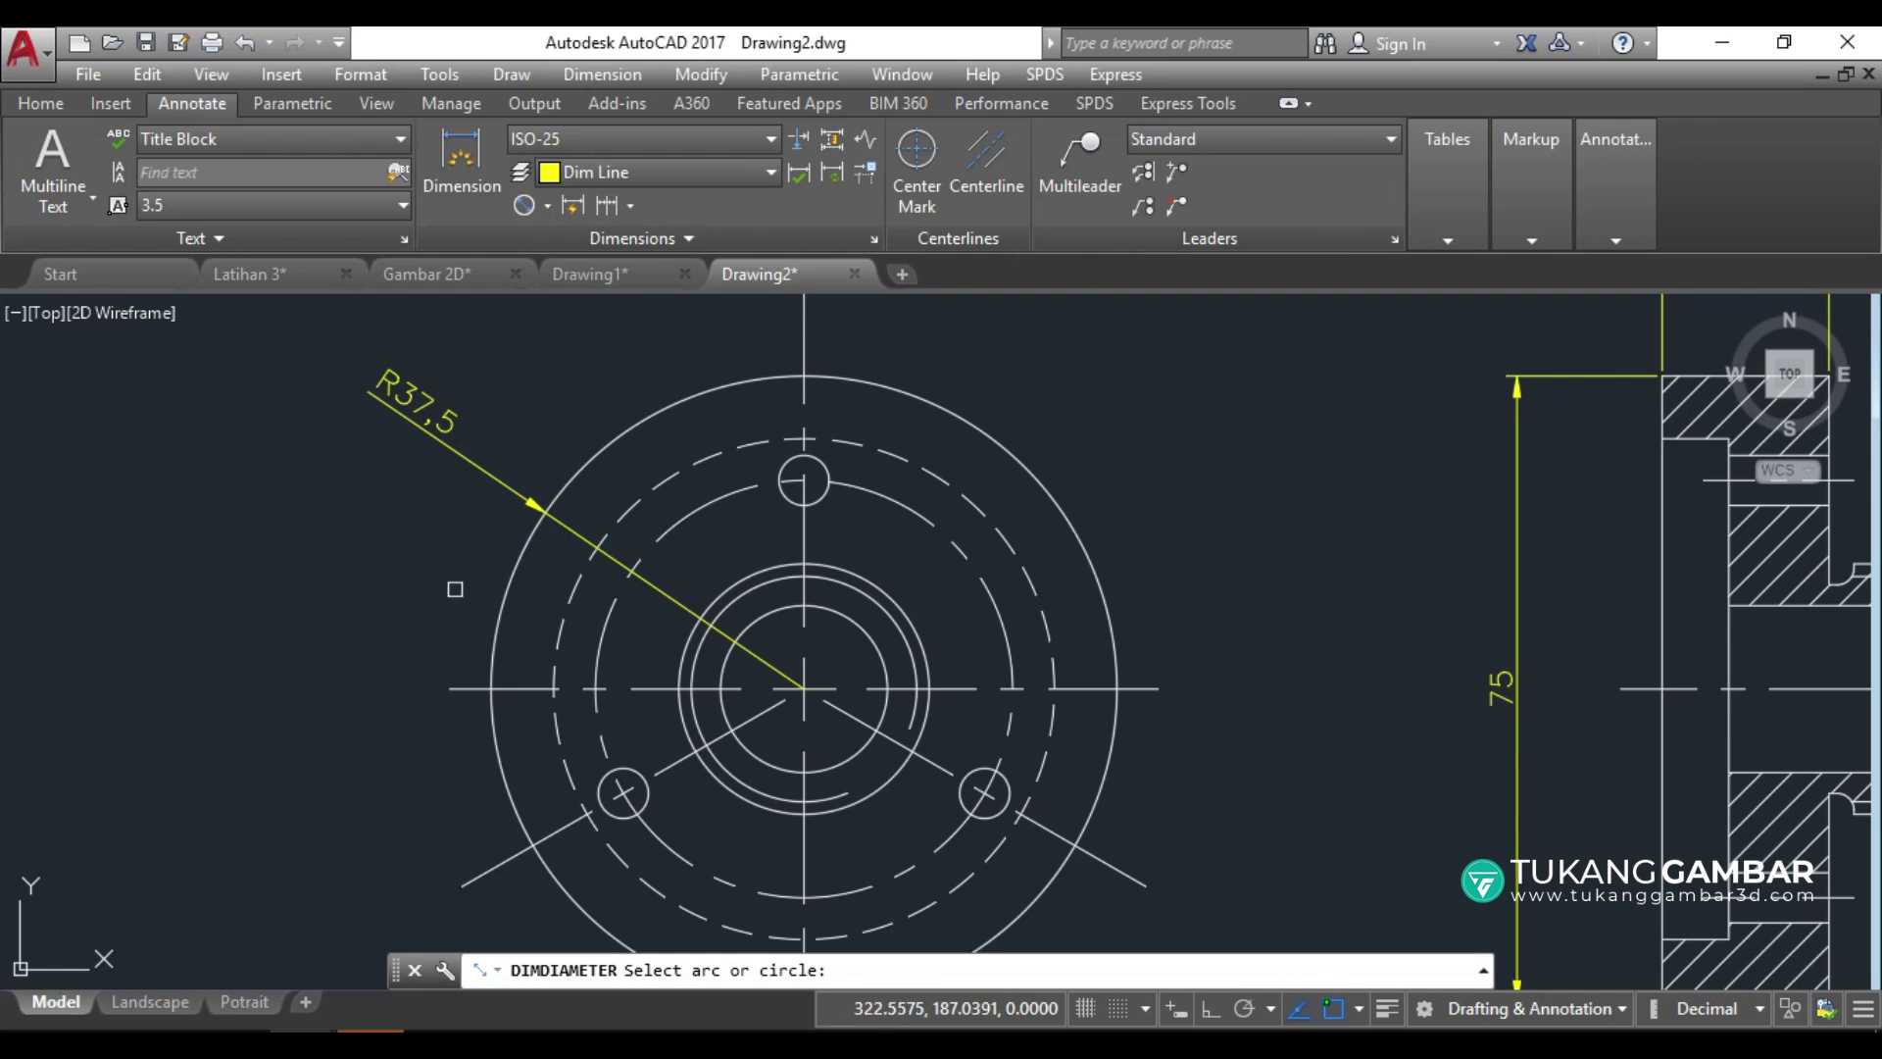
left_click(502, 594)
left_click(359, 493)
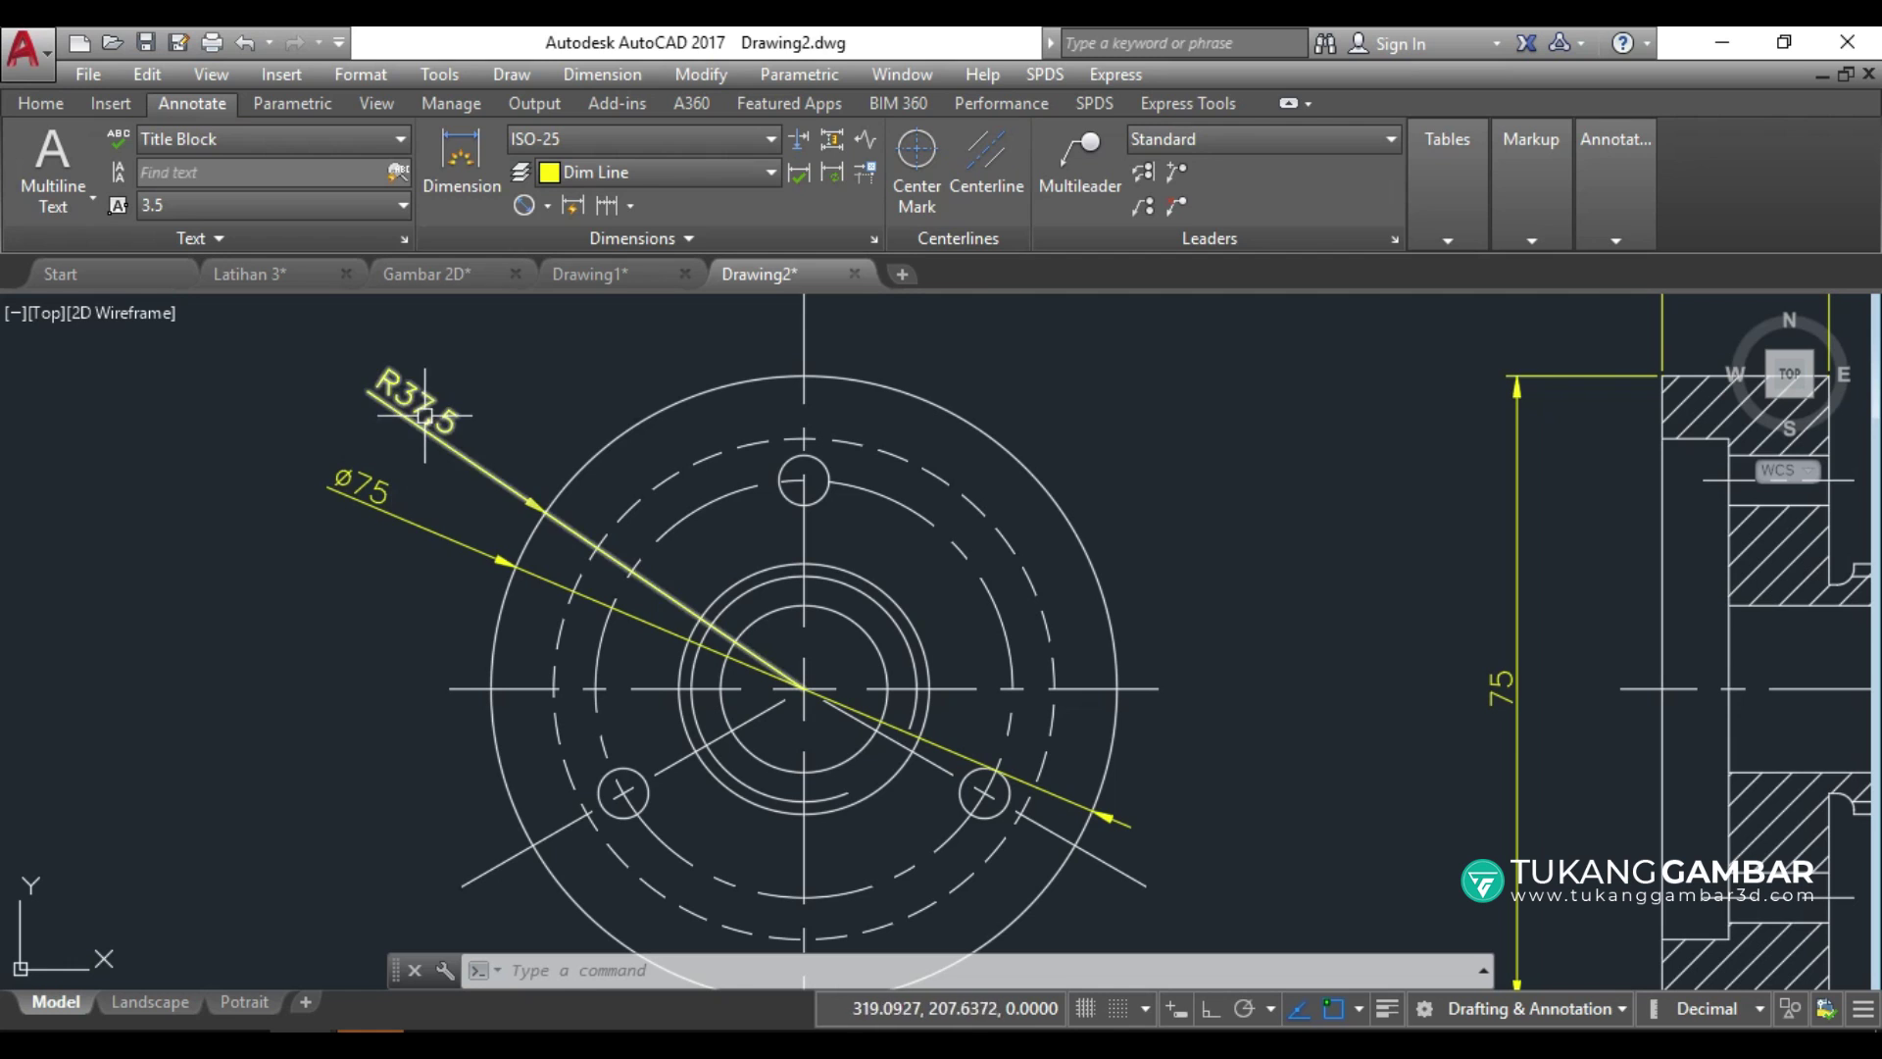
left_click(569, 479)
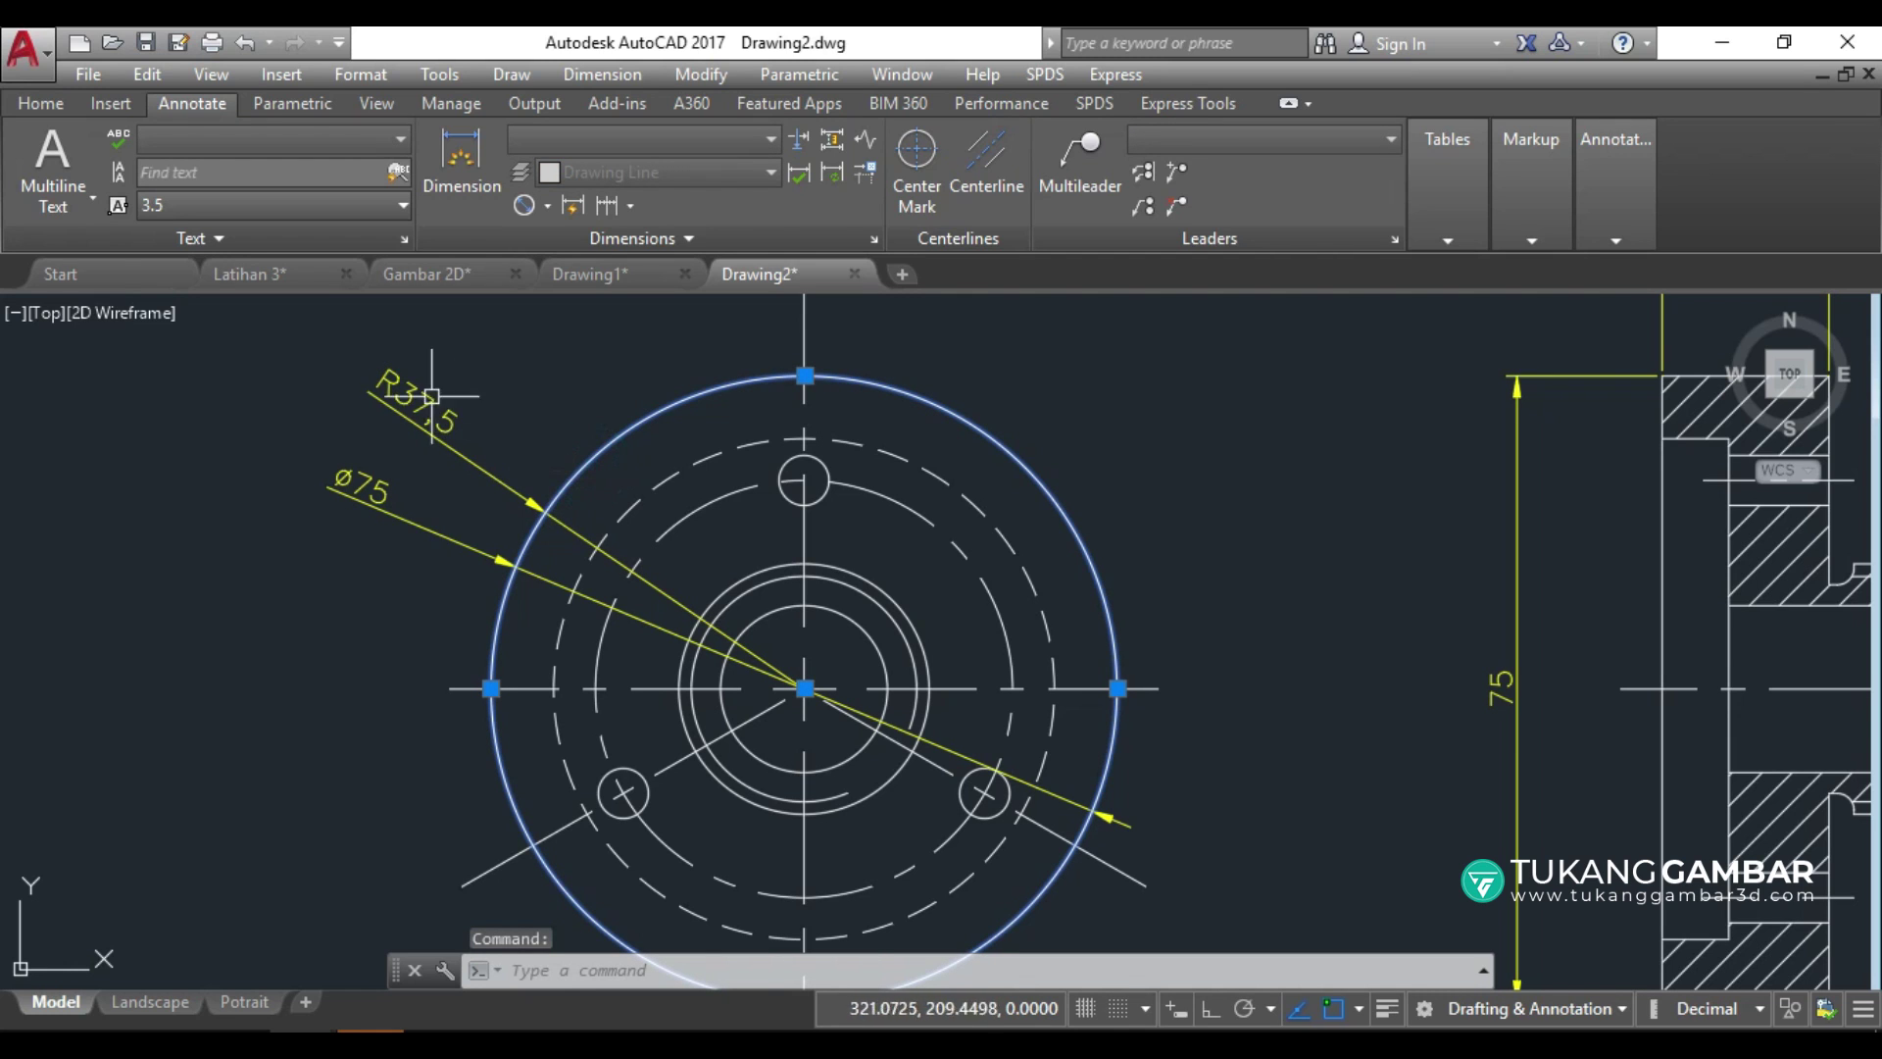
key("Escape")
key("Escape")
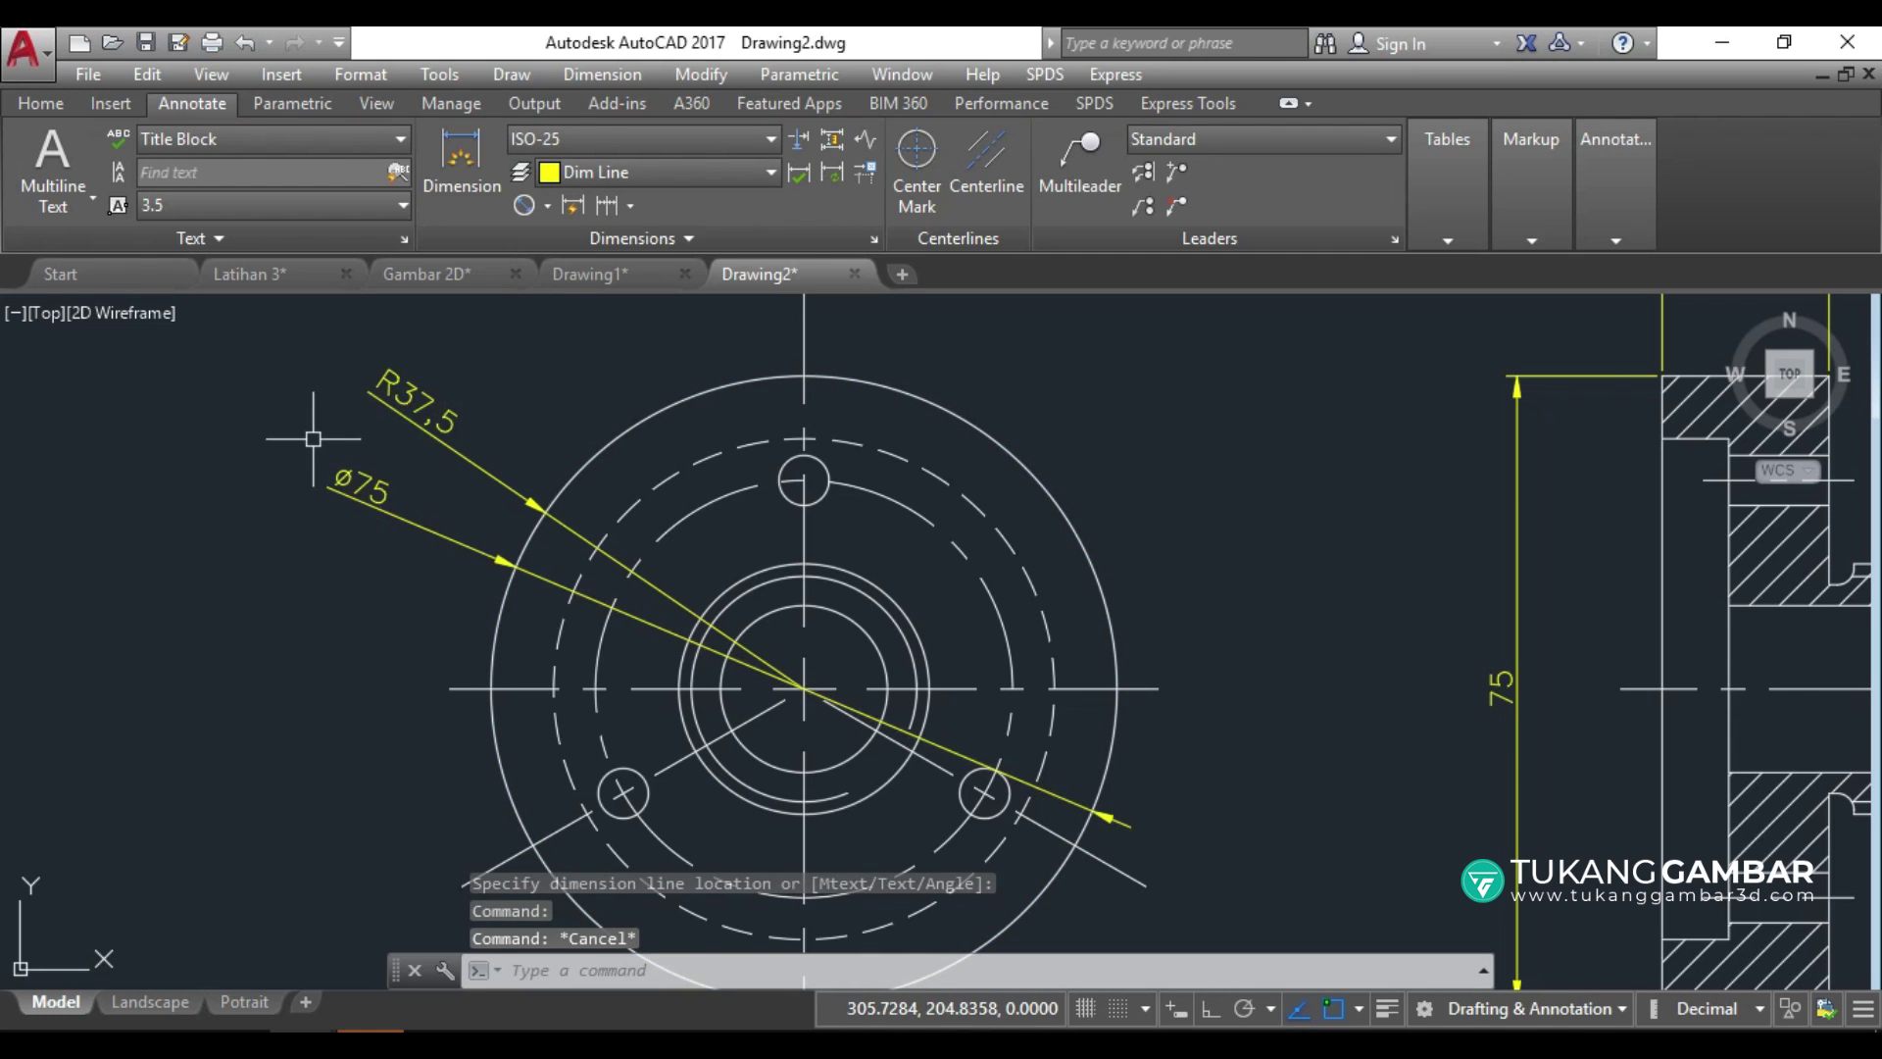
scroll(313, 438, "down", 2)
middle_click_drag(806, 482, 853, 509)
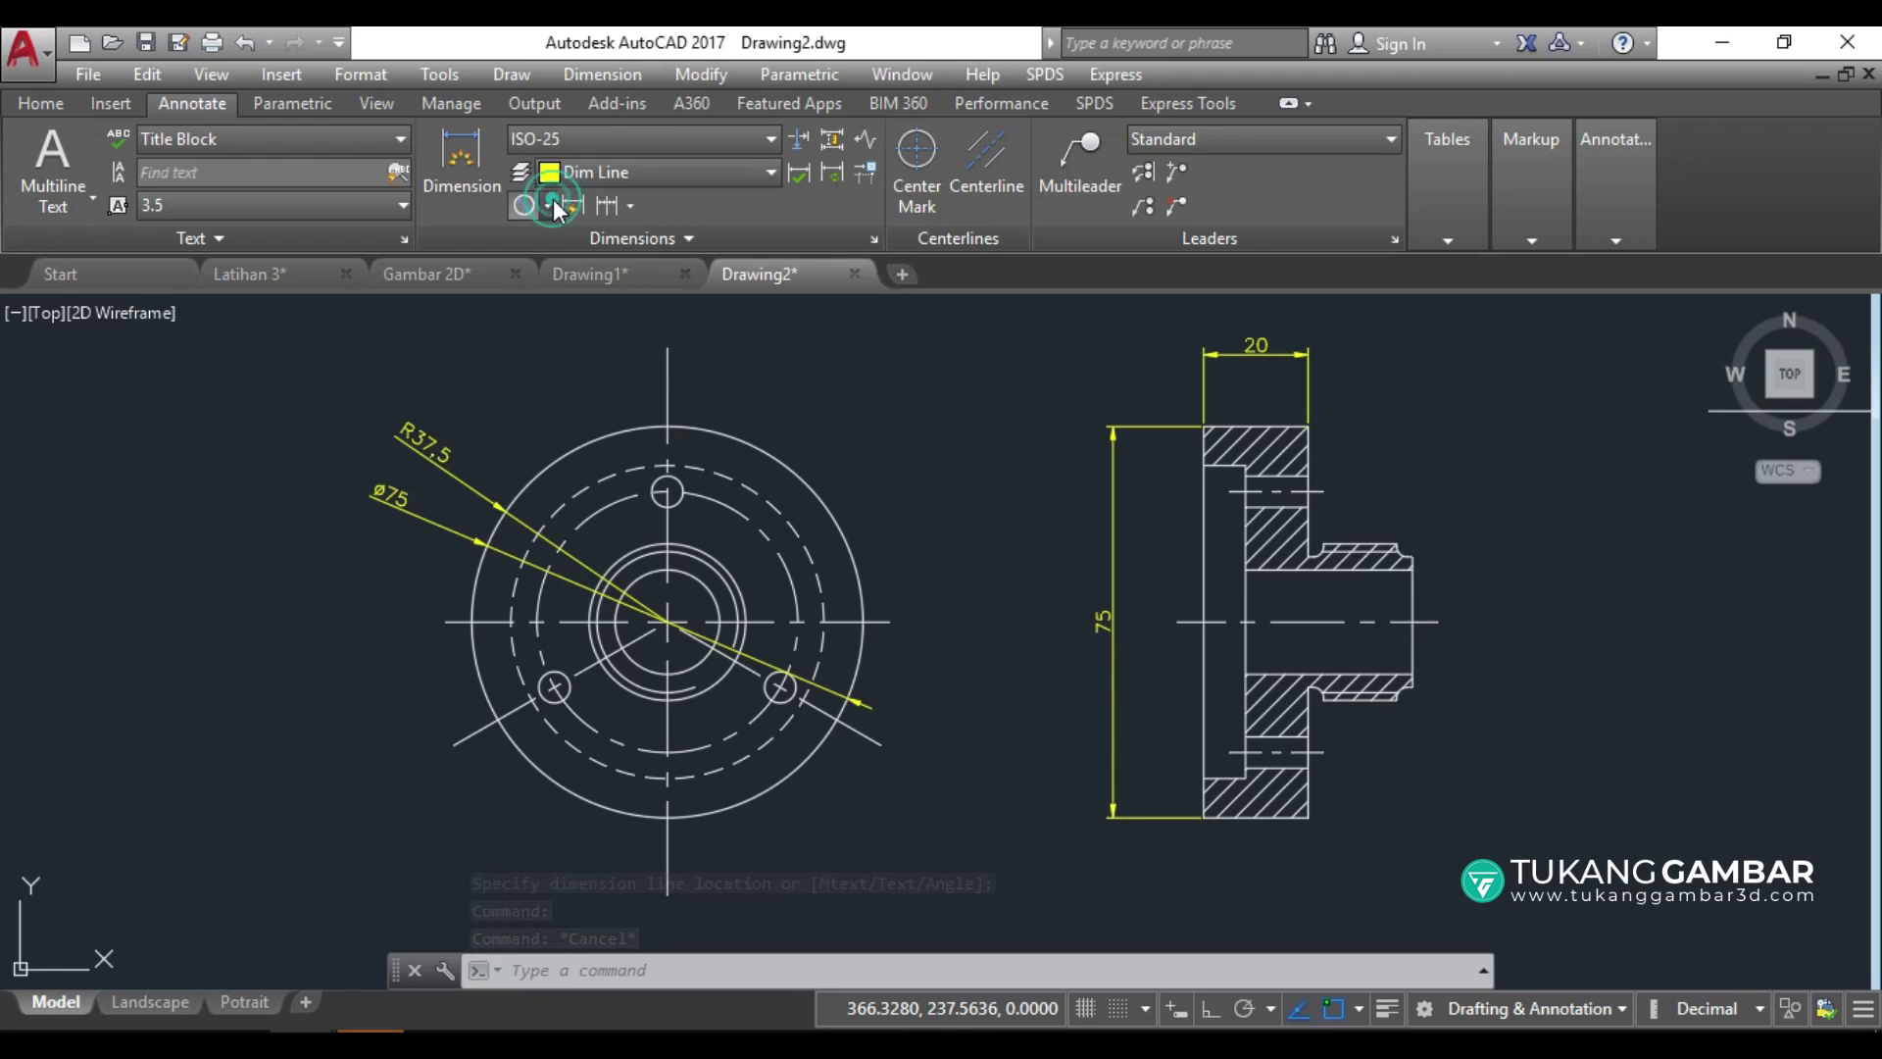
left_click(551, 203)
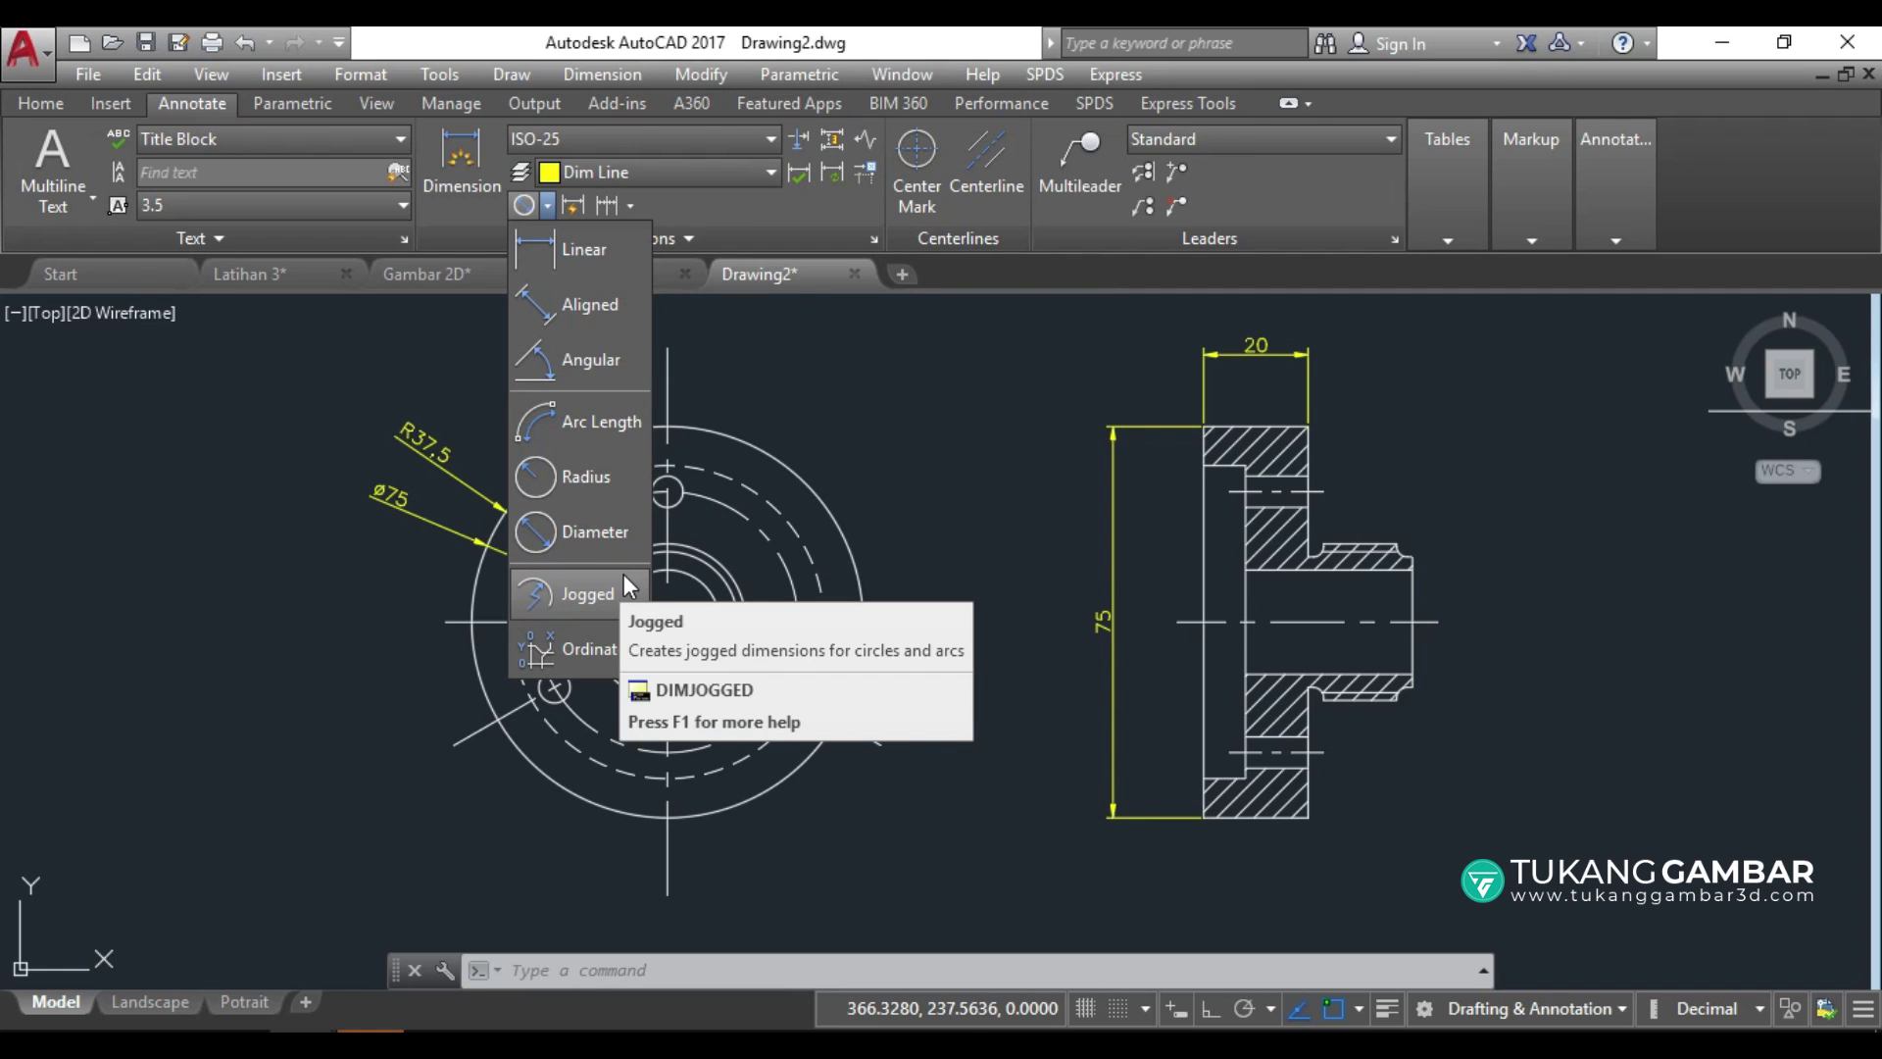
left_click(950, 444)
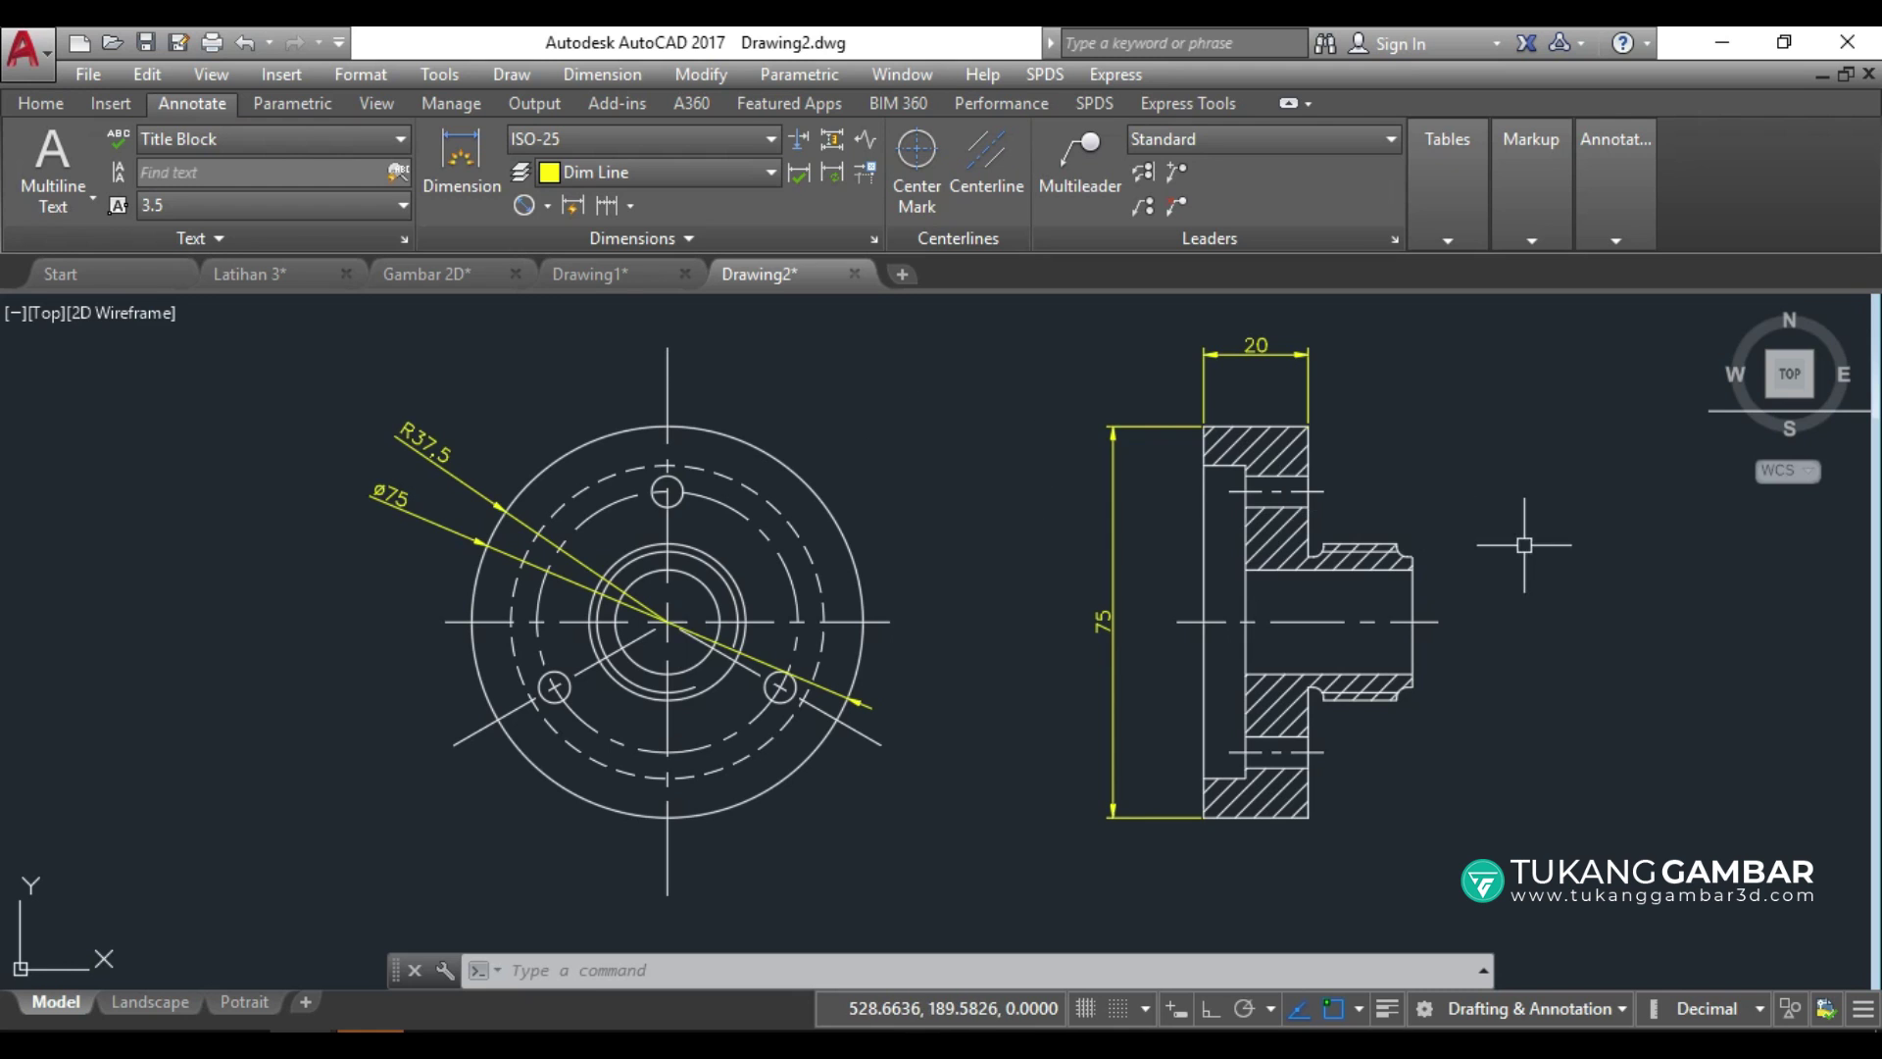
middle_click_drag(1544, 545, 730, 590)
mouse_move(1307, 566)
middle_mouse_down()
mouse_move(1088, 638)
mouse_move(412, 748)
middle_mouse_up()
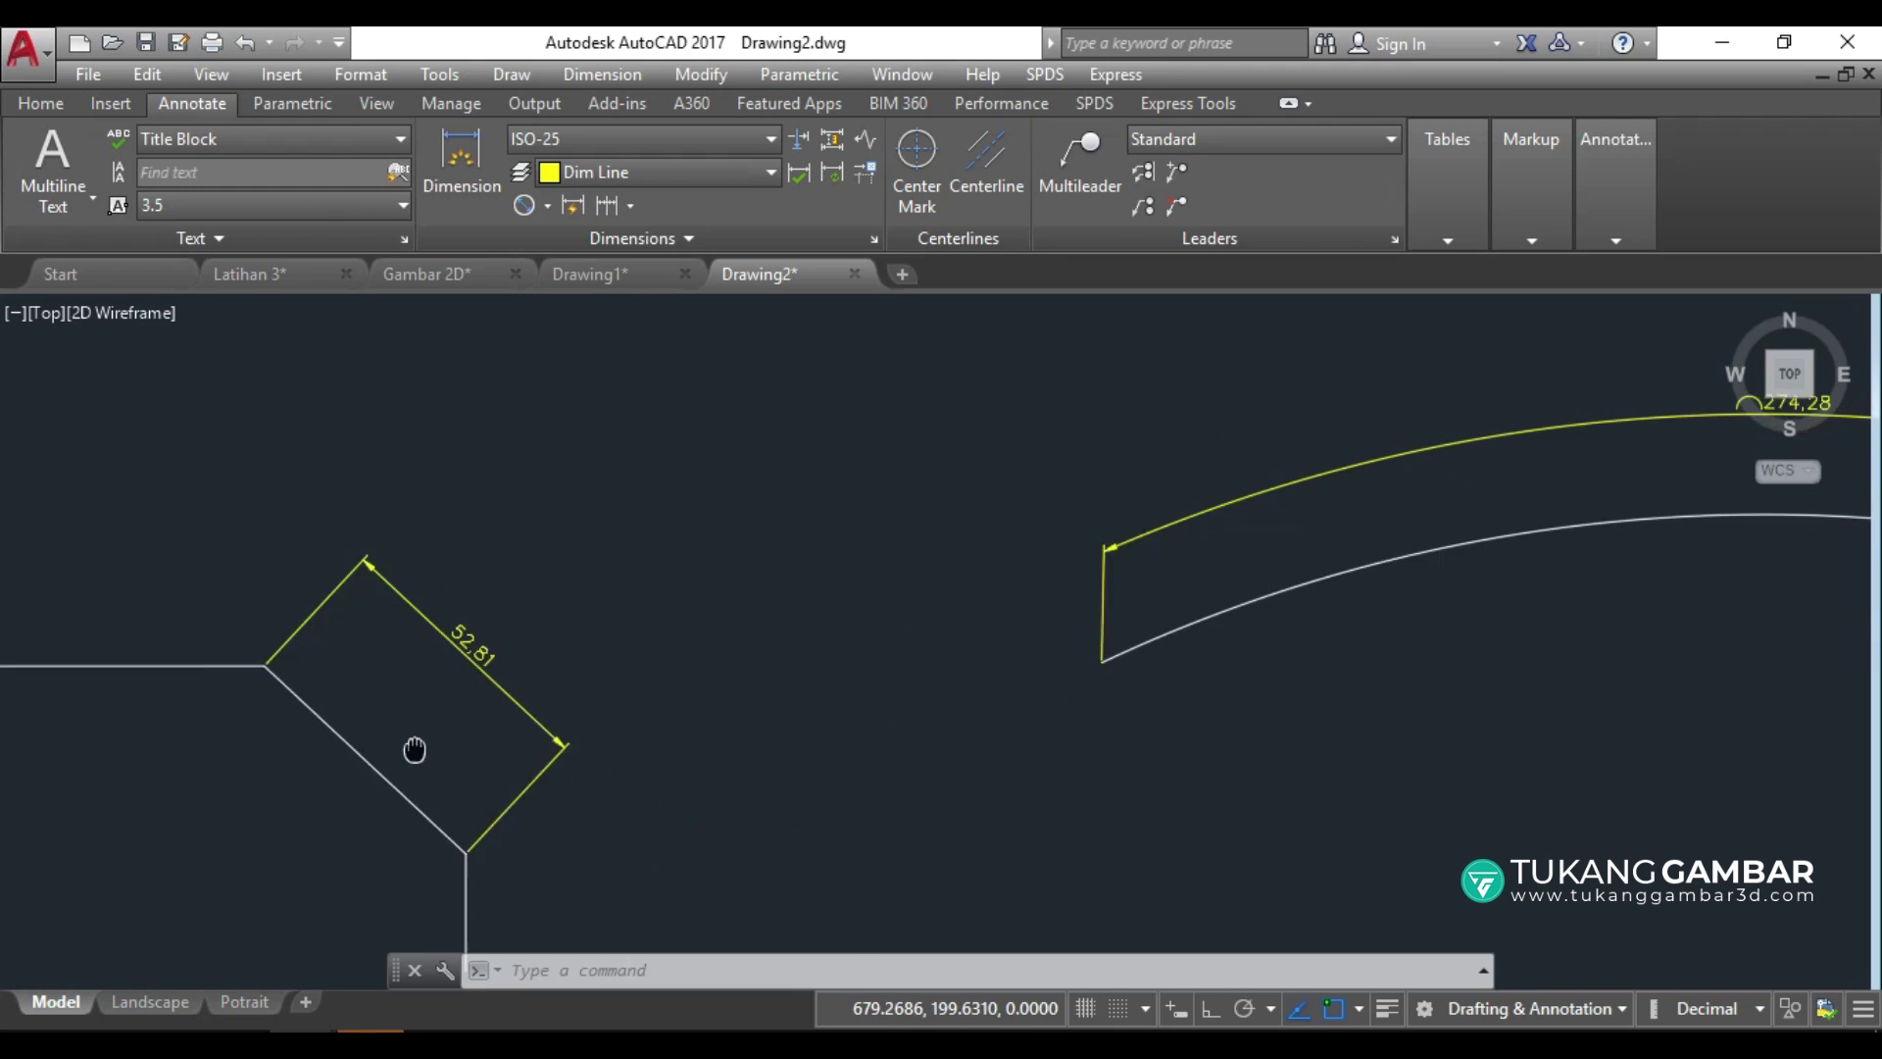
middle_click_drag(1245, 659, 690, 628)
scroll(588, 579, "down", 1)
scroll(769, 508, "down", 1)
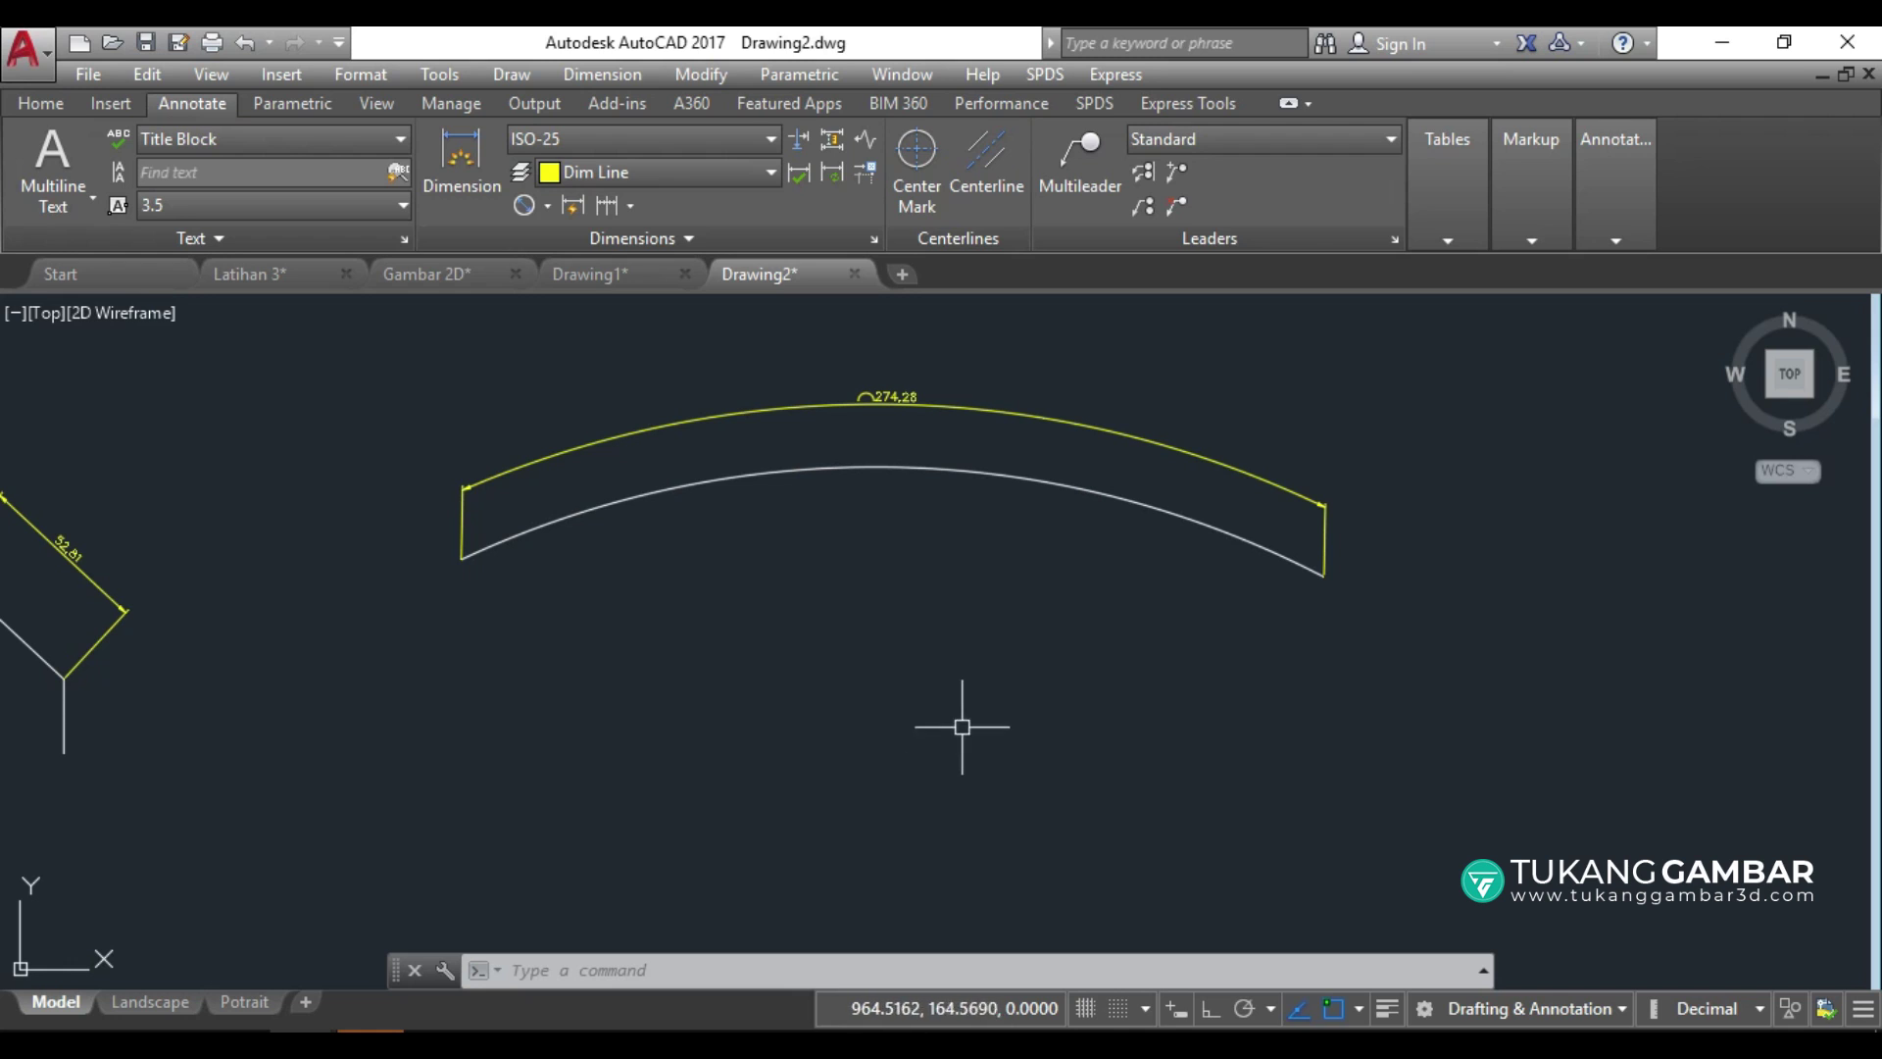
left_click(916, 469)
scroll(917, 470, "down", 2)
scroll(917, 470, "down", 2)
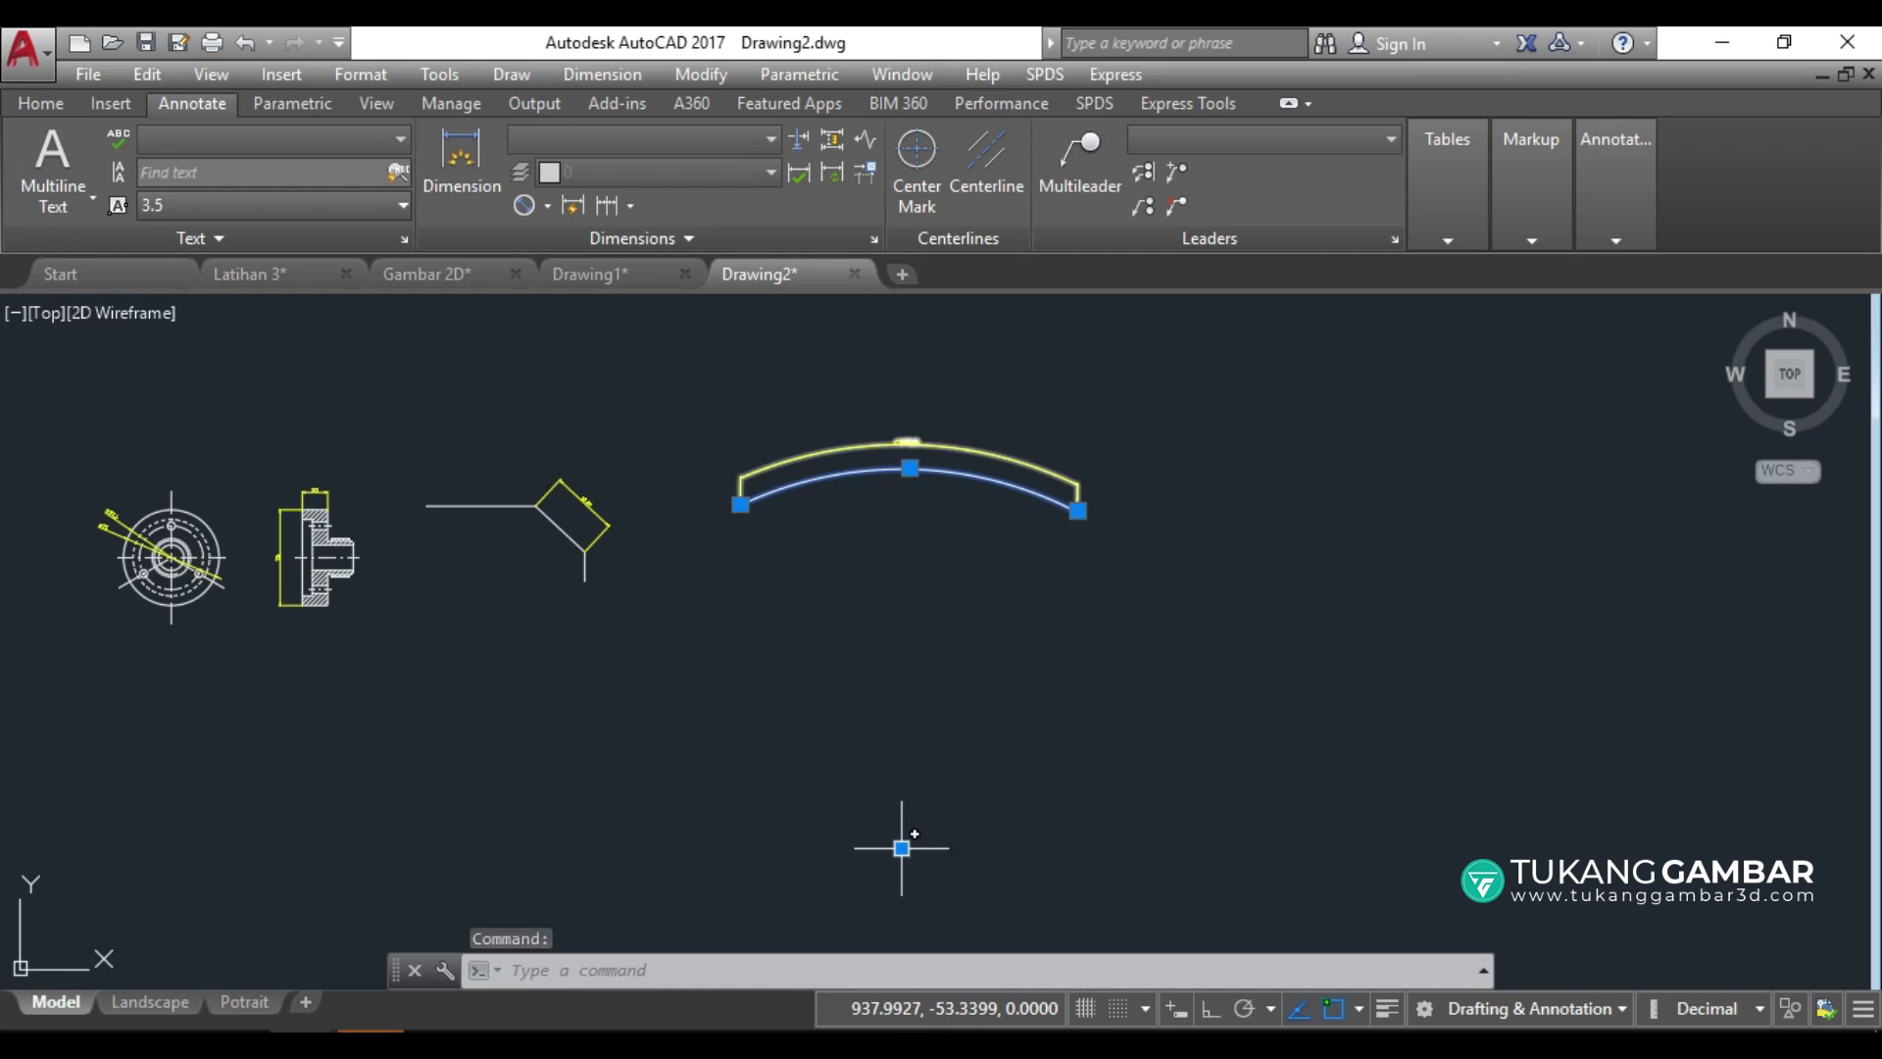
Draw a vertical line with Ortho on, from below the curved band's arc to above it.
left_click(63, 108)
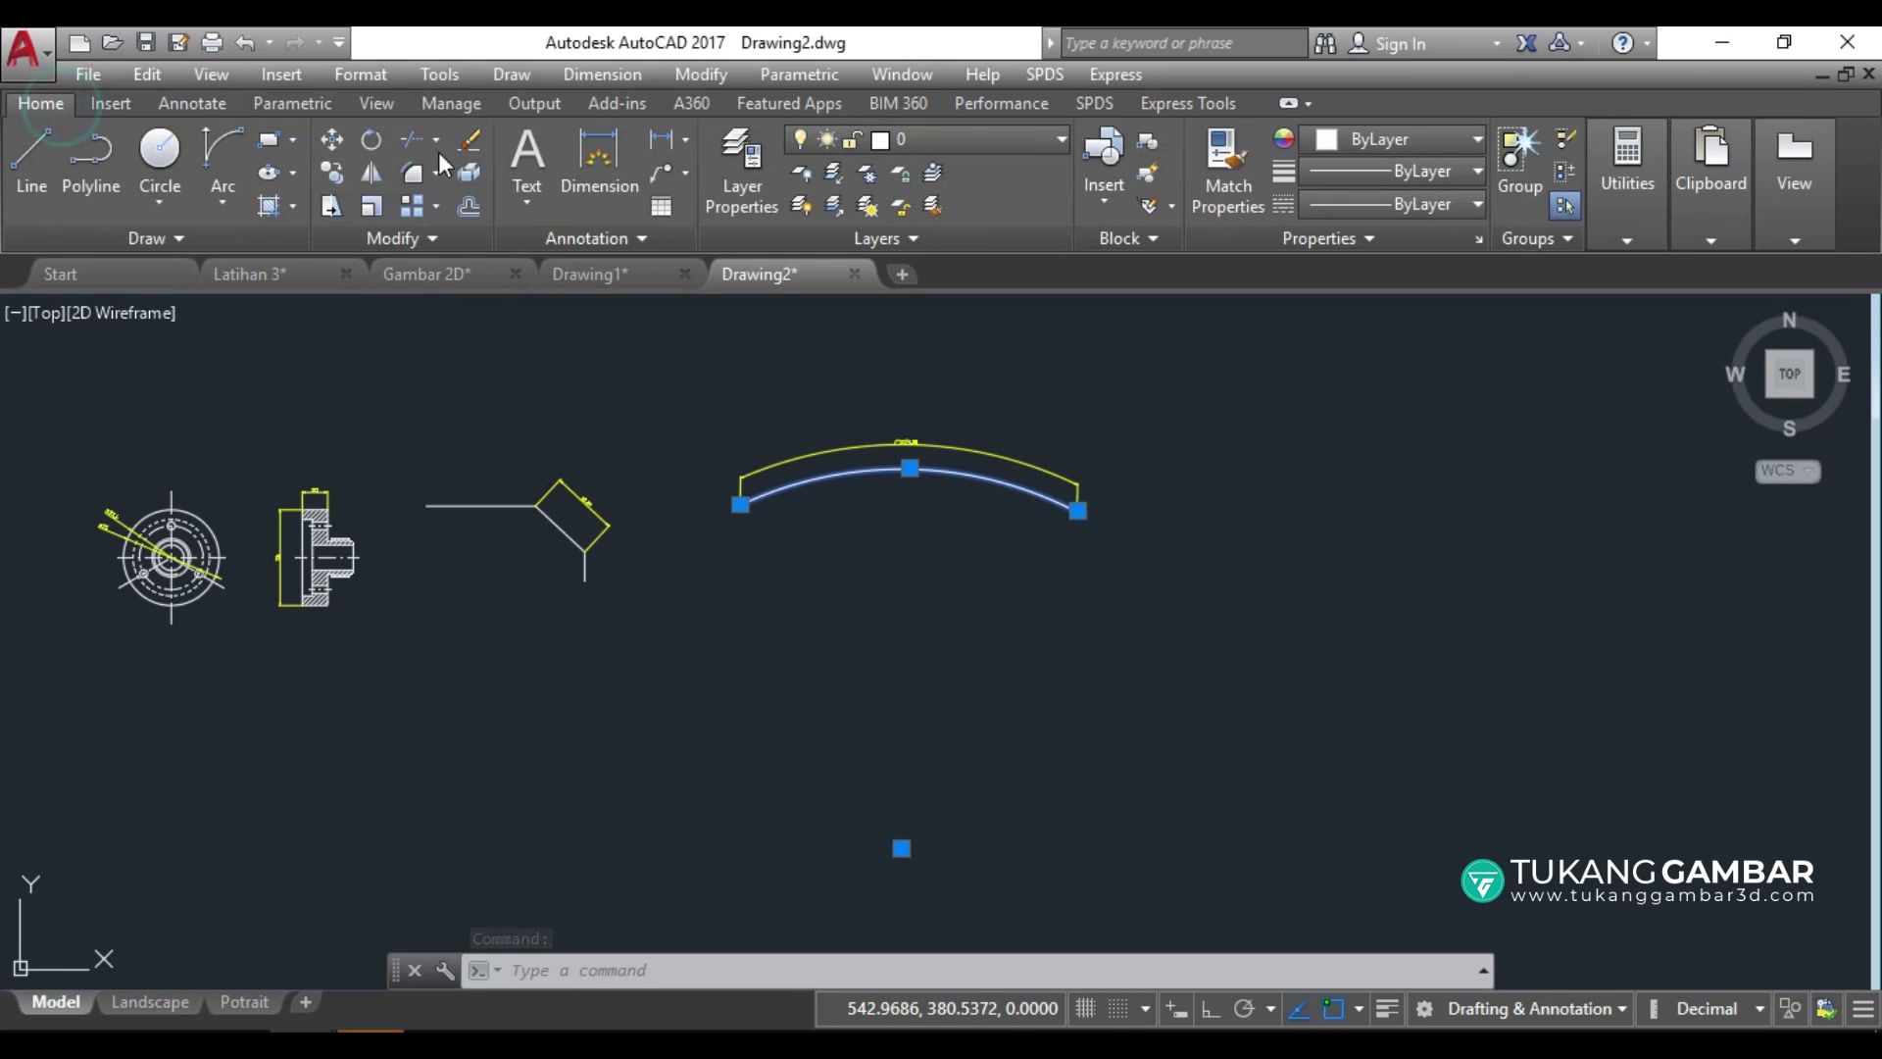
left_click(39, 147)
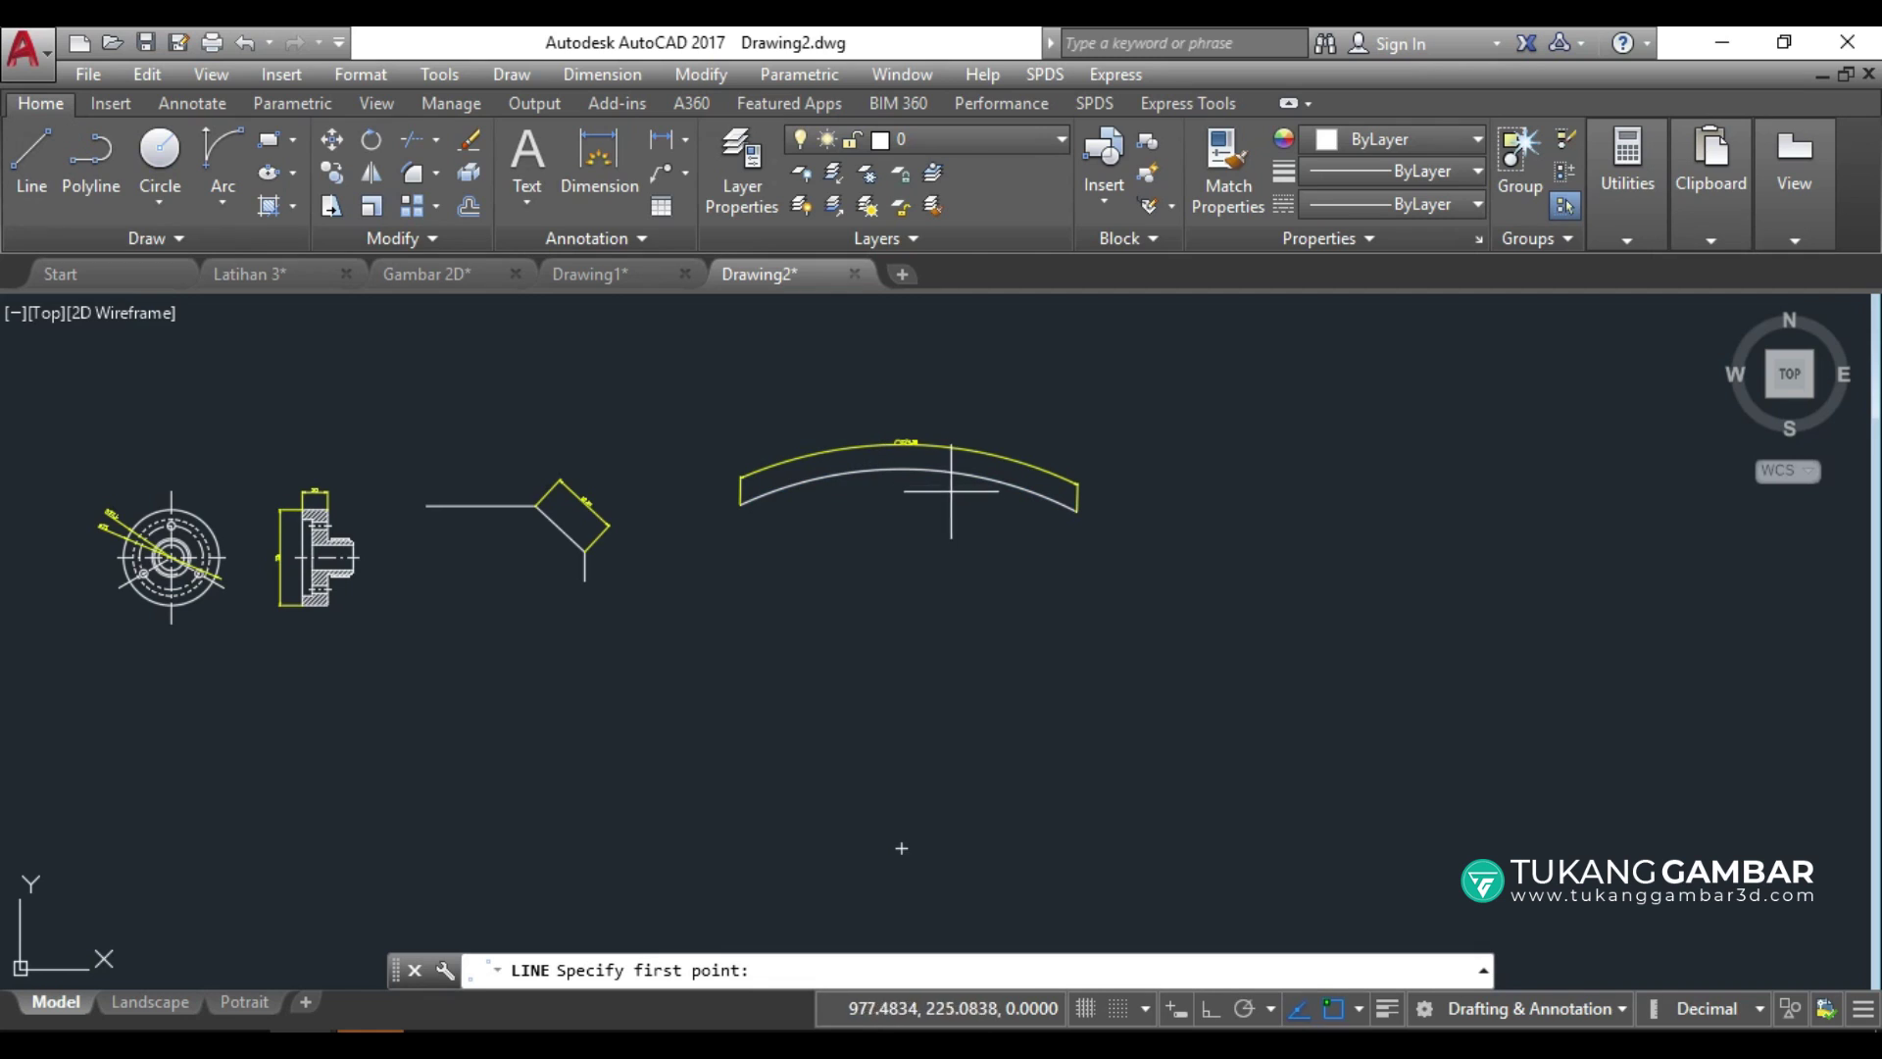
left_click(902, 848)
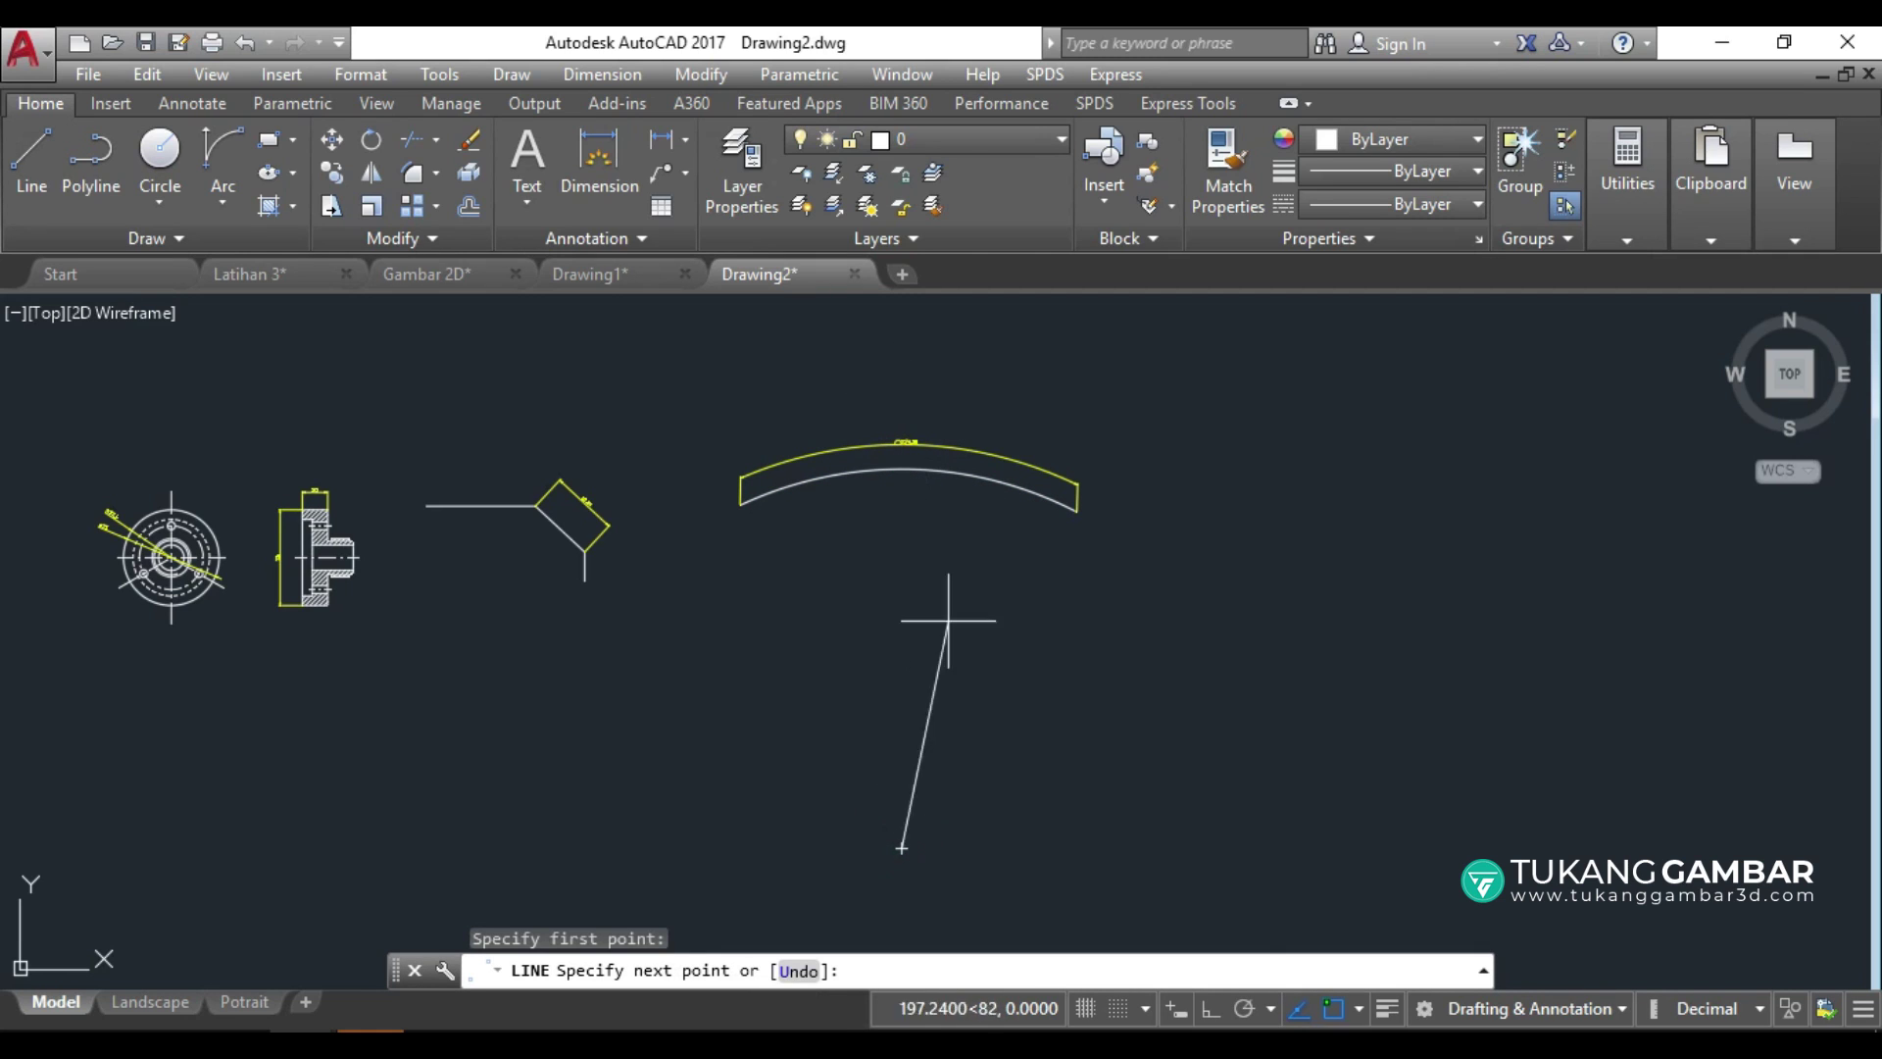
left_click(1219, 1009)
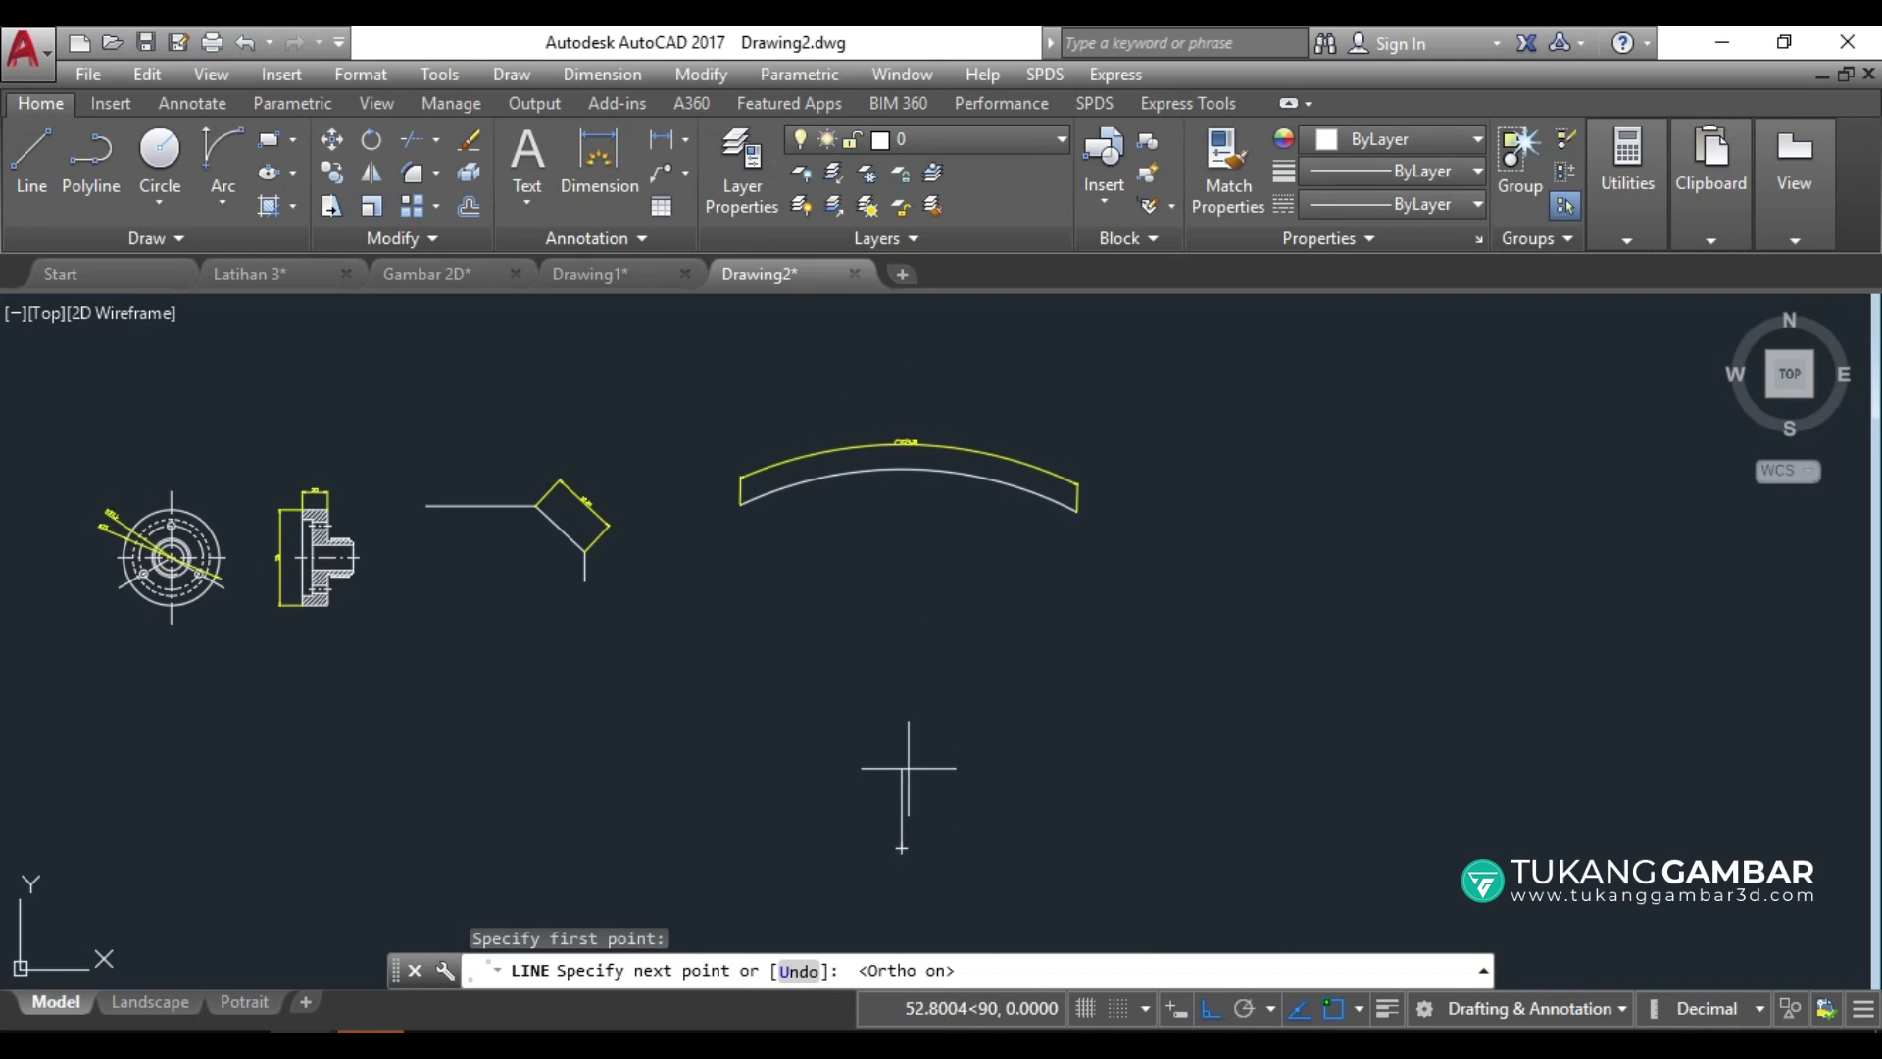
left_click(906, 381)
right_click(906, 380)
left_click(943, 370)
Stretch the line's bottom end up toward the arc, then recentre the view on the band.
left_click(902, 687)
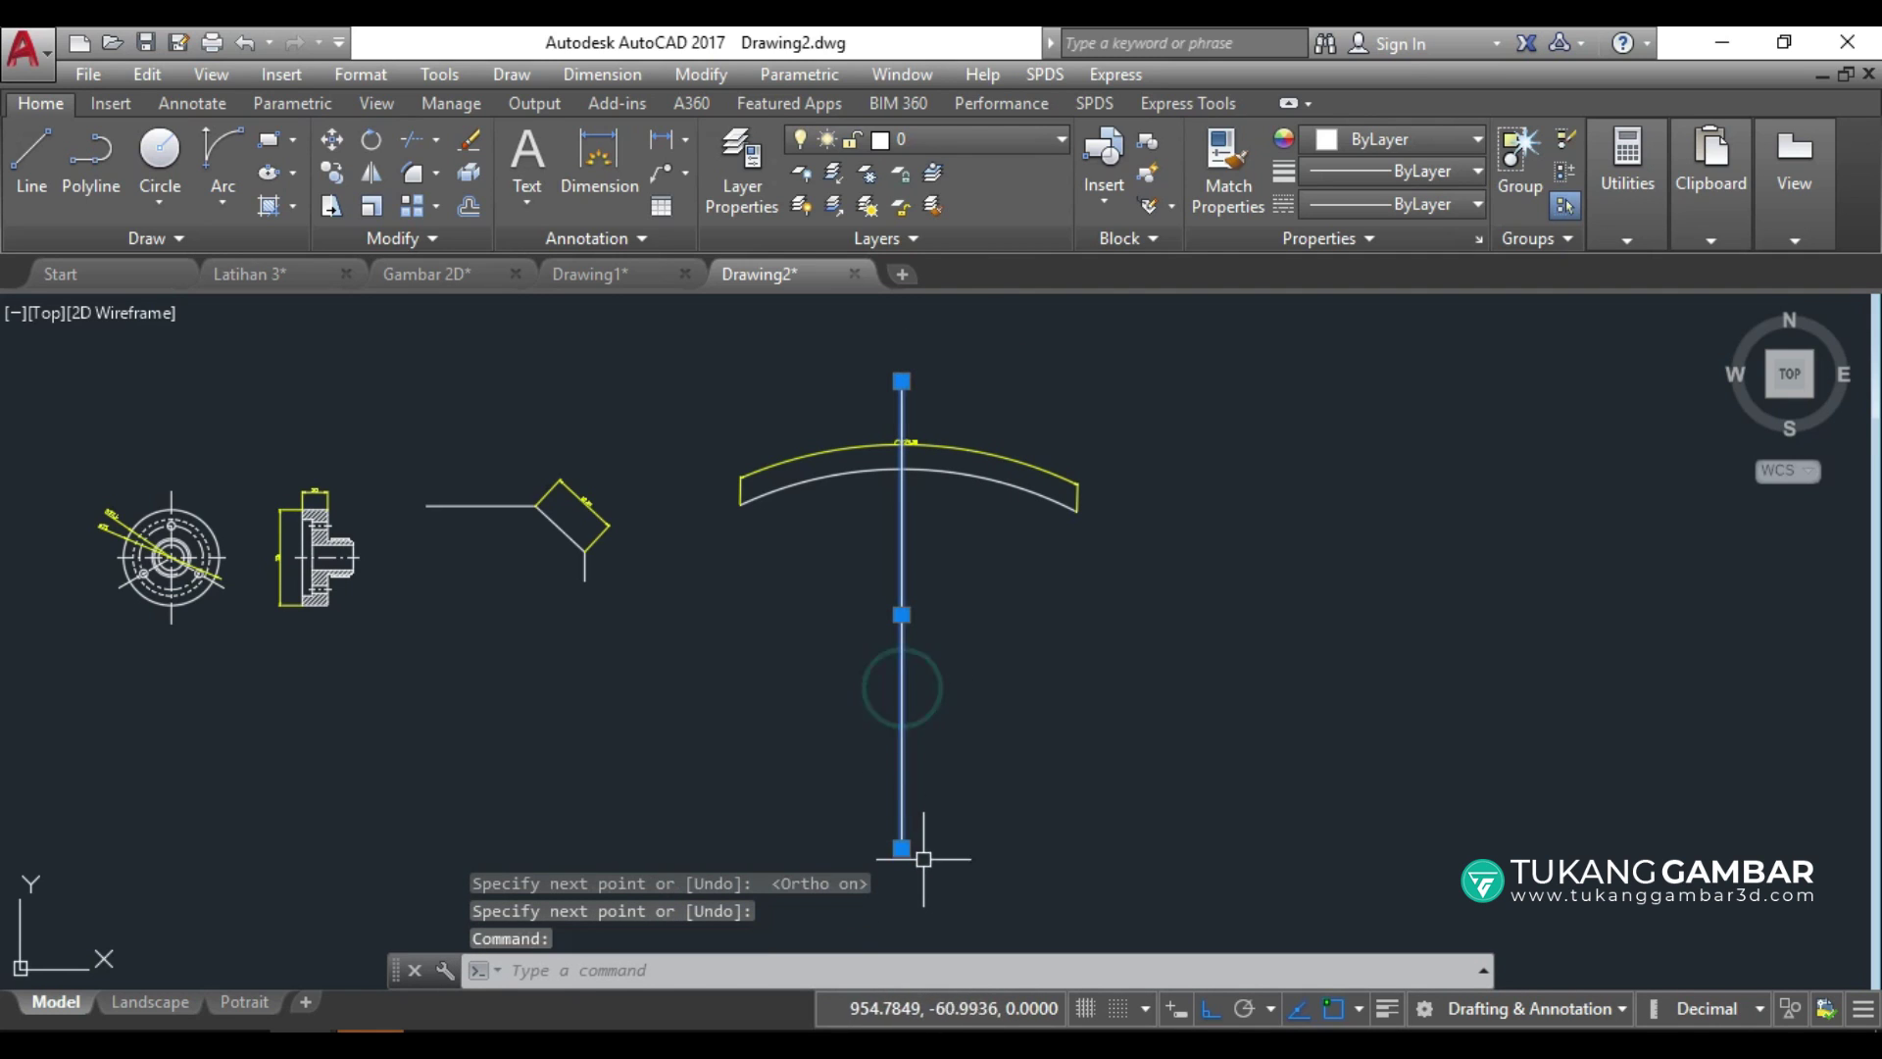
left_click(902, 848)
left_click(902, 614)
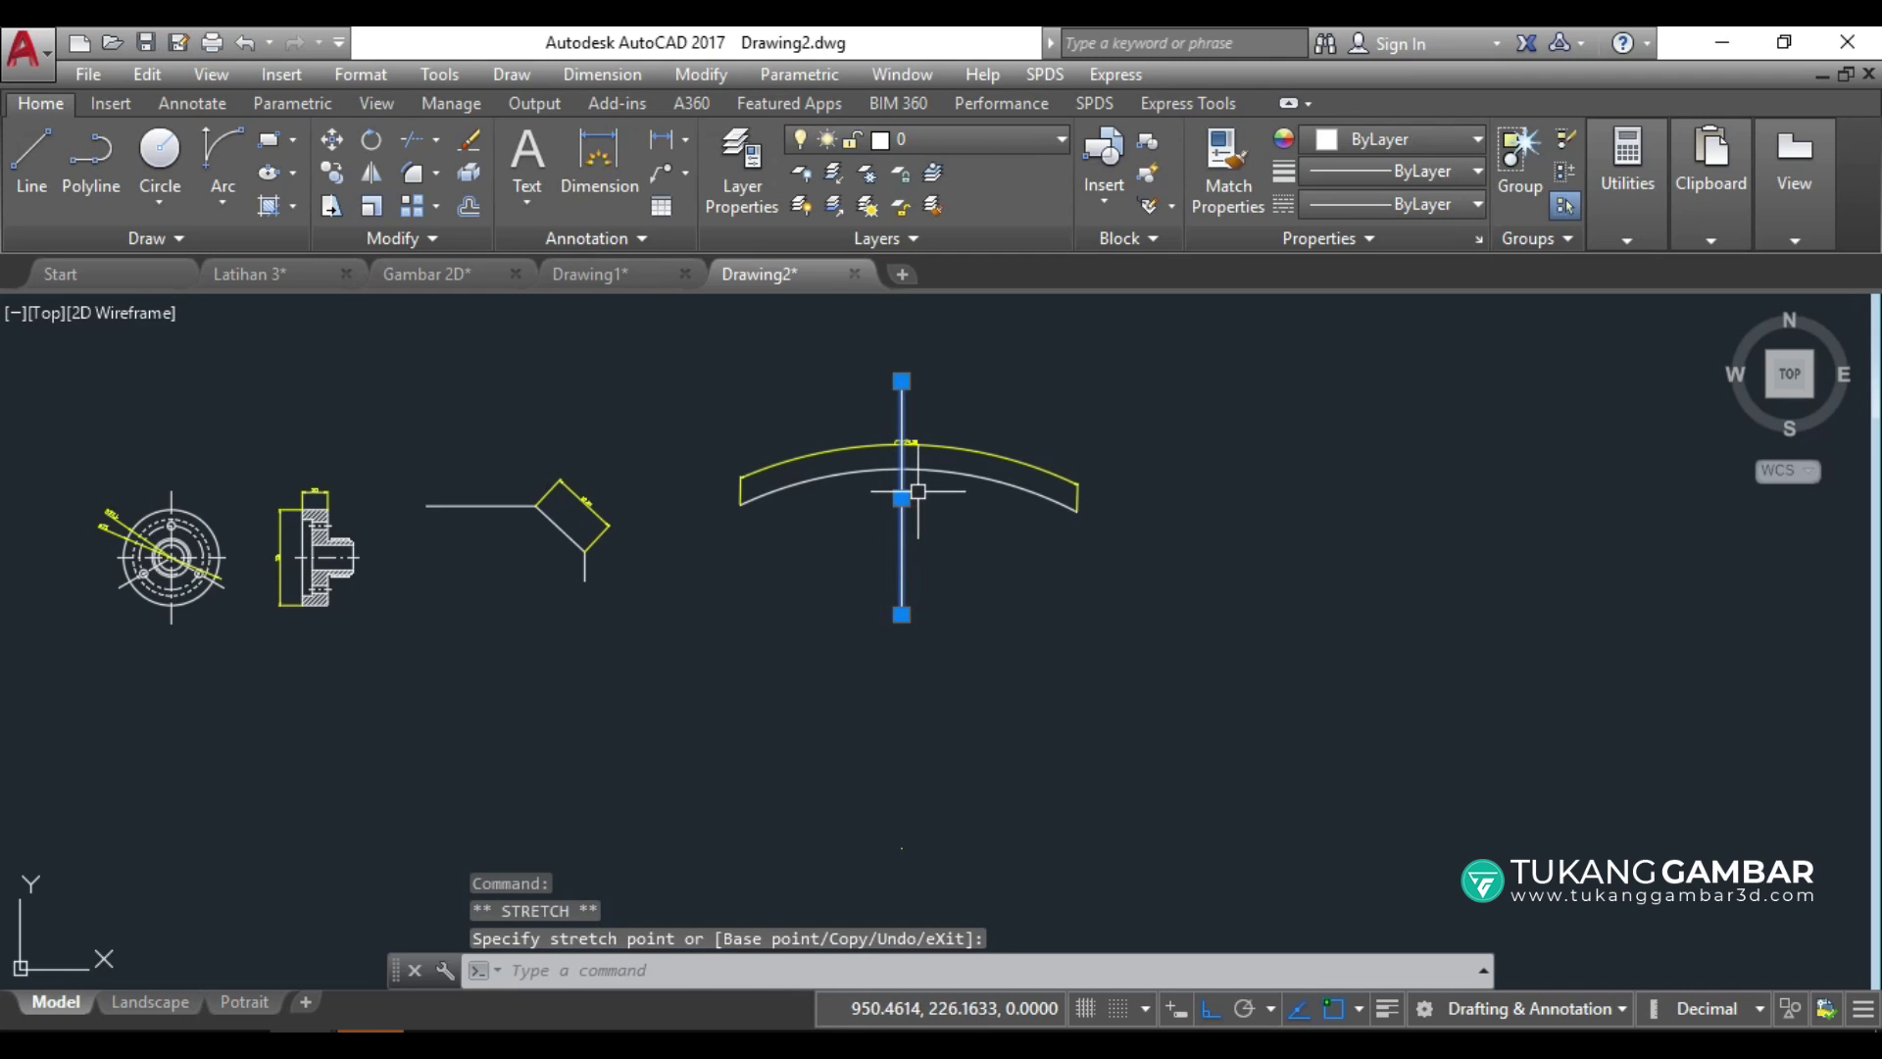
key("Escape")
scroll(915, 487, "up", 2)
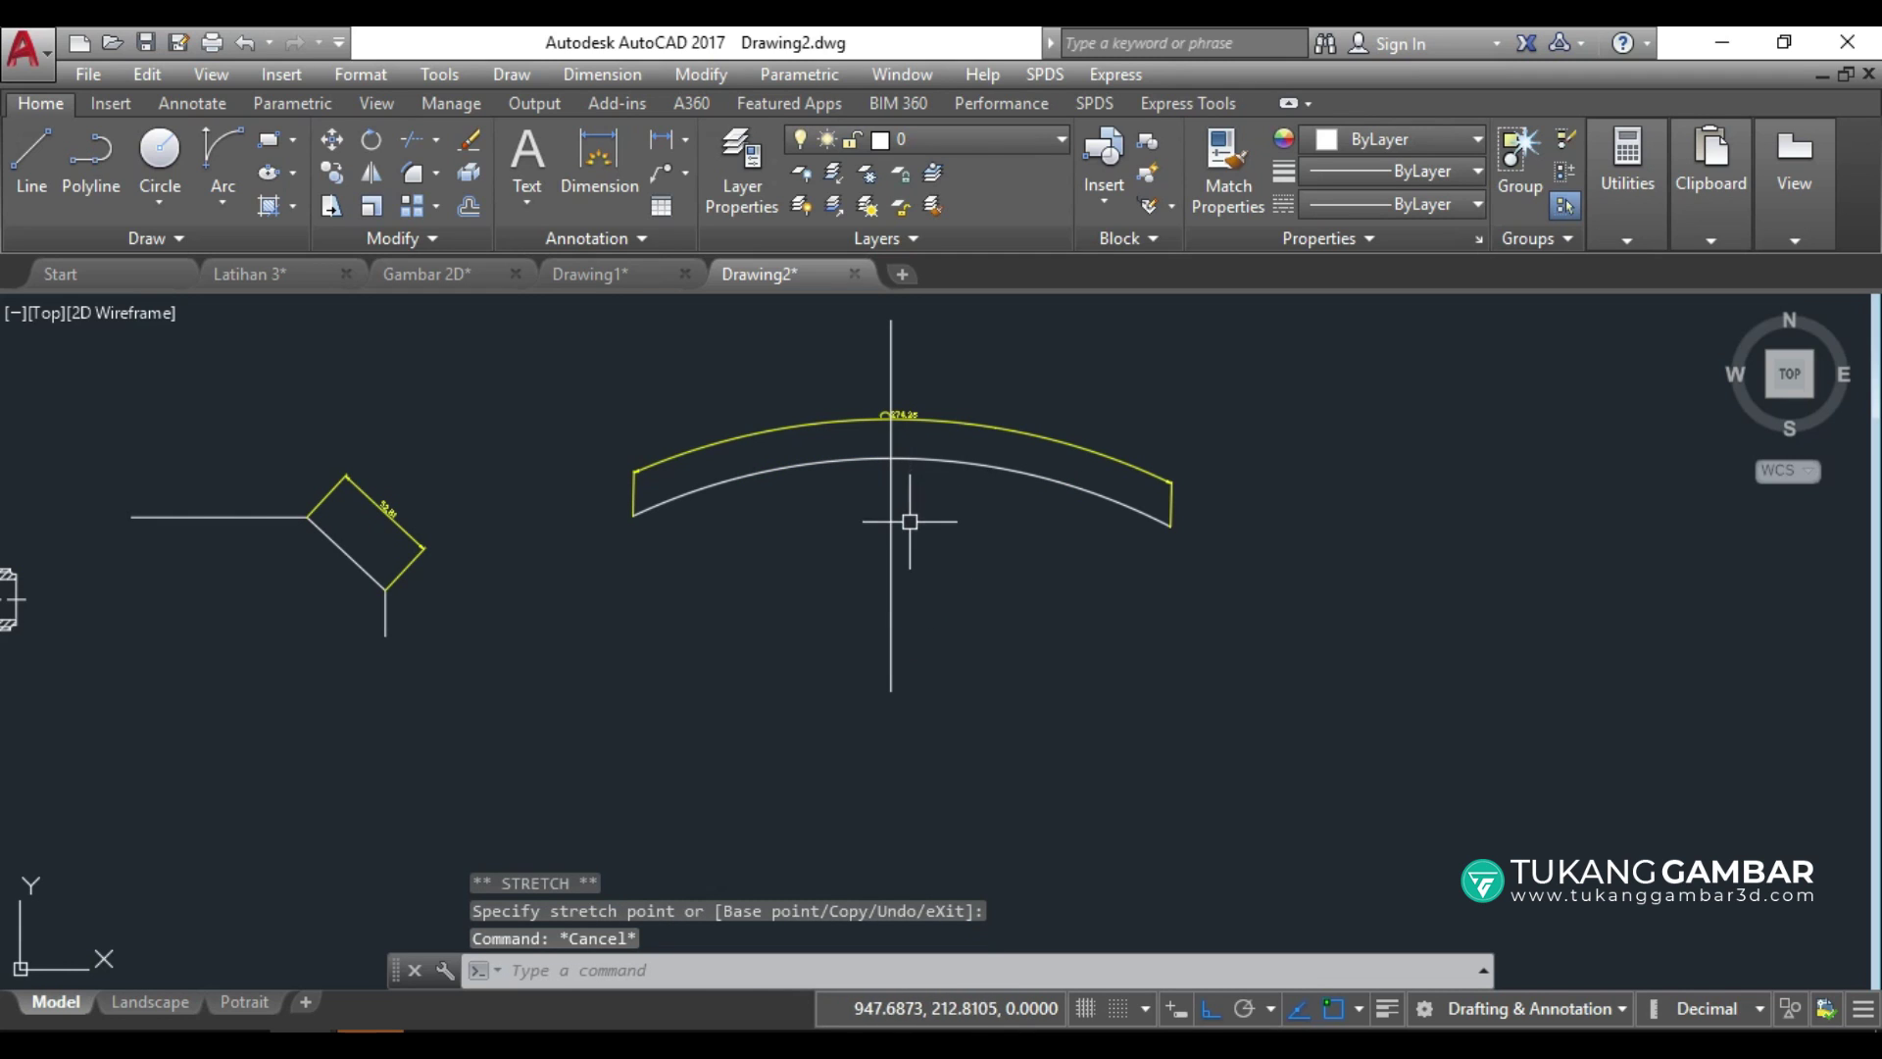
middle_click_drag(949, 579, 983, 621)
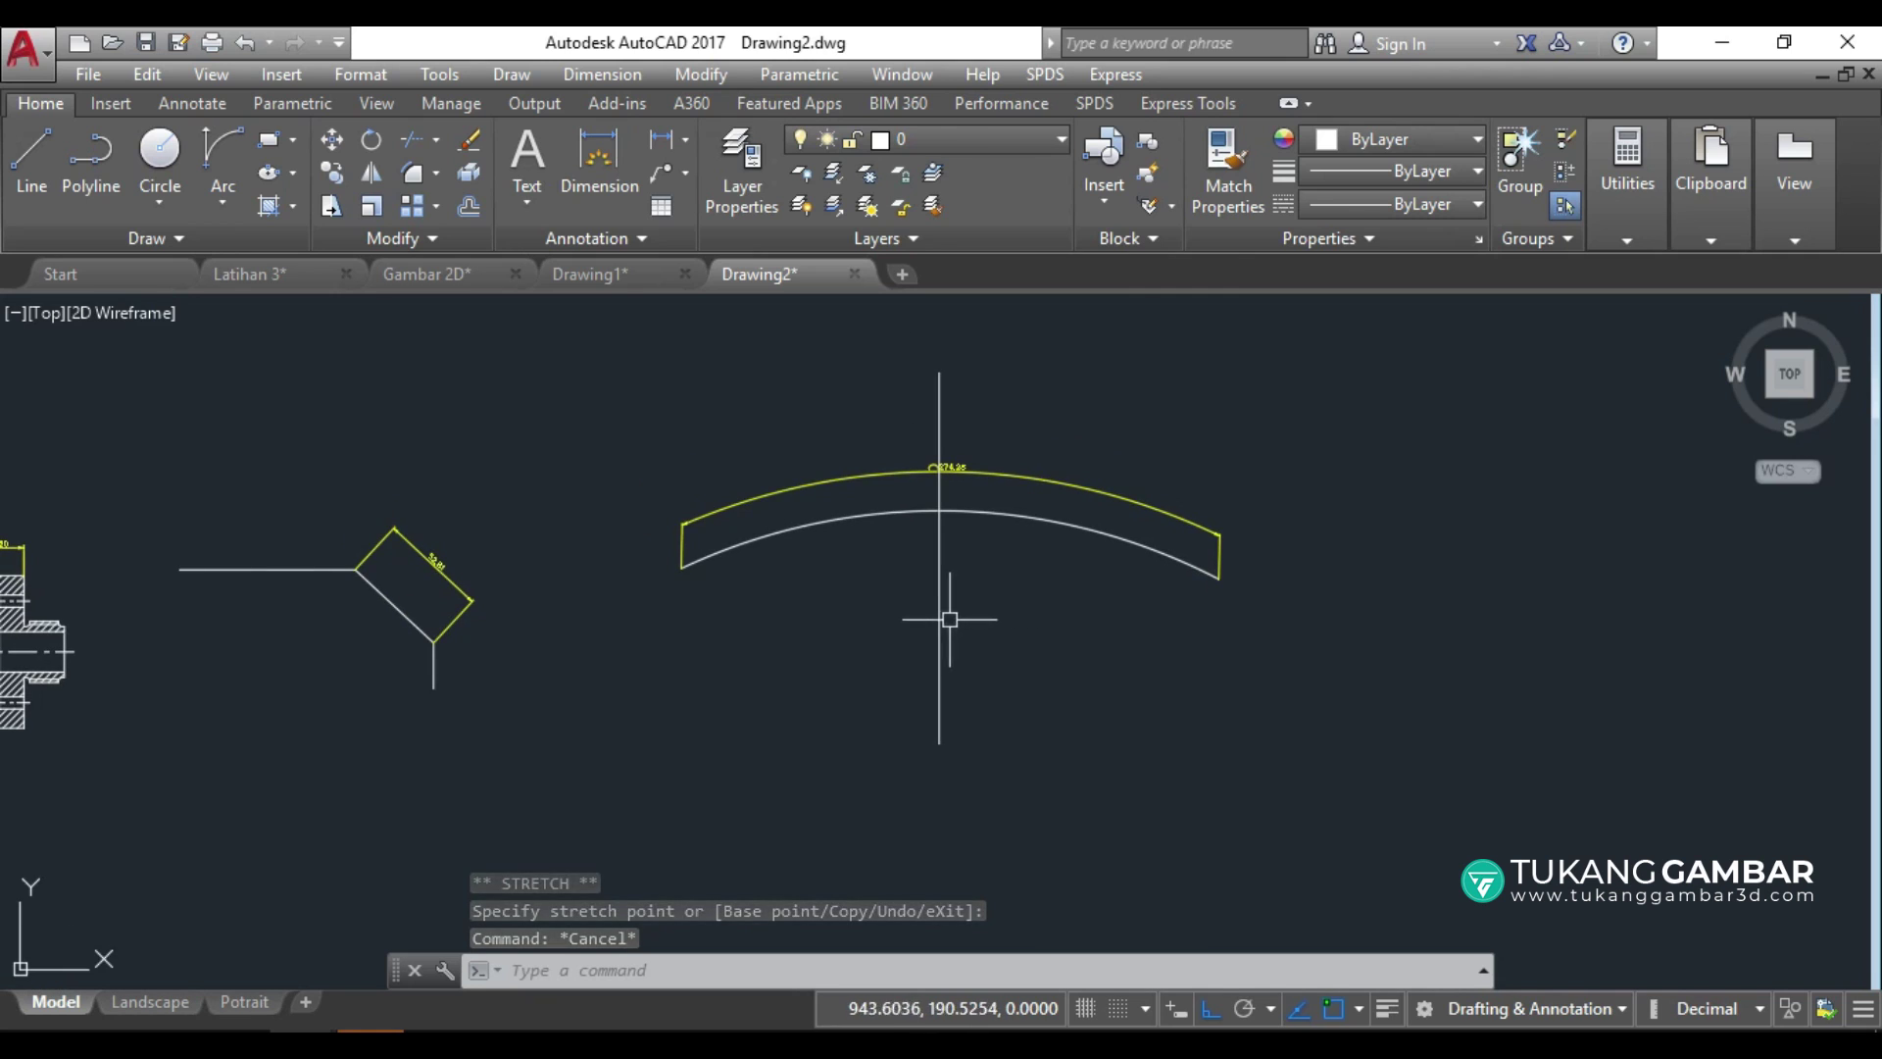
scroll(949, 614, "up", 2)
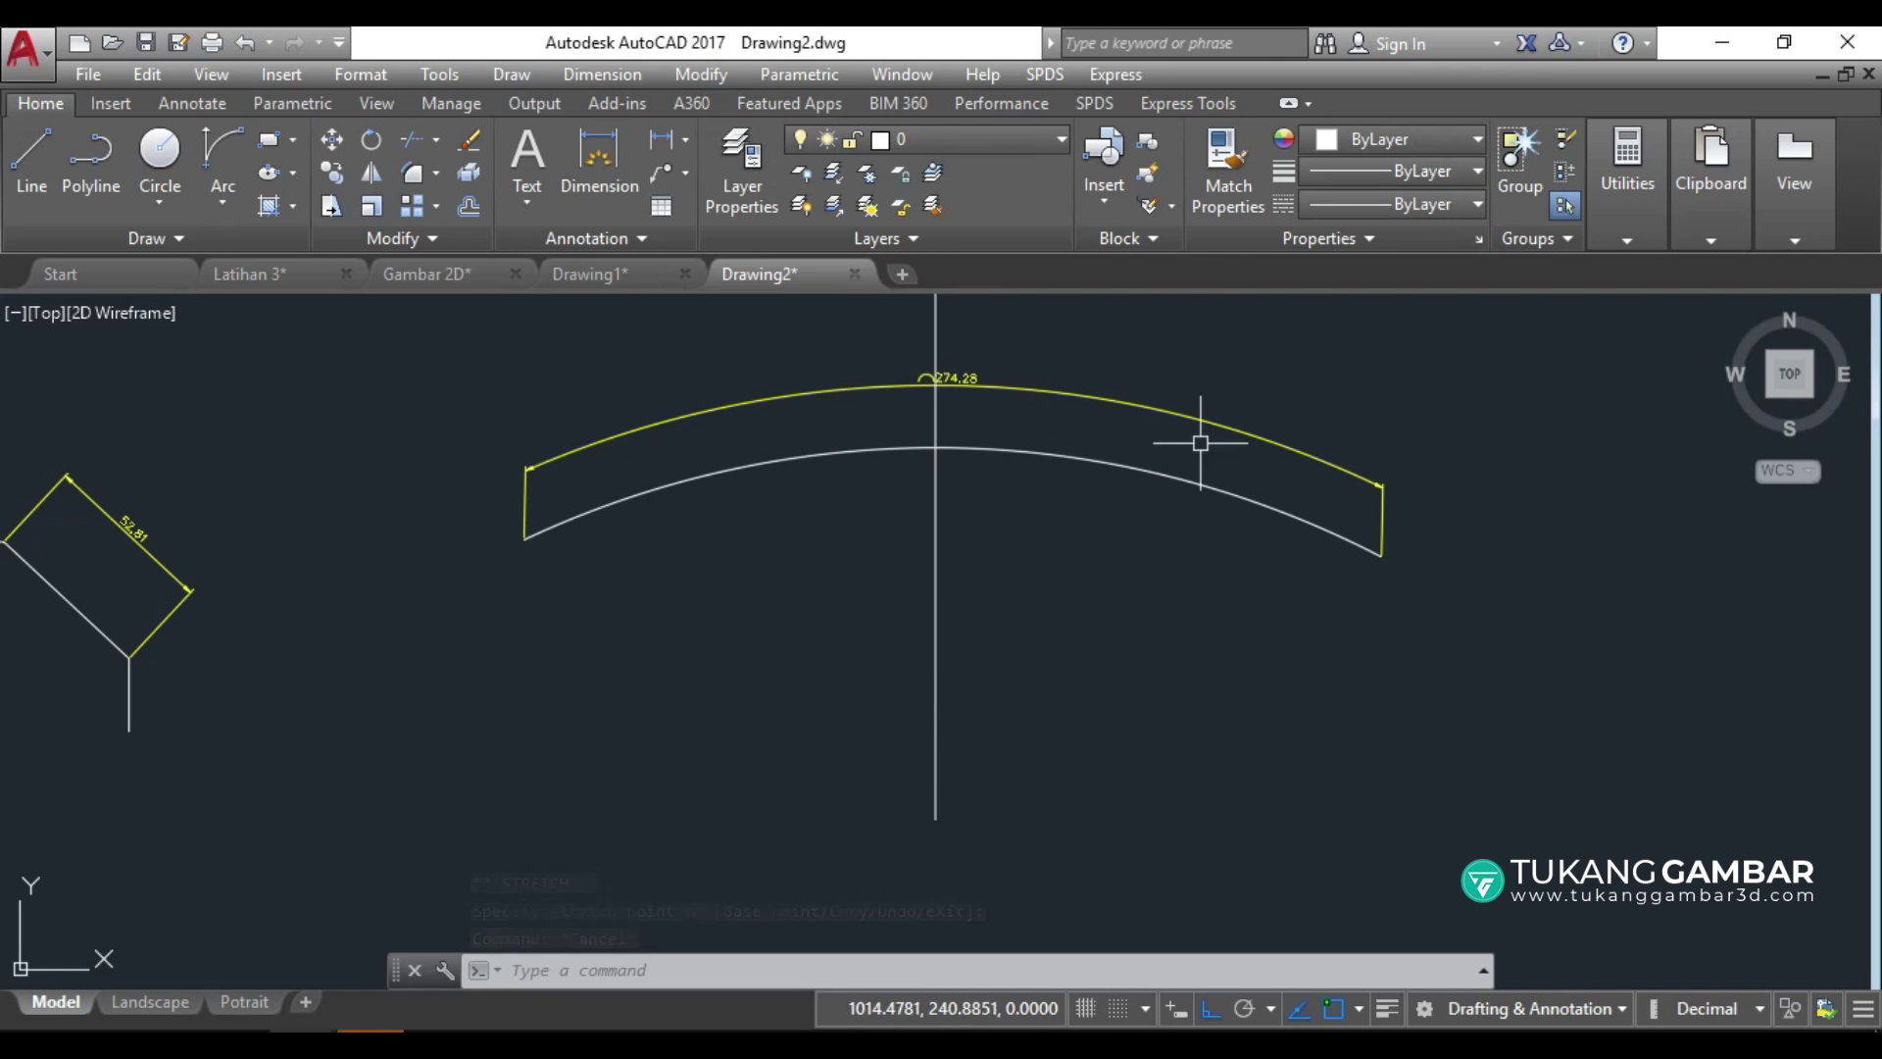
Add a jogged R297.87 radius dimension to the band's arc, with its centre override on the vertical line.
left_click(202, 103)
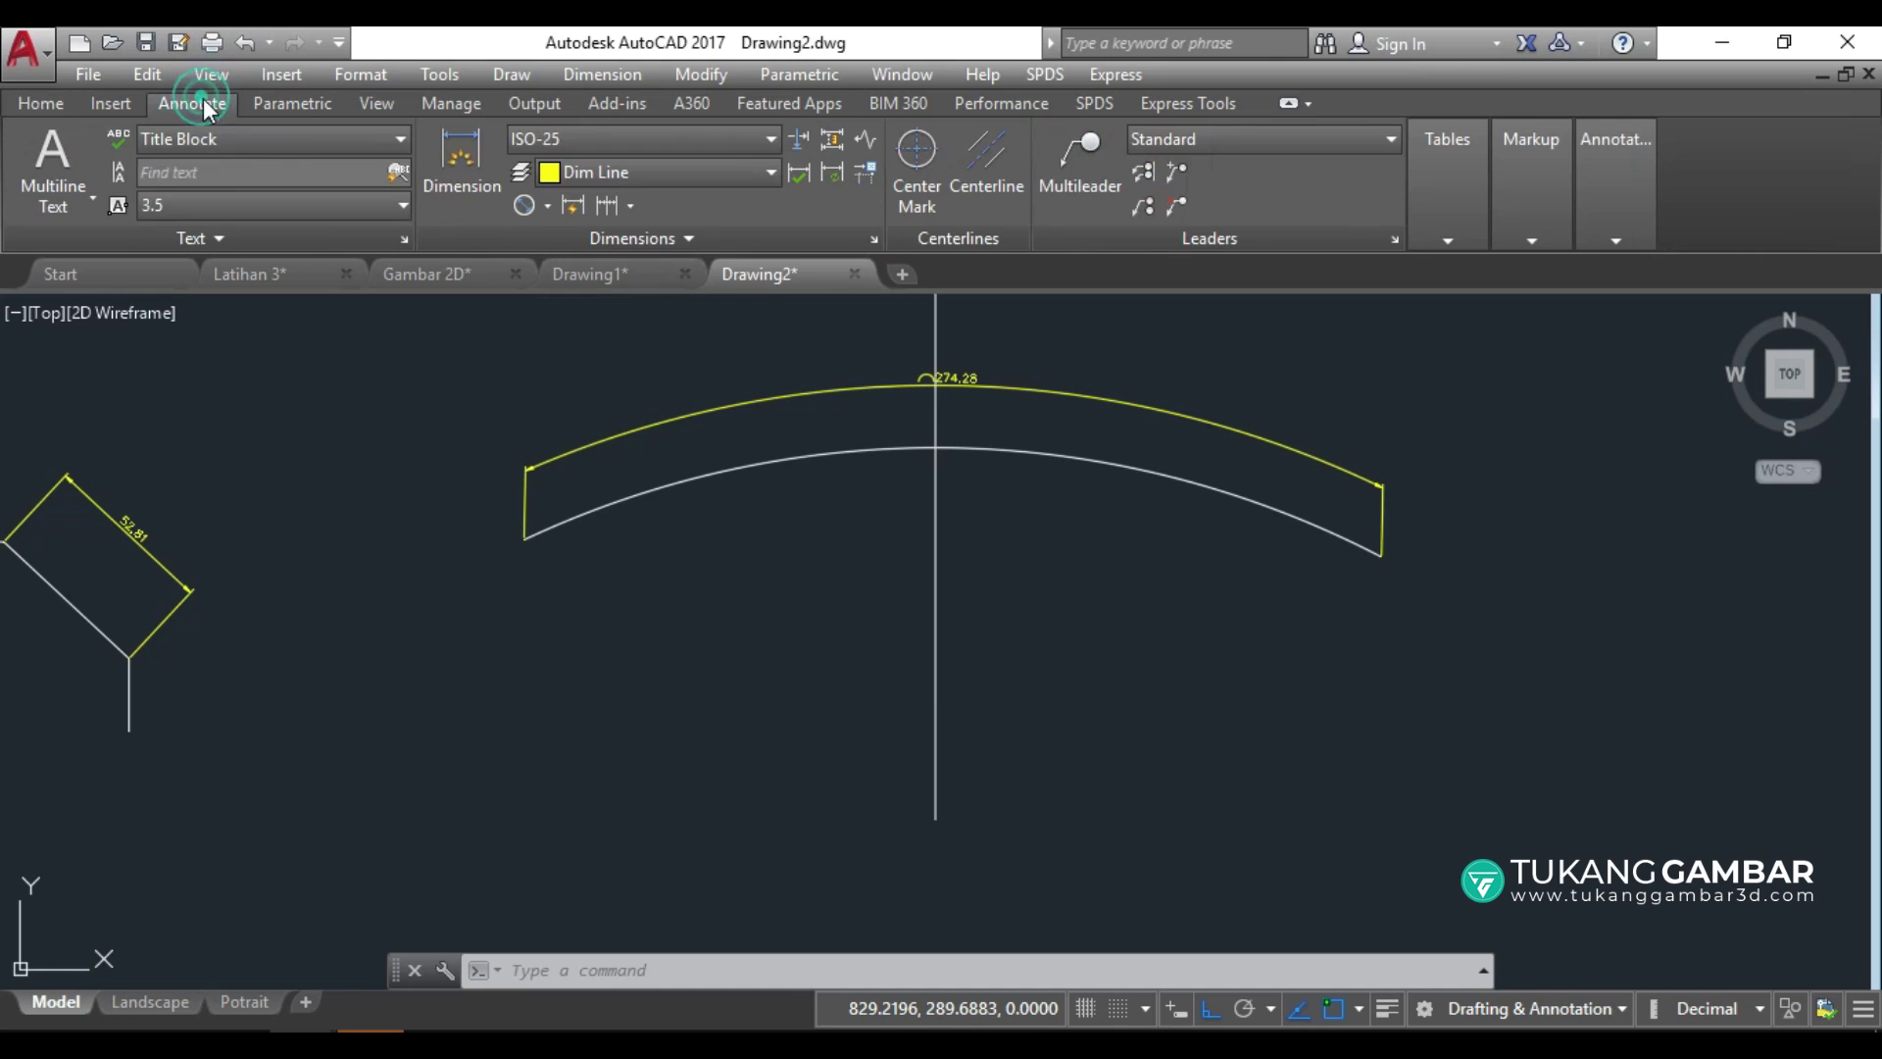
left_click(547, 205)
left_click(590, 590)
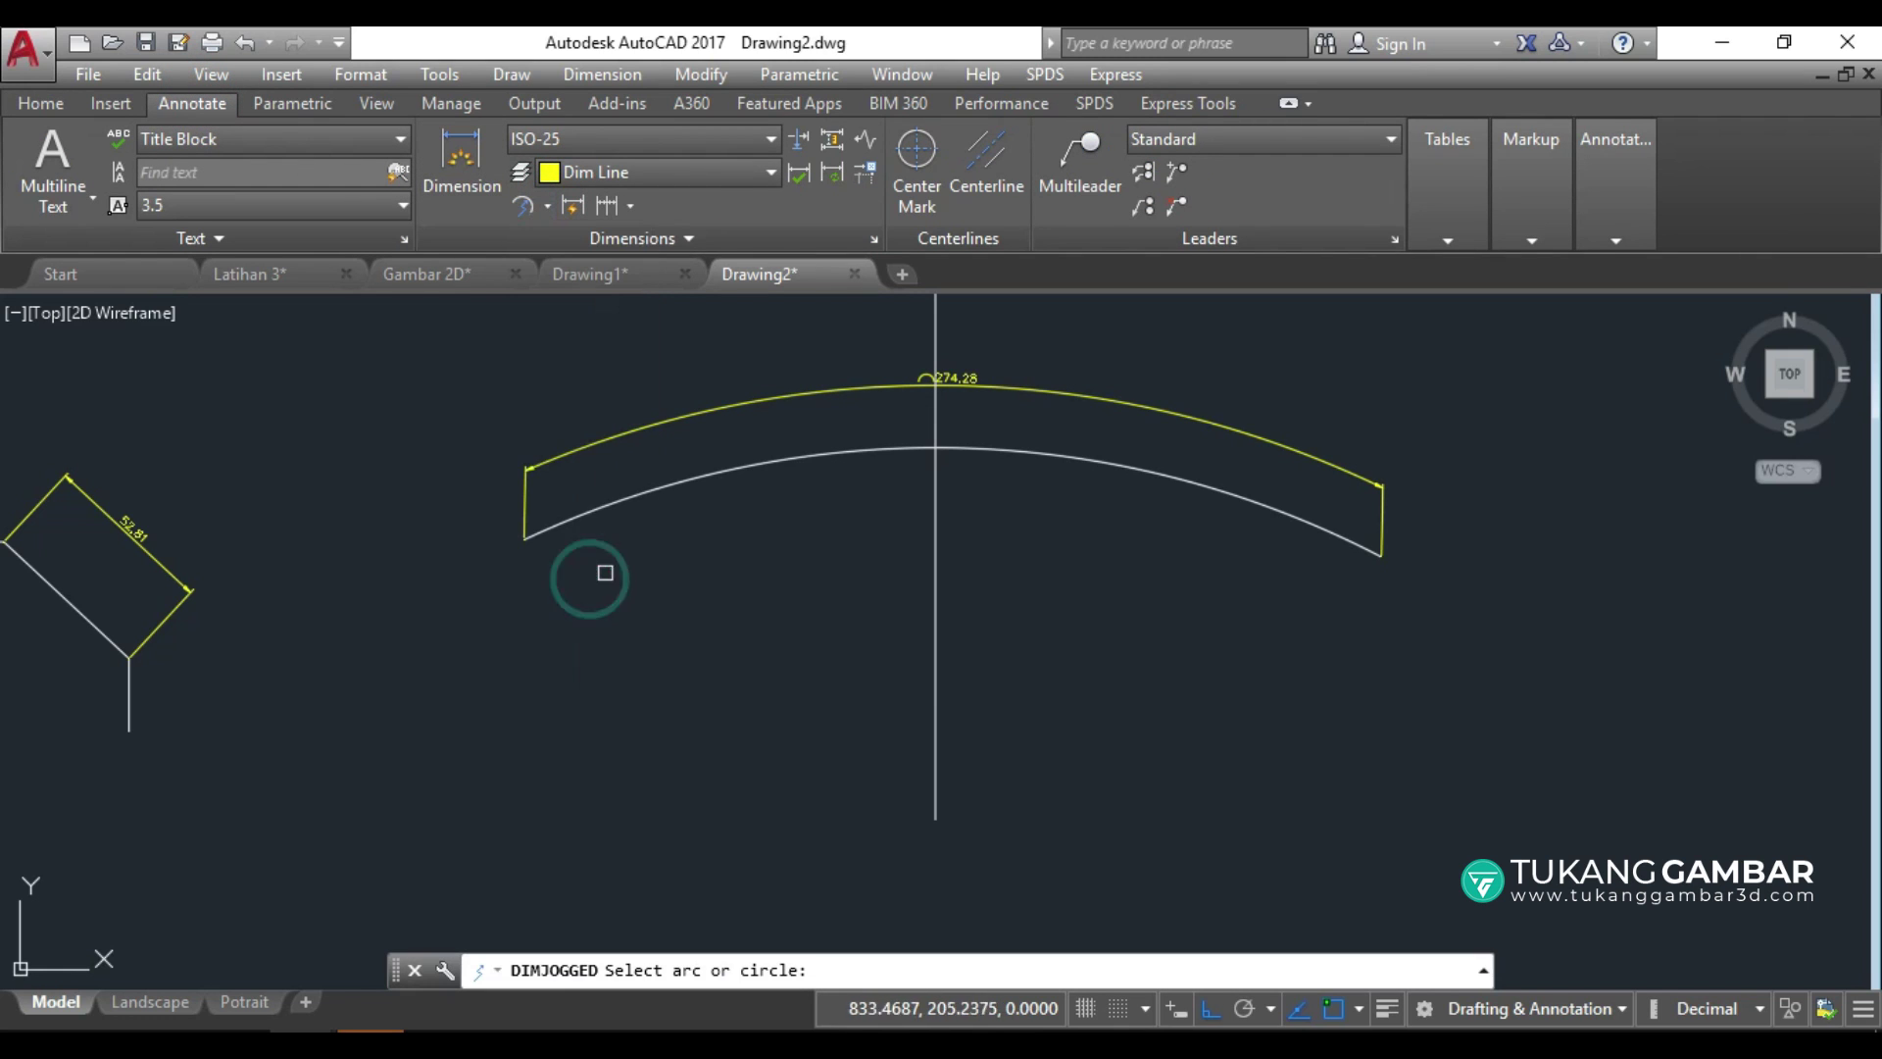
left_click(1107, 457)
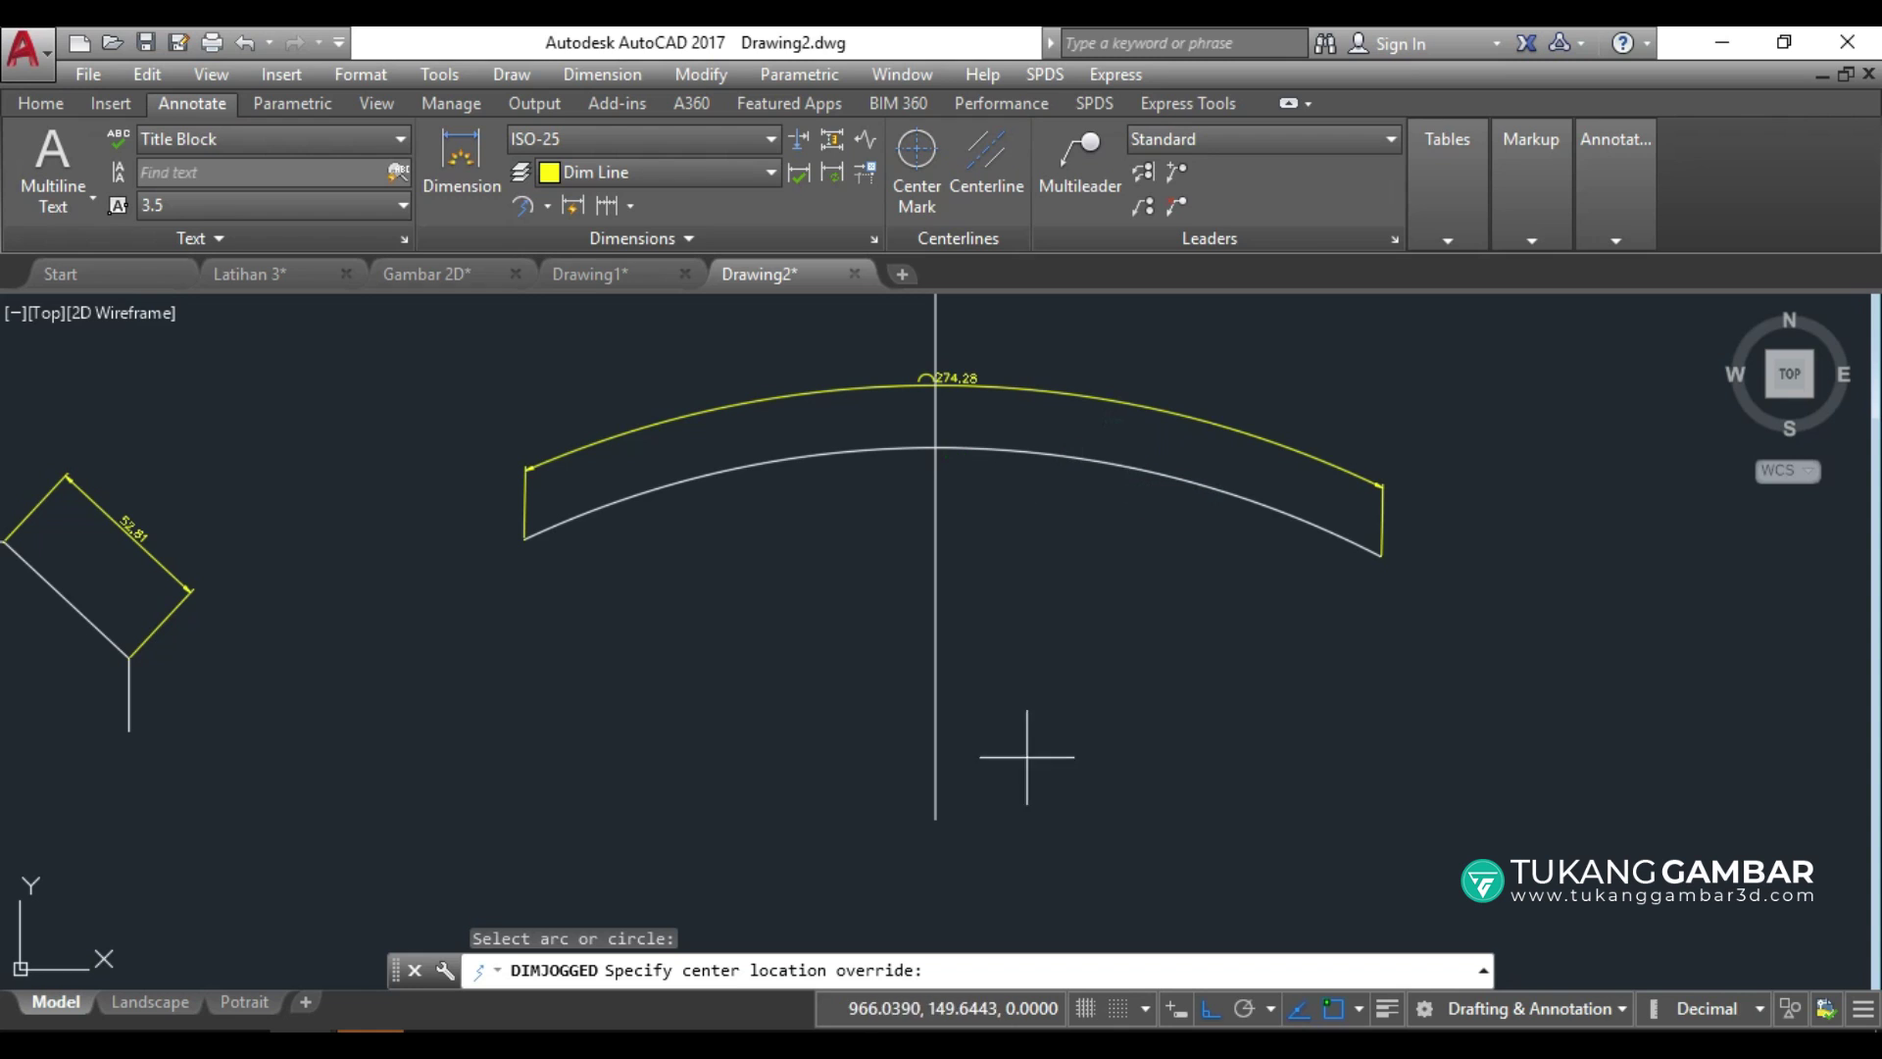
left_click(936, 819)
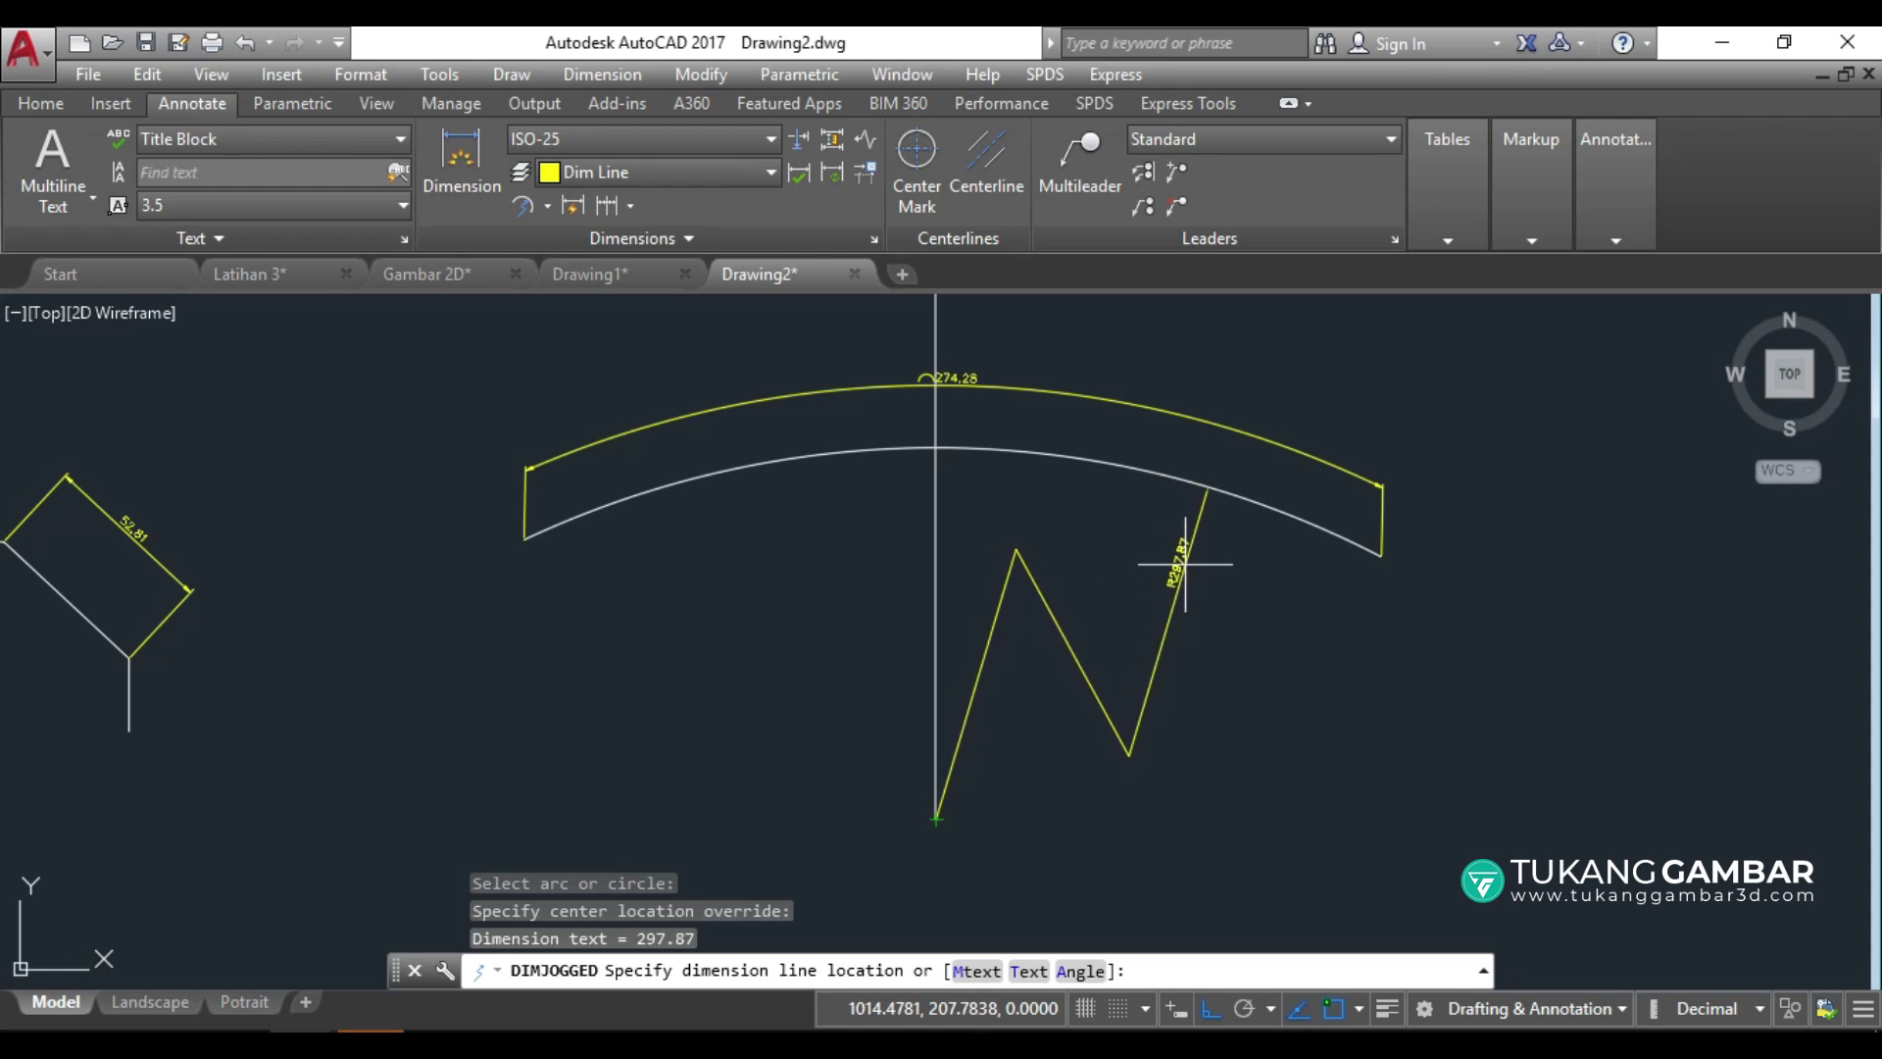
left_click(1165, 578)
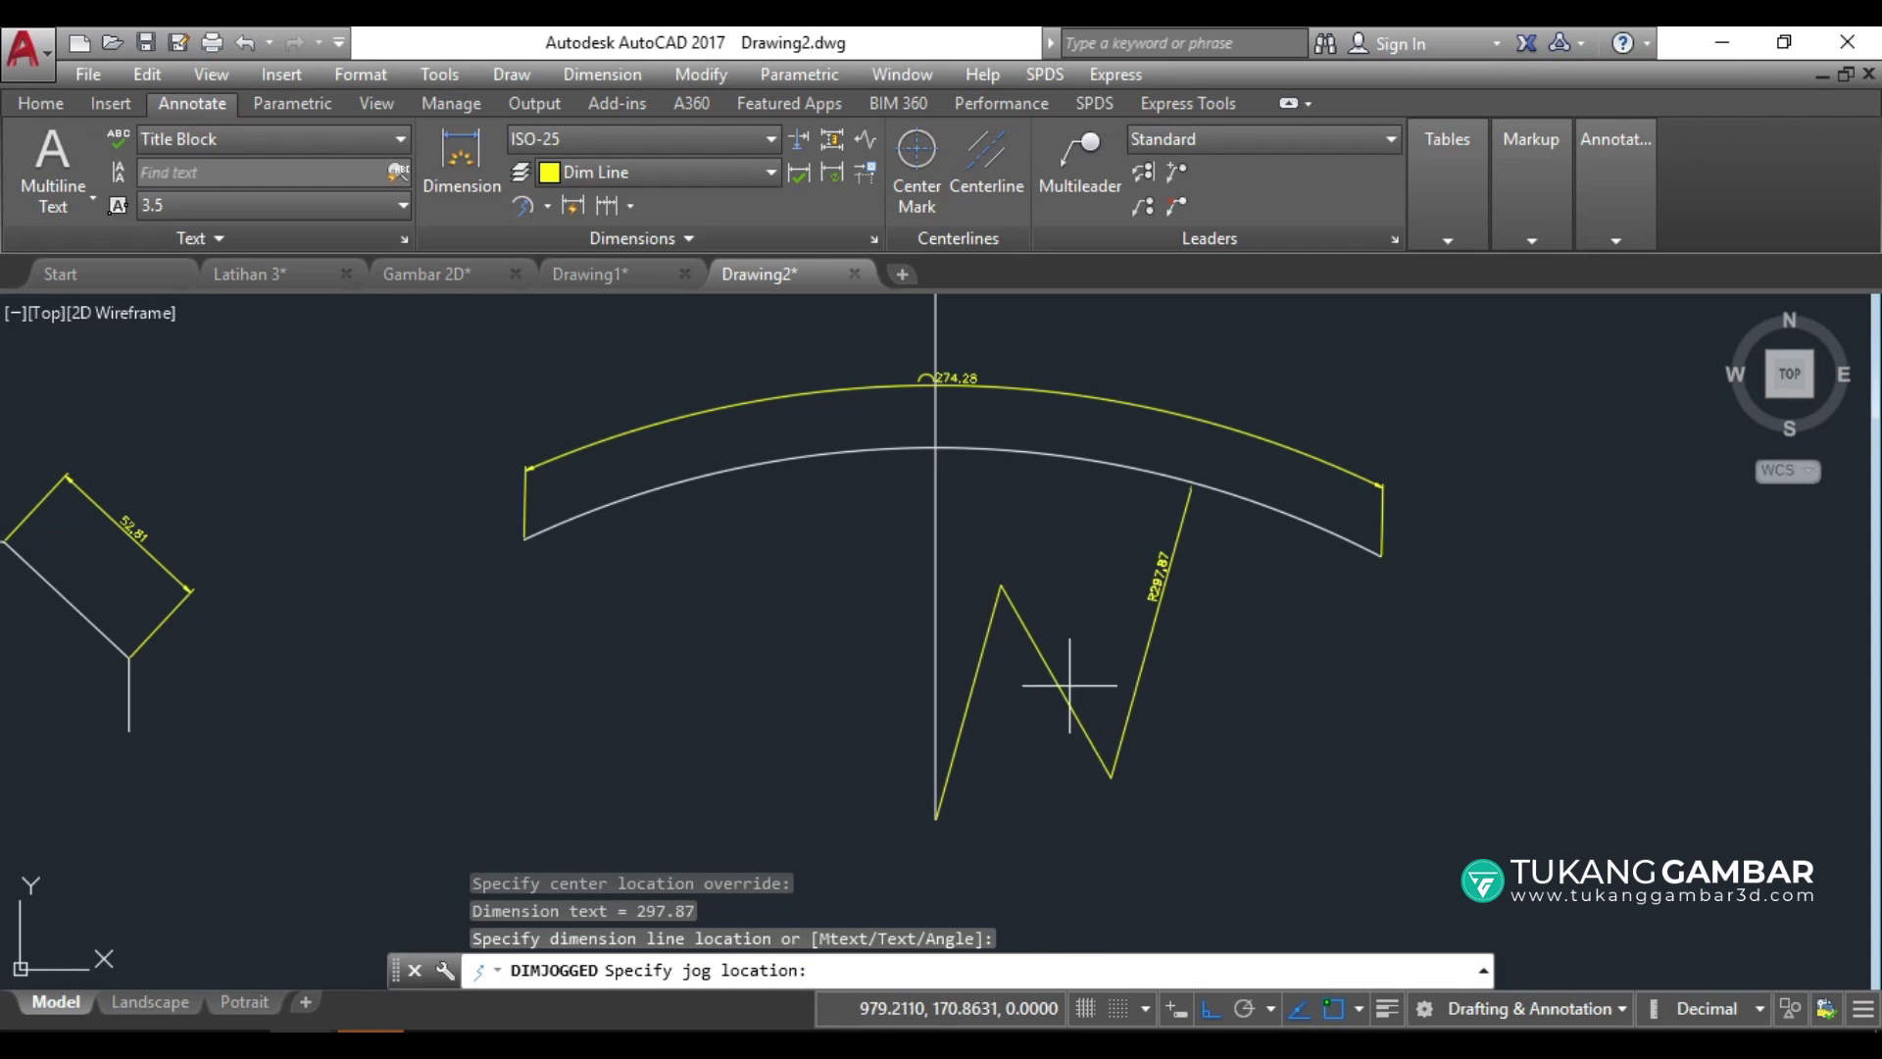
left_click(1075, 672)
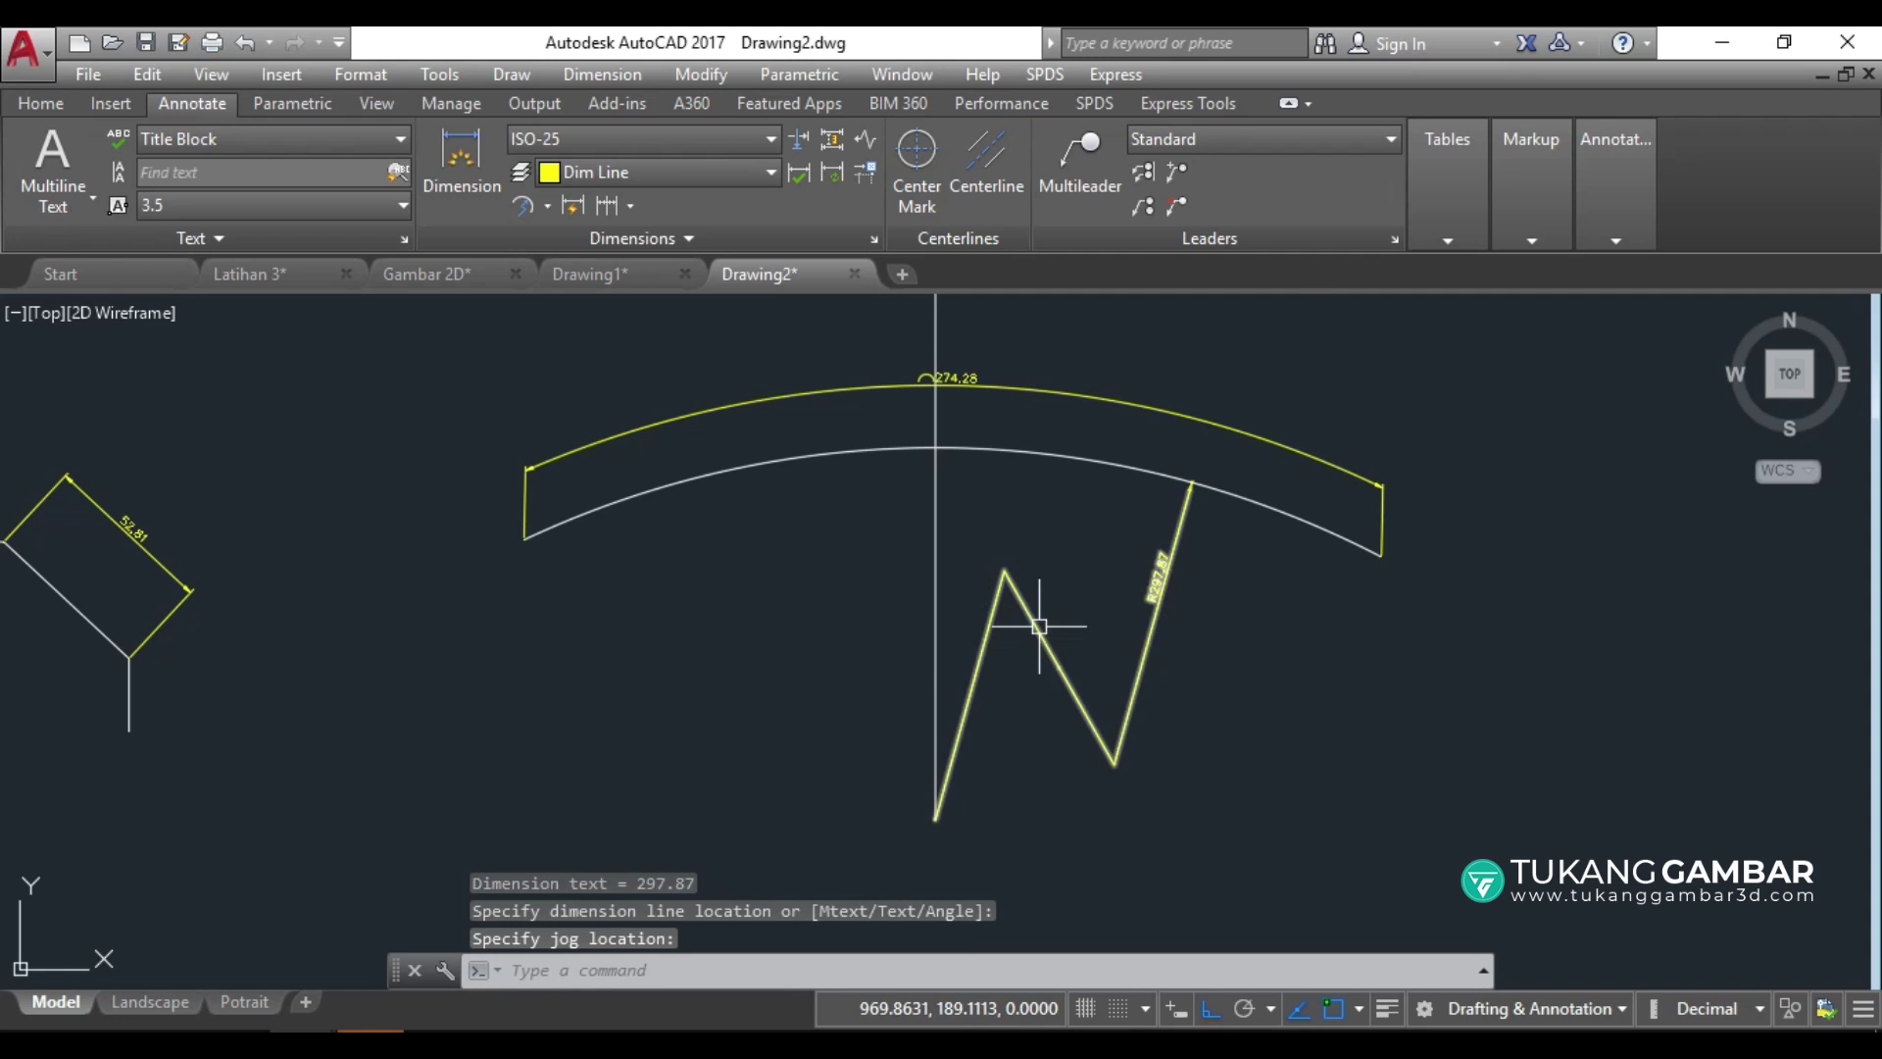
scroll(1039, 625, "up", 2)
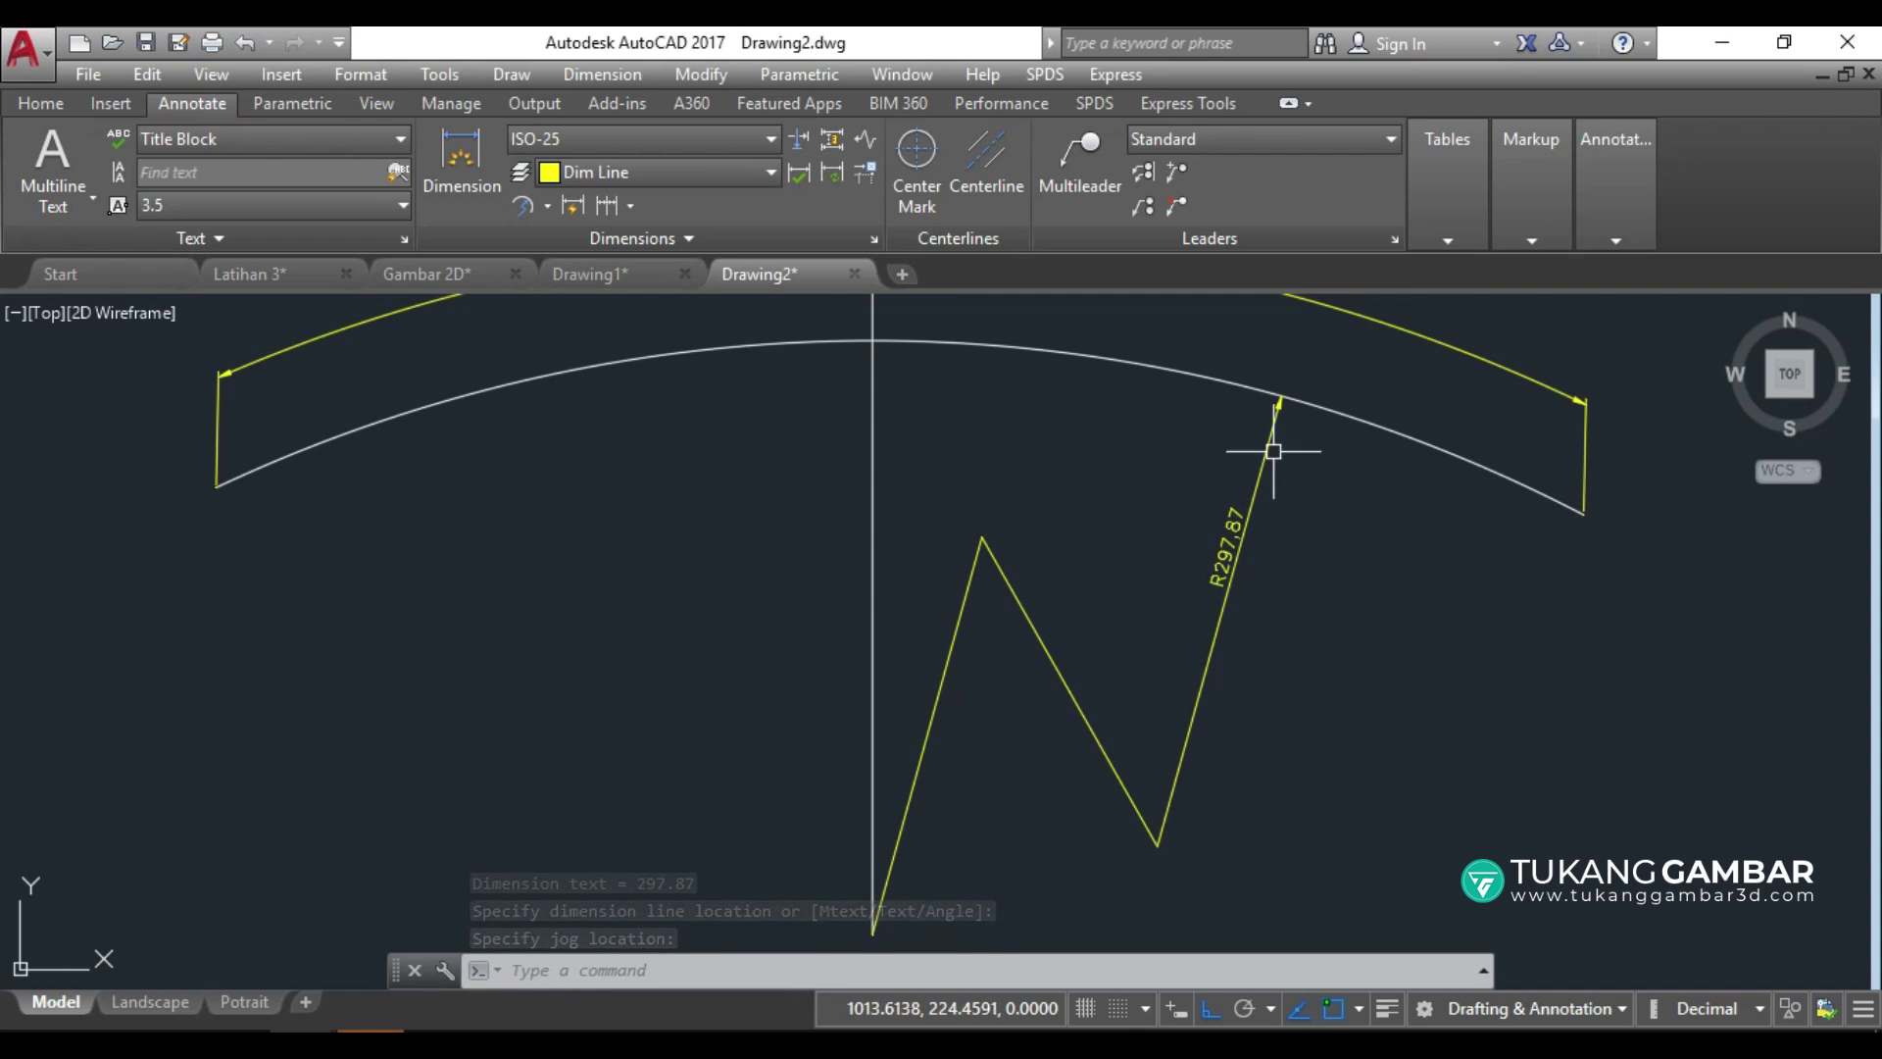
scroll(1219, 603, "up", 2)
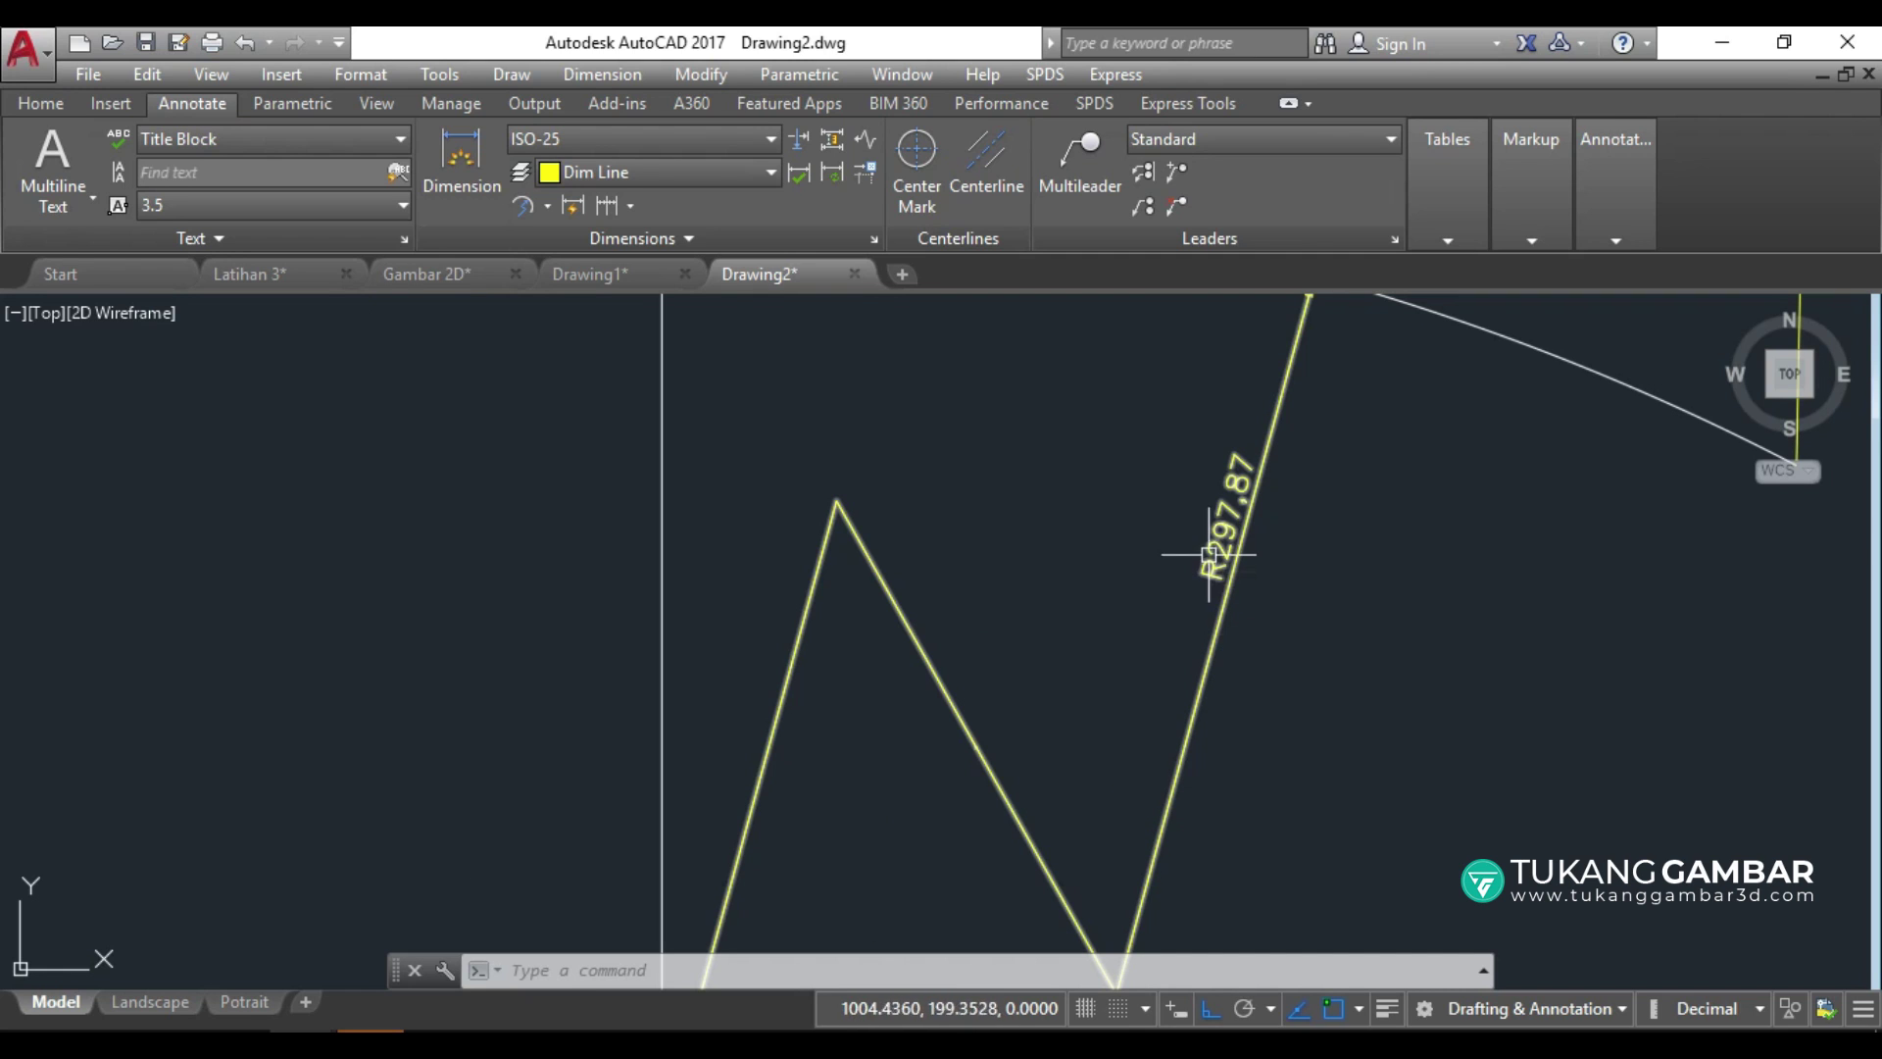
scroll(1235, 481, "down", 4)
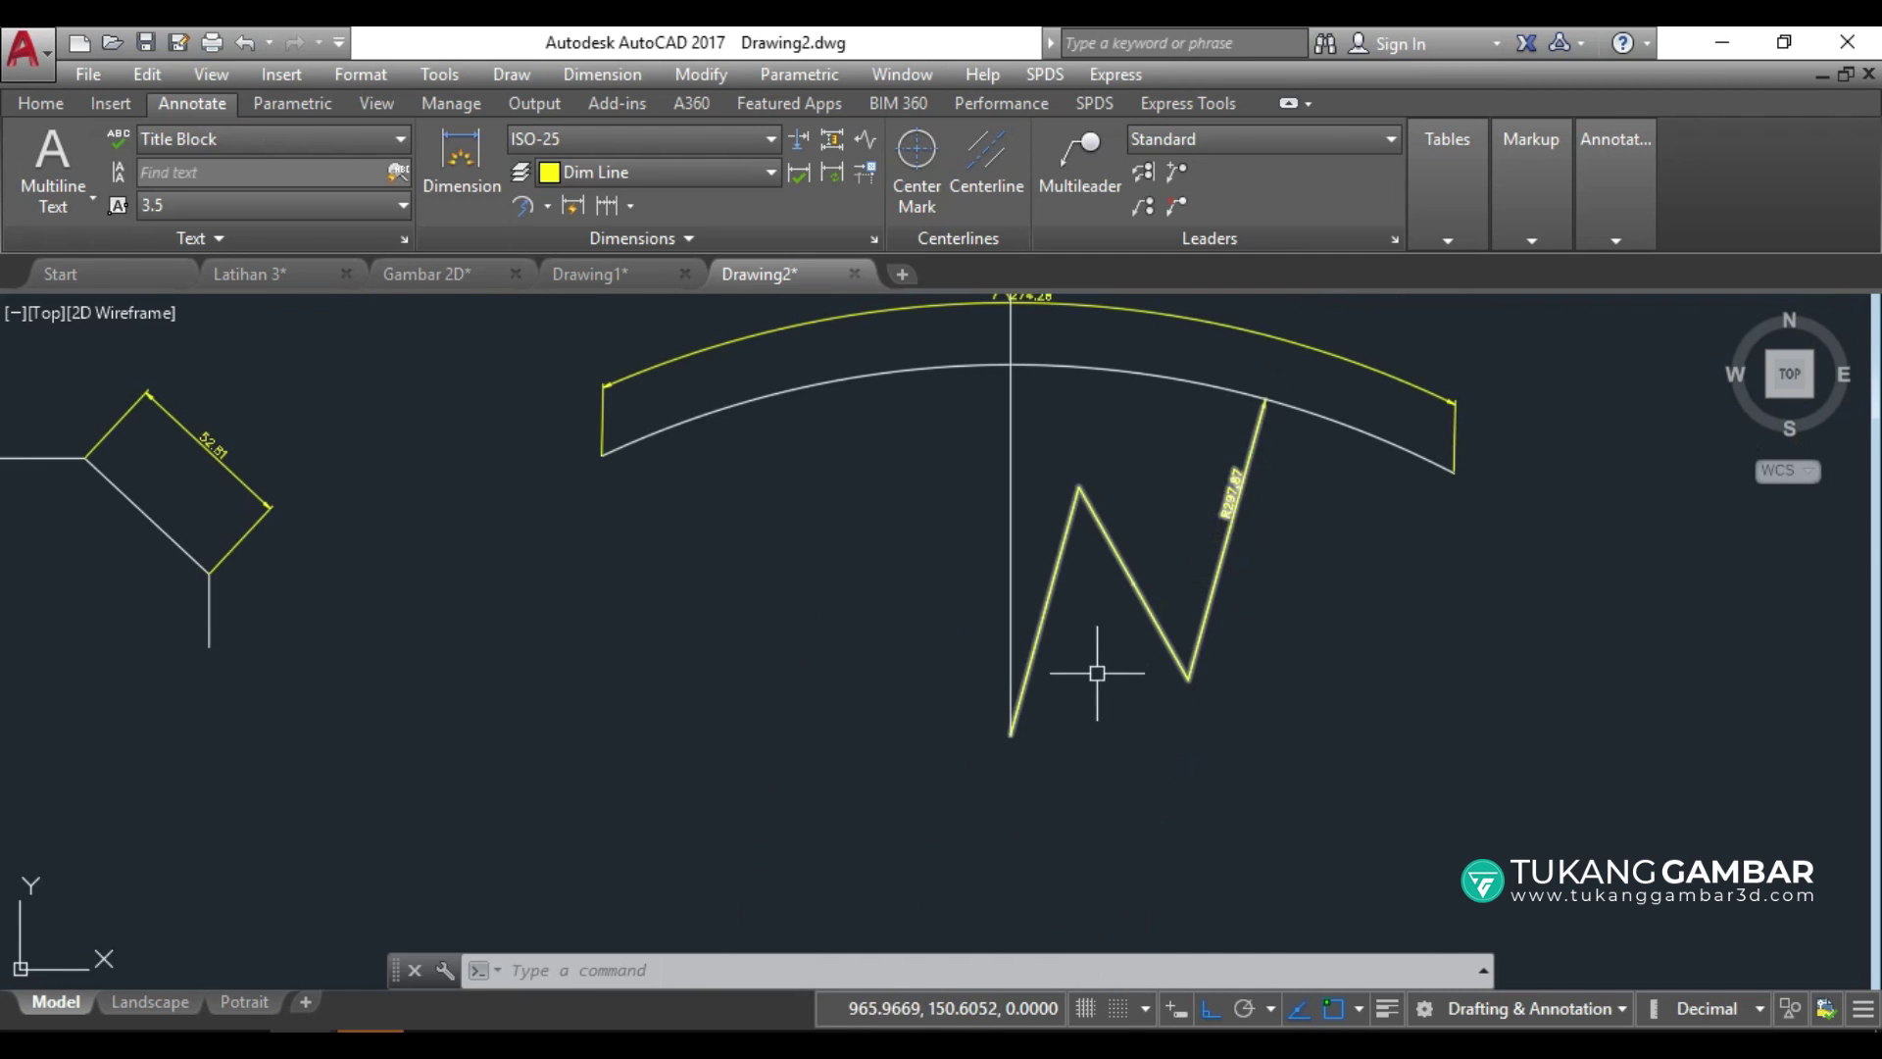
left_click(1012, 730)
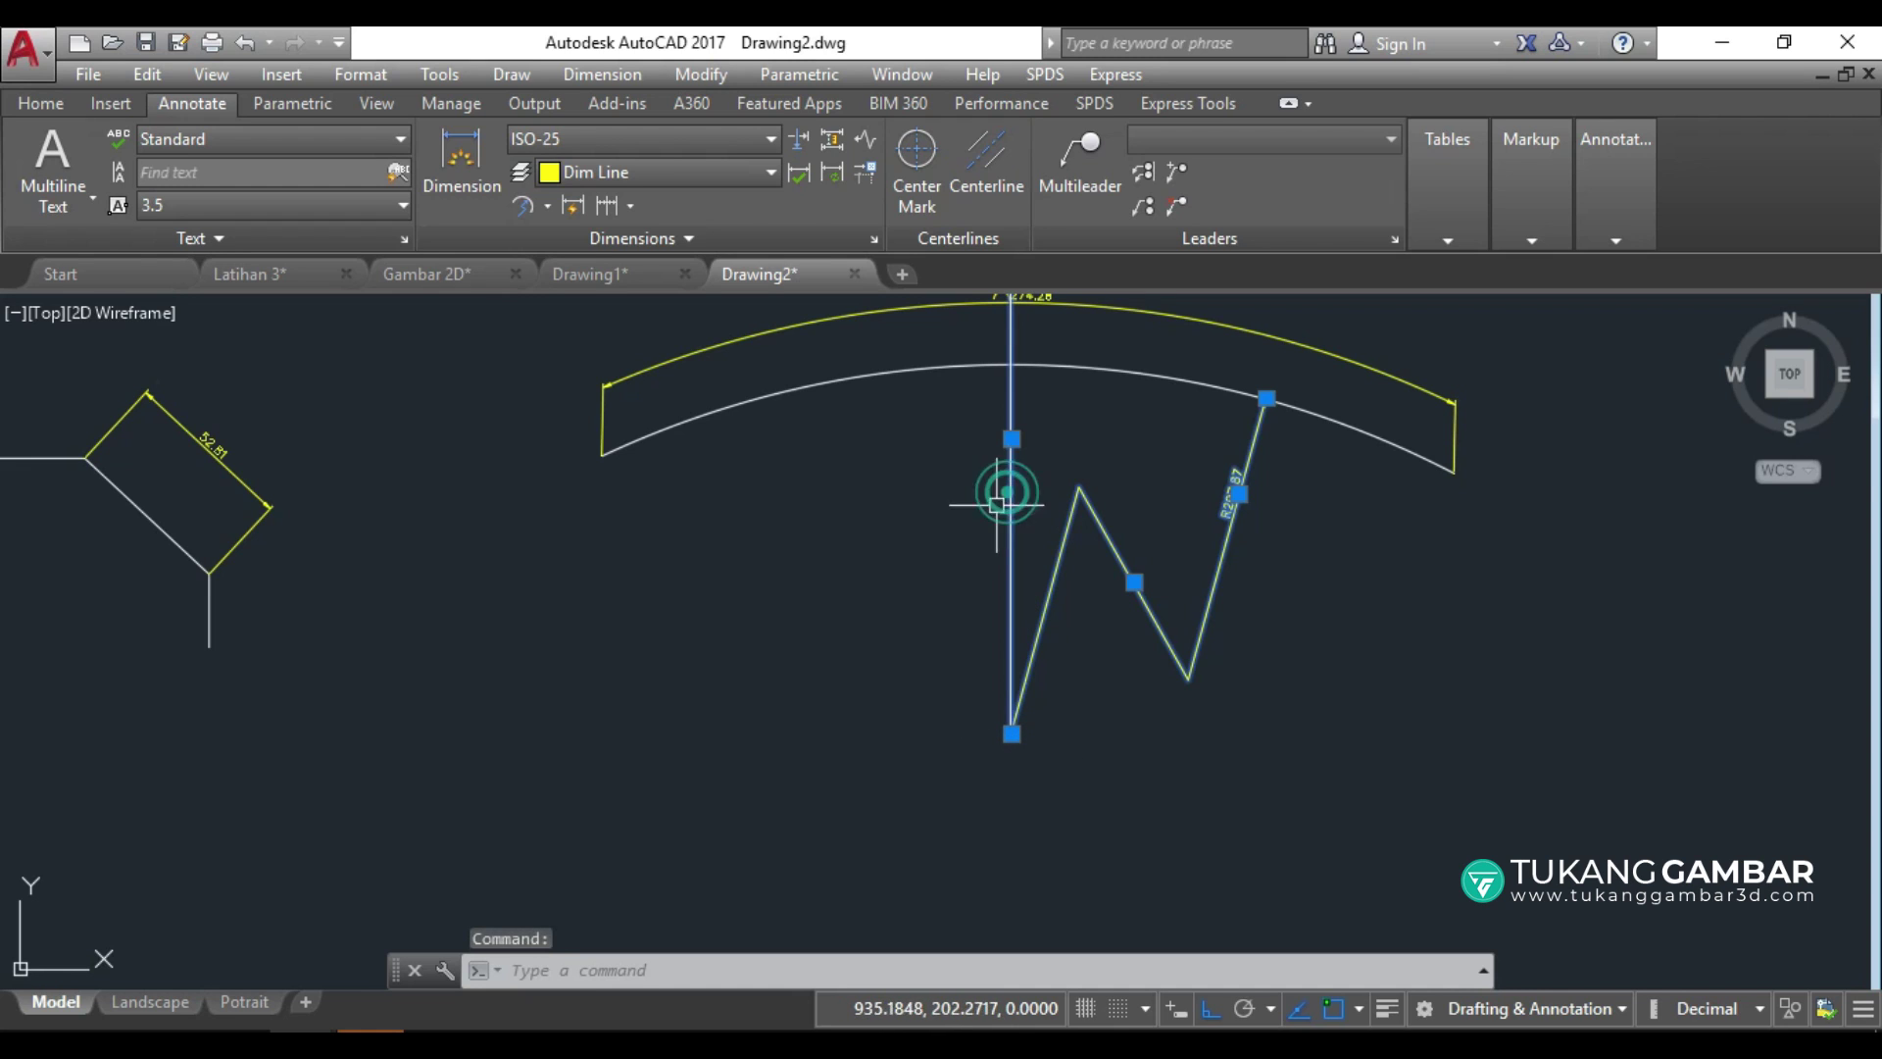
Navigate back to the flange views and zoom in on the side view's 75 dimension.
key("Escape")
scroll(985, 517, "down", 4)
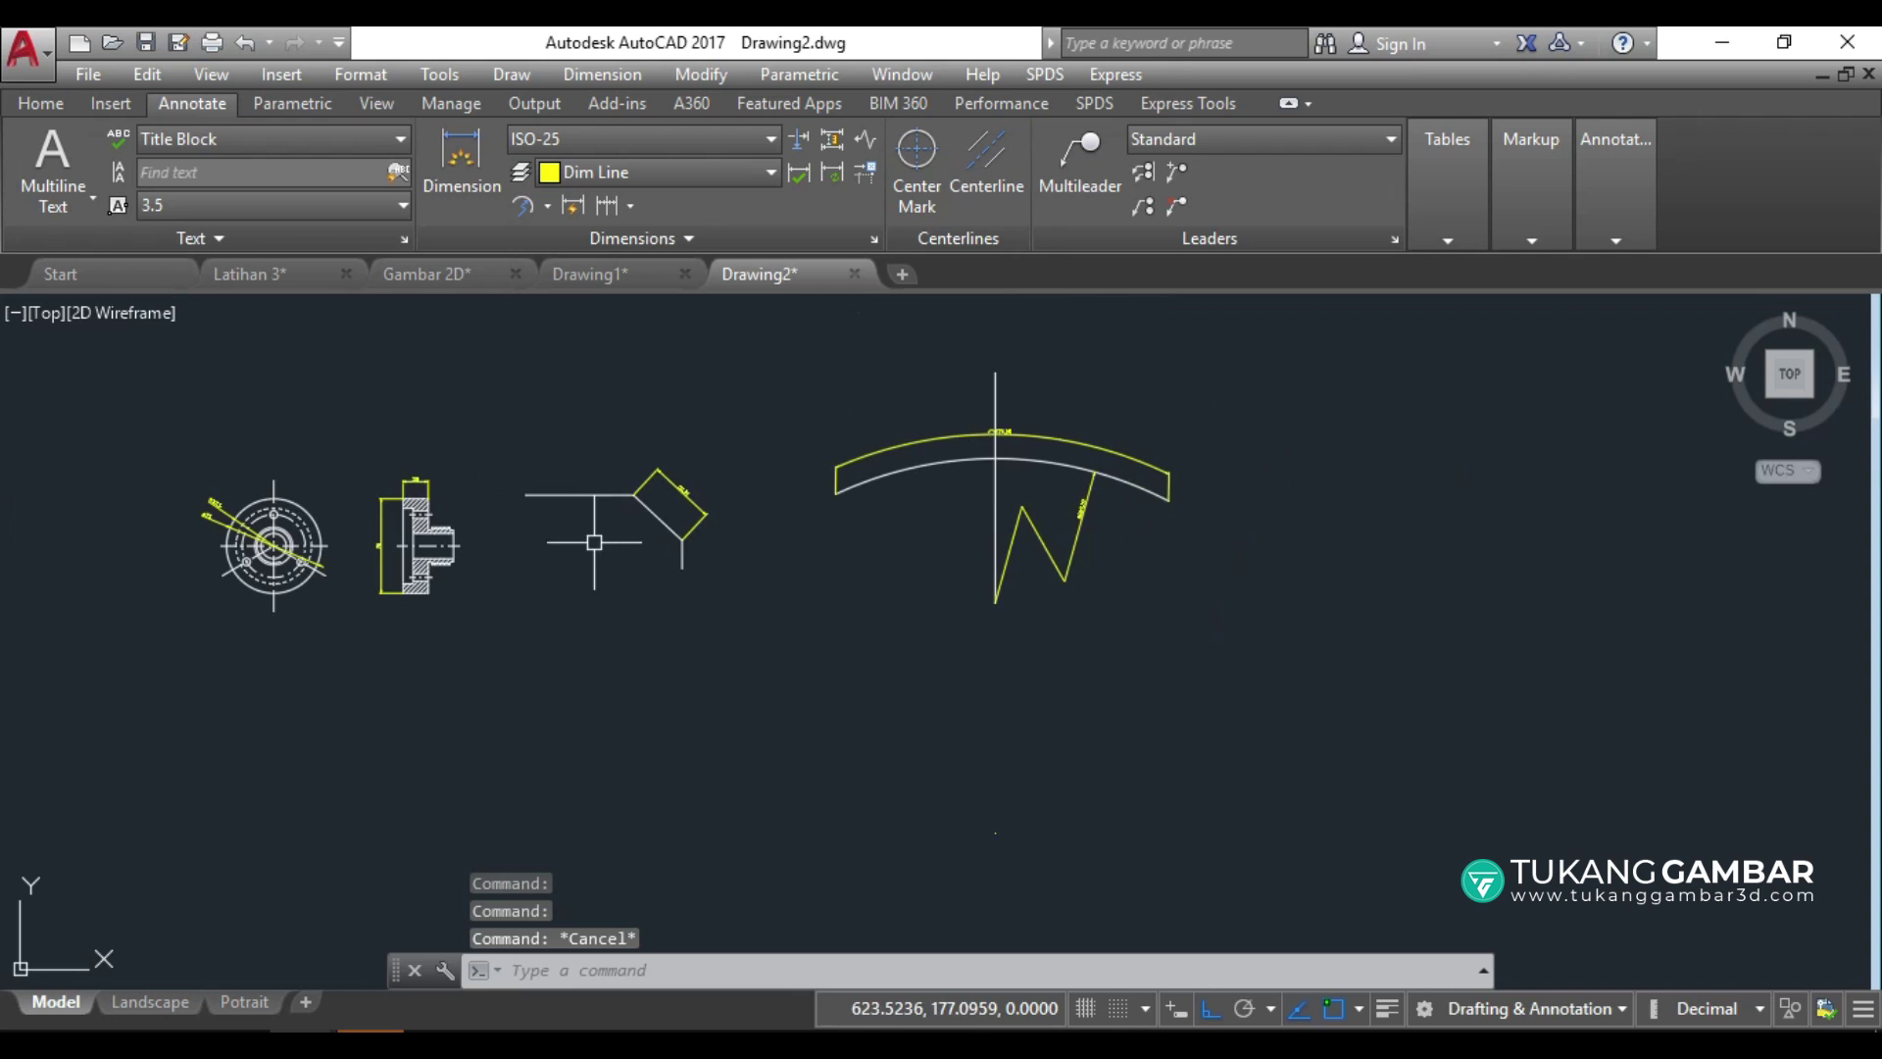
middle_click_drag(673, 538, 863, 525)
scroll(862, 521, "up", 4)
scroll(861, 522, "up", 1)
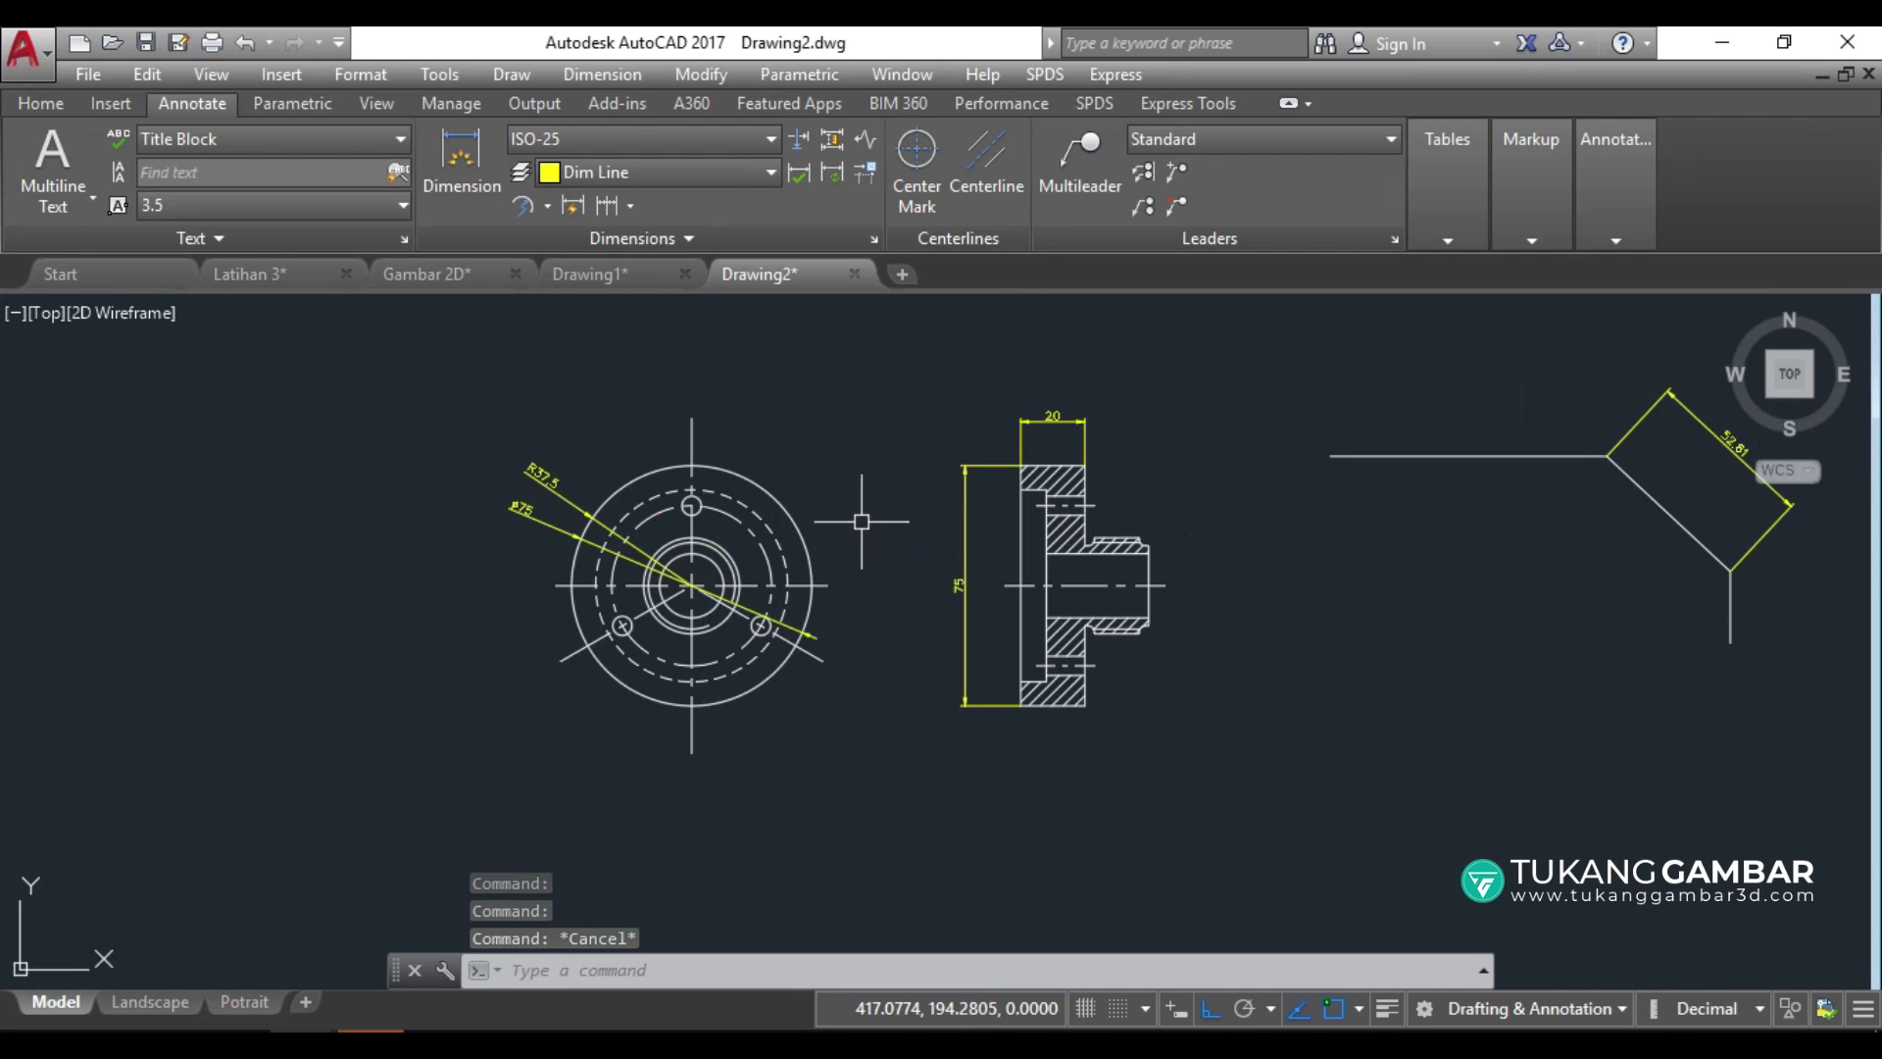
scroll(862, 521, "up", 1)
scroll(861, 529, "up", 1)
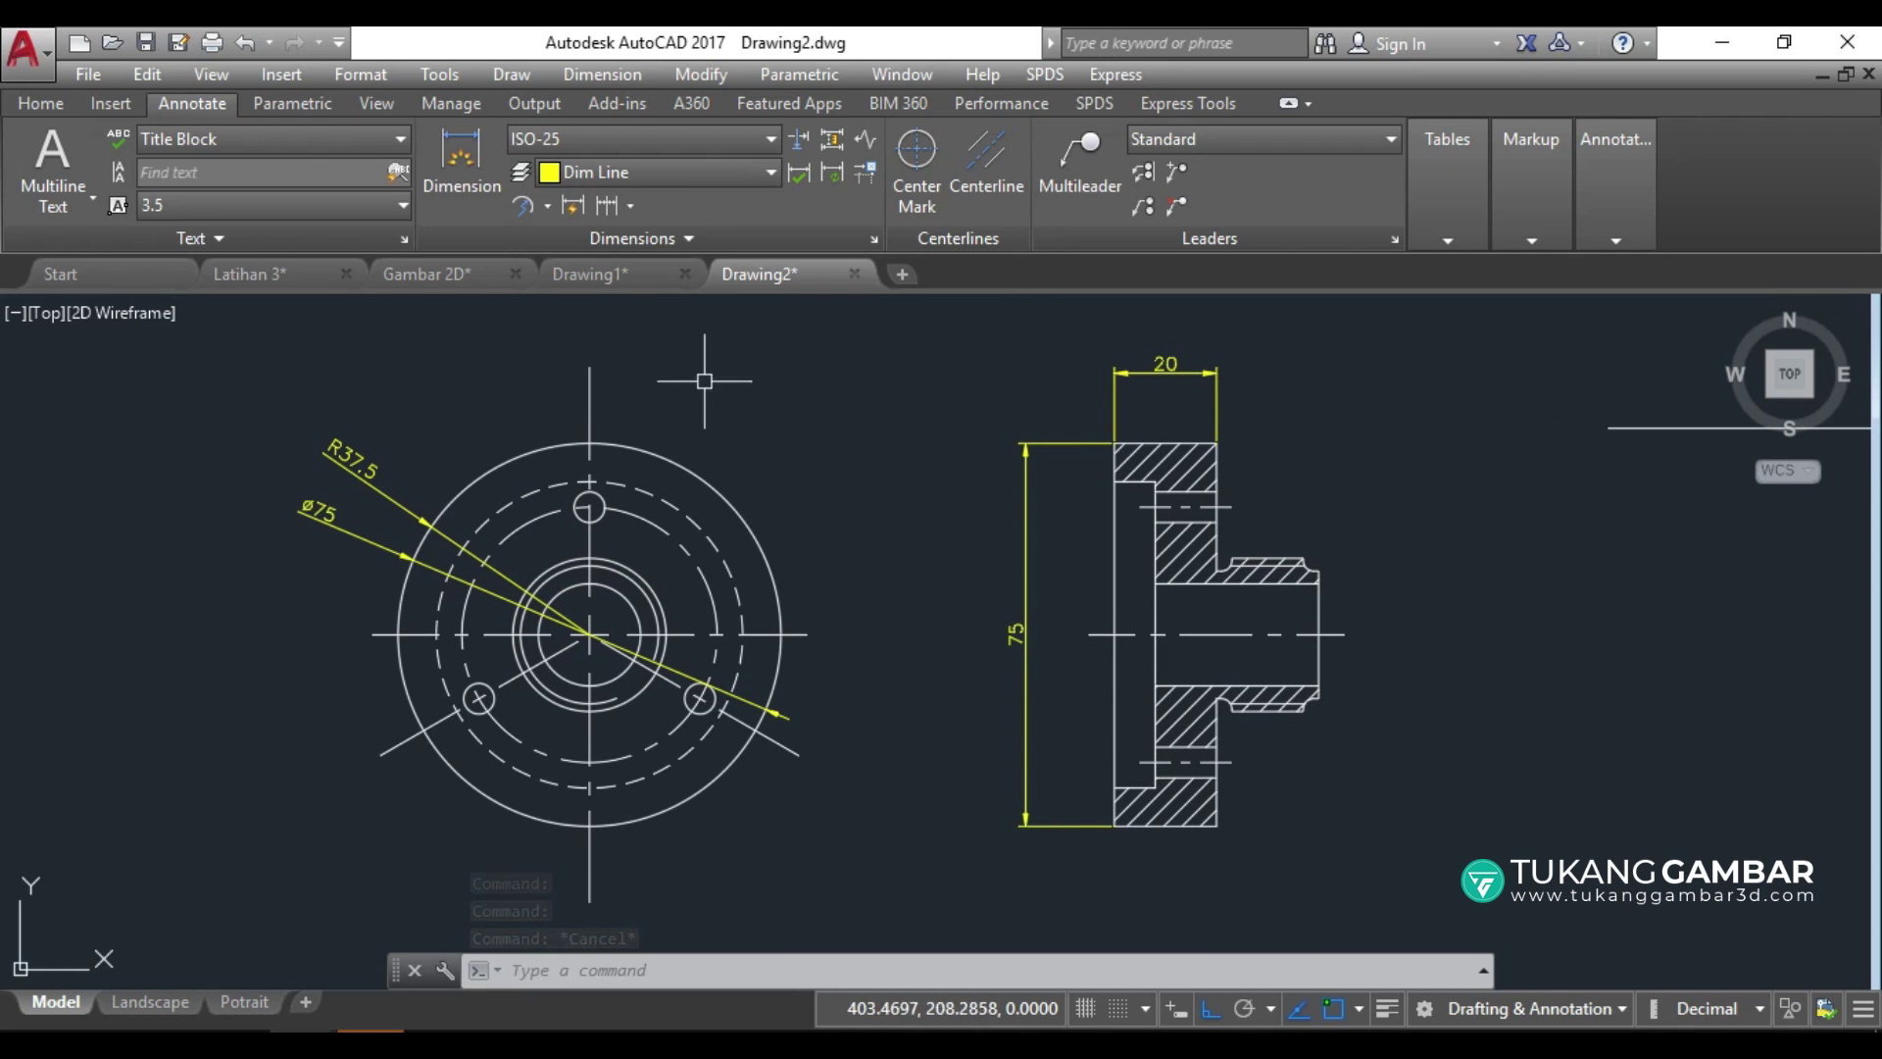
left_click(548, 208)
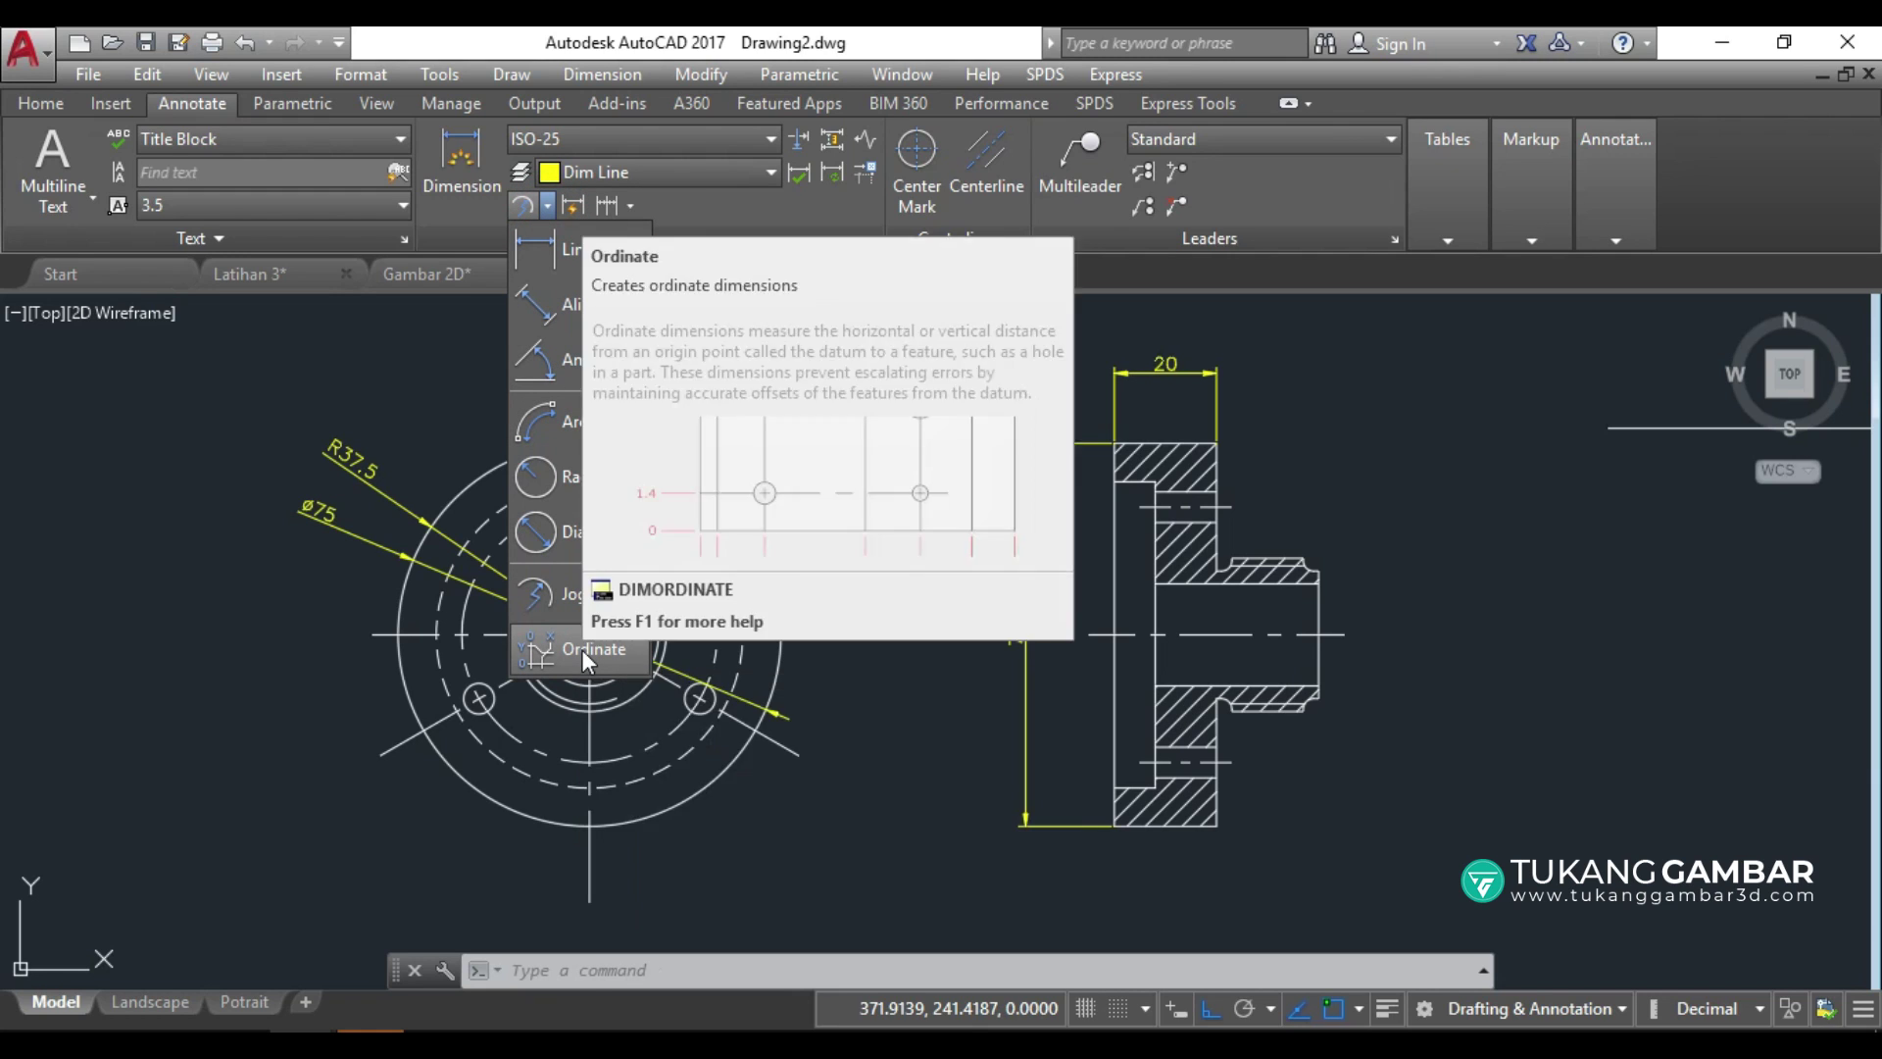
left_click(838, 633)
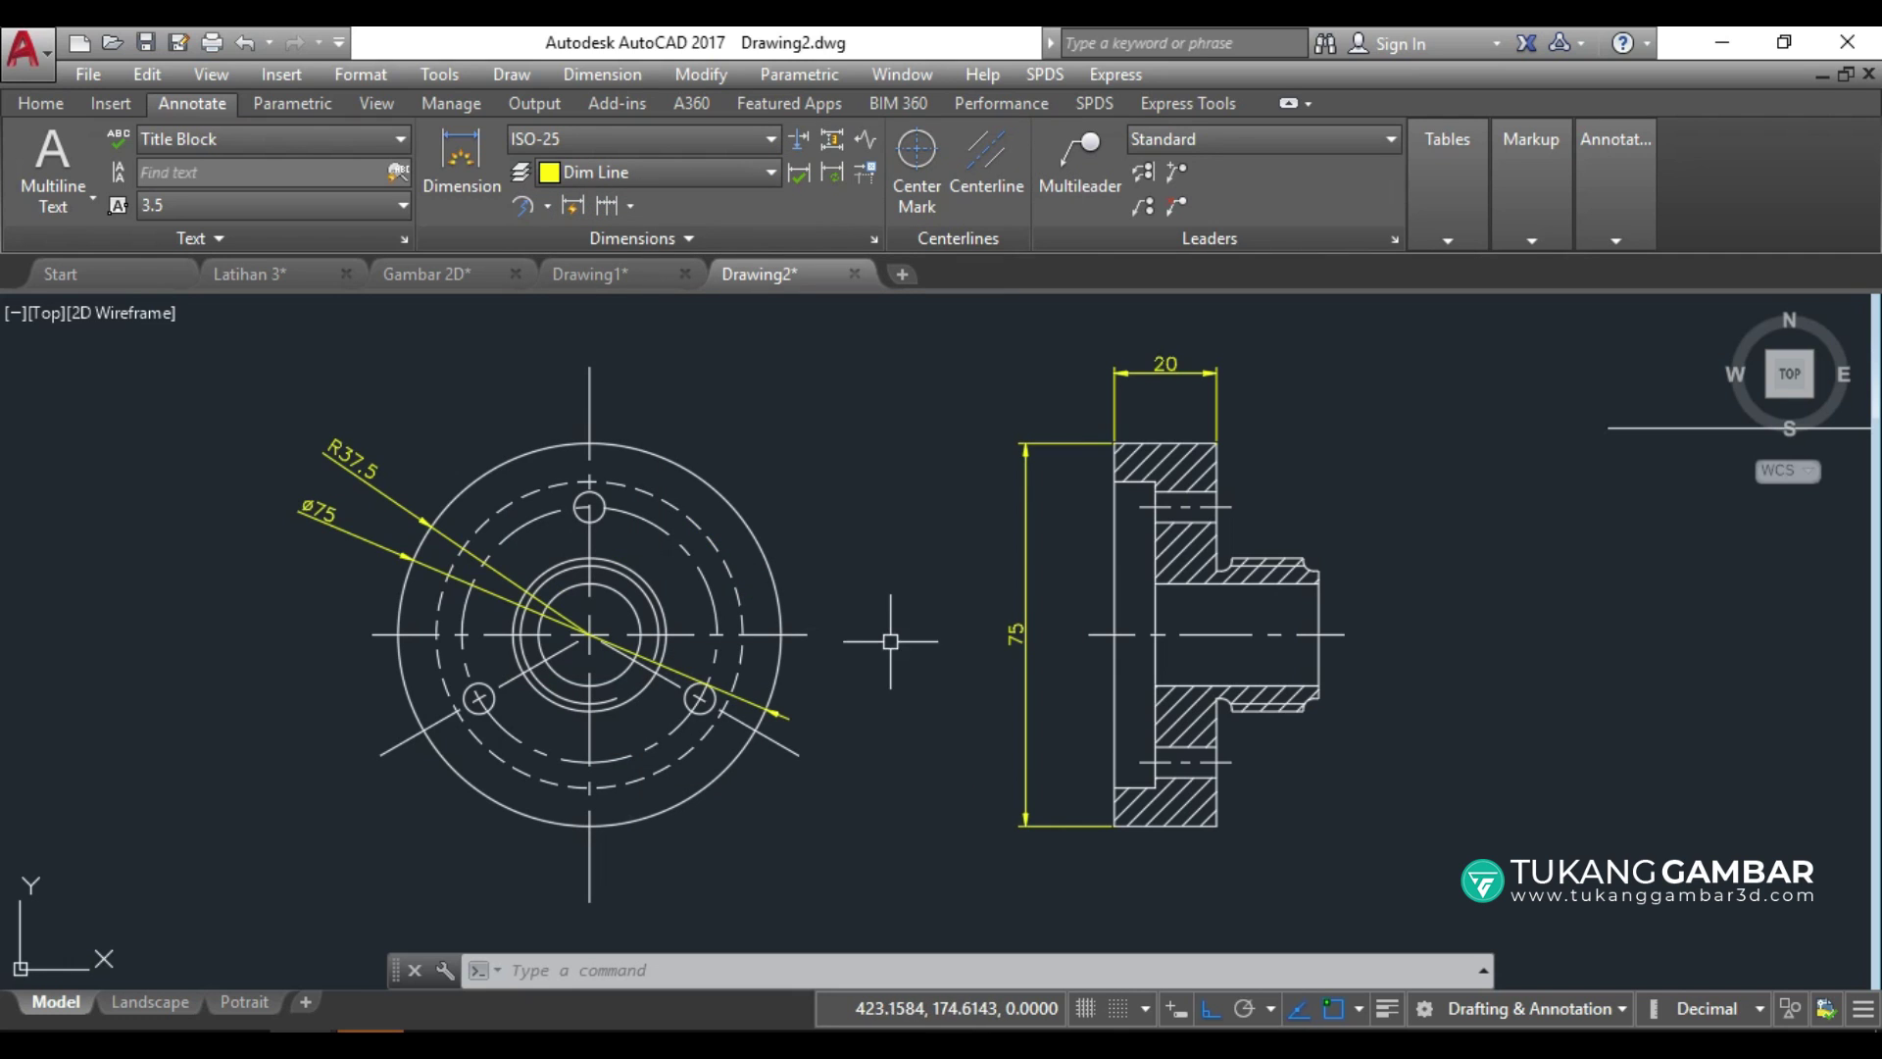
middle_click_drag(890, 641, 798, 550)
scroll(1025, 777, "up", 2)
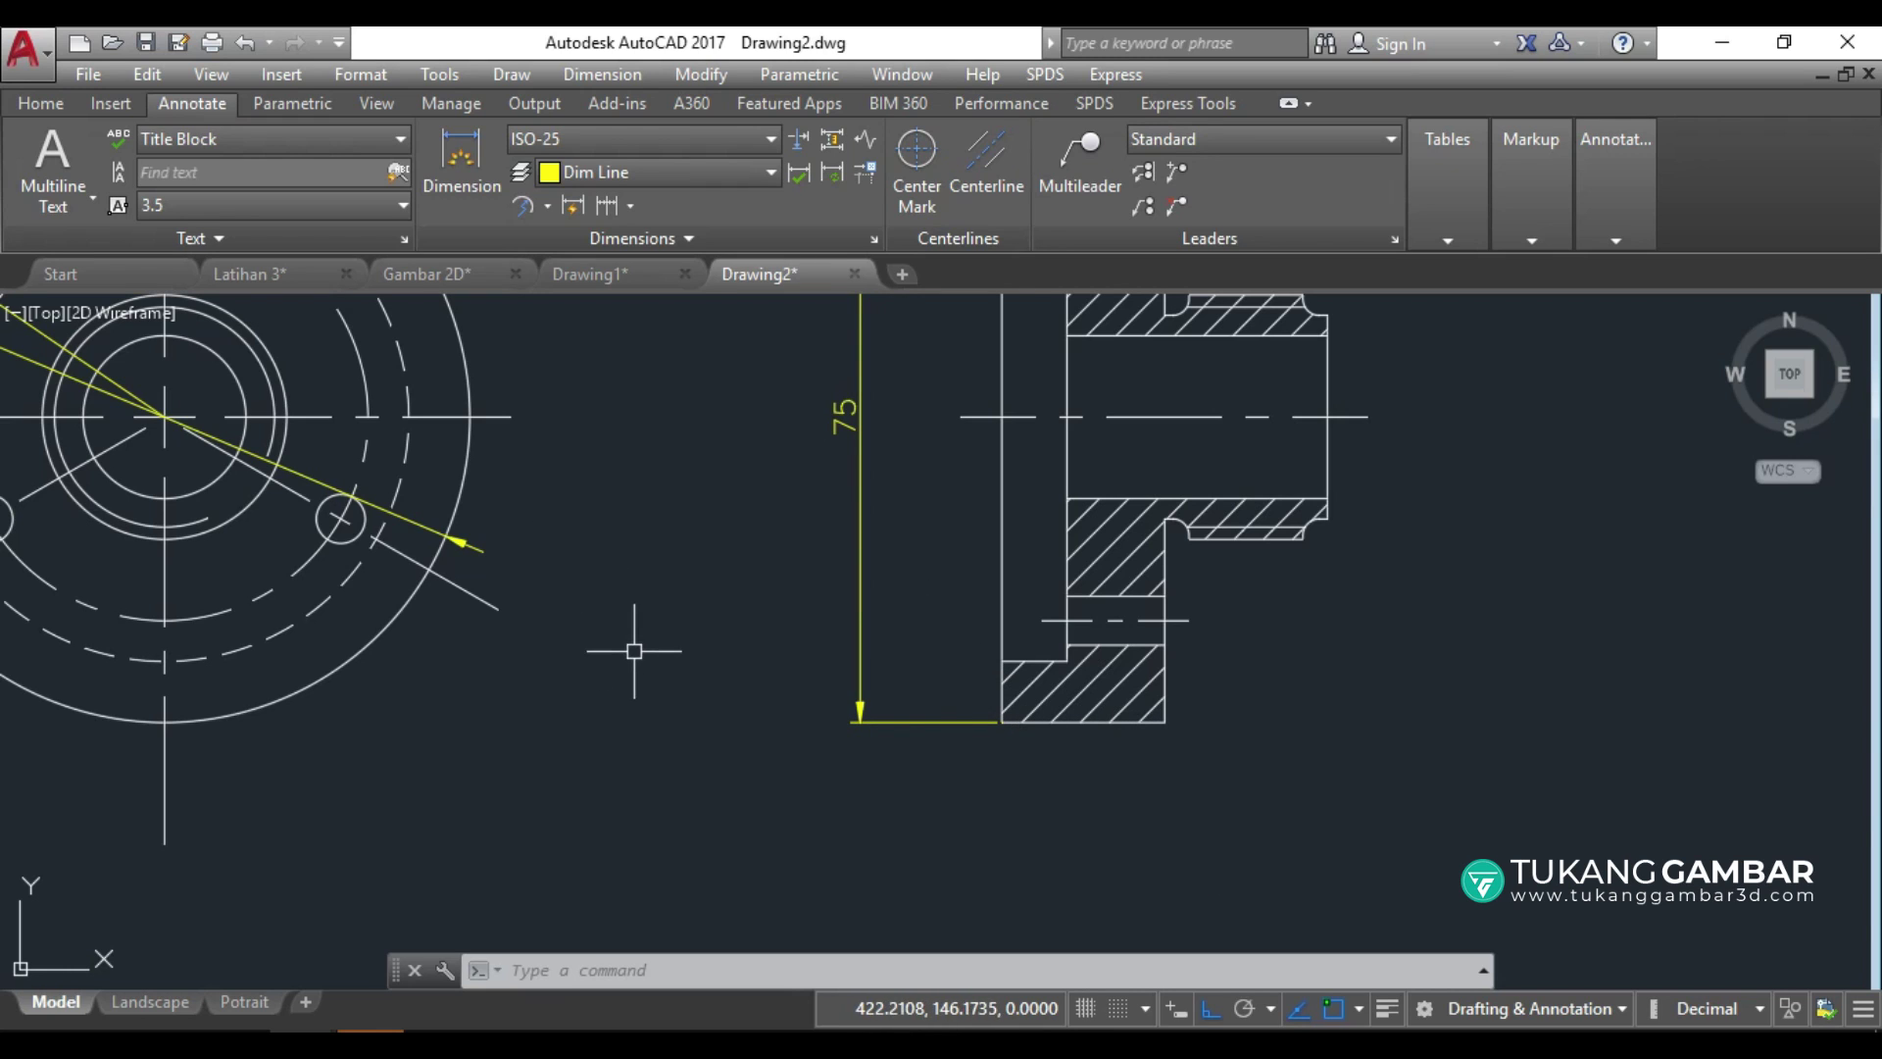
Define a UCS with its origin at the side view's lower-left corner and X along the bottom edge.
type("ucs")
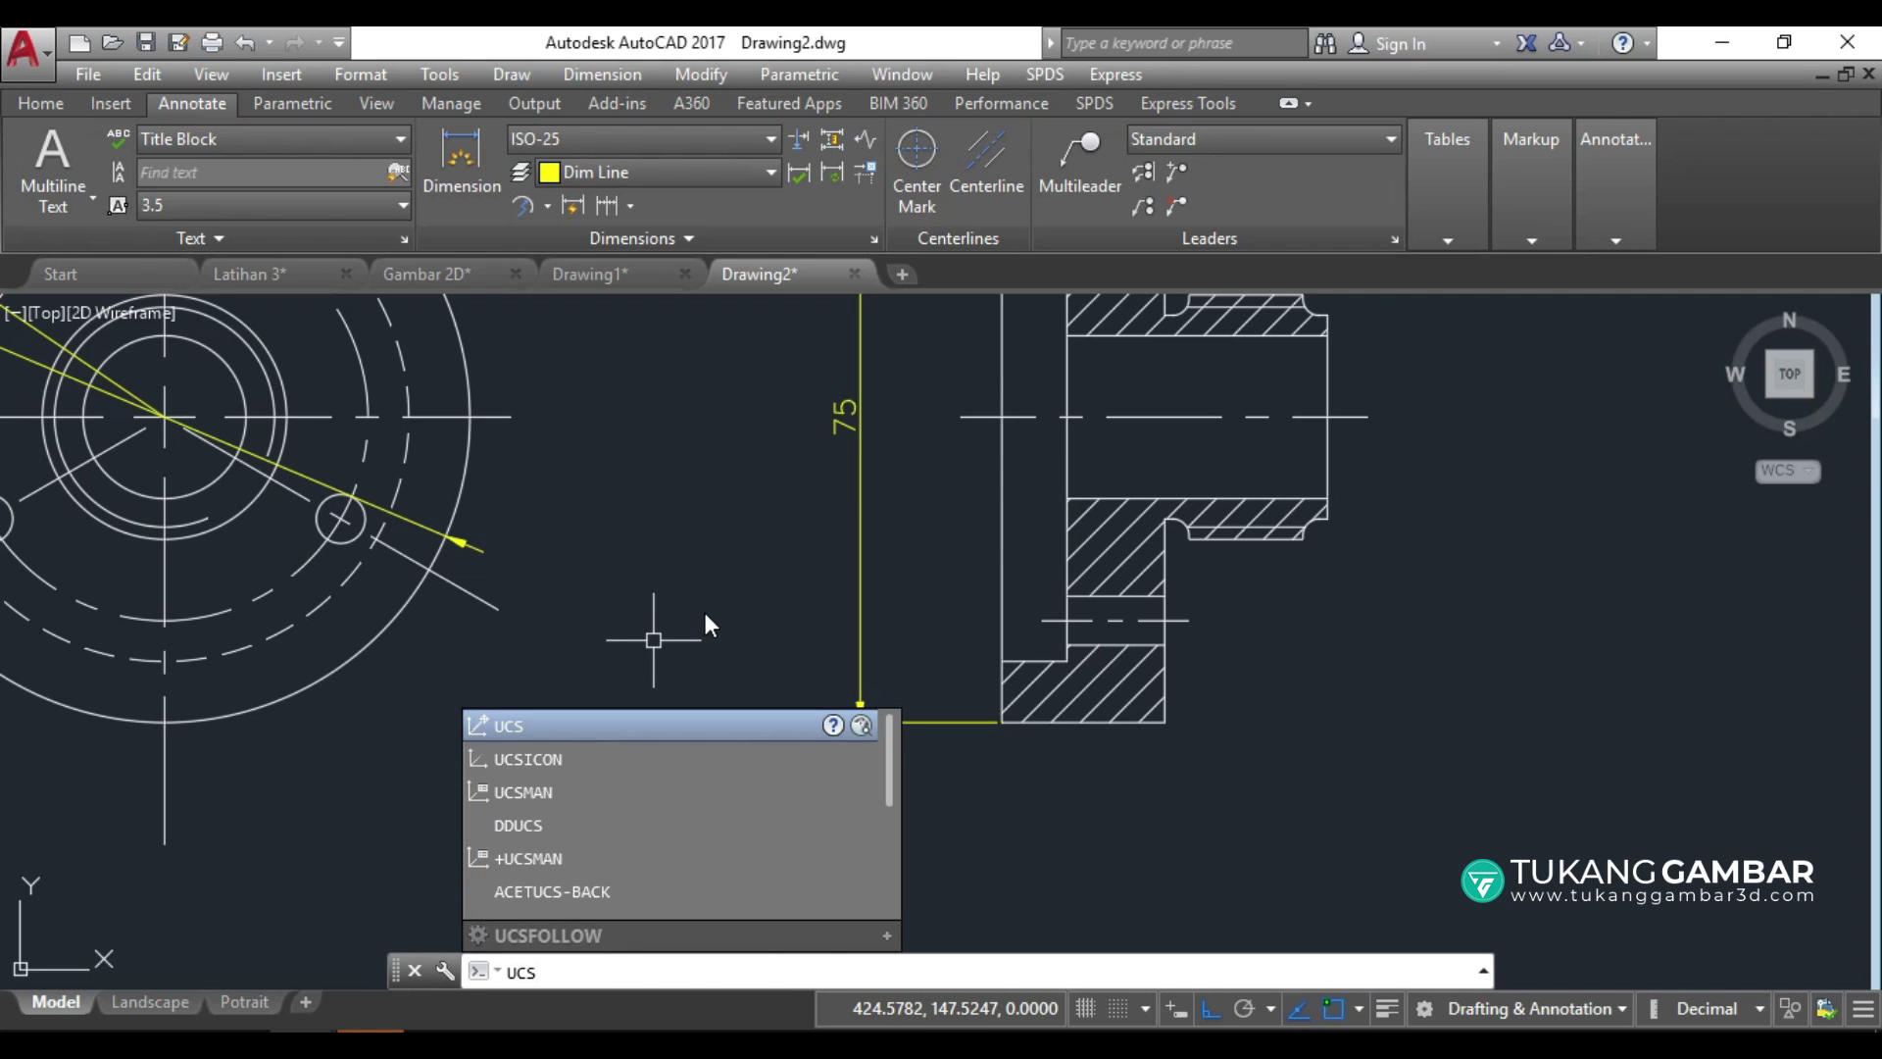
key("Return")
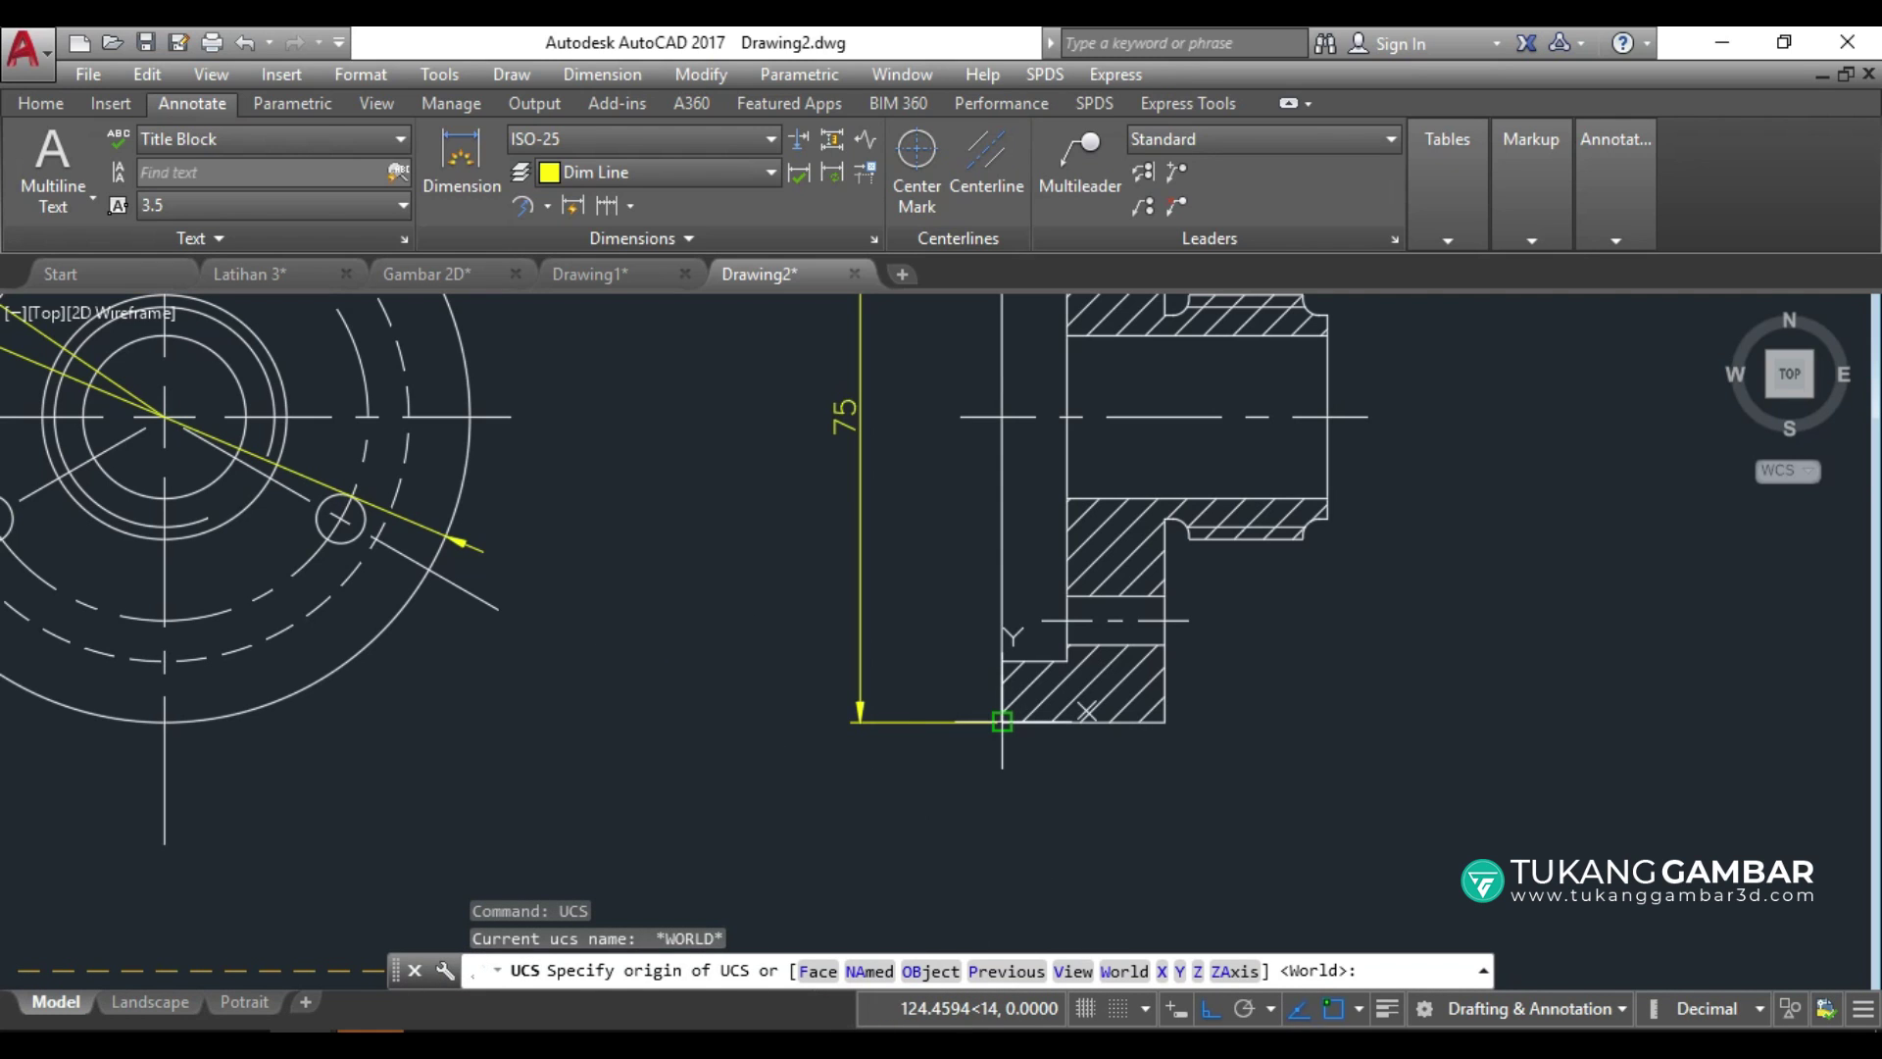
left_click(1002, 721)
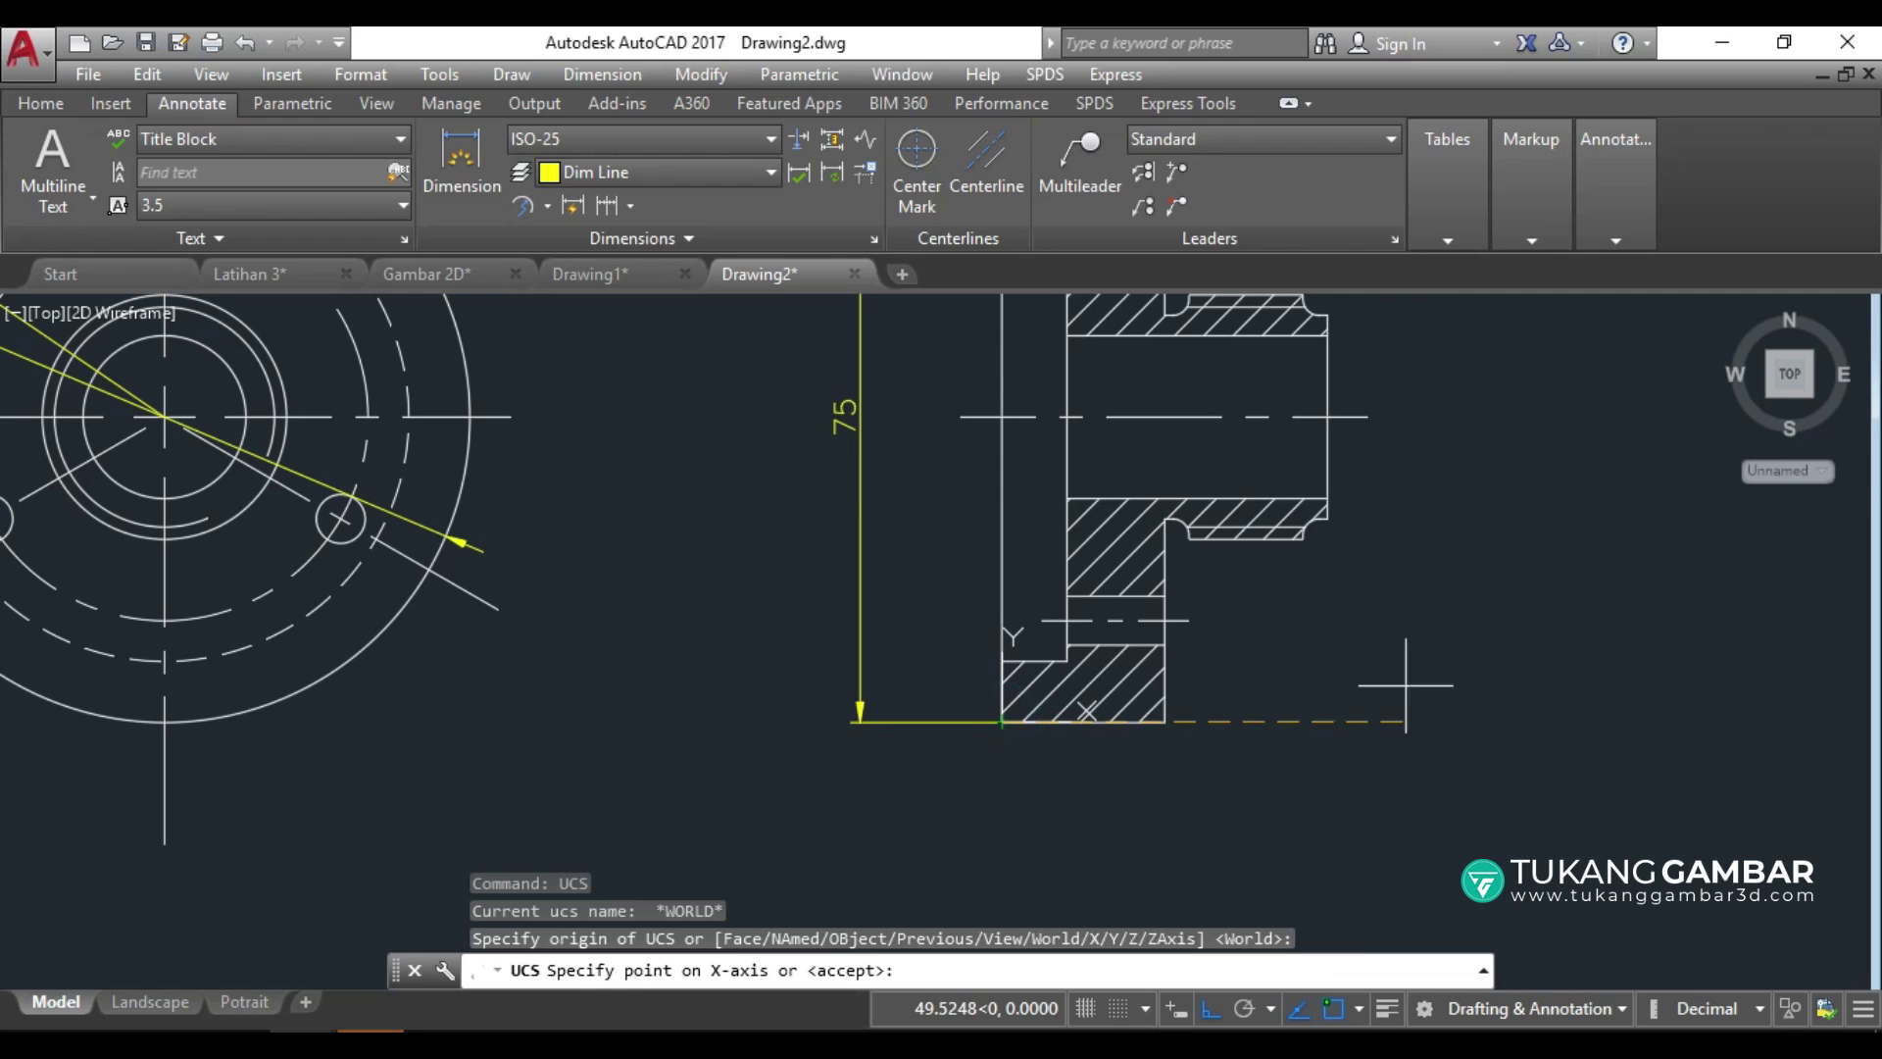
left_click(1388, 712)
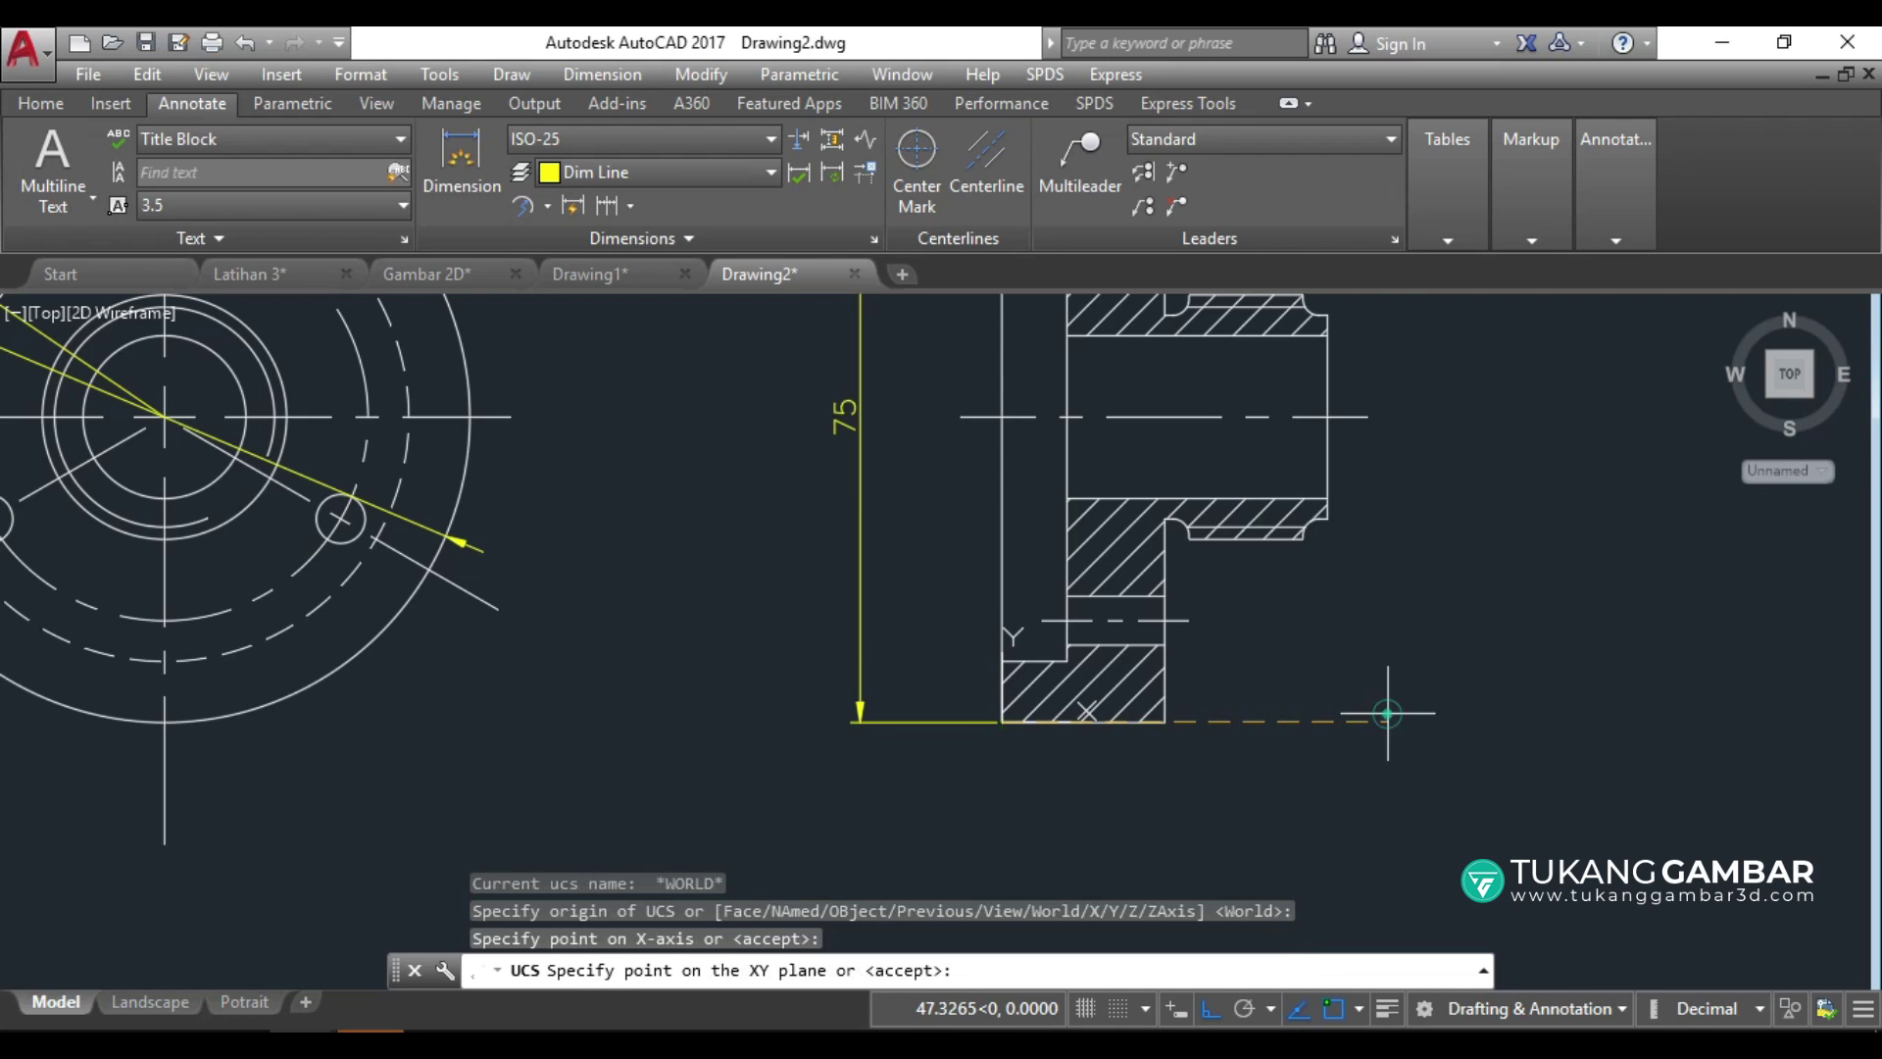
left_click(1016, 482)
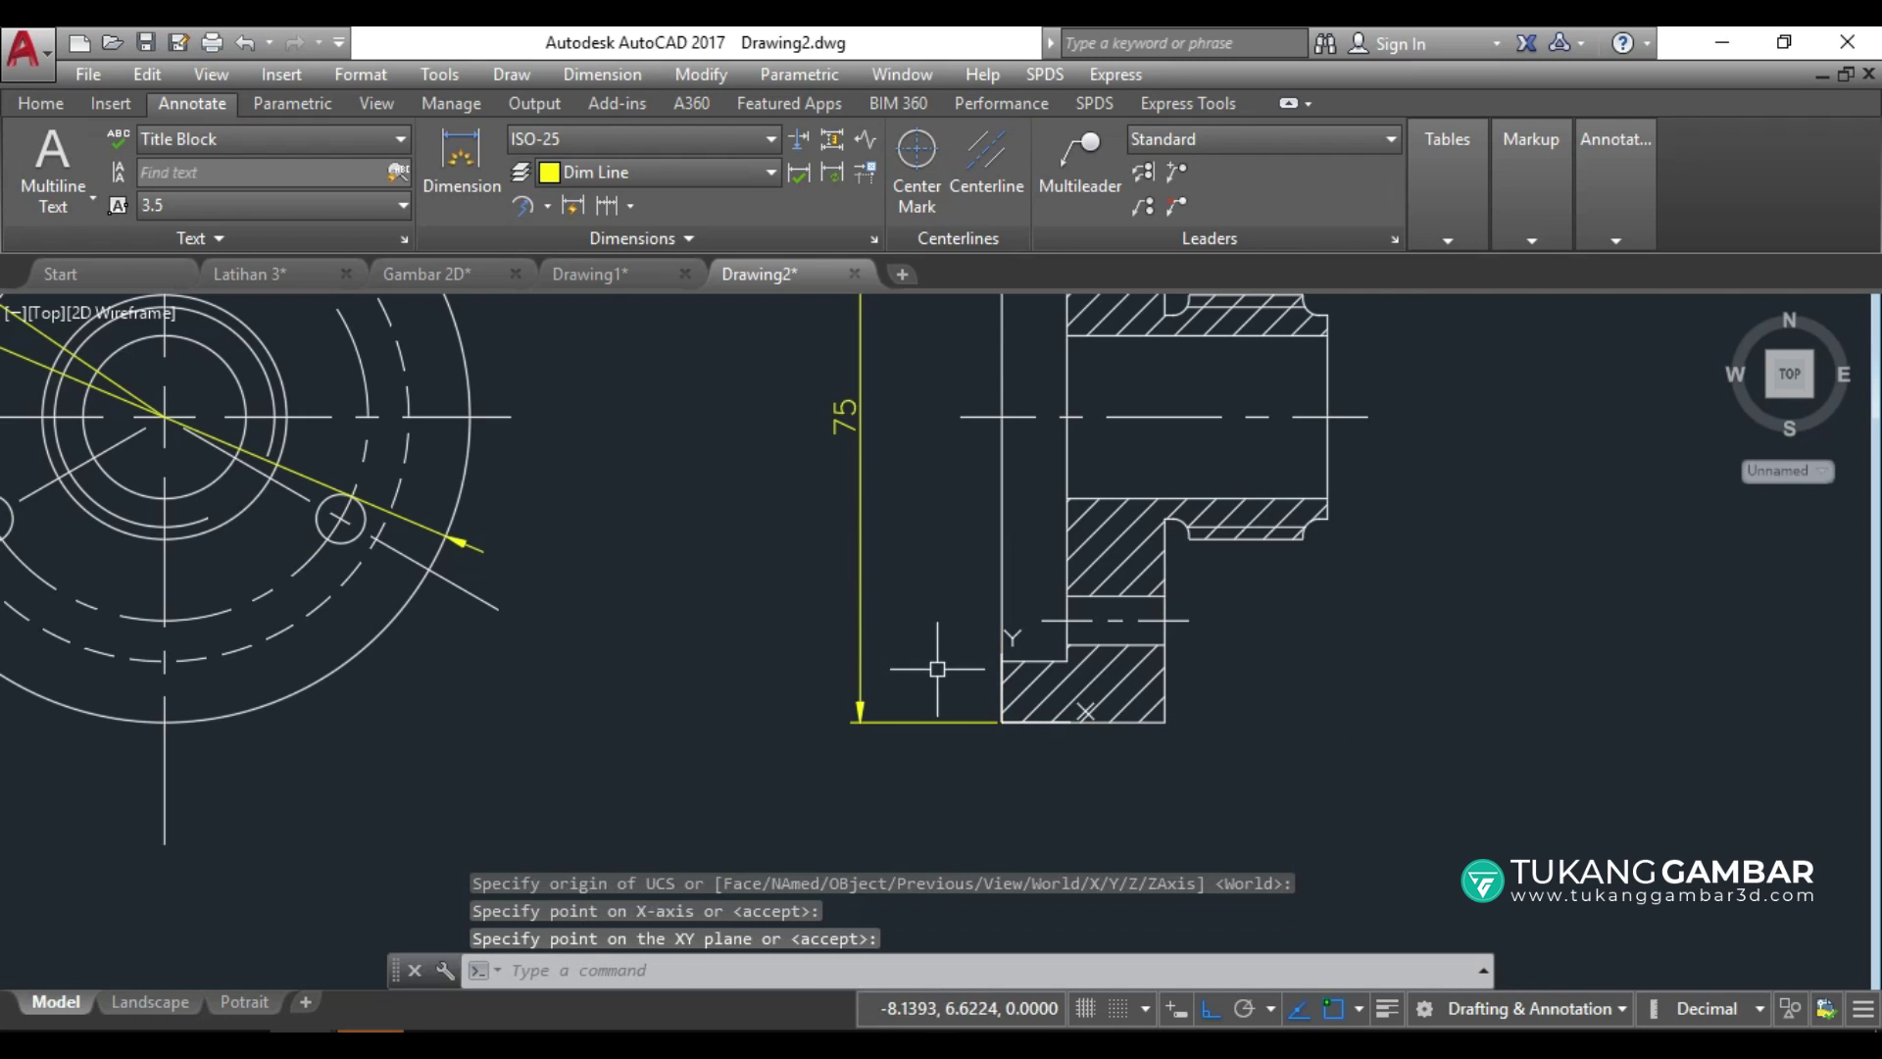
Place a 0 ordinate dimension at the side view's lower-left corner.
left_click(546, 205)
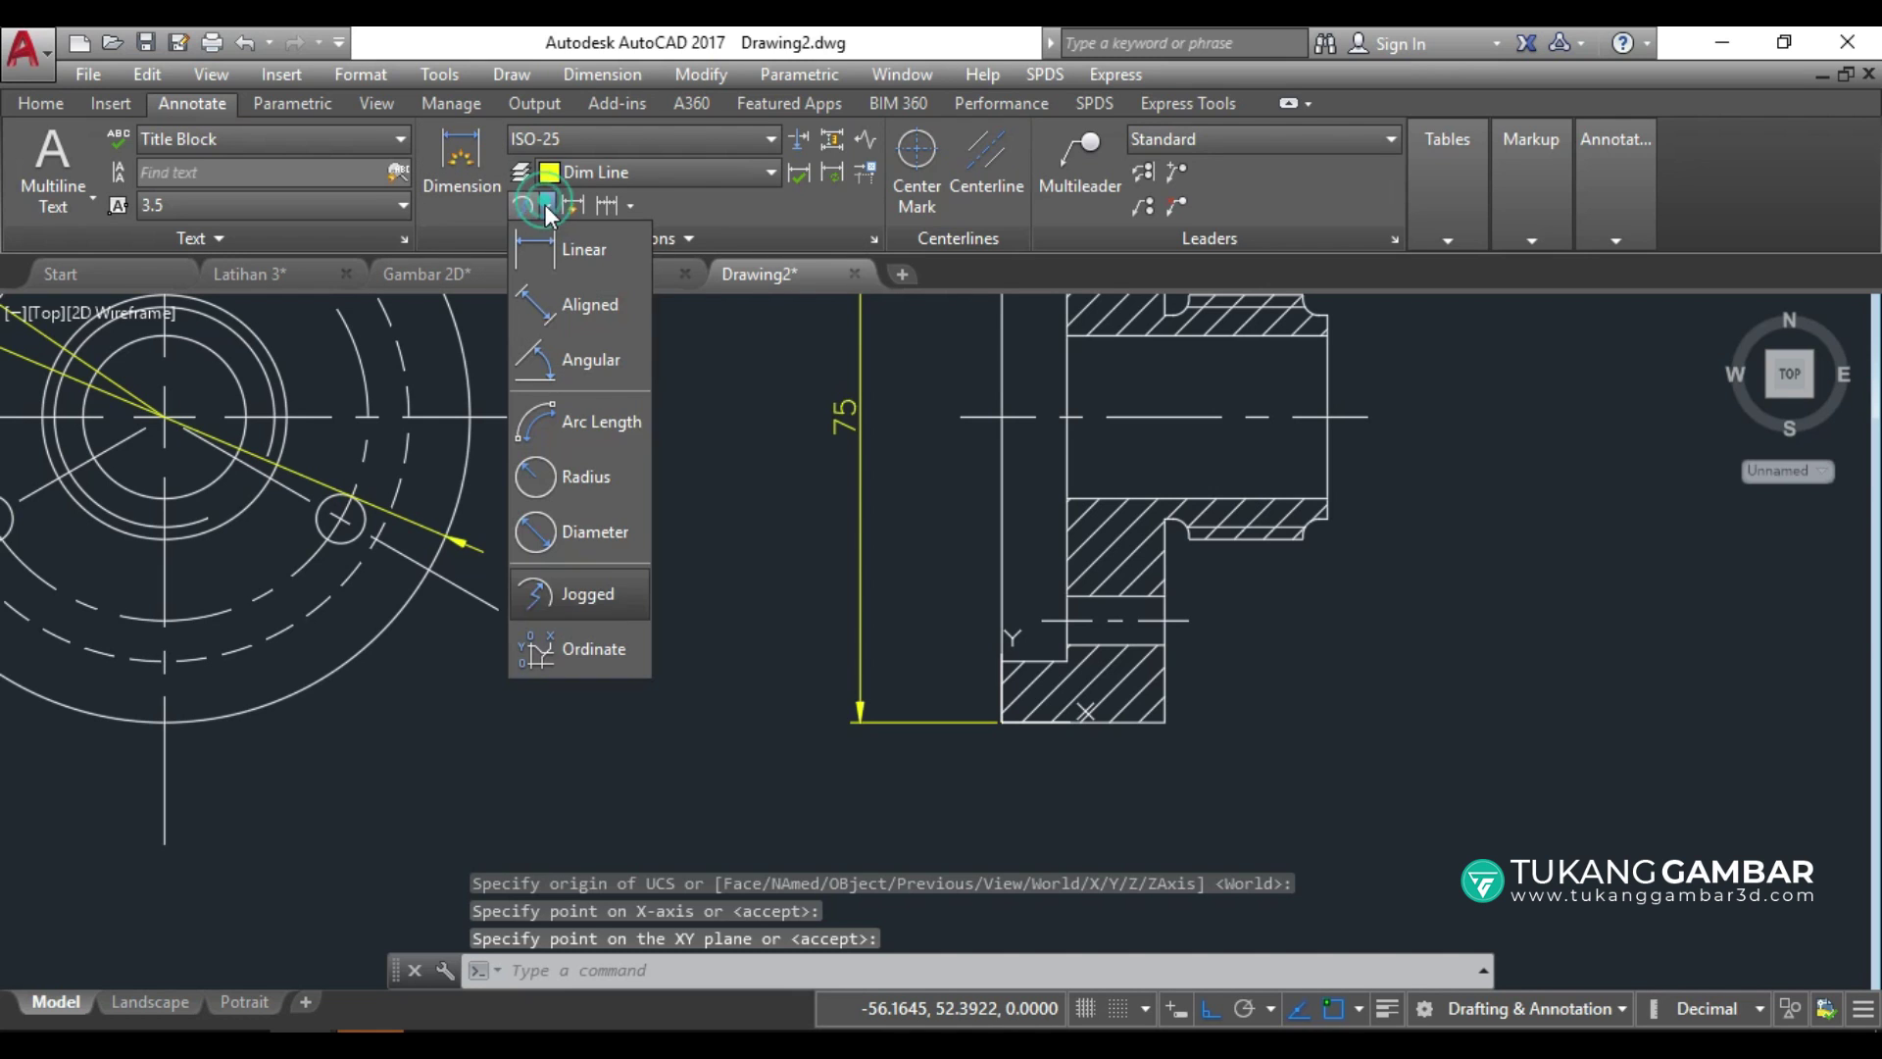
left_click(626, 649)
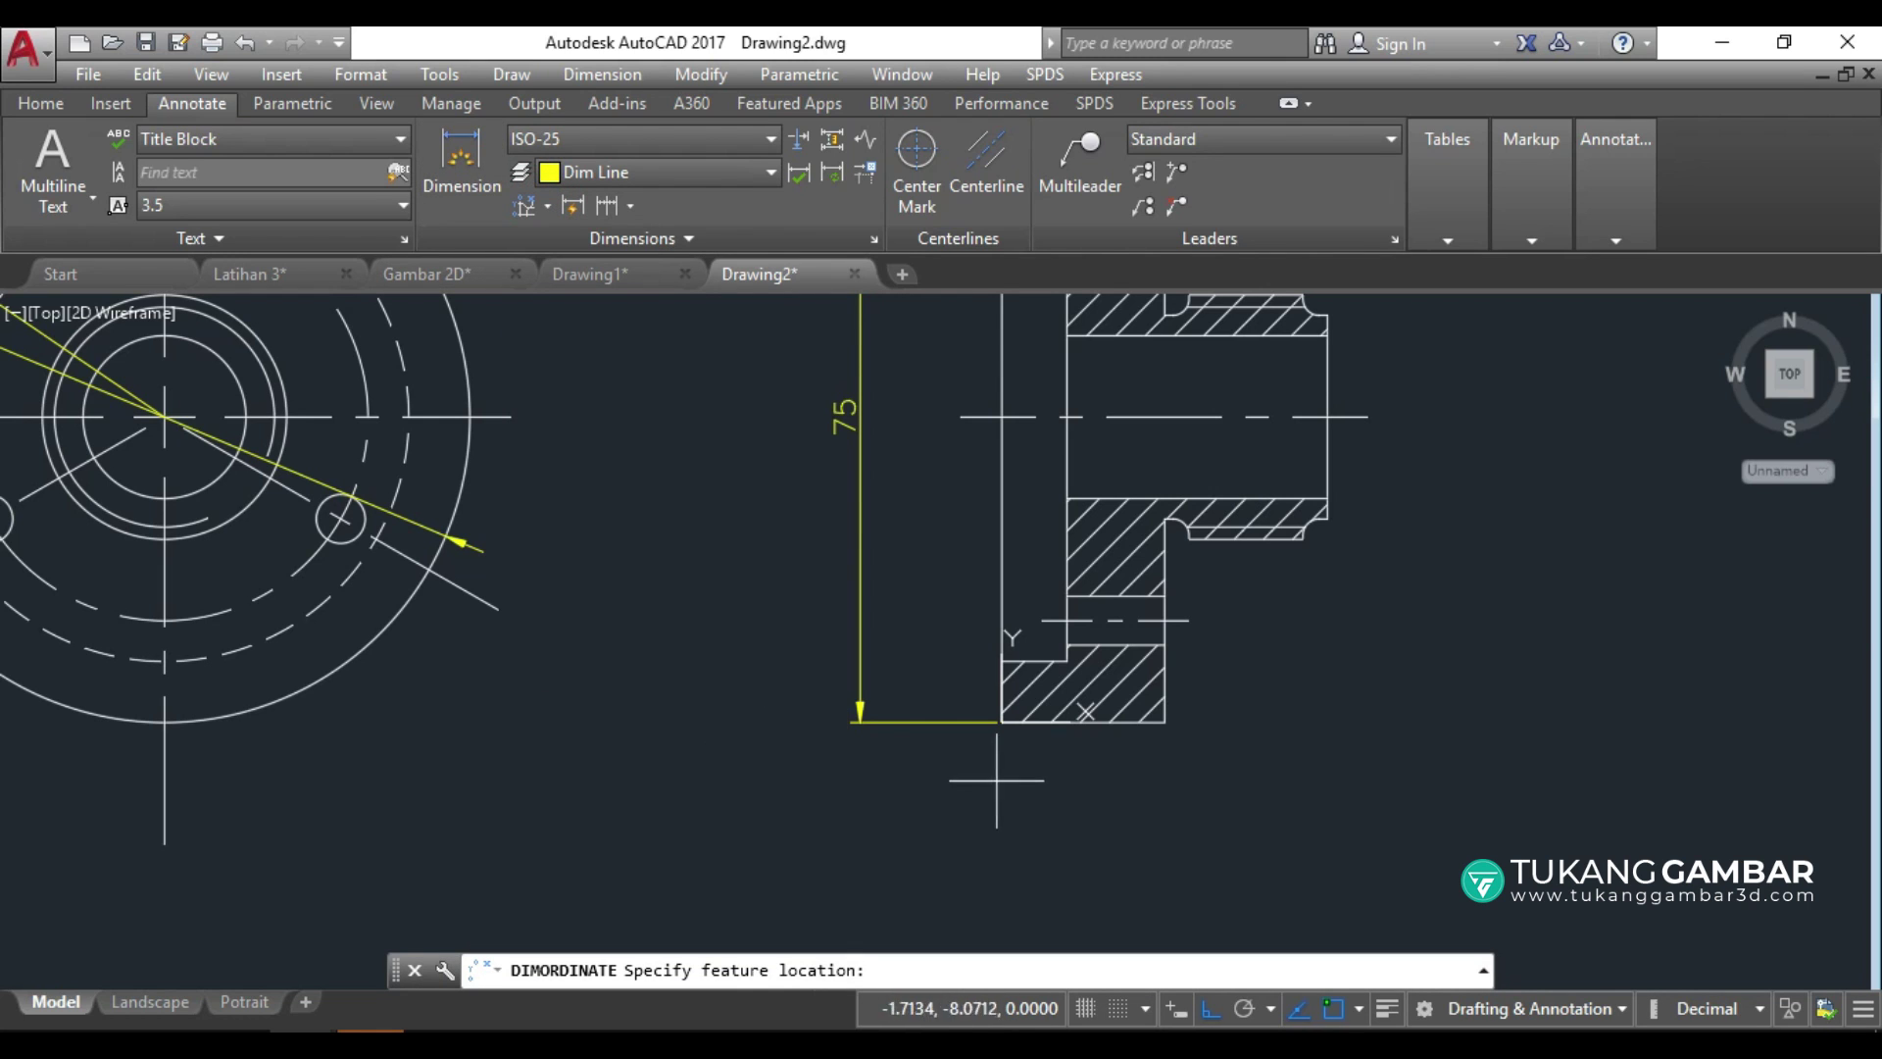
left_click(1002, 721)
scroll(993, 686, "down", 3)
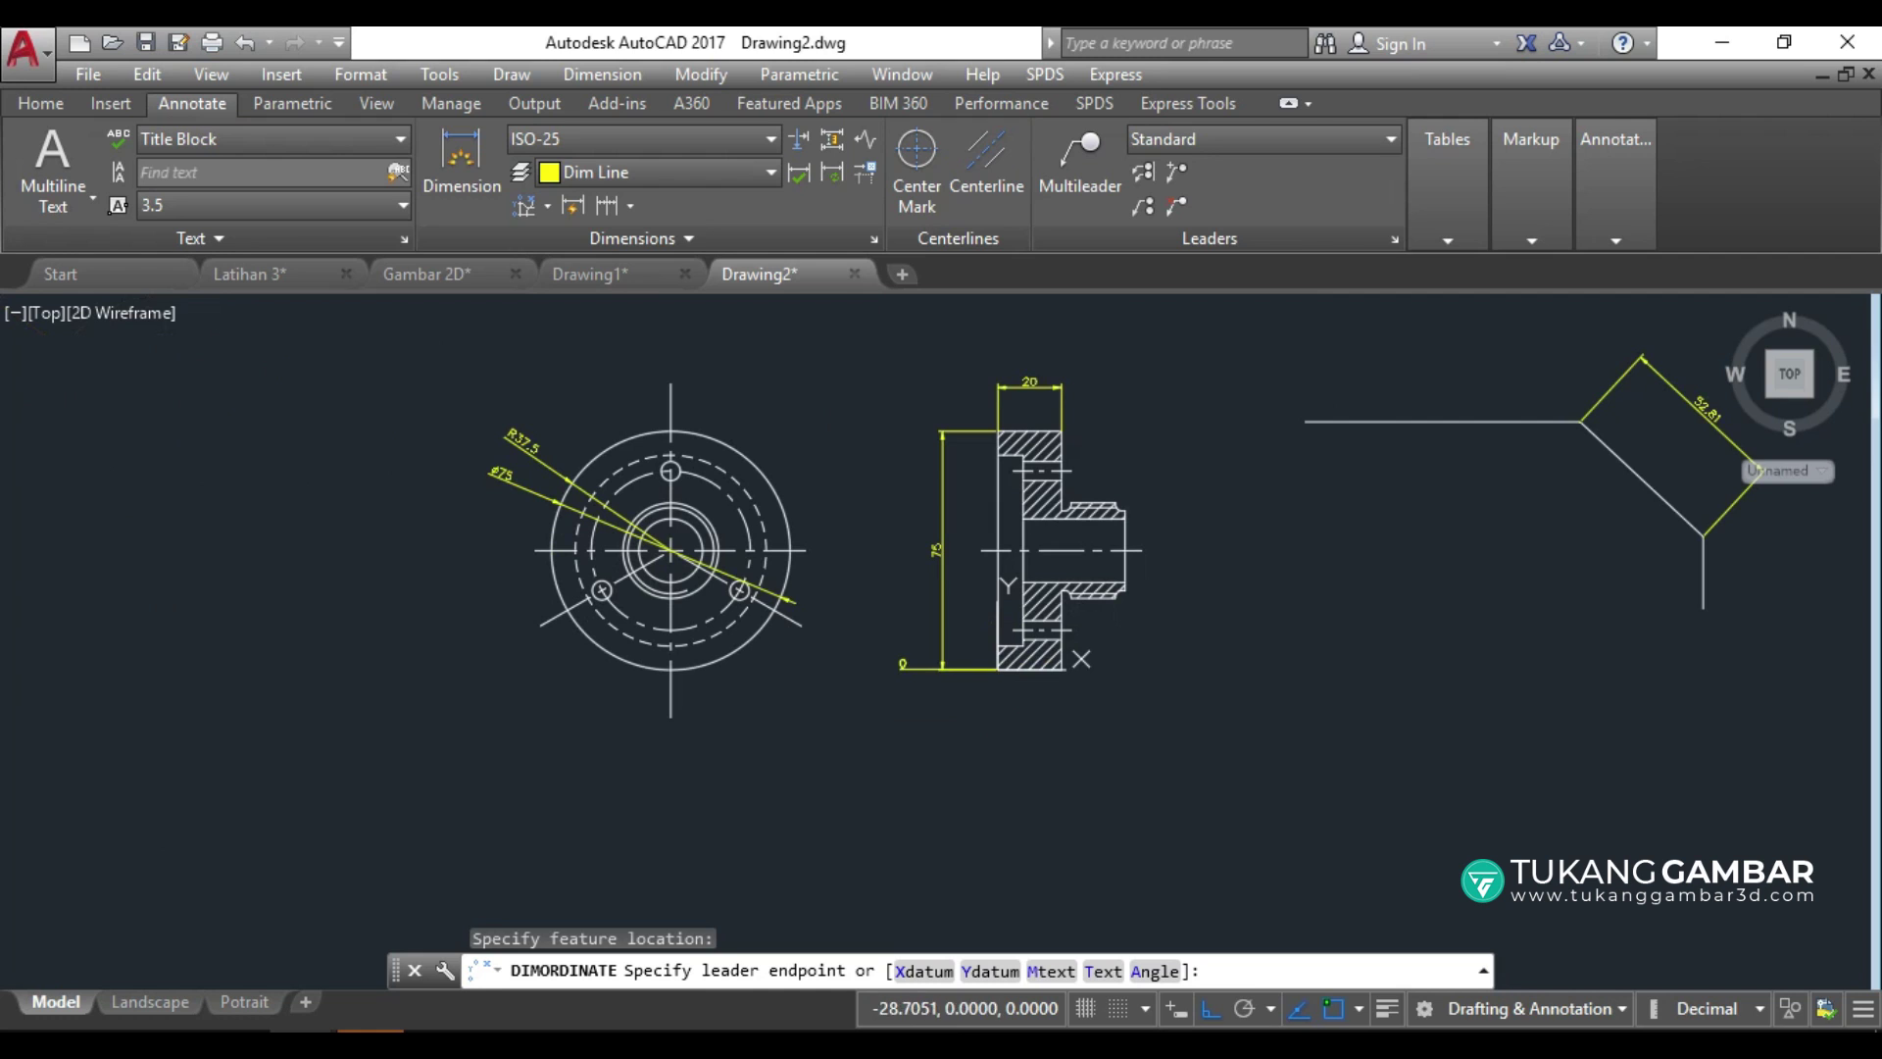
left_click(993, 760)
scroll(992, 750, "up", 2)
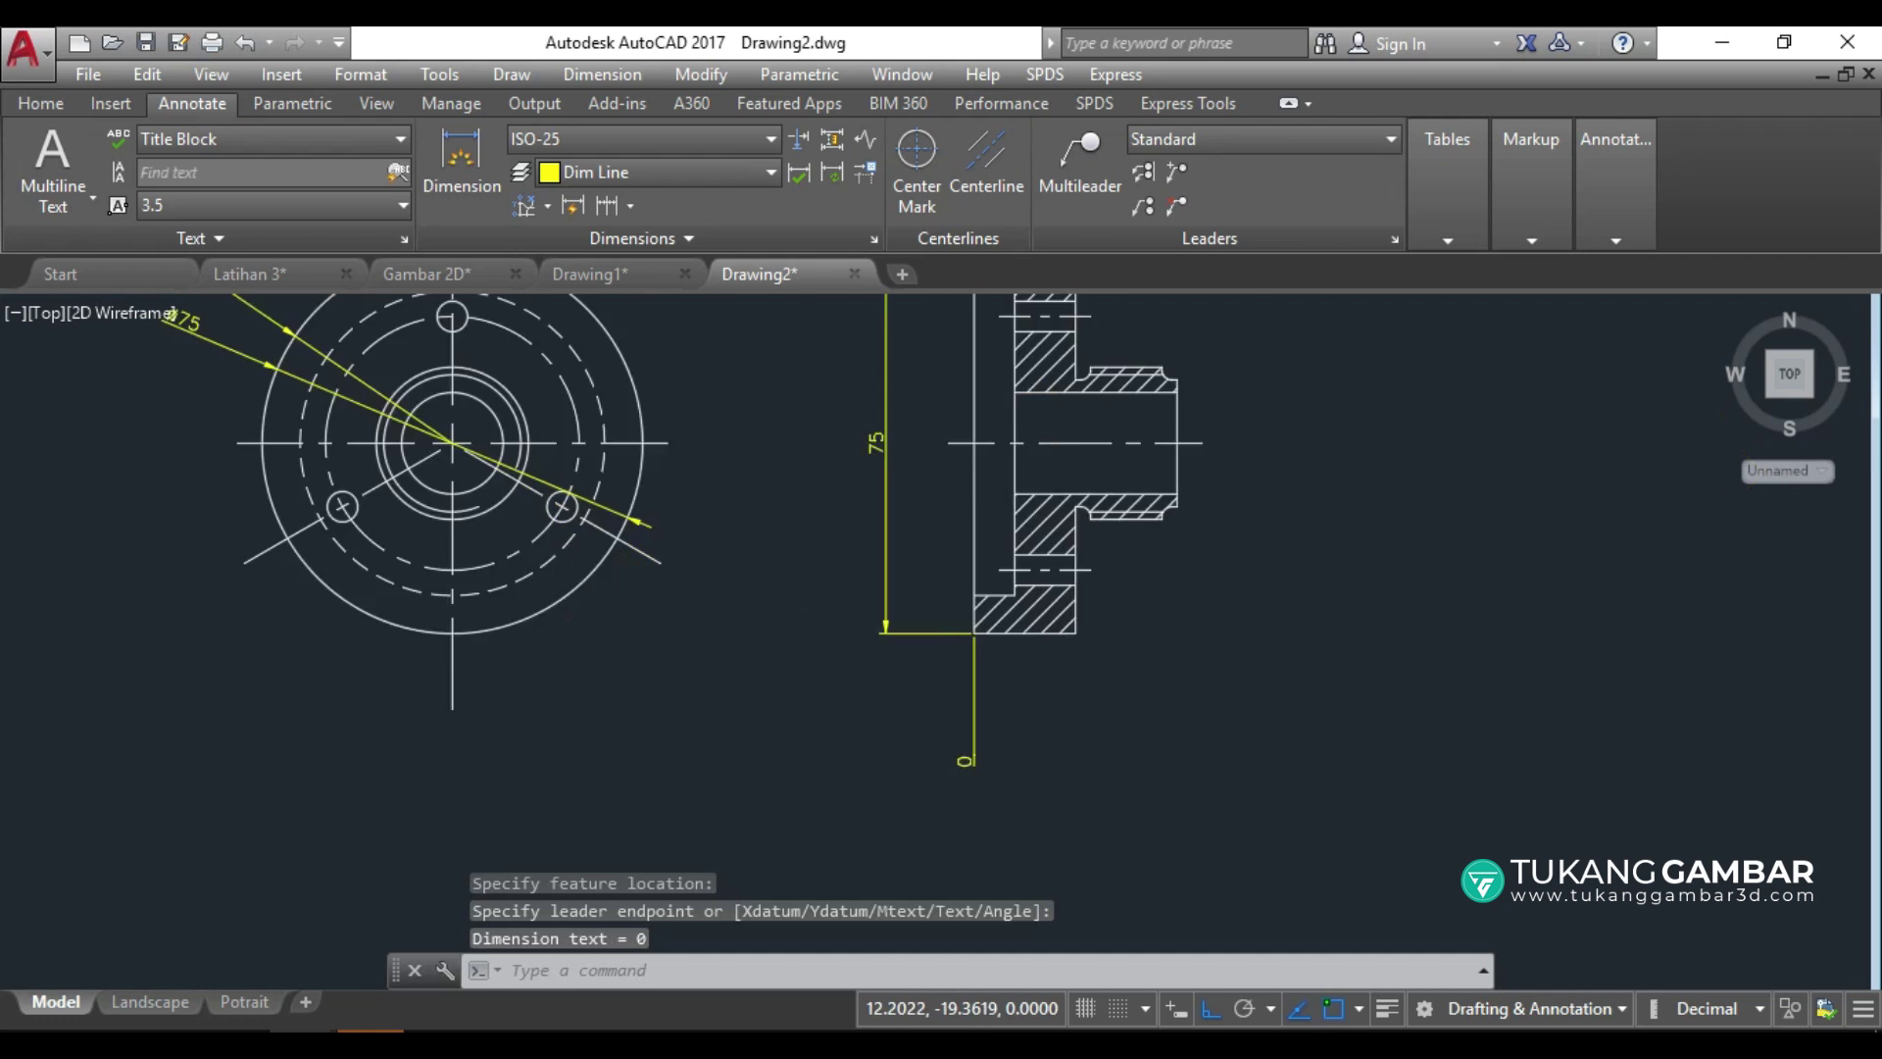
scroll(991, 750, "up", 2)
middle_click_drag(1046, 723, 912, 740)
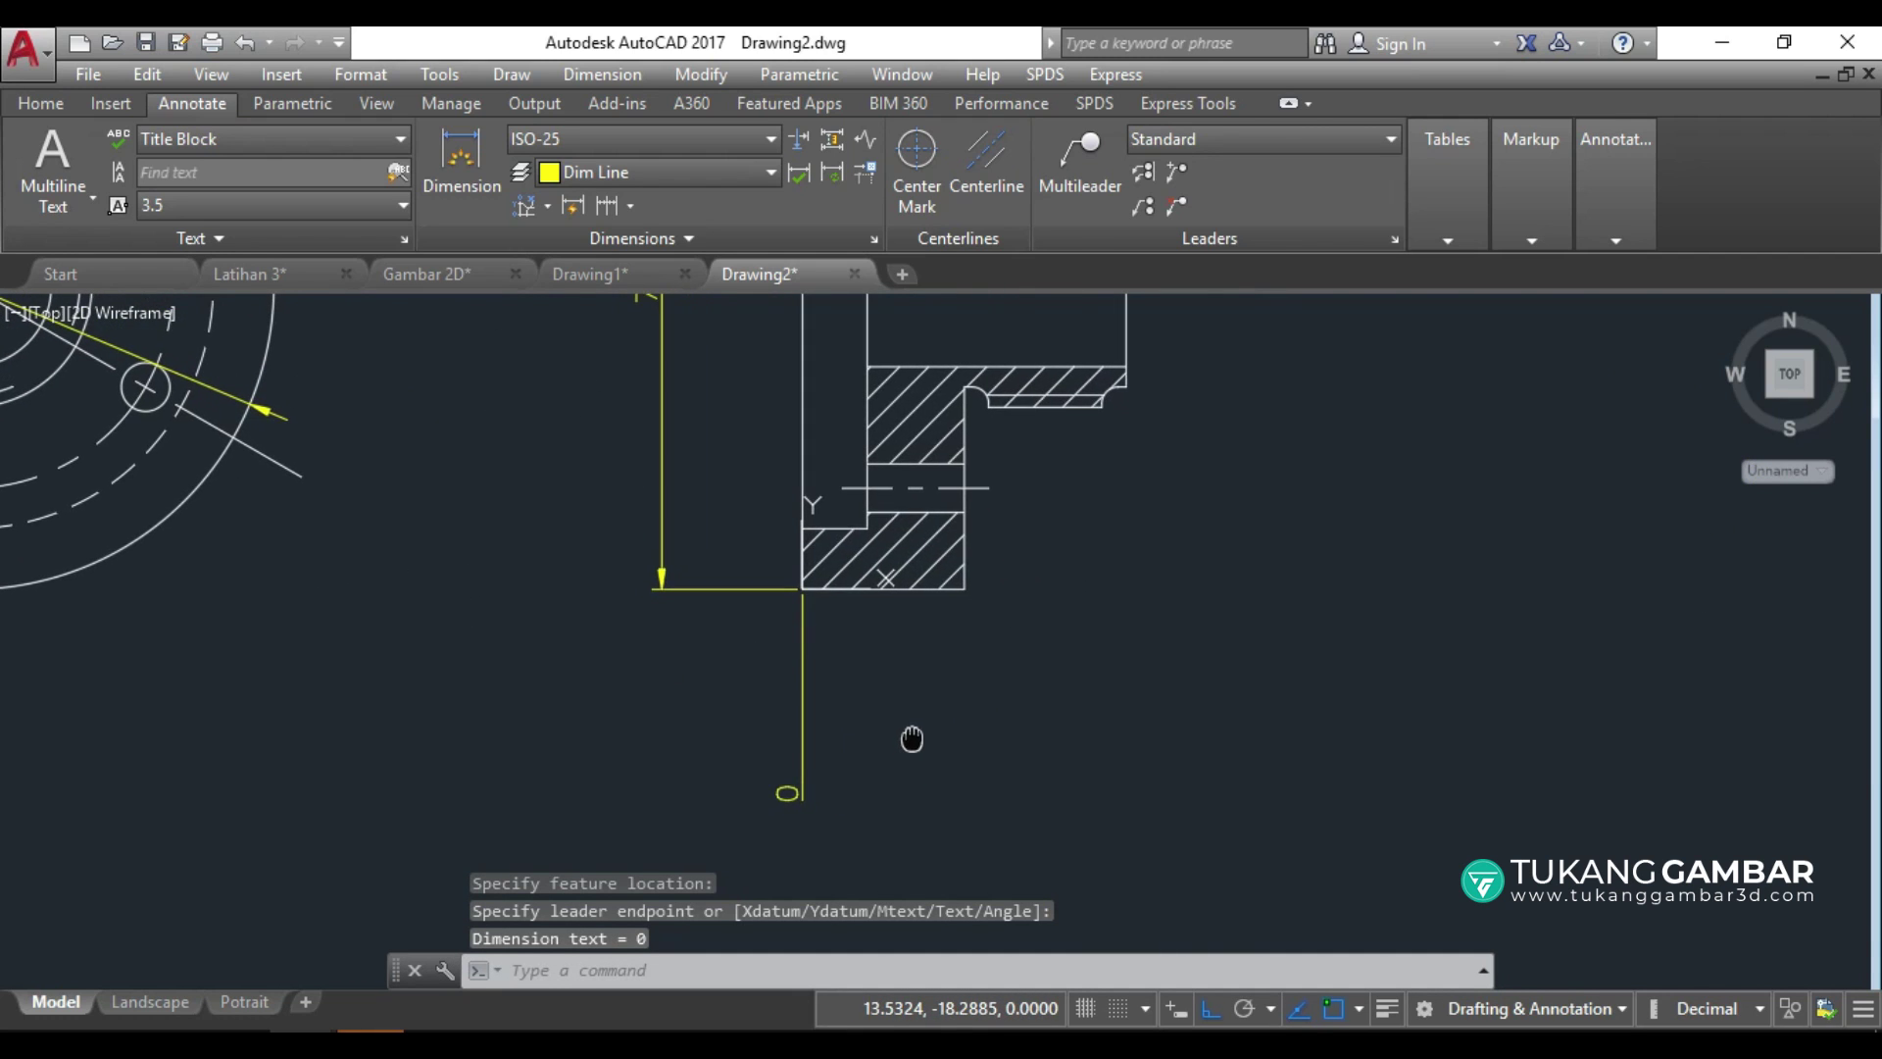
Add baseline ordinate dimensions 8, 20 and 40 along the side view's bottom.
left_click(631, 214)
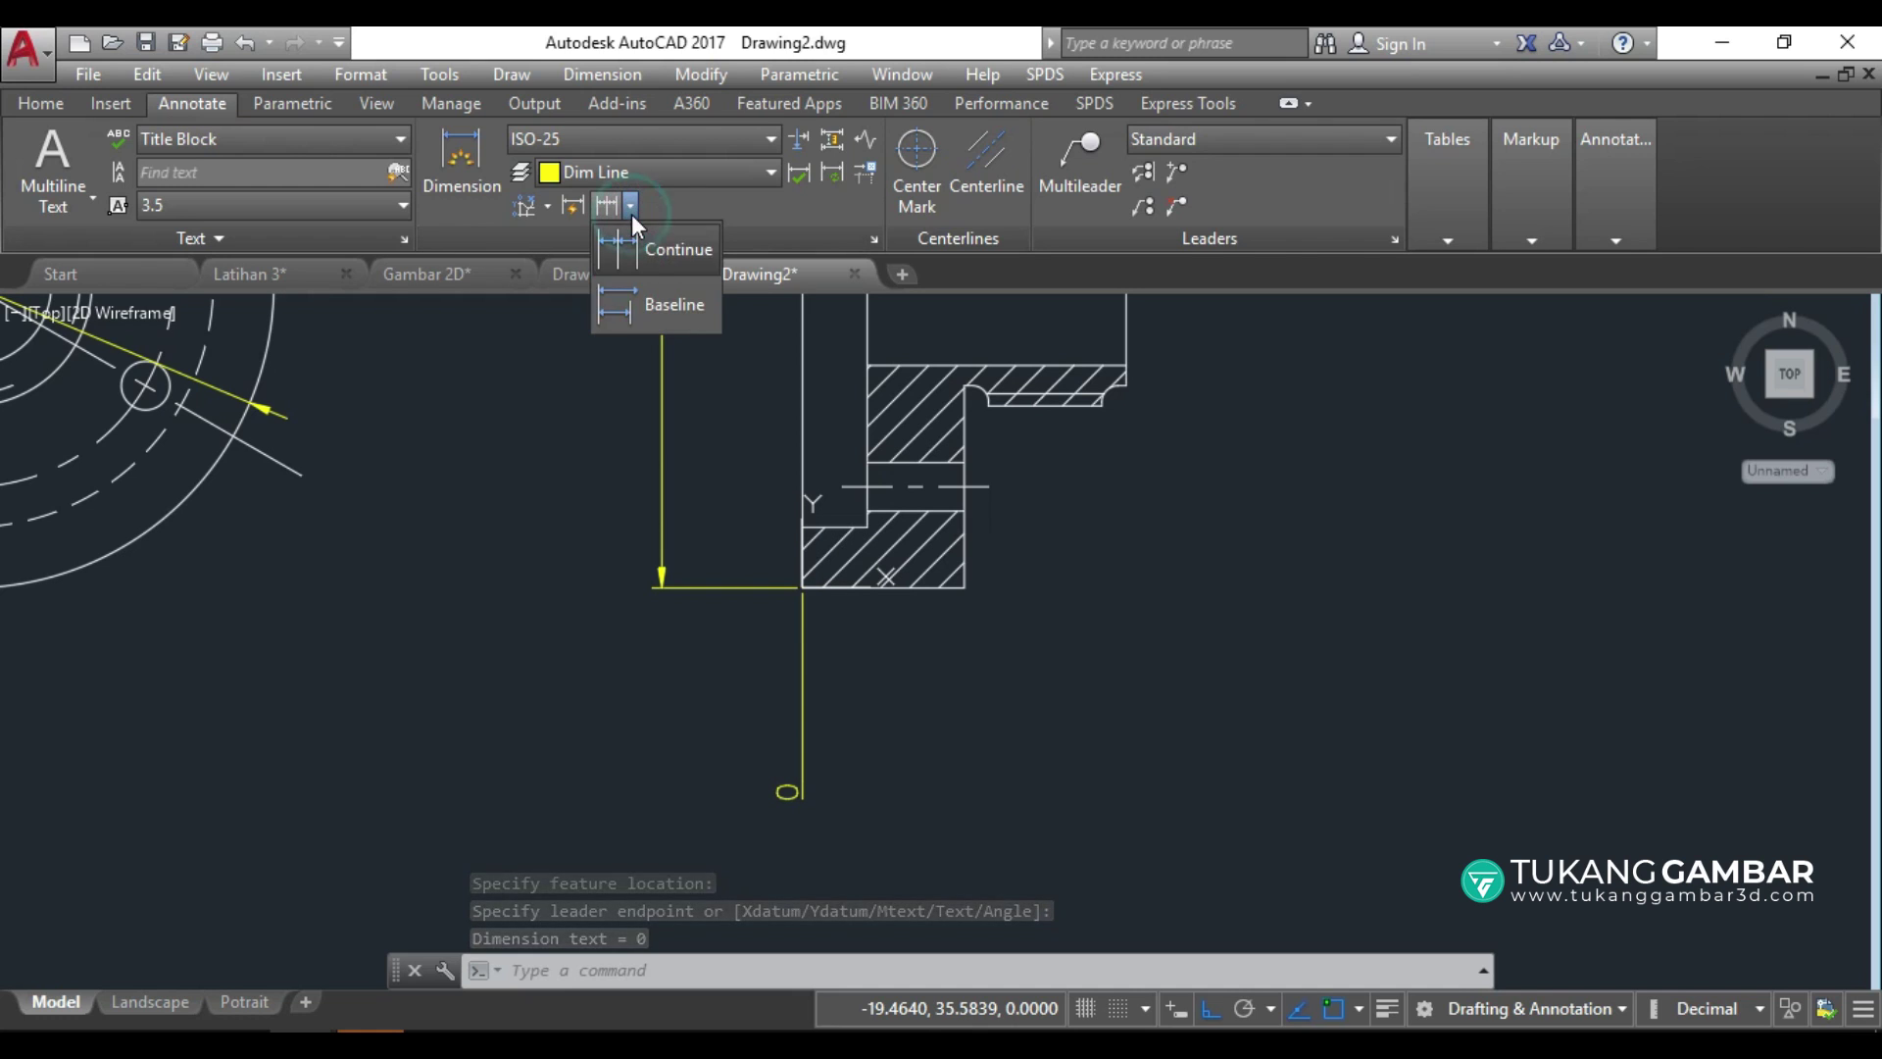
left_click(661, 284)
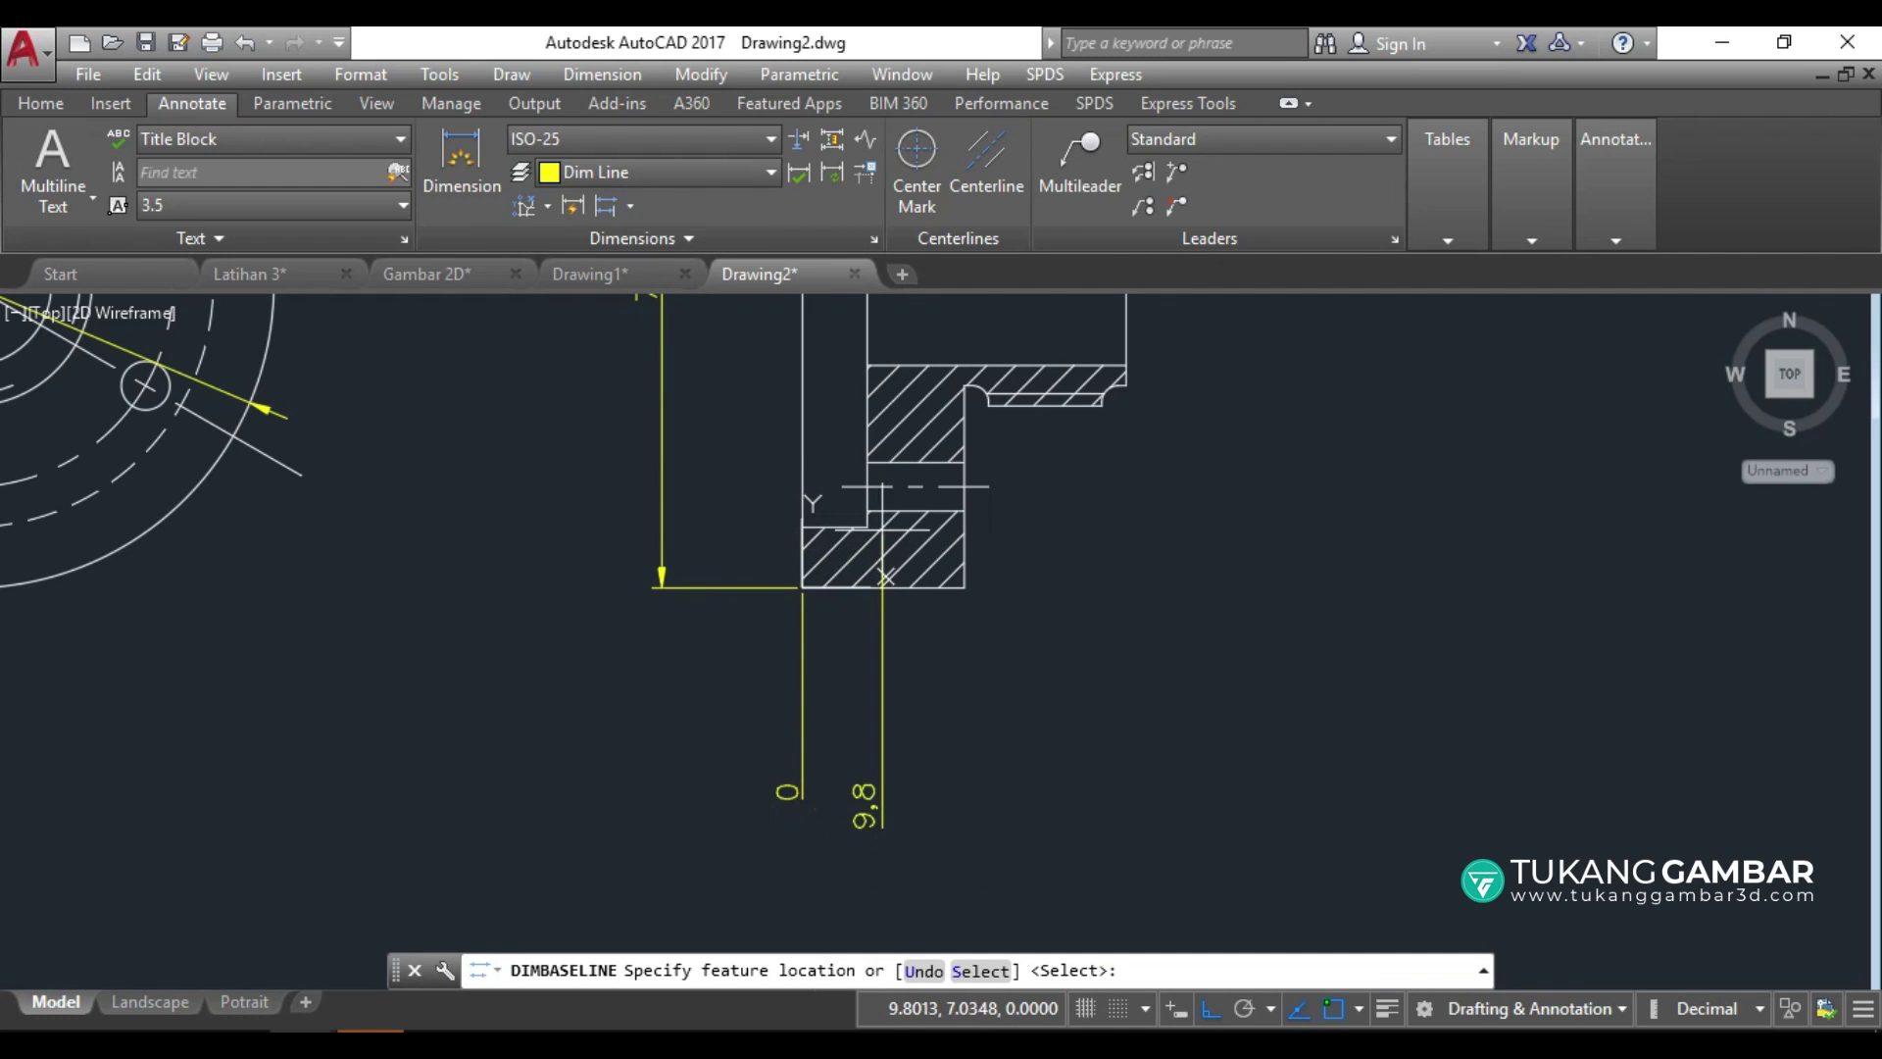
left_click(867, 526)
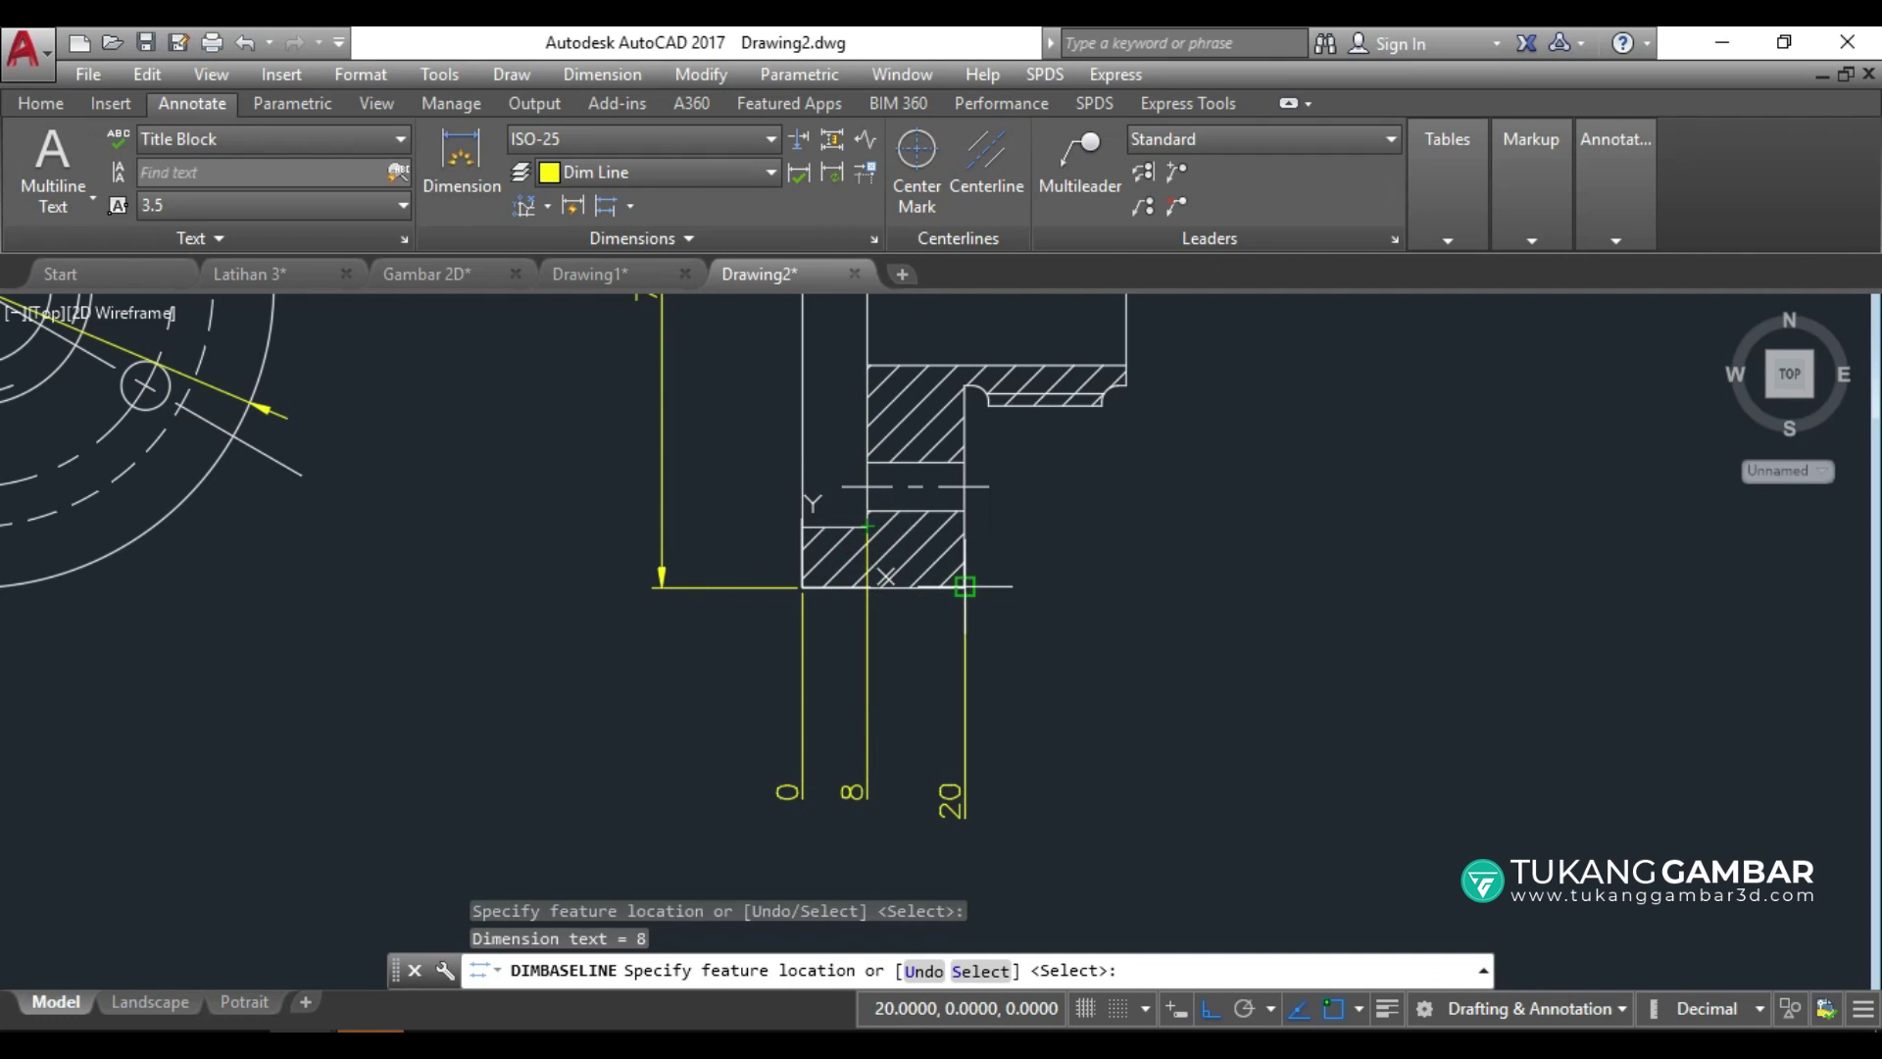
left_click(964, 588)
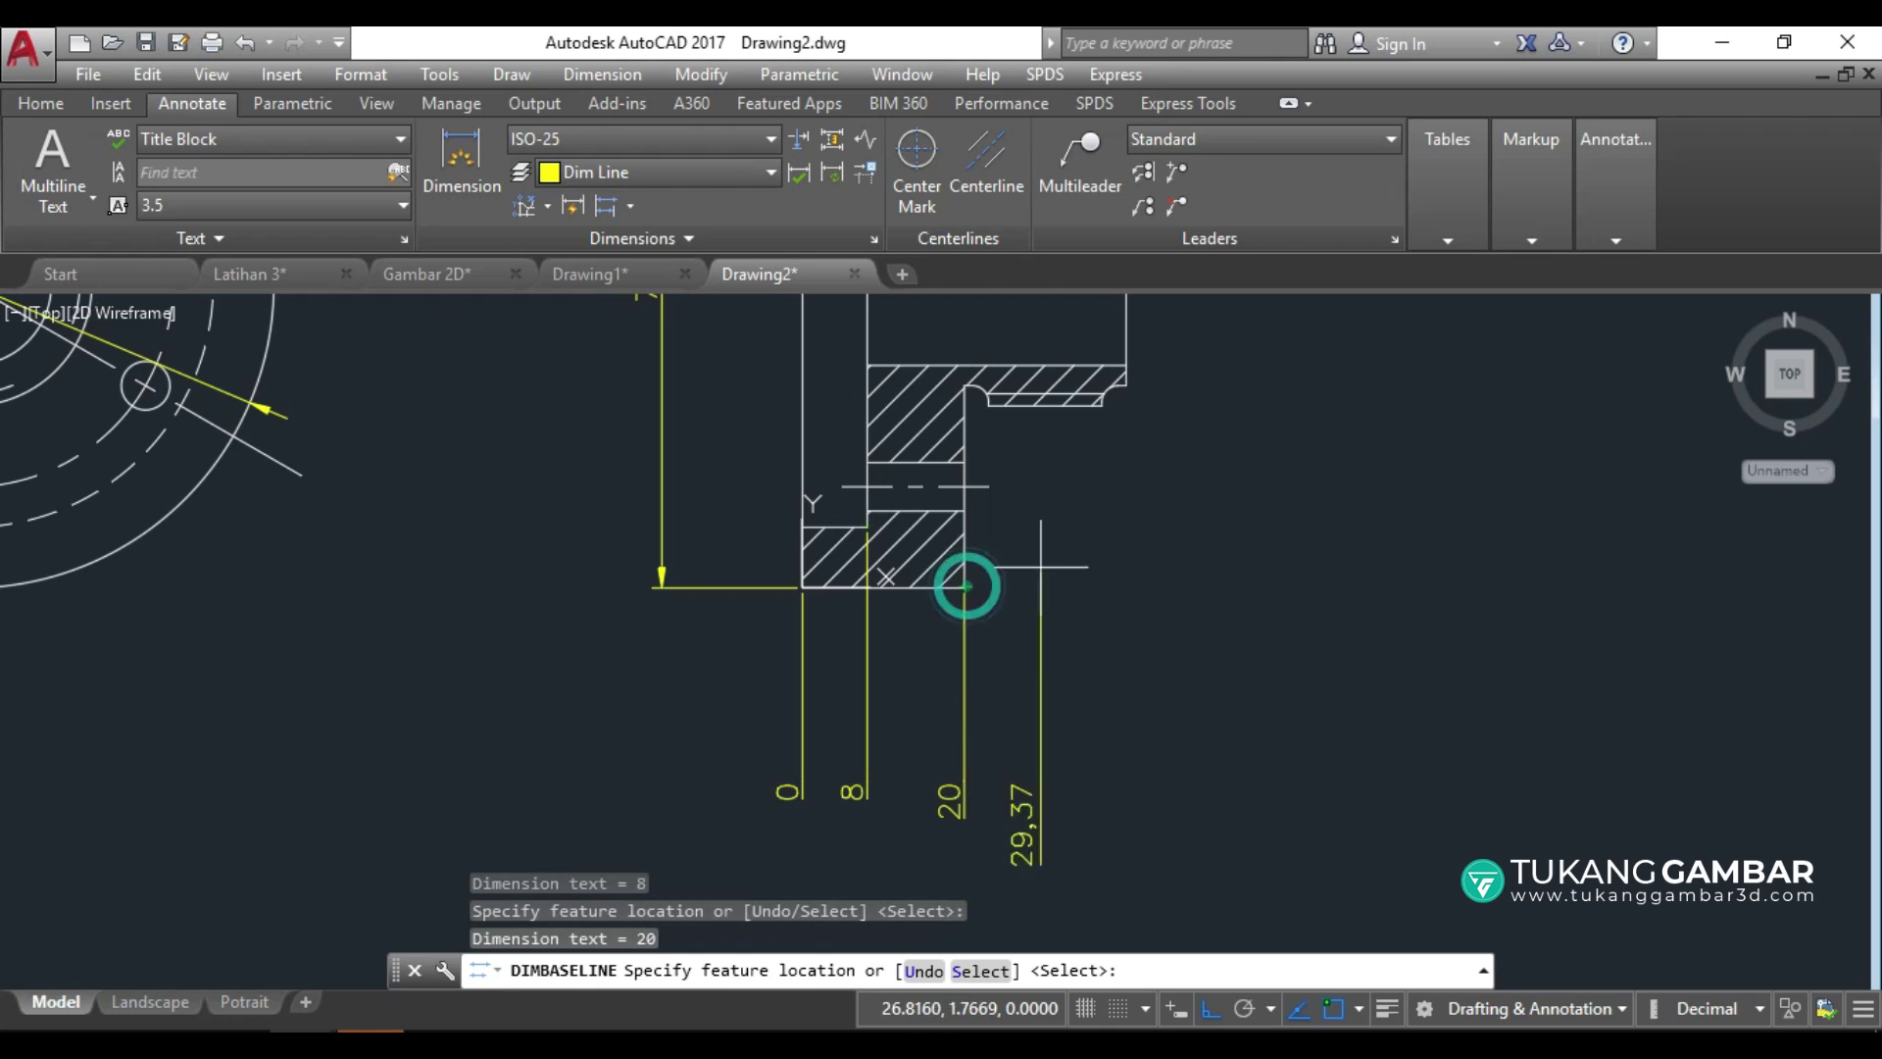
left_click(1126, 385)
right_click(1206, 494)
left_click(1211, 495)
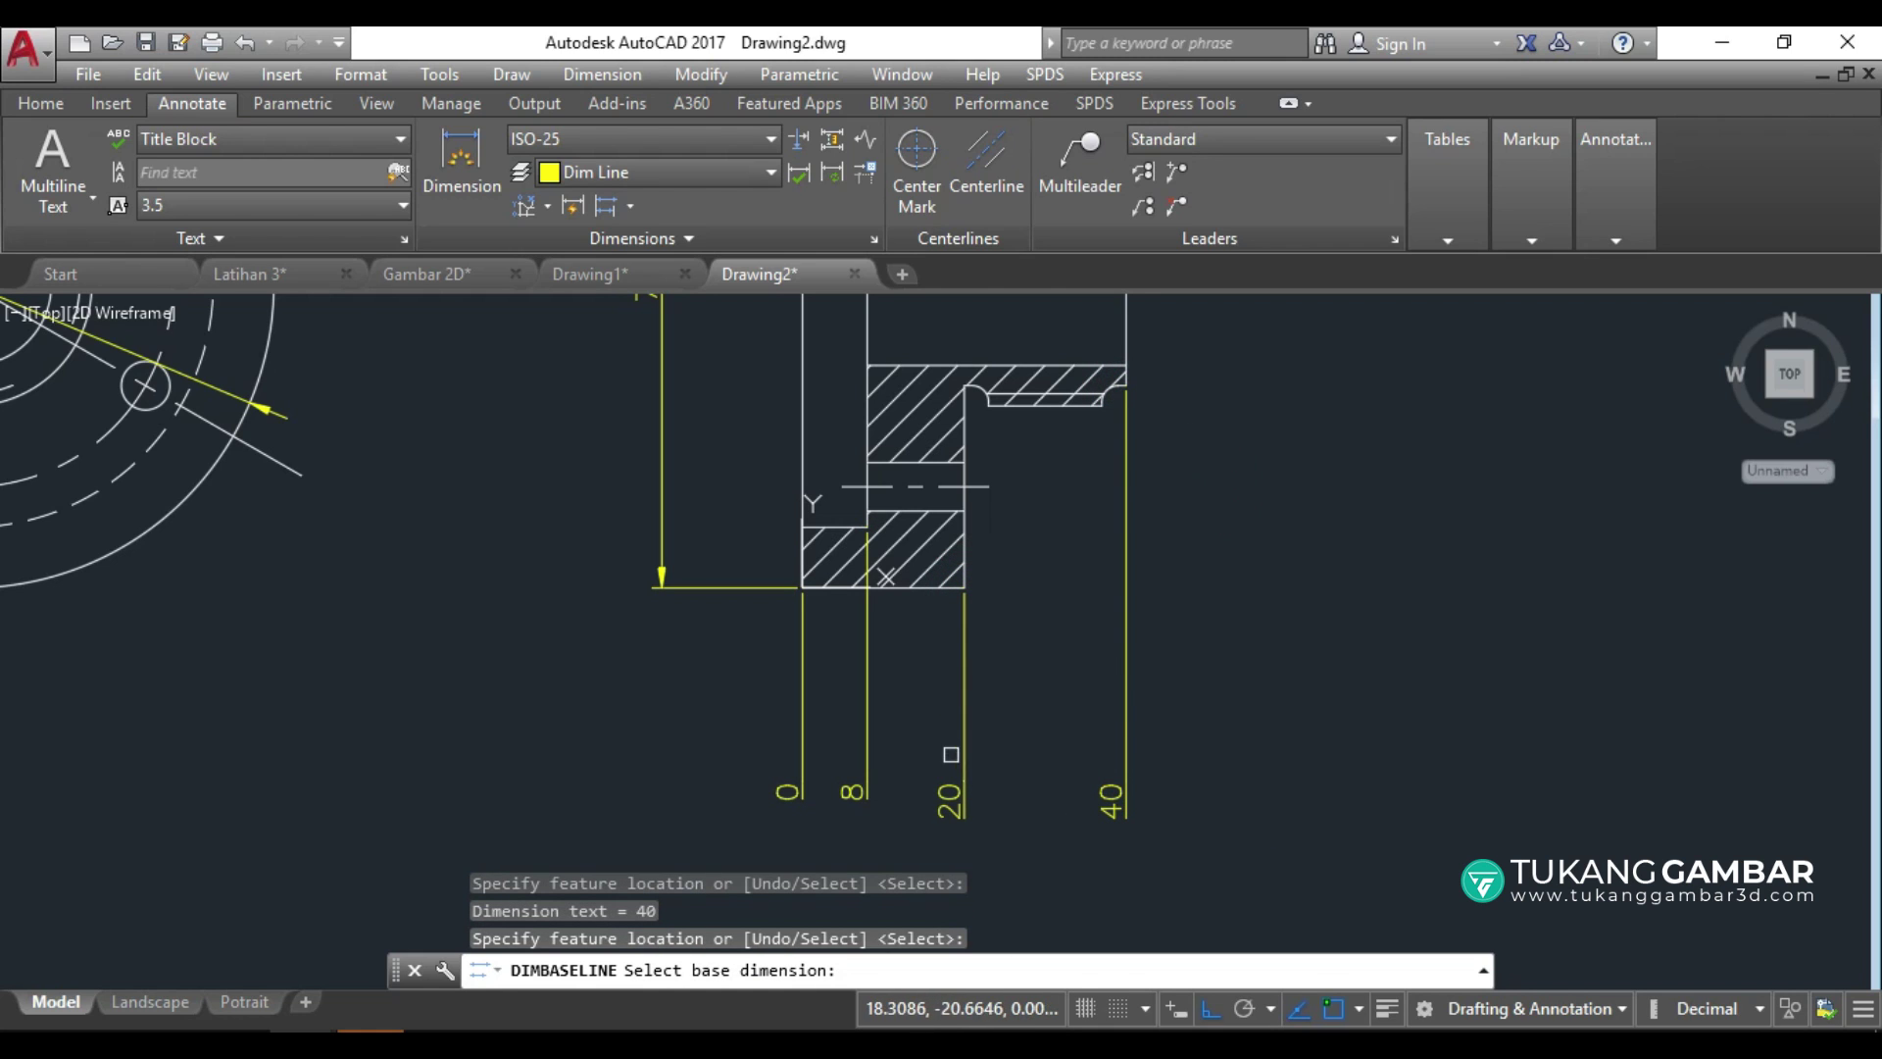
key("Escape")
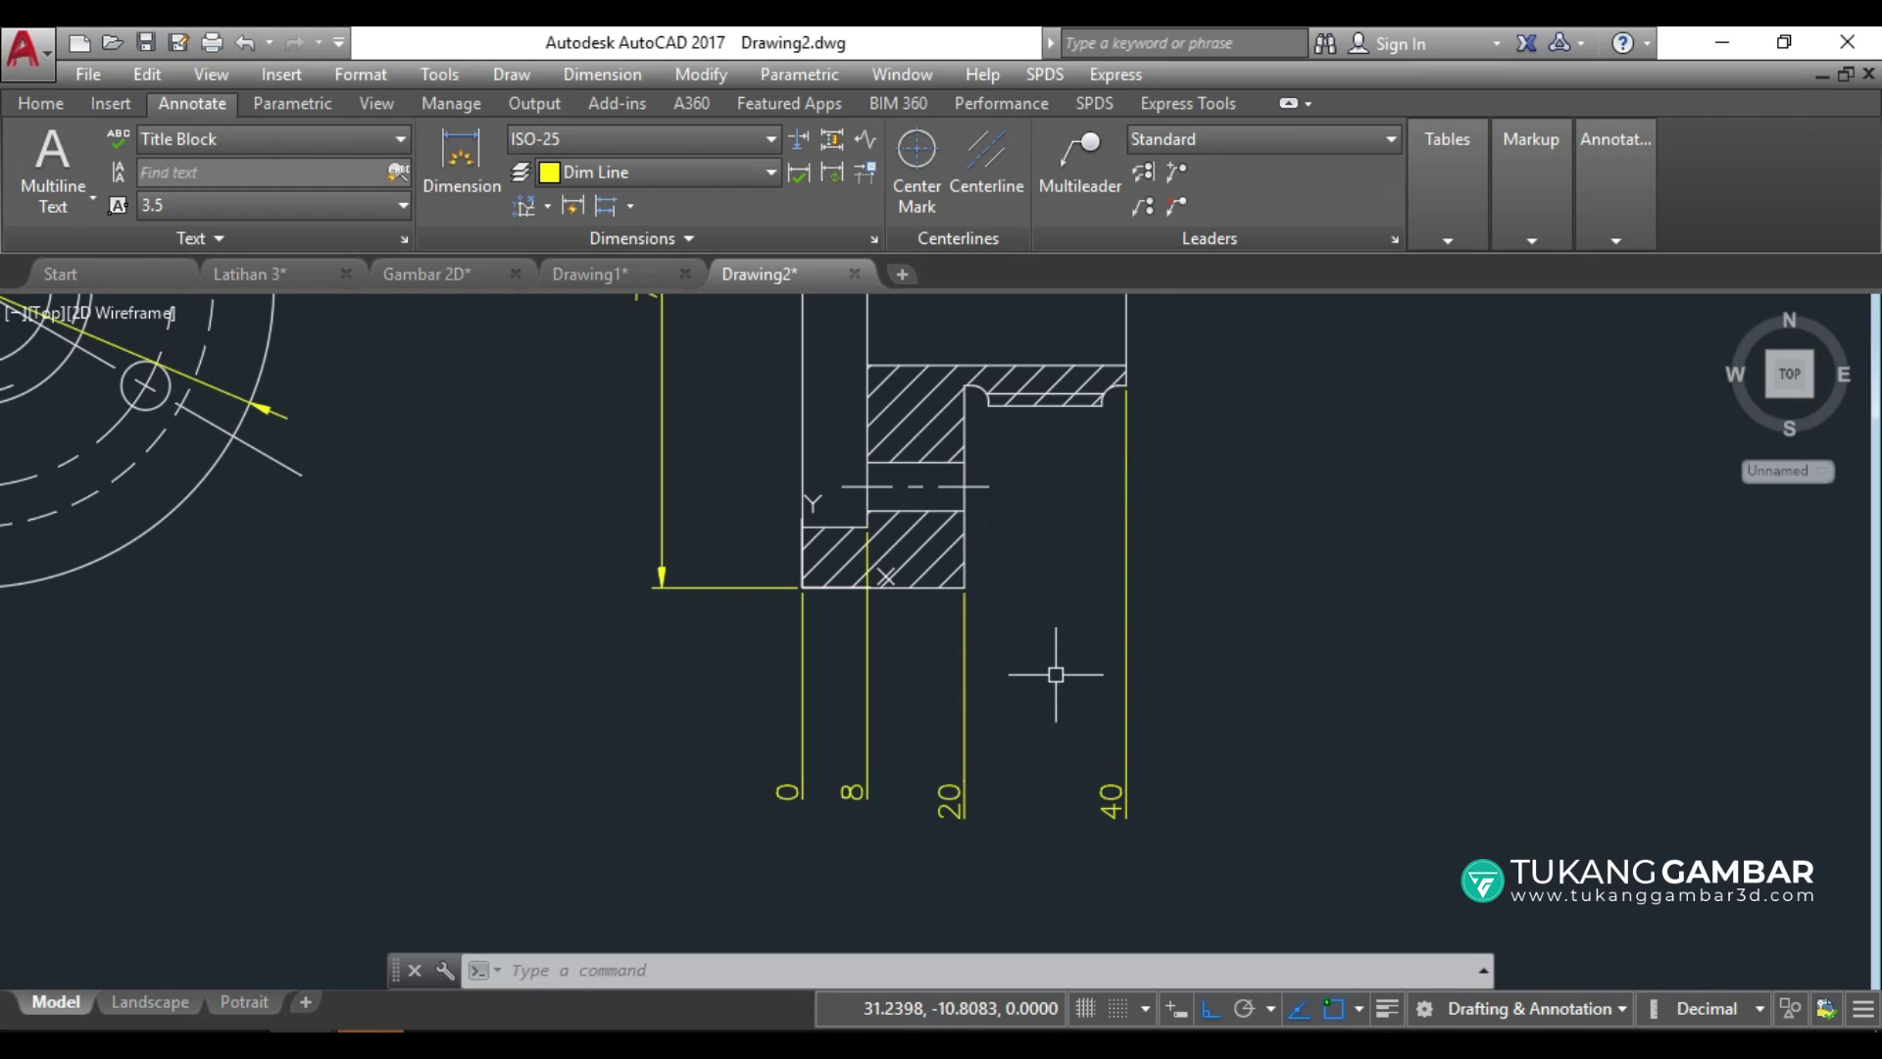
Erase the four ordinate dimensions 0, 8, 20 and 40 from the side view.
left_click(1224, 661)
left_click(751, 744)
type("e")
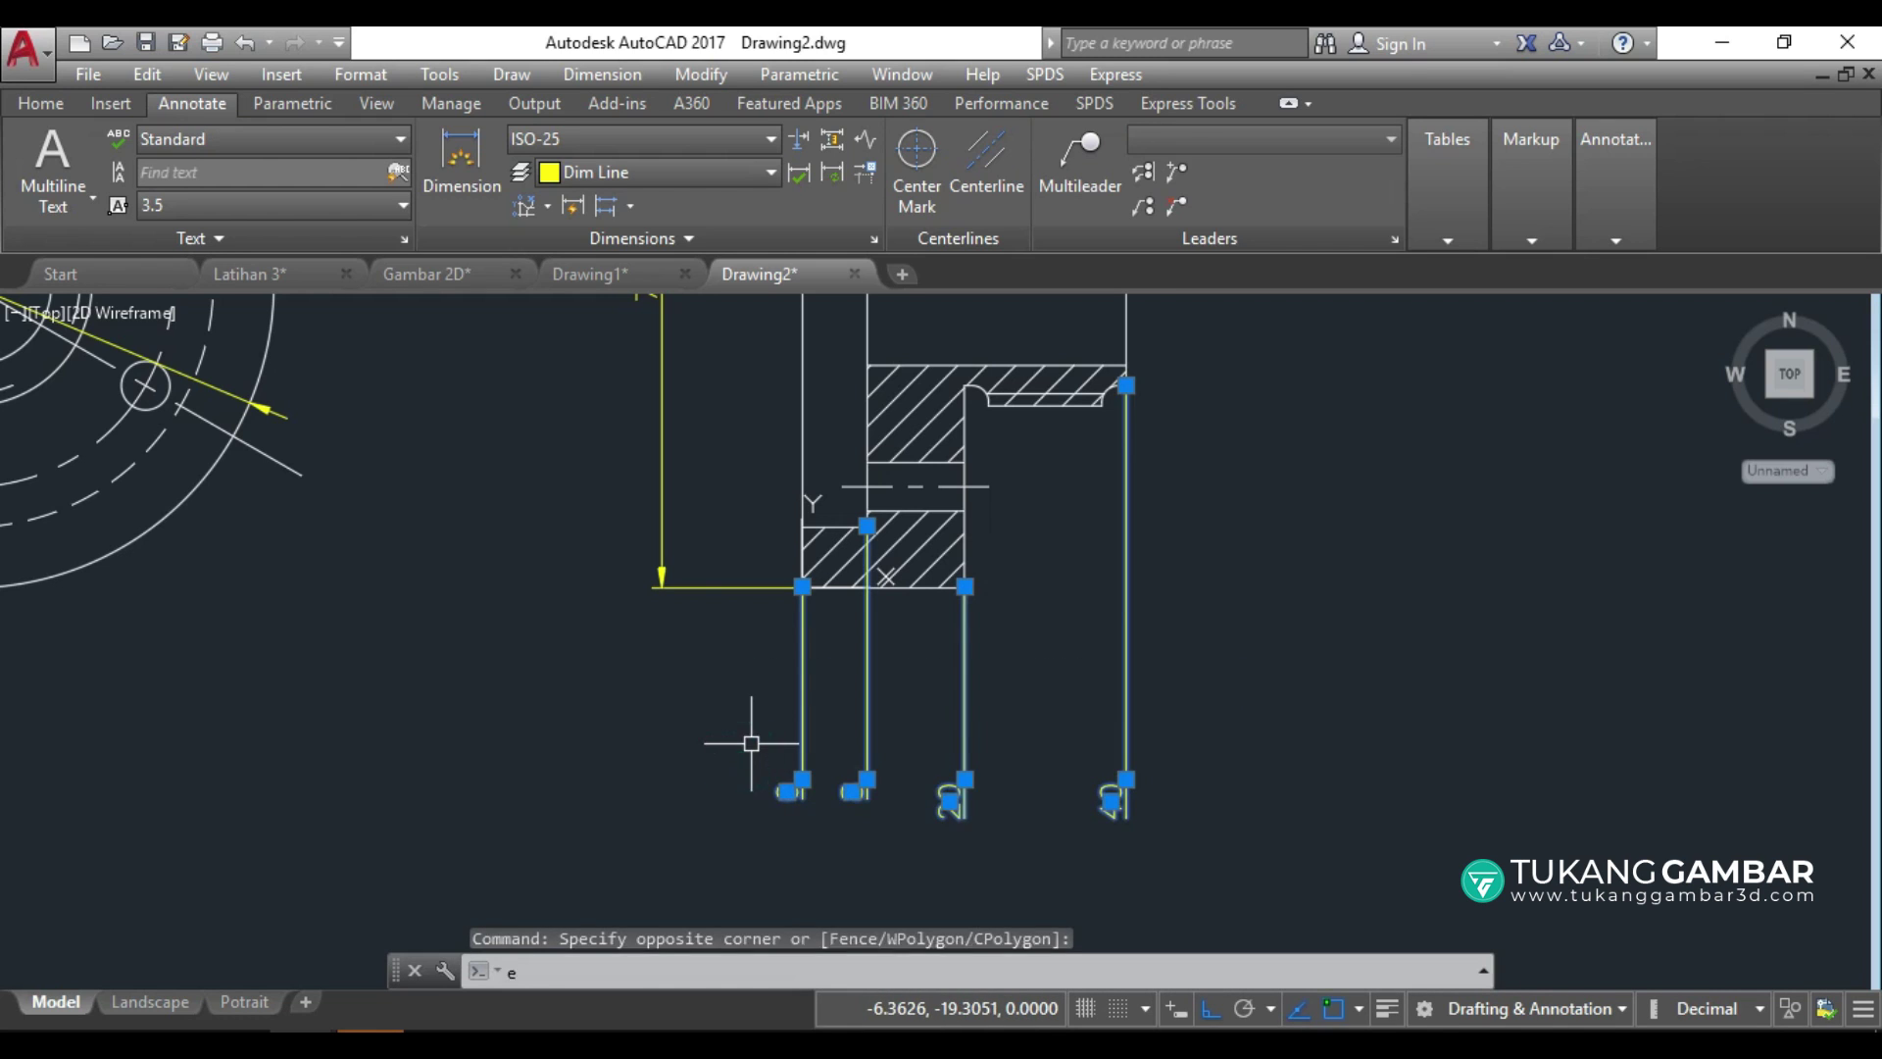
key("Return")
Pan to show both flange views and look through the dimension mode and type lists.
scroll(751, 743, "down", 2)
scroll(1008, 598, "down", 3)
middle_click_drag(1007, 588, 1124, 742)
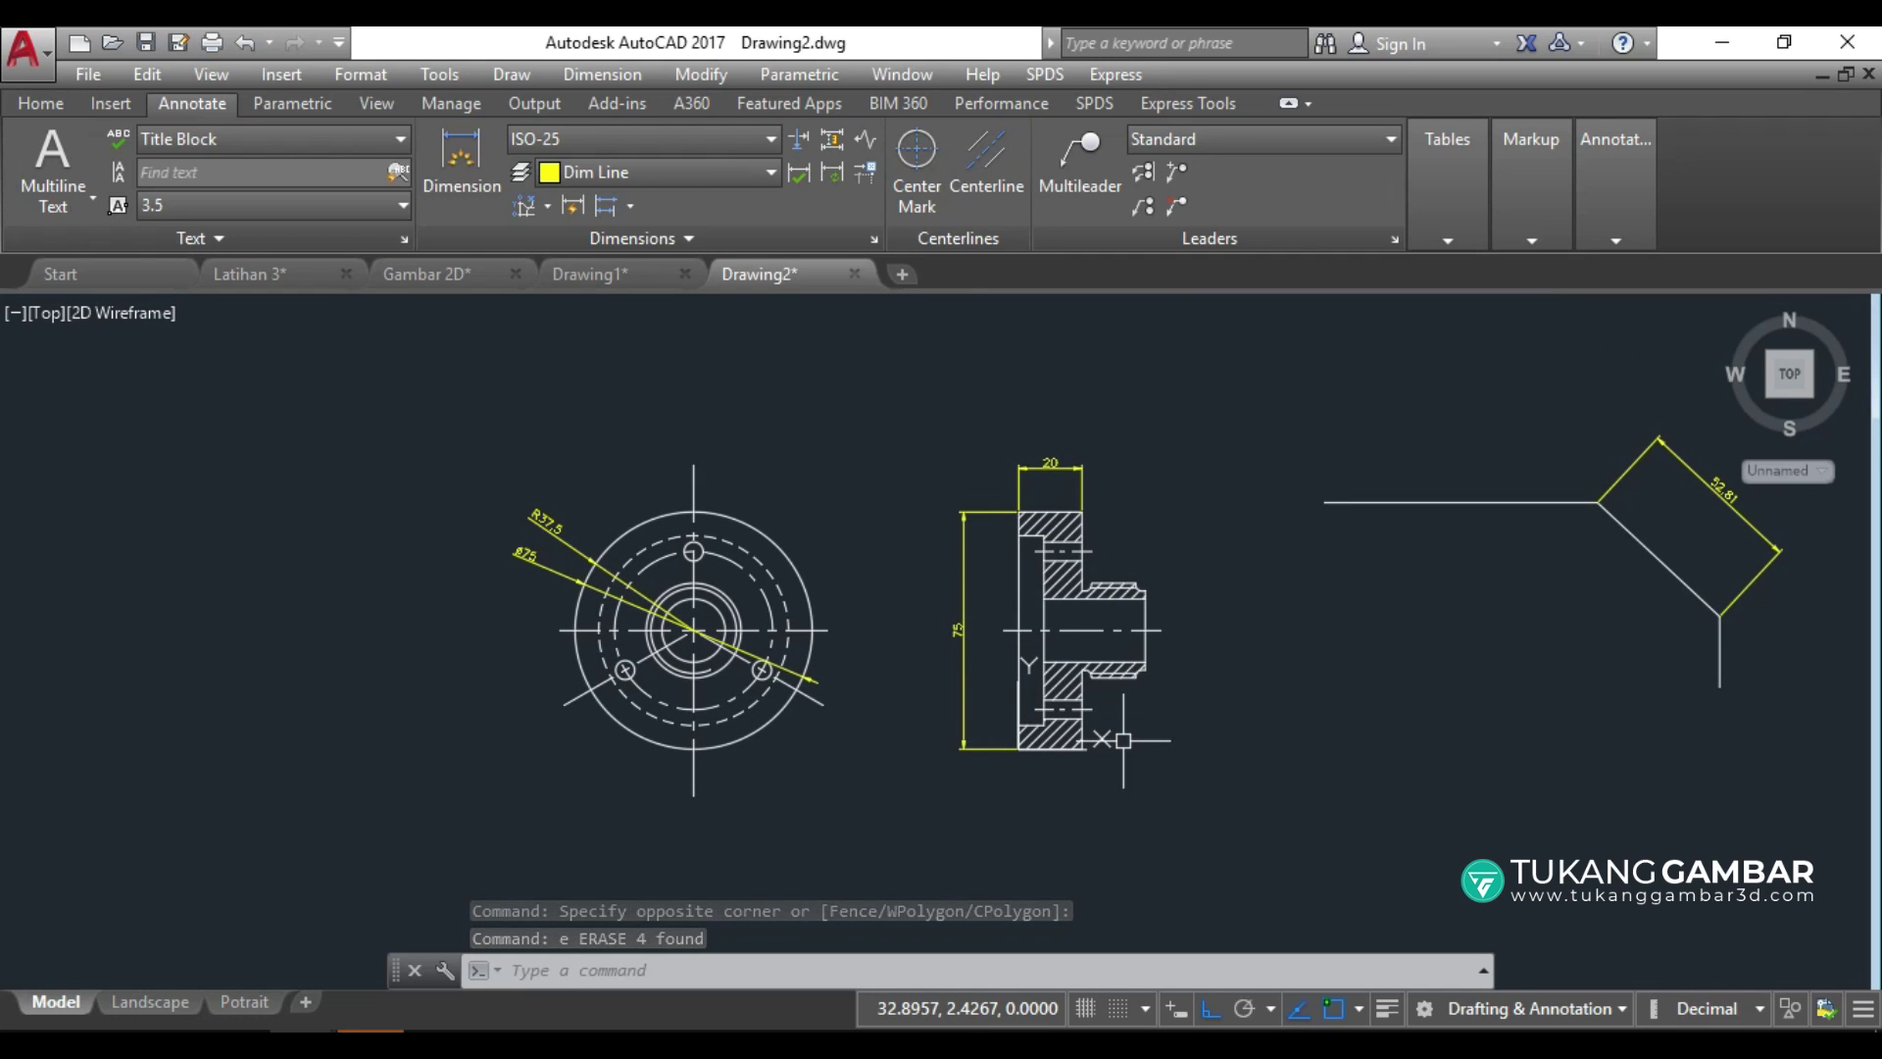
left_click(631, 205)
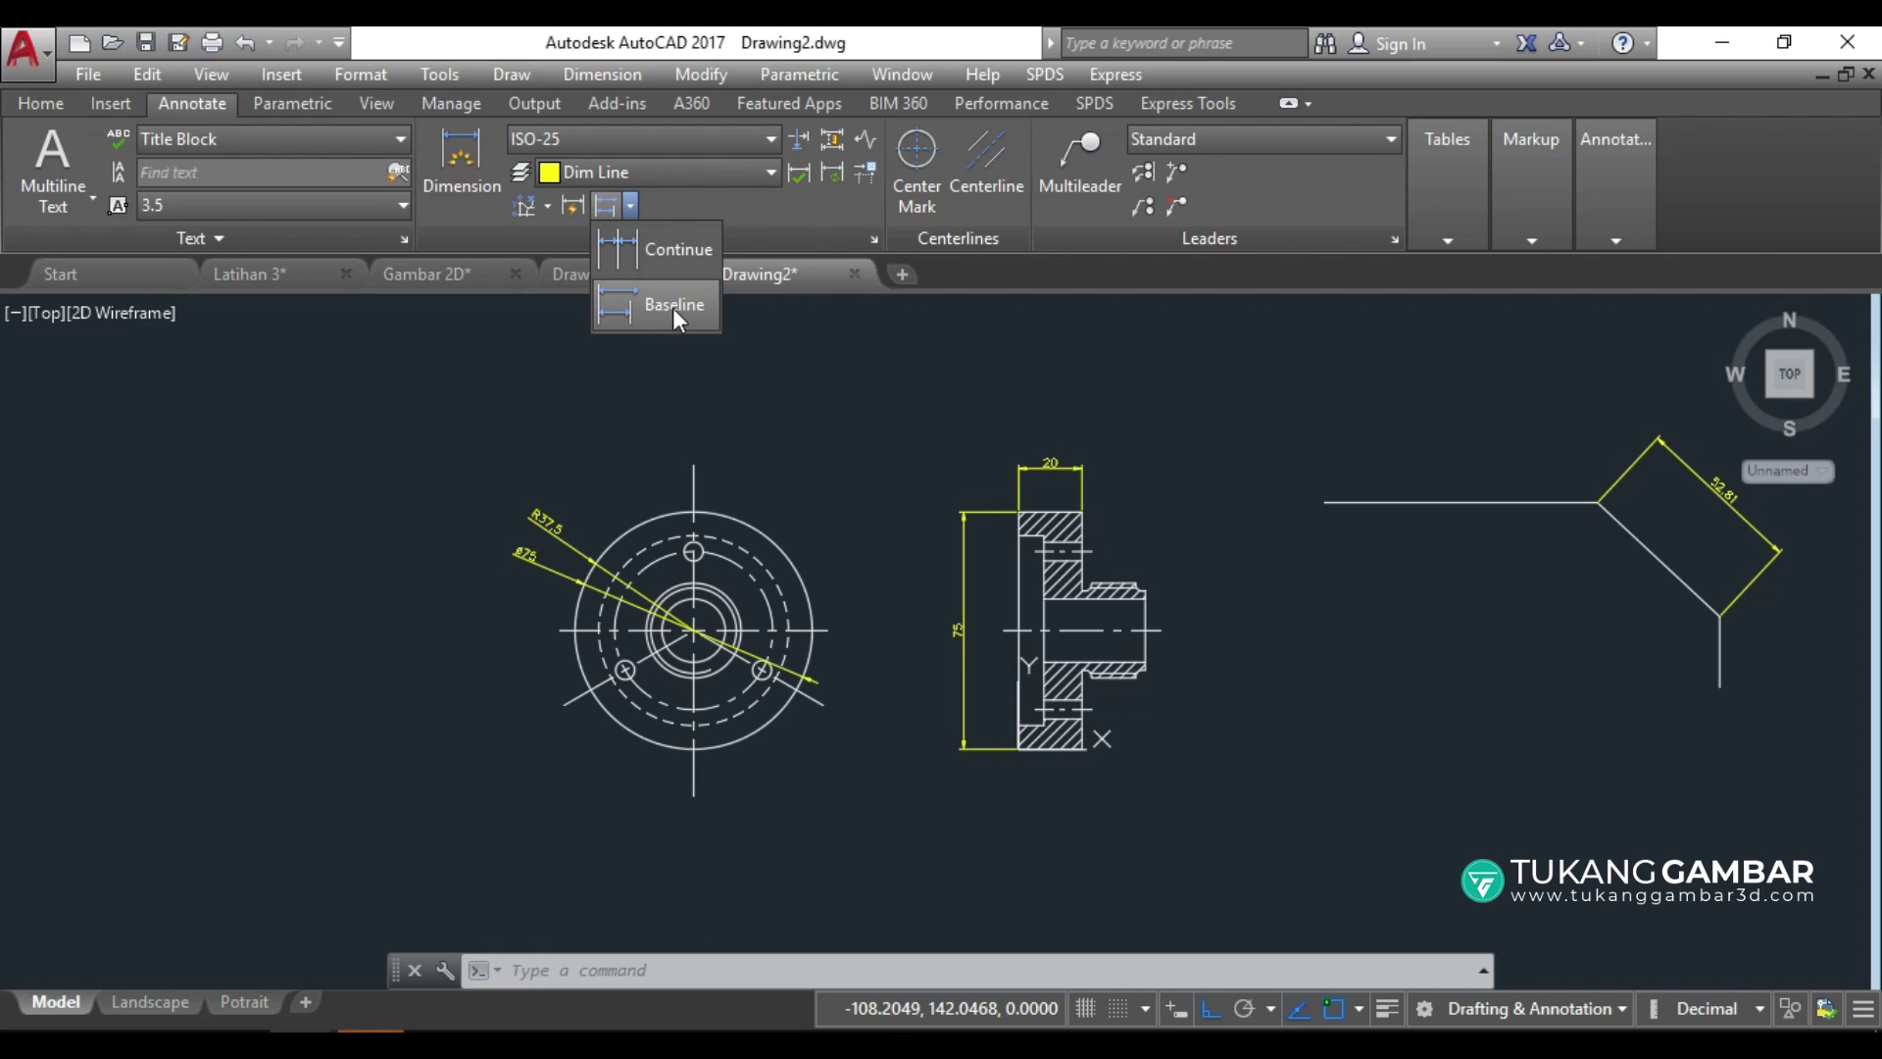
left_click(815, 402)
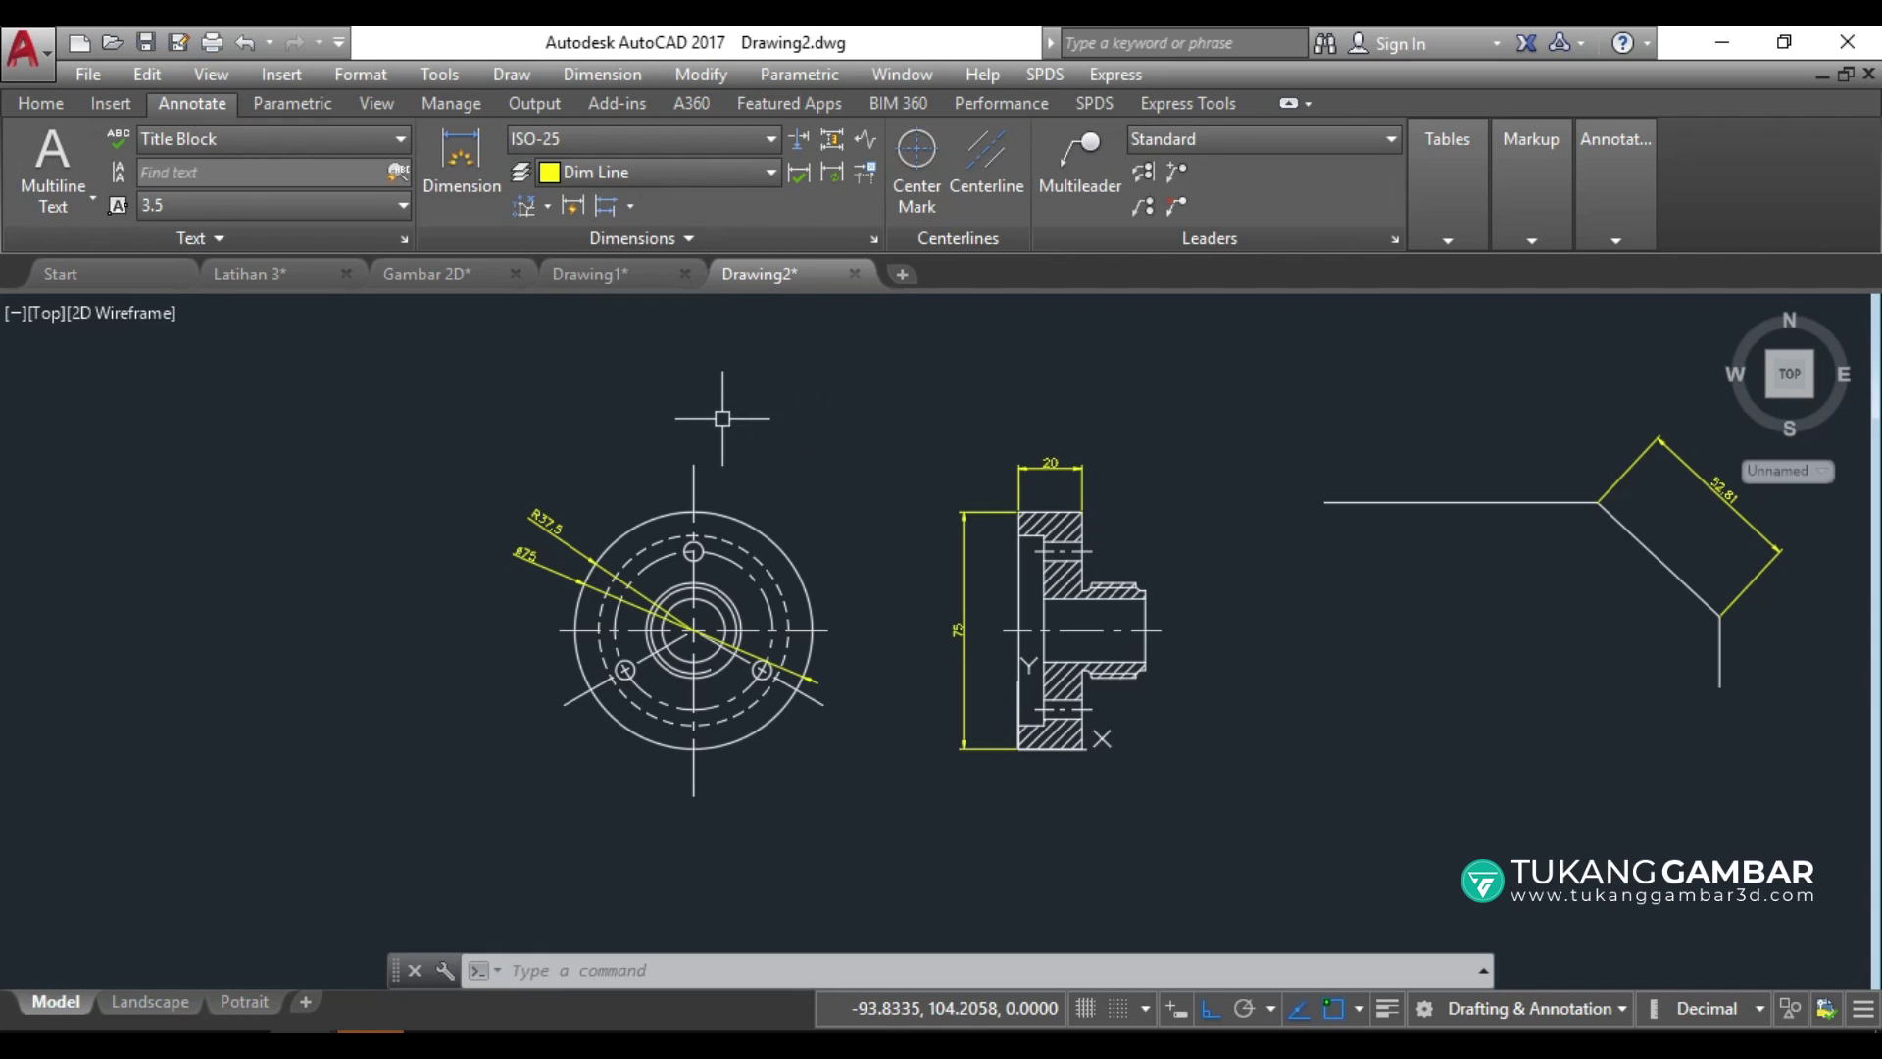
left_click(549, 207)
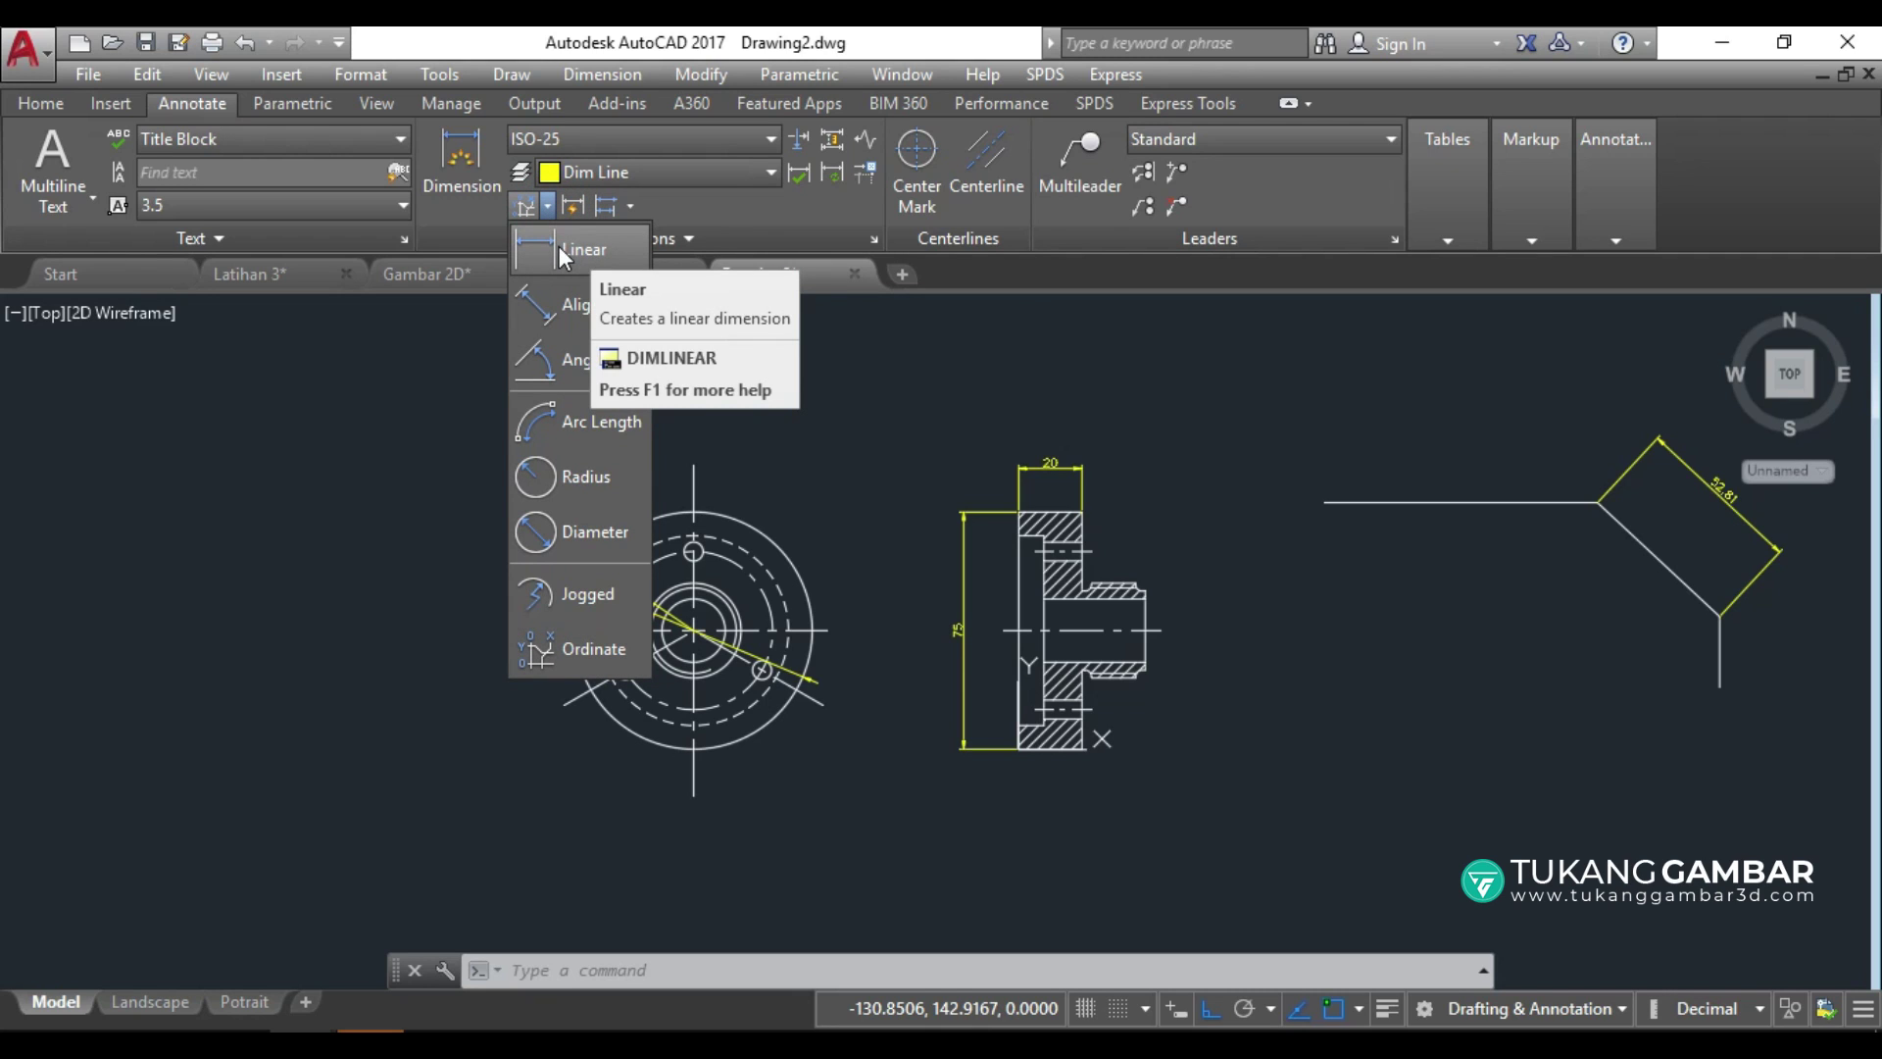
Add a linear 3 dimension across the hub step, placed beside the hub.
left_click(559, 247)
scroll(677, 306, "down", 2)
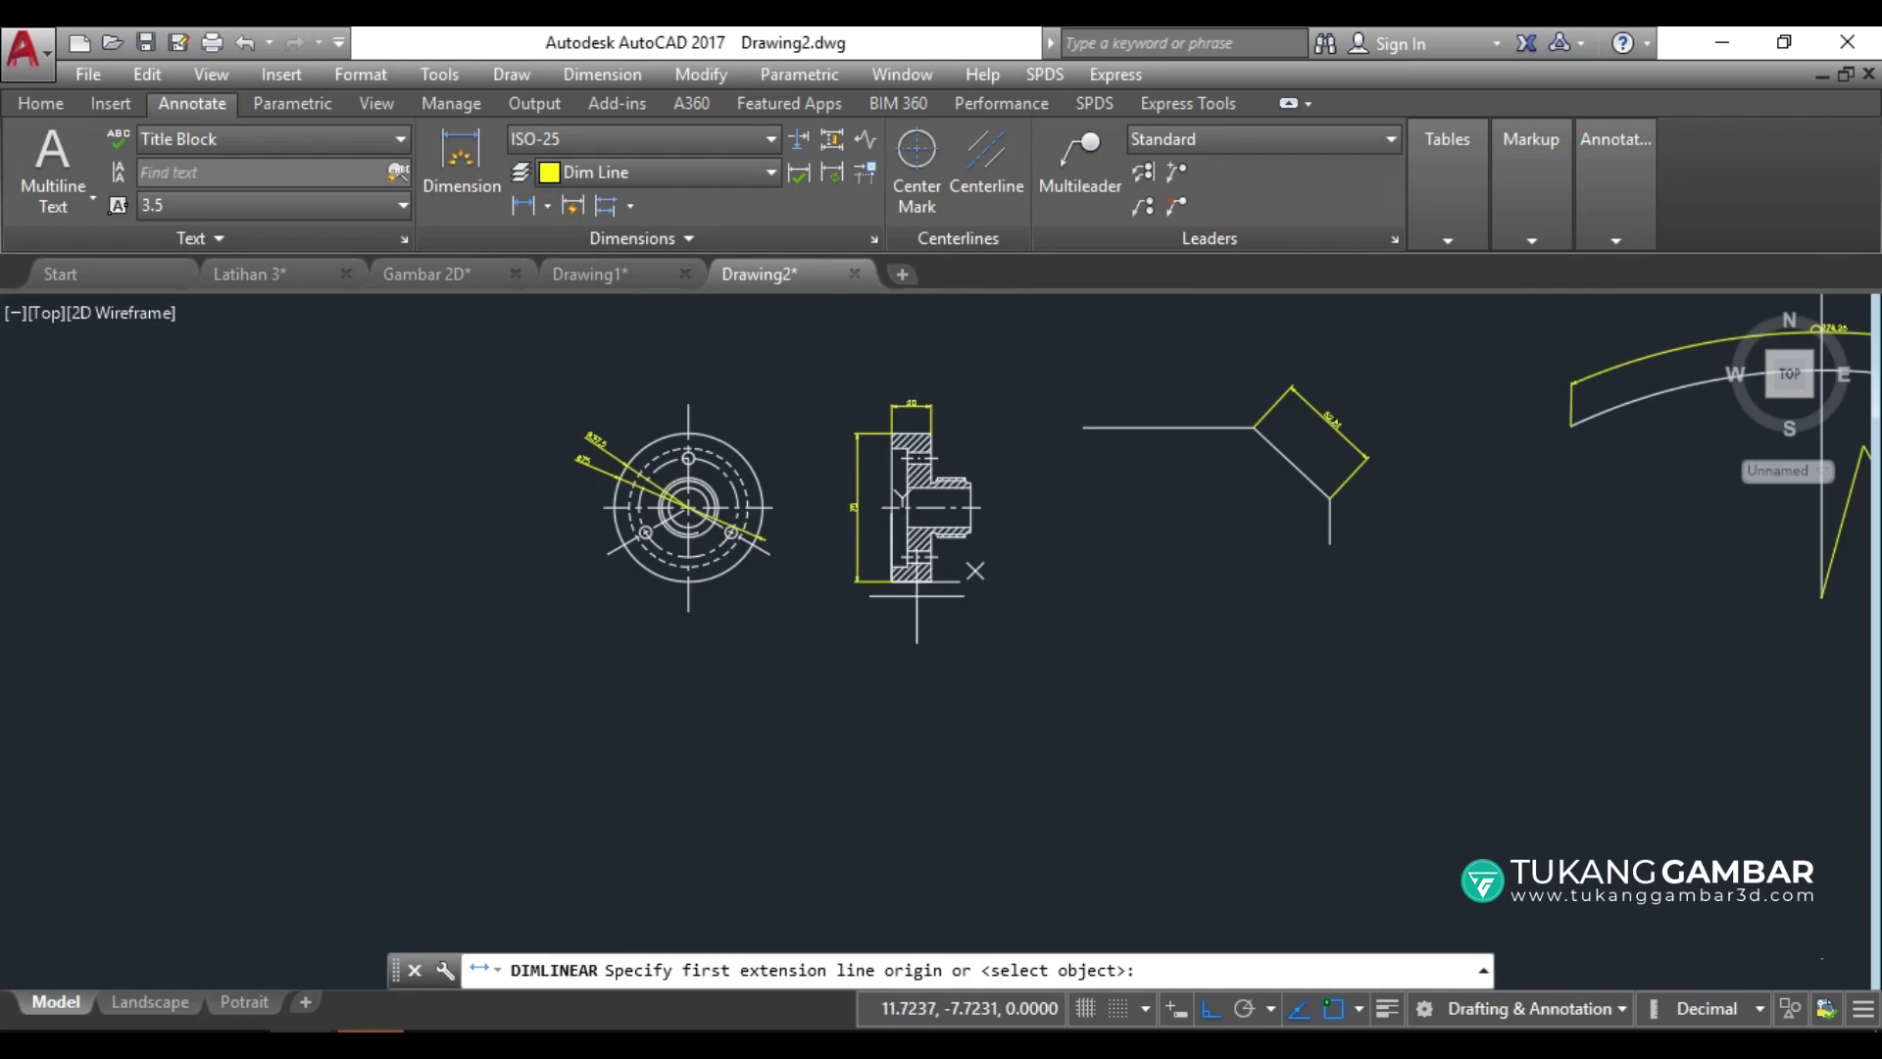
scroll(922, 578, "up", 4)
scroll(1042, 428, "up", 2)
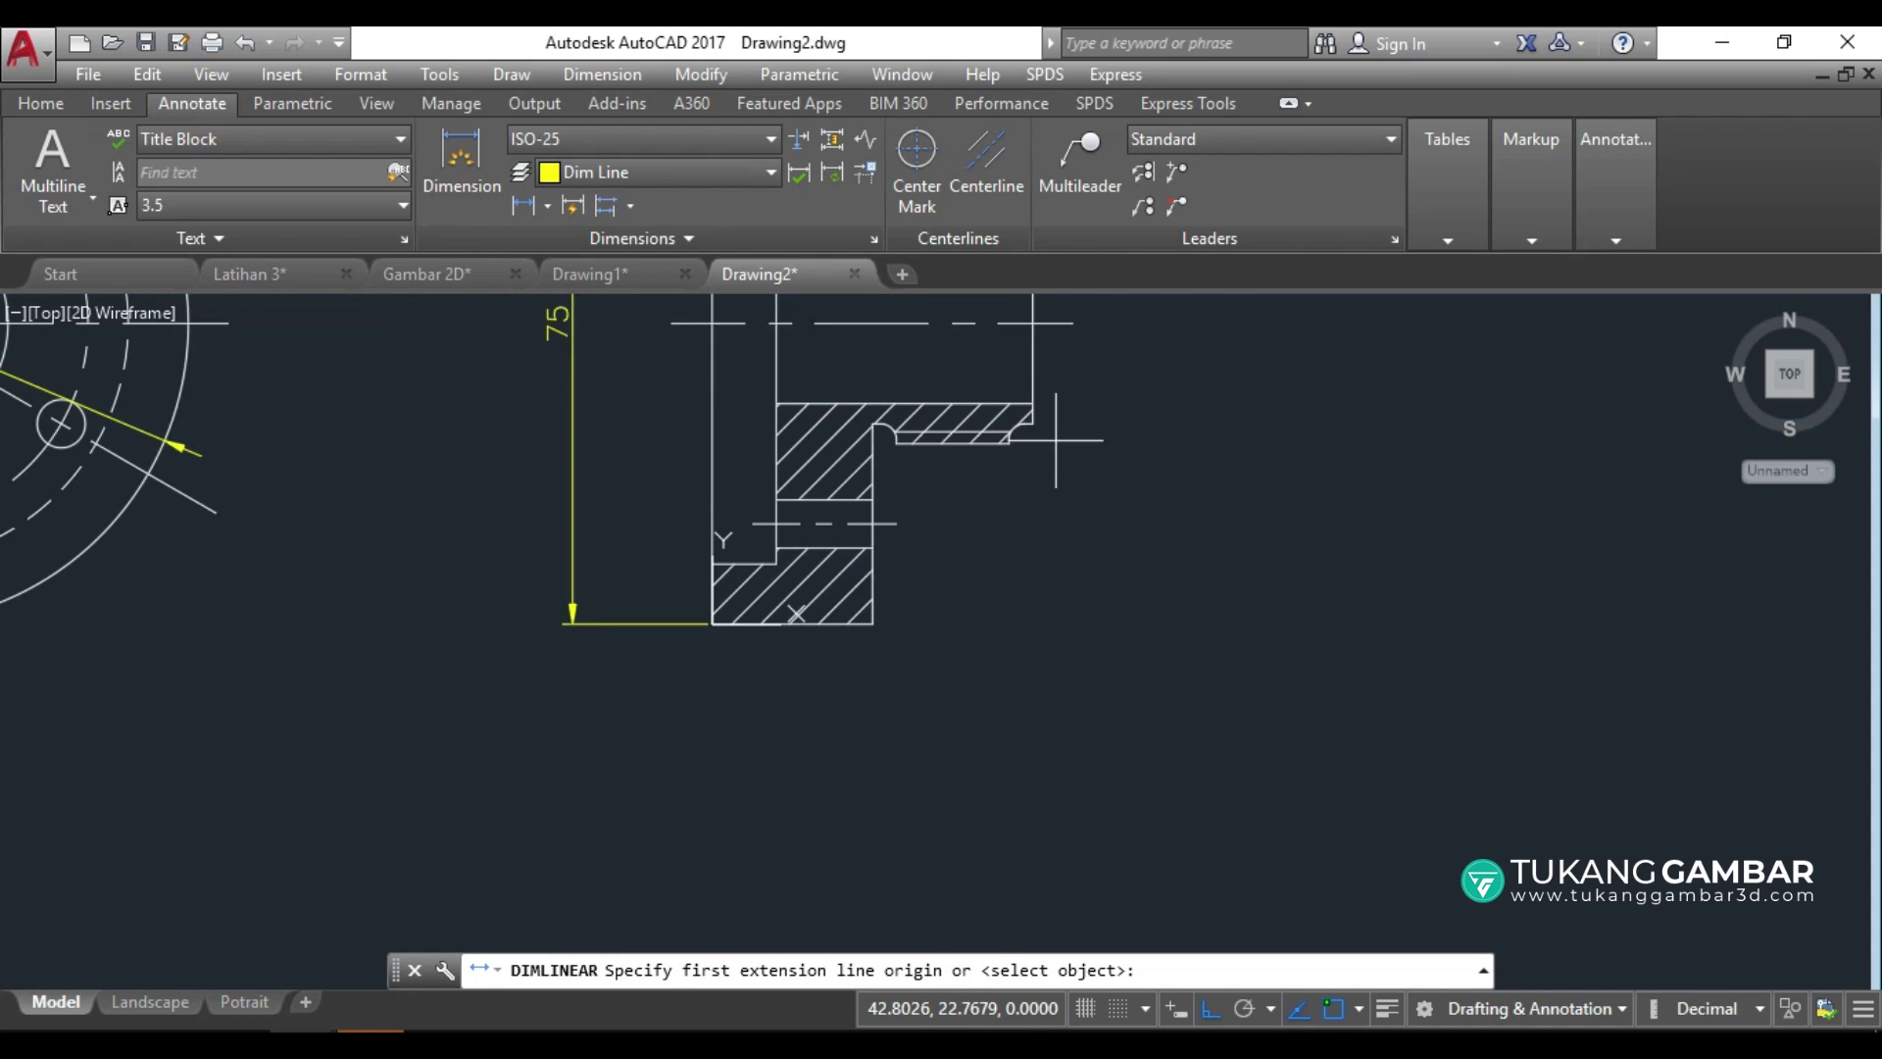
left_click(1042, 428)
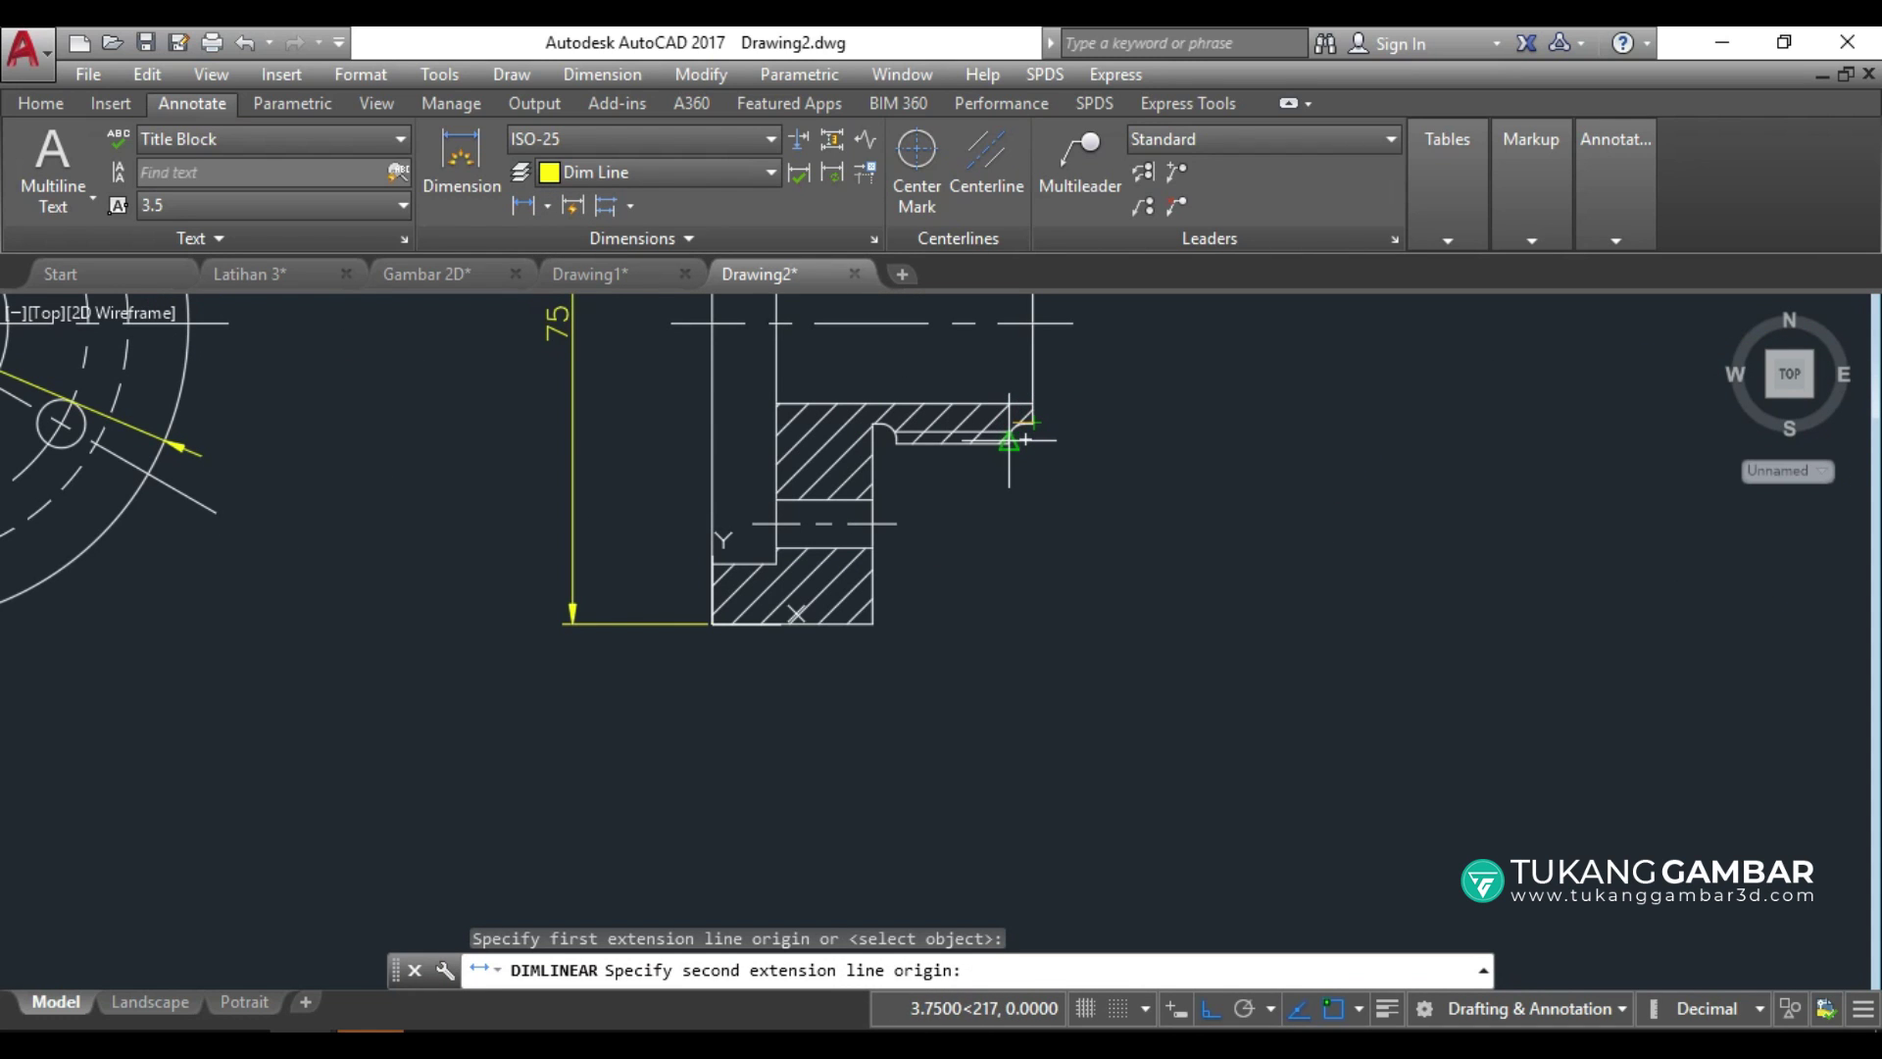
left_click(1008, 442)
scroll(1034, 448, "down", 2)
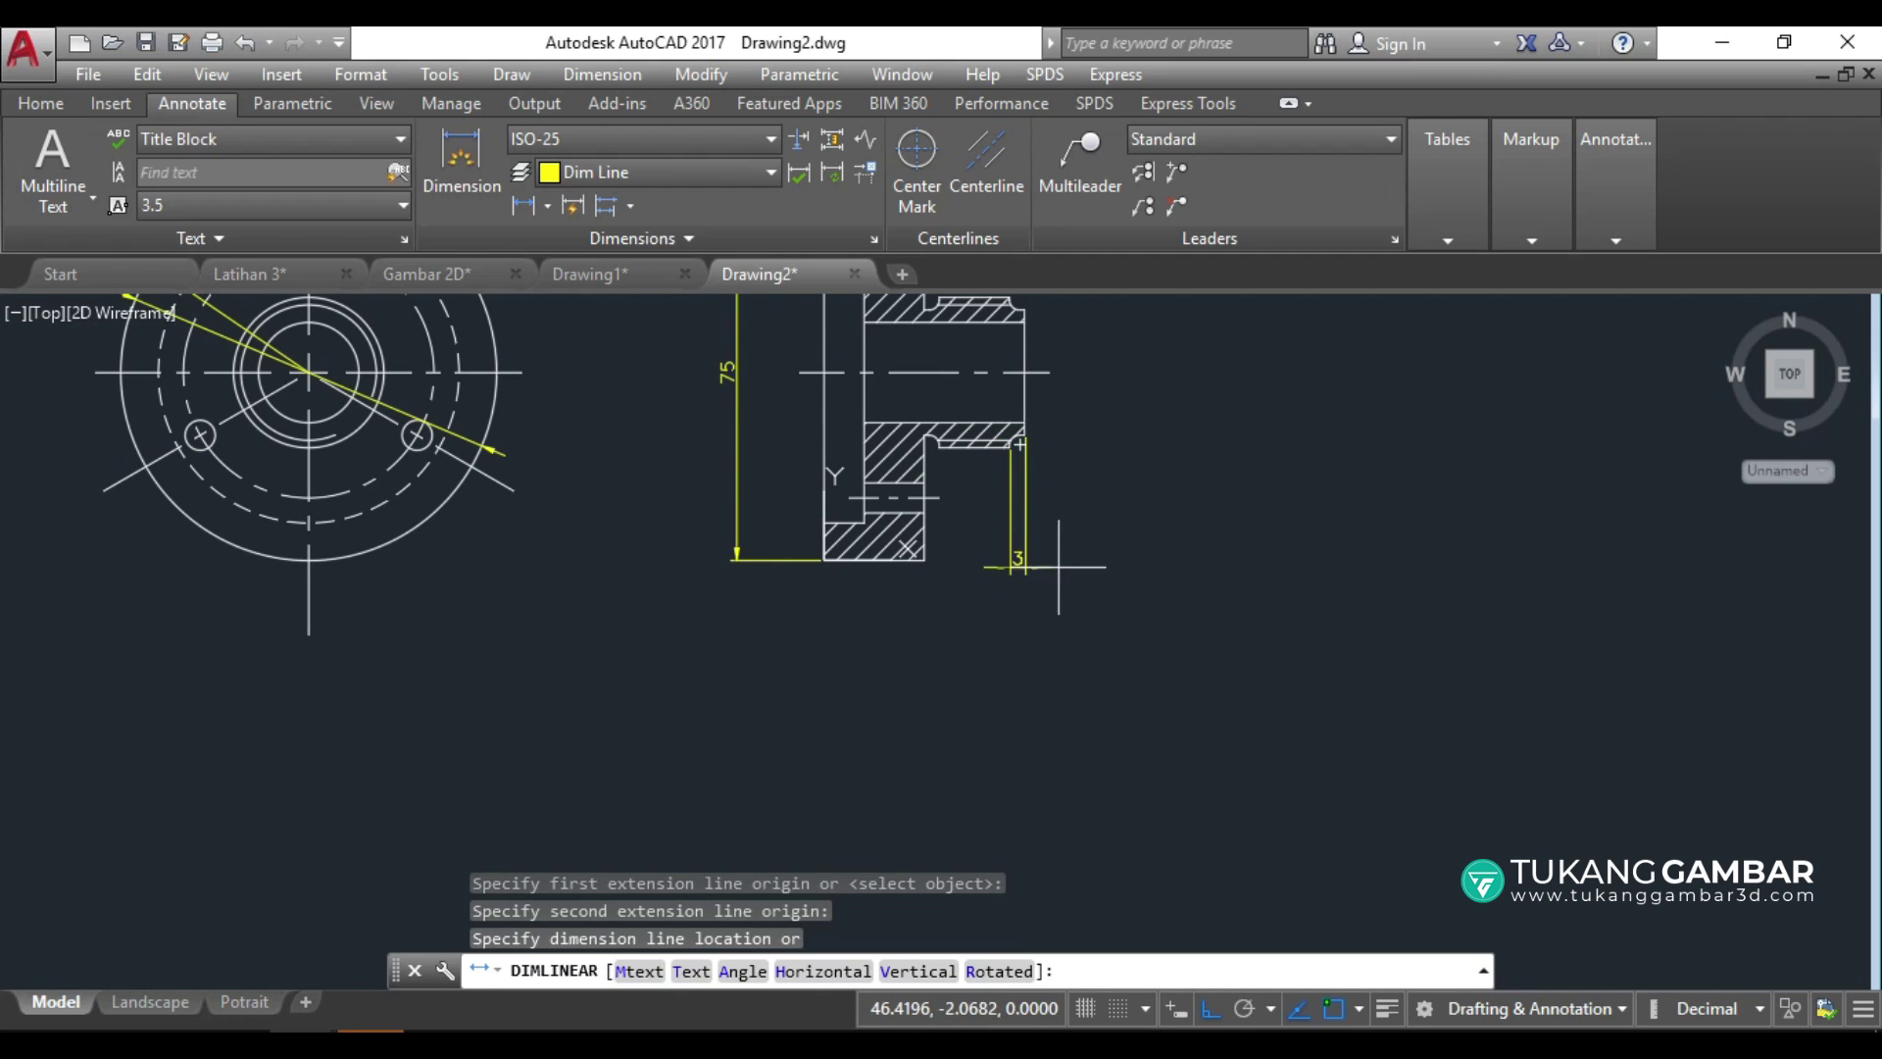
left_click(1063, 532)
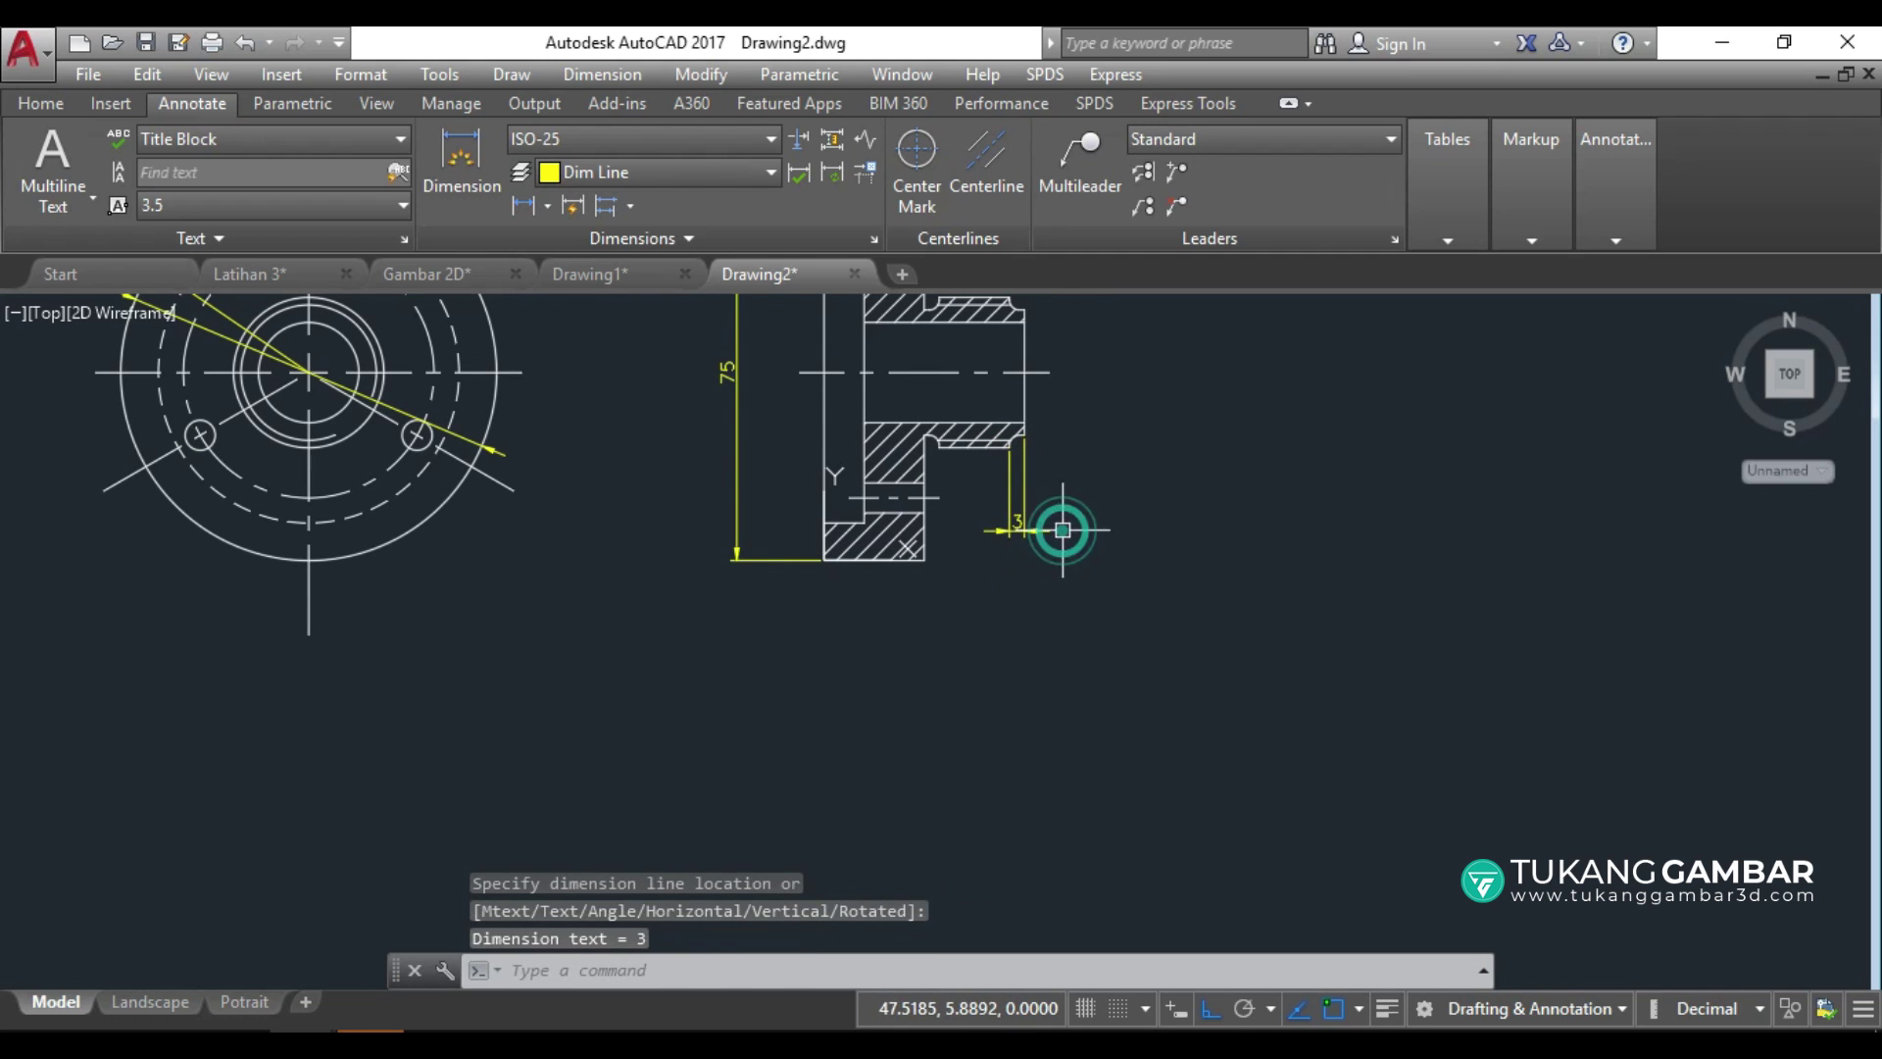
Add baseline dimensions 20 and 40 measured from the 3 dimension's edge.
left_click(632, 206)
left_click(647, 302)
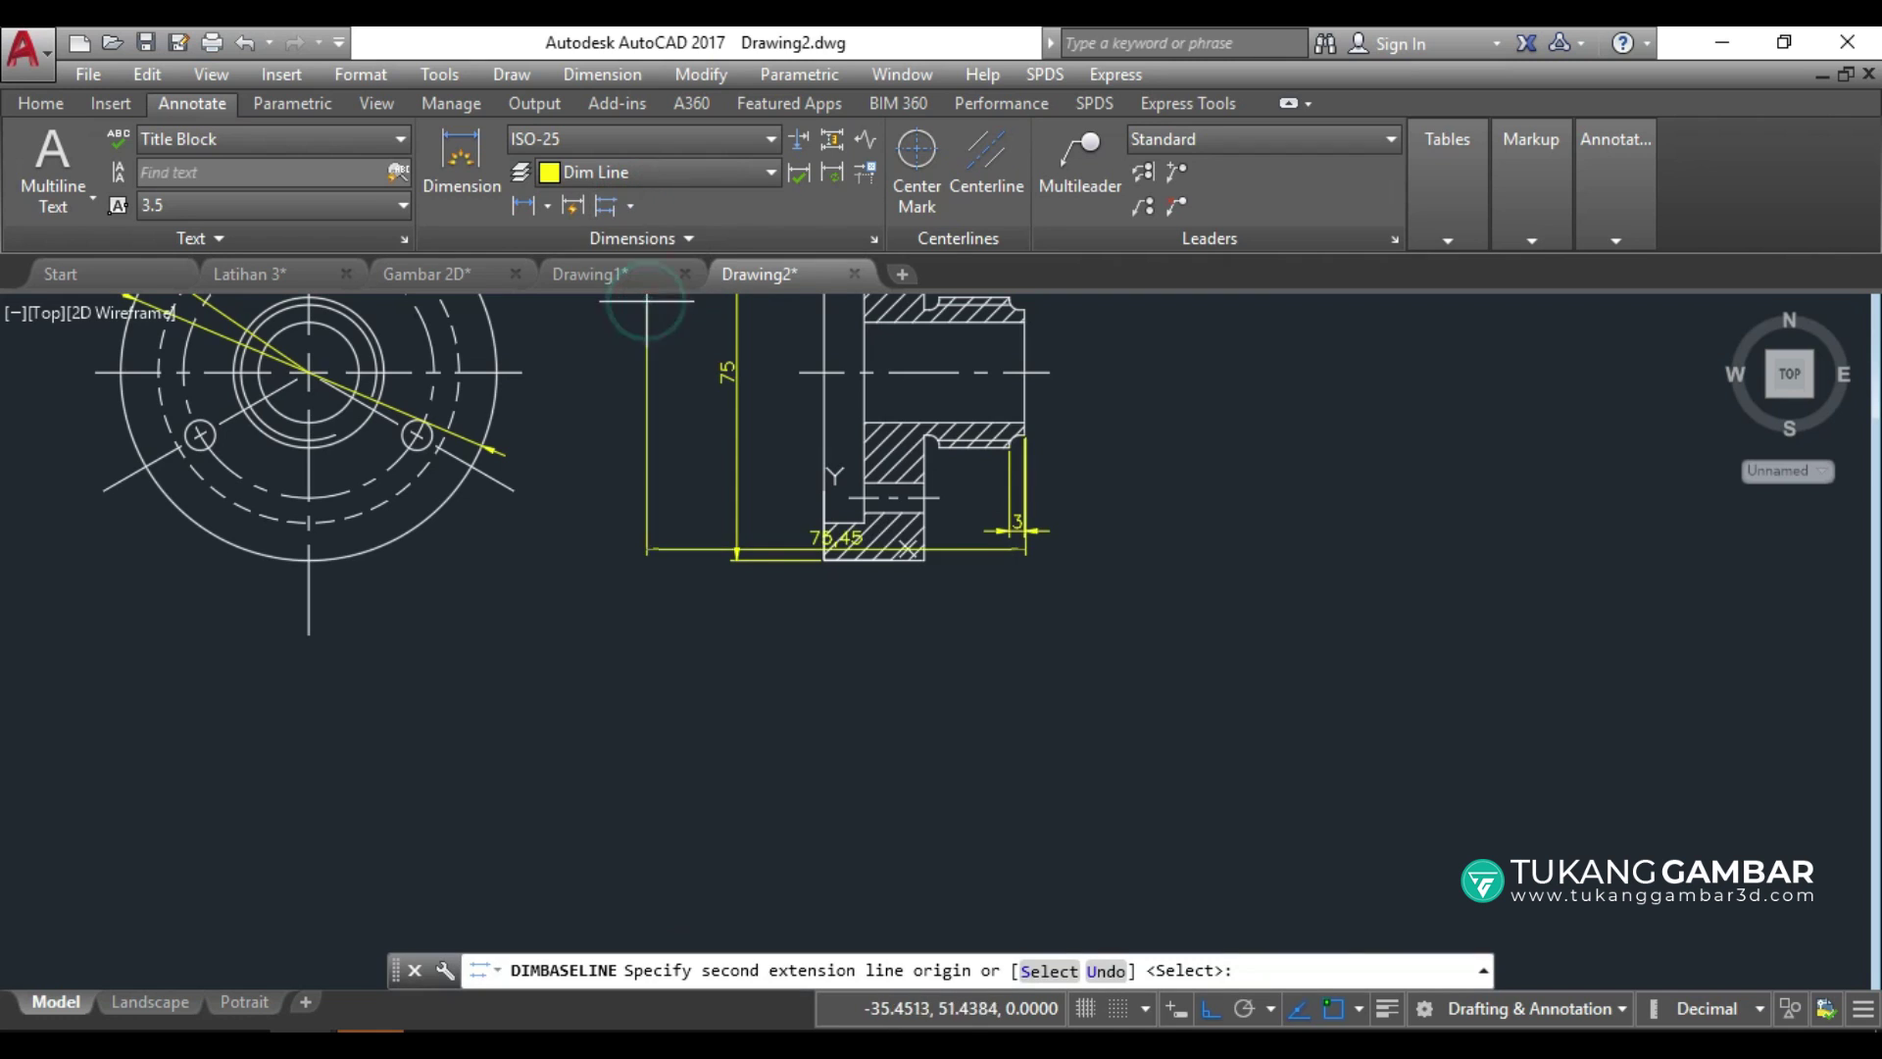
scroll(986, 509, "up", 2)
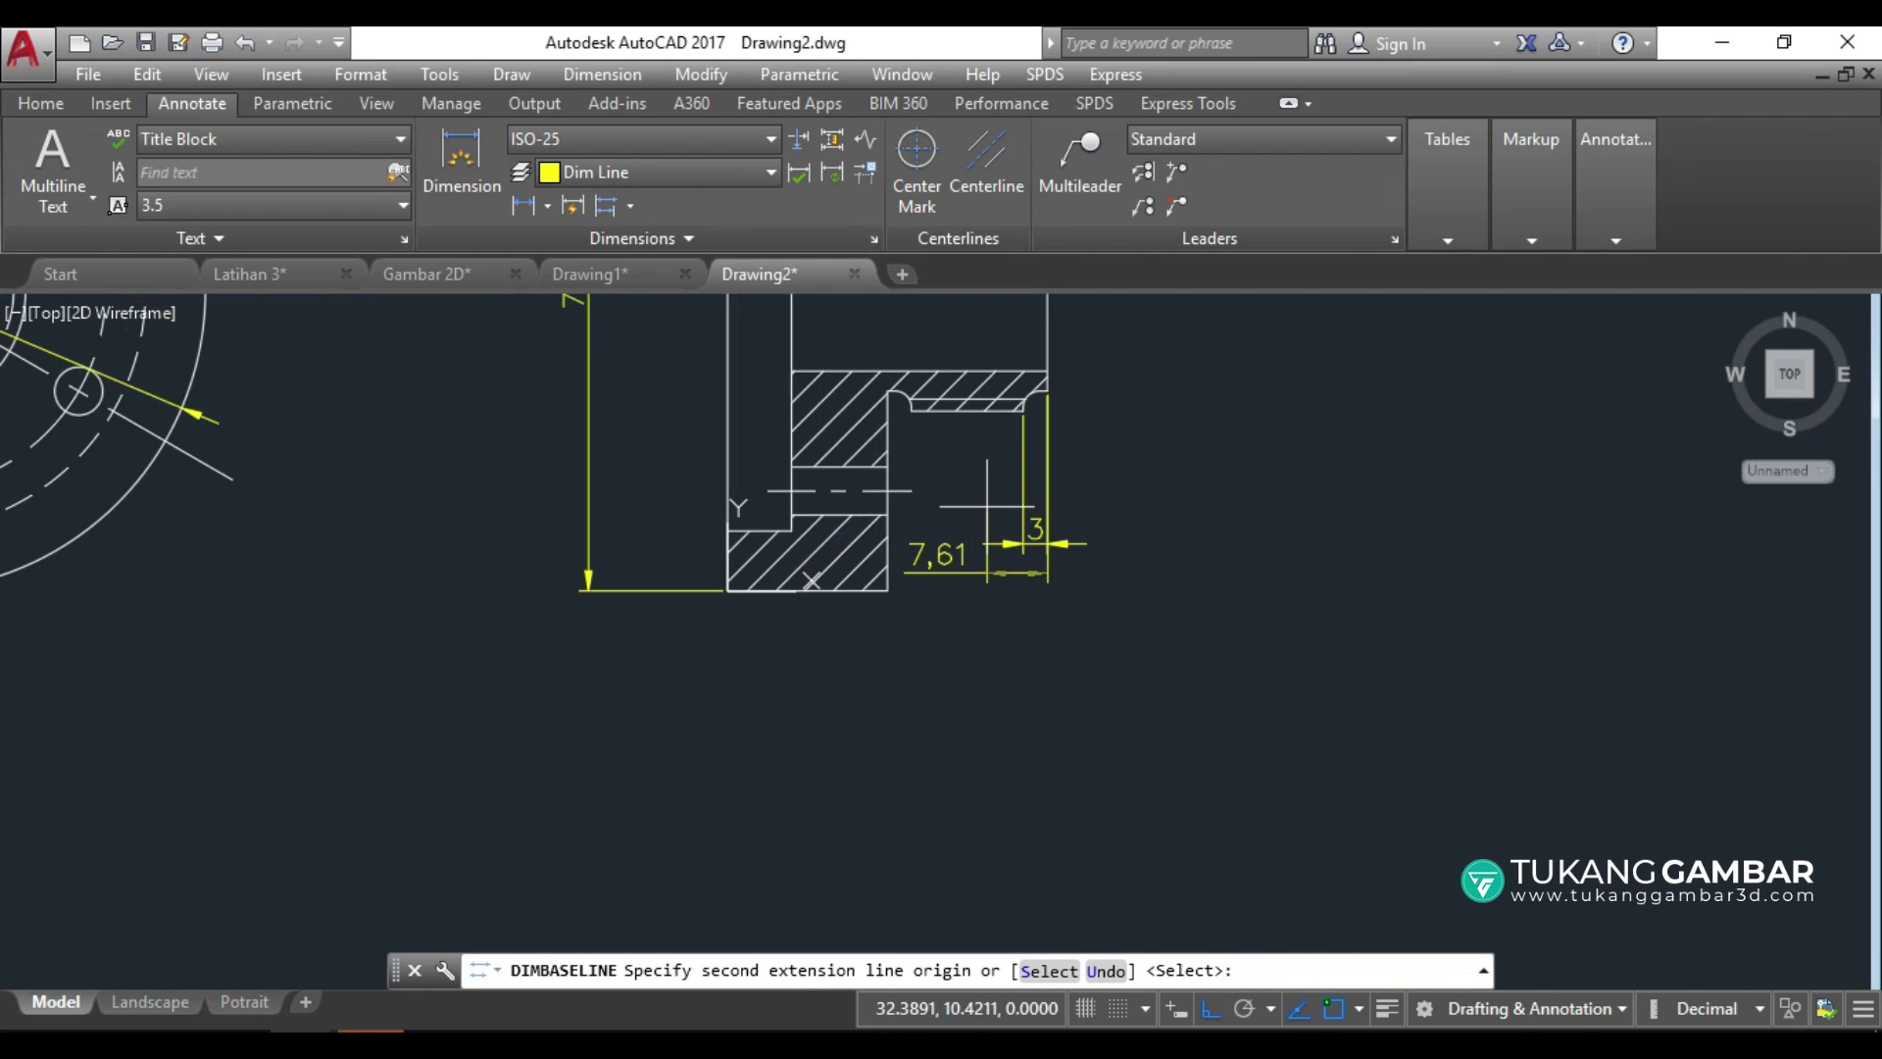
left_click(889, 591)
left_click(726, 591)
right_click(1156, 500)
left_click(1201, 520)
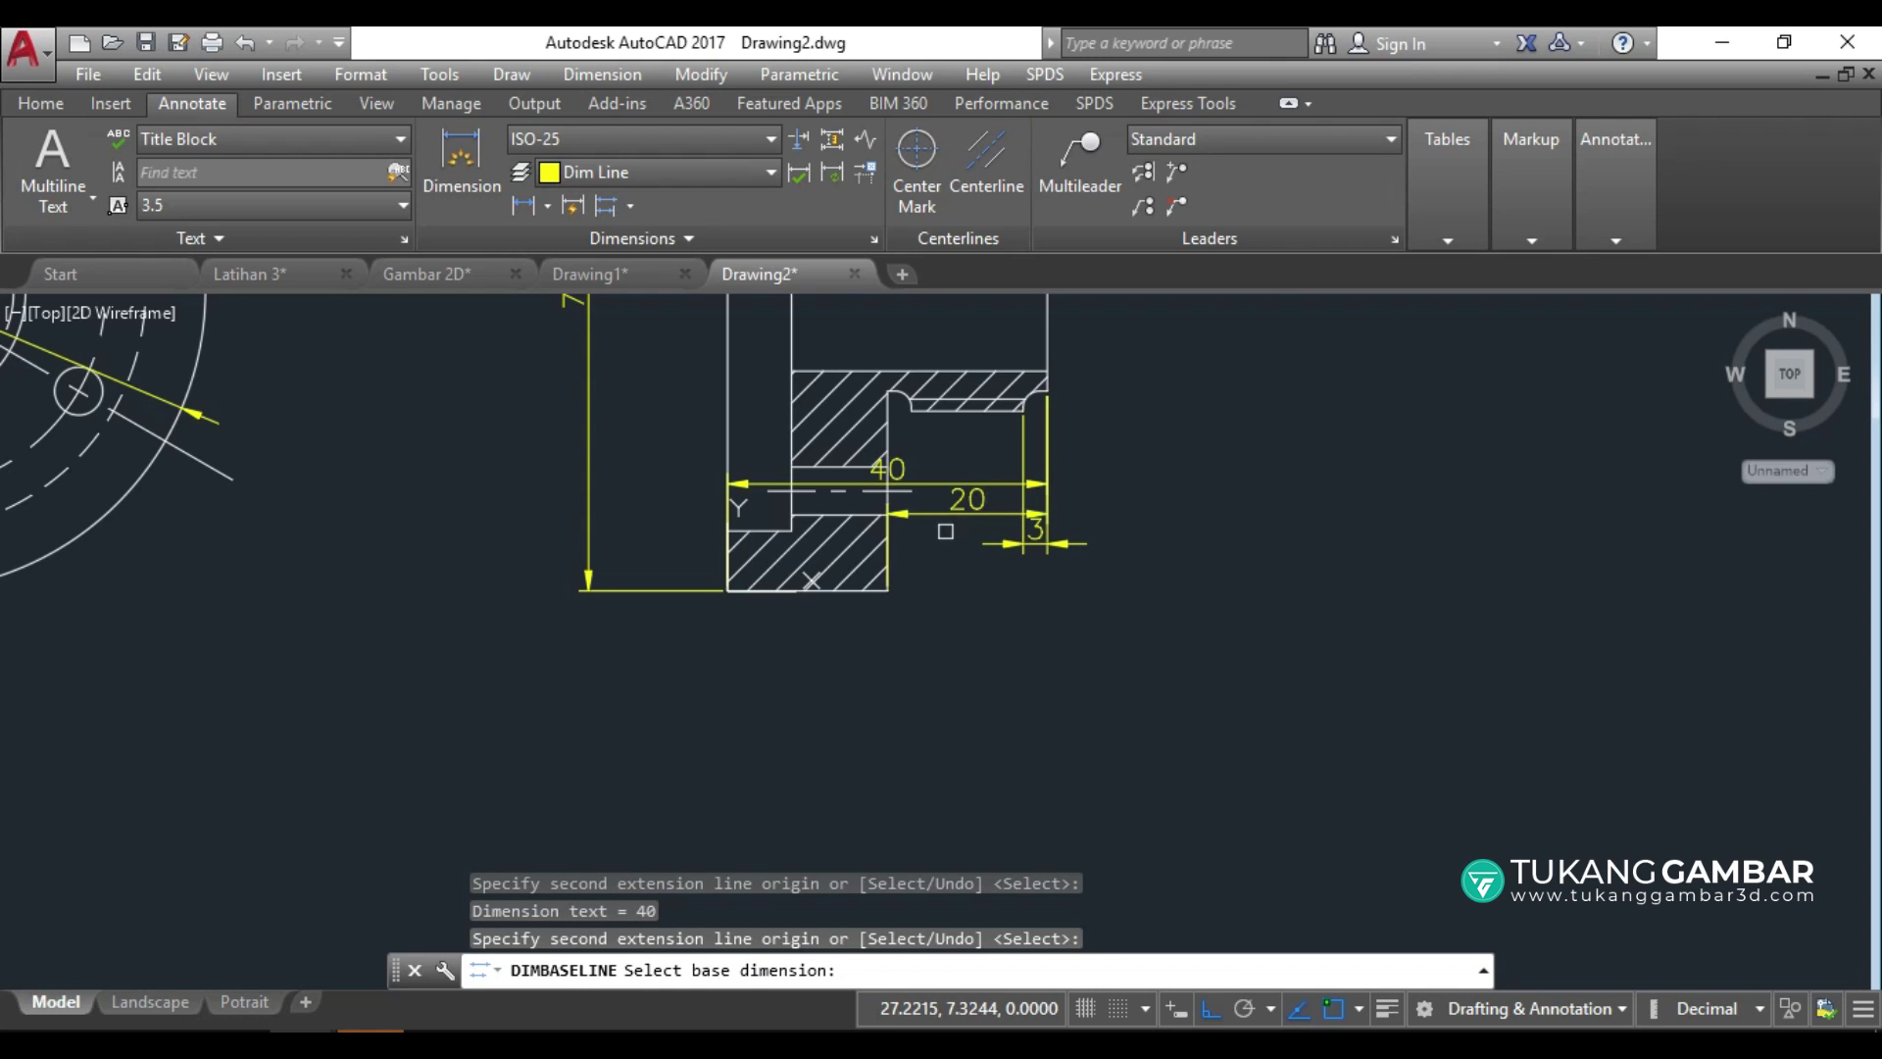
key("Escape")
Move the 20 and 40 dimensions below the side view, 40 stacked under 20.
left_click(957, 519)
left_click(967, 500)
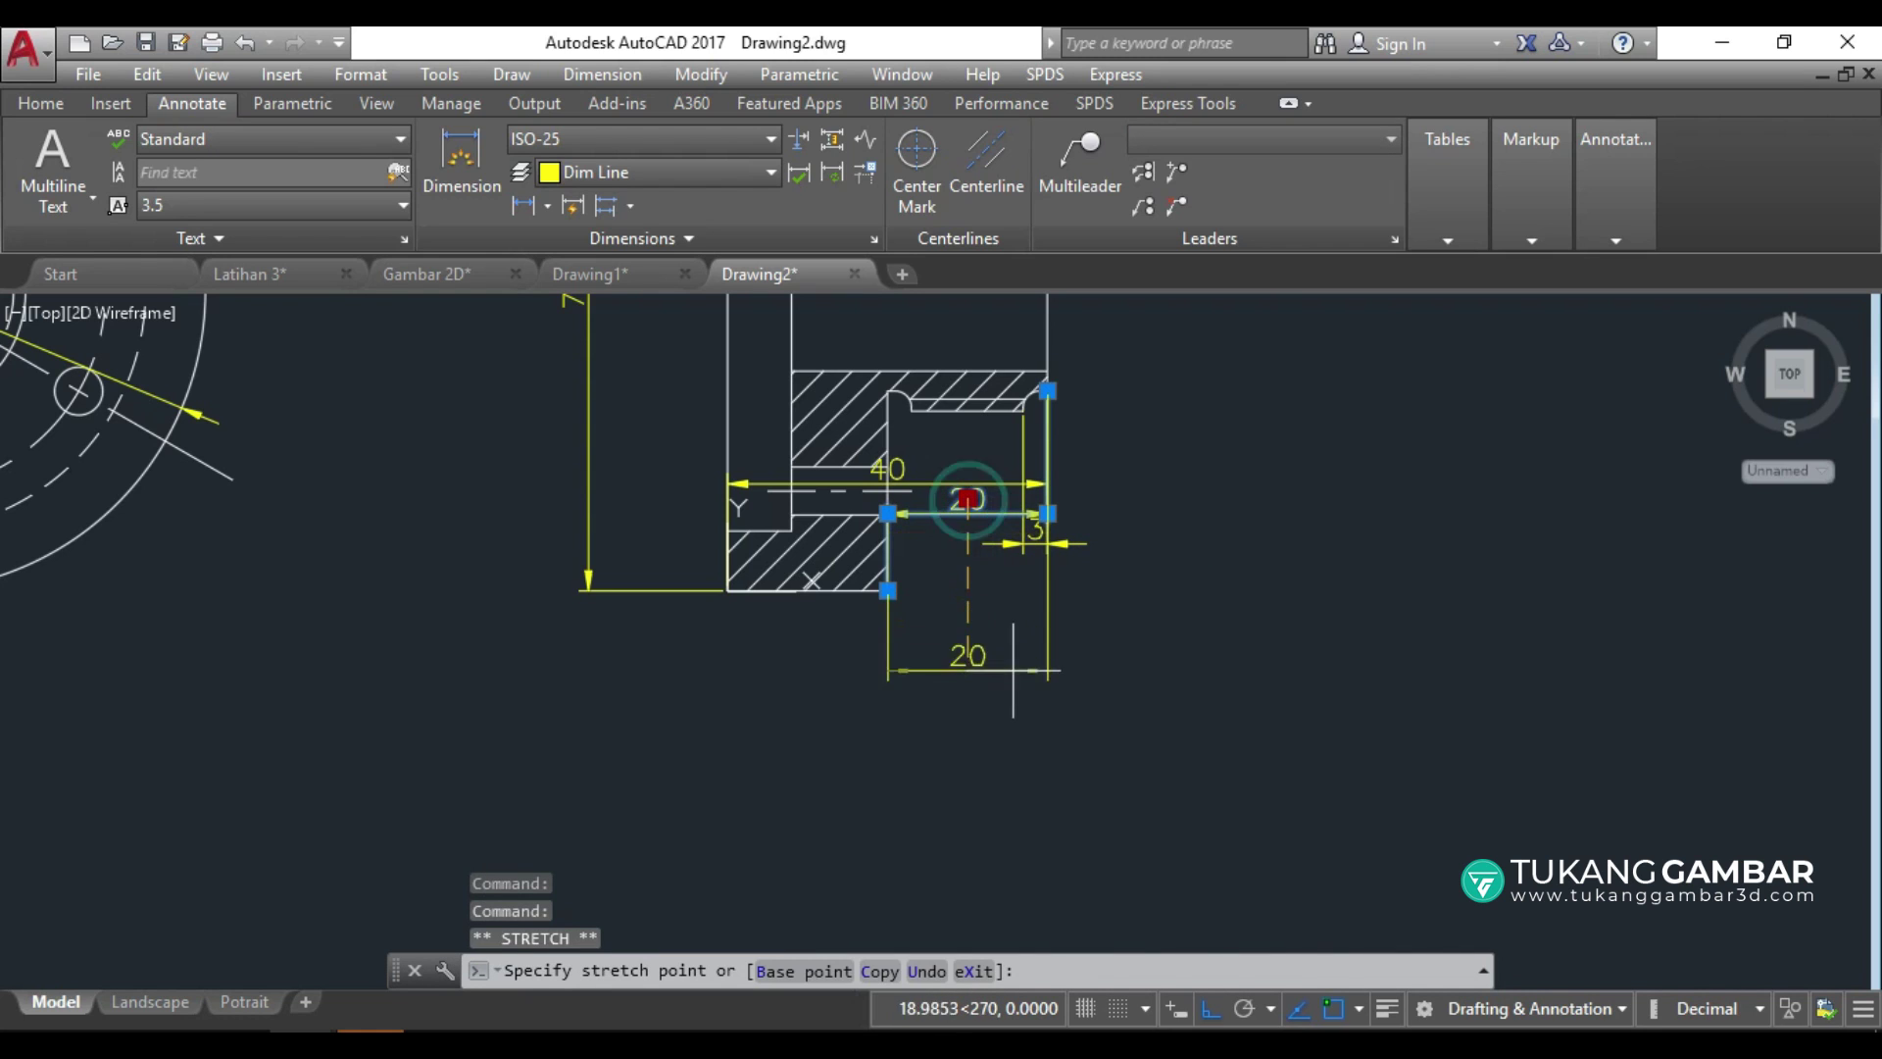
left_click(992, 676)
key("Escape")
left_click(888, 469)
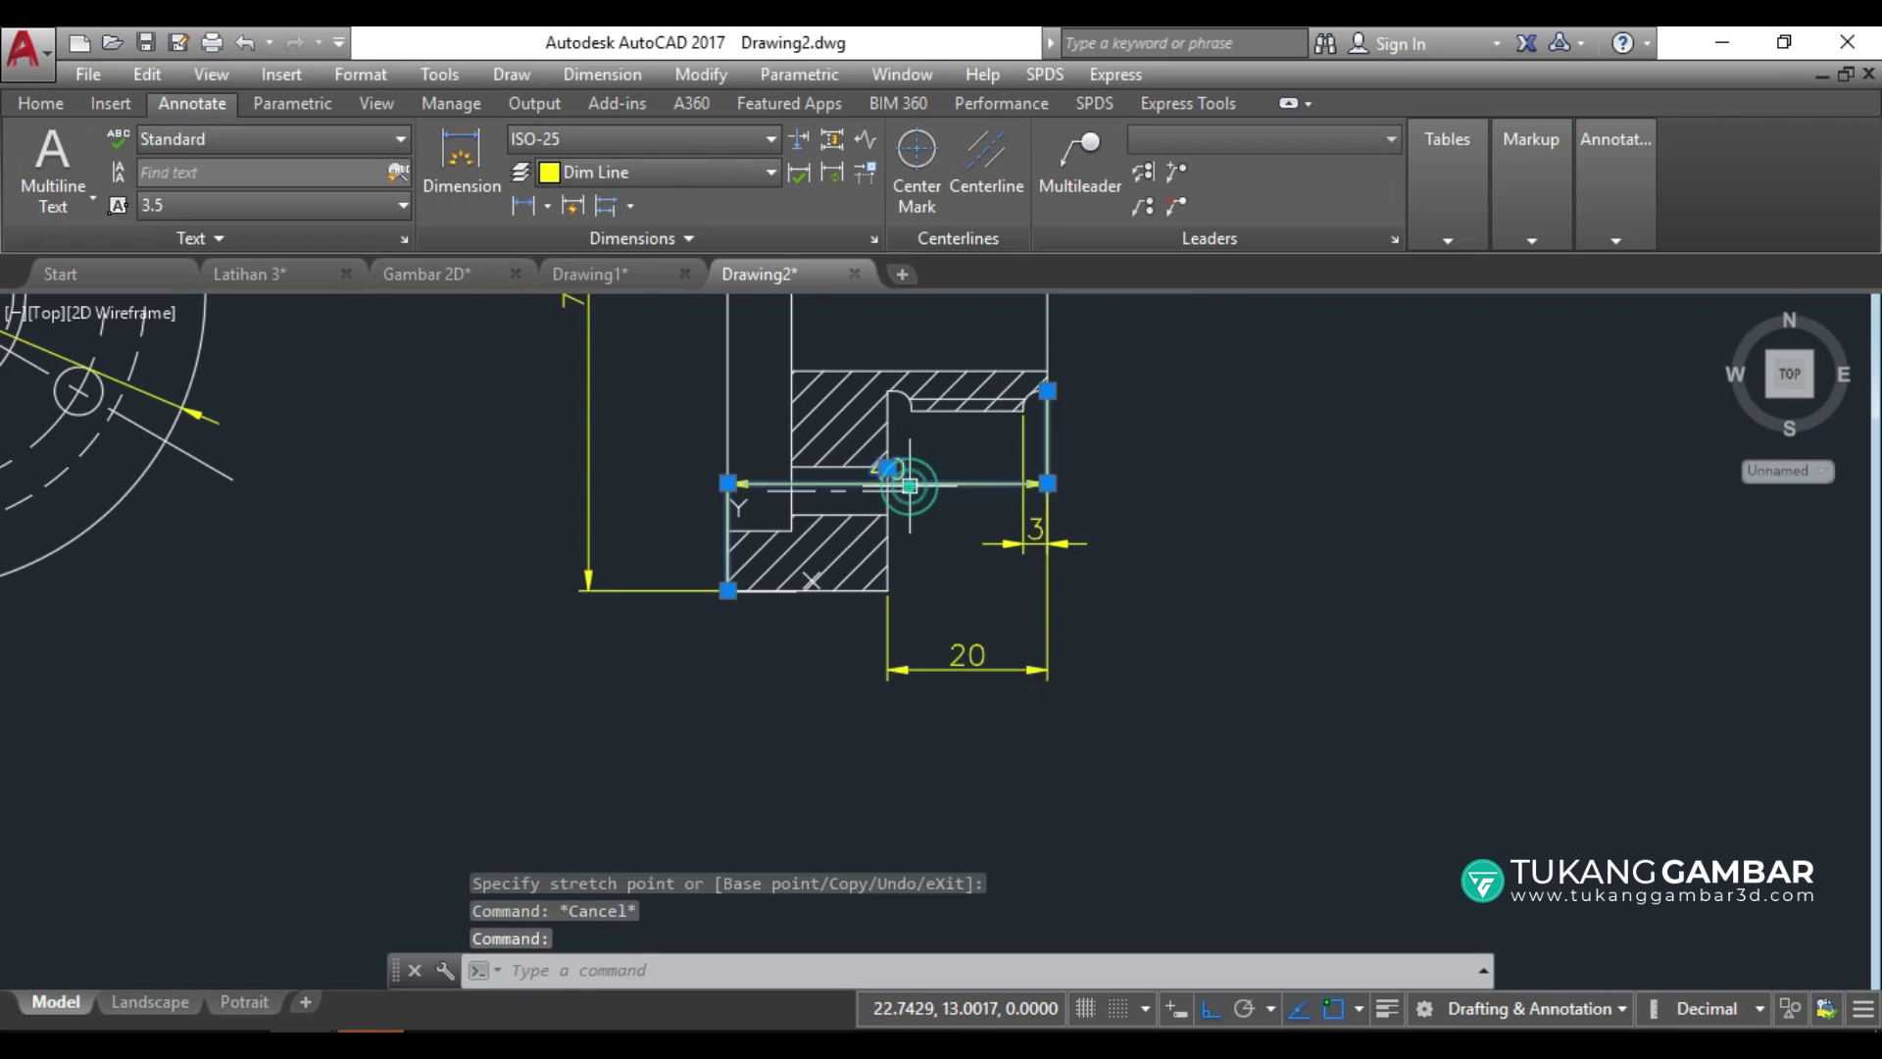
left_click(888, 468)
left_click(903, 727)
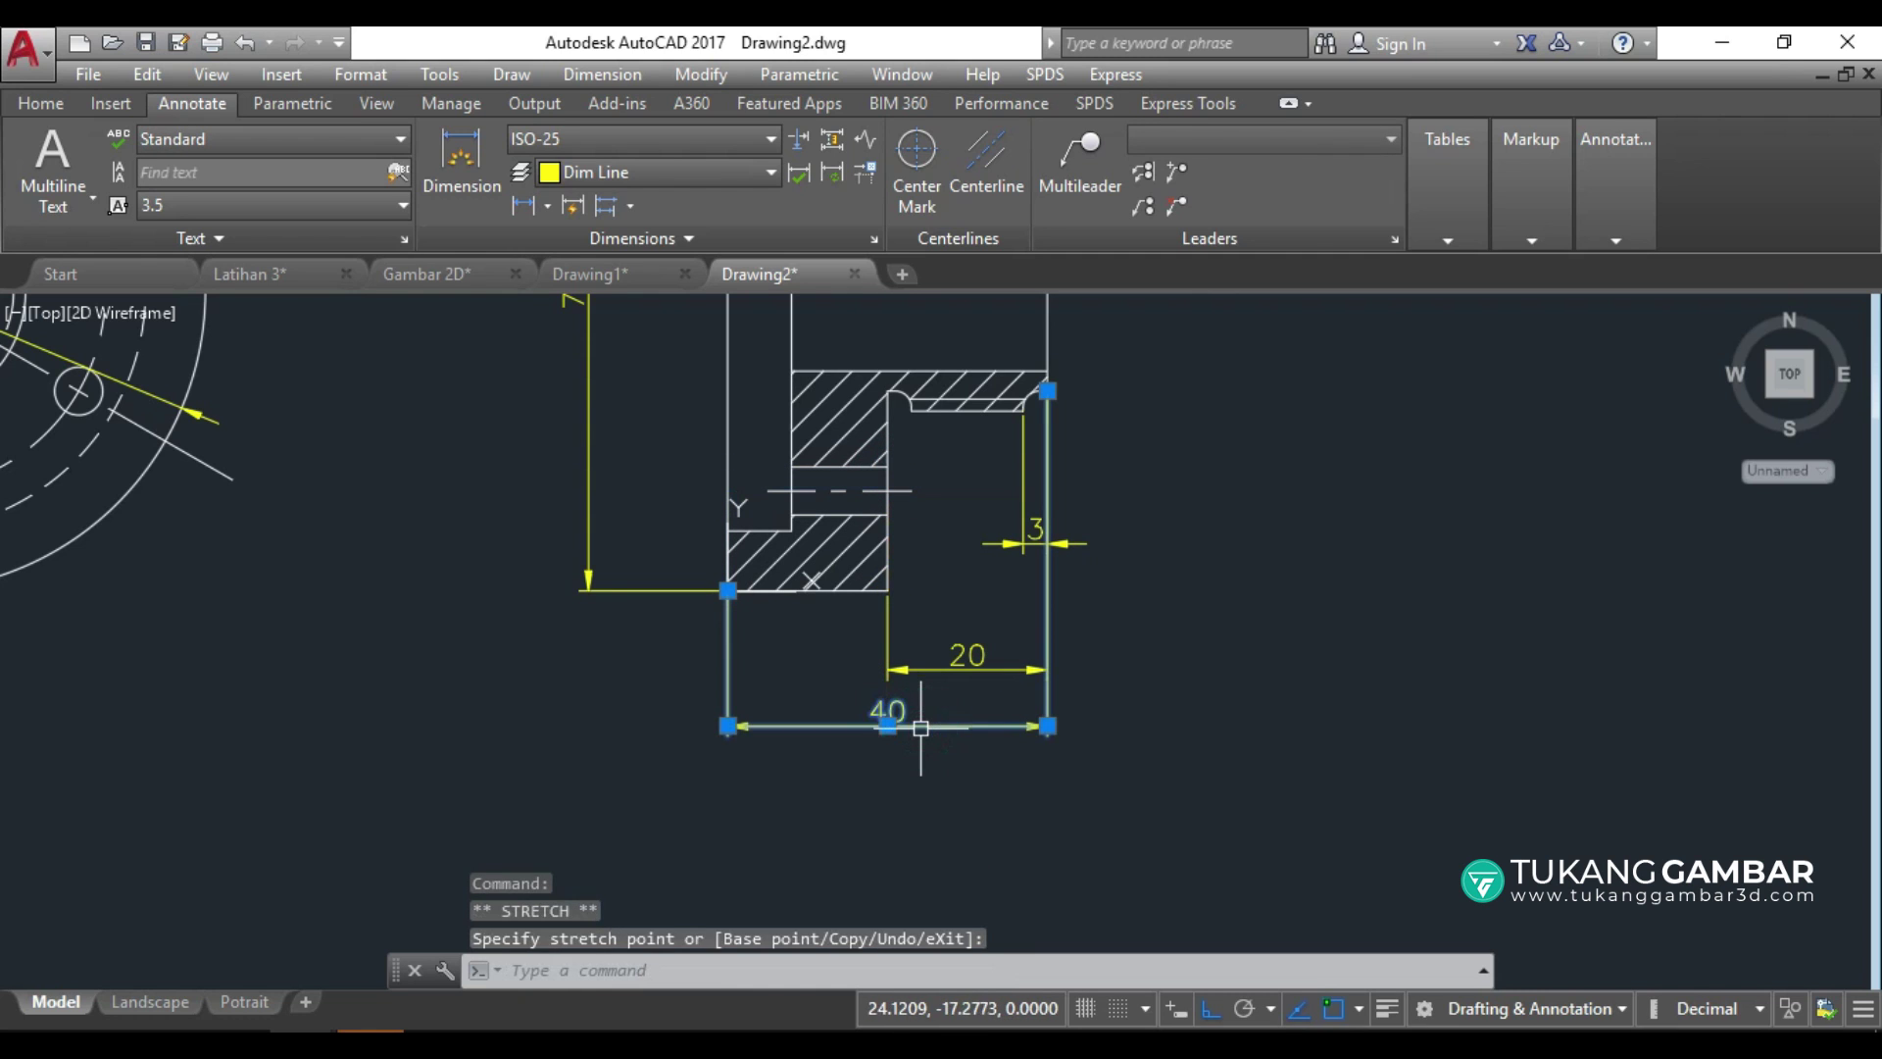
key("Escape")
left_click(898, 727)
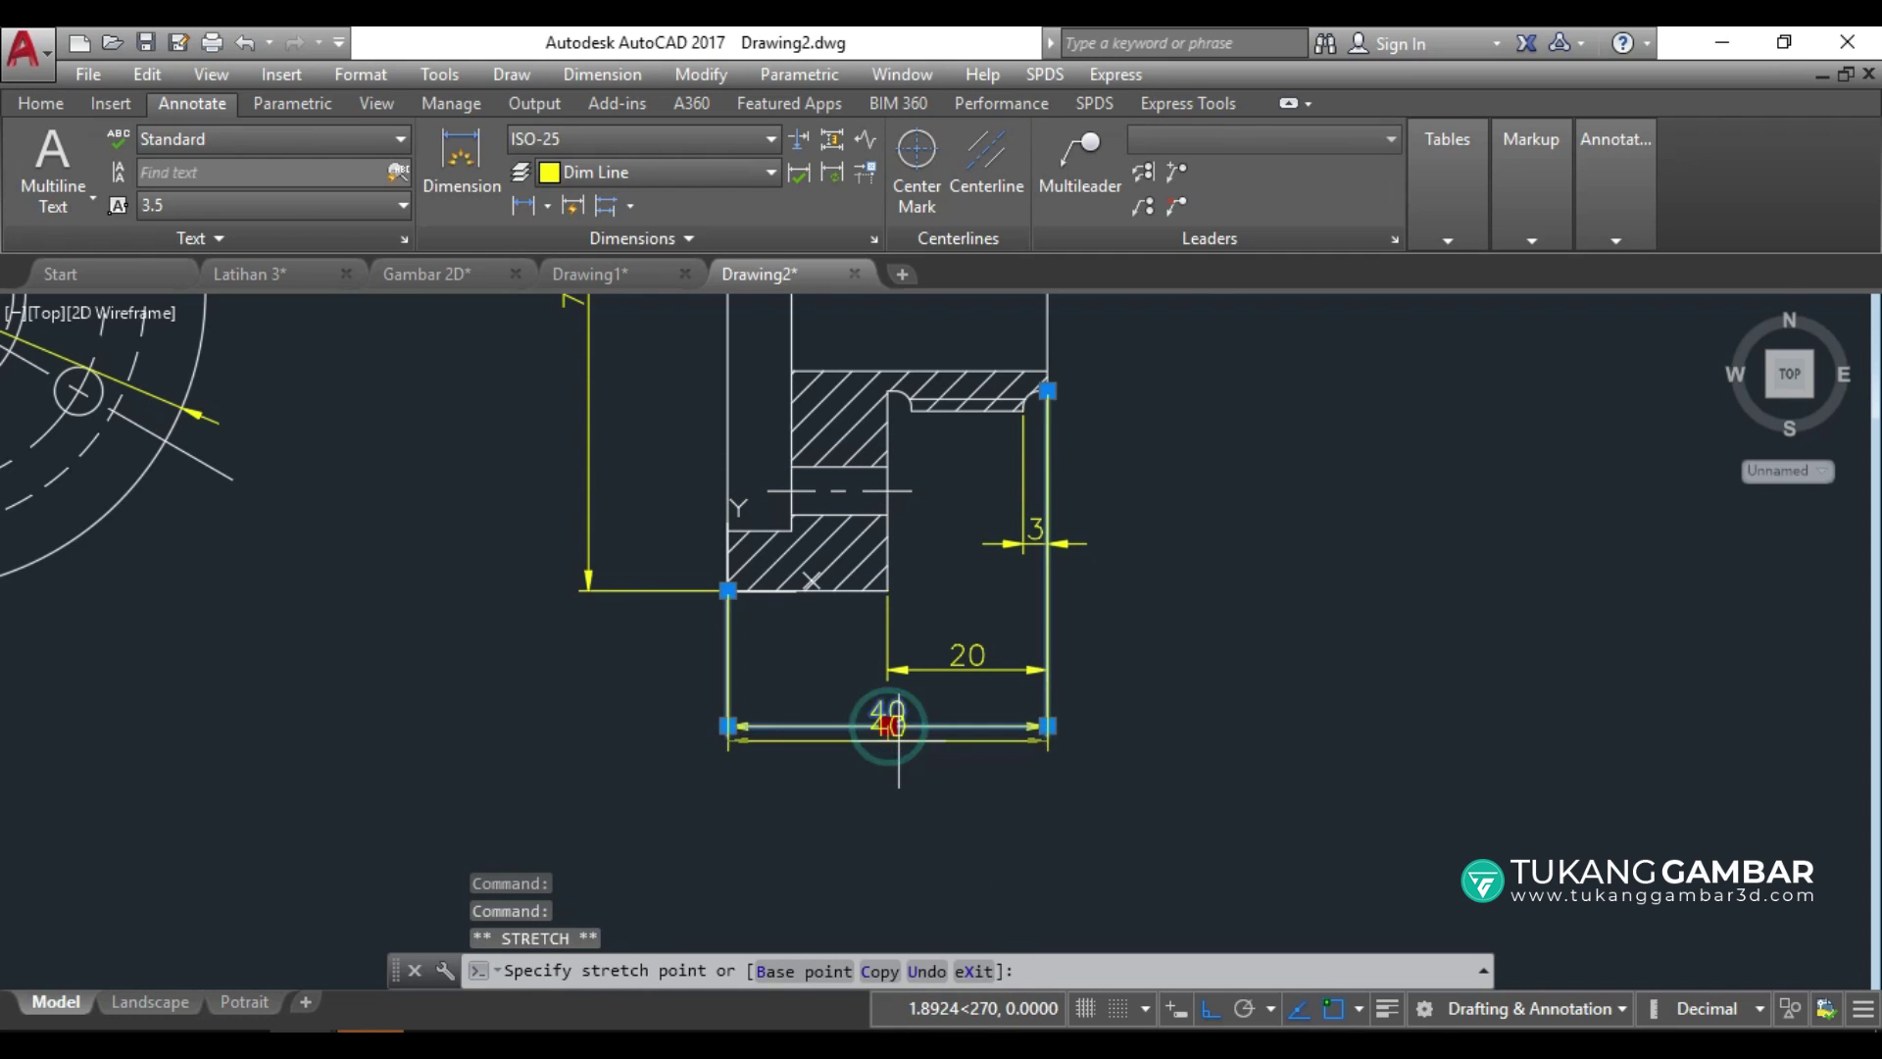
left_click(889, 742)
key("Escape")
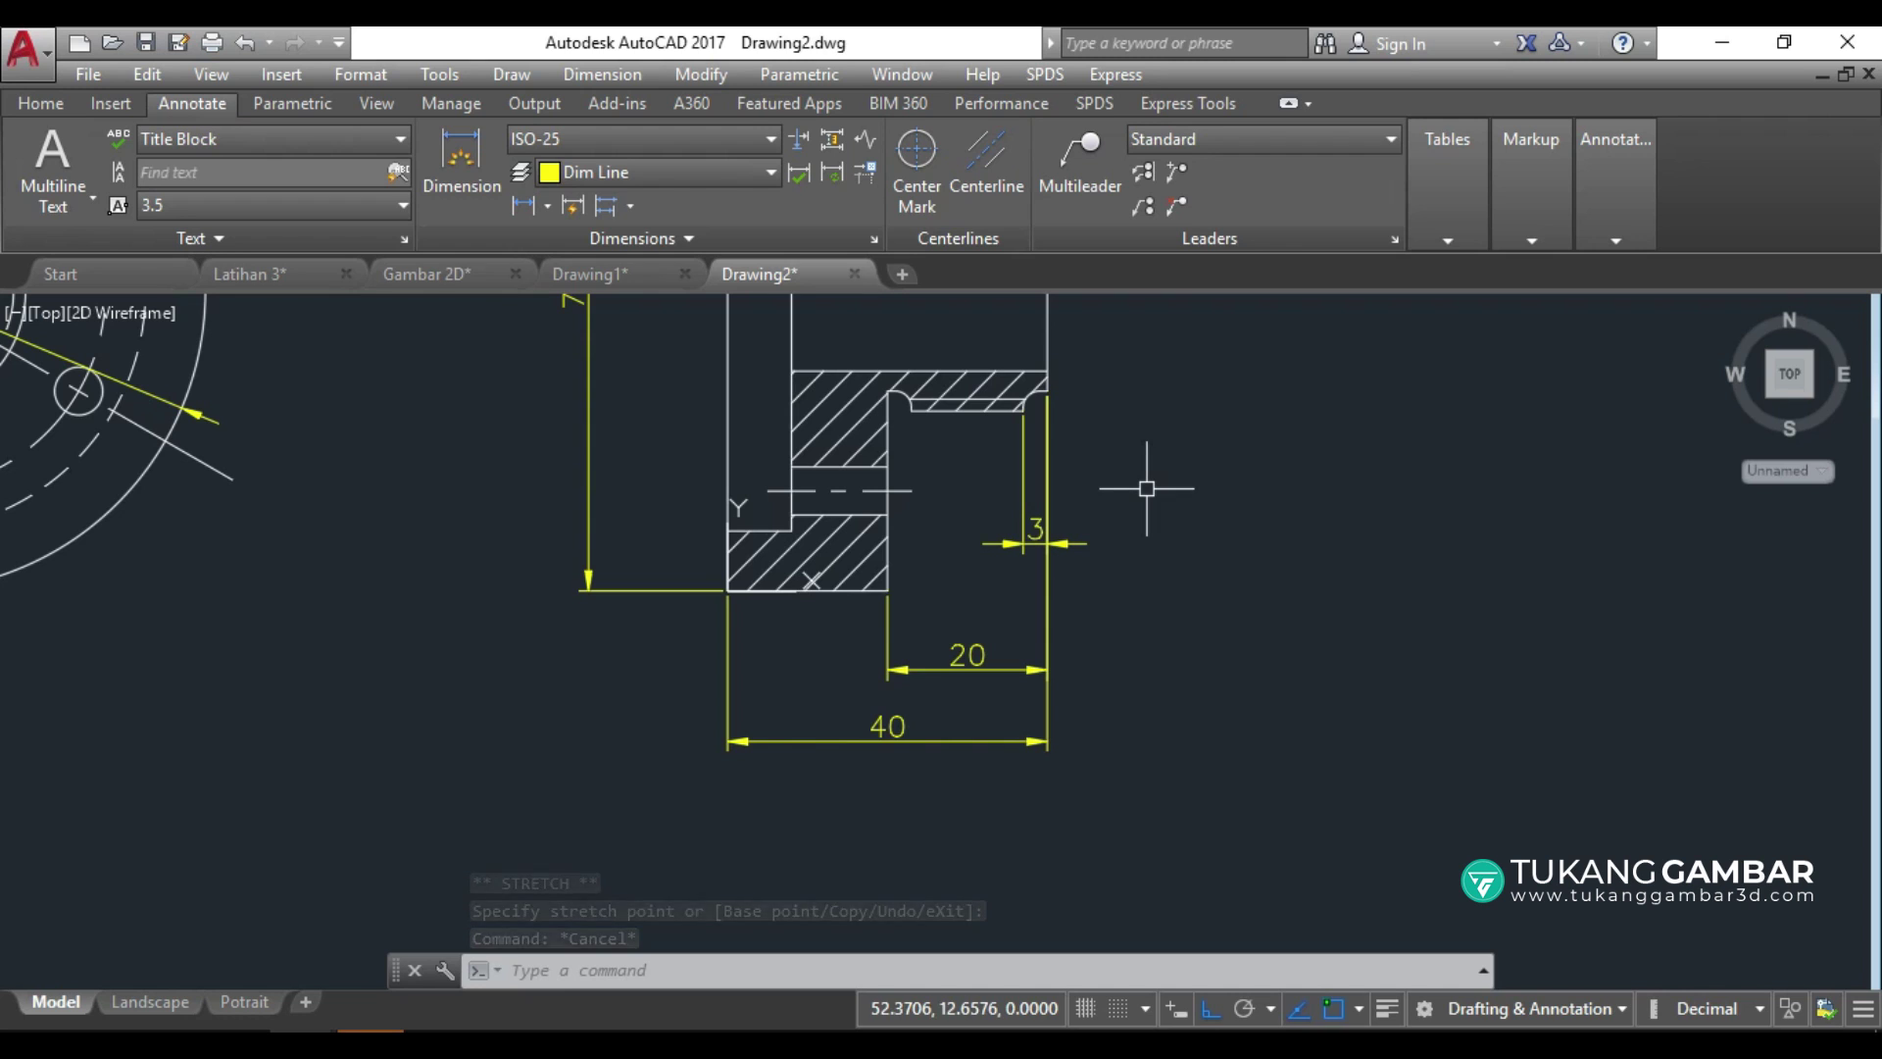
Erase the 3, 20 and 40 dimensions together.
left_click(1152, 484)
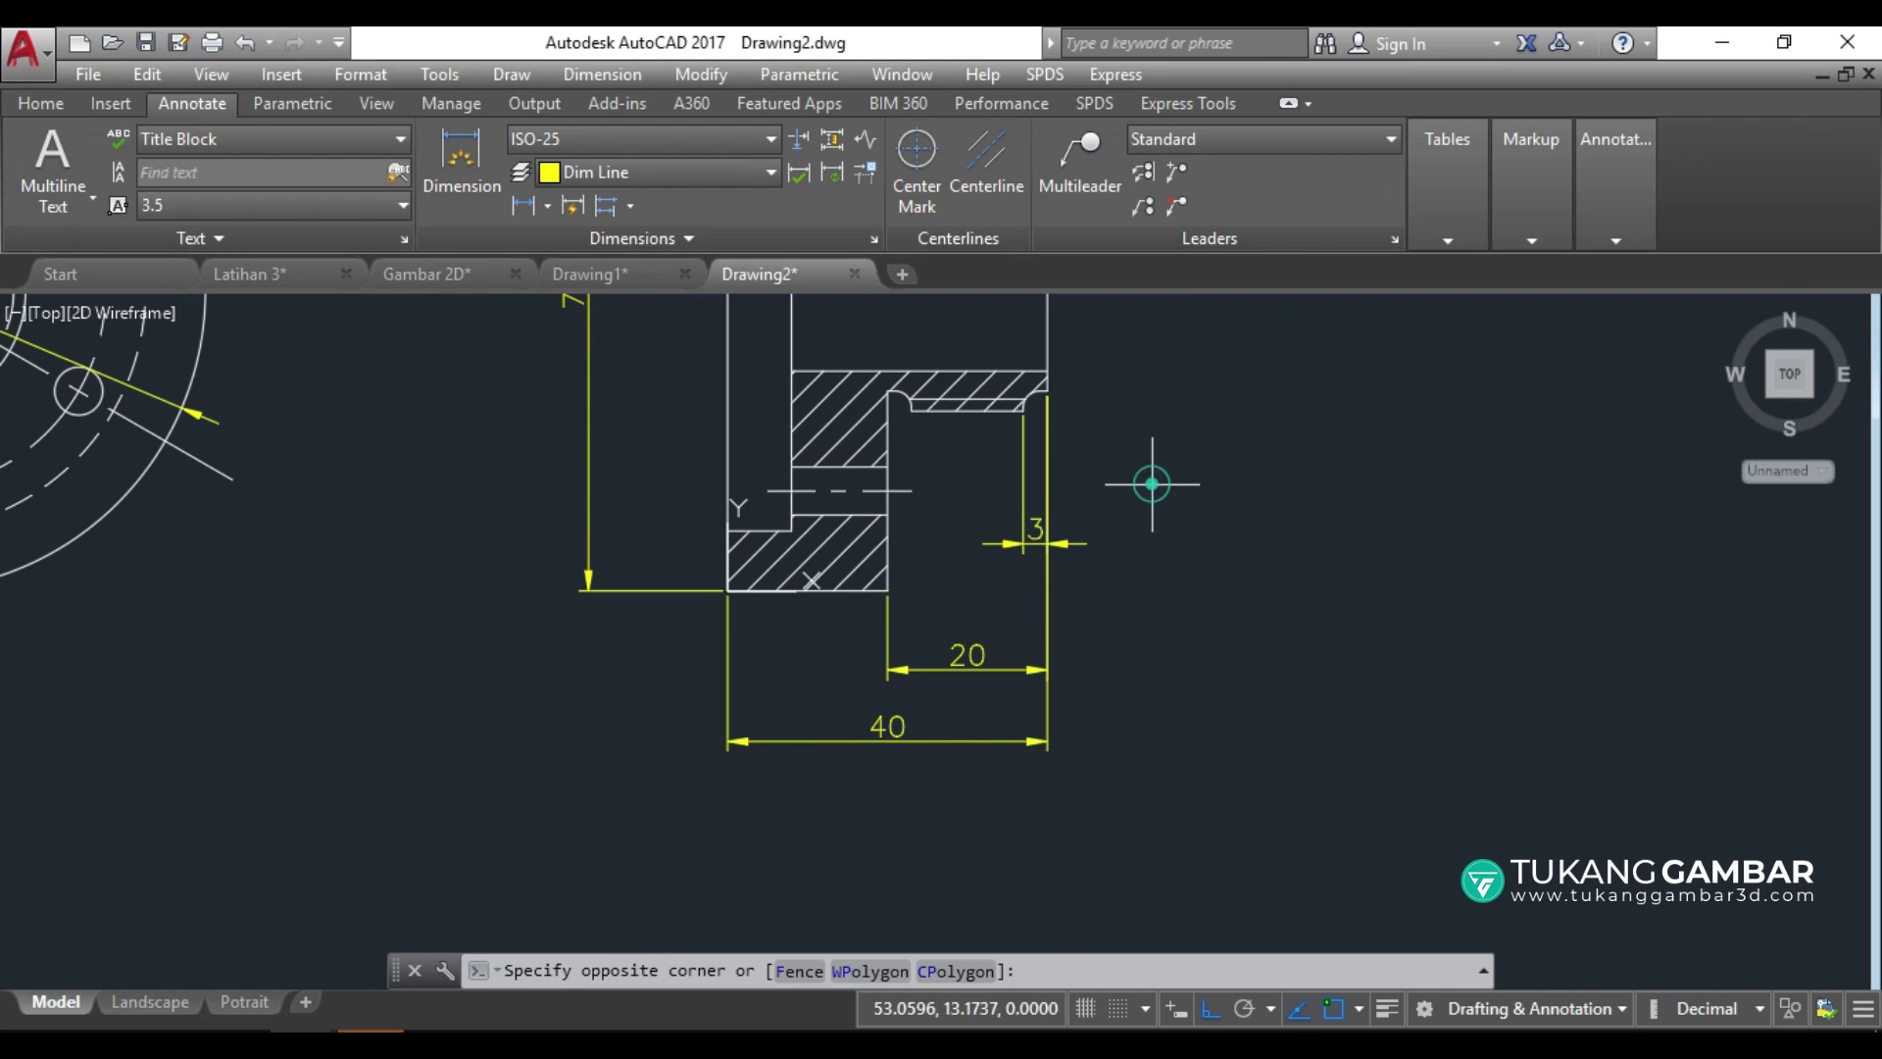
left_click(950, 792)
type("e")
key("Return")
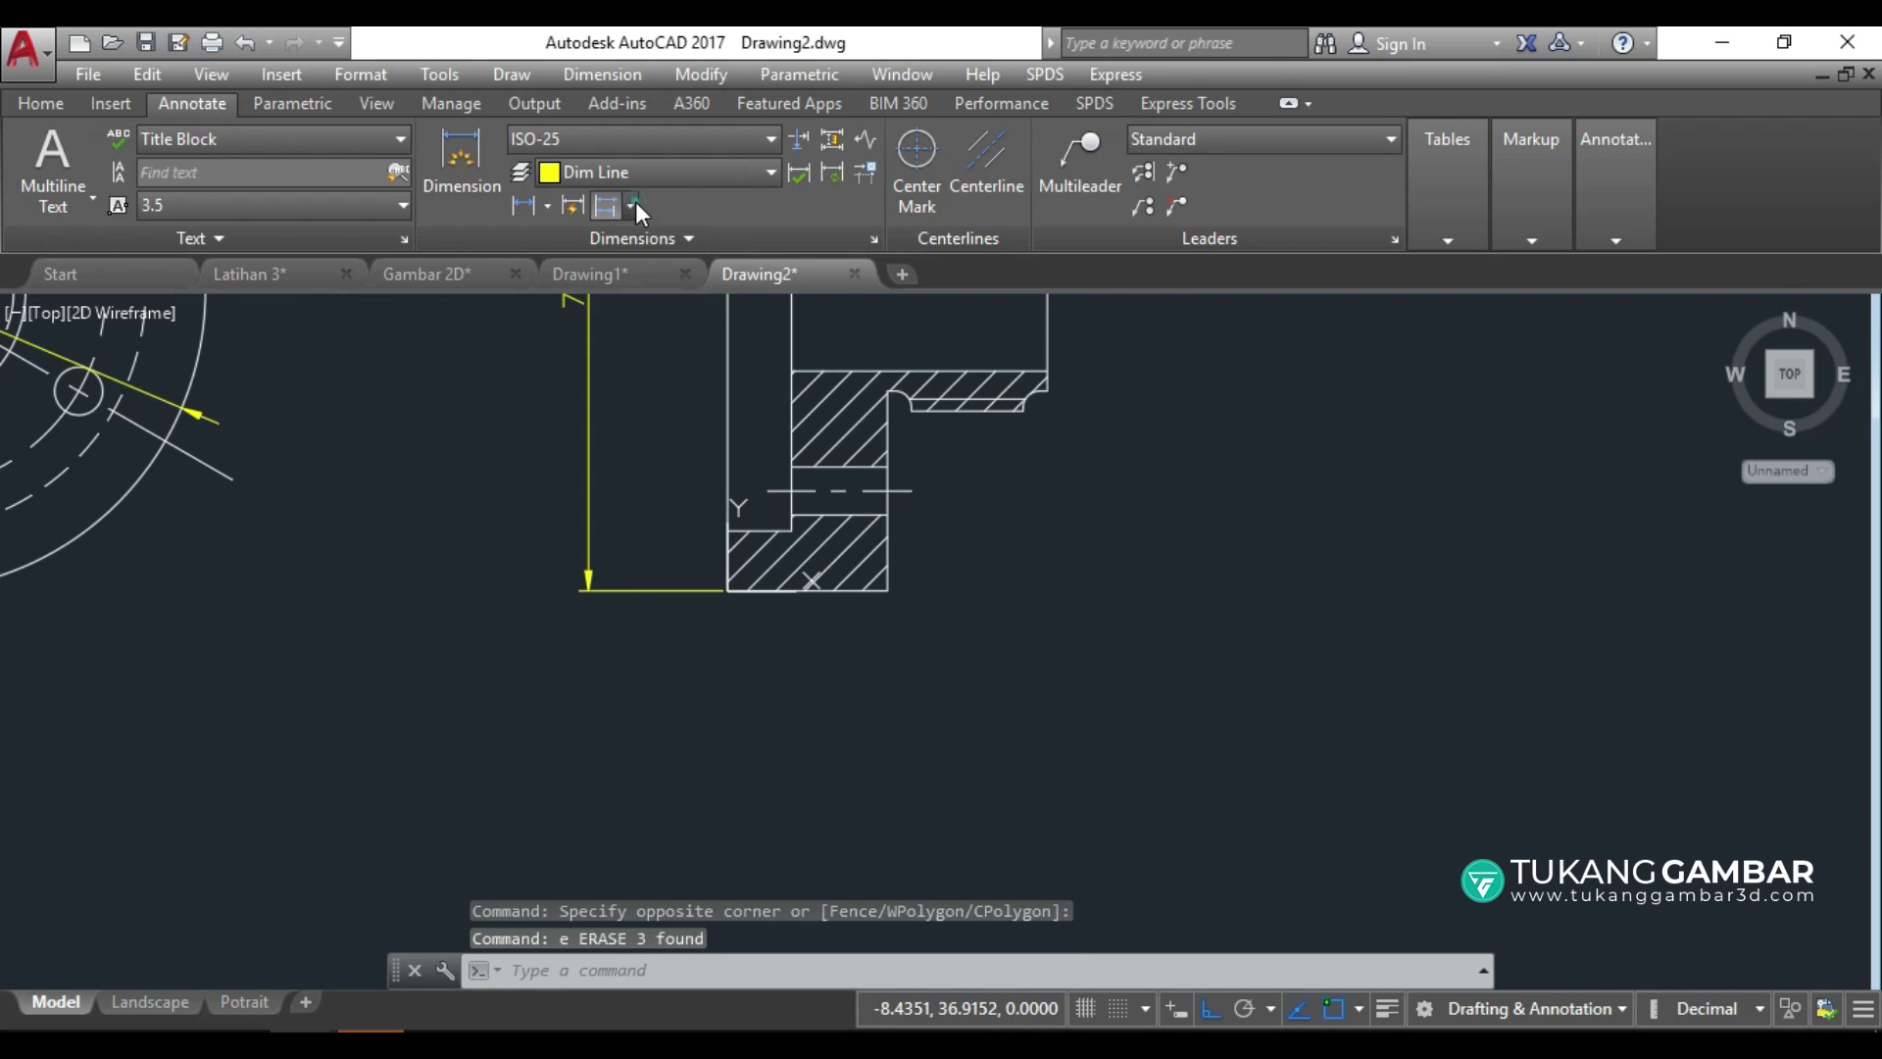
left_click(633, 205)
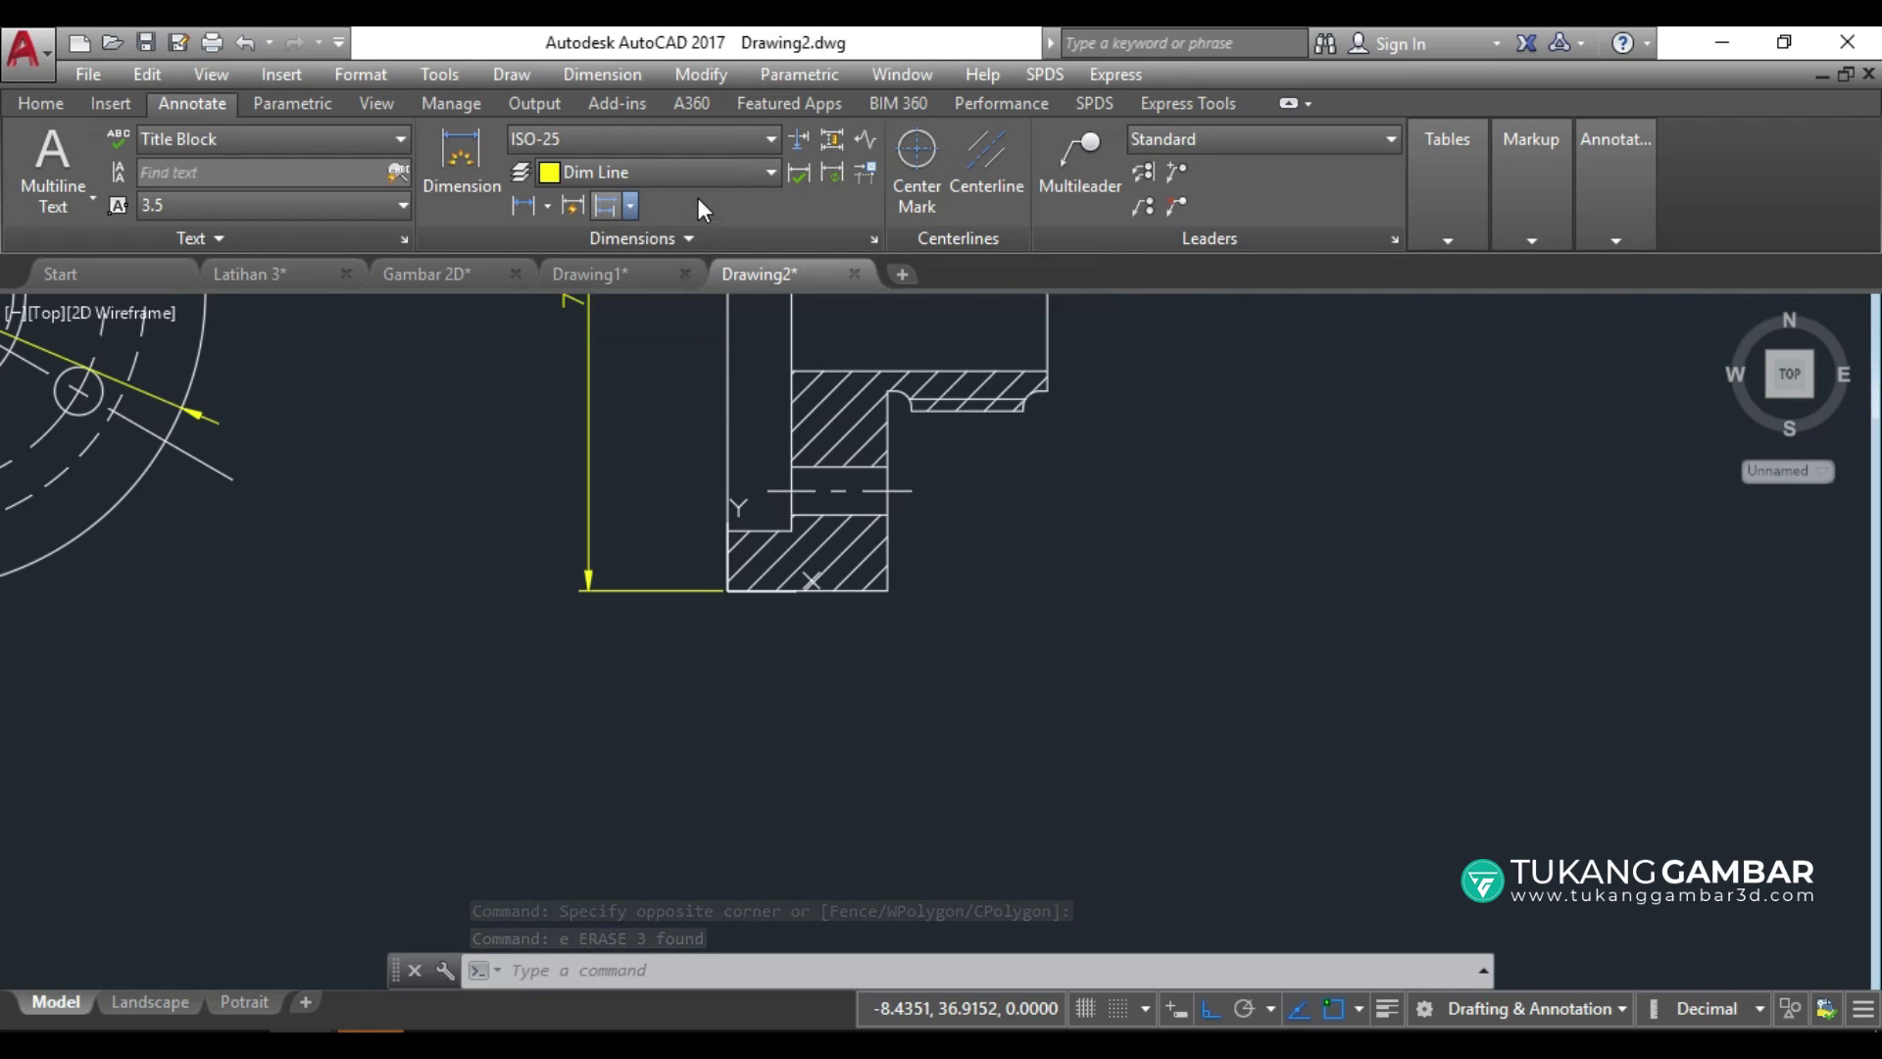
Add a linear 3 dimension at the thin hatched part's end, placed below the section.
left_click(549, 203)
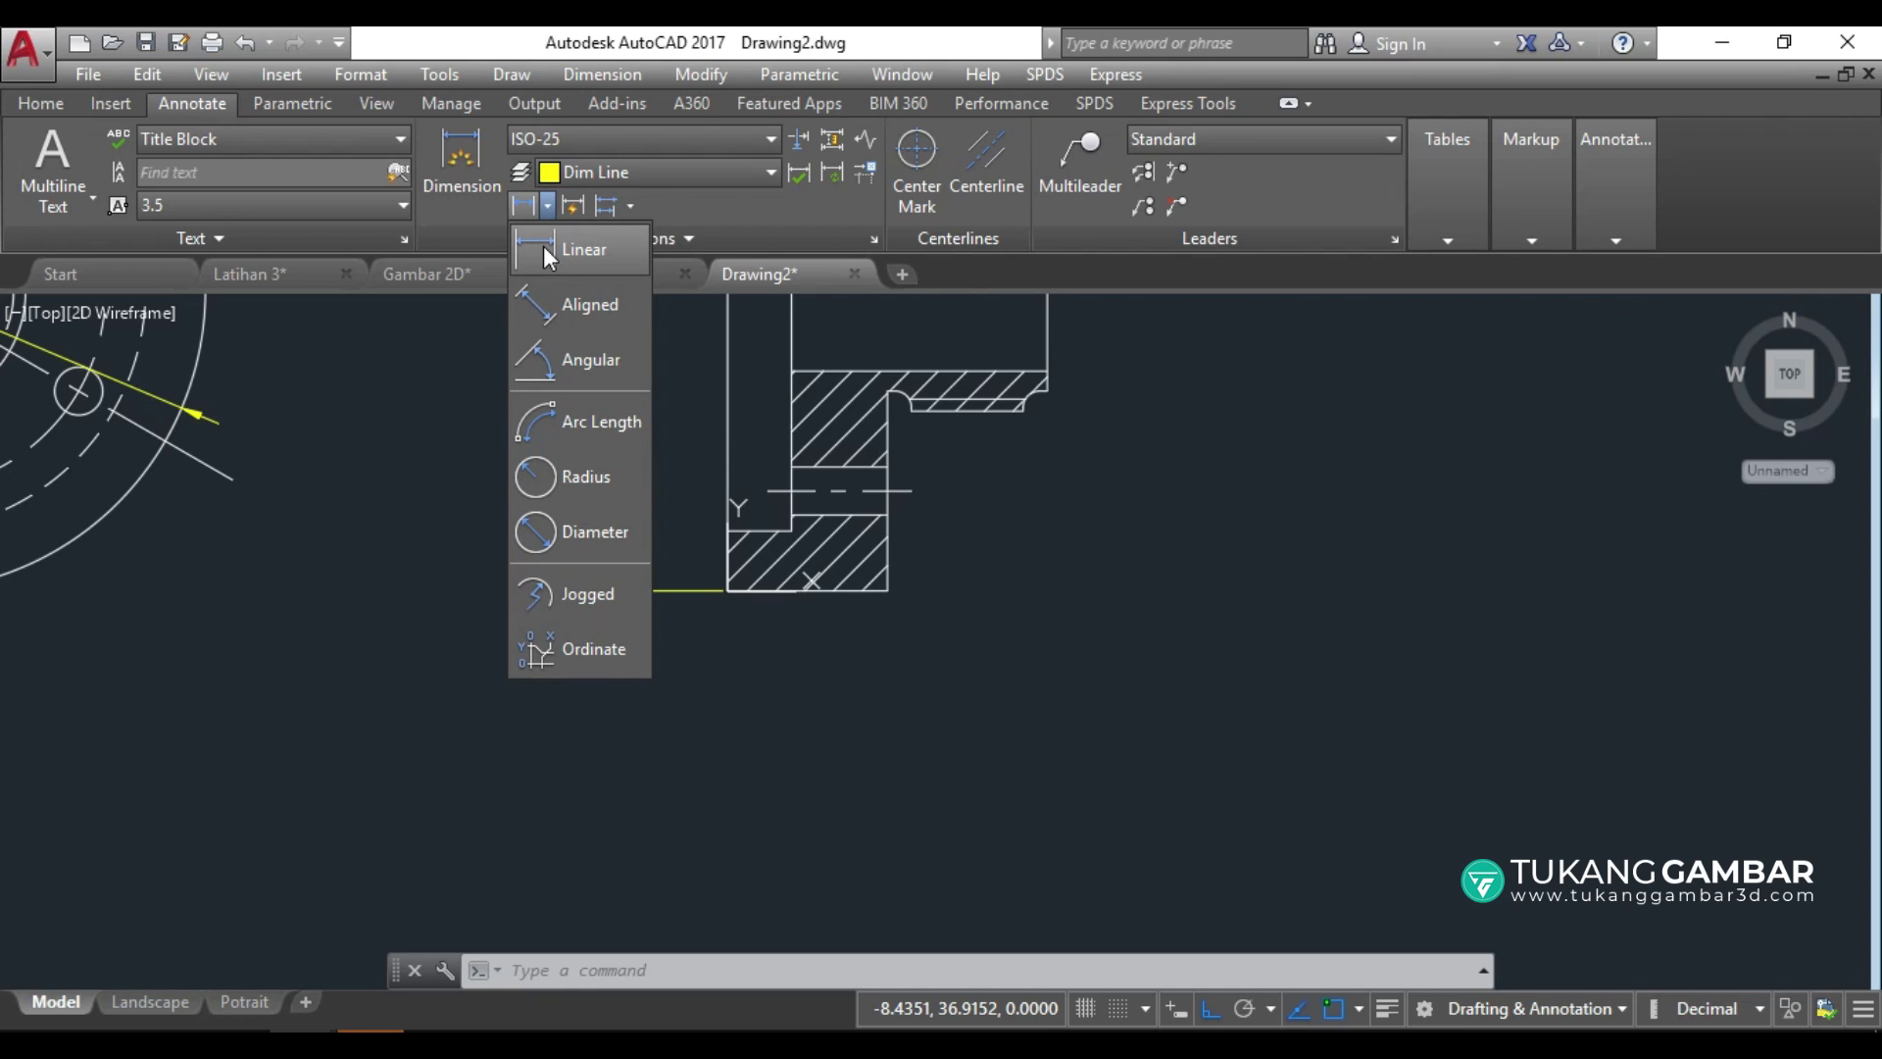
left_click(543, 245)
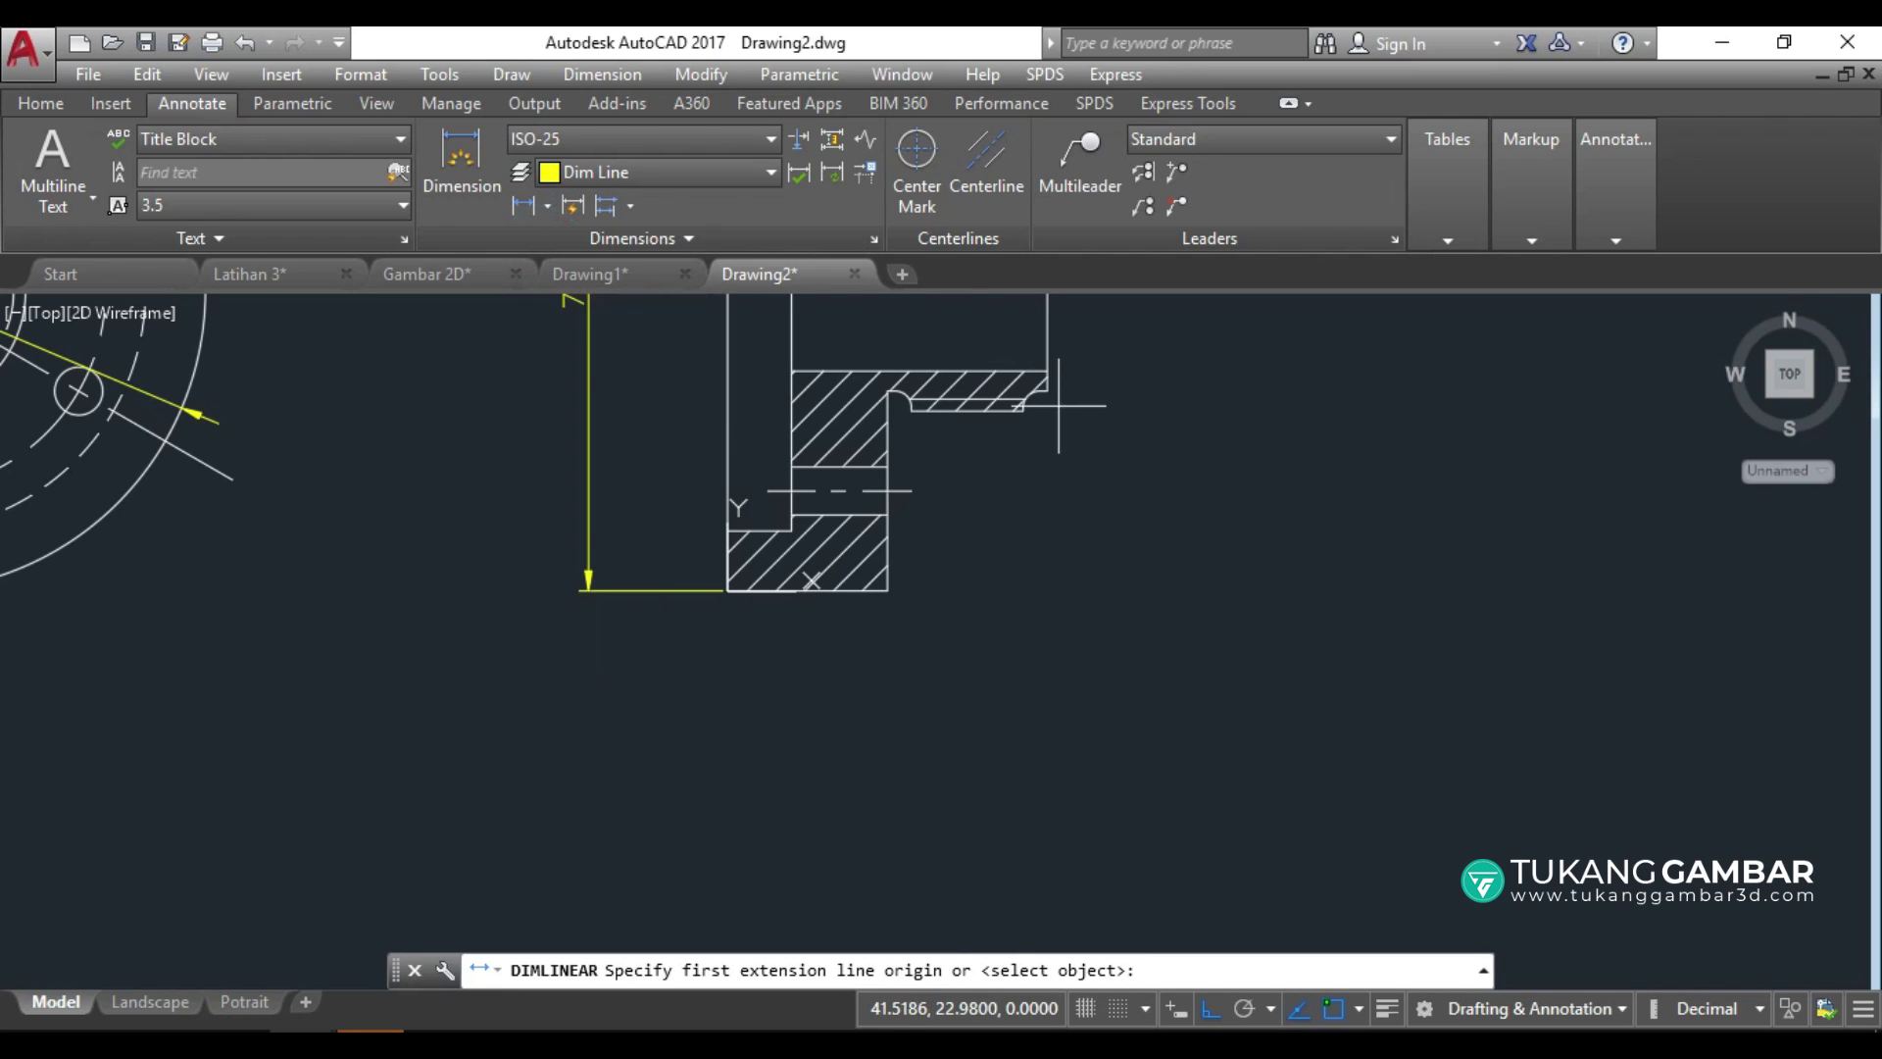
left_click(1047, 389)
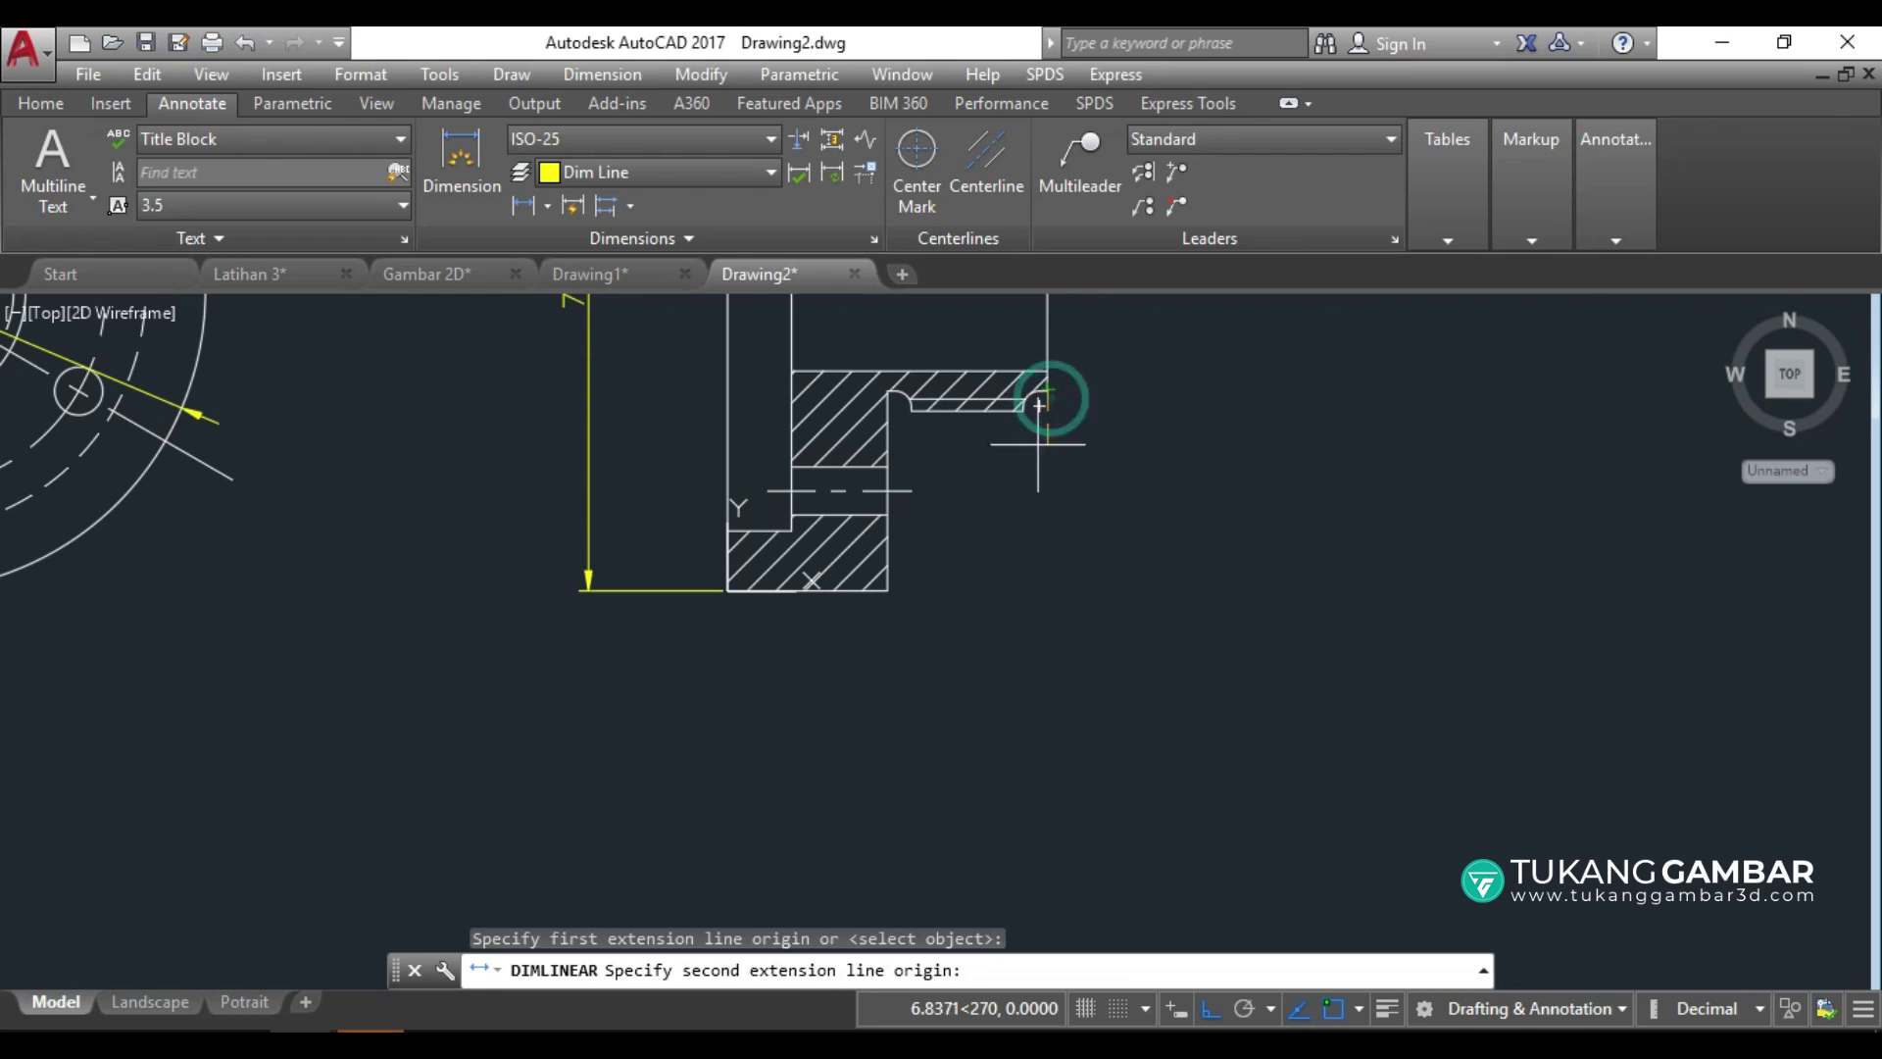
left_click(1024, 406)
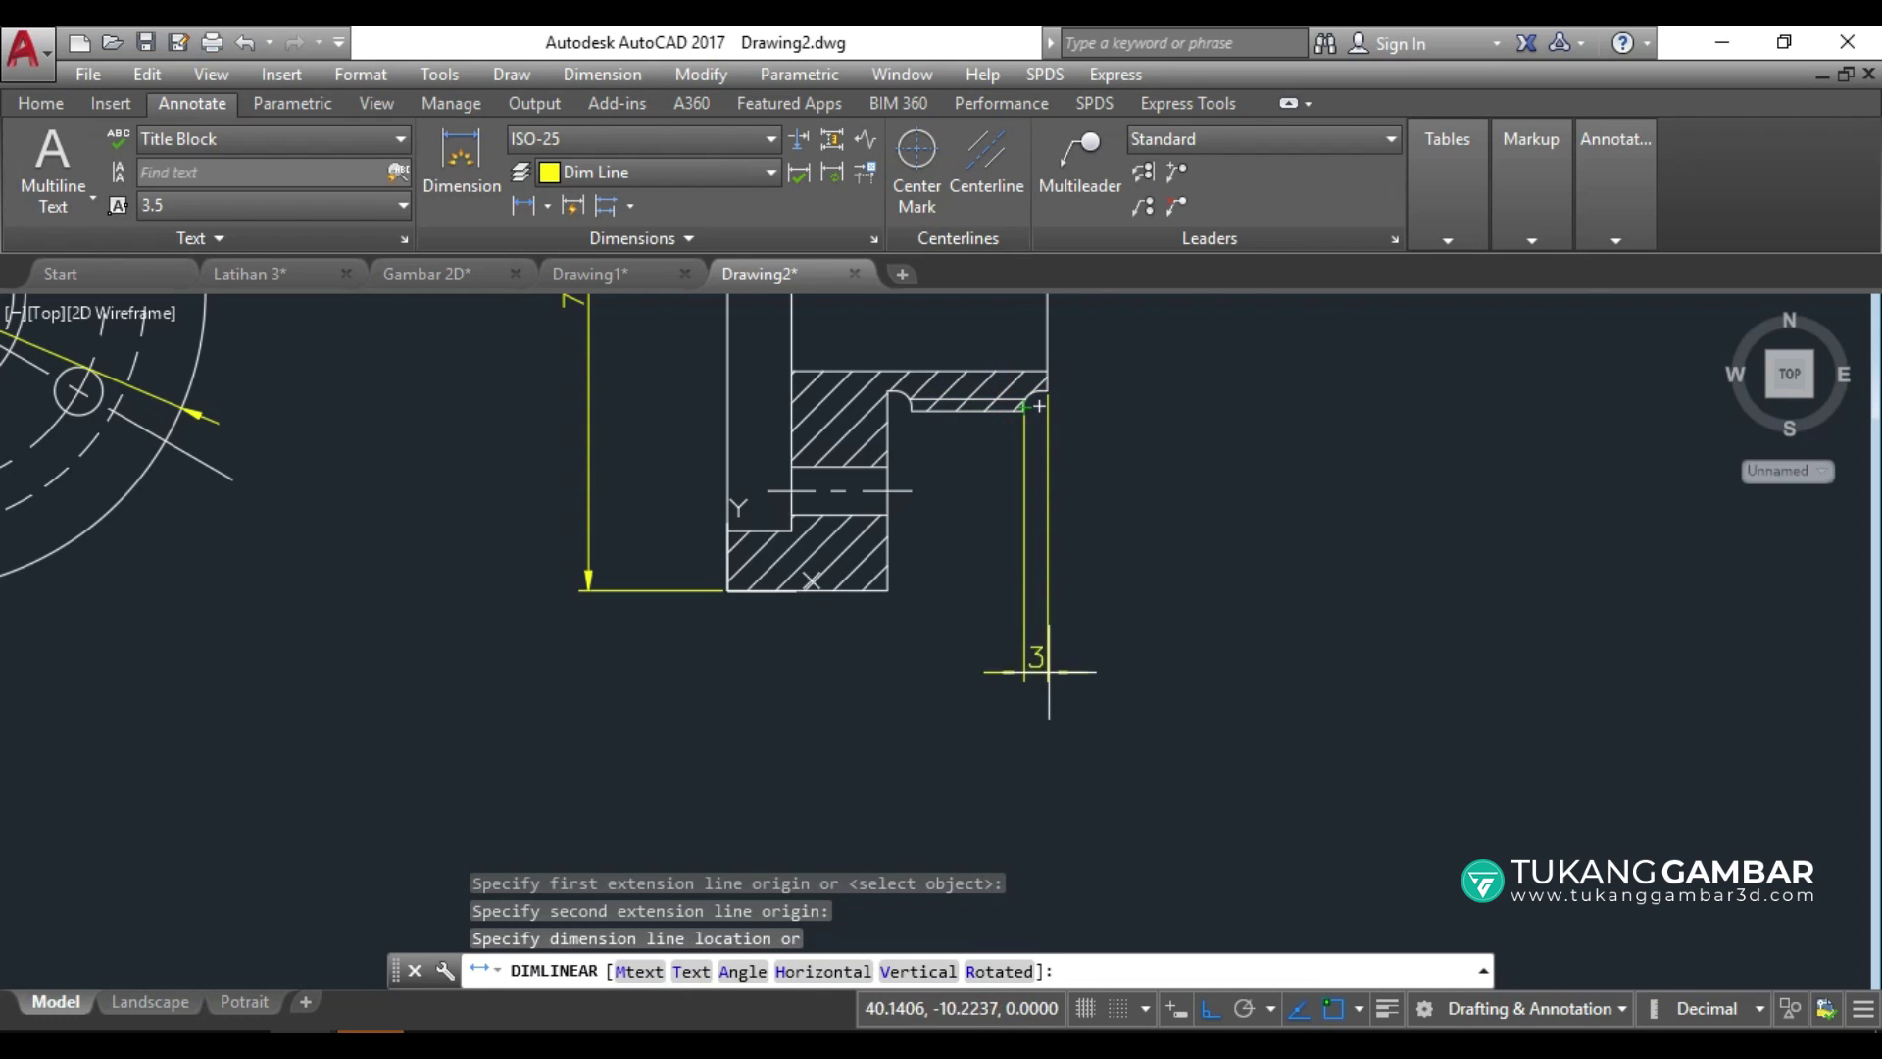
left_click(1023, 713)
Continue the chain from the 3 with dimensions 14, 3 and 20.
left_click(635, 208)
left_click(644, 254)
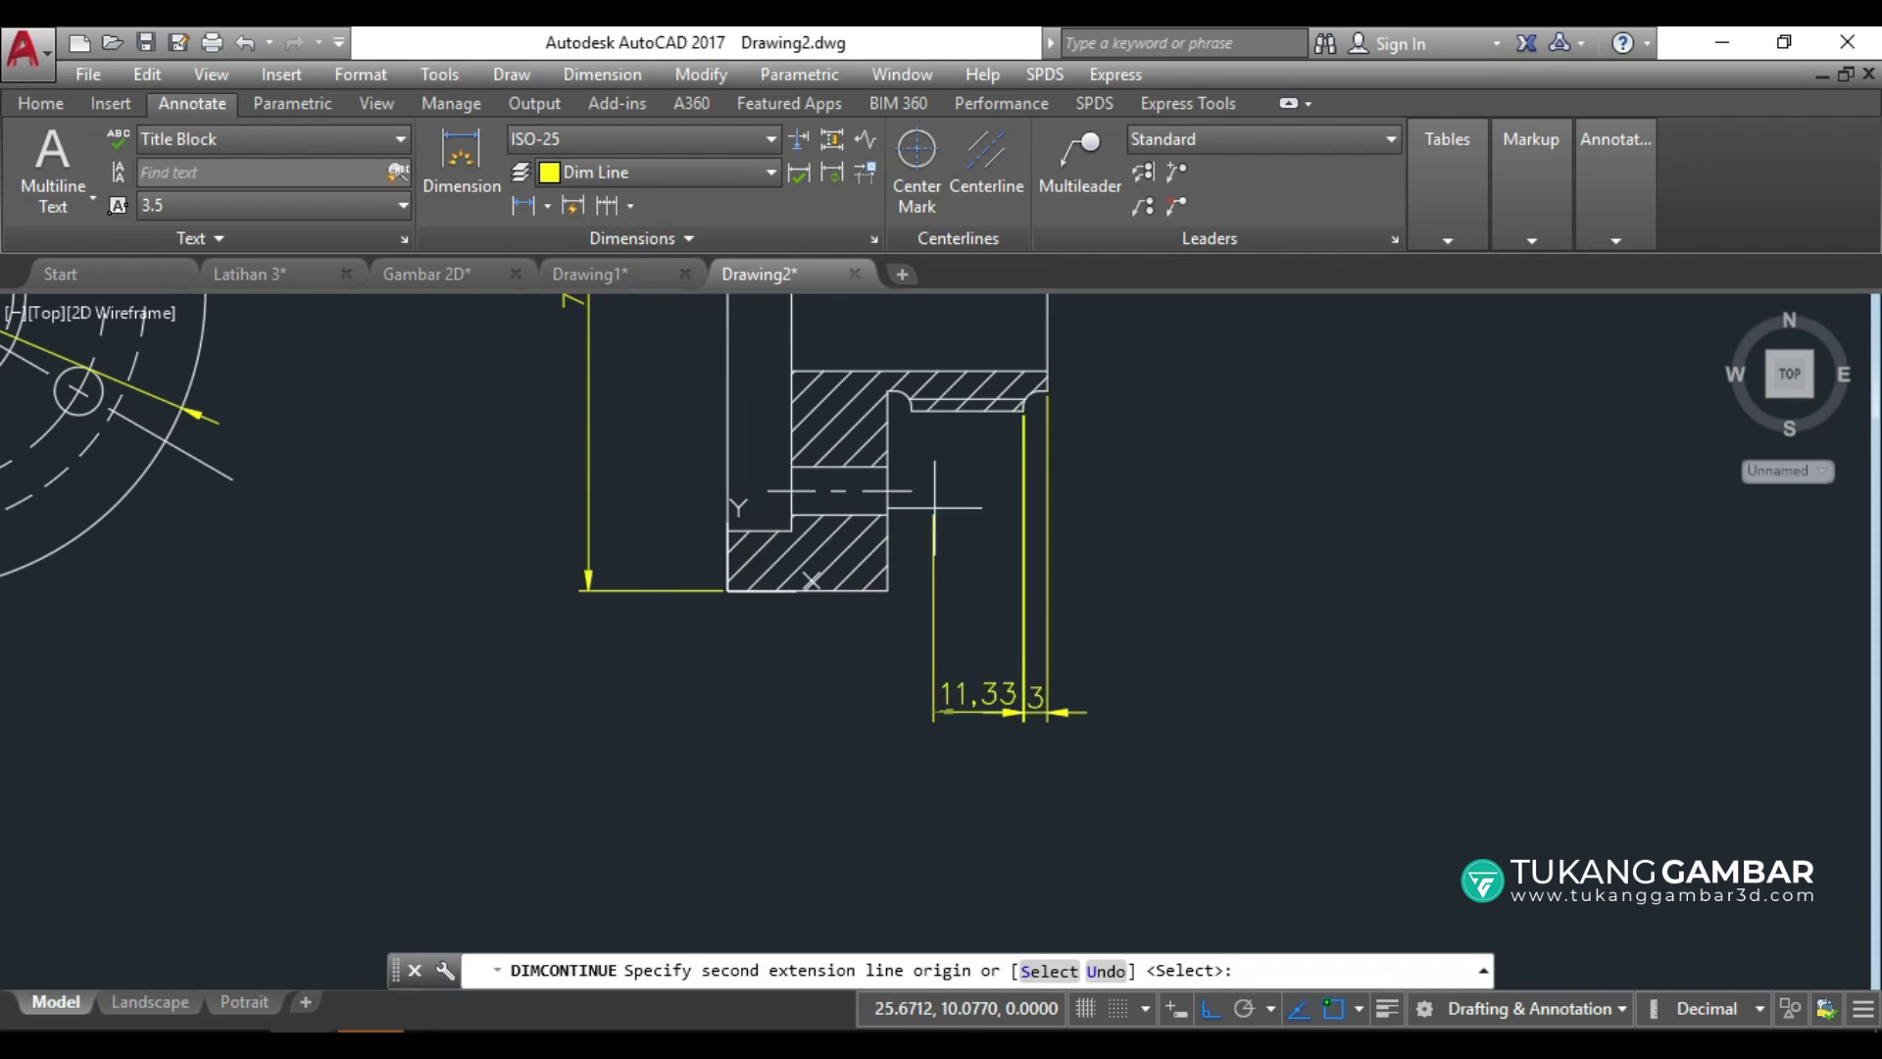
left_click(908, 413)
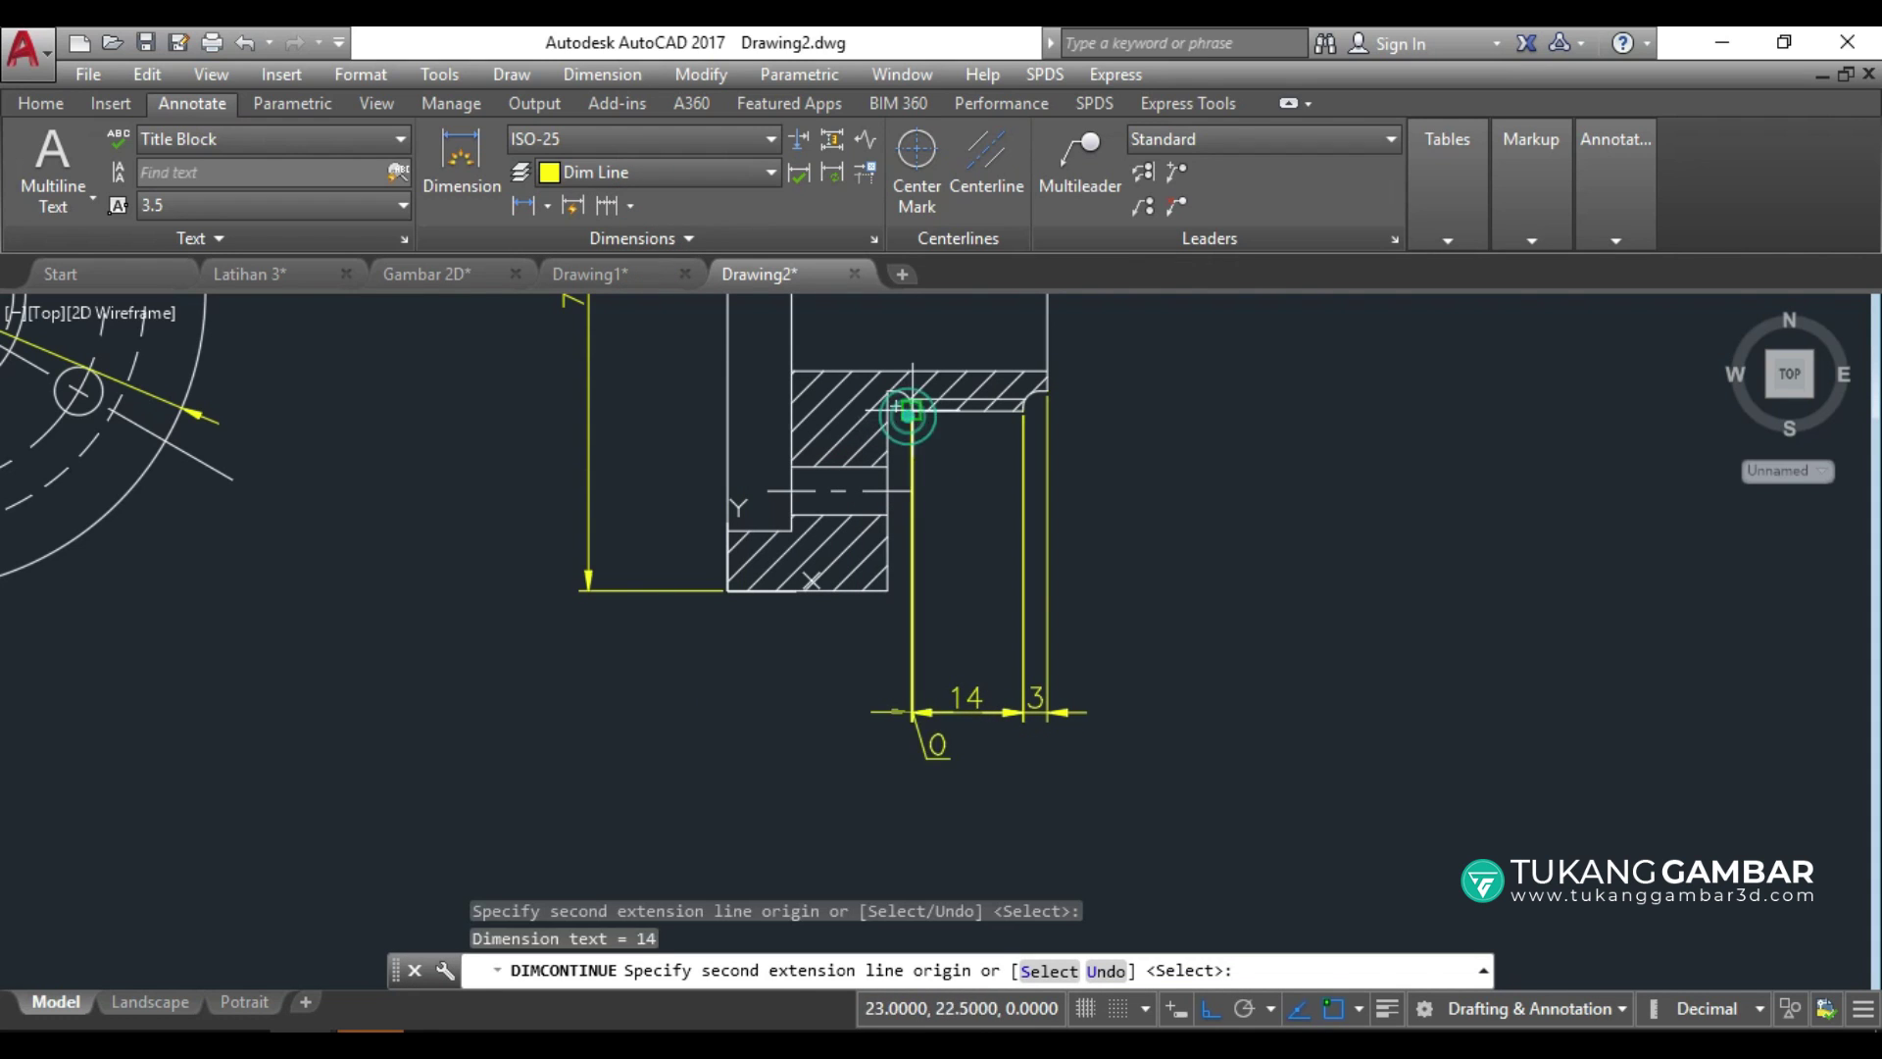
left_click(888, 590)
left_click(726, 590)
right_click(699, 489)
left_click(707, 495)
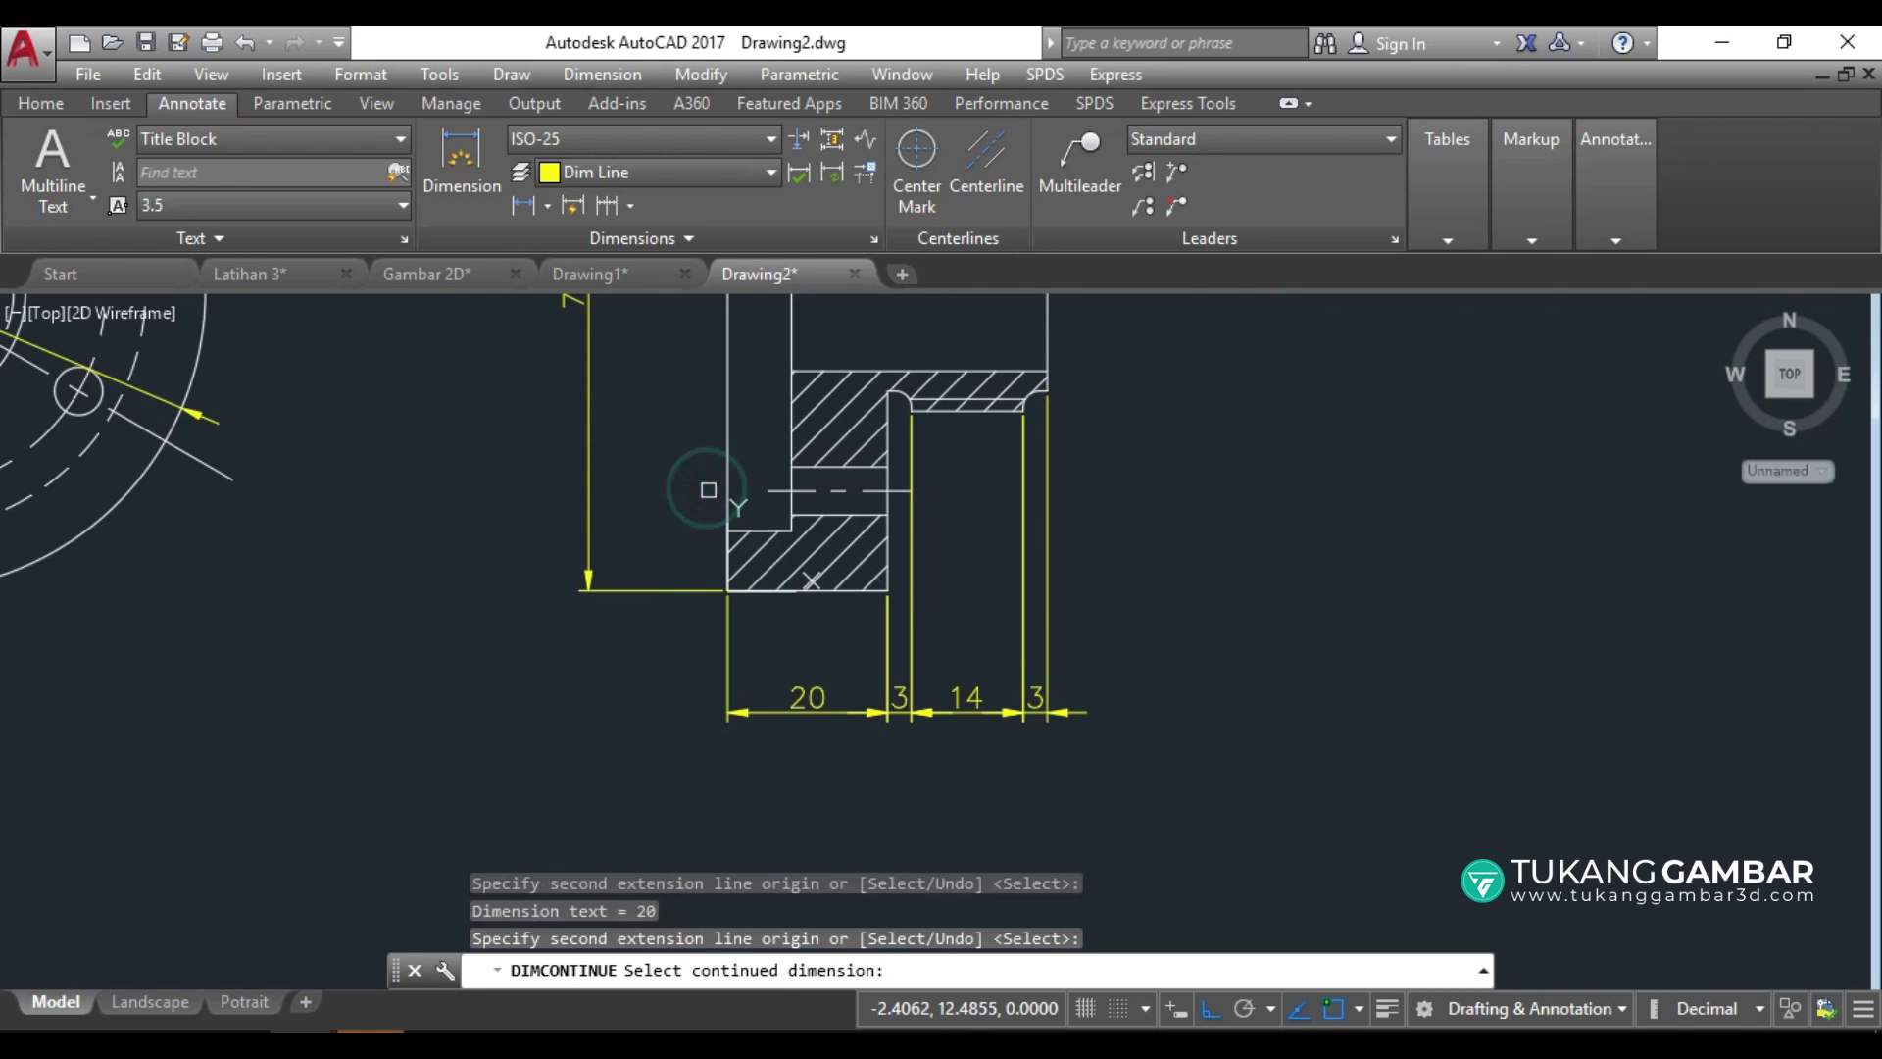
key("Escape")
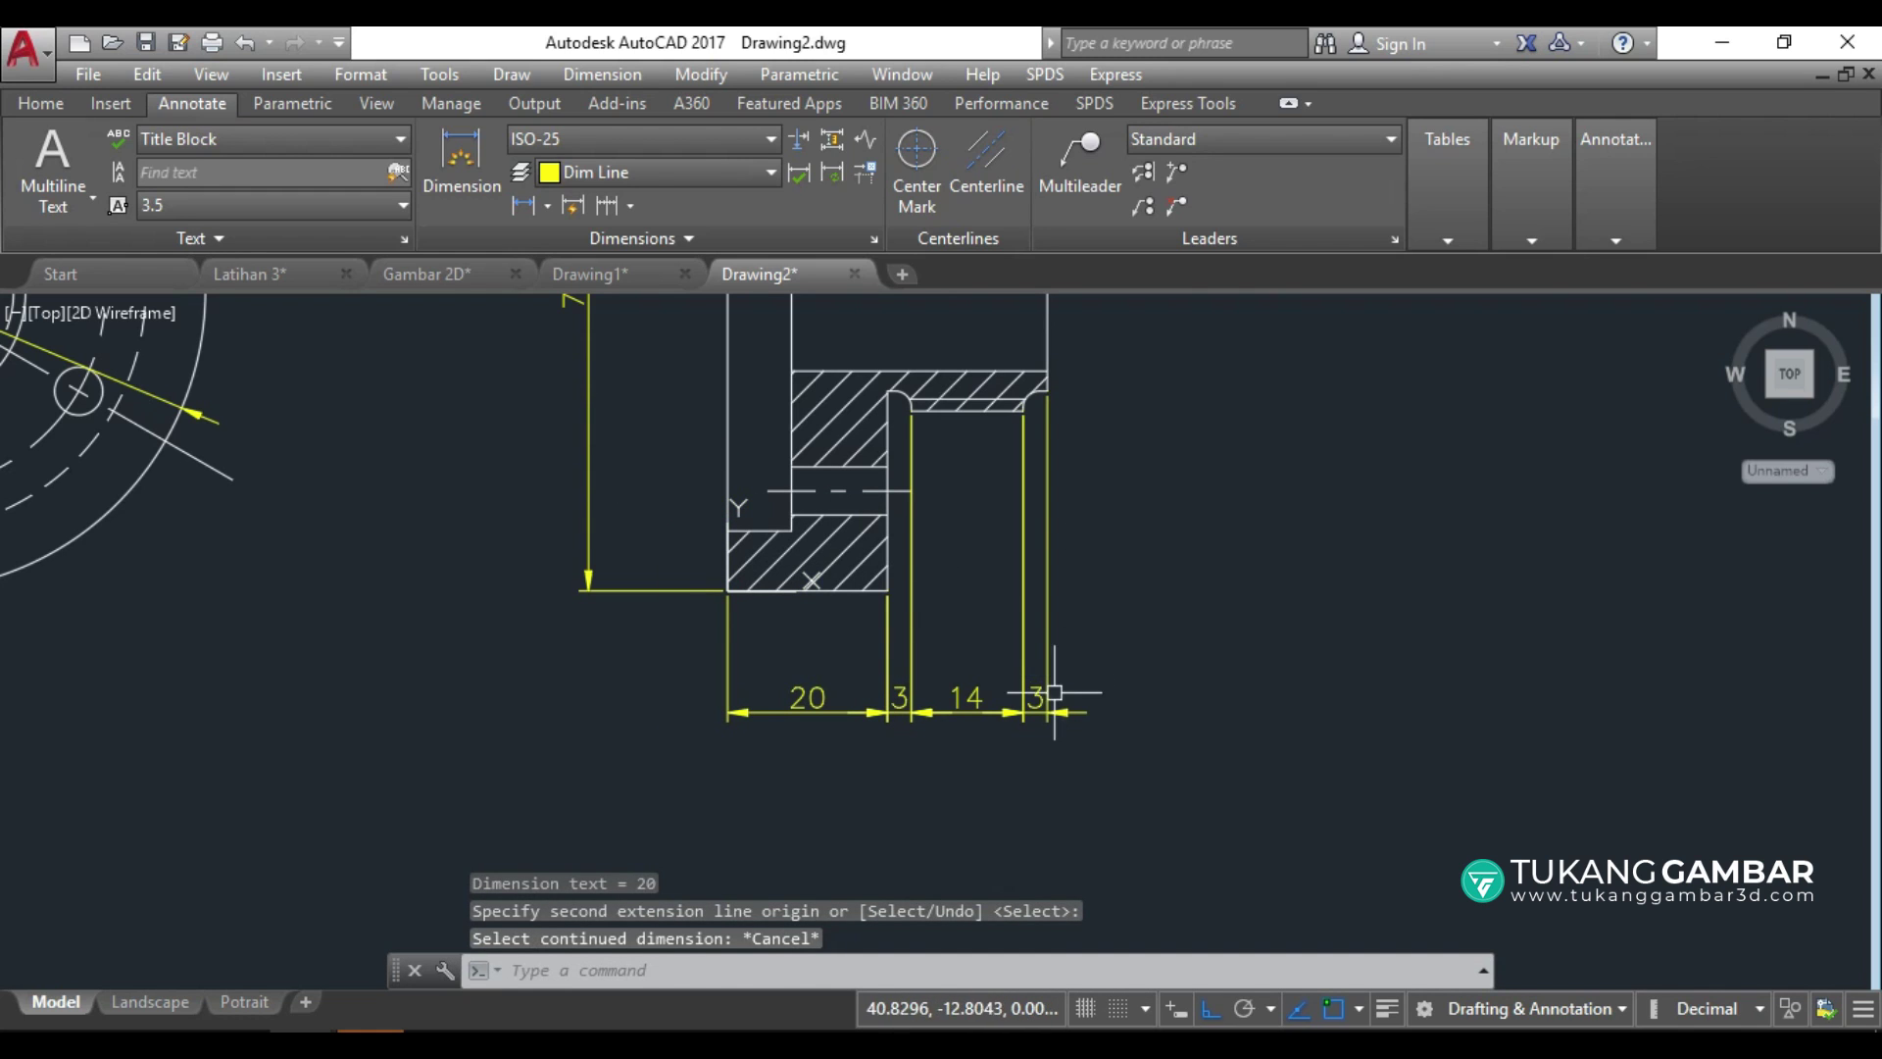
Erase the 20, 3, 14, 3 dimension chain under the flange section, leaving 20 and 75.
scroll(1047, 685, "up", 2)
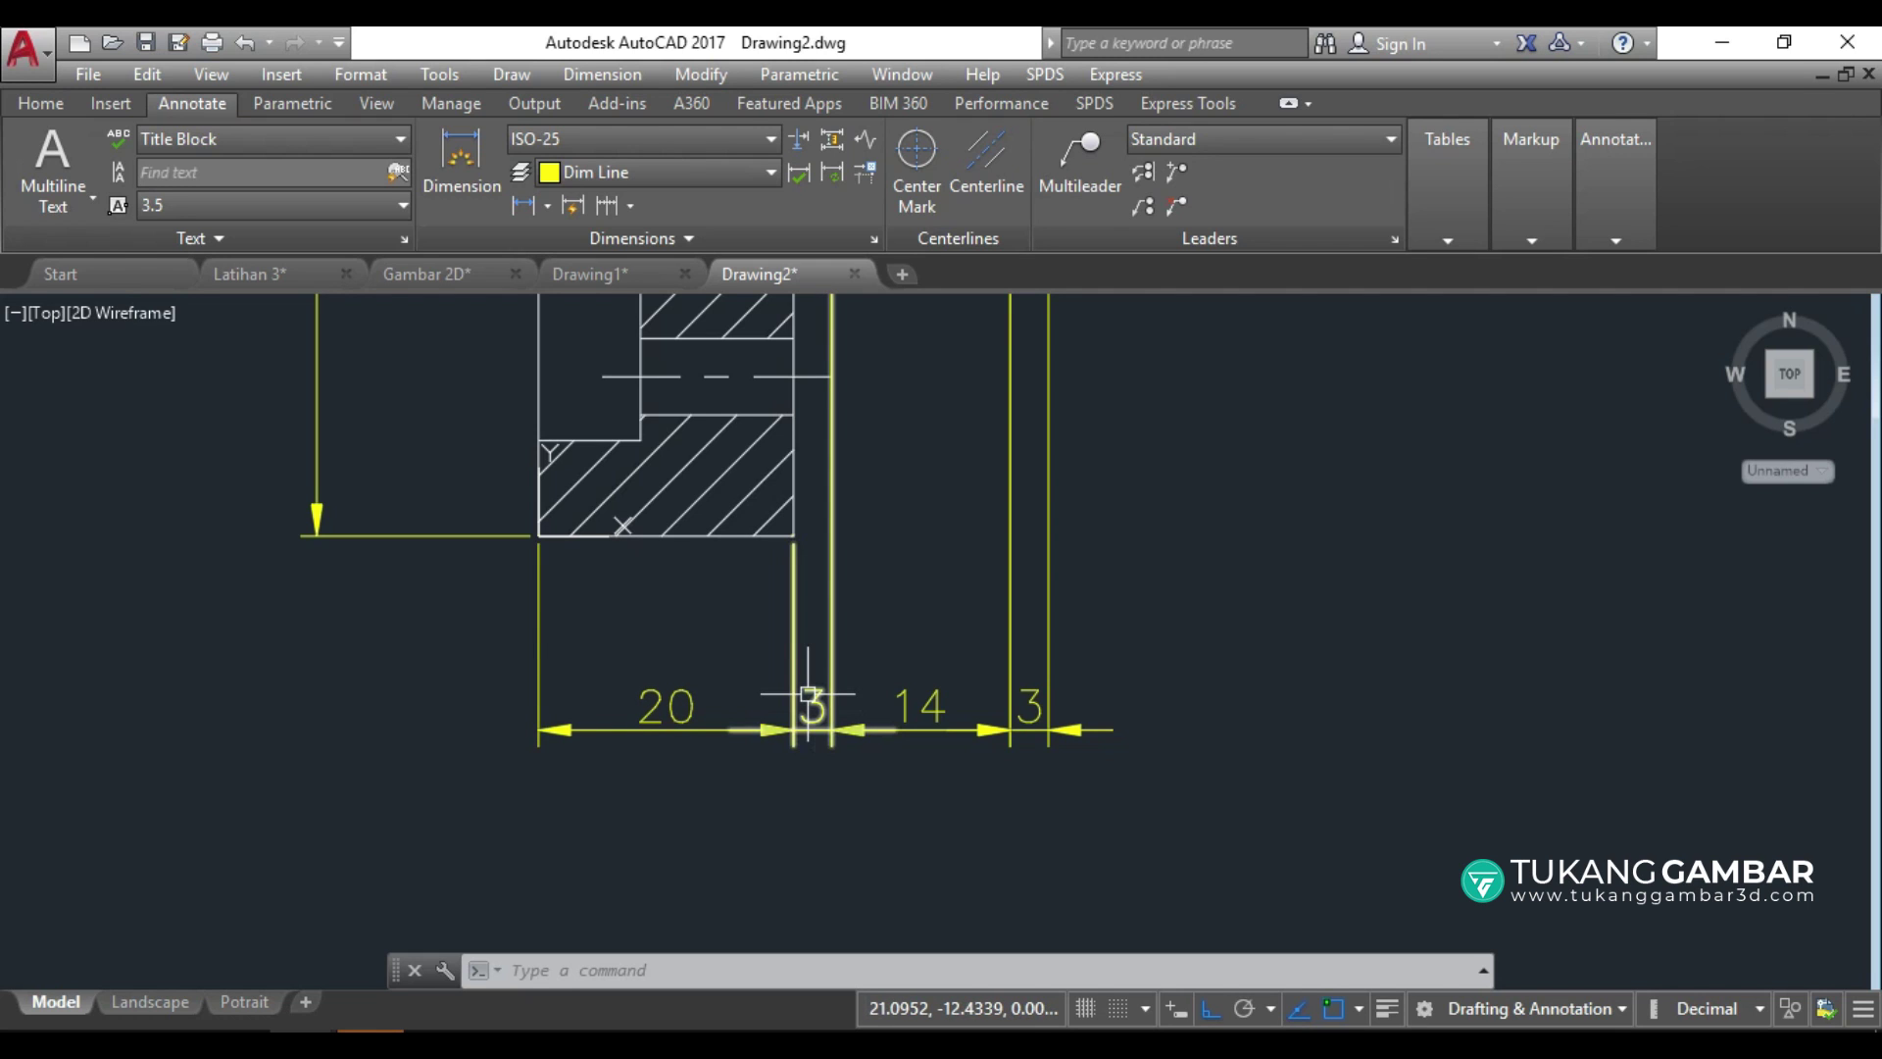
scroll(892, 615, "down", 1)
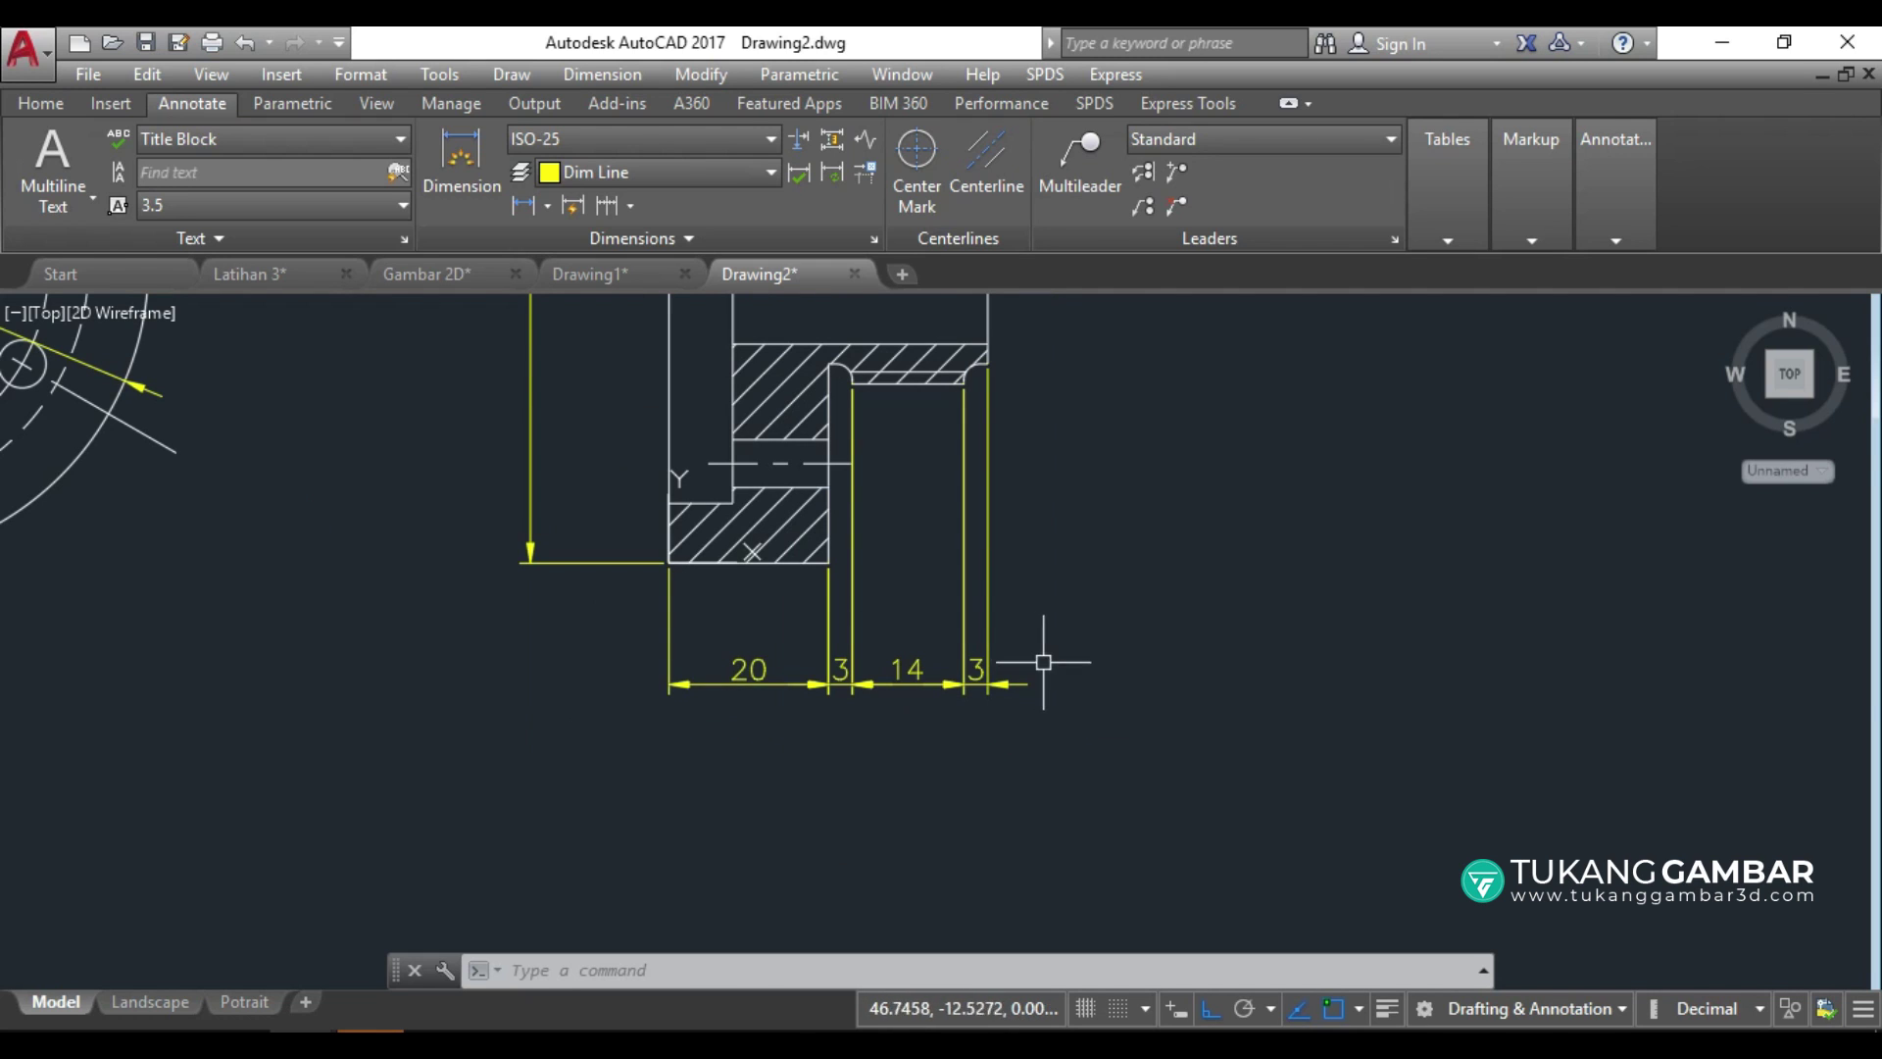
left_click(1127, 635)
left_click(610, 733)
type("e")
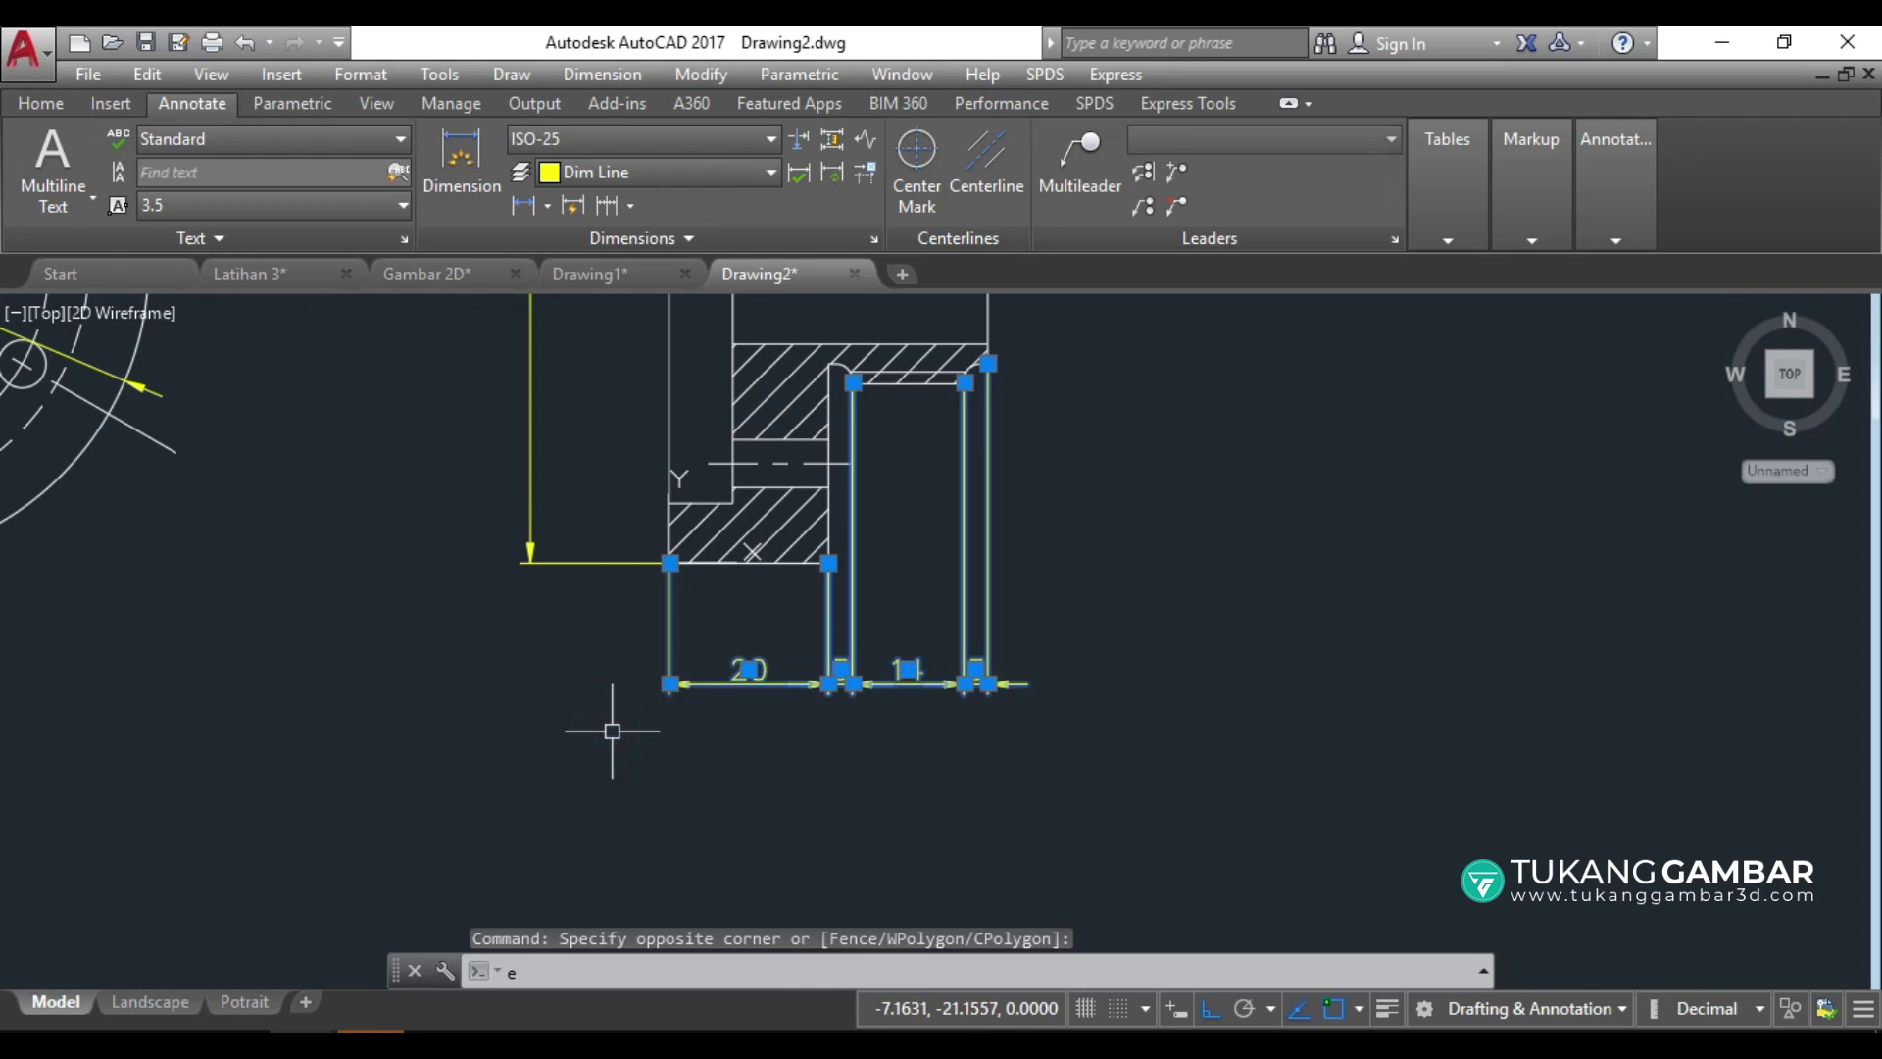
key("Return")
scroll(853, 638, "down", 1)
scroll(966, 621, "down", 2)
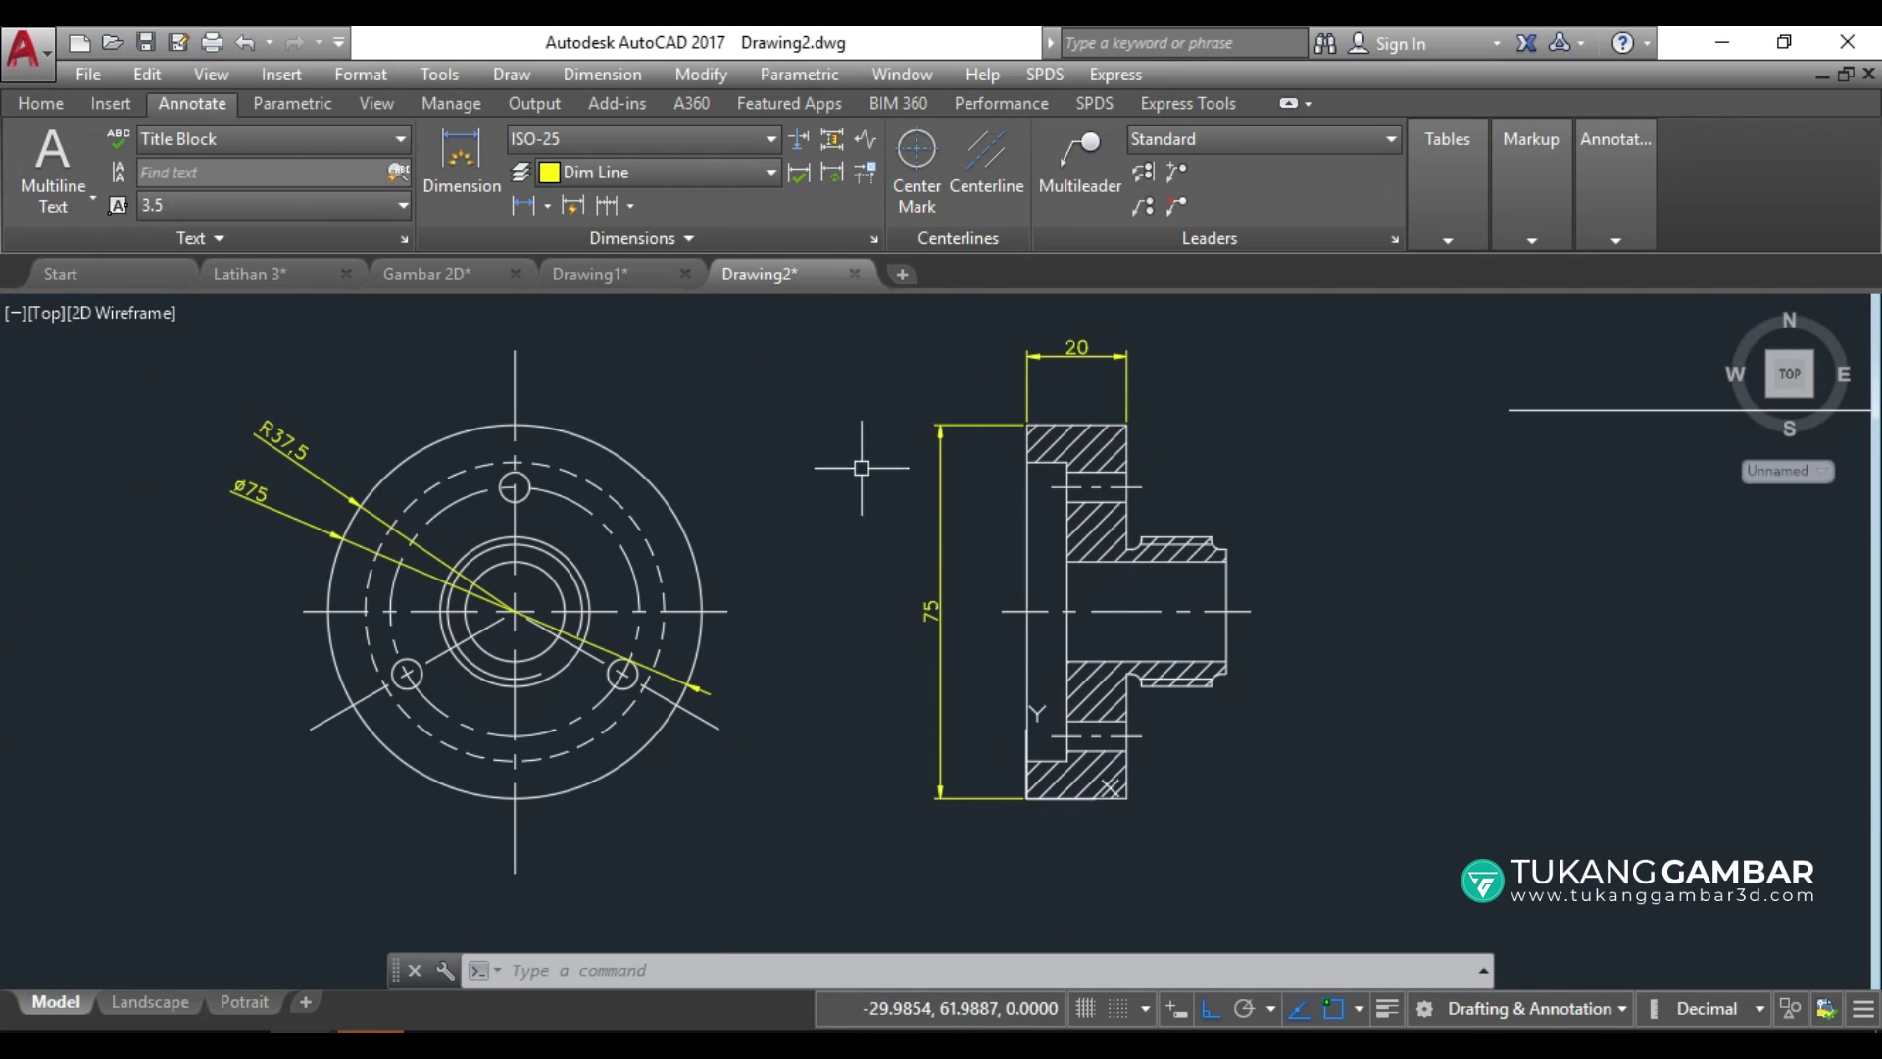
Add a second vertical 75 dimension along the section's left edge, beside the first.
left_click(462, 197)
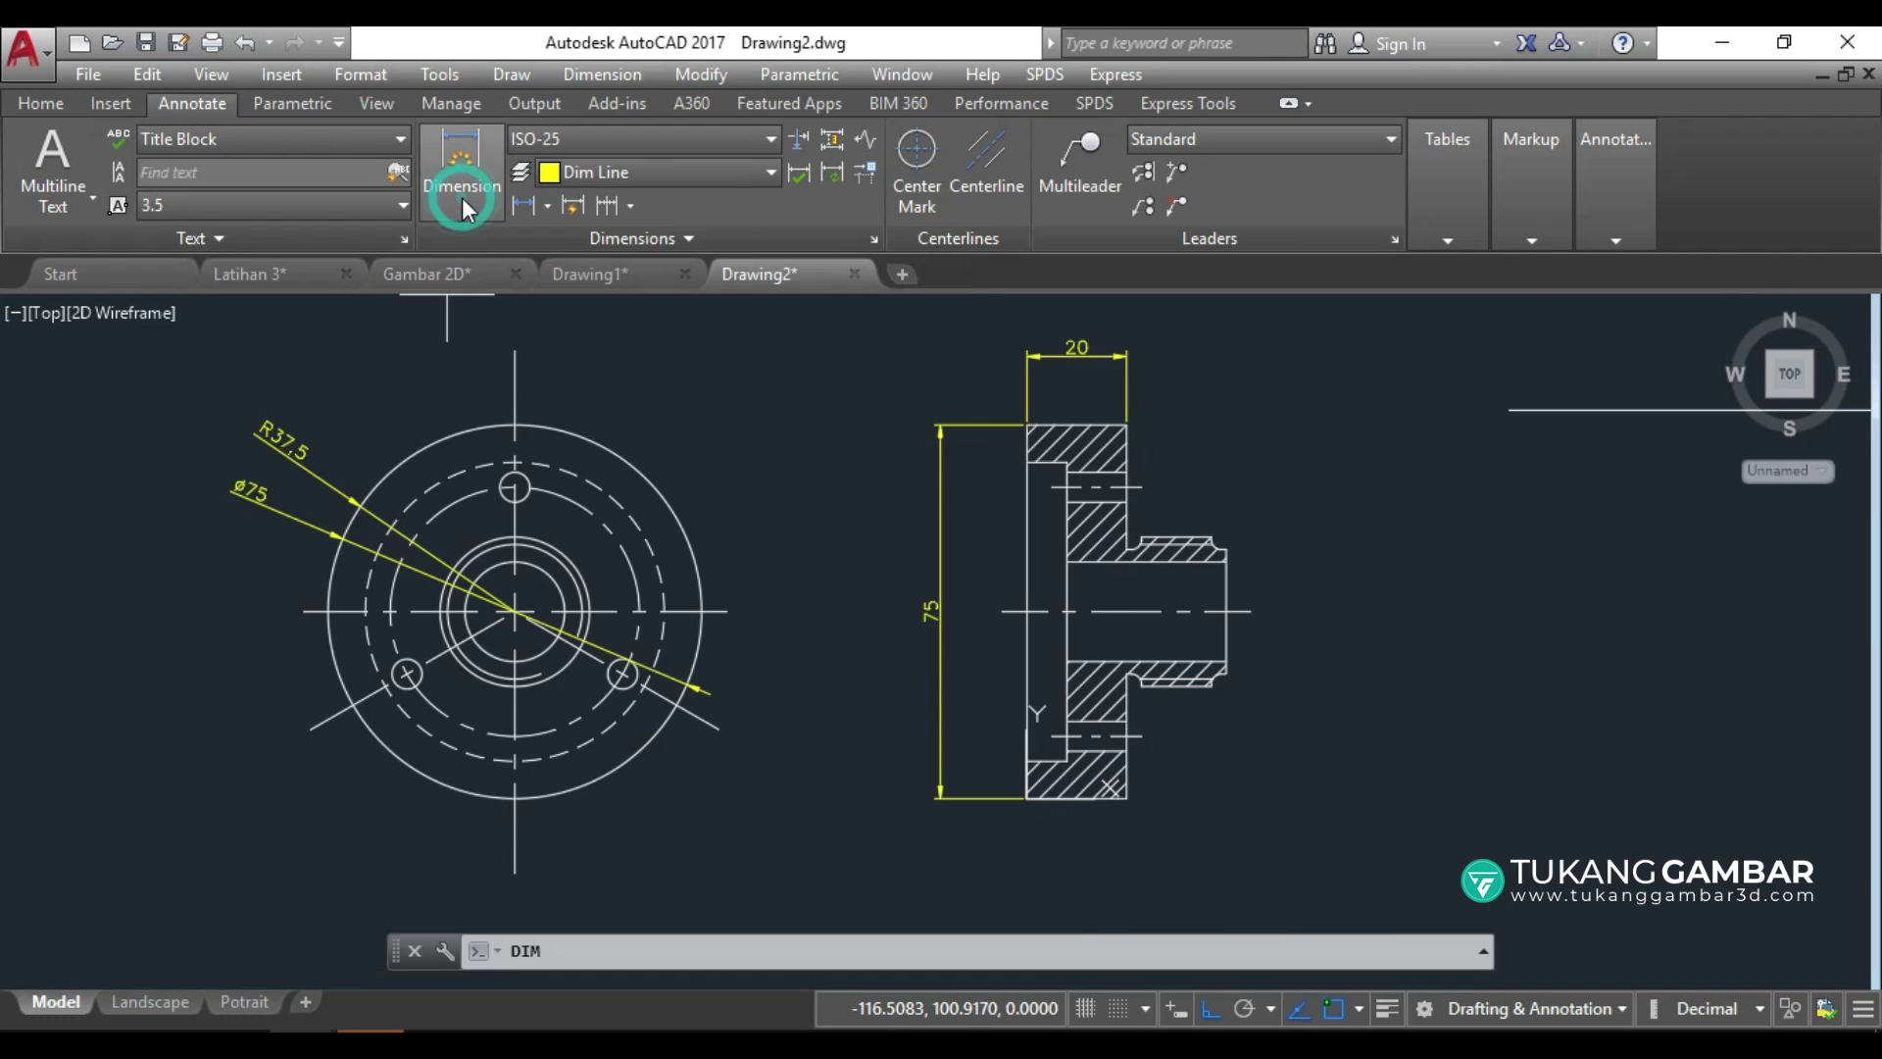
key("Return")
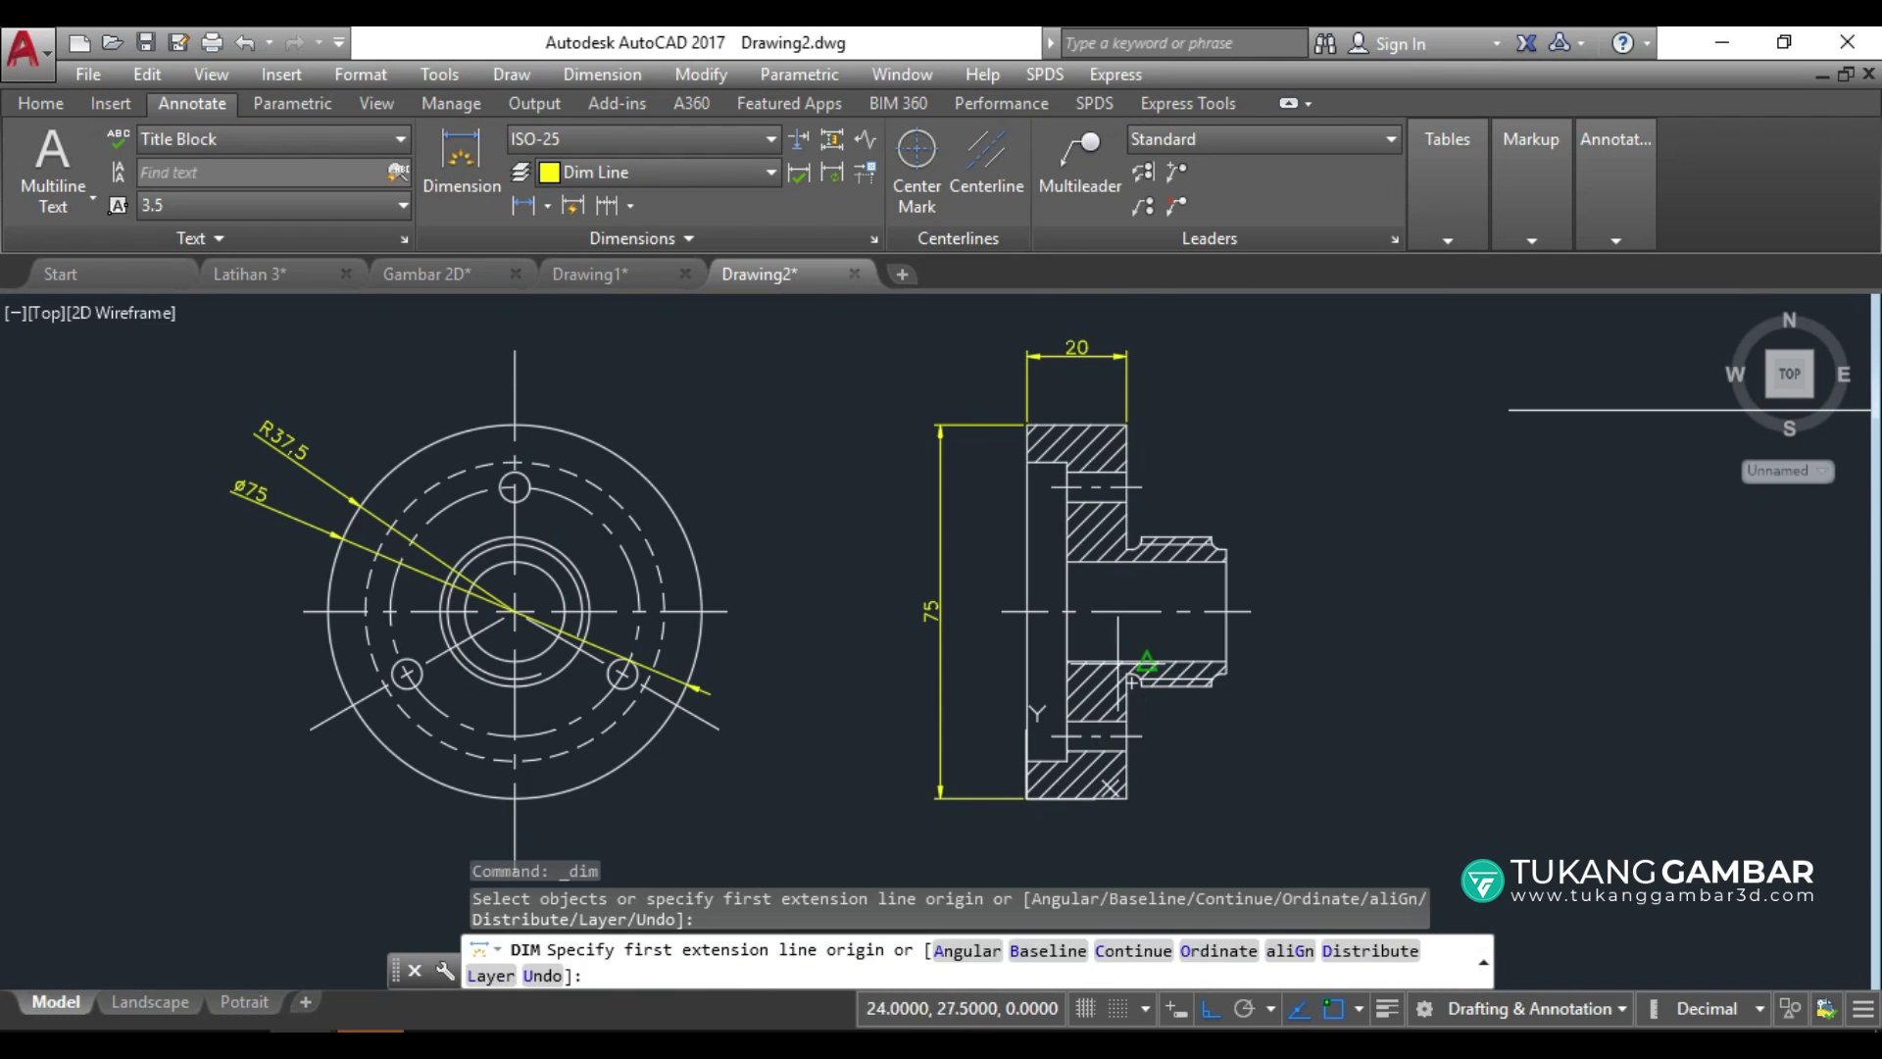
scroll(1071, 625, "up", 2)
key("Return")
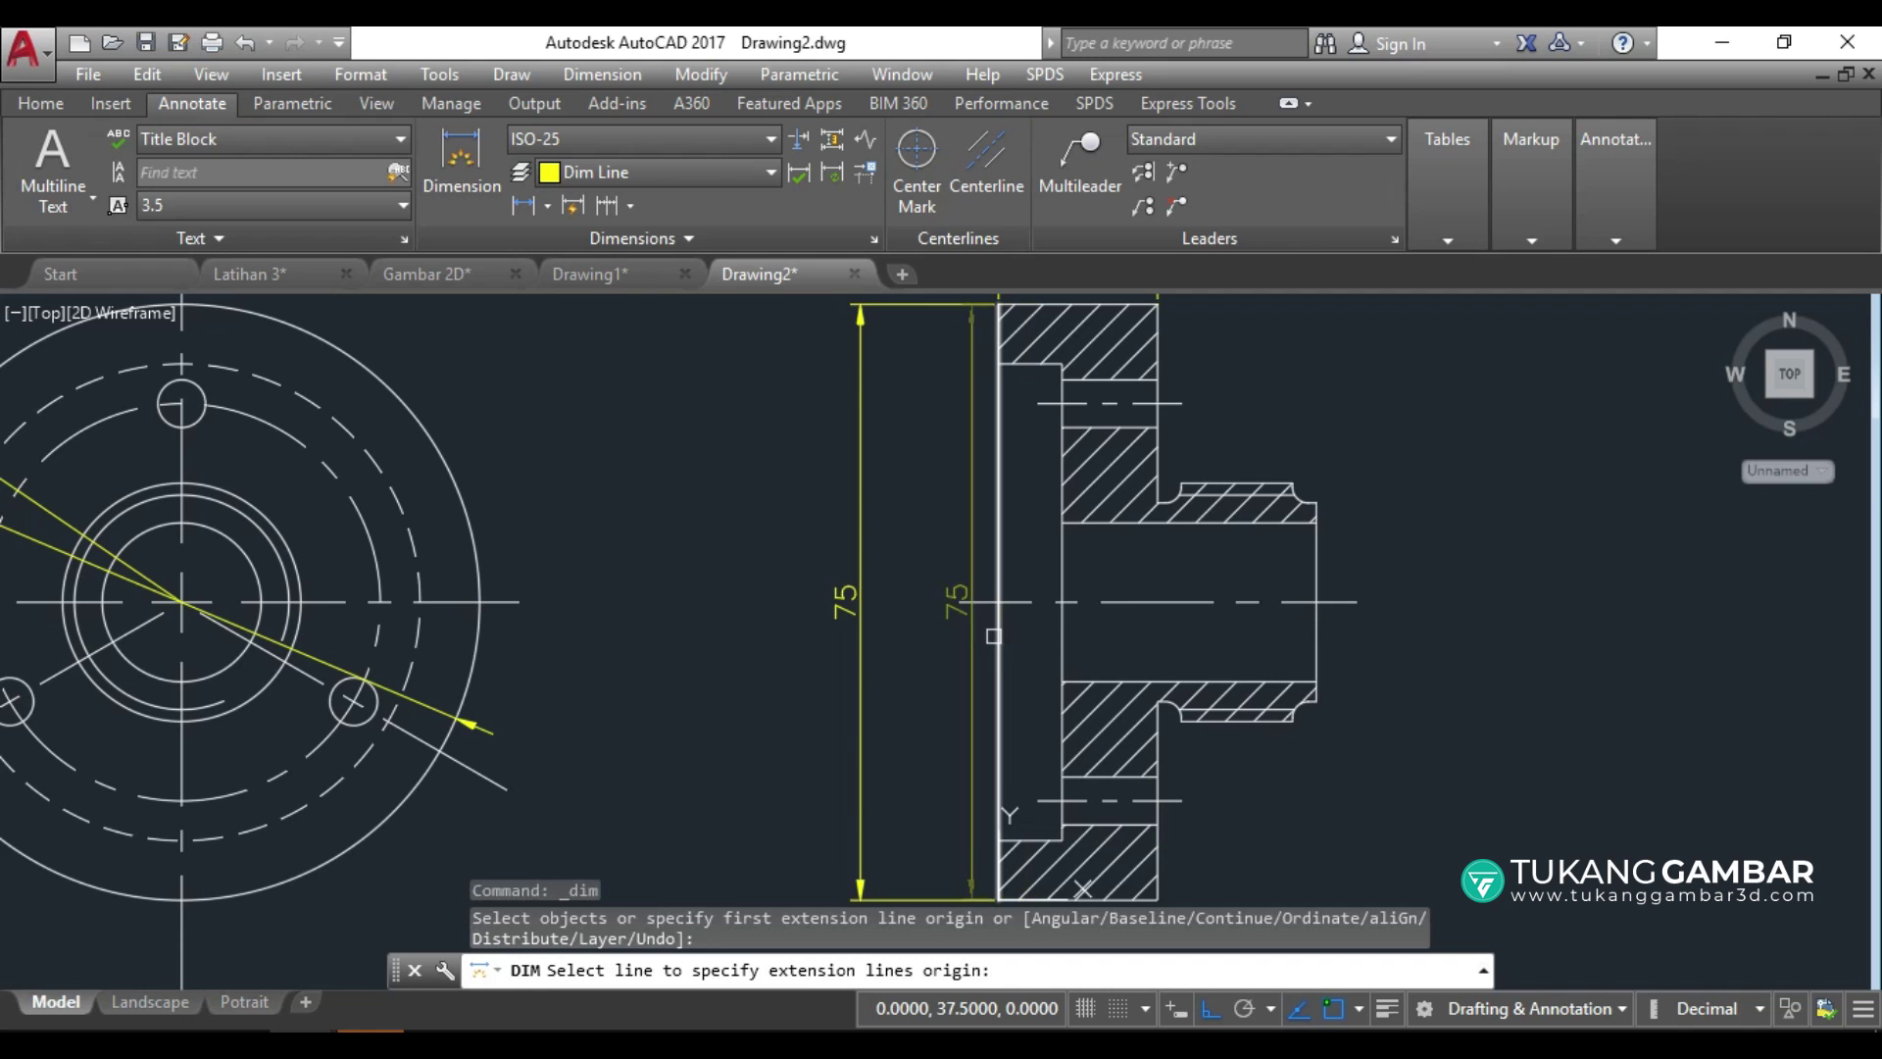
left_click(998, 644)
left_click(781, 592)
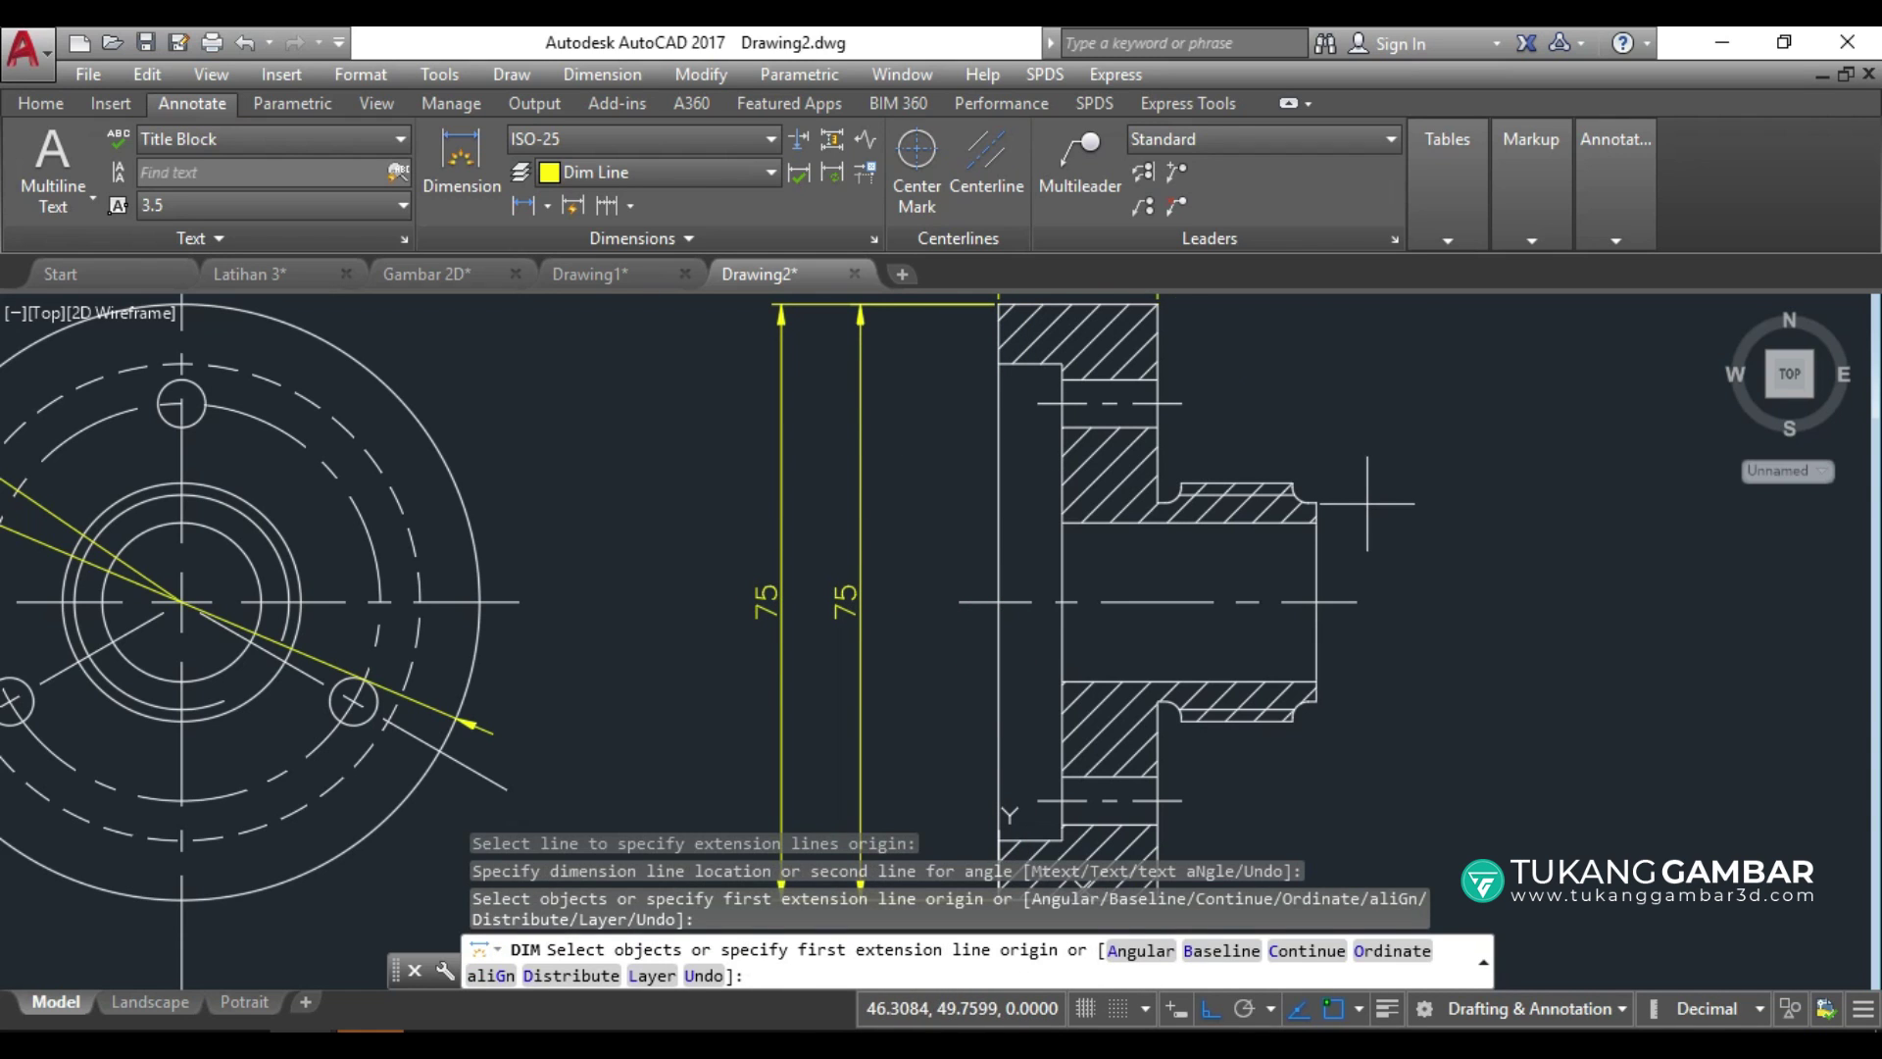
scroll(1367, 503, "down", 2)
scroll(1289, 395, "up", 2)
Add a 32.02 aligned dimension from the flange's top-right corner to the step corner.
left_click(1204, 374)
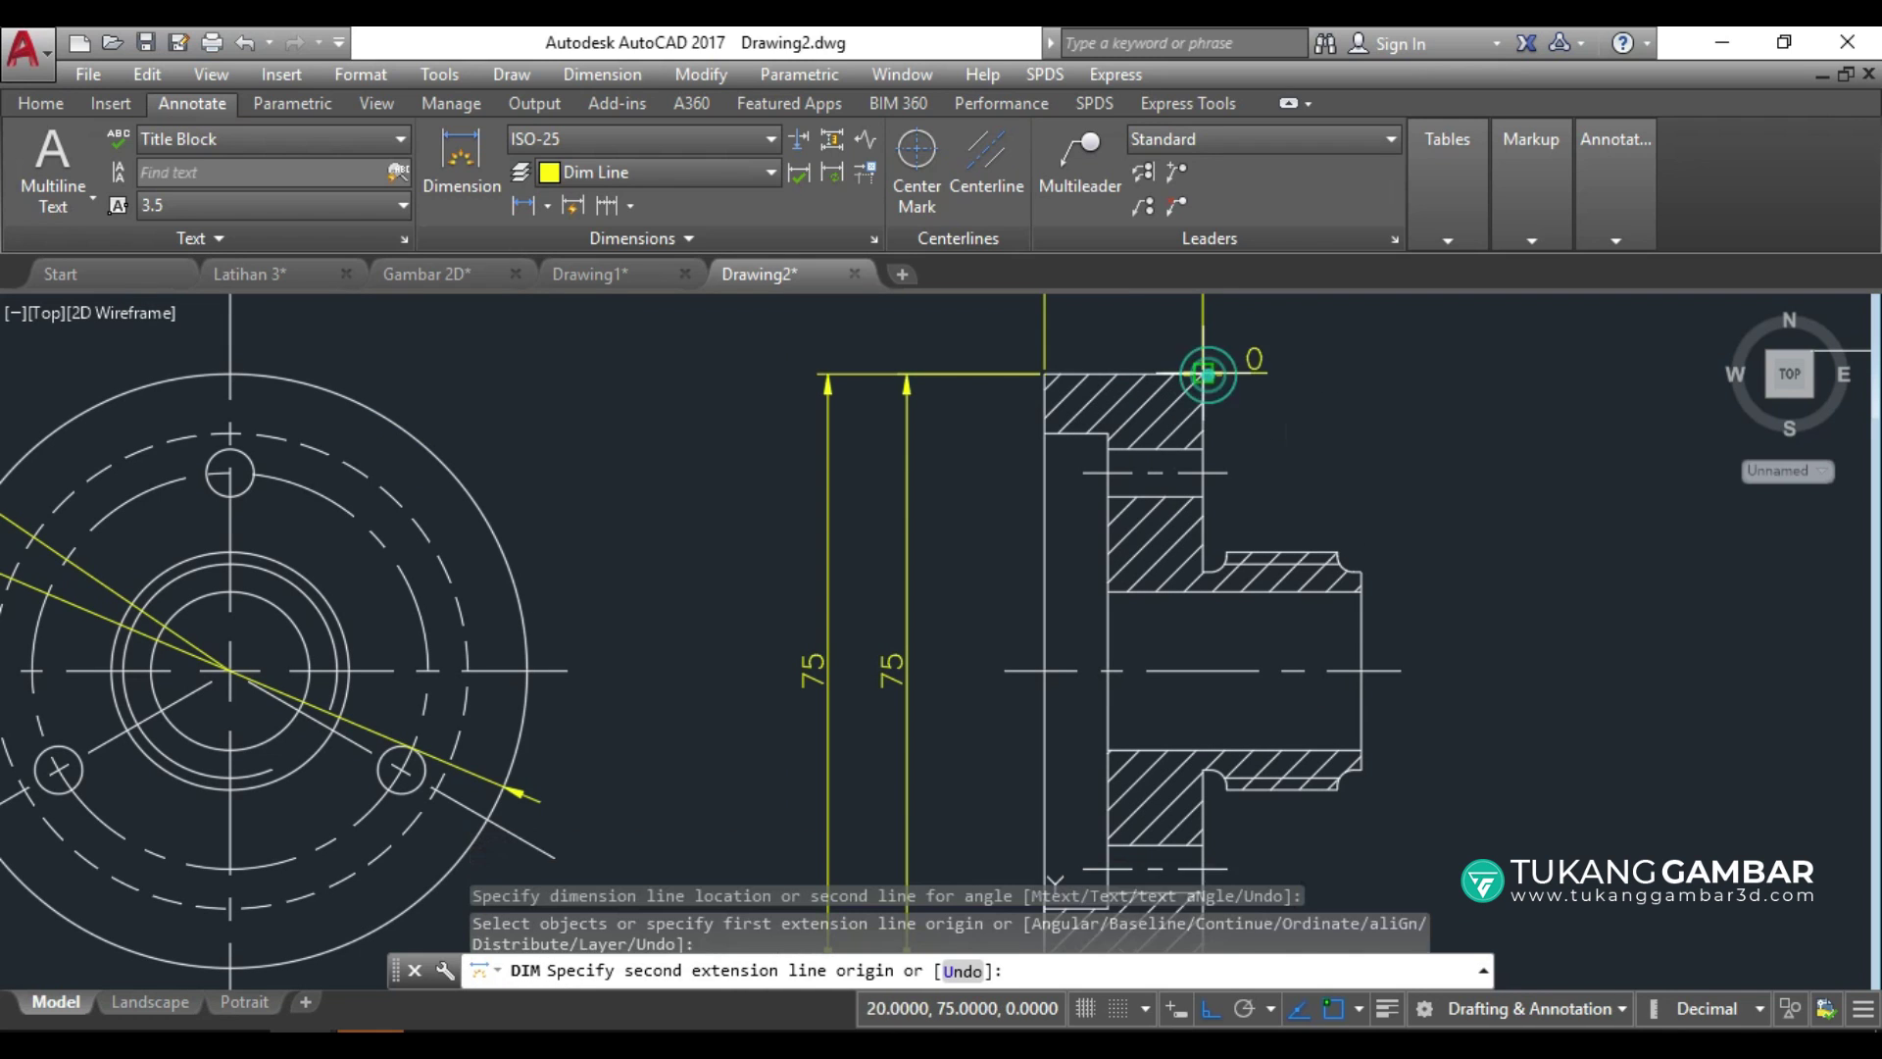
left_click(1362, 570)
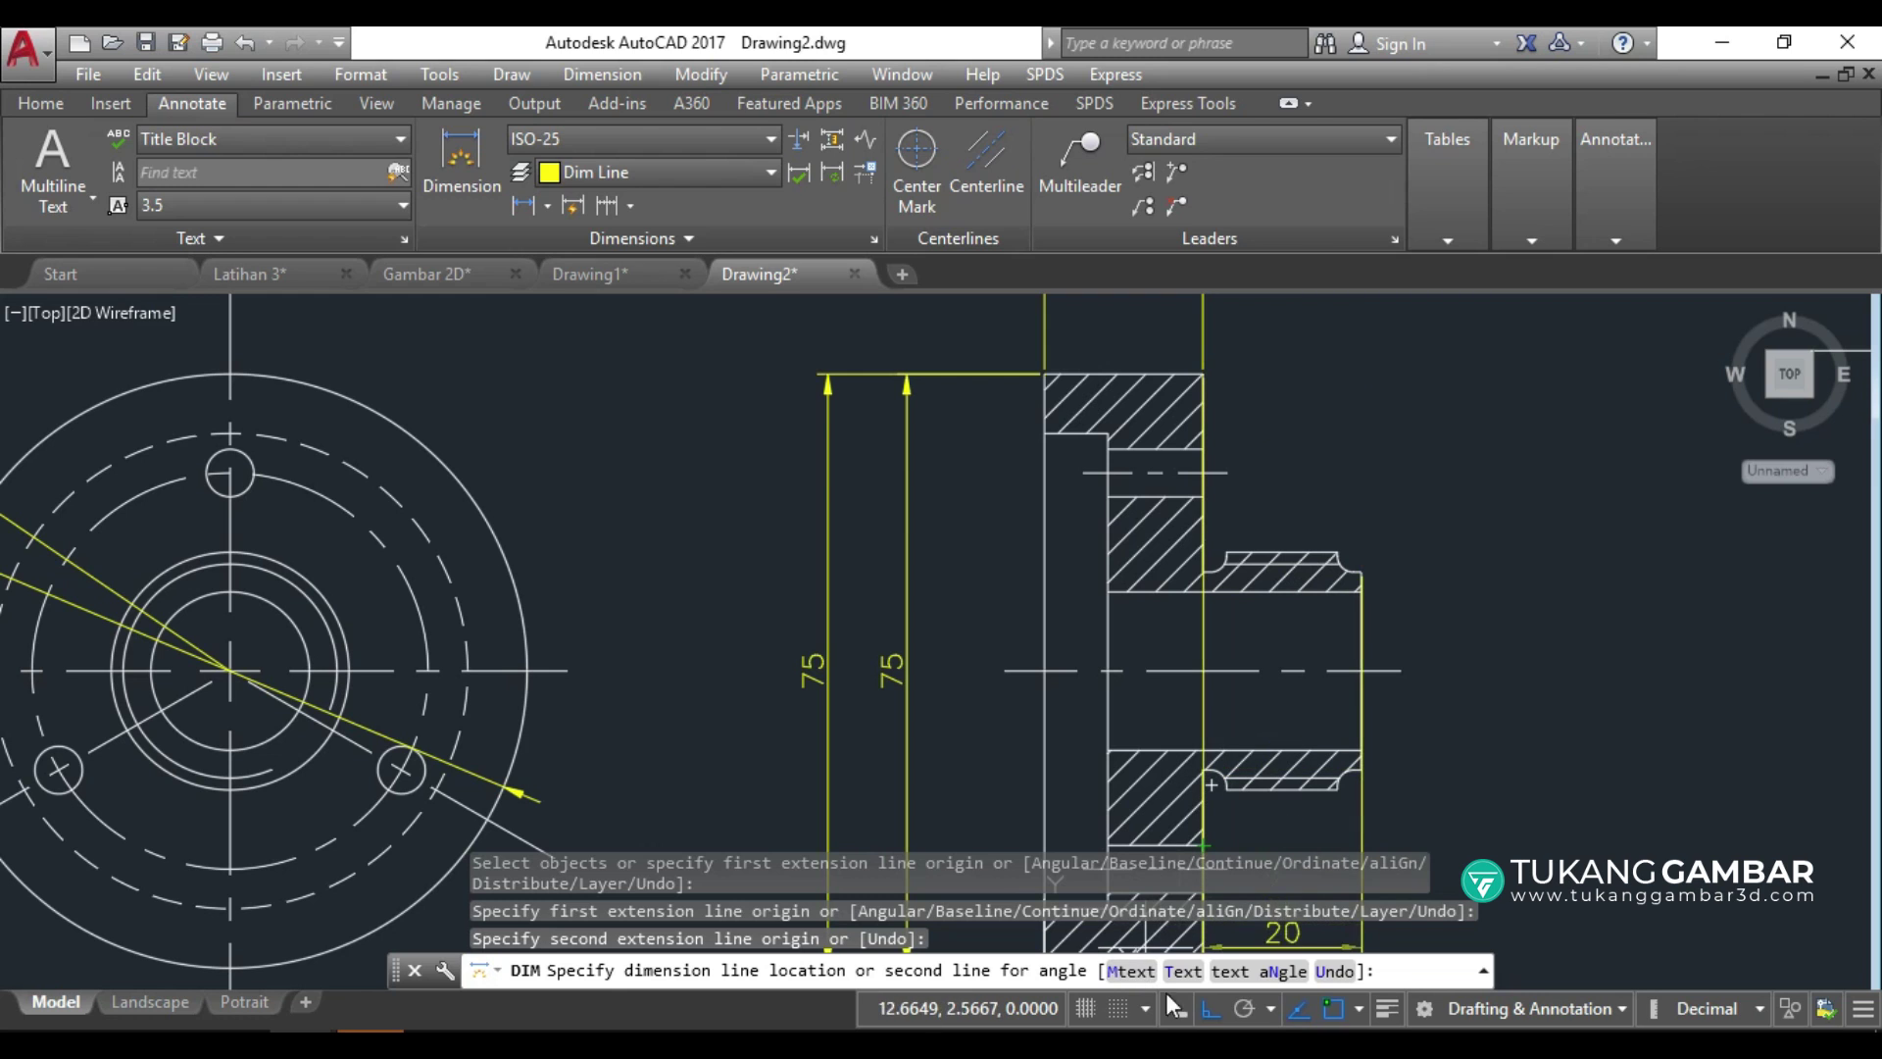
left_click(1428, 420)
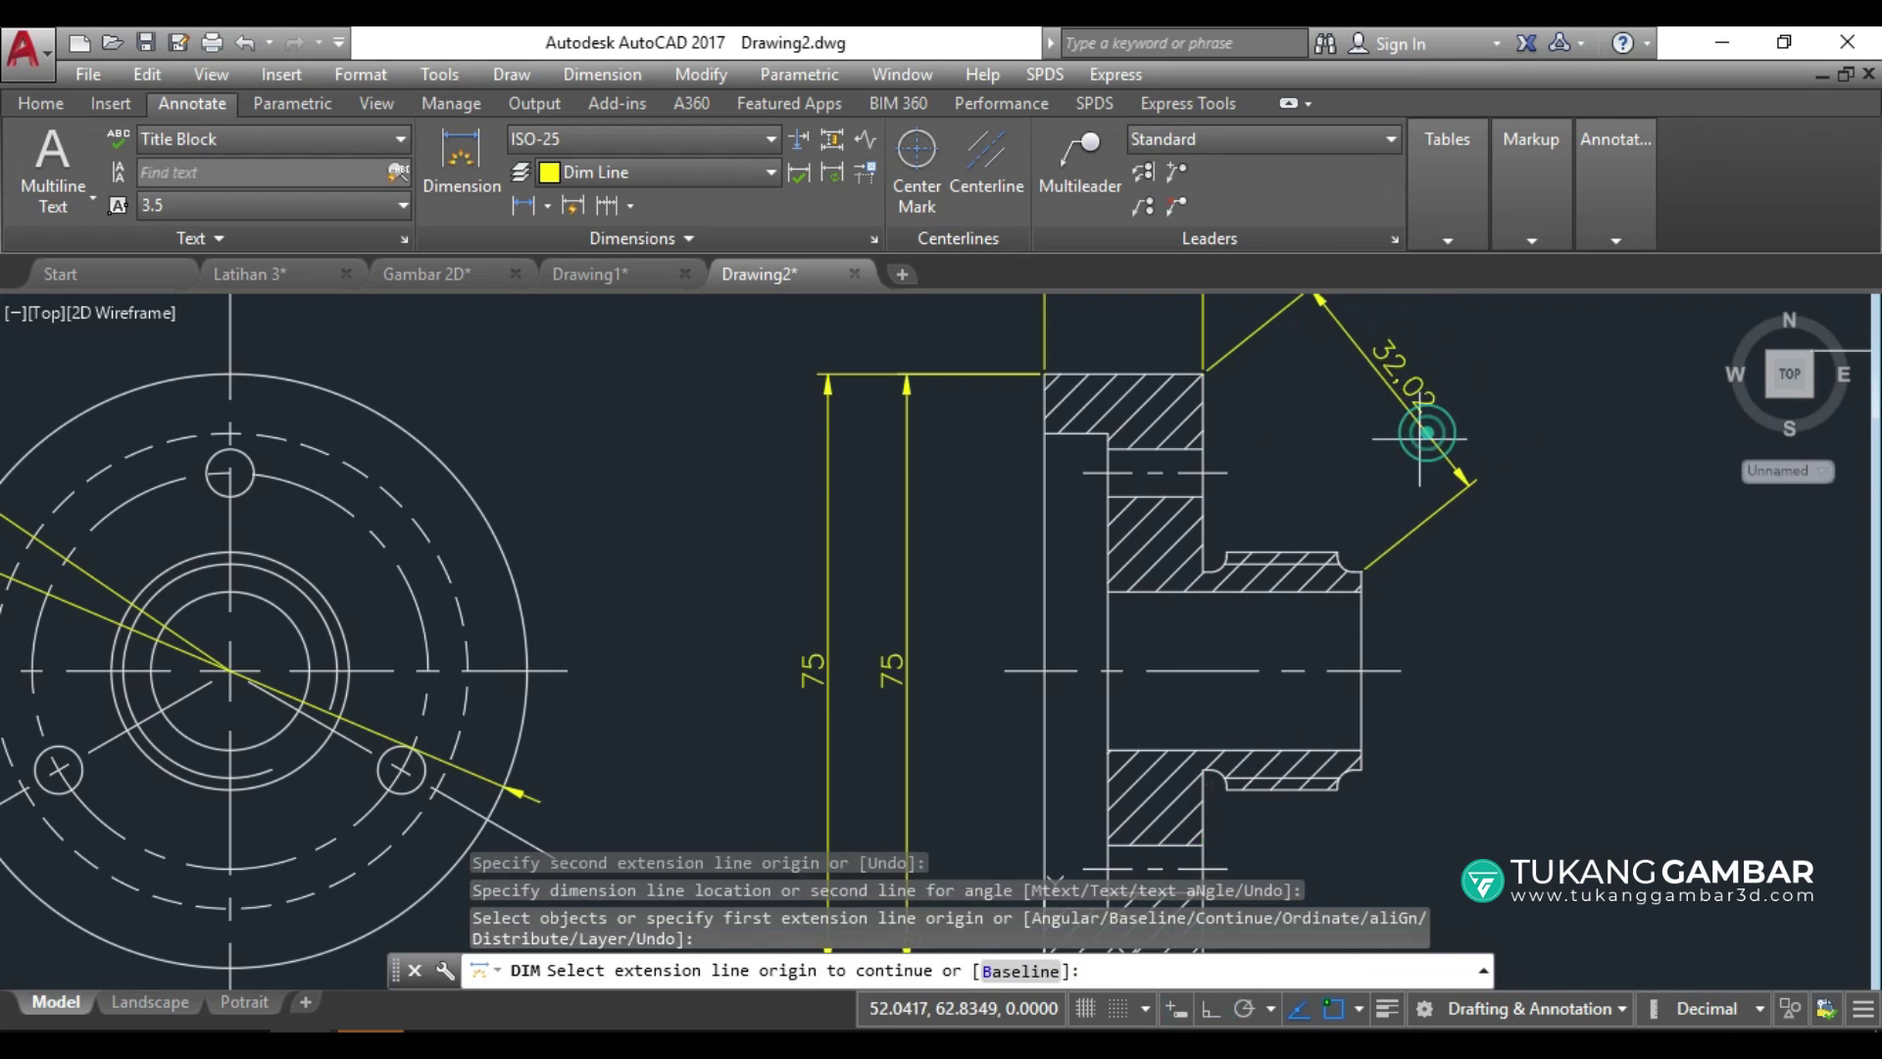
scroll(1289, 534, "down", 2)
key("Escape")
left_click(462, 157)
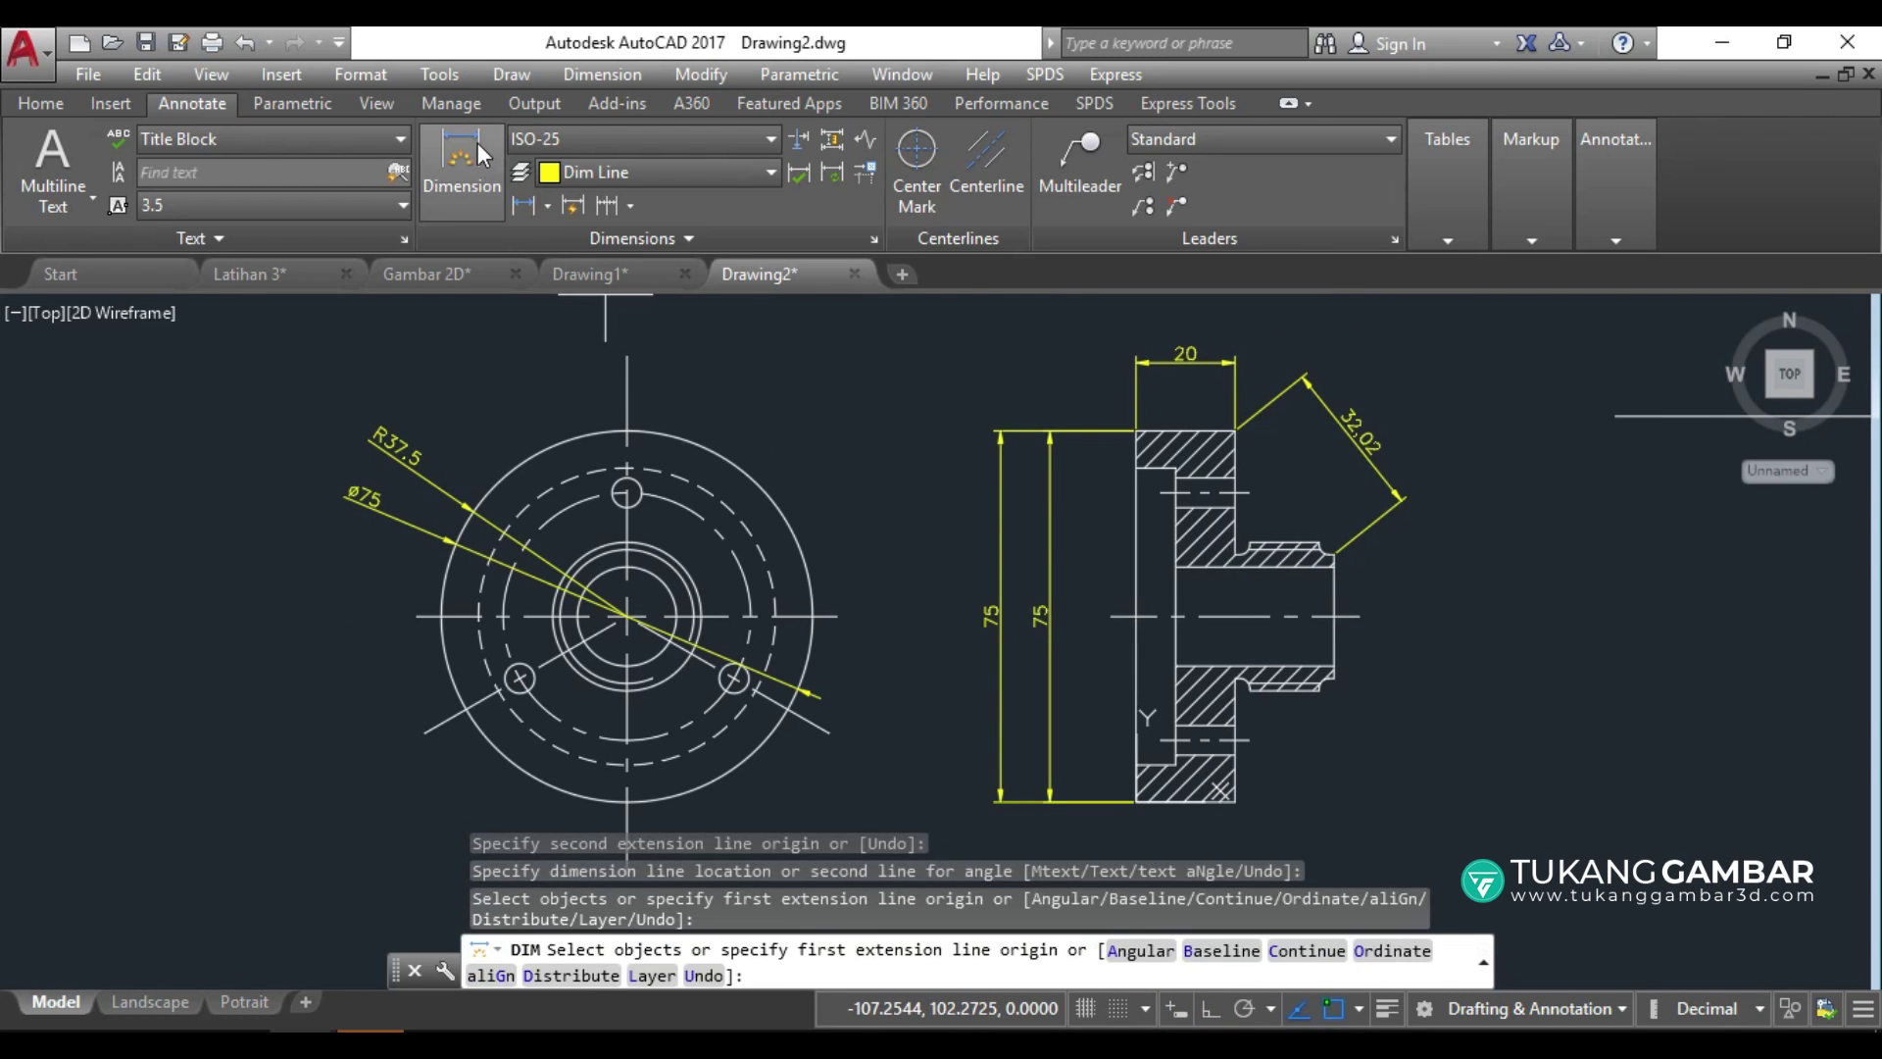
Place a second Ø75 diameter and R37.5 radius on the outer circle's upper right.
left_click(673, 434)
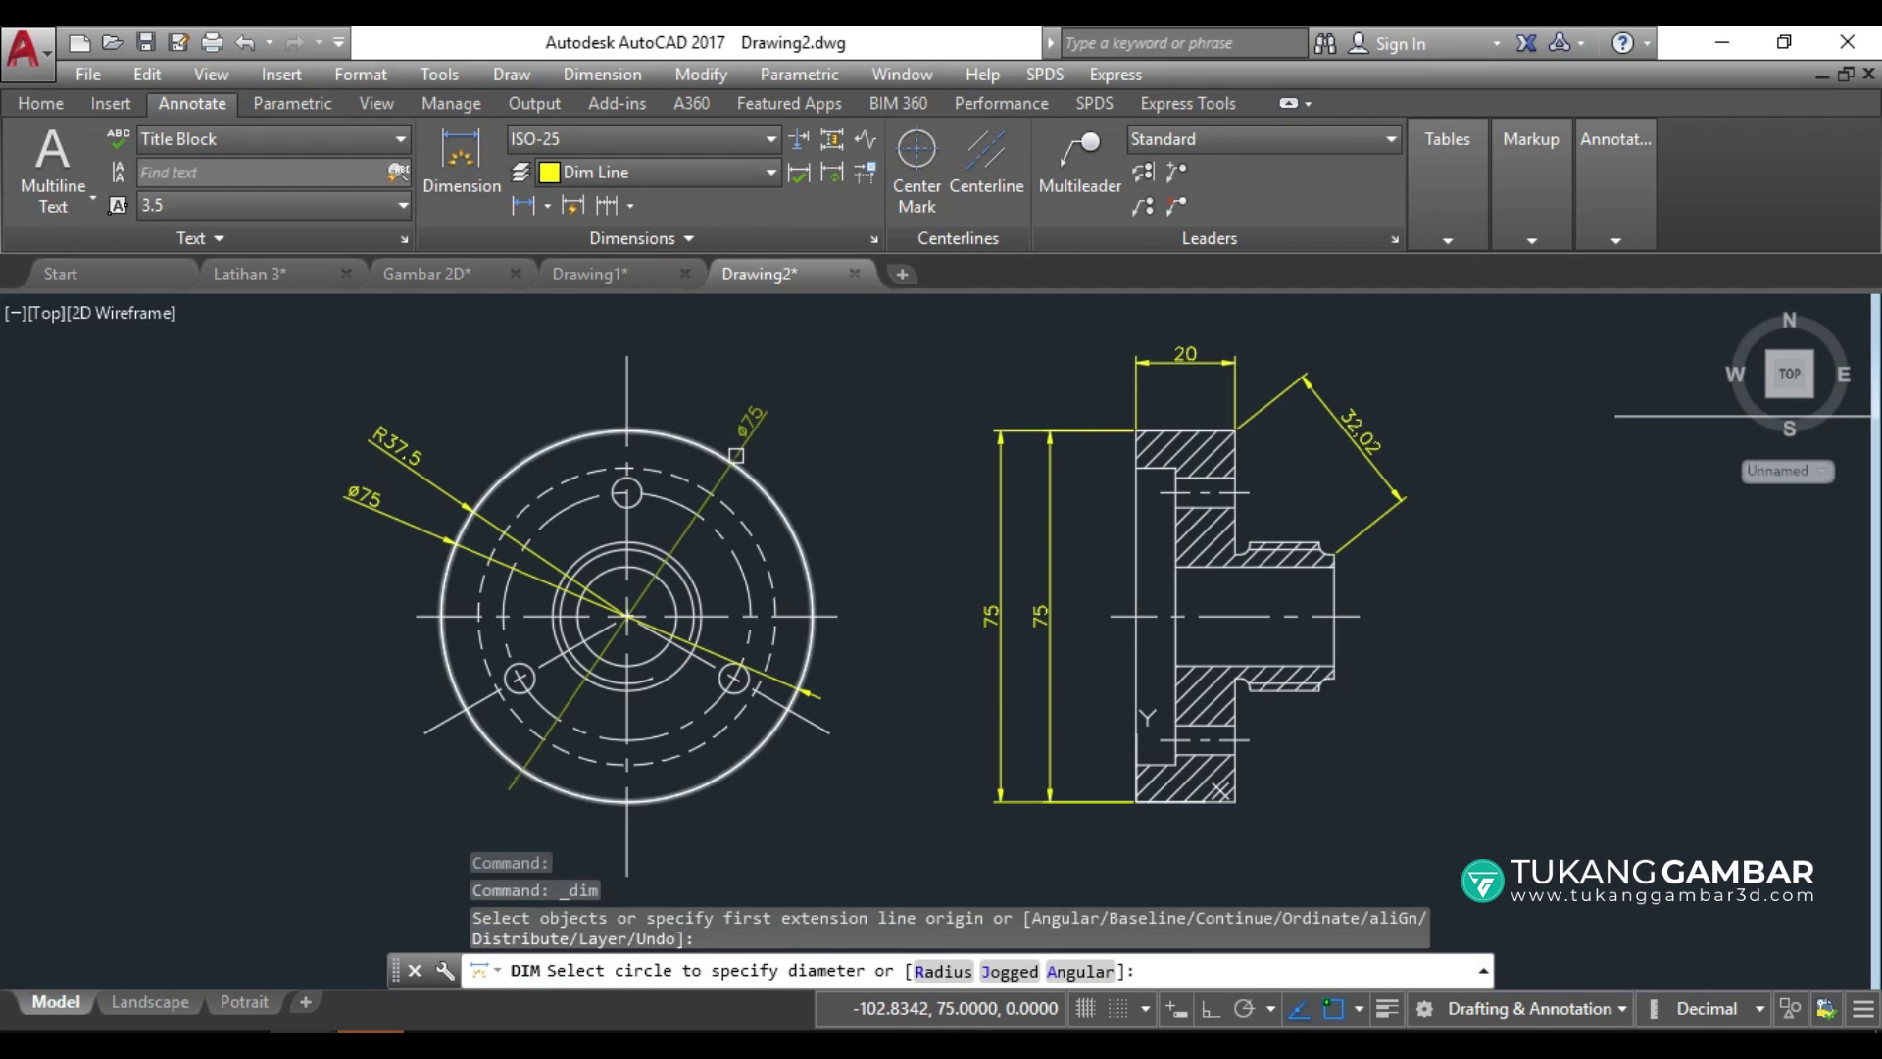
left_click(826, 377)
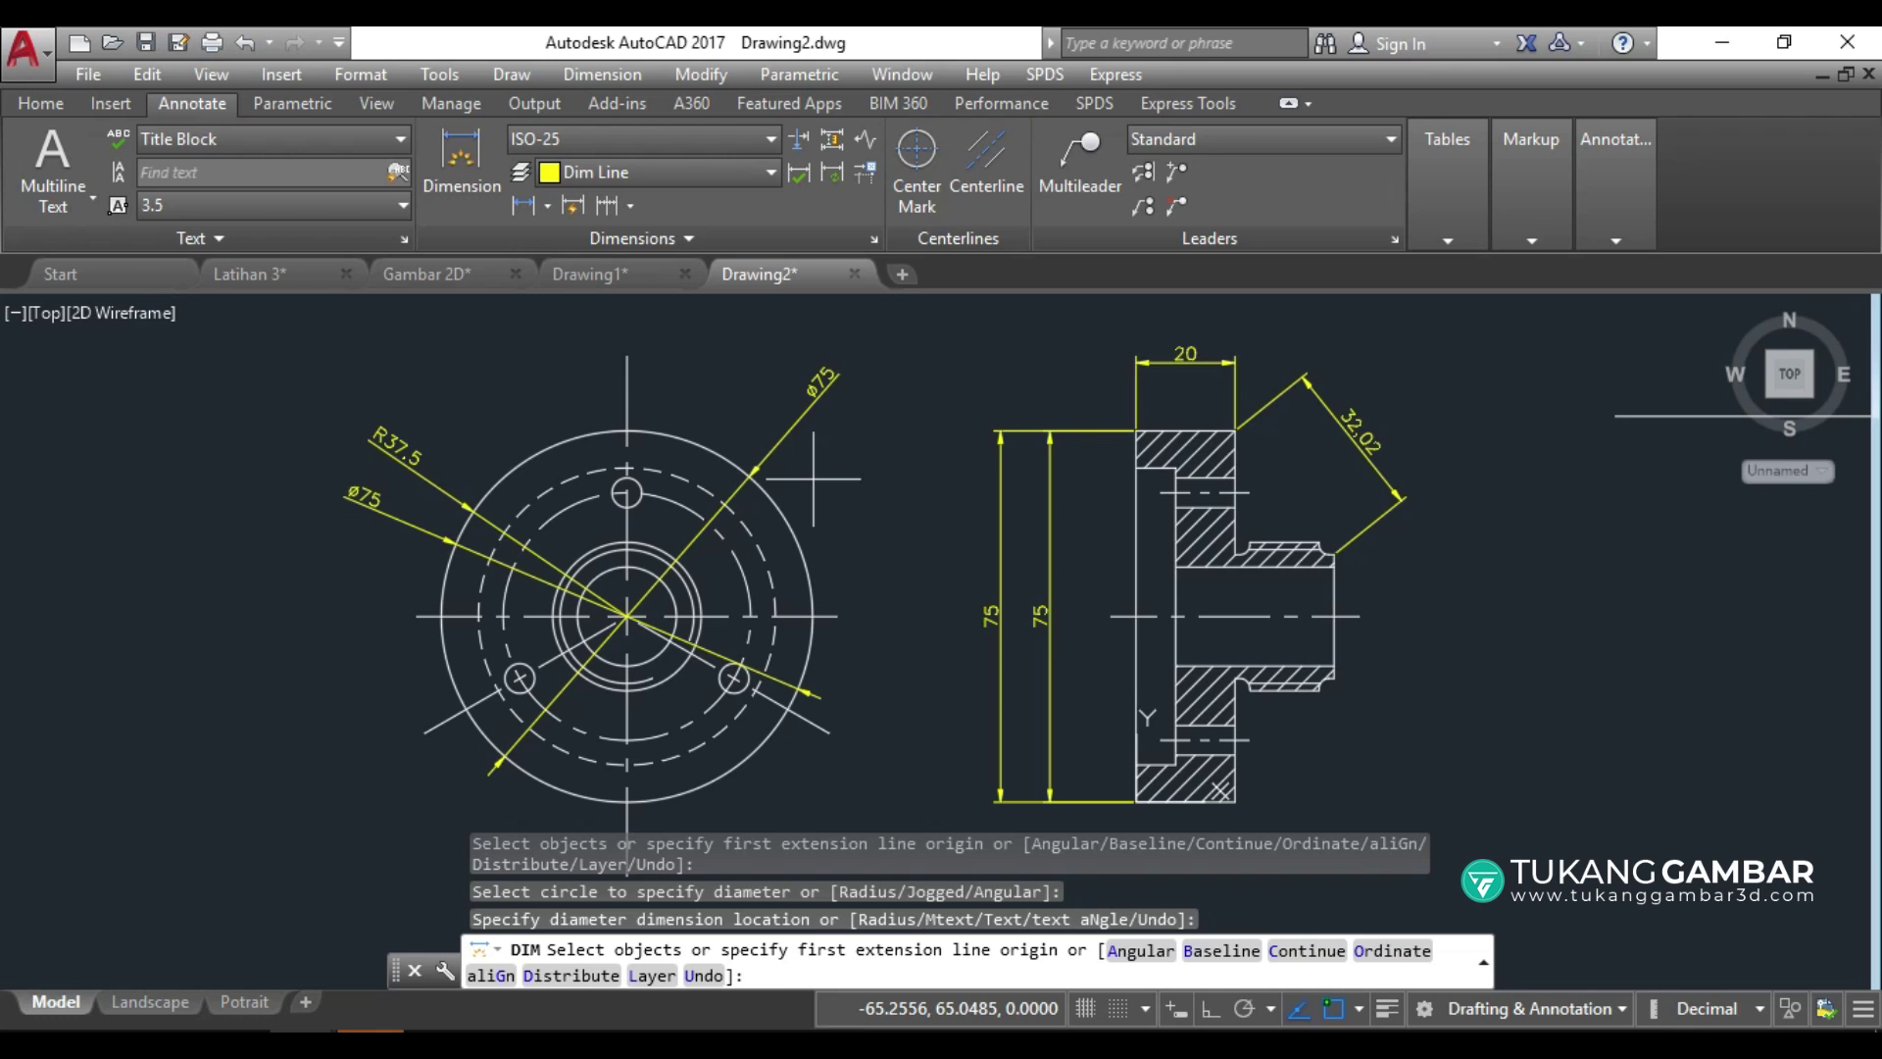
left_click(776, 509)
left_click(777, 508)
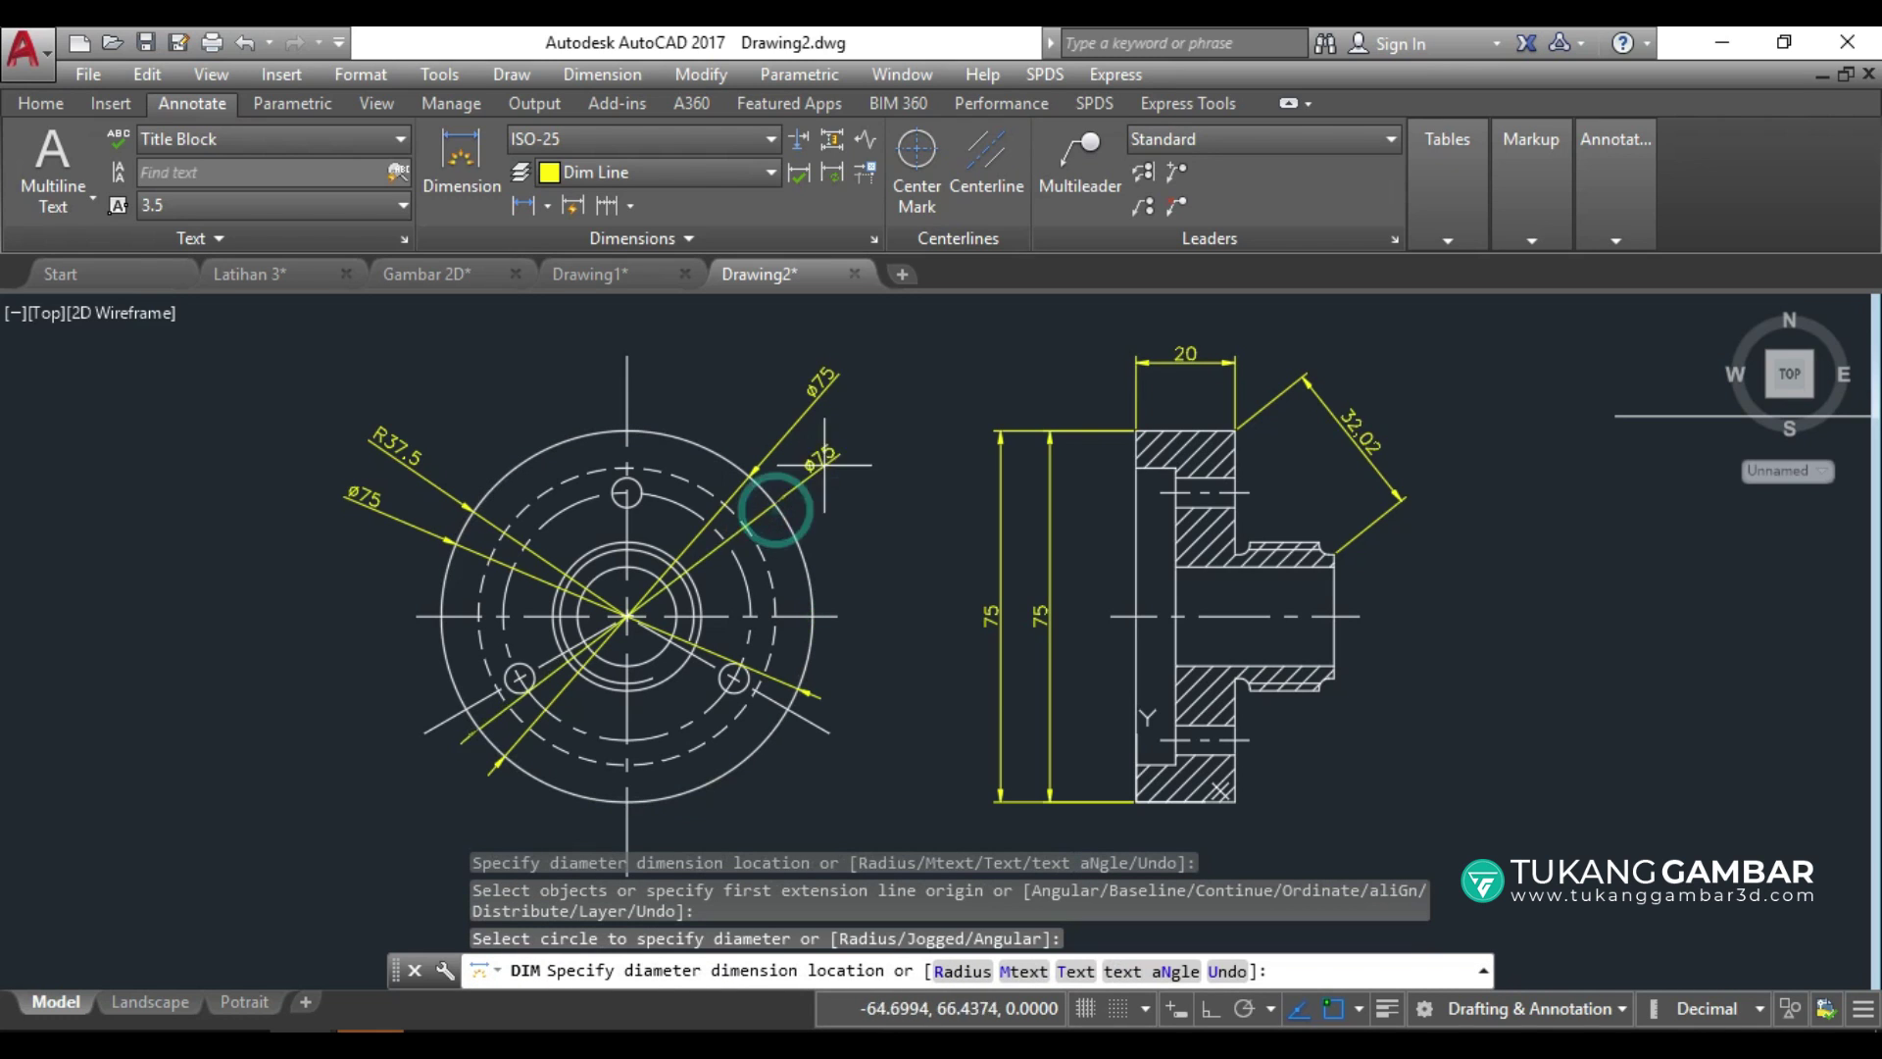
type("r")
key("Return")
left_click(862, 424)
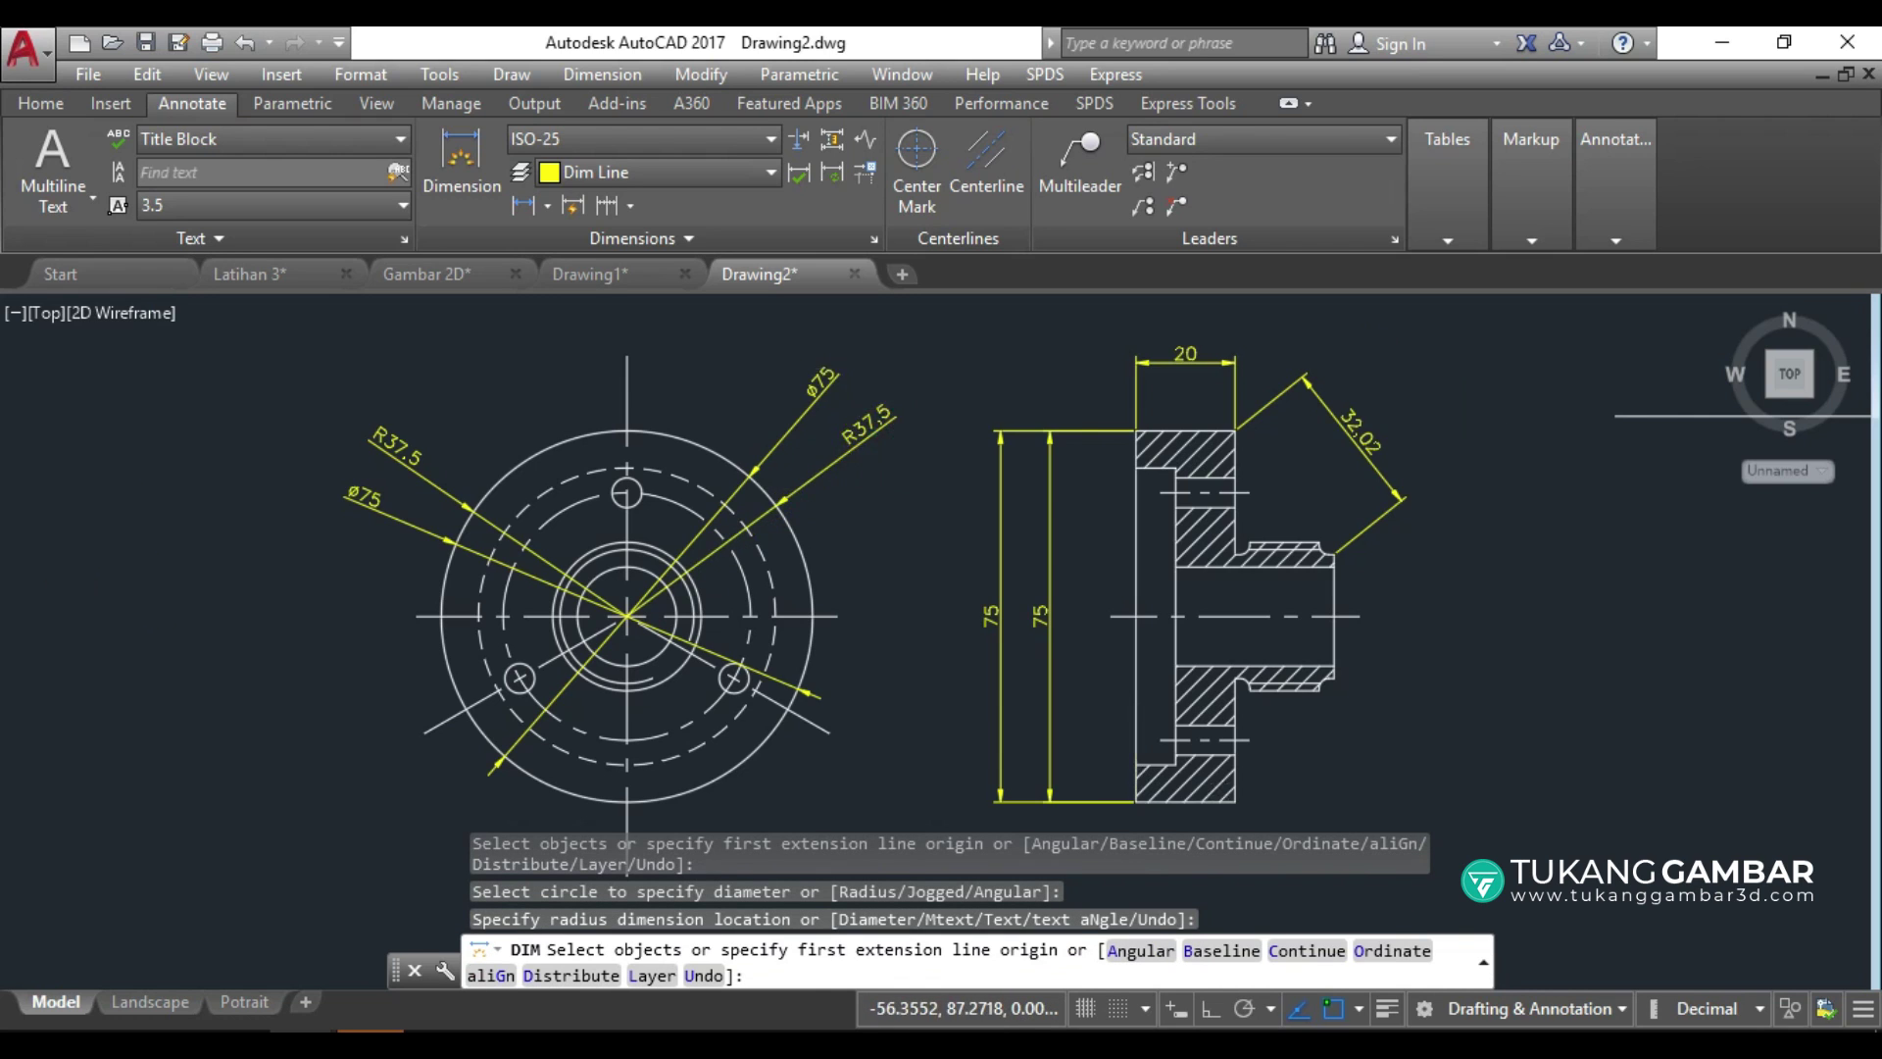
scroll(858, 431, "up", 2)
key("Escape")
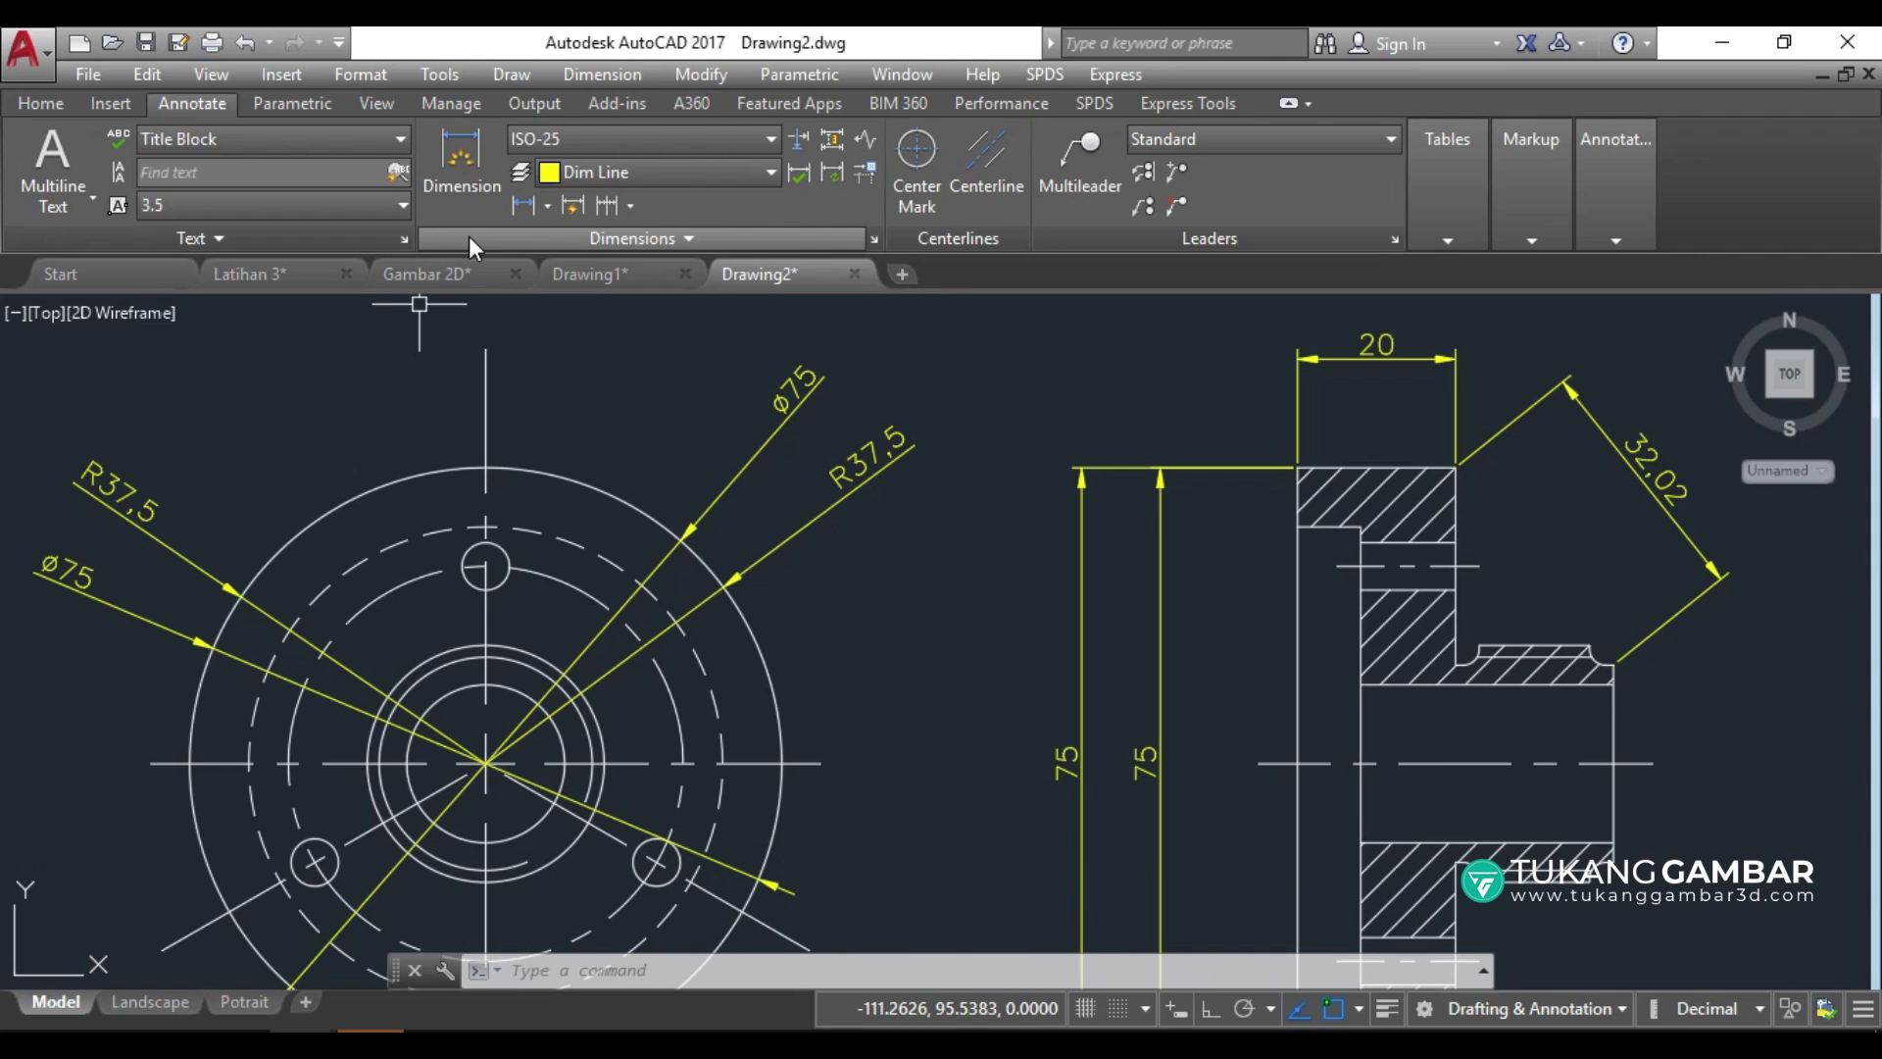
Erase the two vertical 75 dimensions from the section view.
scroll(625, 384, "down", 2)
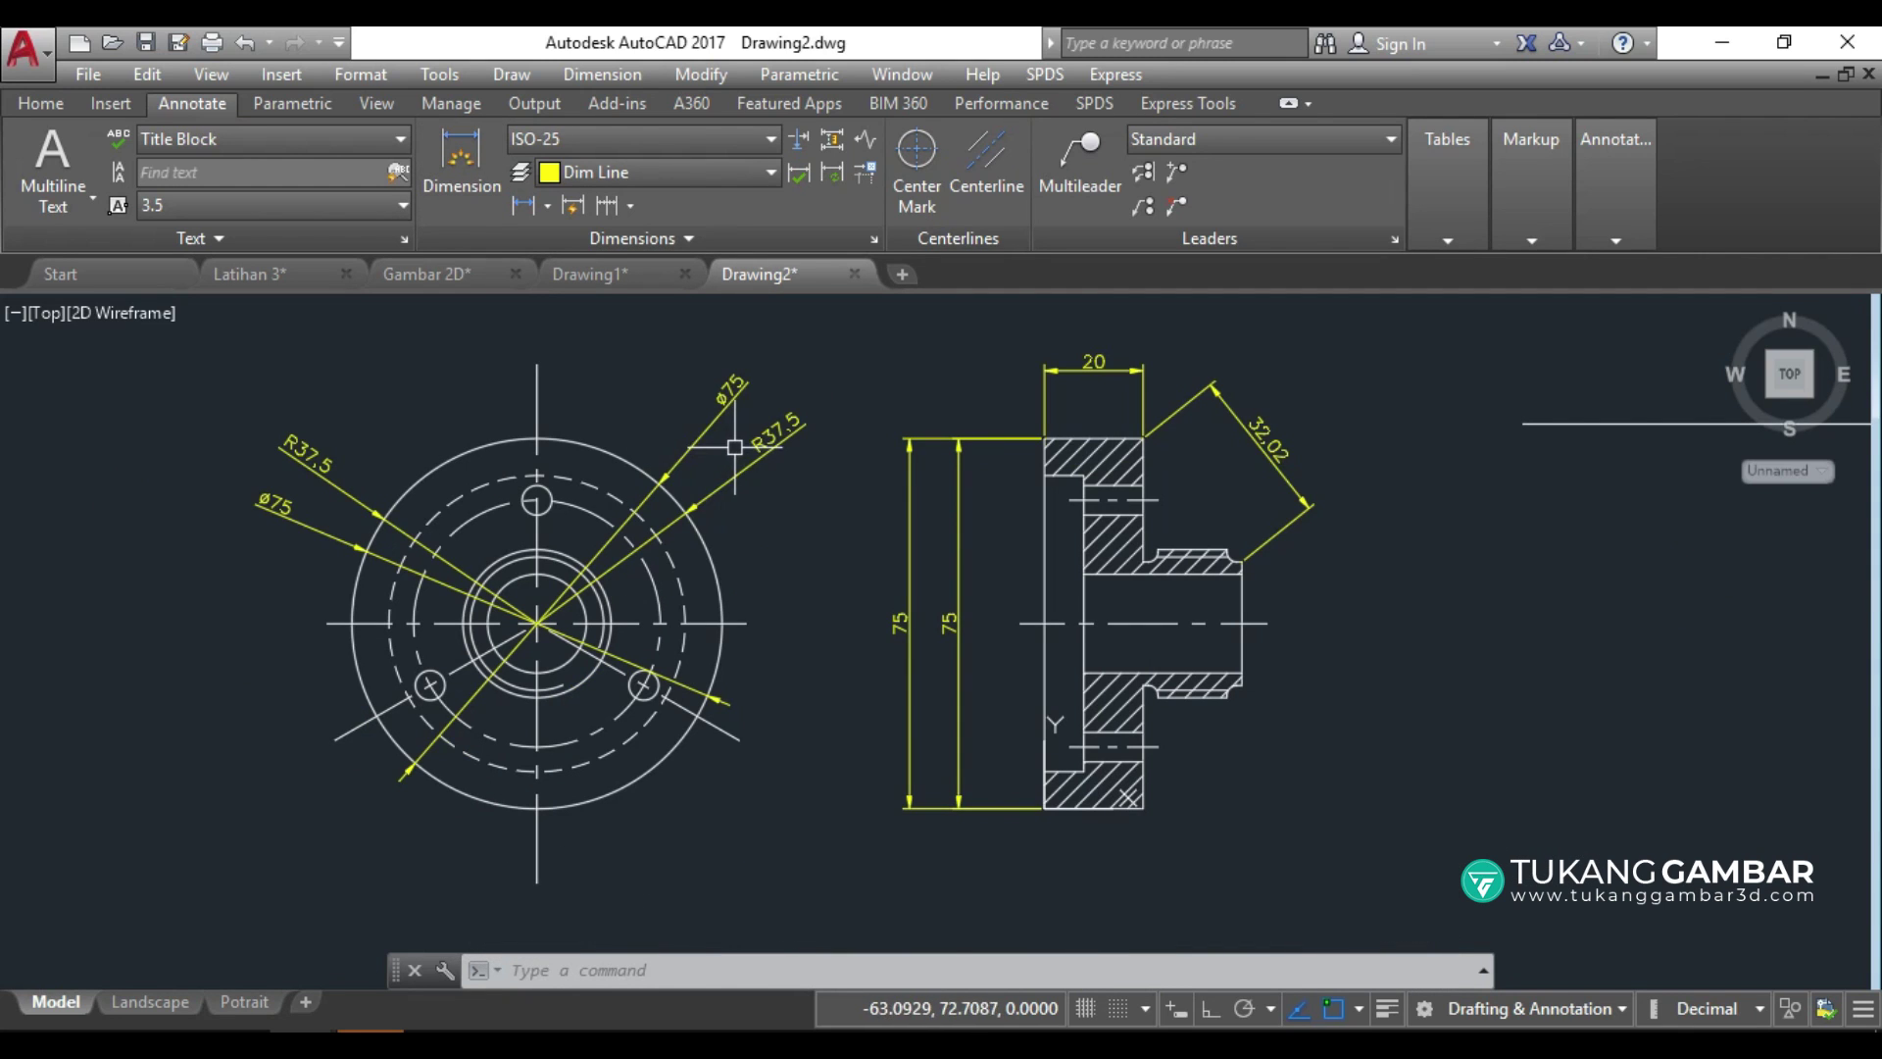
middle_click_drag(753, 493, 828, 506)
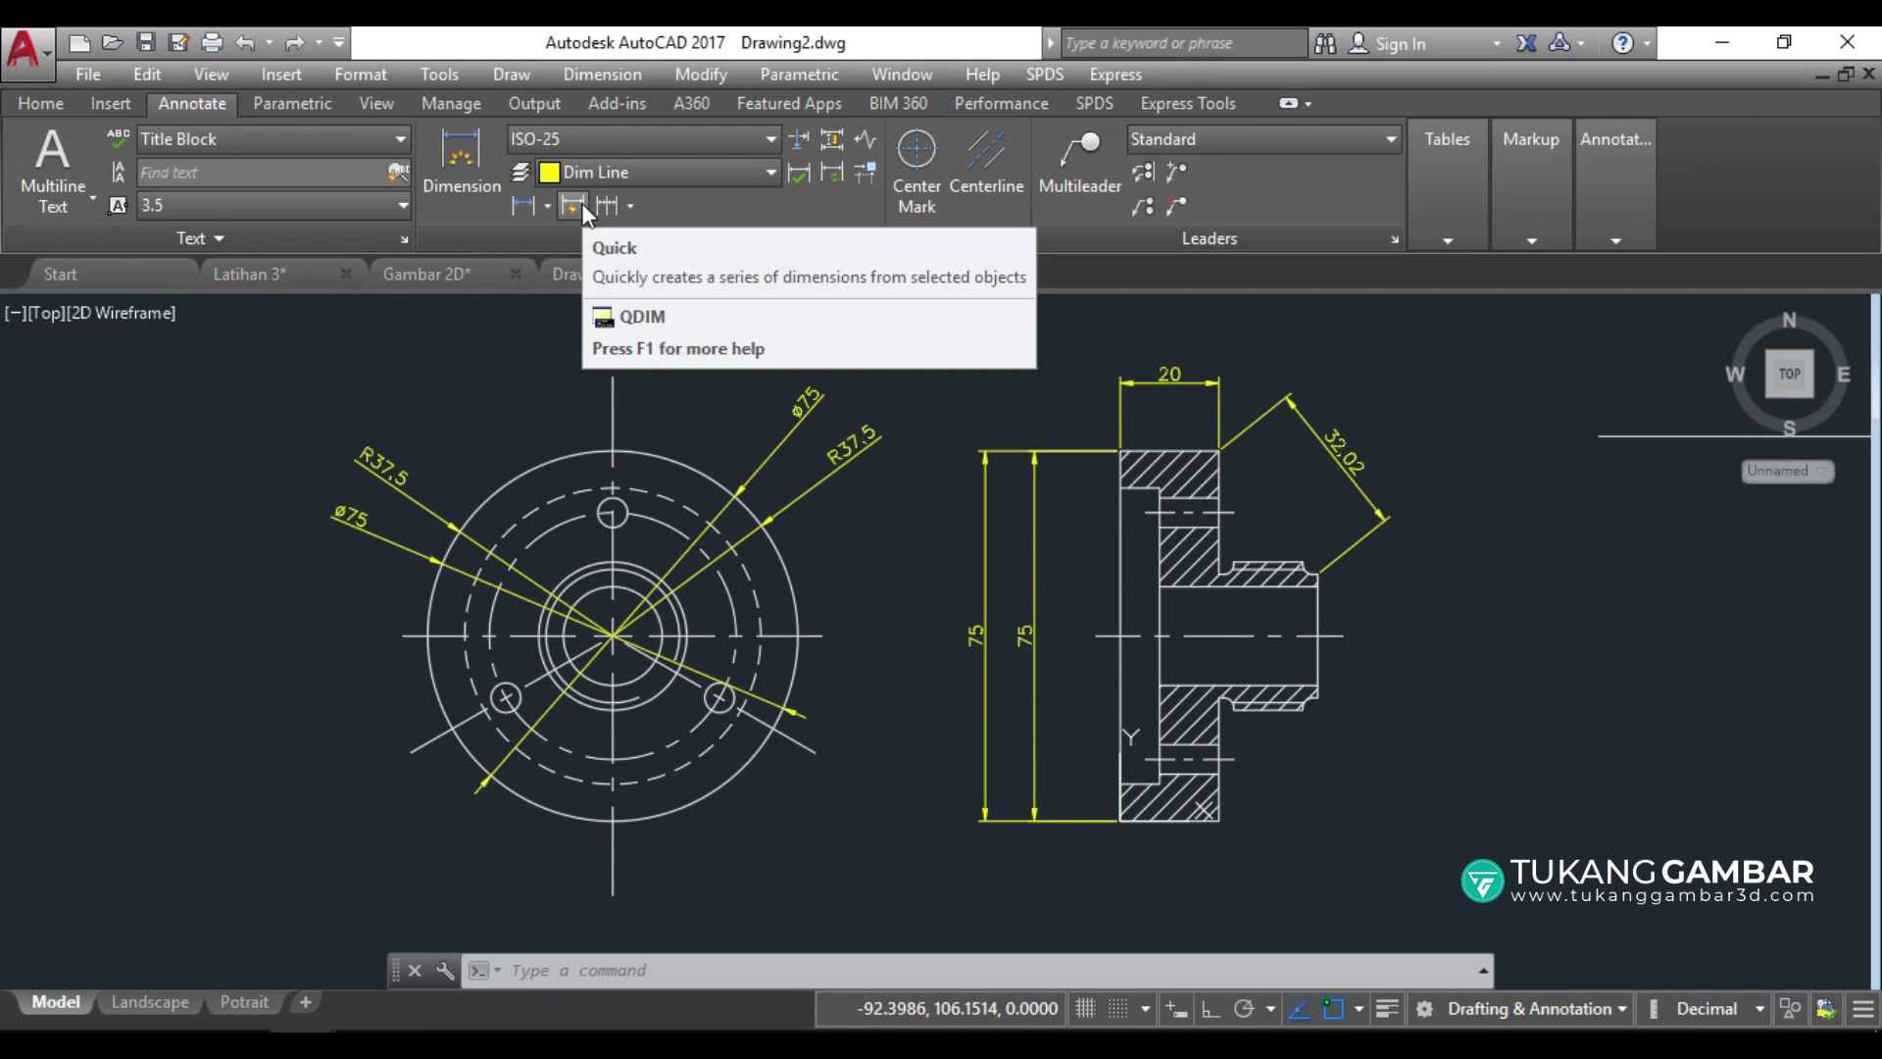
mouse_move(573, 205)
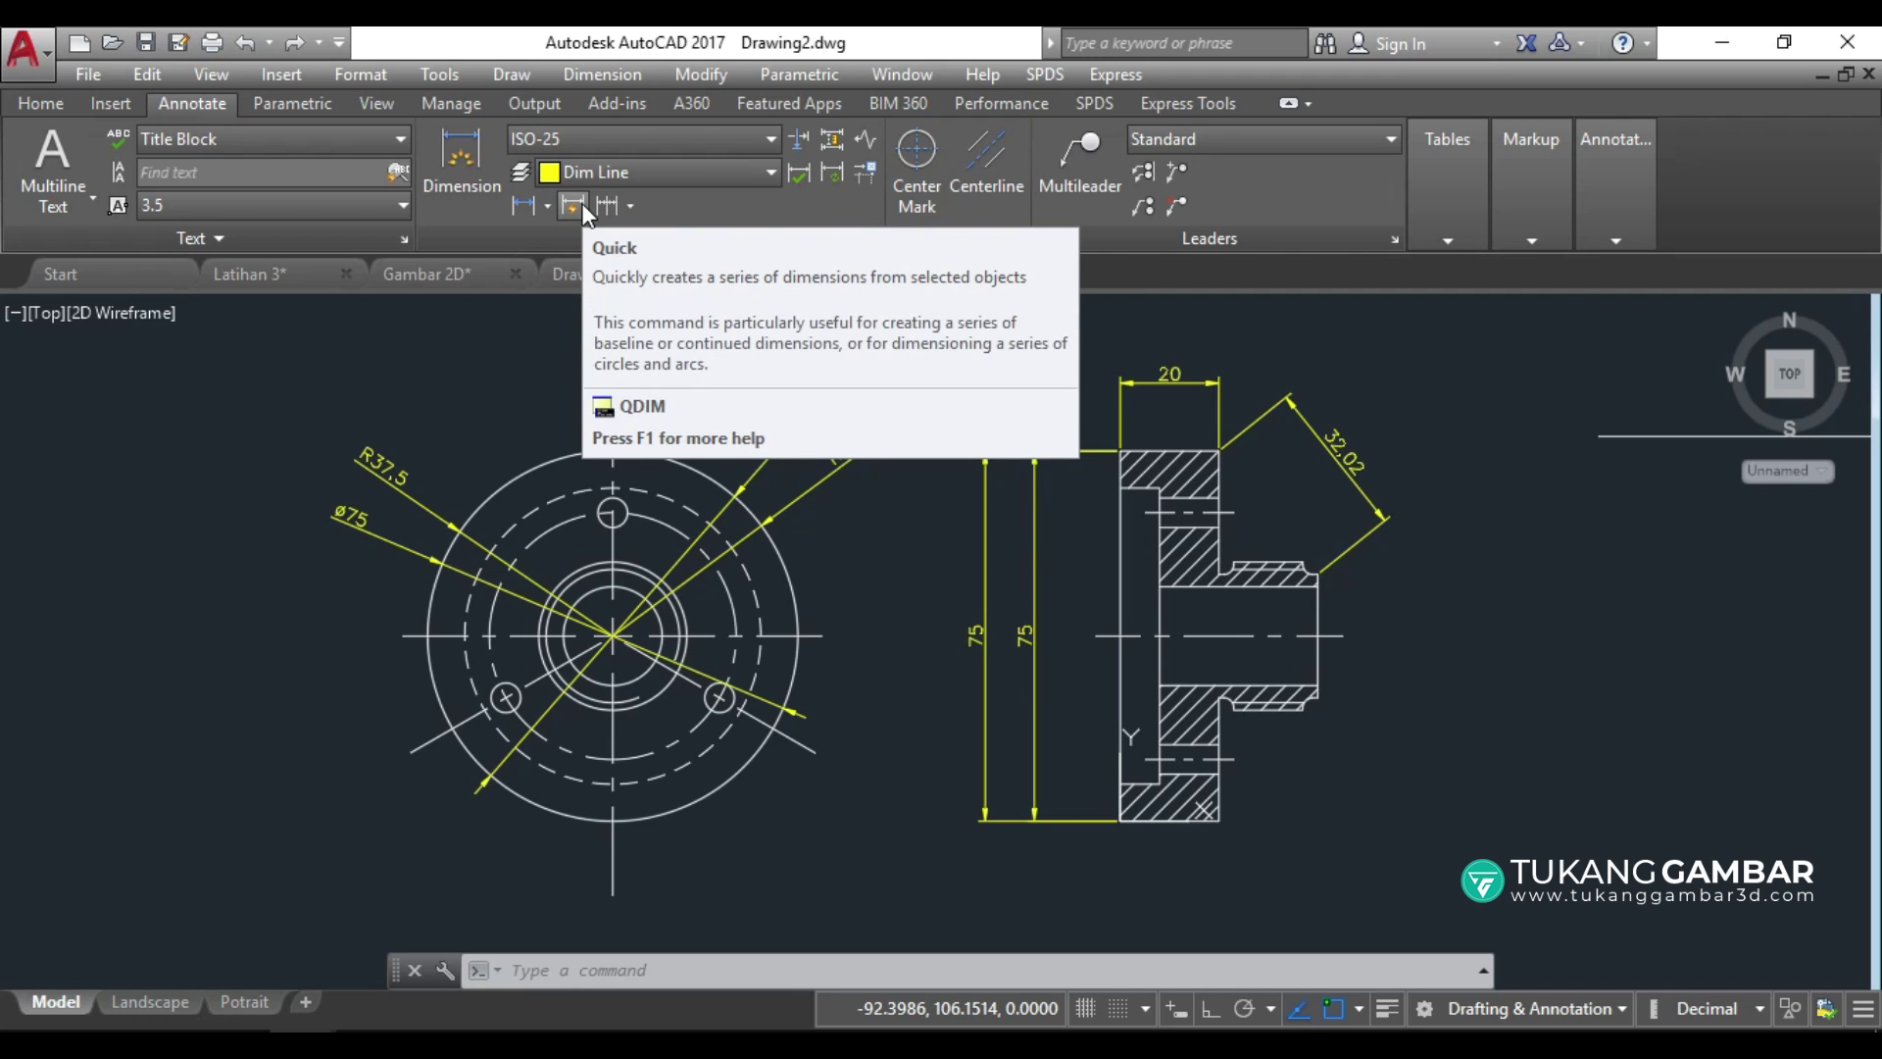
left_click(1051, 370)
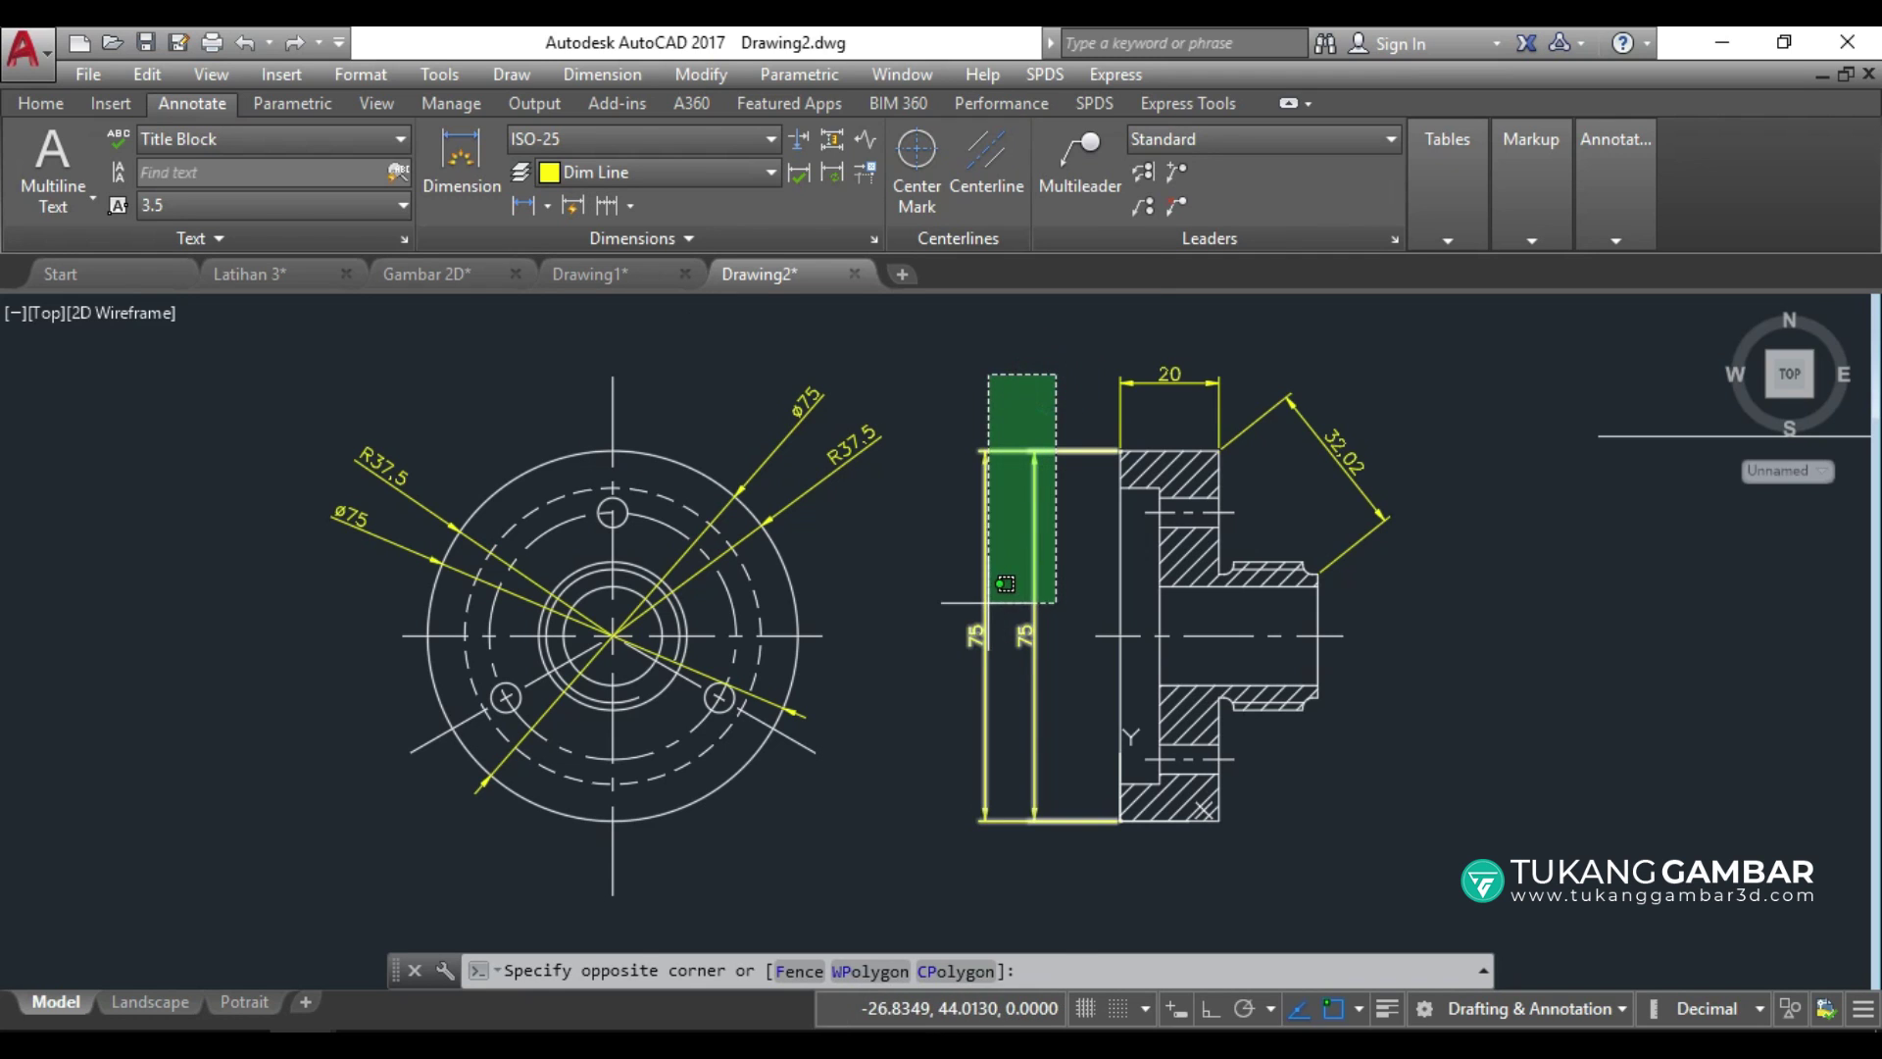
left_click(954, 614)
type("e")
key("Return")
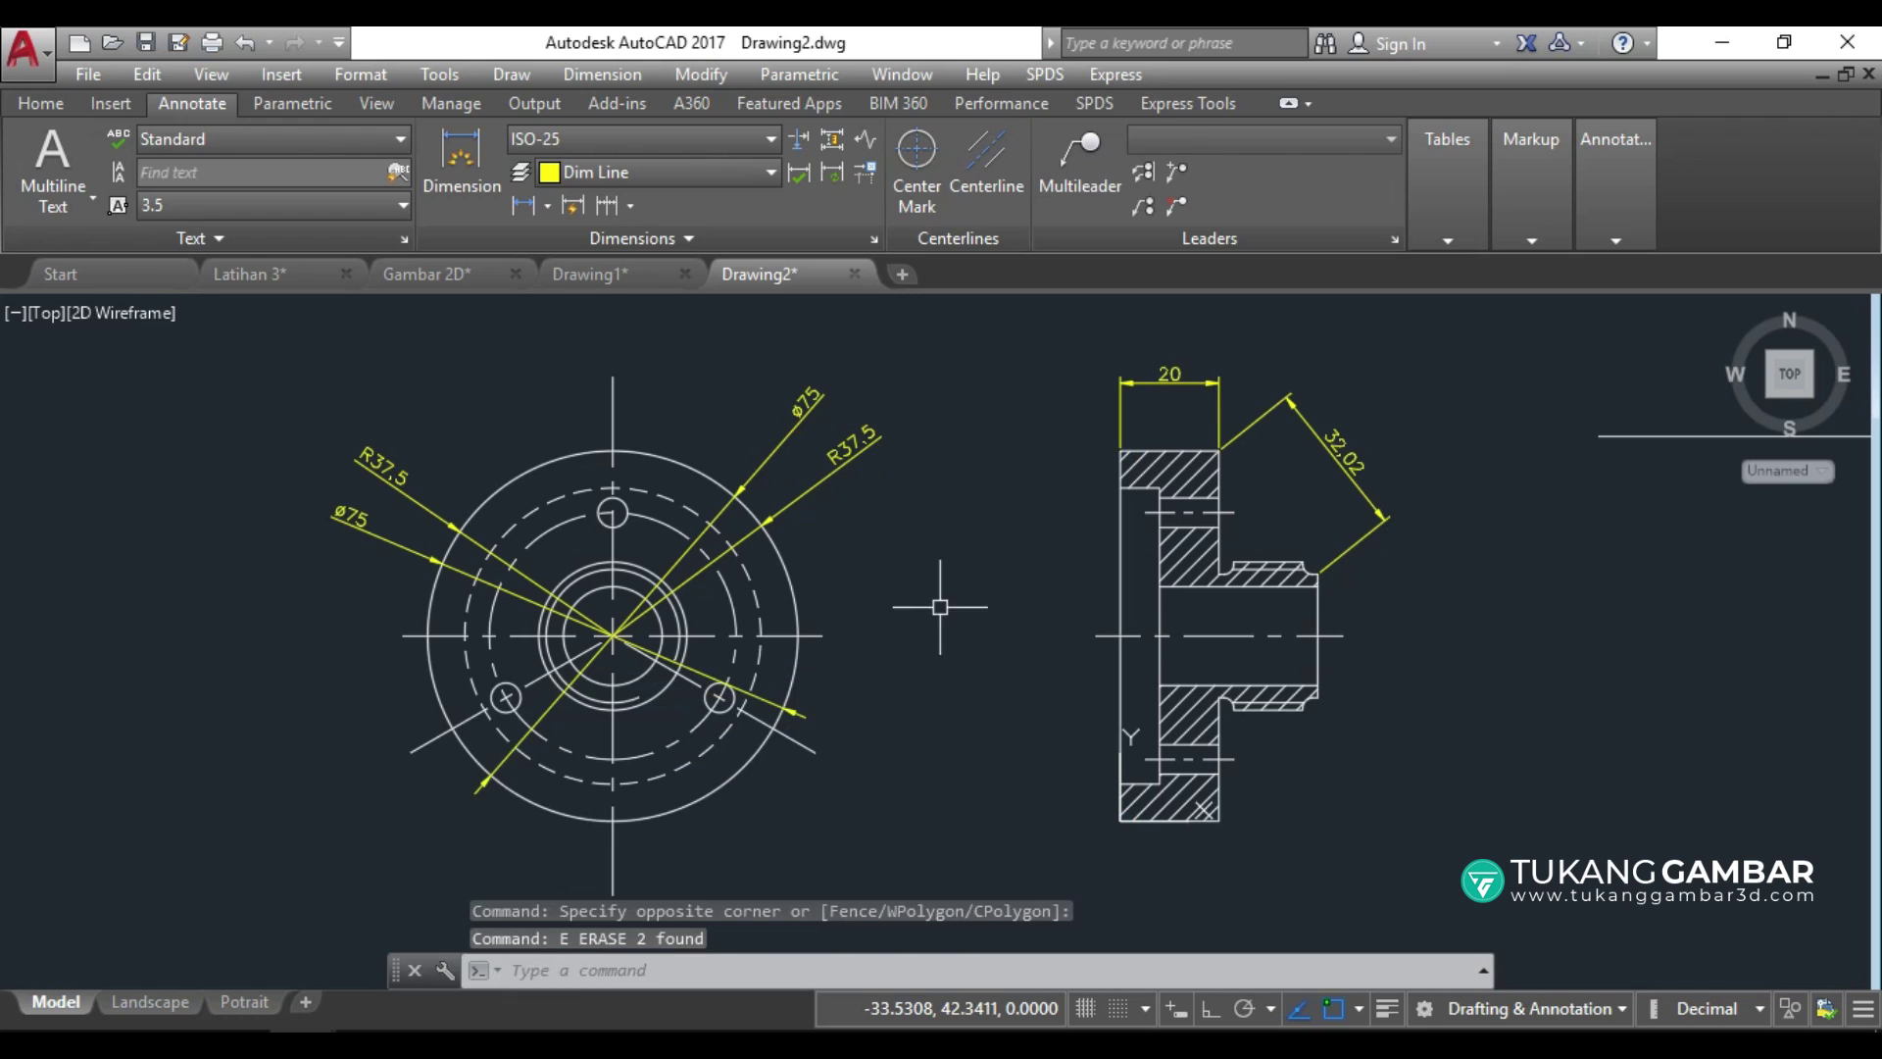
Quick-dimension the side view into a 7.5/30/30/7.5 chain, then undo it.
left_click(571, 206)
left_click(1220, 367)
left_click(1000, 907)
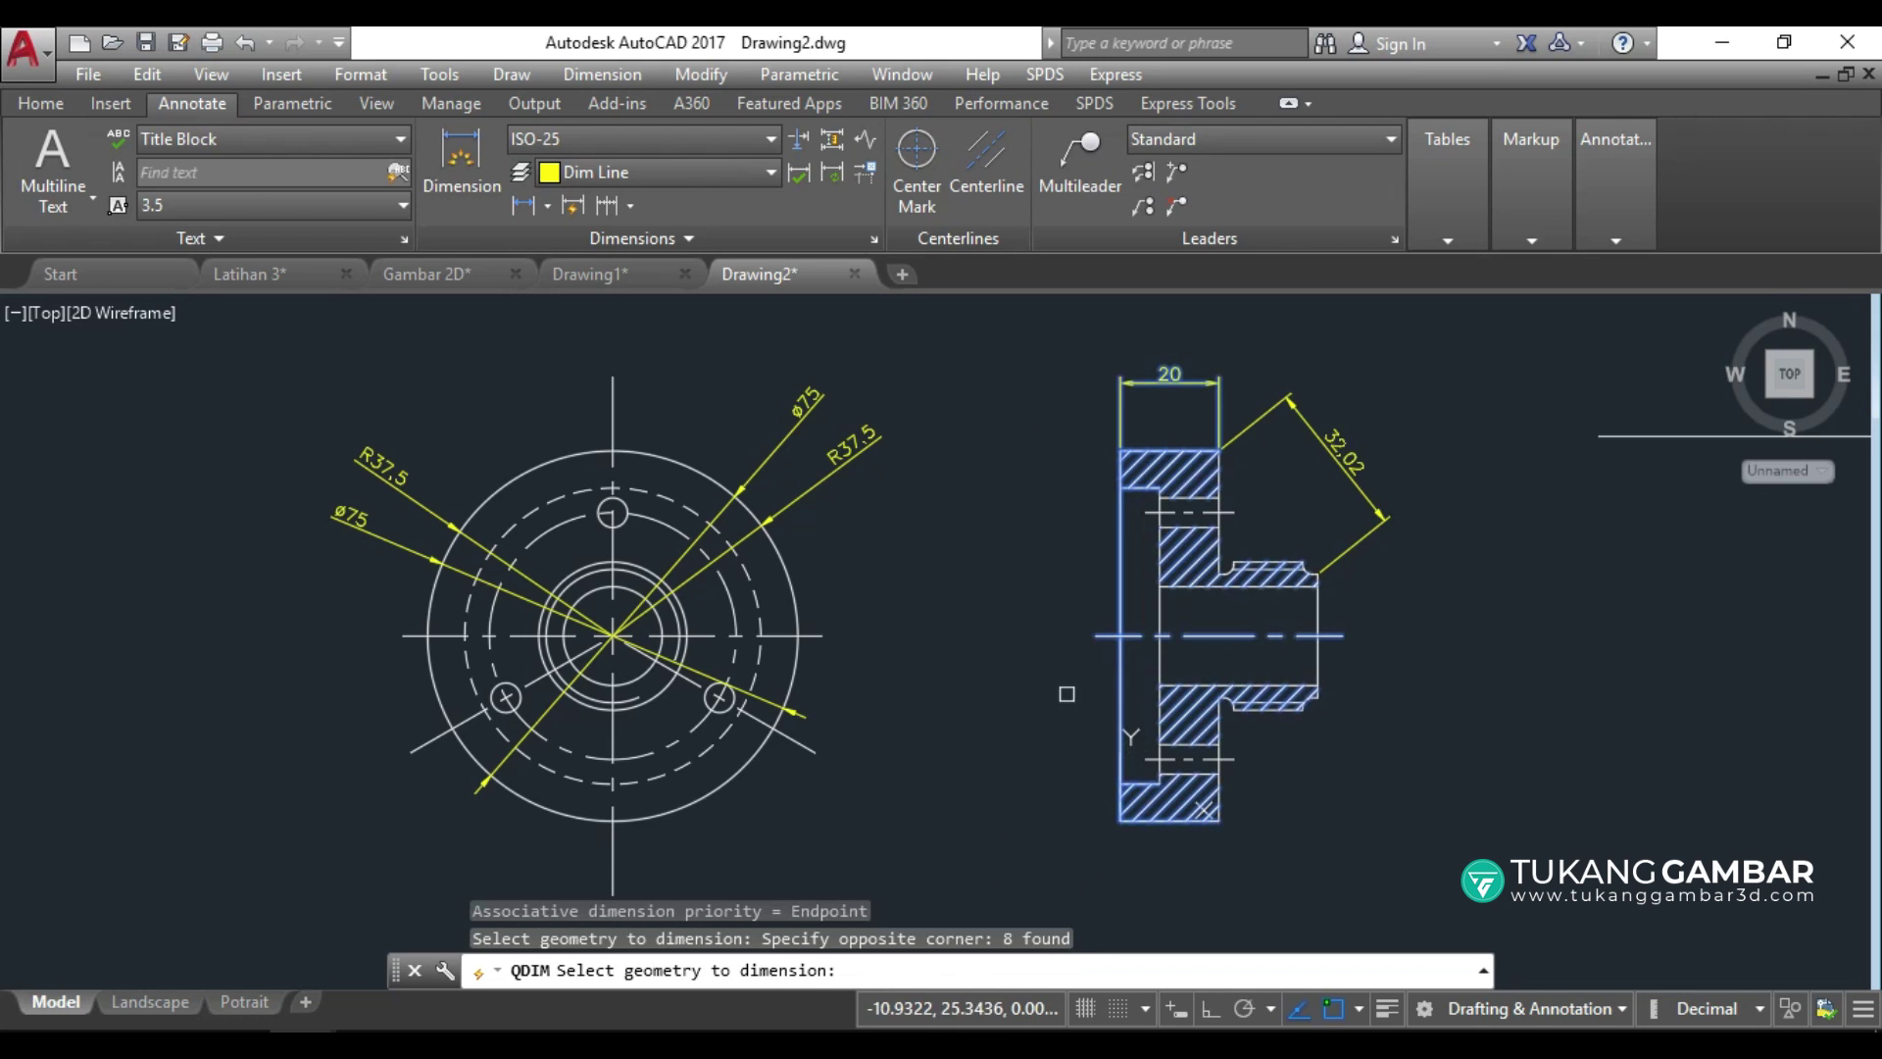
key("Return")
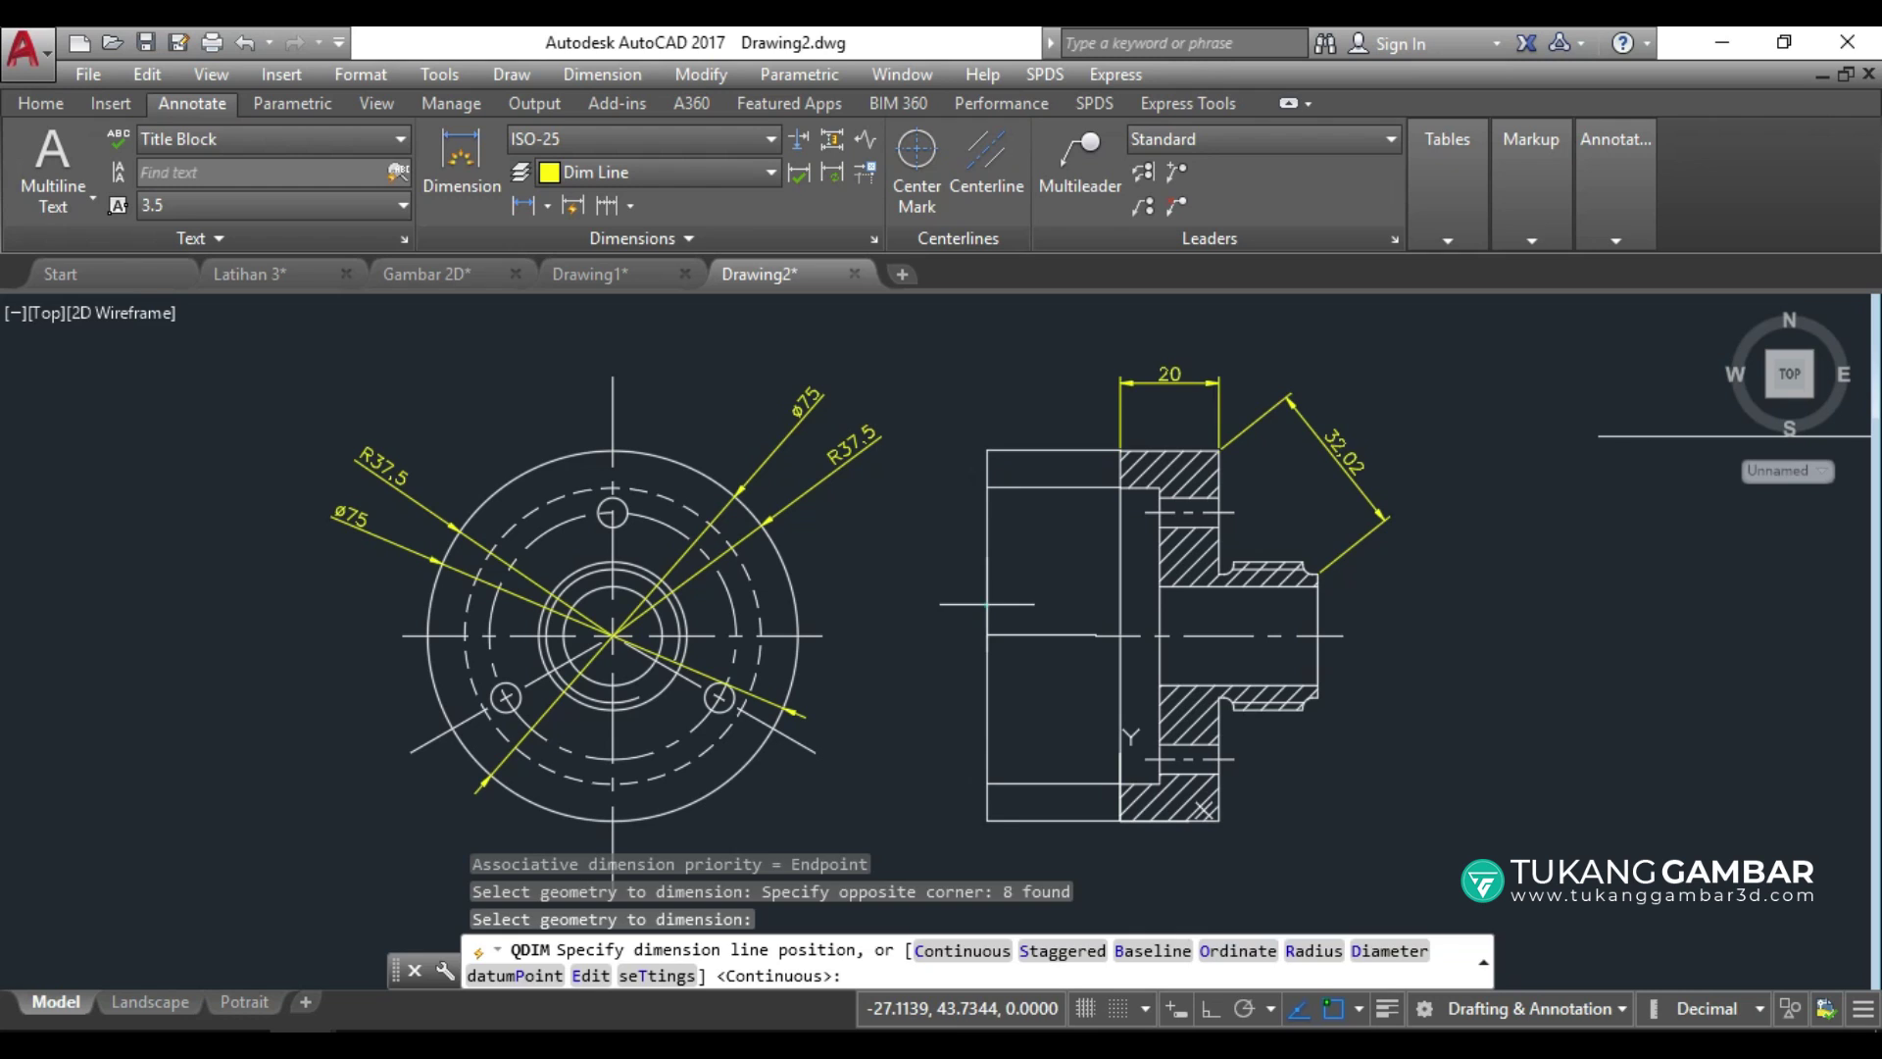
left_click(986, 604)
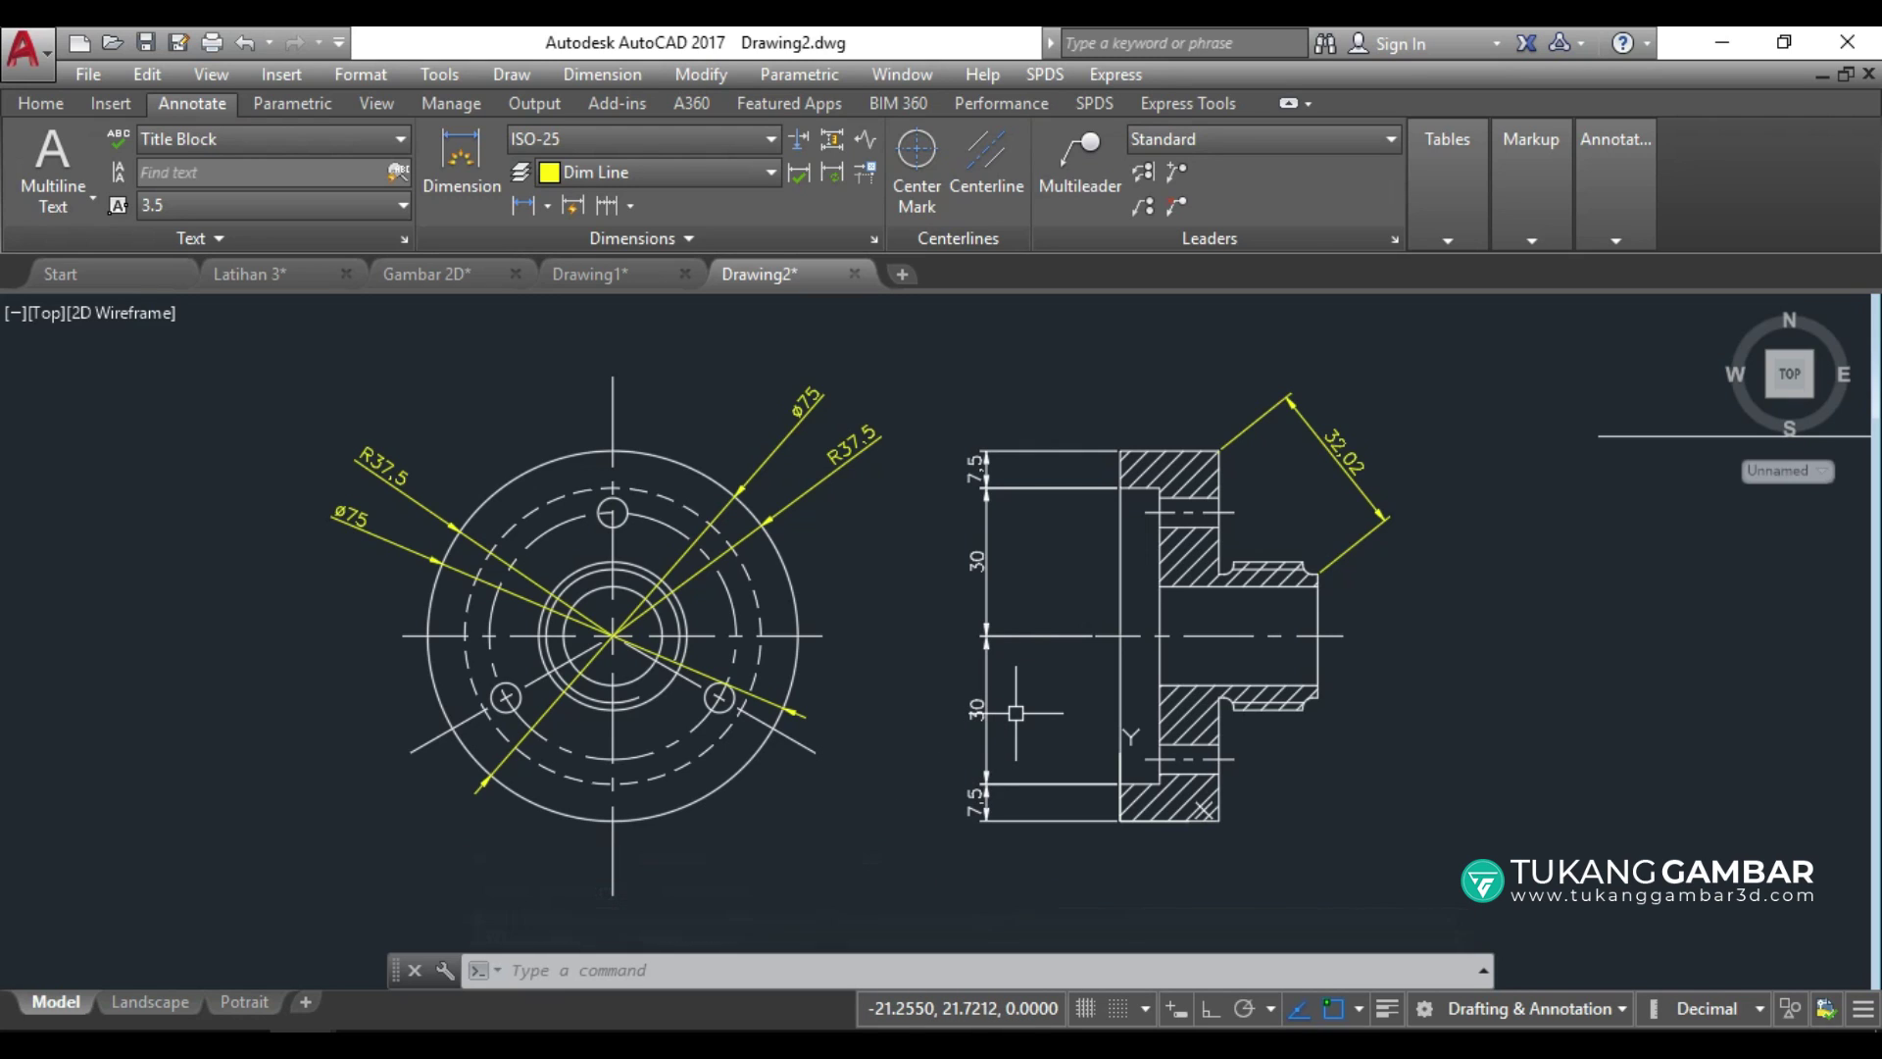
key("ctrl+z")
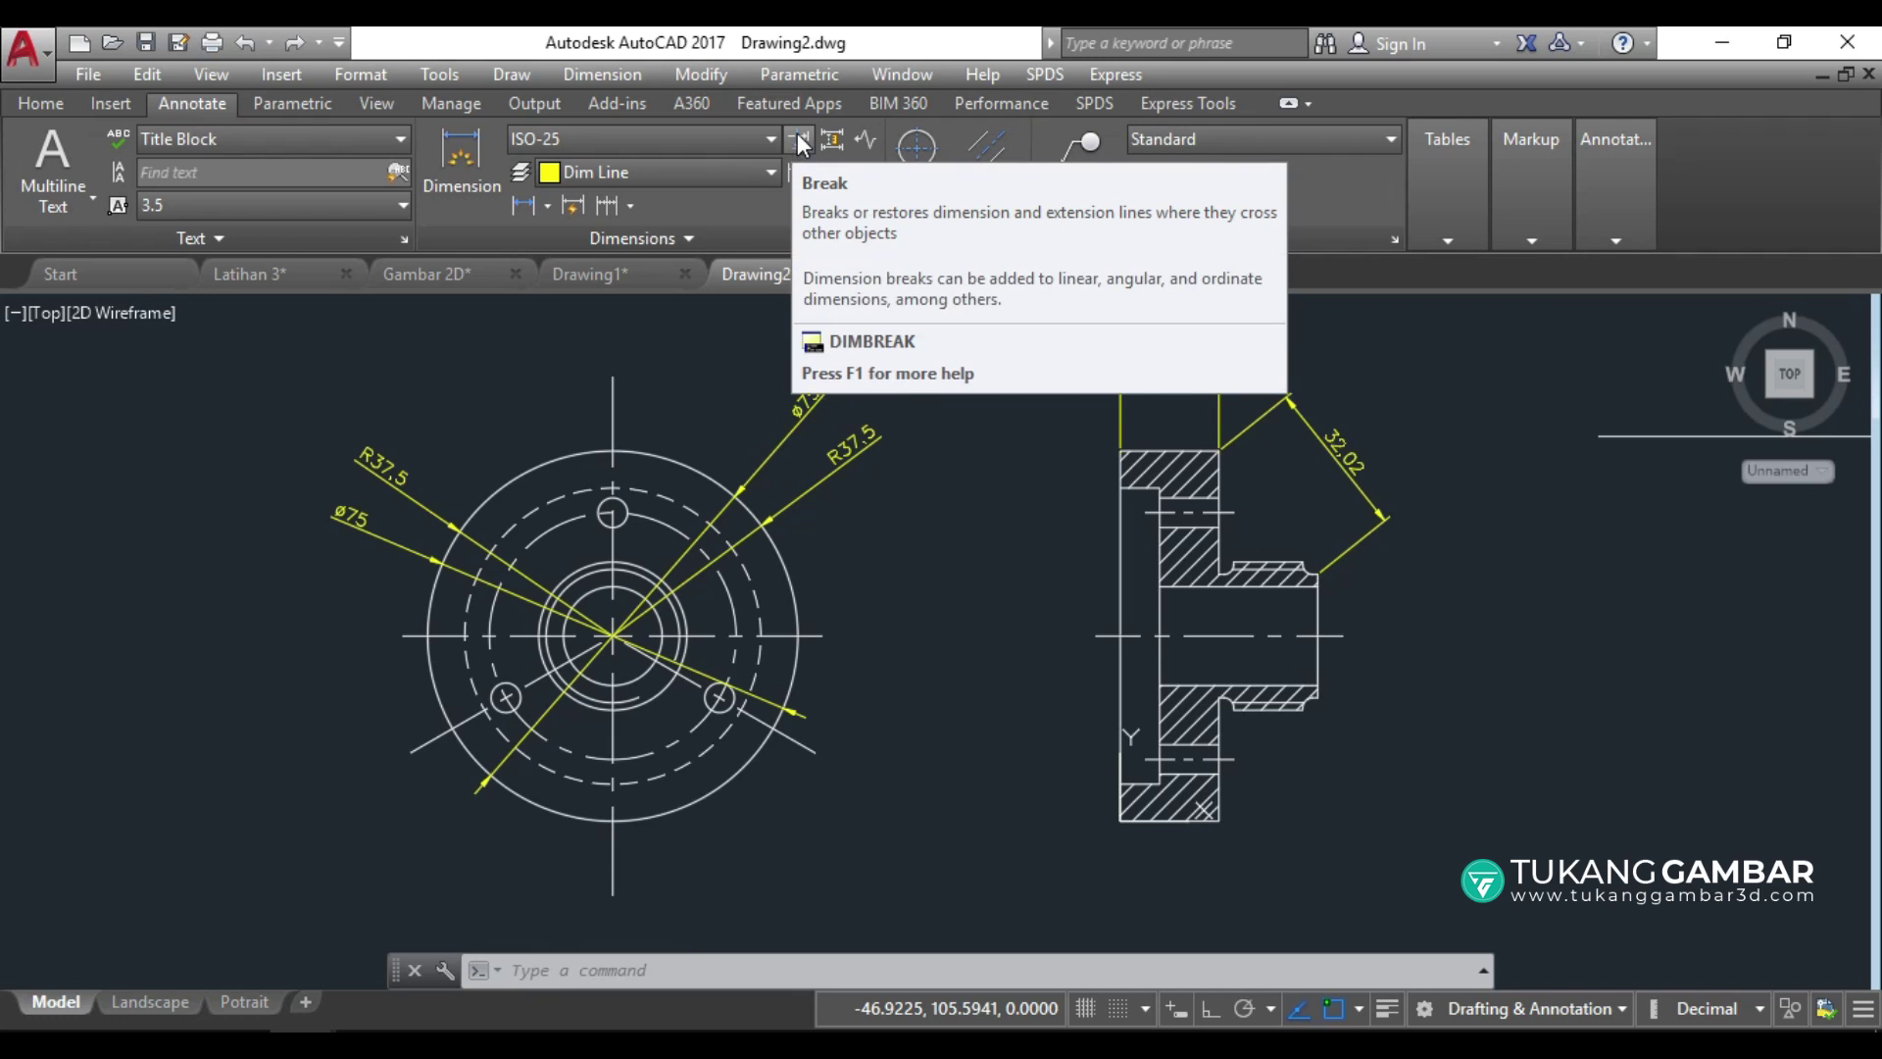
Add a 75 height dimension on the right of the side view.
middle_click_drag(1290, 815, 1056, 701)
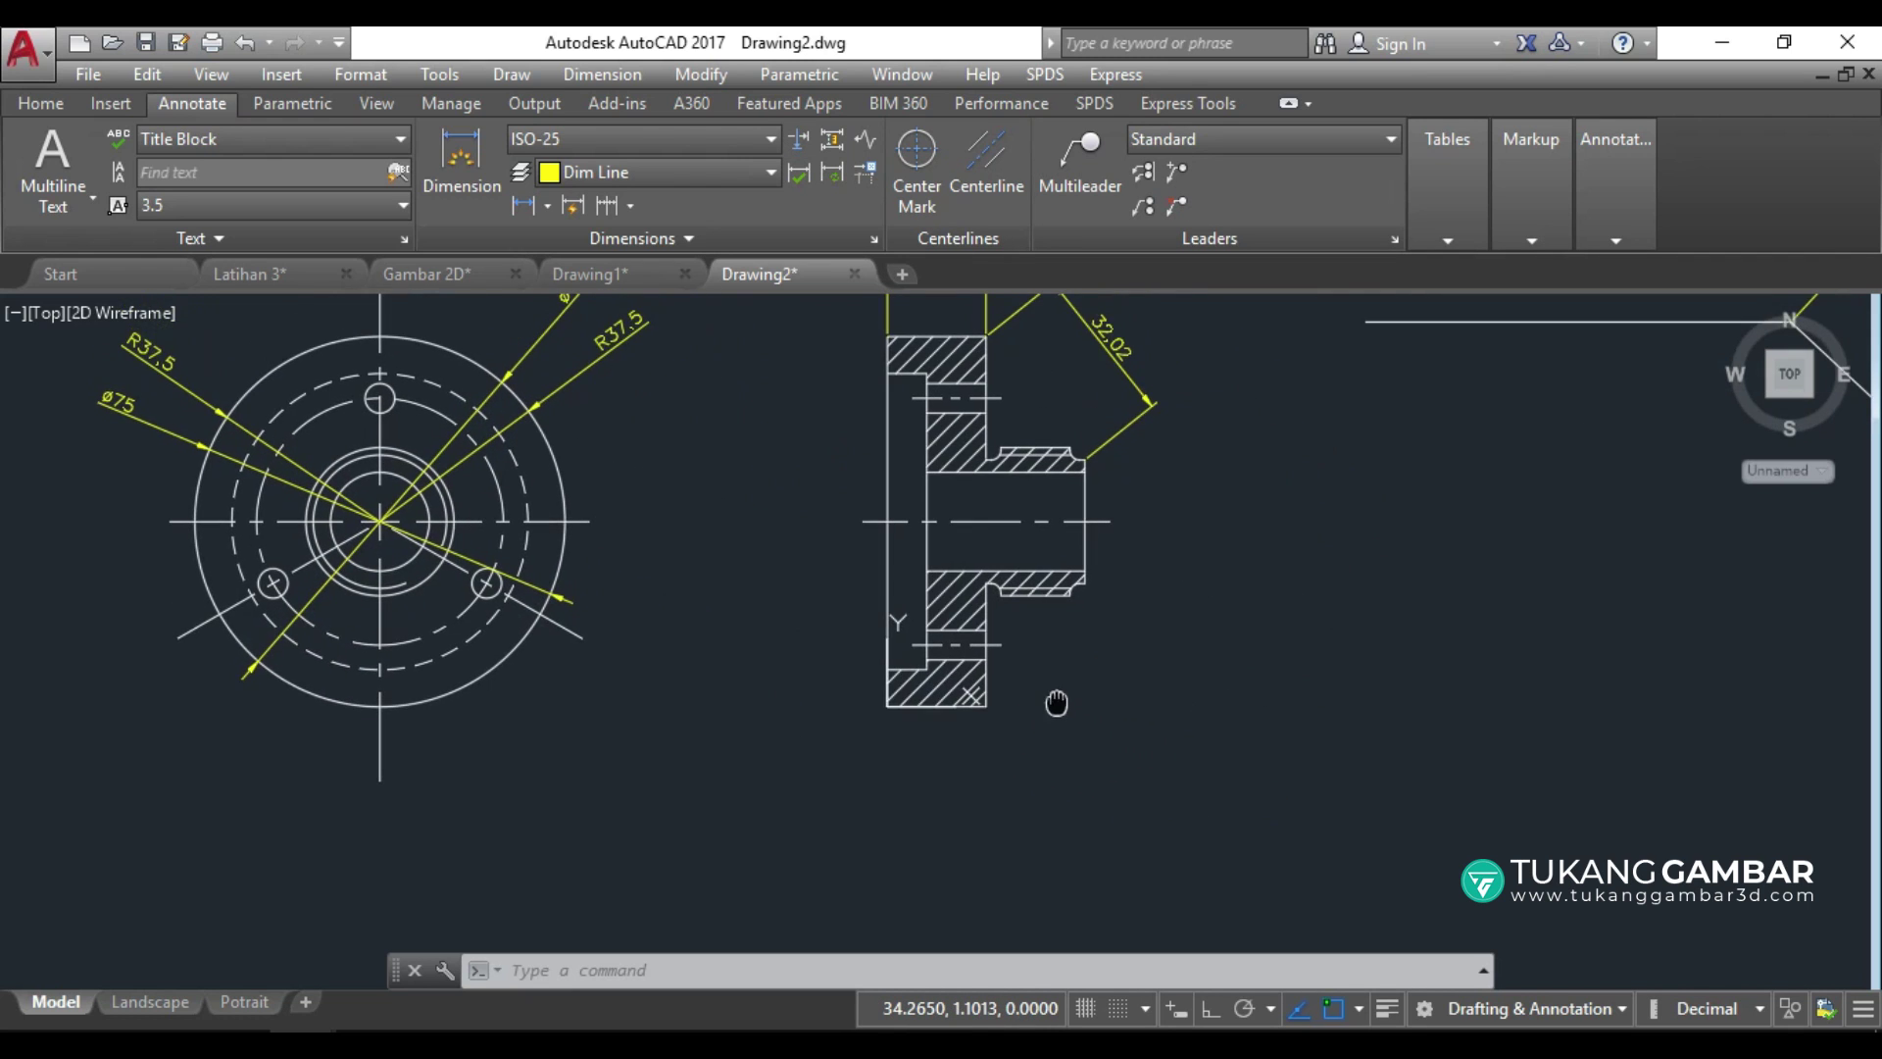
left_click(461, 159)
key("Return")
left_click(985, 337)
left_click(986, 705)
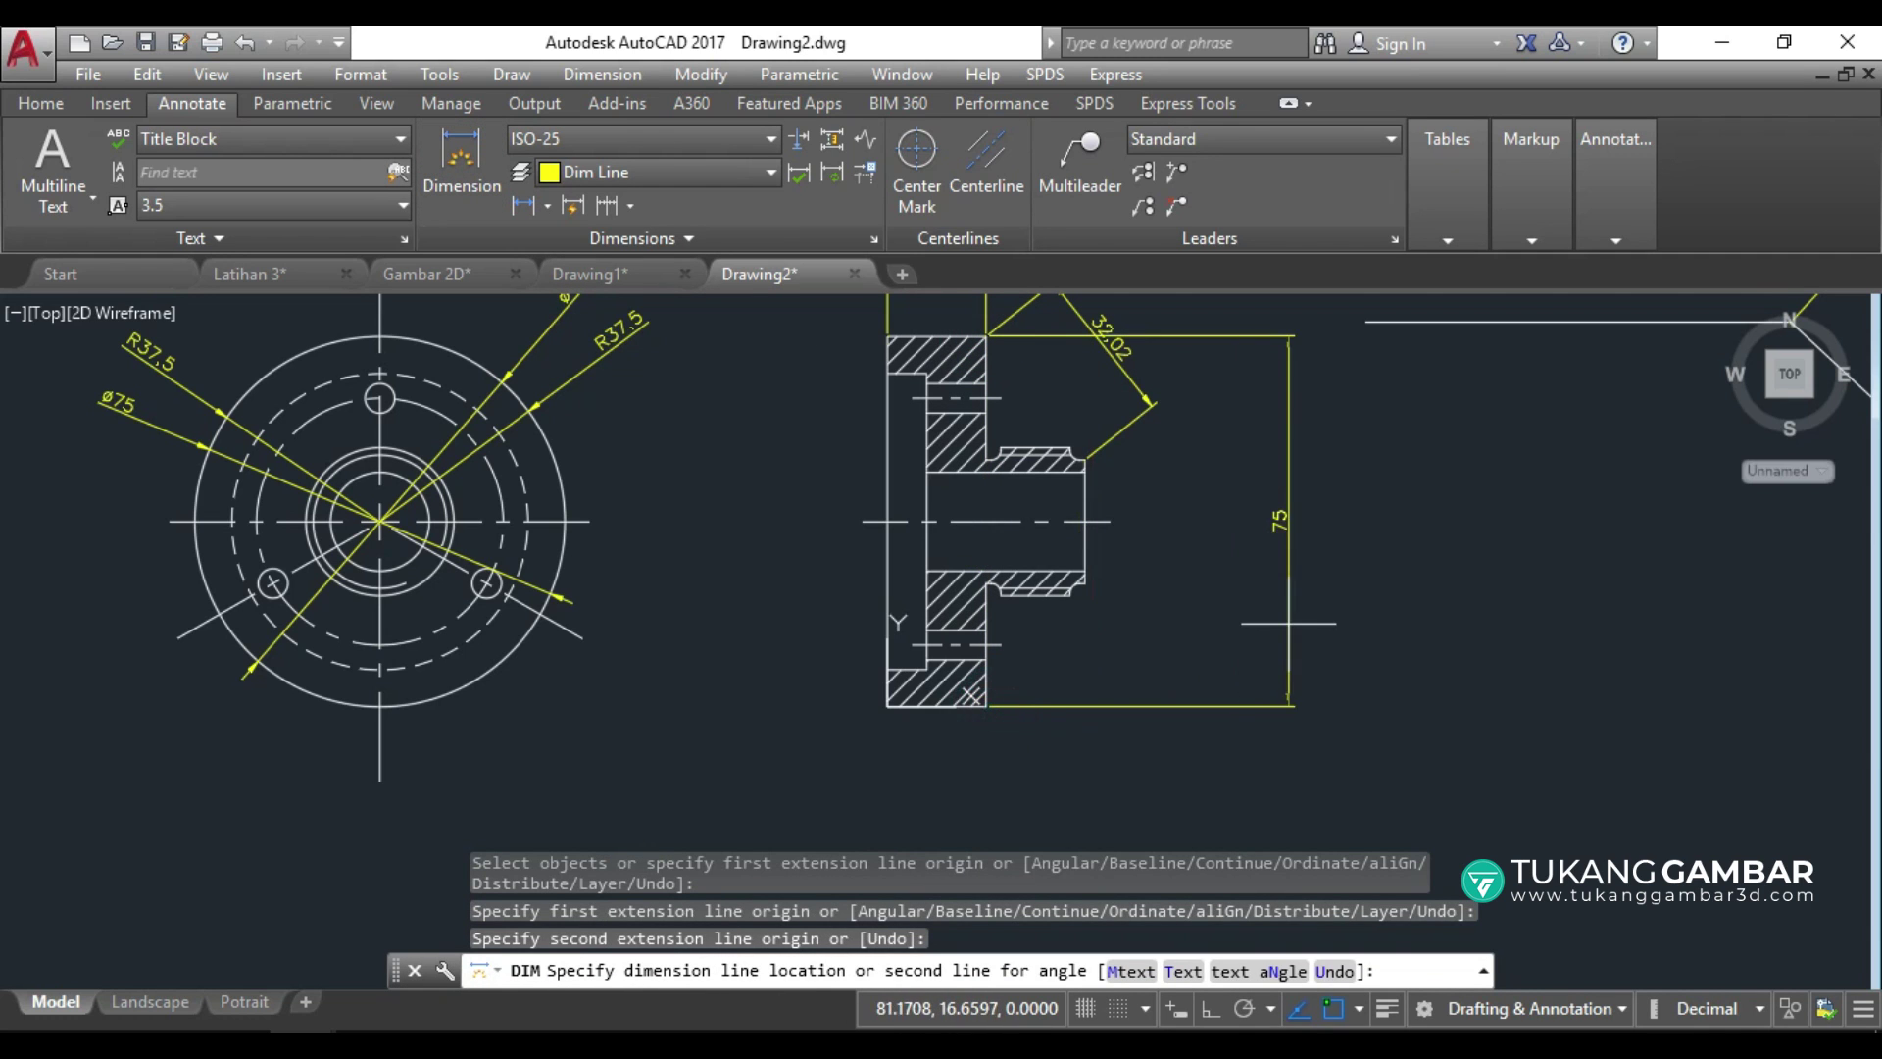
left_click(1229, 610)
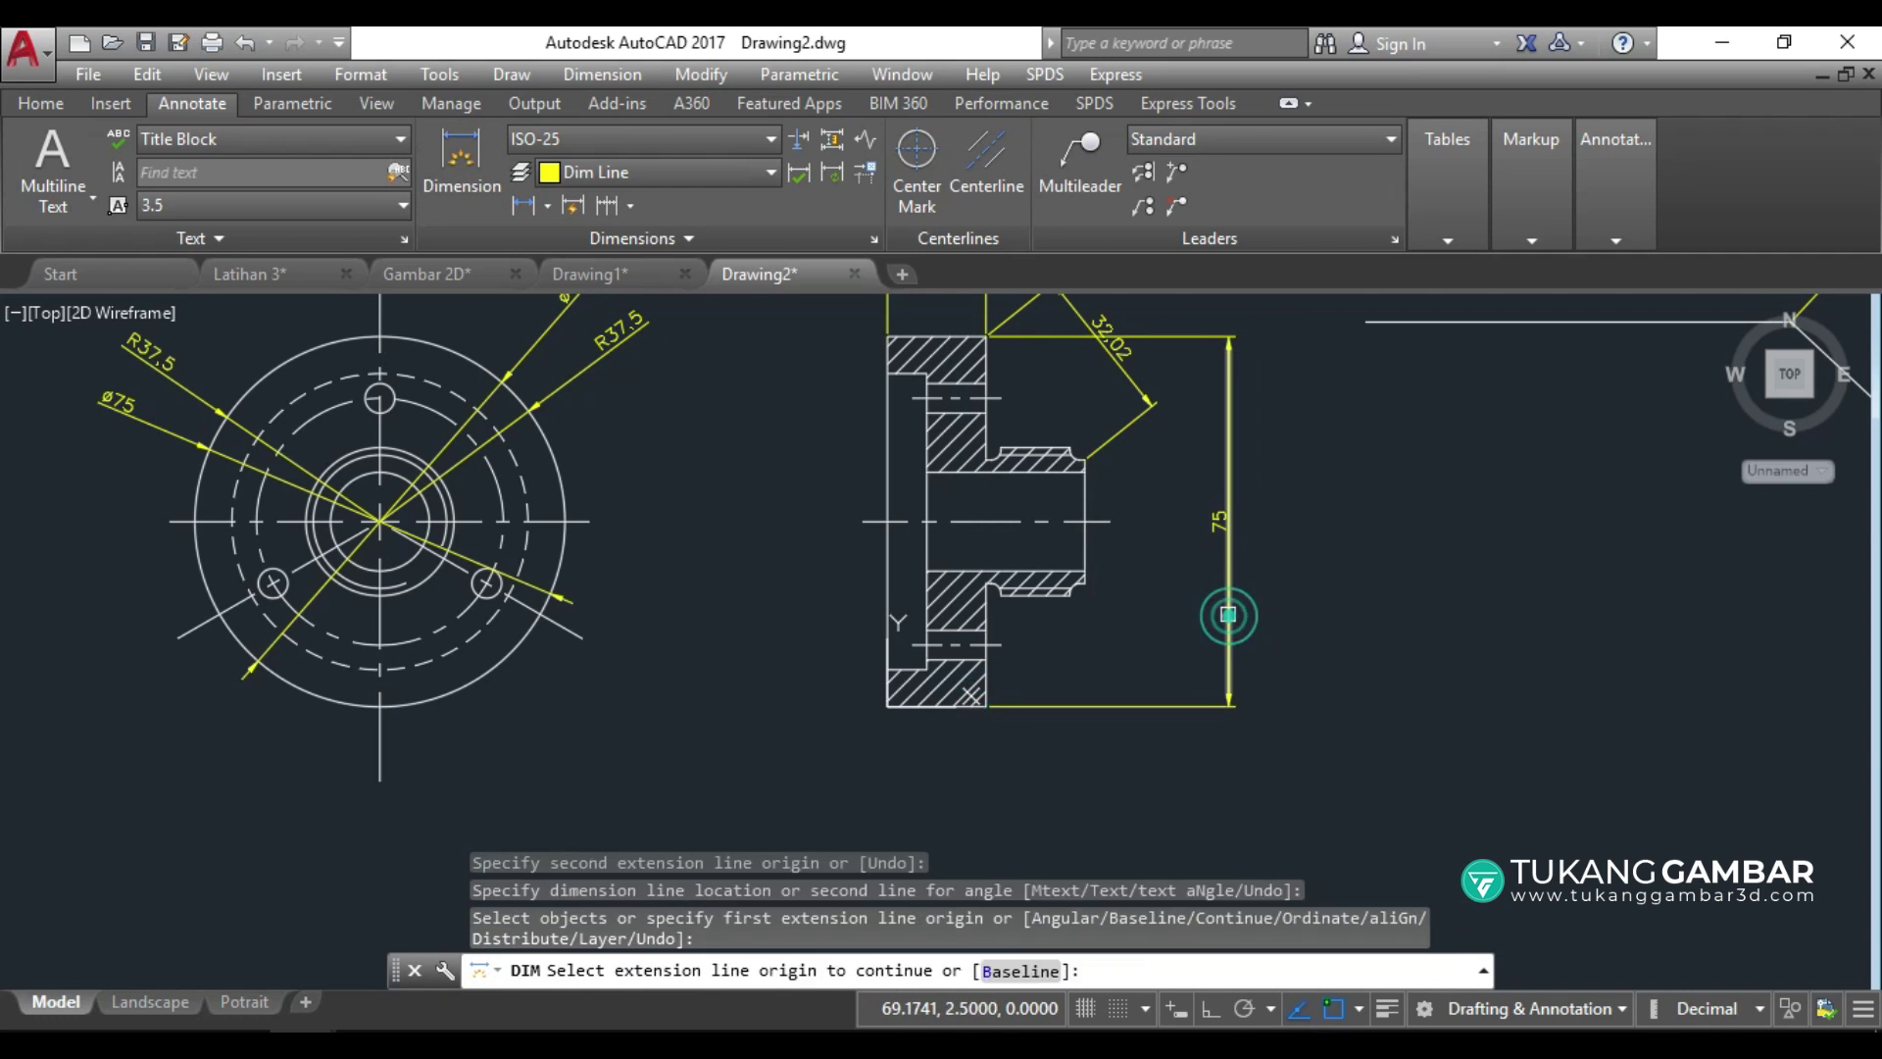
Add a 40 width dimension below the part, from shaft corner to bottom-left corner.
key("Return")
left_click(1090, 592)
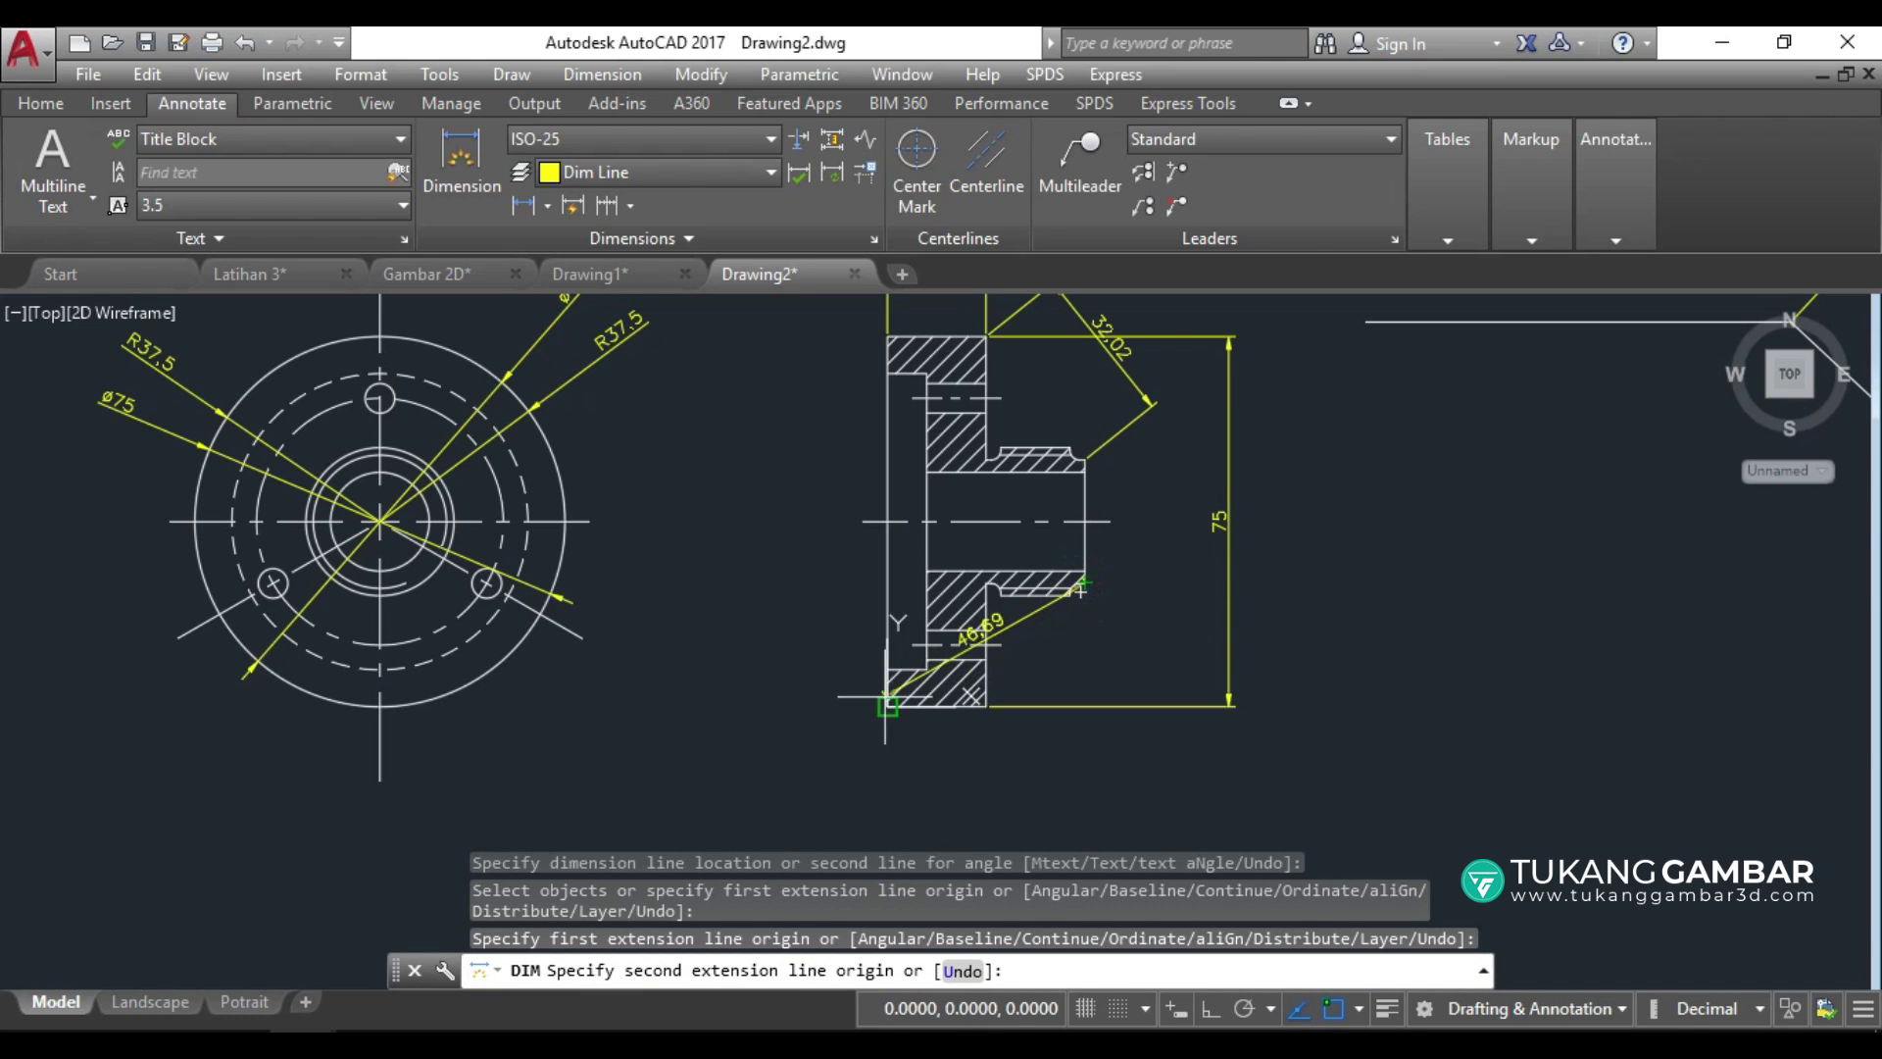
left_click(880, 705)
left_click(975, 785)
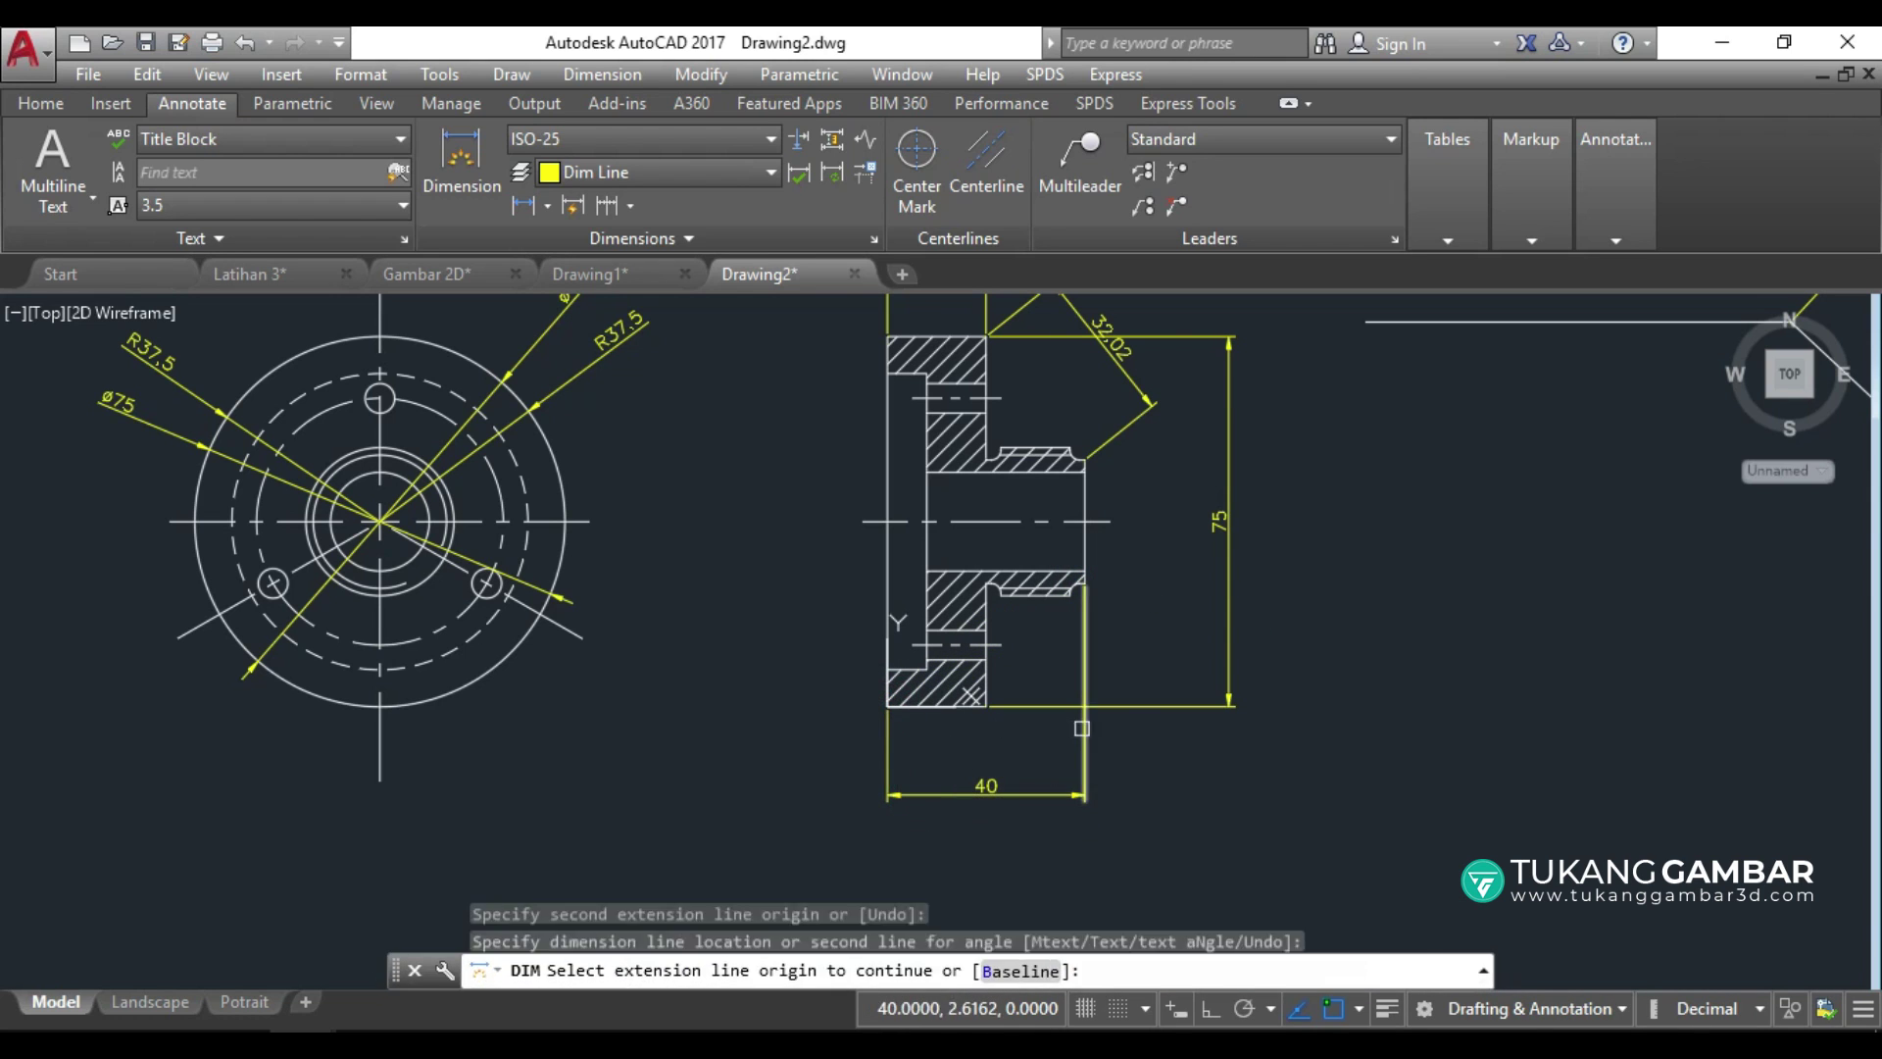
scroll(1083, 726, "up", 4)
key("Return")
Apply an automatic dimension break to the 75 dimension where the 40 extension line crosses.
key("Escape")
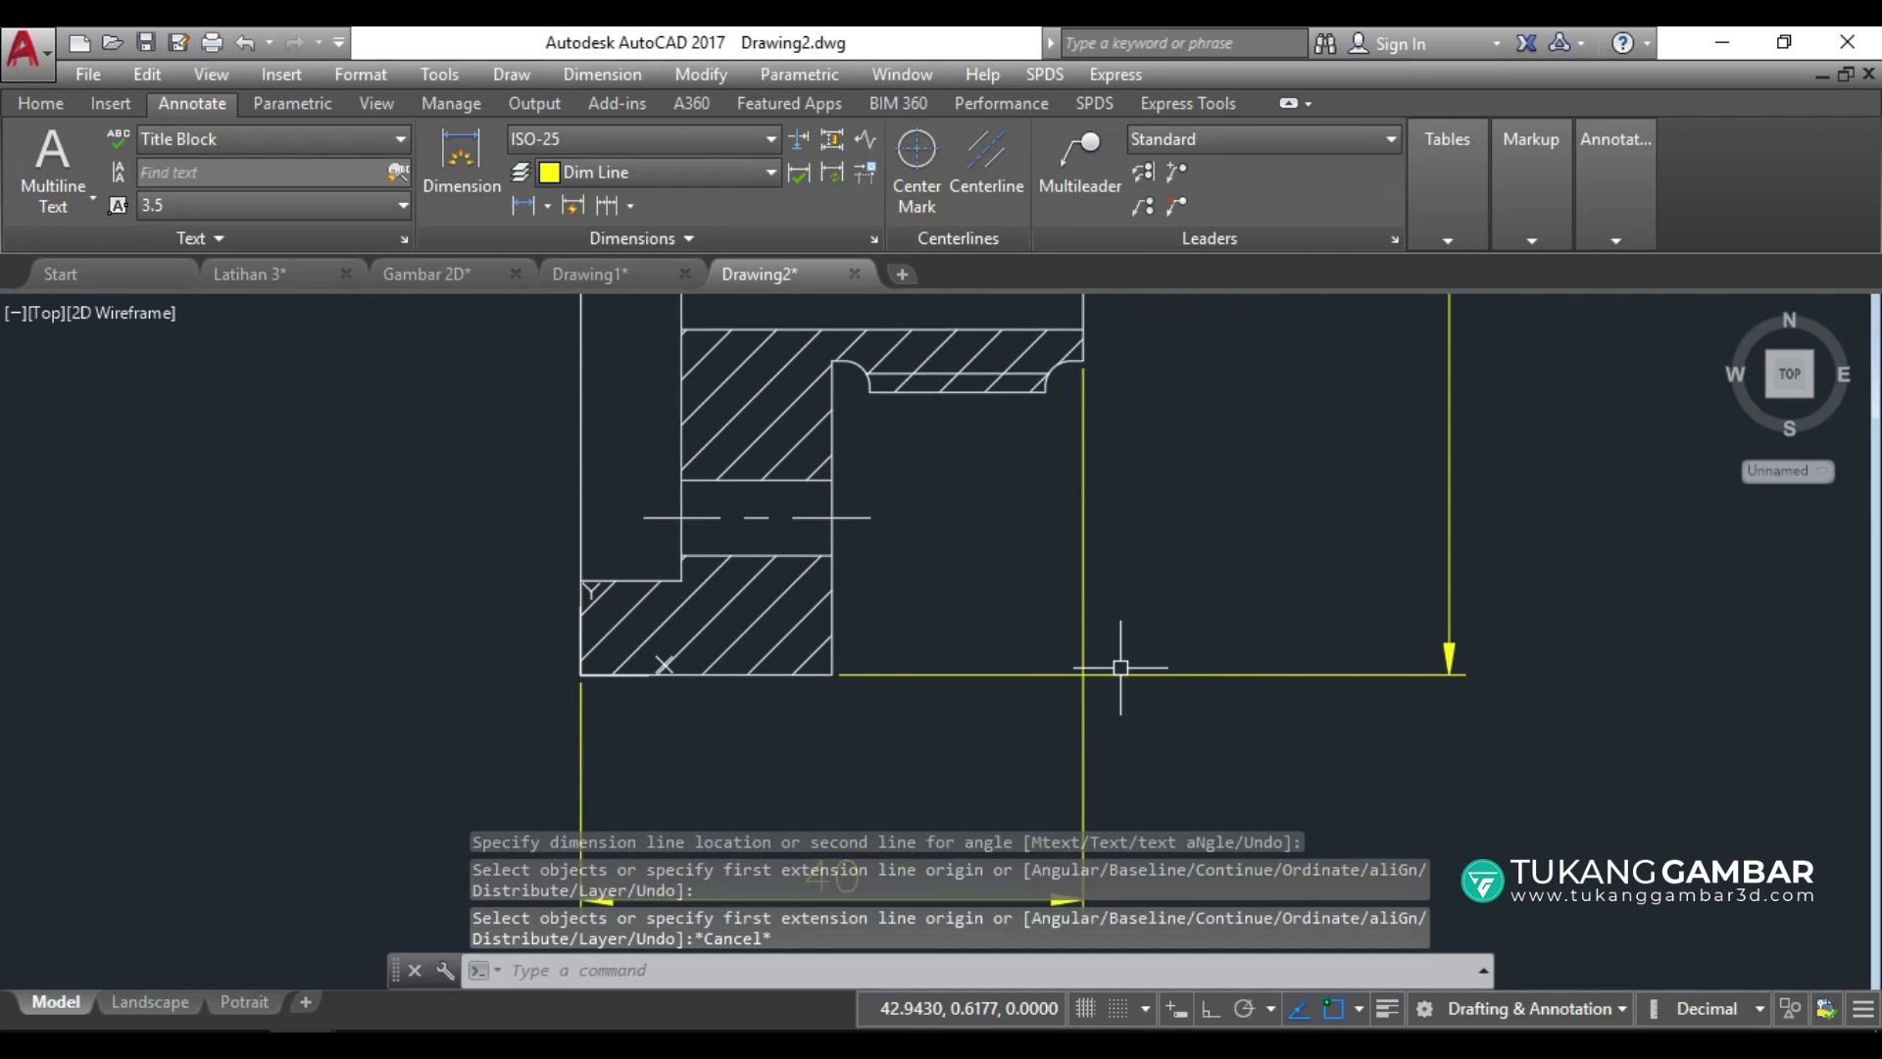
middle_click_drag(1083, 686, 951, 580)
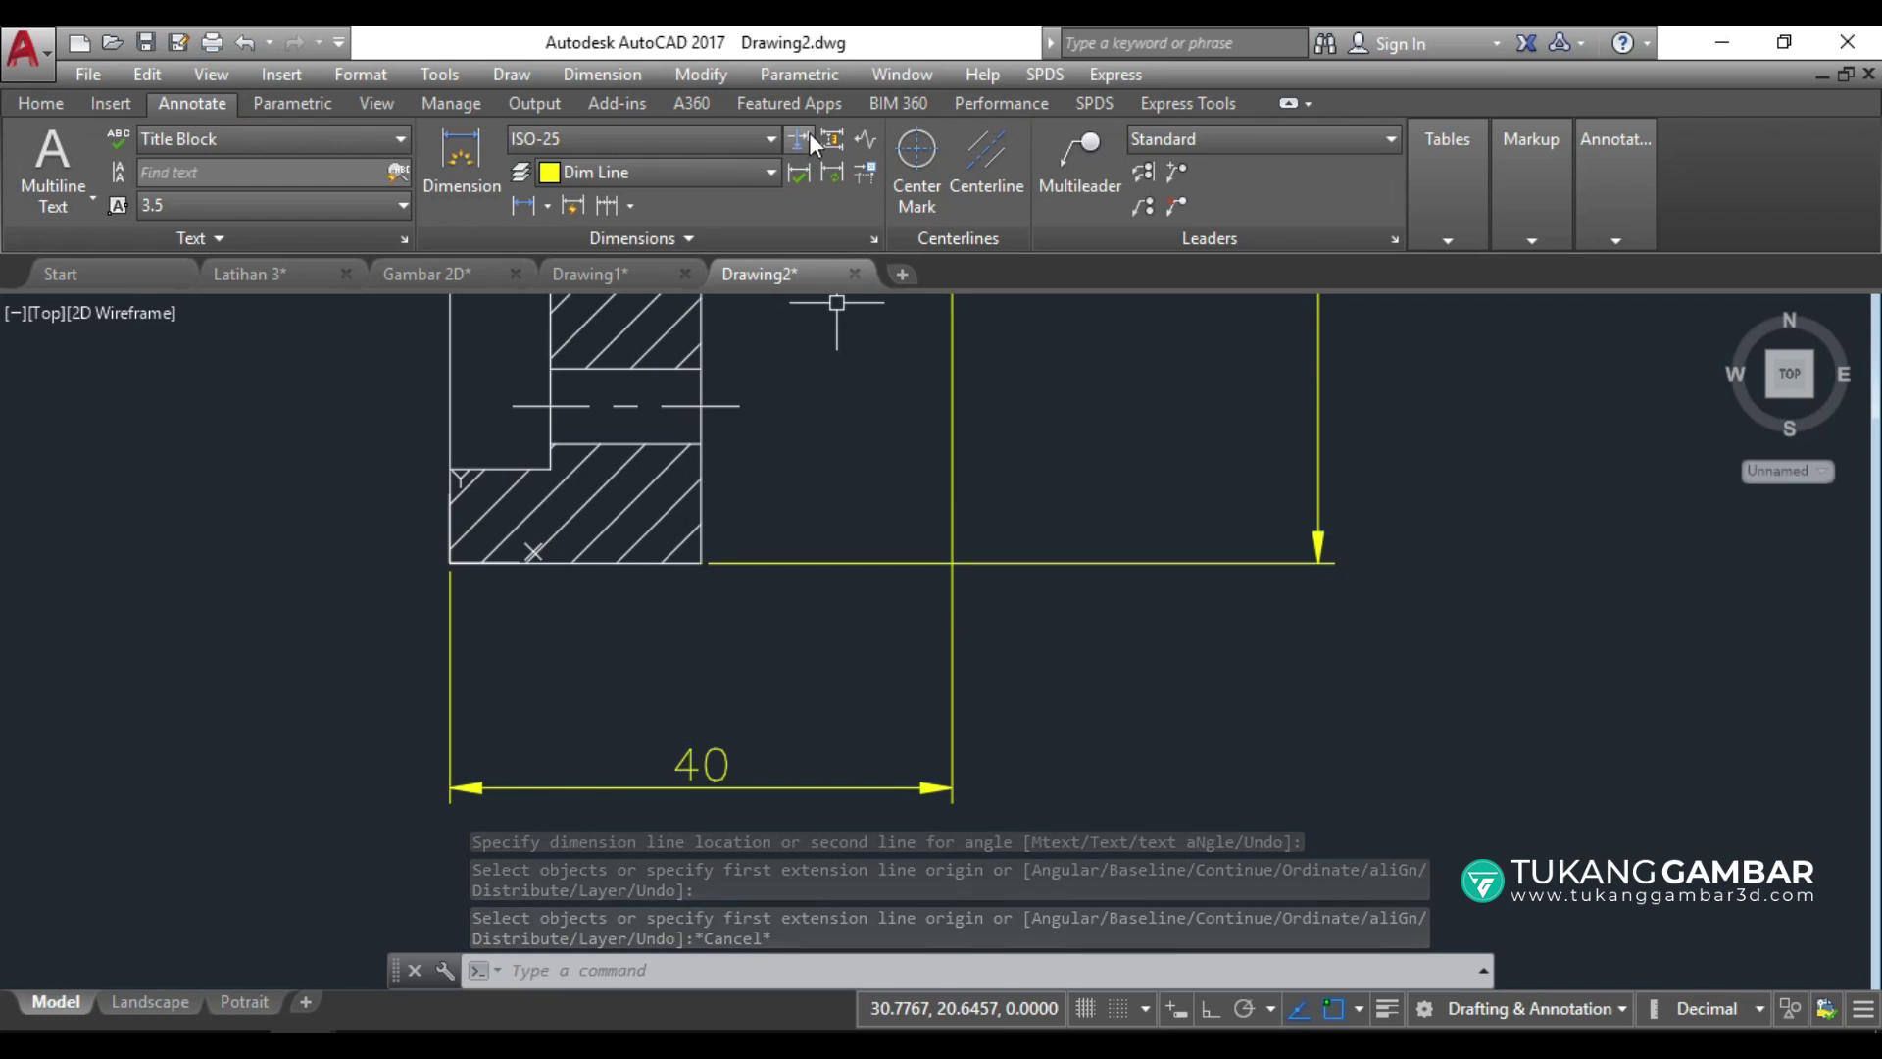
left_click(799, 172)
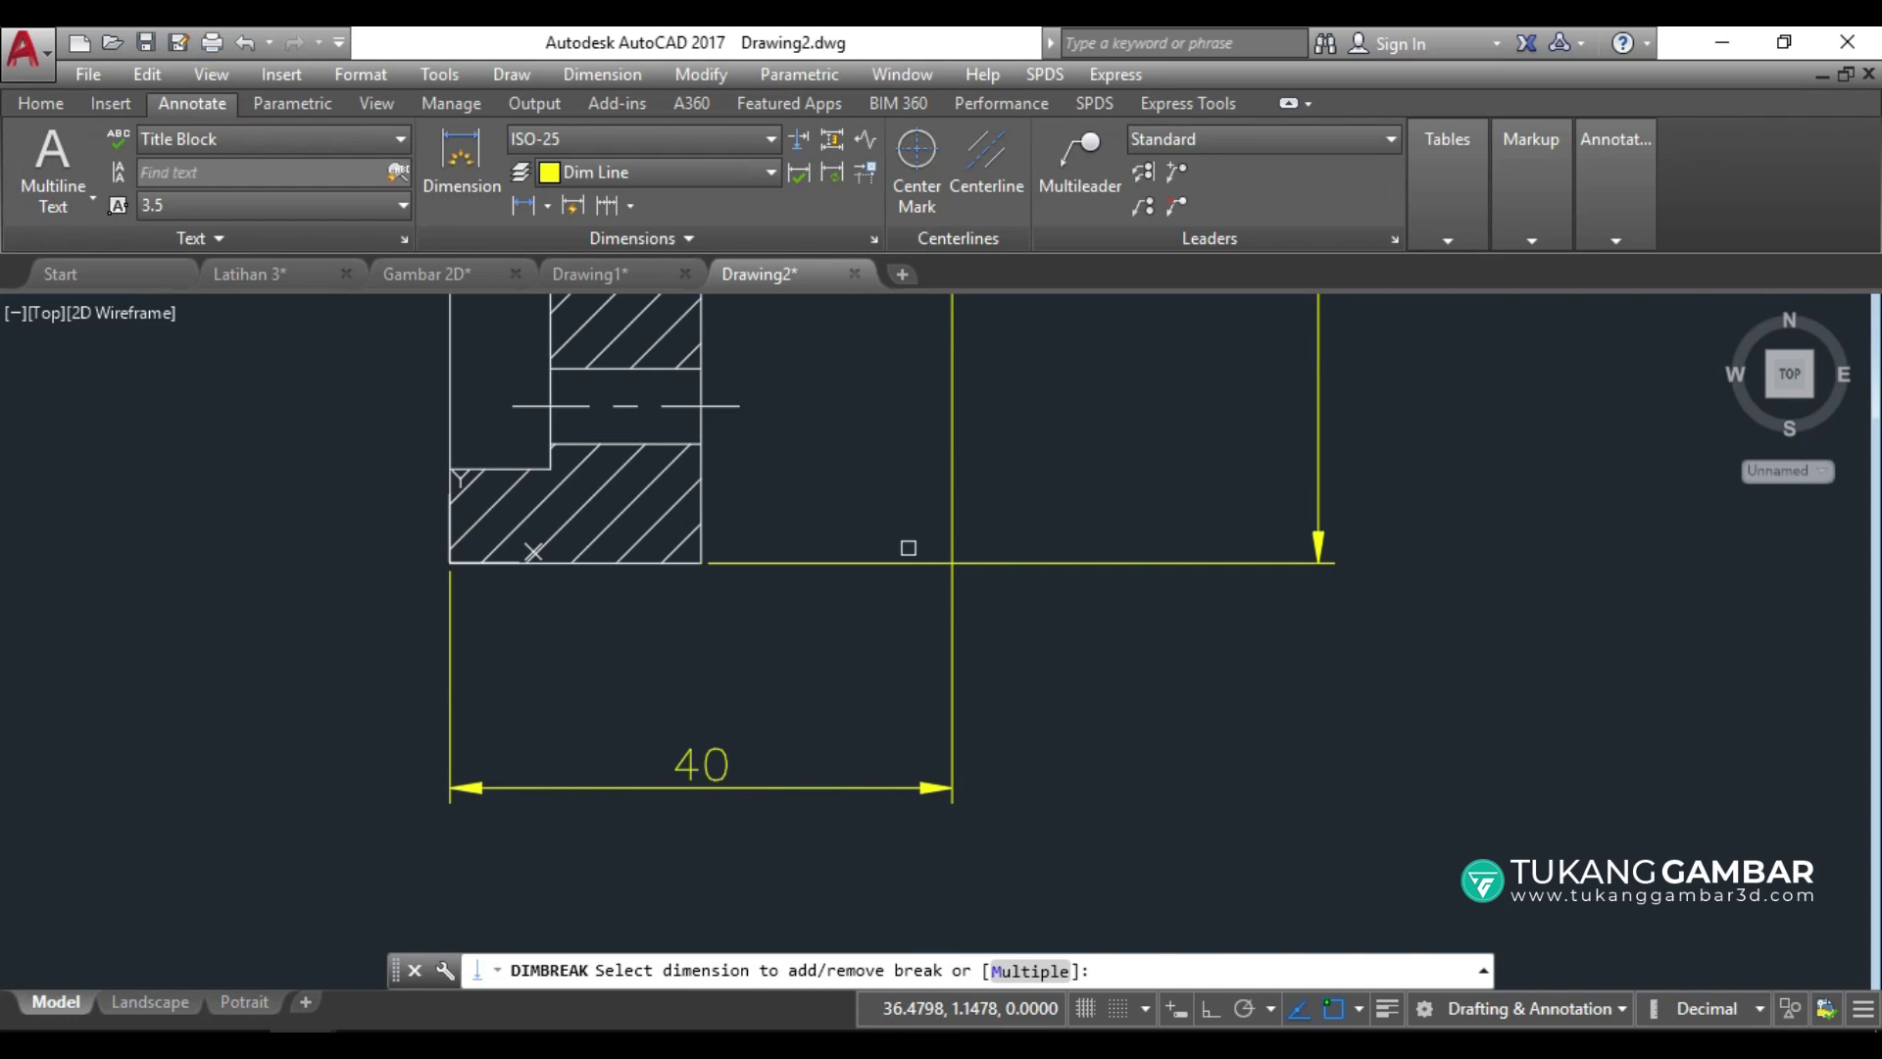
left_click(909, 560)
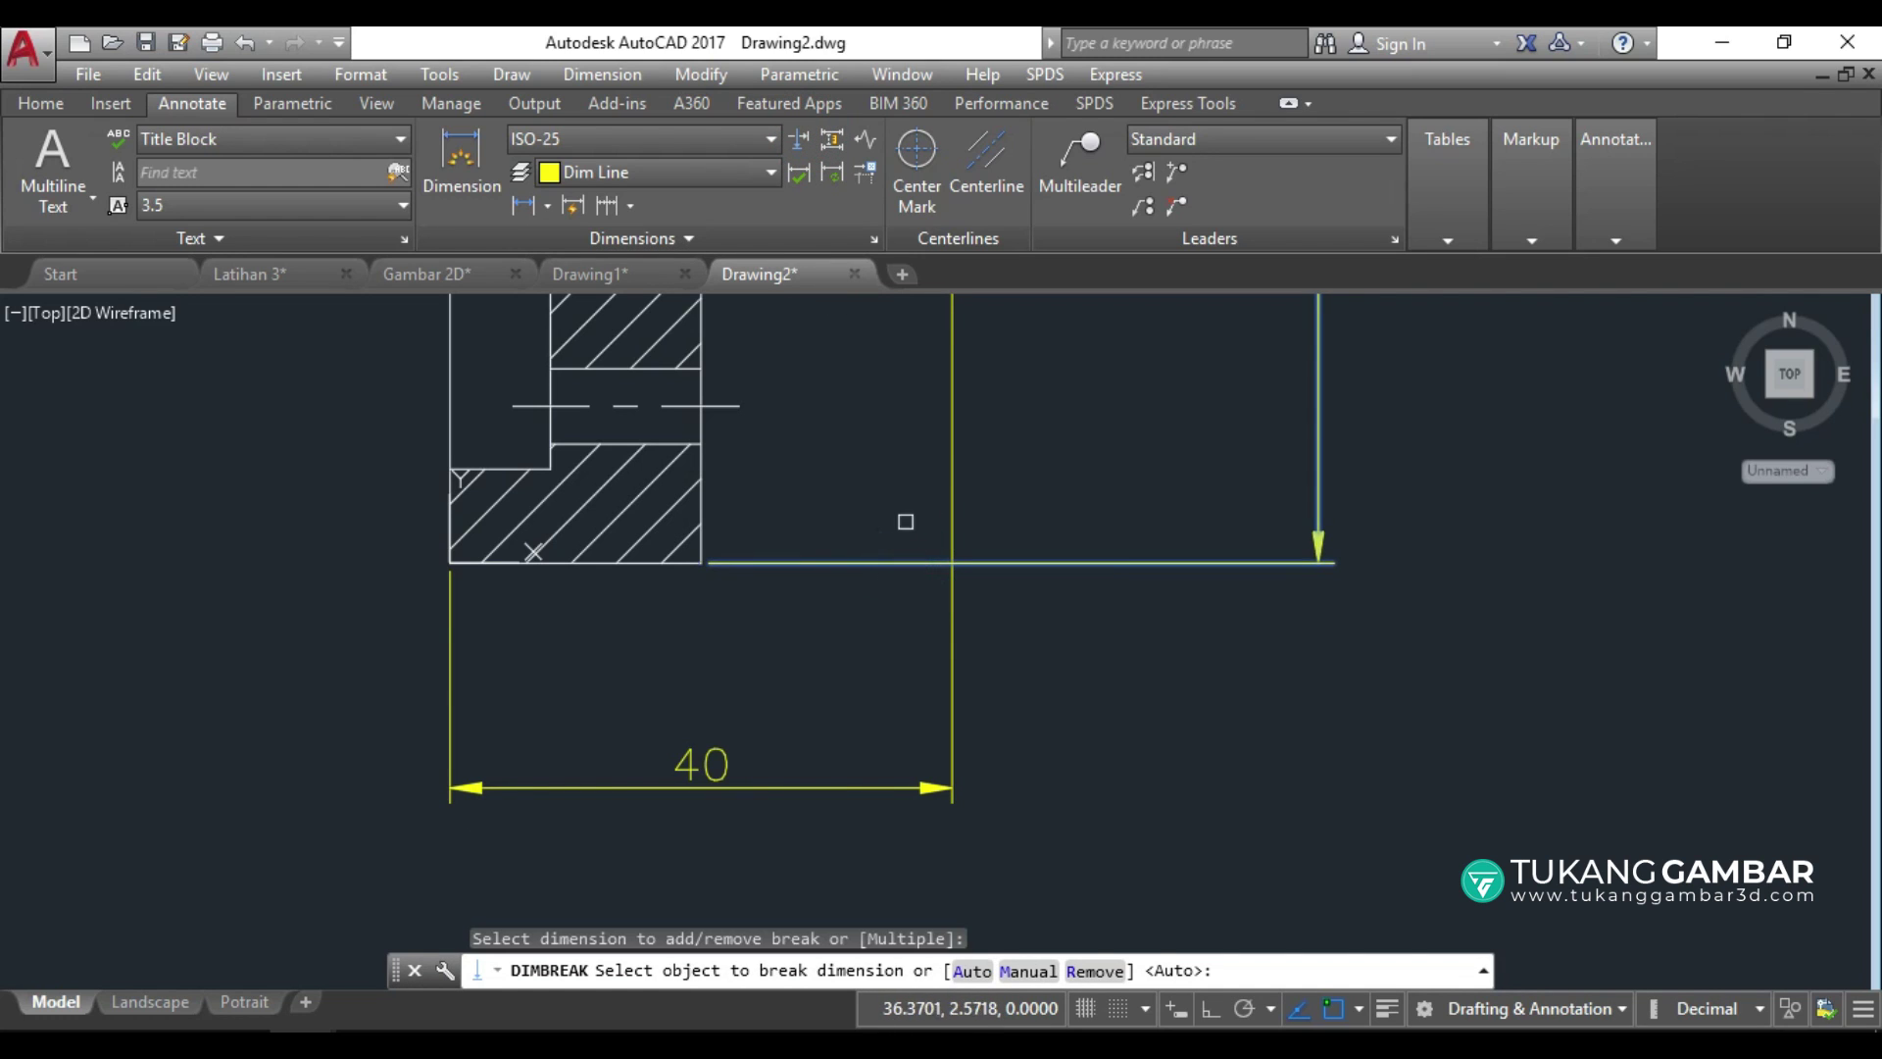
right_click(906, 522)
left_click(931, 523)
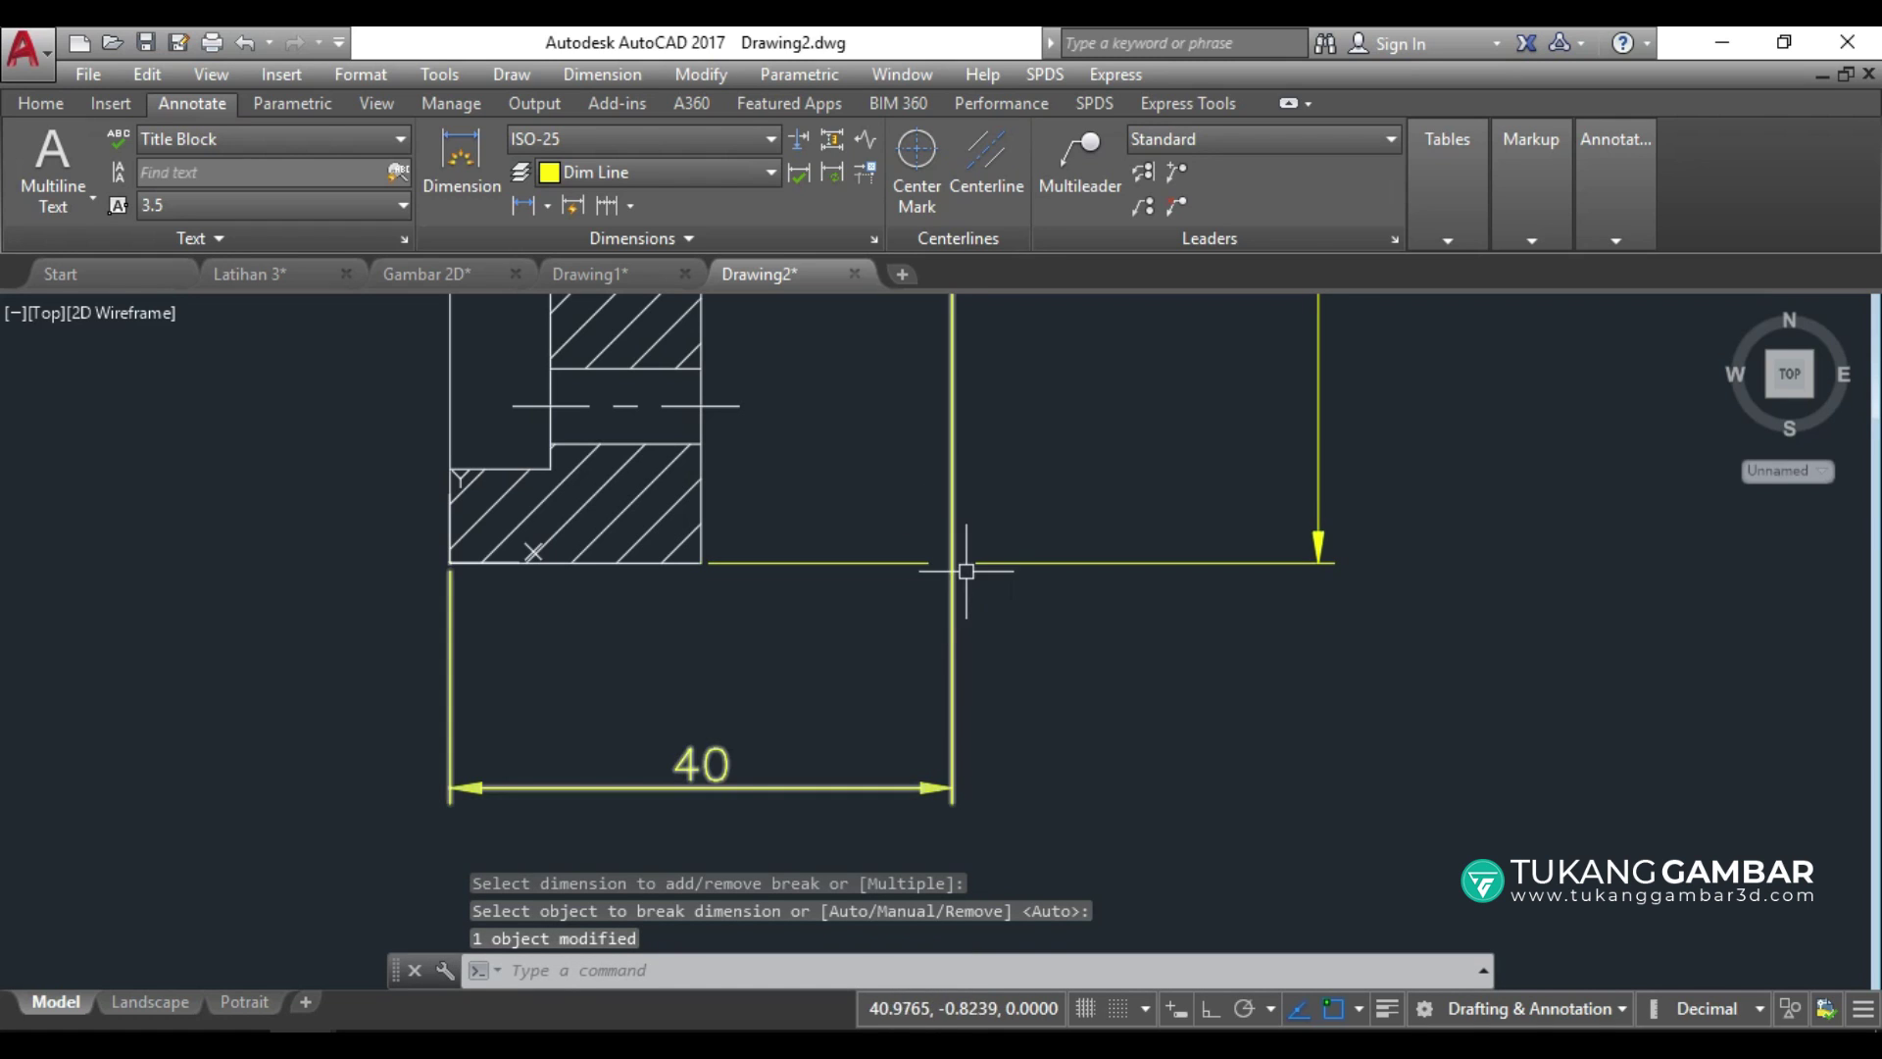
left_click(1015, 565)
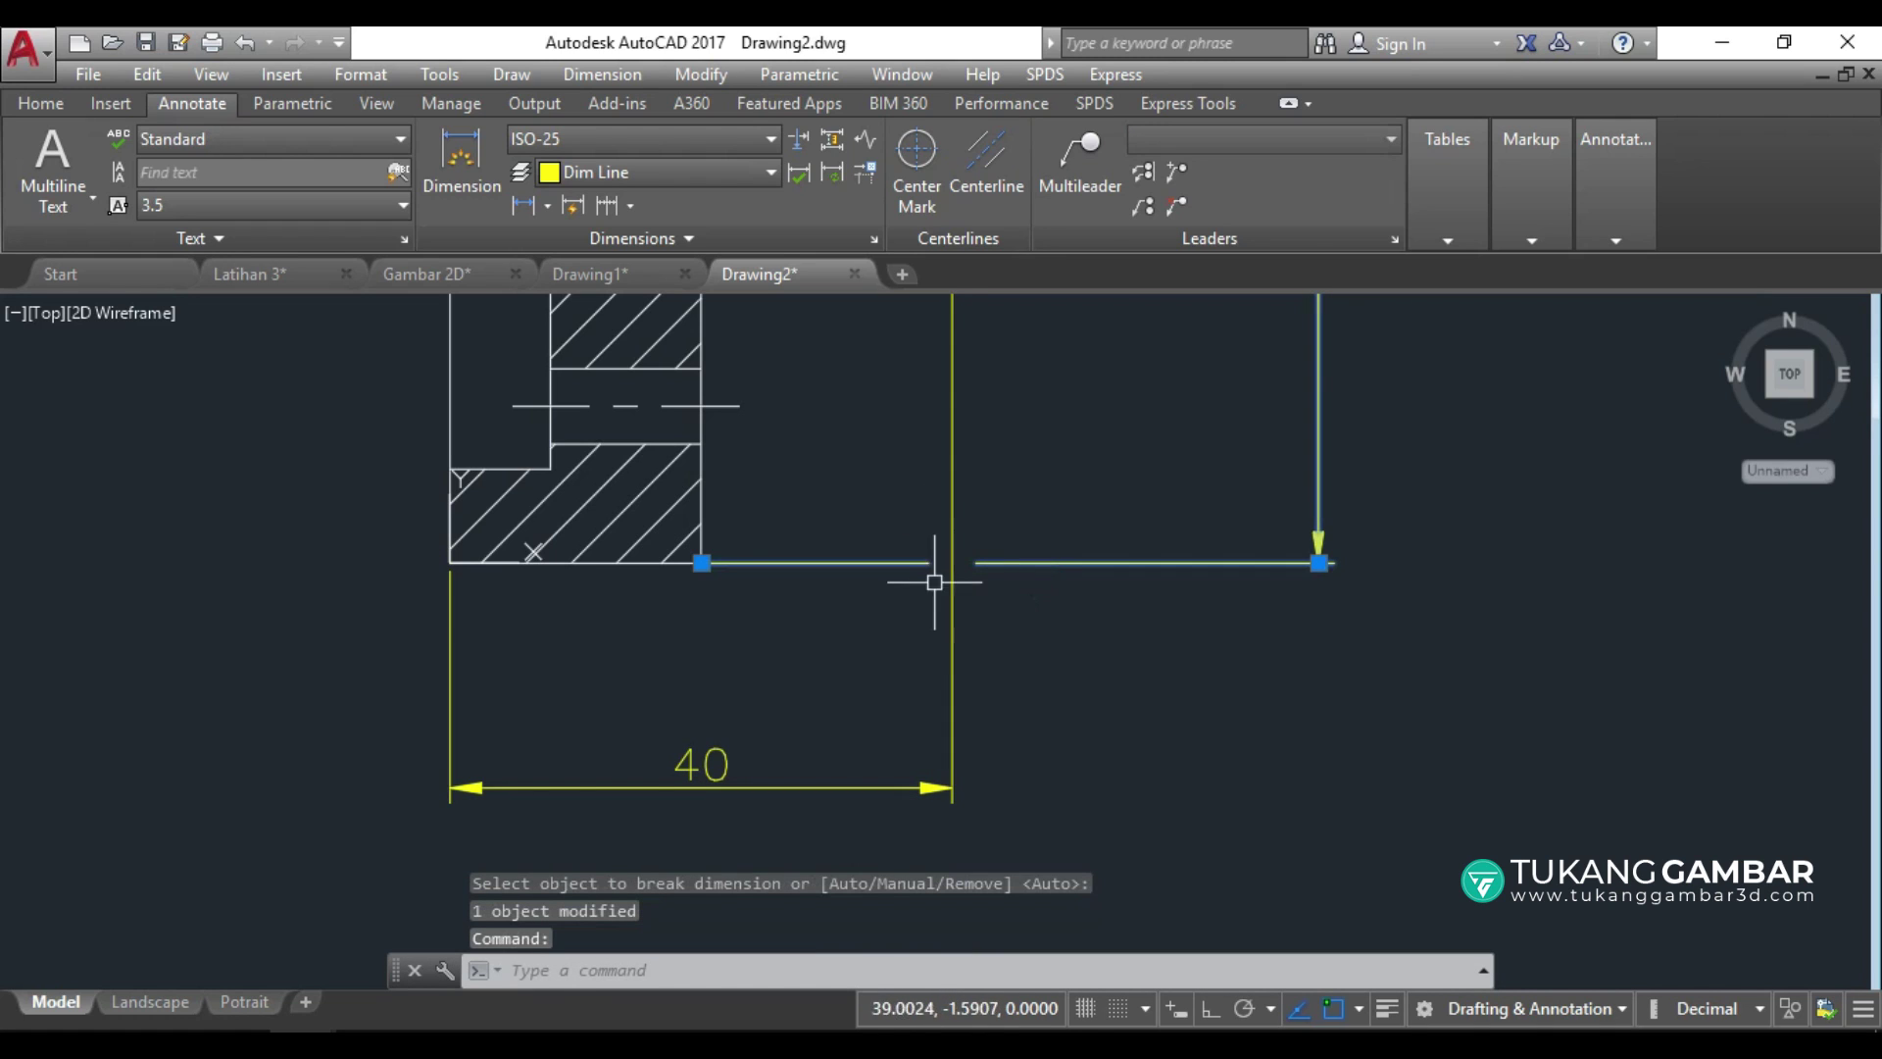
key("Escape")
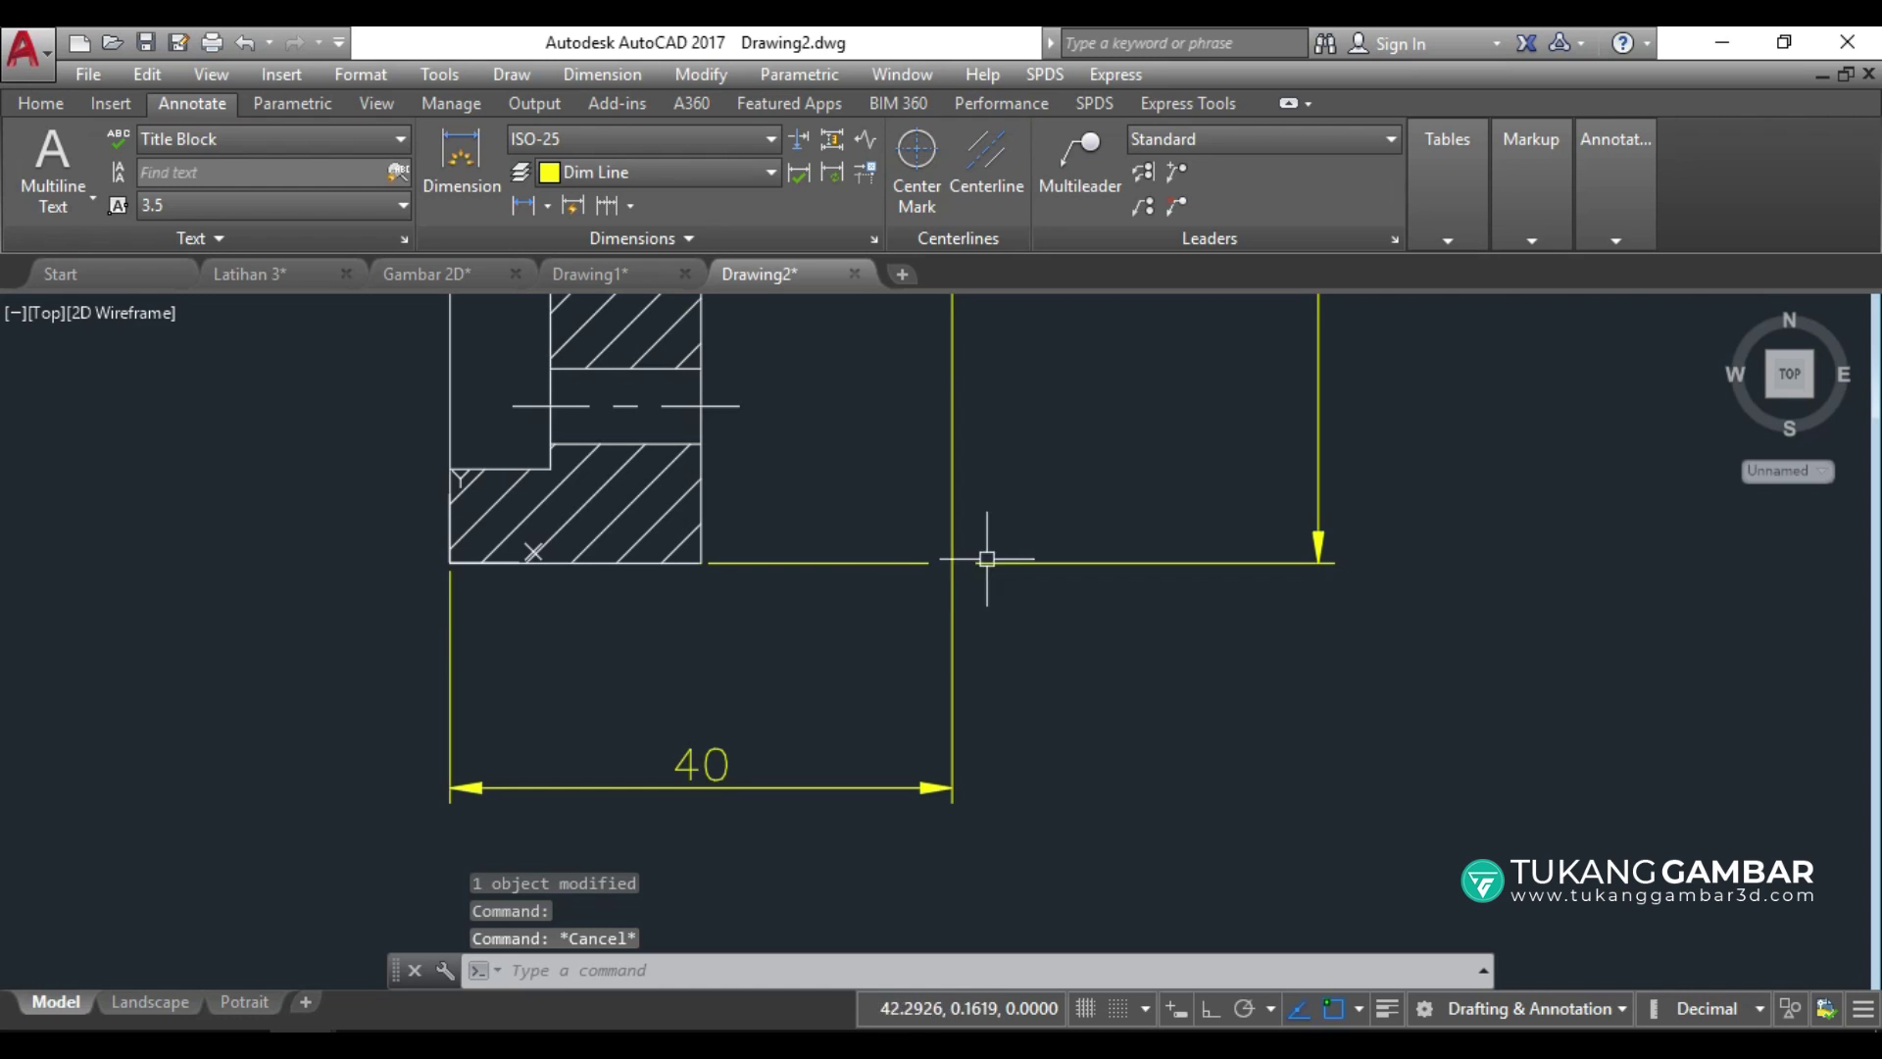
scroll(985, 578, "down", 2)
scroll(984, 589, "down", 2)
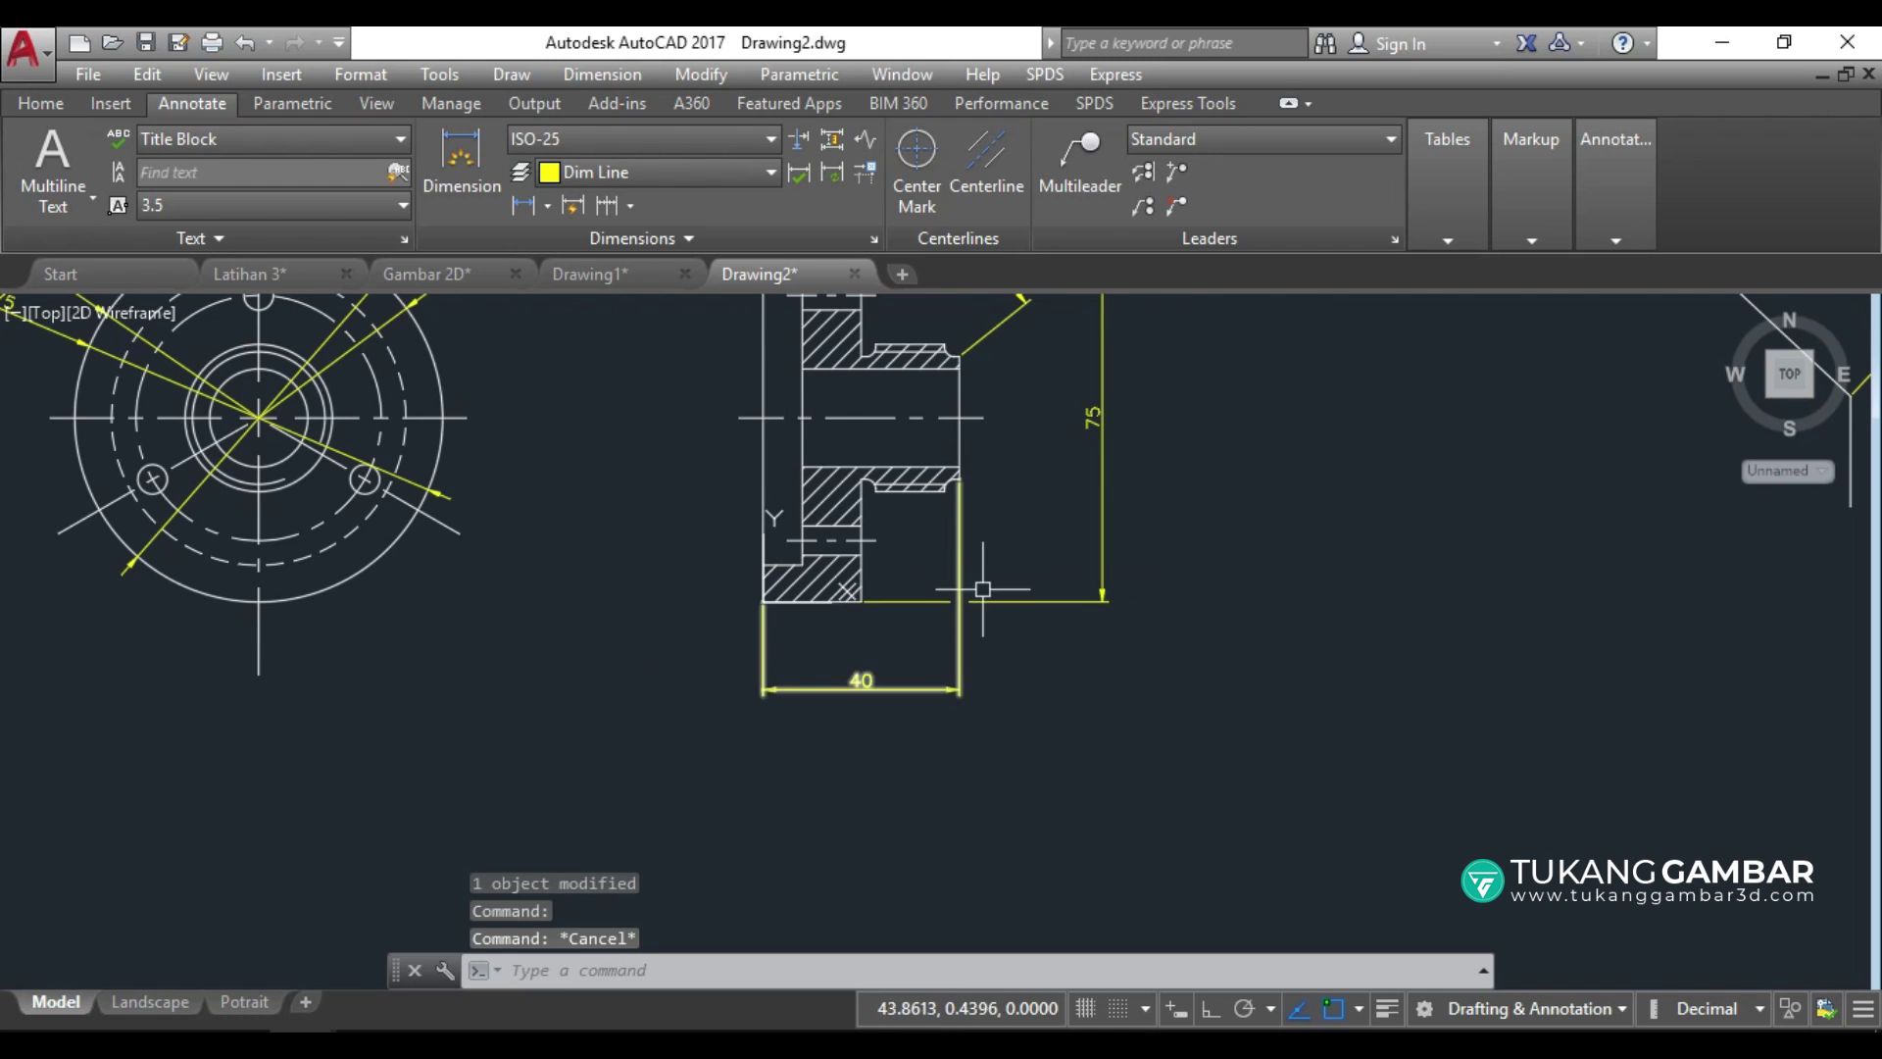
middle_click_drag(983, 589, 1018, 651)
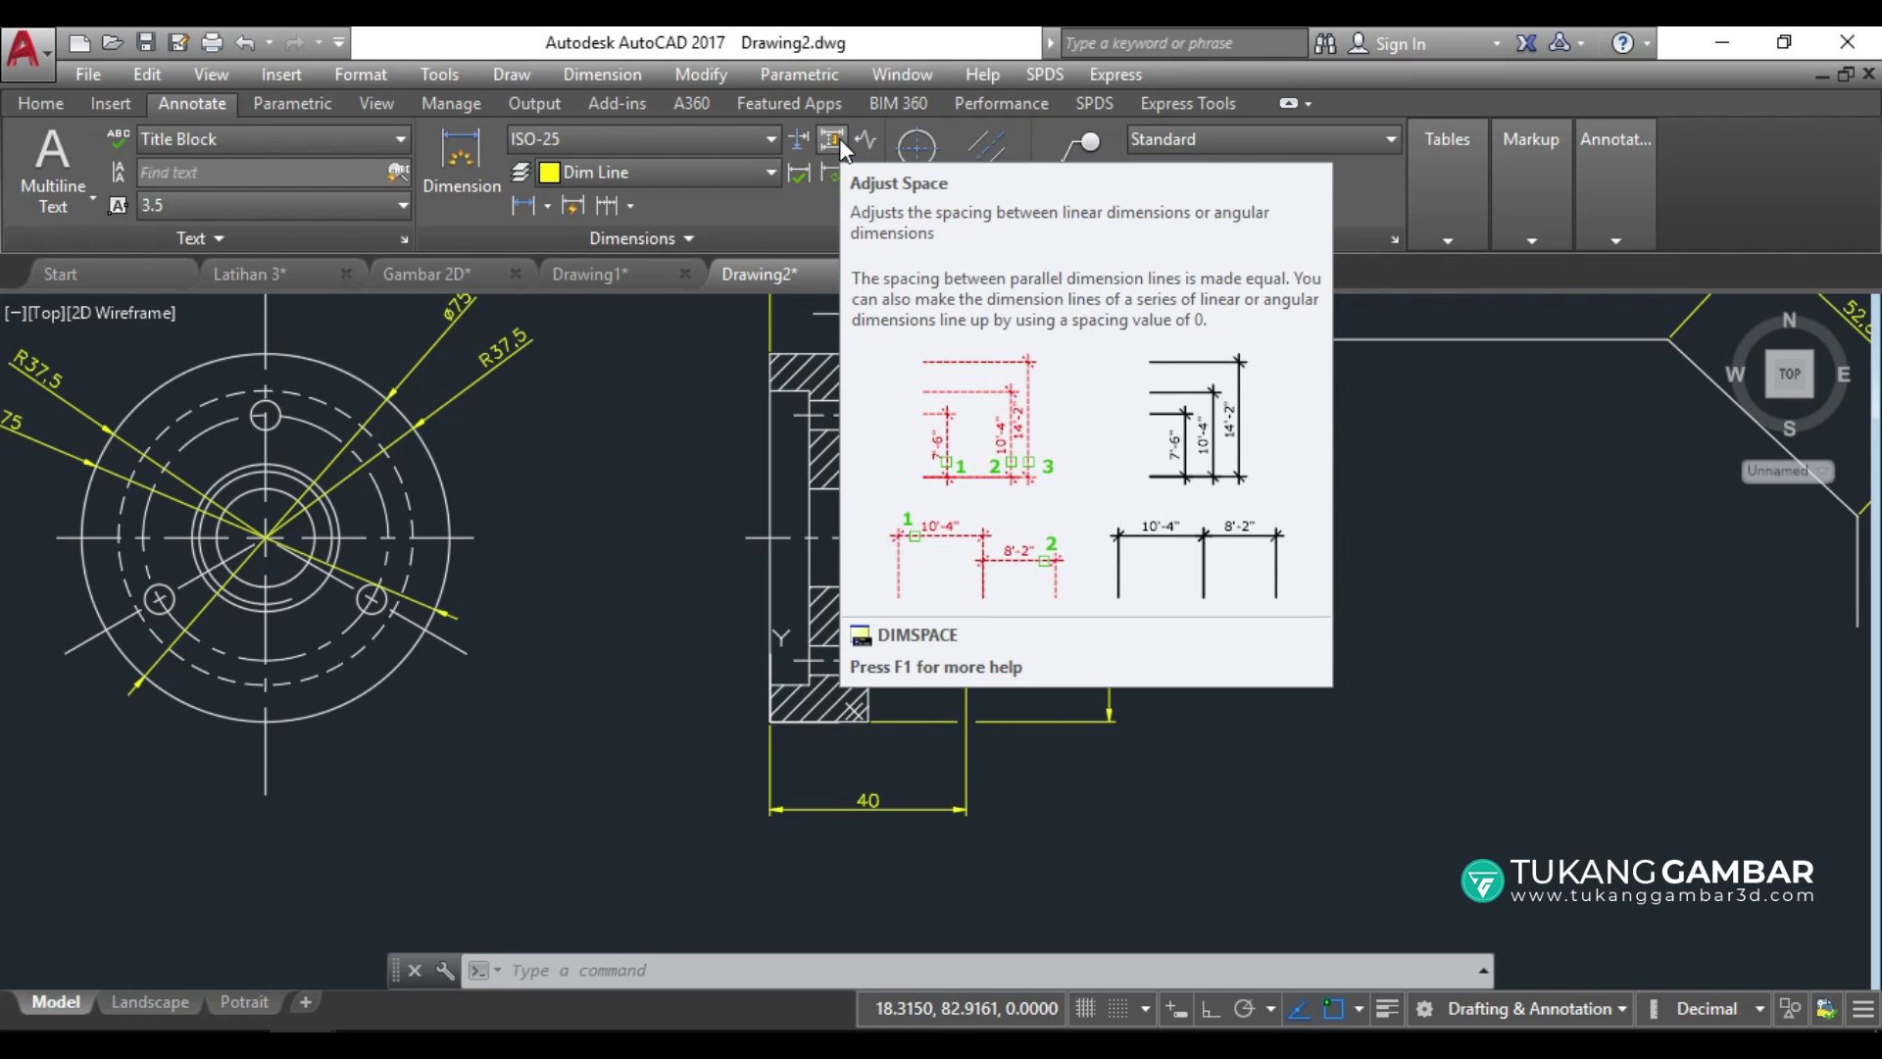
Erase the 75 dimension from the side view.
left_click(1184, 562)
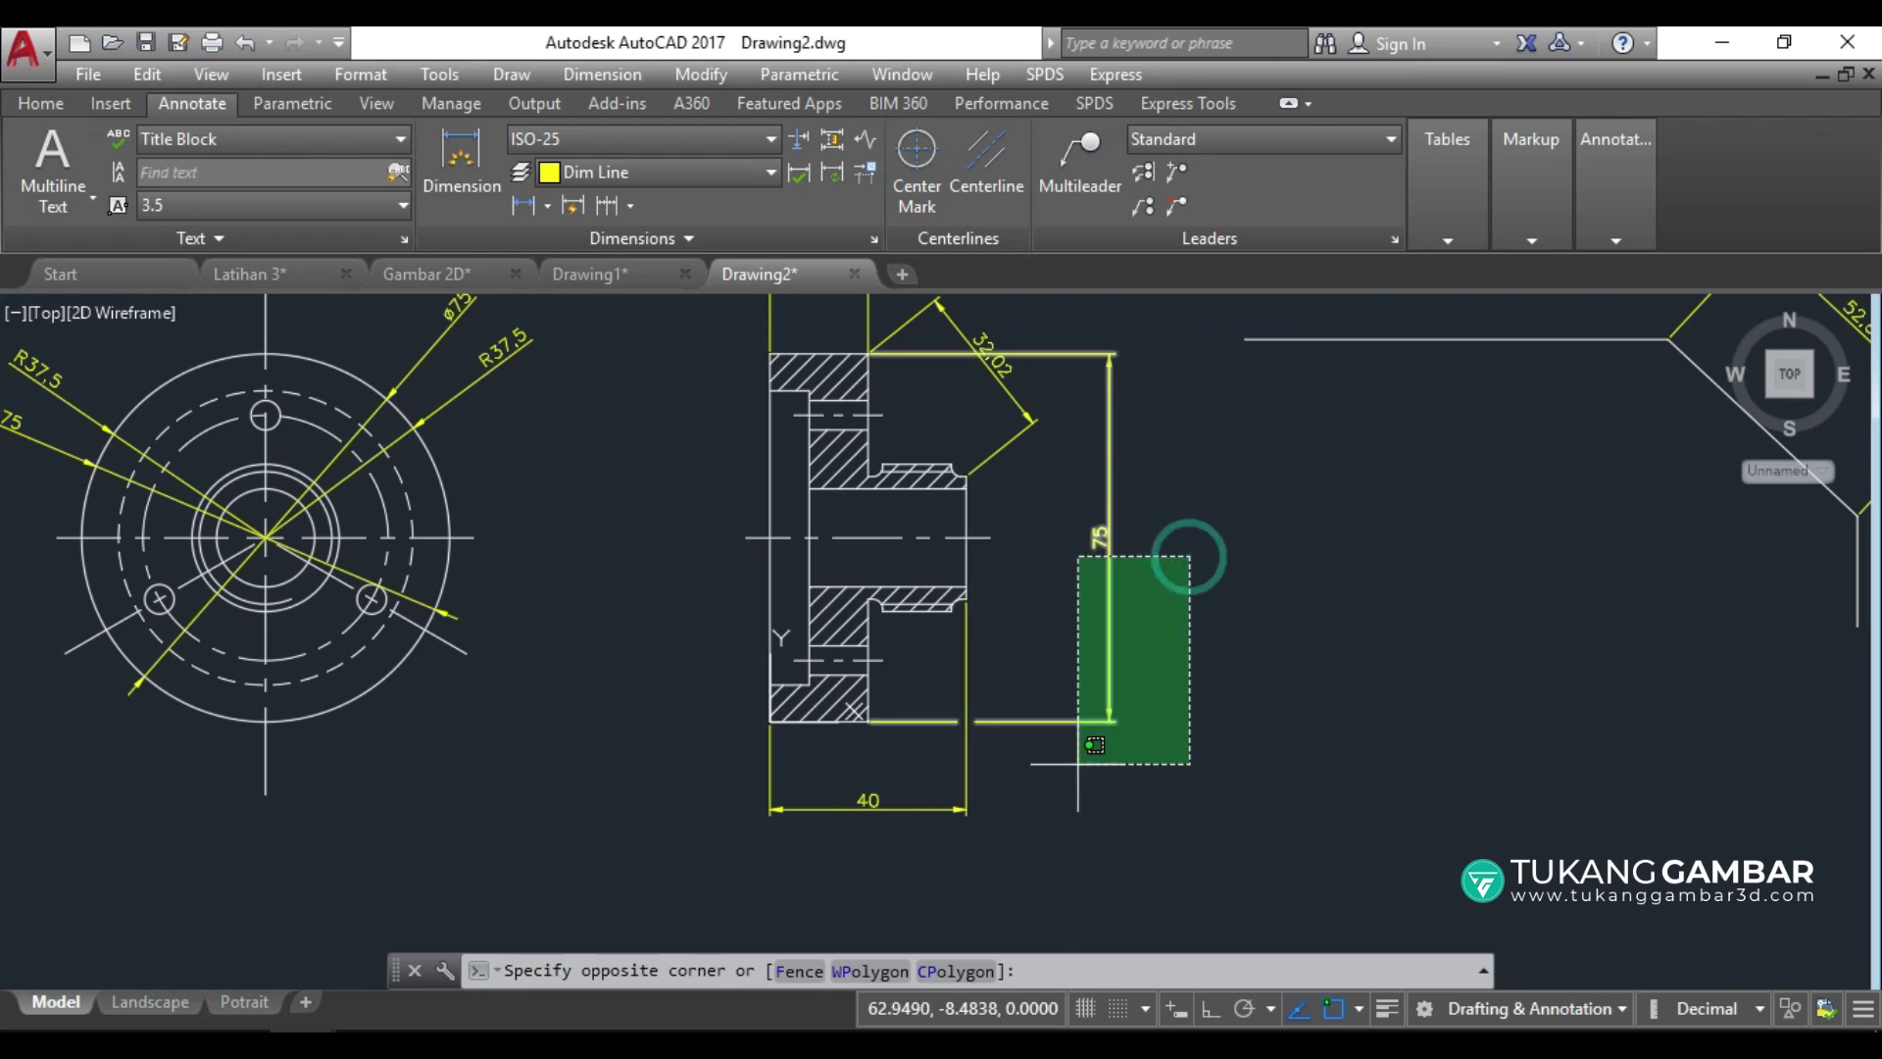
left_click(1085, 769)
type("e")
key("Return")
middle_click_drag(1052, 776, 1143, 618)
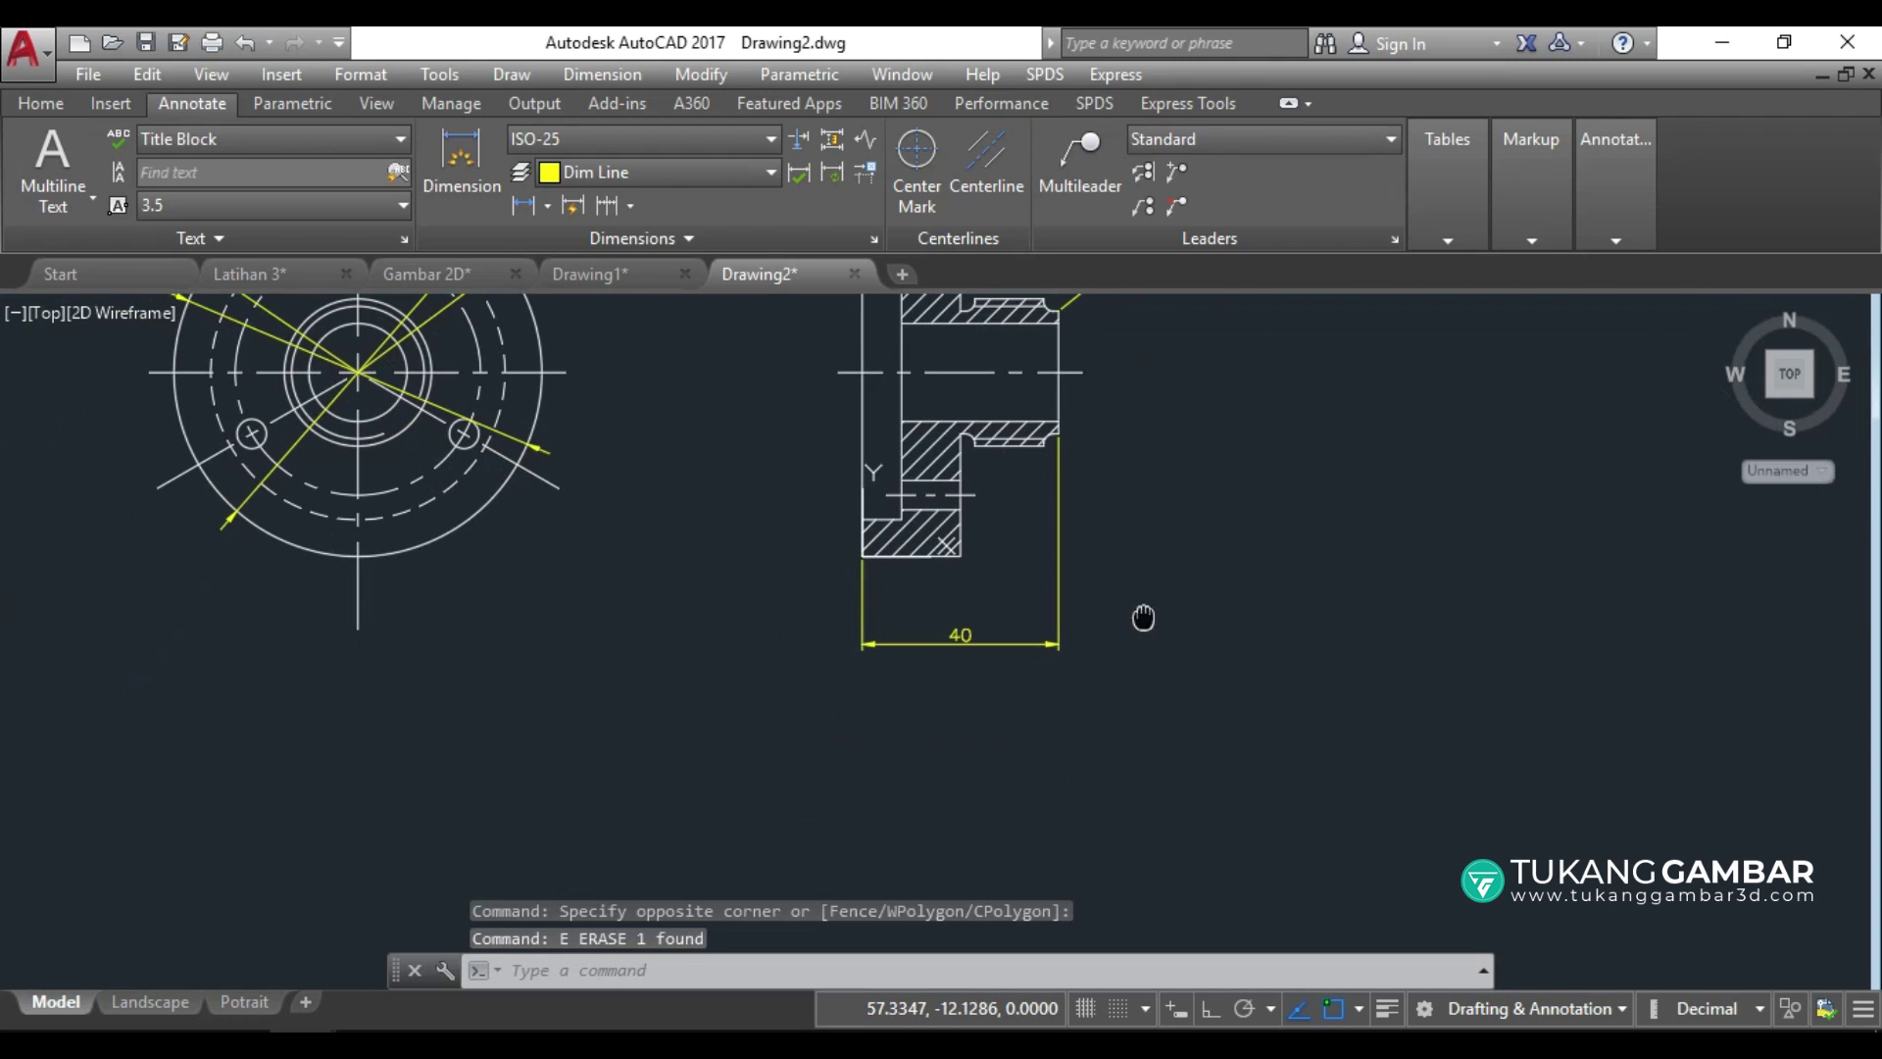
Add a horizontal 20 linear dimension just below the part.
left_click(534, 215)
left_click(961, 557)
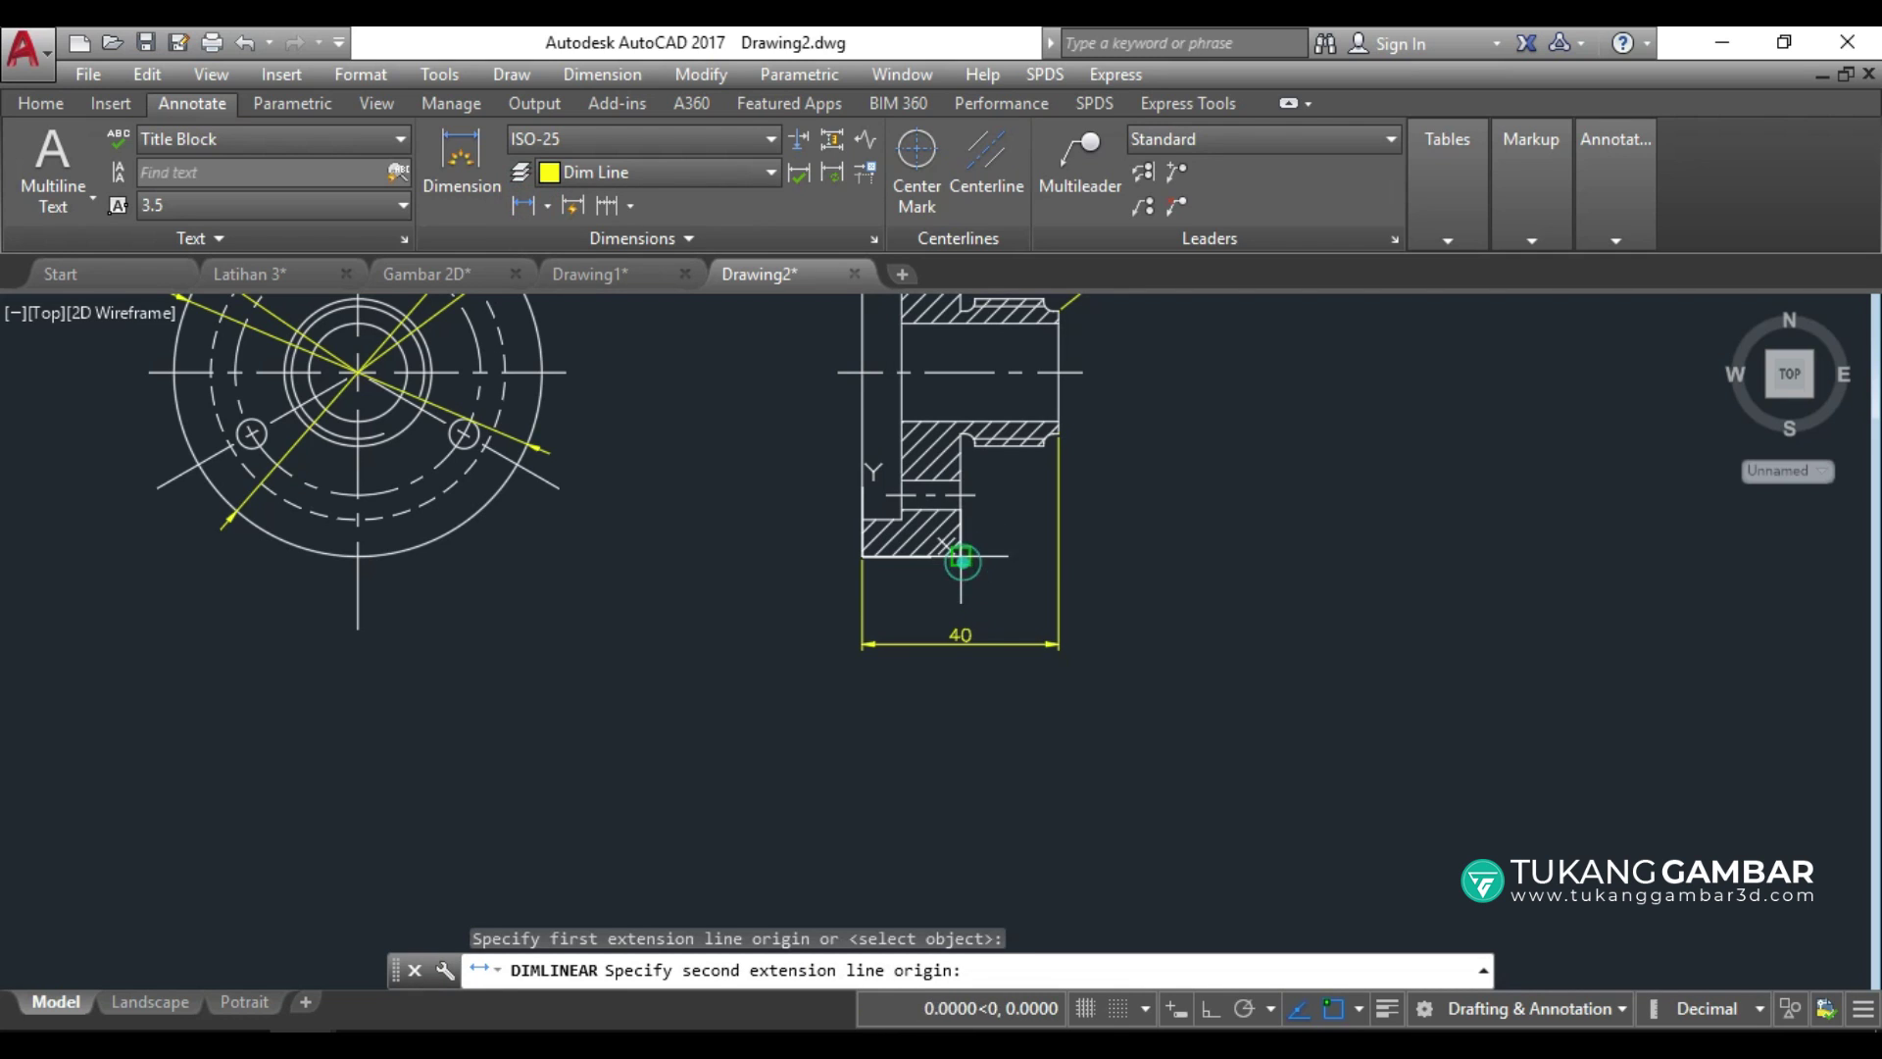
left_click(862, 557)
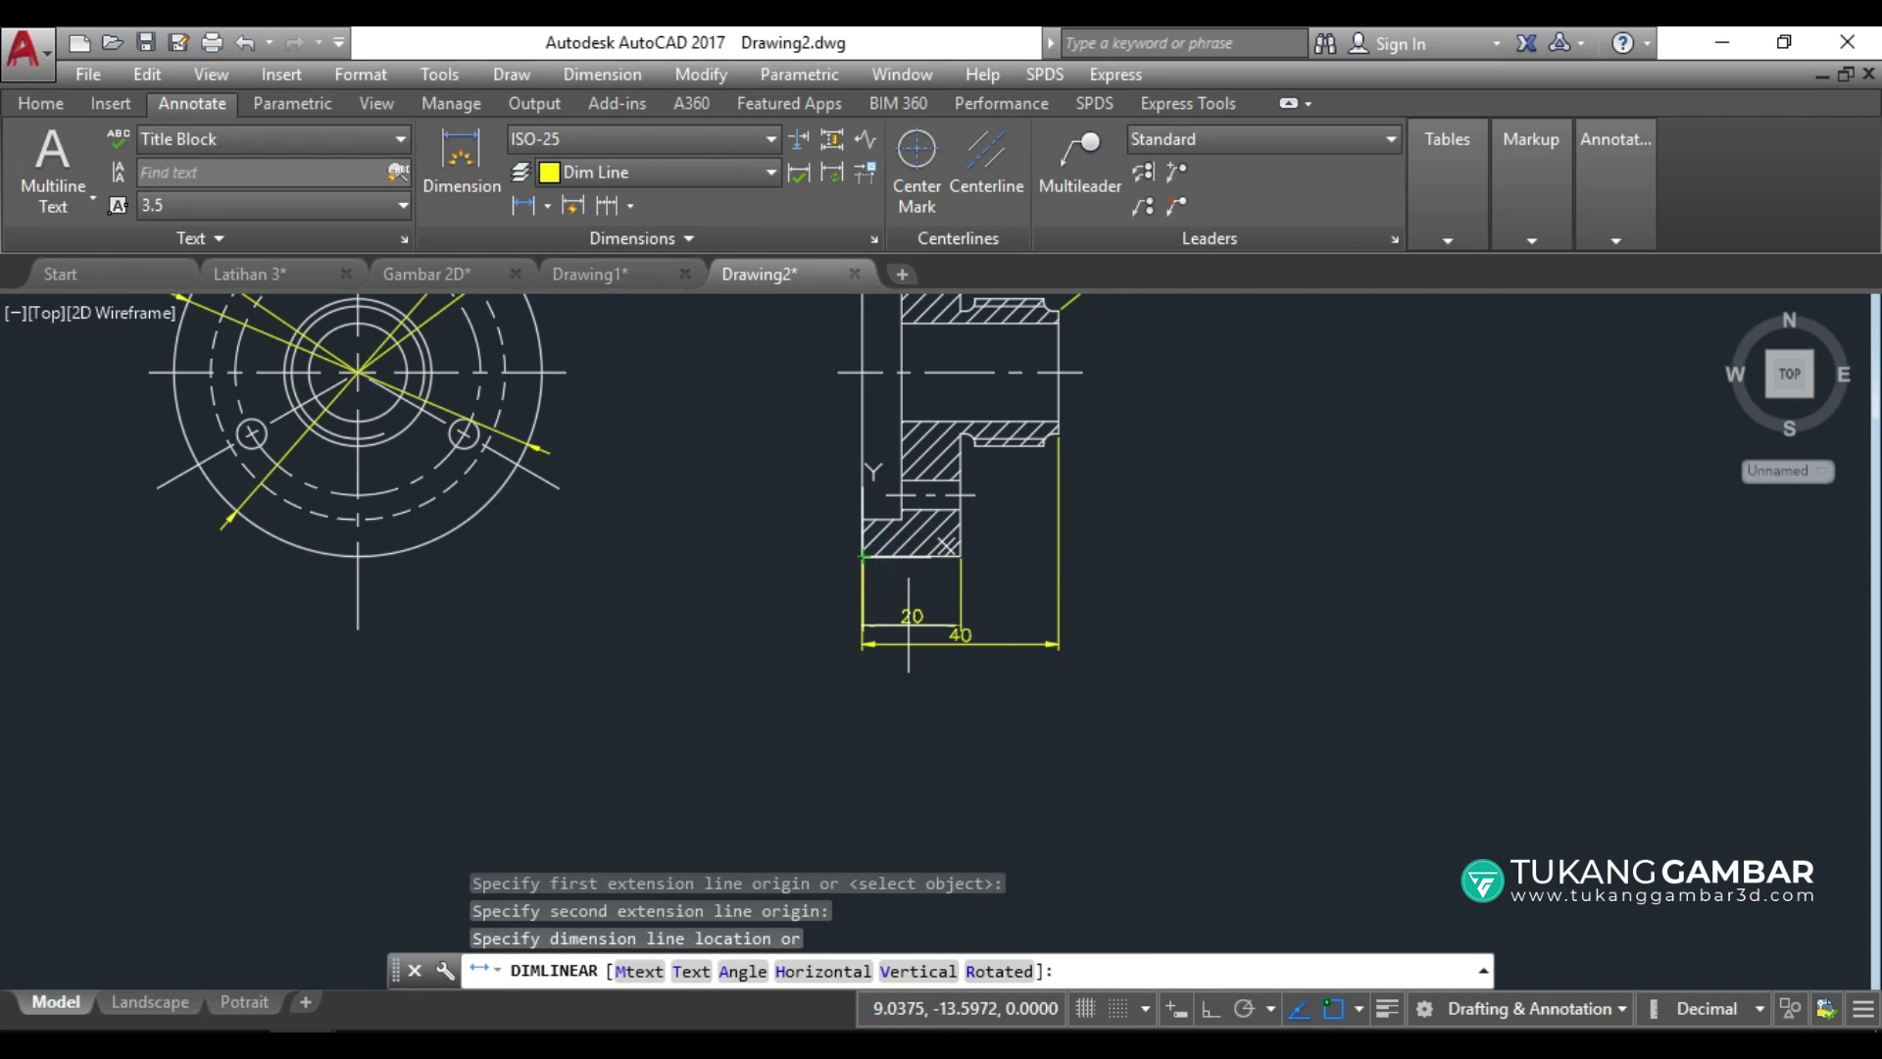
left_click(909, 628)
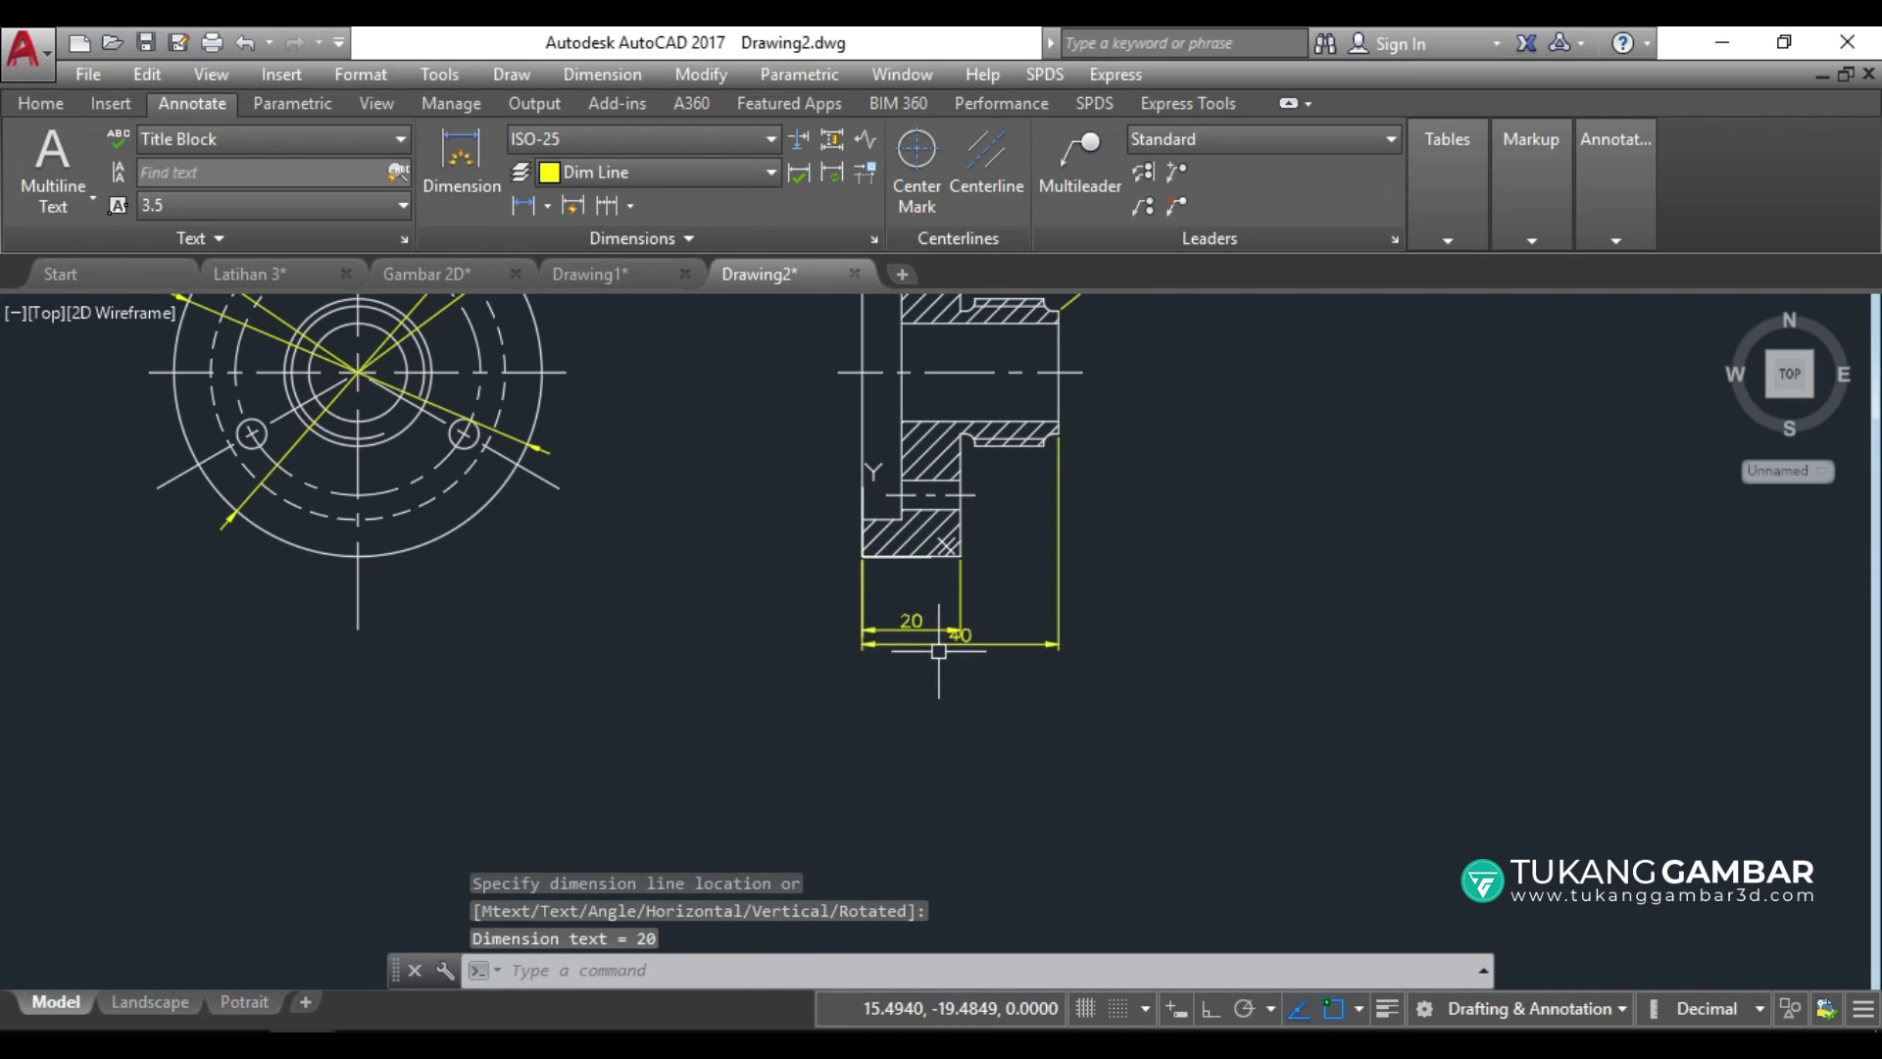
scroll(905, 614, "up", 2)
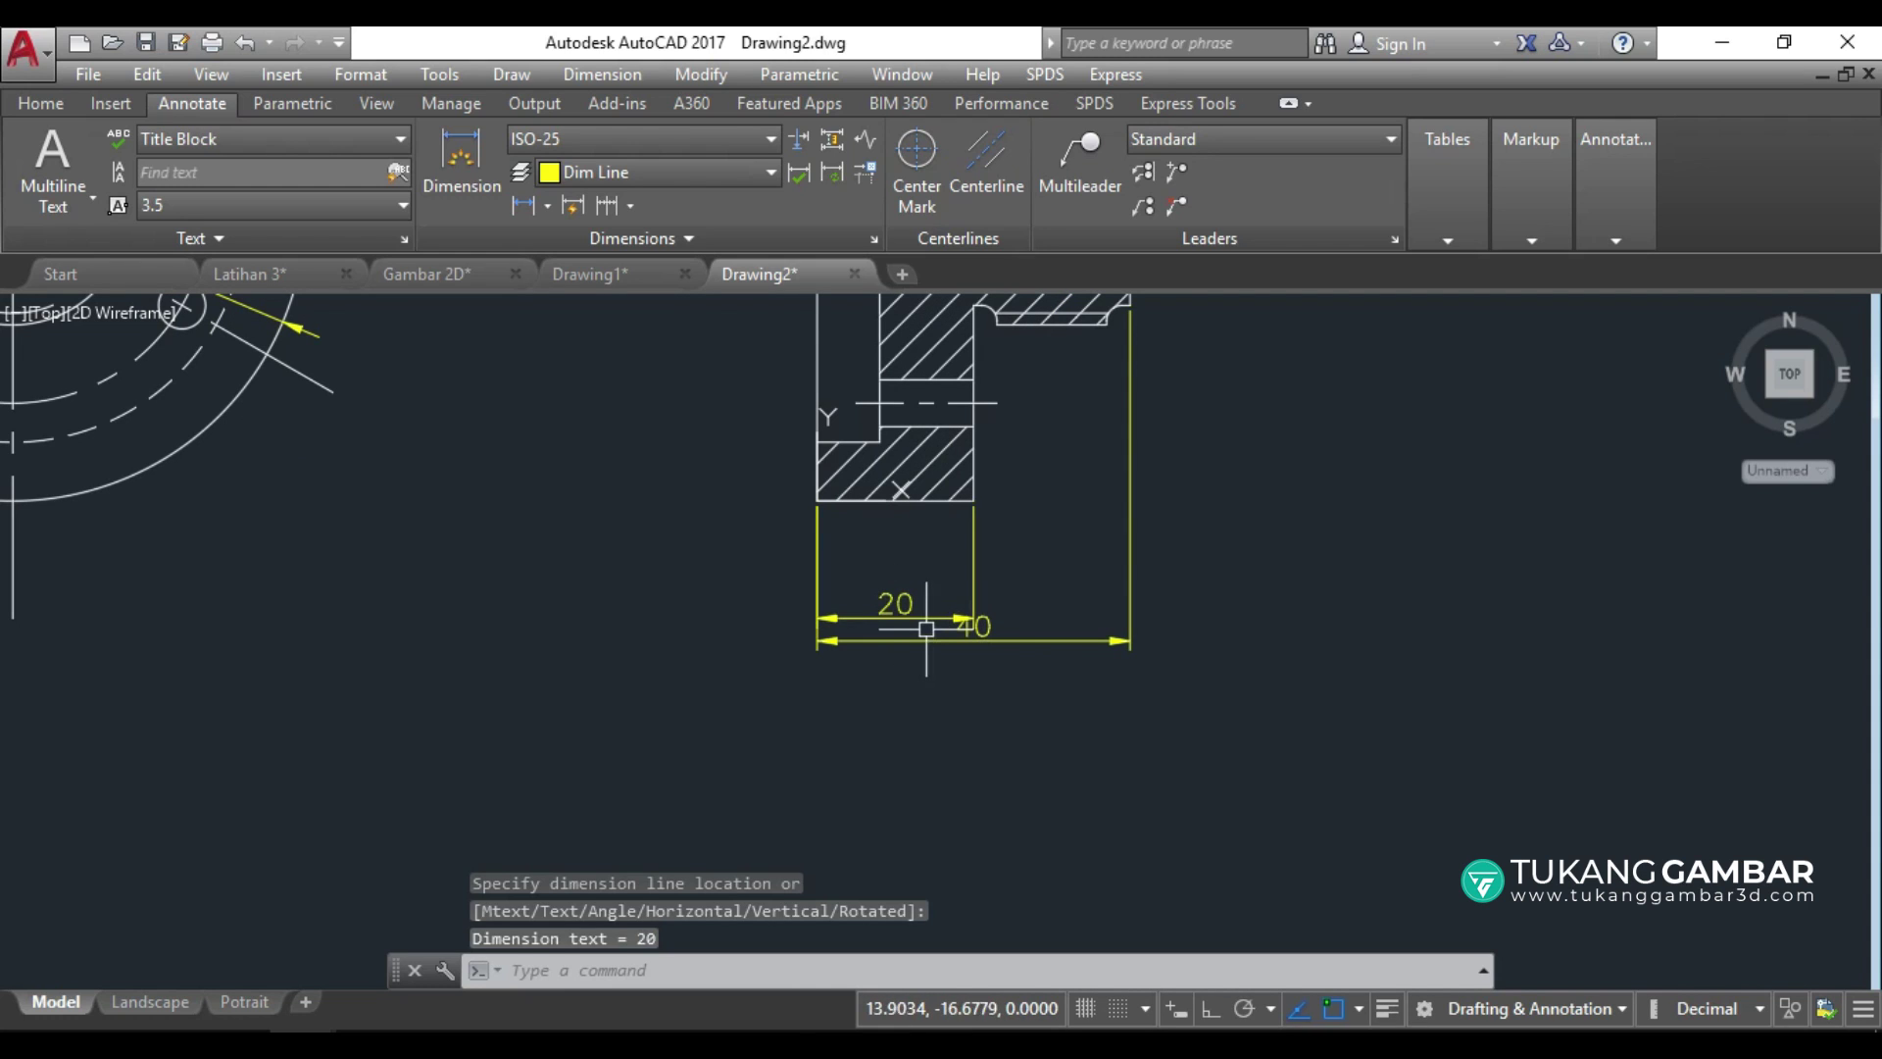
Space the 40 dimension 10 units from the 20 base dimension.
left_click(832, 140)
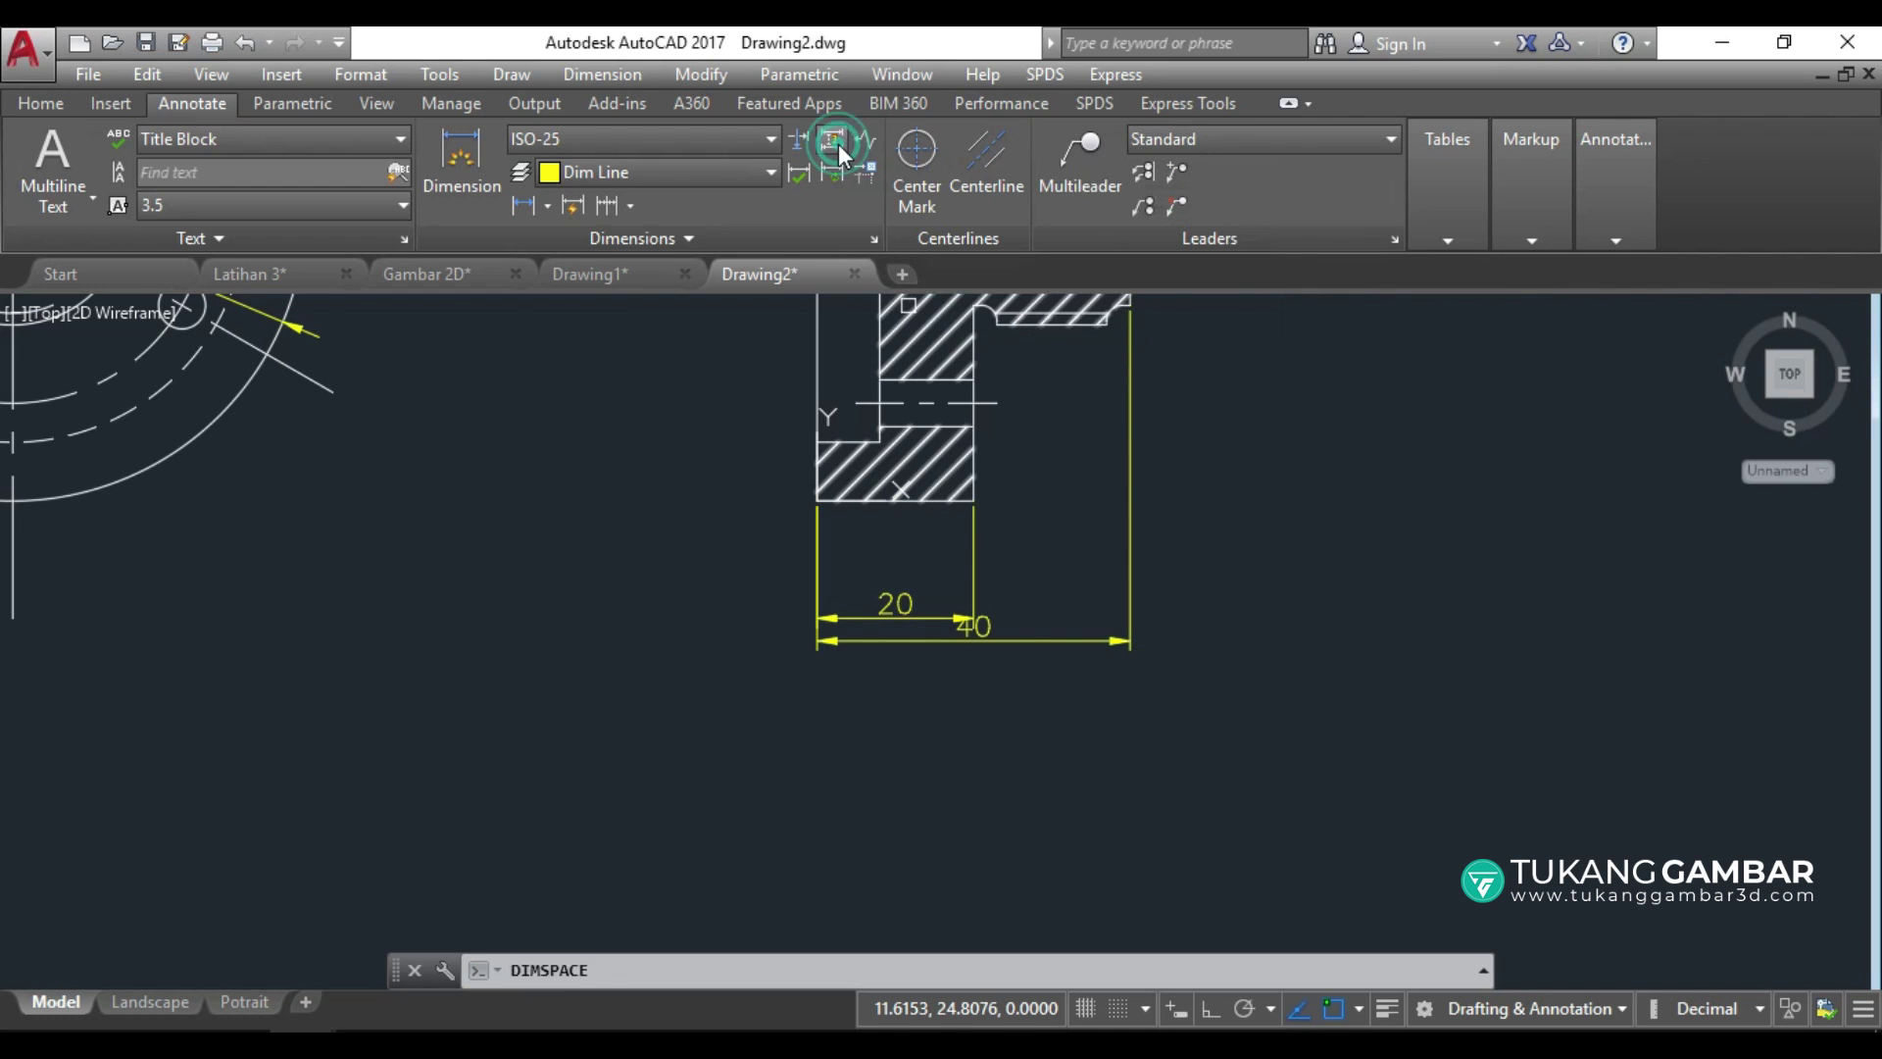
left_click(908, 598)
left_click(965, 628)
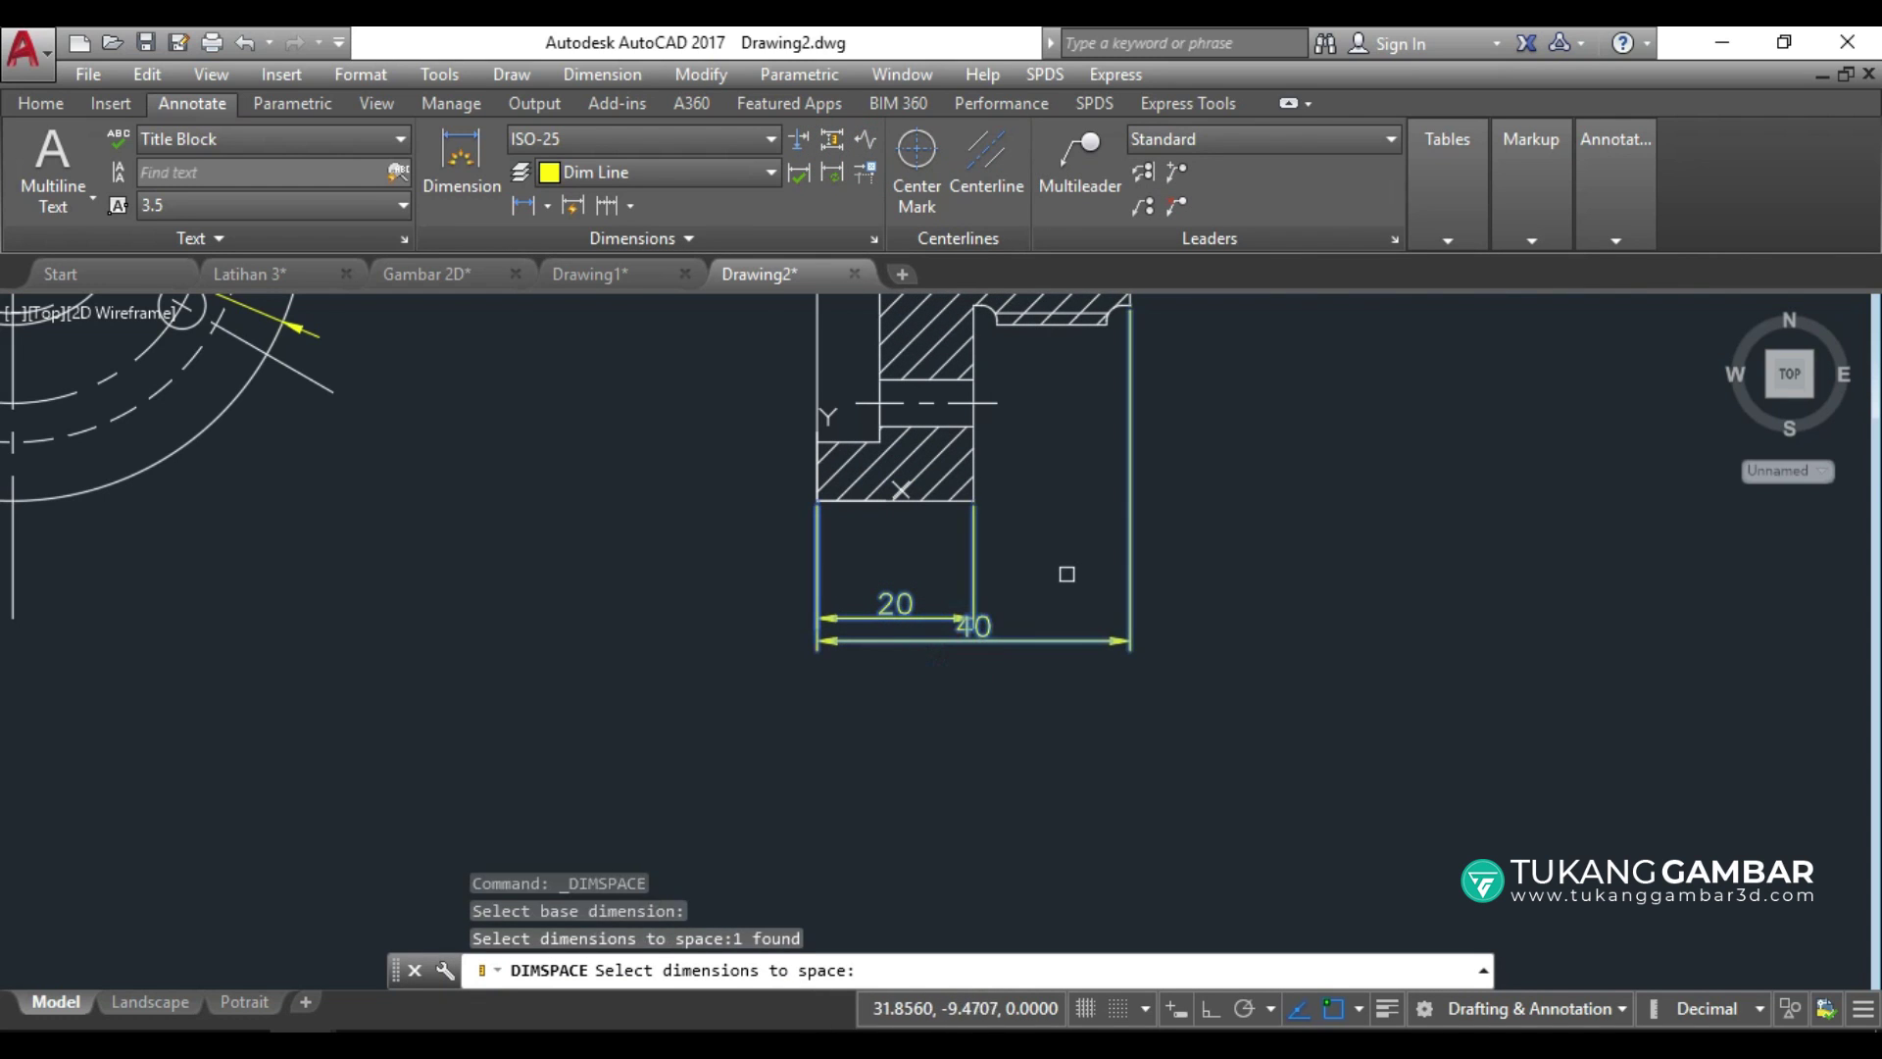
key("Return")
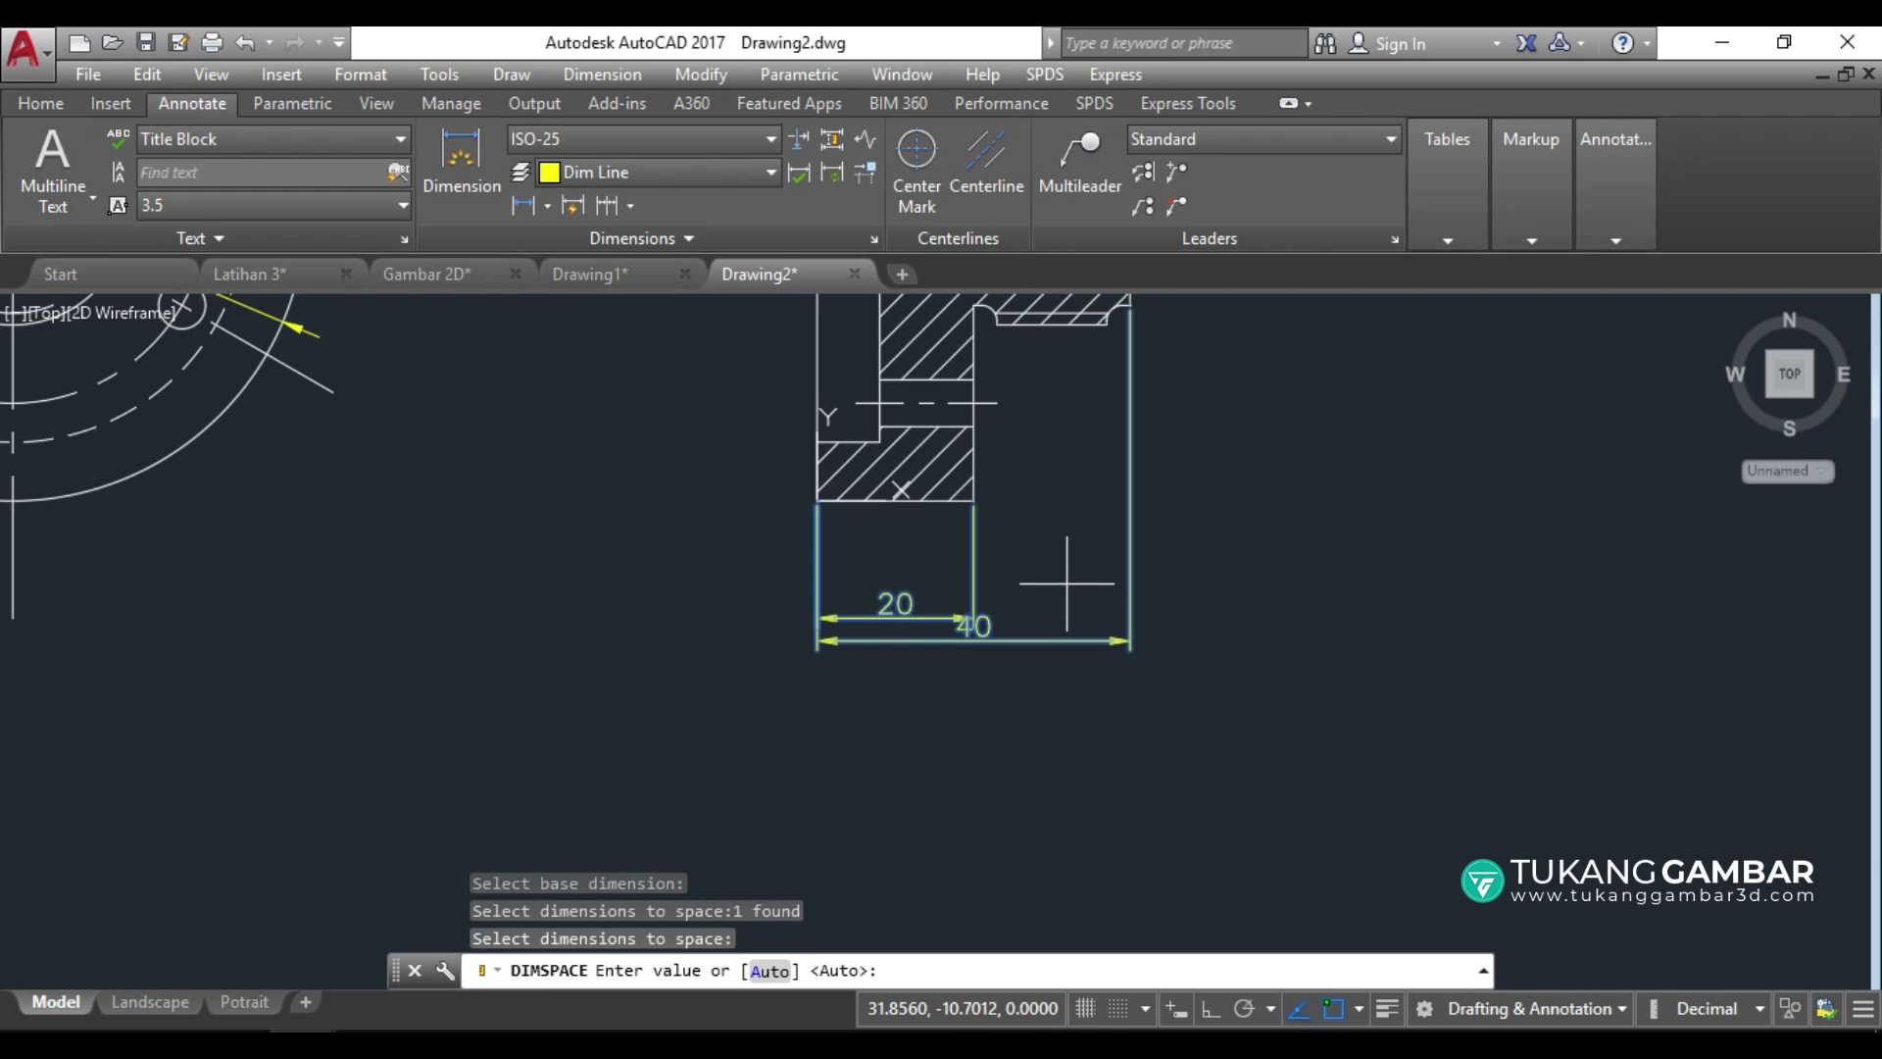
type("10")
key("Return")
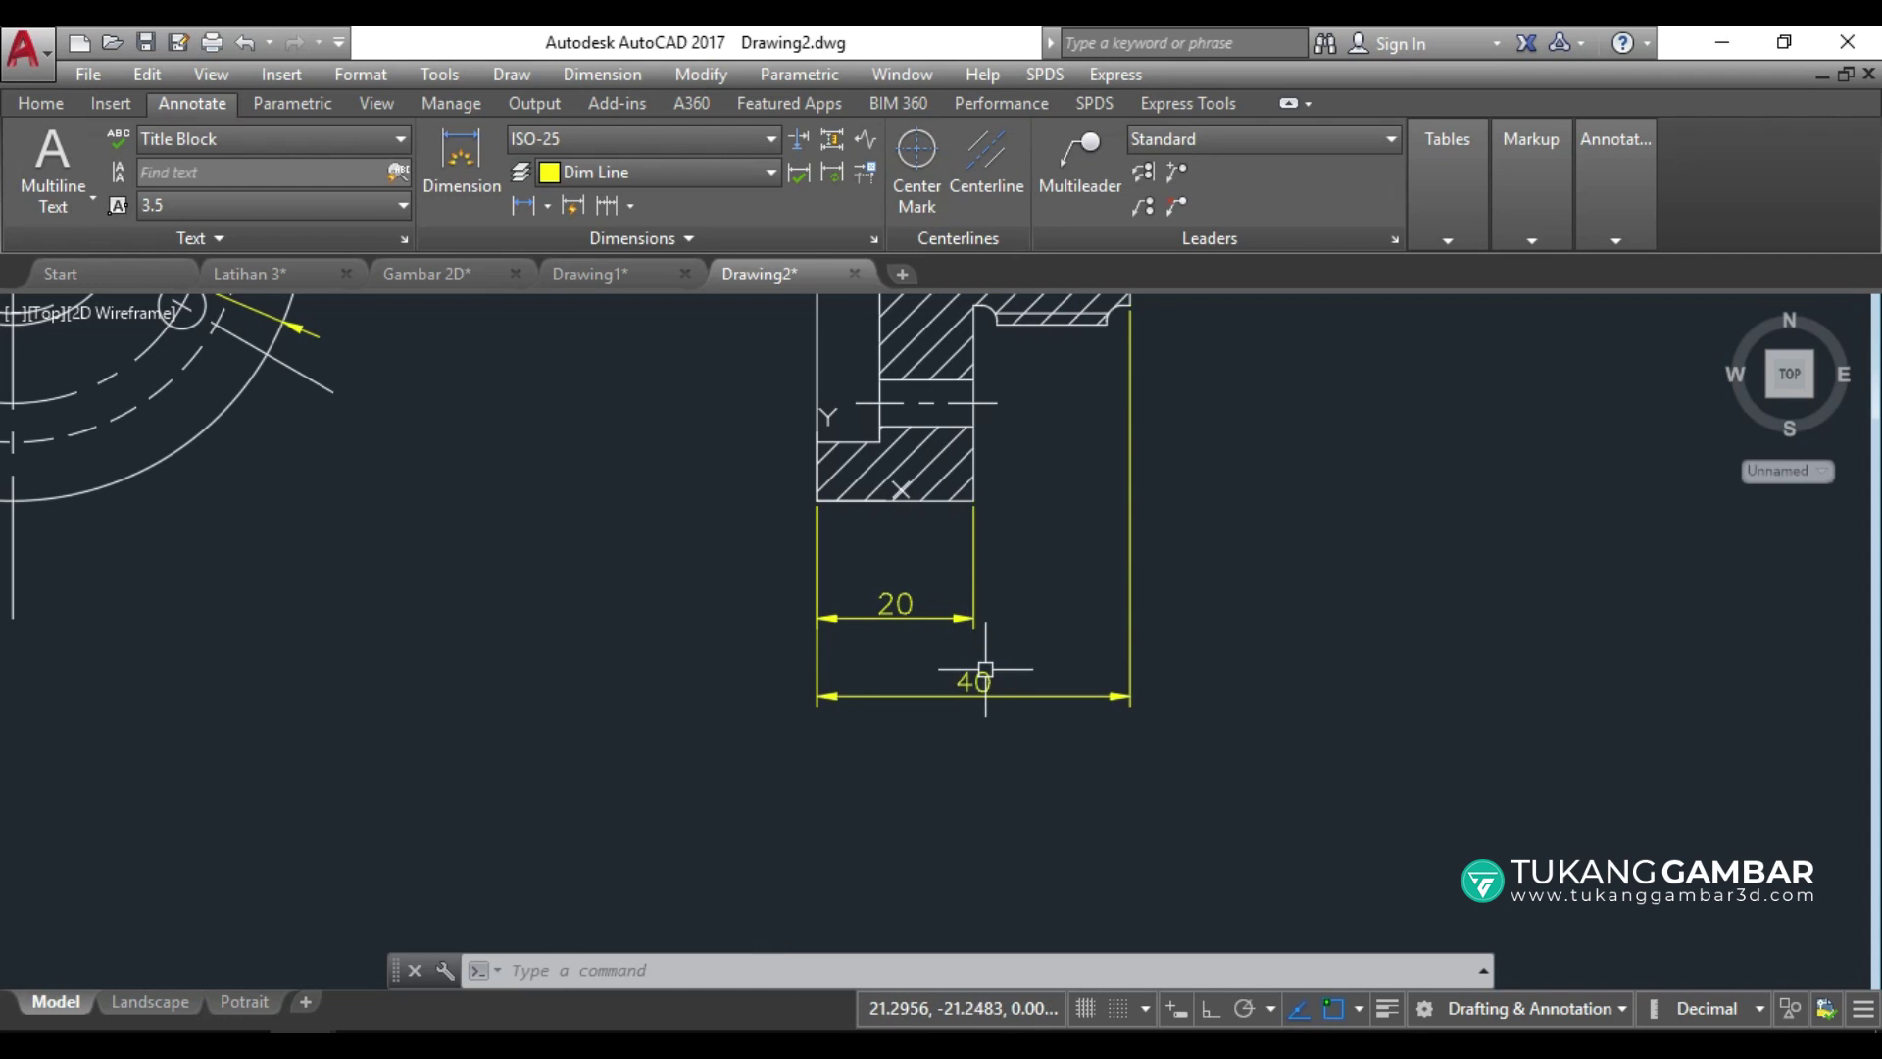
left_click(996, 671)
key("Escape")
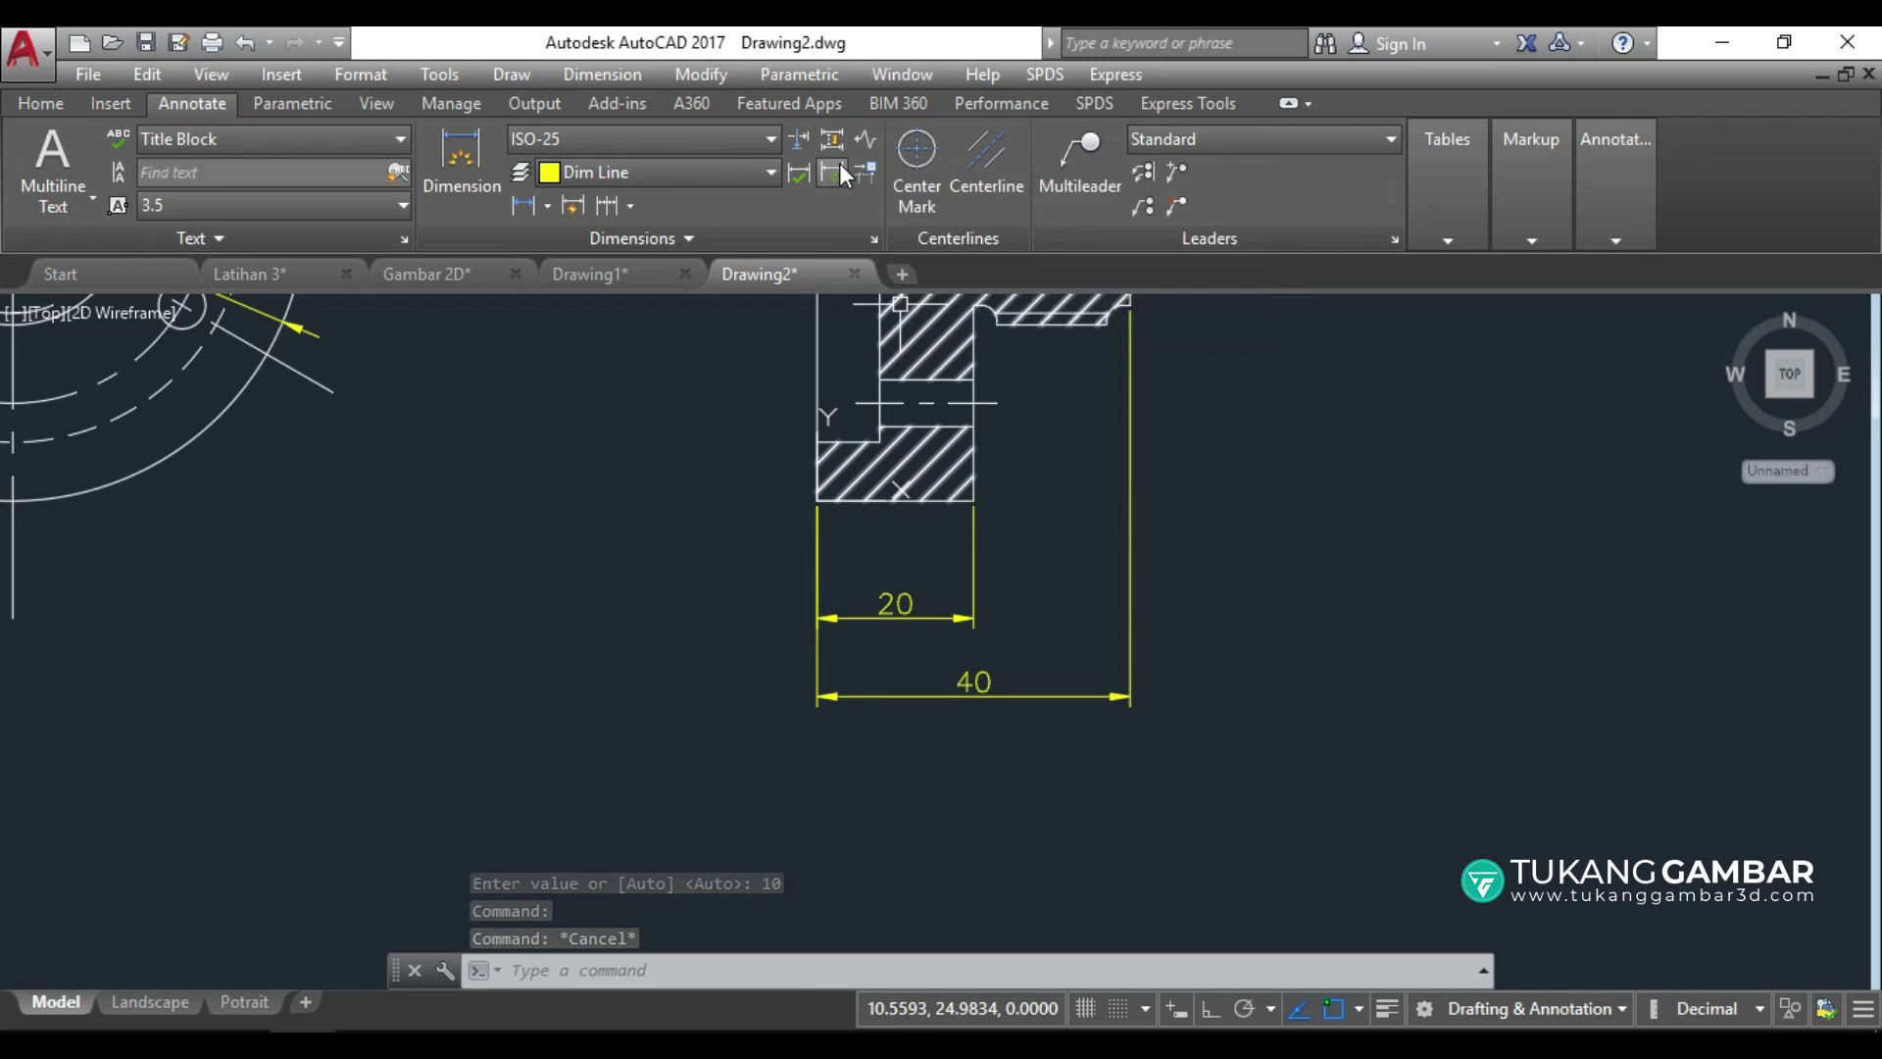
key("Escape")
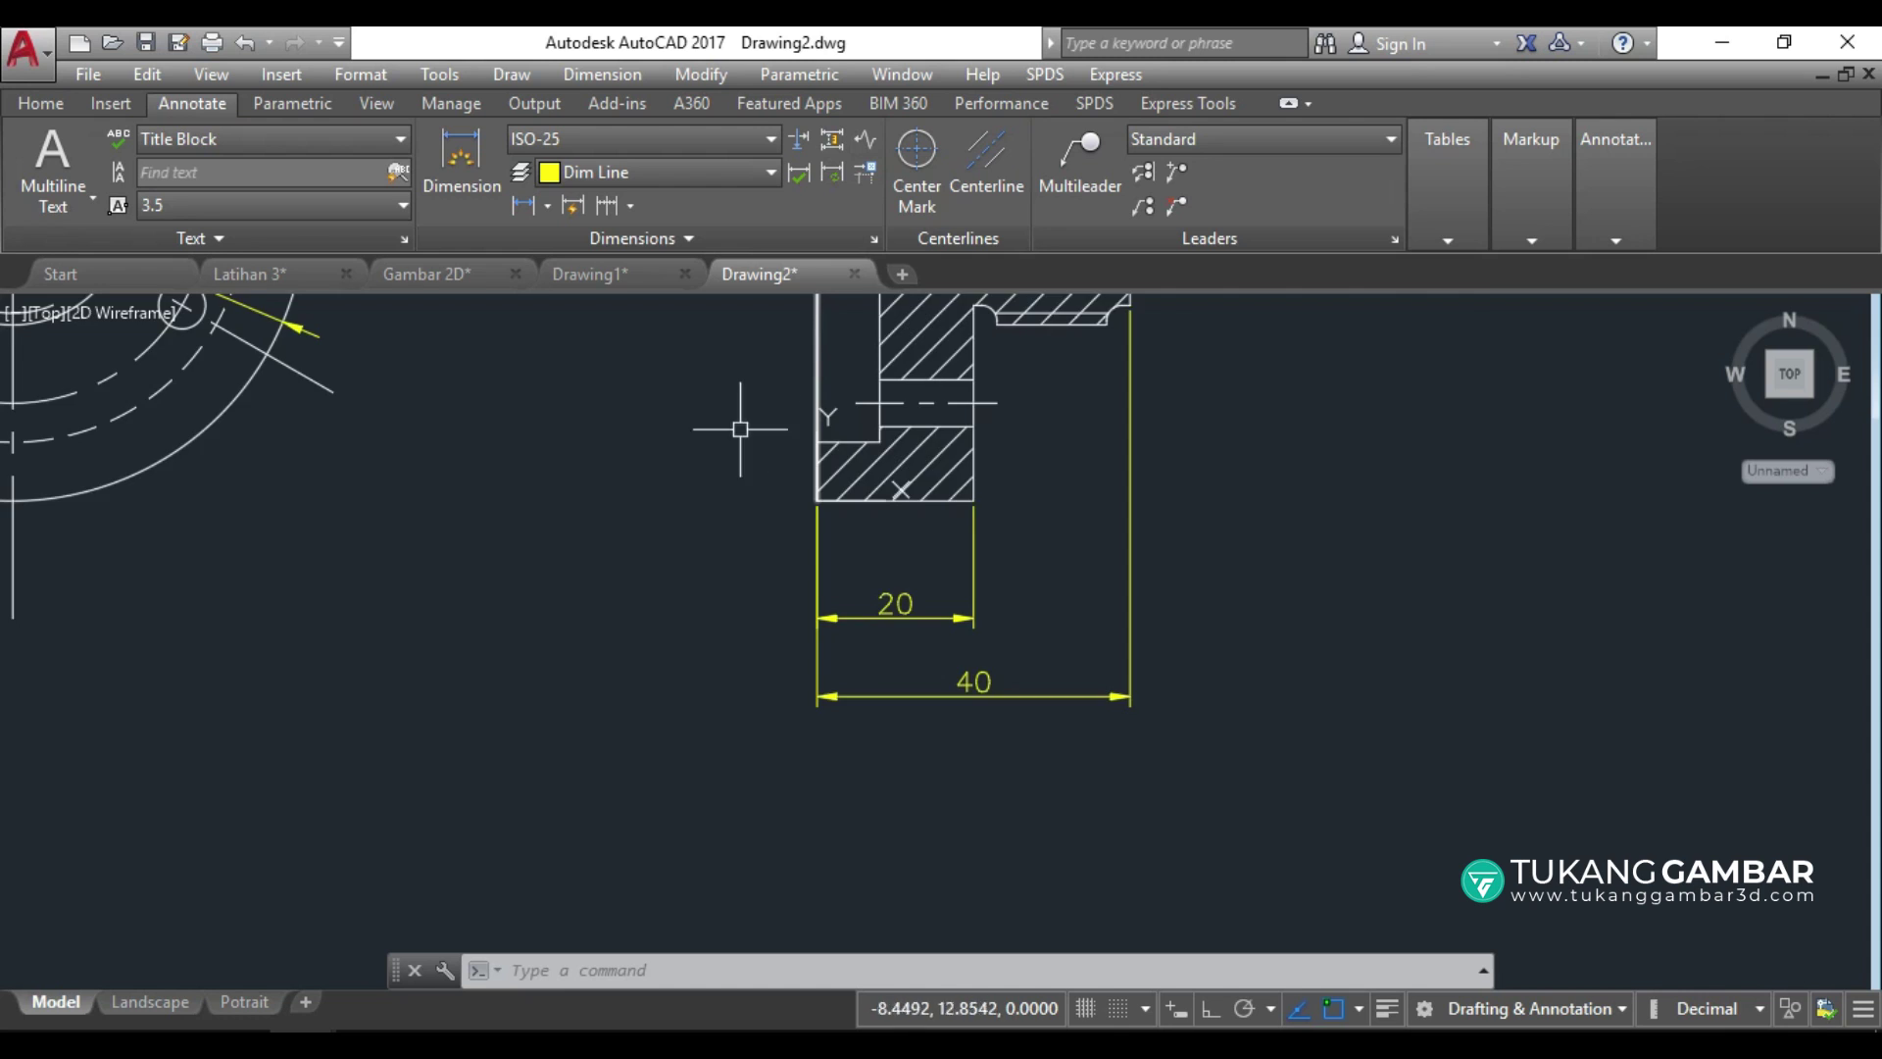
Draw a rectangle in empty space below the flange views.
scroll(741, 428, "down", 3)
scroll(895, 526, "down", 1)
middle_click_drag(748, 526, 637, 516)
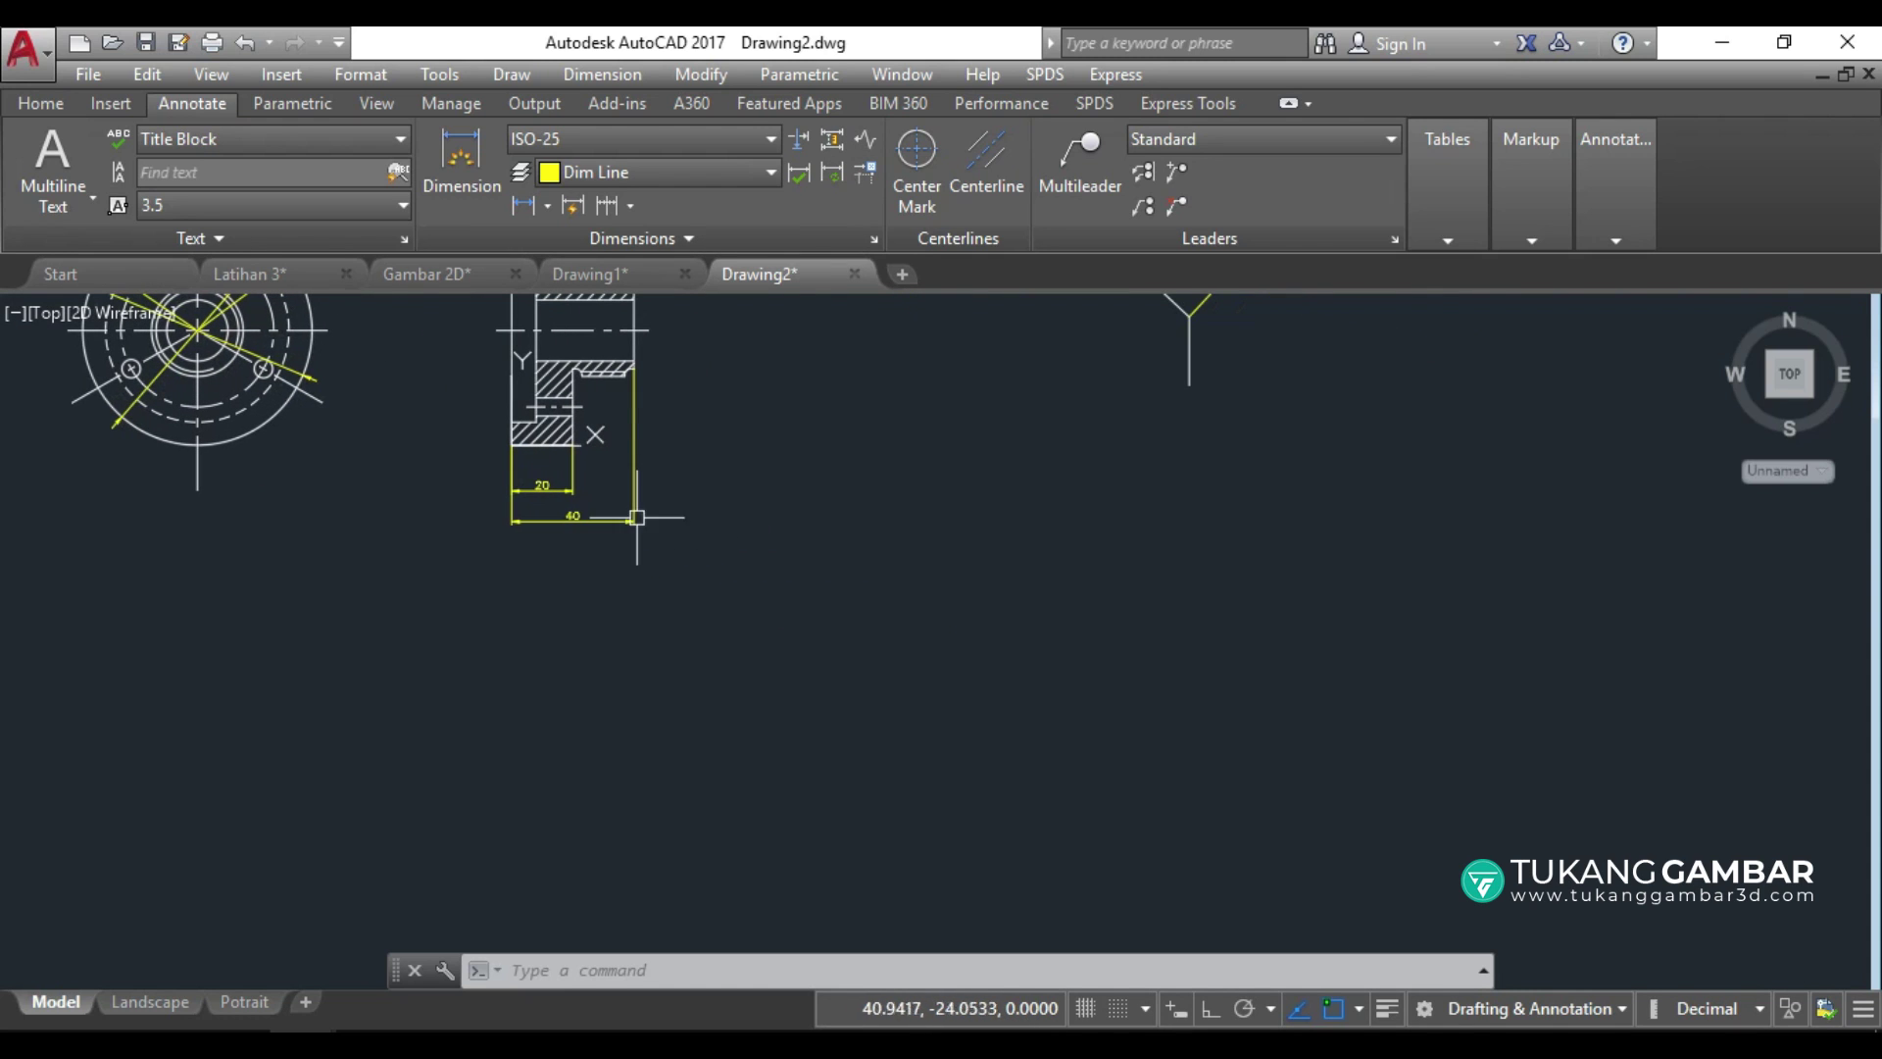
left_click(41, 104)
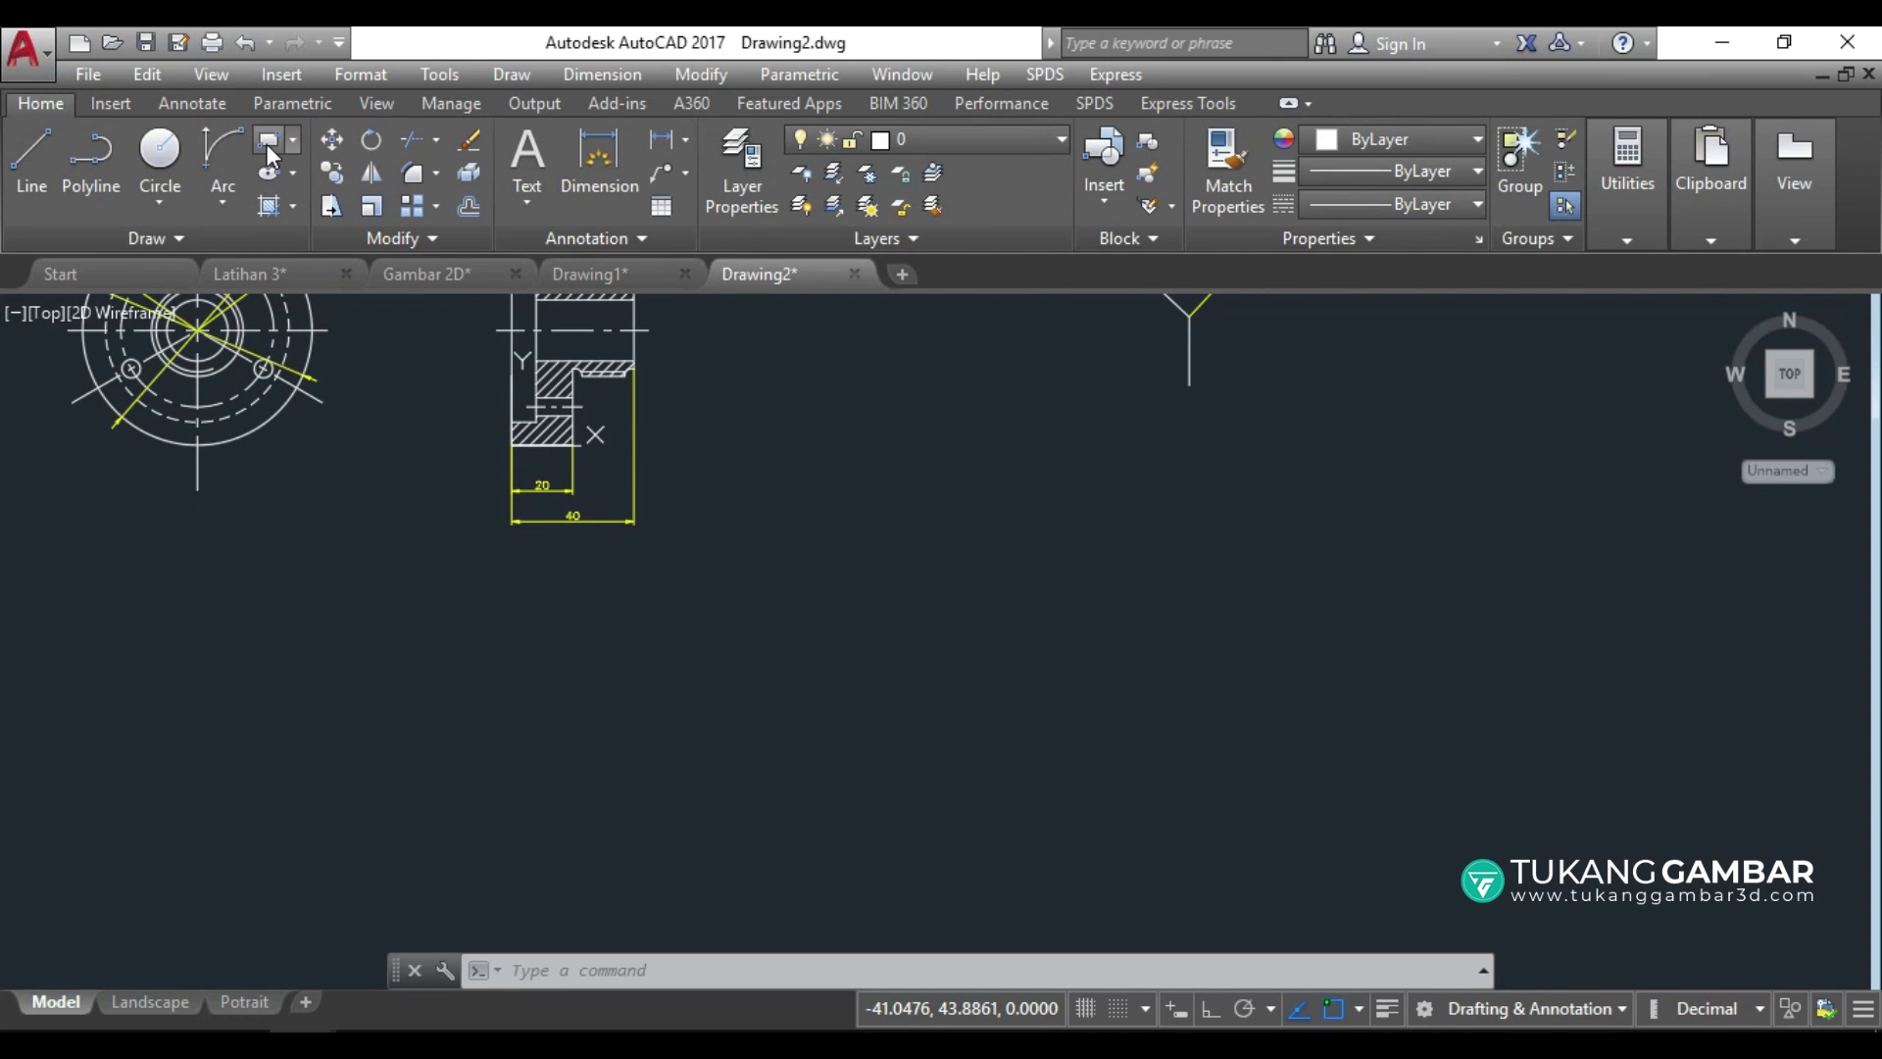
left_click(765, 598)
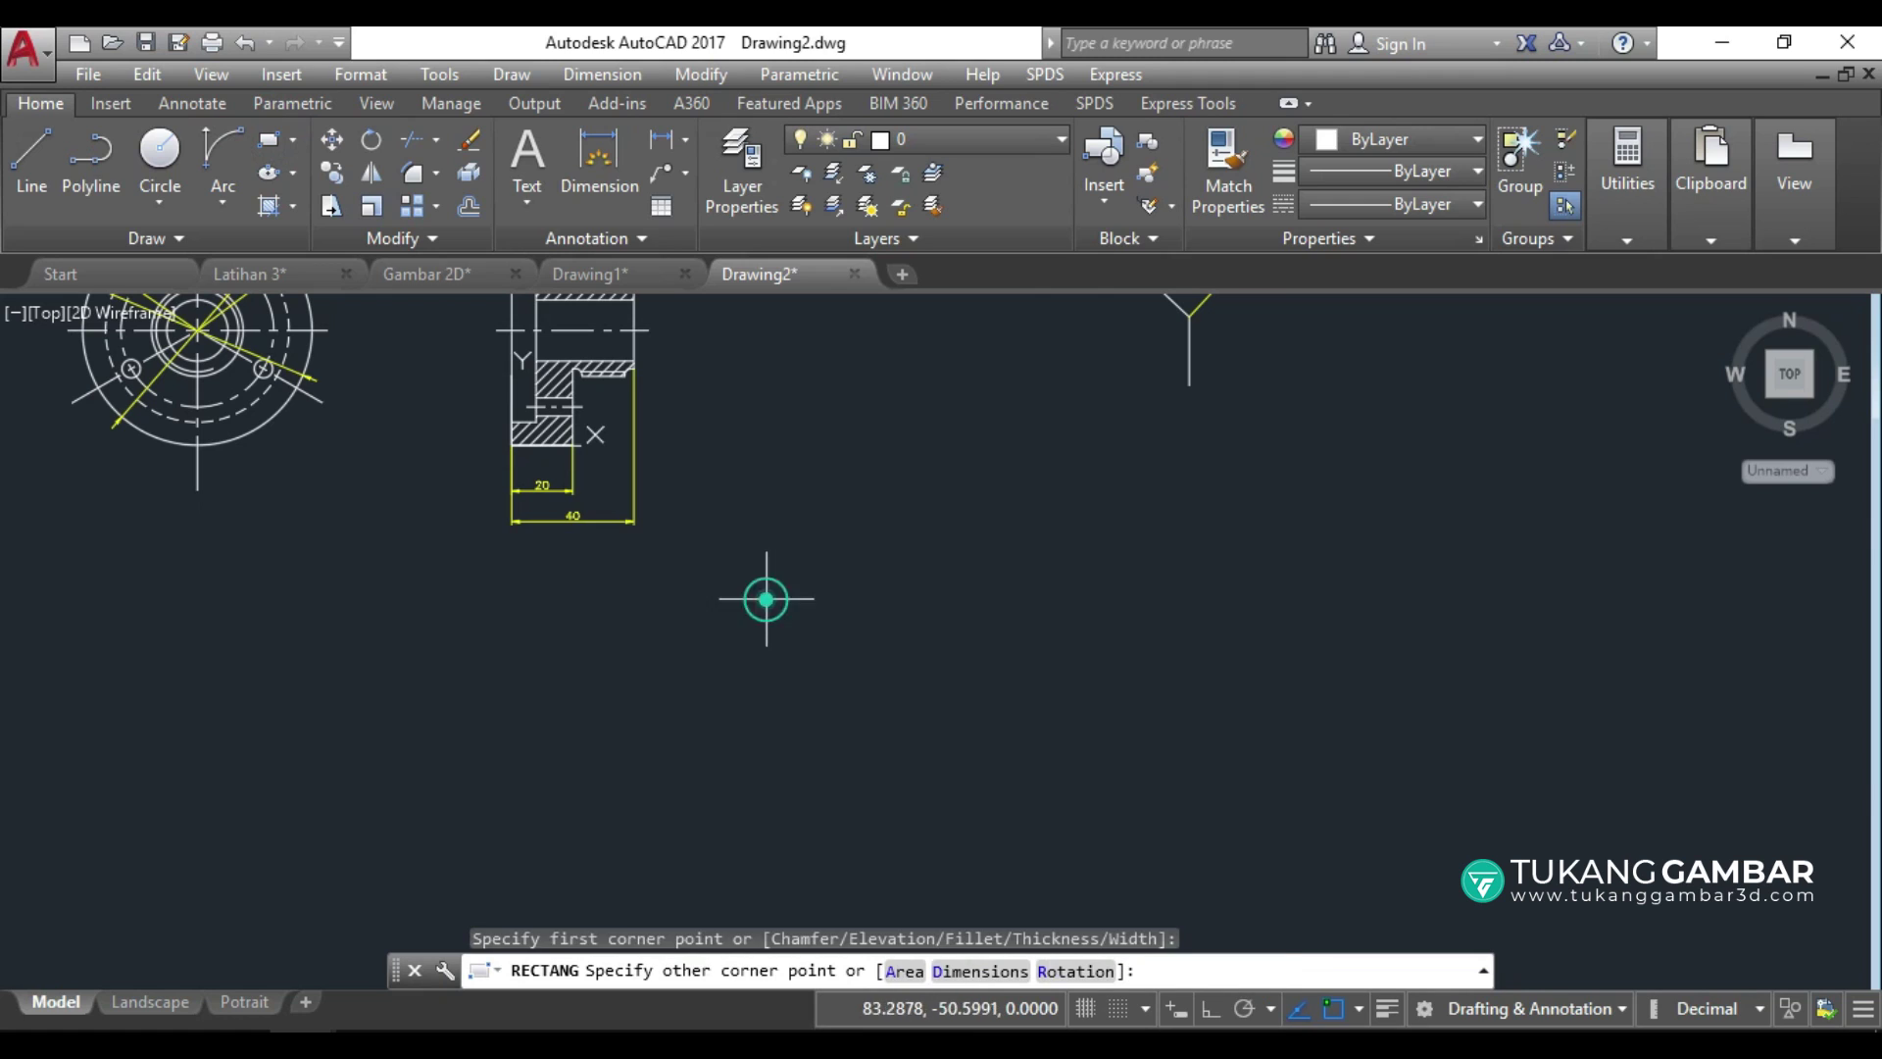
left_click(1082, 704)
scroll(1012, 655, "up", 2)
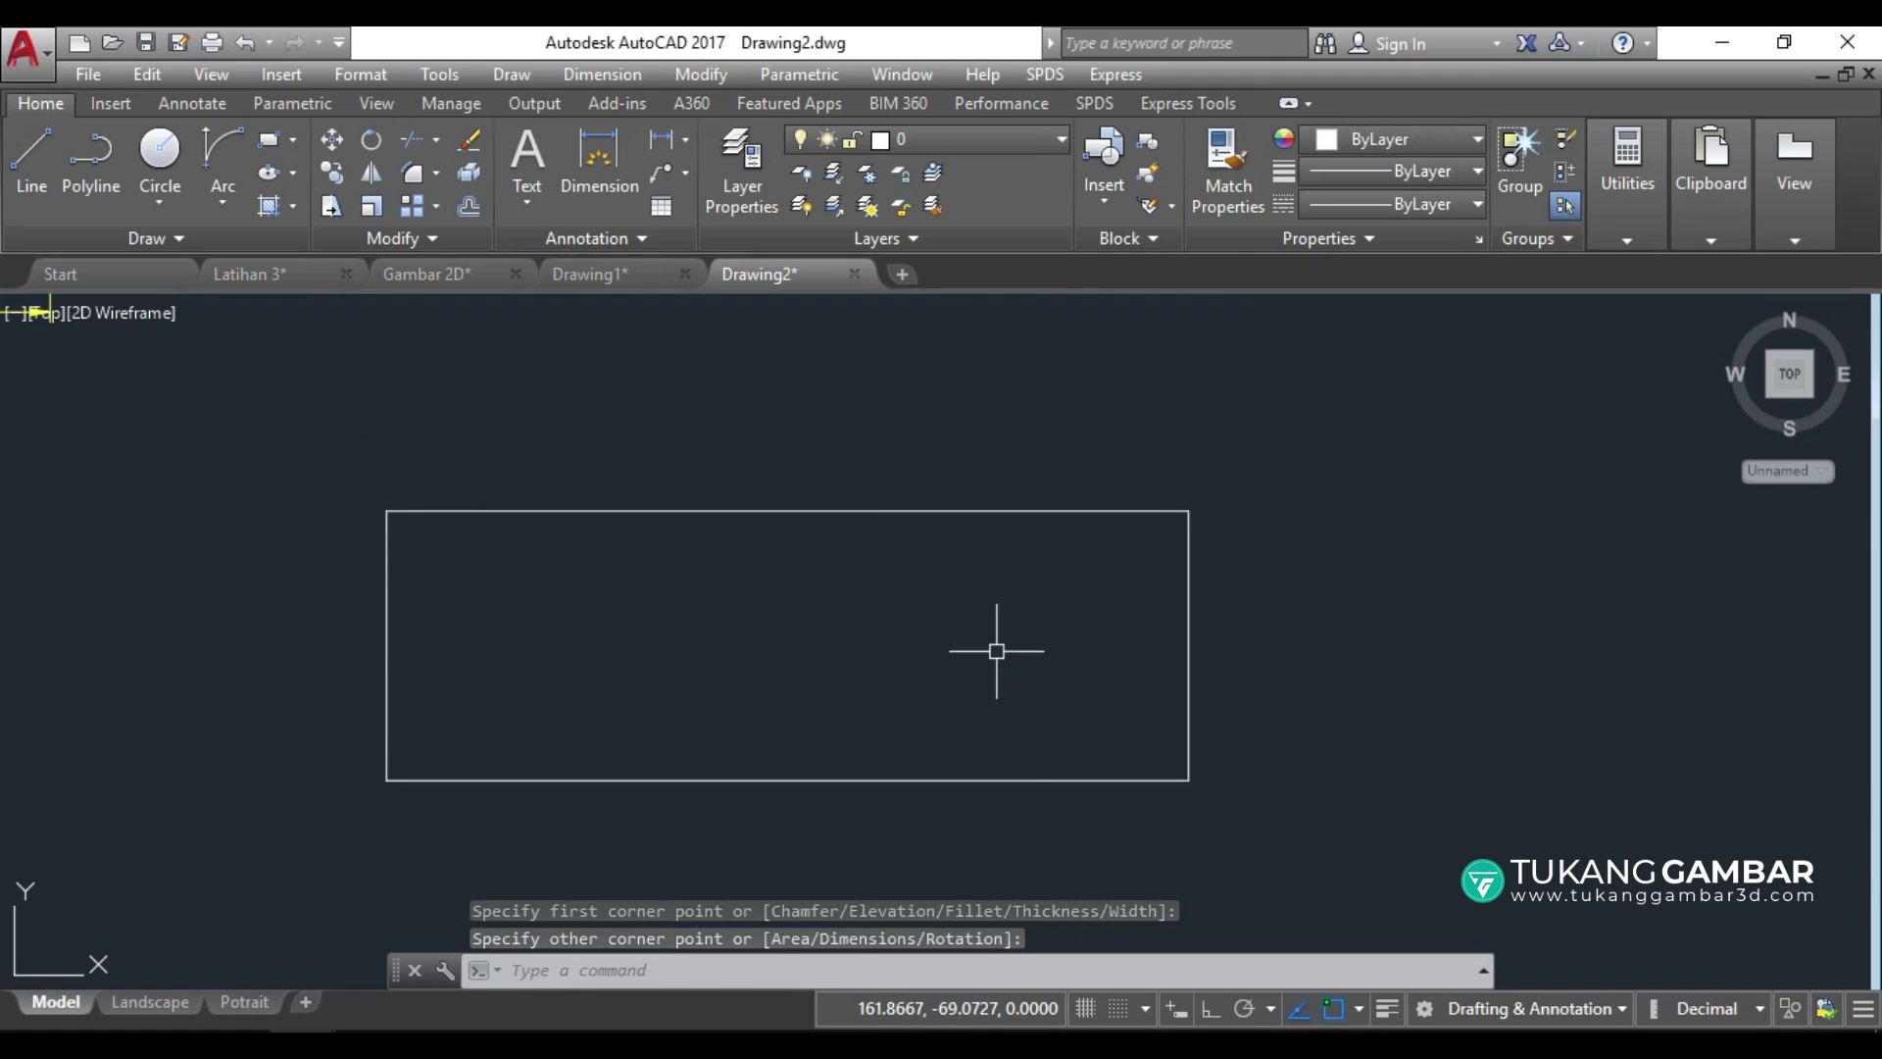
middle_click_drag(932, 622, 1034, 674)
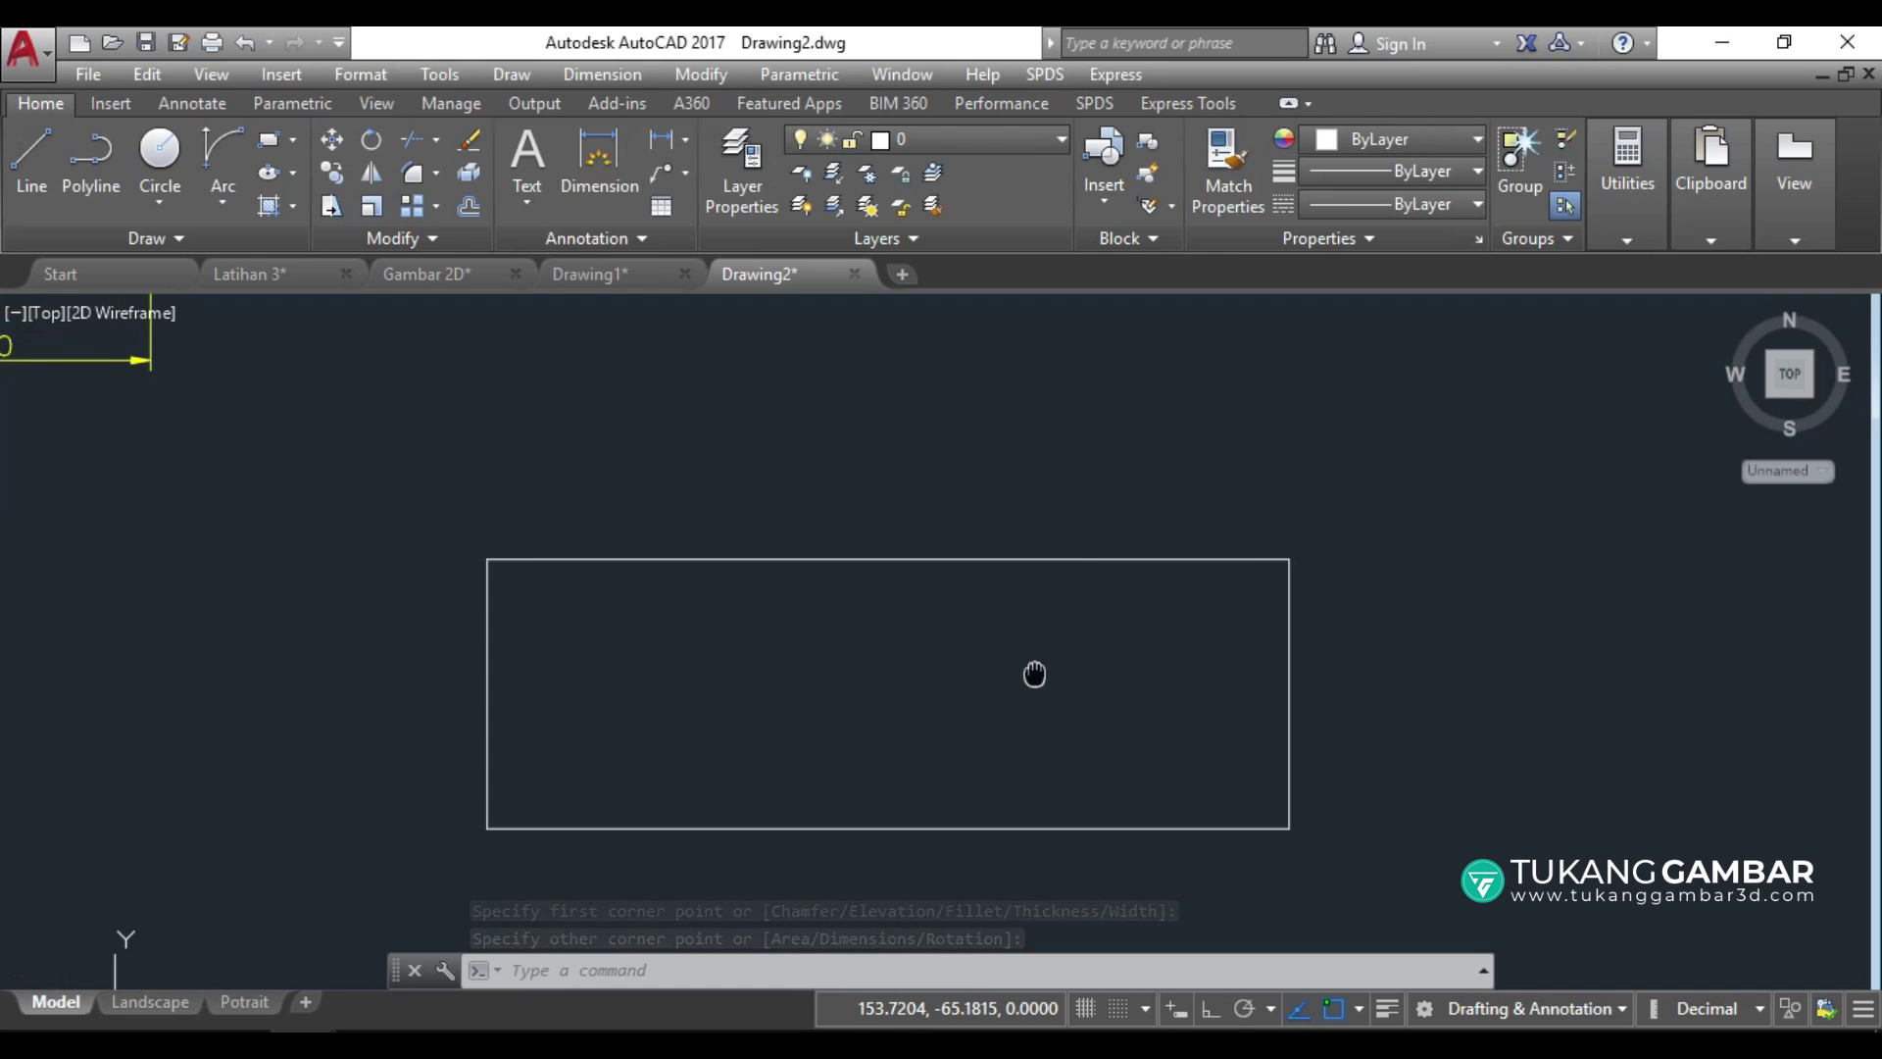
Place a 103,16 linear dimension above the rectangle's top edge.
left_click(611, 172)
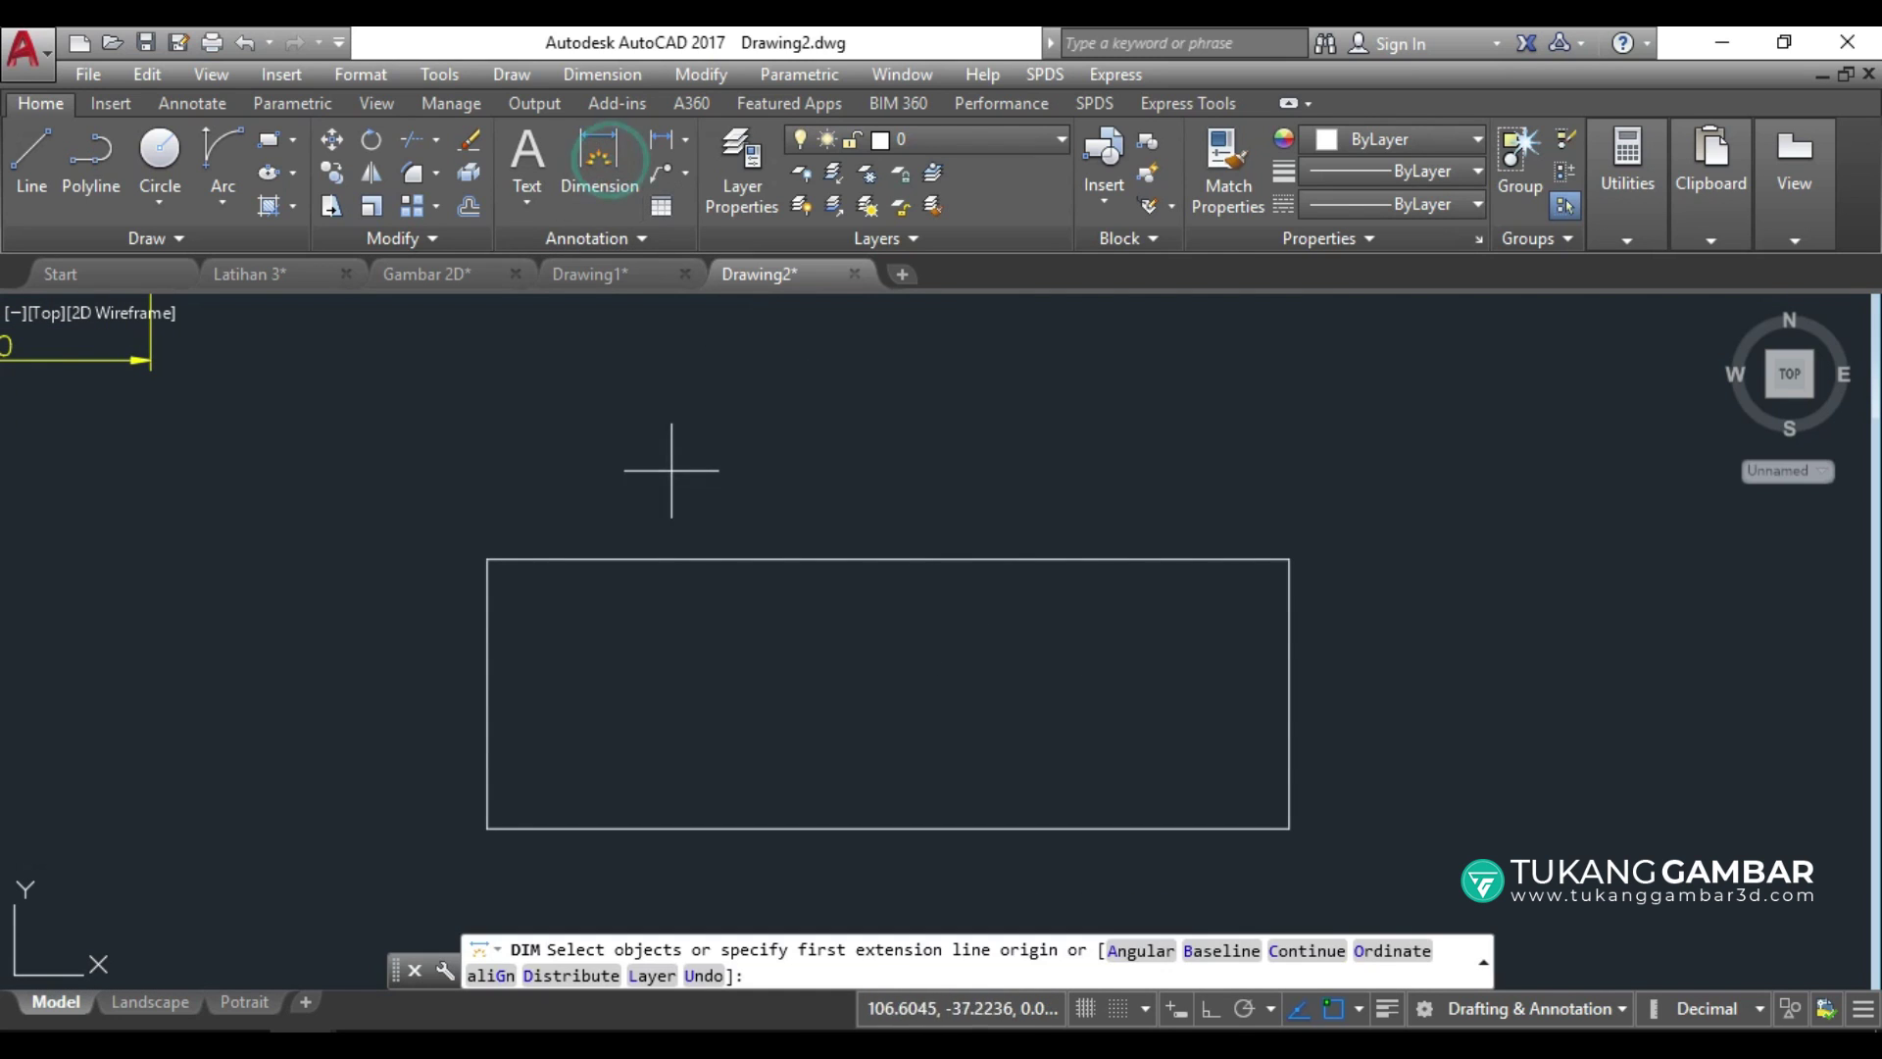
left_click(676, 559)
left_click(722, 451)
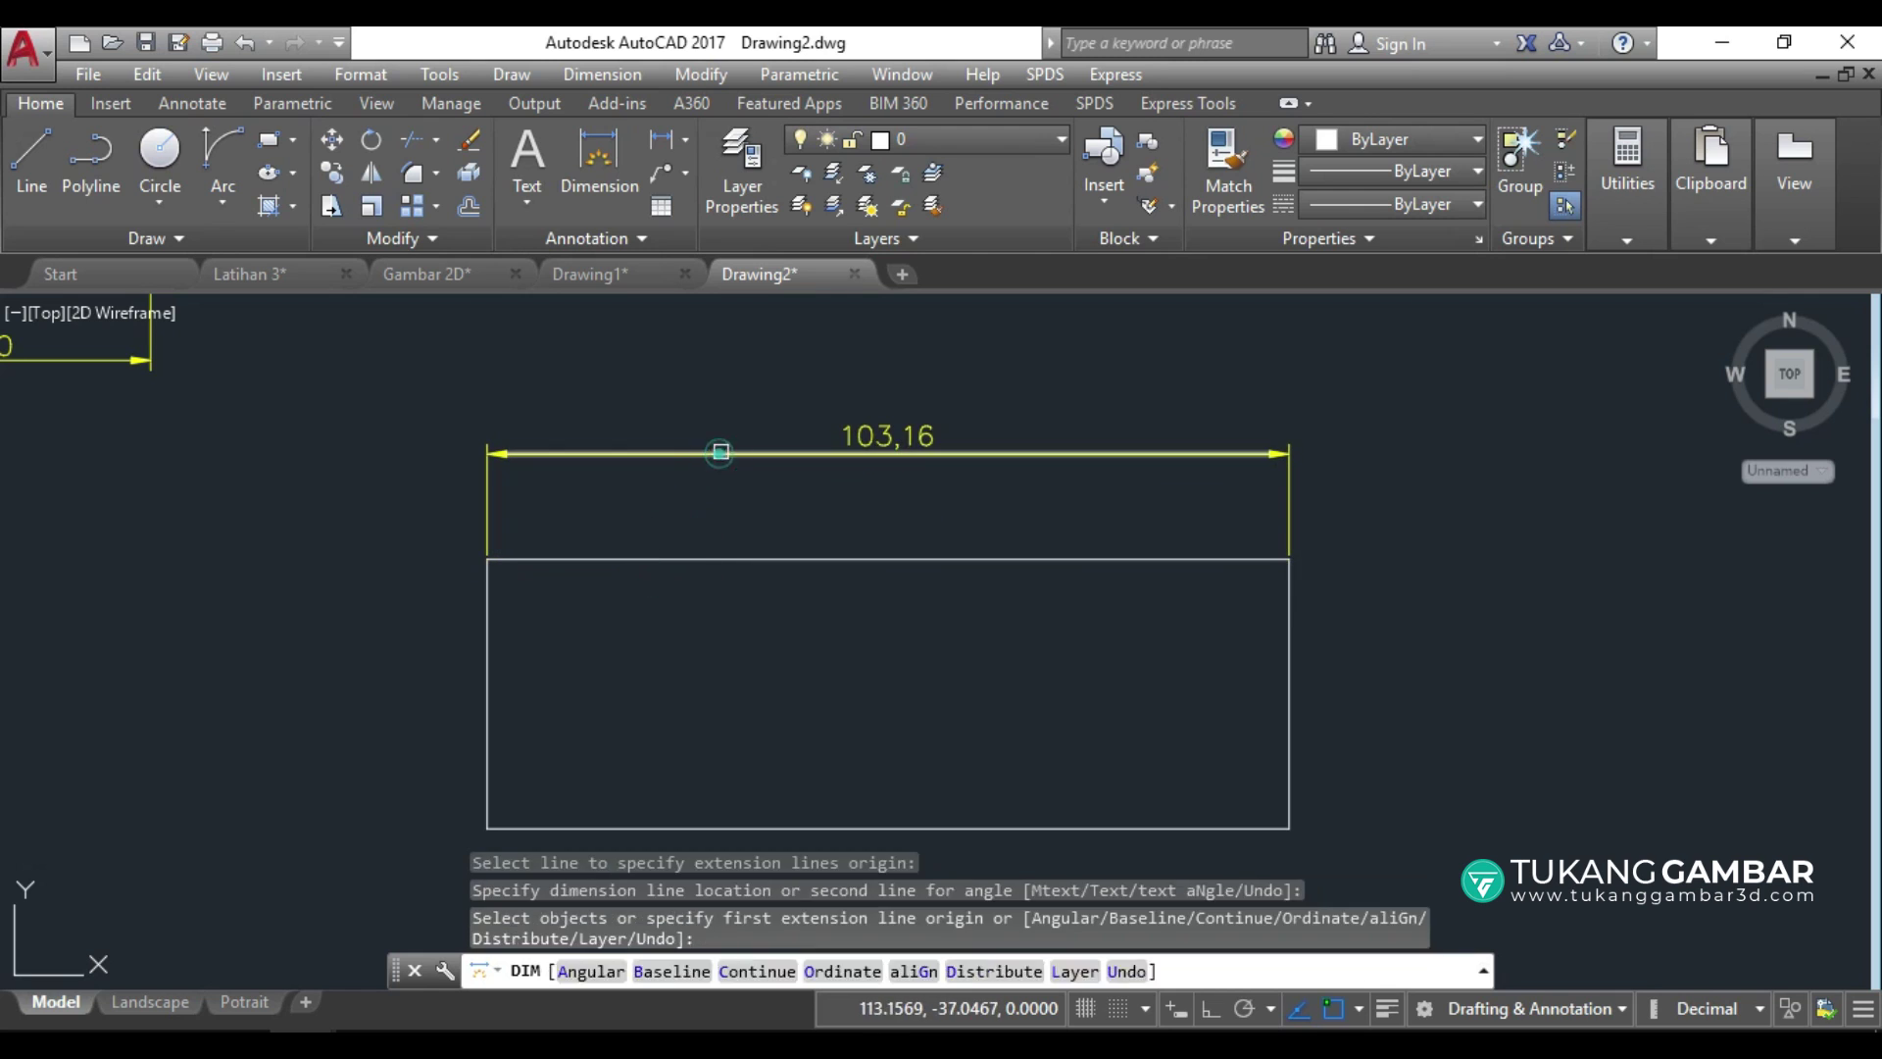
type("c")
key("Return")
key("Escape")
key("Escape")
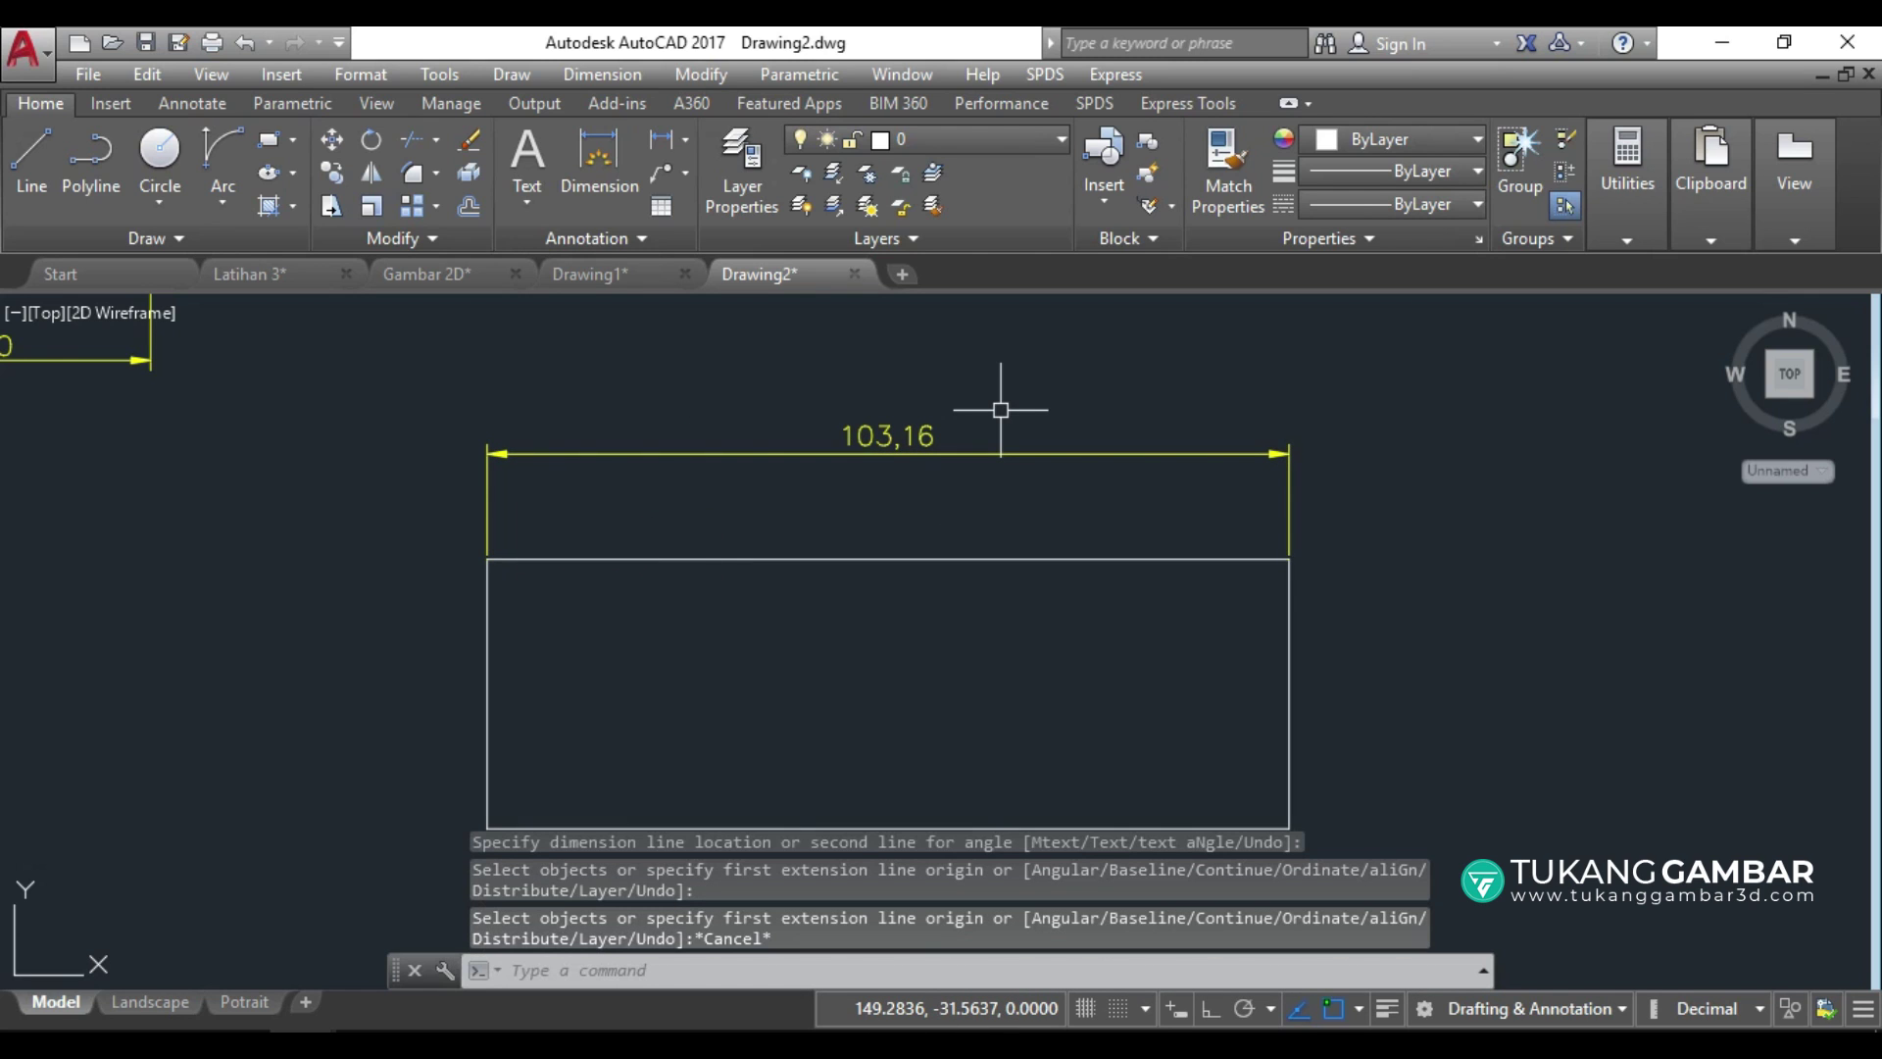
middle_click_drag(979, 478, 987, 446)
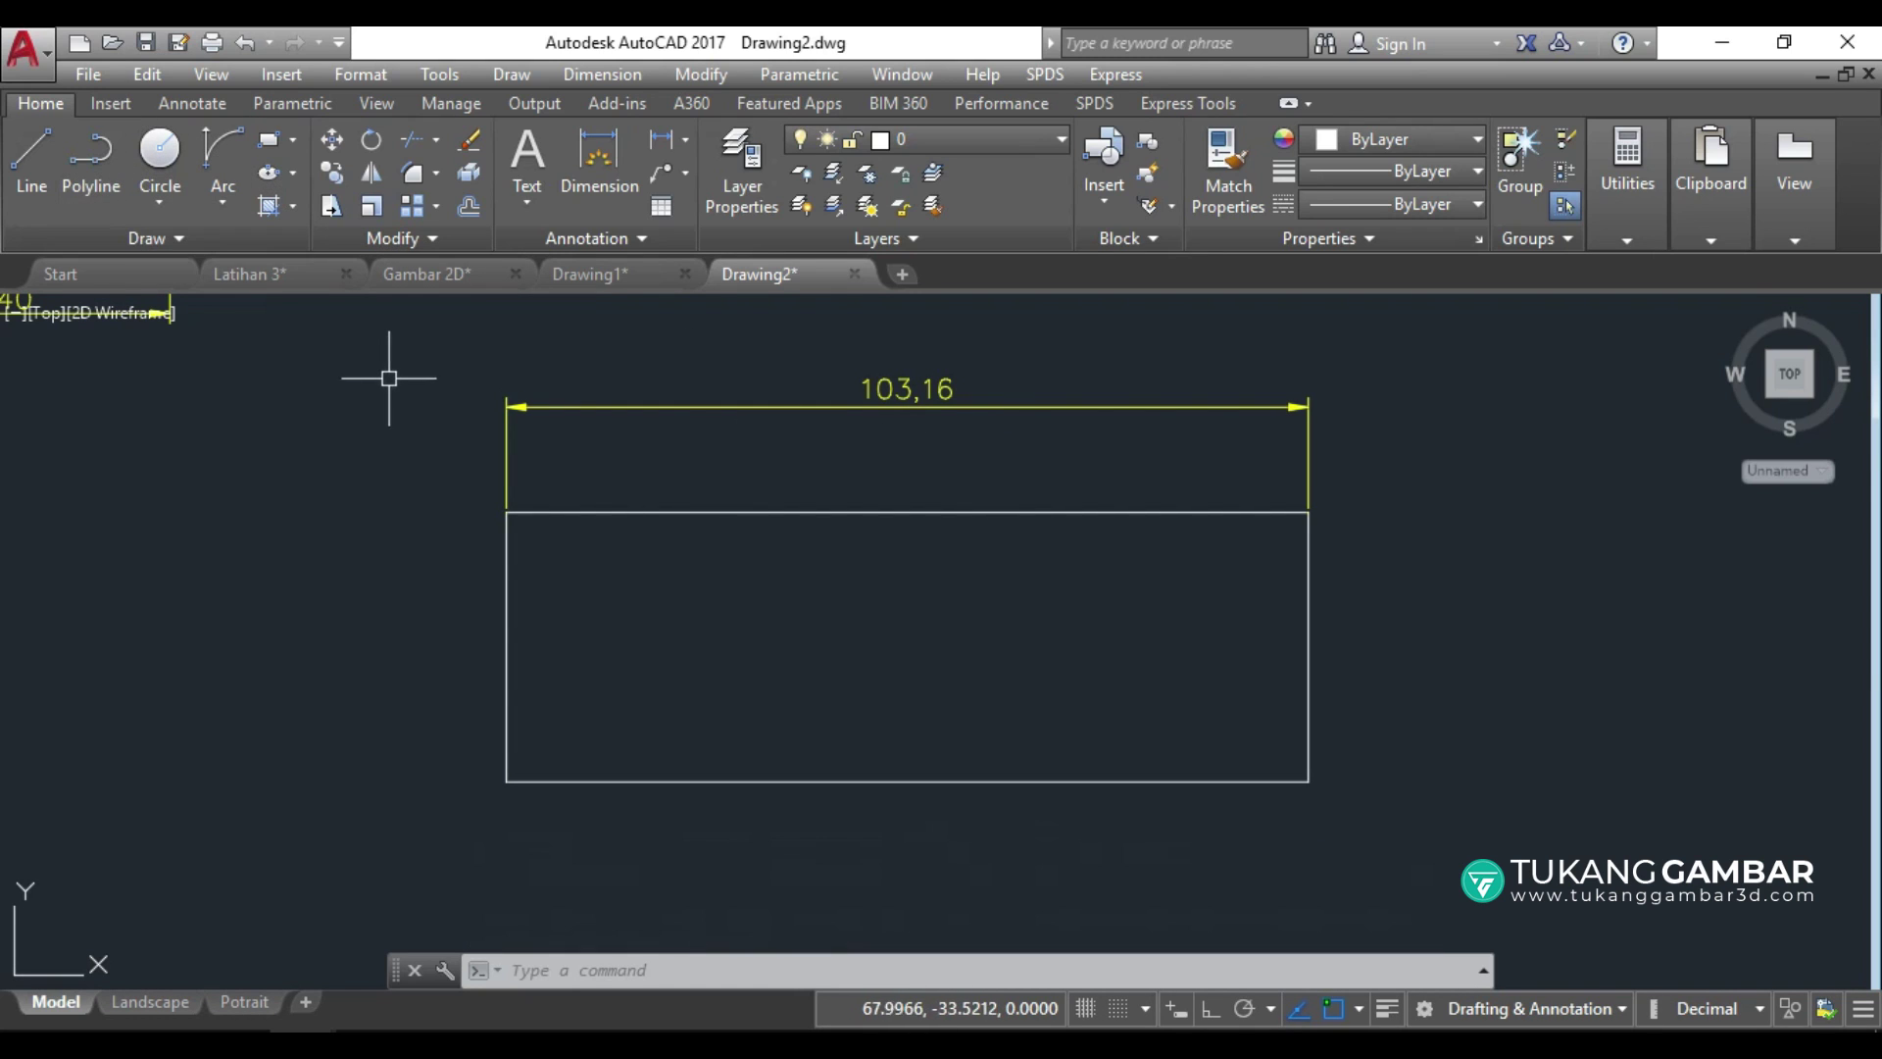
Draw an S-shaped spline crossing the rectangle from above its top edge to below its bottom edge.
type("spli")
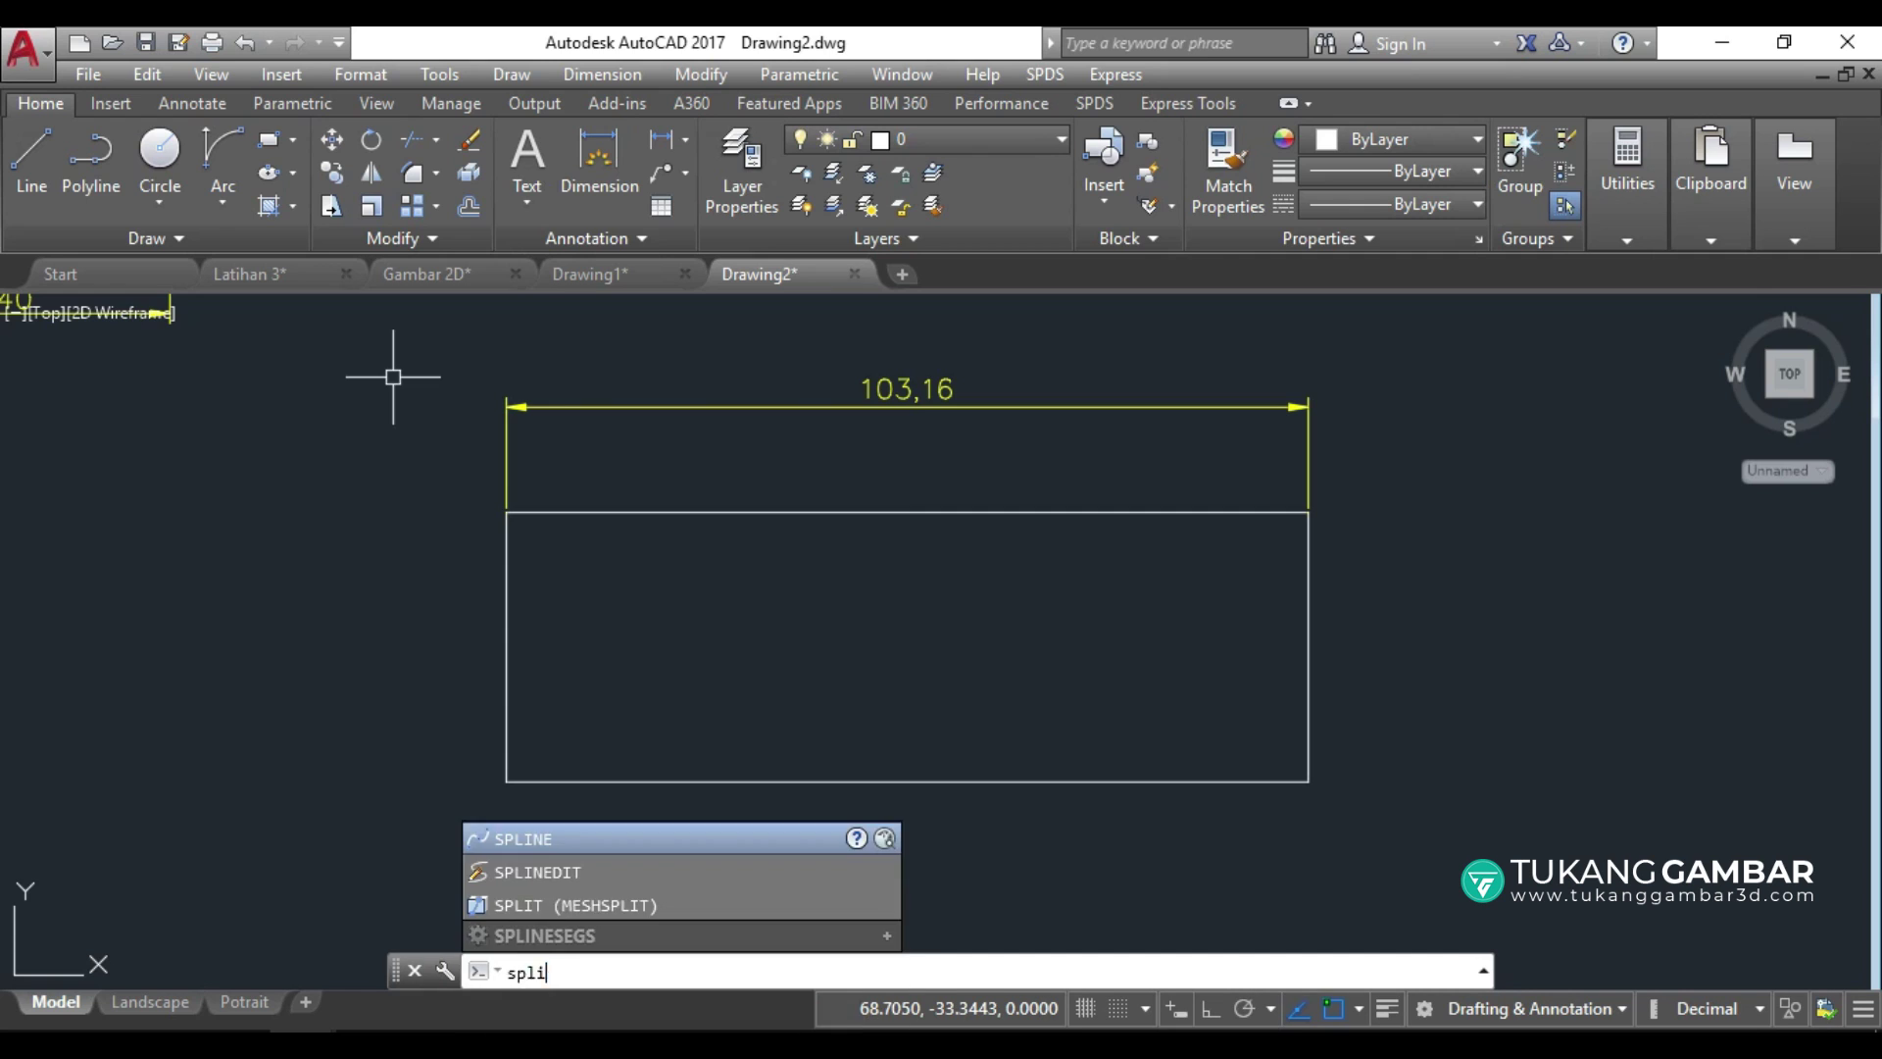
key("Return")
left_click(876, 482)
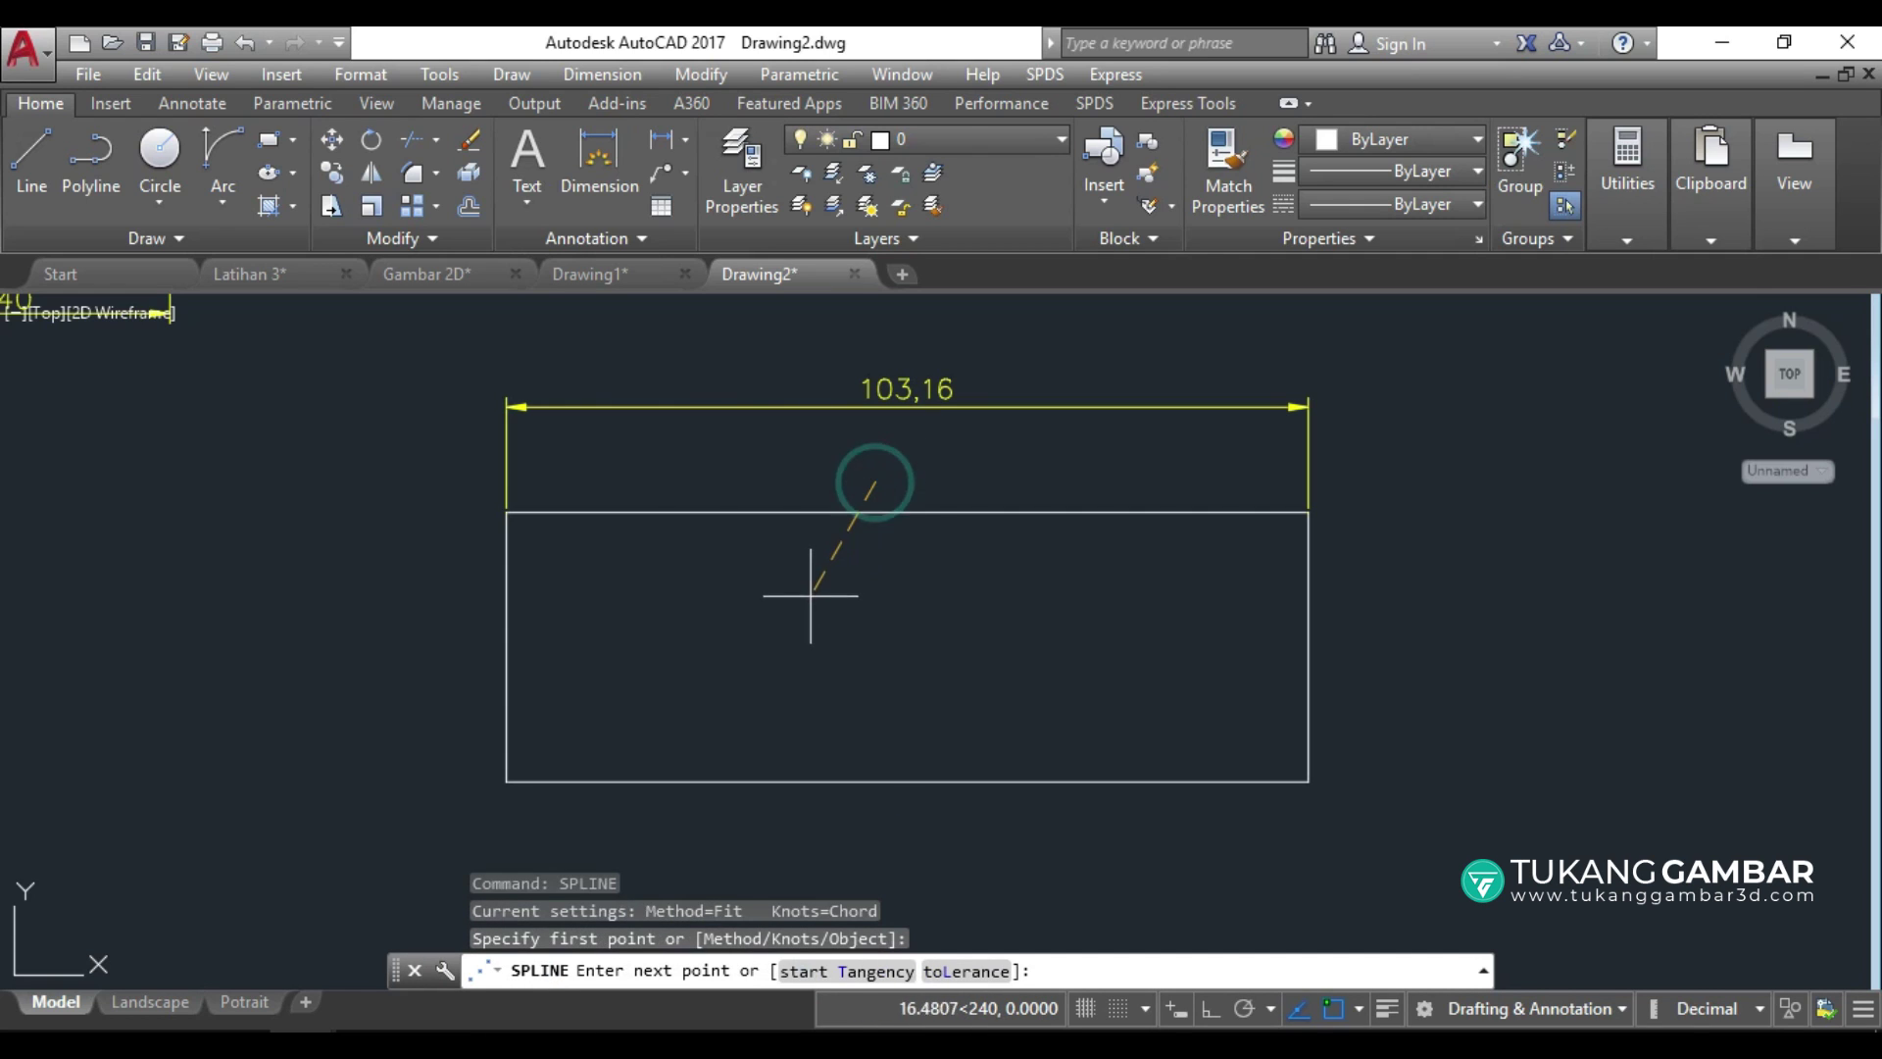
left_click(812, 588)
left_click(855, 708)
left_click(813, 812)
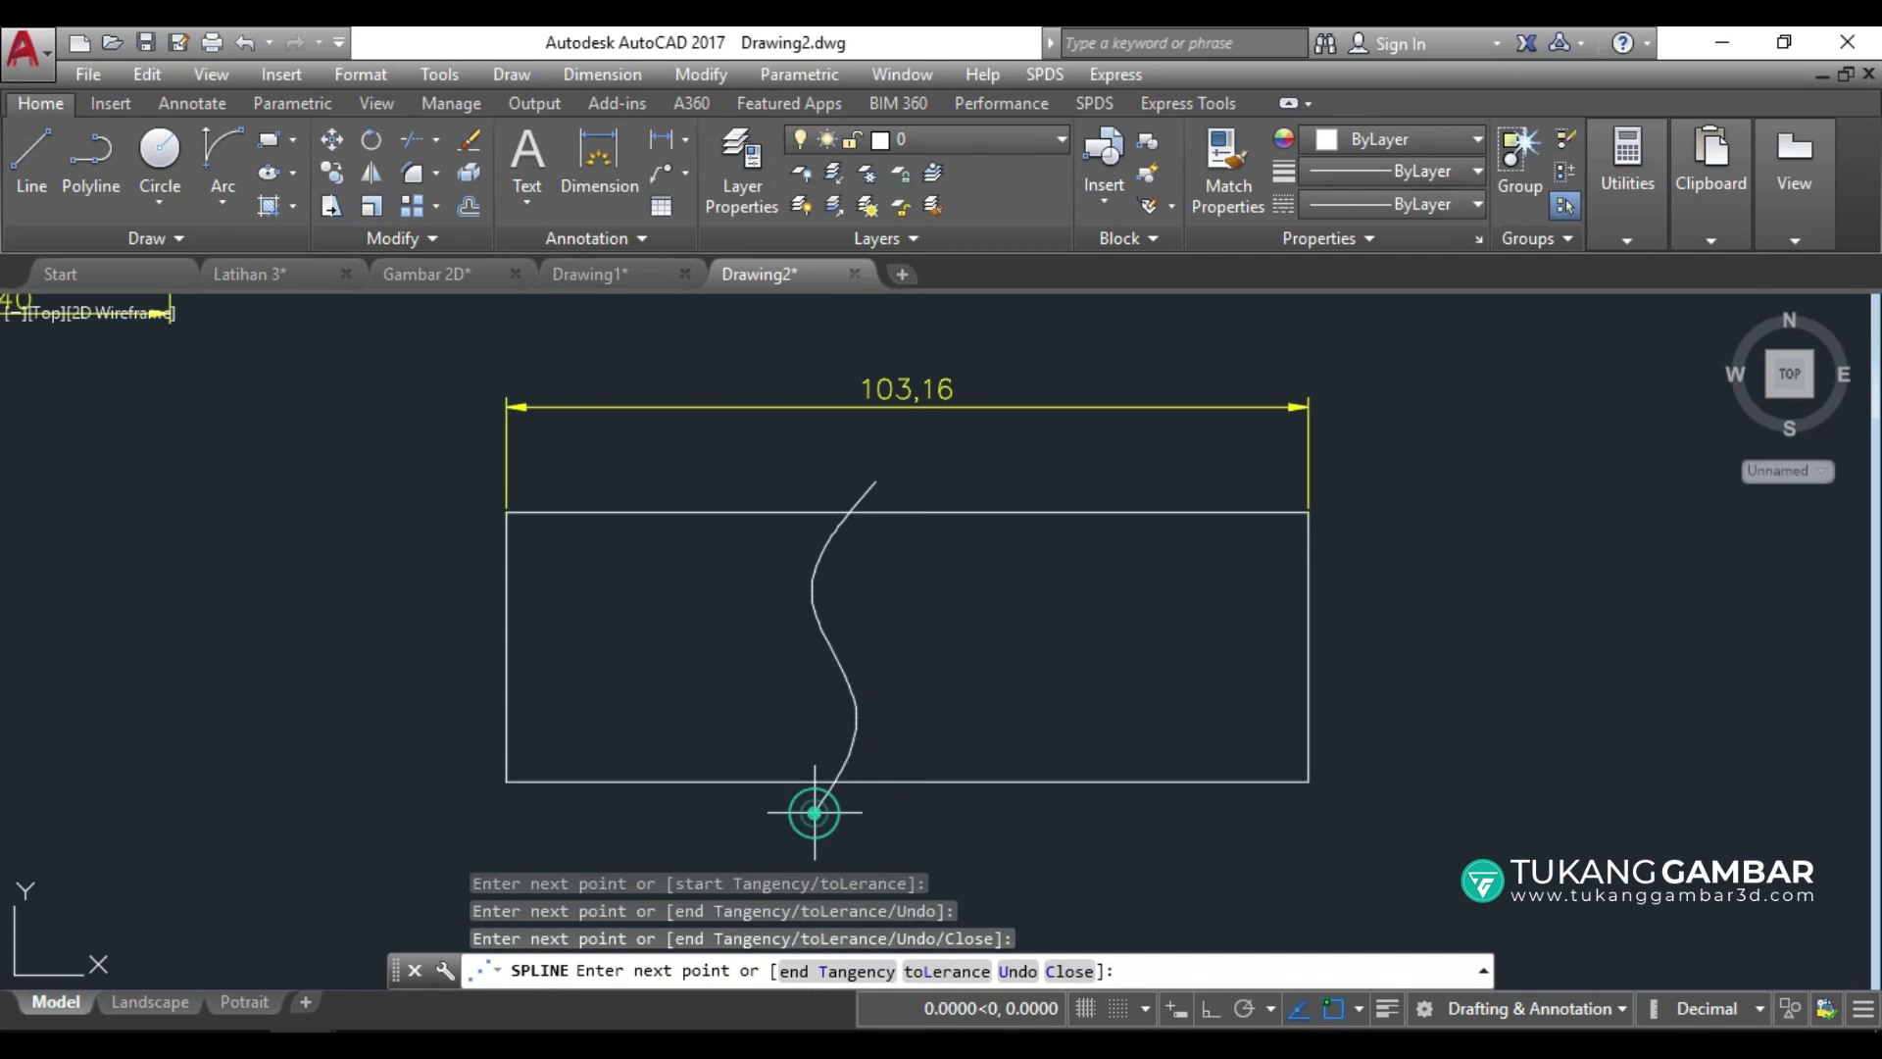
right_click(932, 617)
left_click(947, 633)
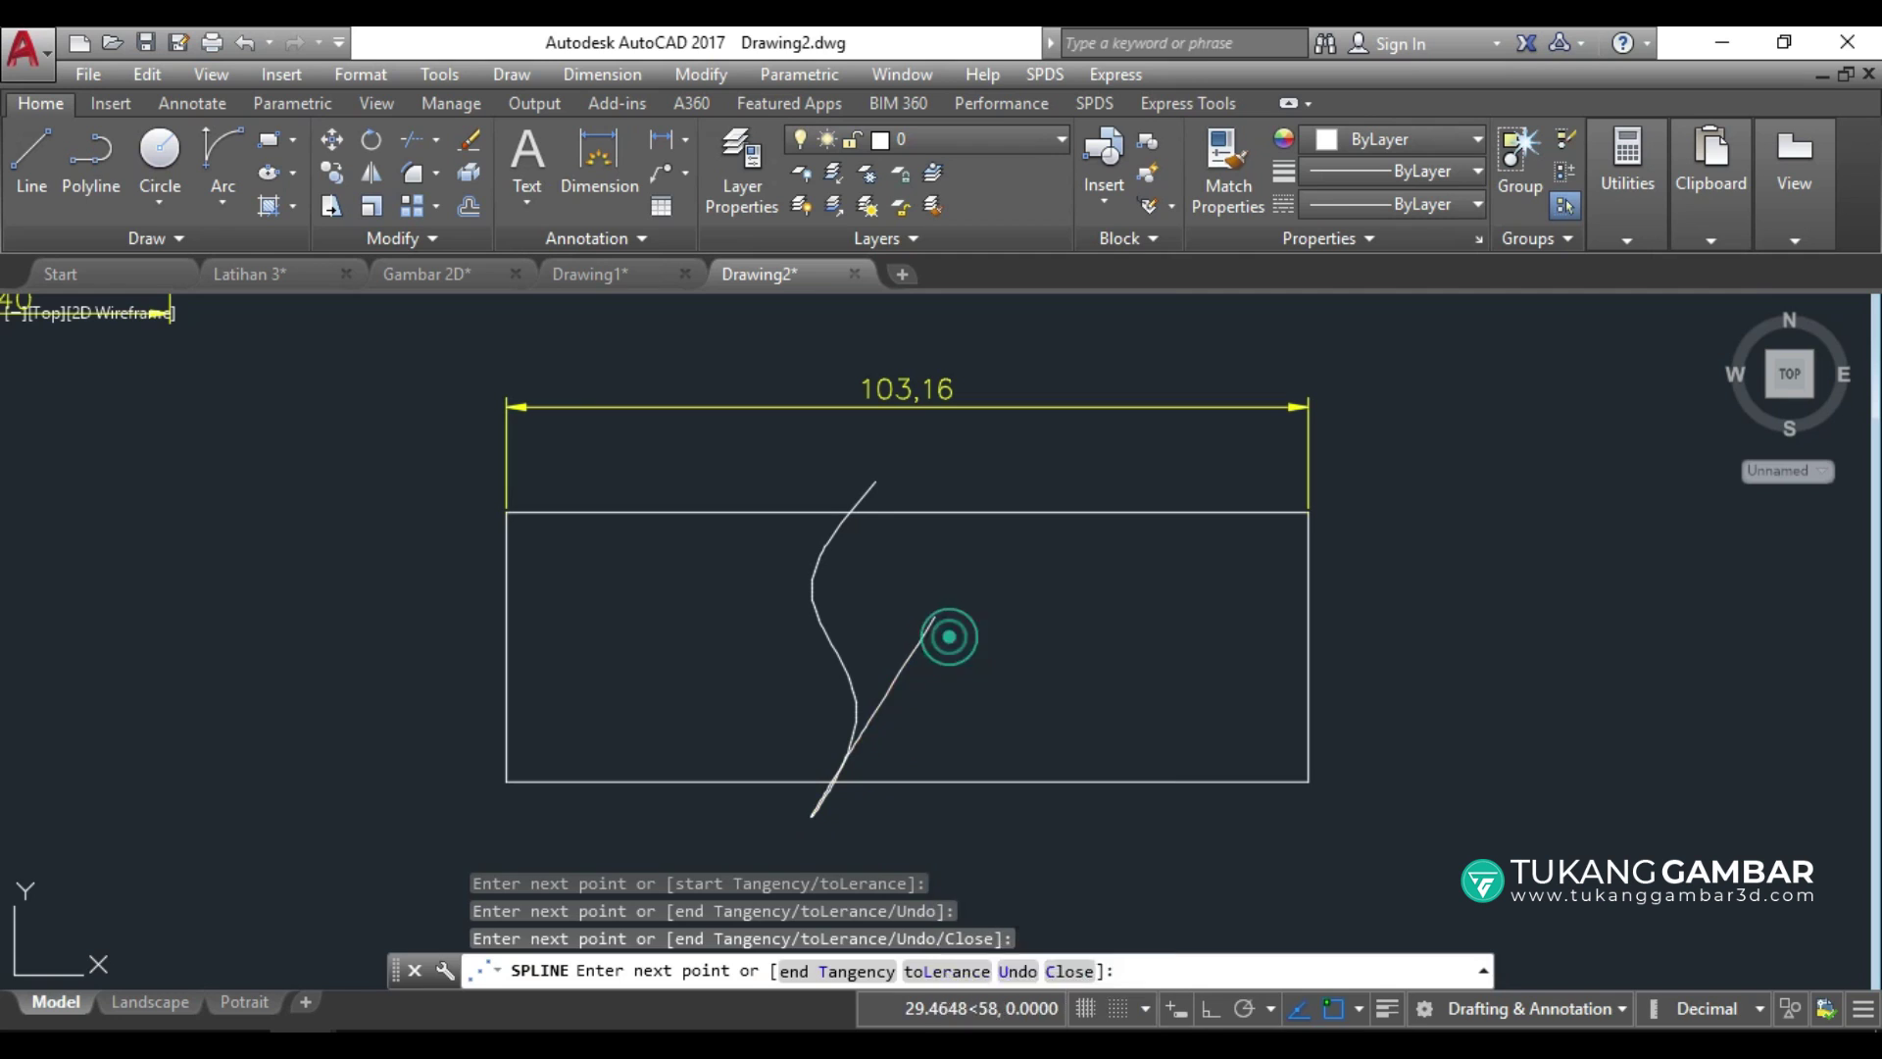
Copy the S-curve slightly to the right with Ortho on.
key("Escape")
left_click(869, 495)
left_click(331, 173)
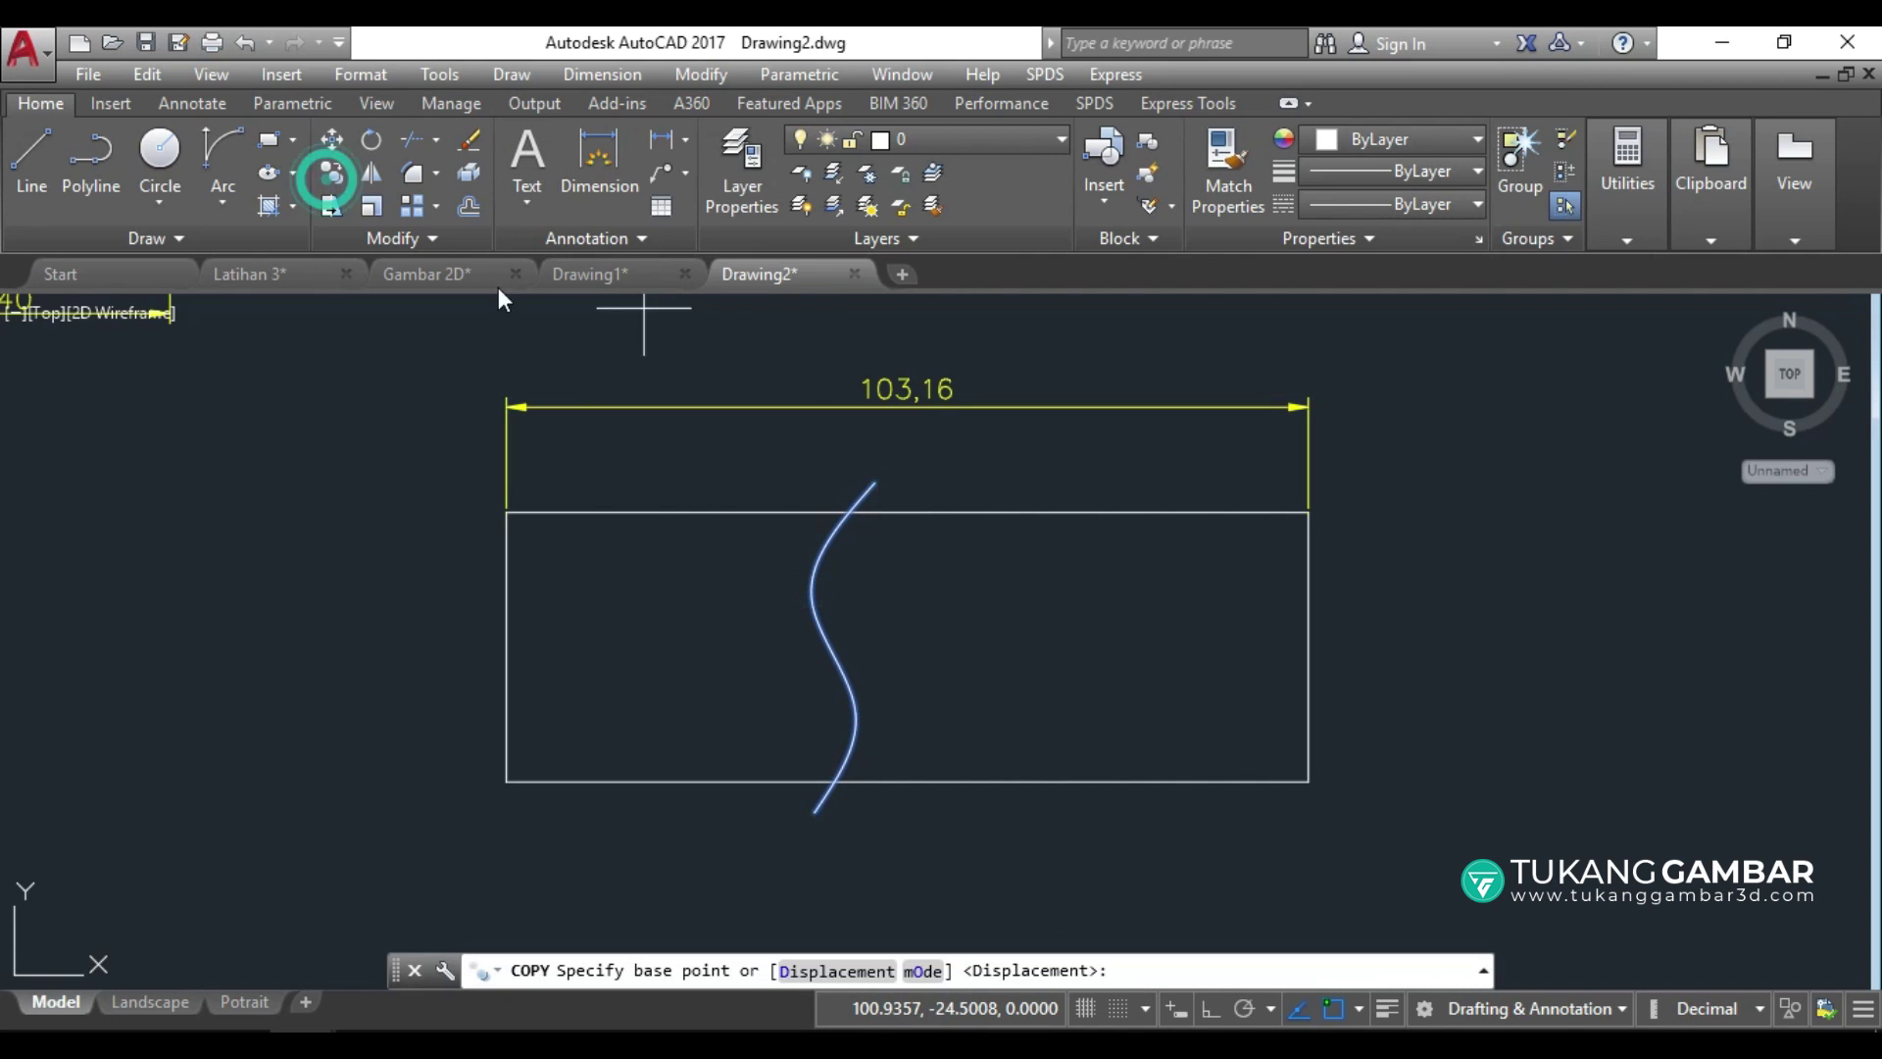
left_click(915, 432)
left_click(1211, 1008)
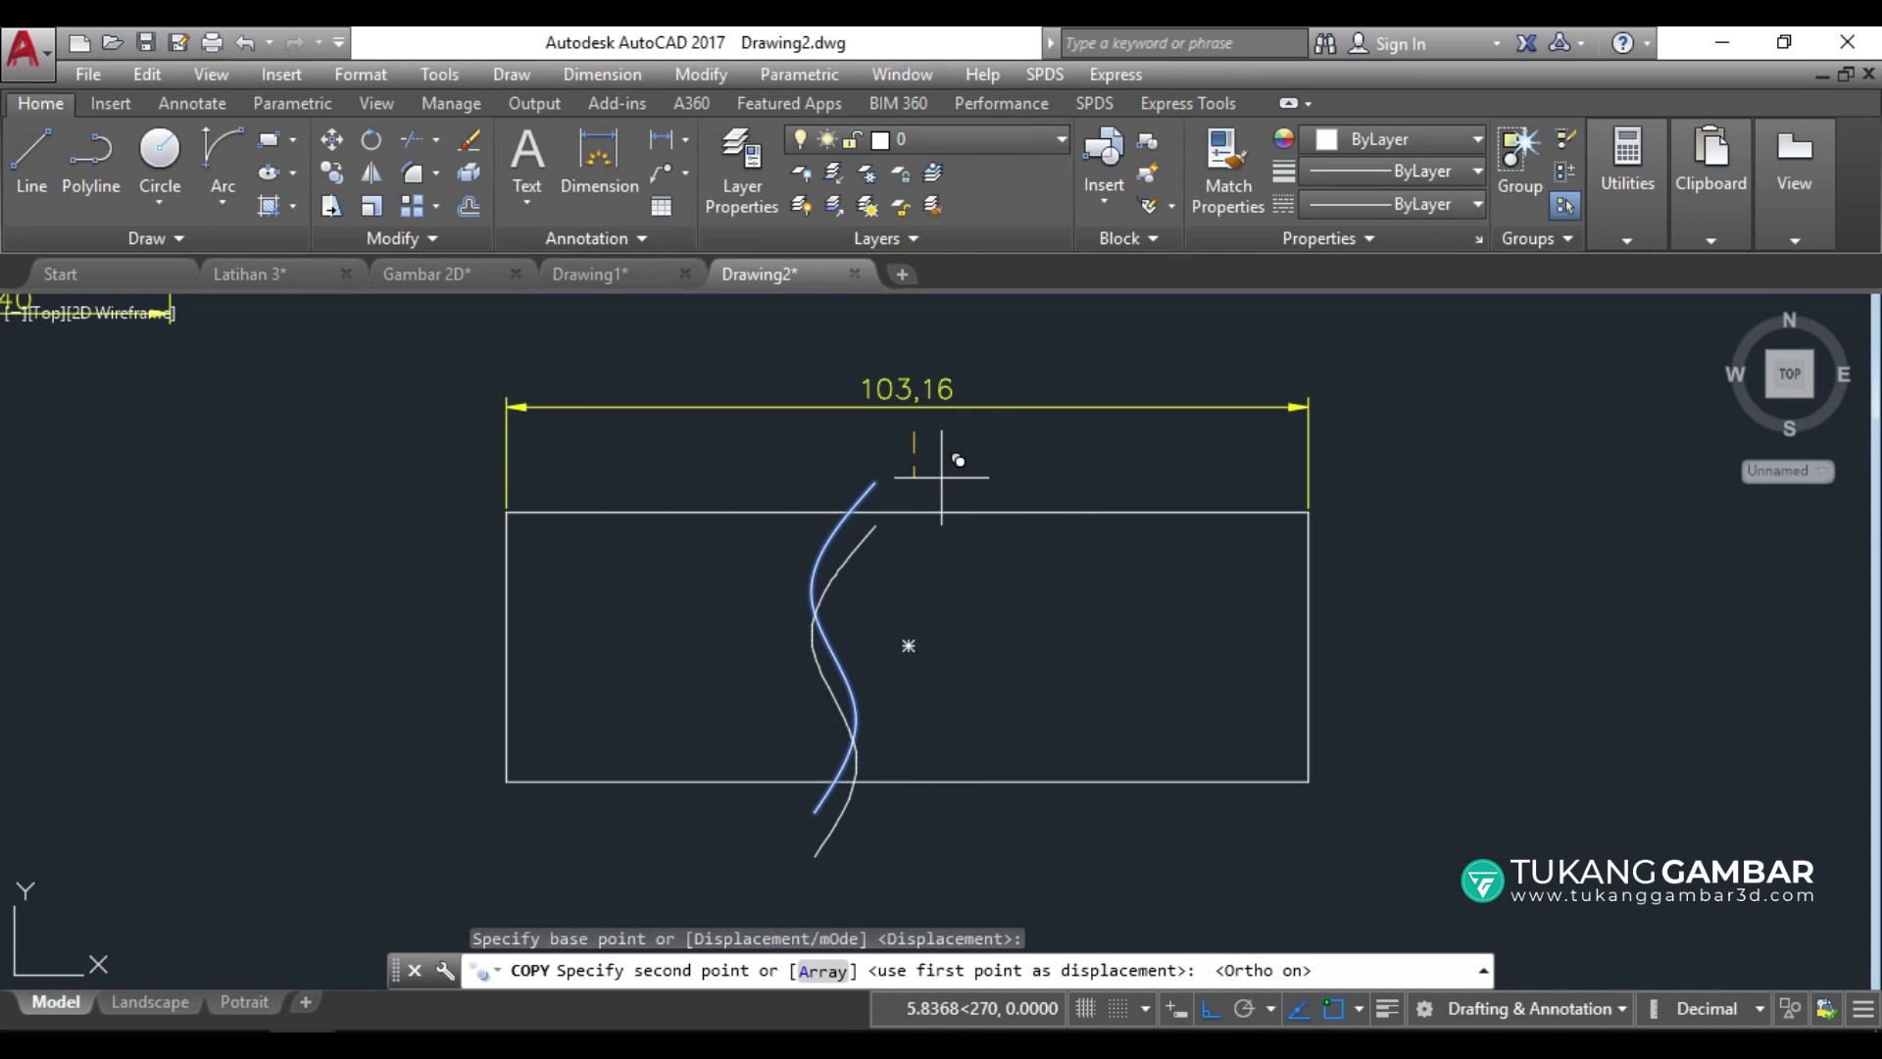
left_click(958, 432)
key("Escape")
Trim the rectangle's top and bottom edges between the two curves.
type("tr")
key("Return")
key("Return")
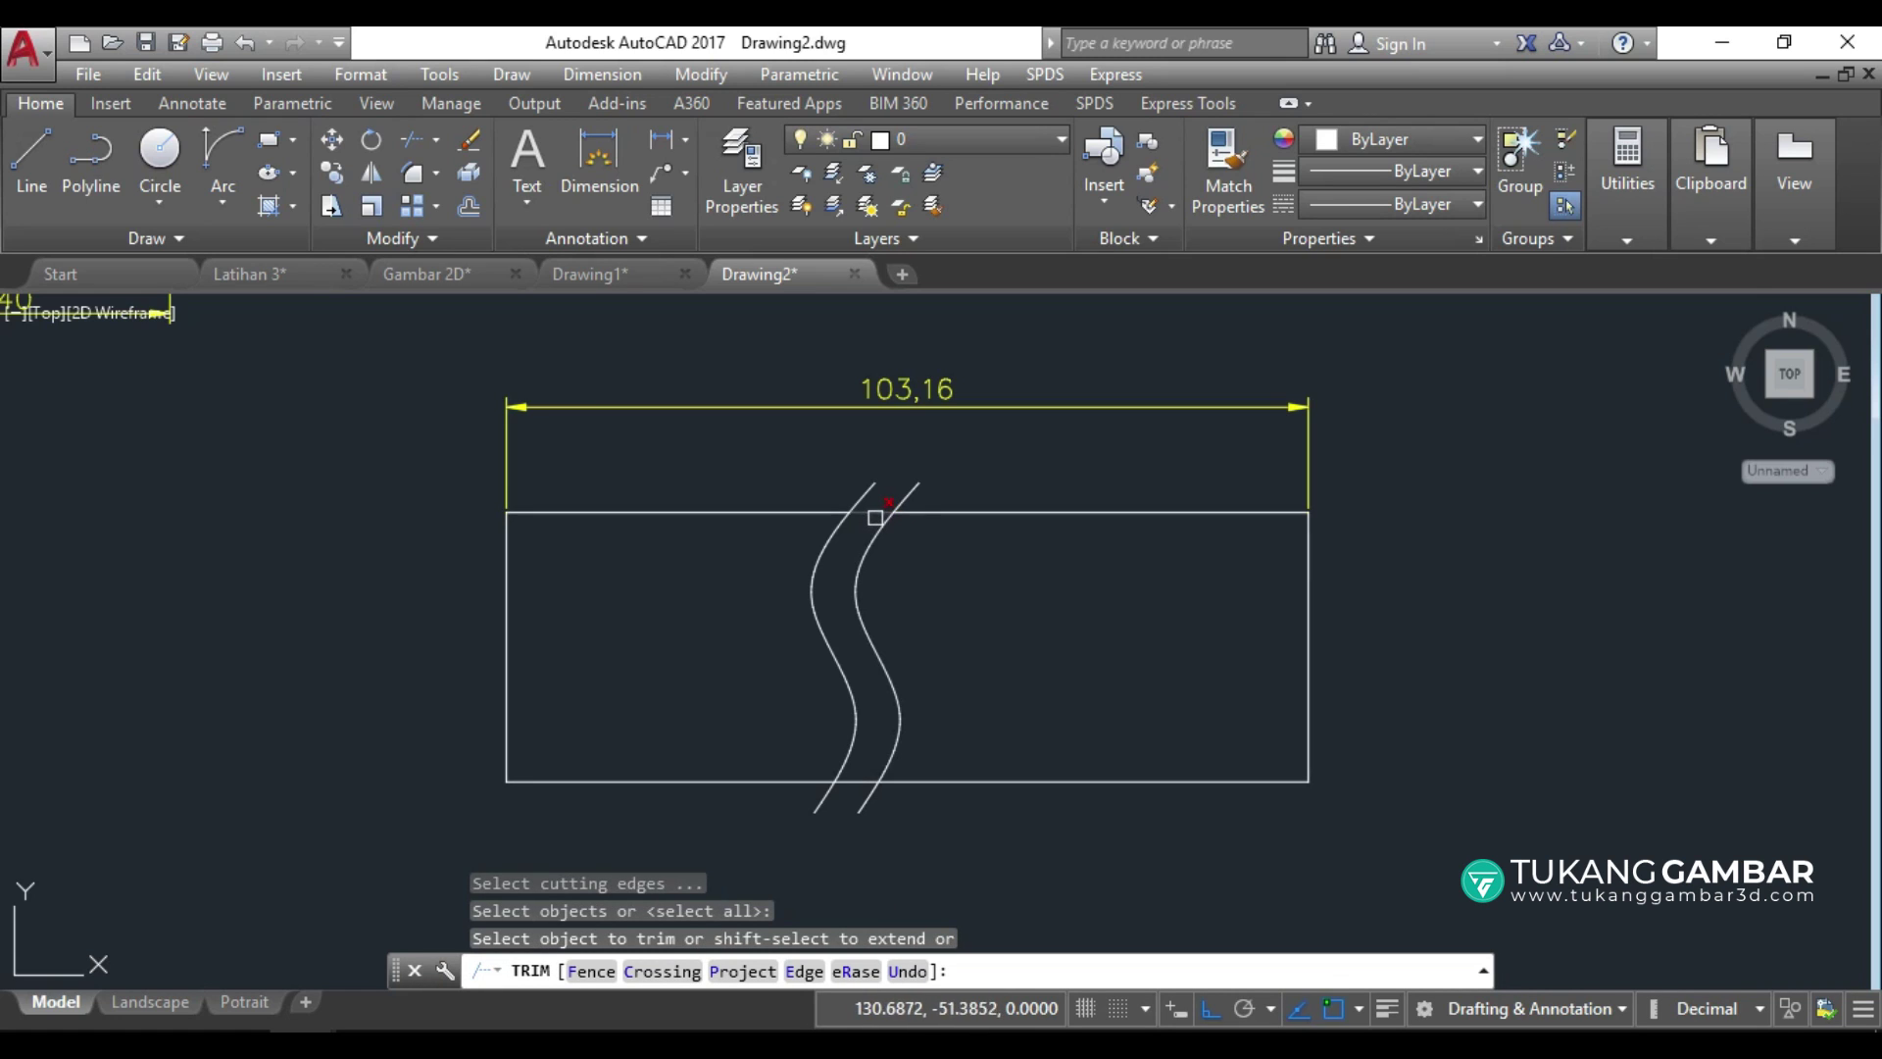
left_click(875, 517)
left_click(852, 782)
right_click(1026, 429)
left_click(1059, 449)
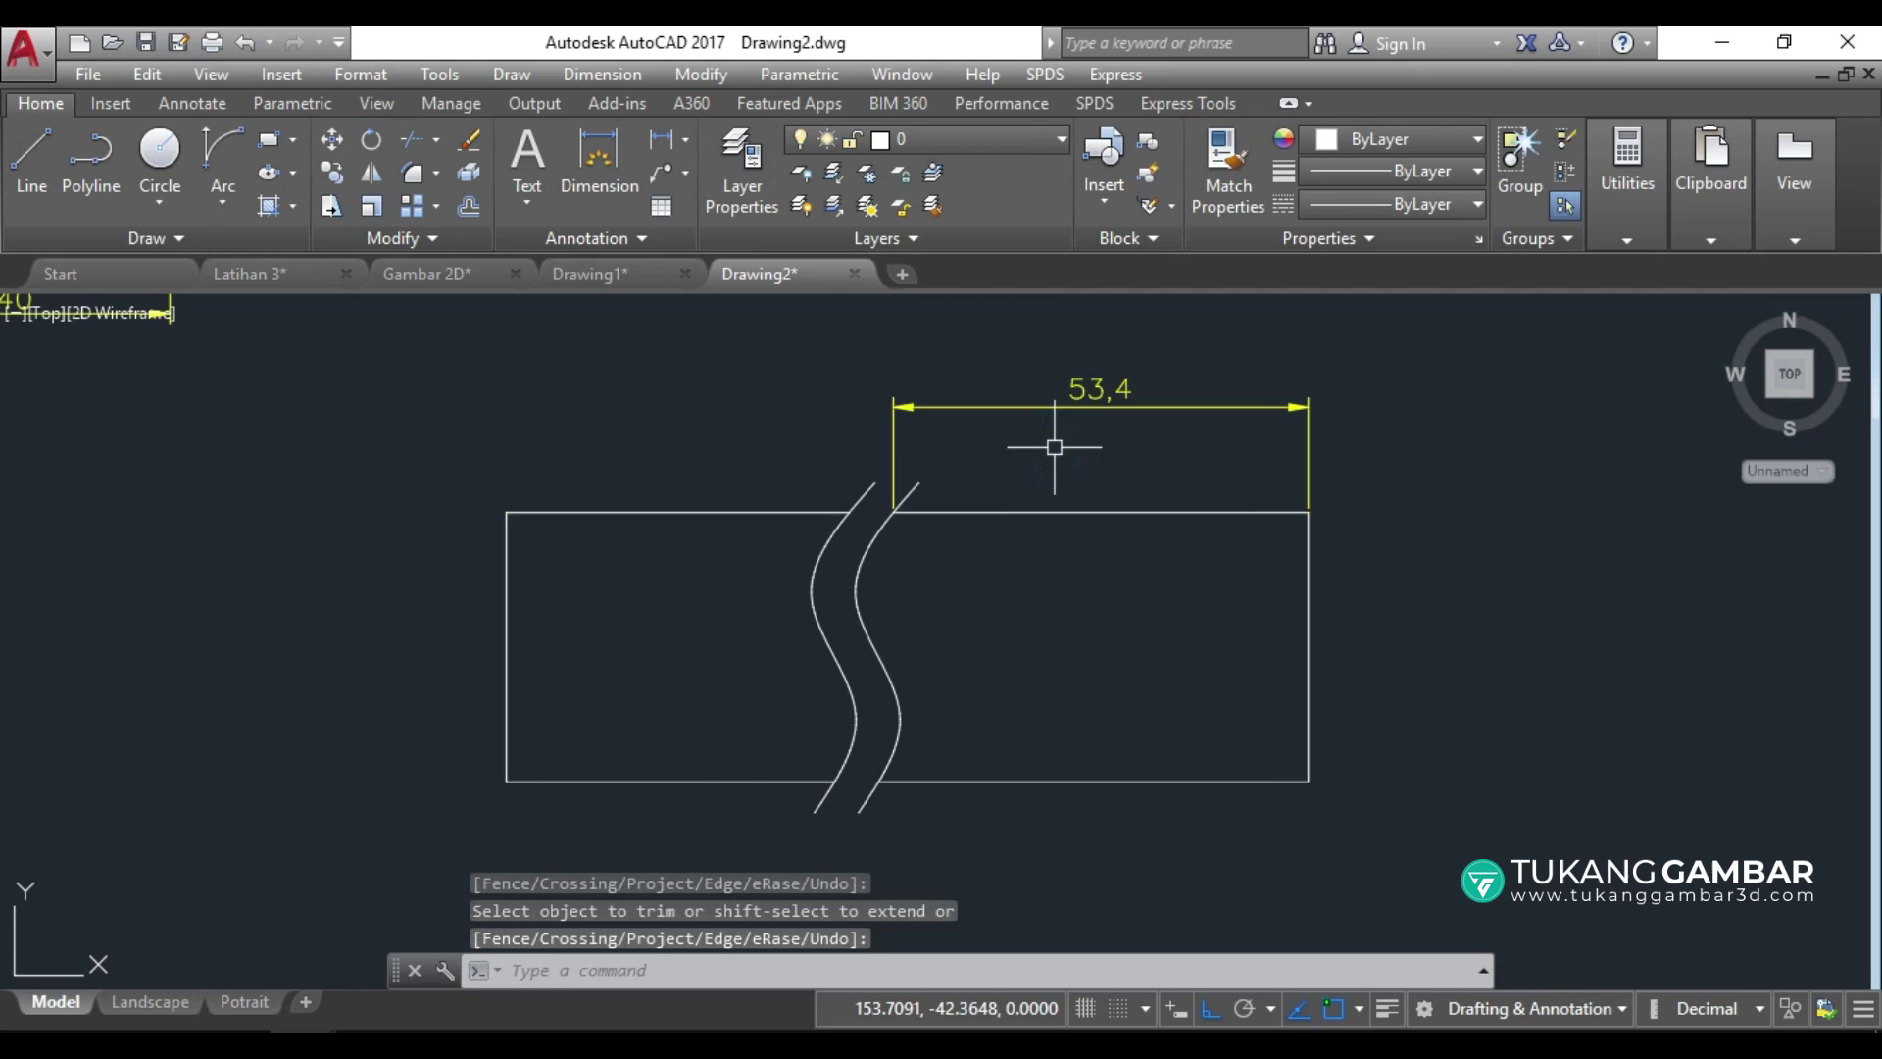
Grip-stretch the shortened 53,4 dimension back to the left corner, restoring 103,16.
left_click(1029, 406)
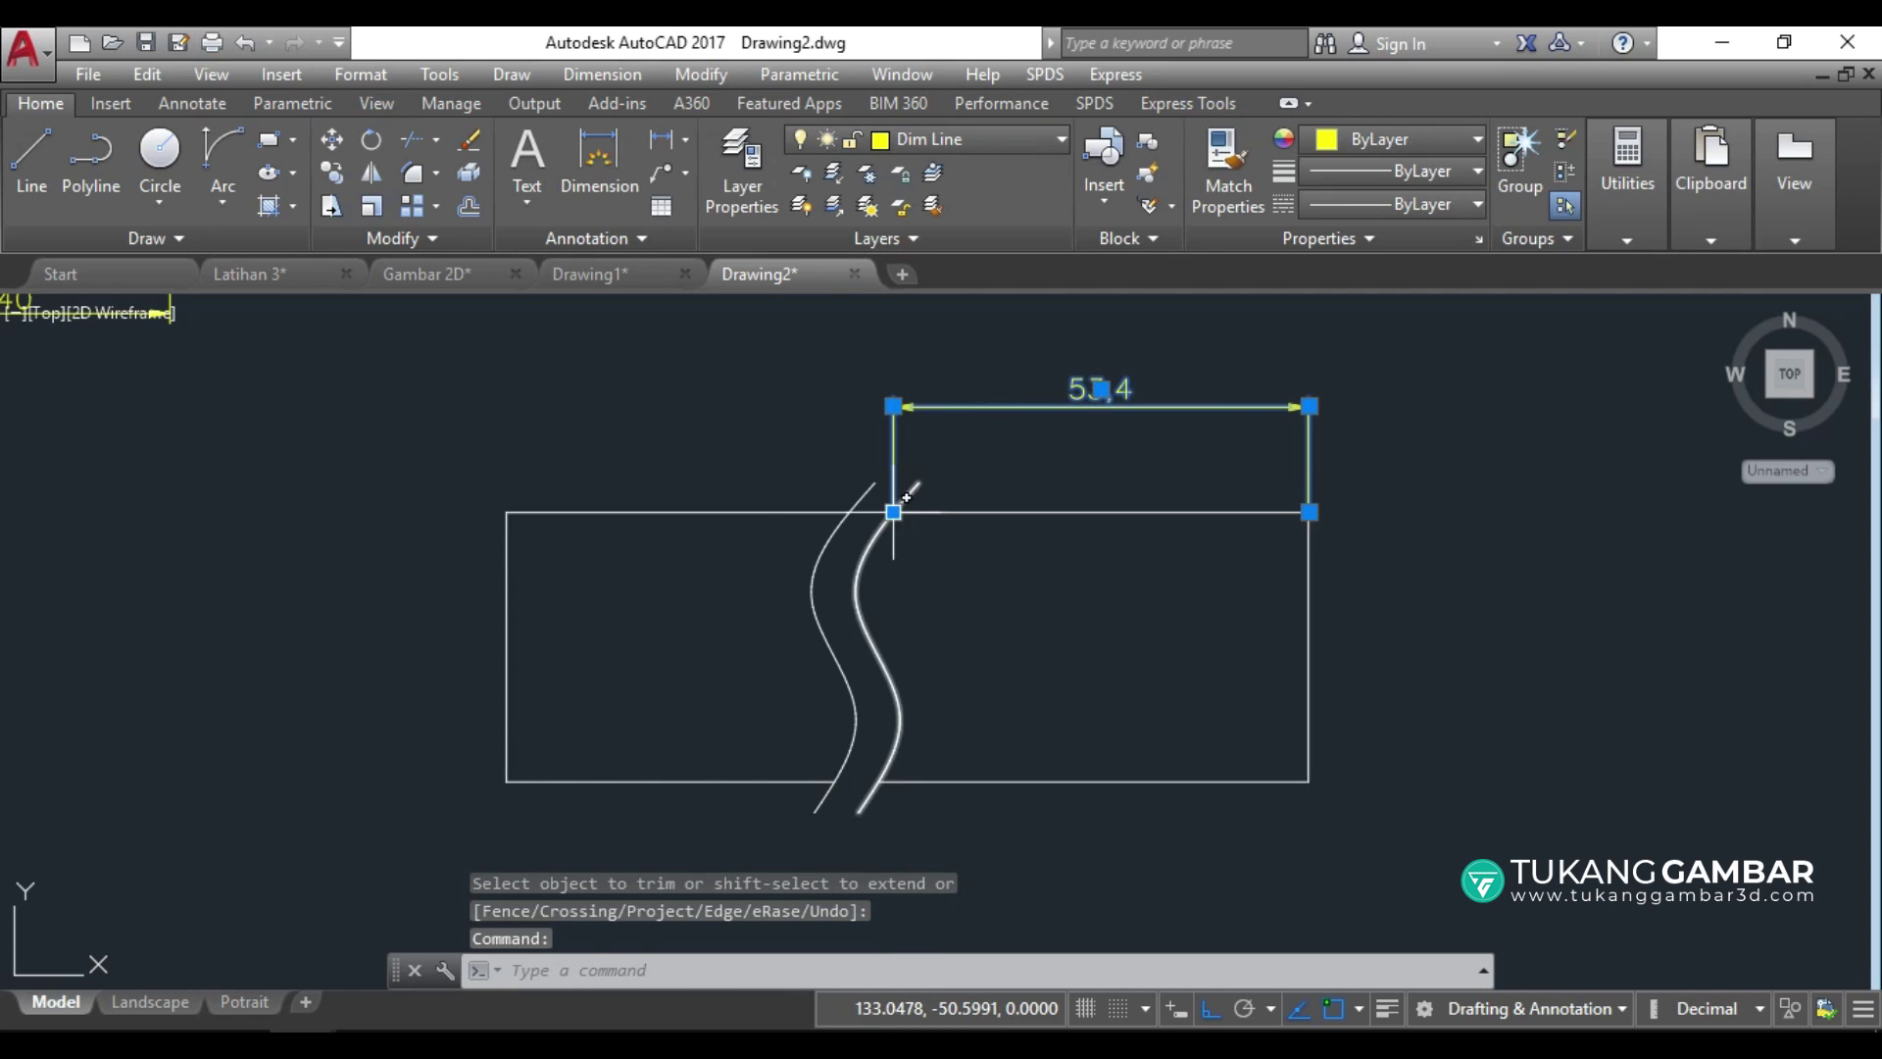
left_click(893, 511)
left_click(506, 511)
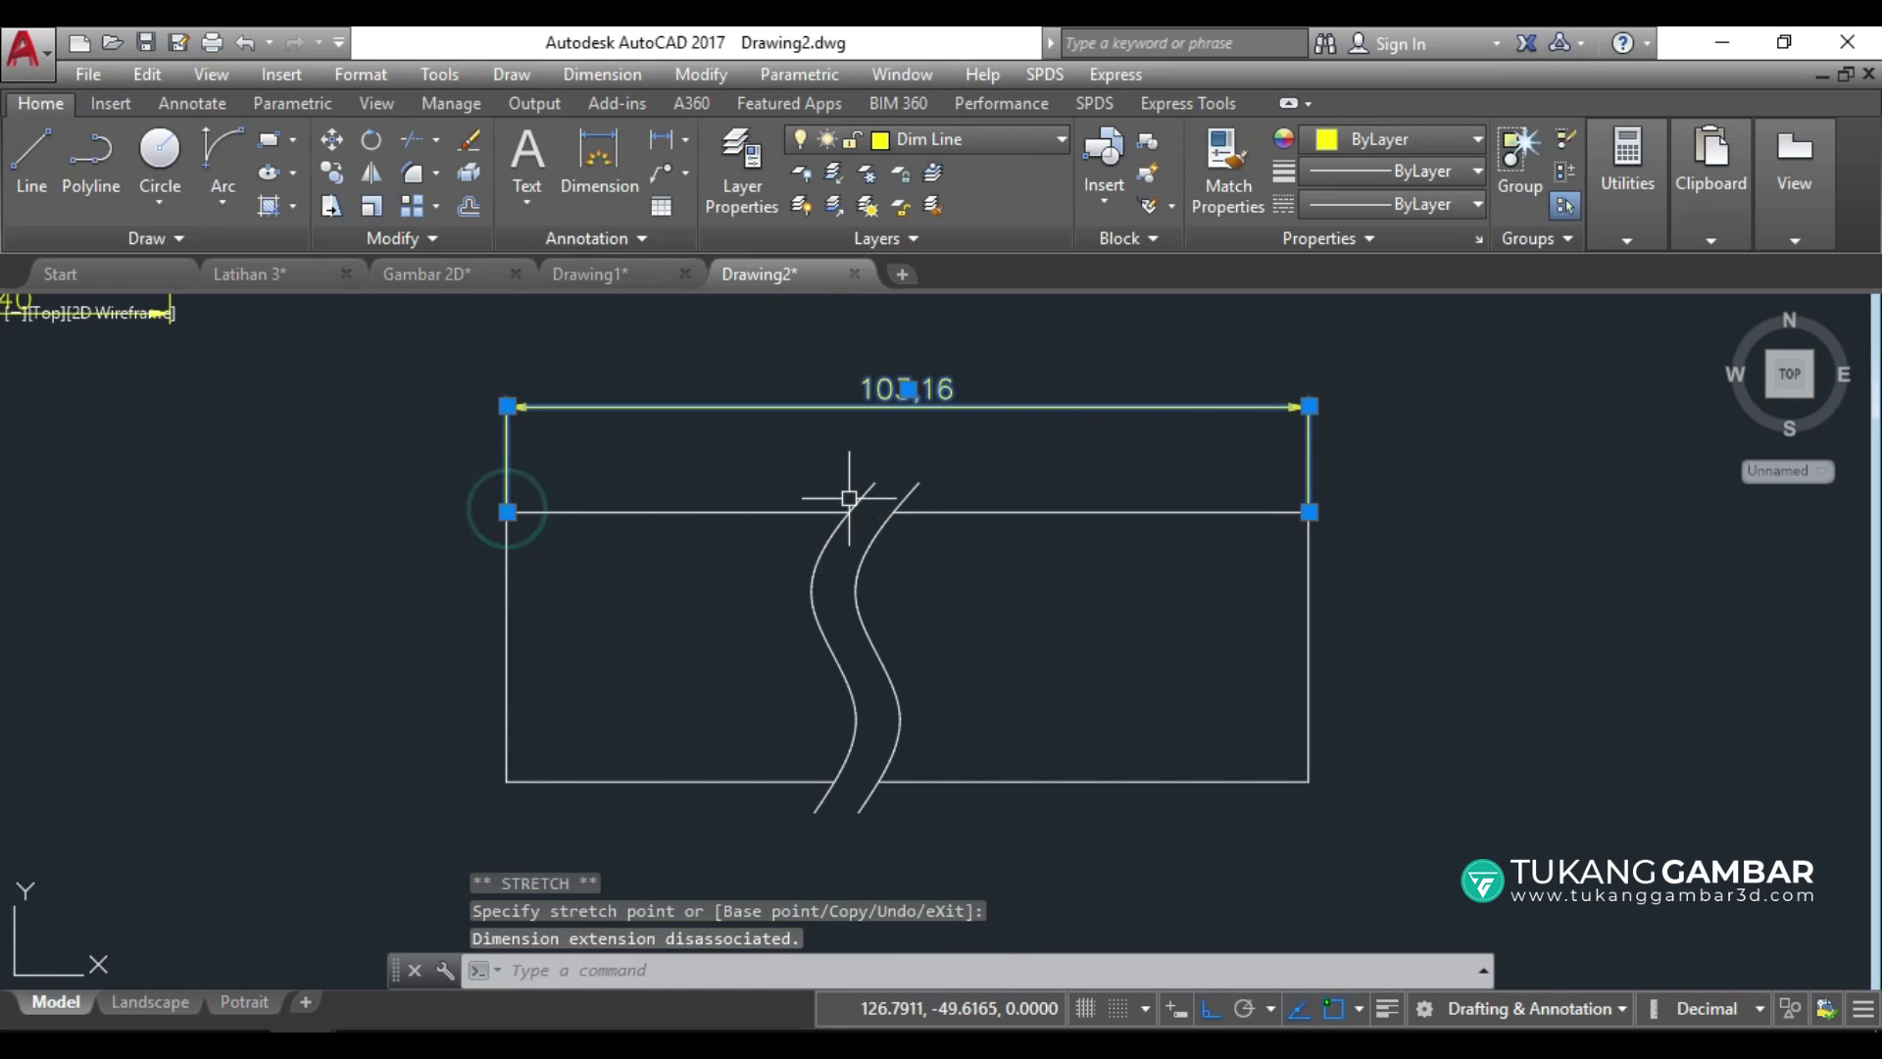
key("Escape")
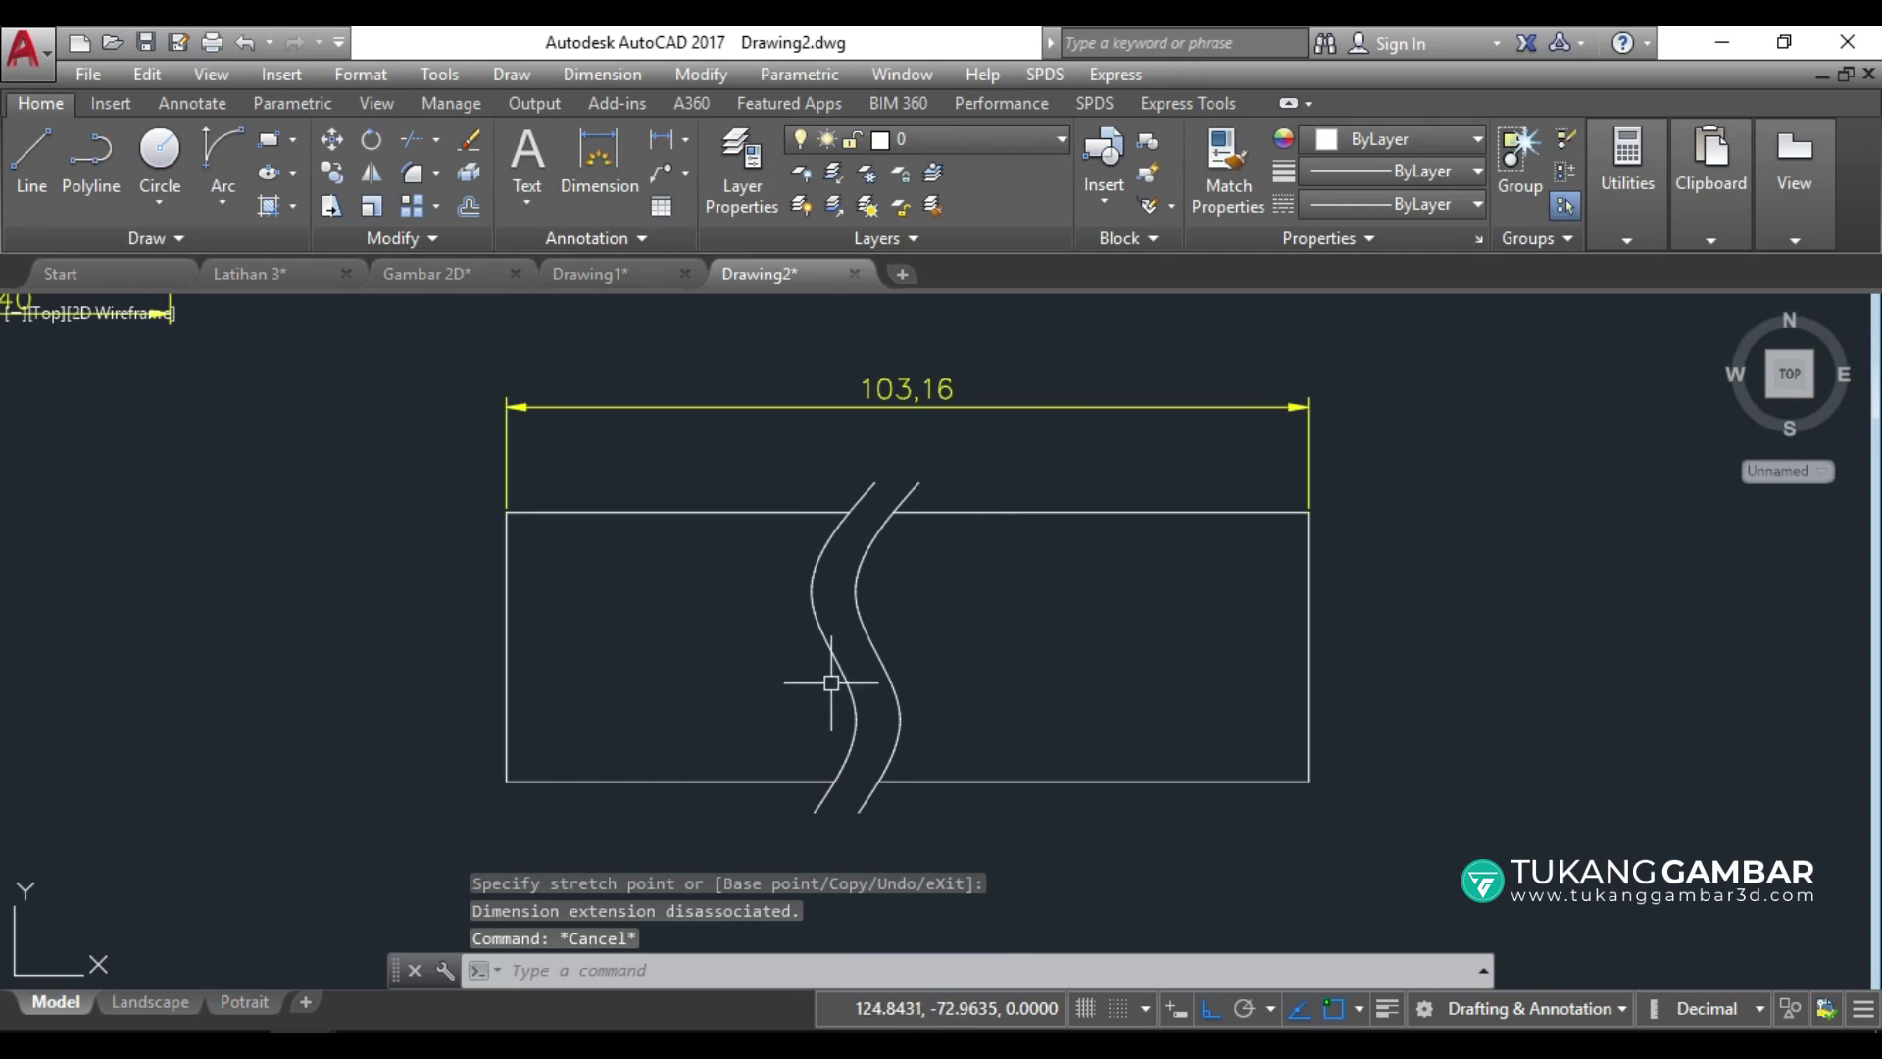
Override the top dimension's text to 500, removing the measured 103,16.
double_click(902, 390)
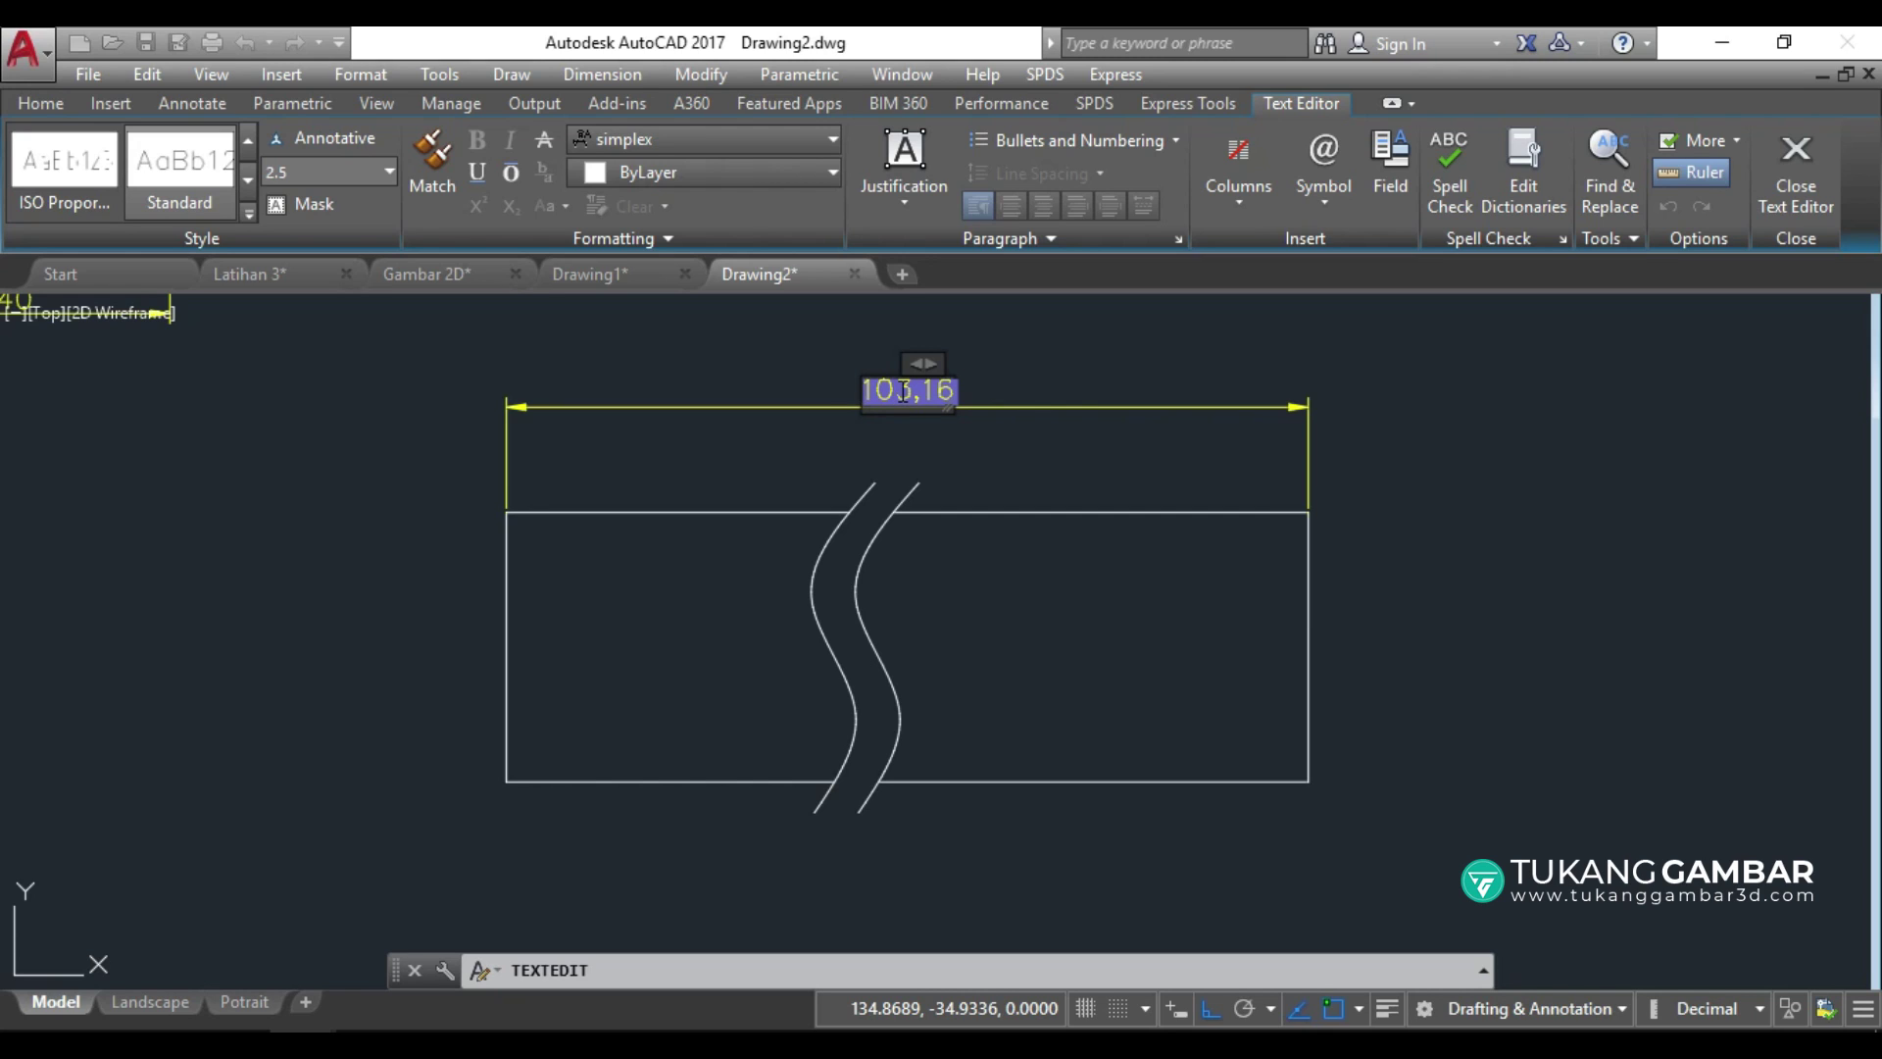
type("500")
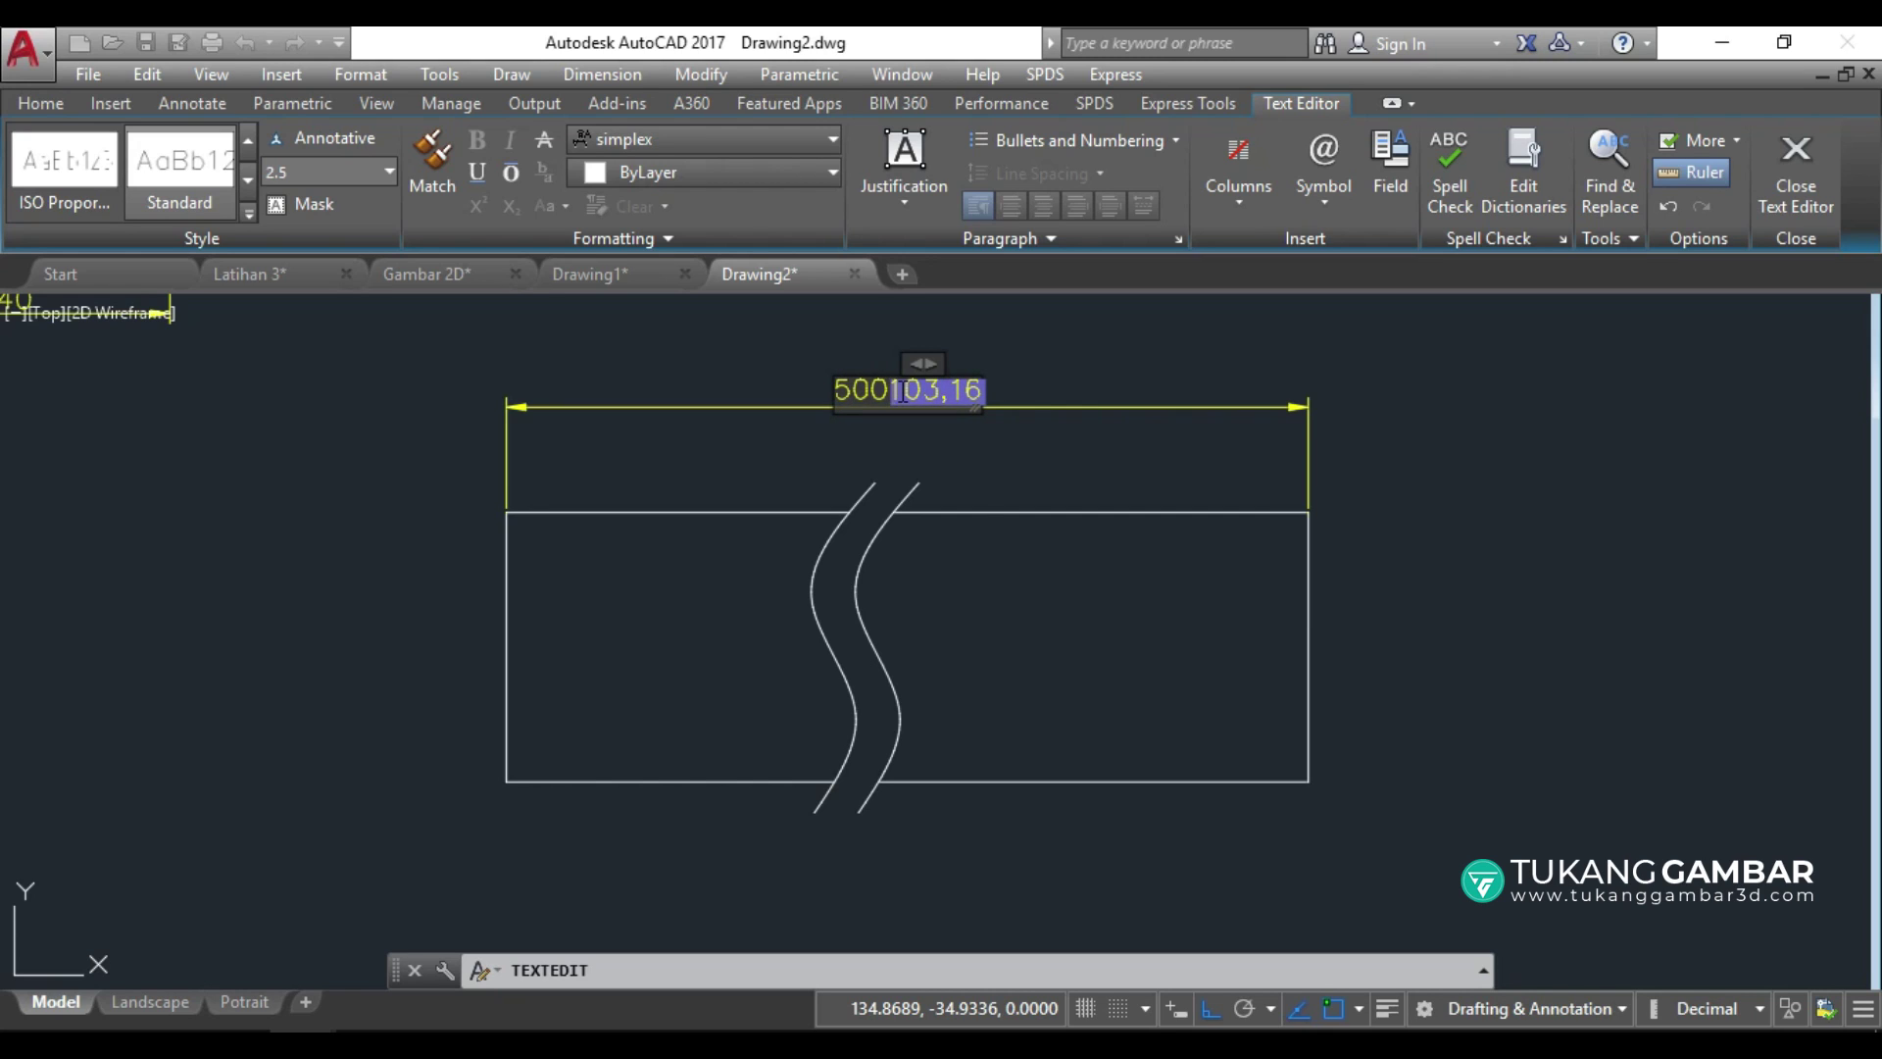
key("Delete")
left_click(973, 457)
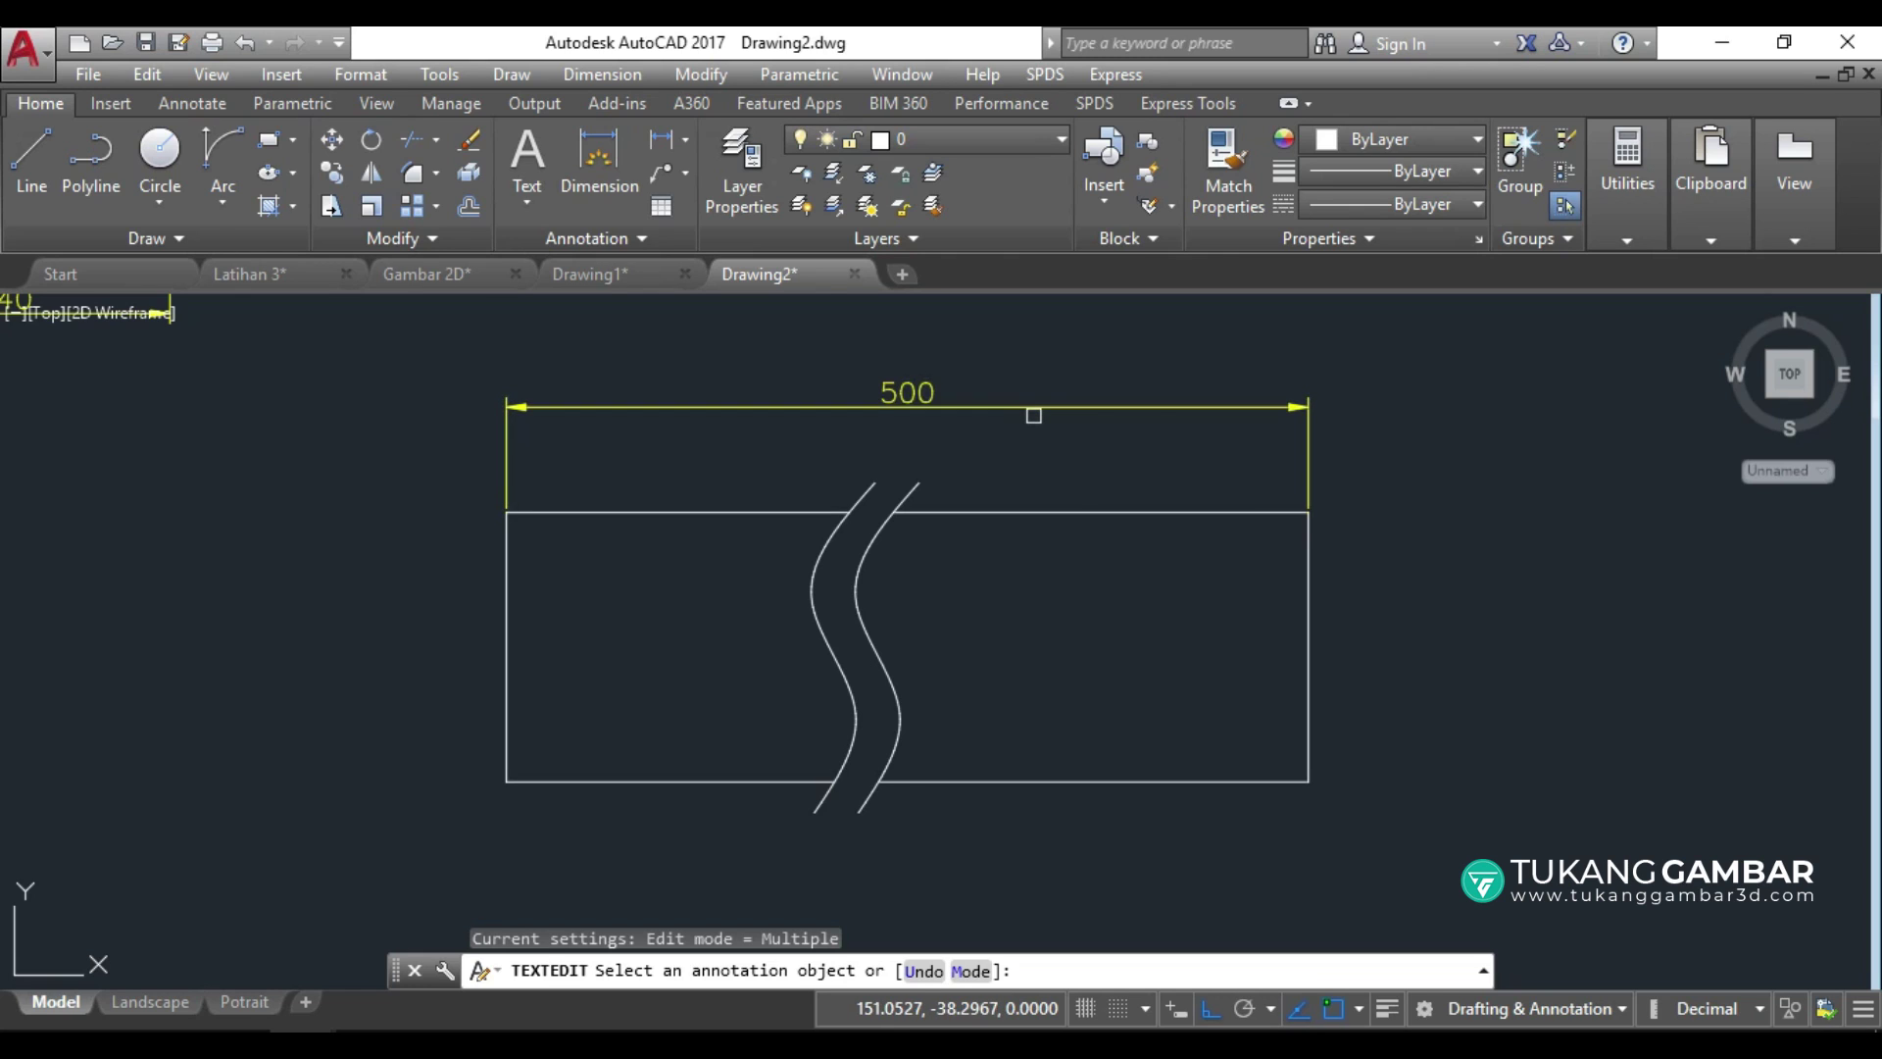
Add a jog line to the 500 dimension at its default position.
left_click(223, 112)
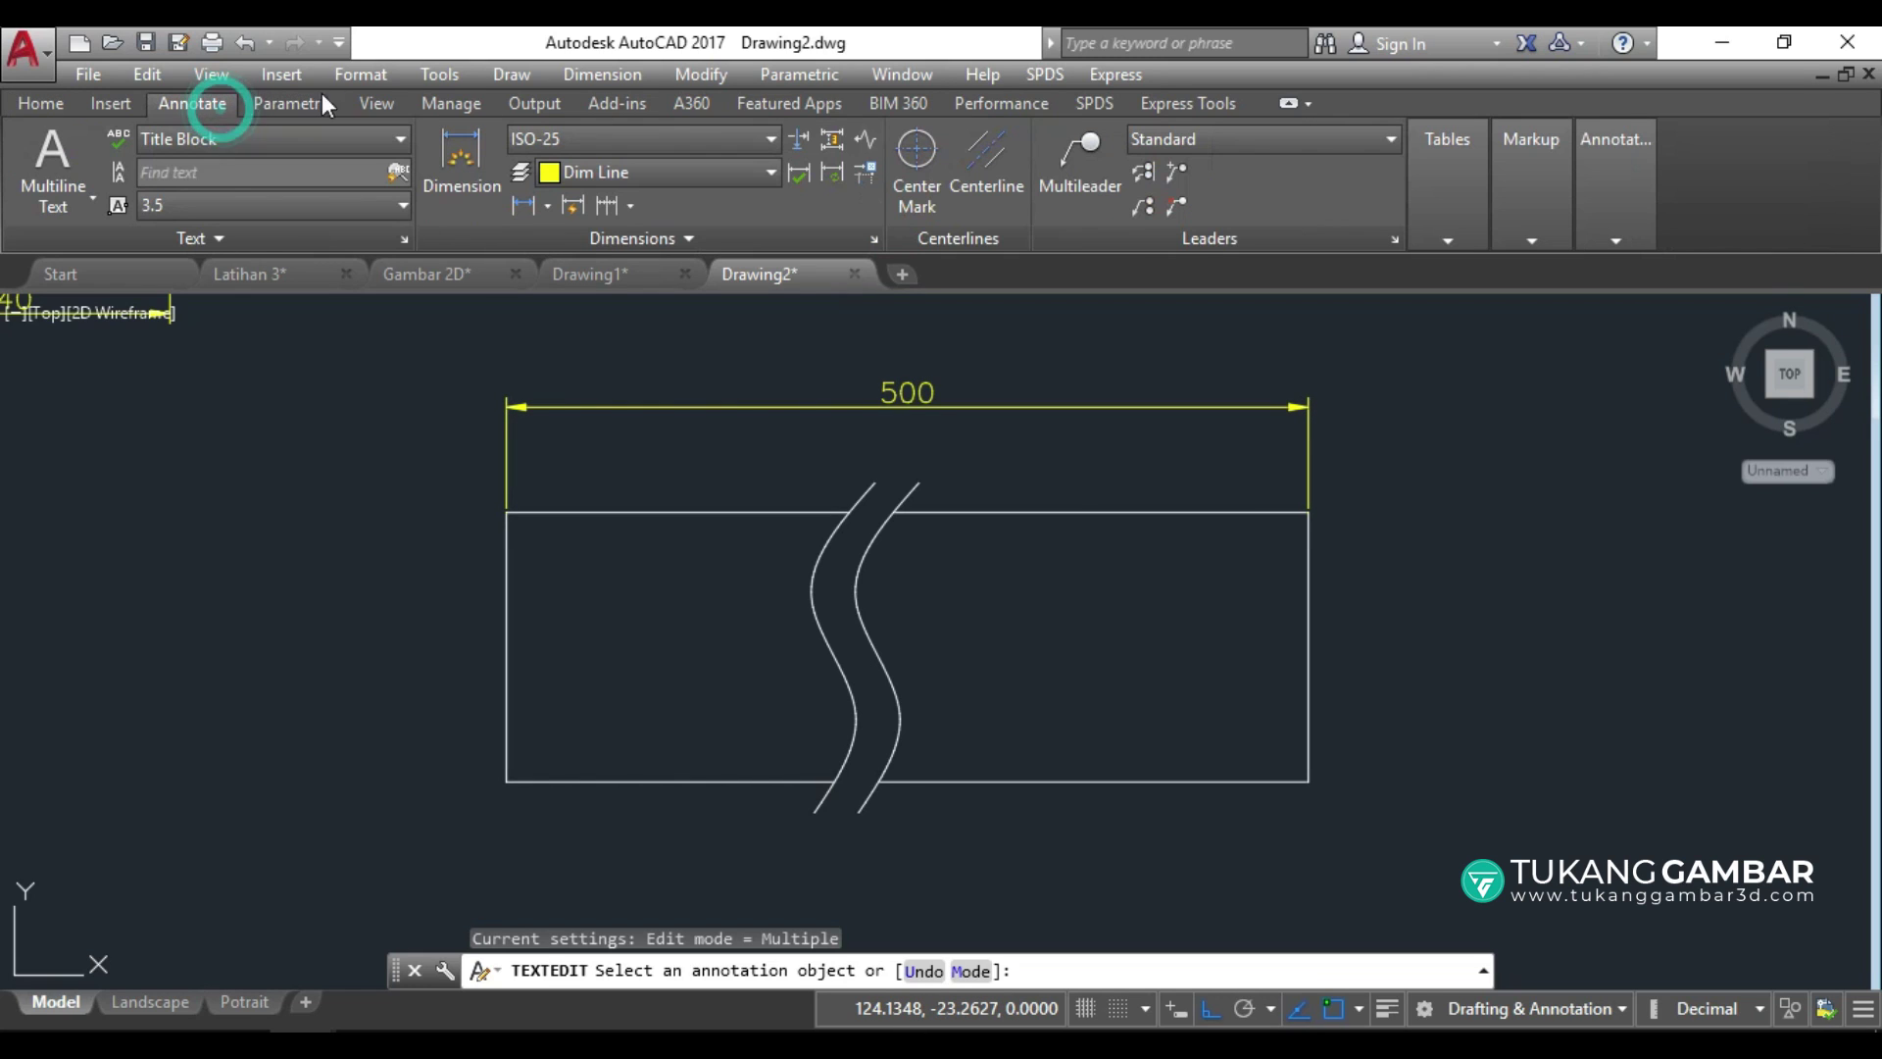
left_click(872, 138)
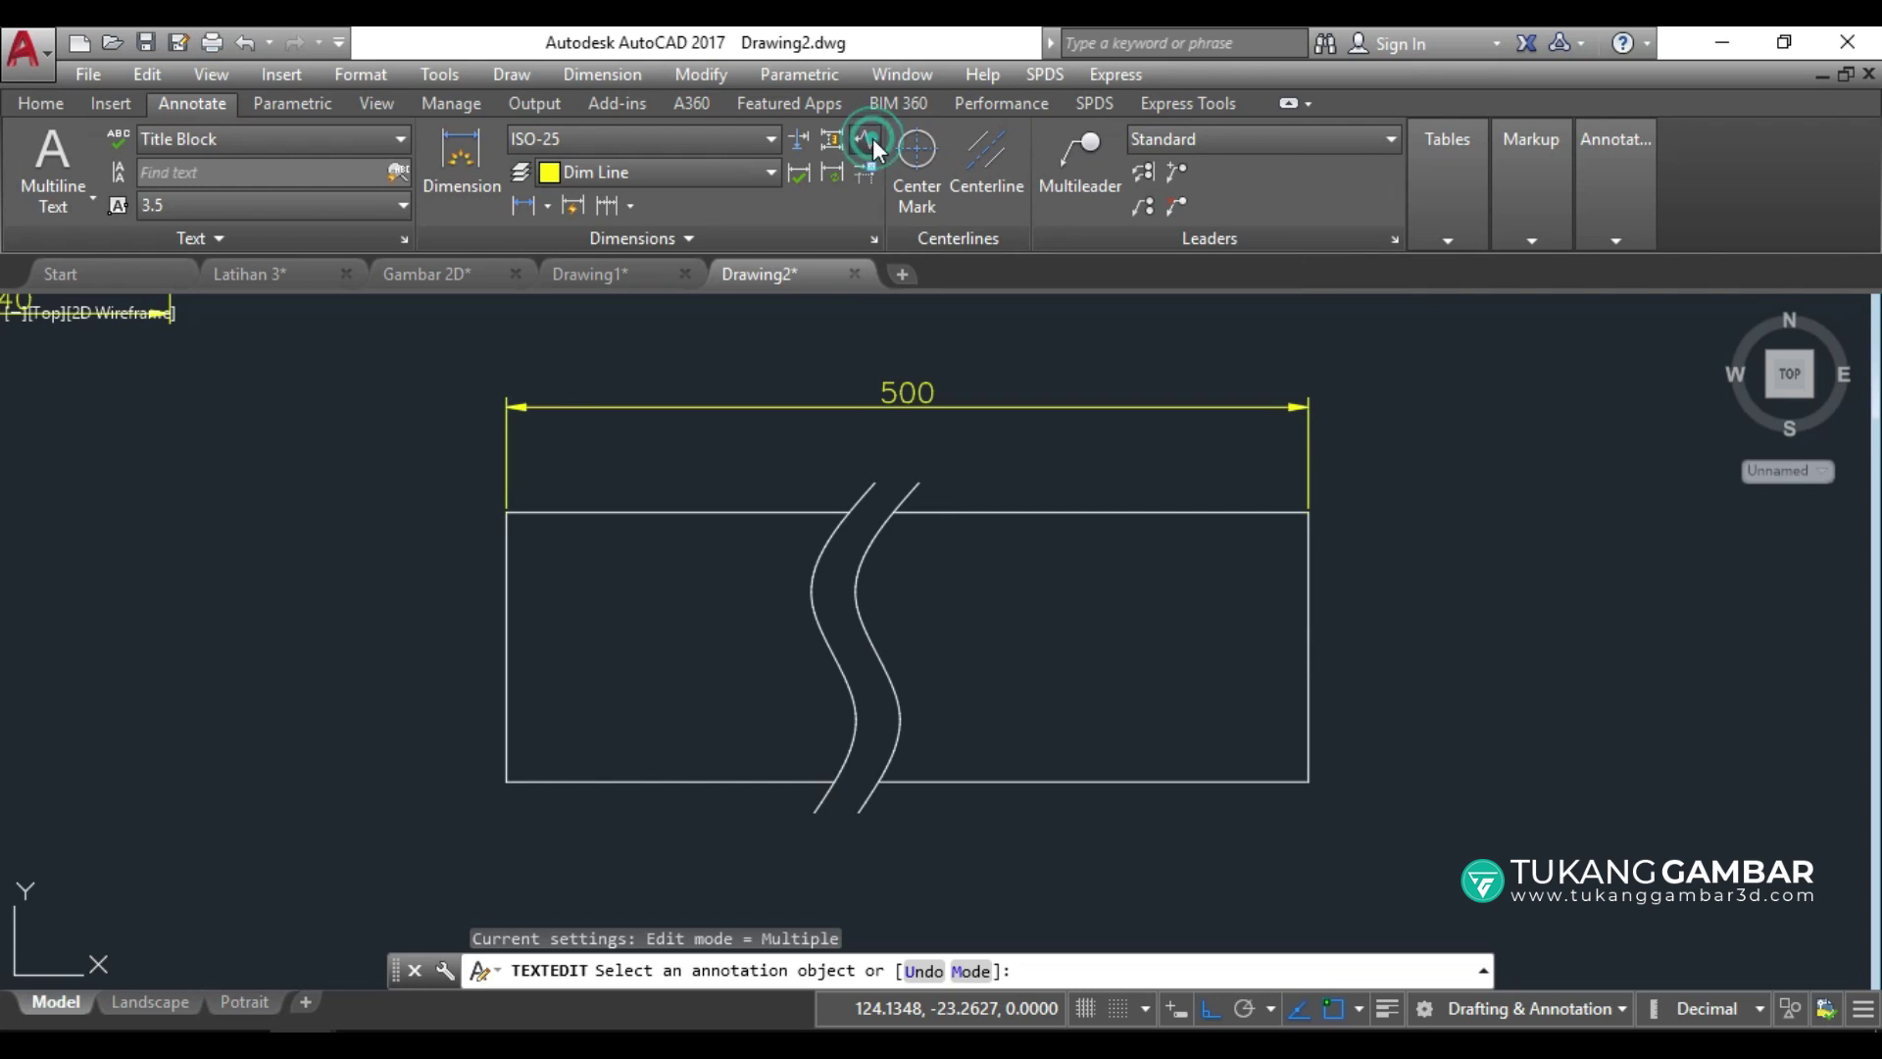
left_click(1070, 400)
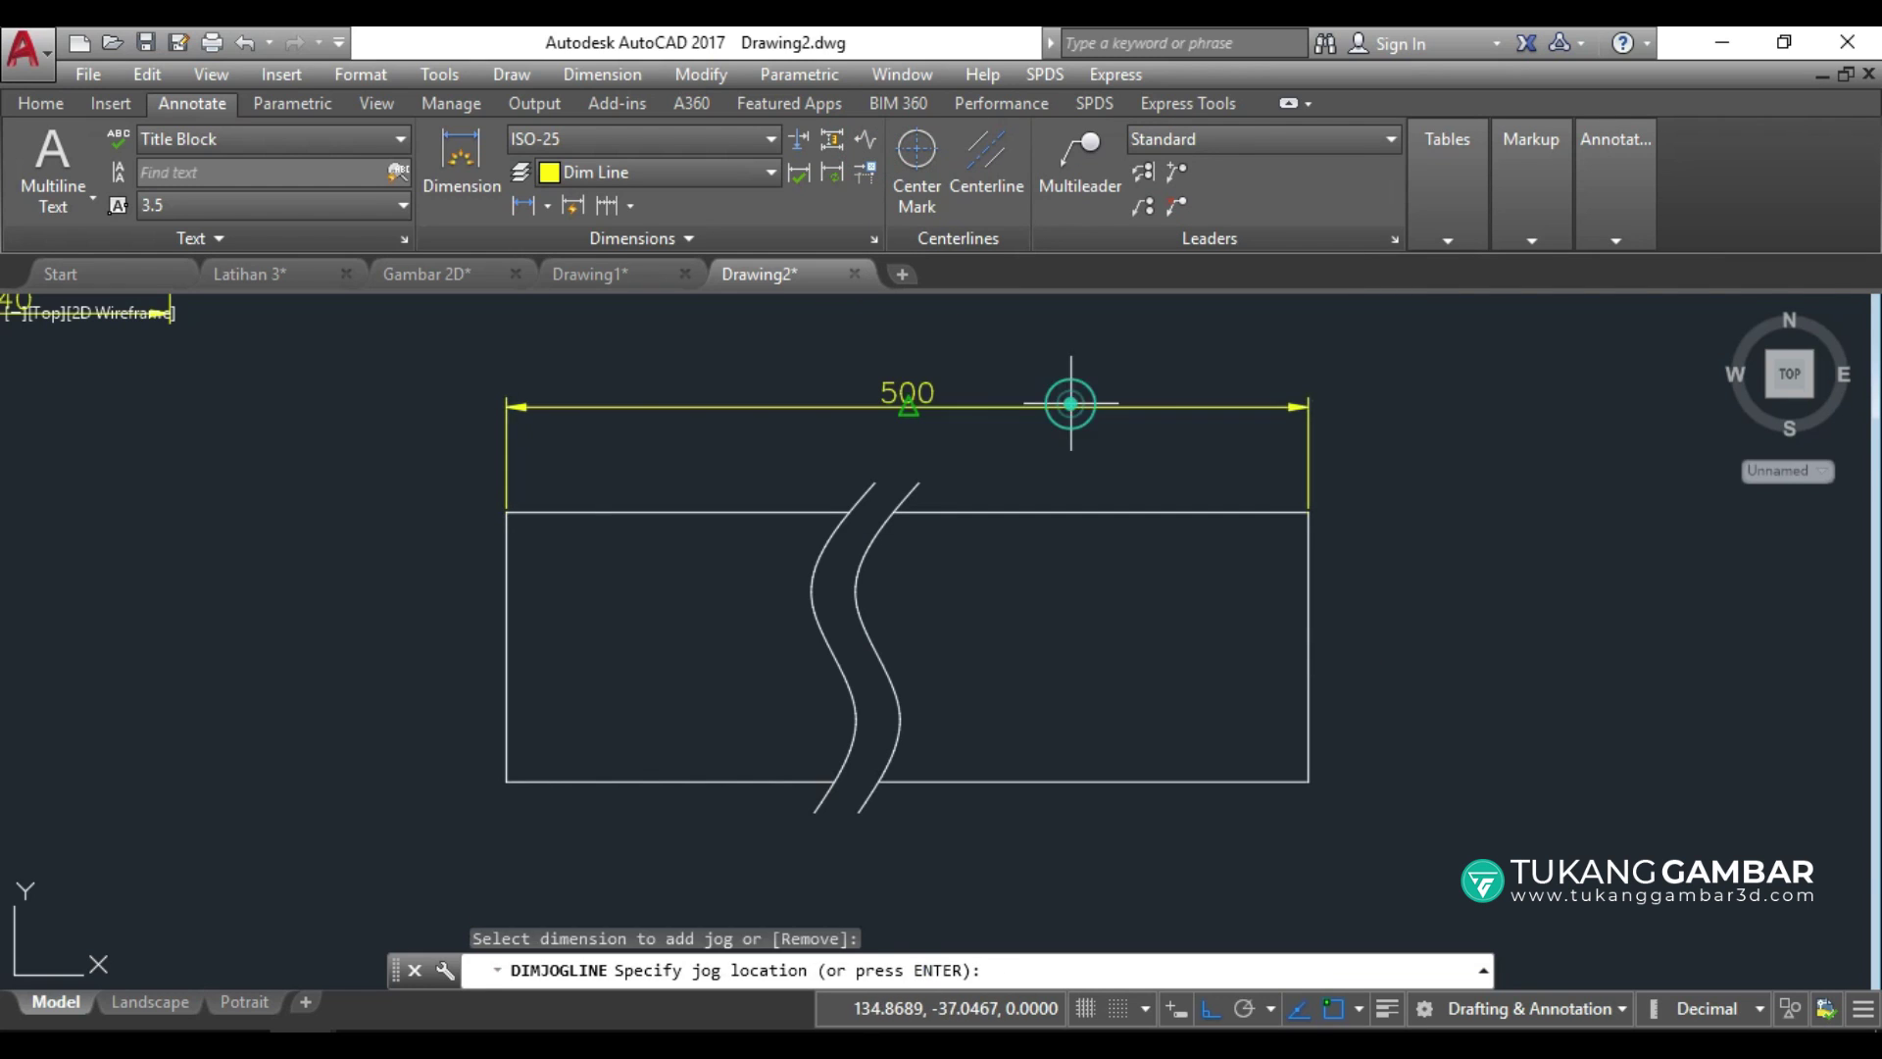
key("Return")
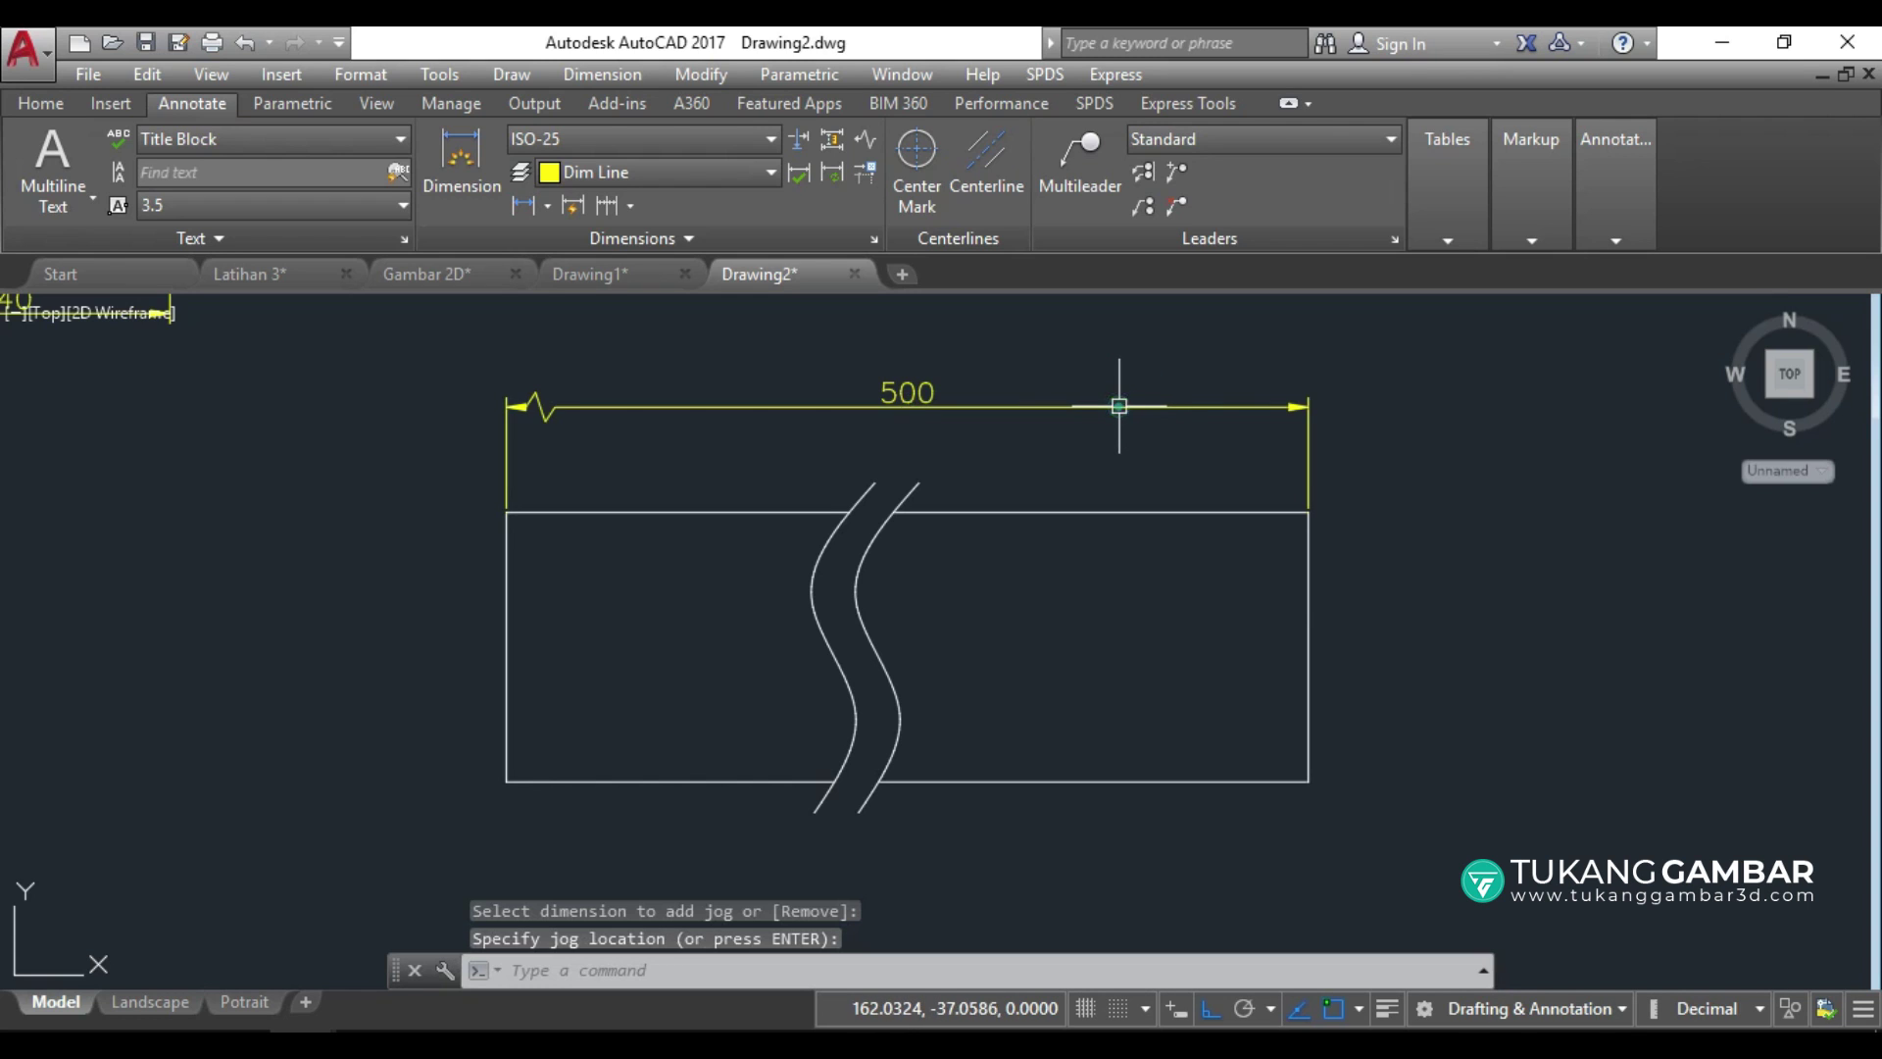
Move the 500 dimension's jog to just right of the 500 text.
left_click(552, 404)
left_click(540, 405)
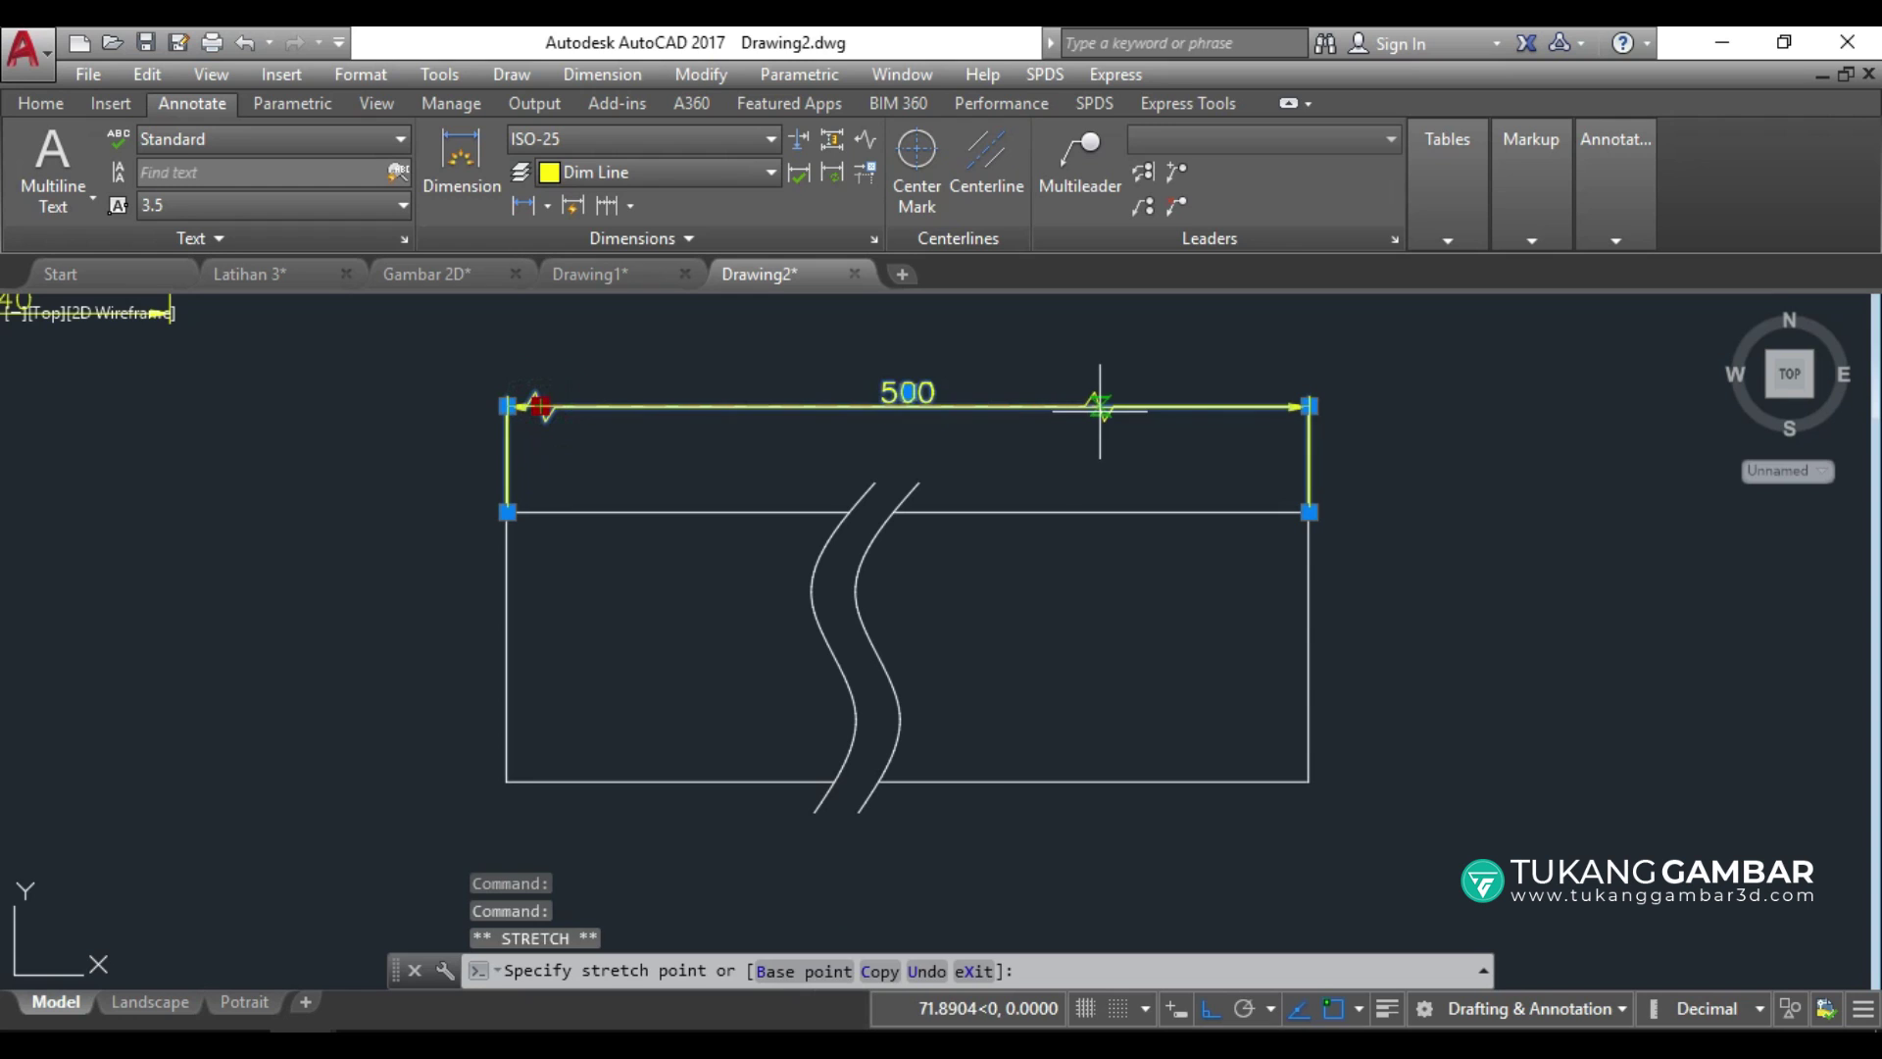
left_click(1063, 502)
key("Escape")
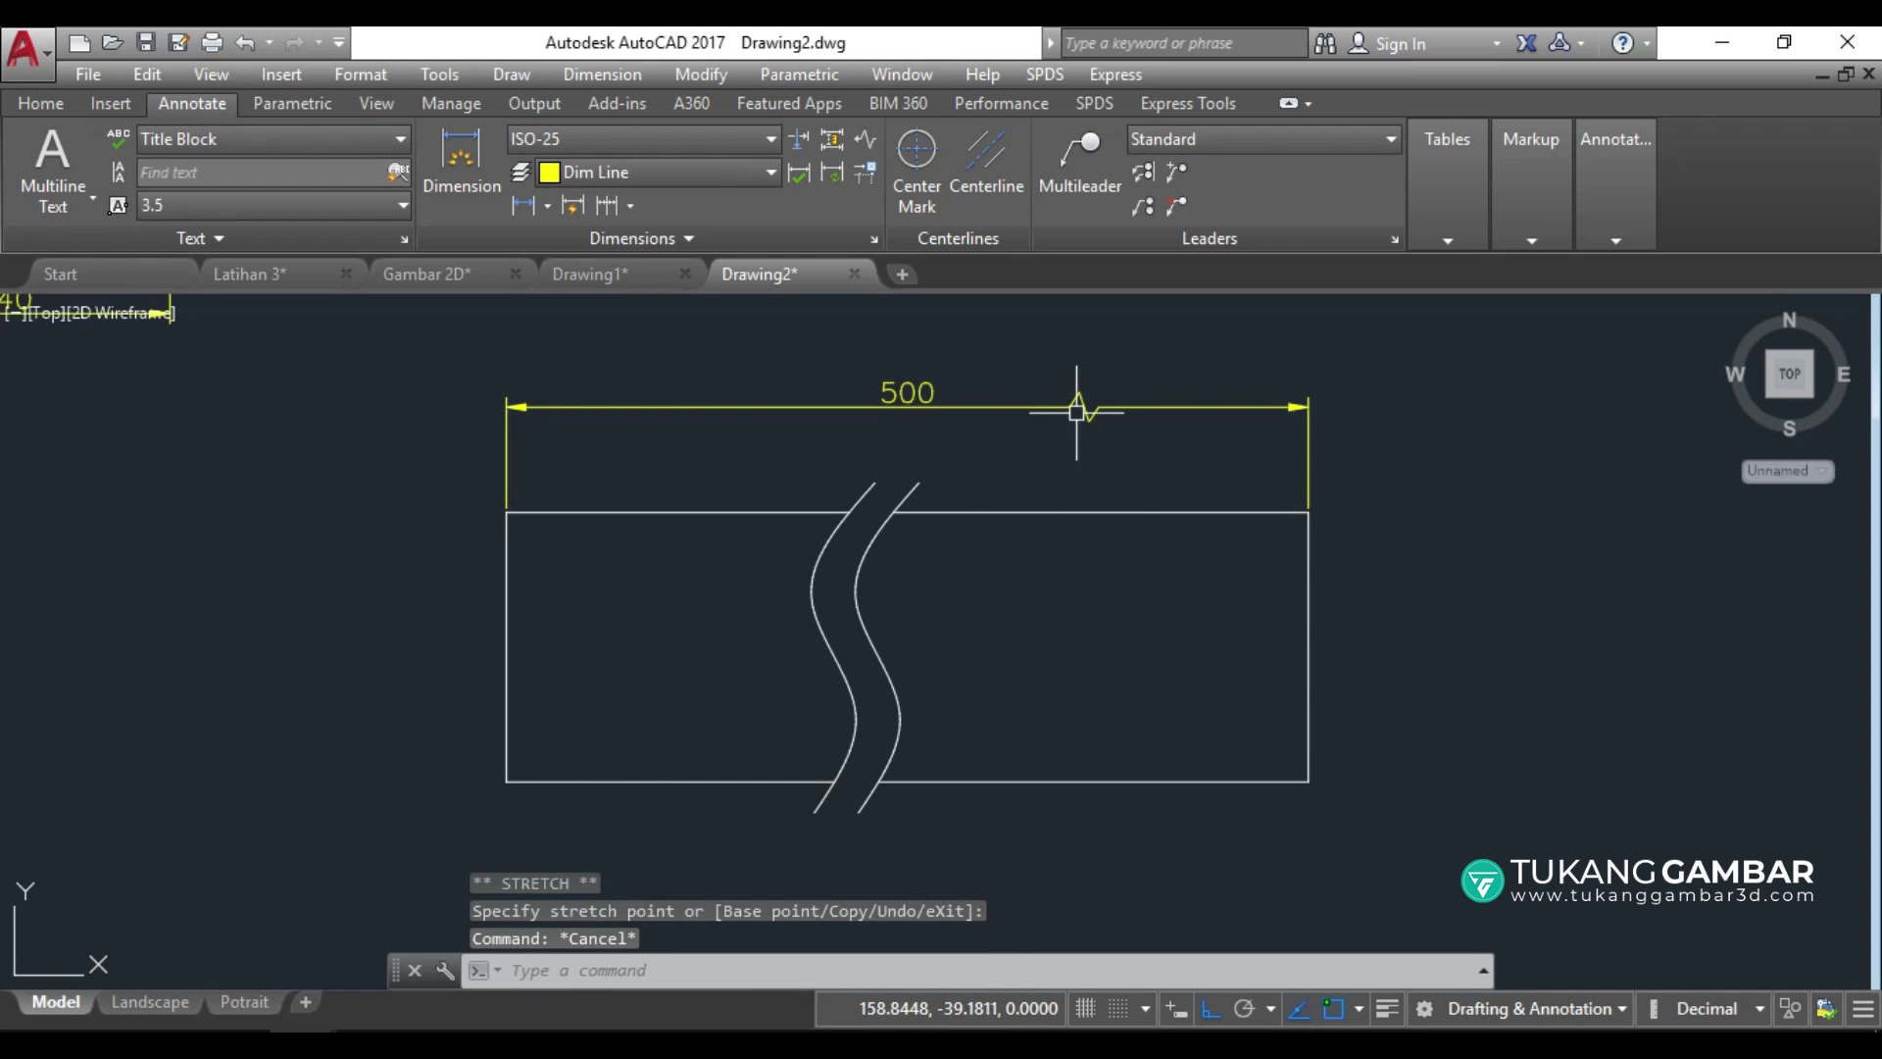
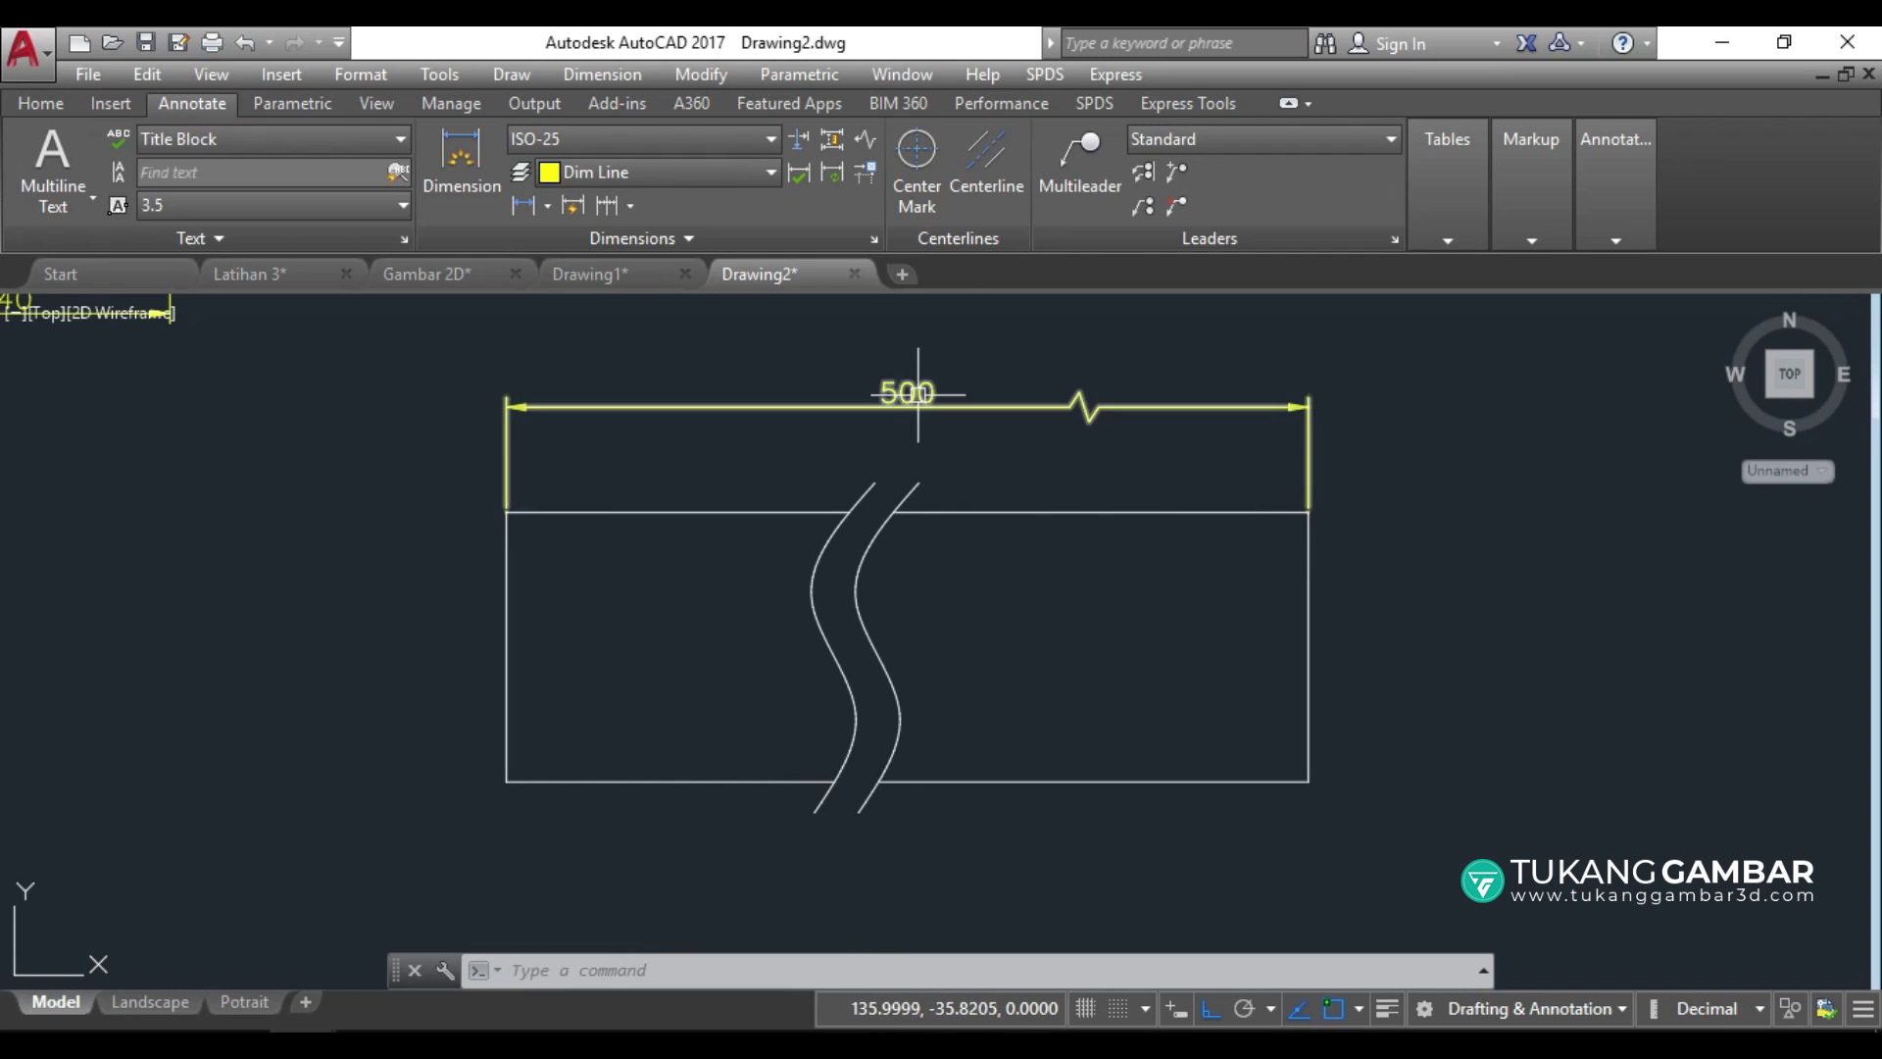
Deselect the broken rectangle and pan to the blank area above the flange views.
left_click(1037, 511)
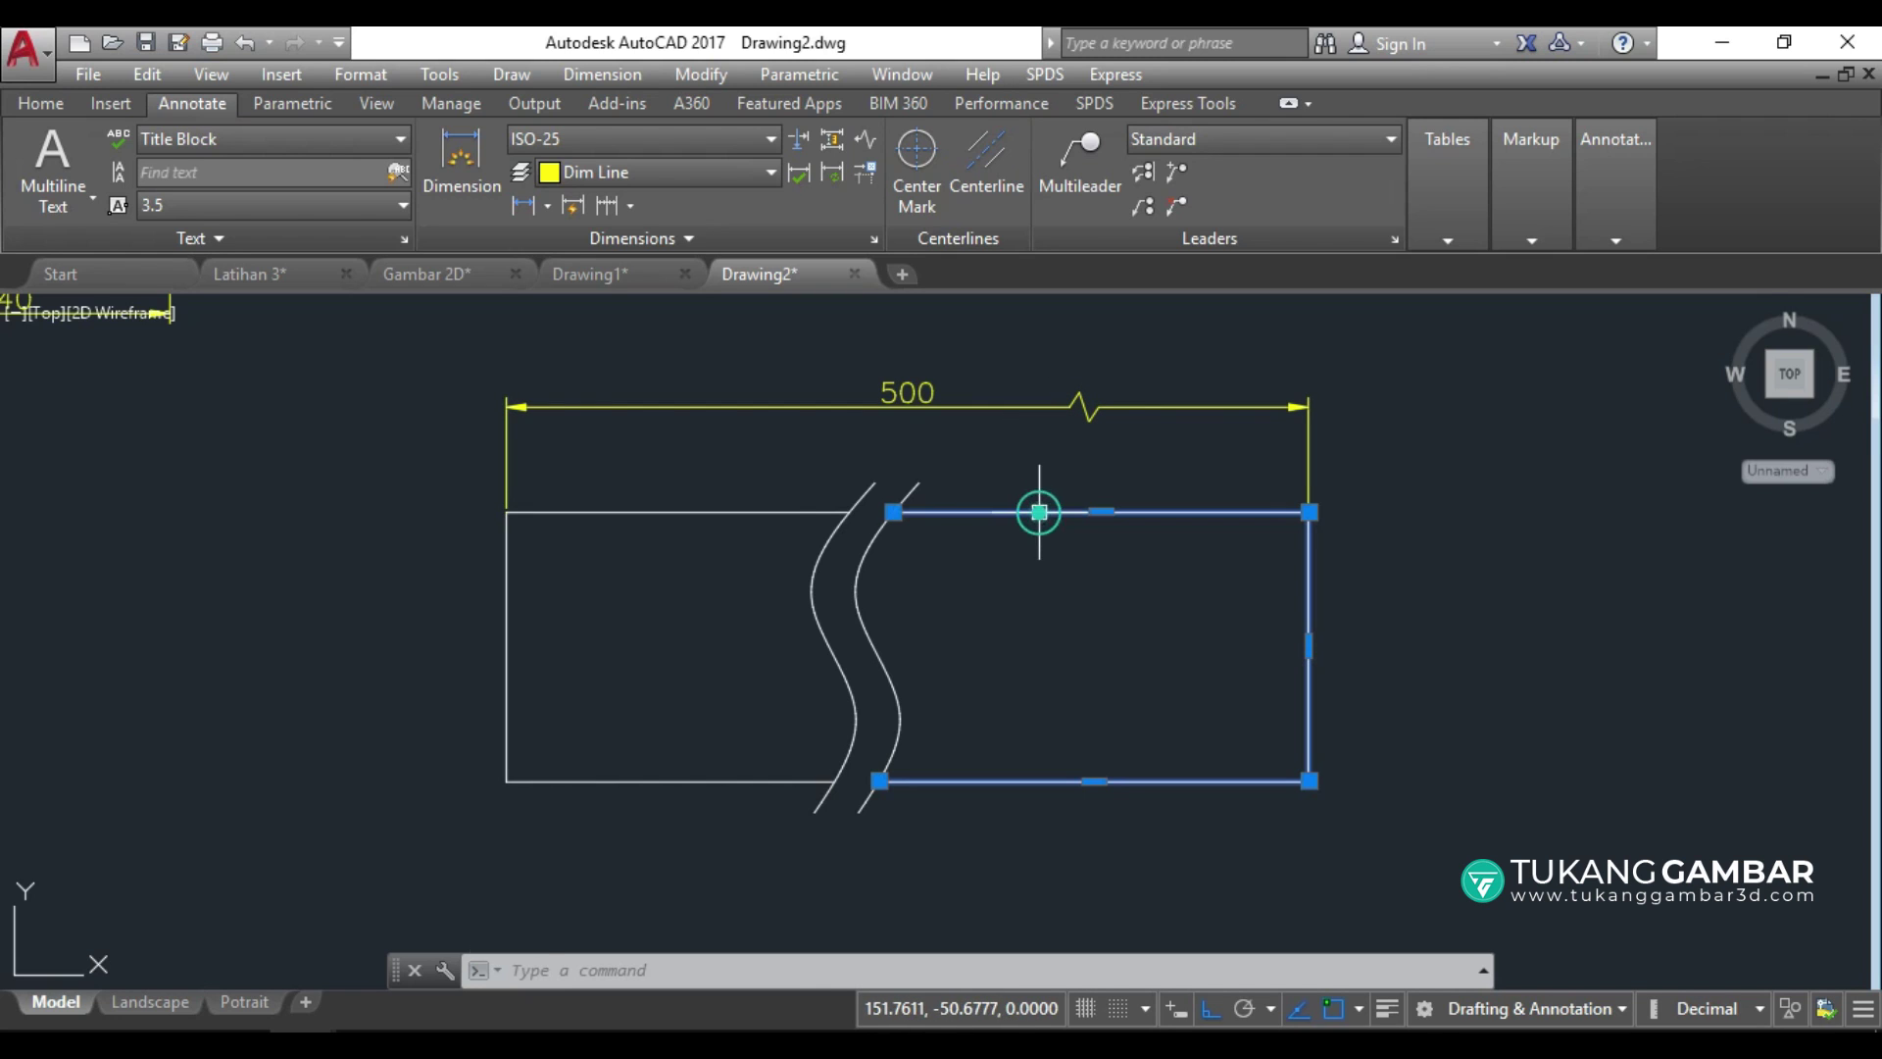
left_click(767, 513)
key("Escape")
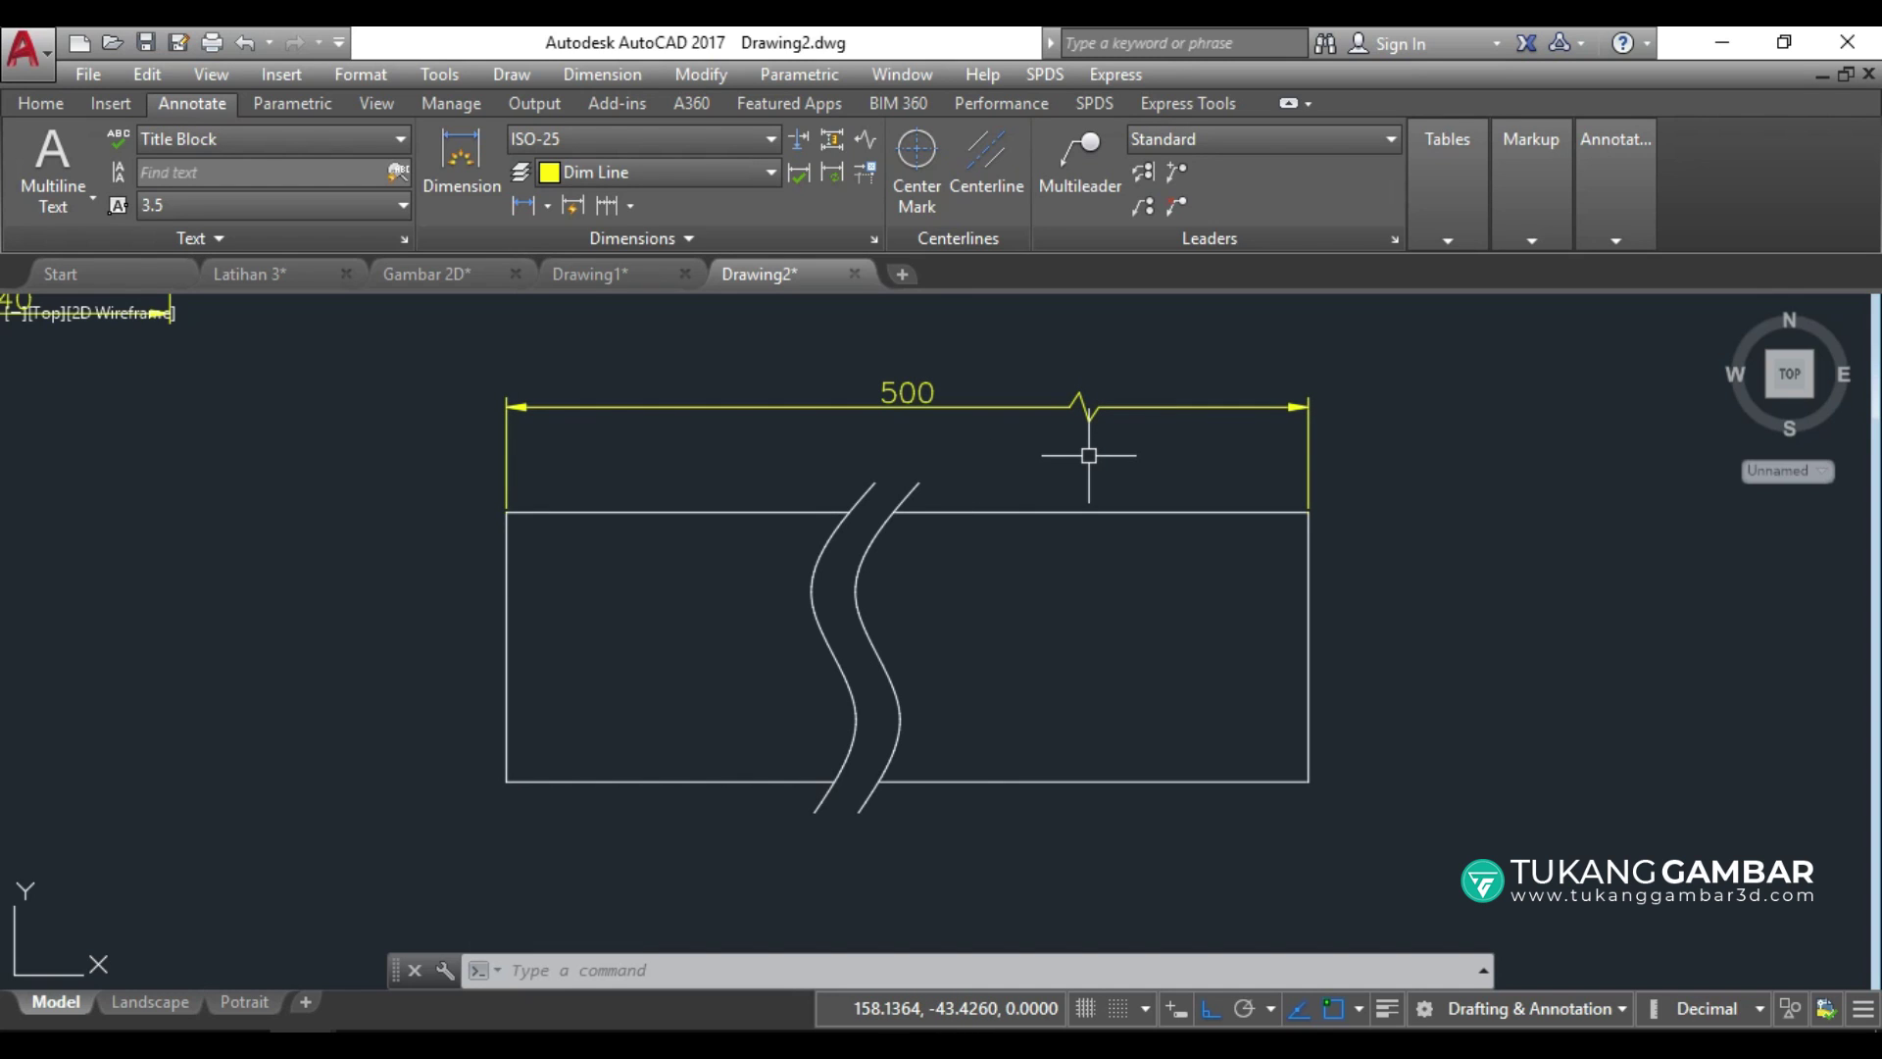
scroll(1111, 469, "down", 5)
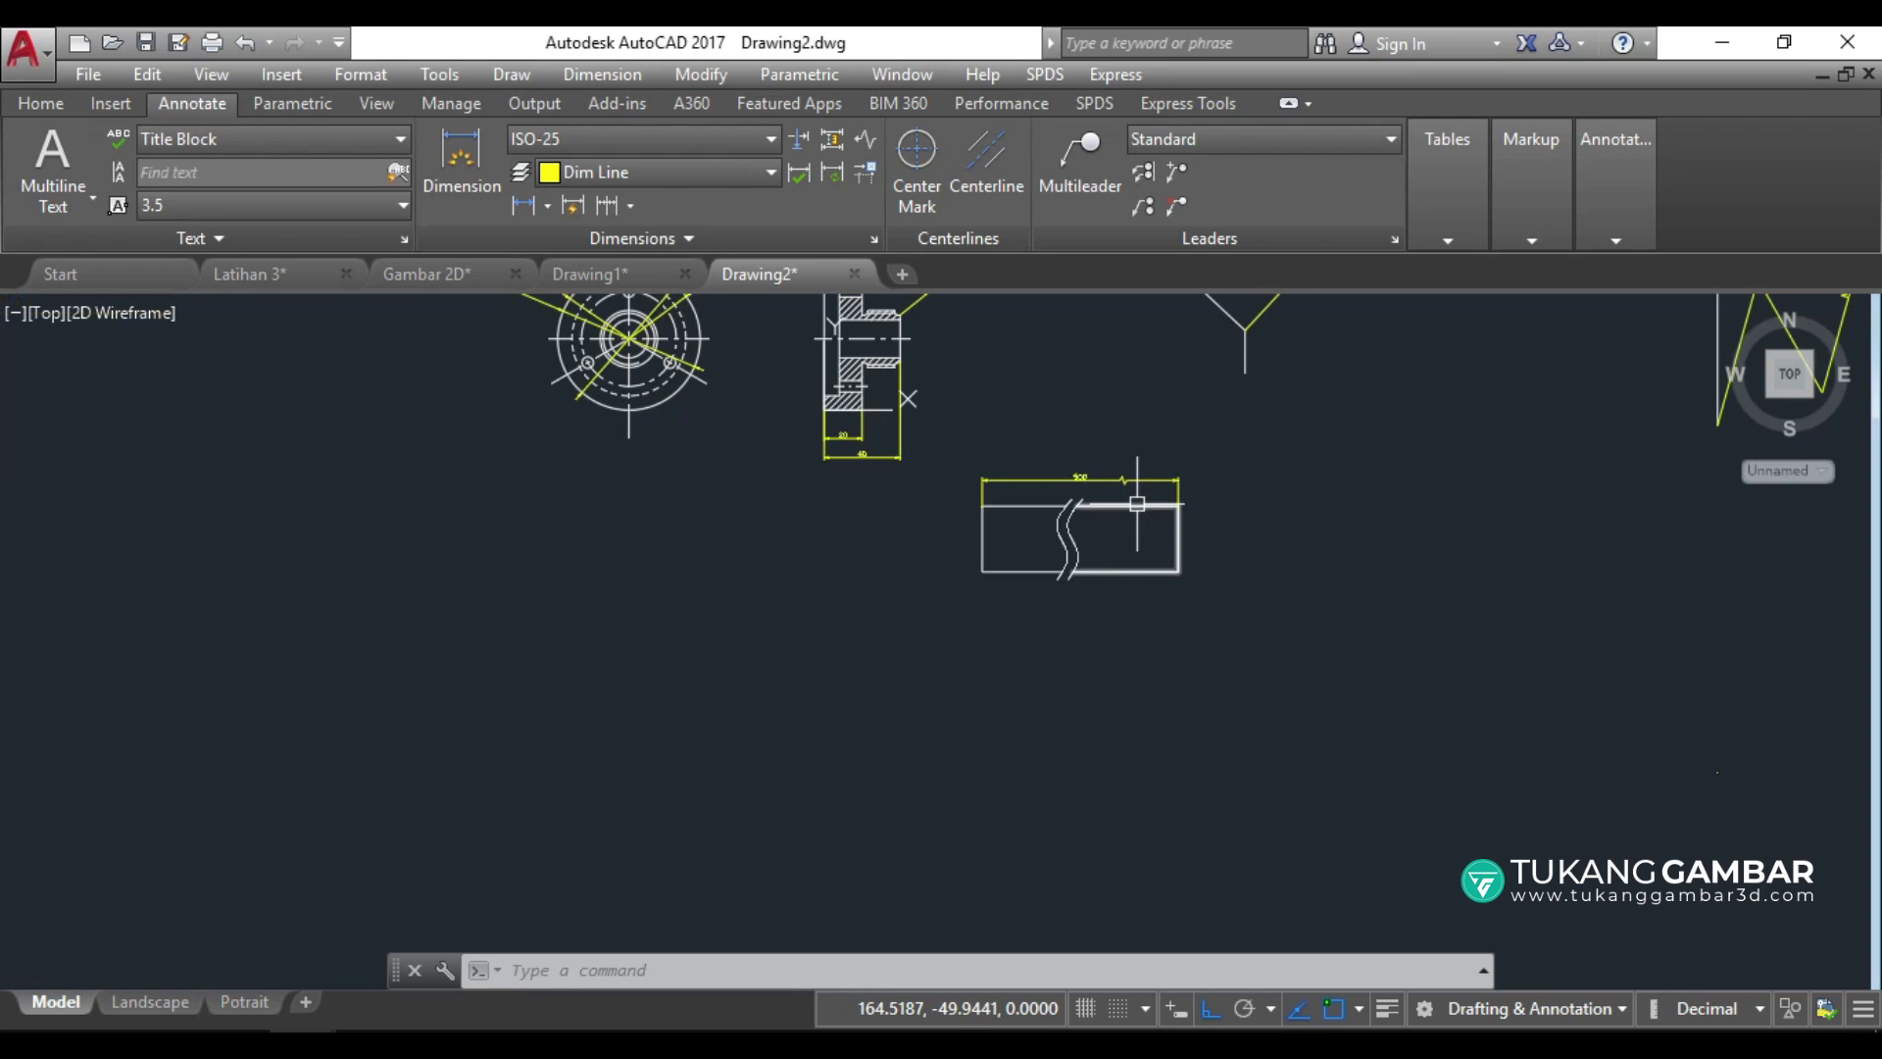
middle_click_drag(1100, 451, 1197, 631)
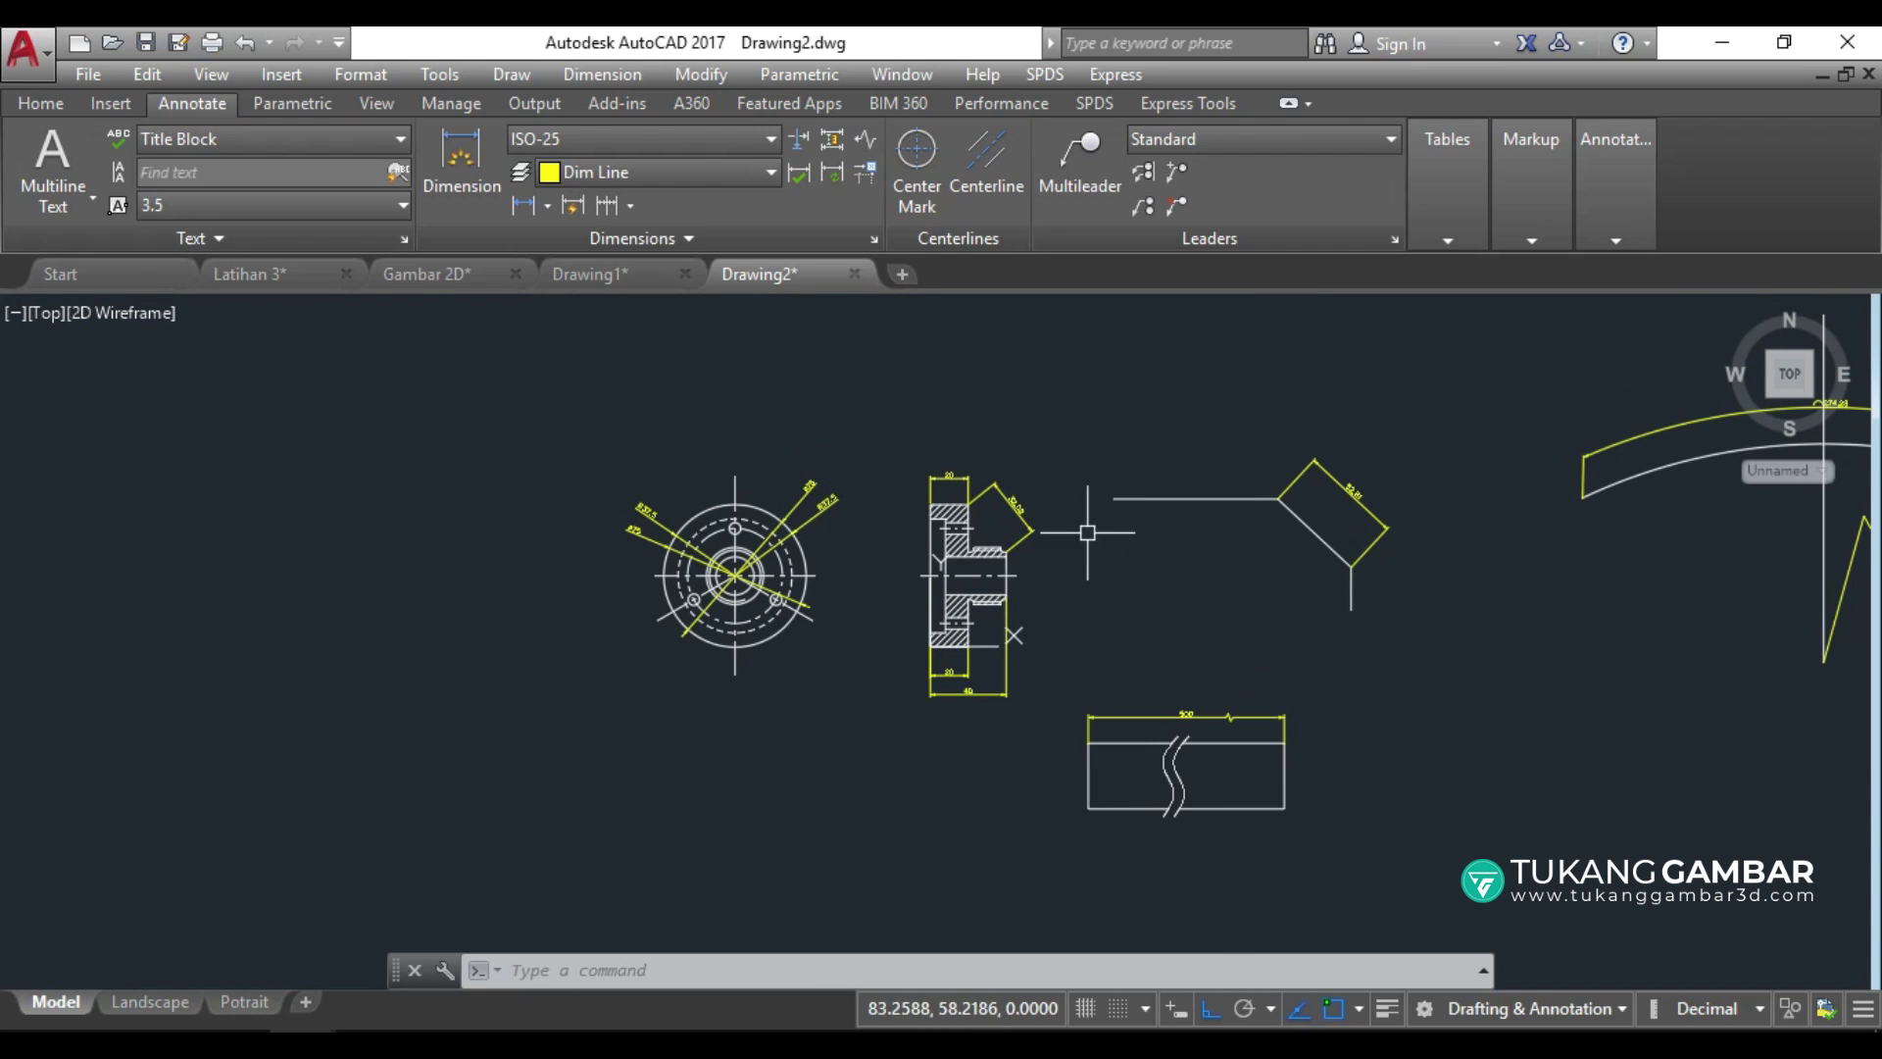
scroll(1060, 448, "up", 2)
middle_click_drag(1049, 398, 985, 486)
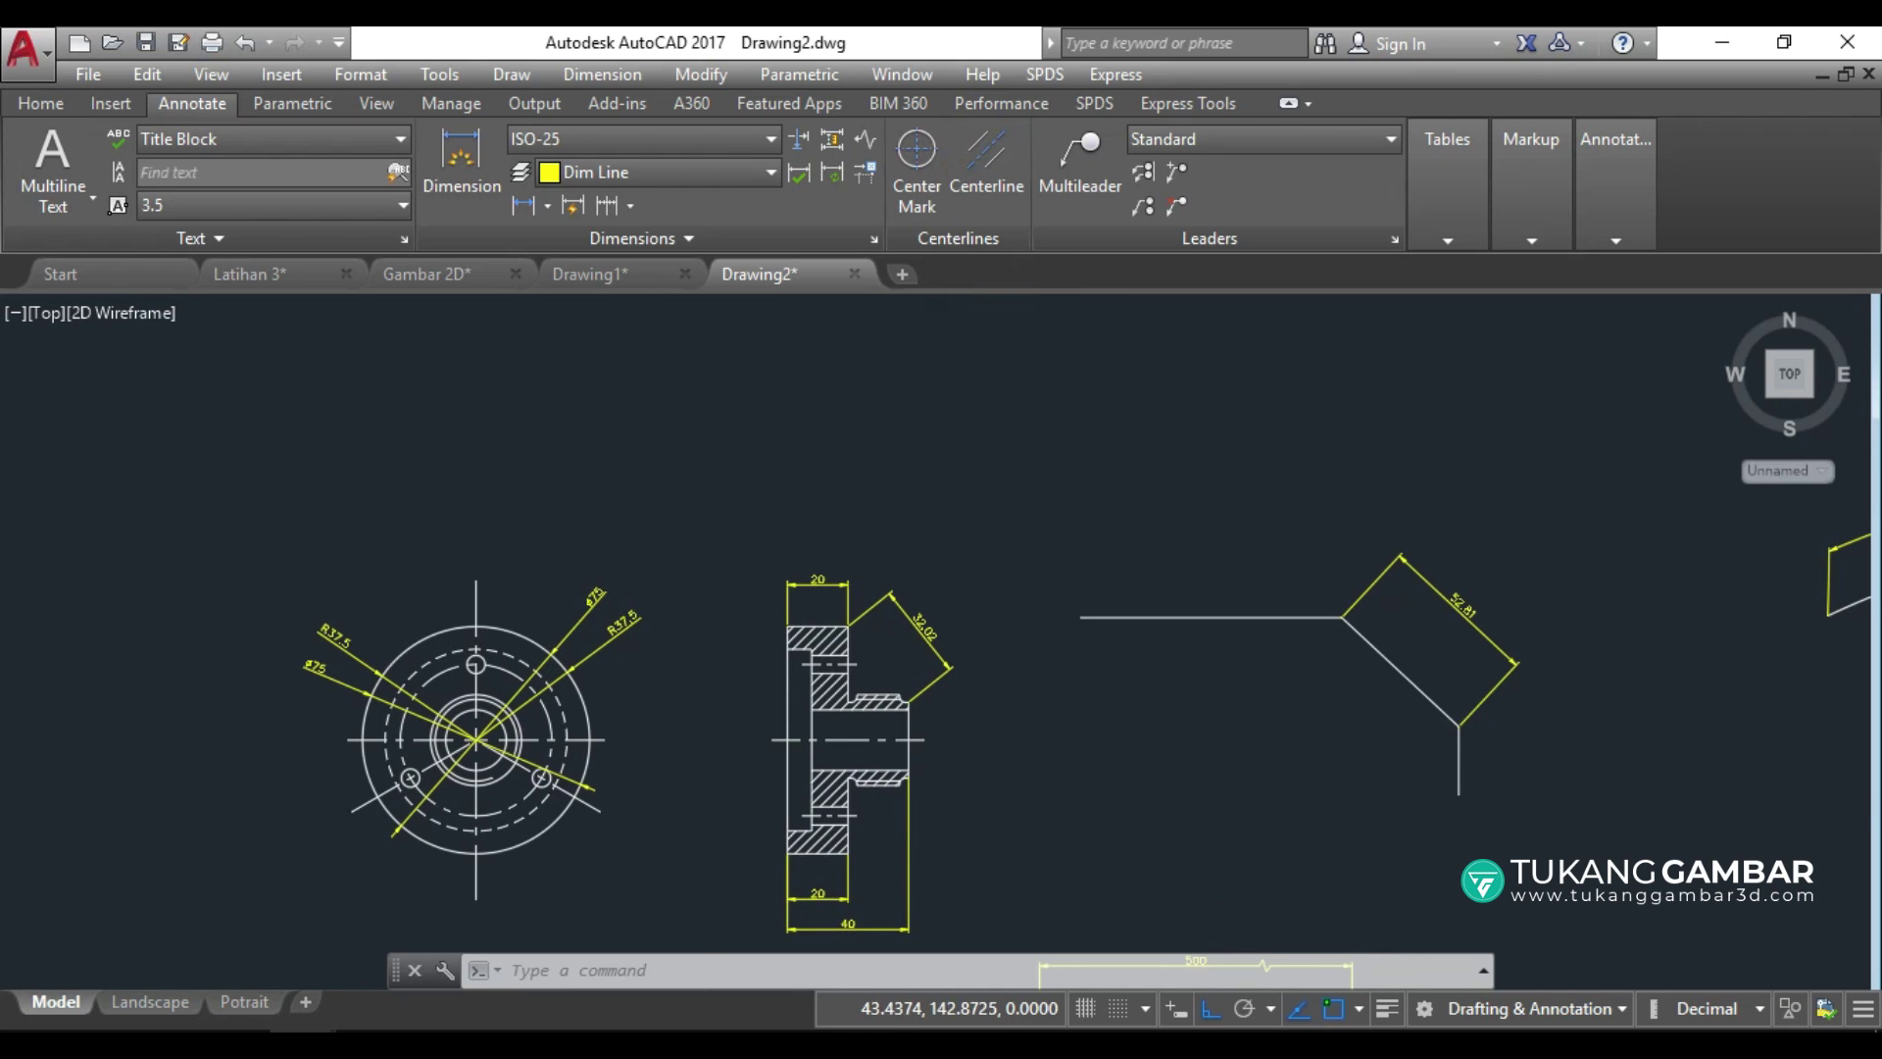
scroll(921, 417, "up", 2)
middle_click_drag(928, 412, 854, 506)
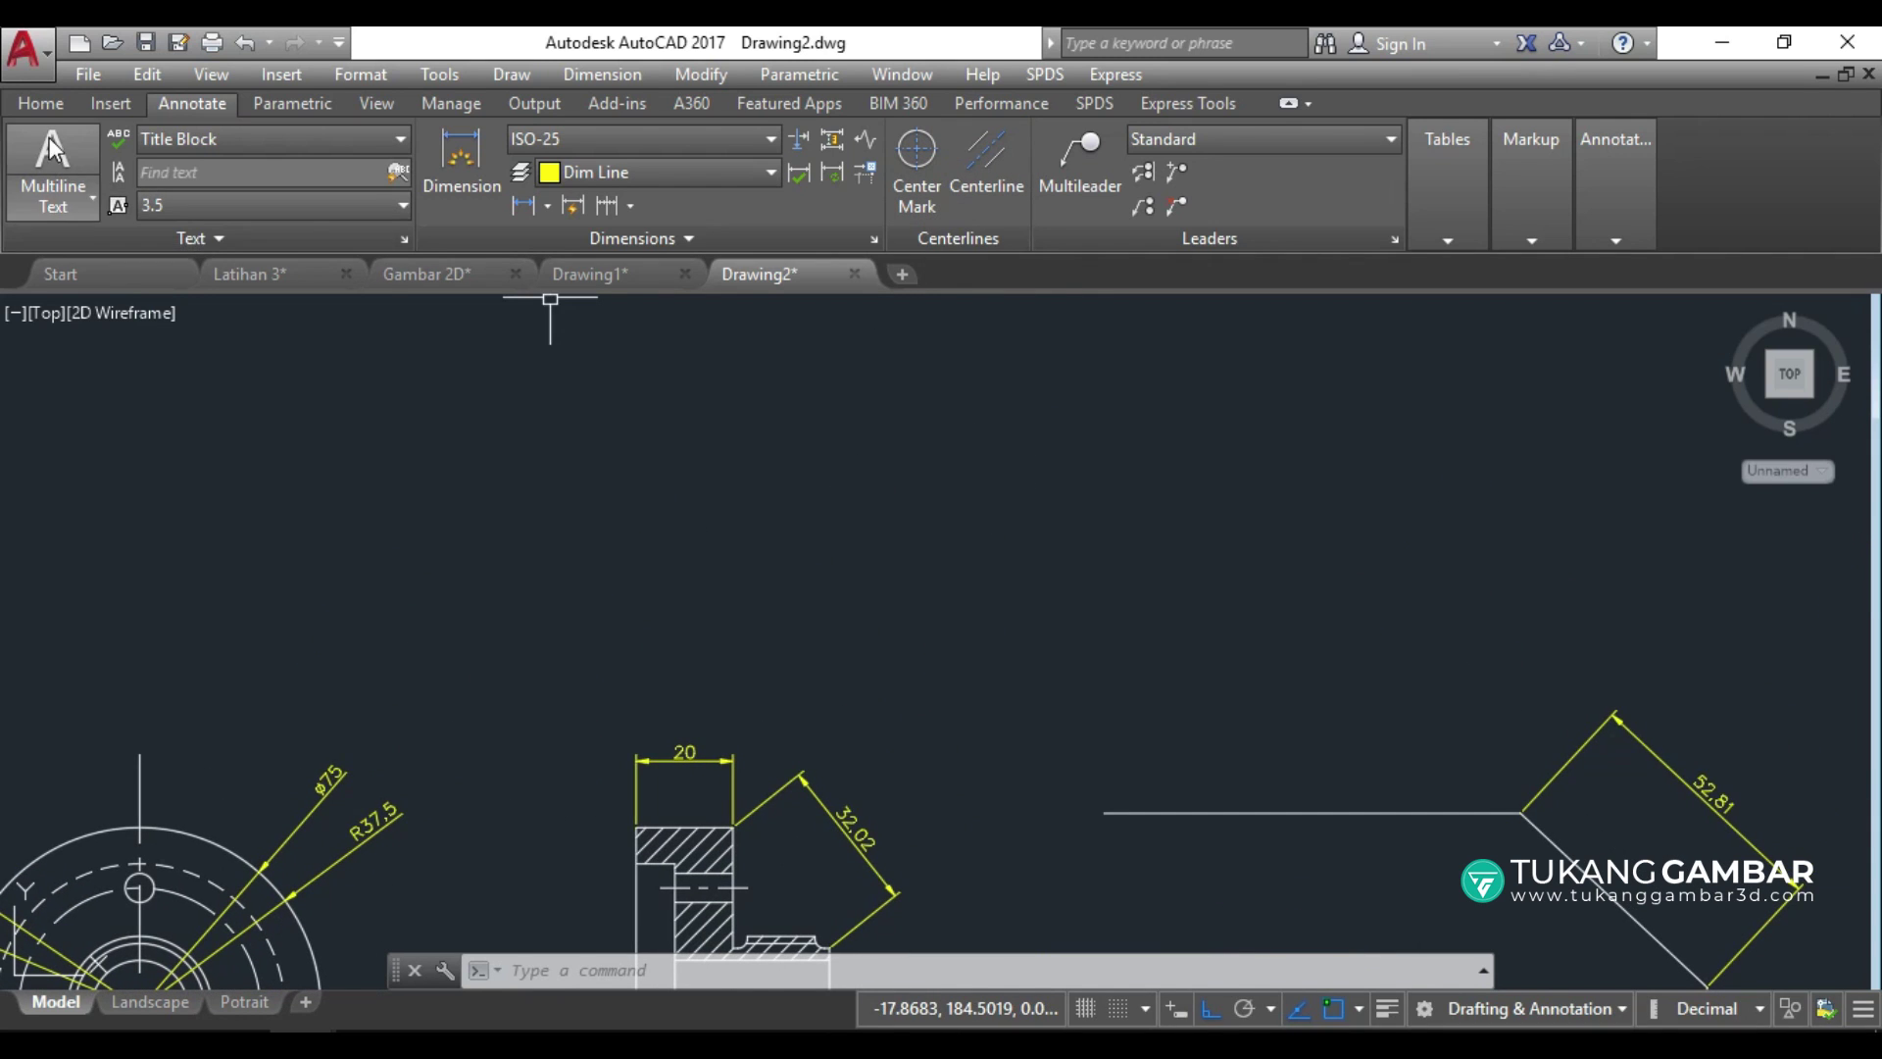
Draw a circle in the empty area and give it a centre mark.
left_click(44, 106)
left_click(161, 162)
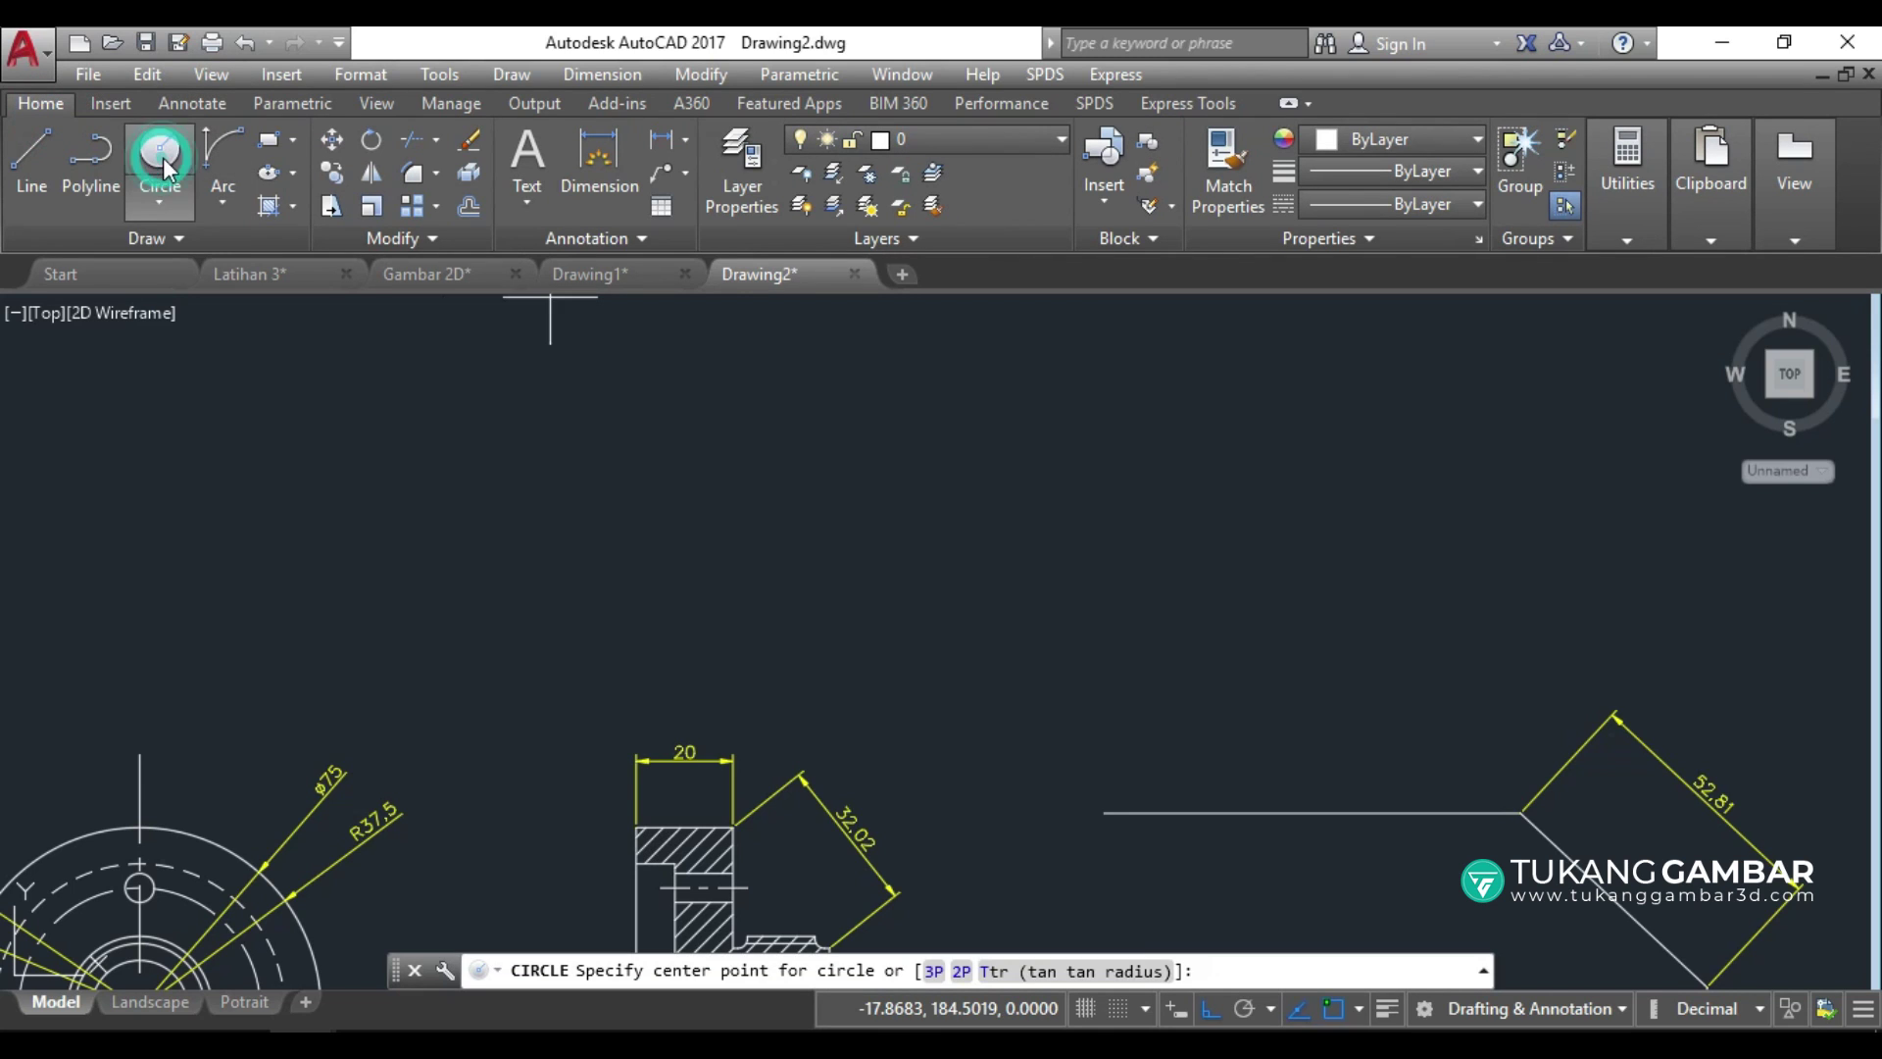
left_click(930, 482)
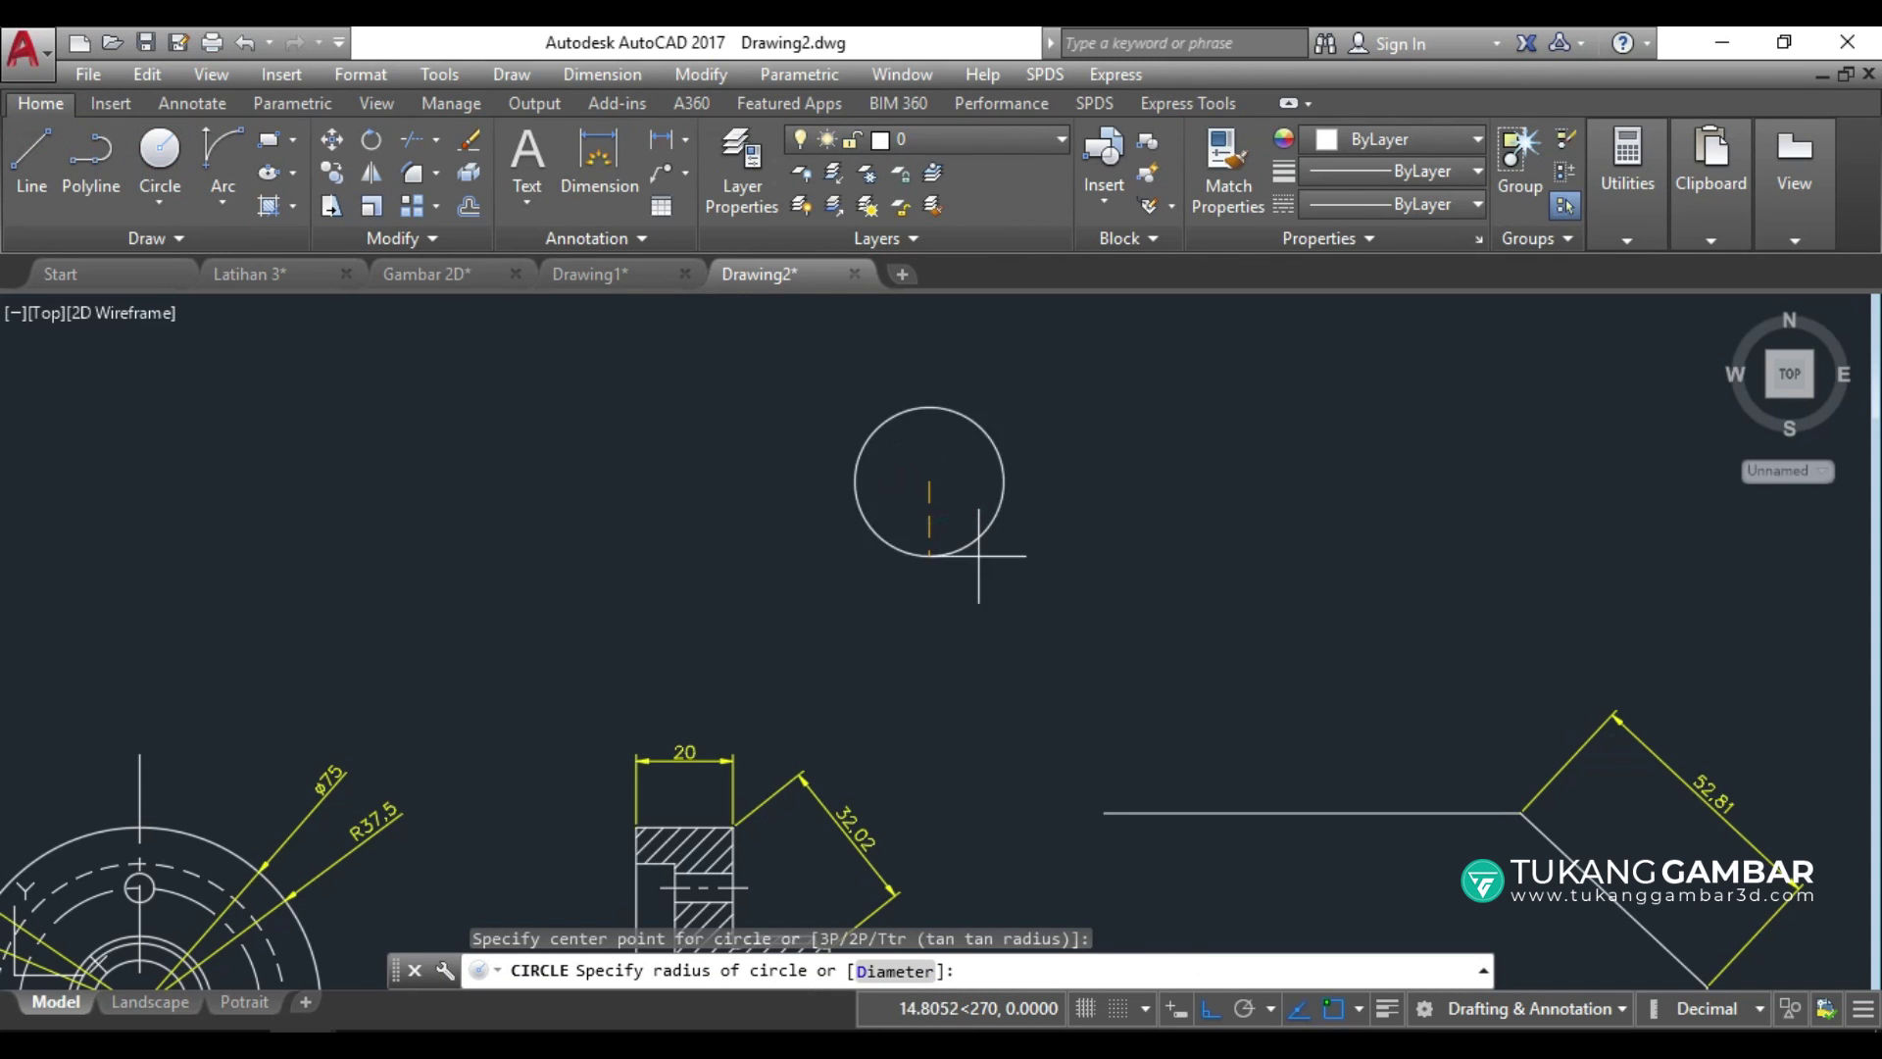
left_click(1004, 603)
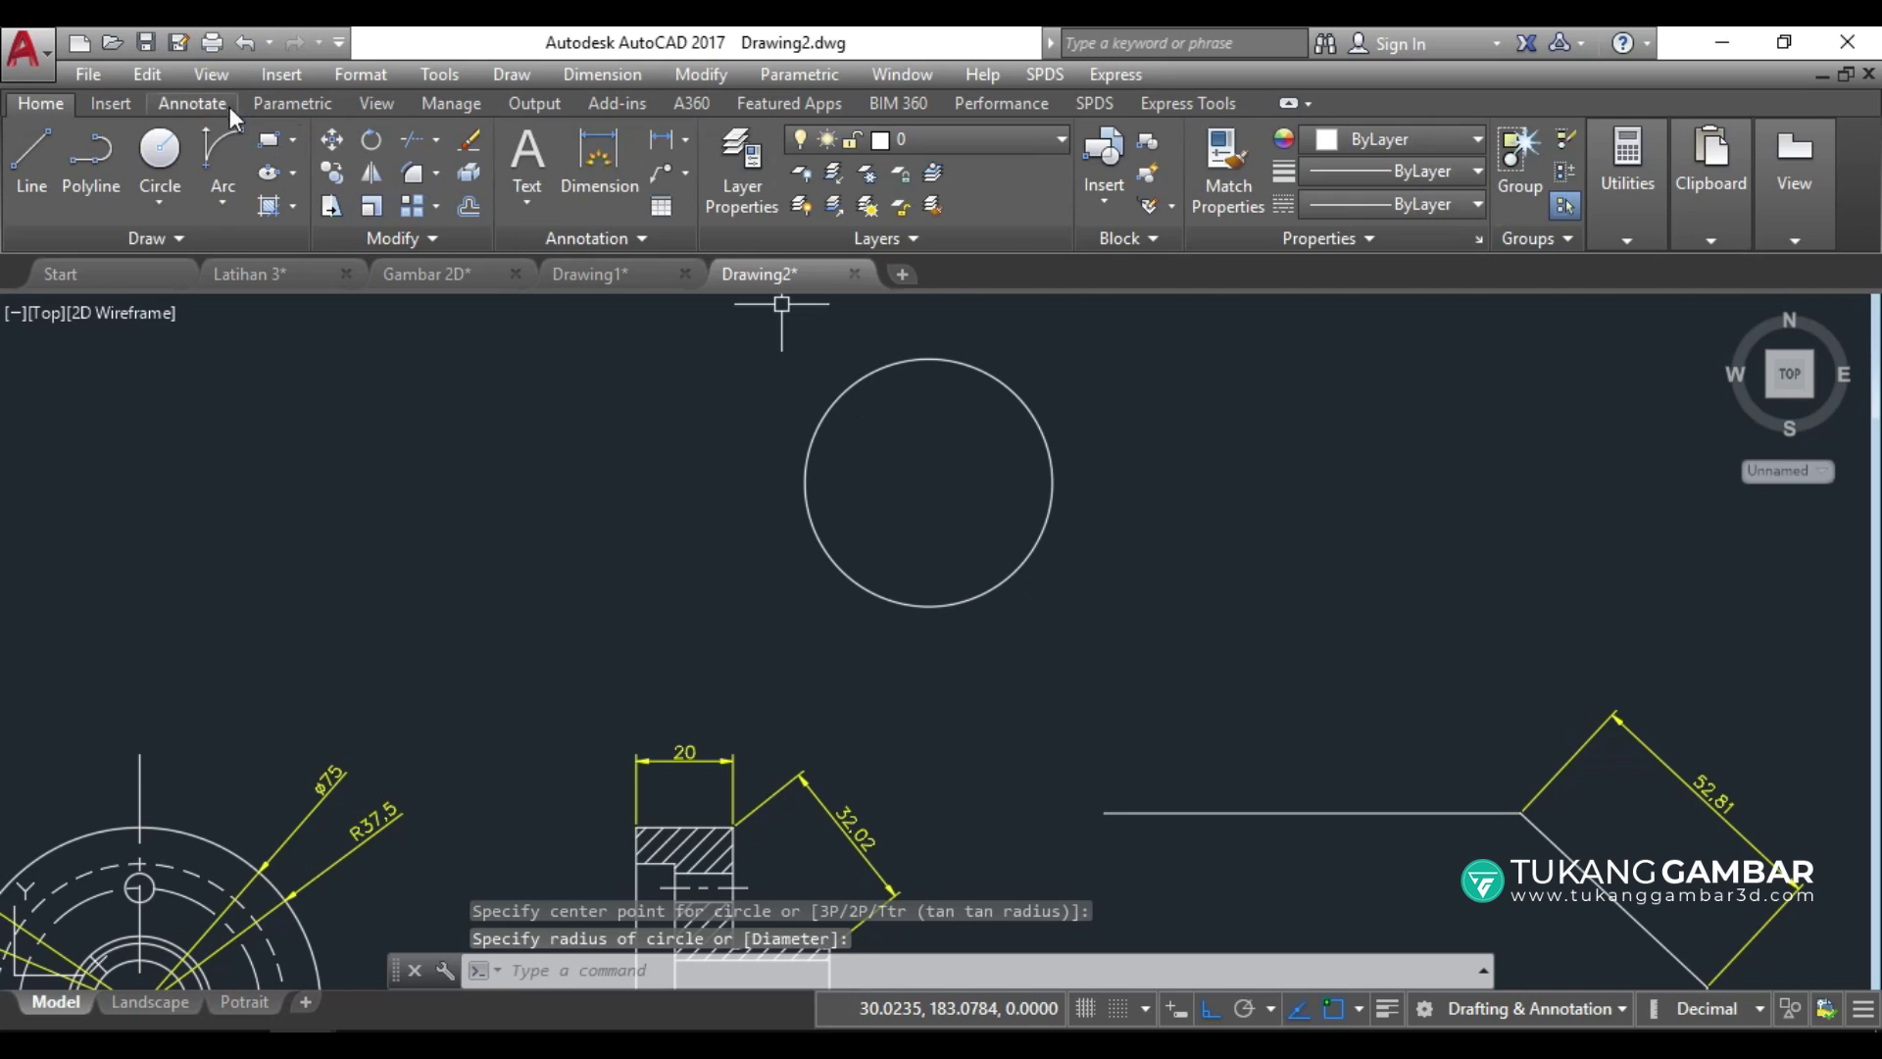
left_click(192, 103)
left_click(920, 151)
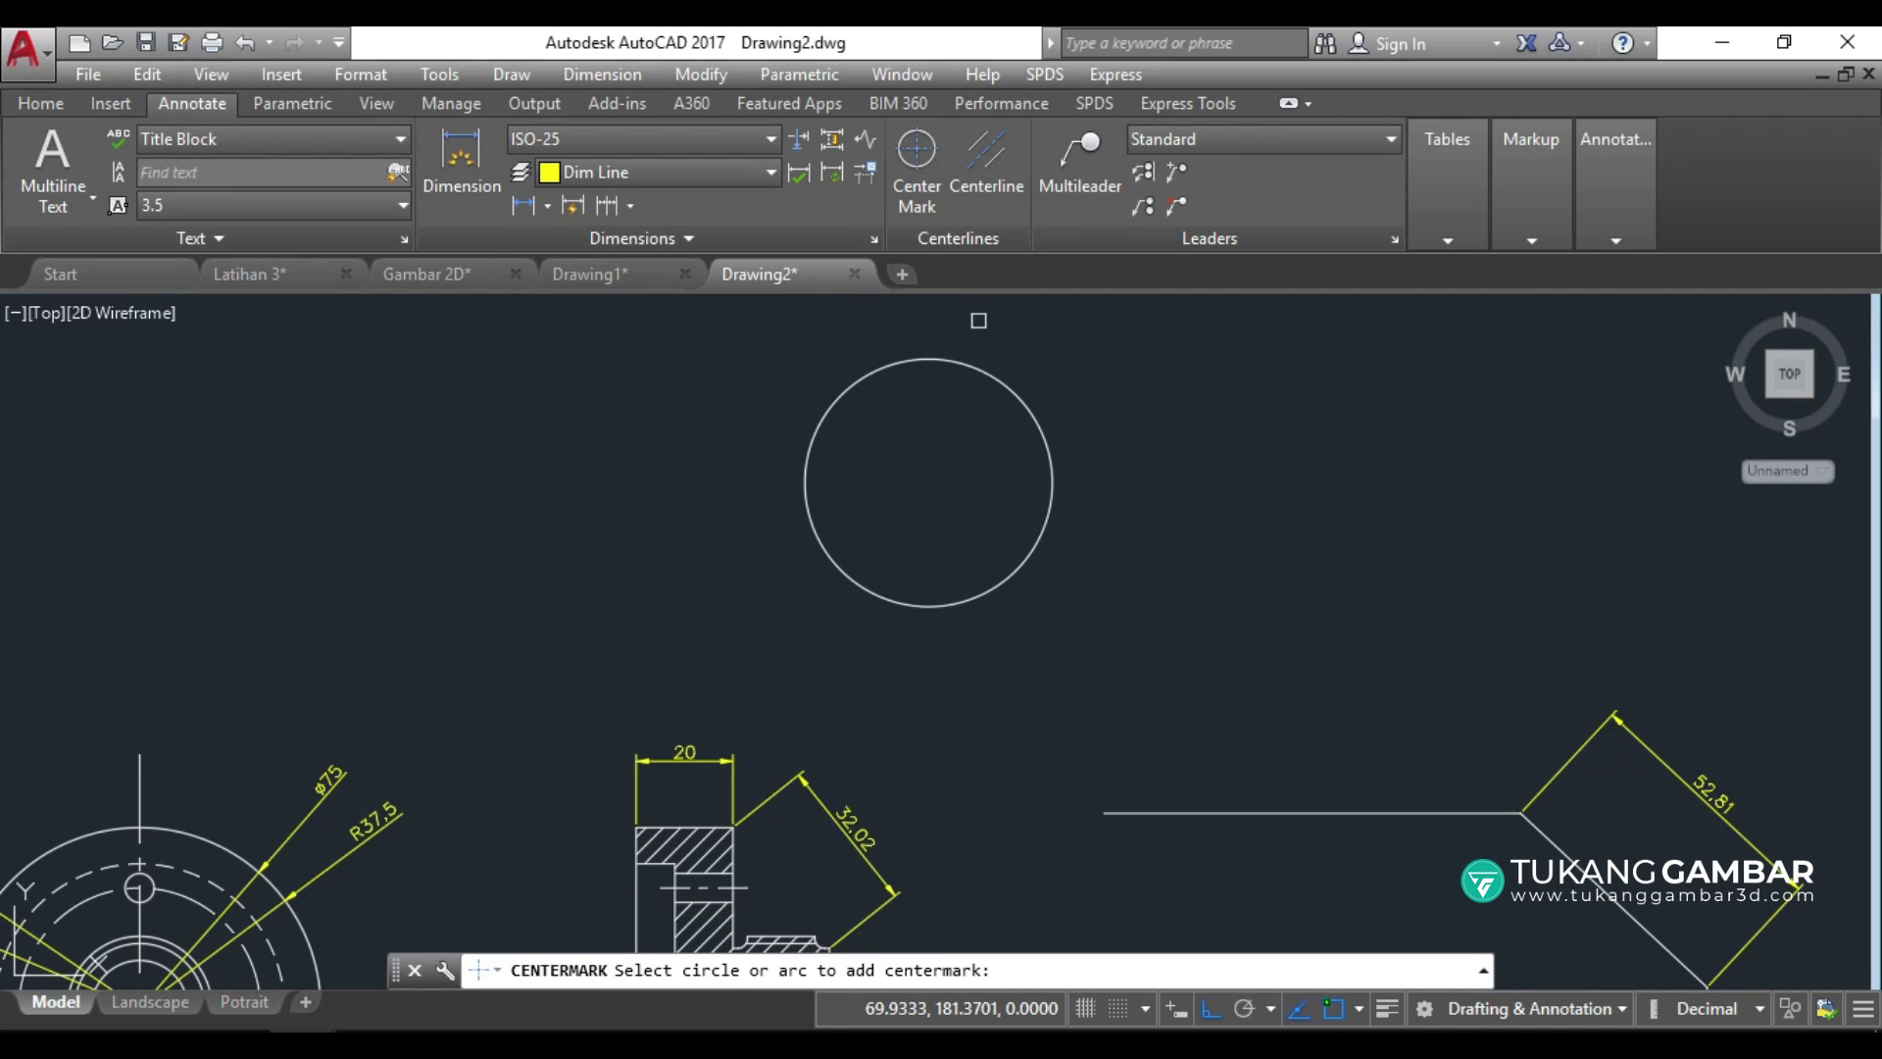
left_click(986, 373)
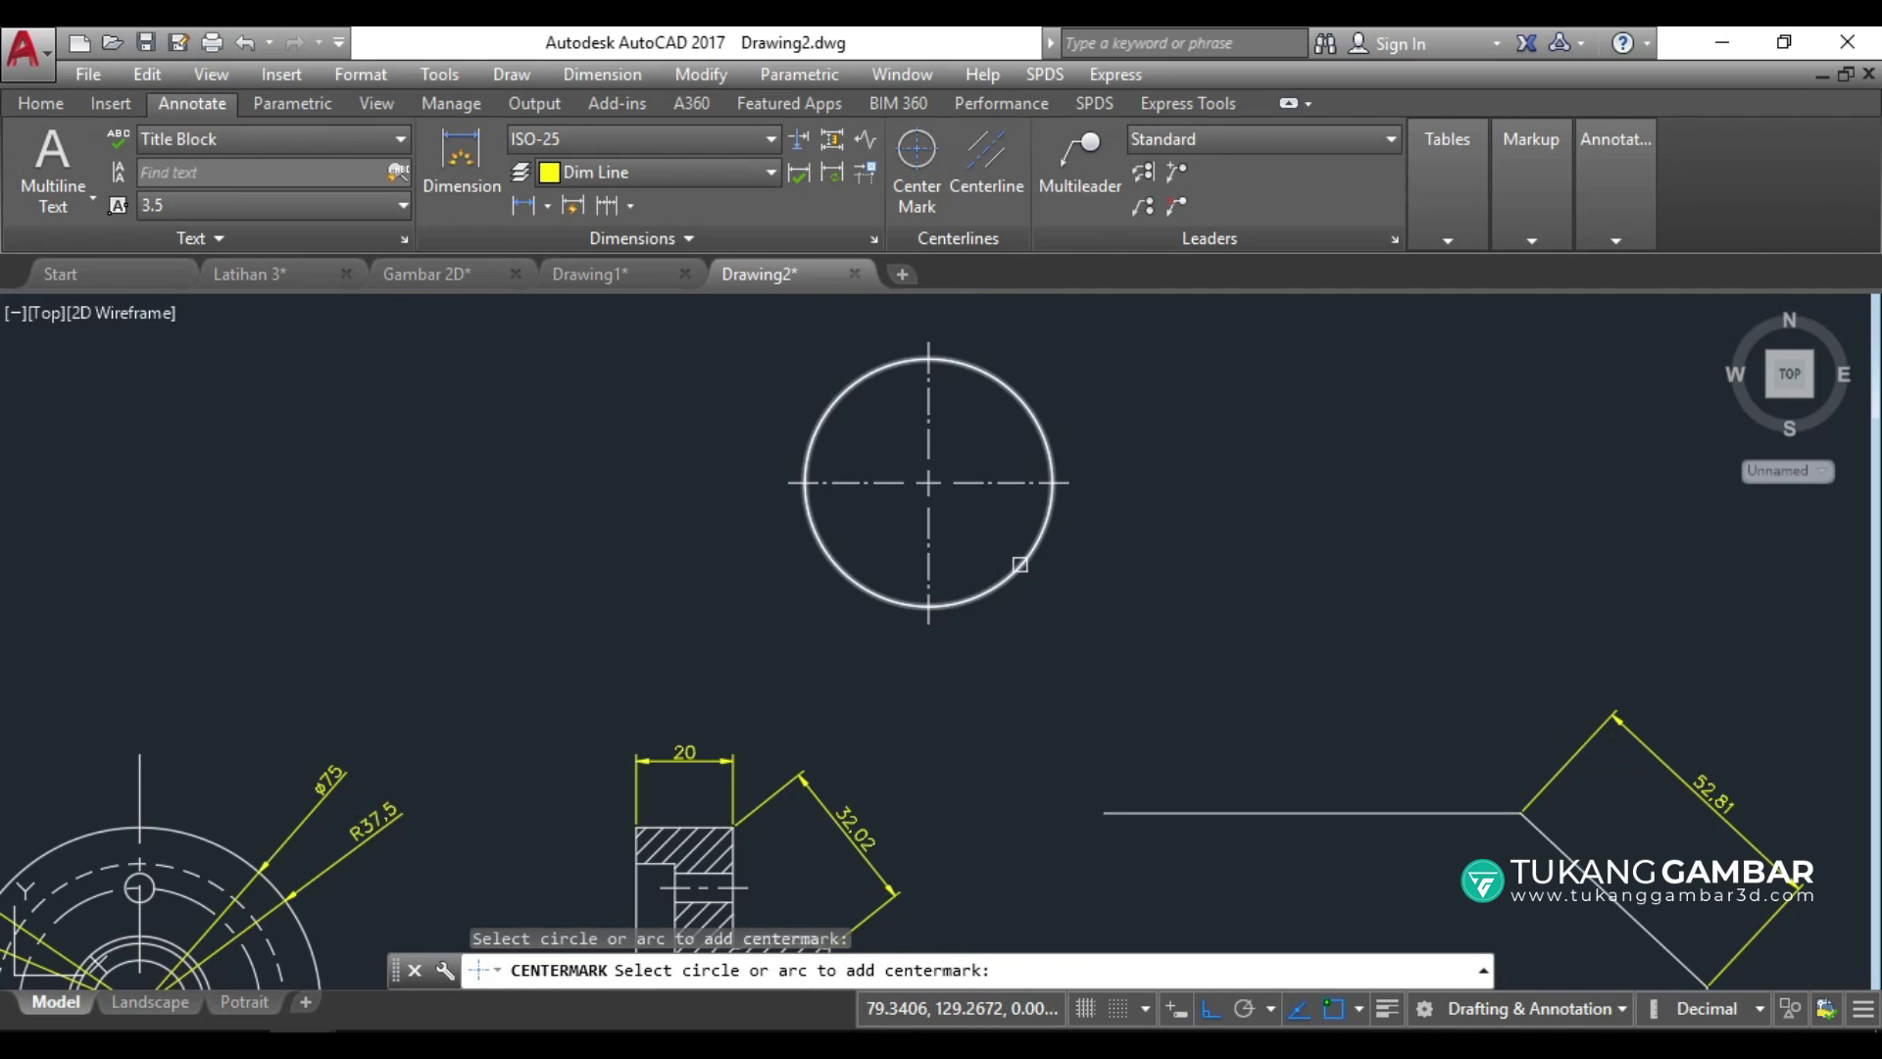
key("Escape")
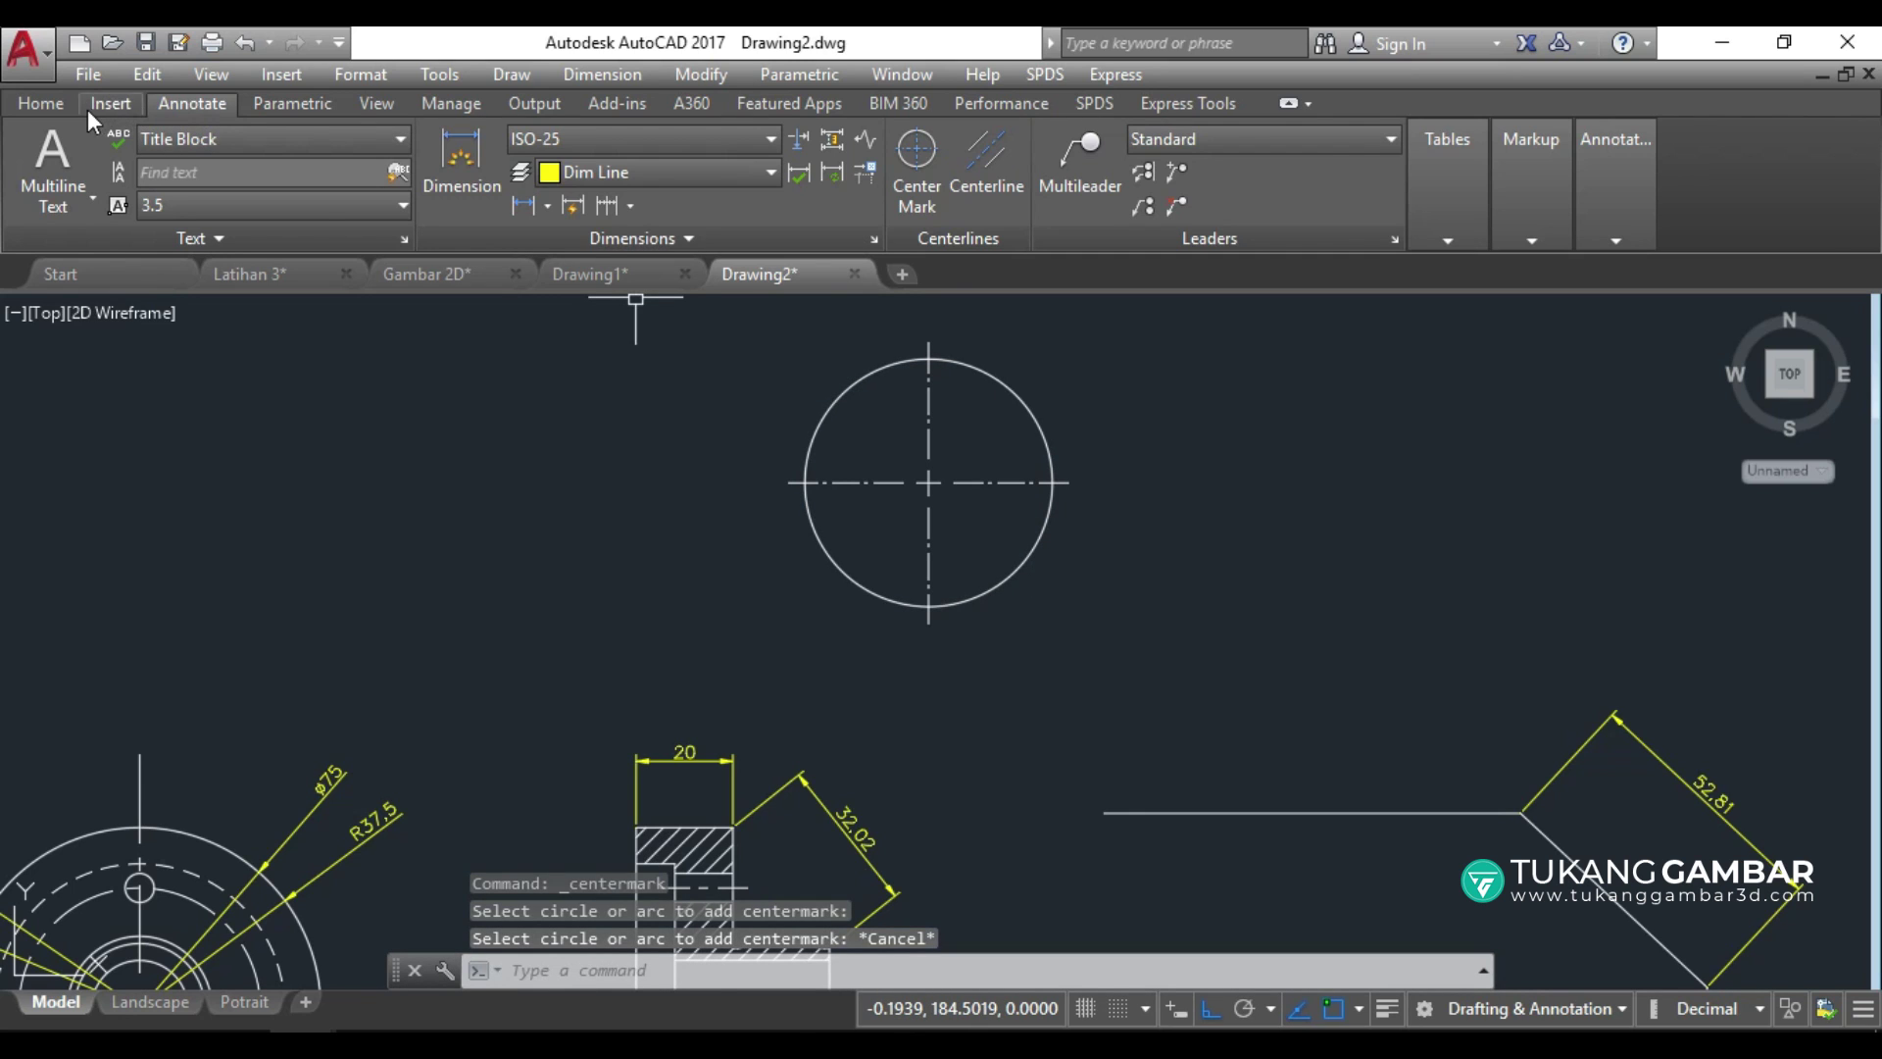
Draw a rectangle right of the circle with a centerline between its top and bottom edges.
left_click(71, 106)
left_click(273, 148)
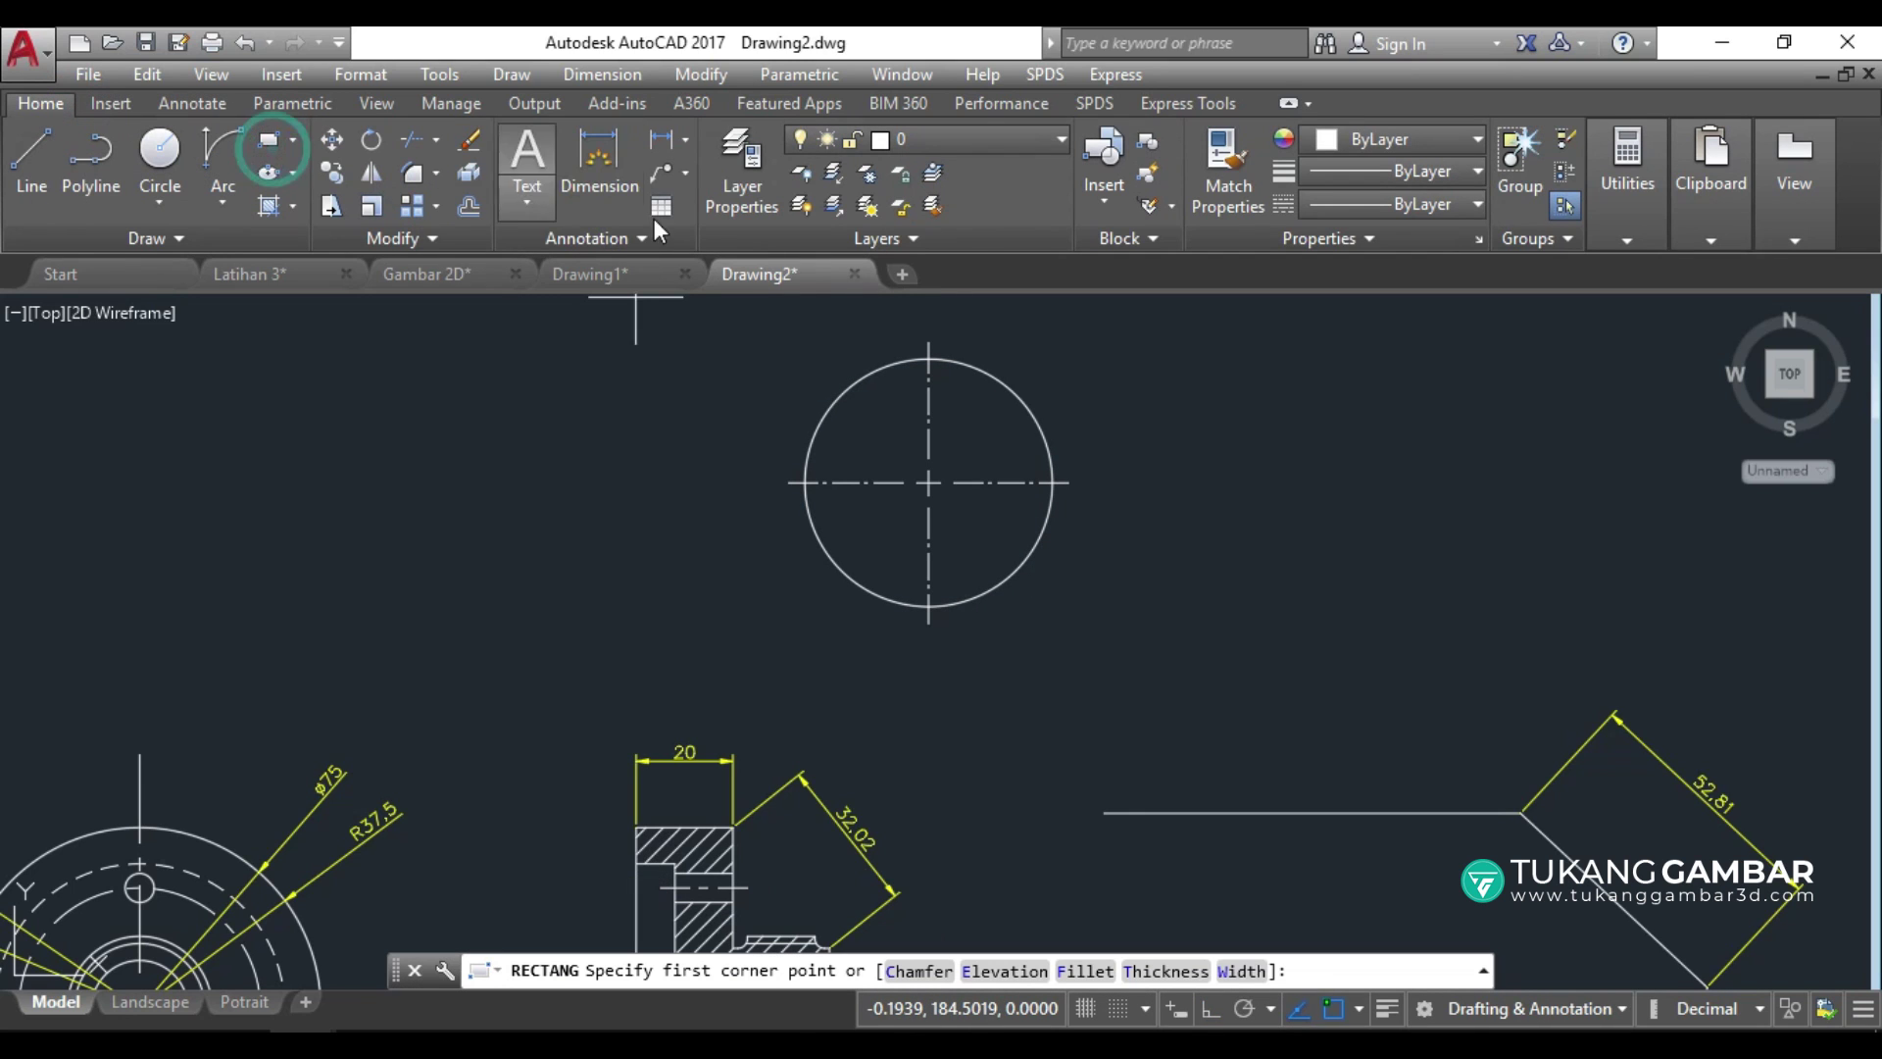
left_click(1164, 411)
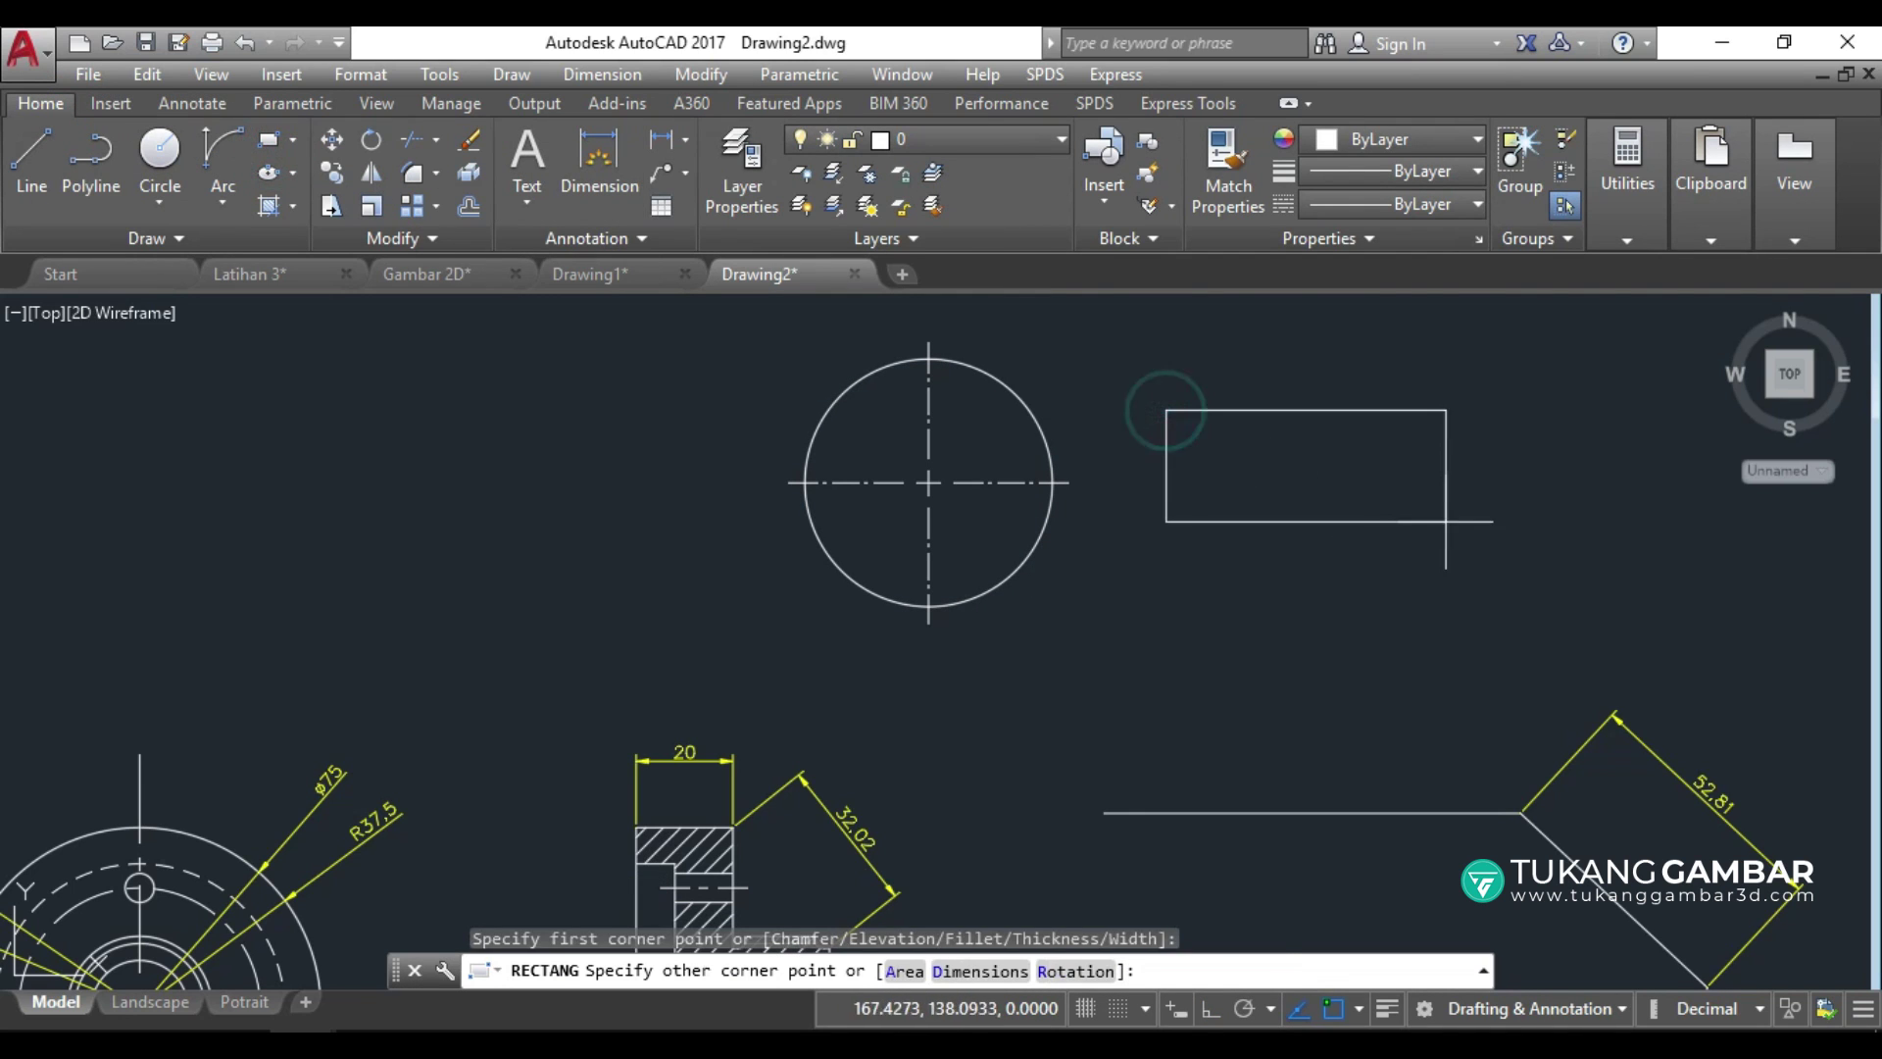
left_click(1473, 575)
scroll(1526, 480, "up", 1)
scroll(1520, 474, "up", 1)
middle_click_drag(1584, 526, 1508, 546)
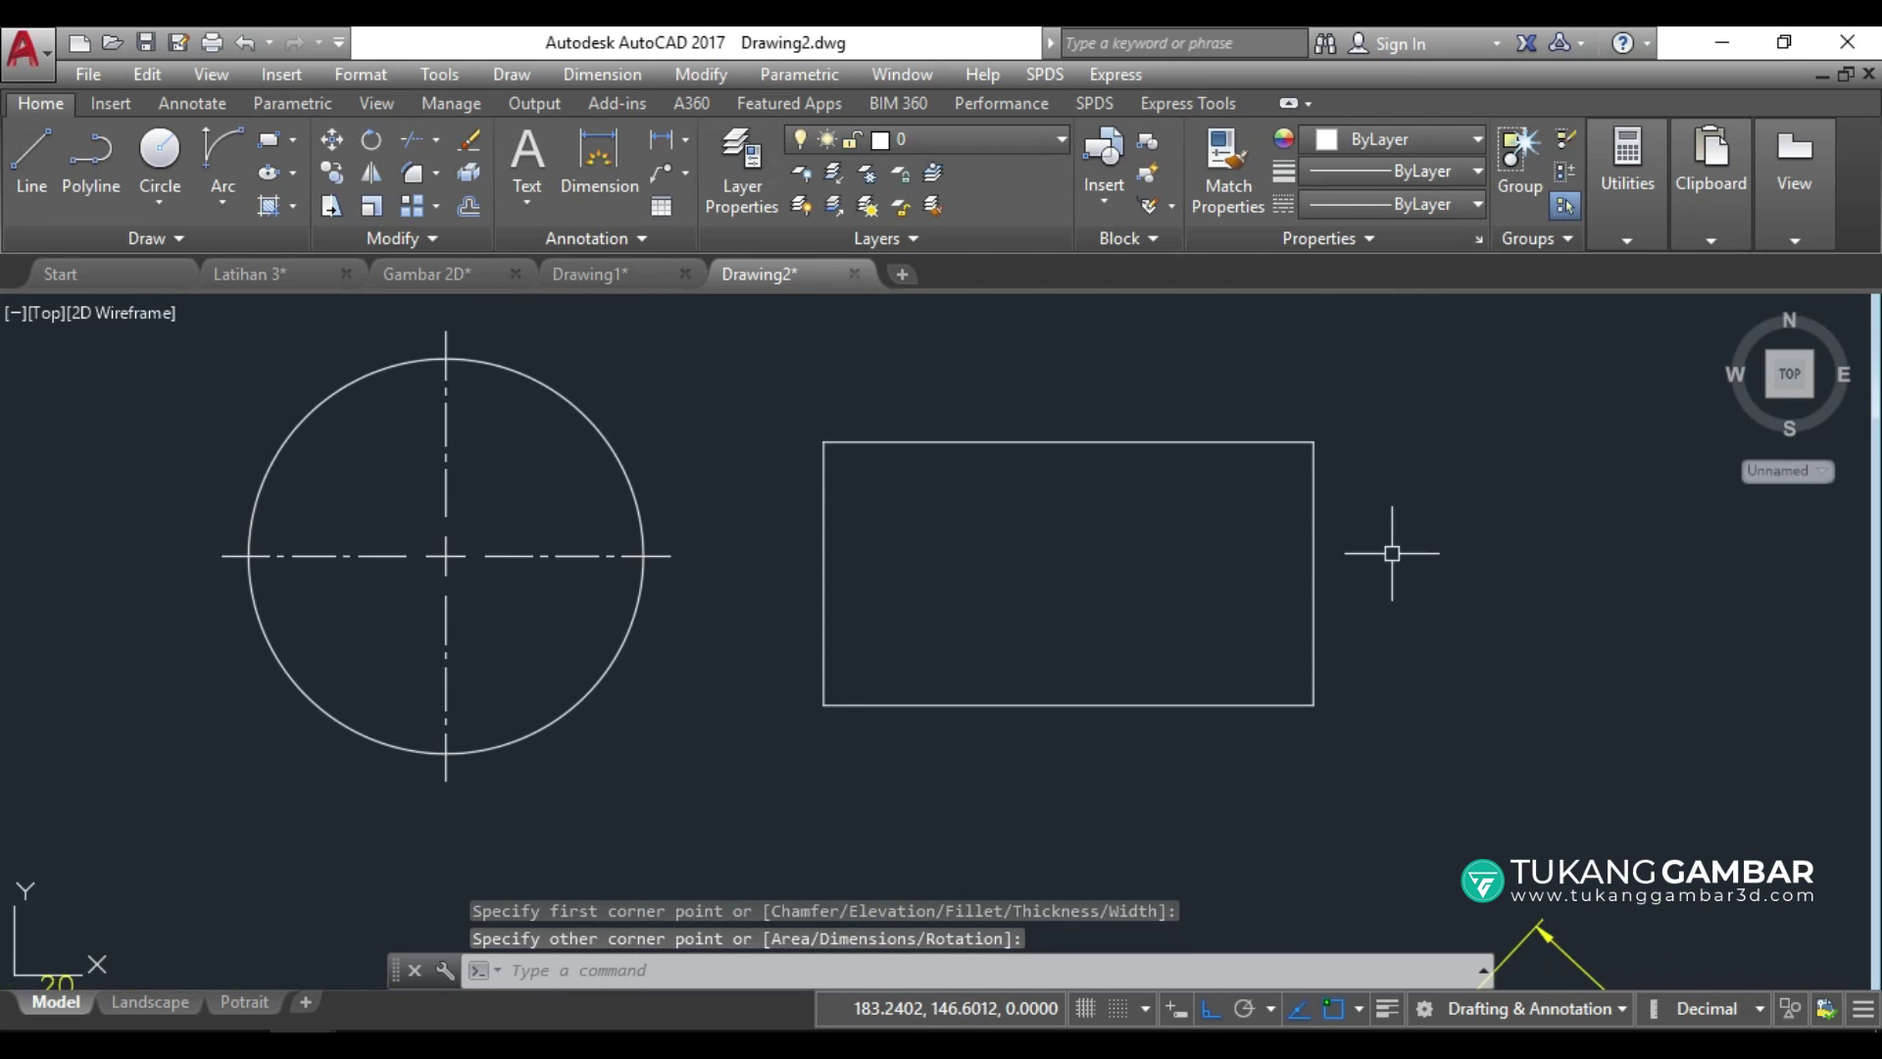
left_click(201, 104)
left_click(985, 157)
left_click(1051, 447)
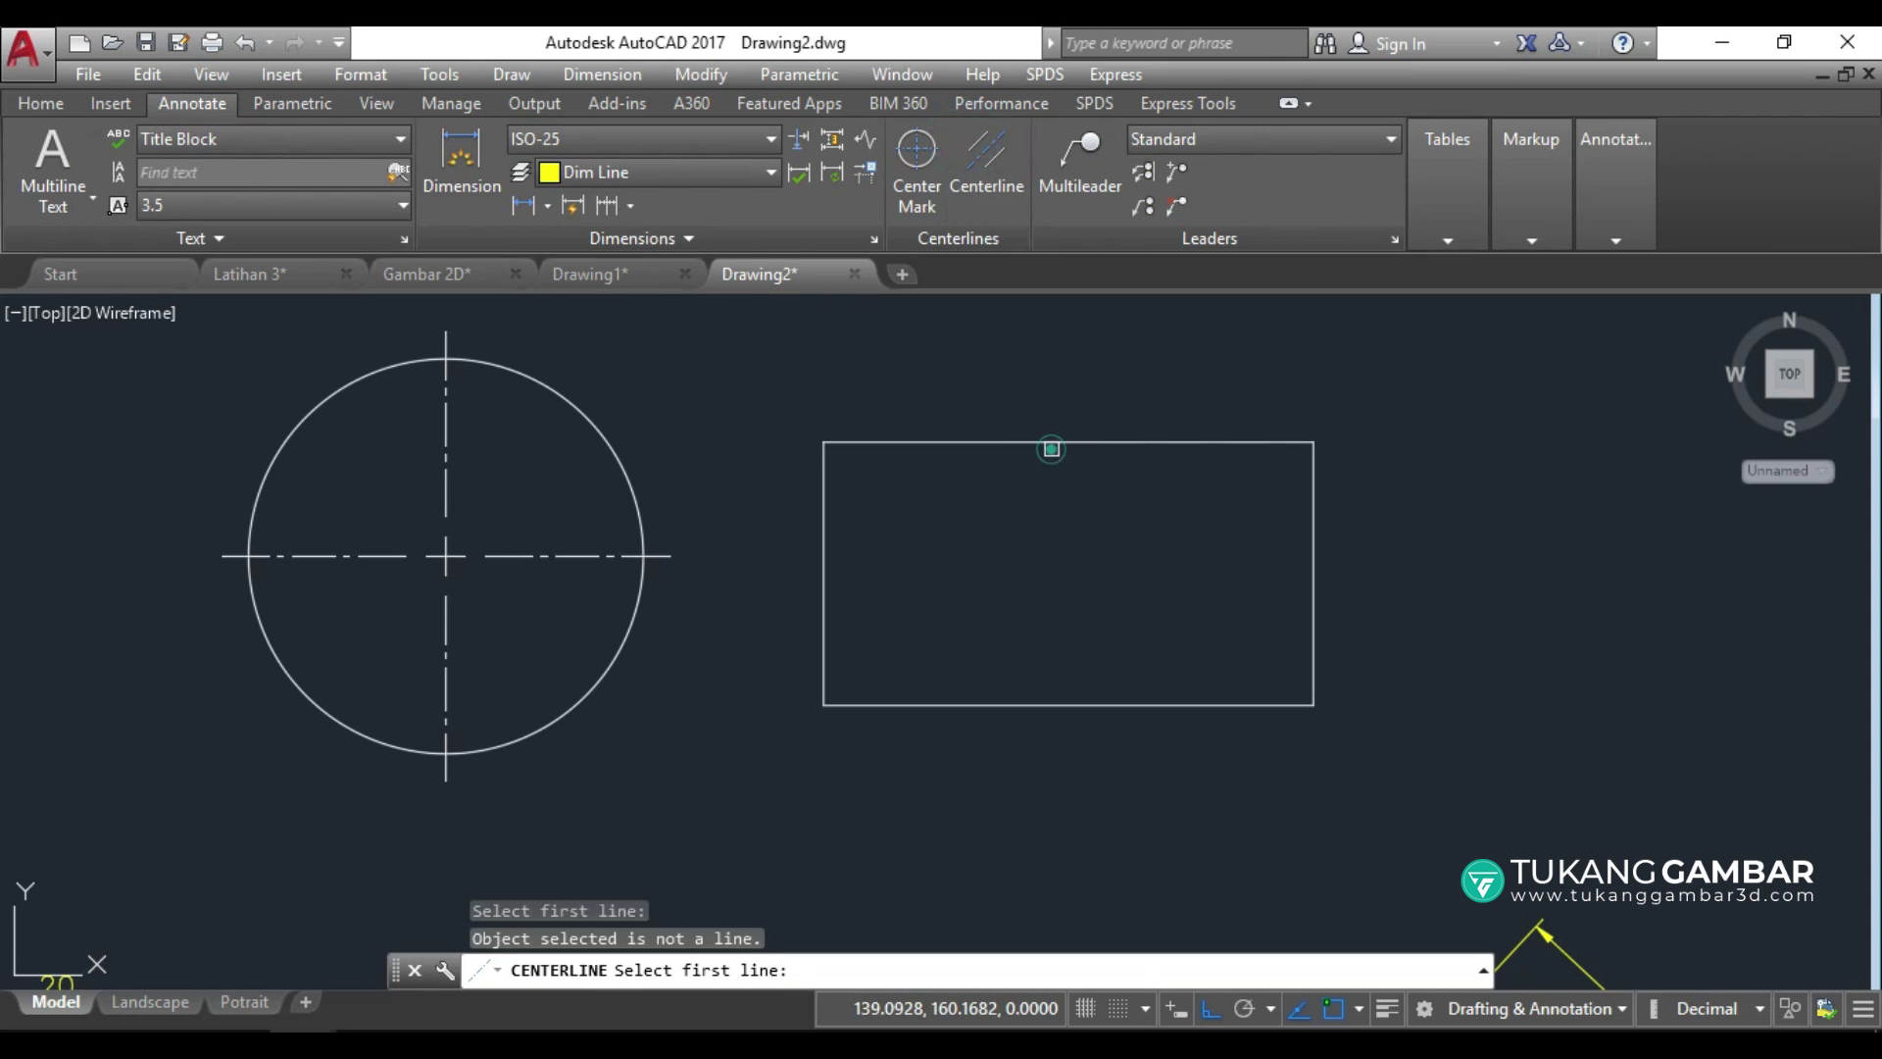
left_click(1038, 697)
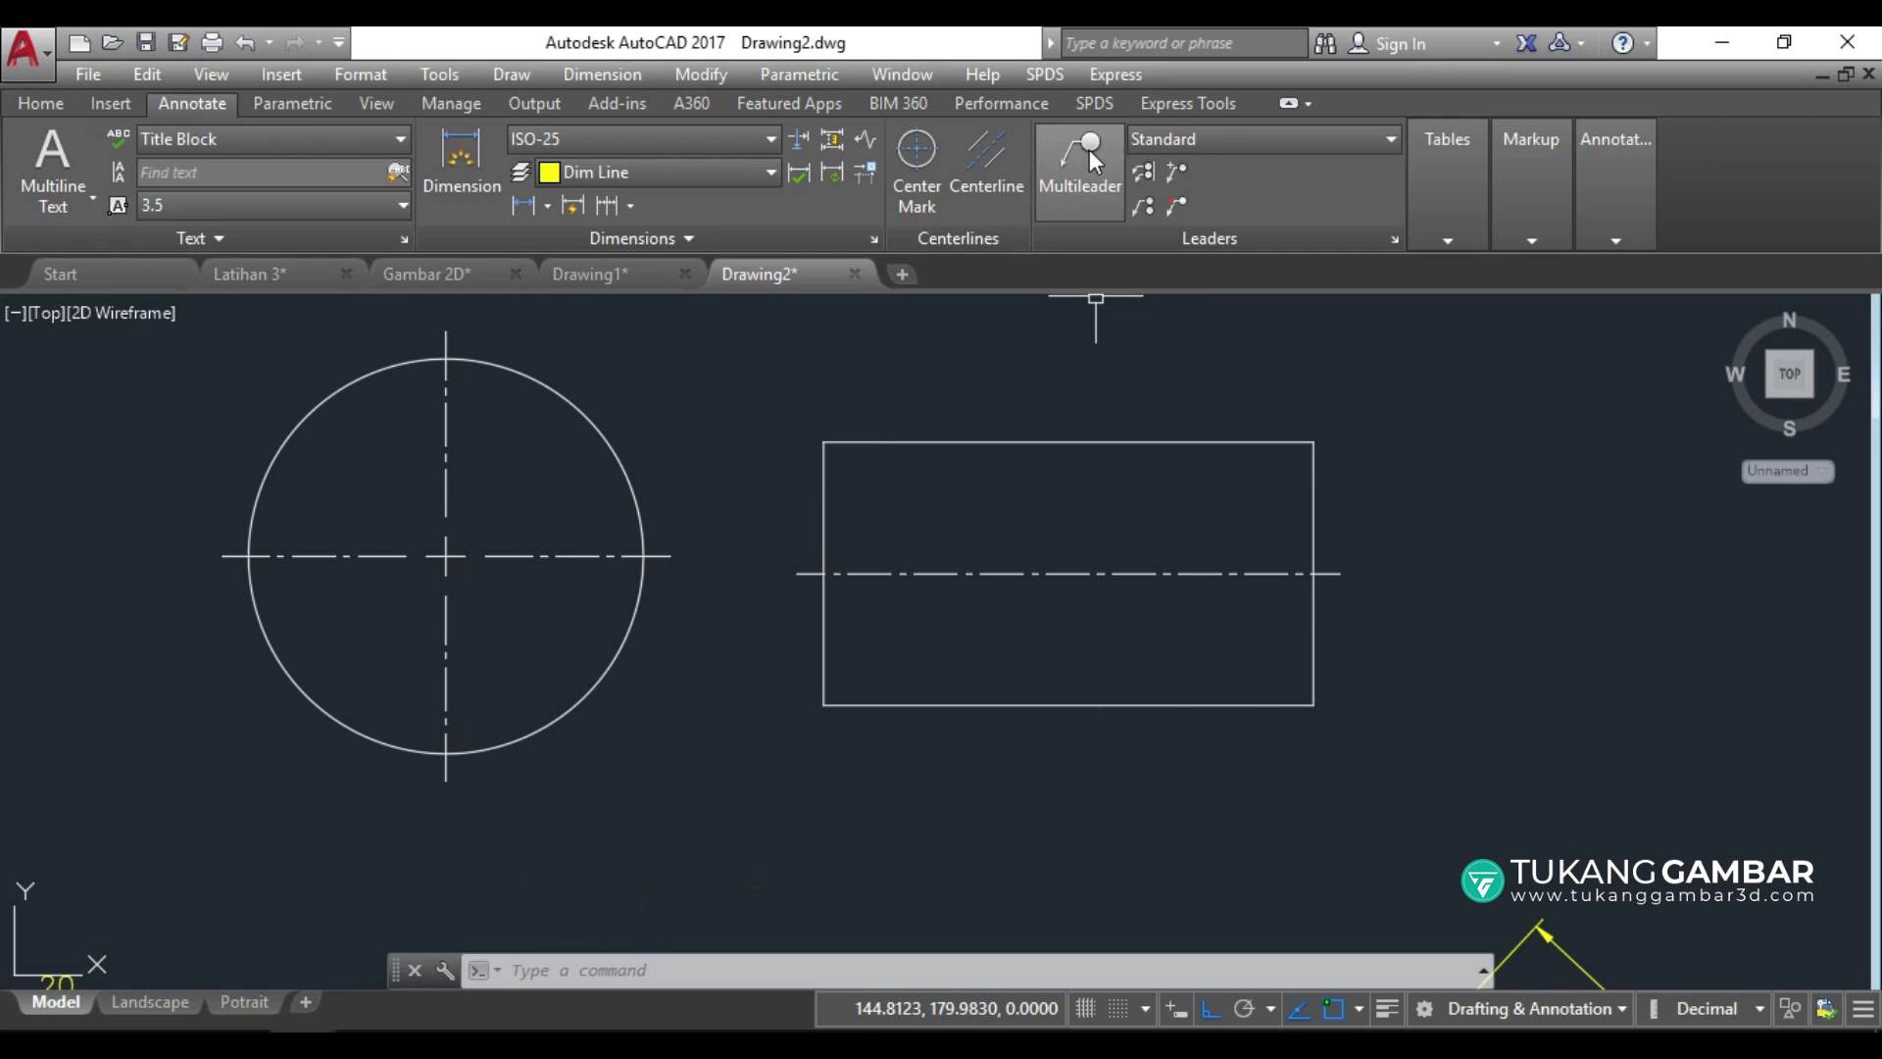
Start an angled multileader from the flange's top bolt hole to a landing up-left.
scroll(1127, 353, "down", 2)
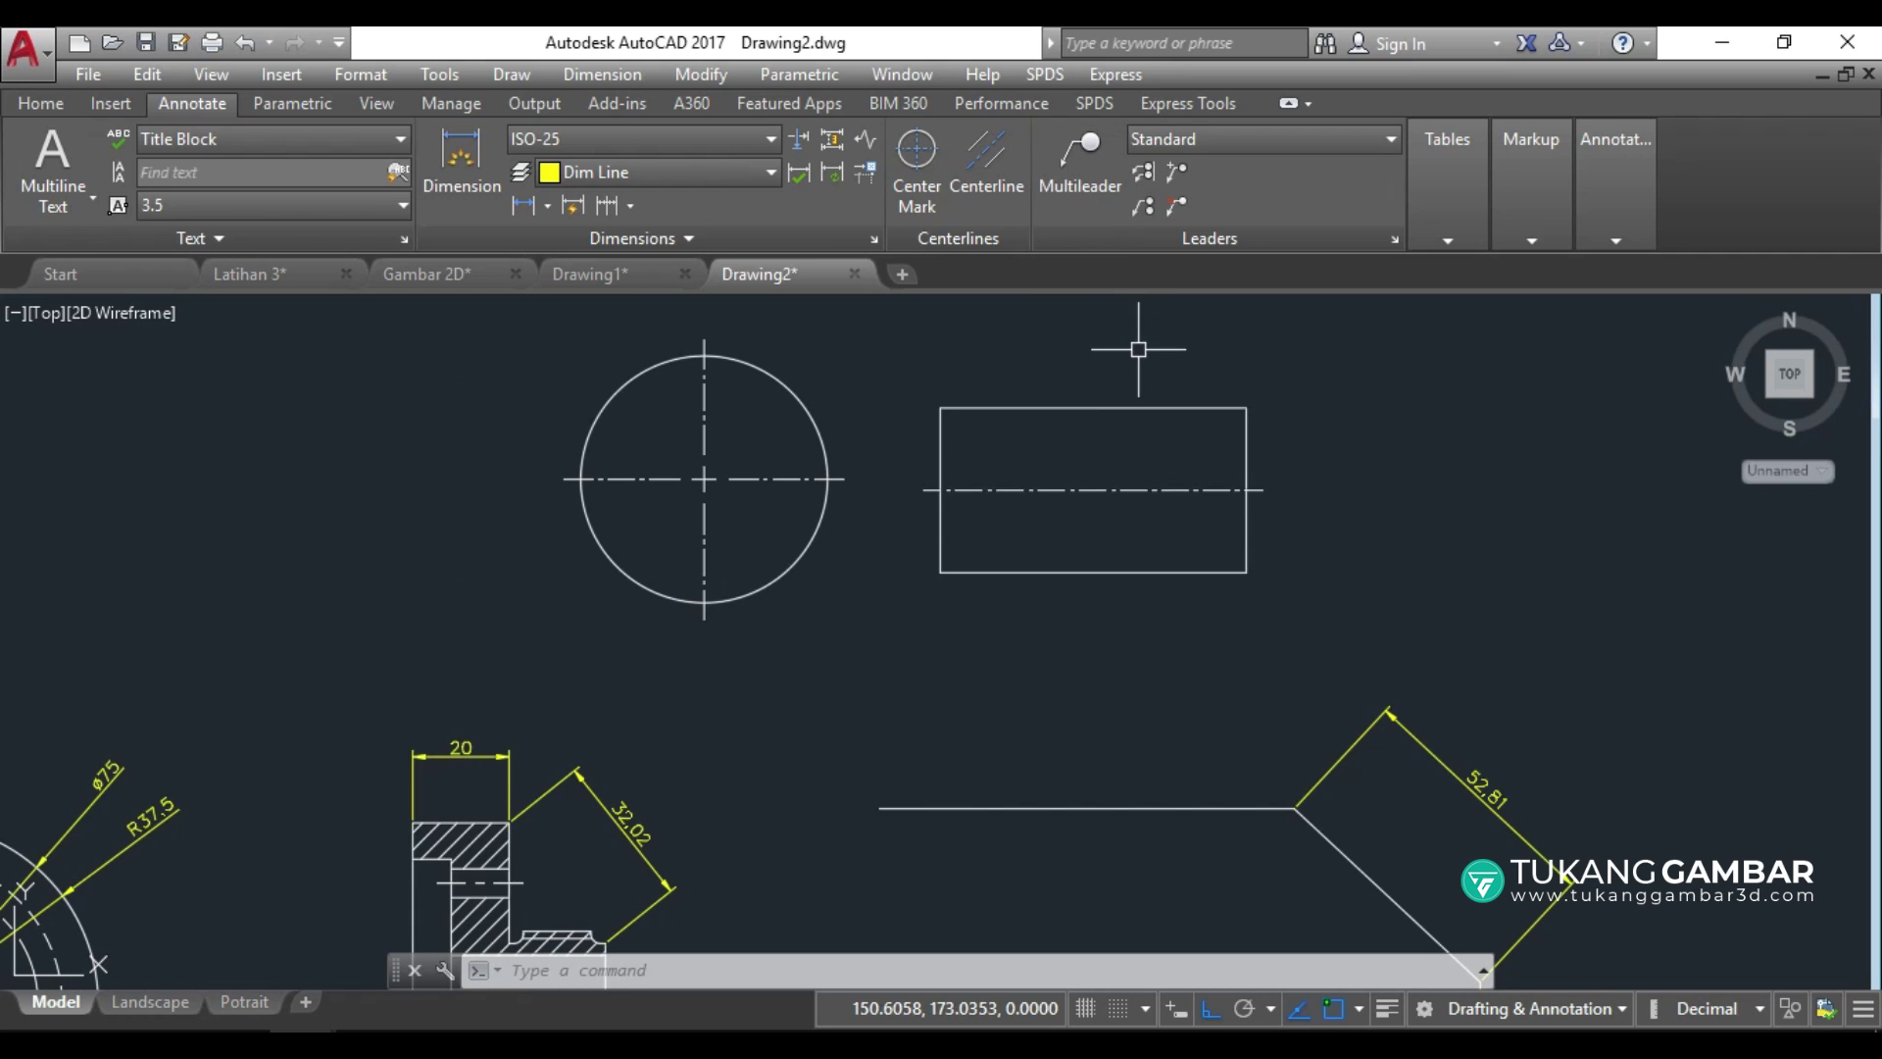
mouse_move(859, 597)
middle_mouse_down()
mouse_move(1471, 438)
mouse_move(1513, 374)
middle_mouse_up()
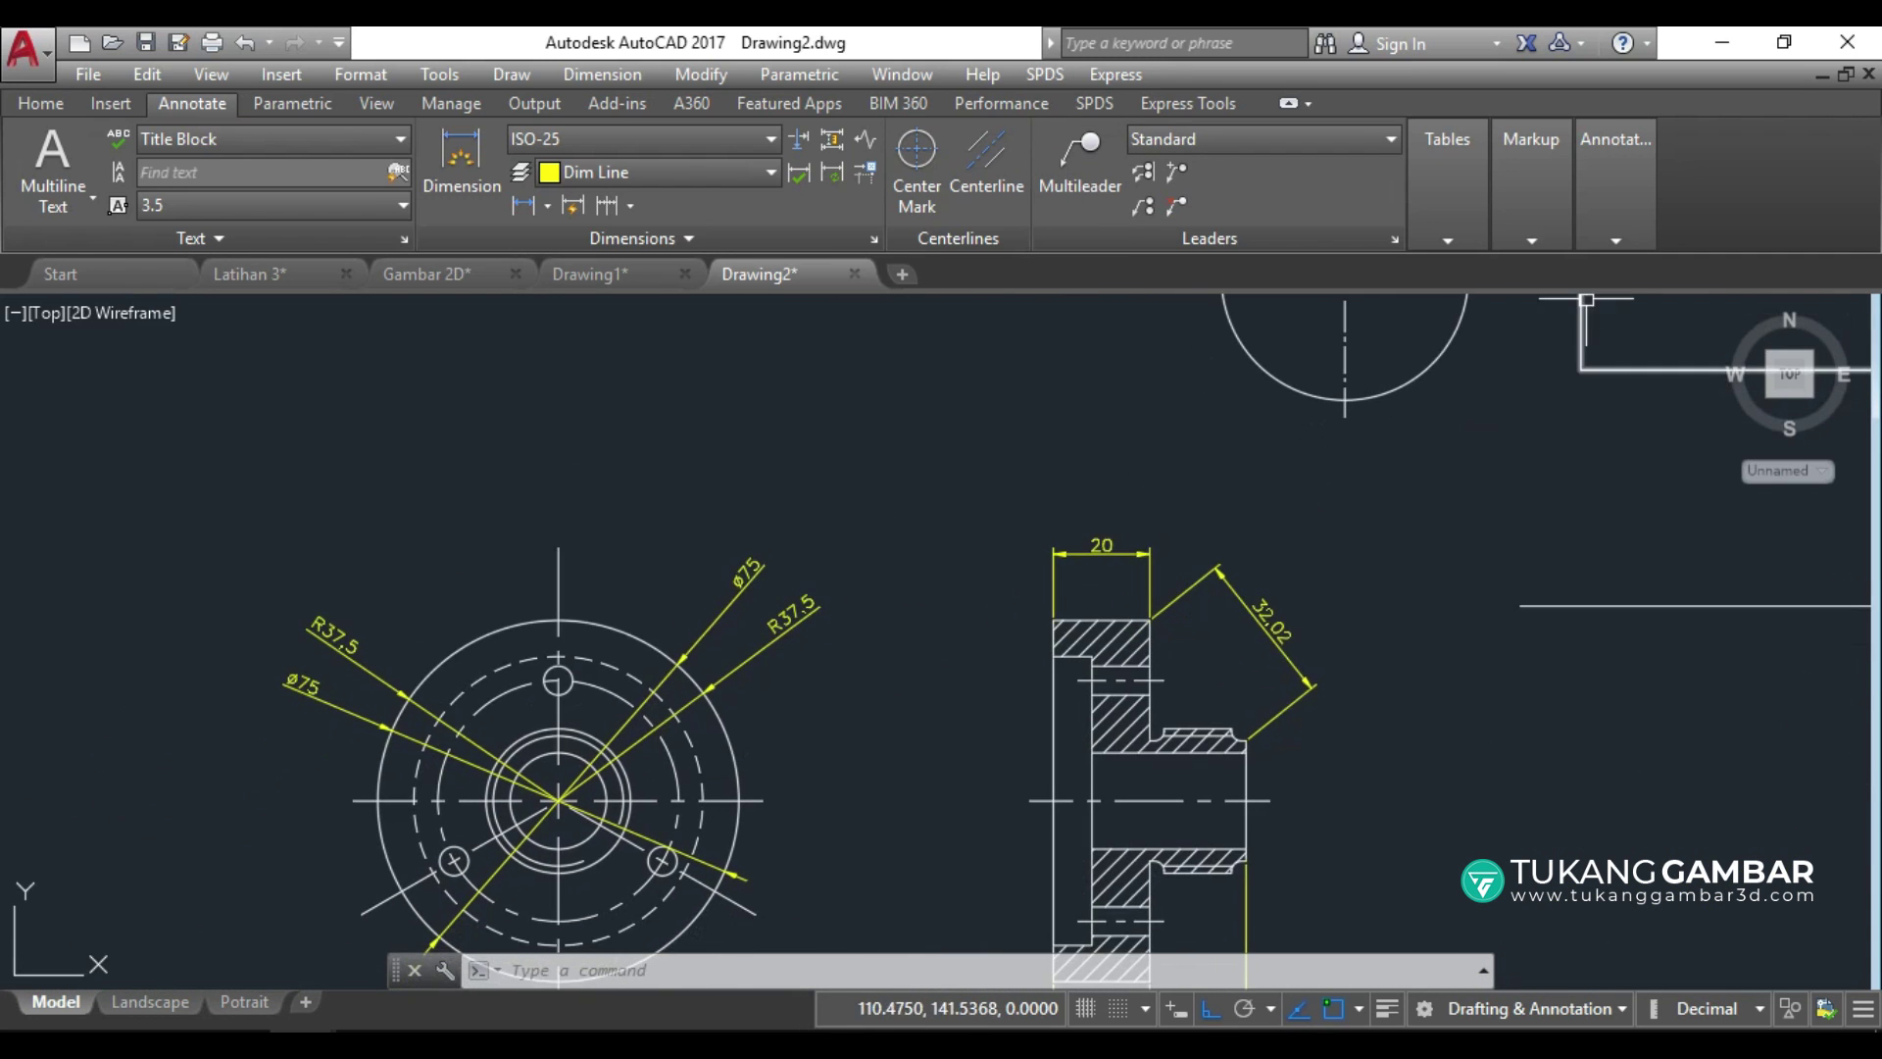
middle_click_drag(1064, 600, 1171, 453)
middle_click_drag(1038, 598, 1145, 440)
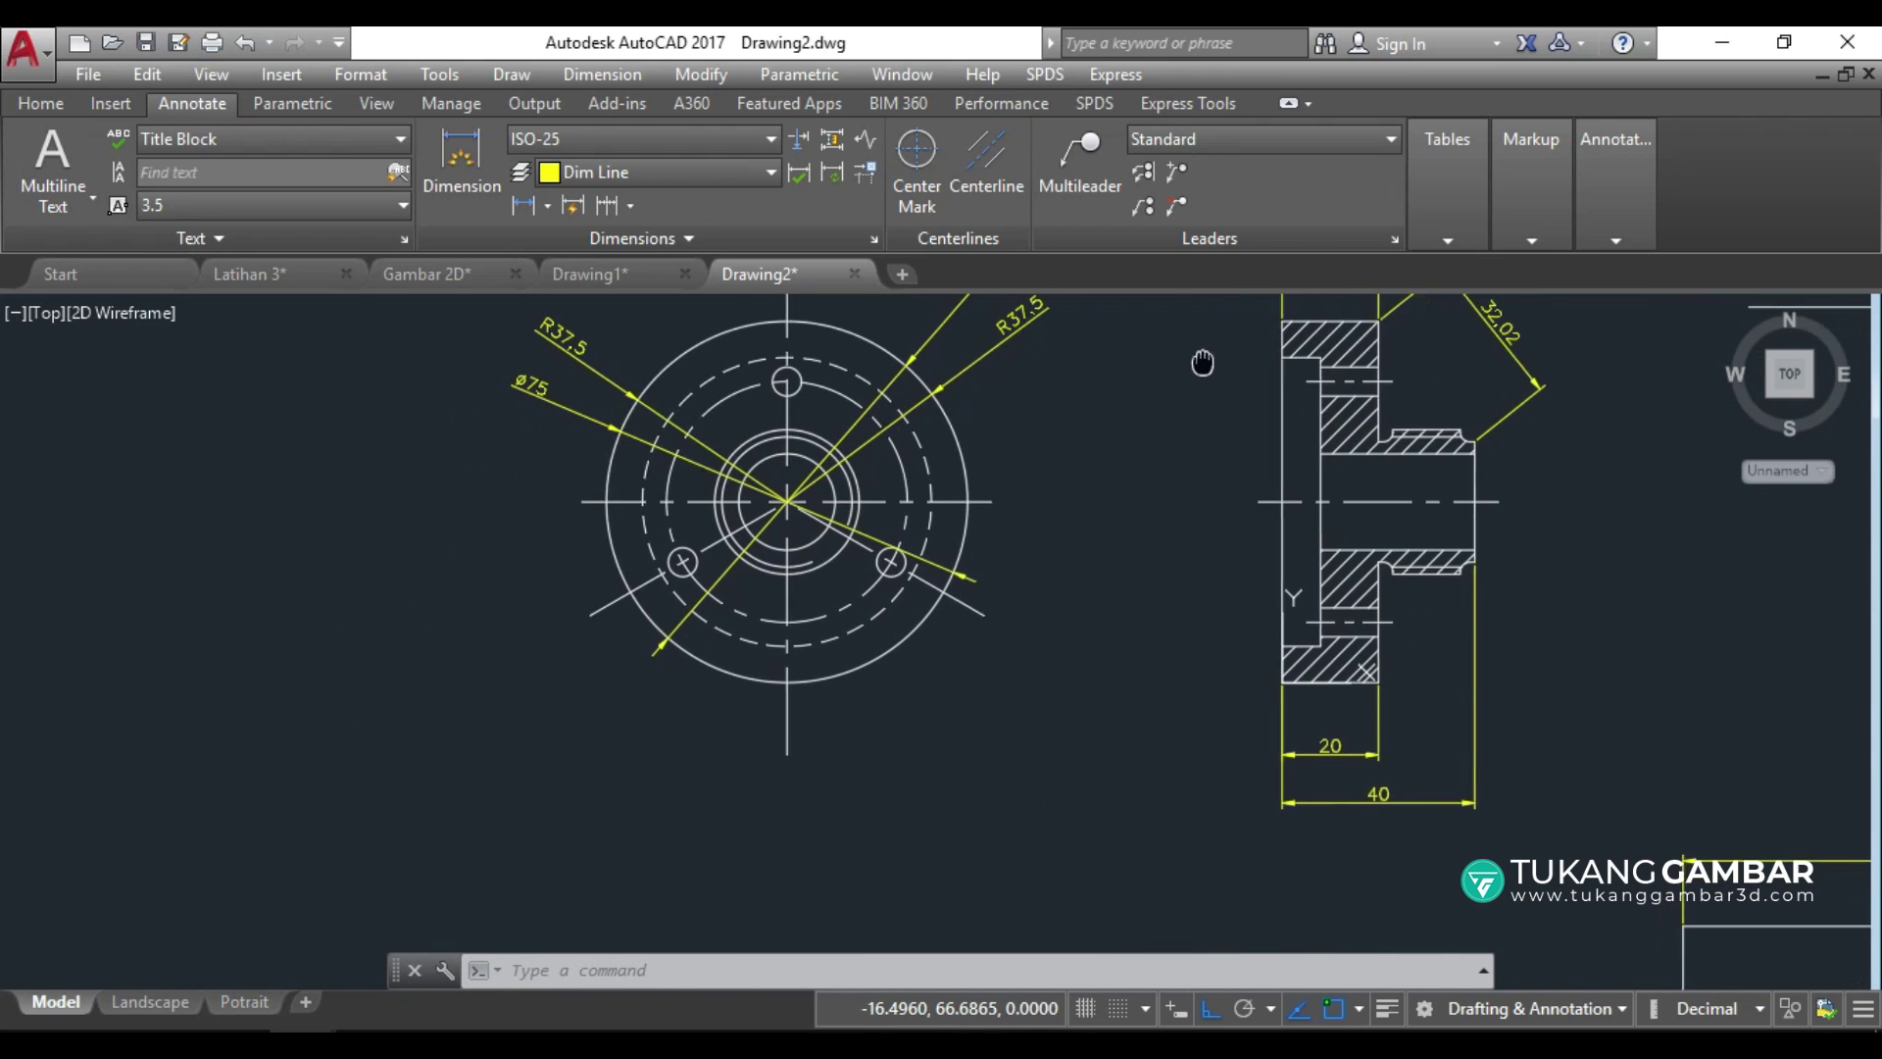
scroll(1024, 495, "up", 2)
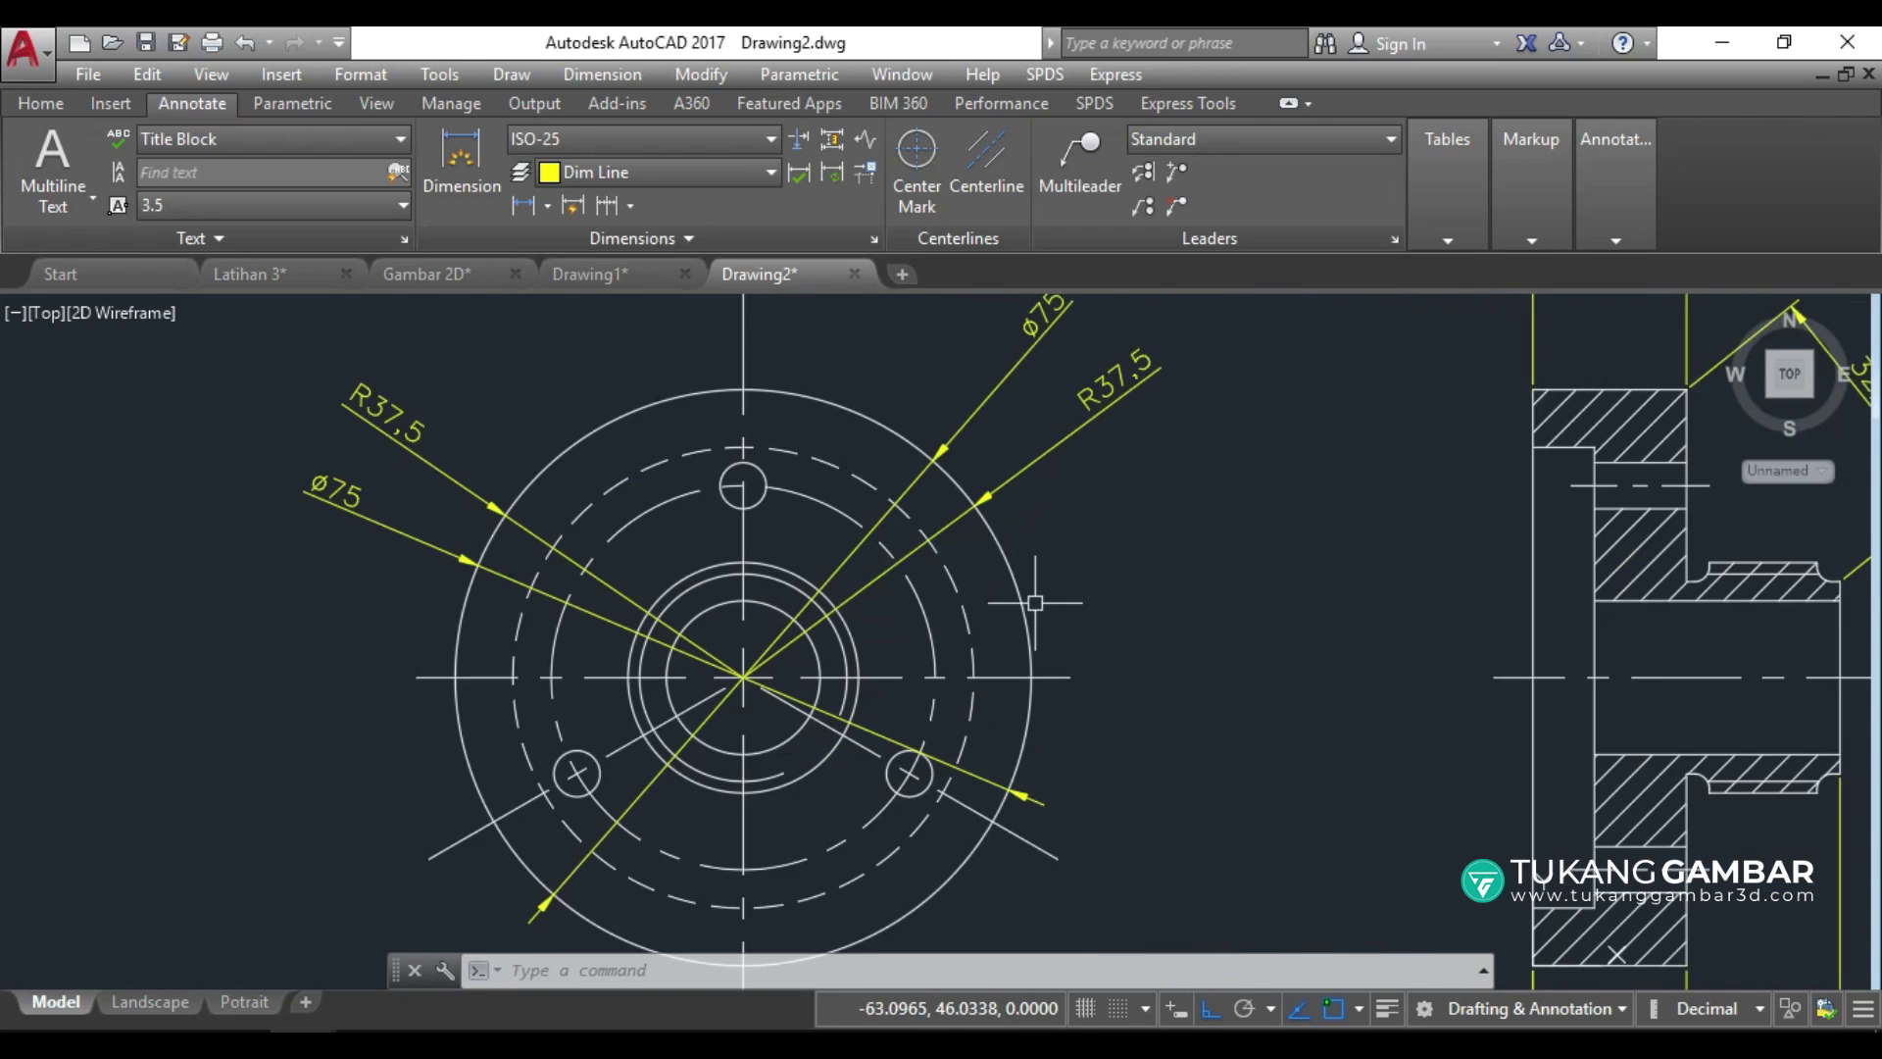
middle_click_drag(742, 448, 1004, 700)
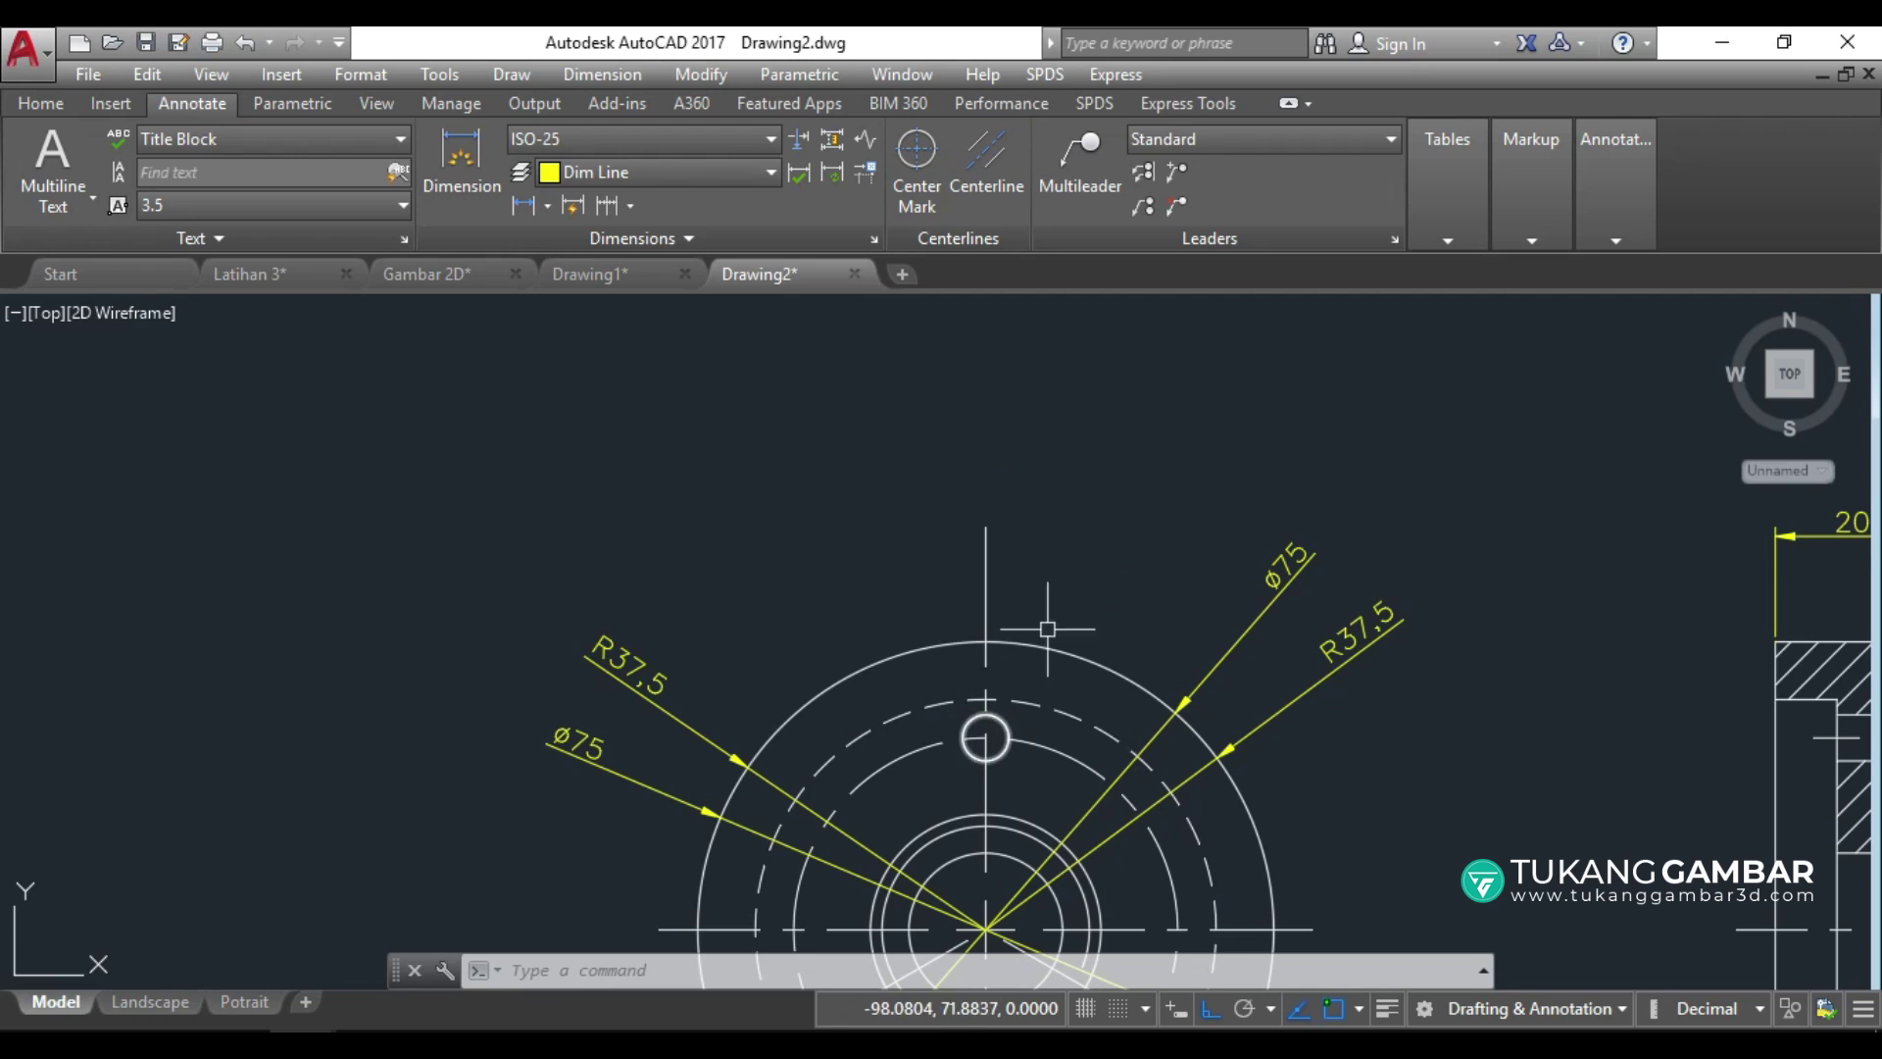
left_click(1108, 154)
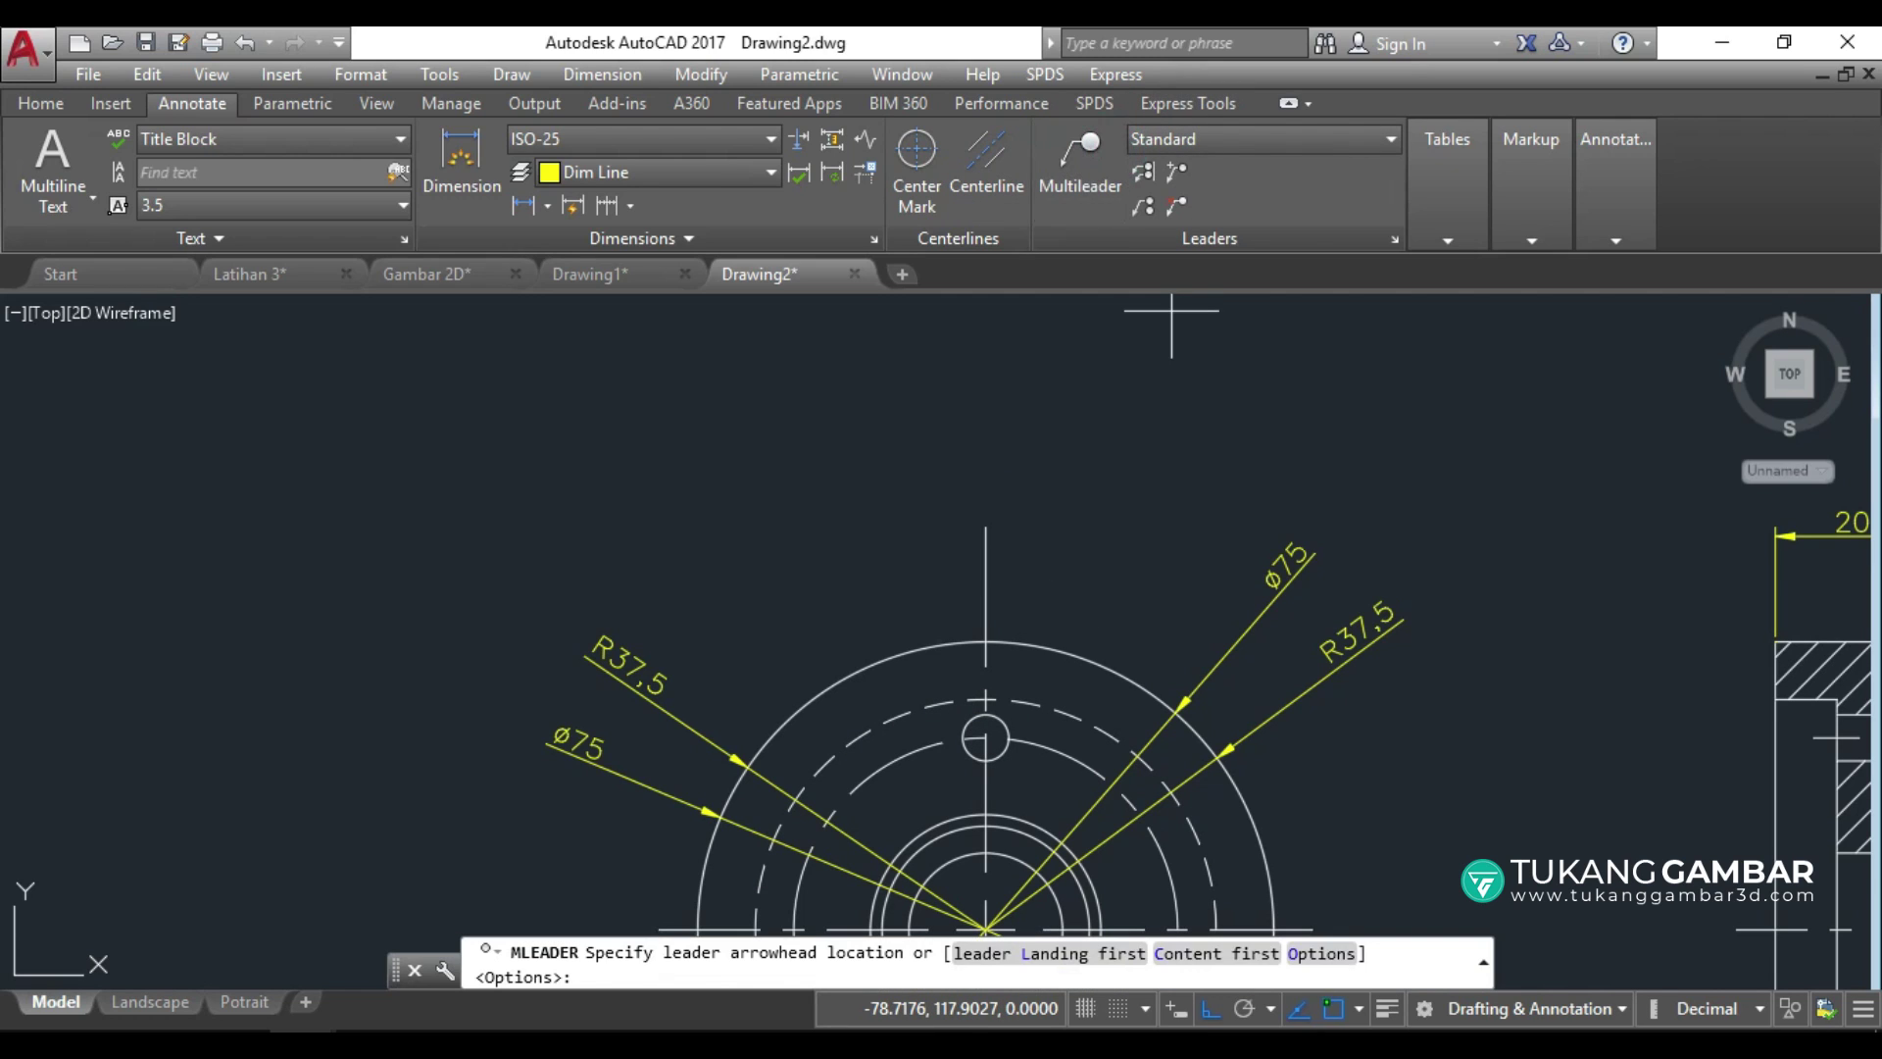
left_click(979, 716)
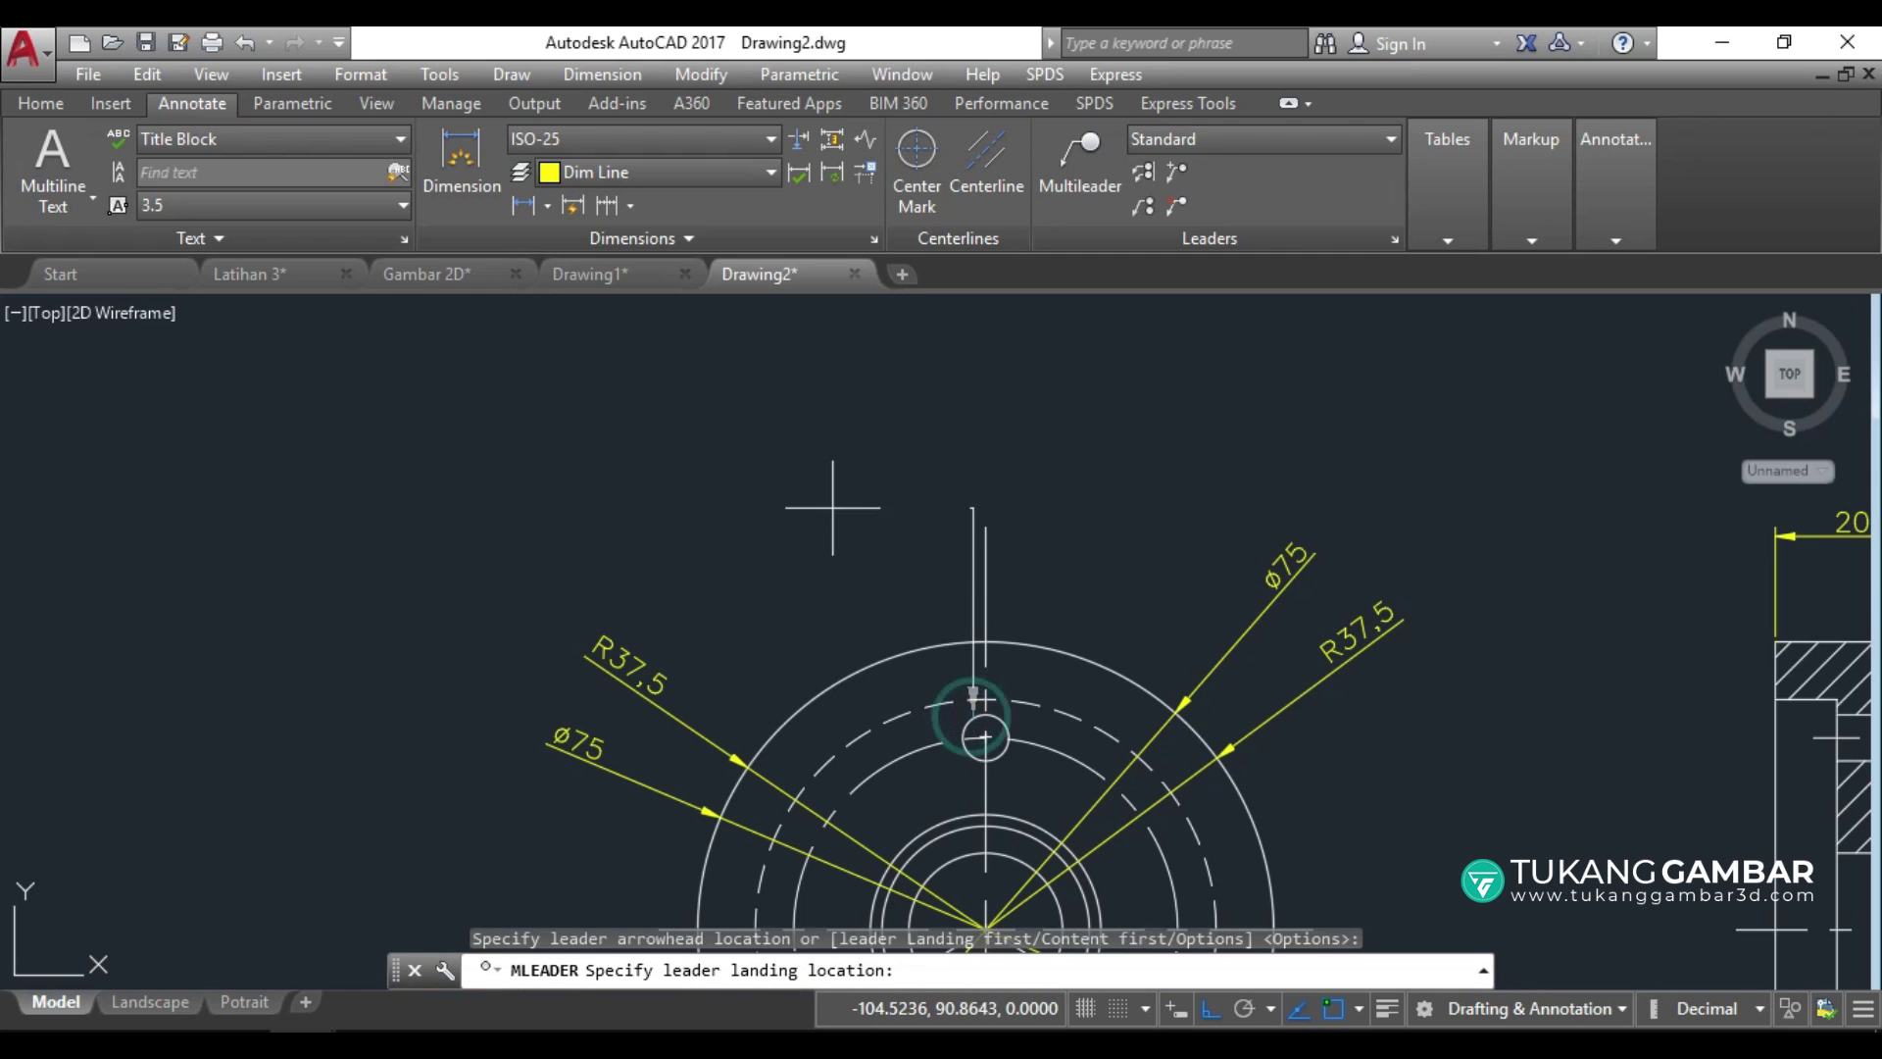
left_click(1211, 1007)
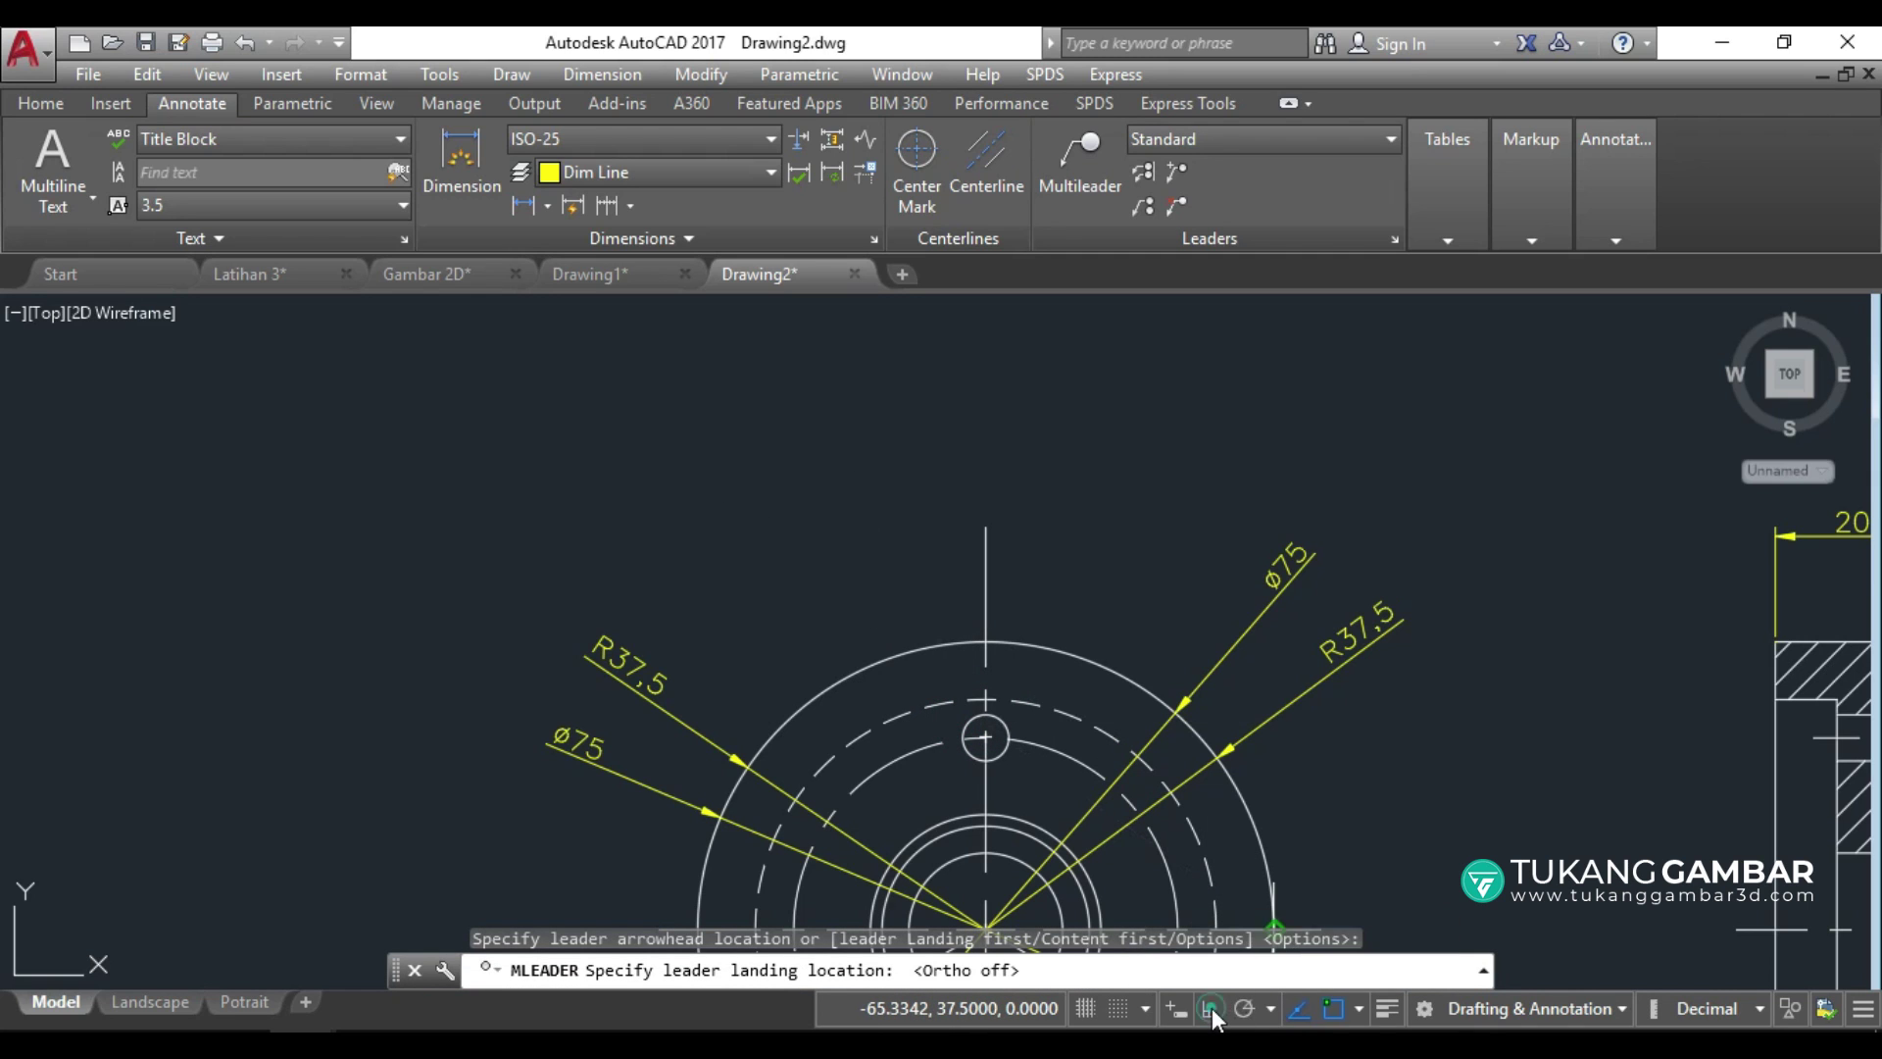
left_click(812, 422)
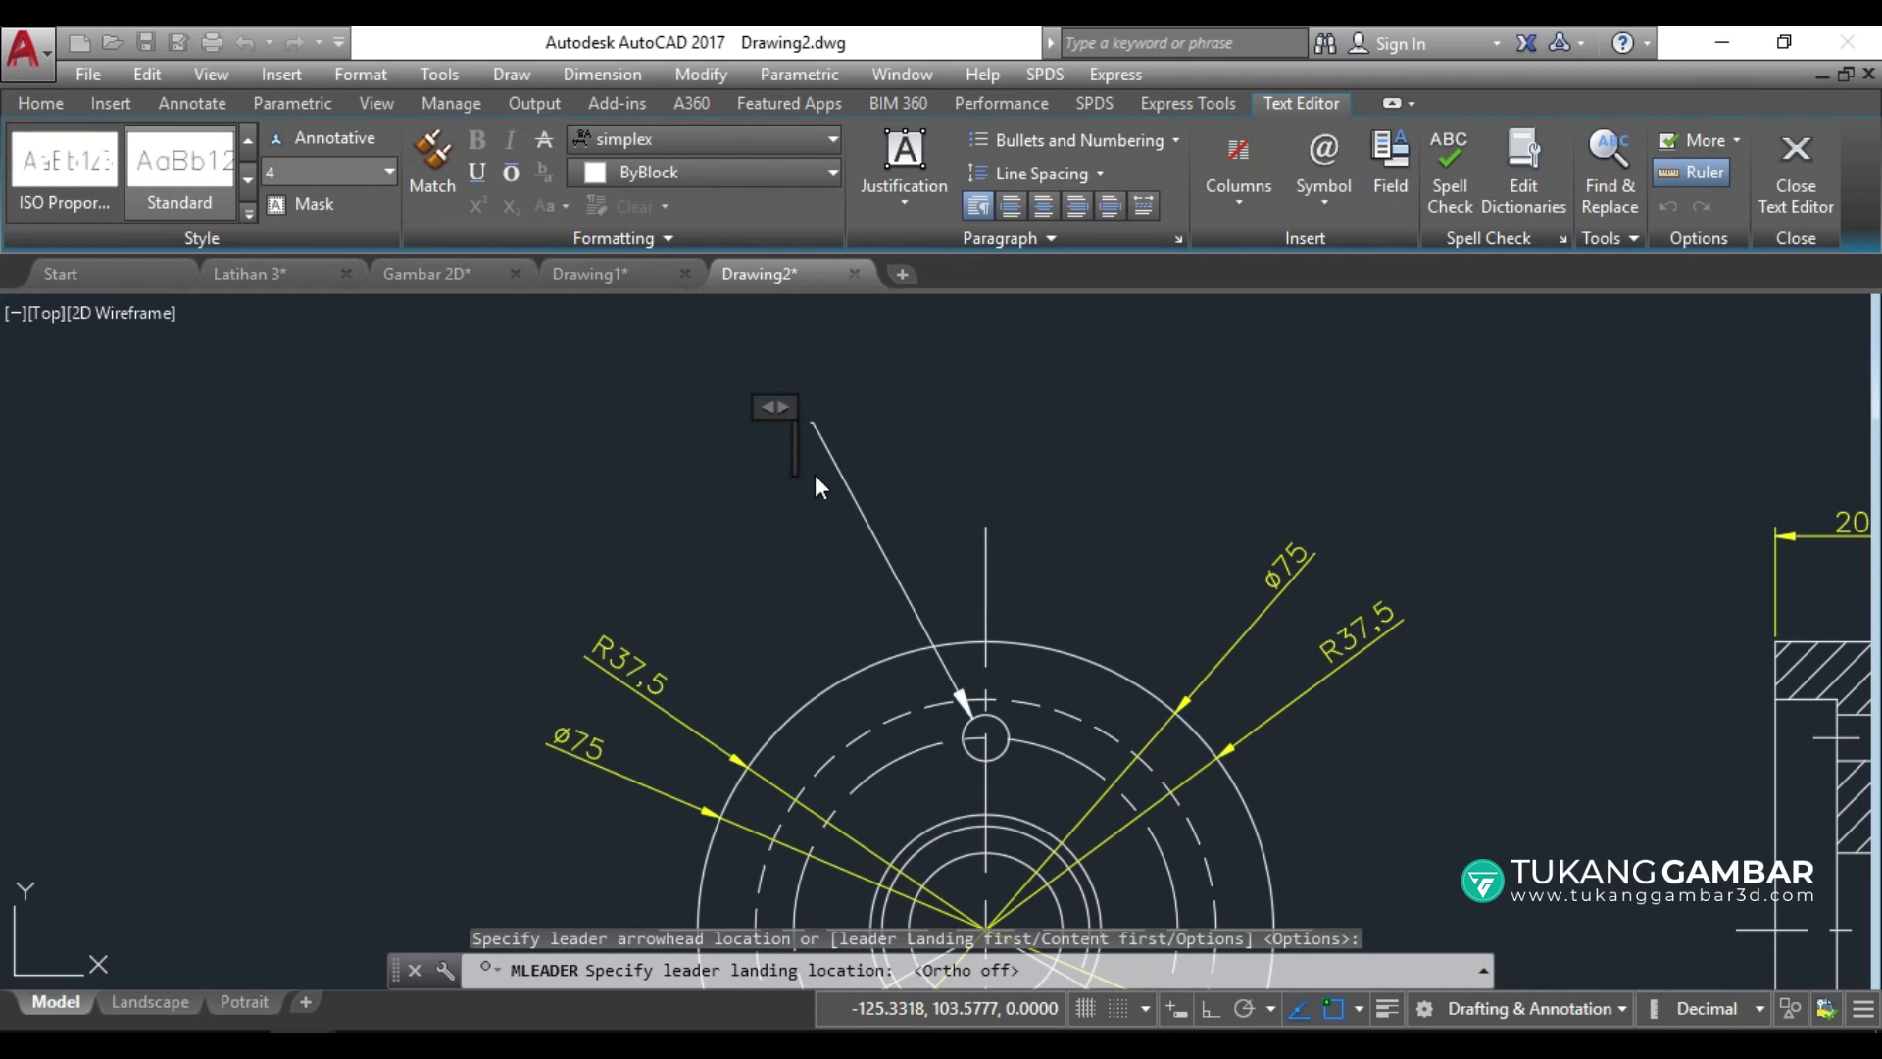
Enter the note text '3x Hole Ø6' using the diameter symbol.
type("3x")
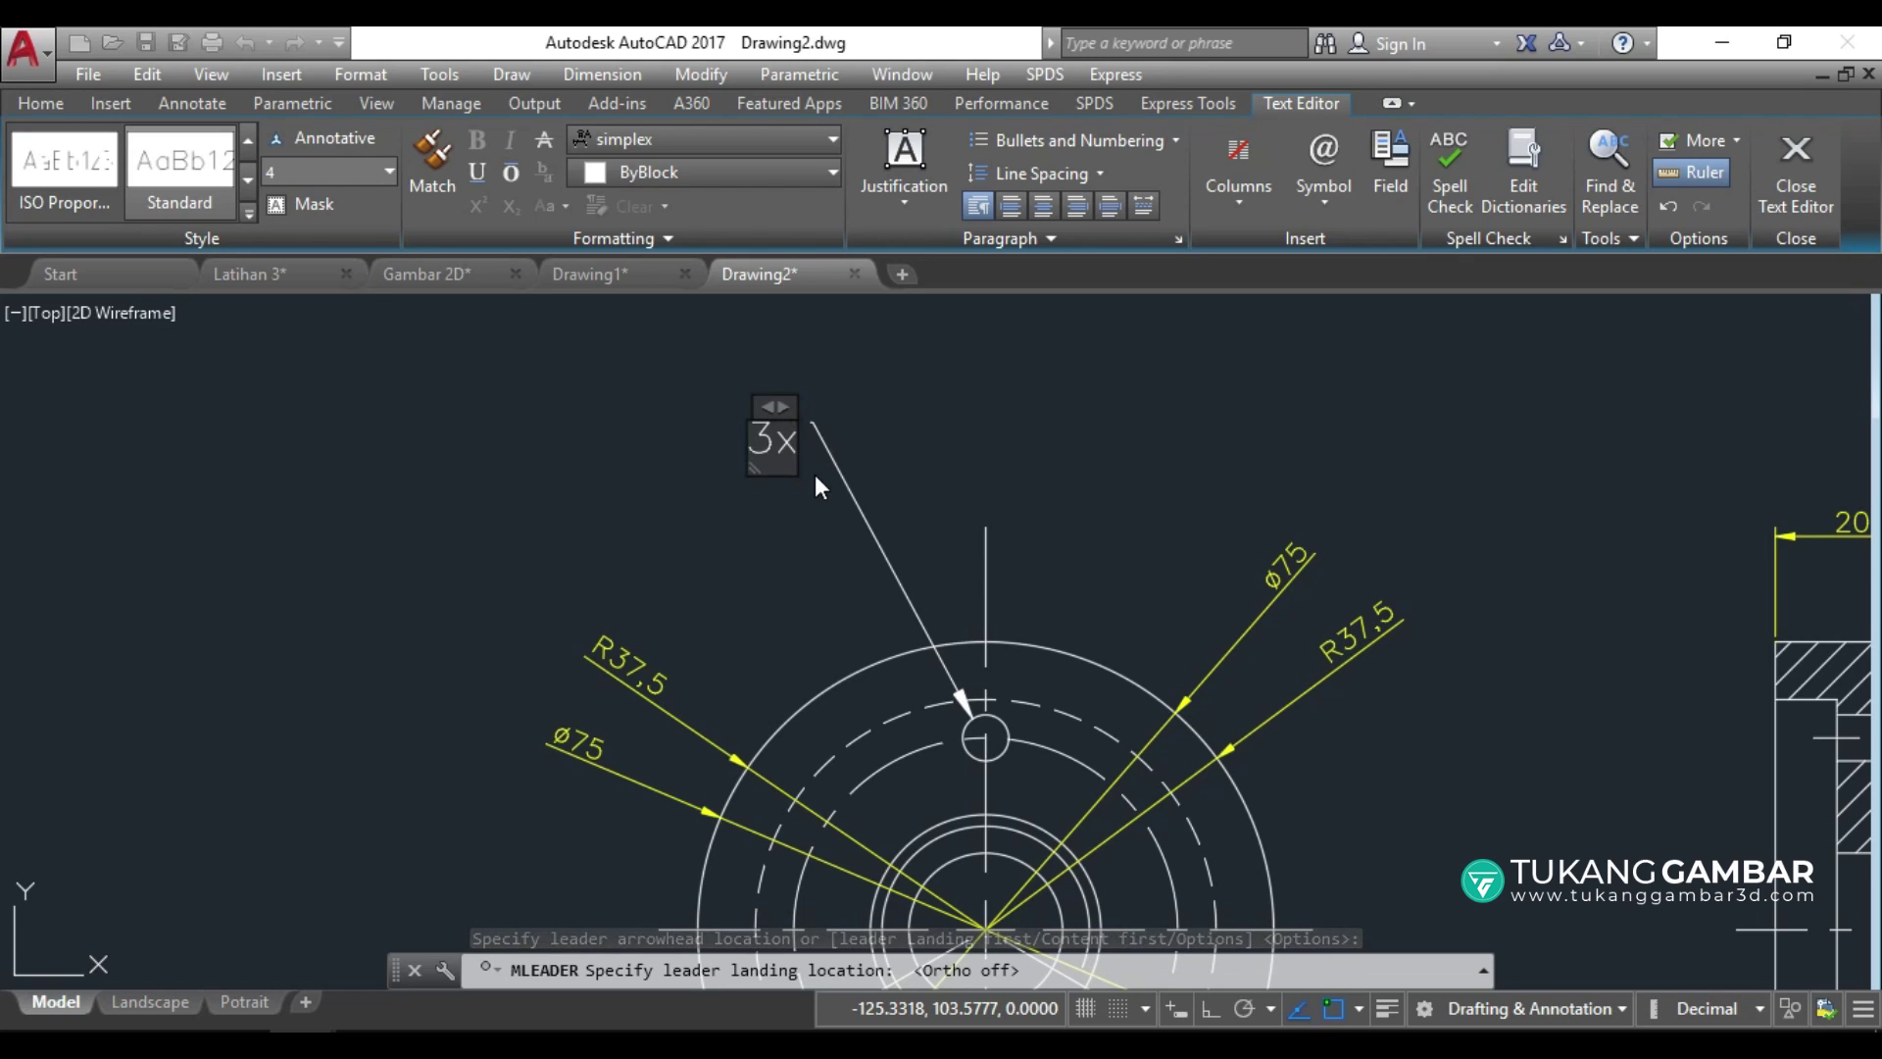
type(" H")
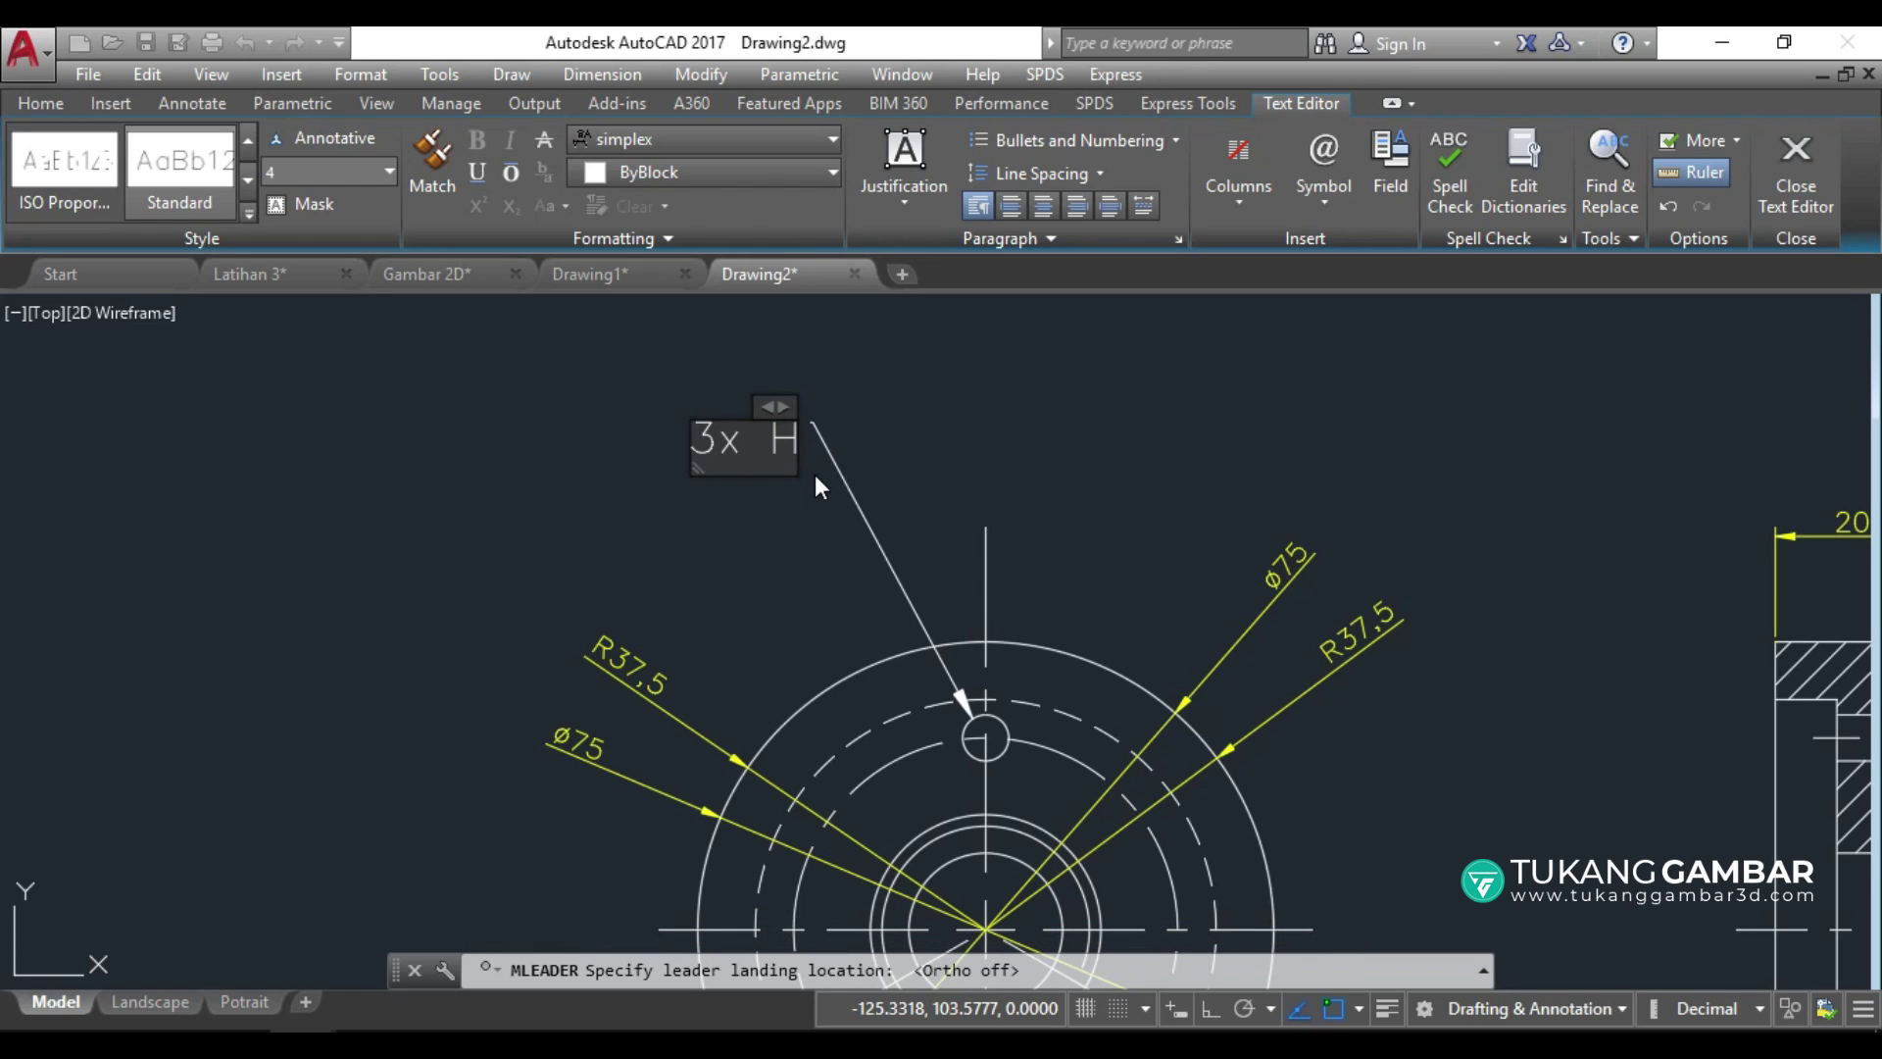
type("ole")
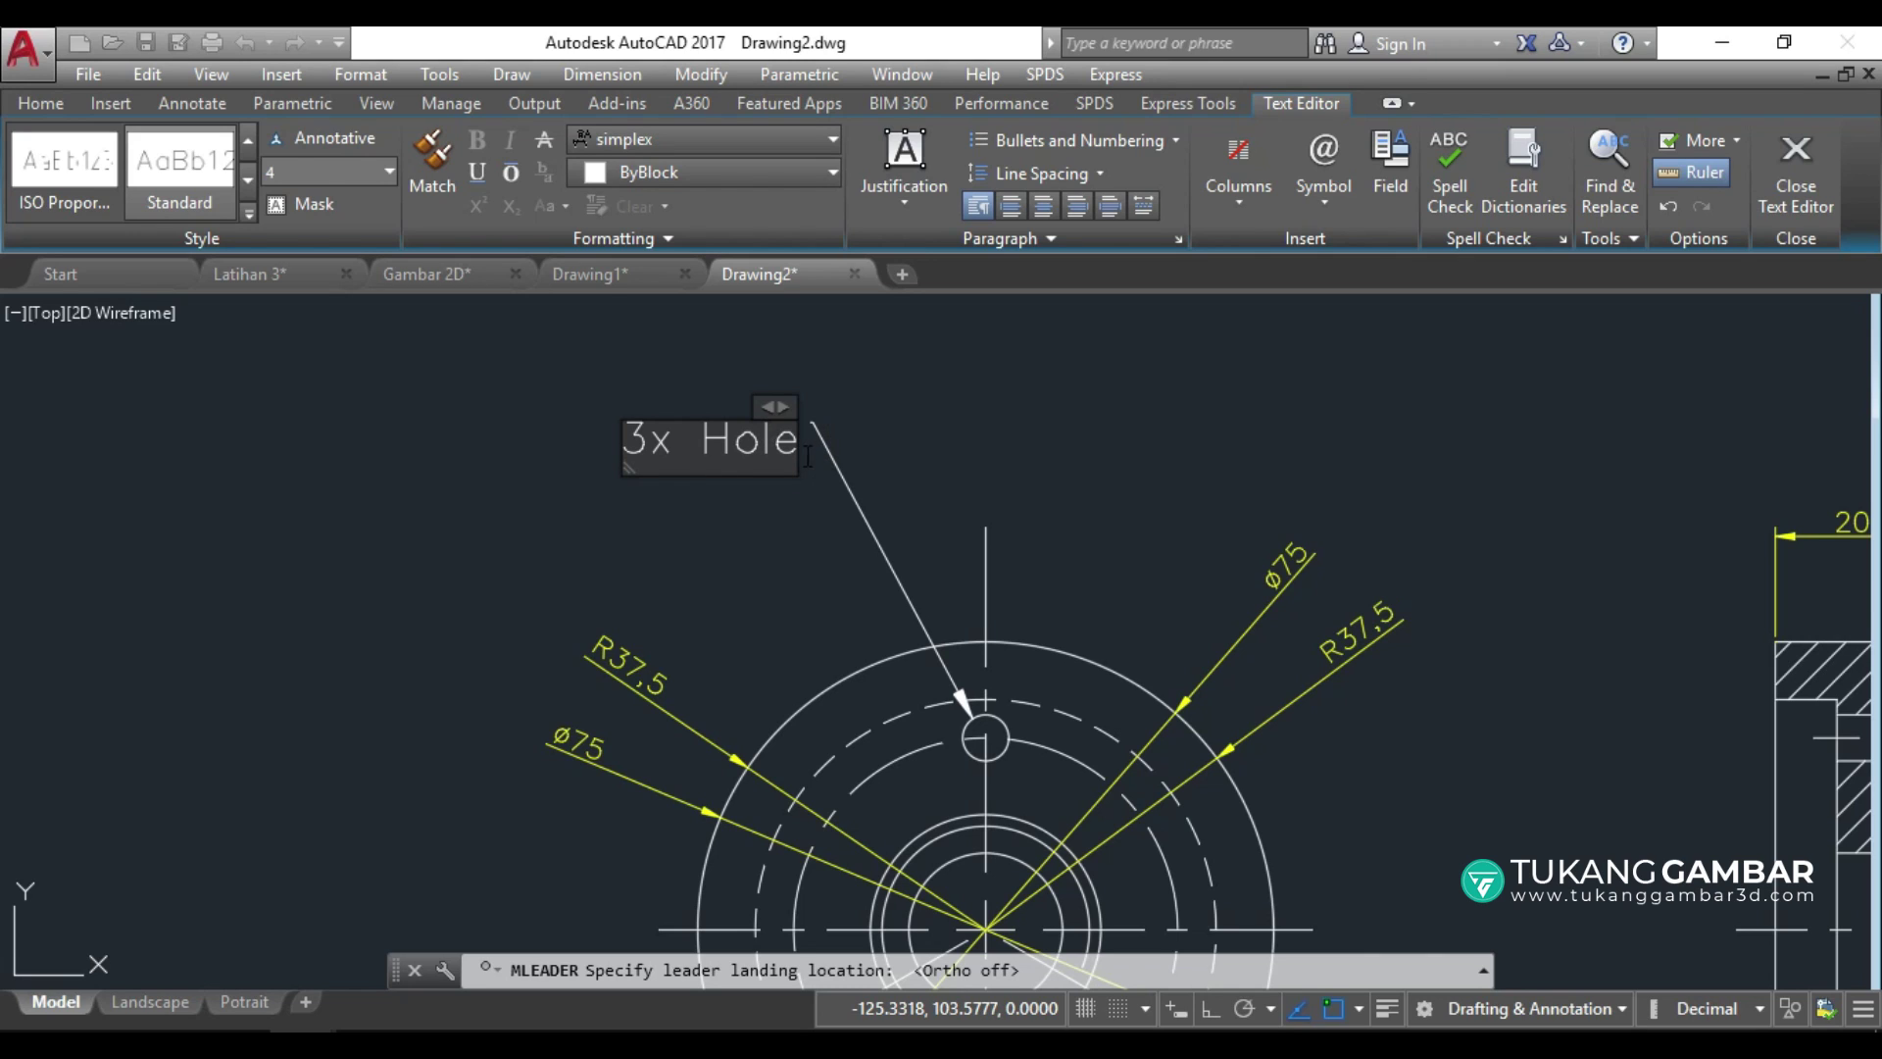
left_click(1315, 186)
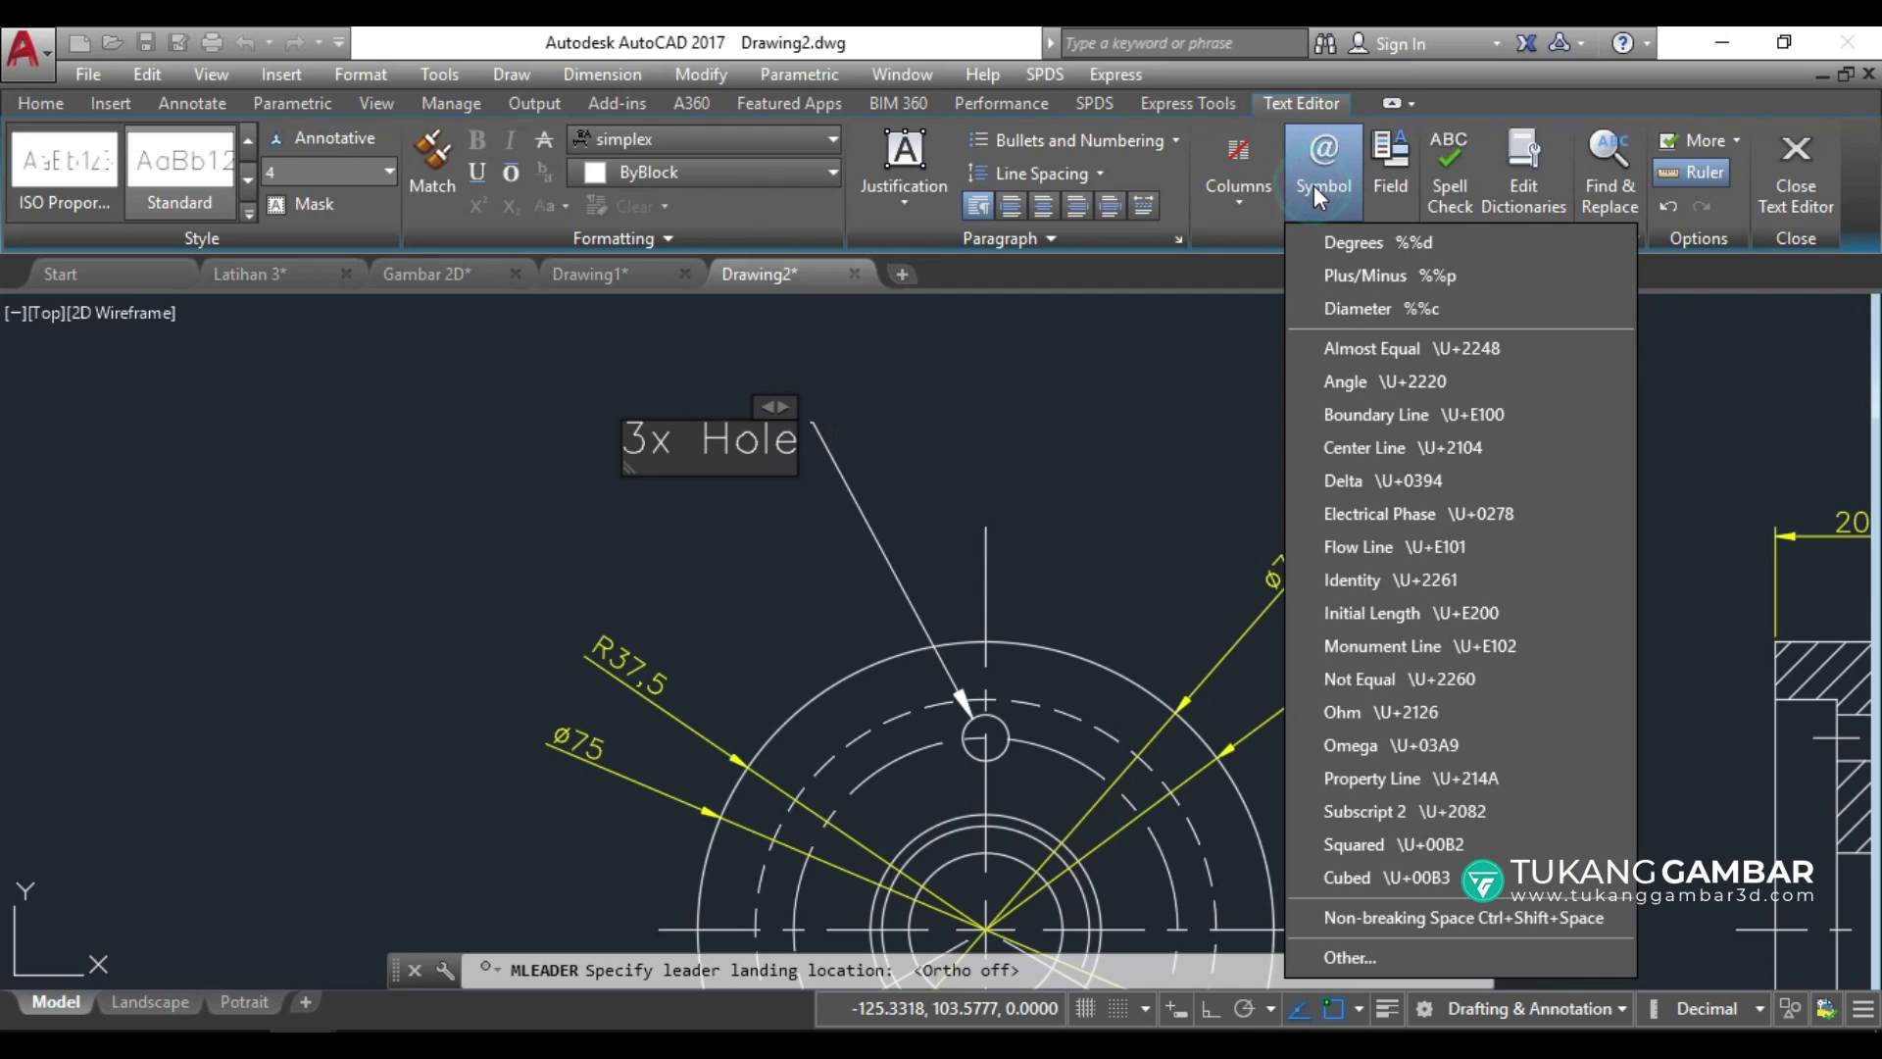
left_click(1356, 308)
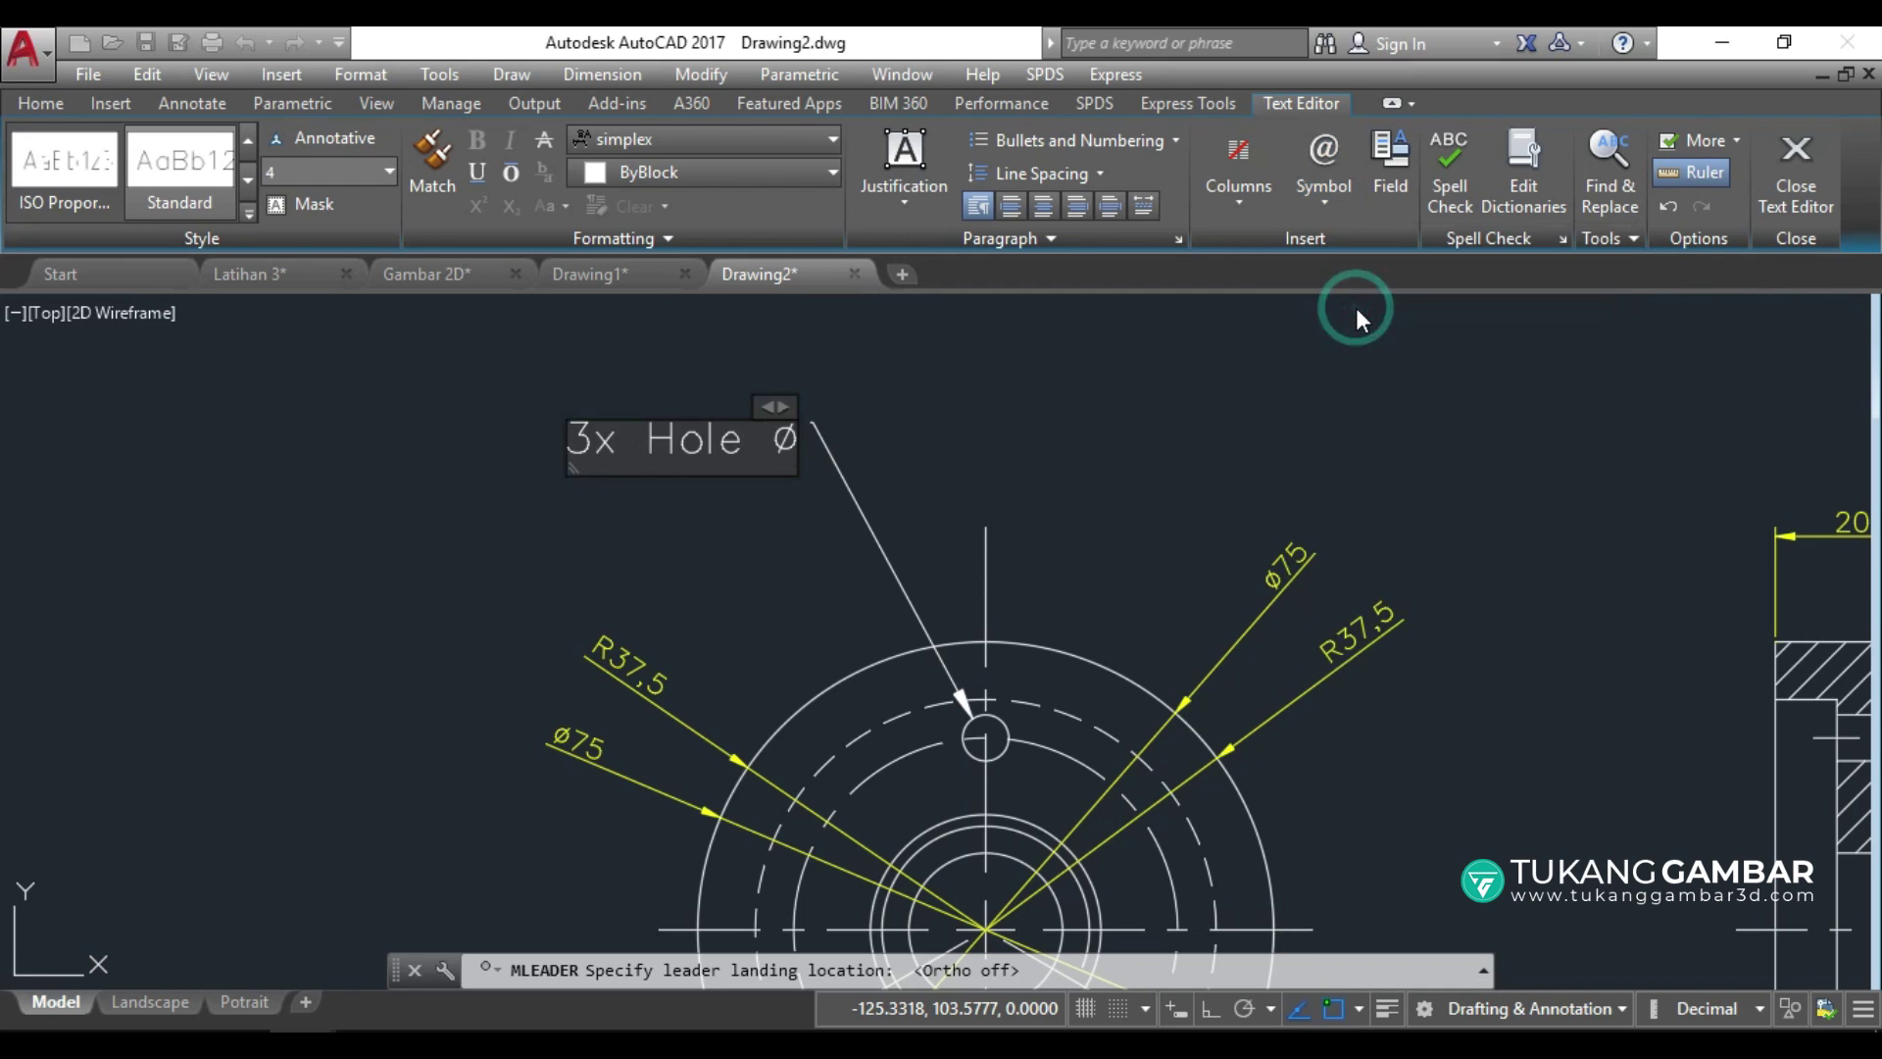
type("6")
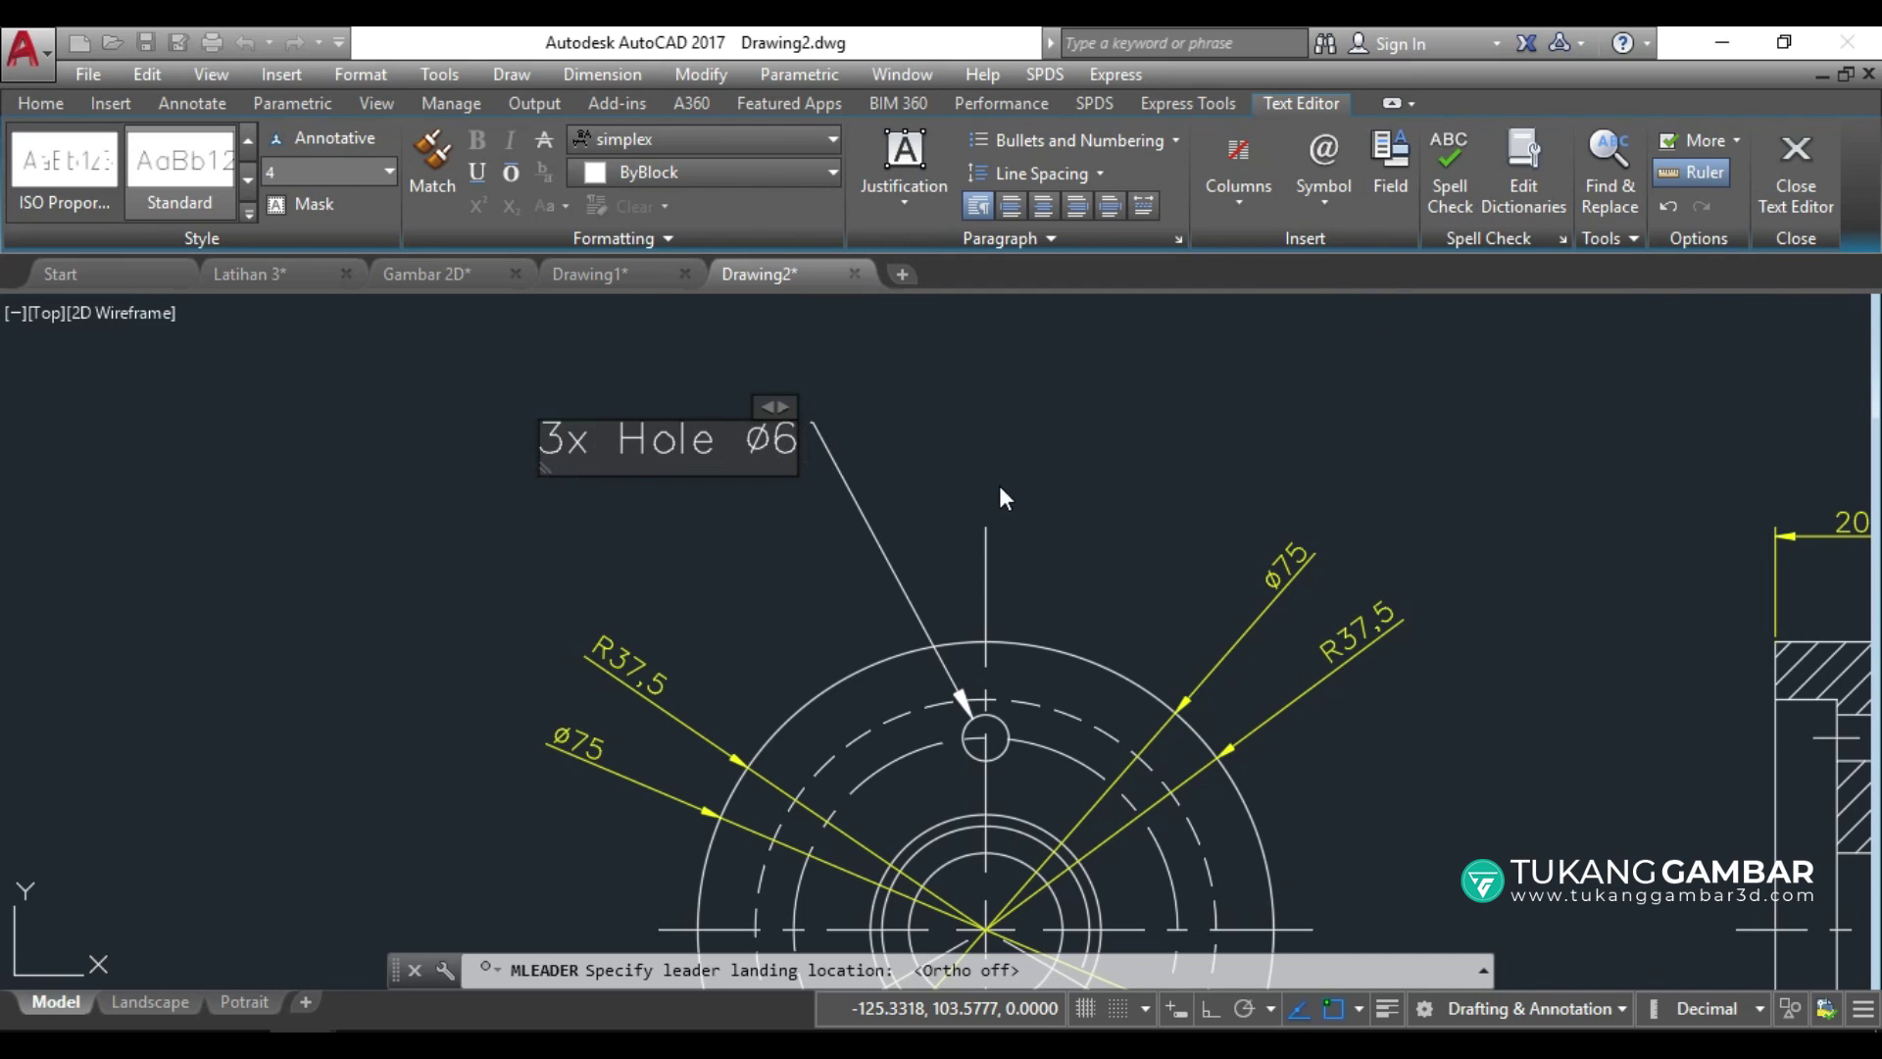
left_click(905, 429)
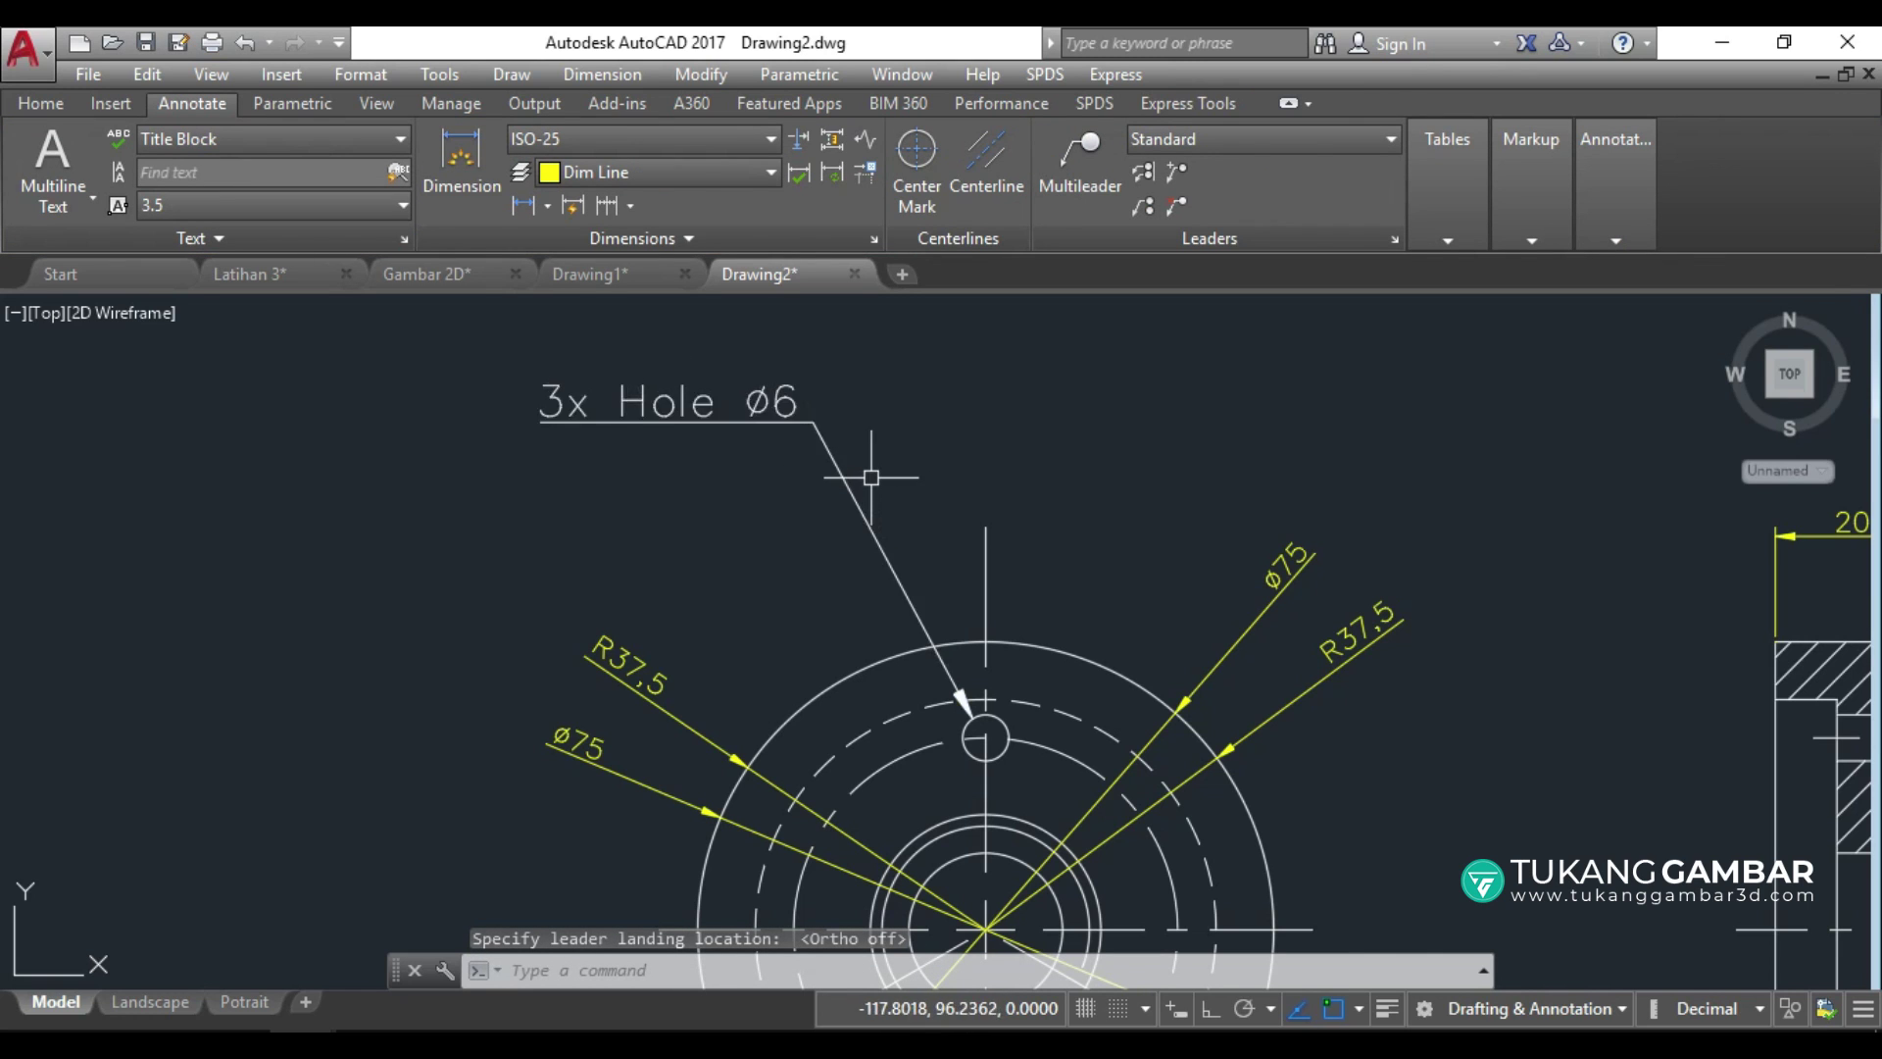
scroll(863, 392, "down", 2)
scroll(843, 529, "down", 2)
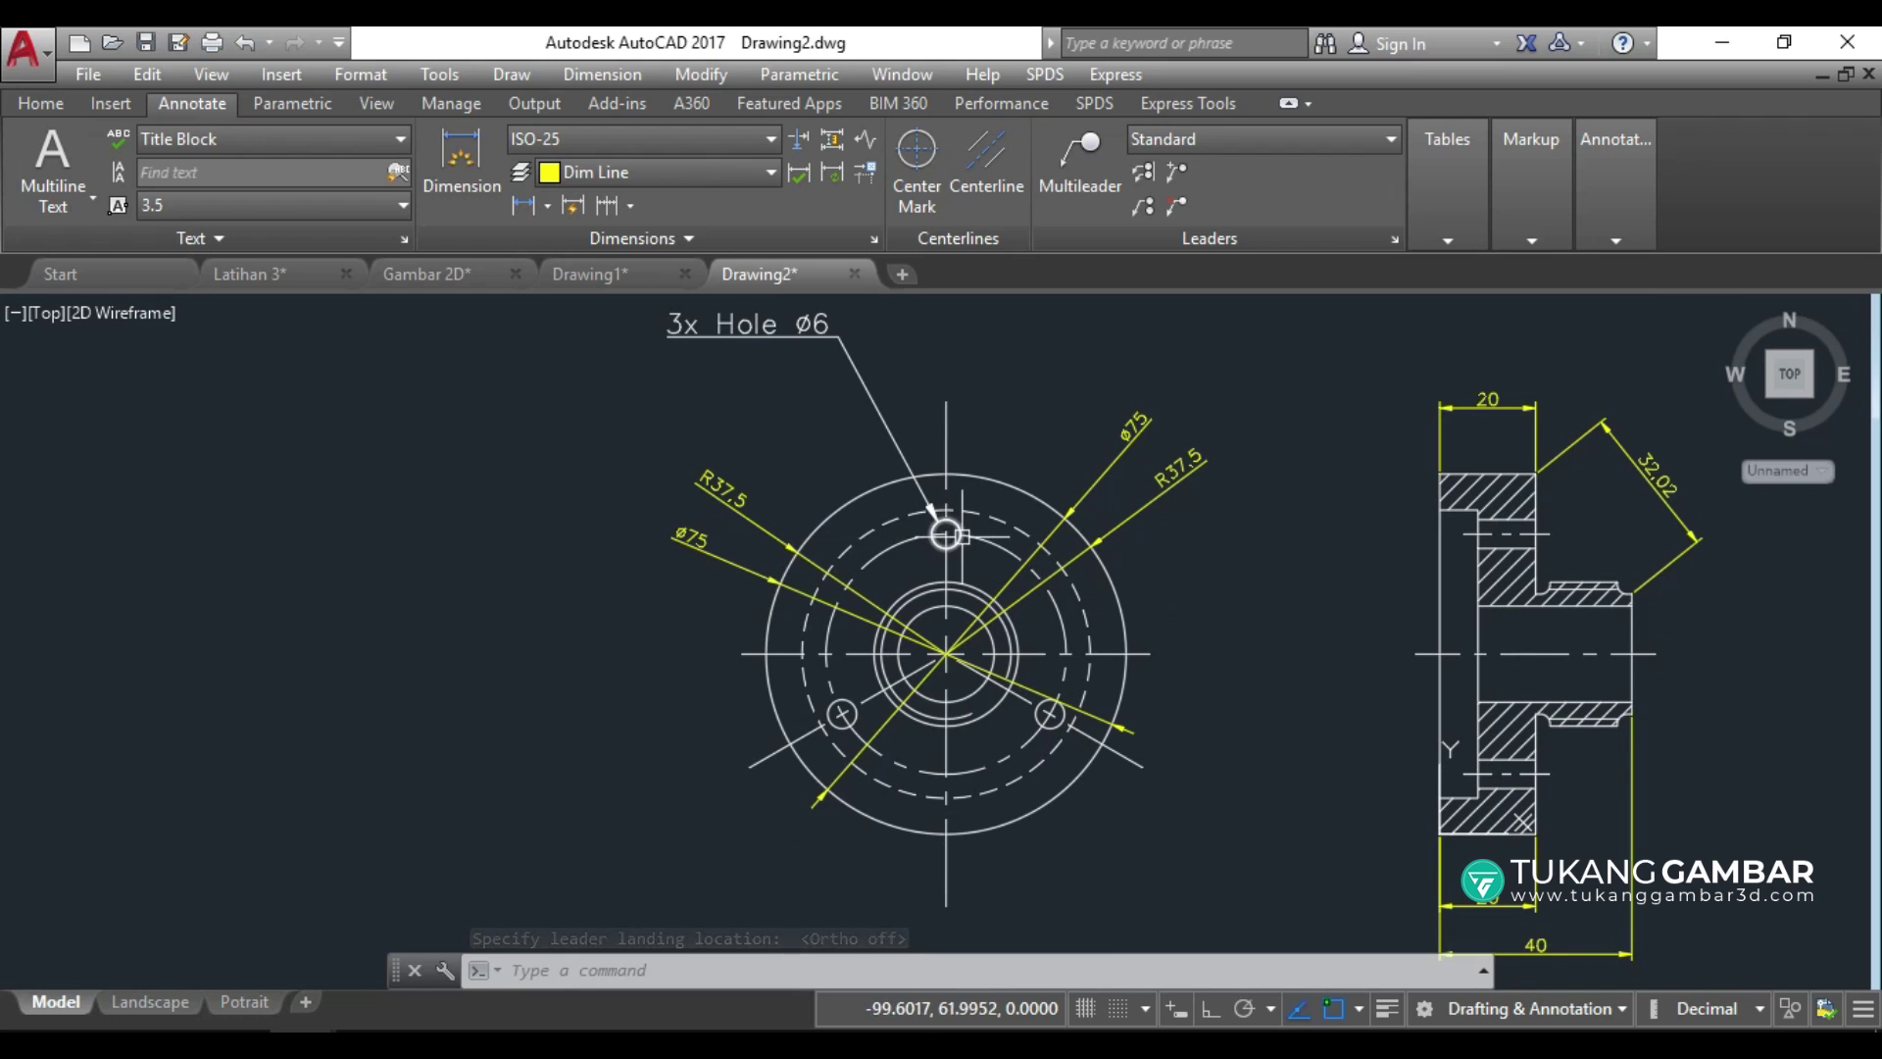
Erase the 3x Hole Ø6 leader note with the E command.
middle_click_drag(984, 432, 948, 502)
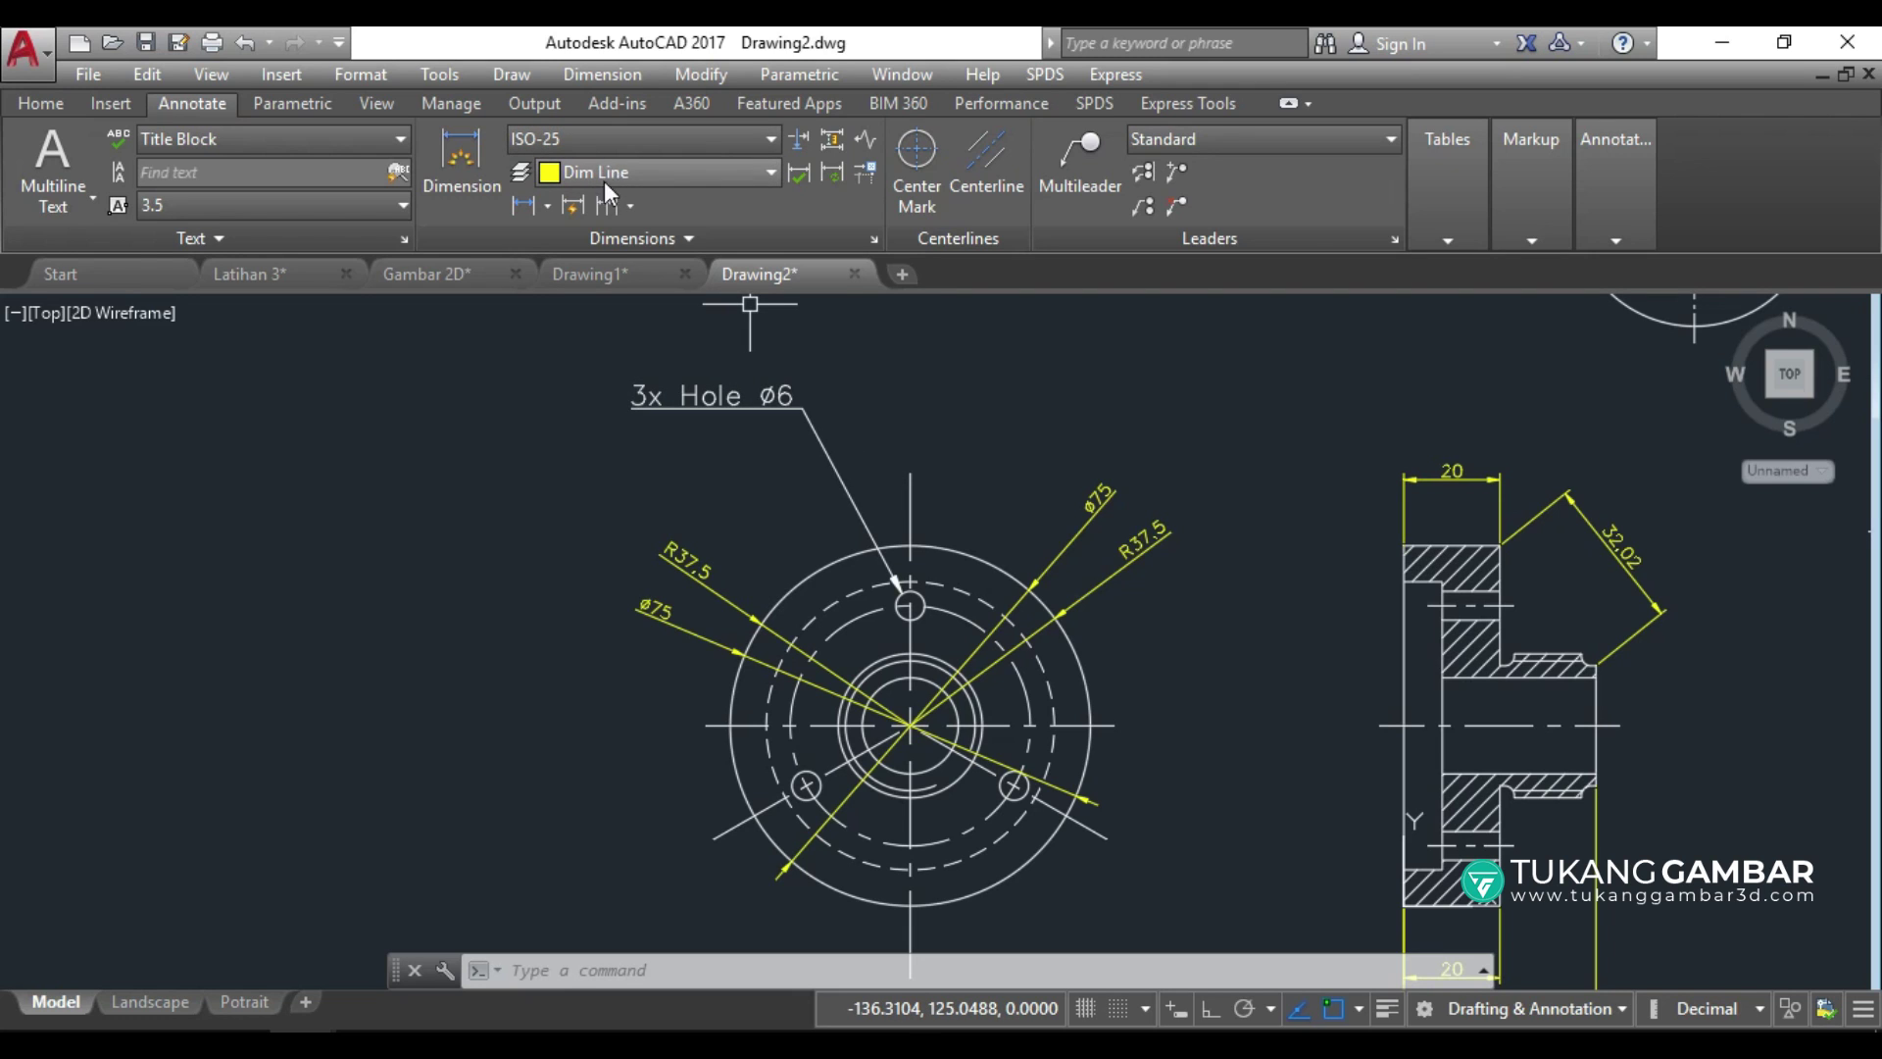
left_click(627, 346)
left_click(917, 602)
type("e")
key("Return")
Make Dim Line the current layer.
left_click(50, 98)
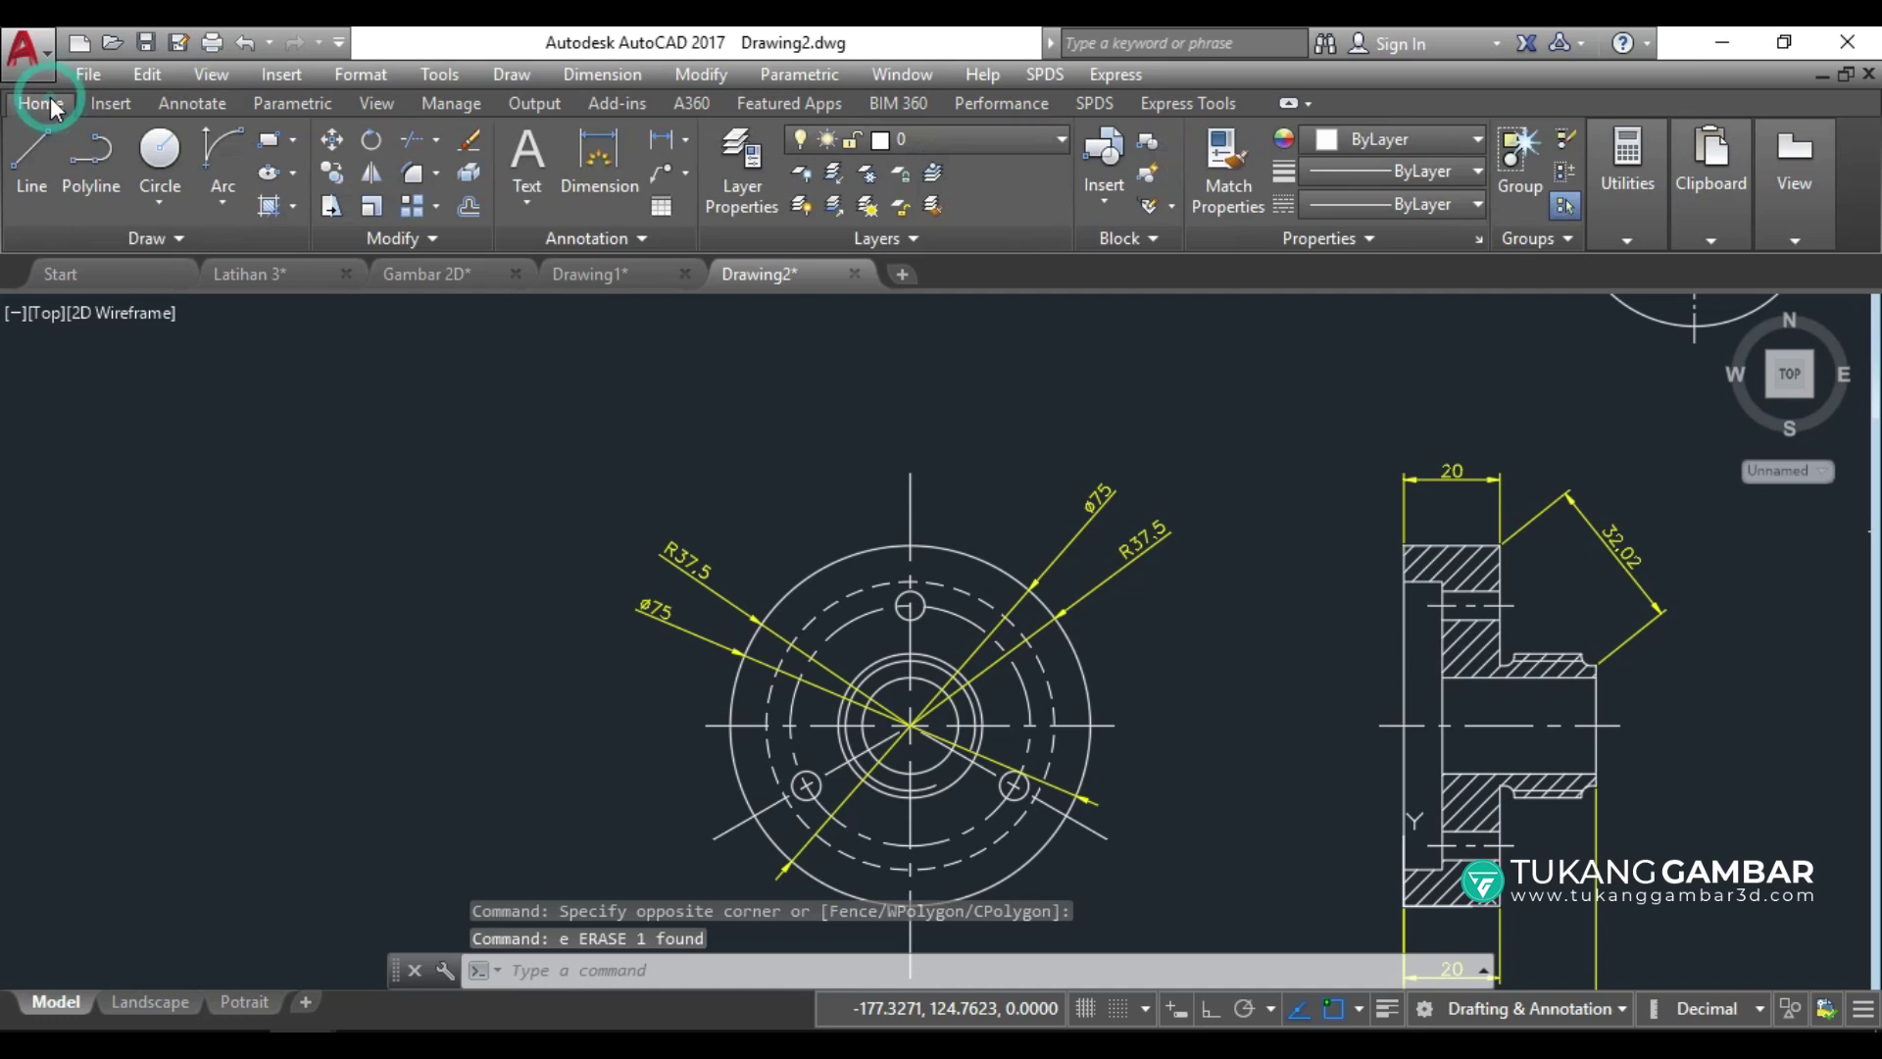
left_click(985, 139)
left_click(960, 275)
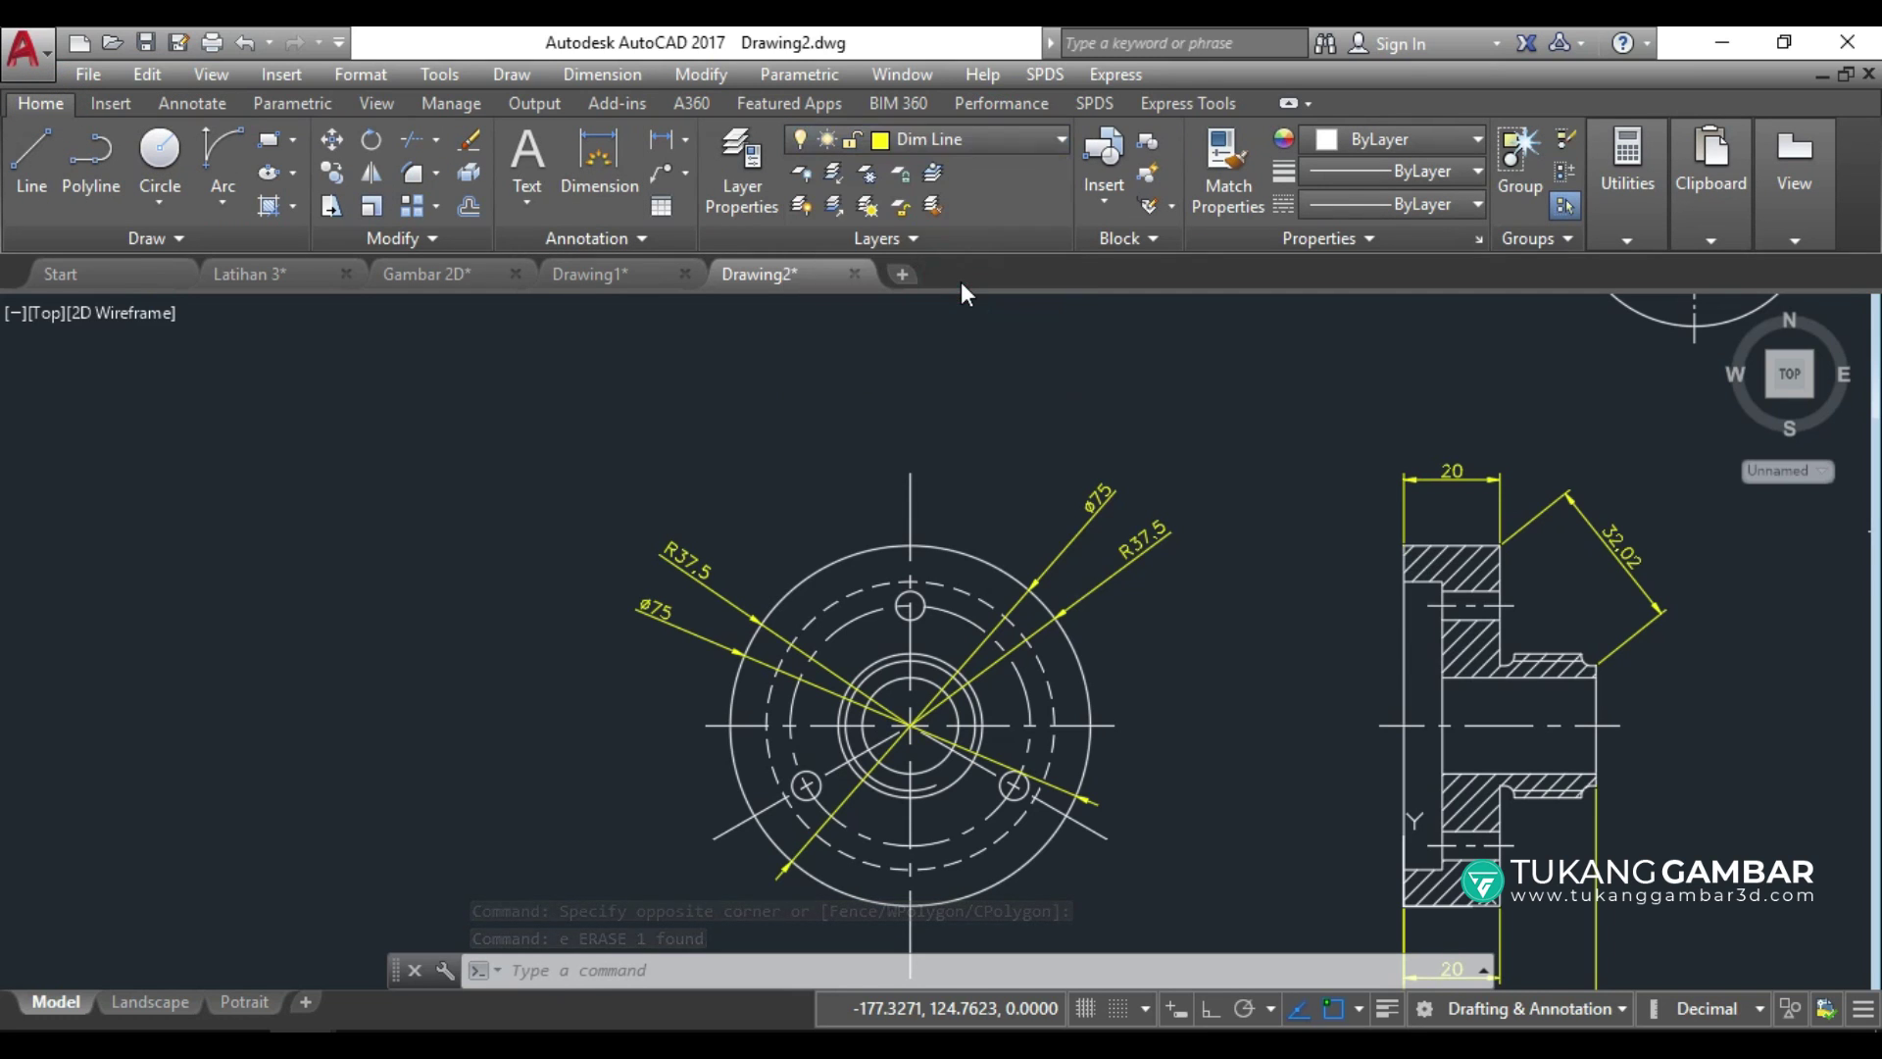
left_click(190, 102)
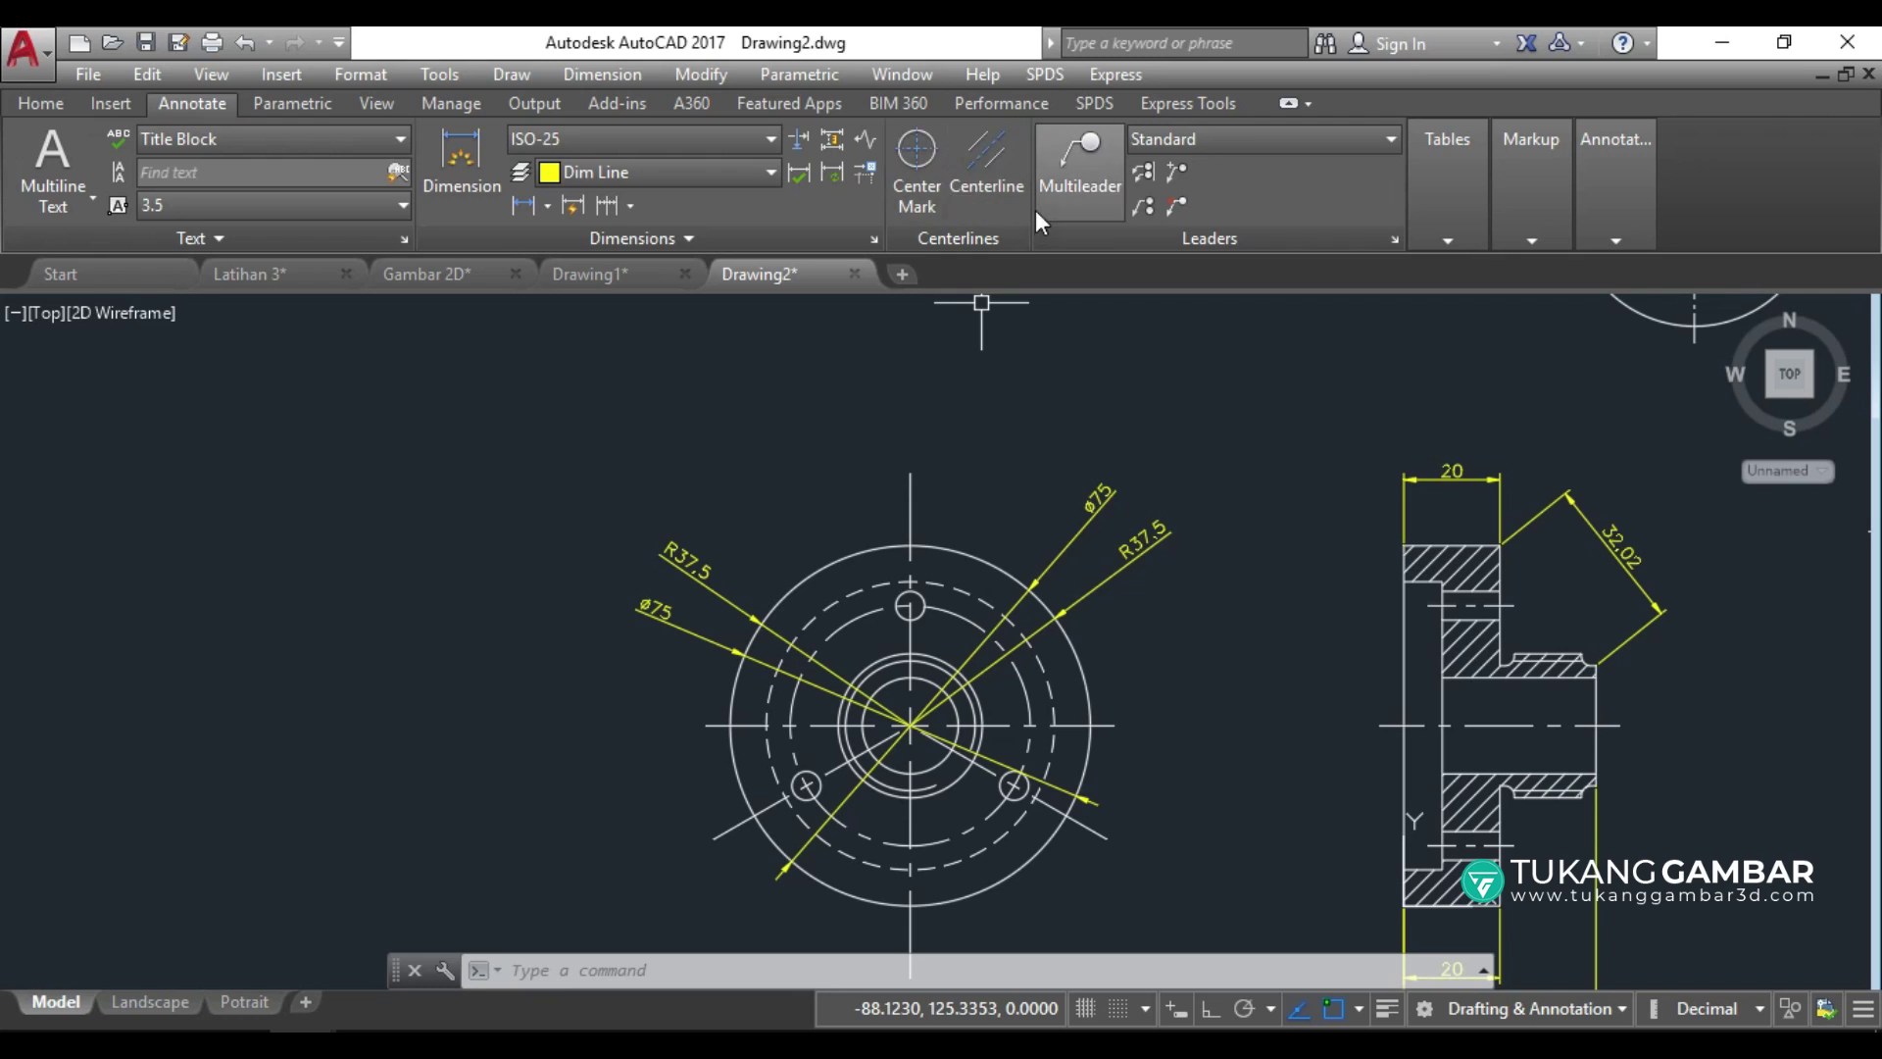
Add a multileader from the top bolt hole, landing above left, reading '3x Lubang Ø6'.
left_click(1073, 169)
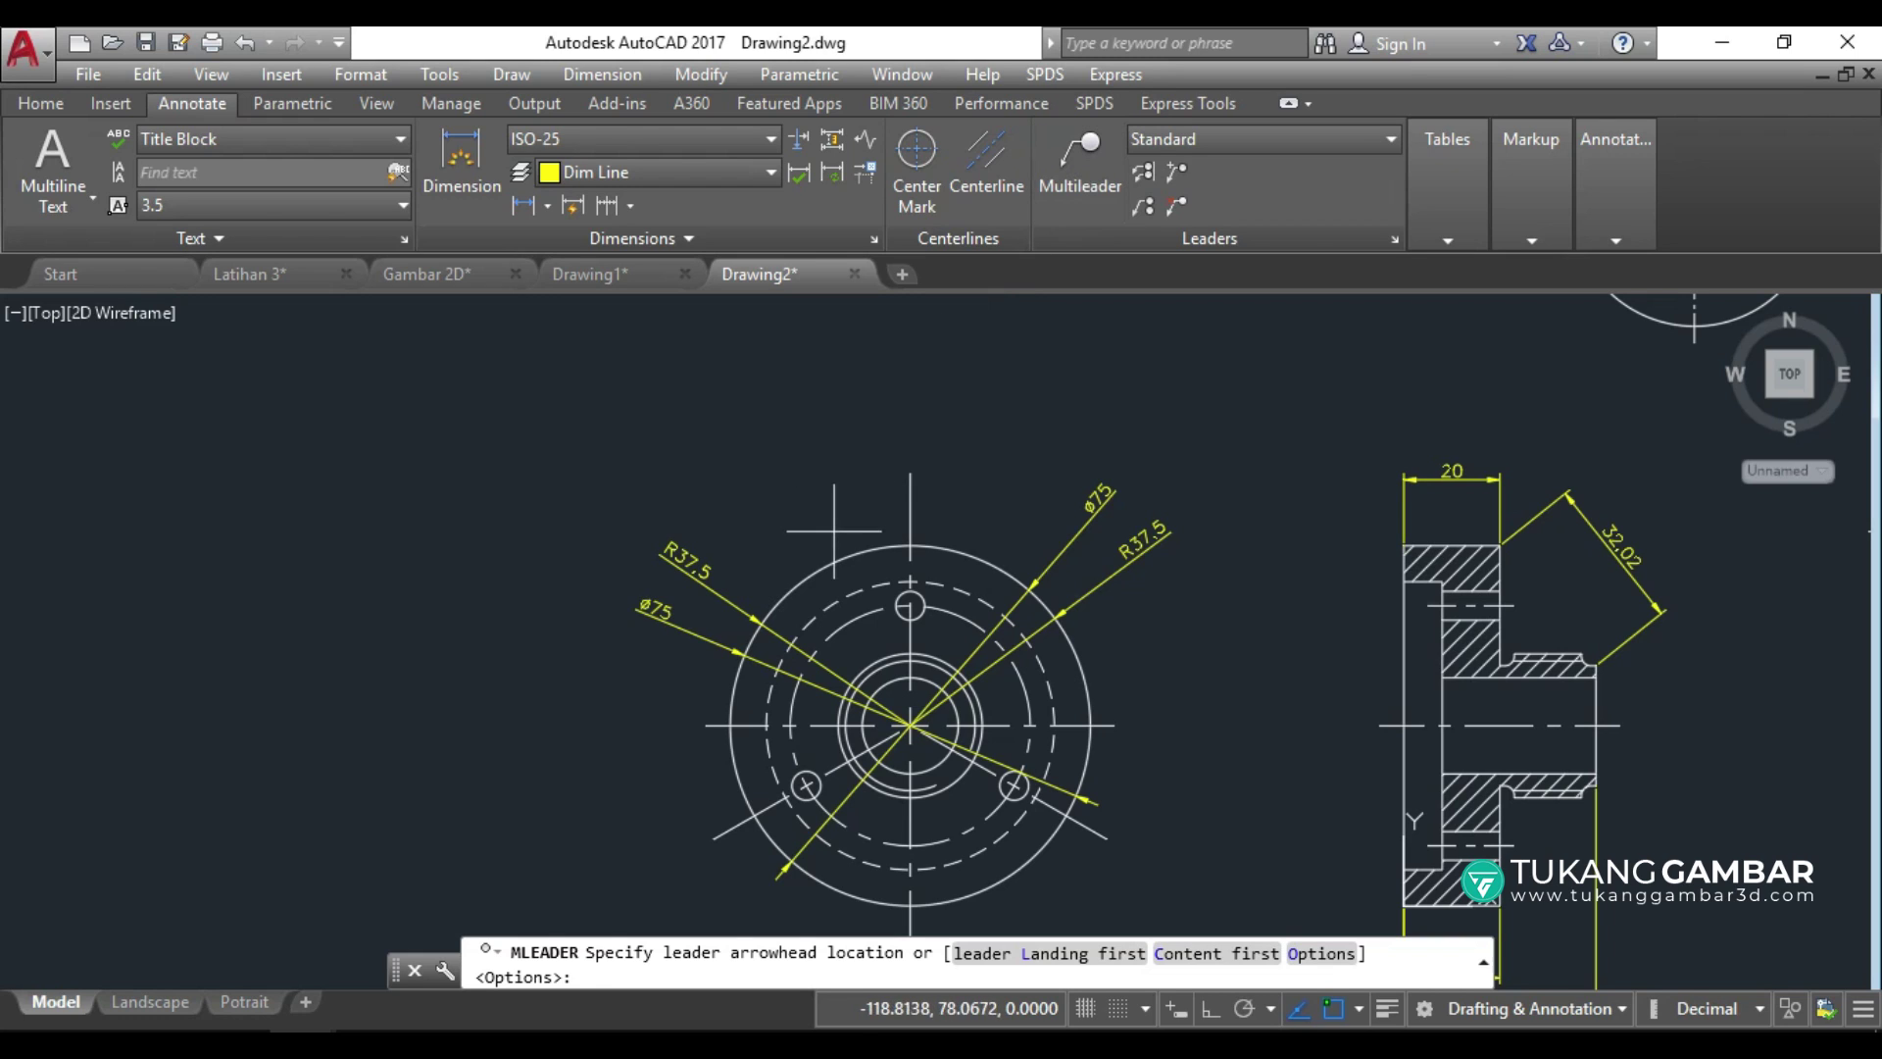
left_click(895, 600)
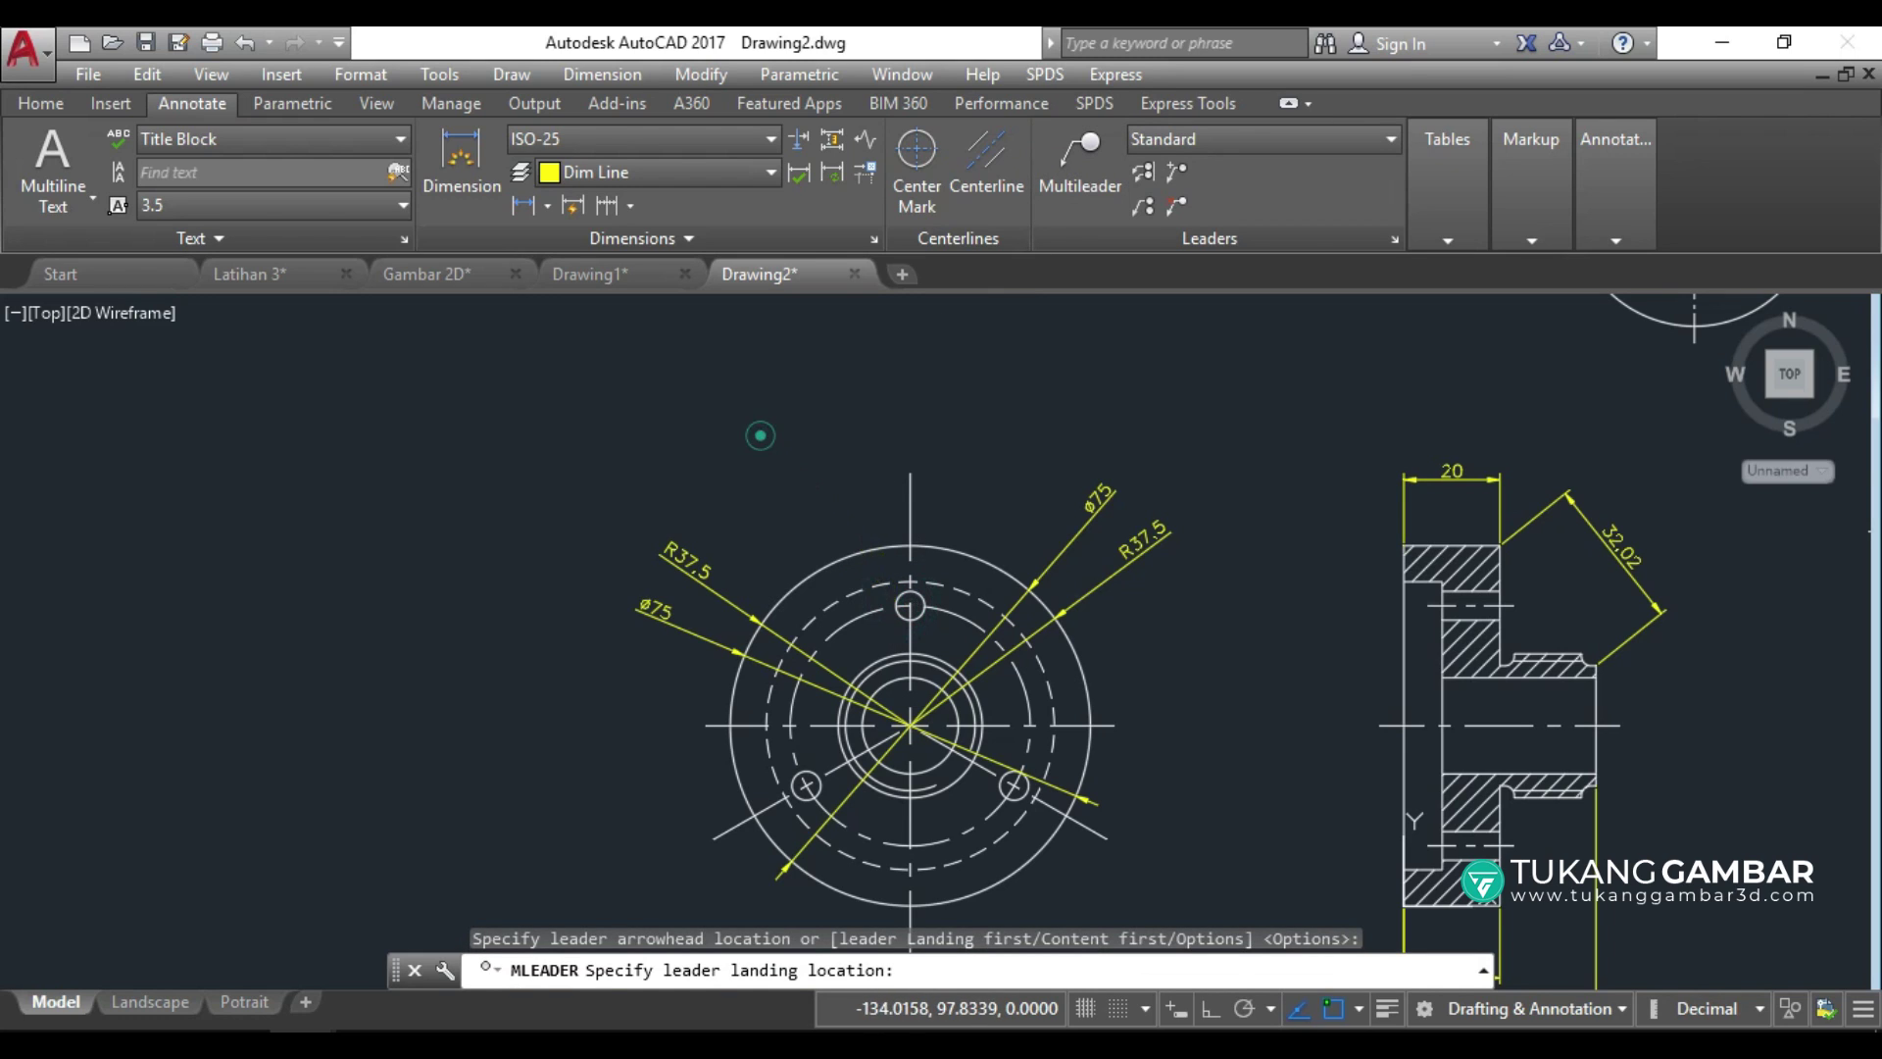
left_click(760, 434)
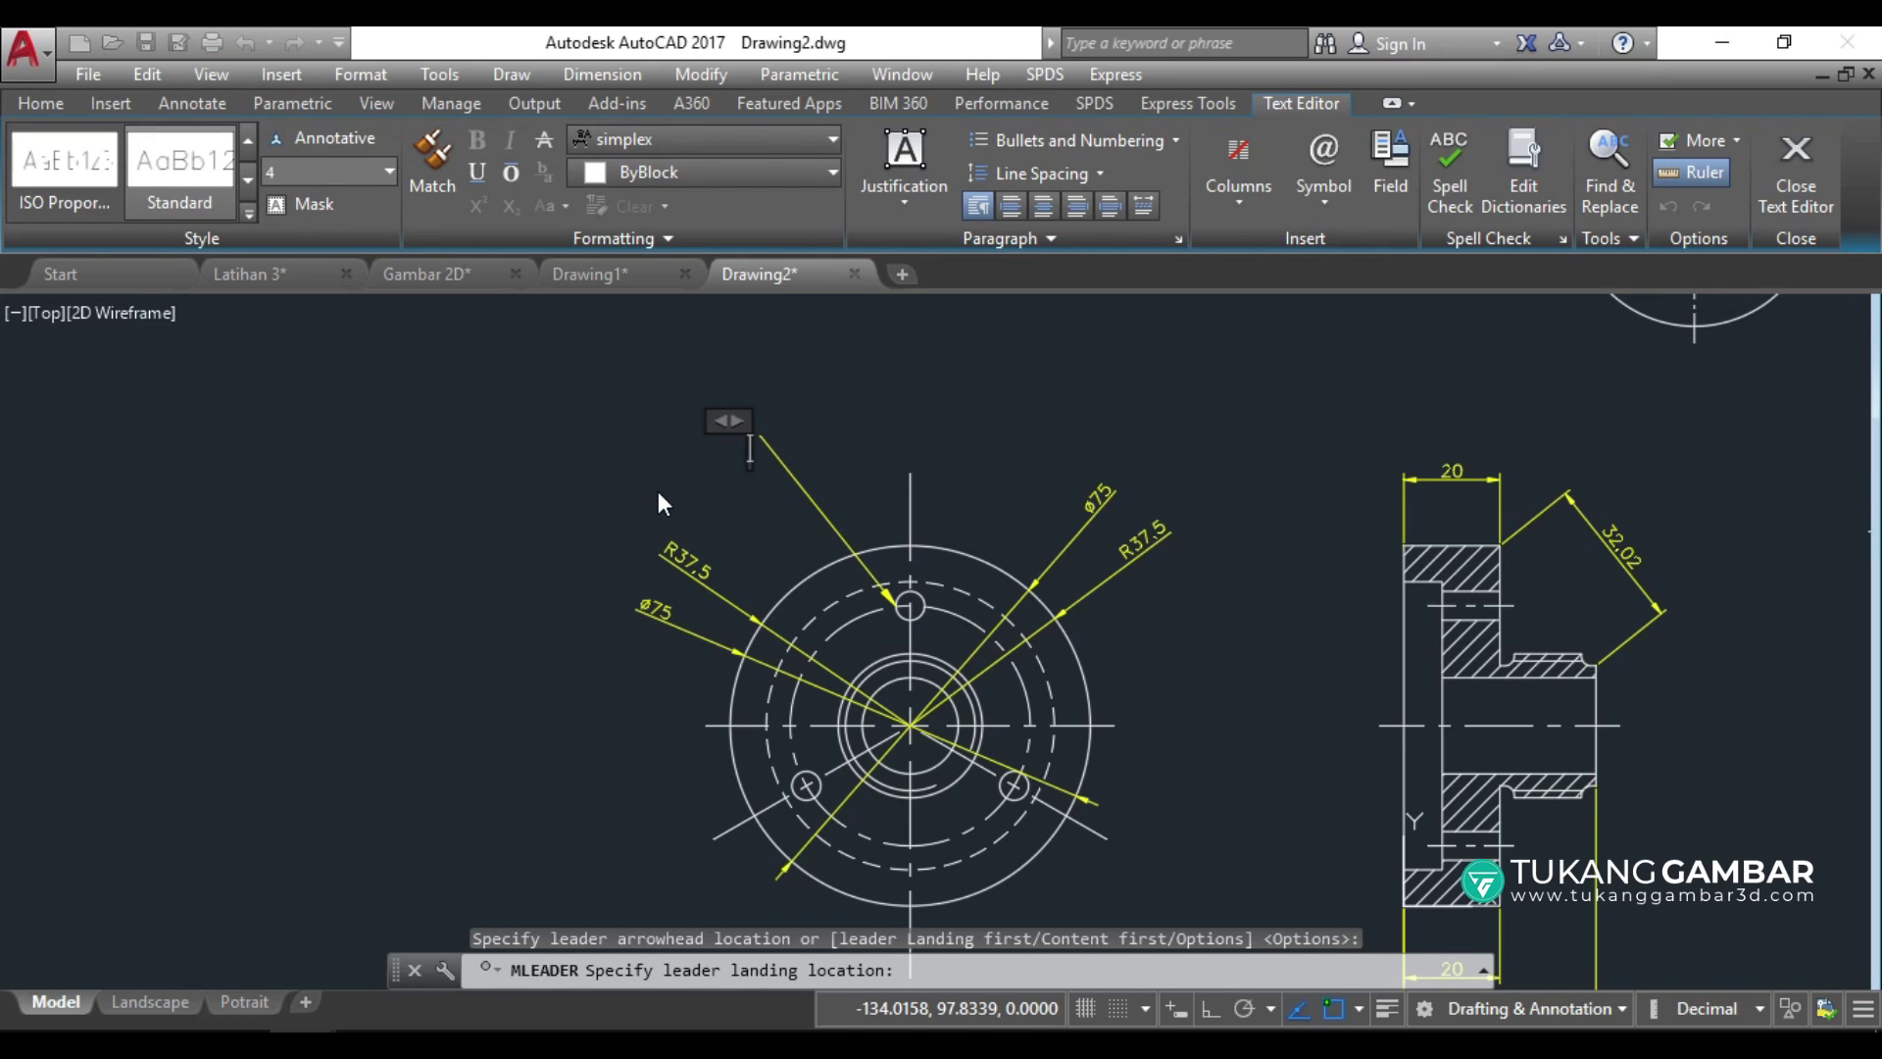
type("3x ")
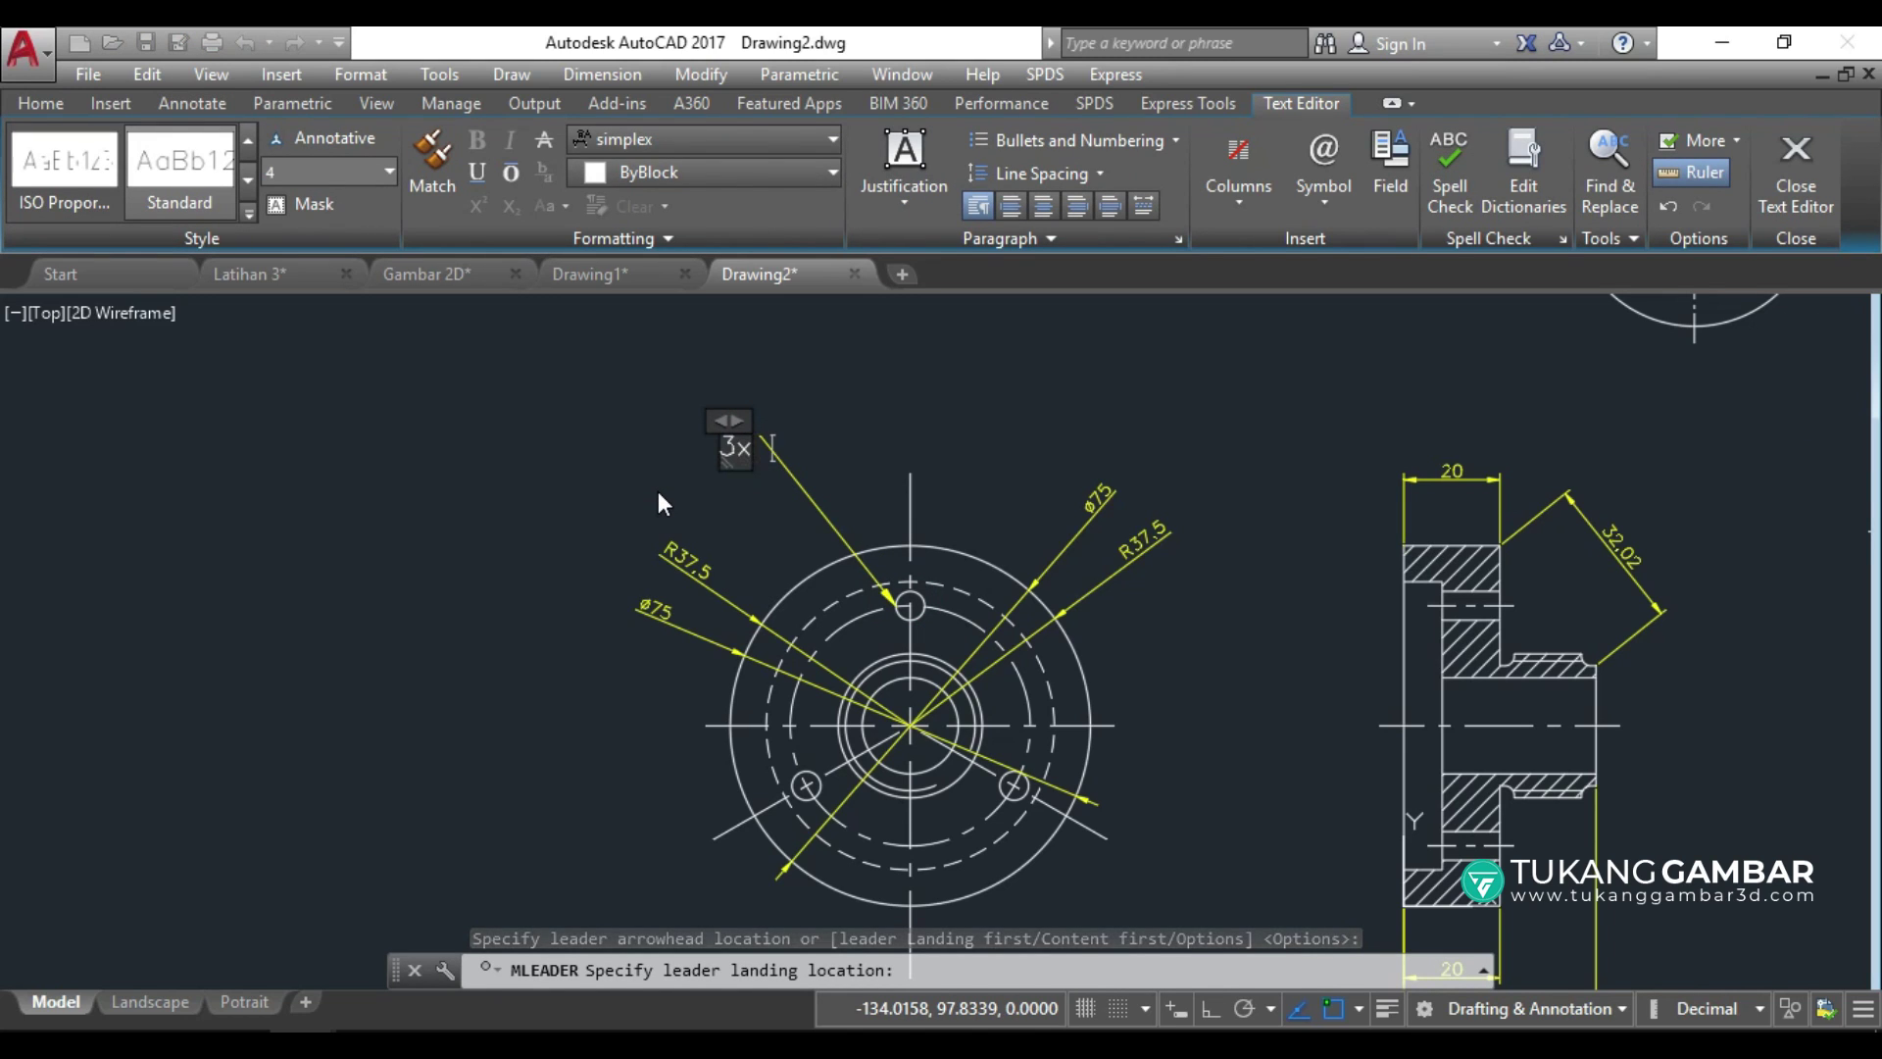
type("Lubang")
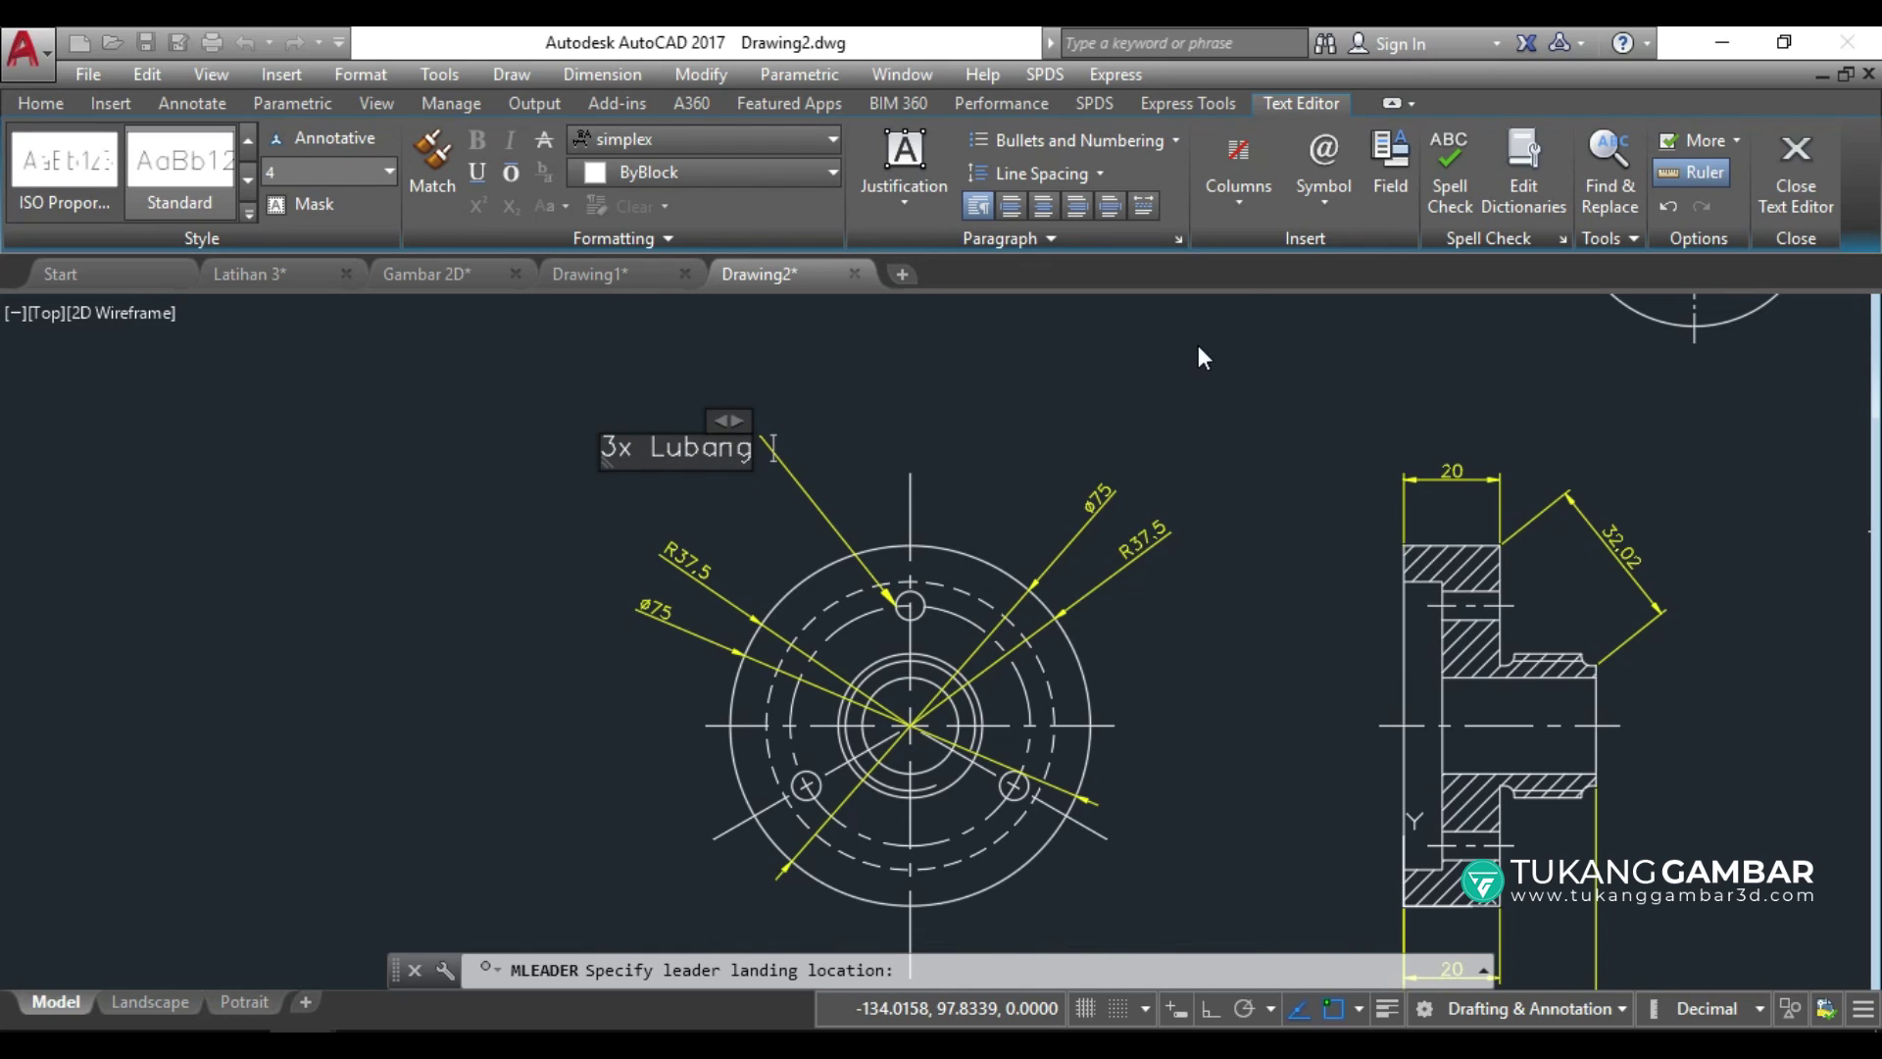
left_click(1314, 186)
left_click(1351, 304)
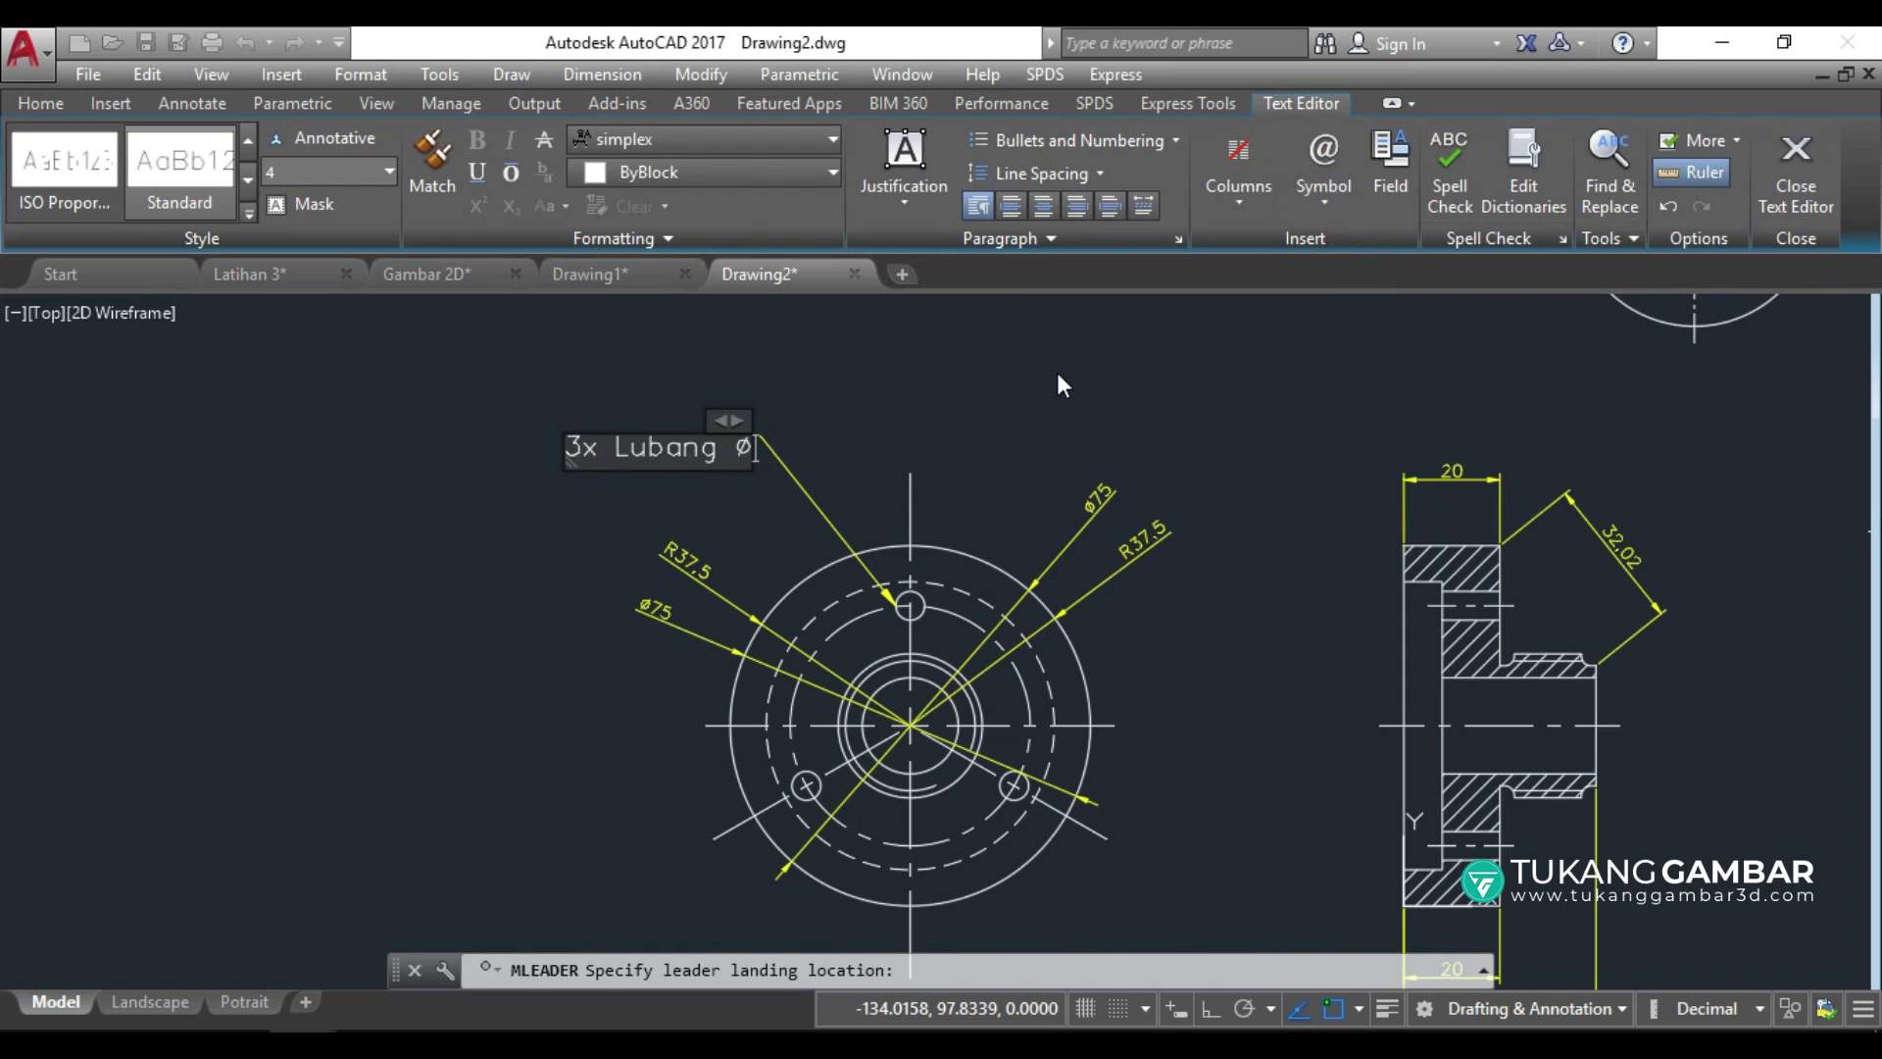
type("6")
left_click(900, 415)
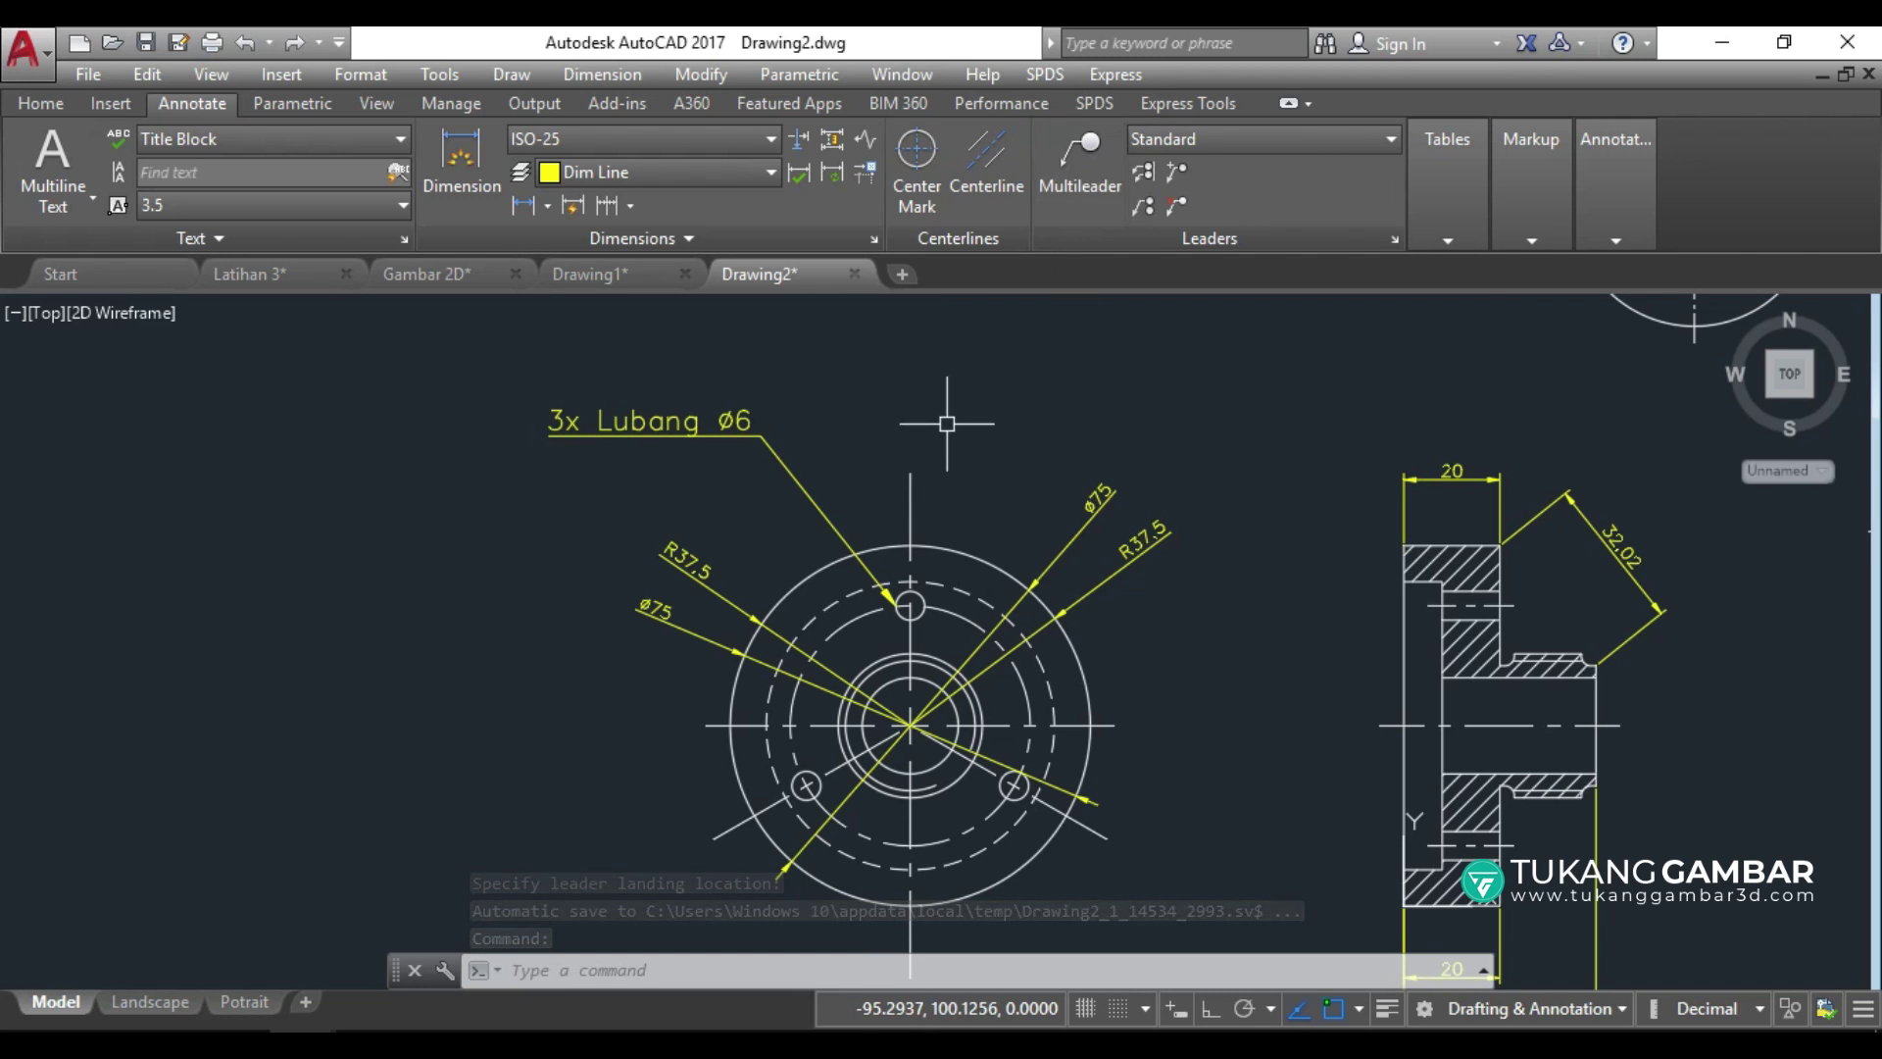
Reopen the 3x Lubang Ø6 note without changes, then switch to the Gambar 2D drawing.
scroll(947, 423, "down", 1)
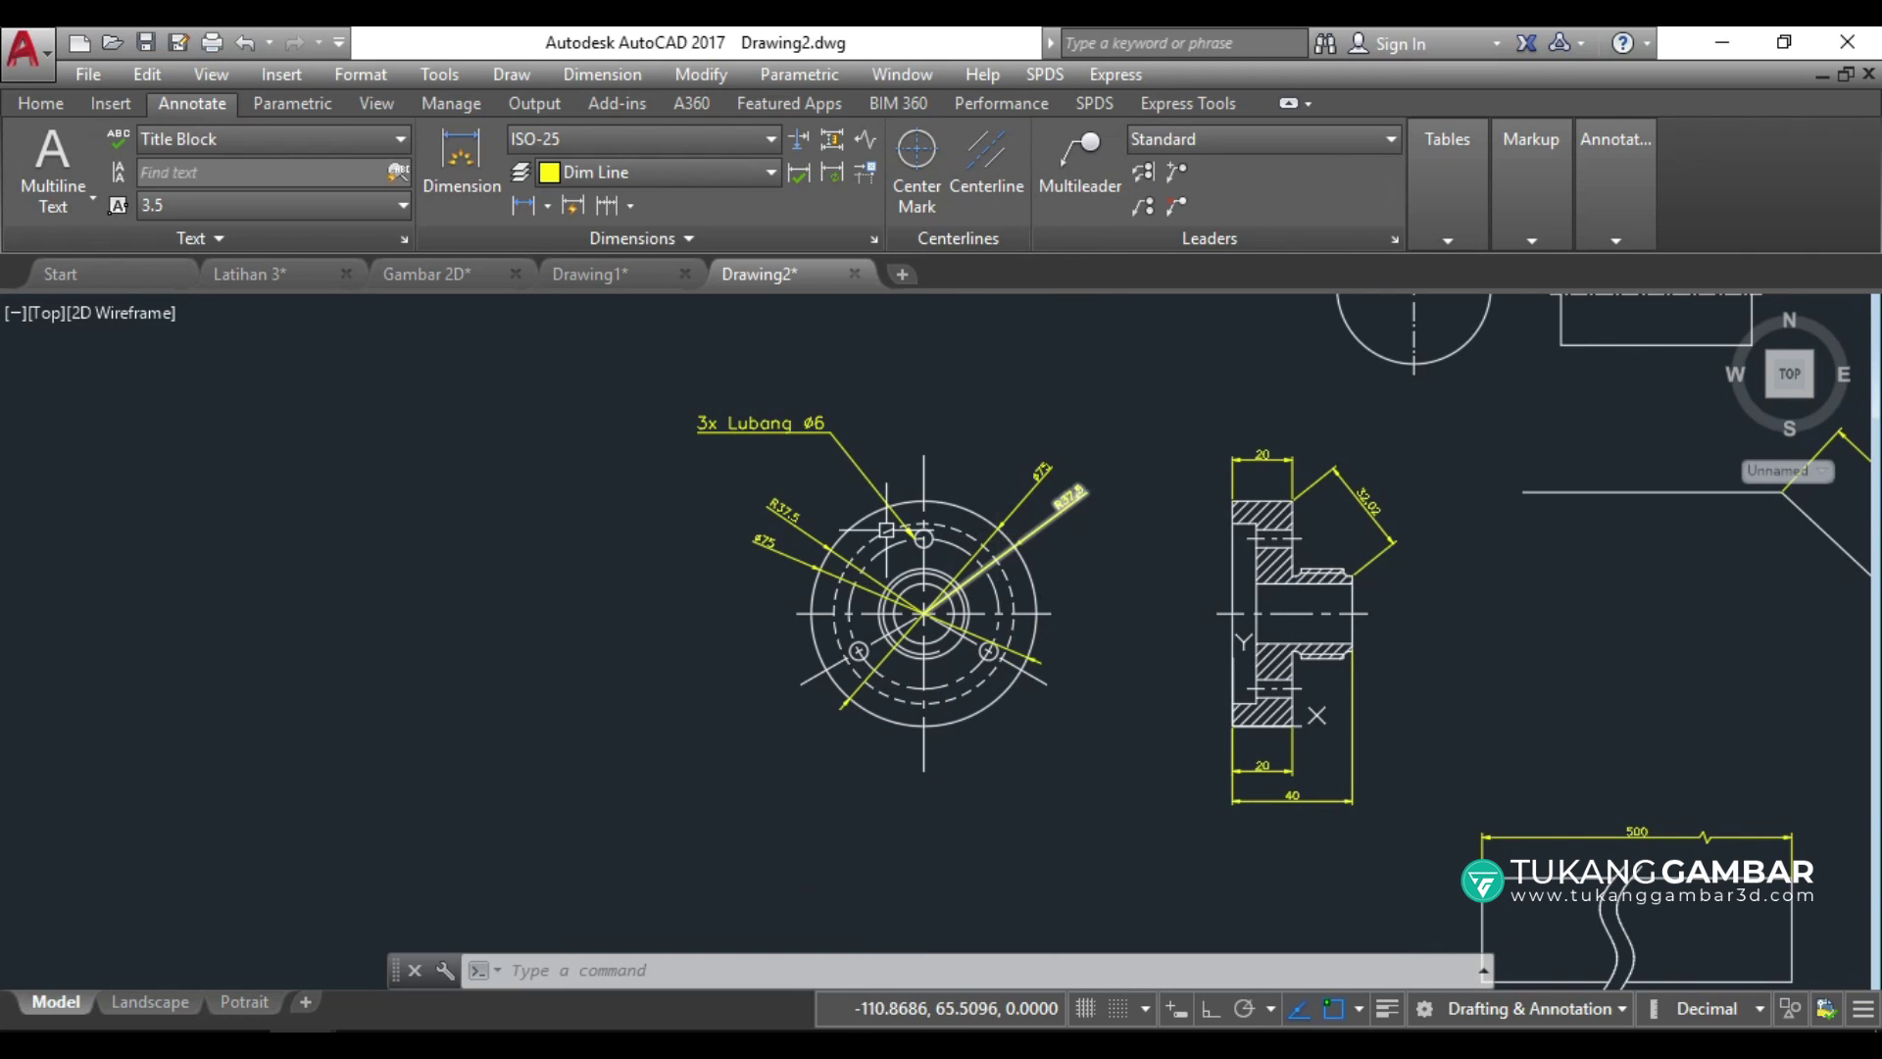
scroll(835, 420, "up", 2)
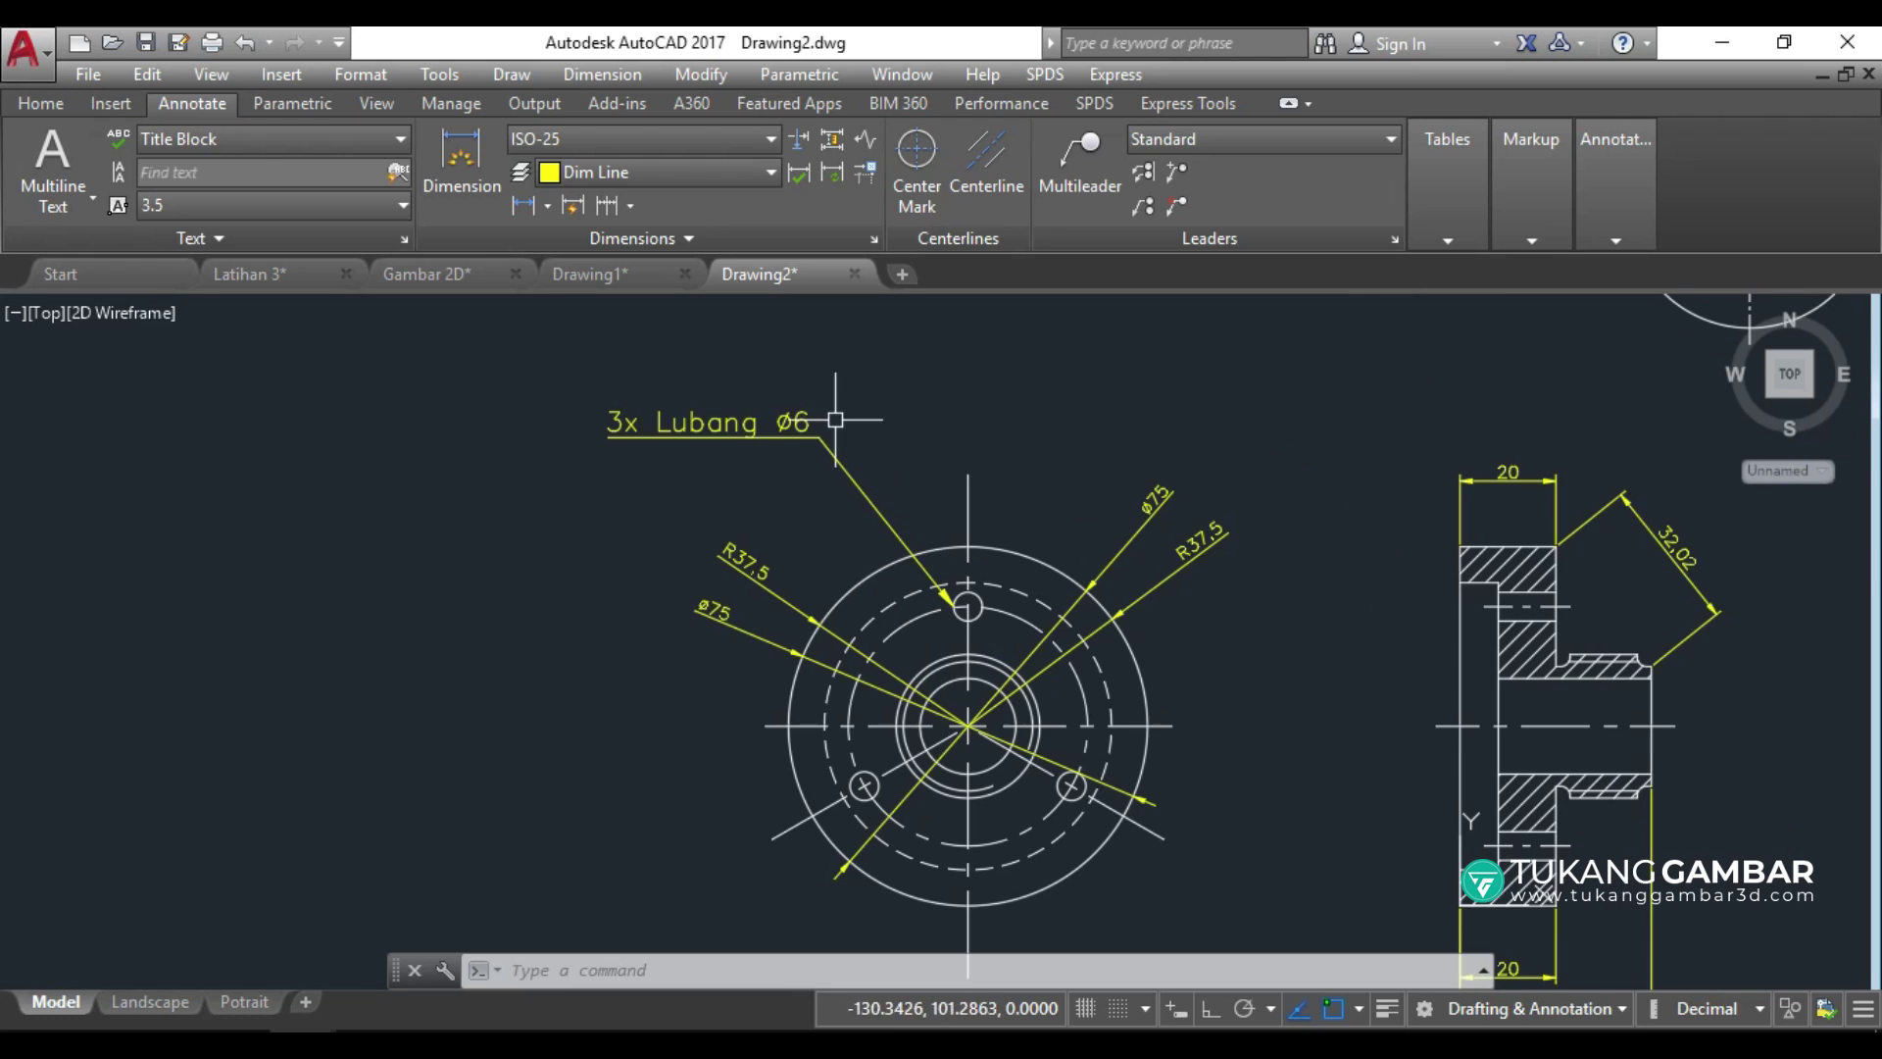
double_click(778, 422)
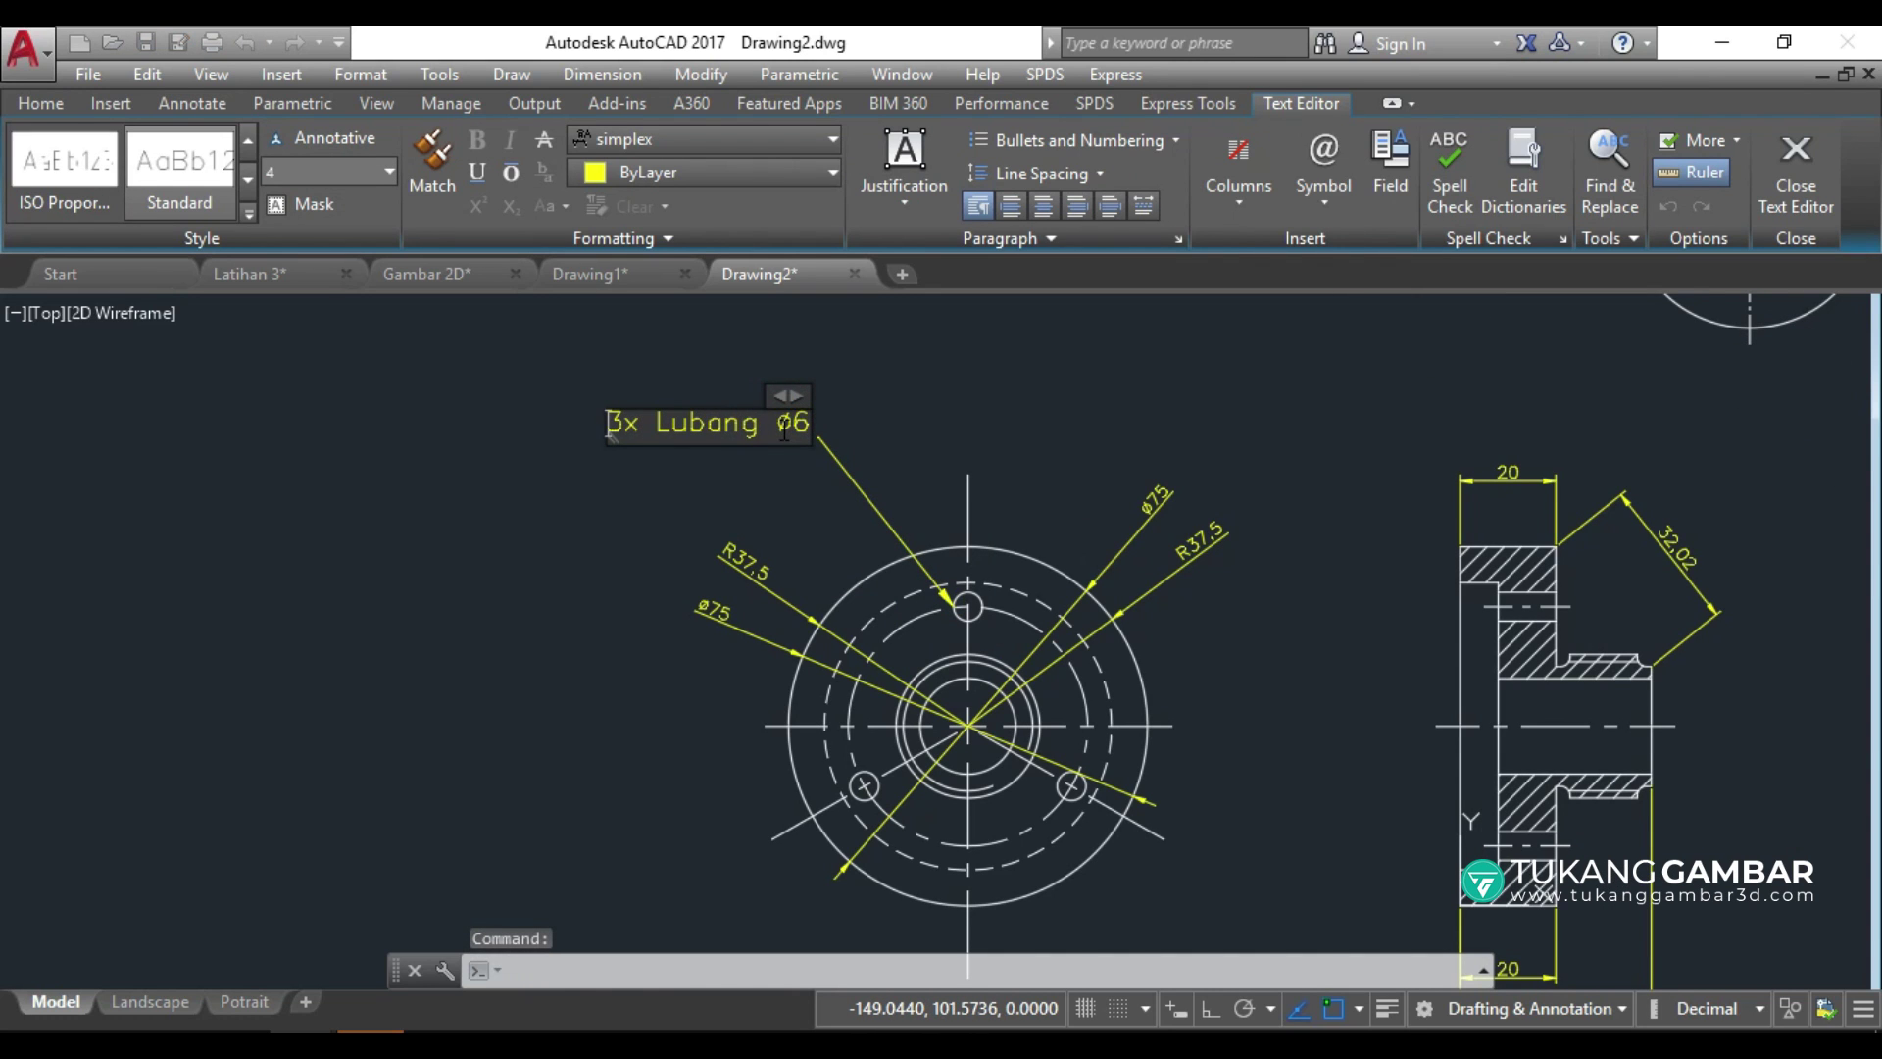
left_click(1325, 186)
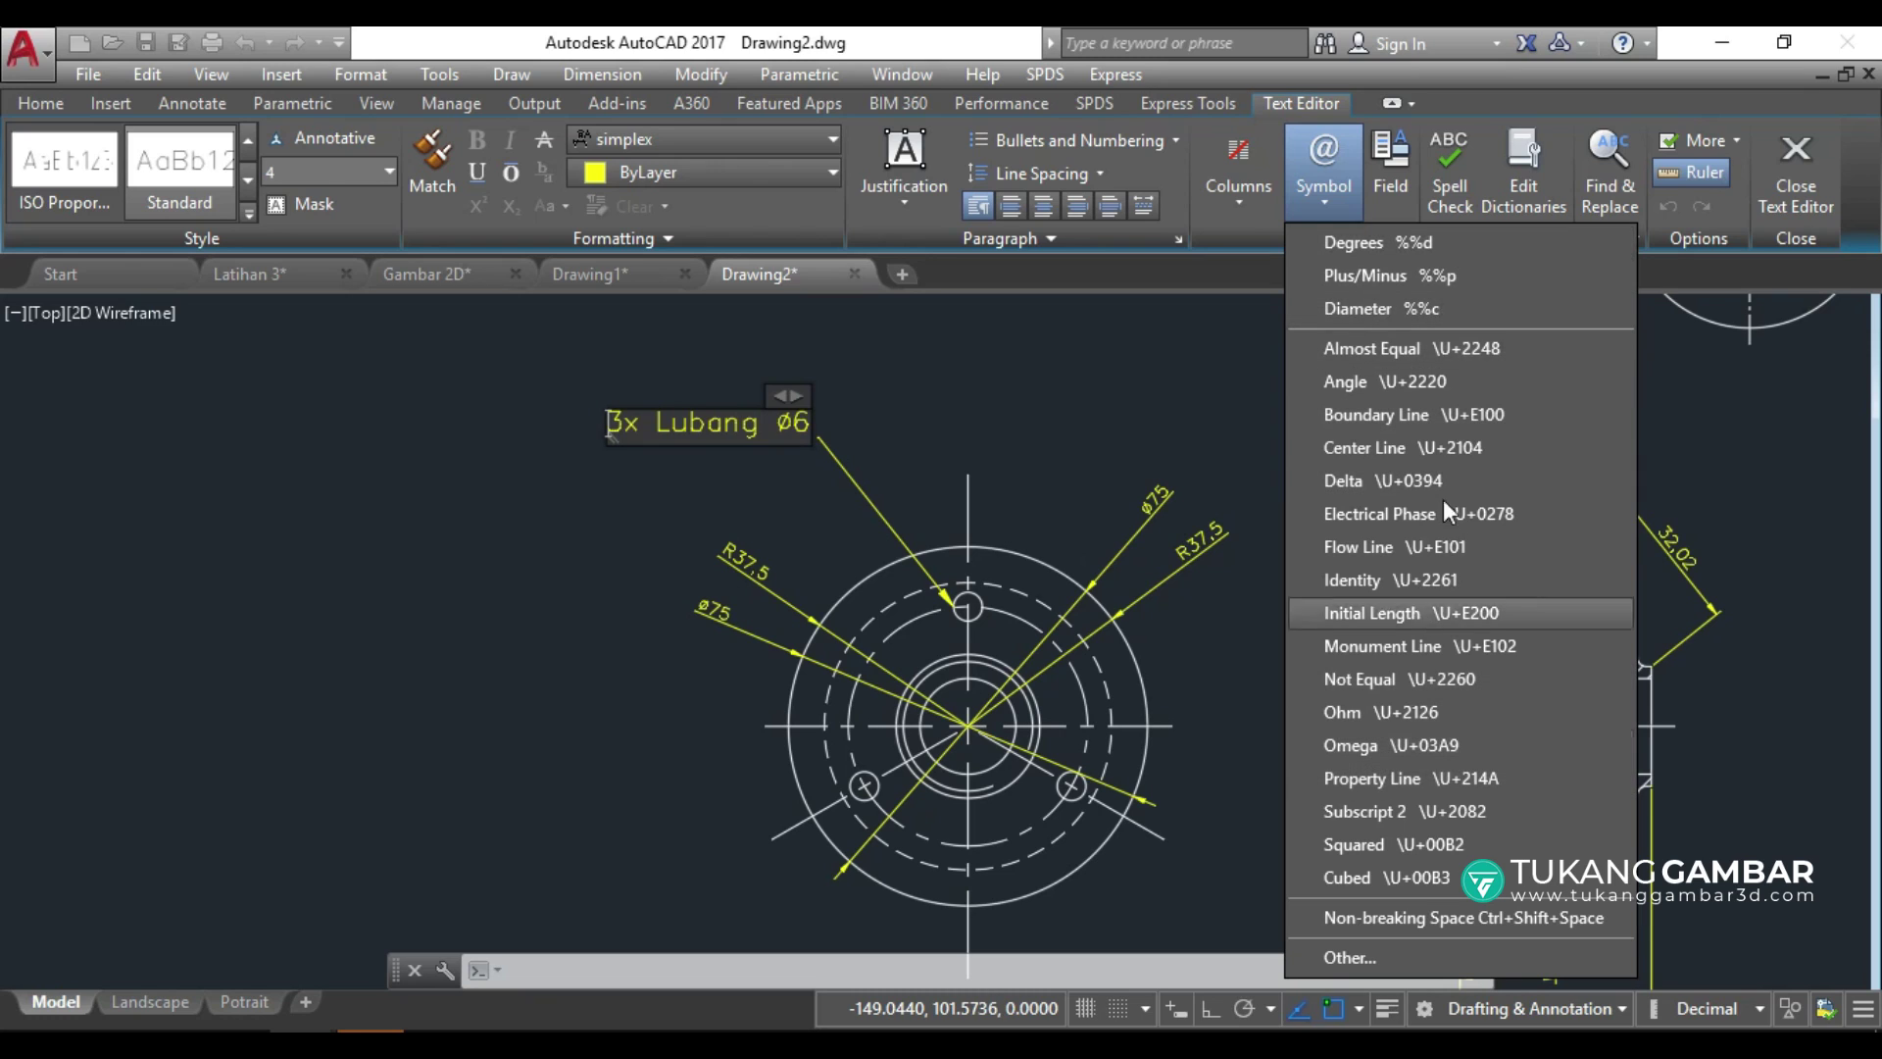
left_click(1183, 367)
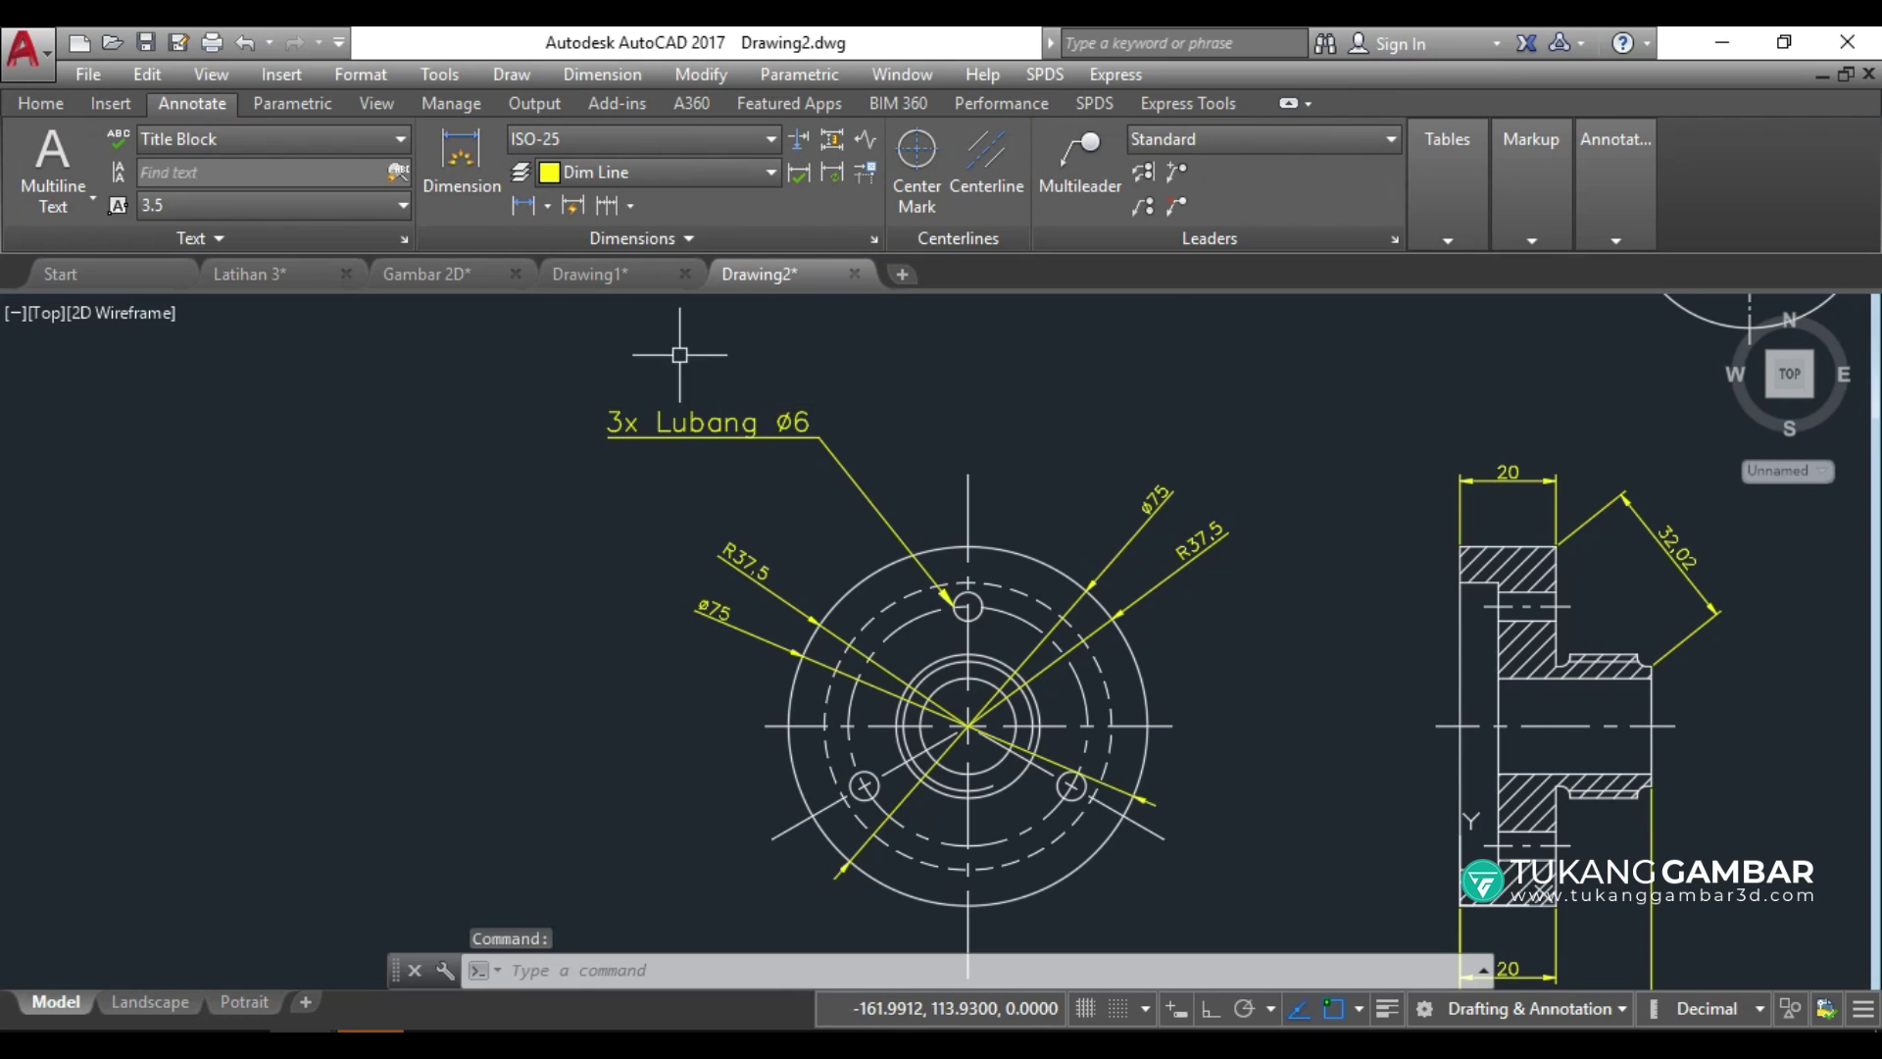
left_click(450, 281)
Zoom in to inspect the counterbored hole's circles, then switch to Drawing1.
scroll(612, 363, "up", 4)
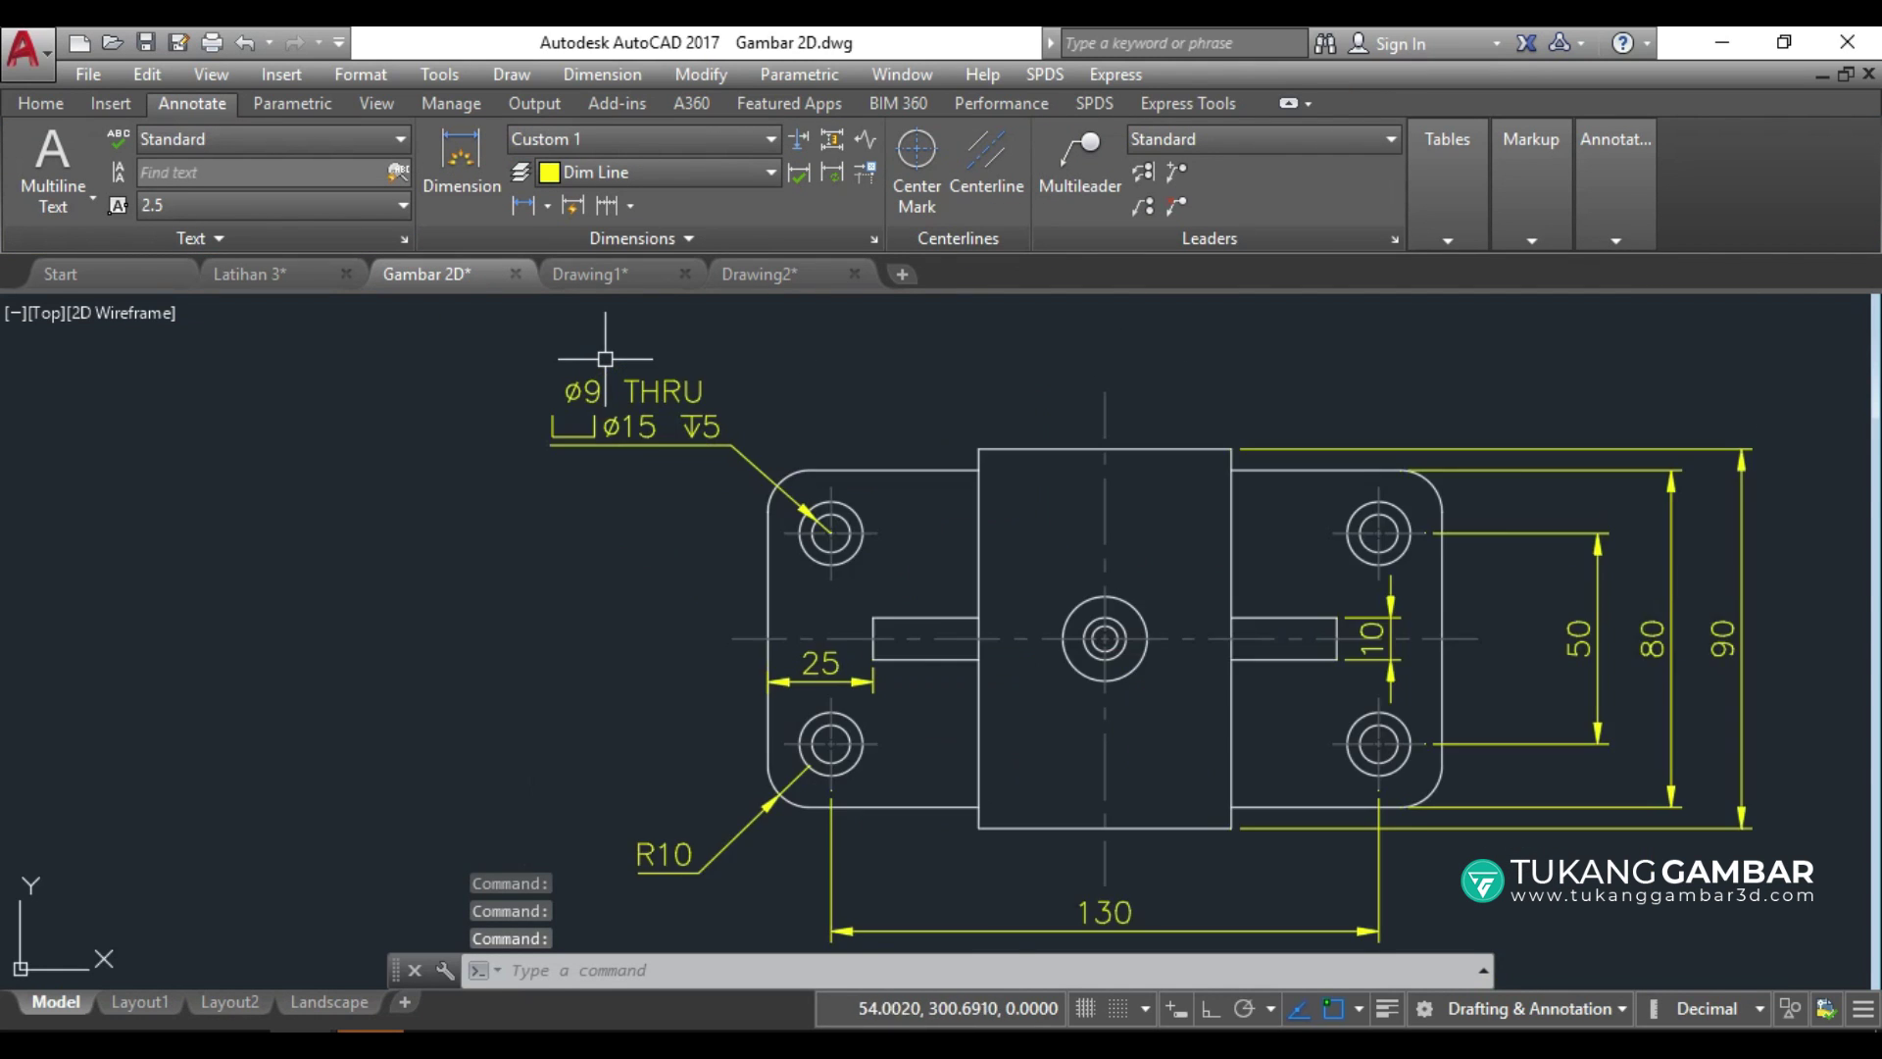
scroll(613, 363, "up", 2)
left_click(1011, 582)
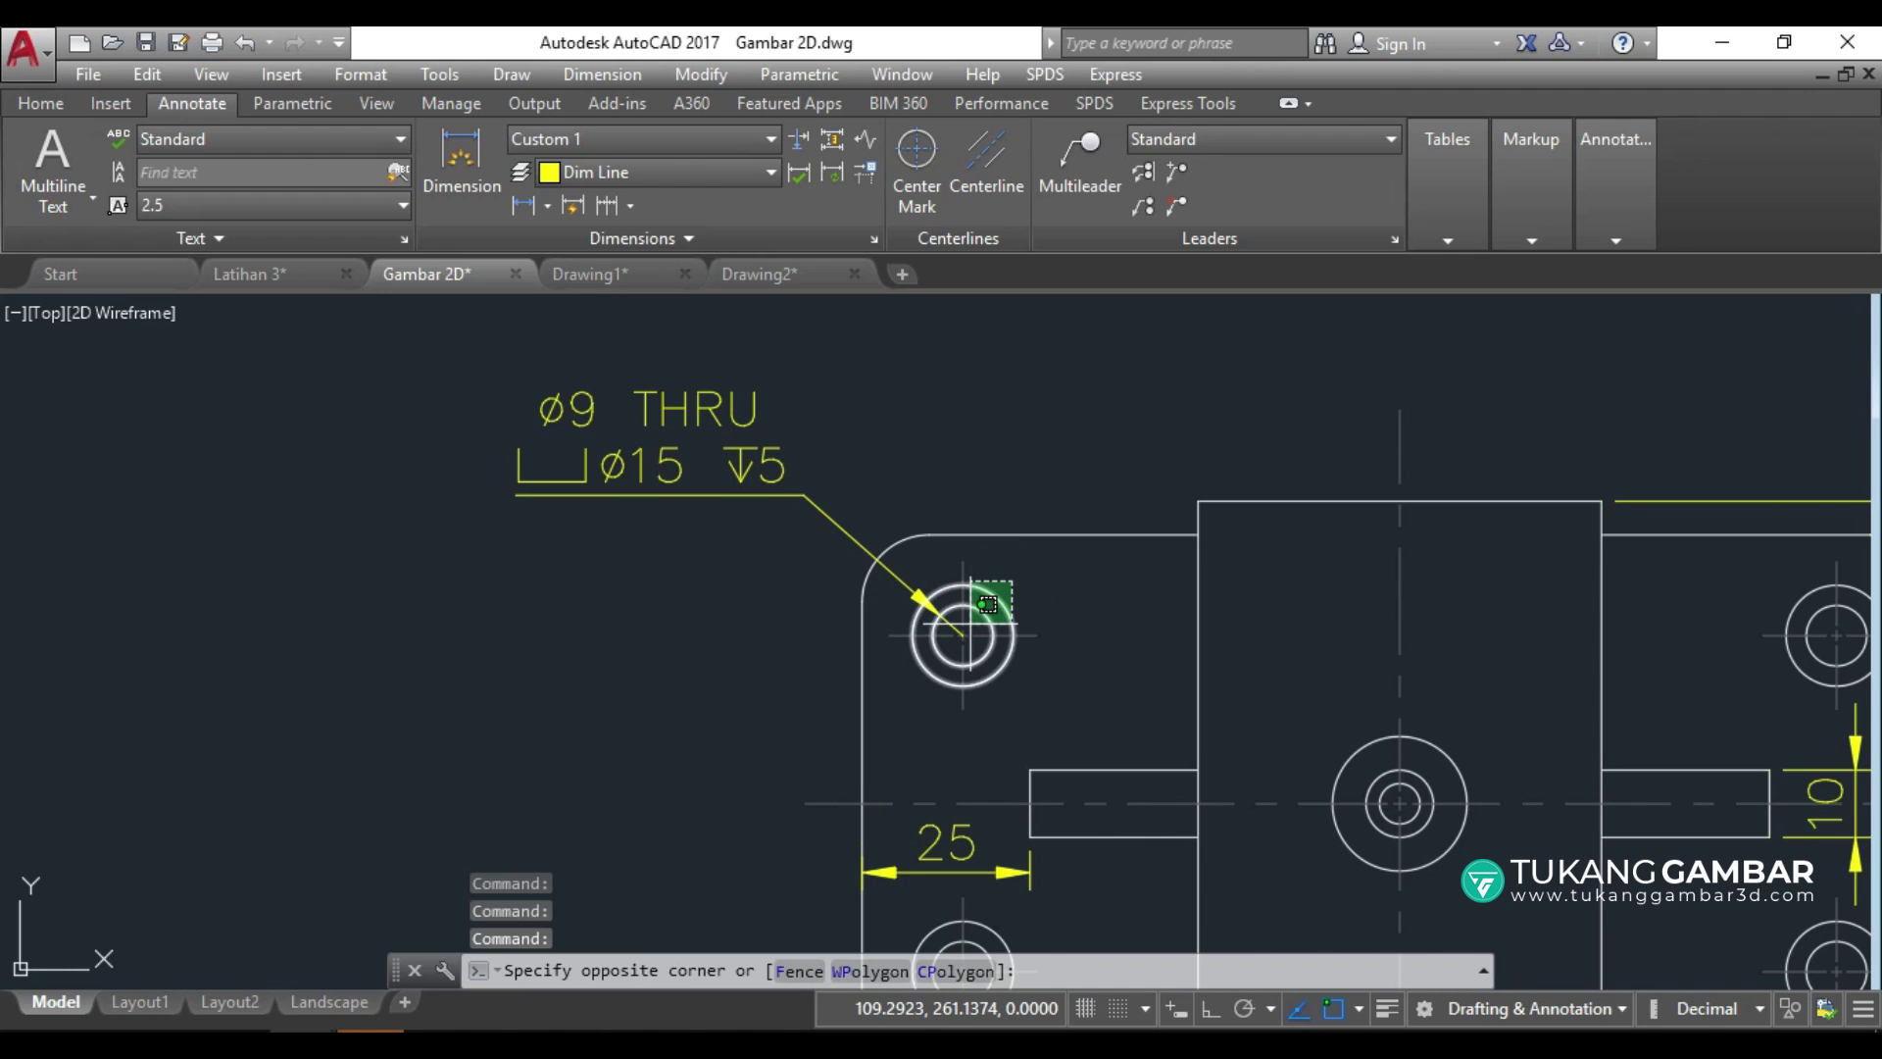
key("Escape")
left_click(982, 612)
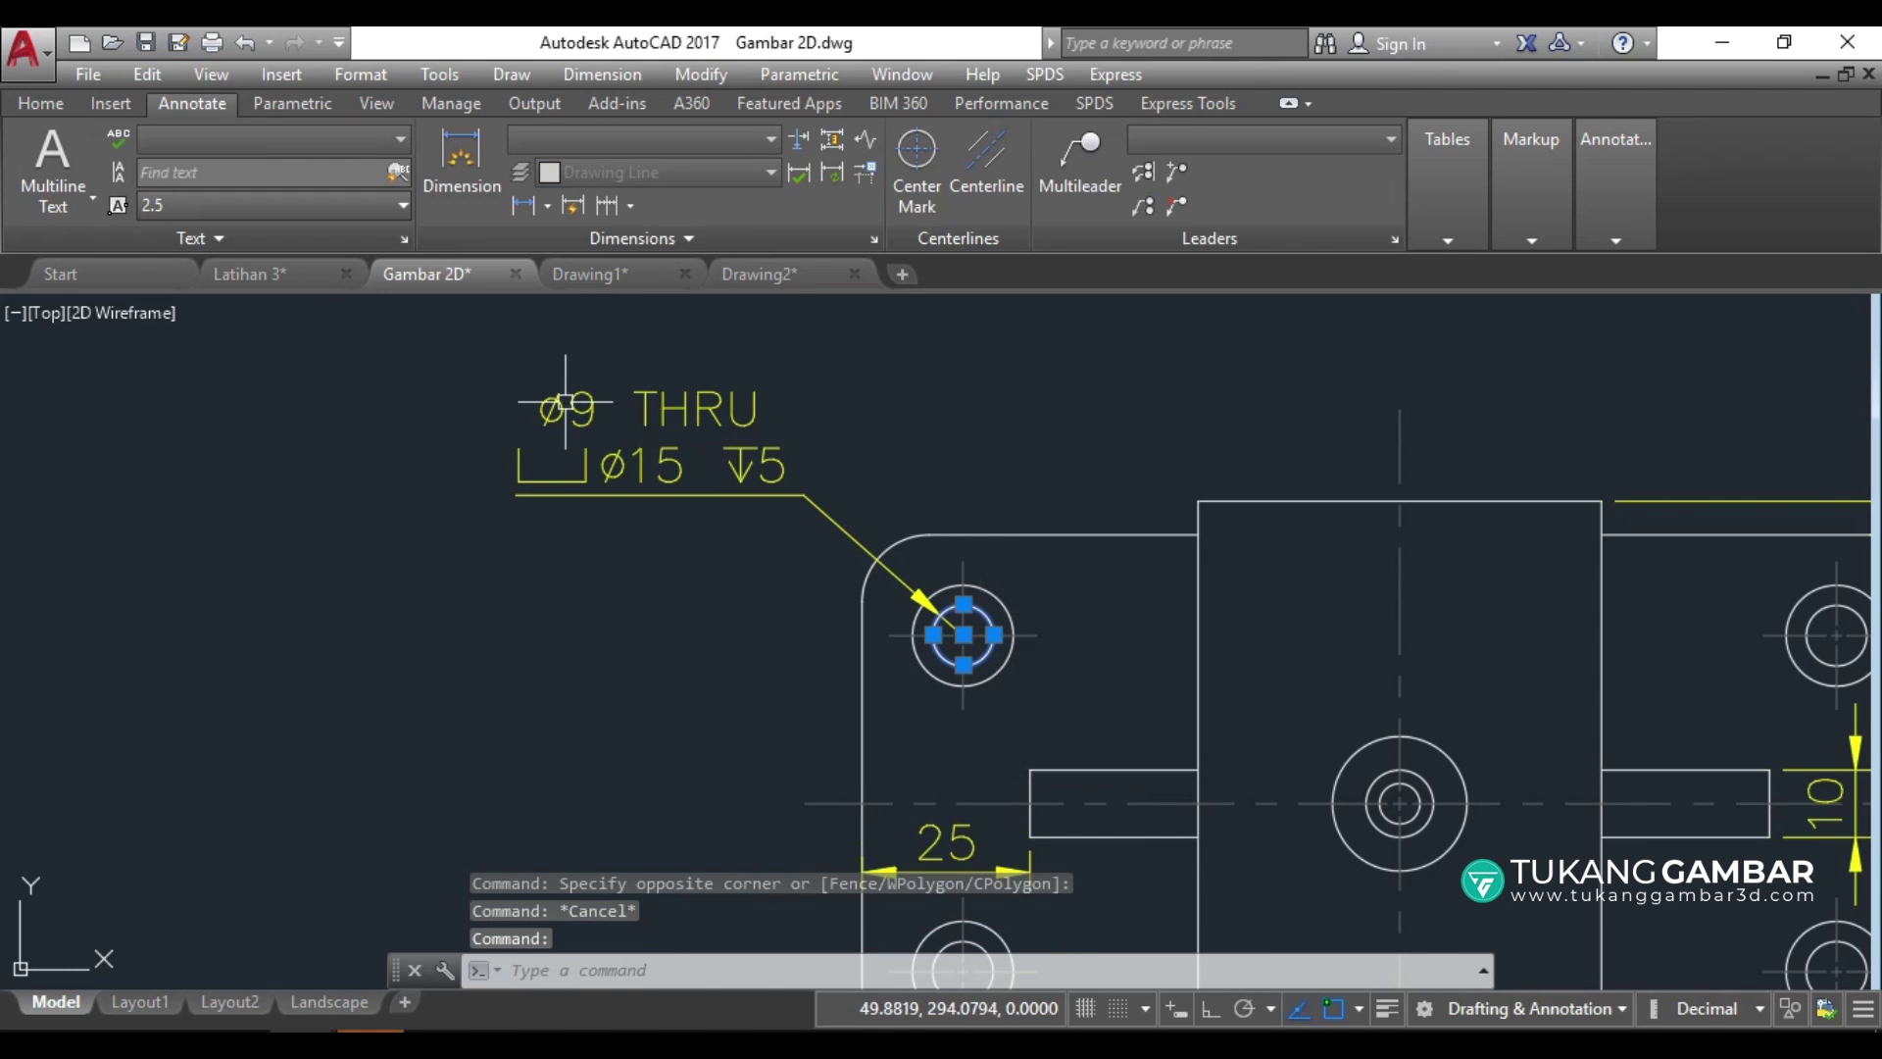
key("Escape")
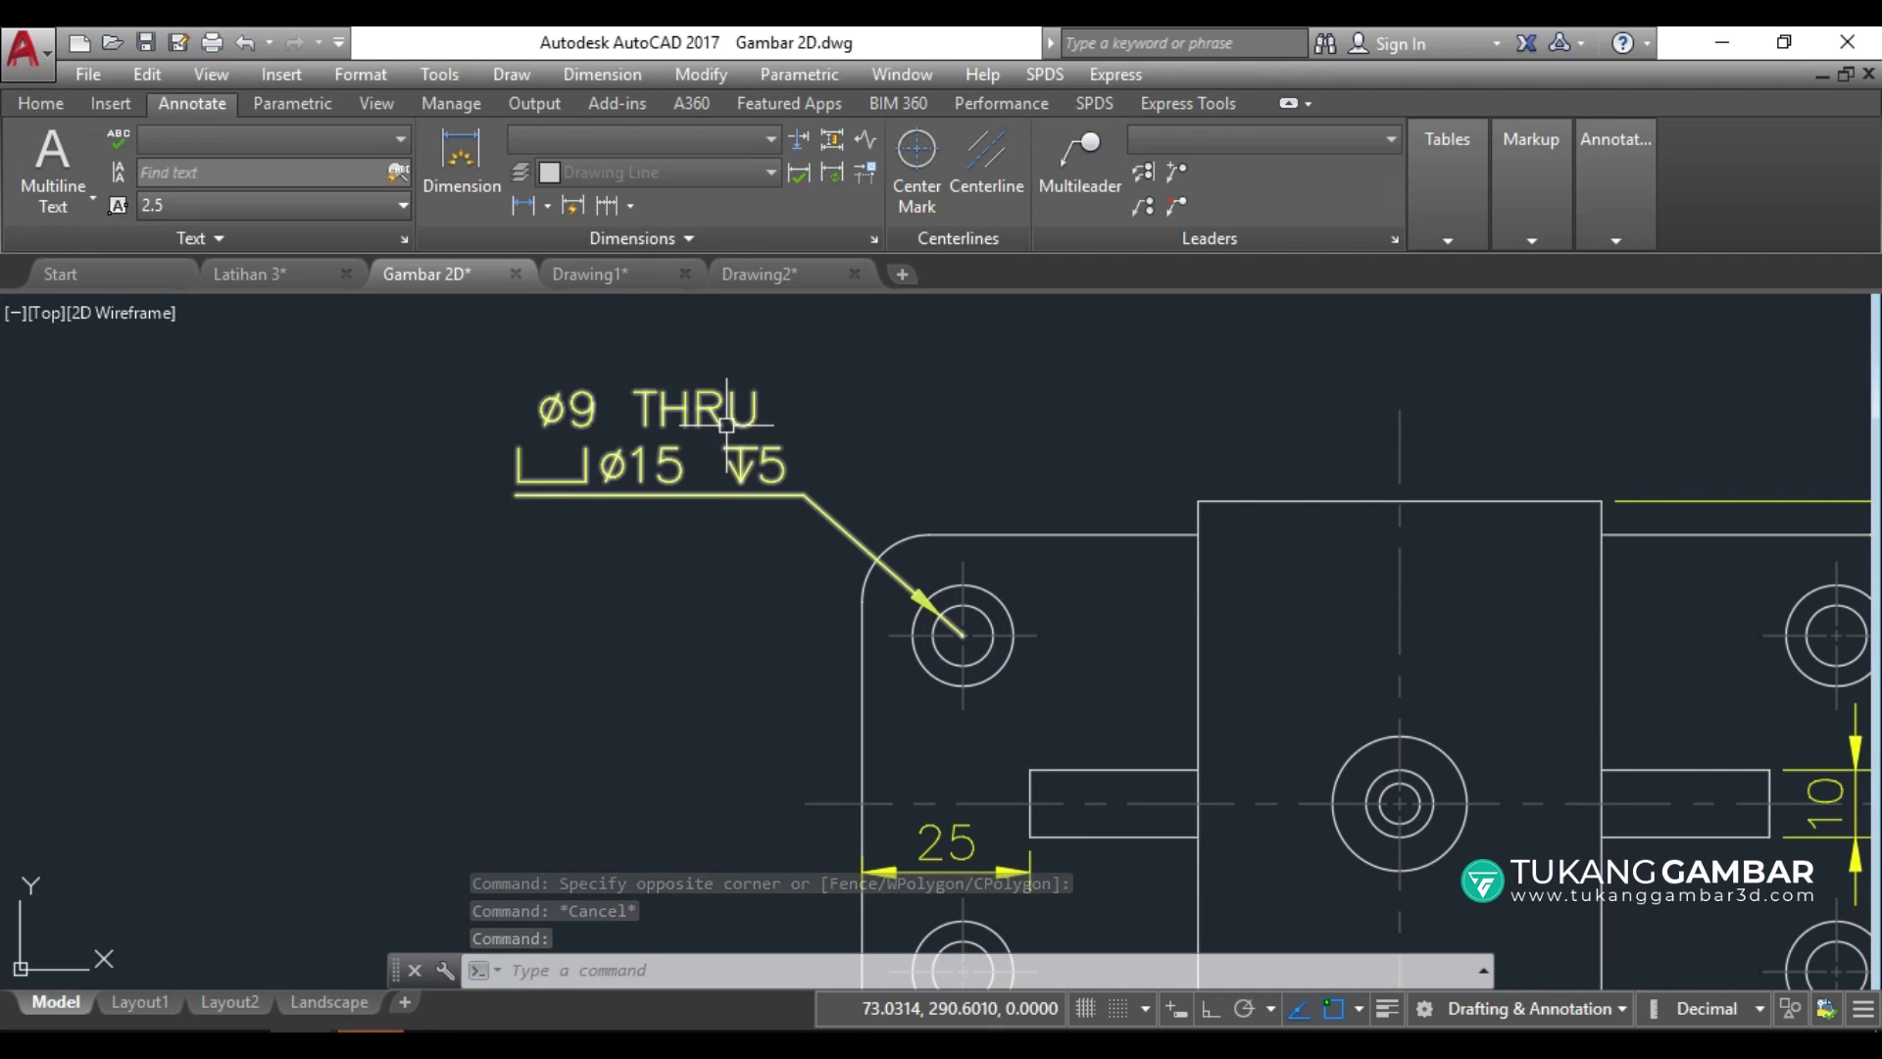
left_click(978, 586)
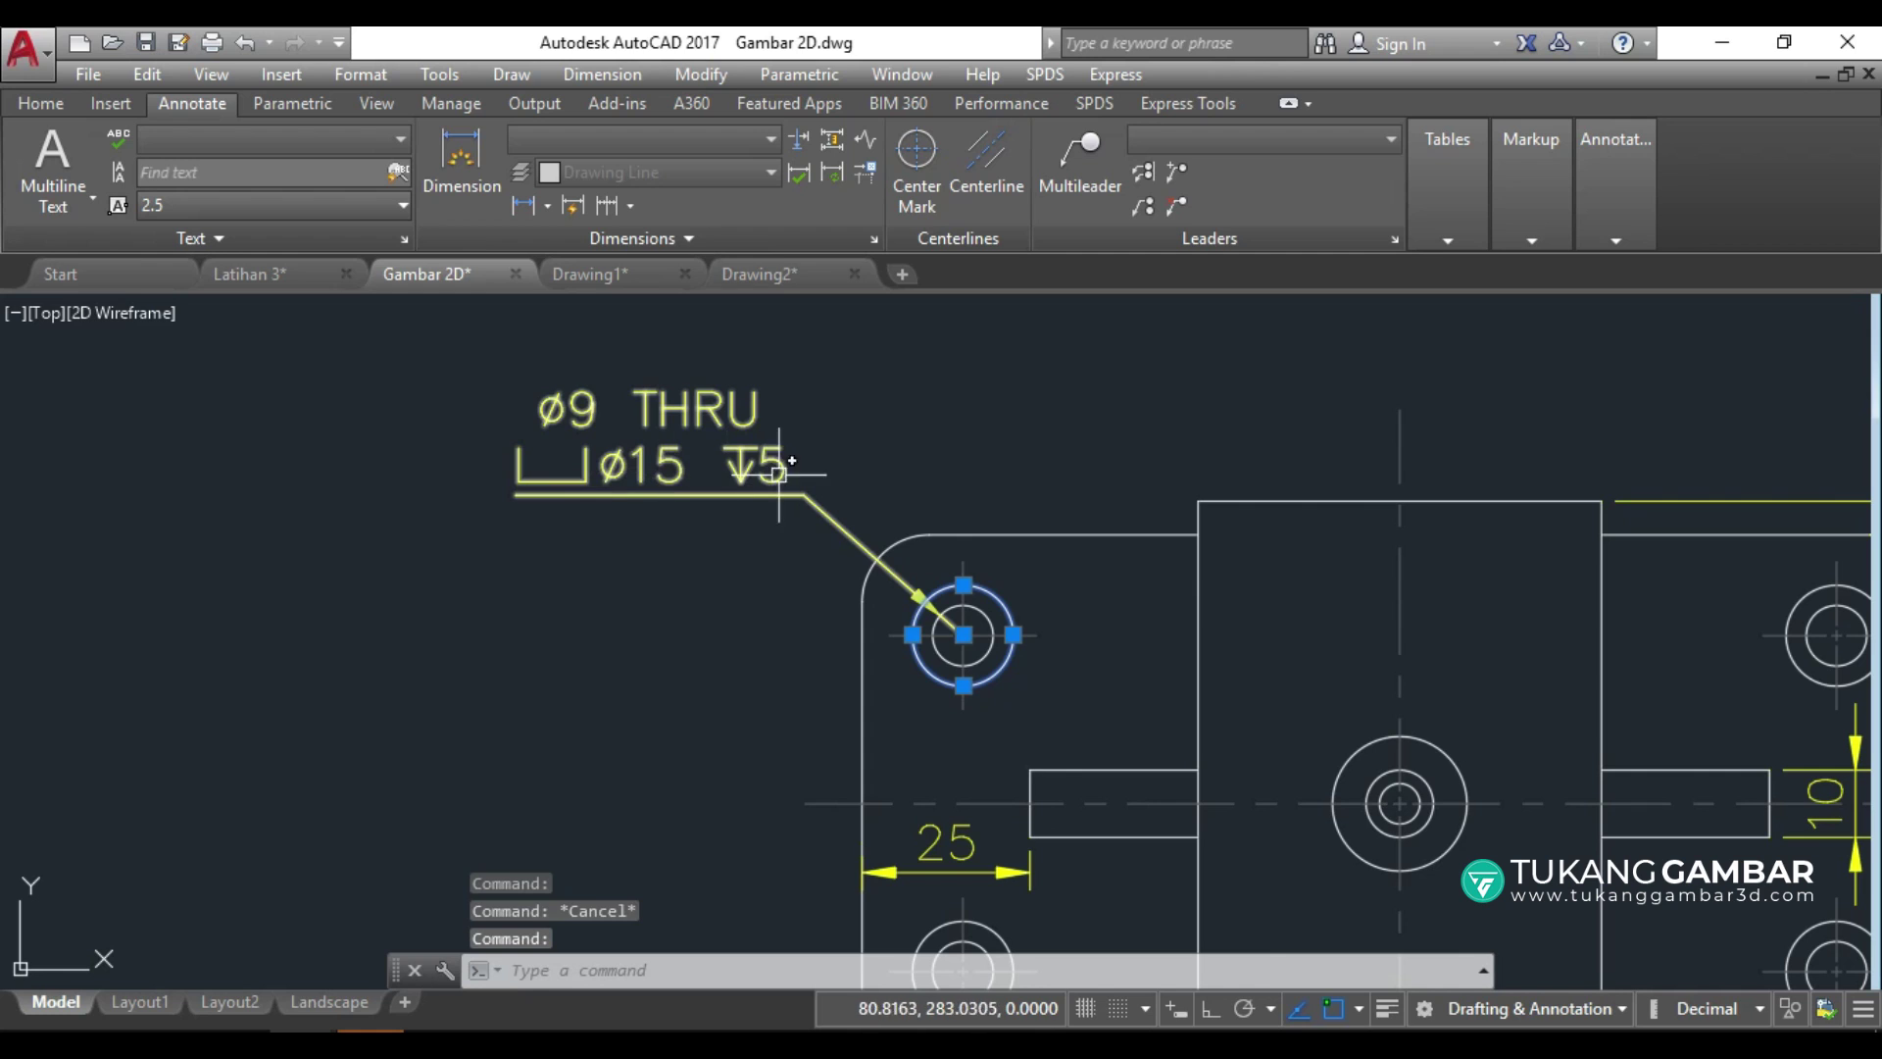
key("Escape")
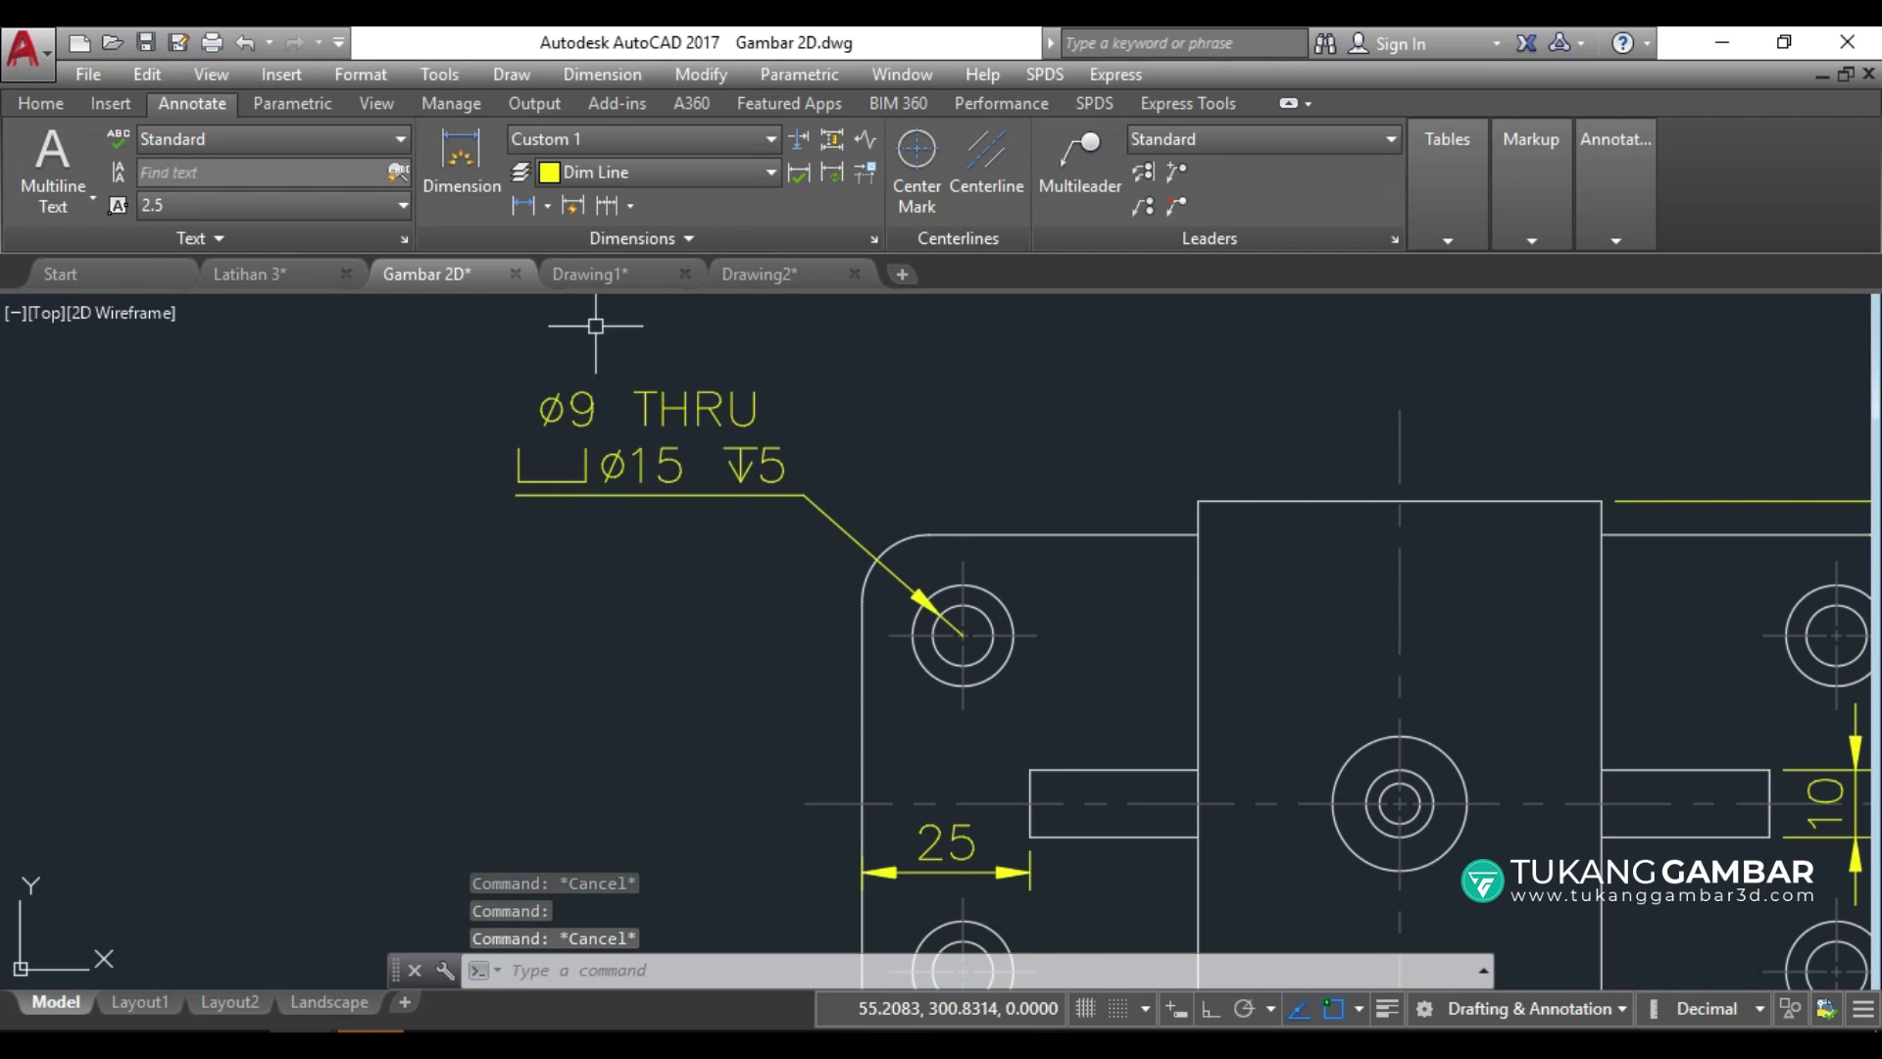
left_click(578, 281)
Add a leader from the upper-left corner hole reading 'Ø9 Thru' and begin a second line.
scroll(720, 337, "up", 2)
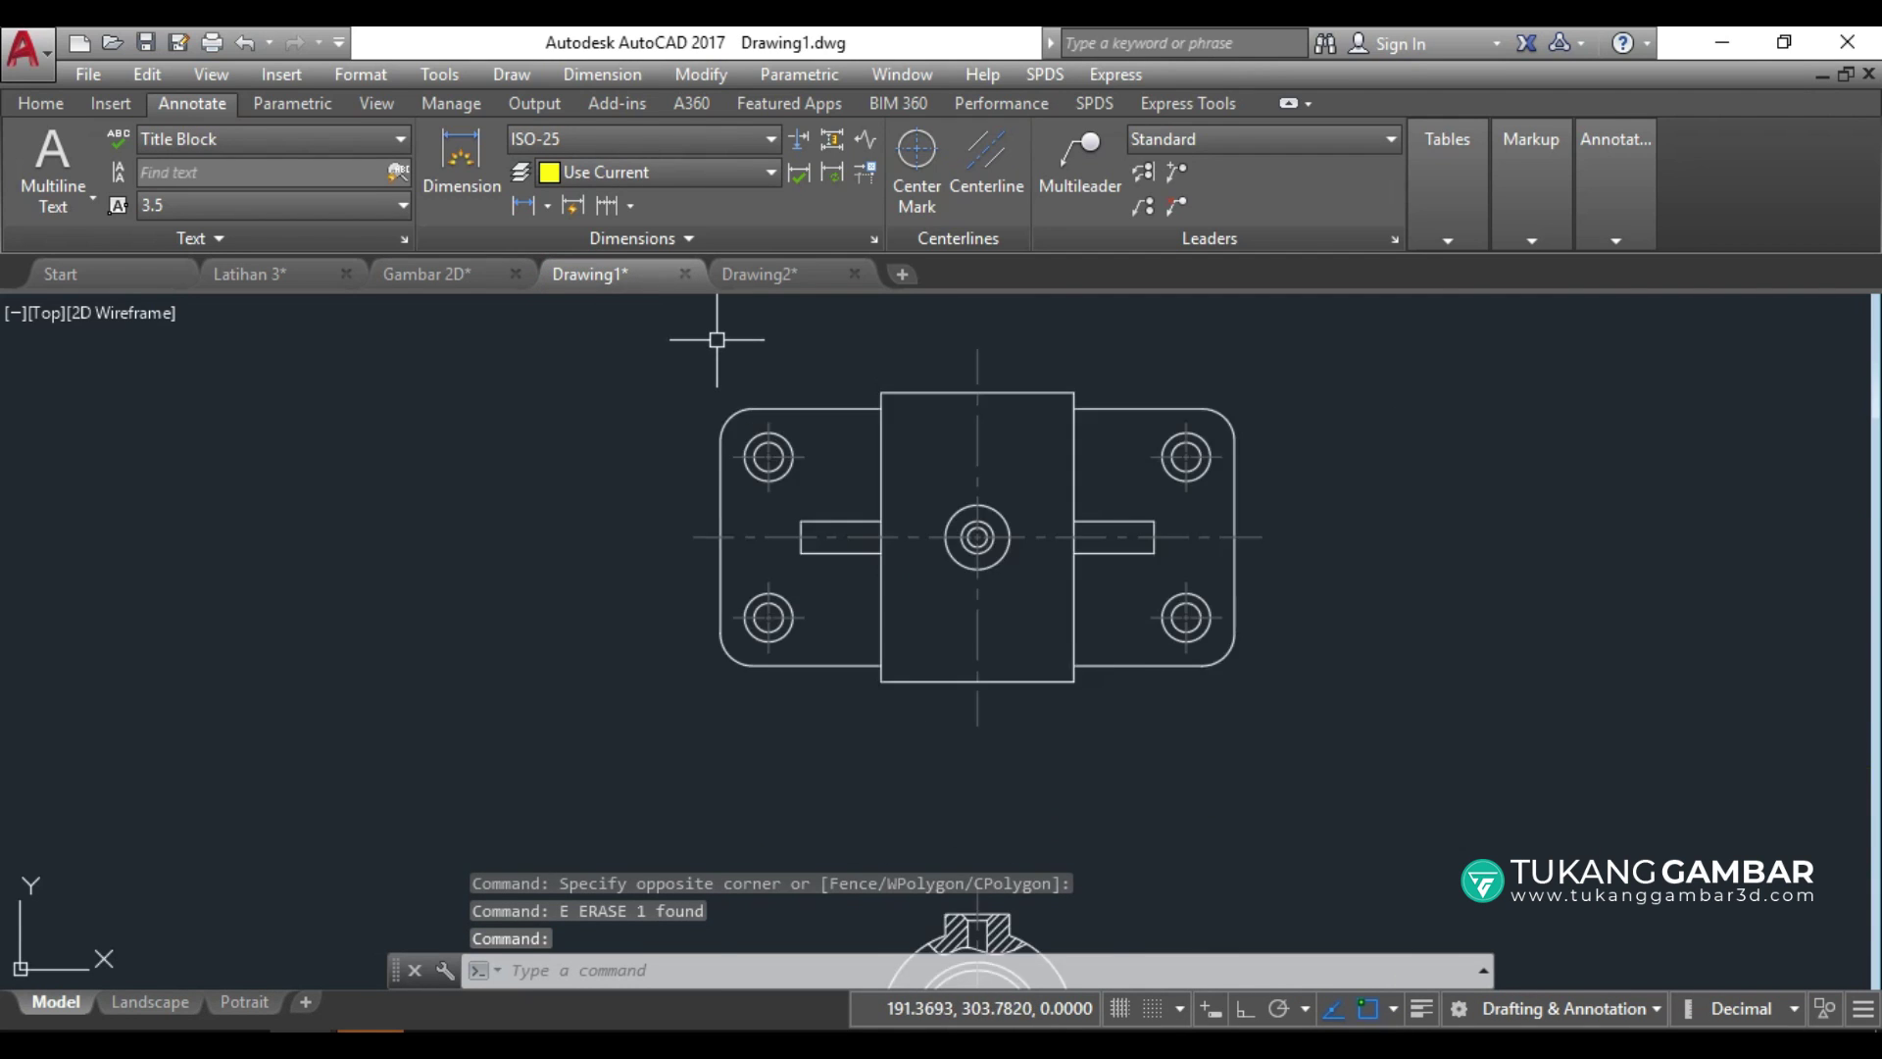
scroll(721, 337, "up", 3)
left_click(1067, 162)
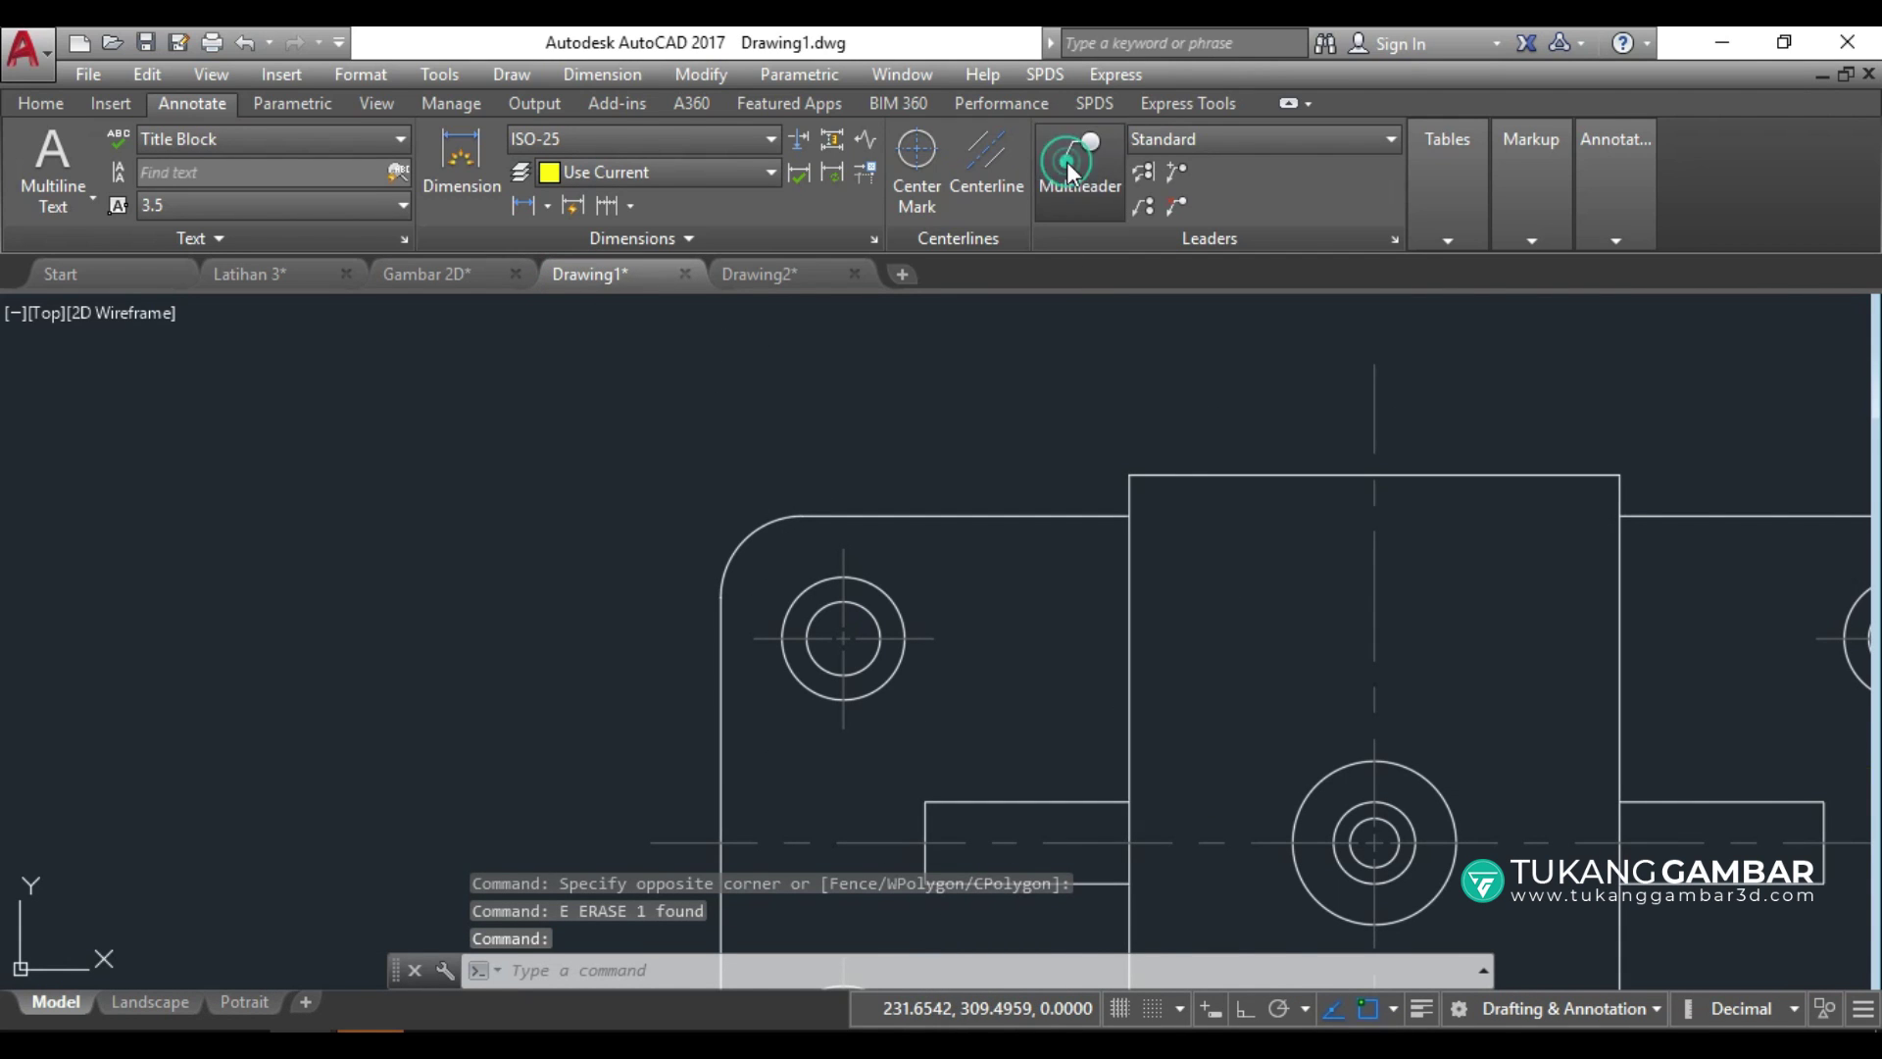
left_click(823, 605)
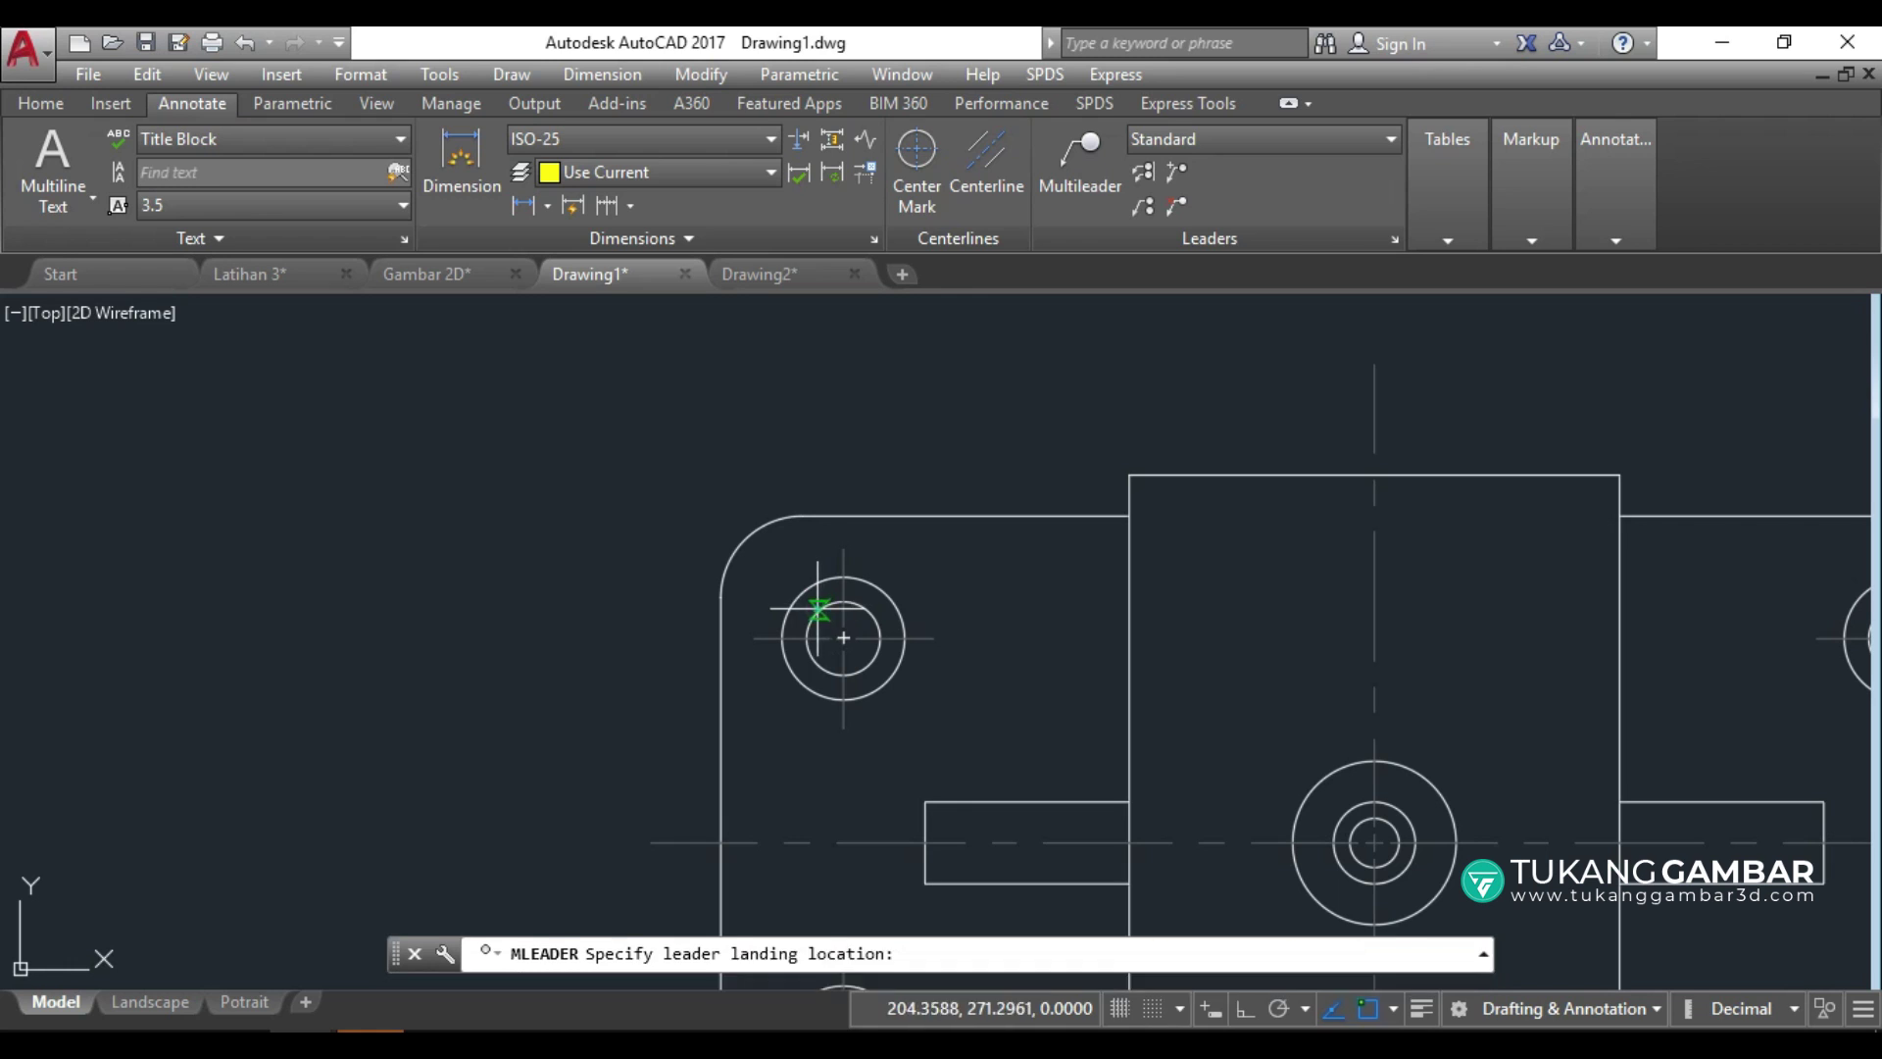
left_click(627, 417)
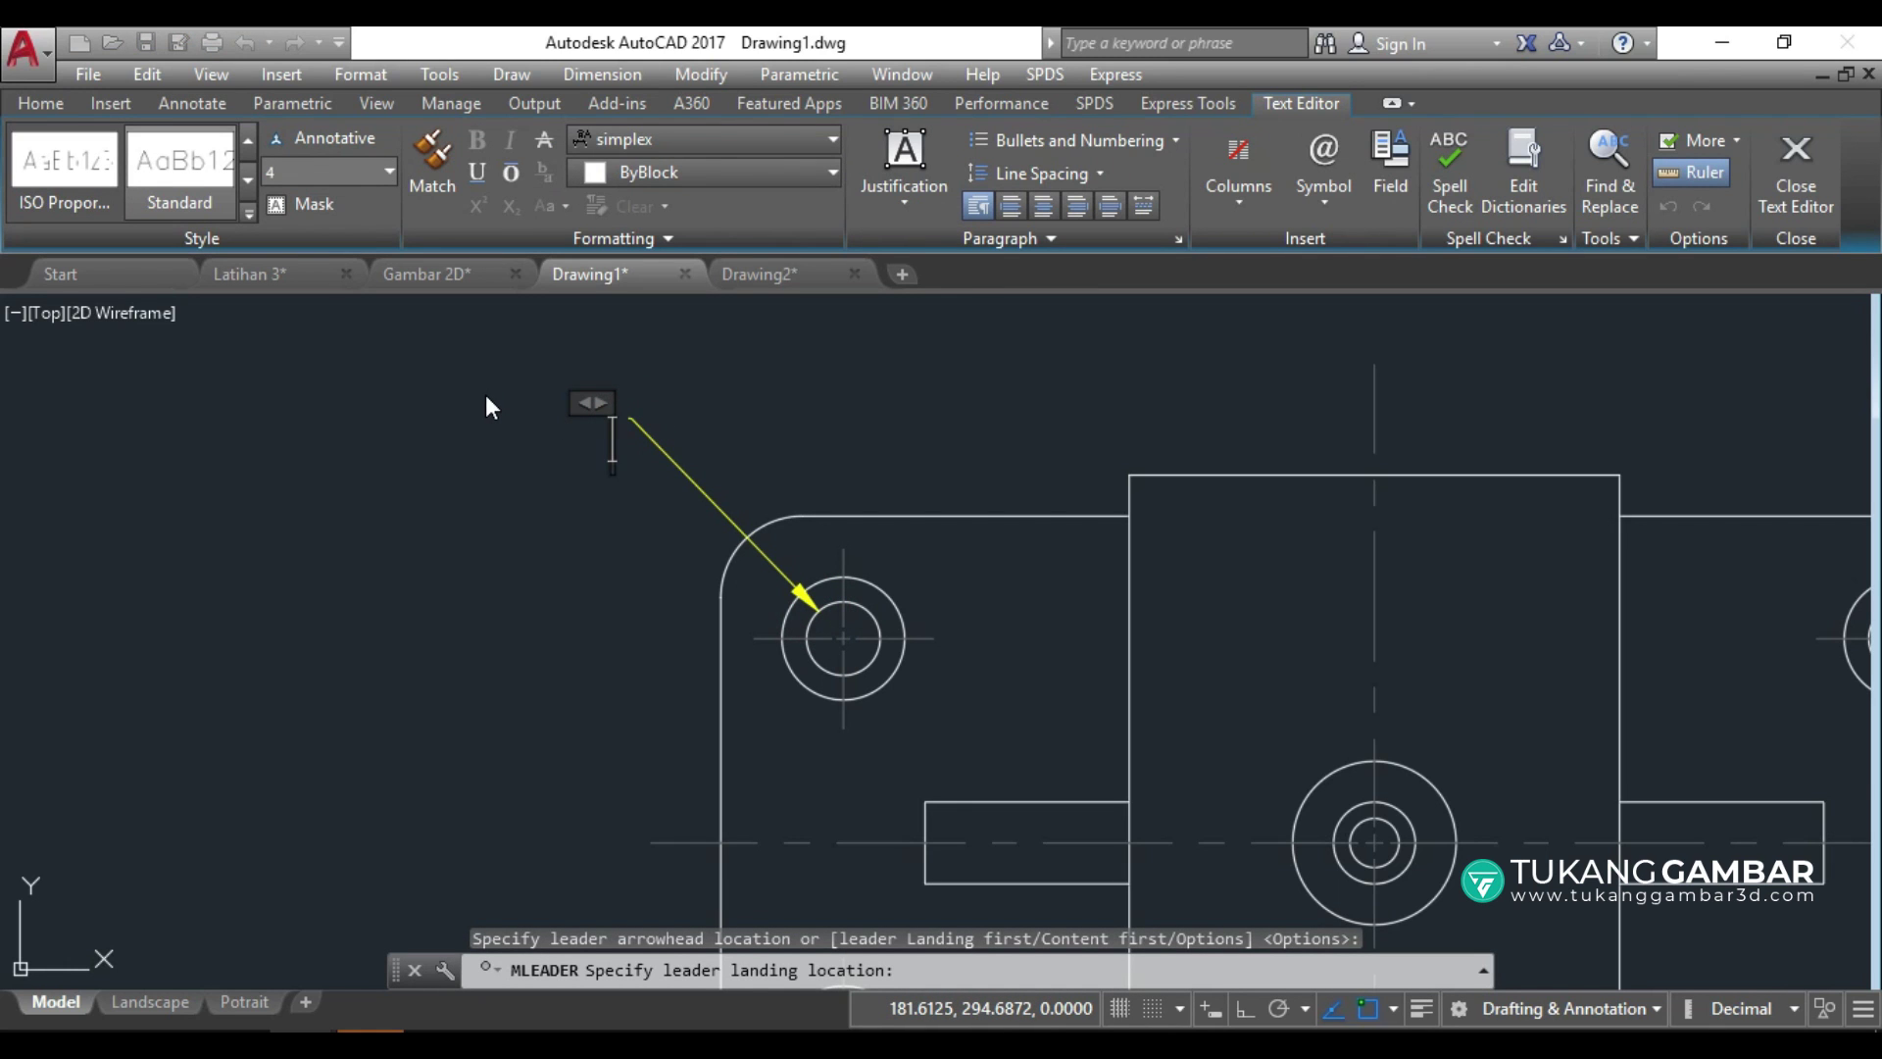
left_click(1313, 186)
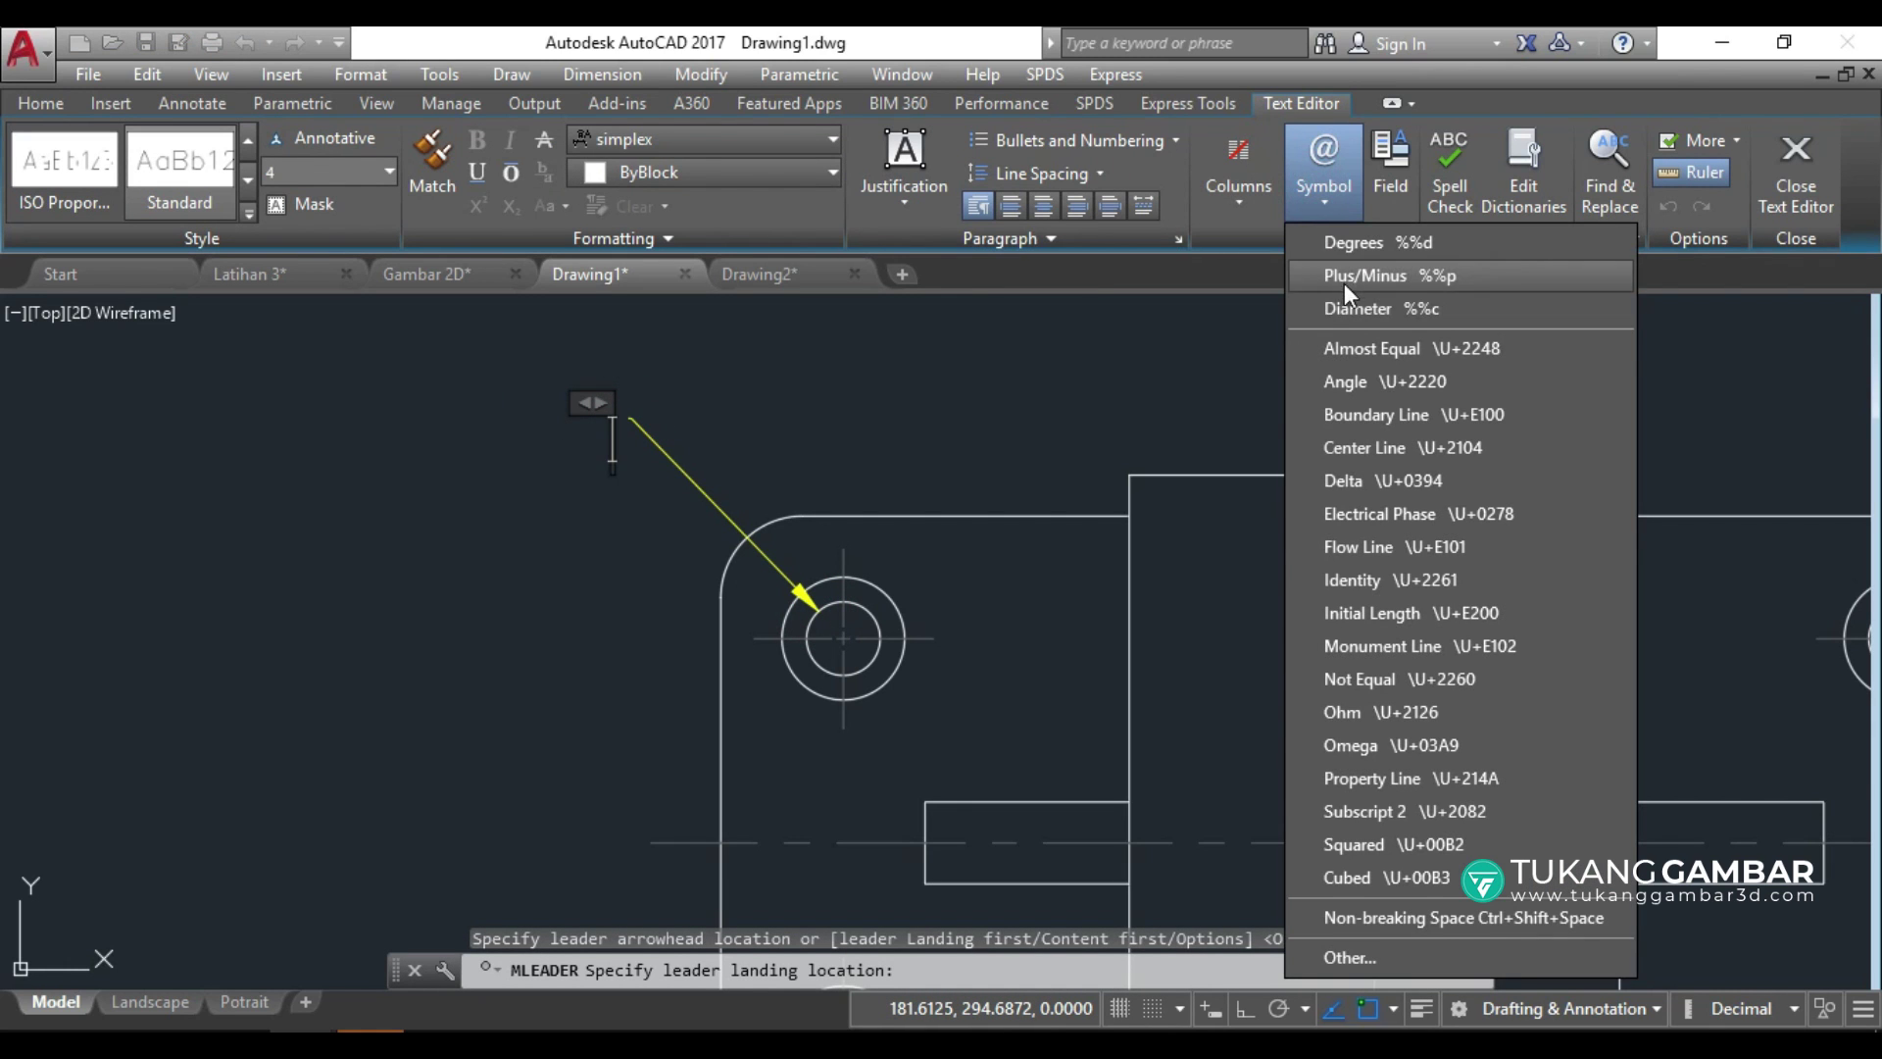
left_click(1345, 314)
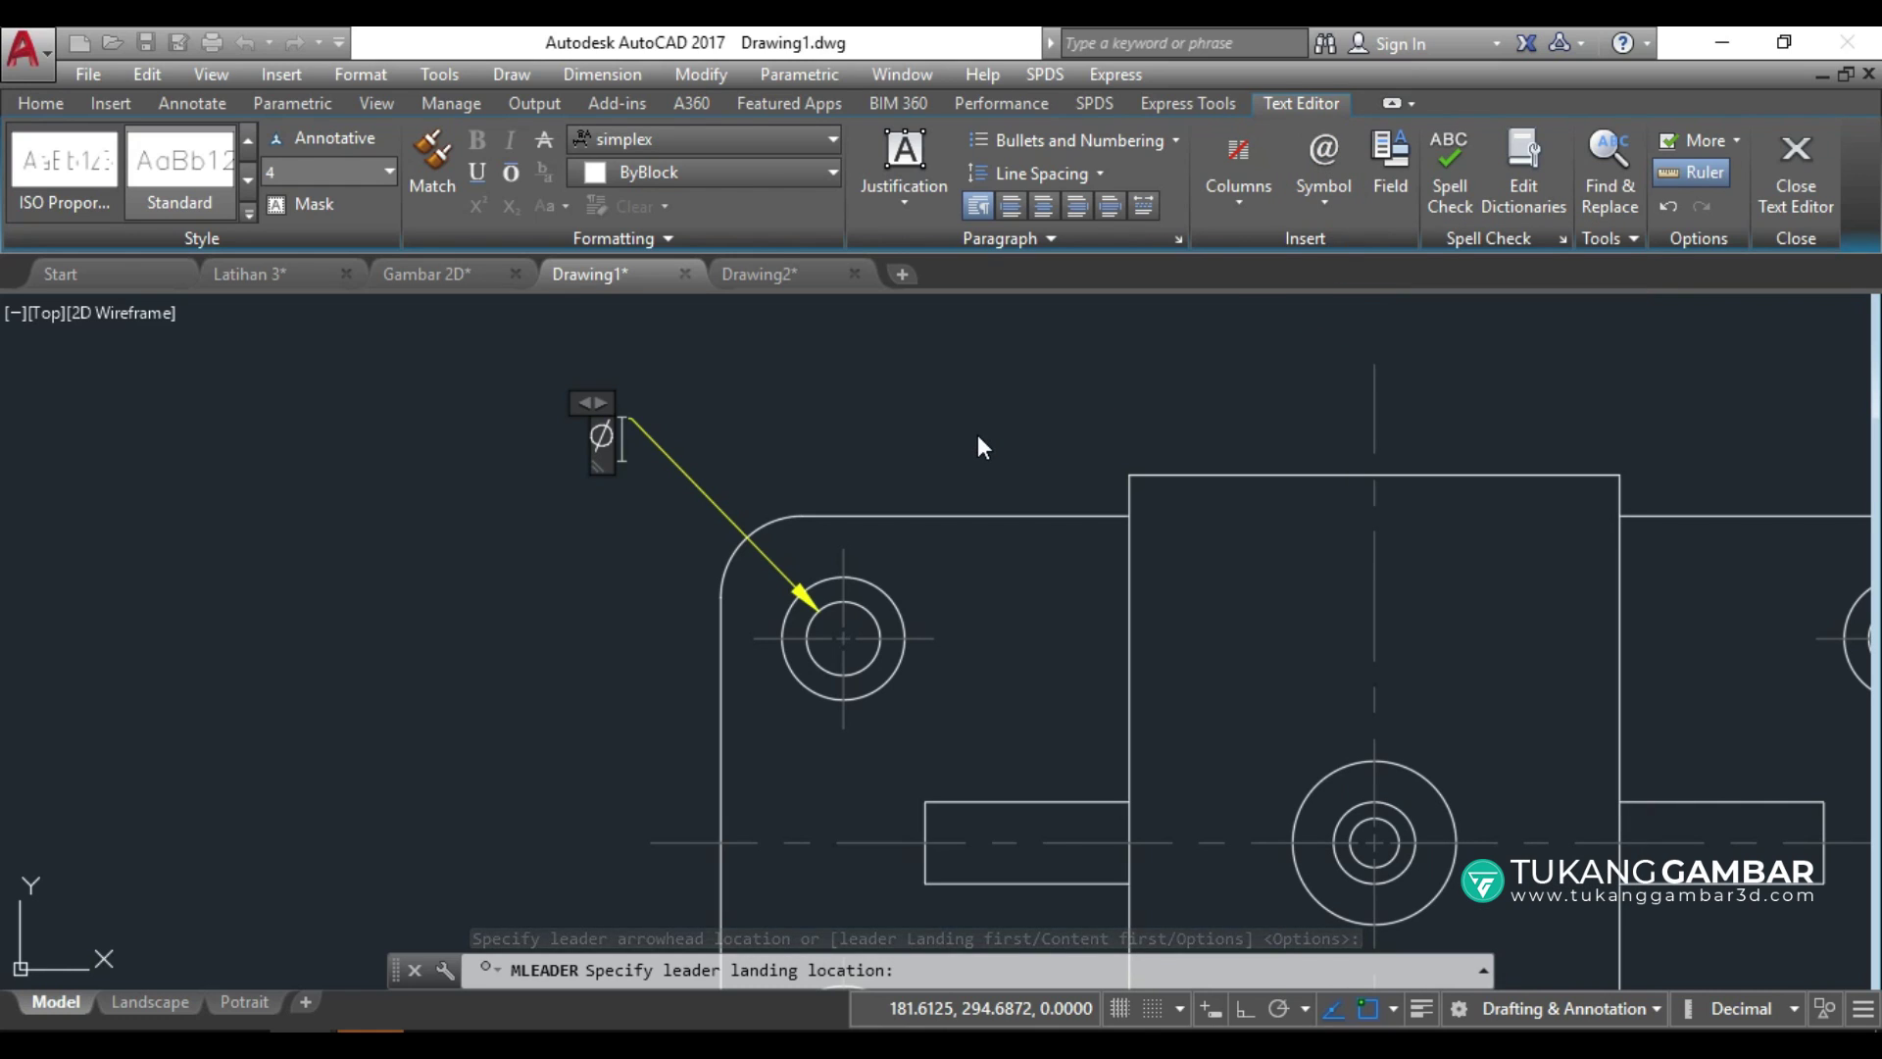
type("9")
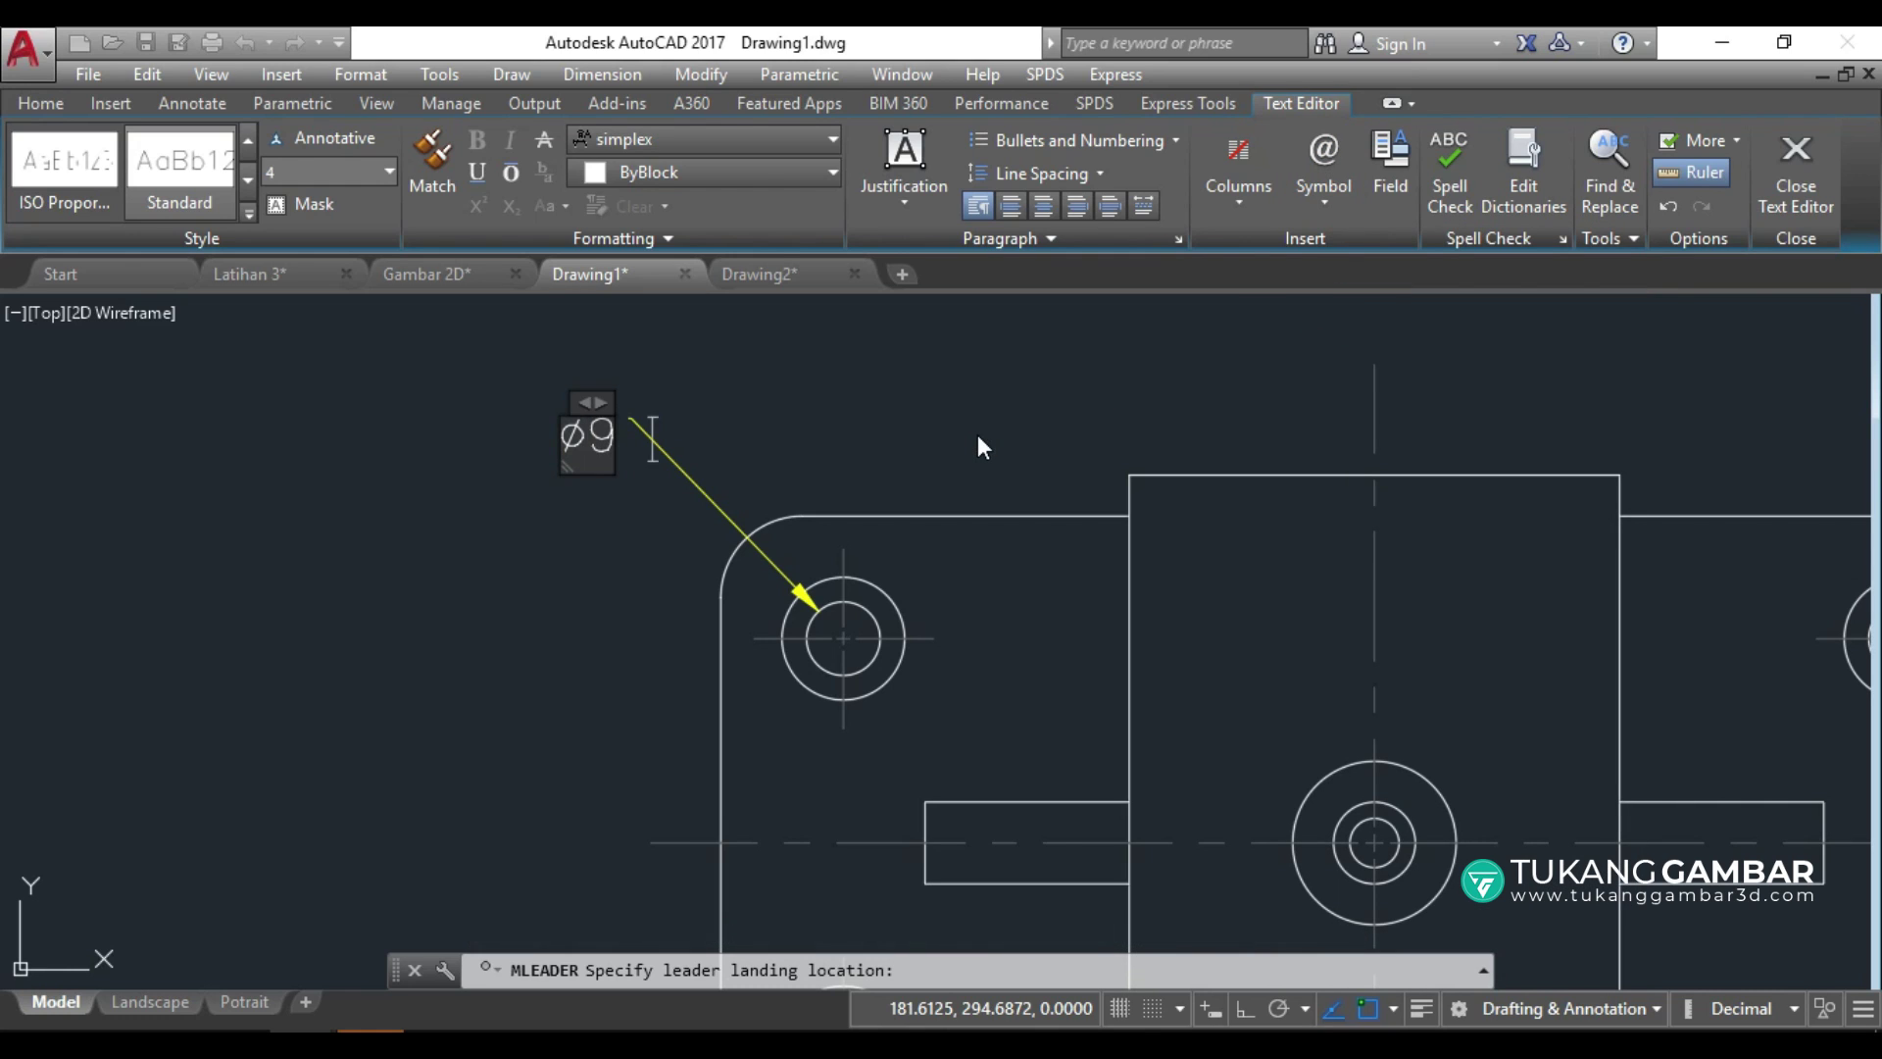
type(" Thru")
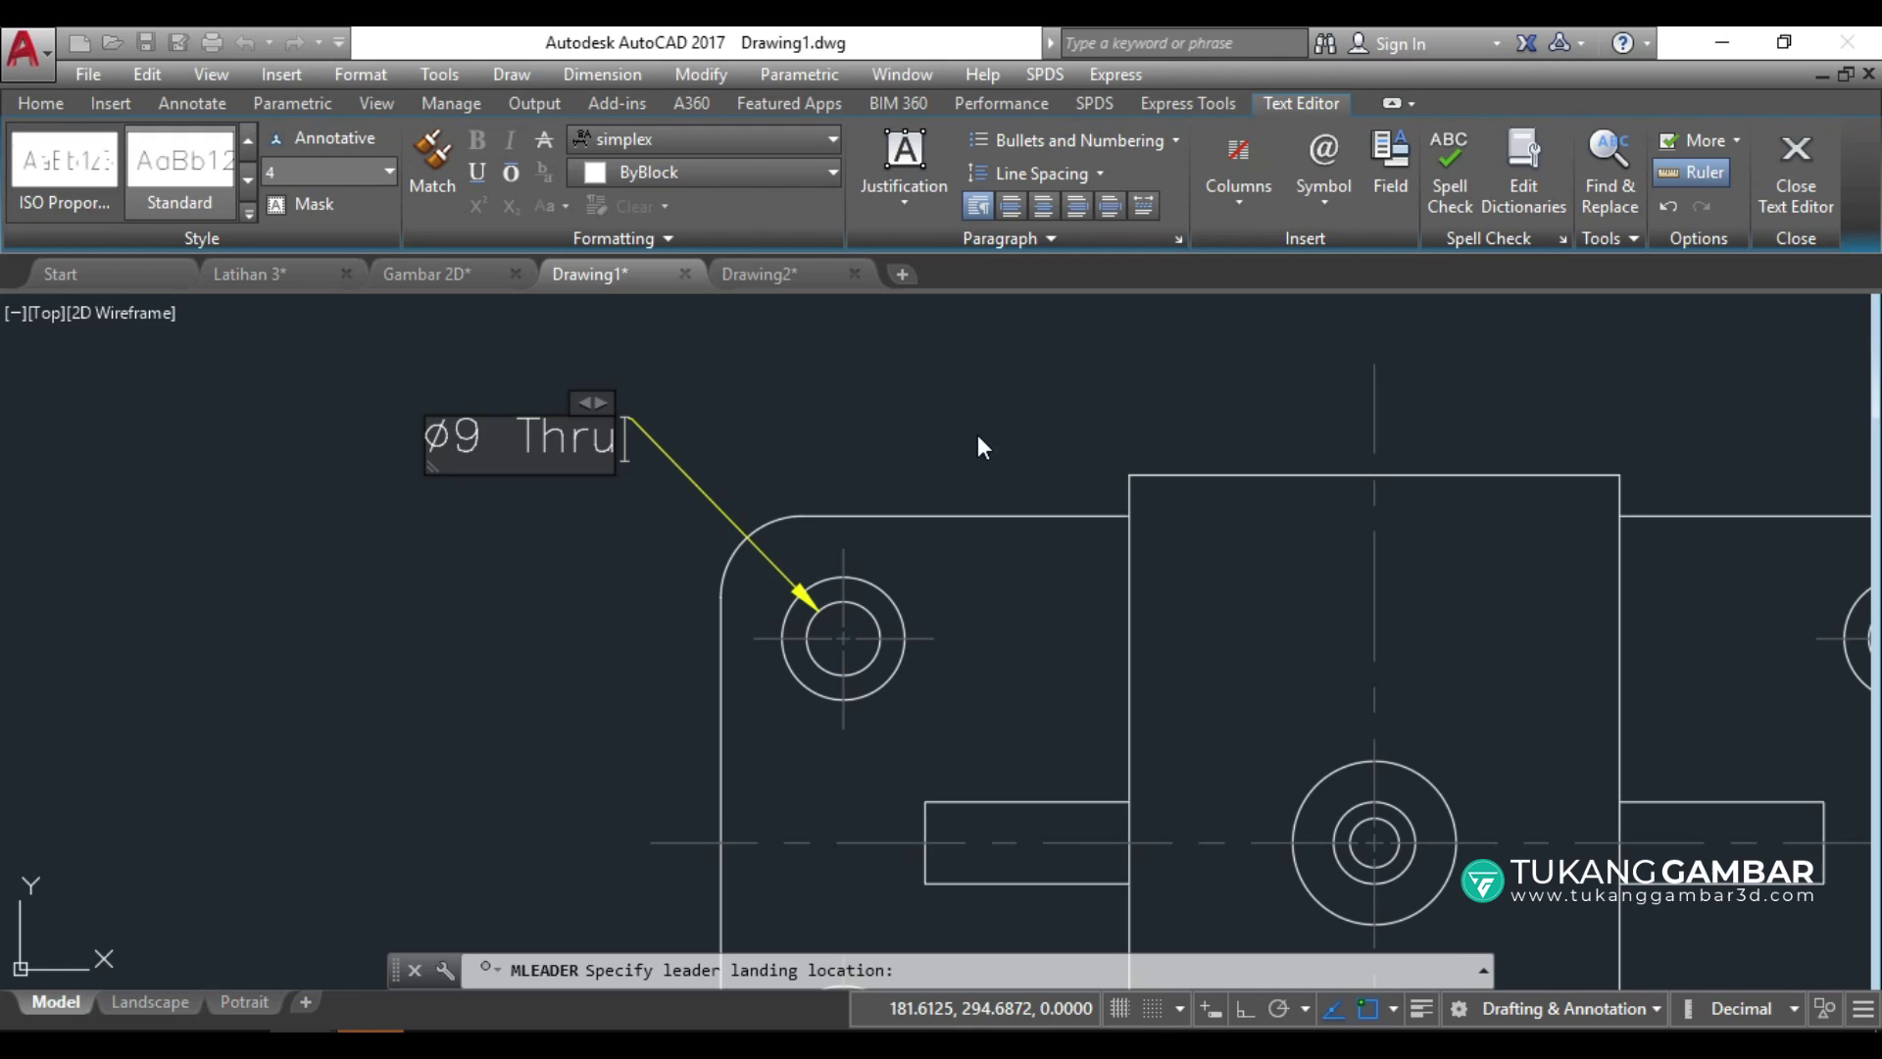
key("Return")
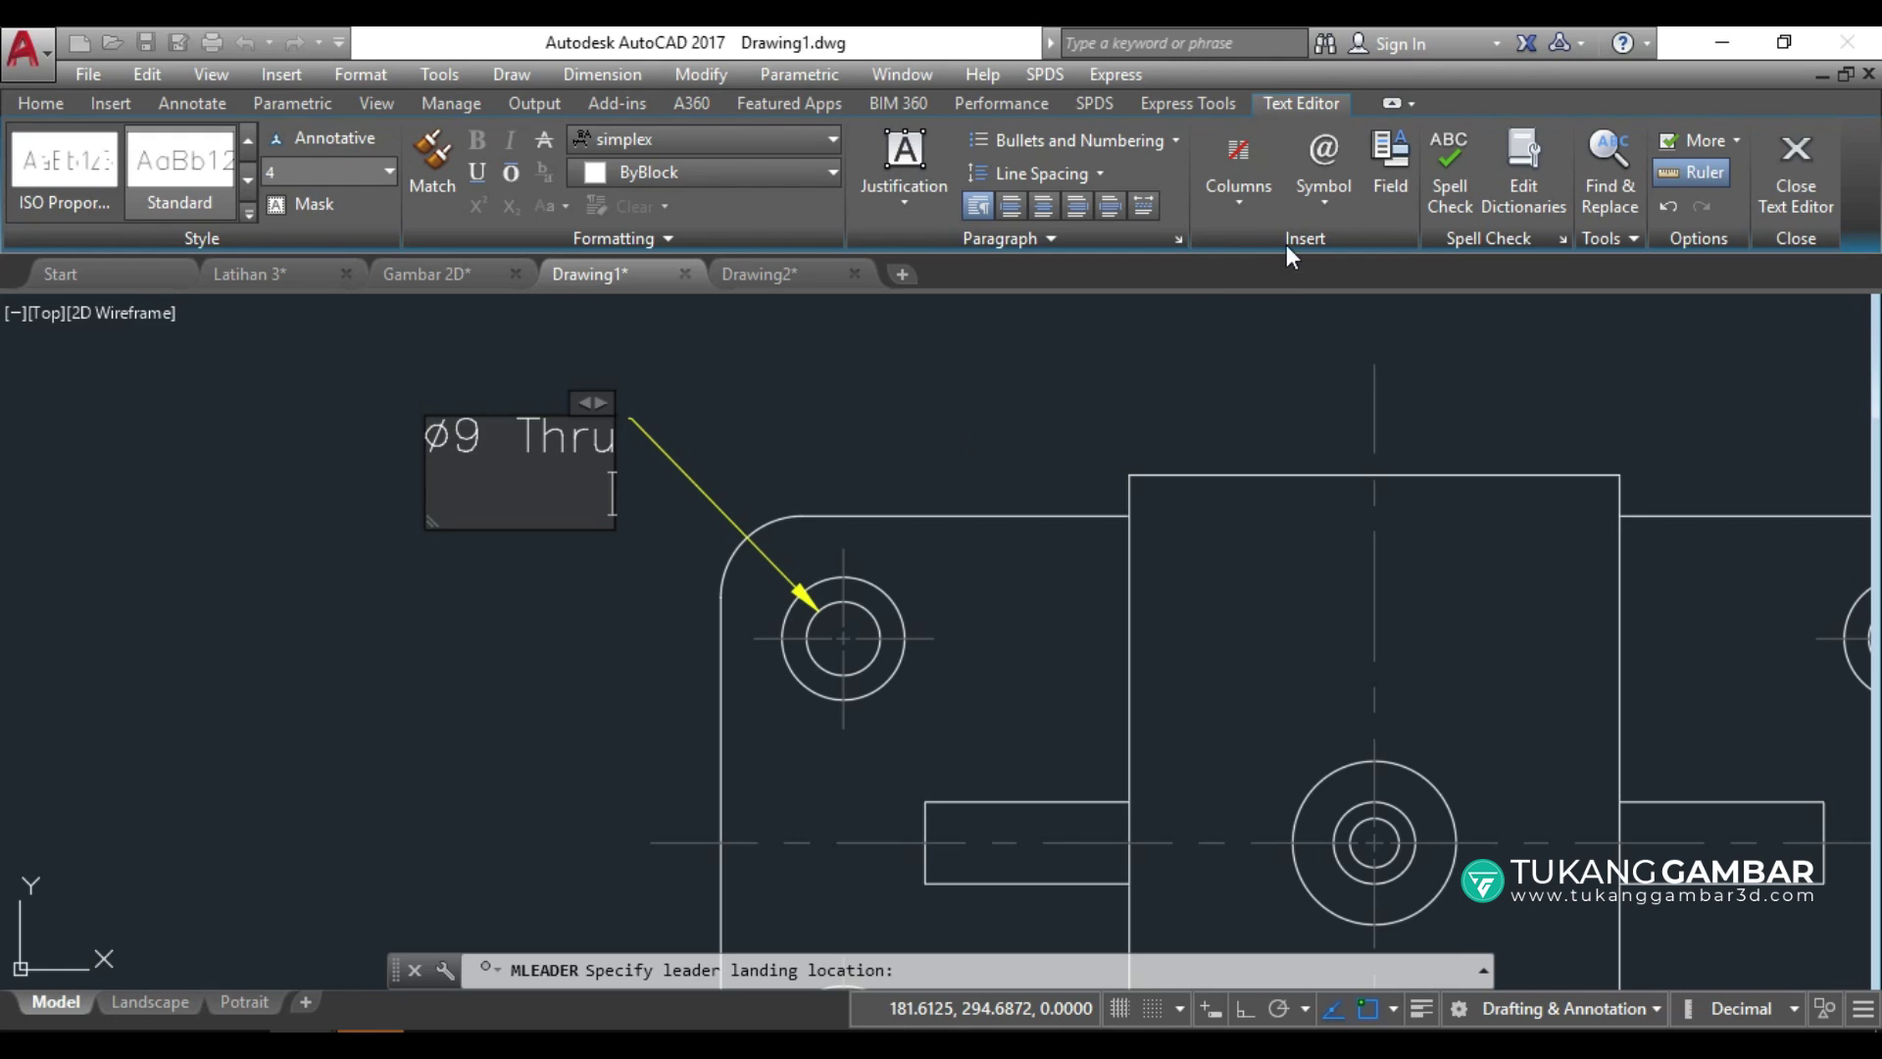
left_click(1323, 199)
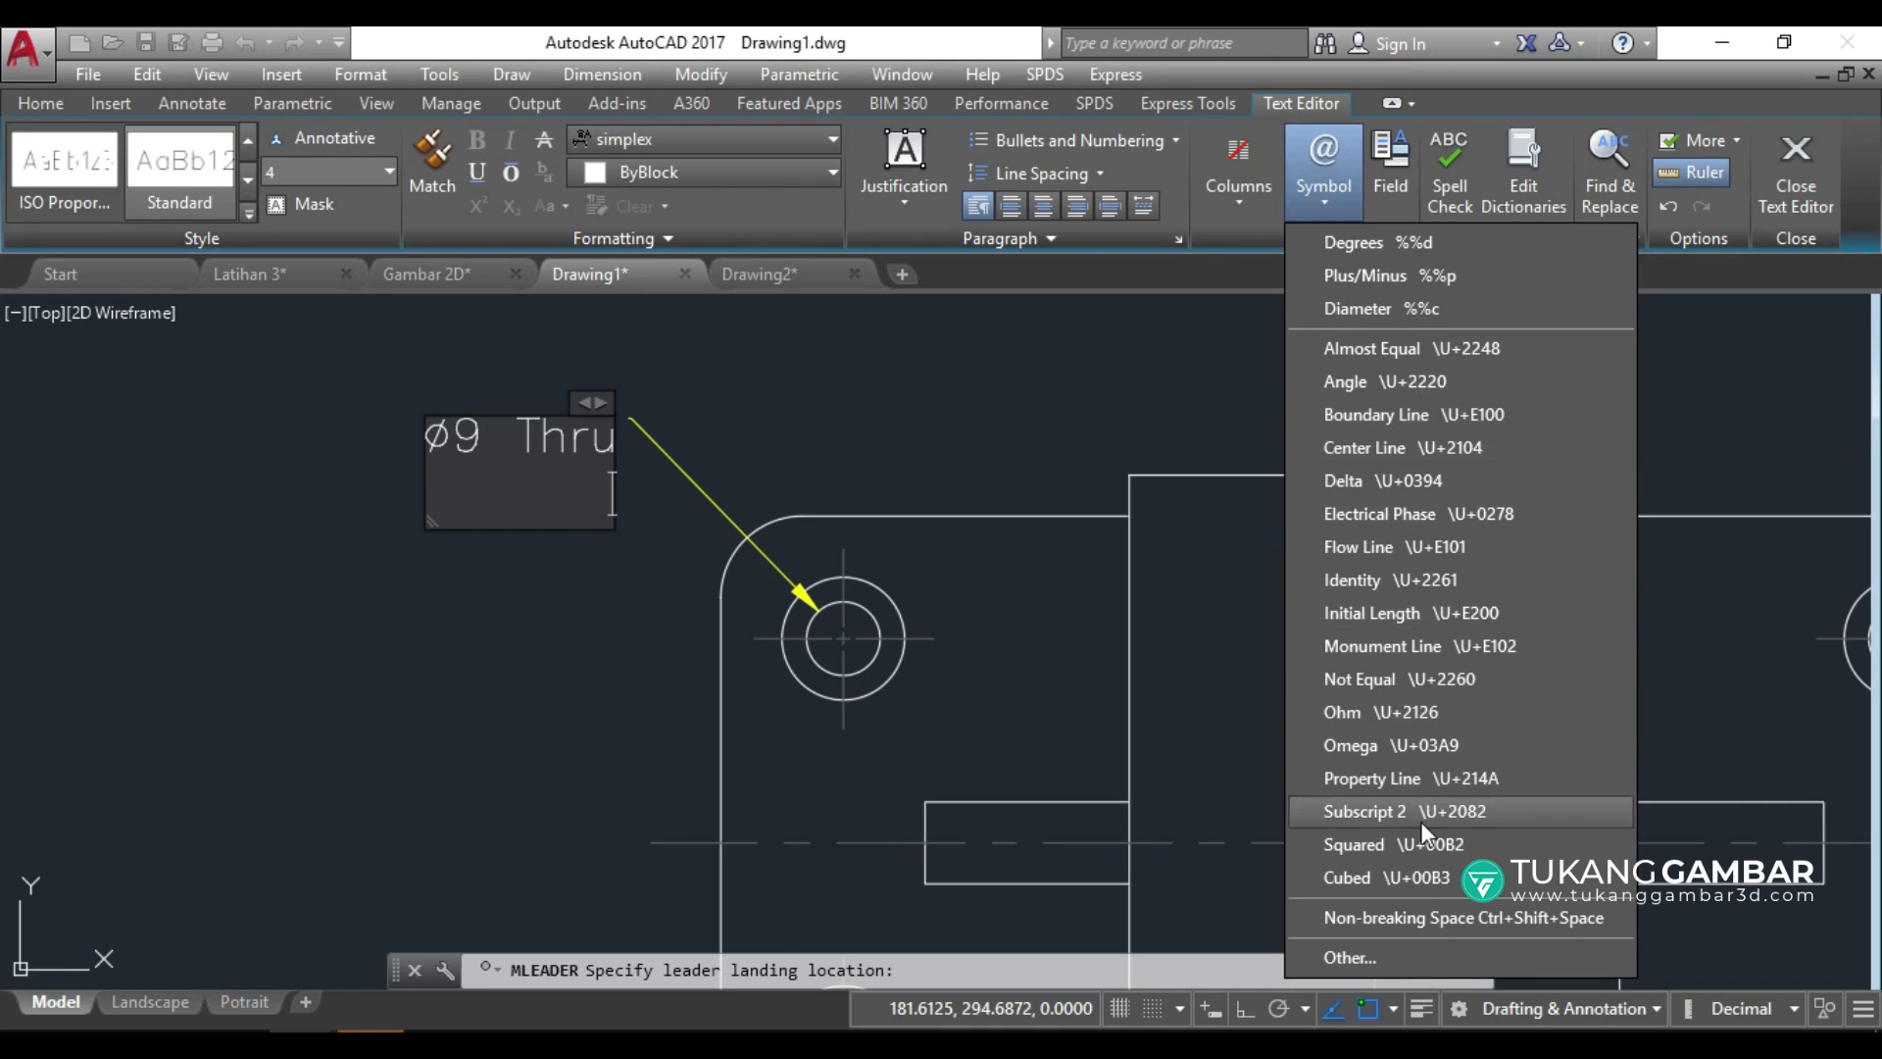
Copy the GDT-font counterbore symbol from Character Map to the clipboard.
left_click(1392, 961)
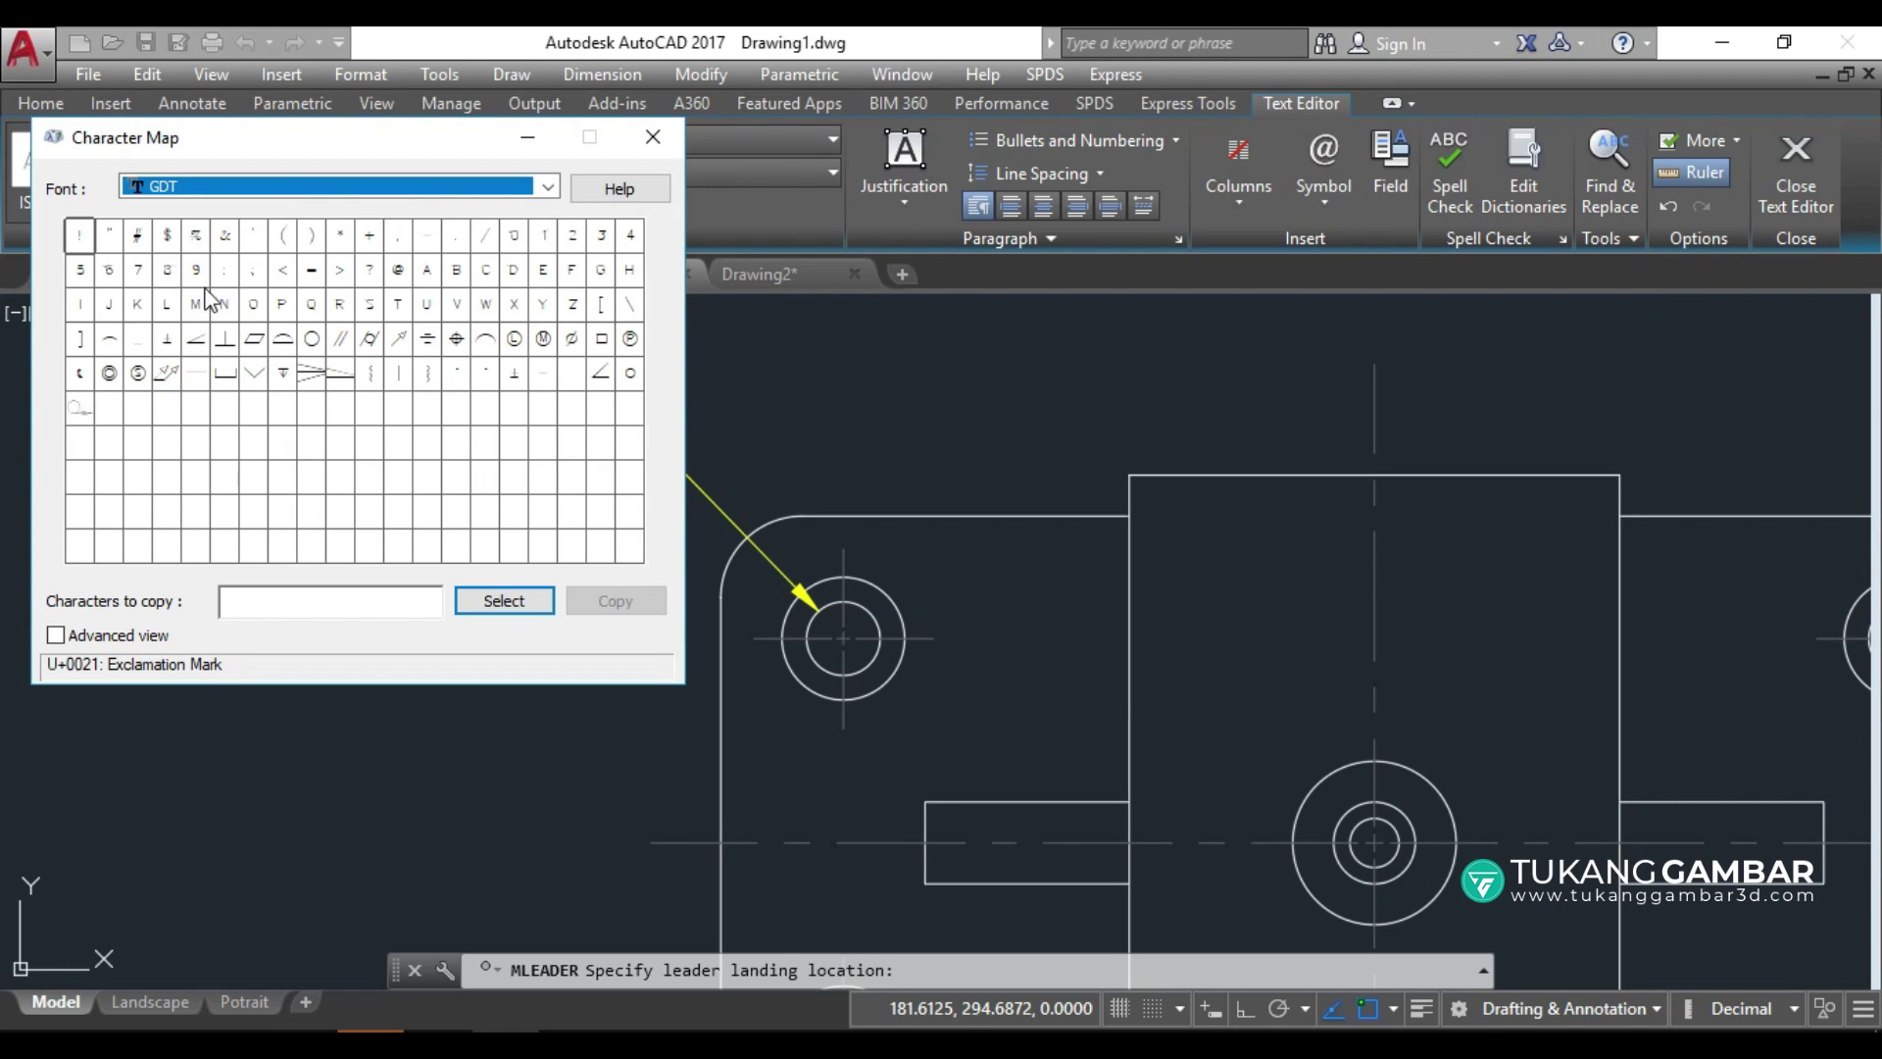
left_click(542, 187)
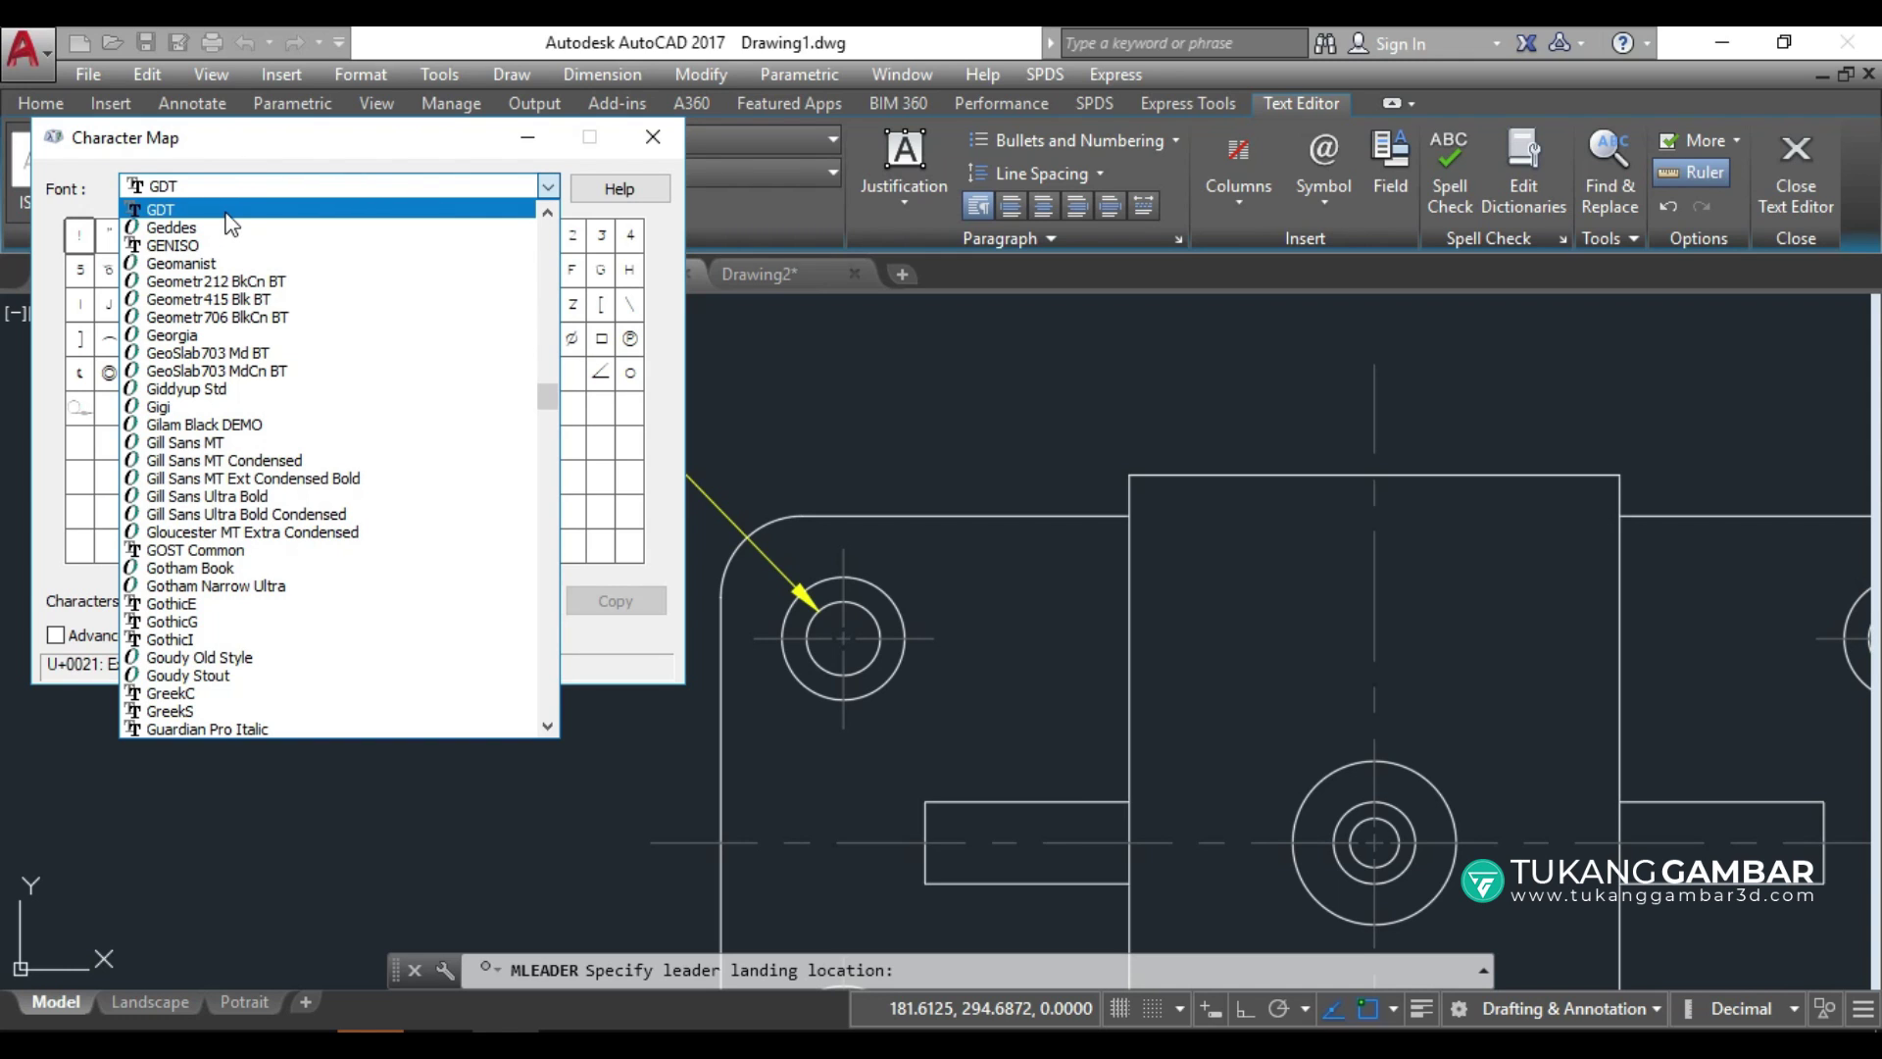
key("Escape")
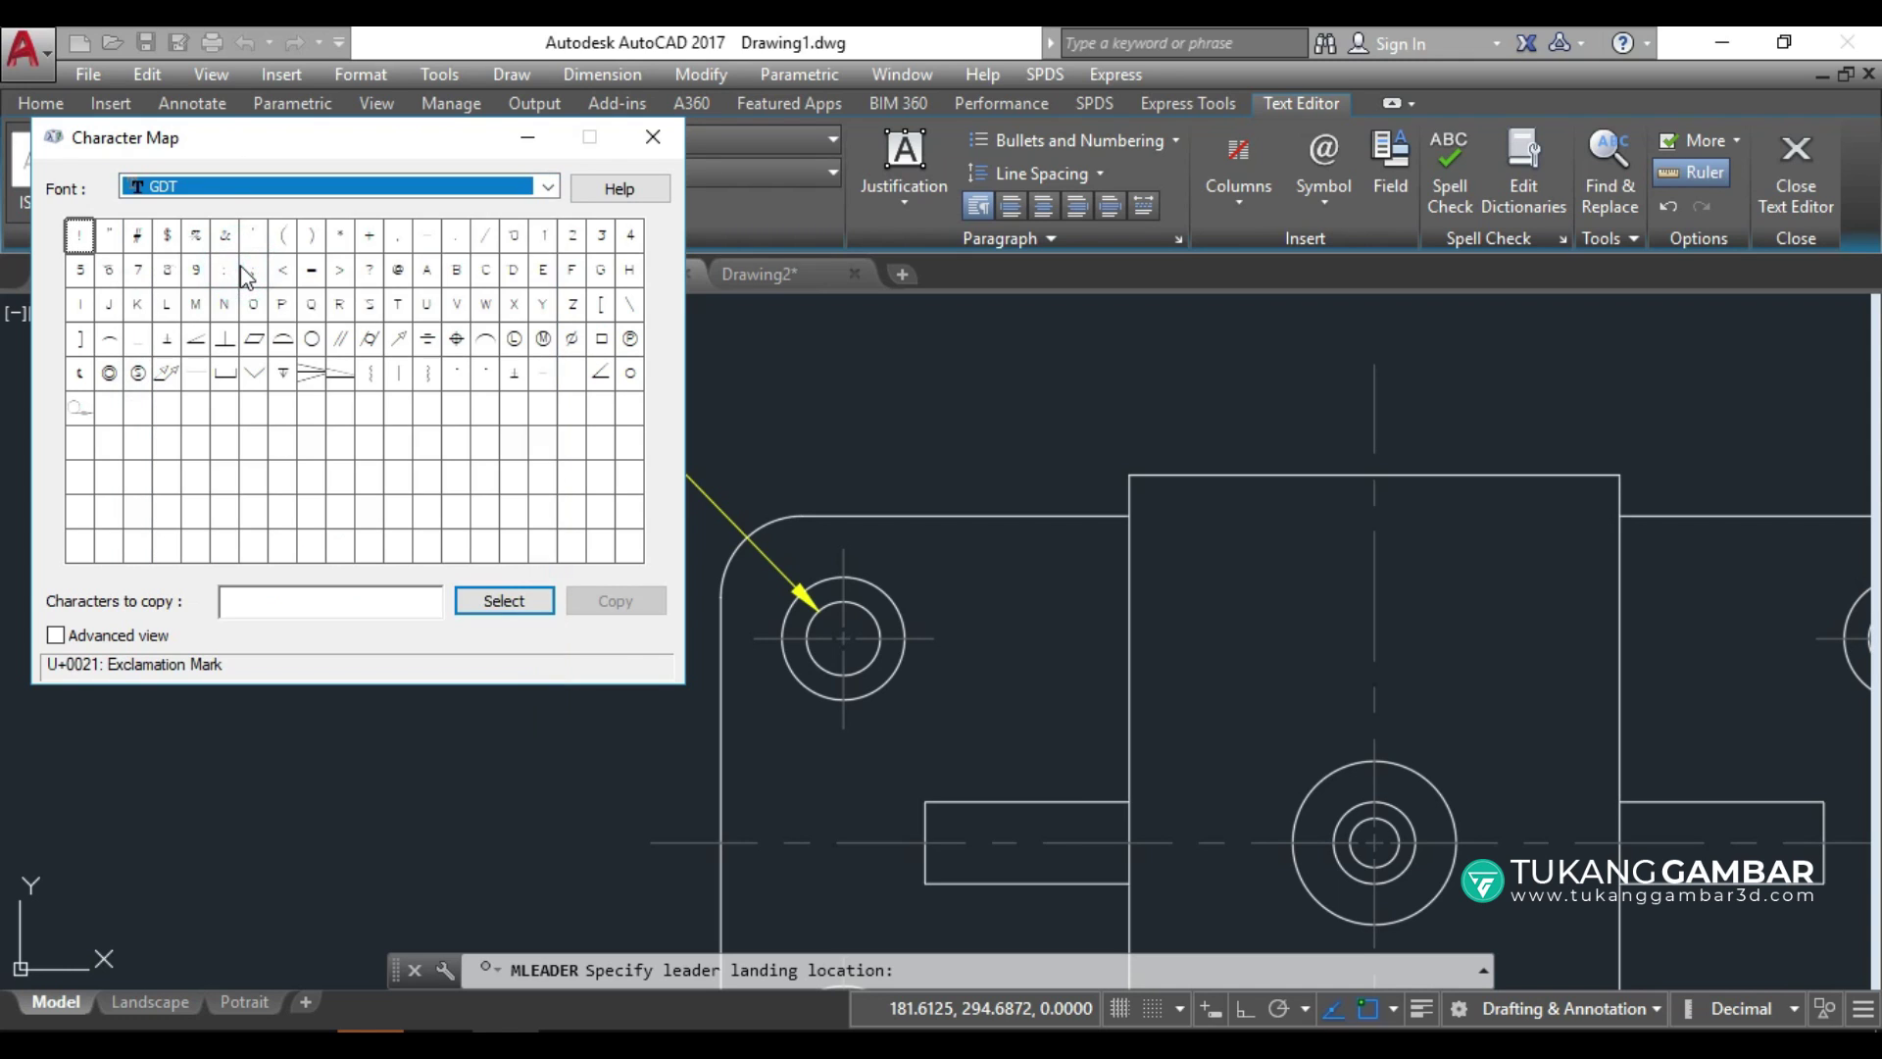
left_click(226, 375)
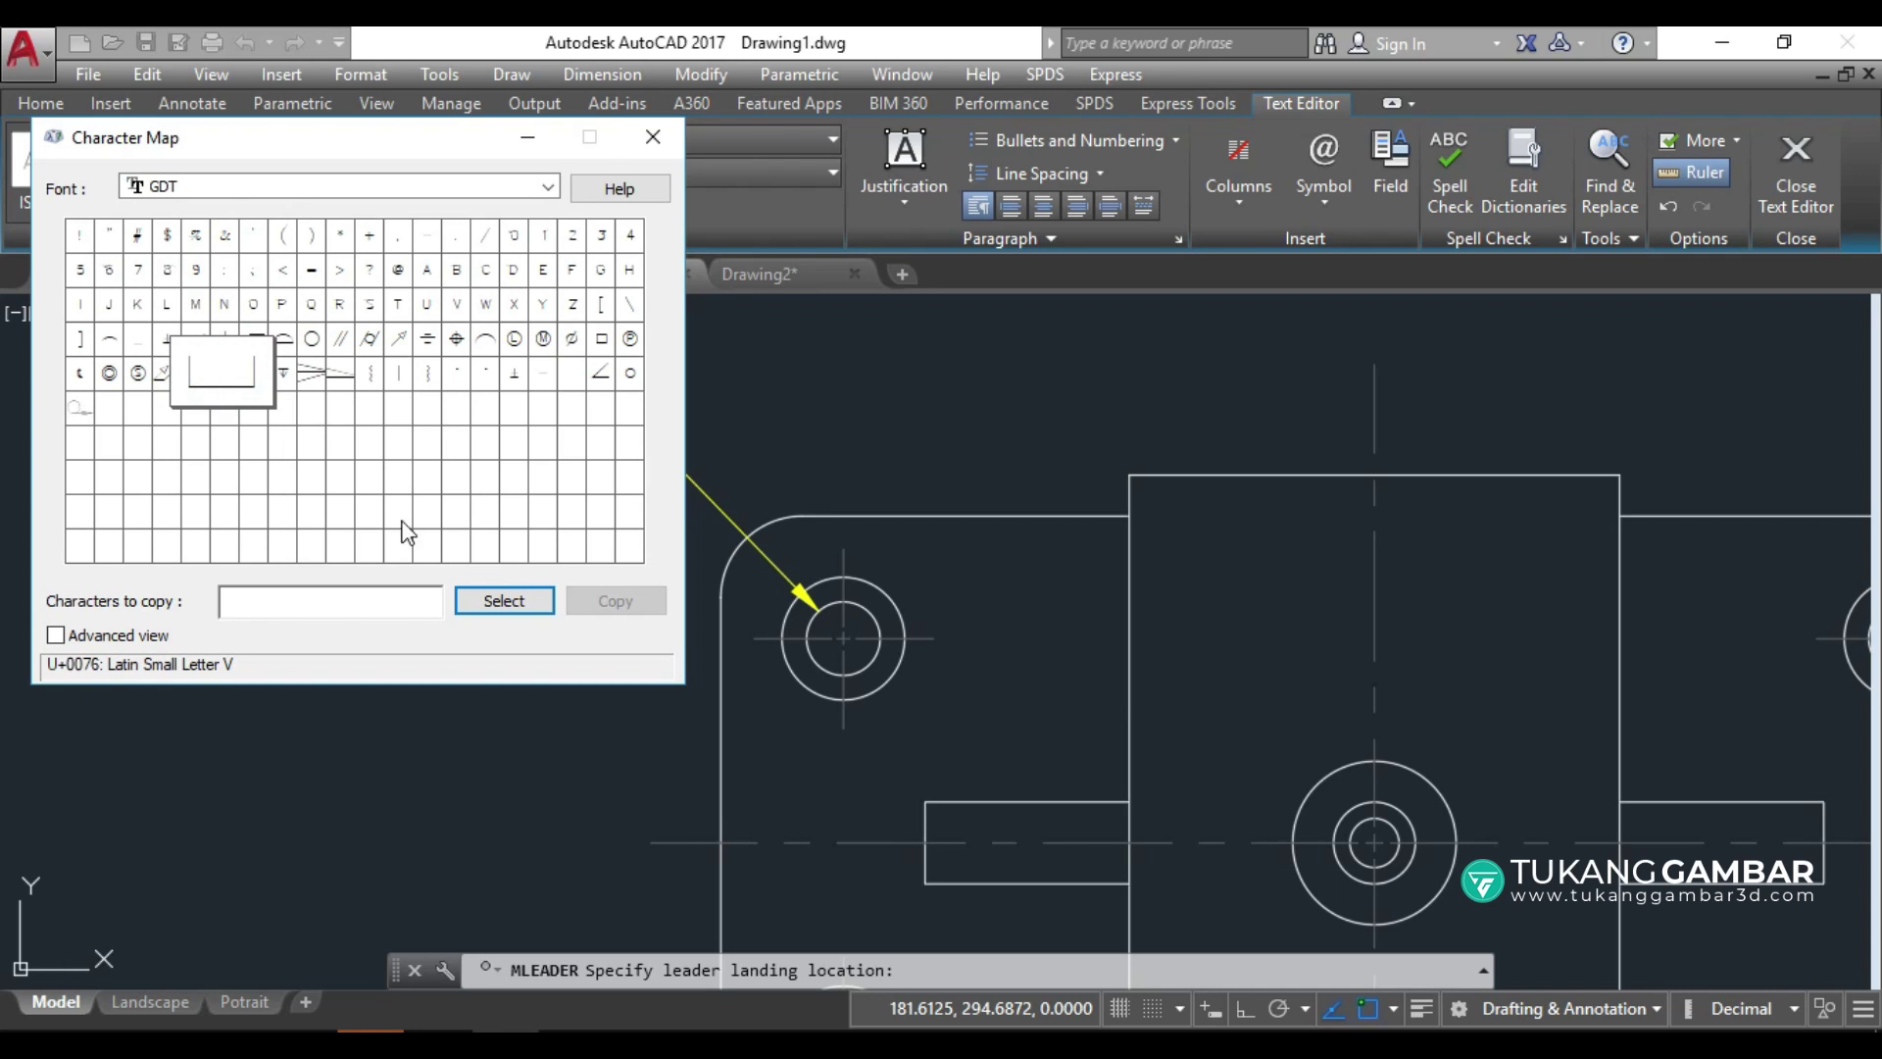
left_click(522, 602)
left_click(614, 602)
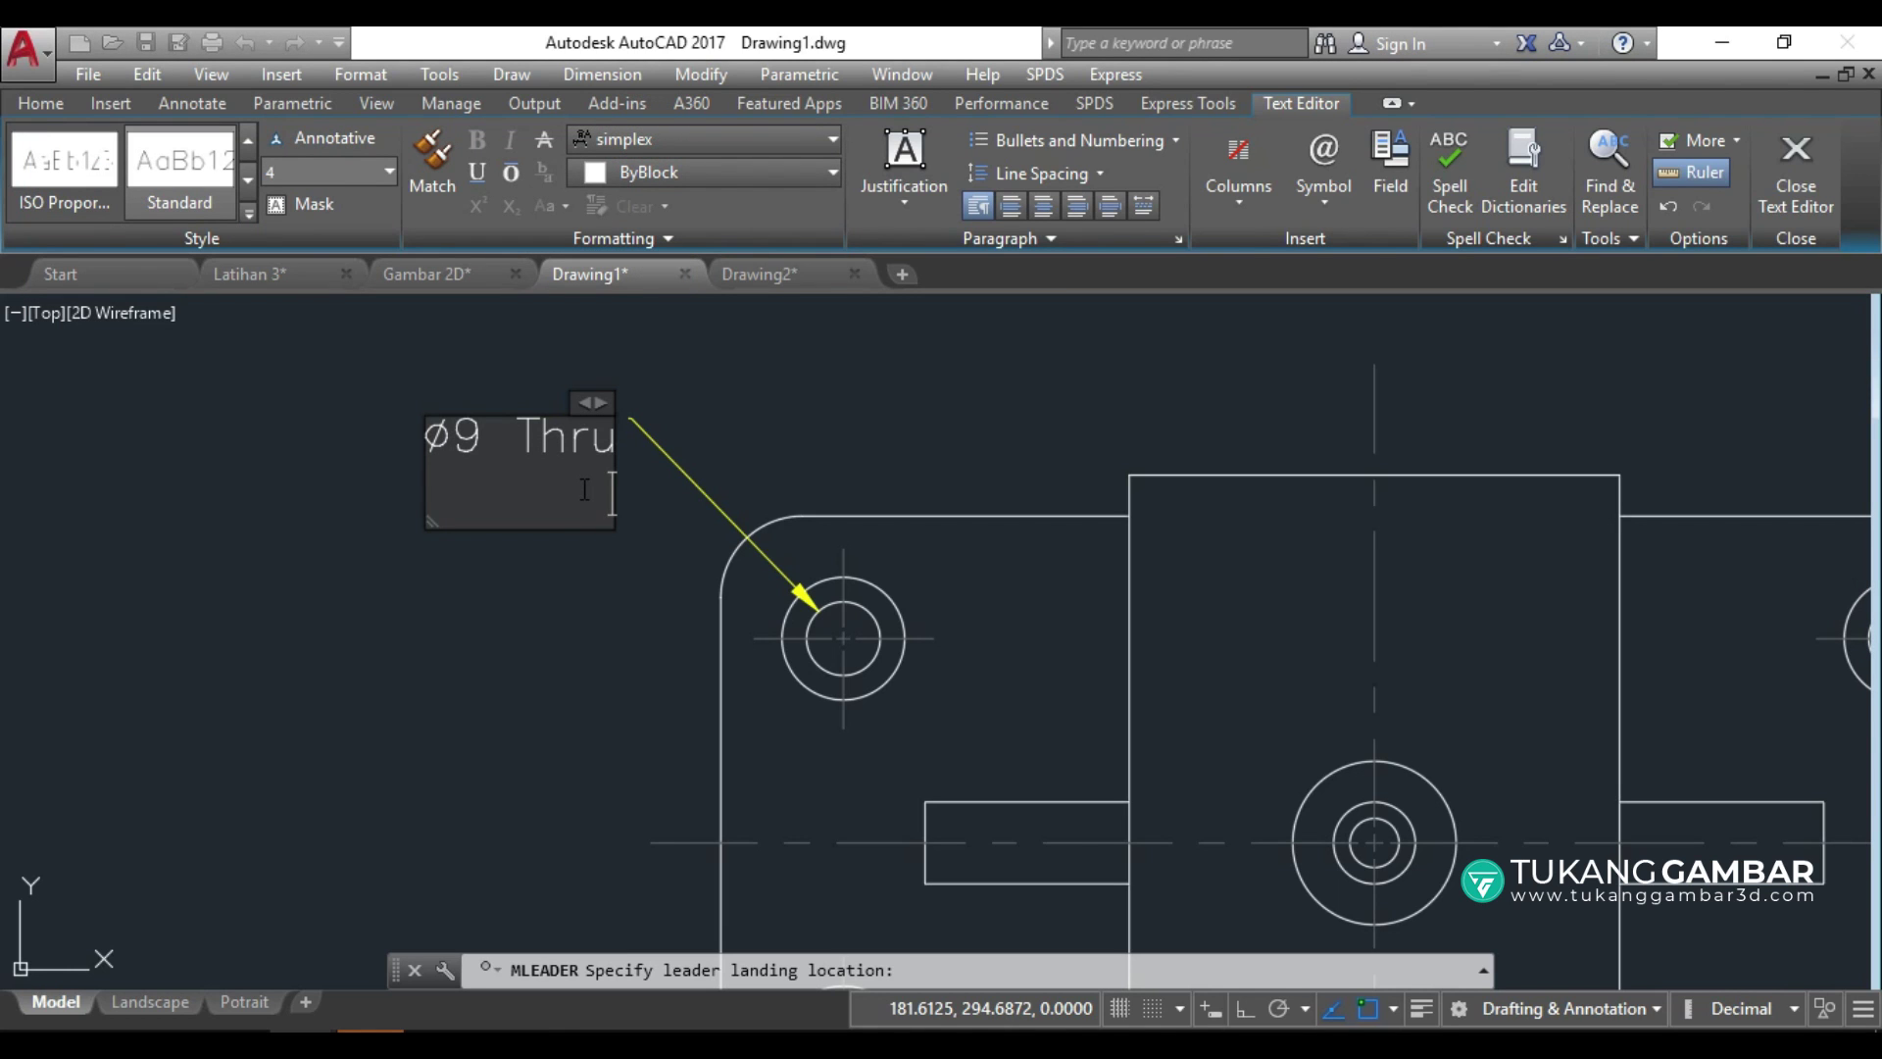
Start the note's second line with the counterbore symbol followed by Ø15.
key("Return")
key("BackSpace")
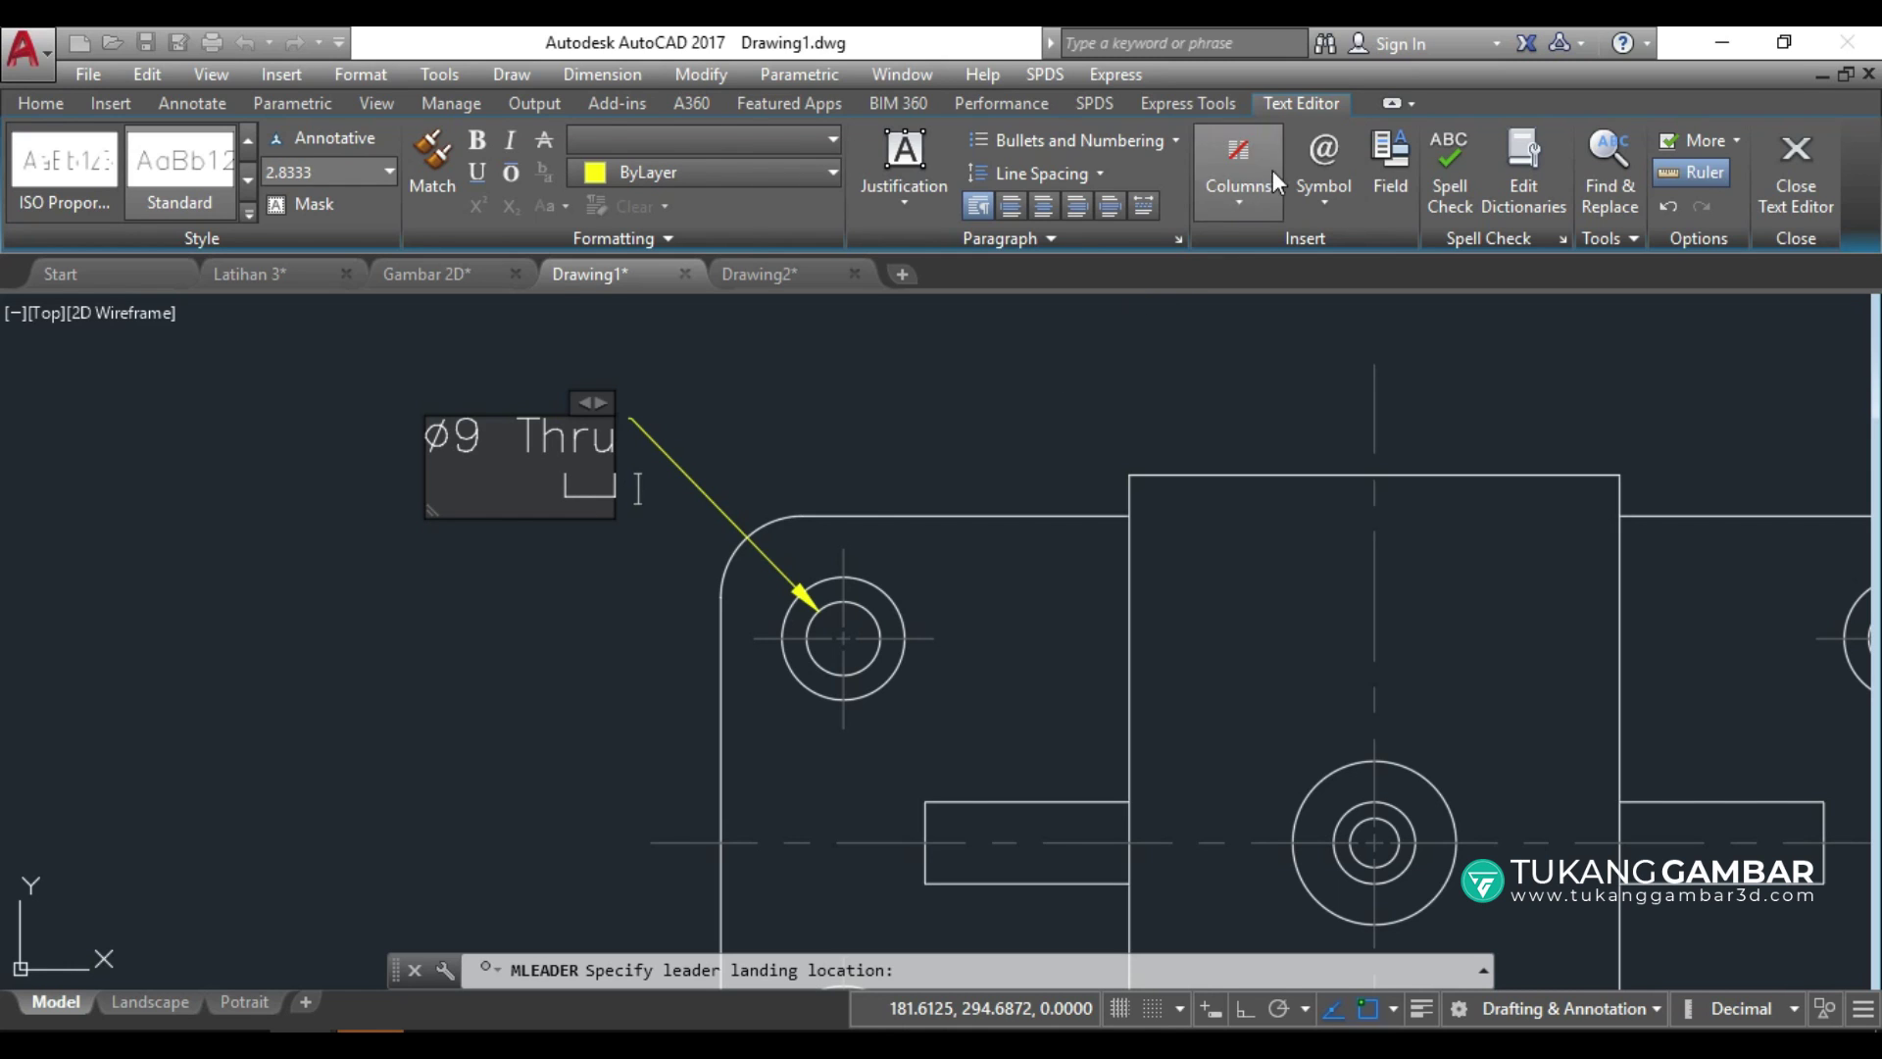
left_click(1321, 208)
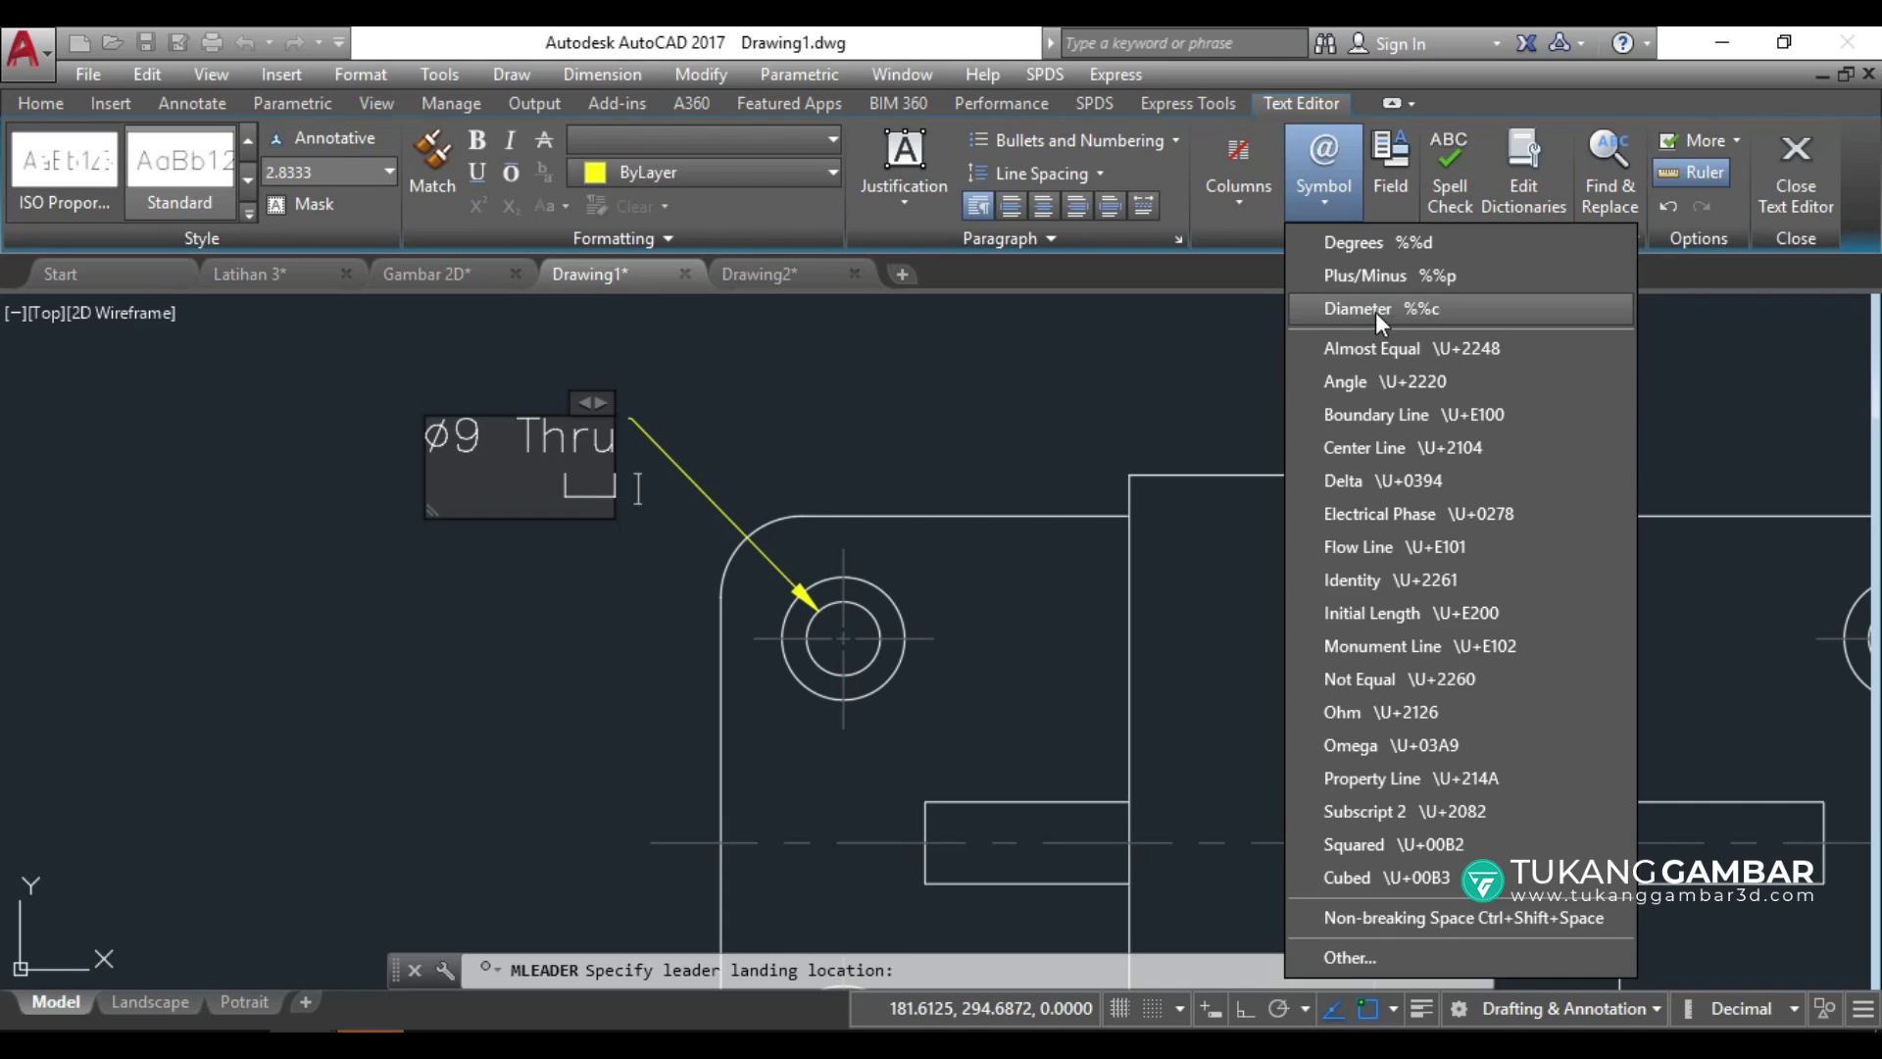
left_click(1375, 309)
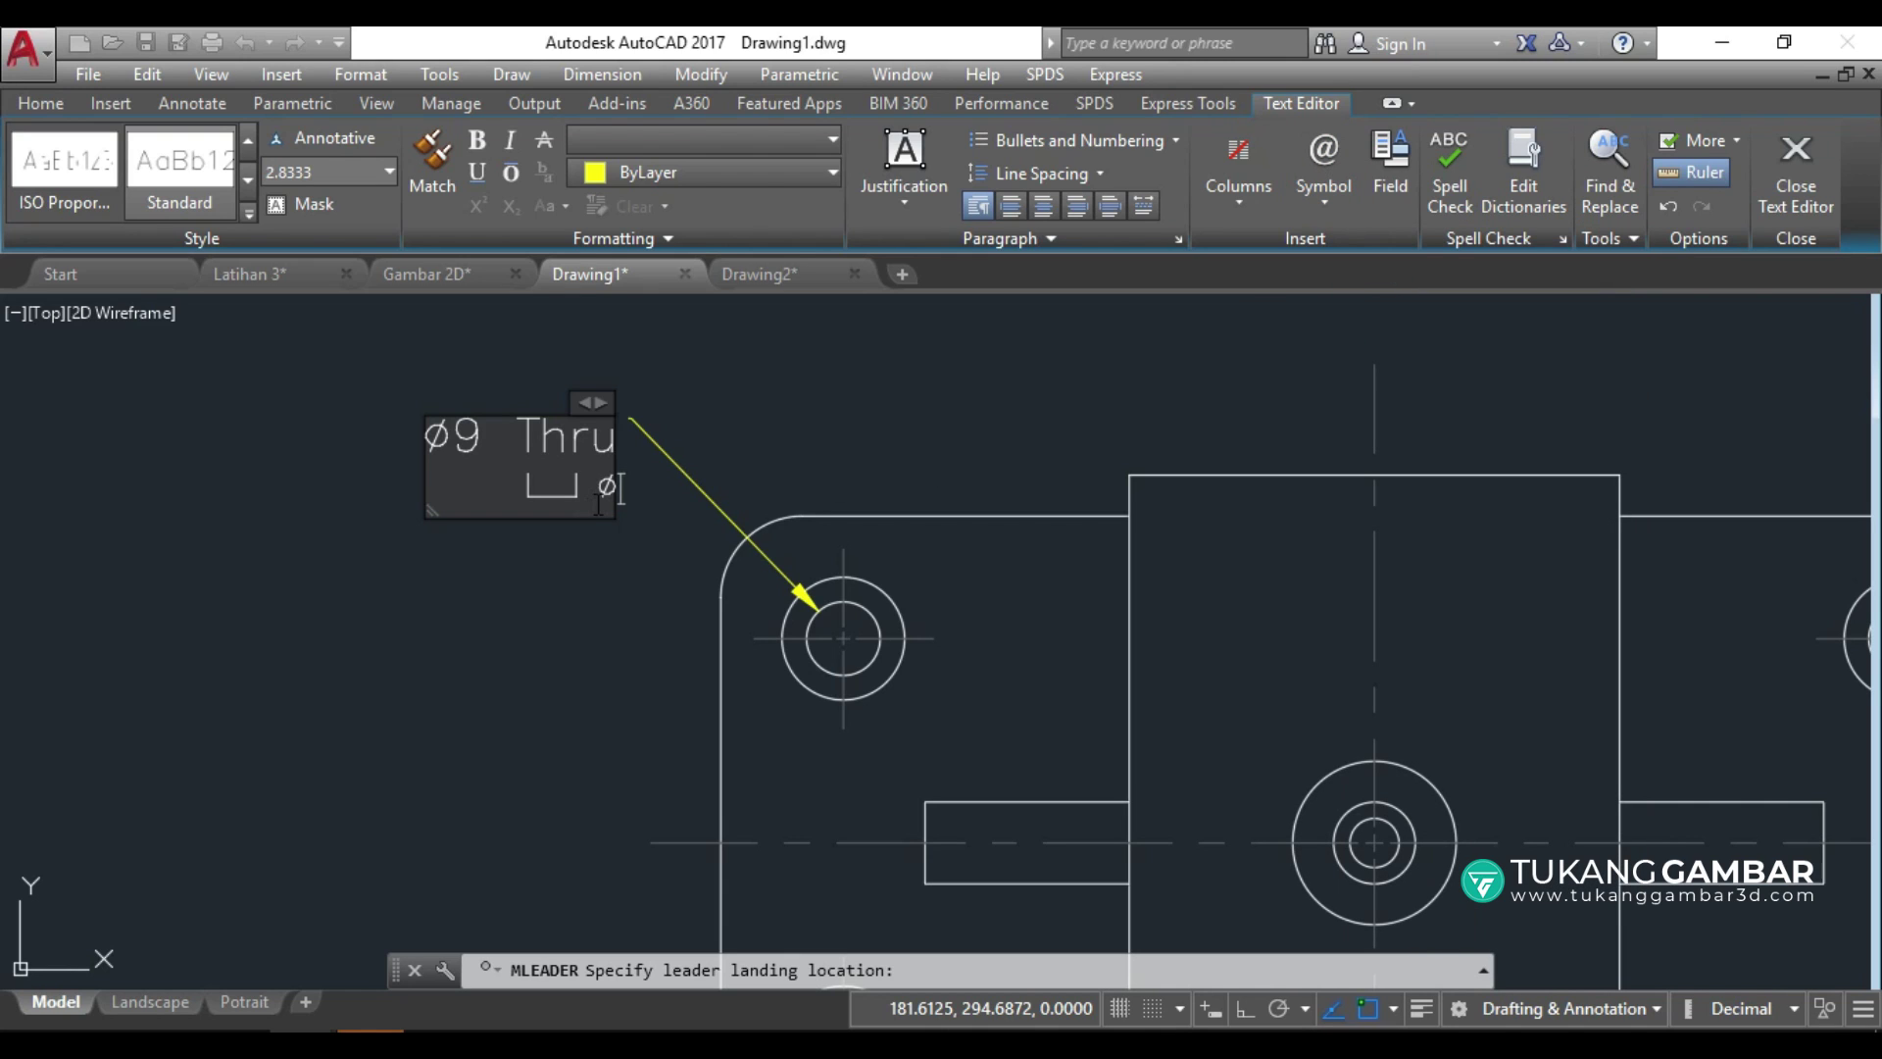
type("15")
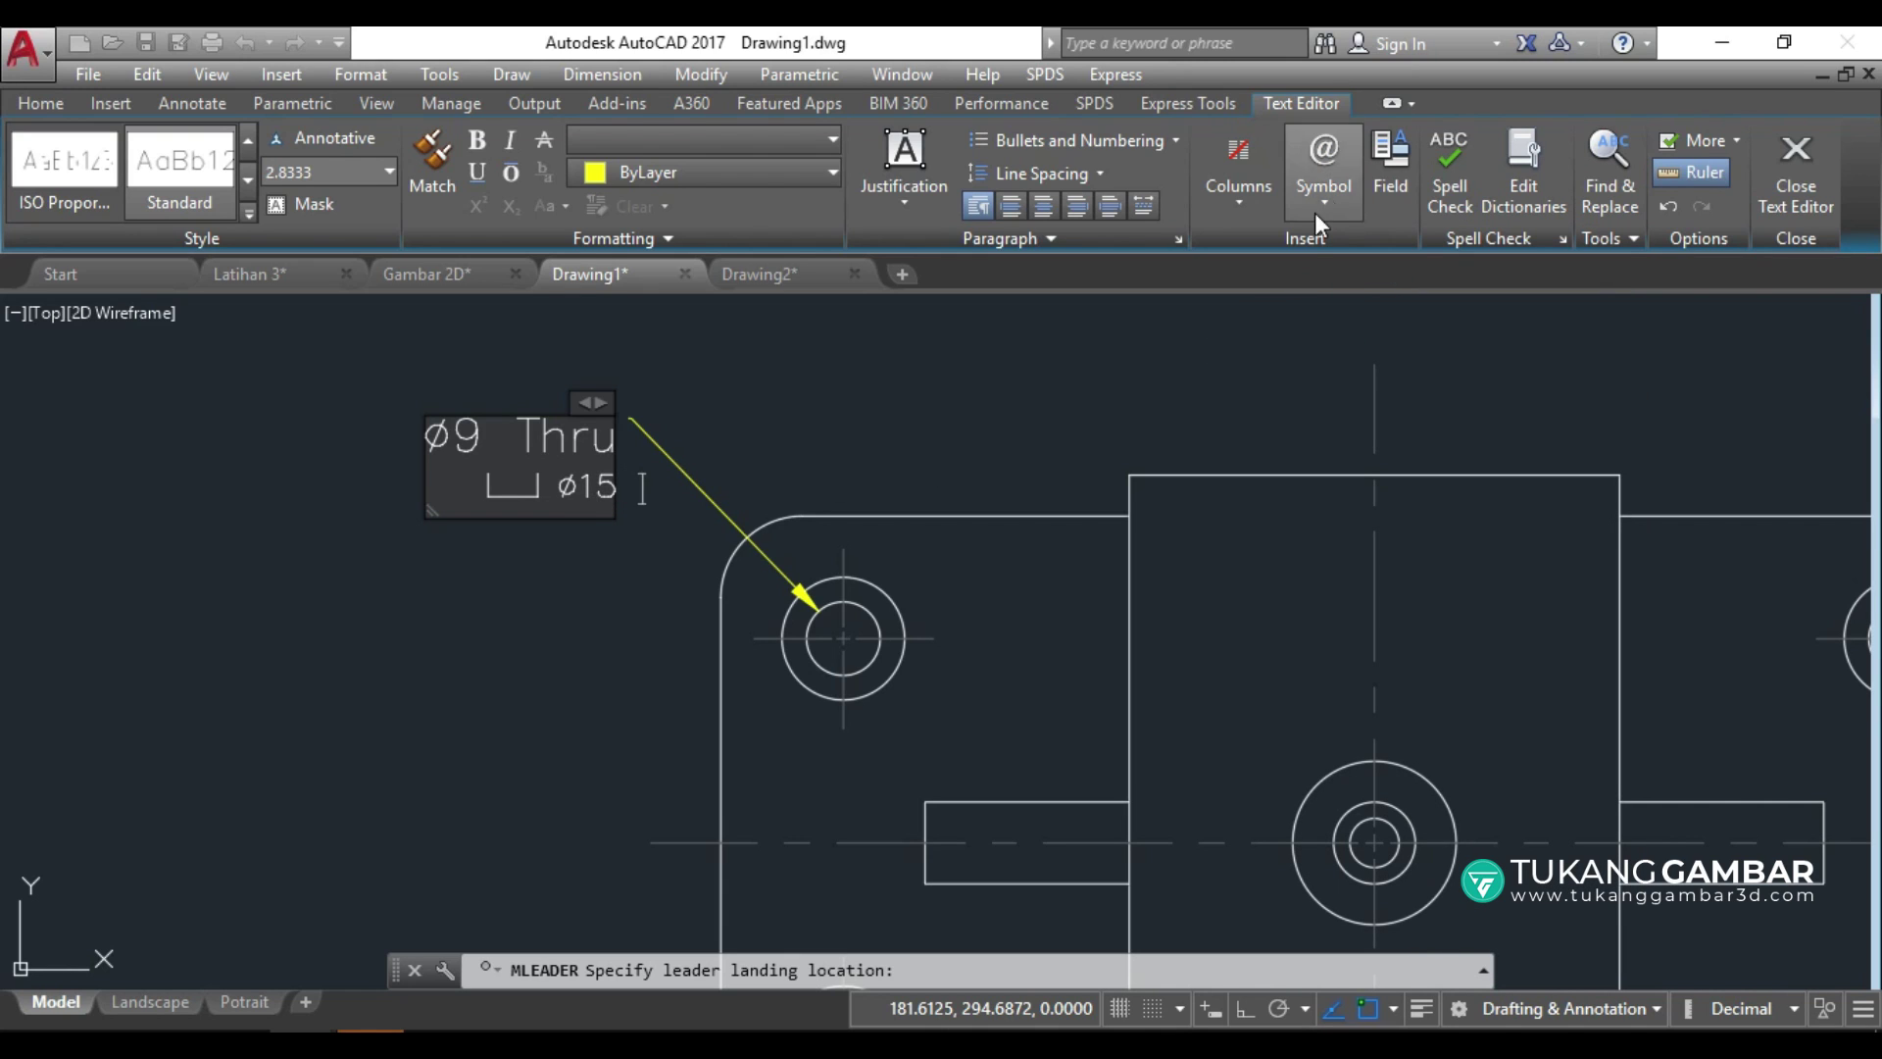
Copy the GDT depth symbol from Character Map.
left_click(1314, 213)
left_click(1390, 958)
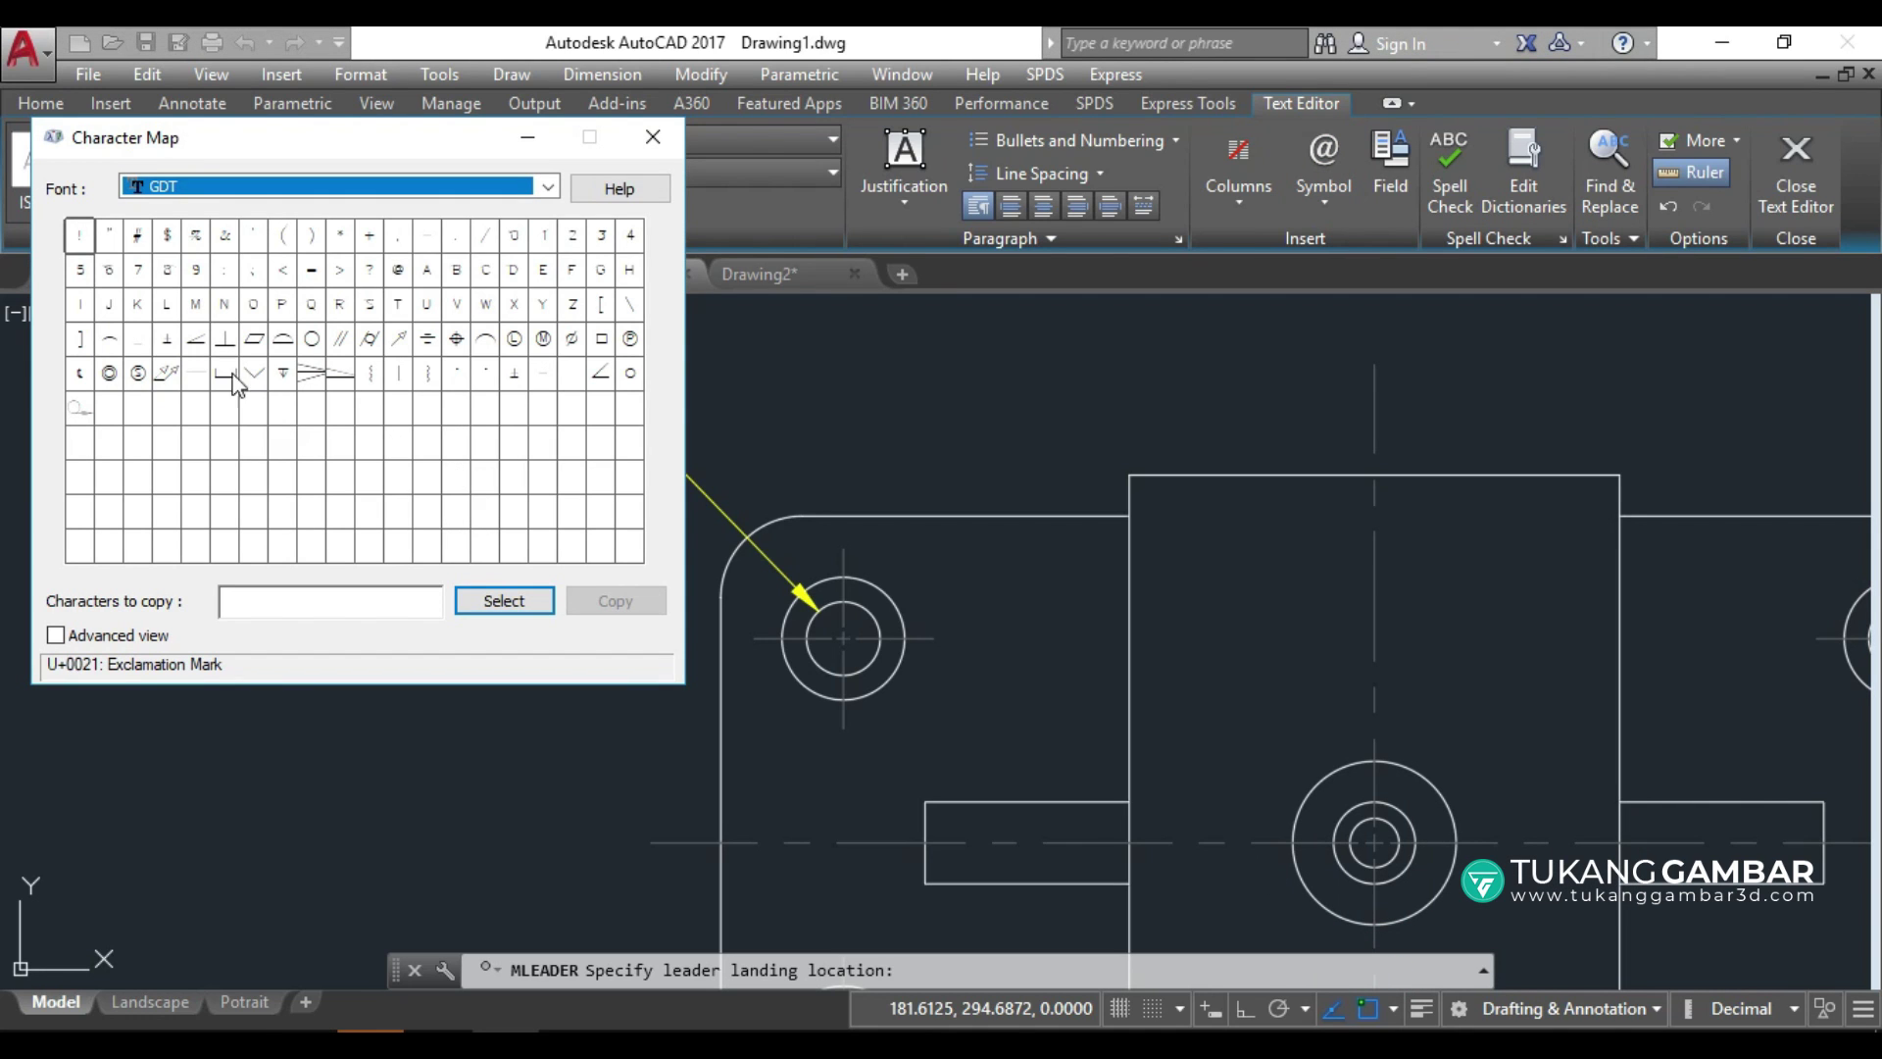
left_click(292, 378)
left_click(482, 601)
left_click(616, 601)
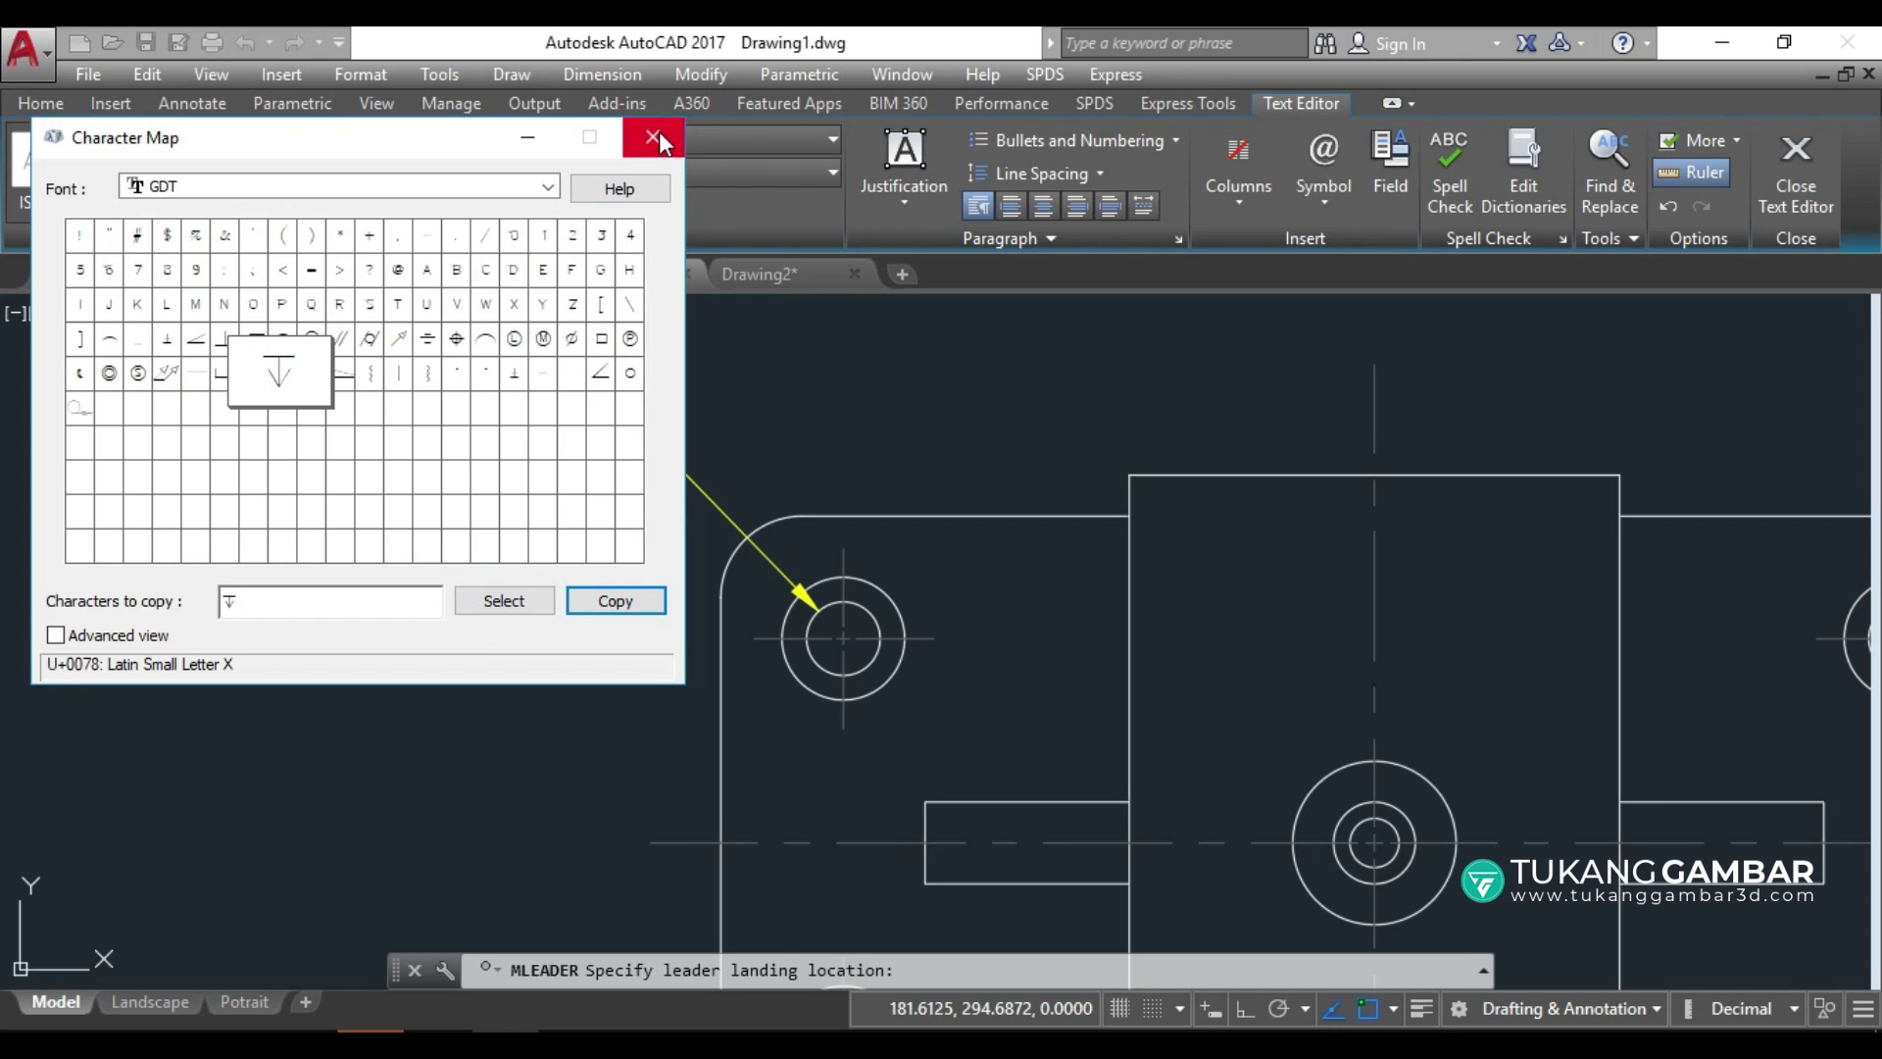
left_click(653, 137)
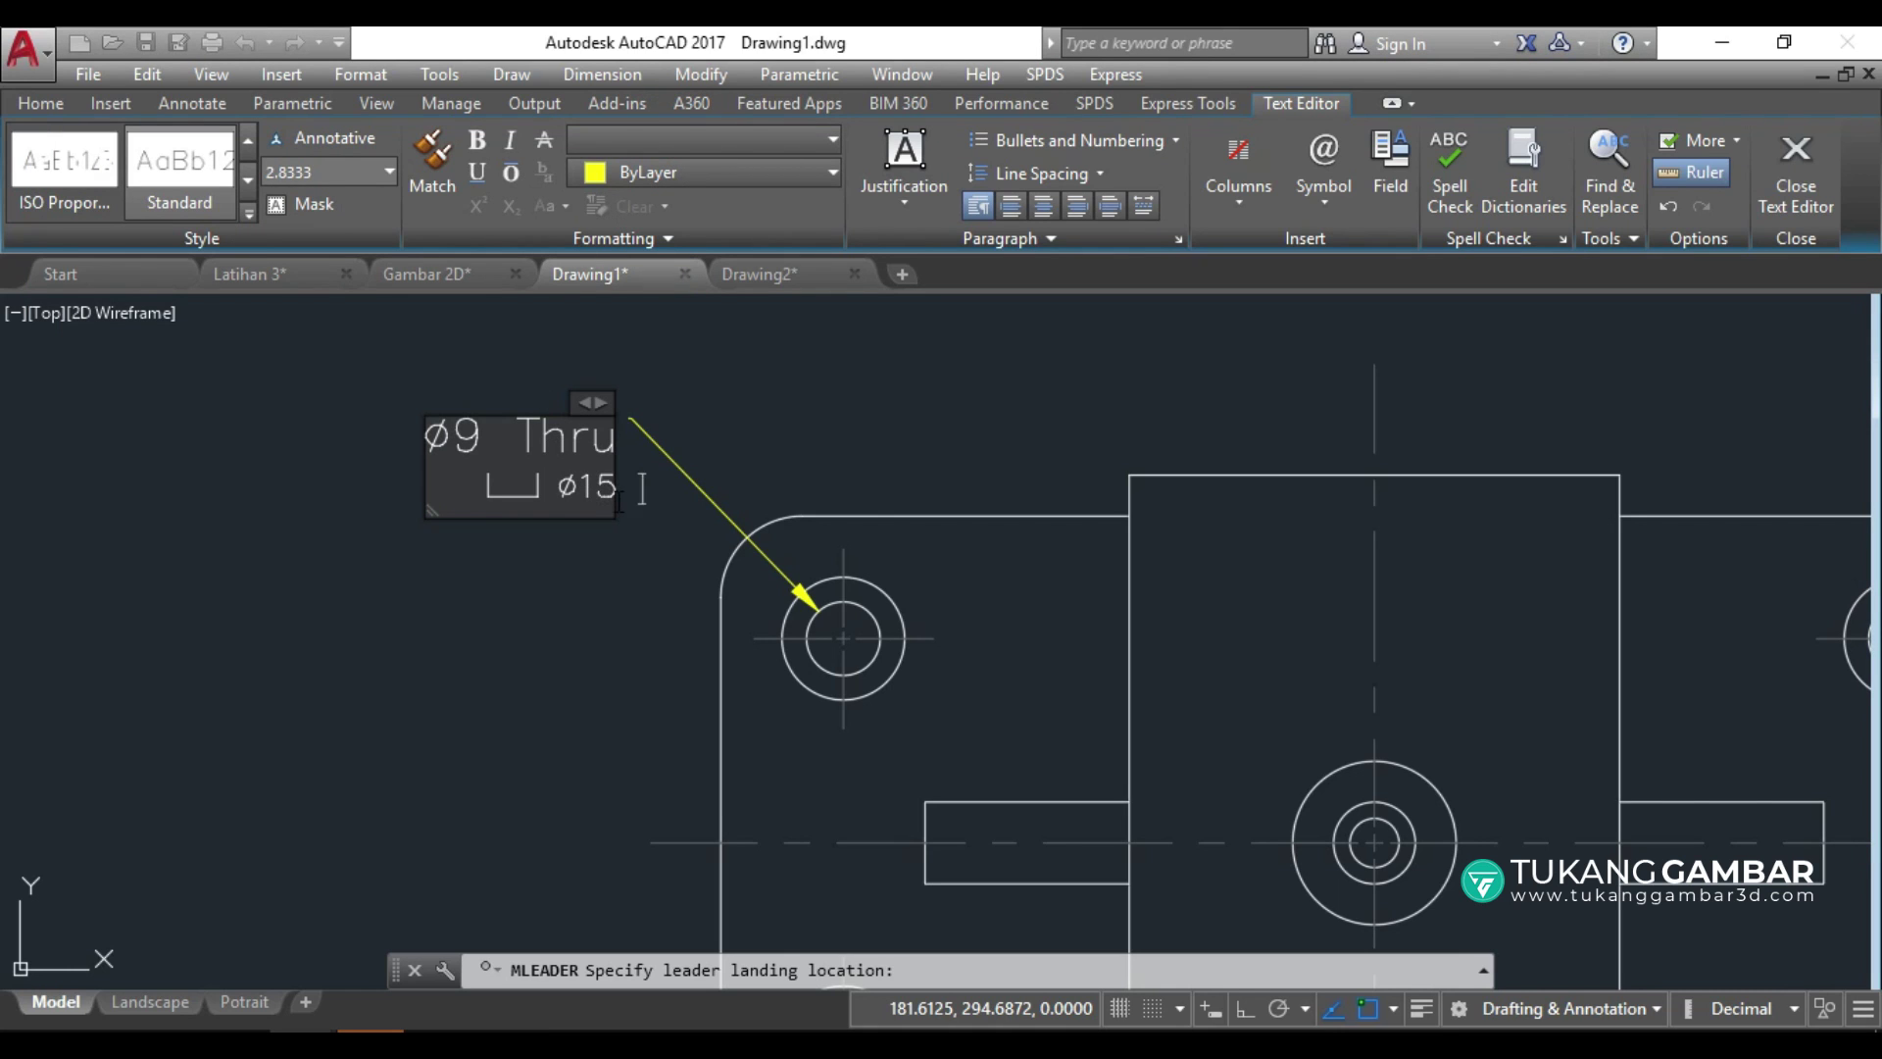
Add the depth symbol and 5 after Ø15, then place the finished hole note.
key("ctrl+v")
key("BackSpace")
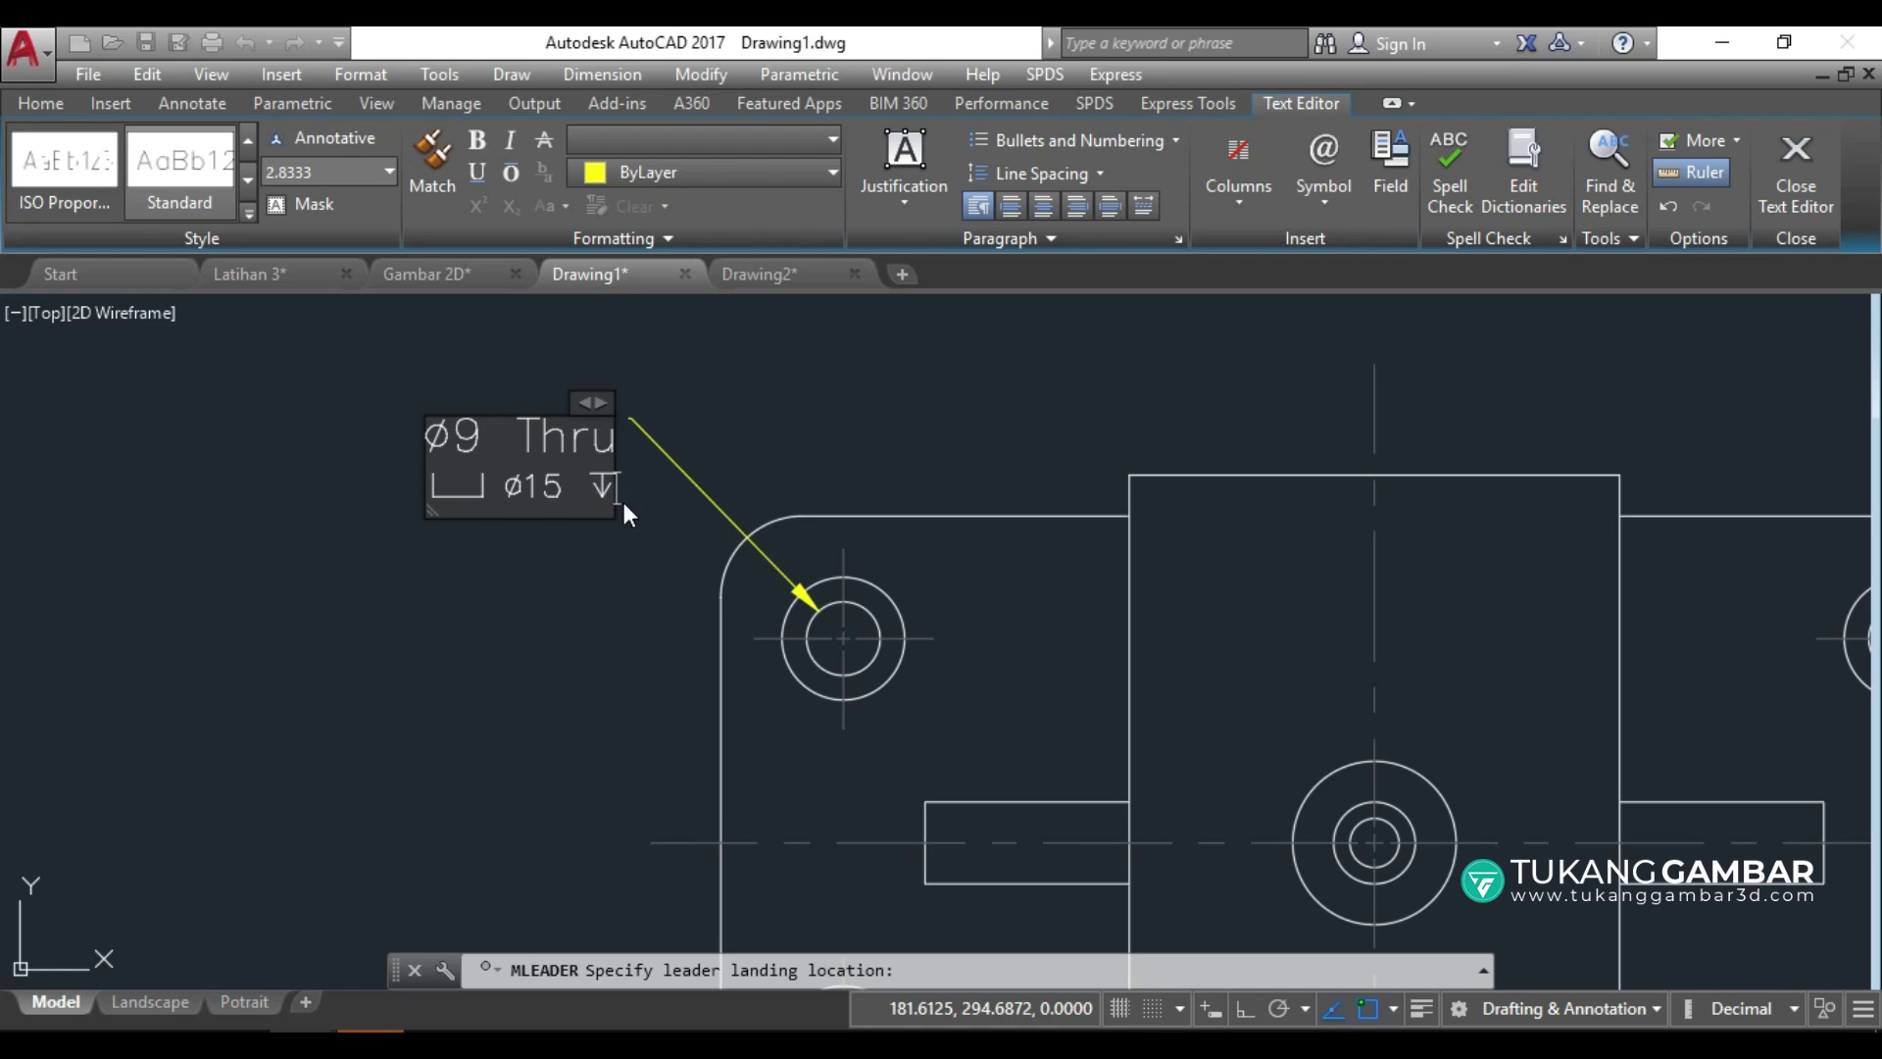
type("5")
left_click(609, 554)
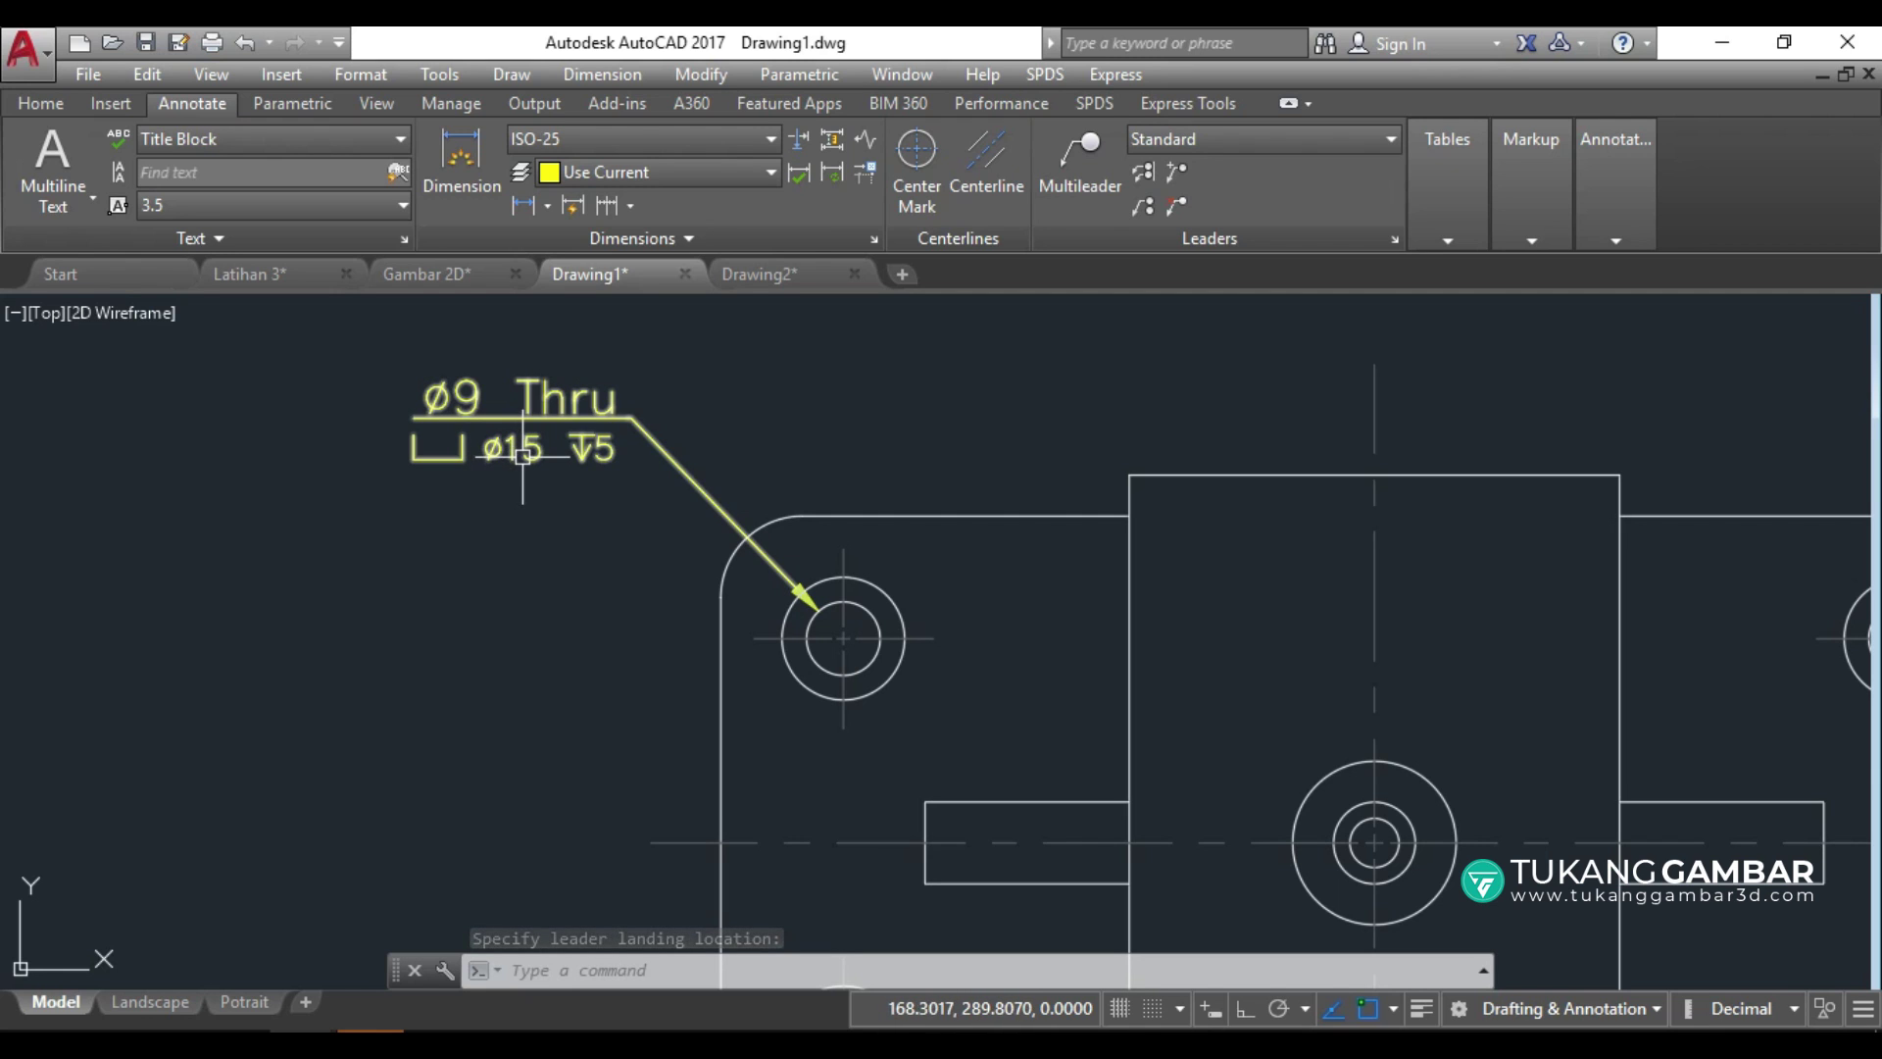
scroll(595, 451, "down", 6)
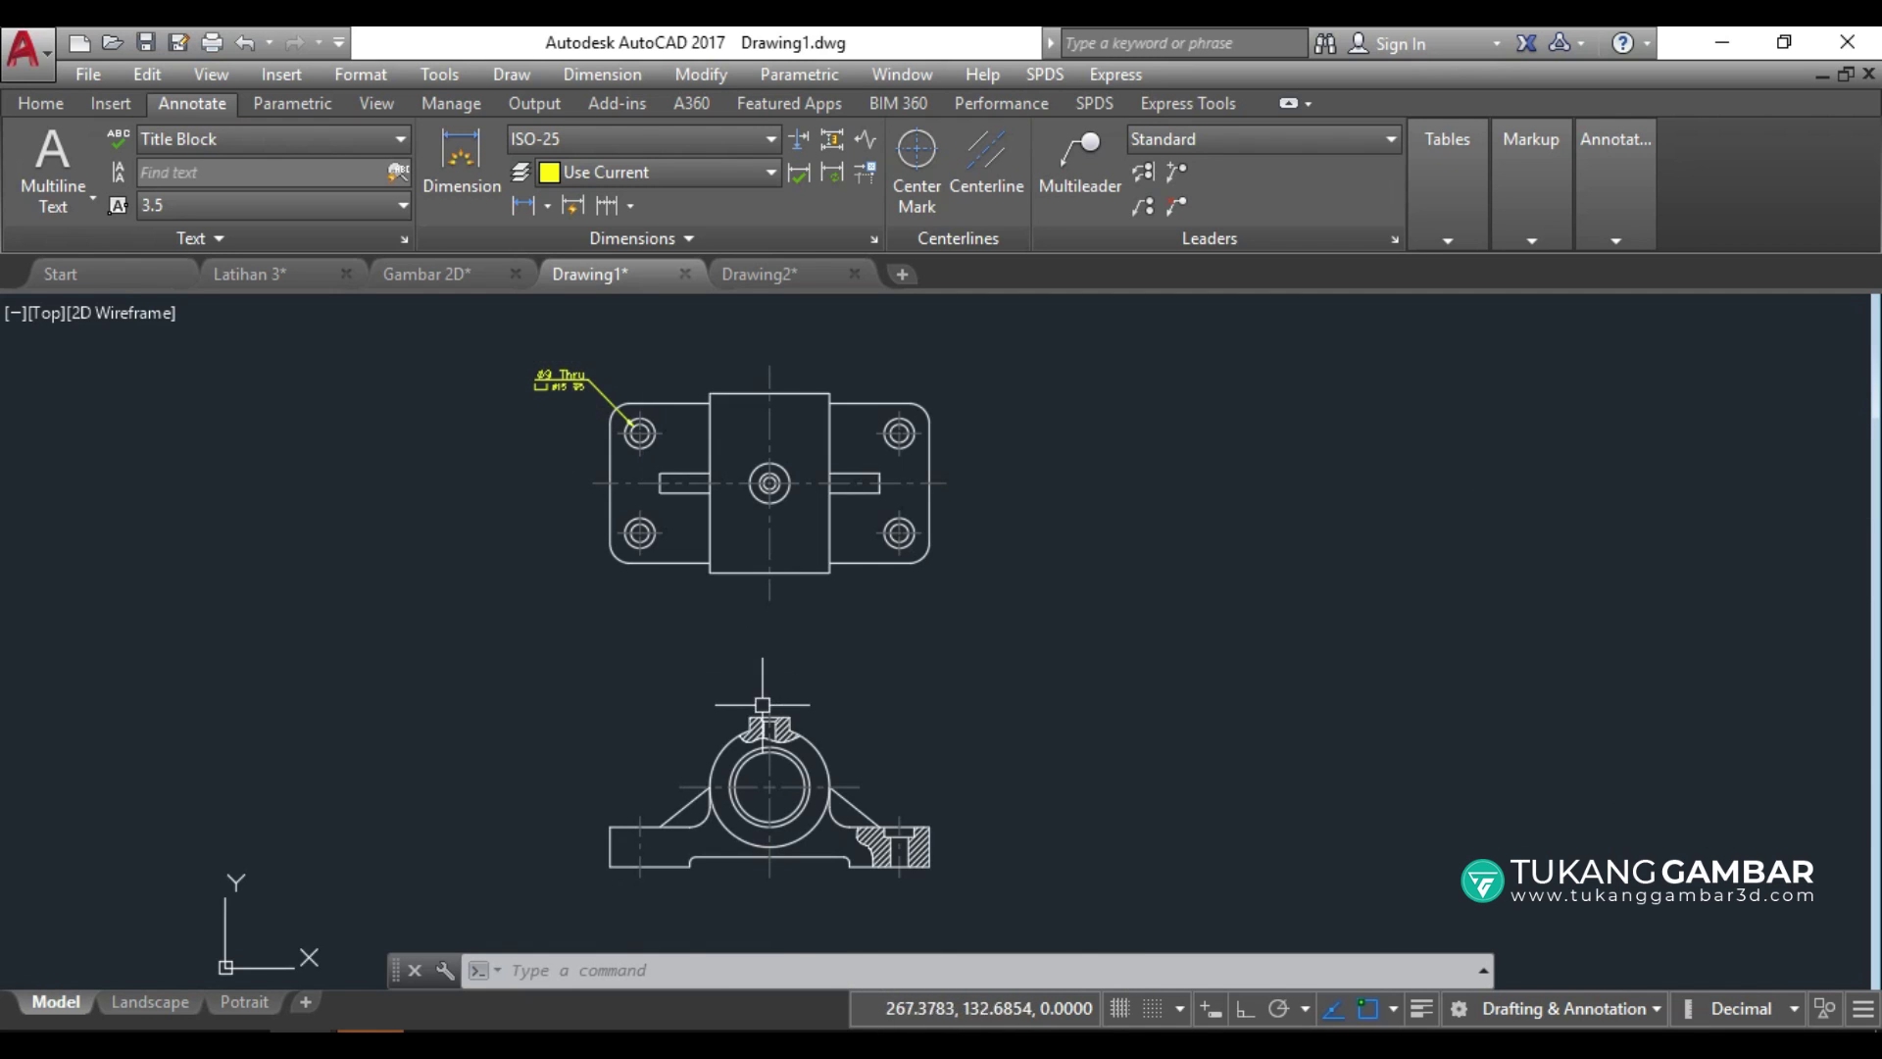
scroll(784, 723, "up", 4)
scroll(686, 667, "up", 2)
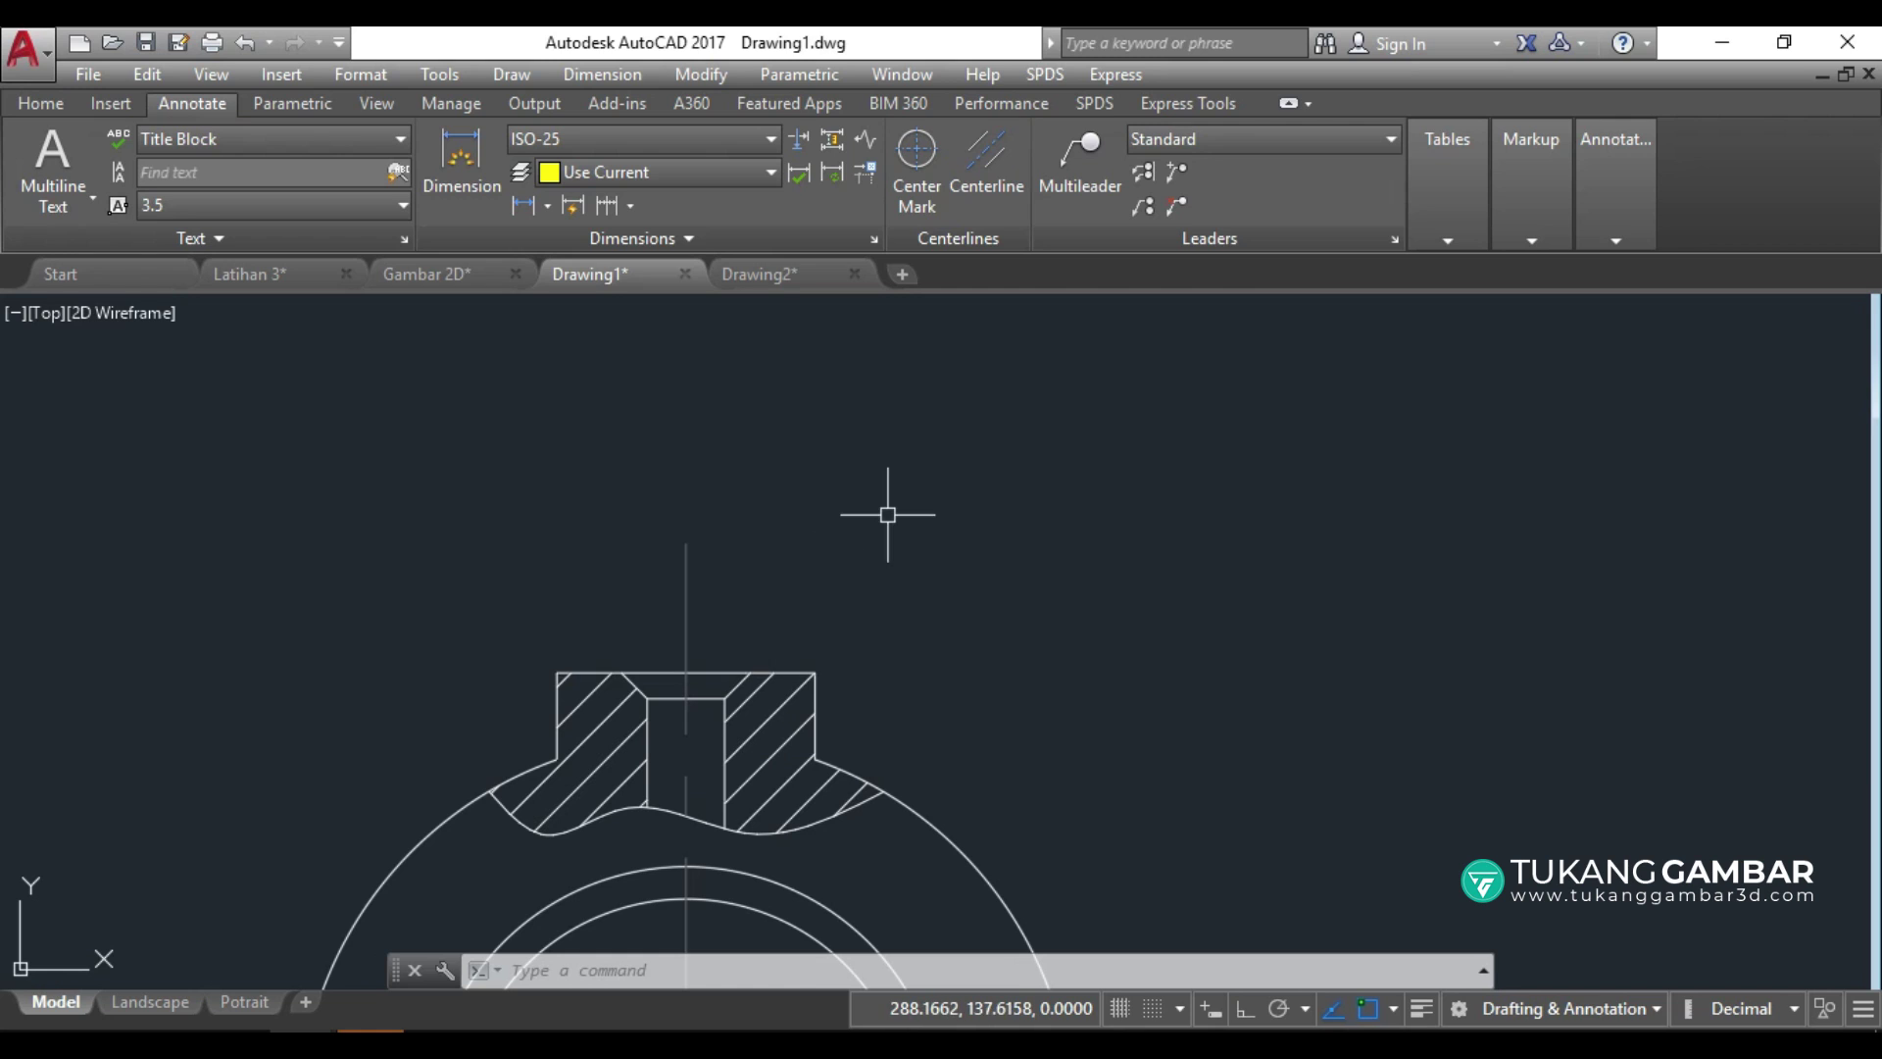
Start a multileader at the top of the boss and write 'Ø6 Thru' in it.
left_click(1086, 163)
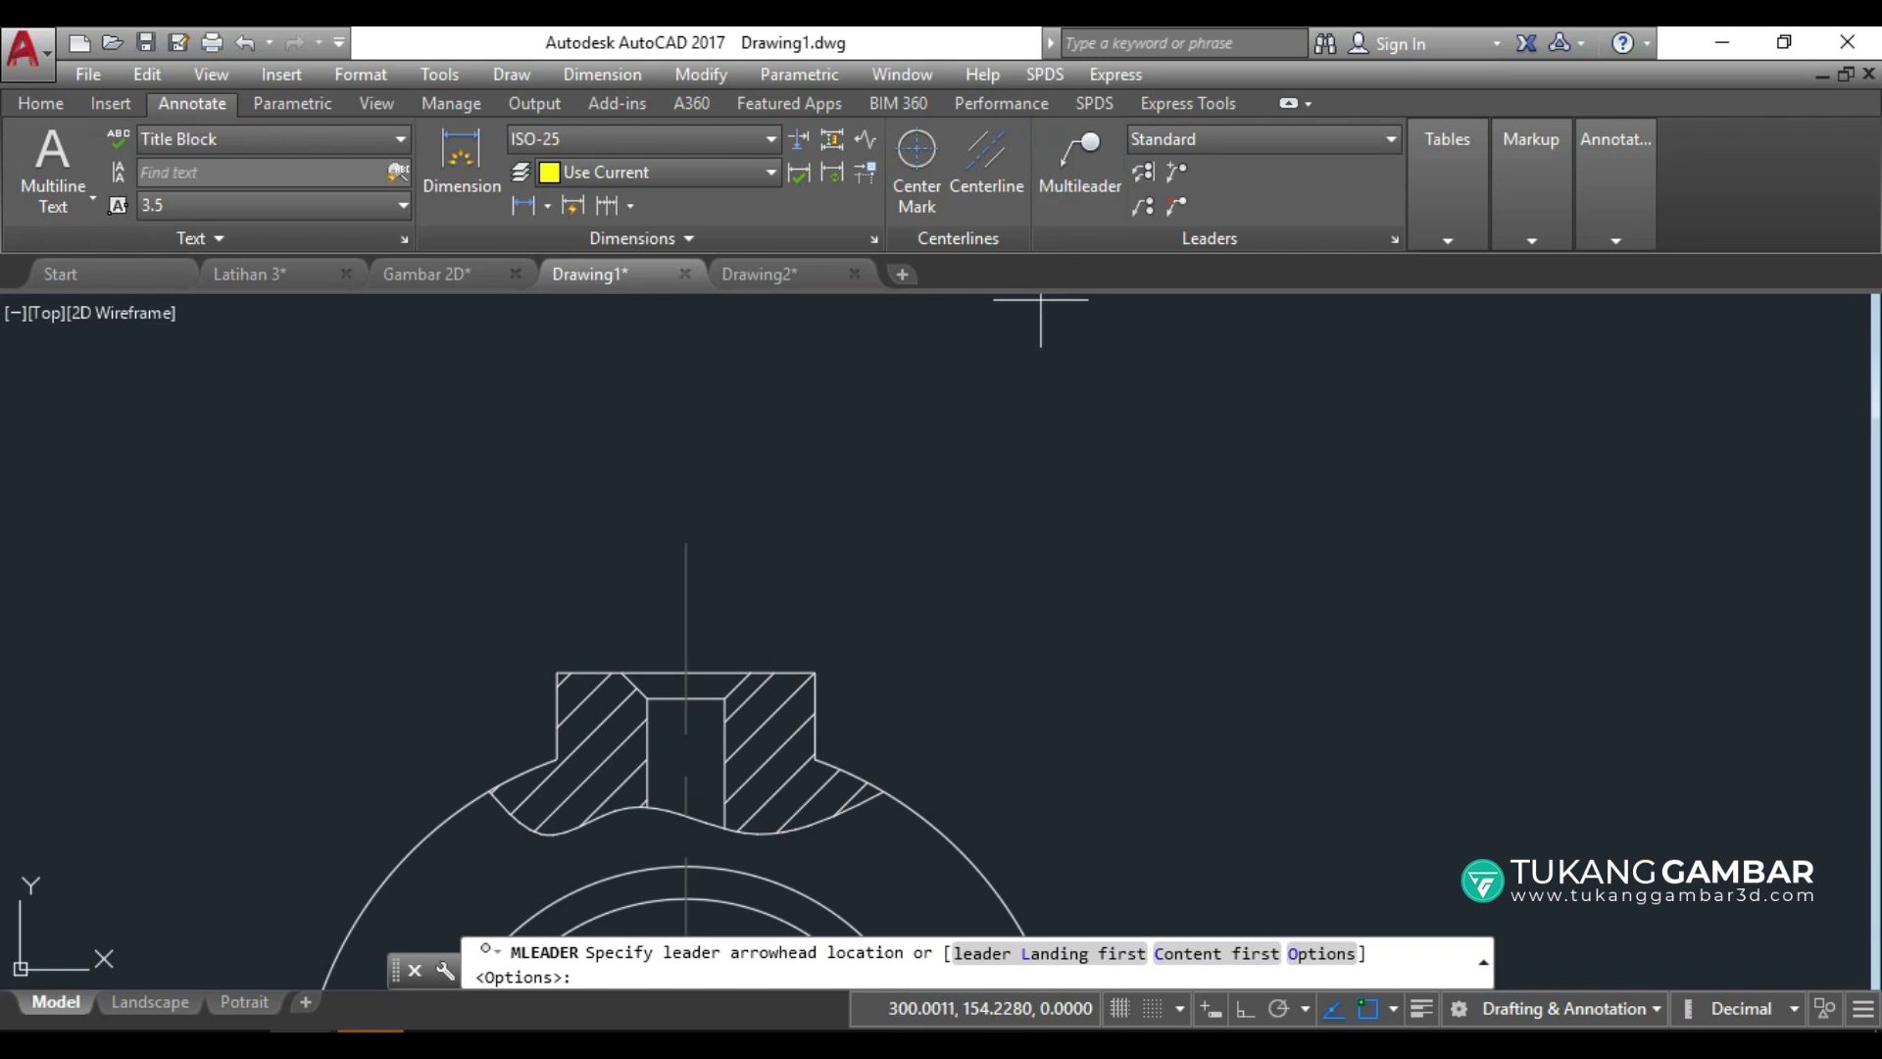
left_click(685, 671)
left_click(915, 488)
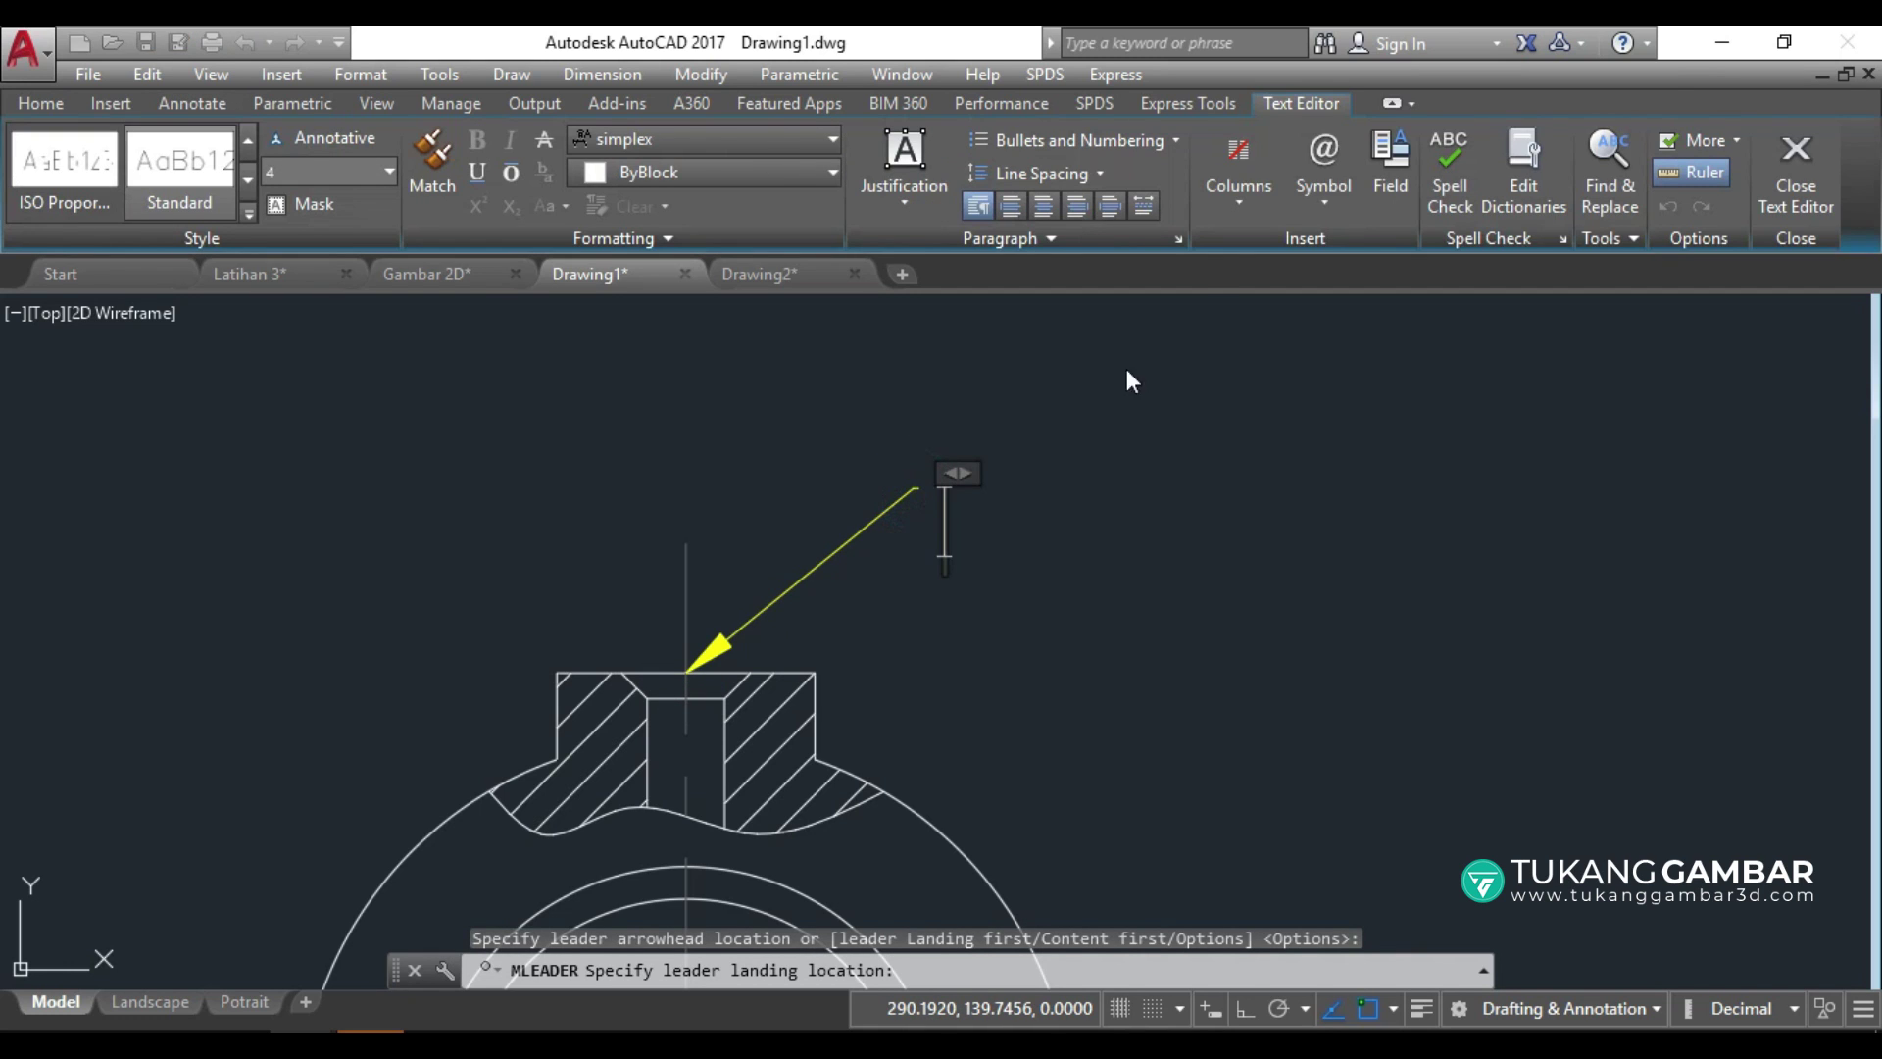
left_click(1317, 190)
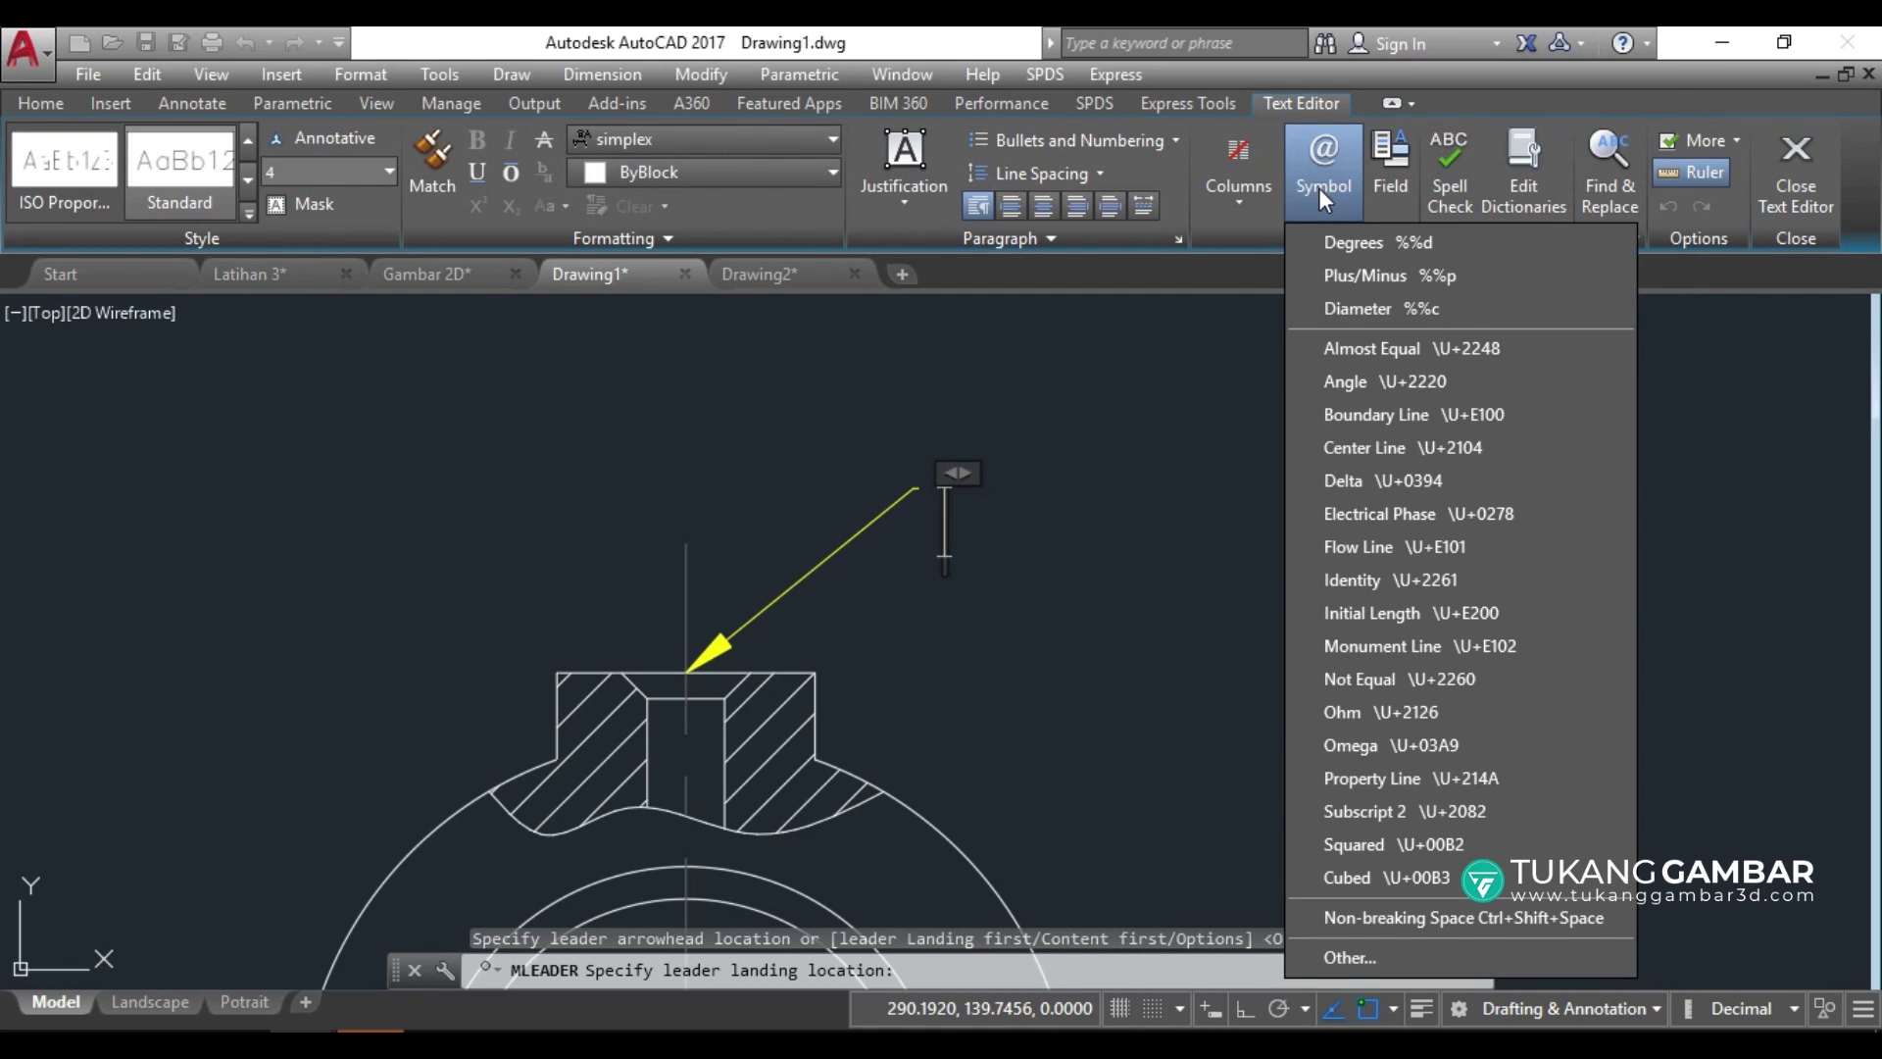
left_click(1385, 308)
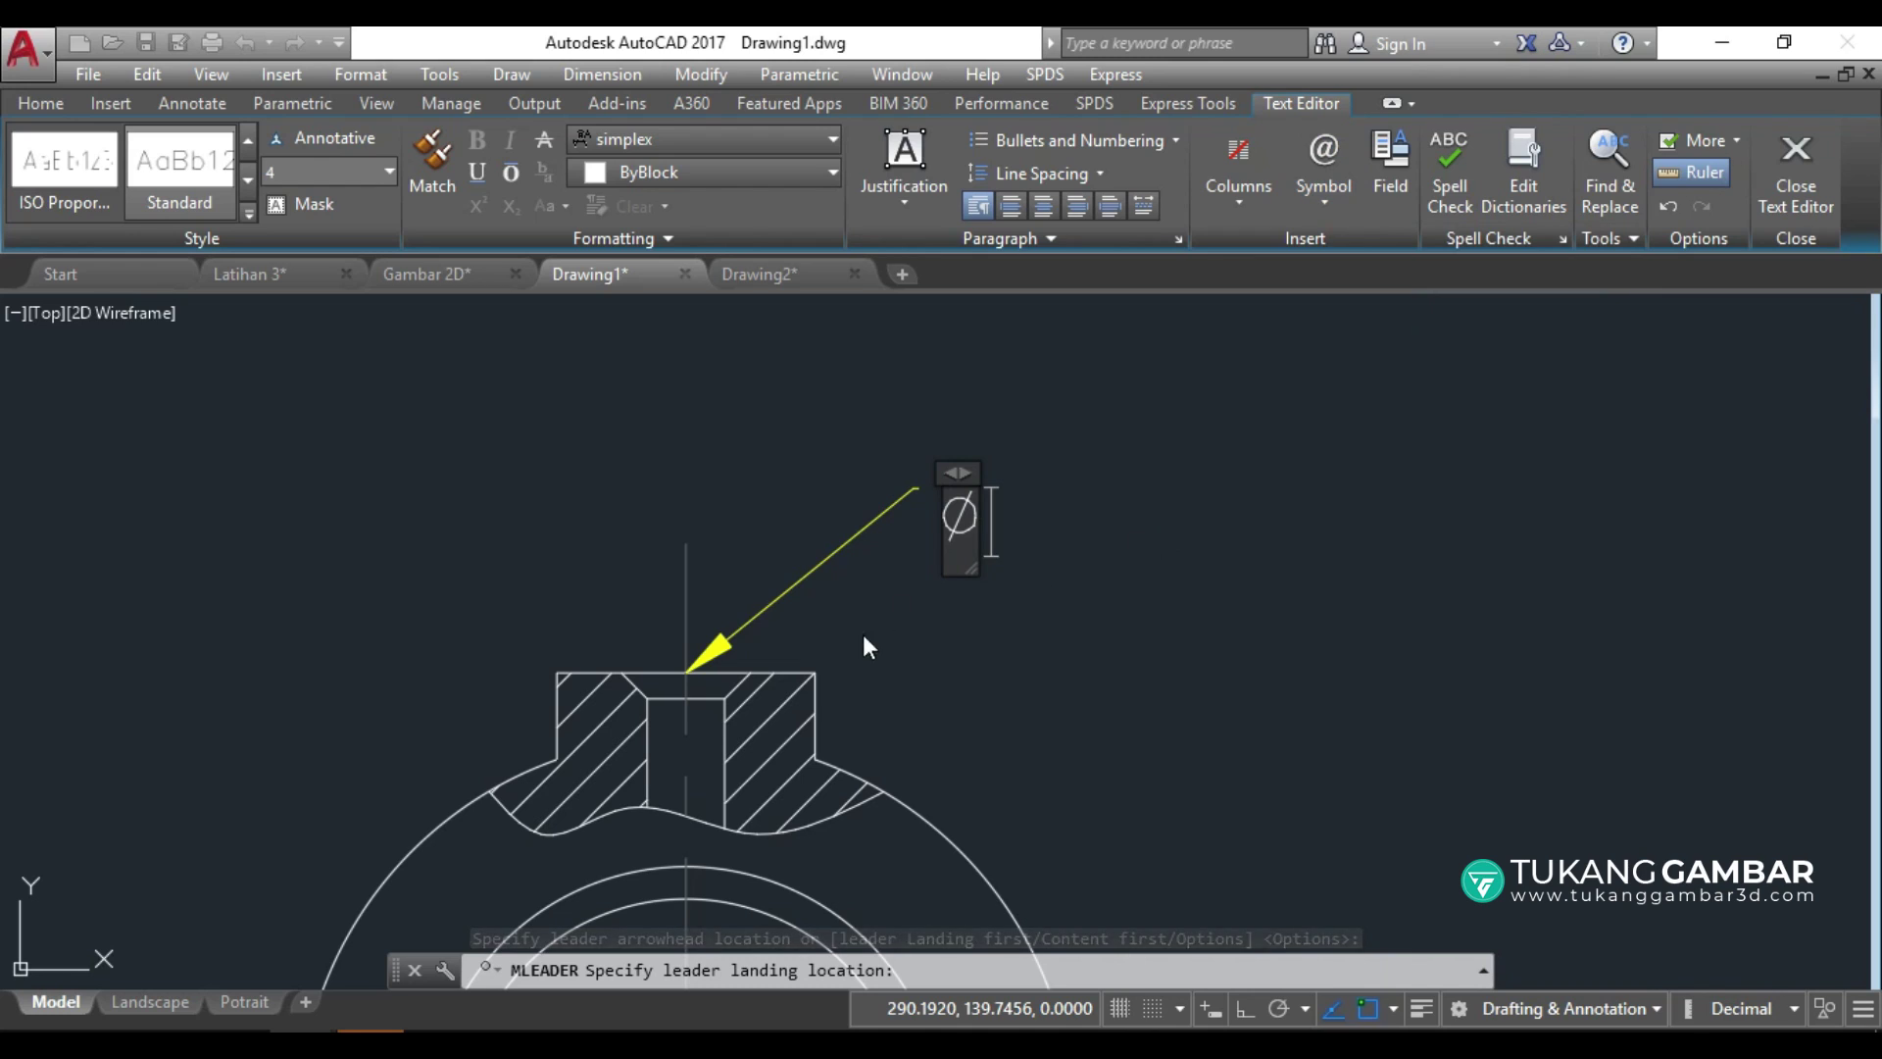
type("6")
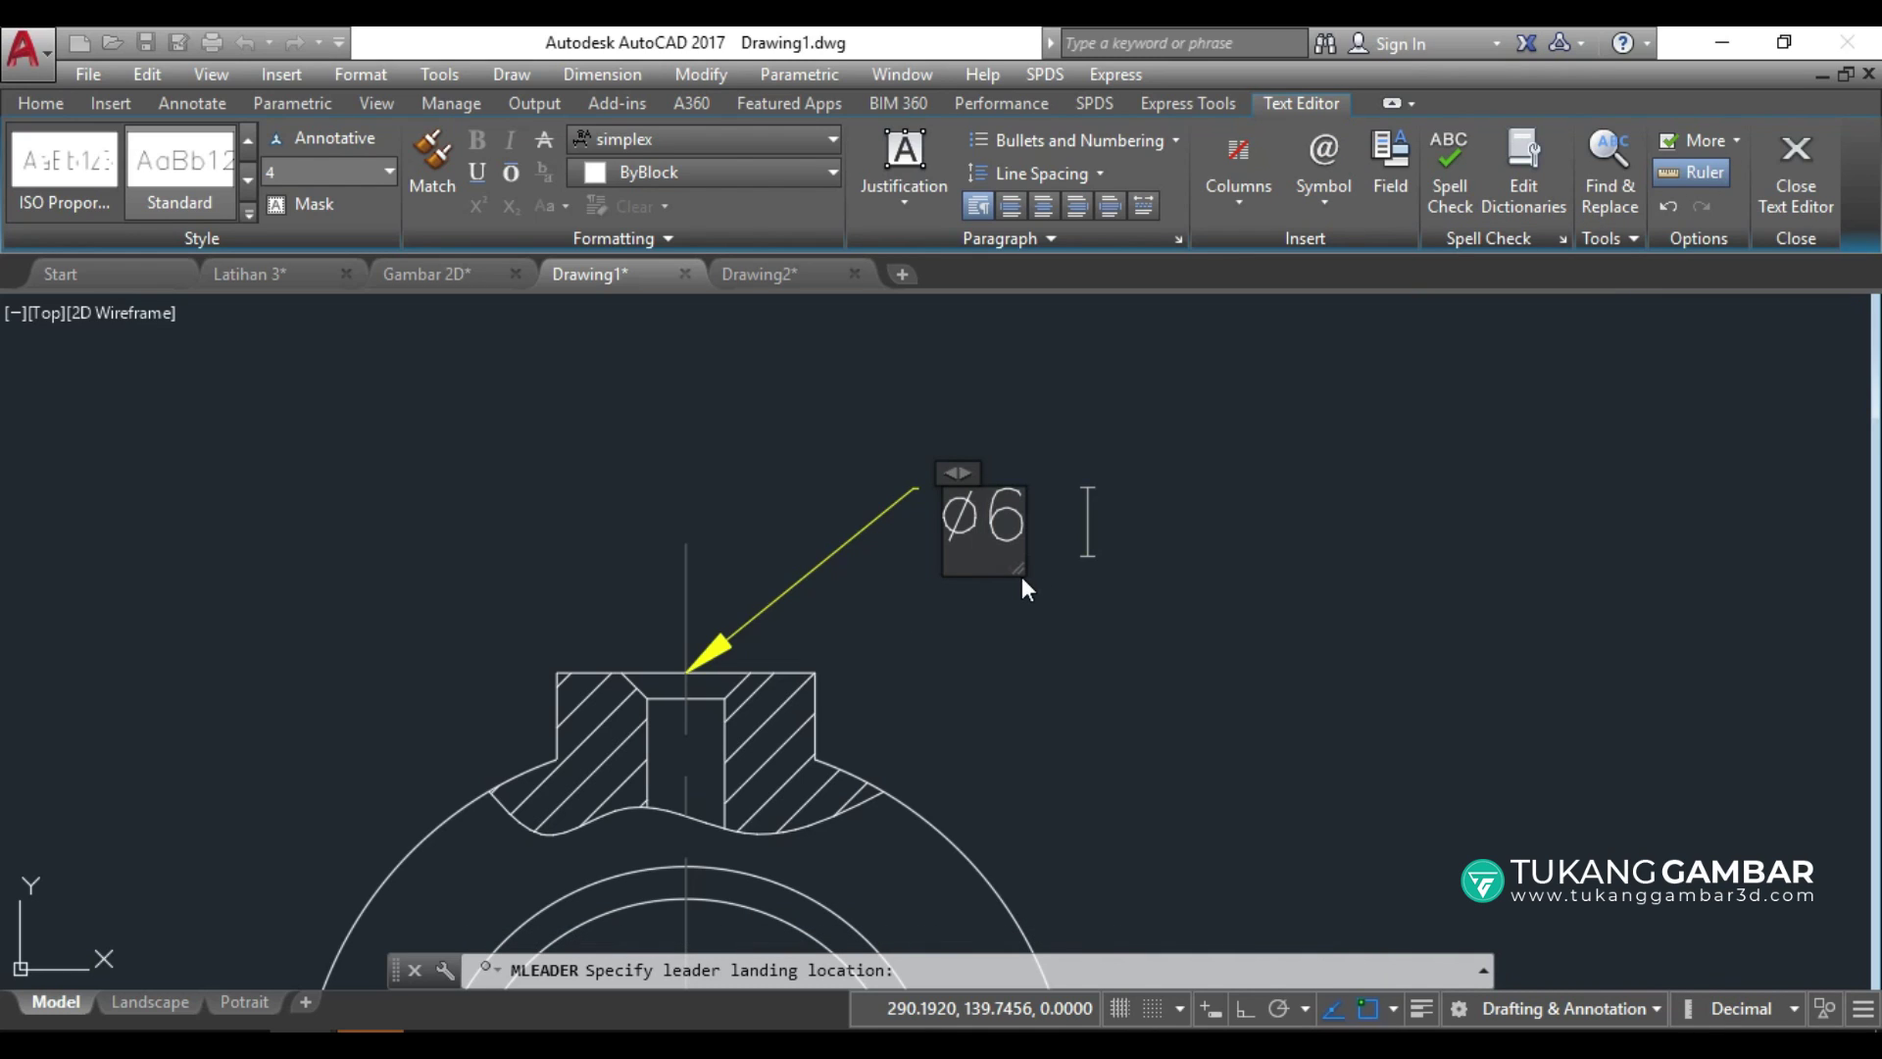
type(" Thru")
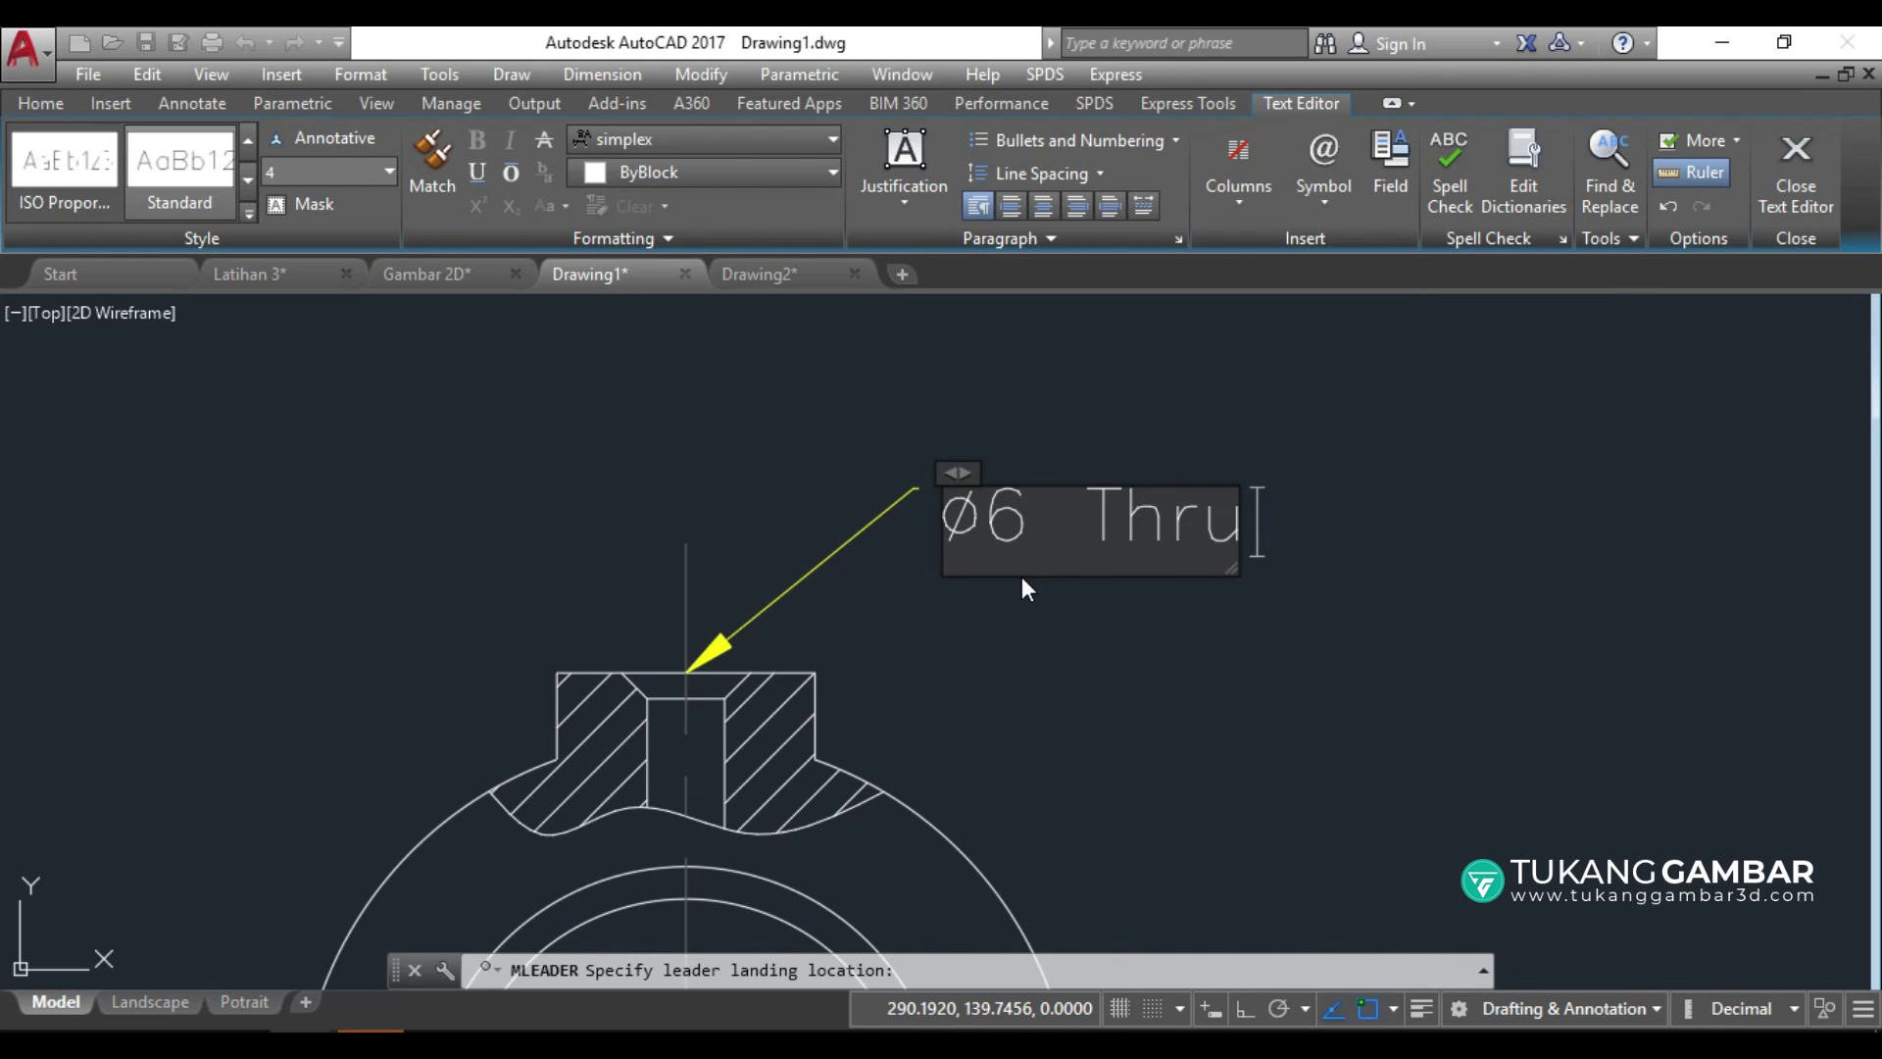
Add the GDT countersink symbol from the Character Map after 'Ø6 Thru'.
left_click(1316, 201)
left_click(1350, 957)
left_click(257, 378)
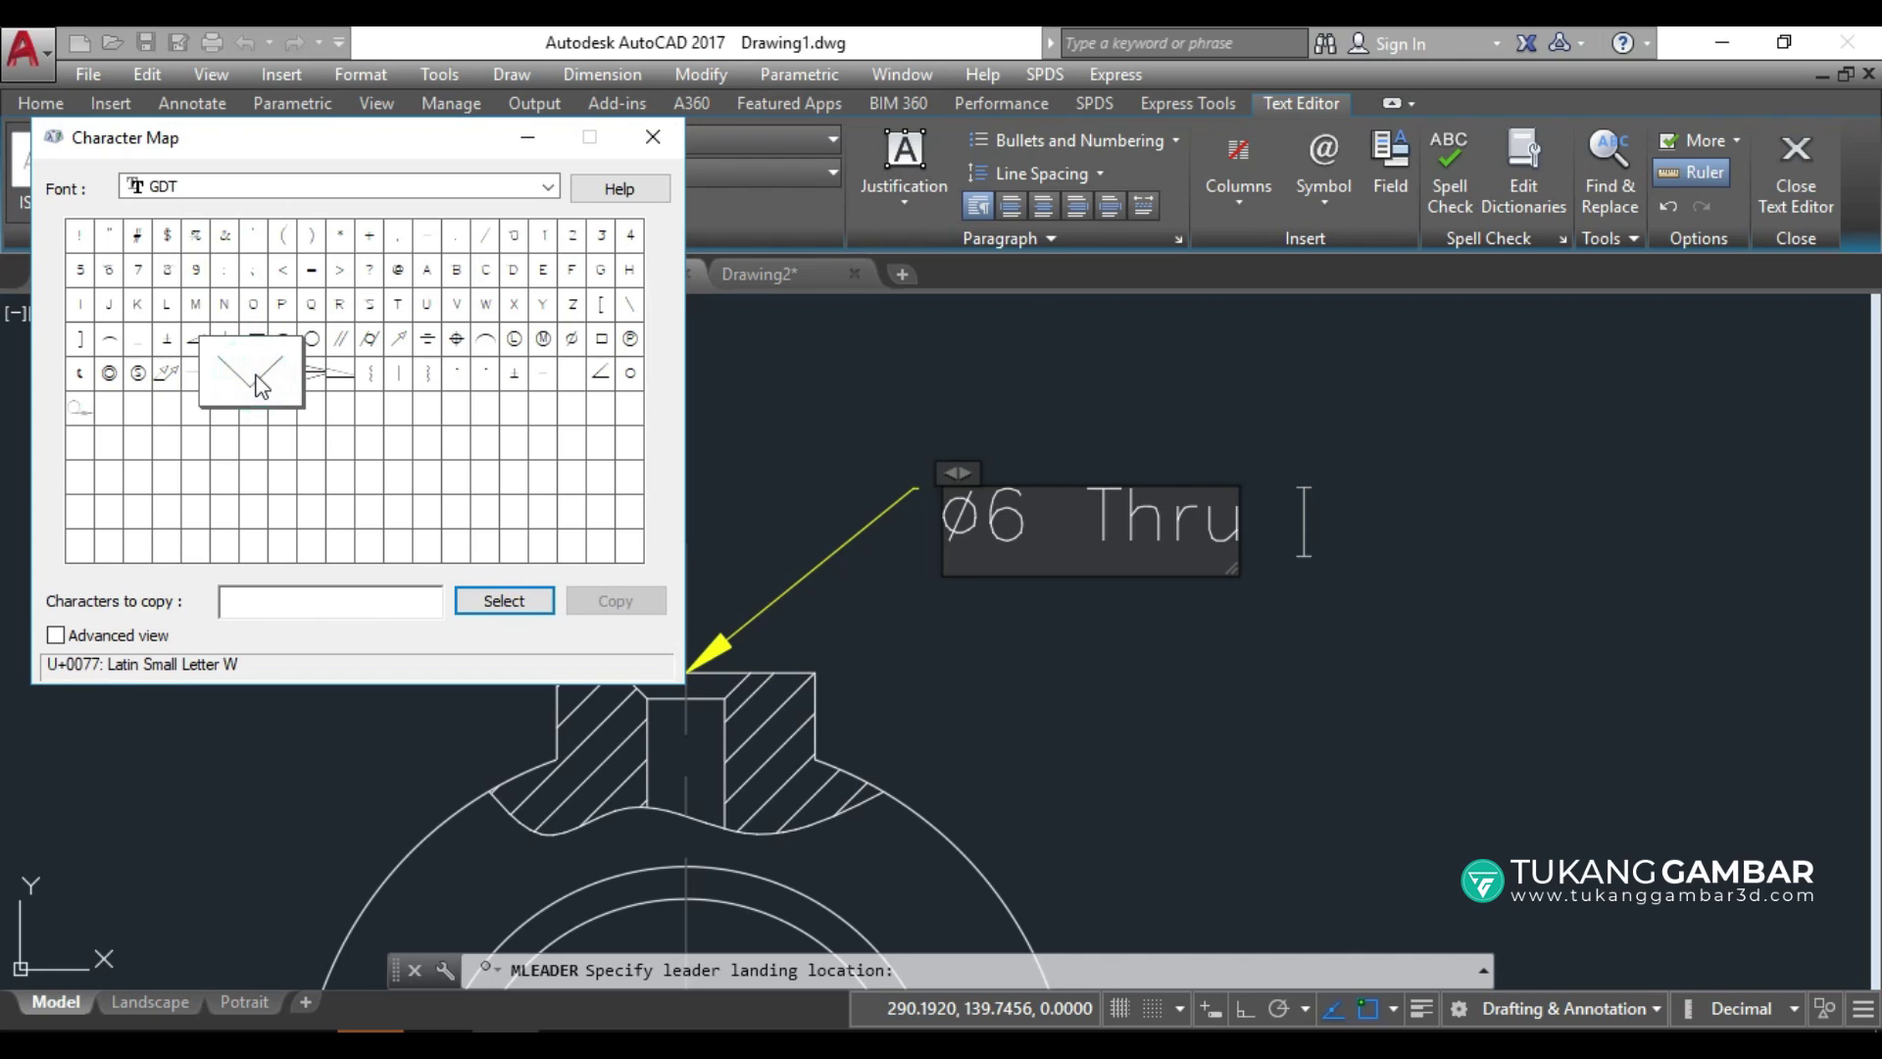
left_click(503, 596)
left_click(591, 600)
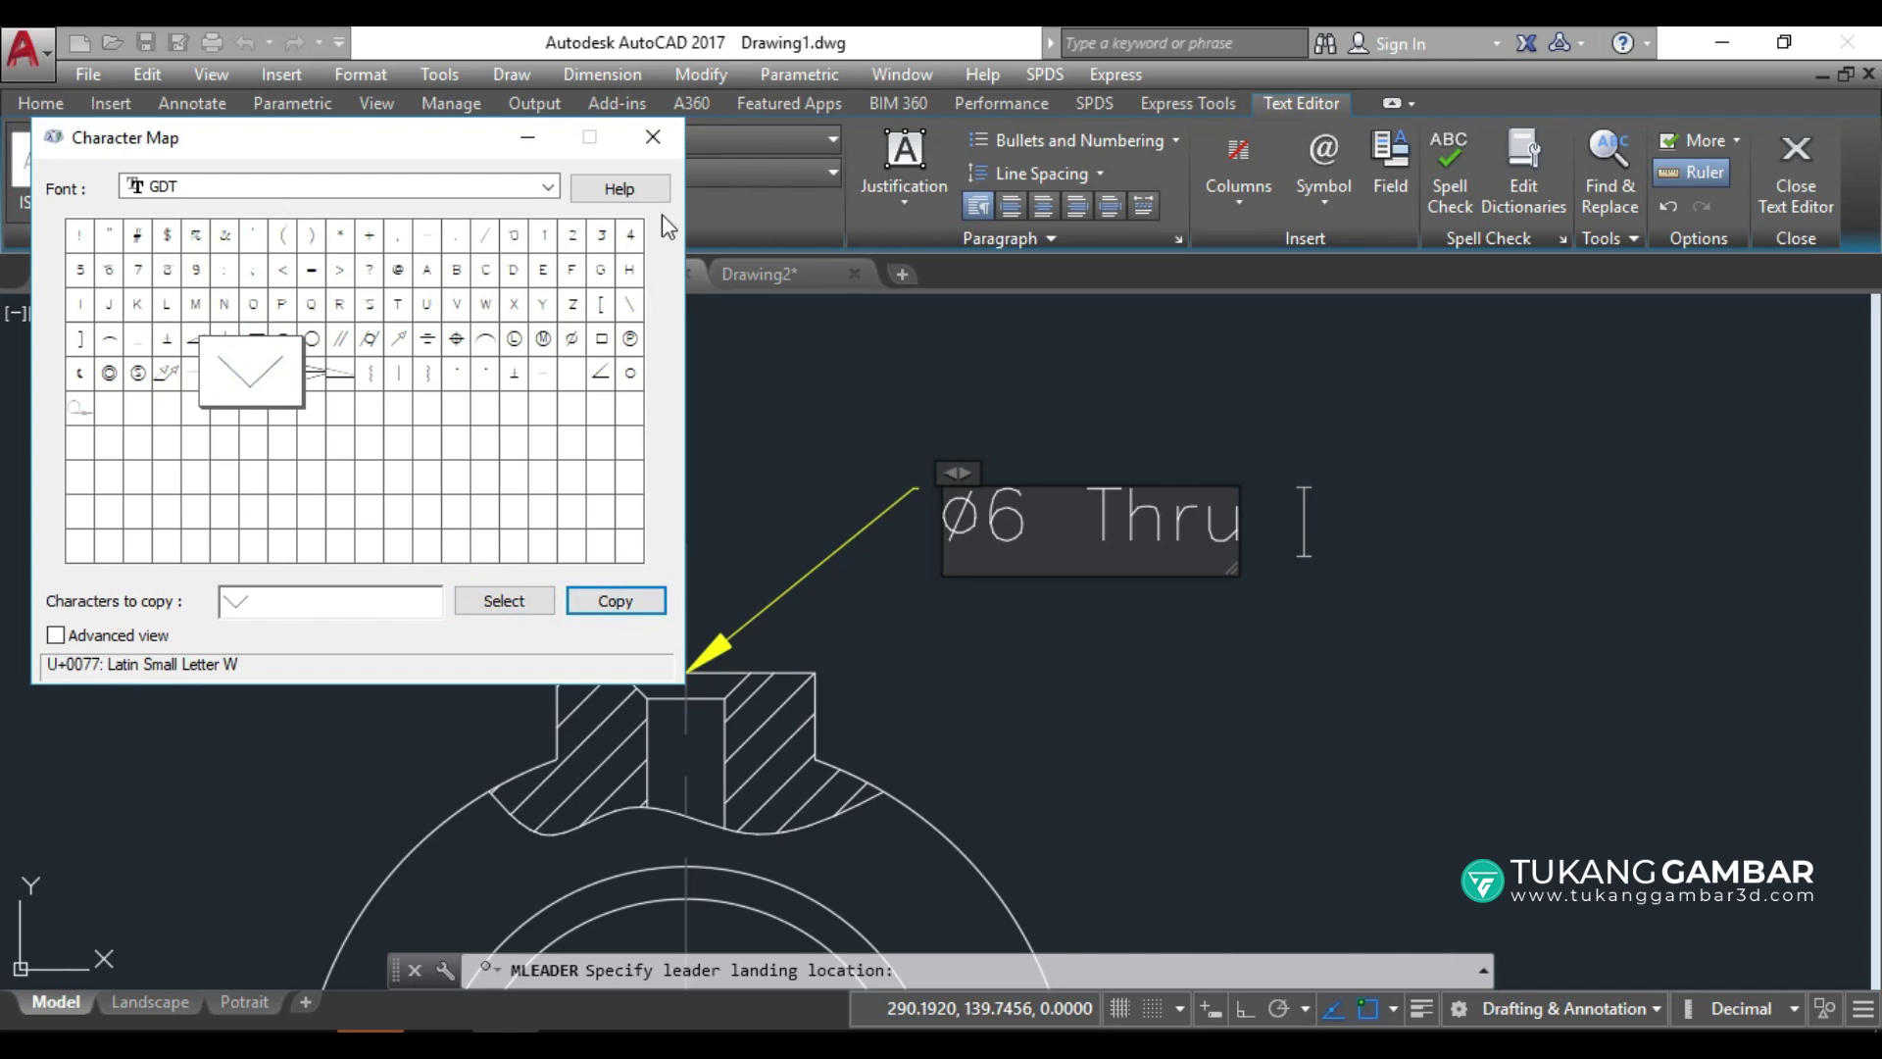
left_click(674, 140)
key("ctrl+v")
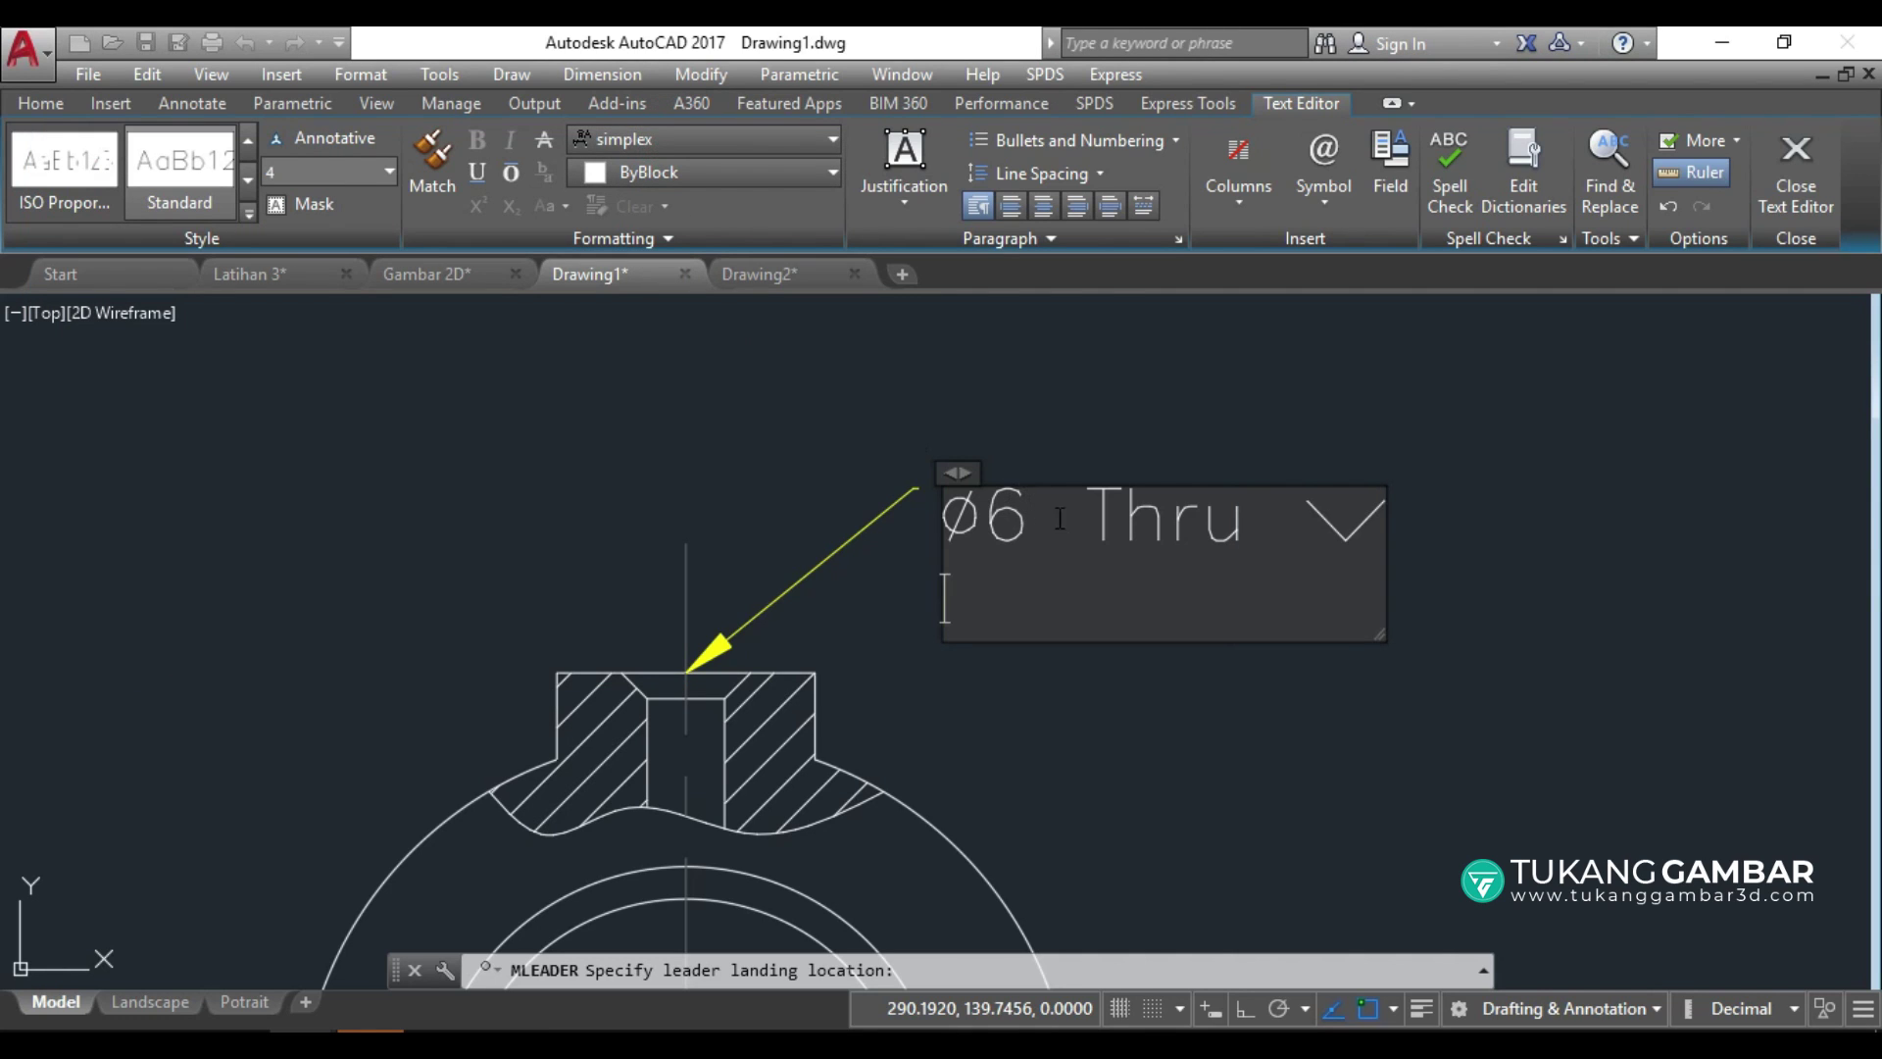
key("BackSpace")
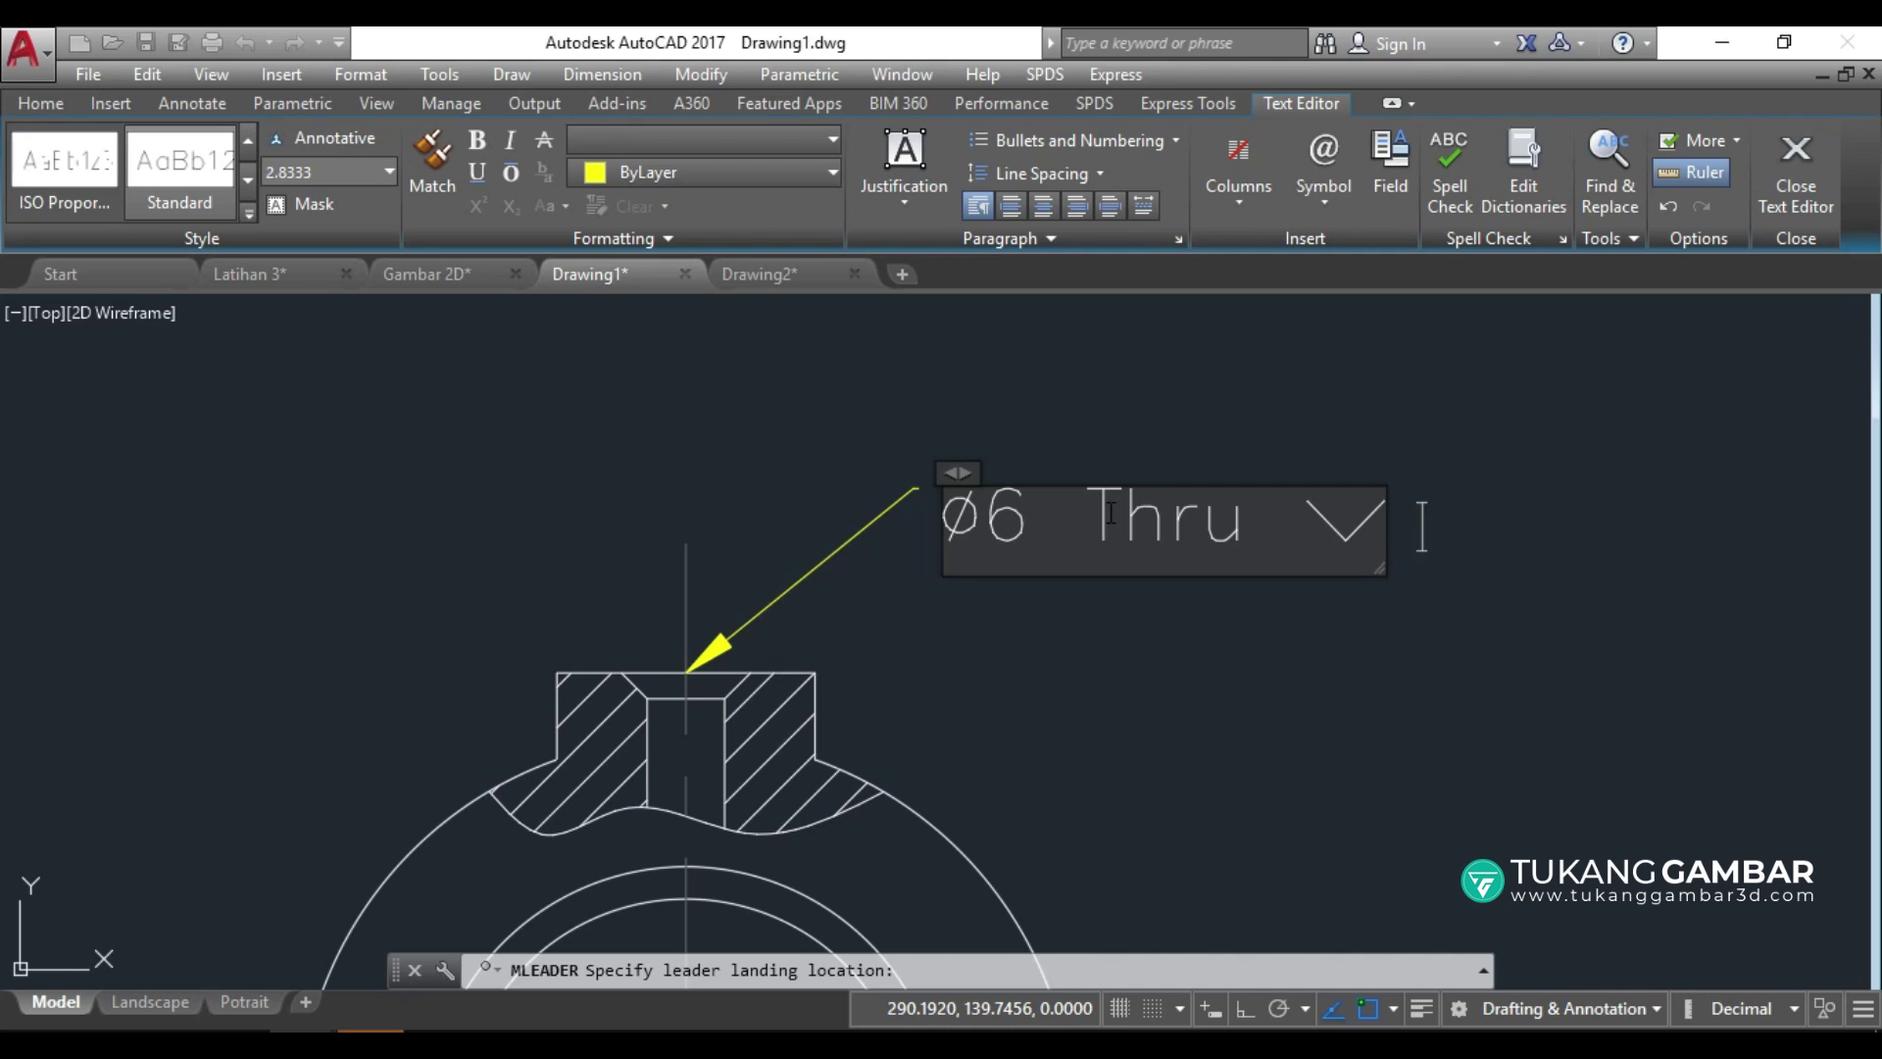
Finish the note with 'Ø10' after the countersink symbol and commit the multileader.
left_click(1324, 167)
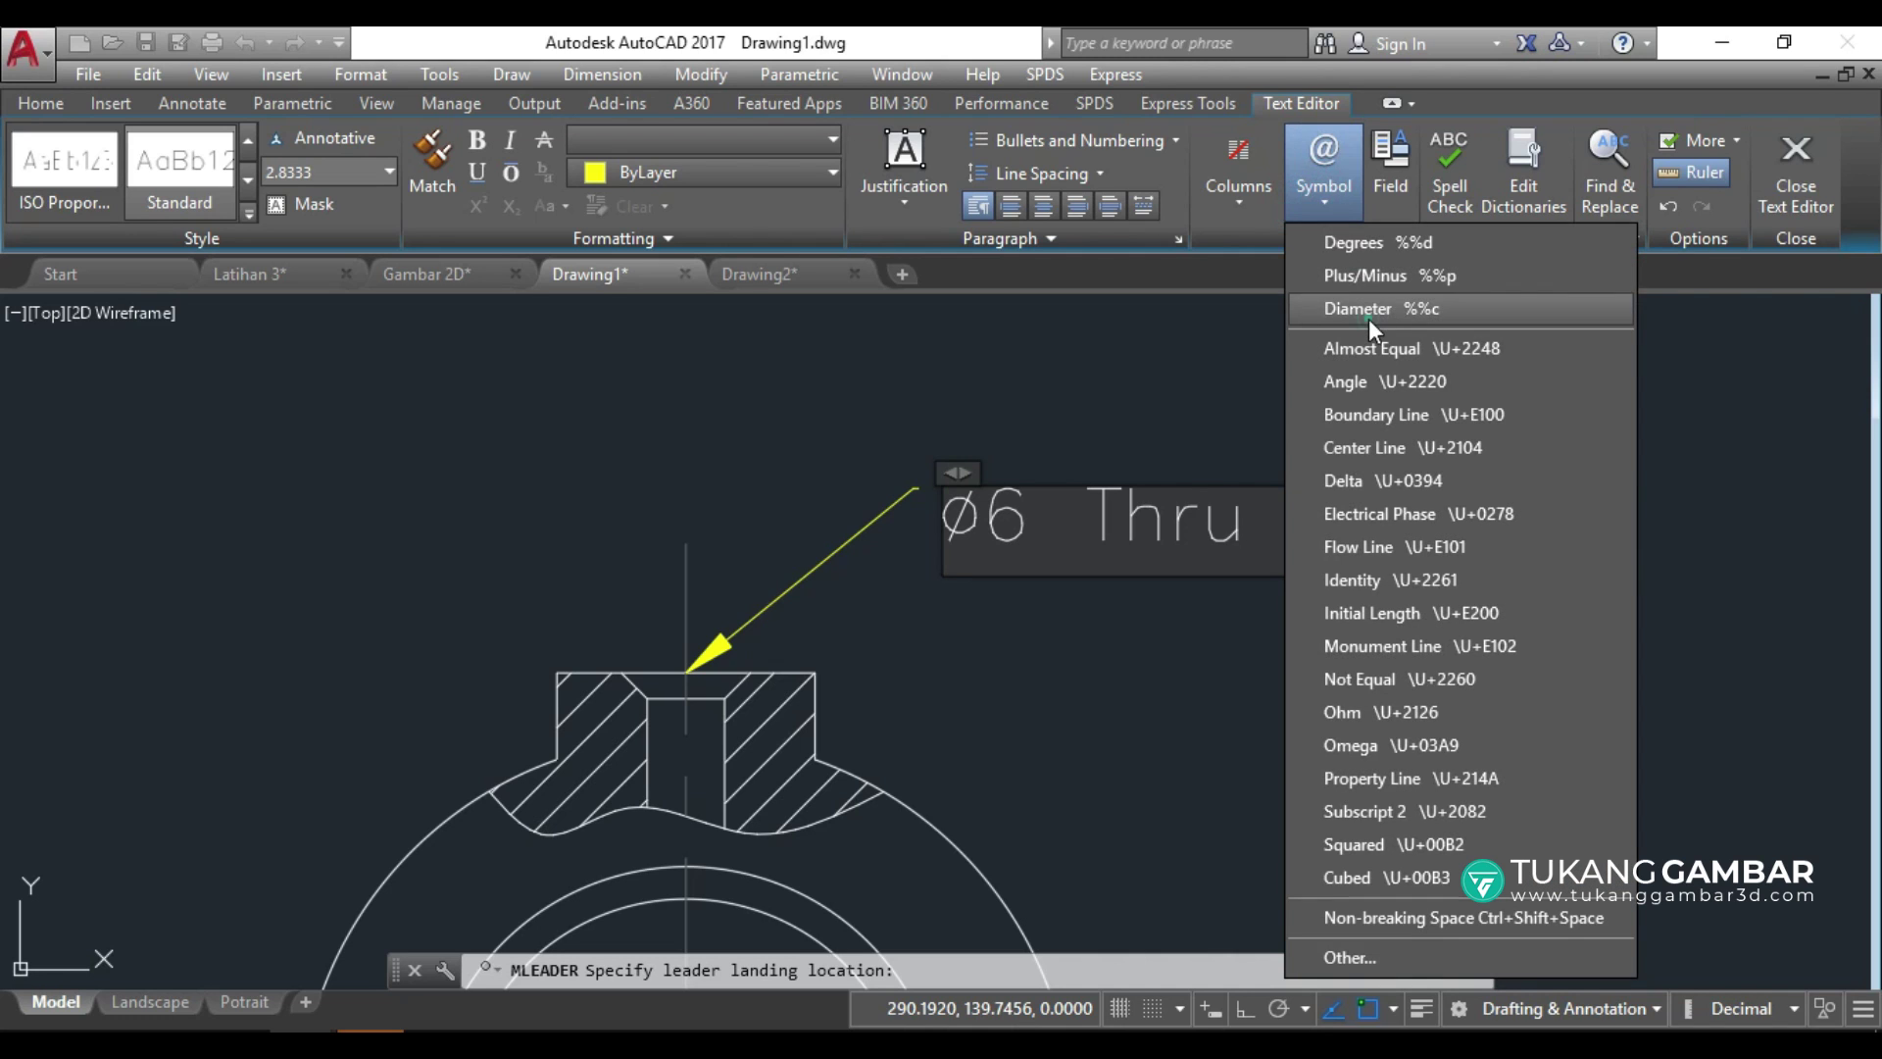
left_click(1368, 316)
type("10")
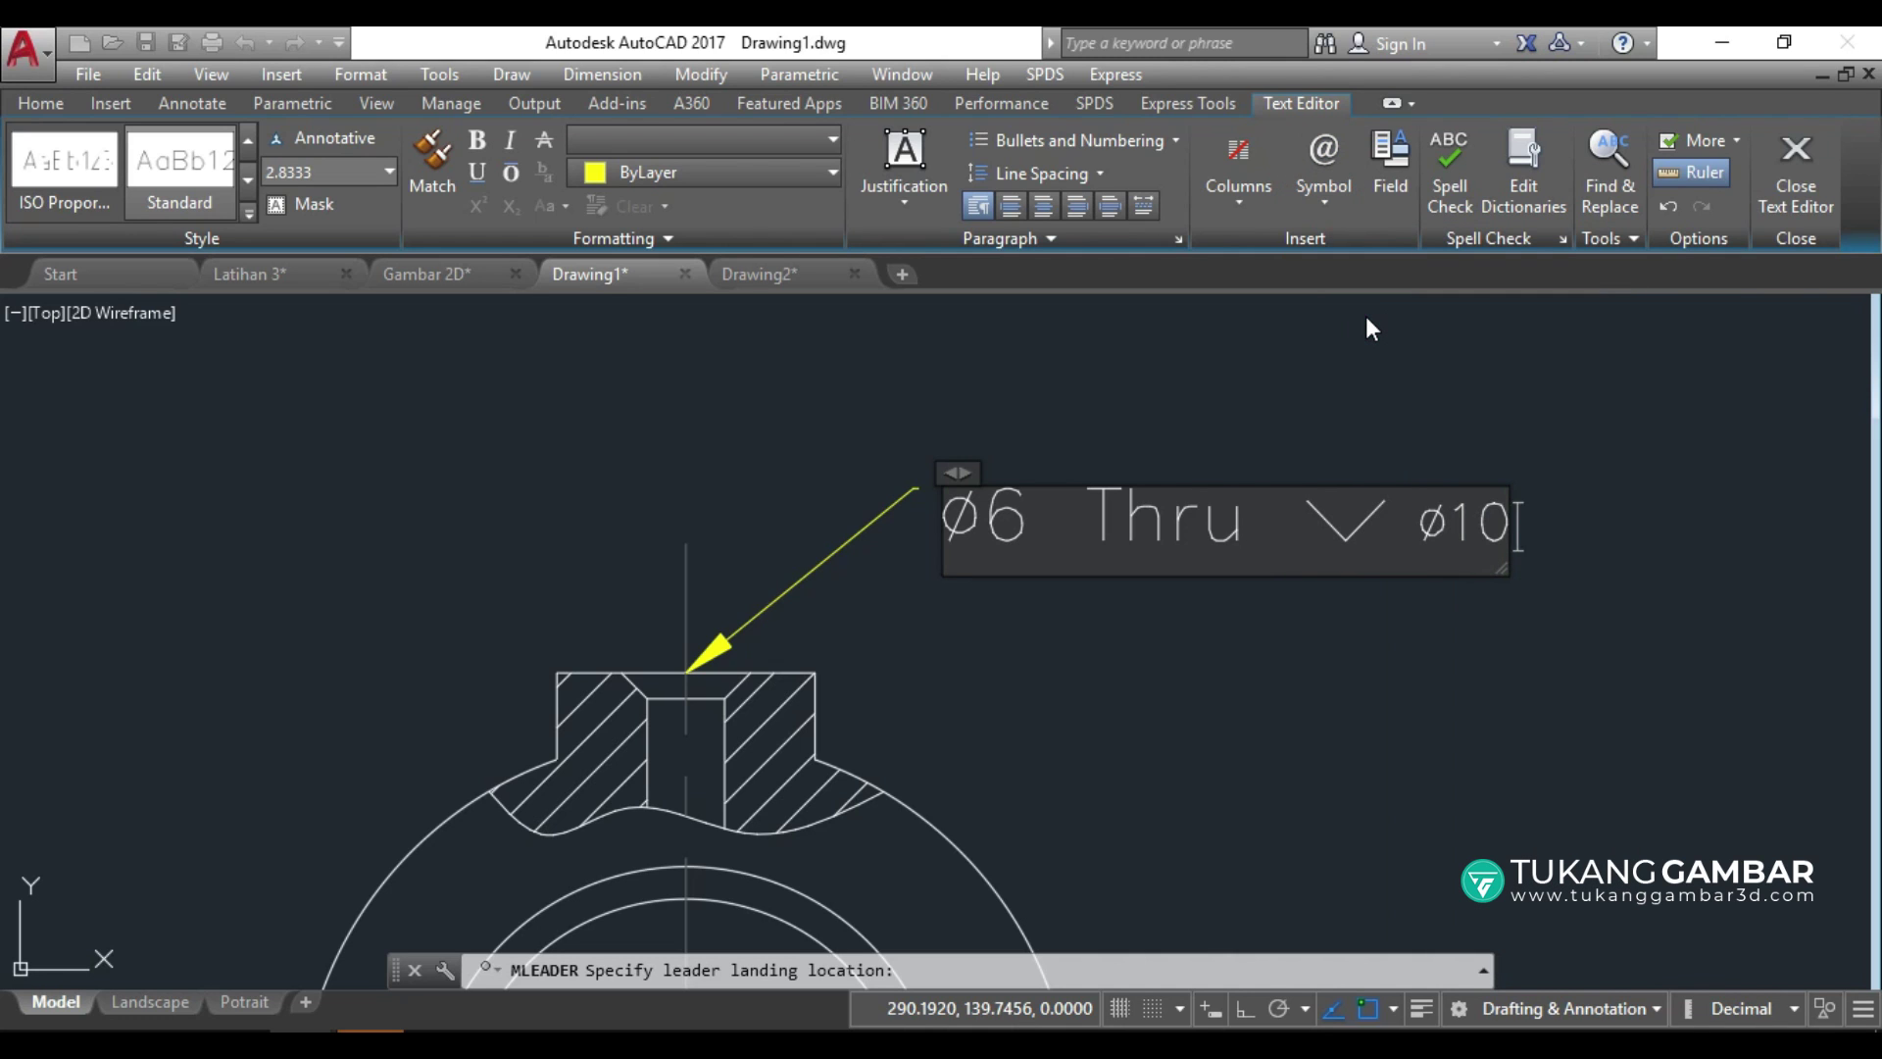
left_click(1373, 367)
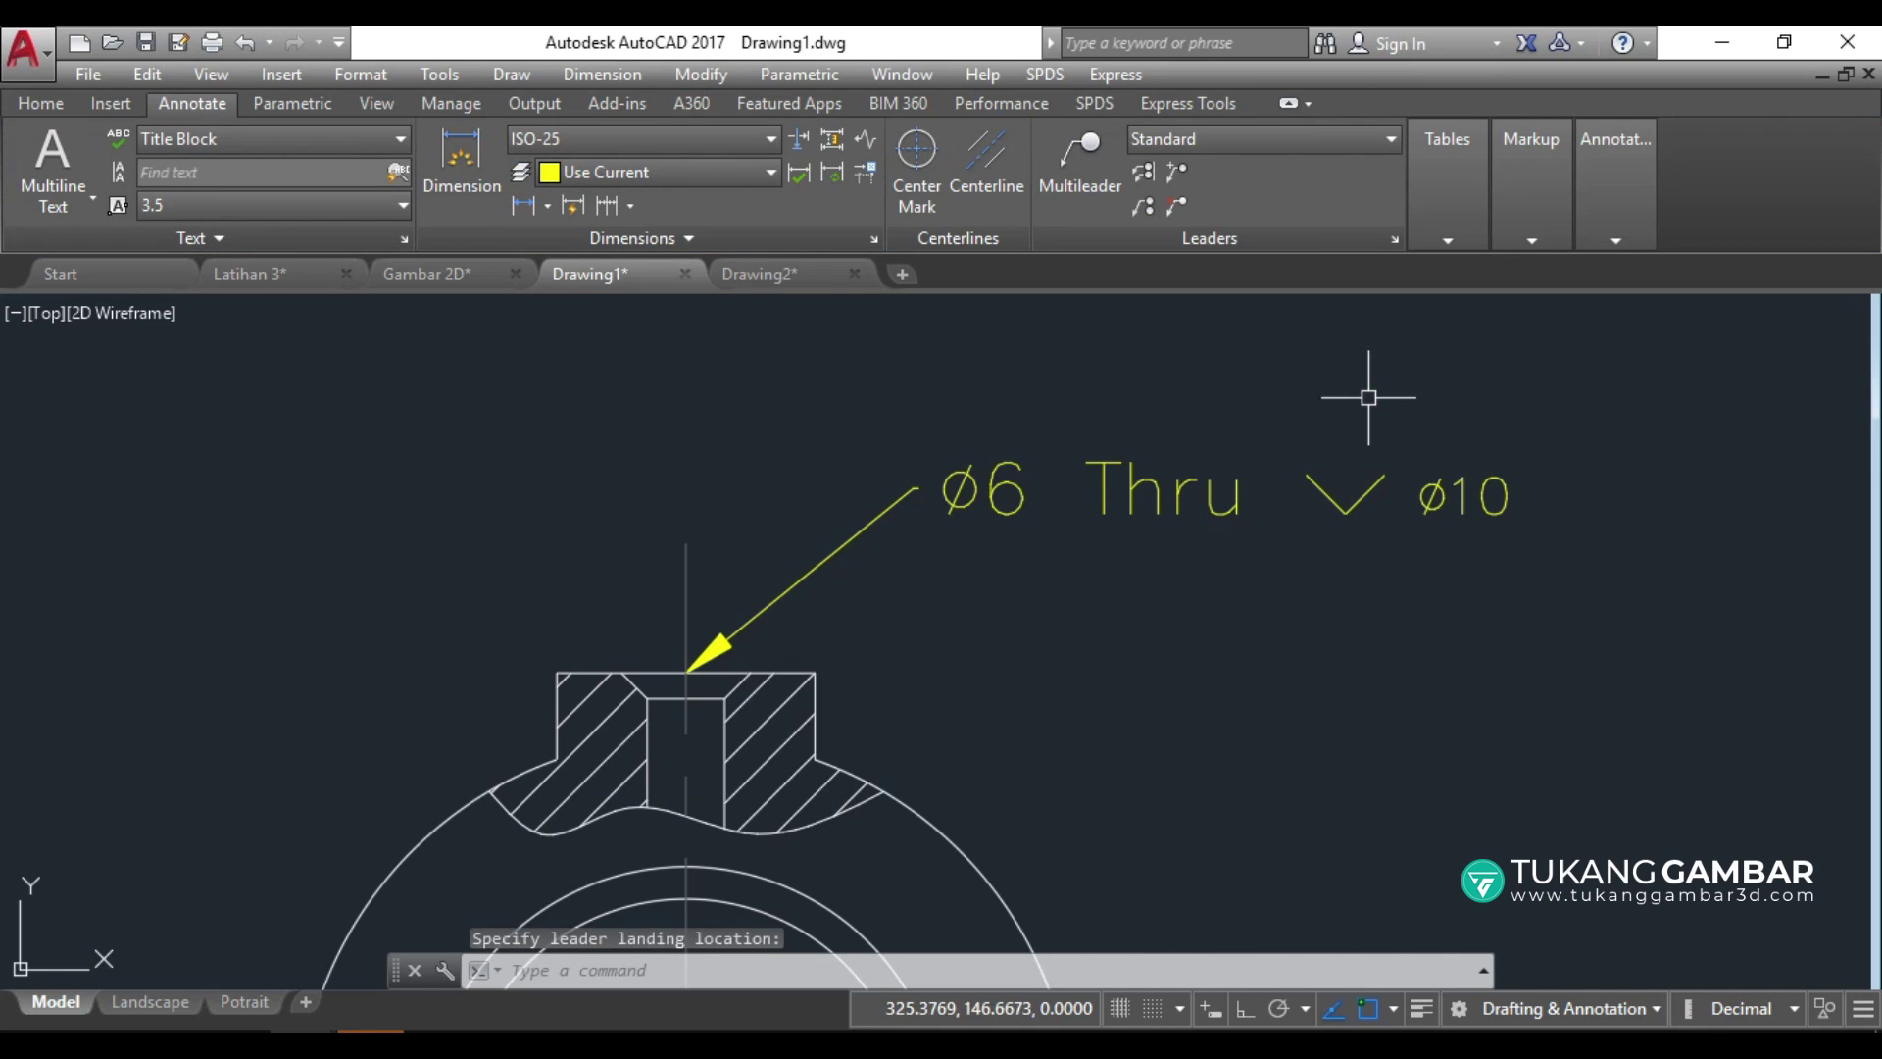
left_click(1133, 484)
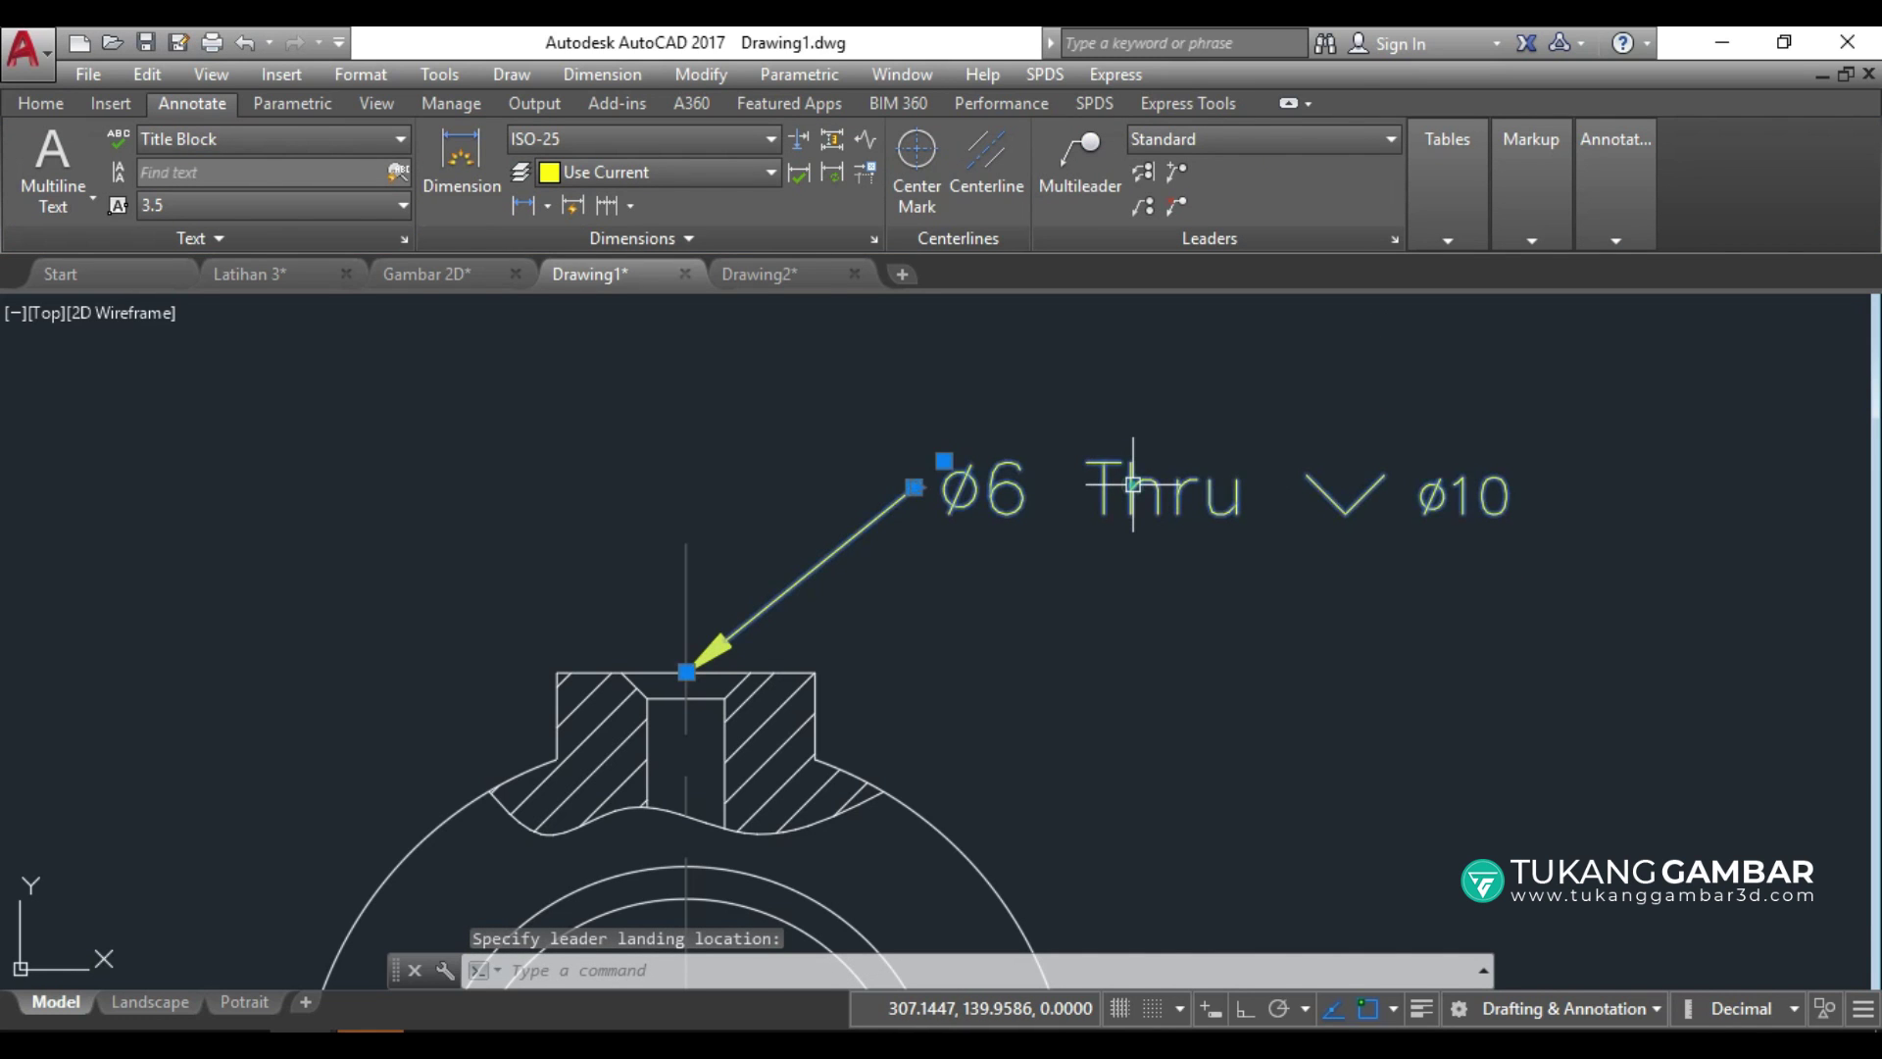
key("Escape")
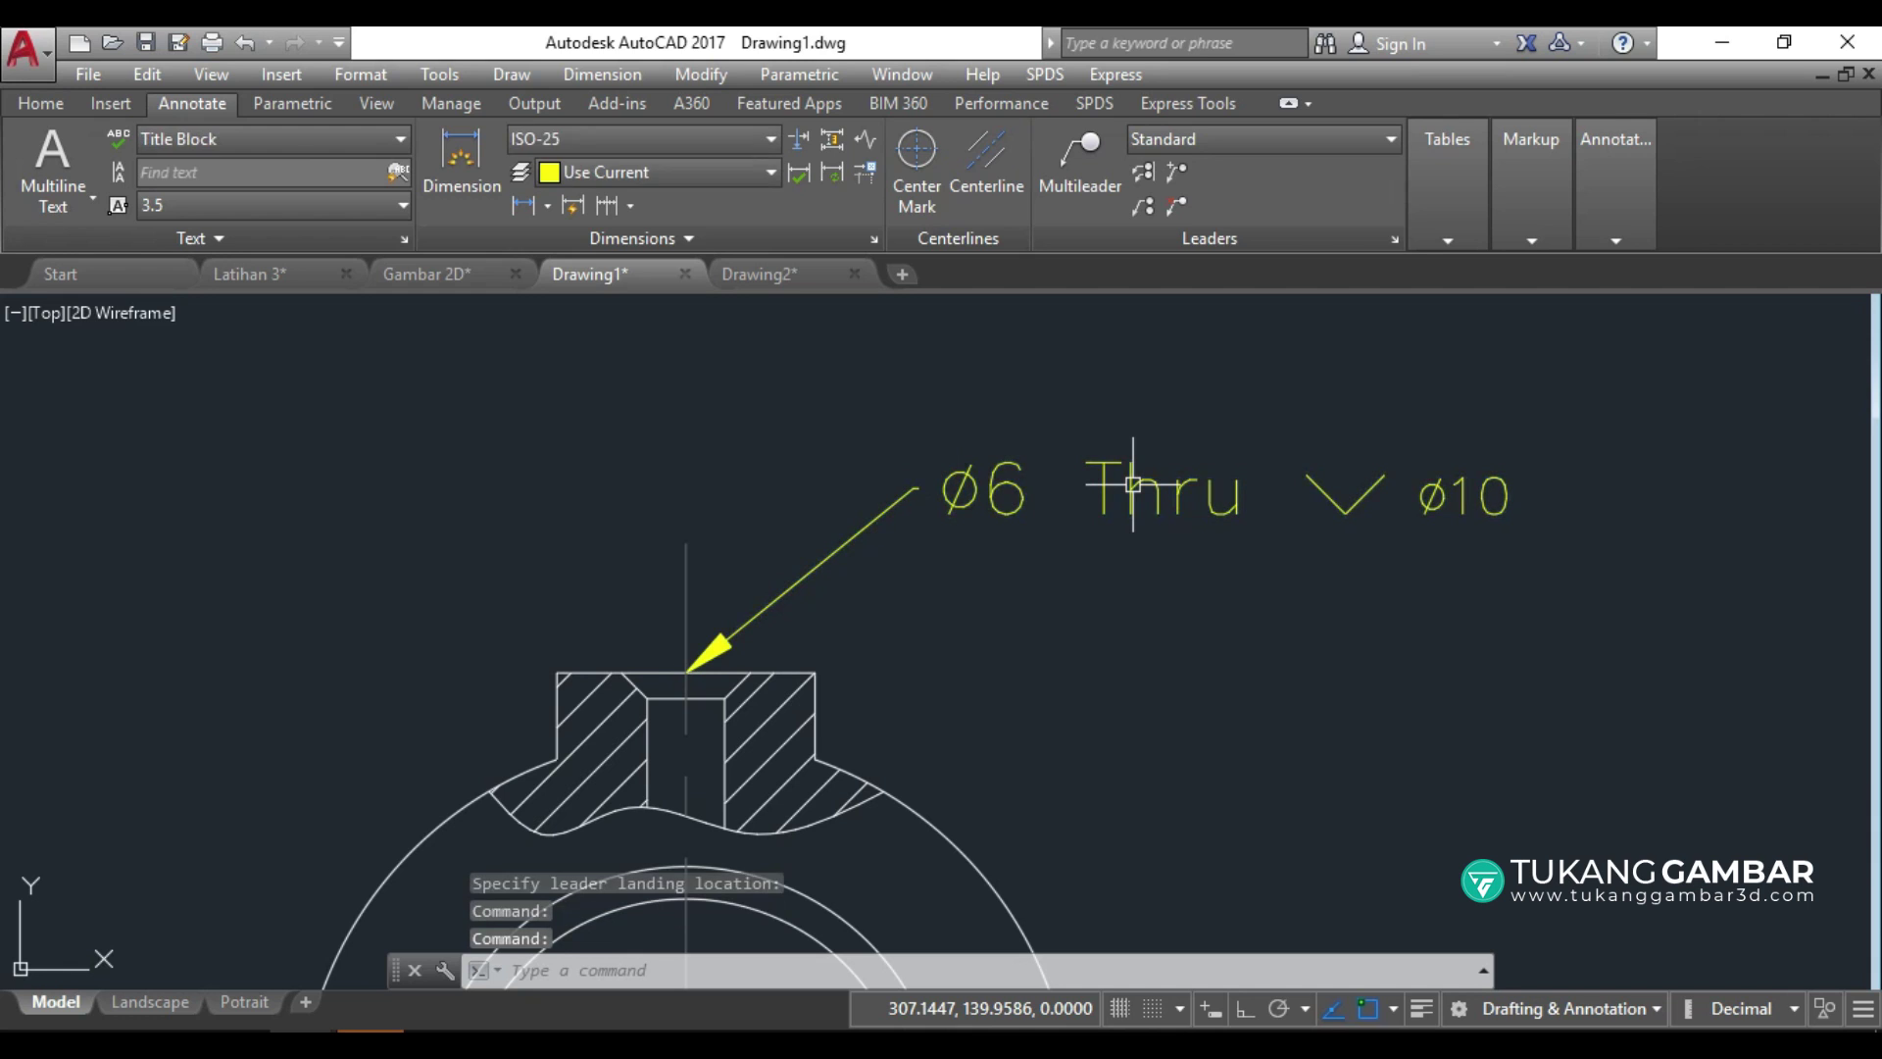
Set the Ø6 Thru multileader's Left Attachment to Underline bottom line in Properties.
left_click(1133, 484)
right_click(1133, 484)
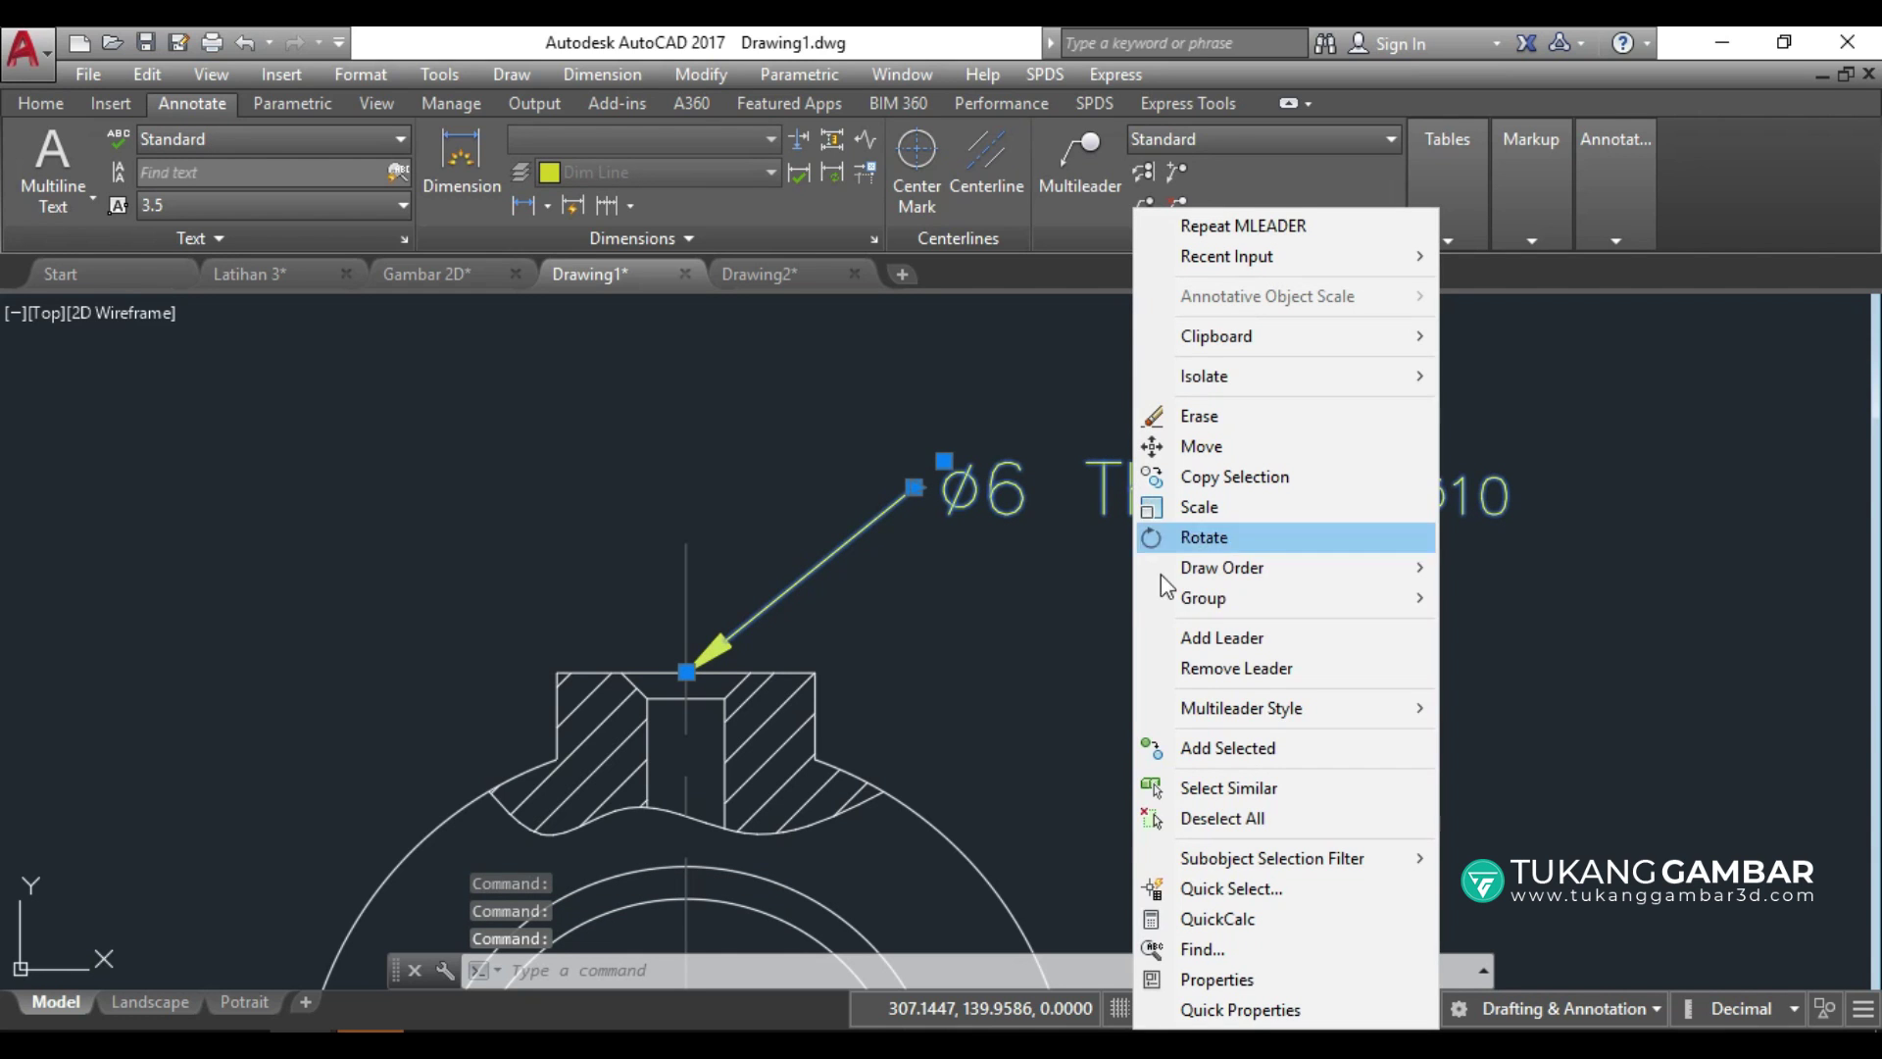
left_click(1237, 979)
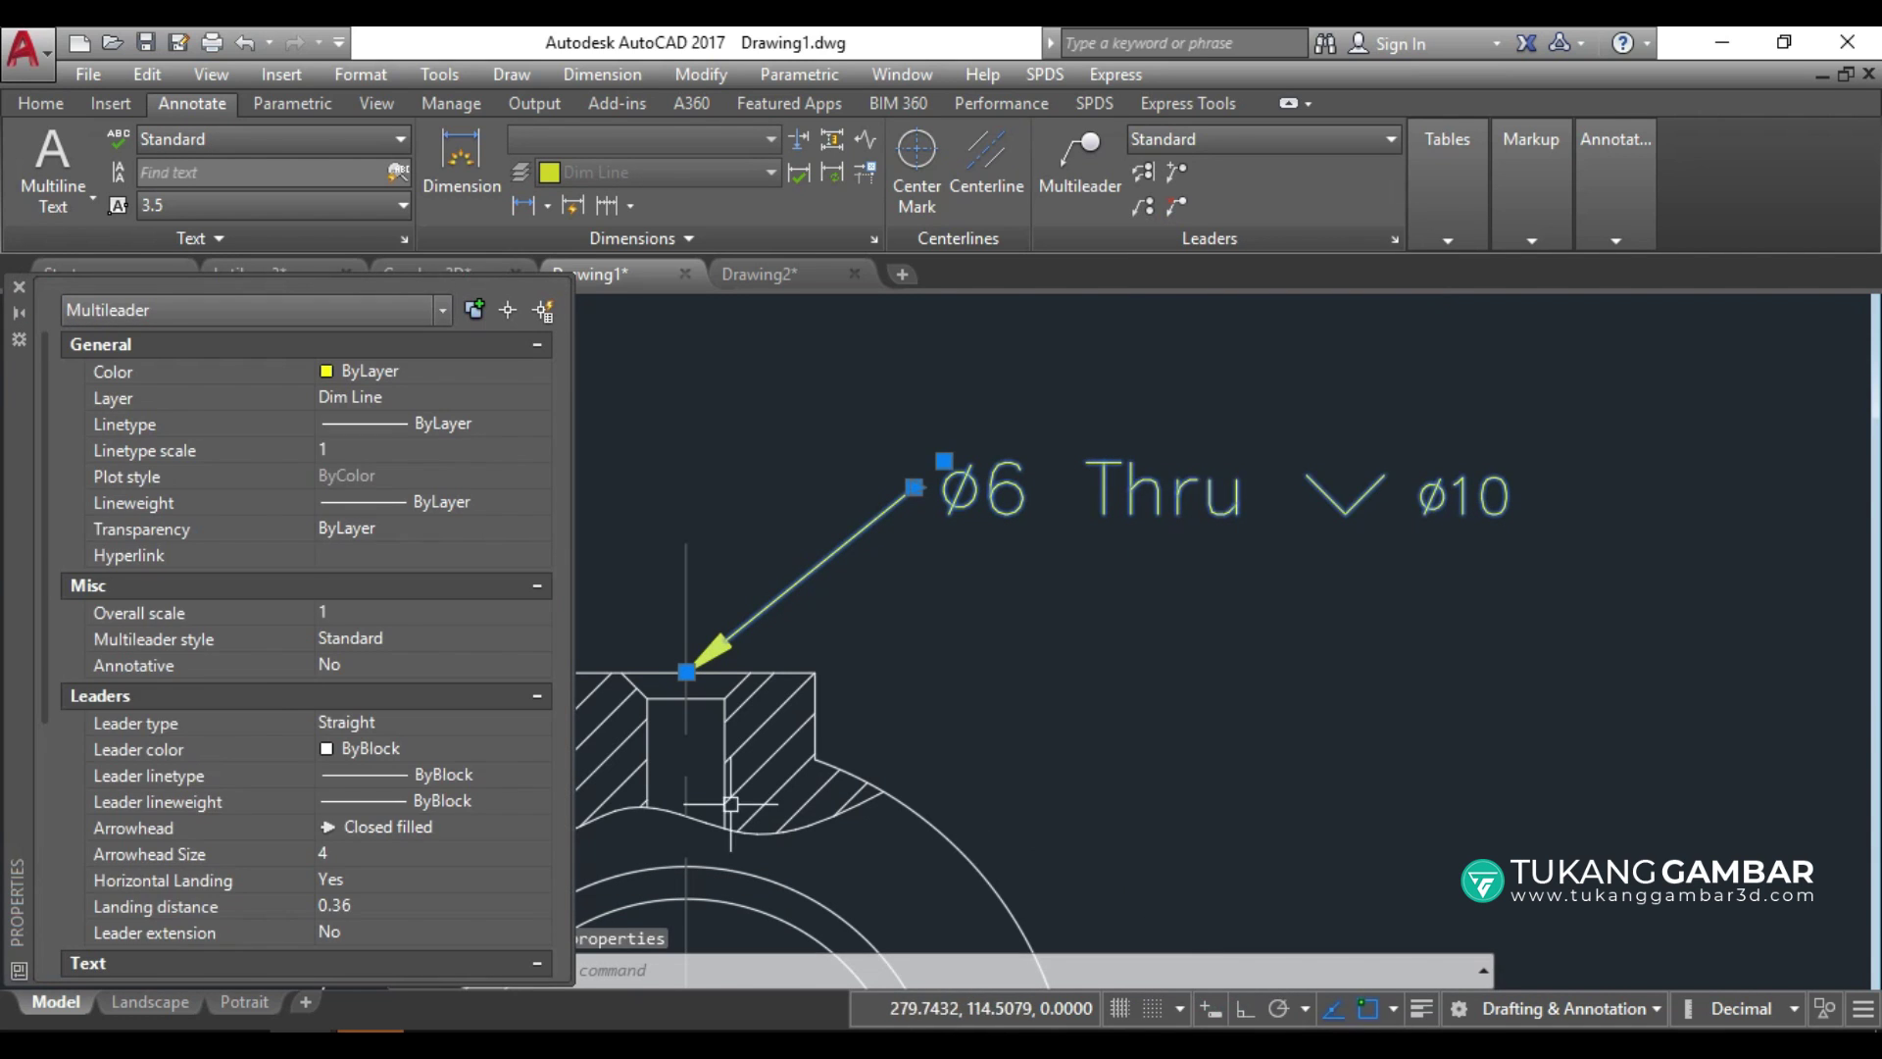
scroll(273, 683, "down", 3)
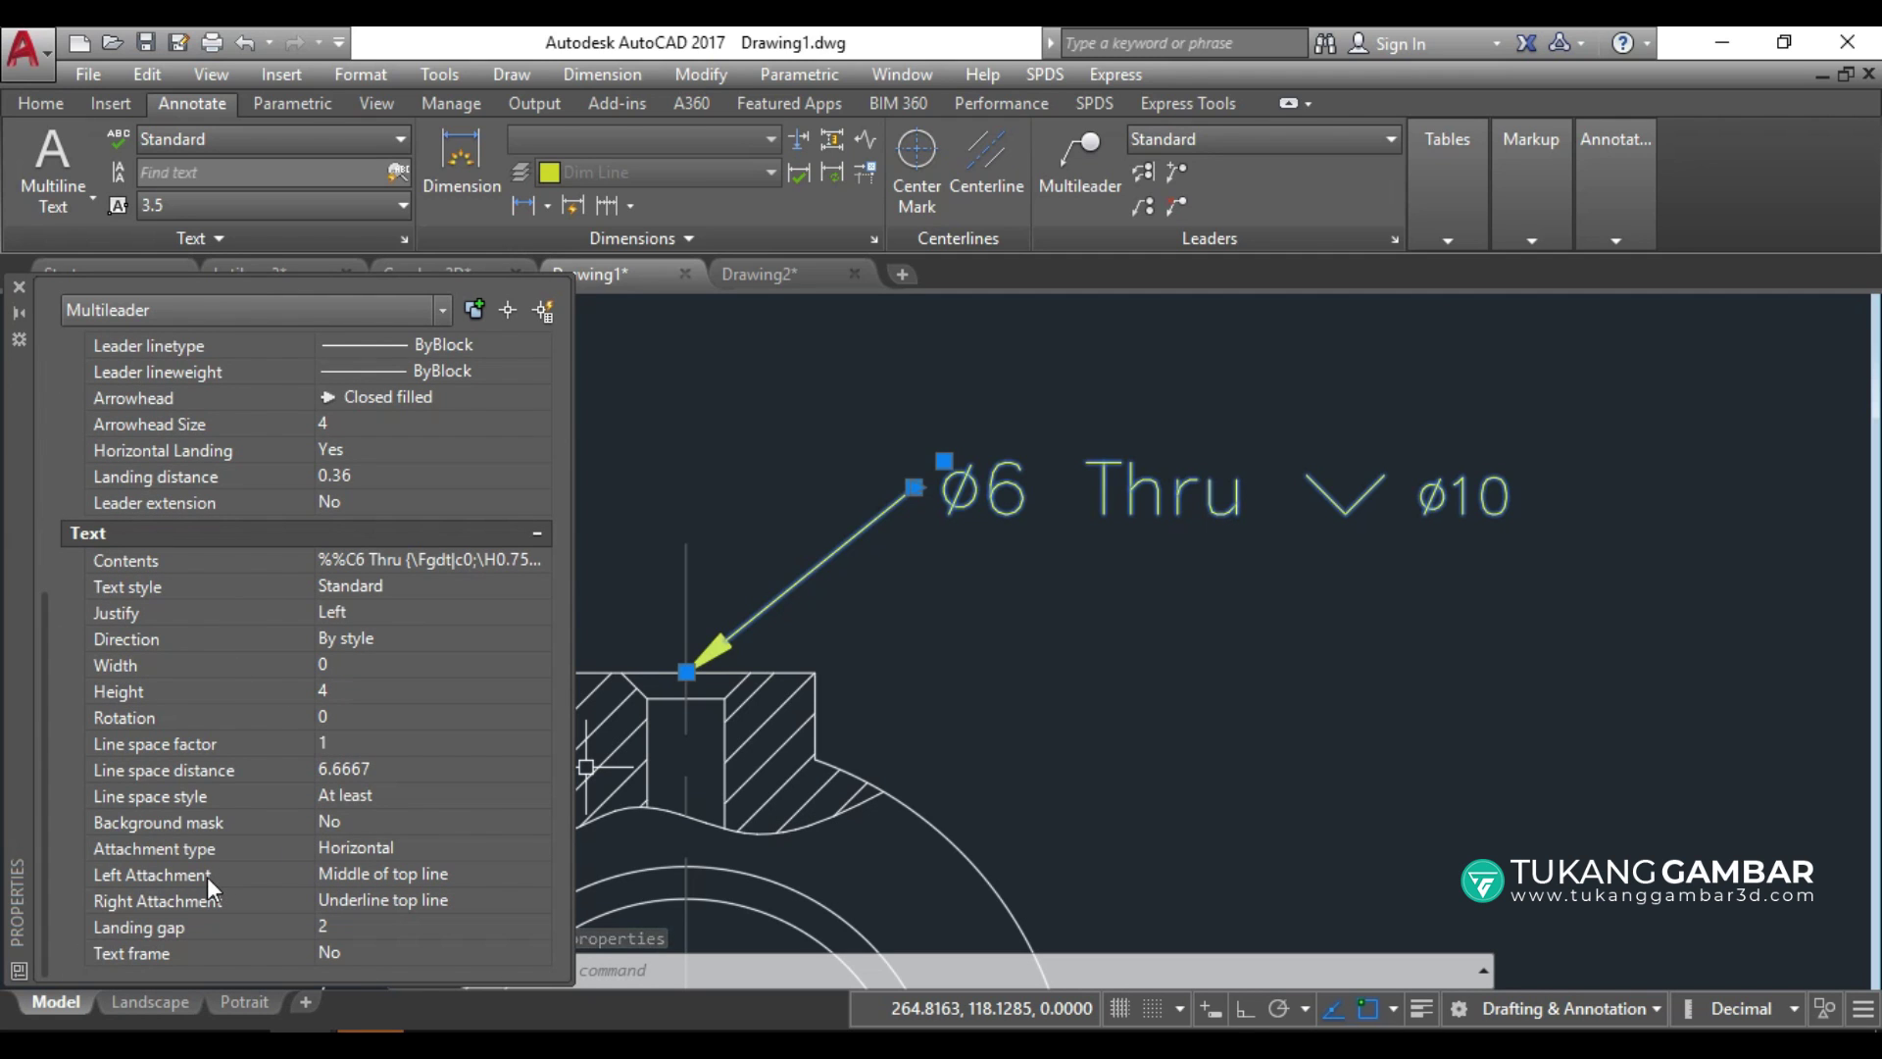
left_click(506, 872)
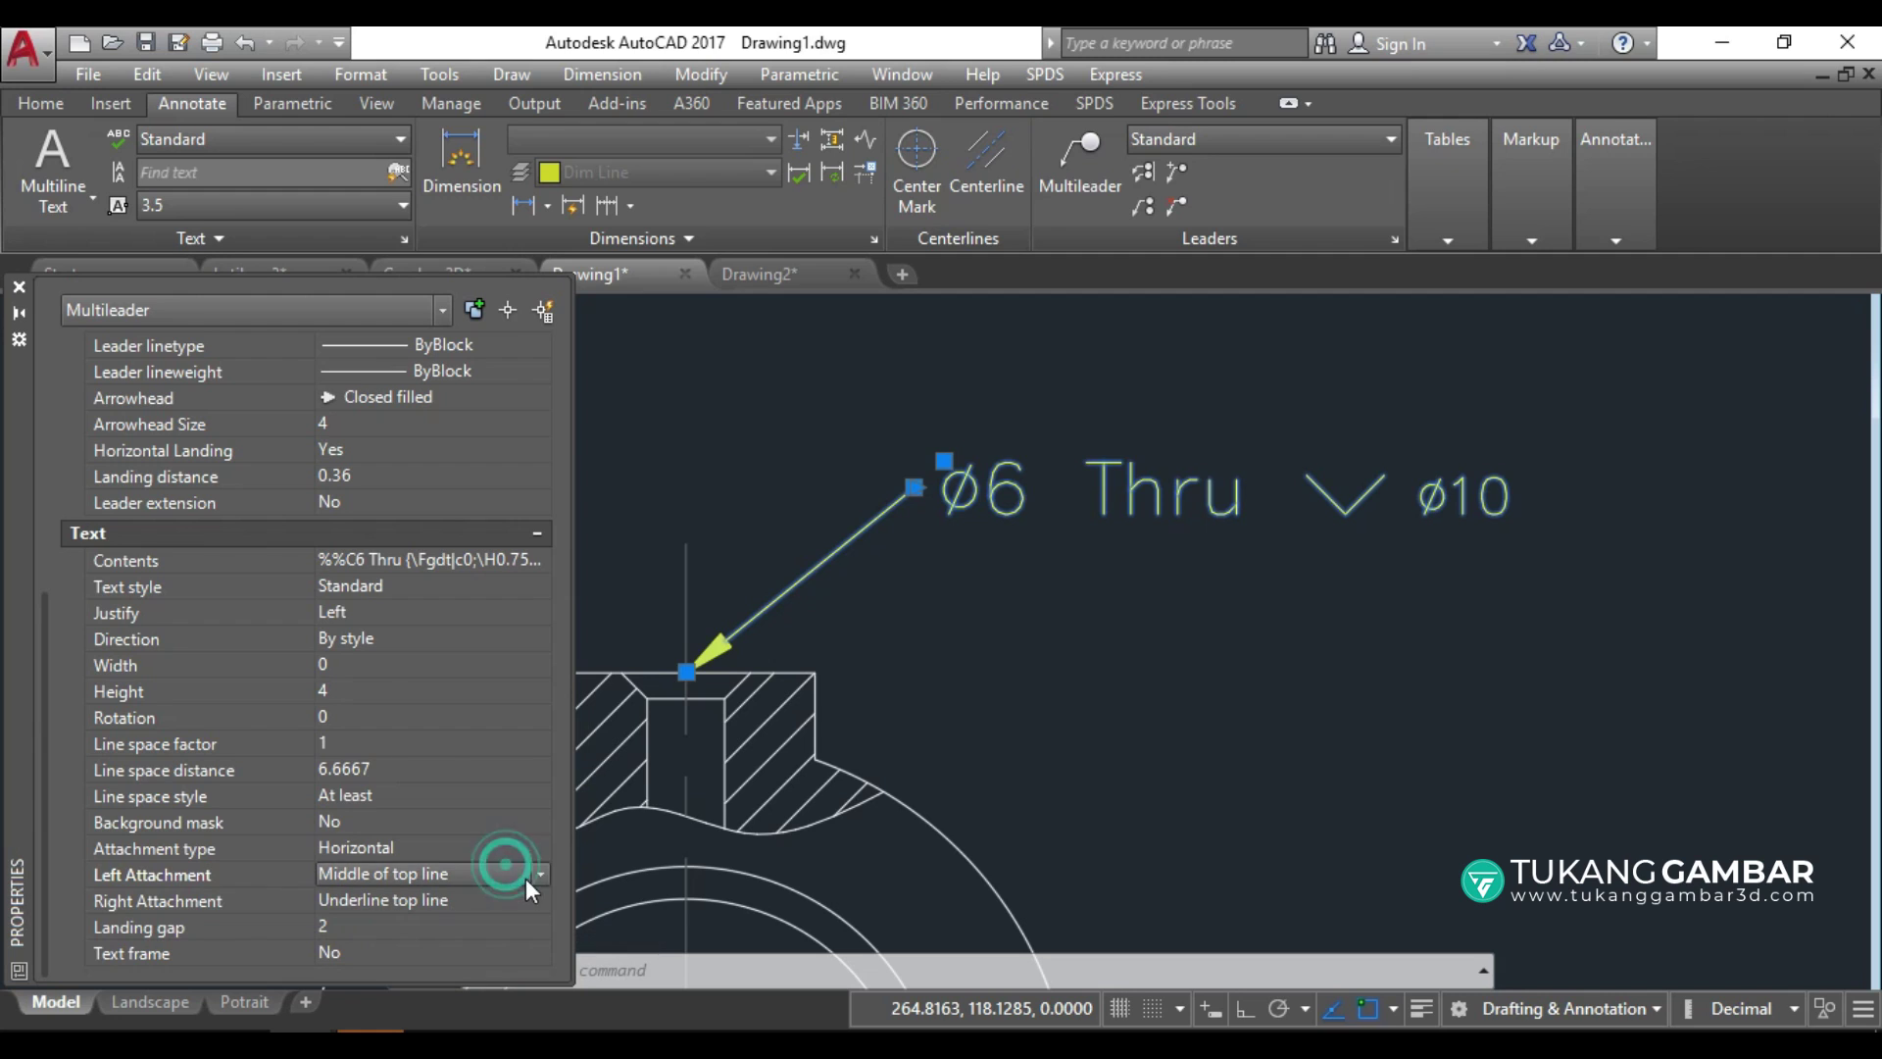
left_click(539, 872)
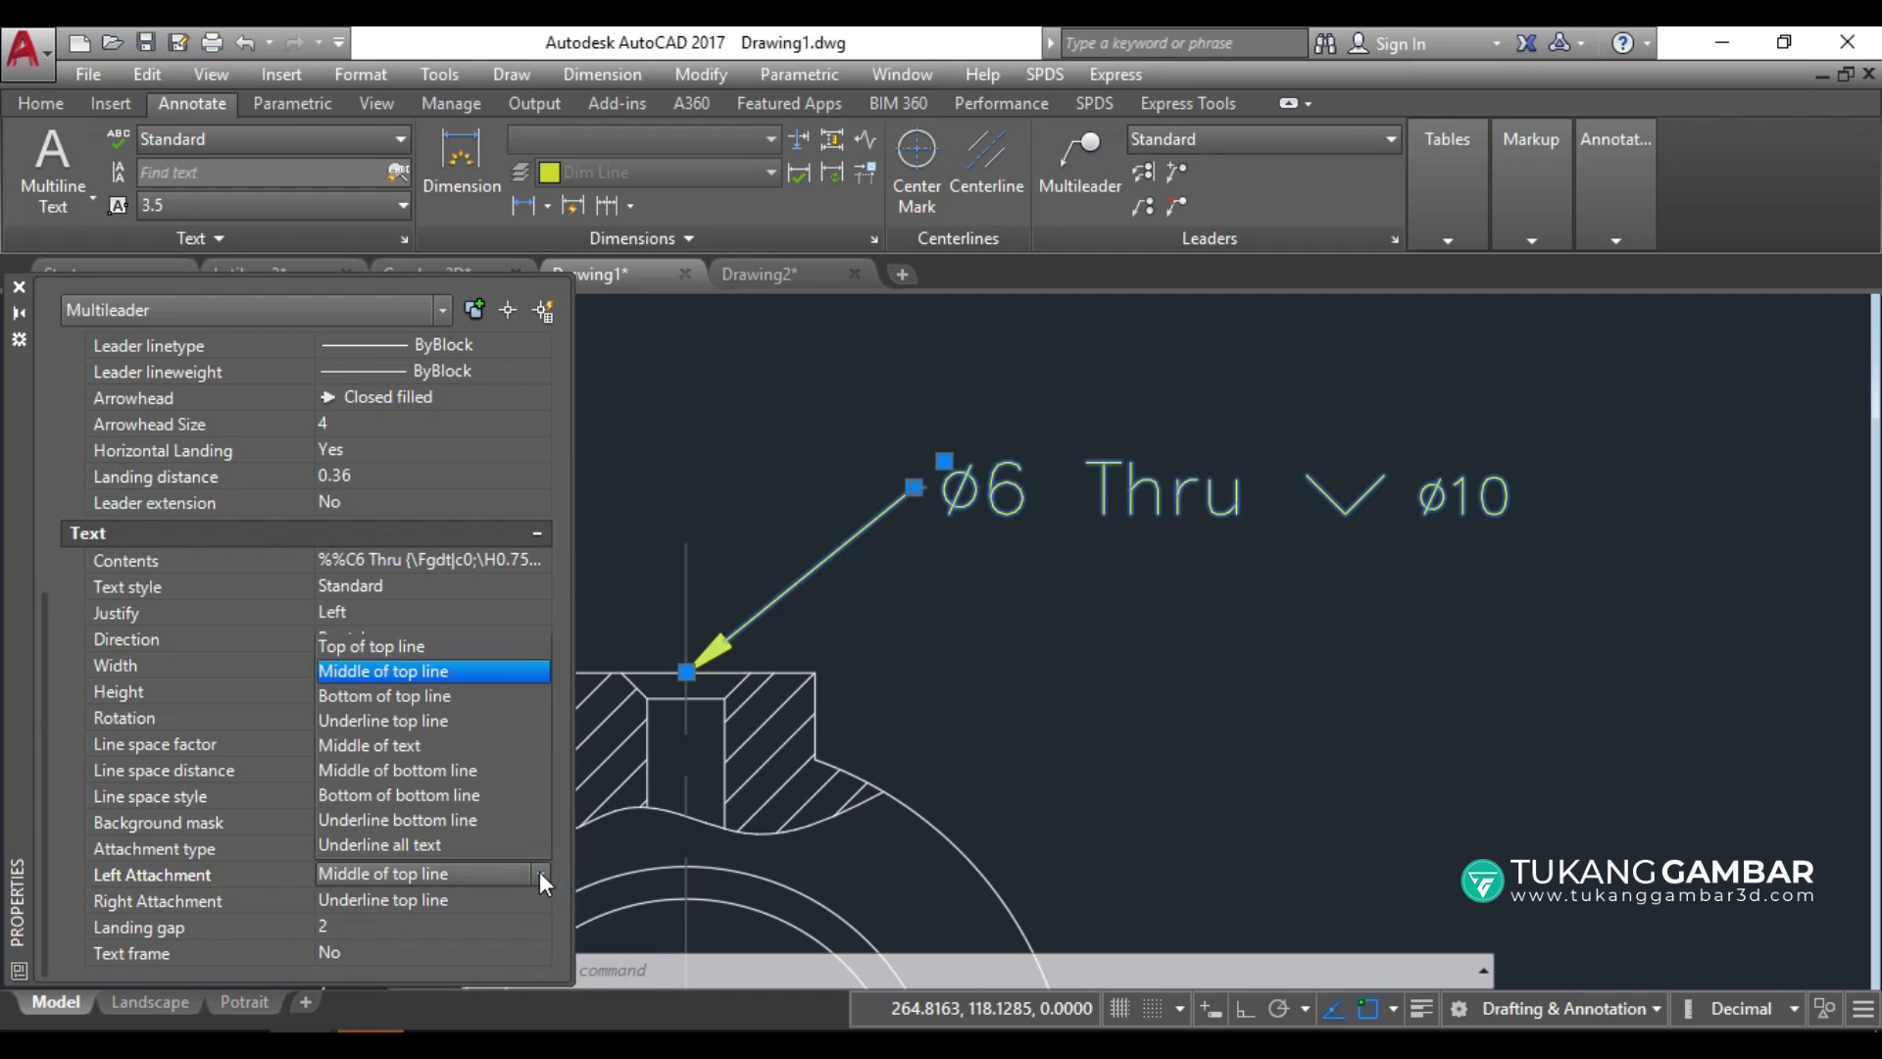
left_click(491, 820)
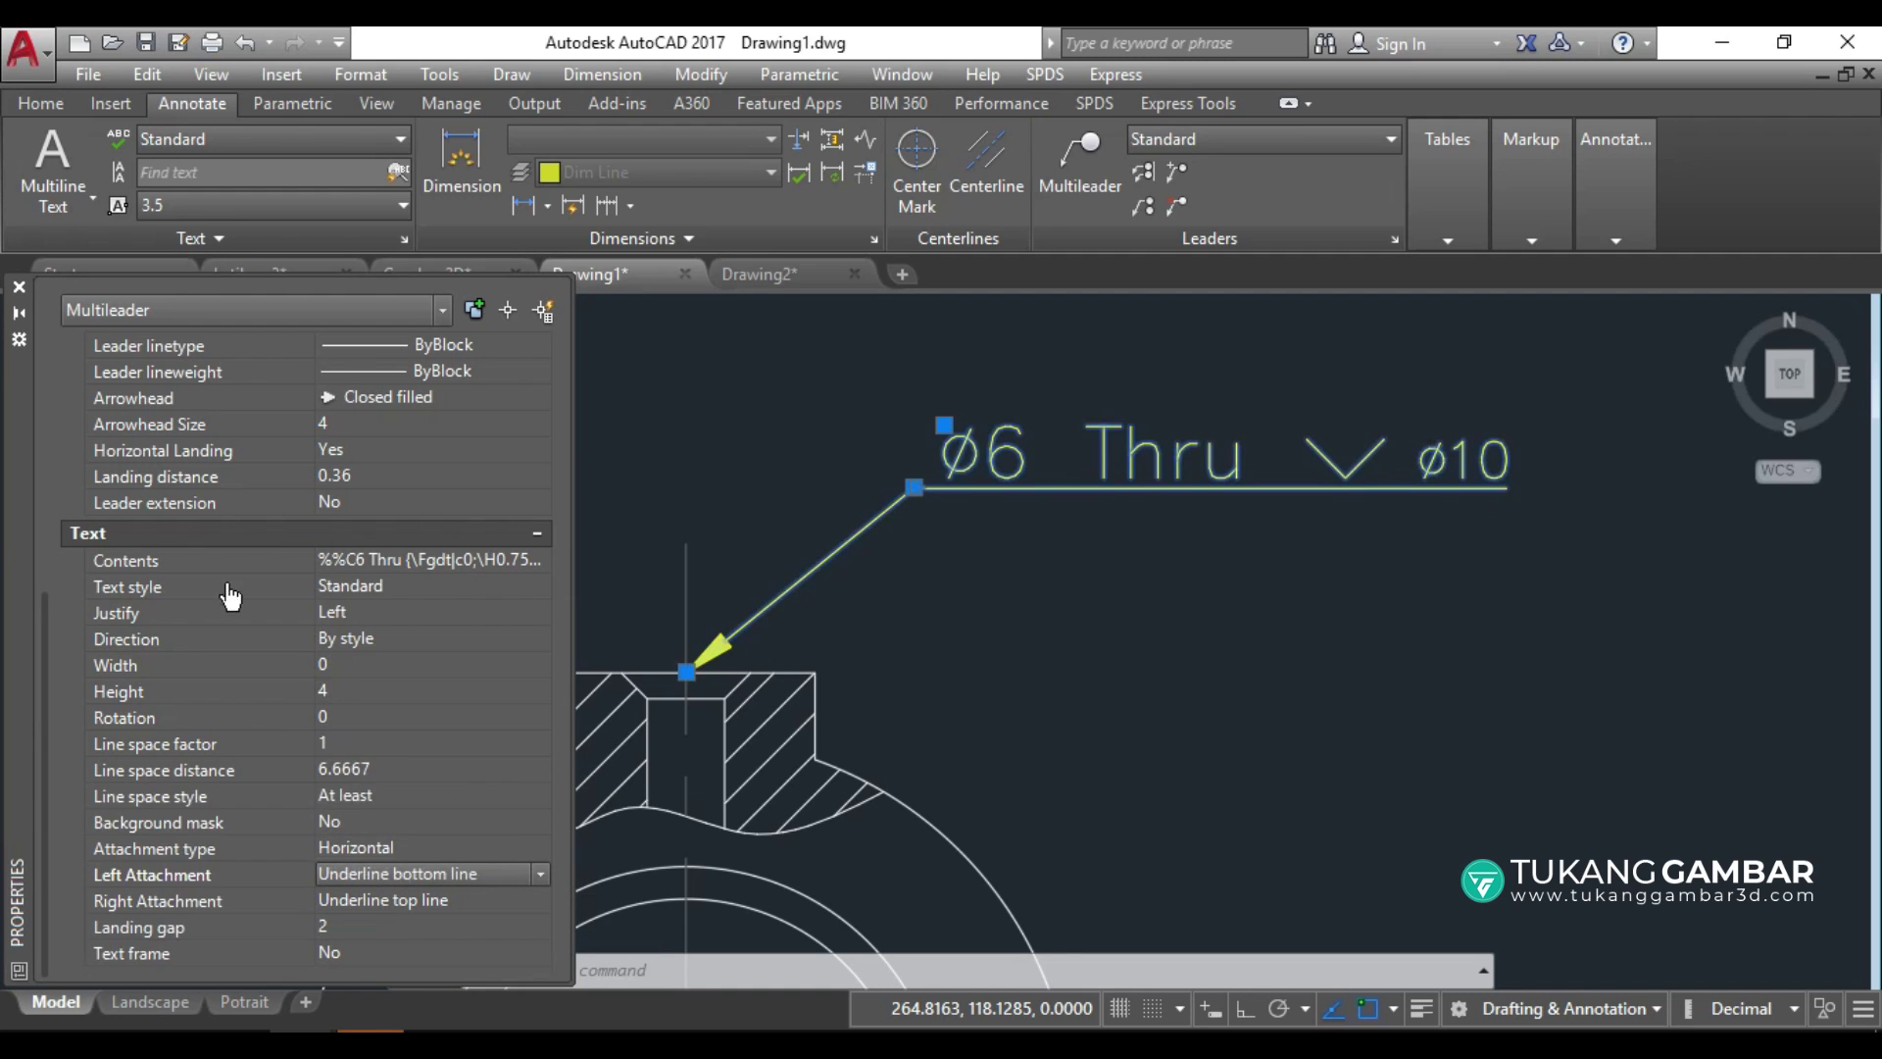
left_click(19, 286)
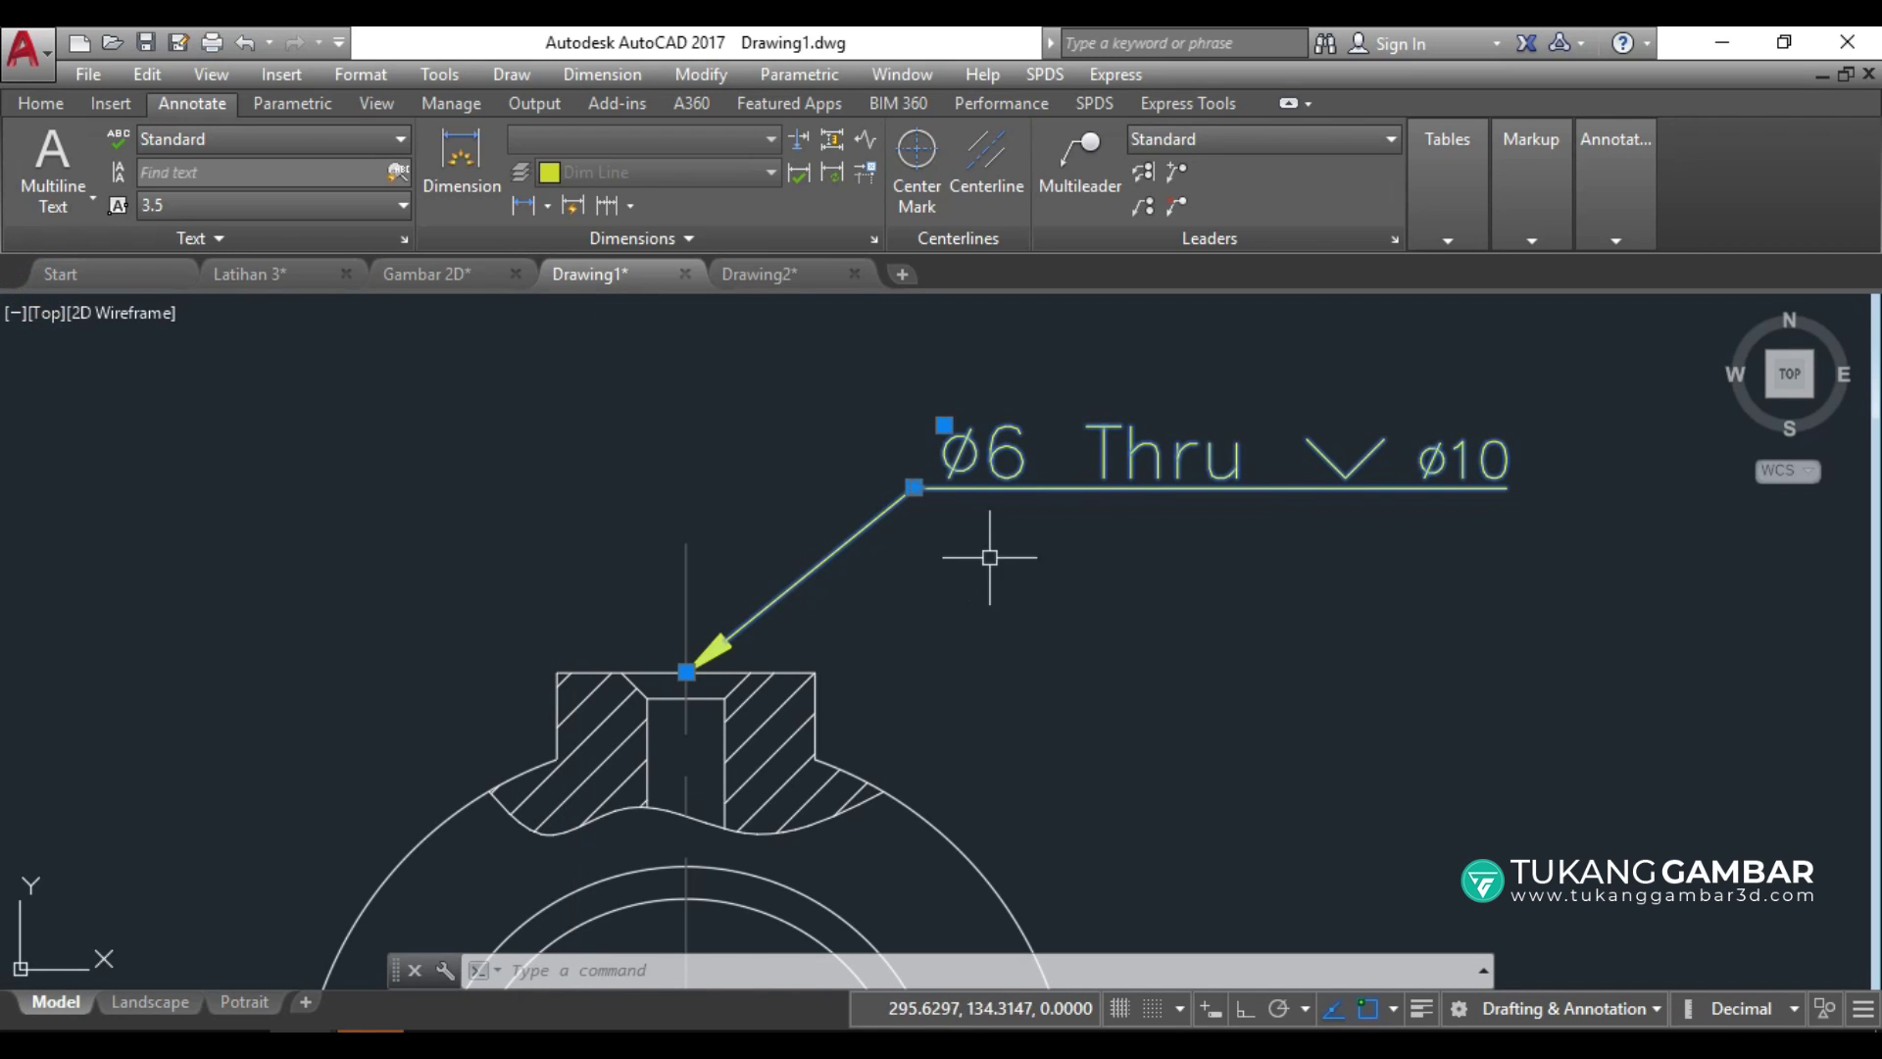
key("Escape")
scroll(1126, 546, "down", 3)
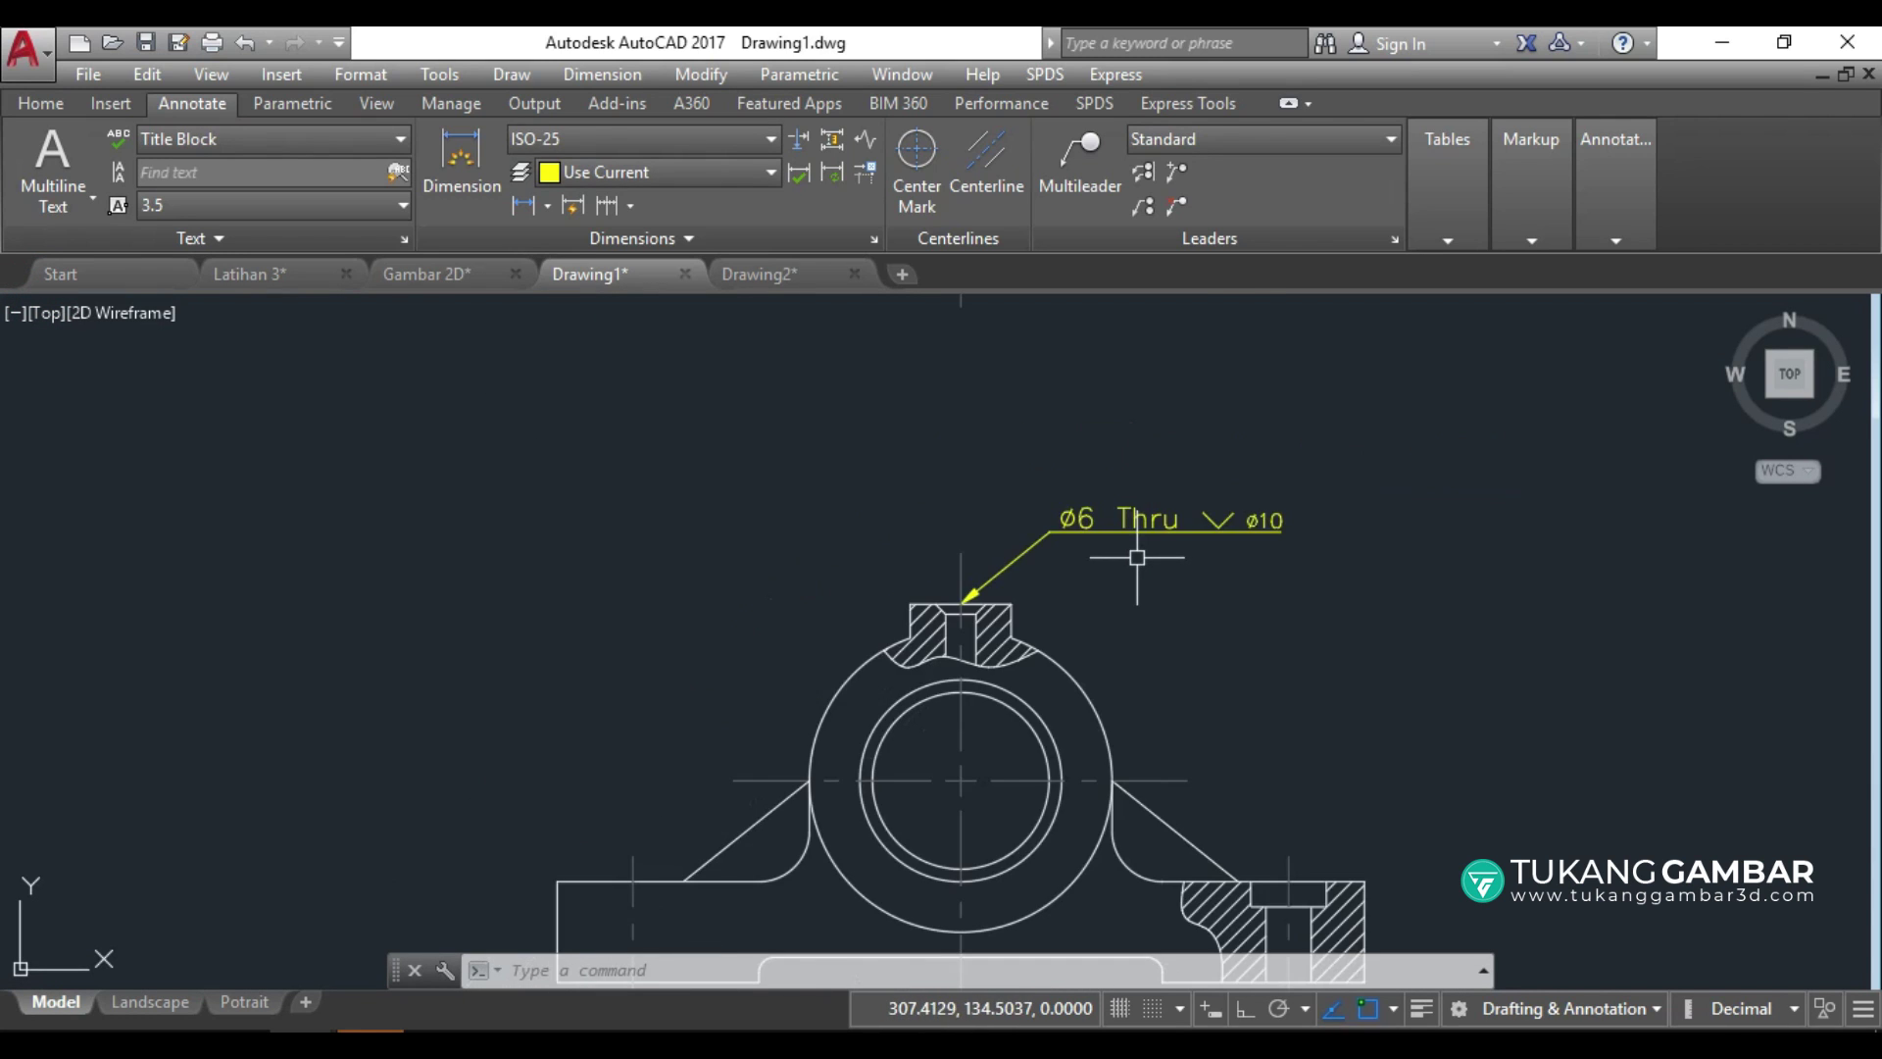
scroll(1127, 546, "down", 3)
scroll(1114, 471, "down", 2)
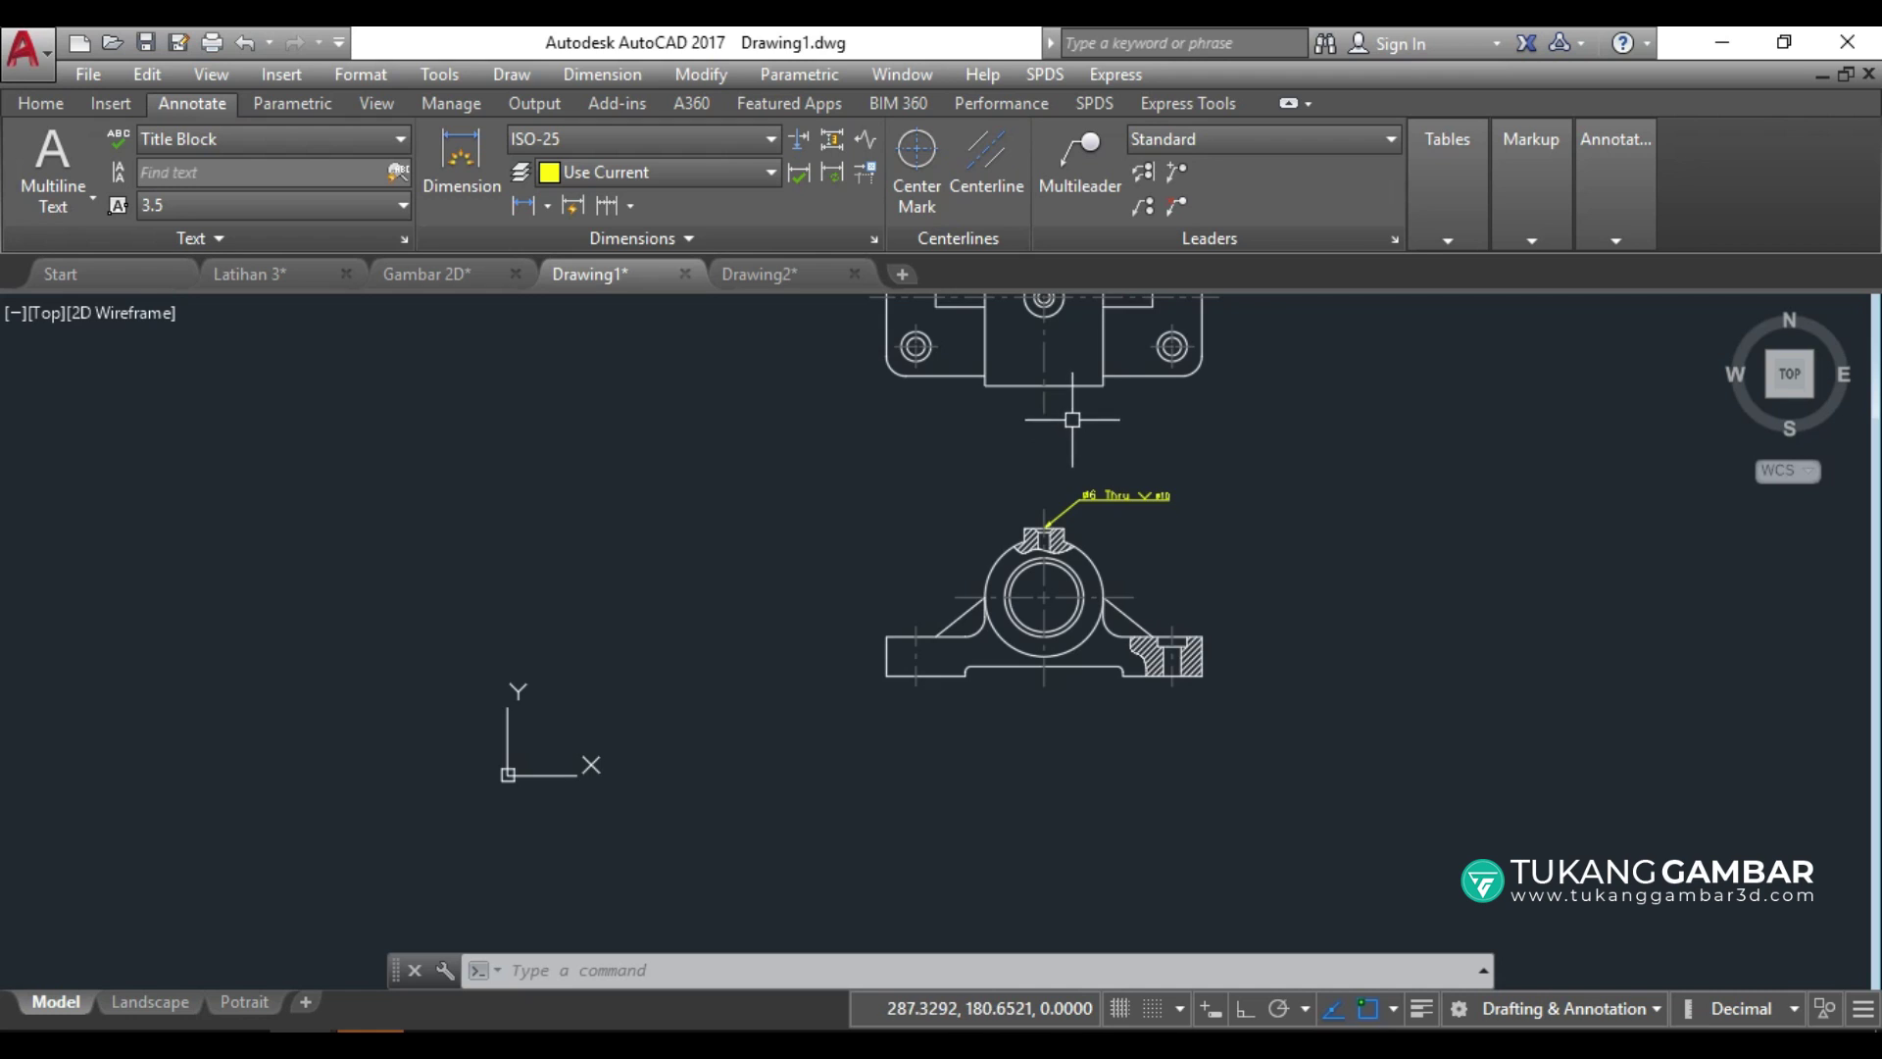
middle_click_drag(1074, 422, 892, 618)
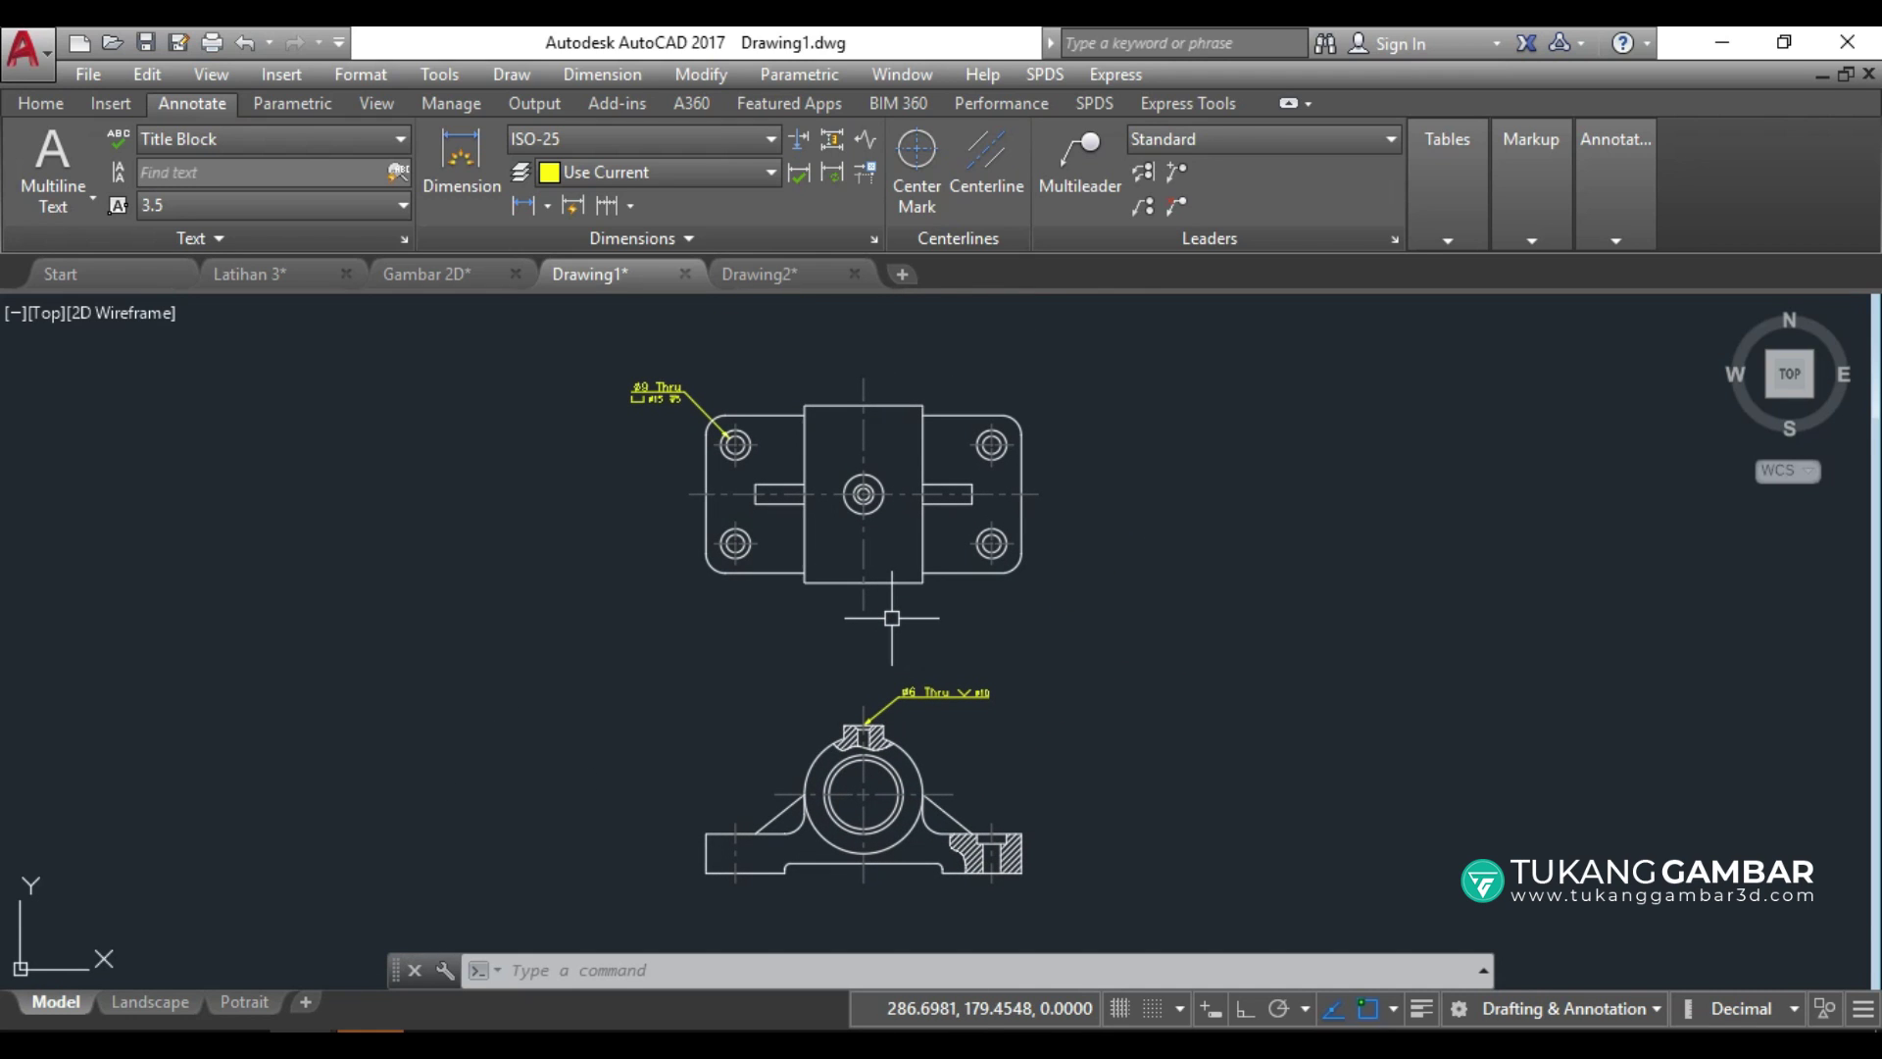
left_click(744, 275)
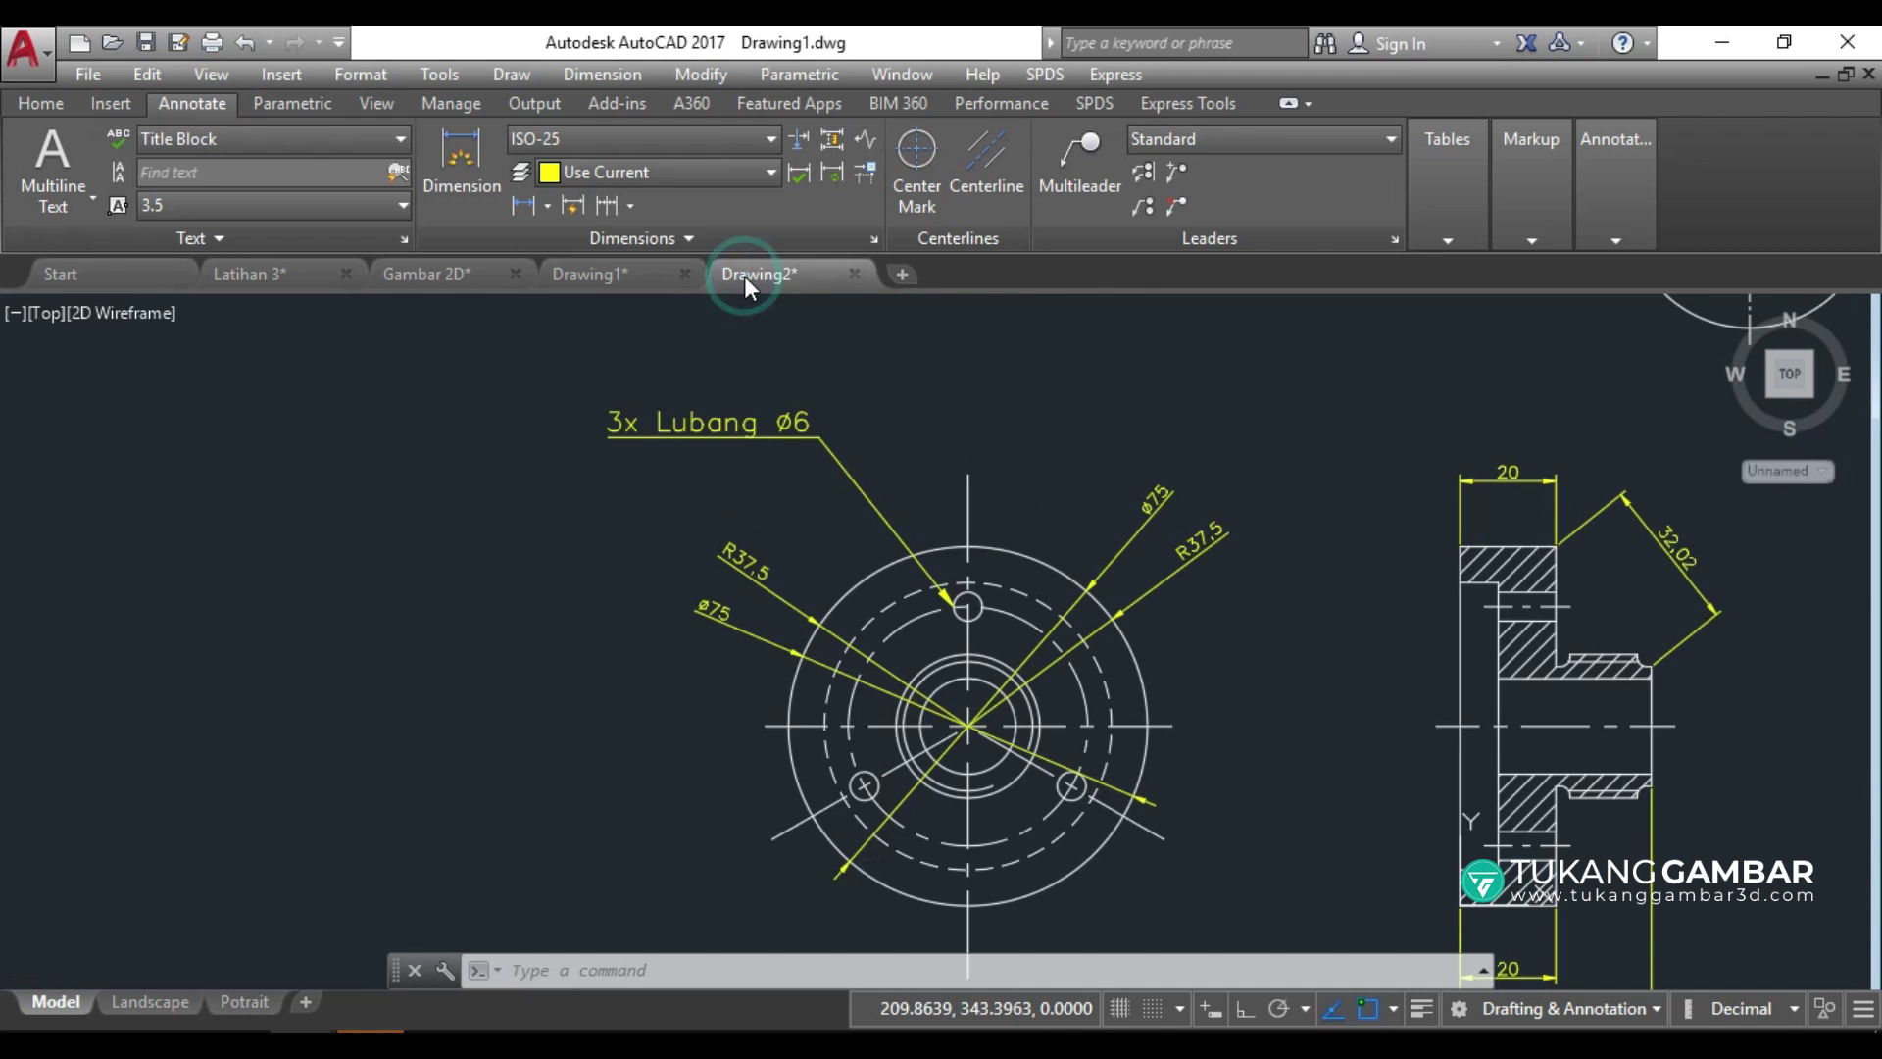
left_click(300, 272)
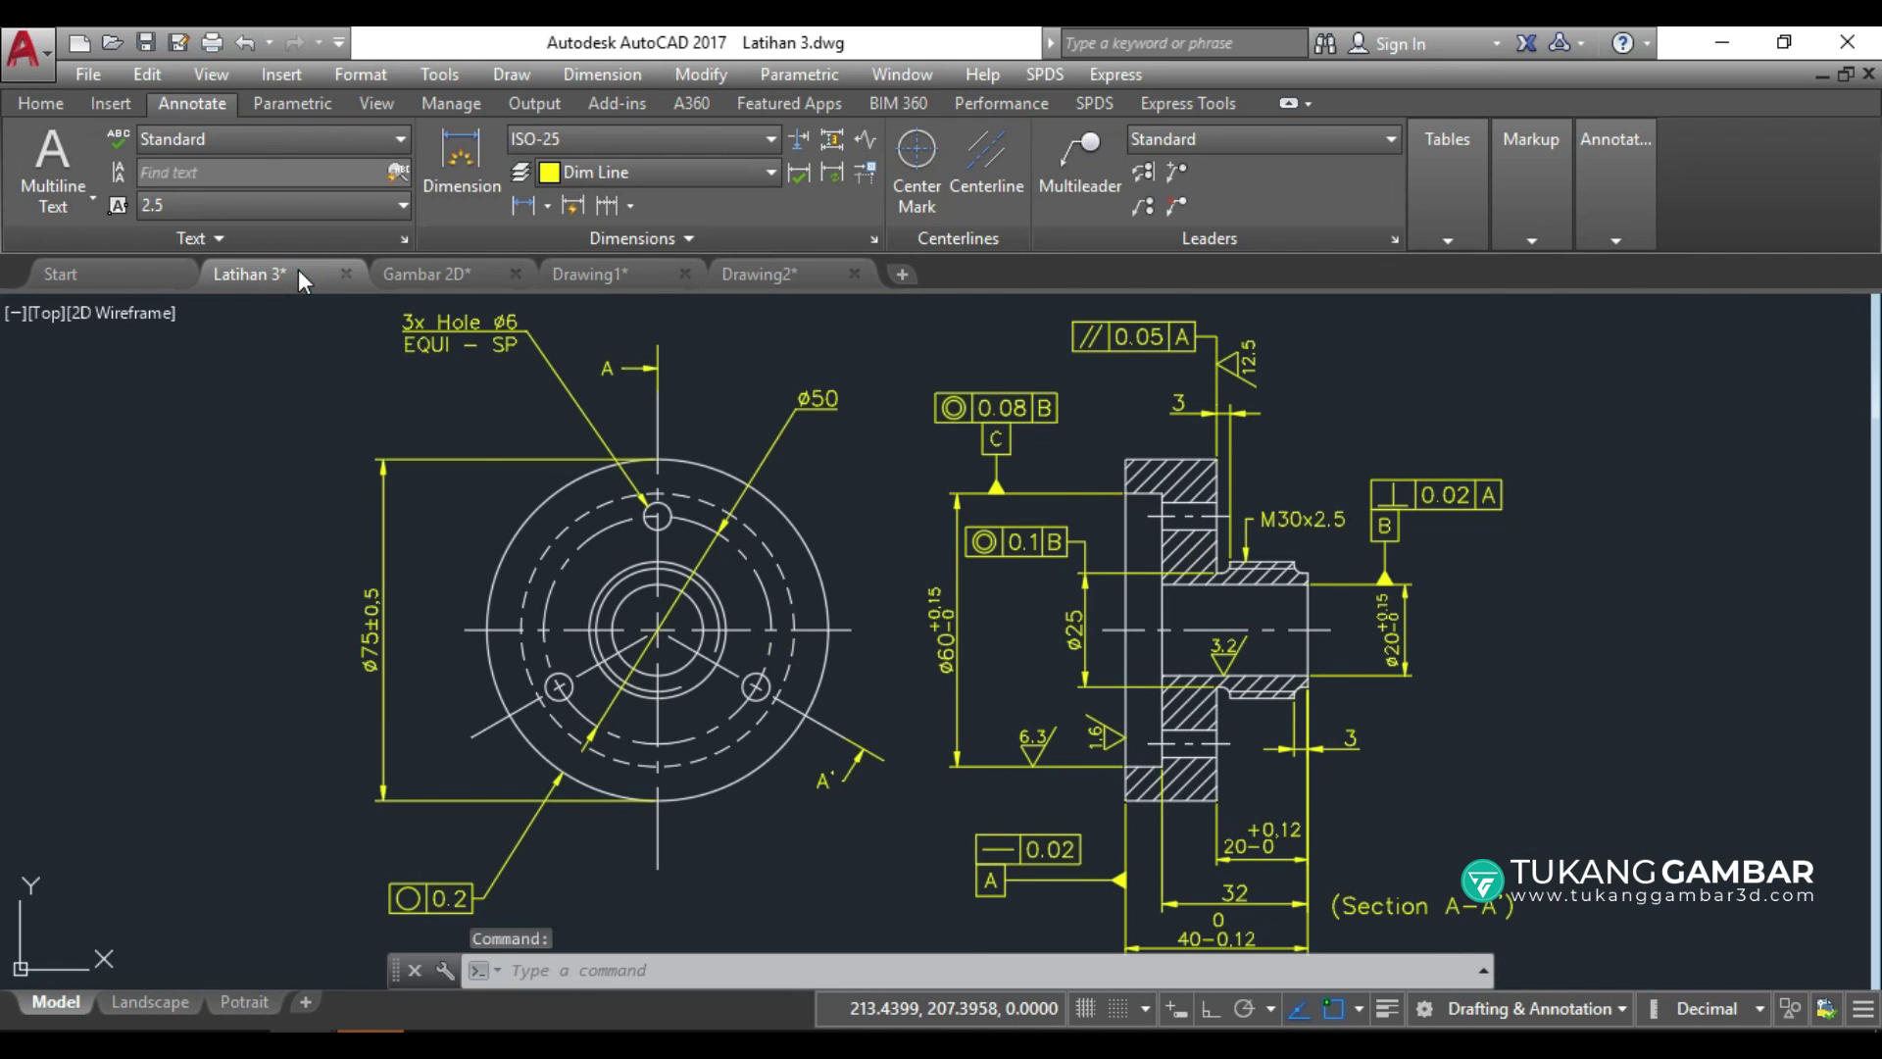
scroll(941, 638, "up", 3)
scroll(955, 642, "up", 3)
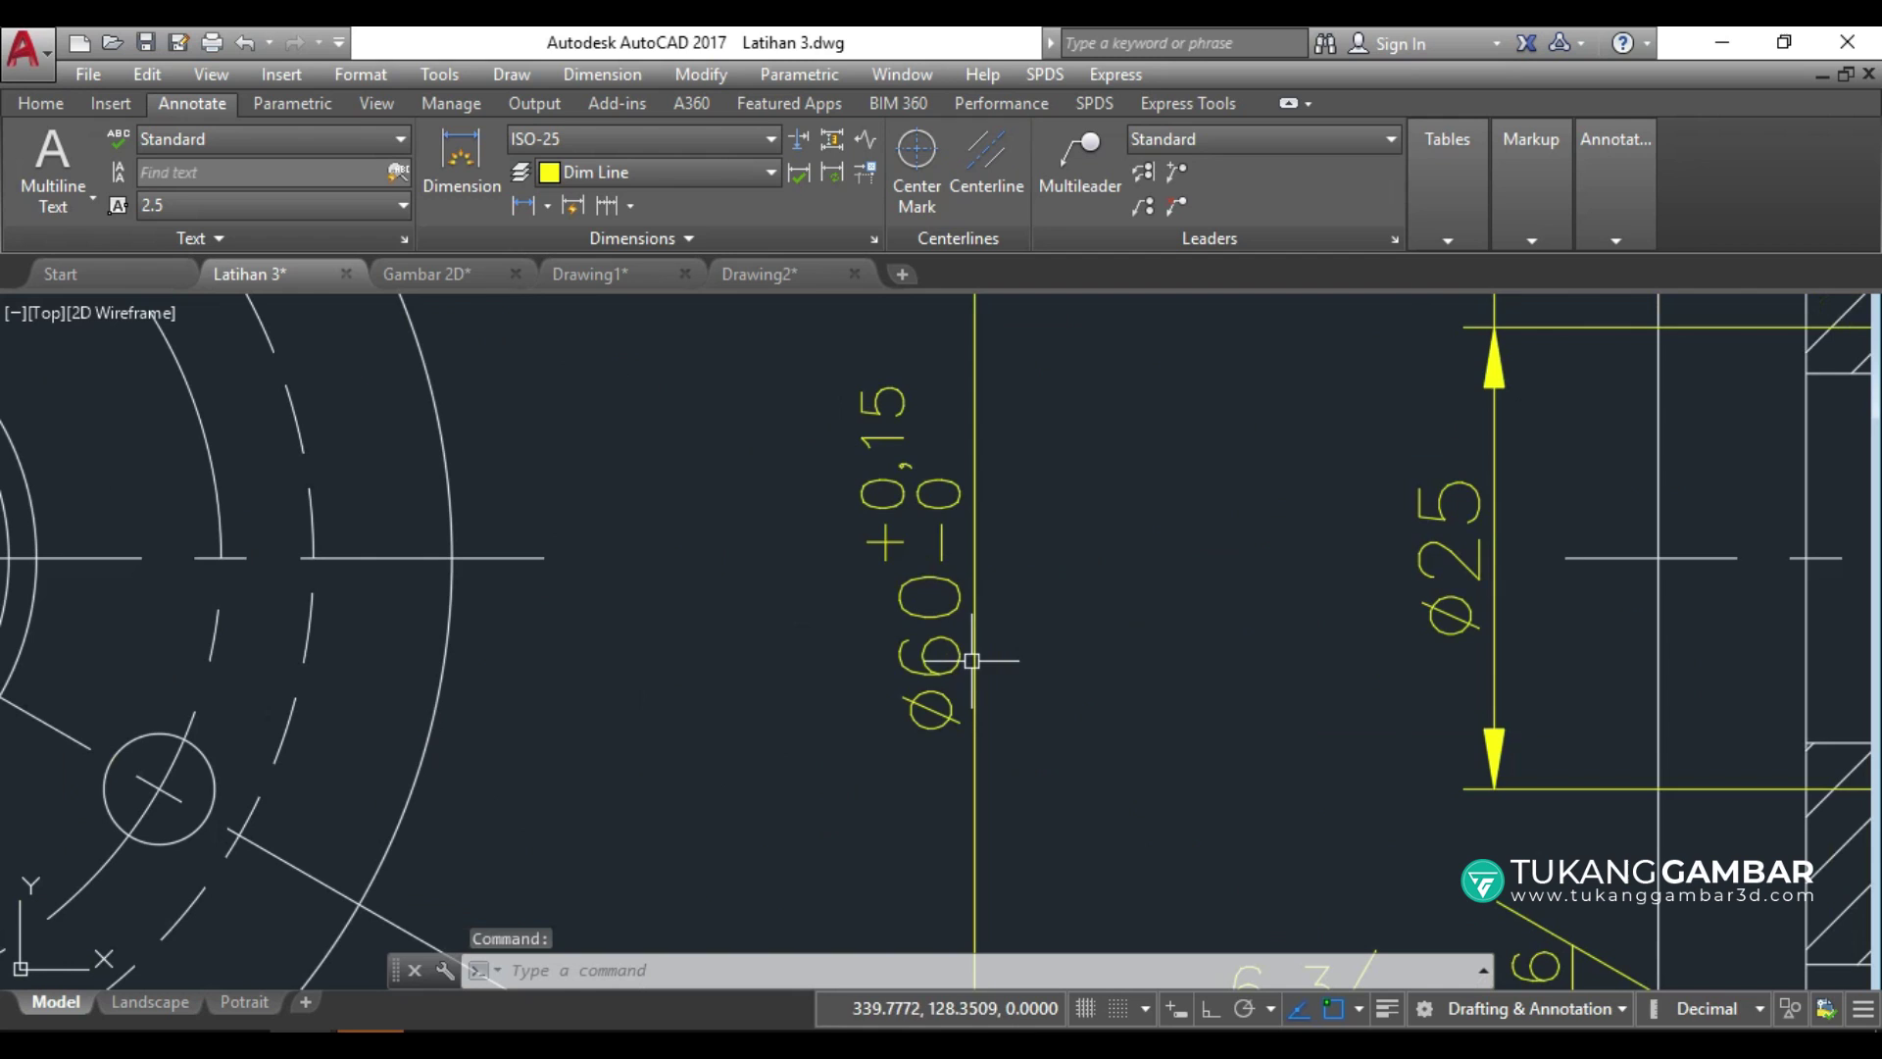
scroll(947, 626, "down", 2)
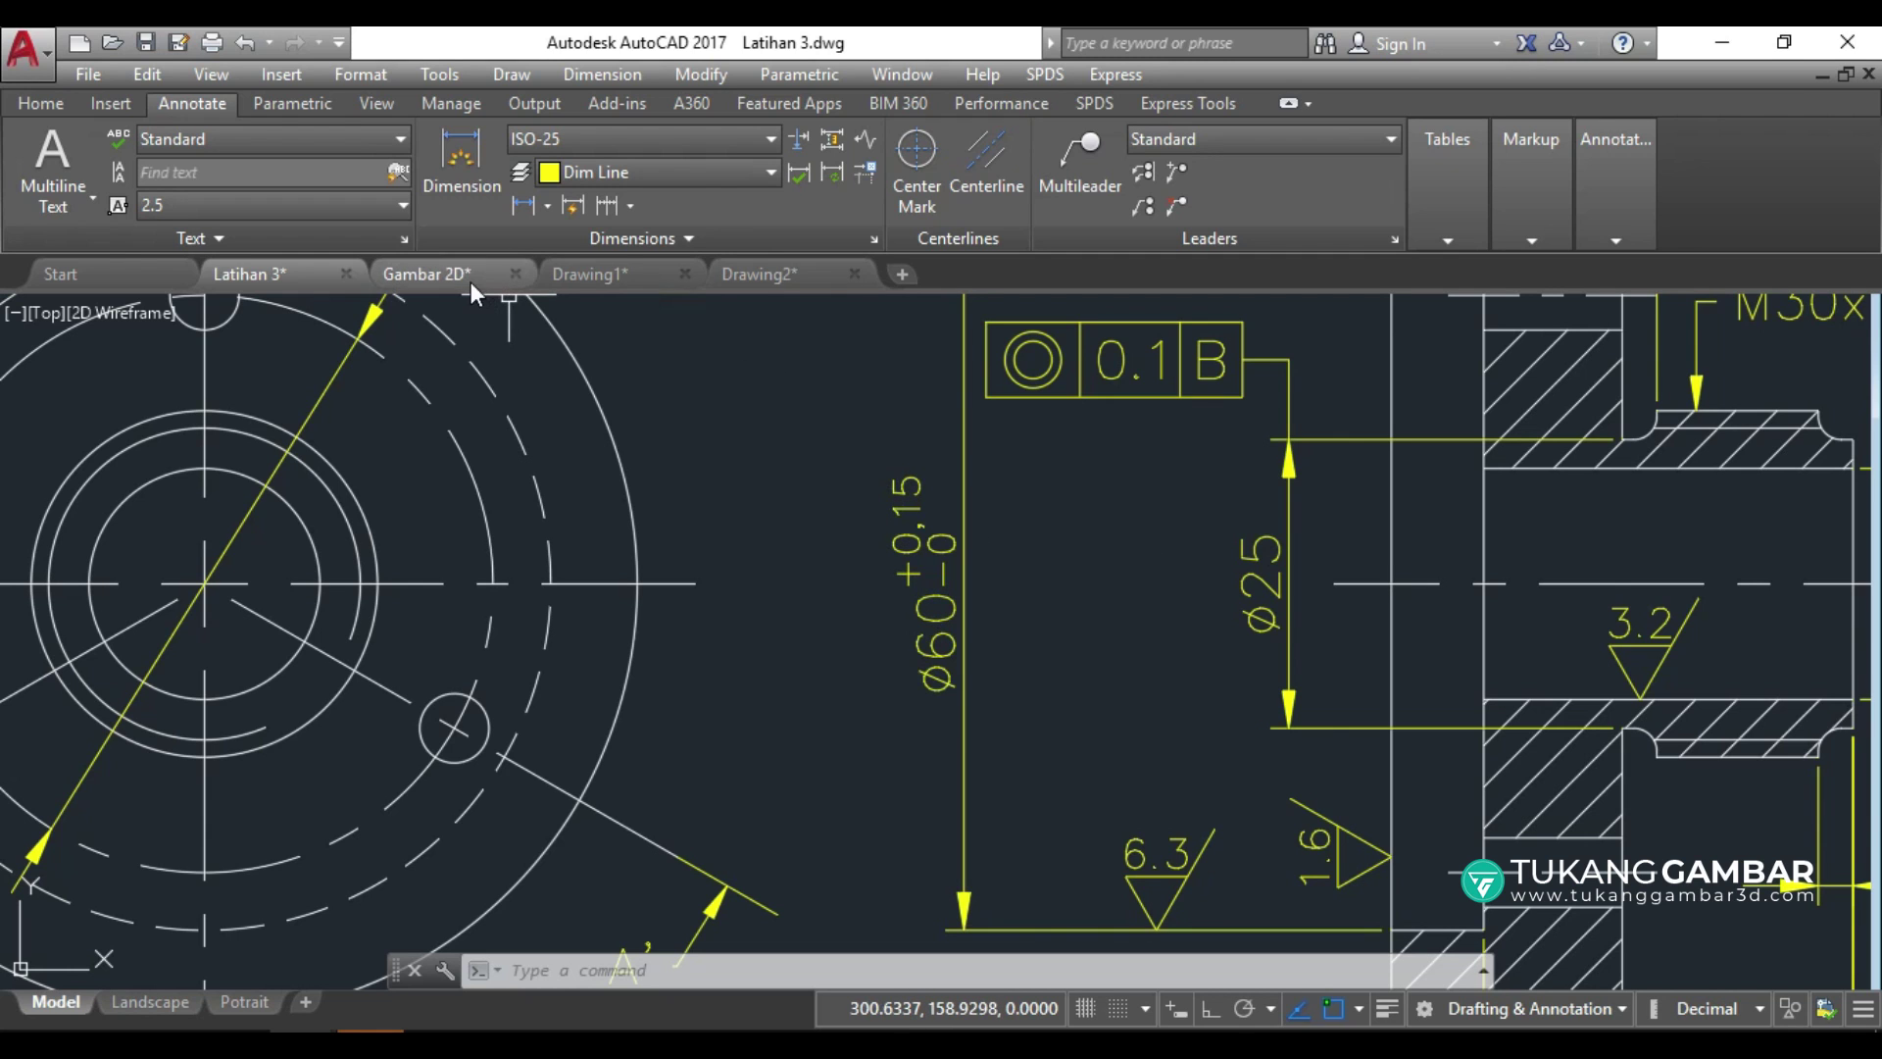
left_click(631, 277)
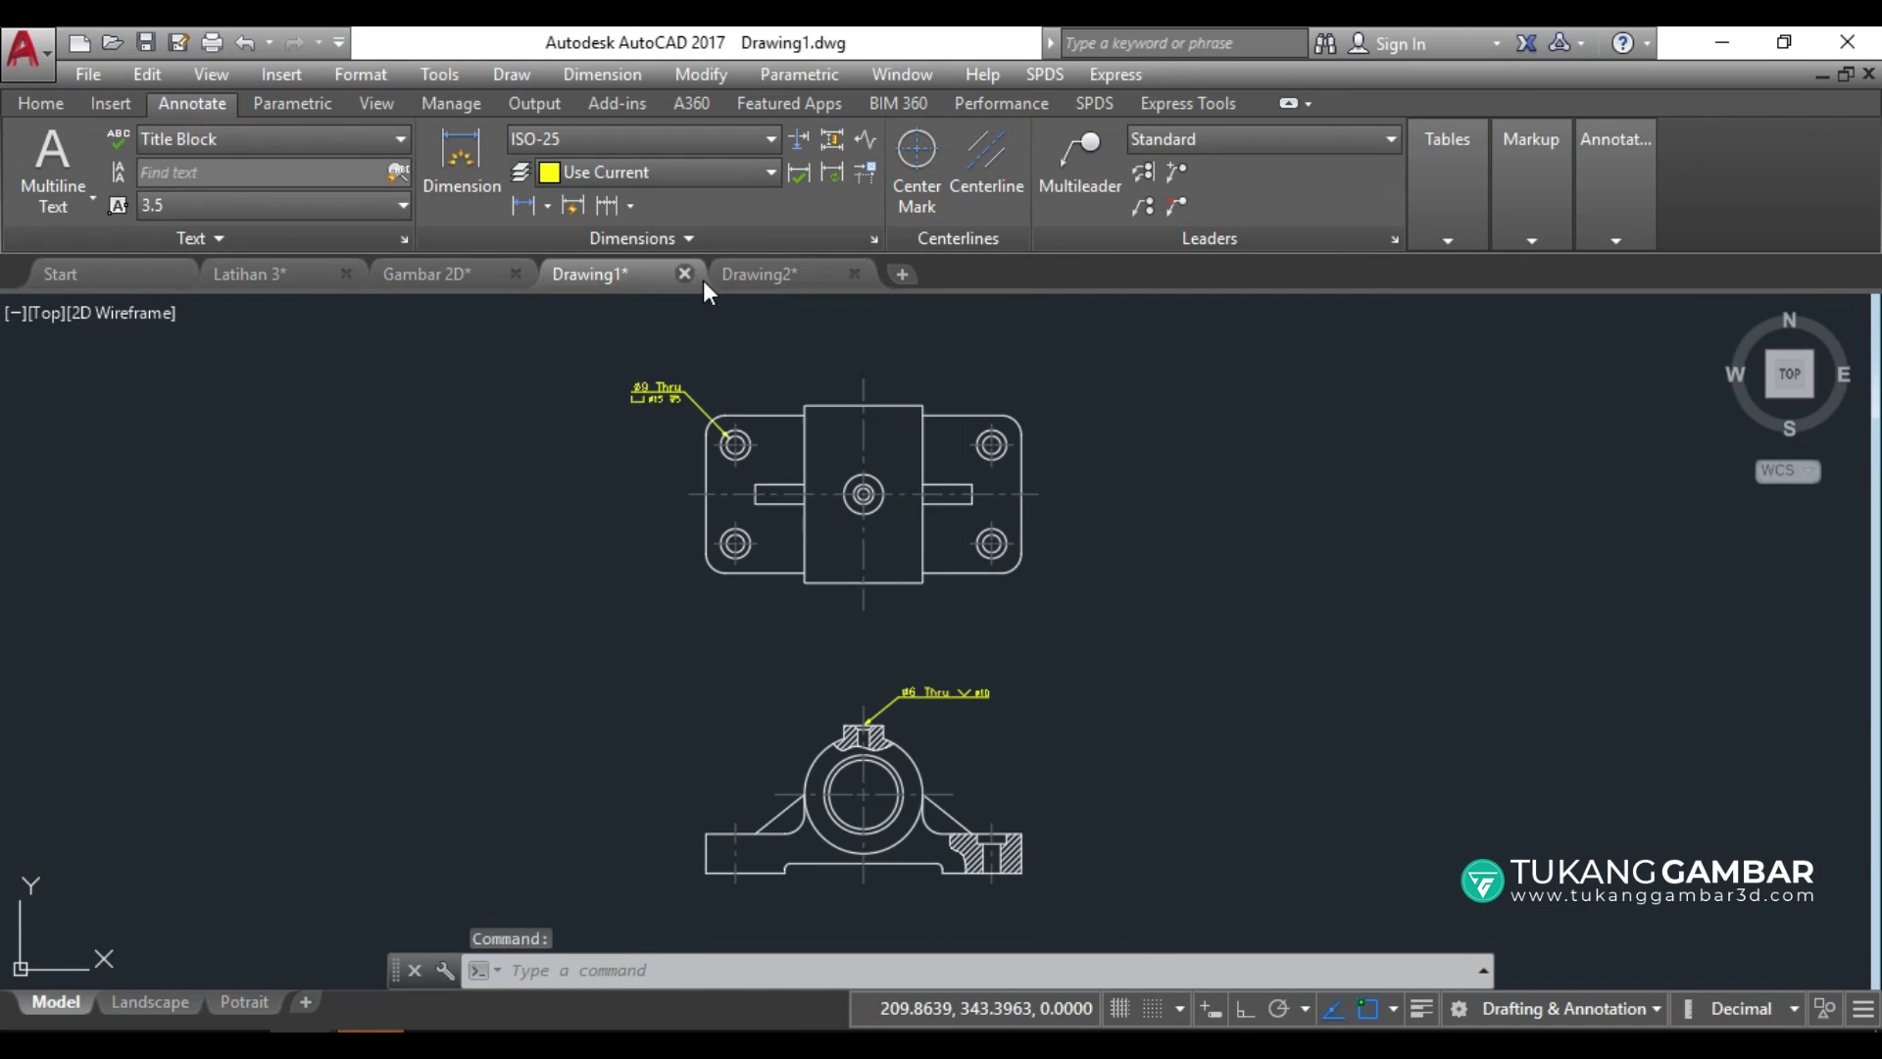
In Drawing2, add a vertical 75 linear dimension along the side view's left edge.
left_click(784, 282)
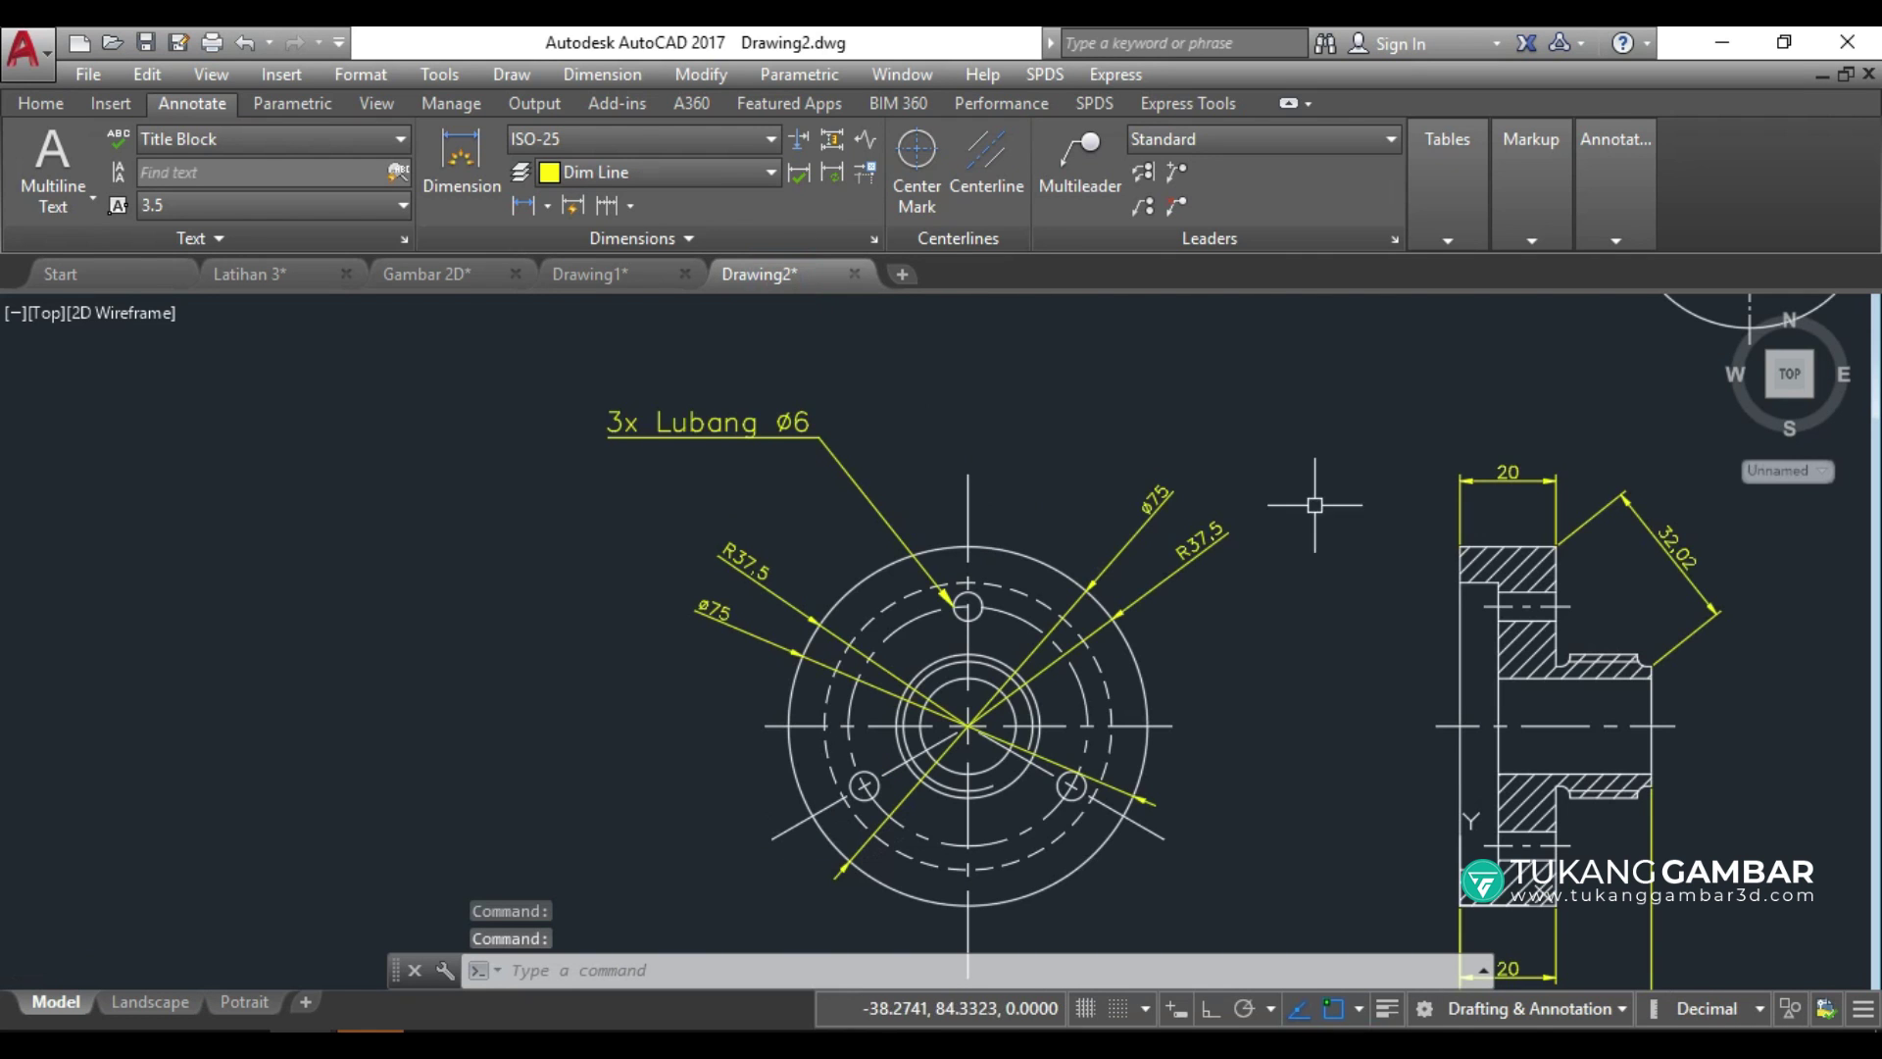
middle_click_drag(1386, 546, 1050, 437)
scroll(1157, 585, "up", 2)
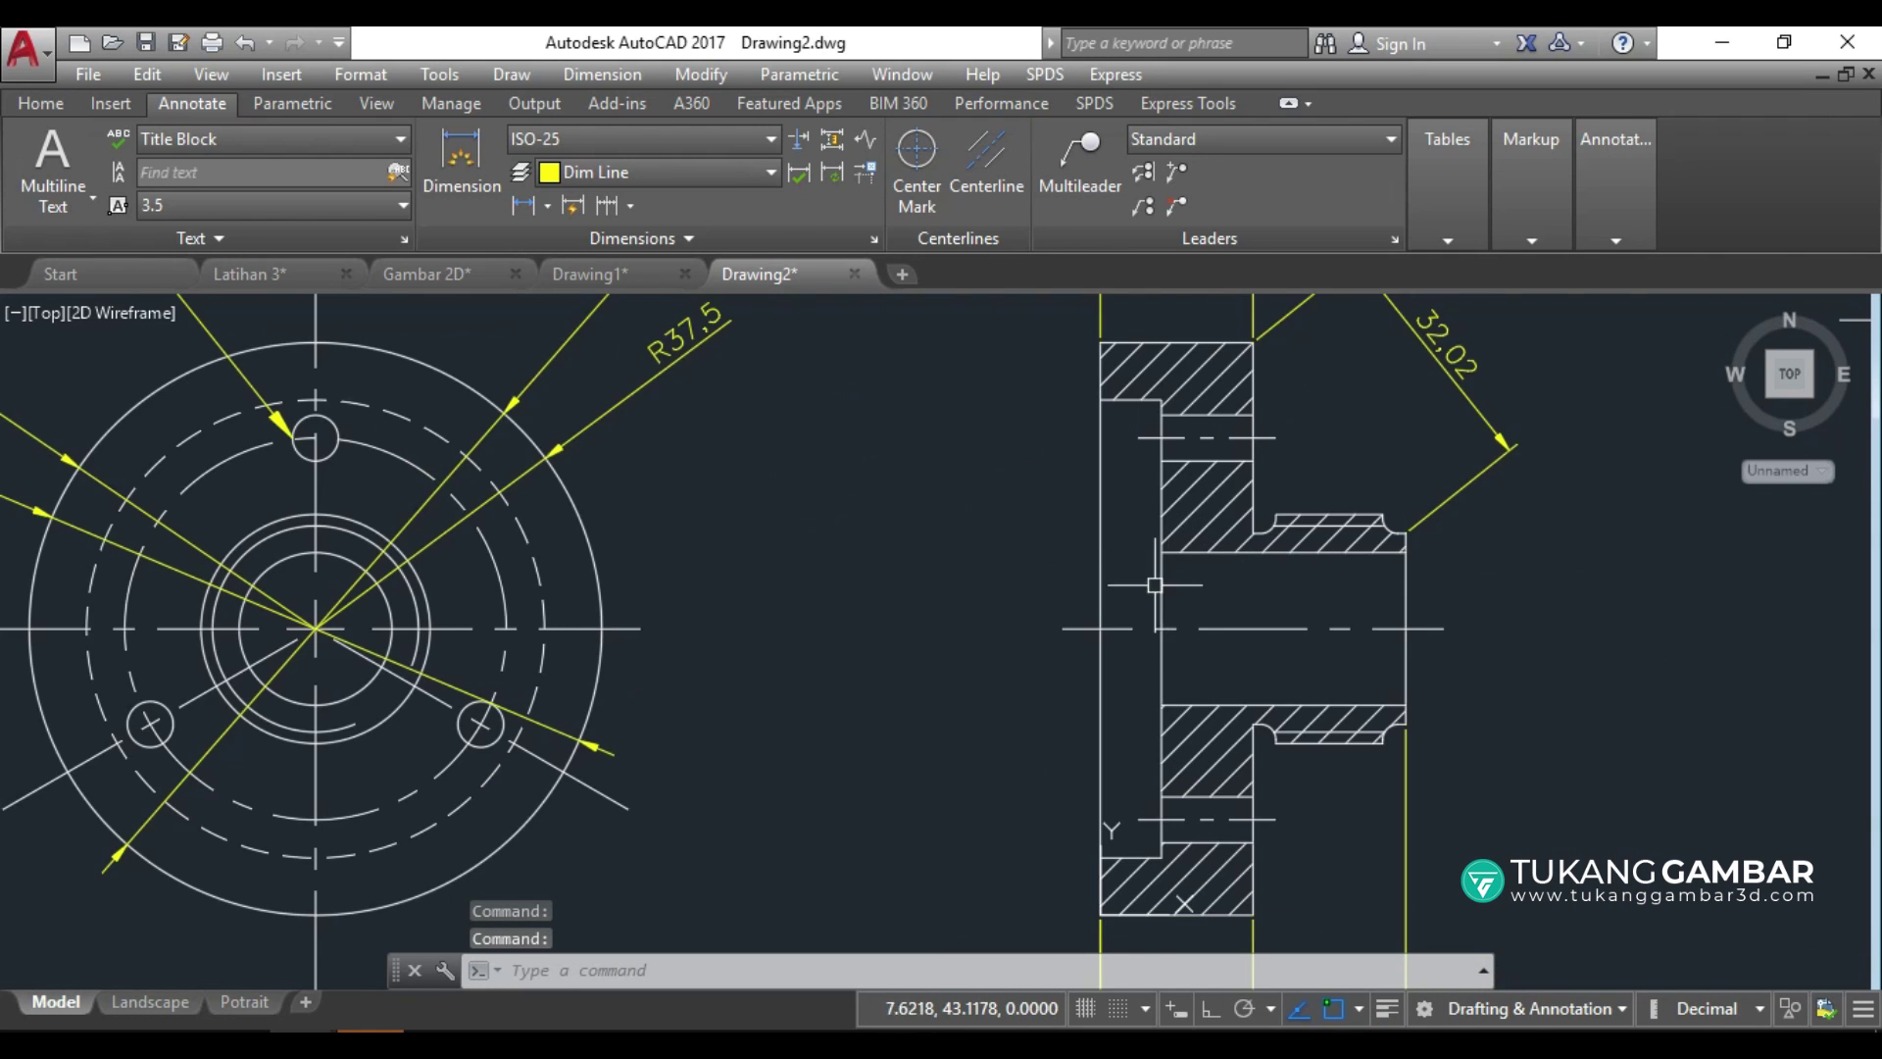
scroll(1083, 545, "down", 2)
left_click(527, 204)
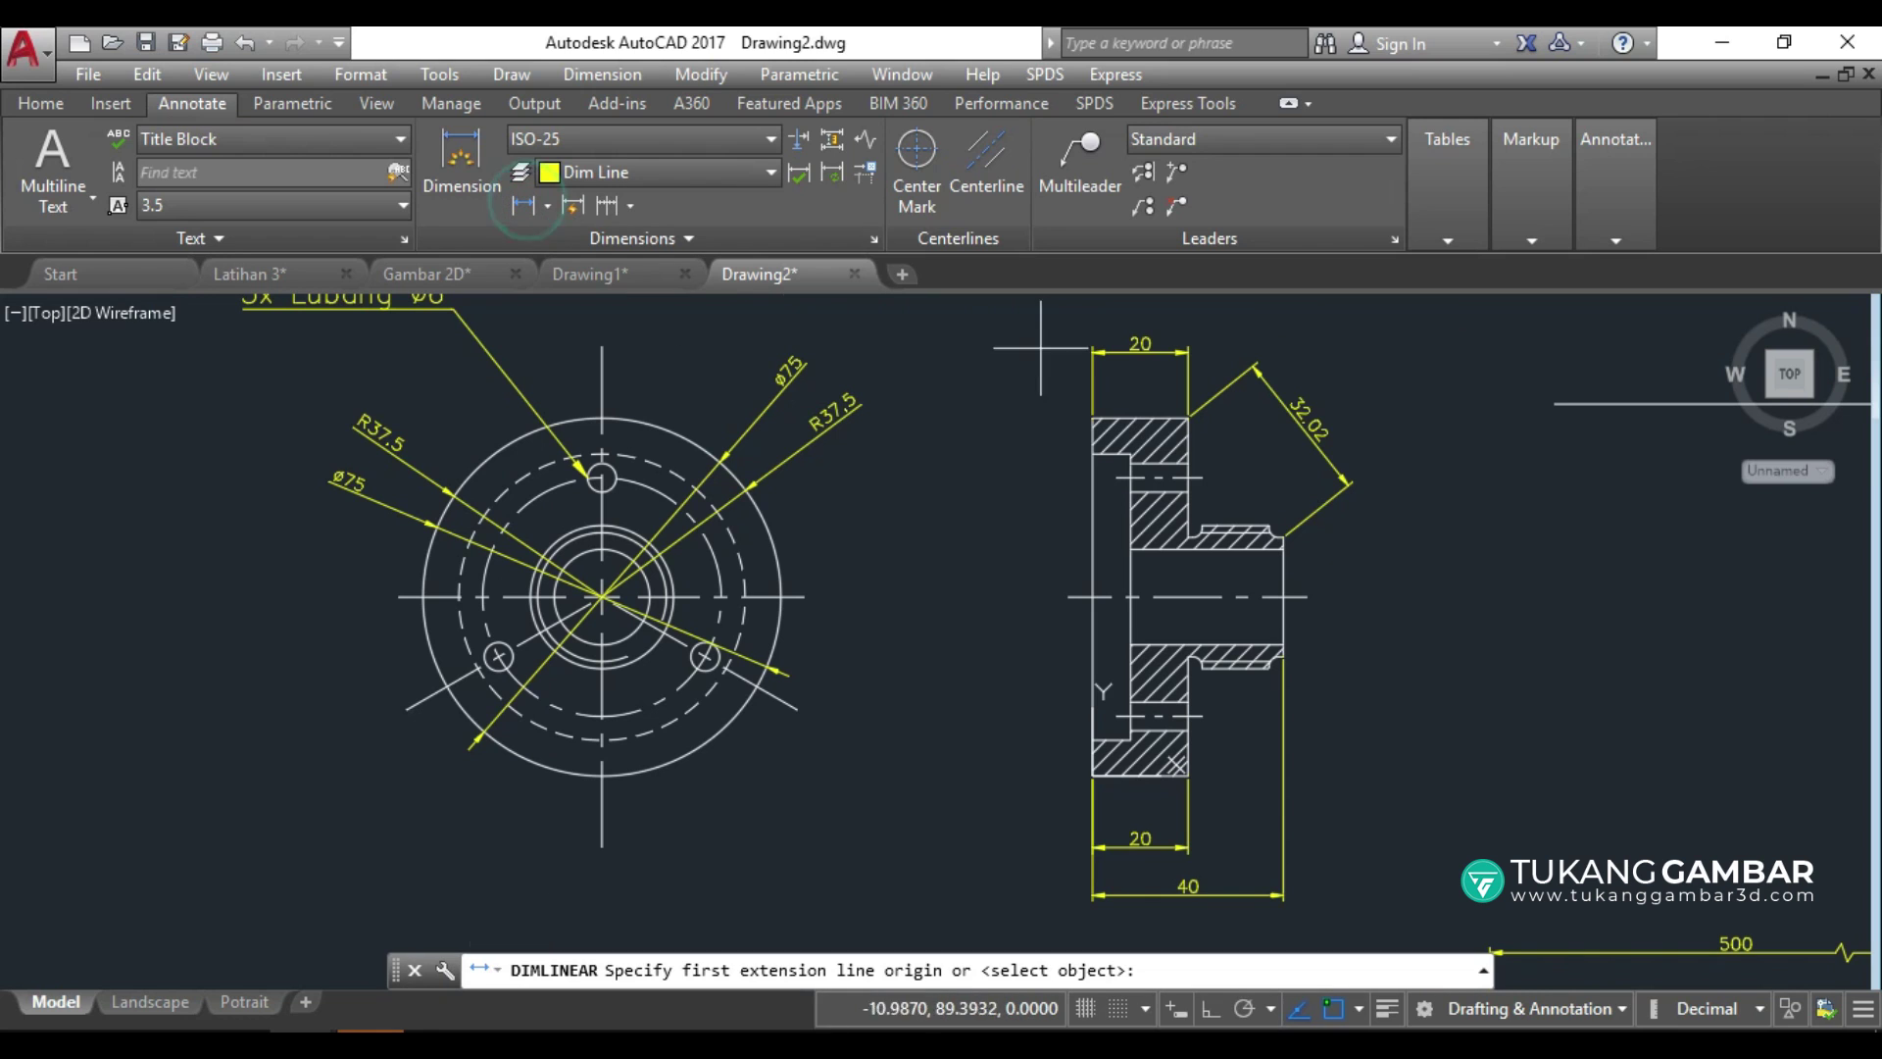
left_click(1092, 417)
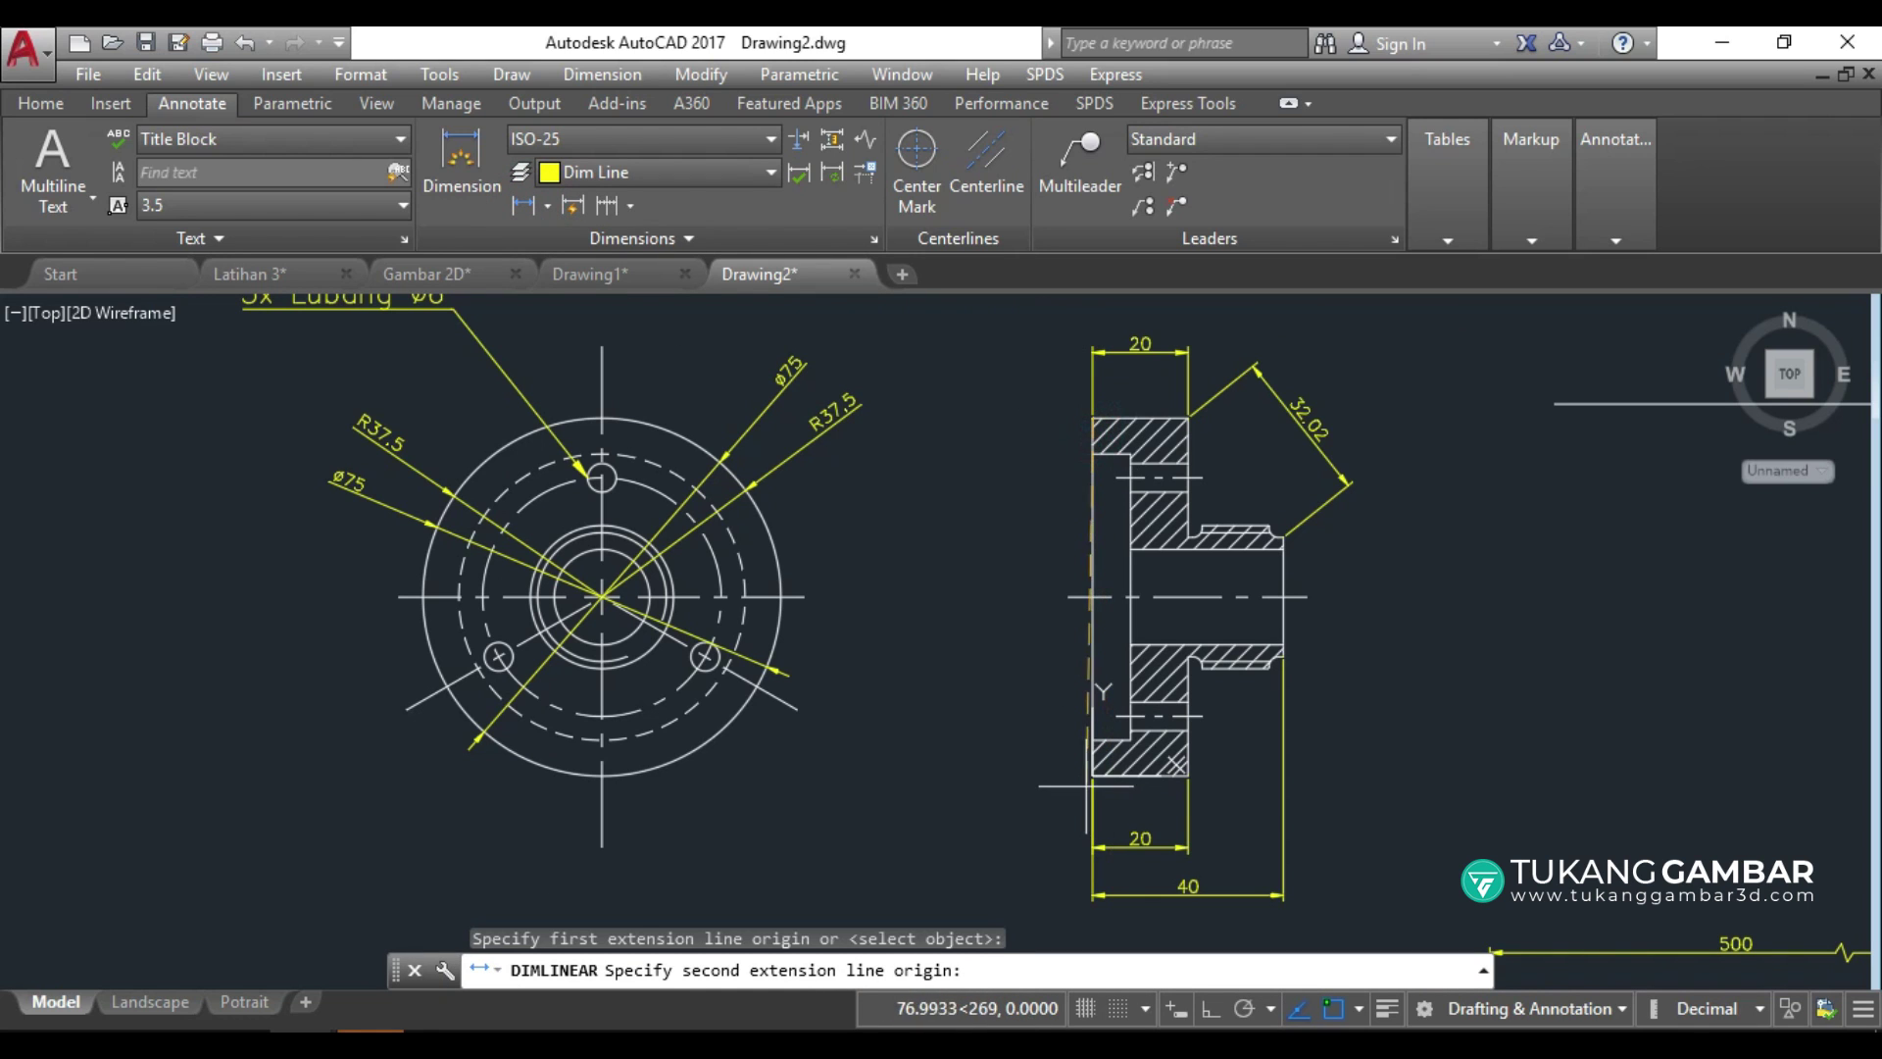
left_click(1092, 774)
left_click(998, 691)
Edit the 75 dimension text to read Ø75 with a diameter symbol.
scroll(1015, 588, "up", 2)
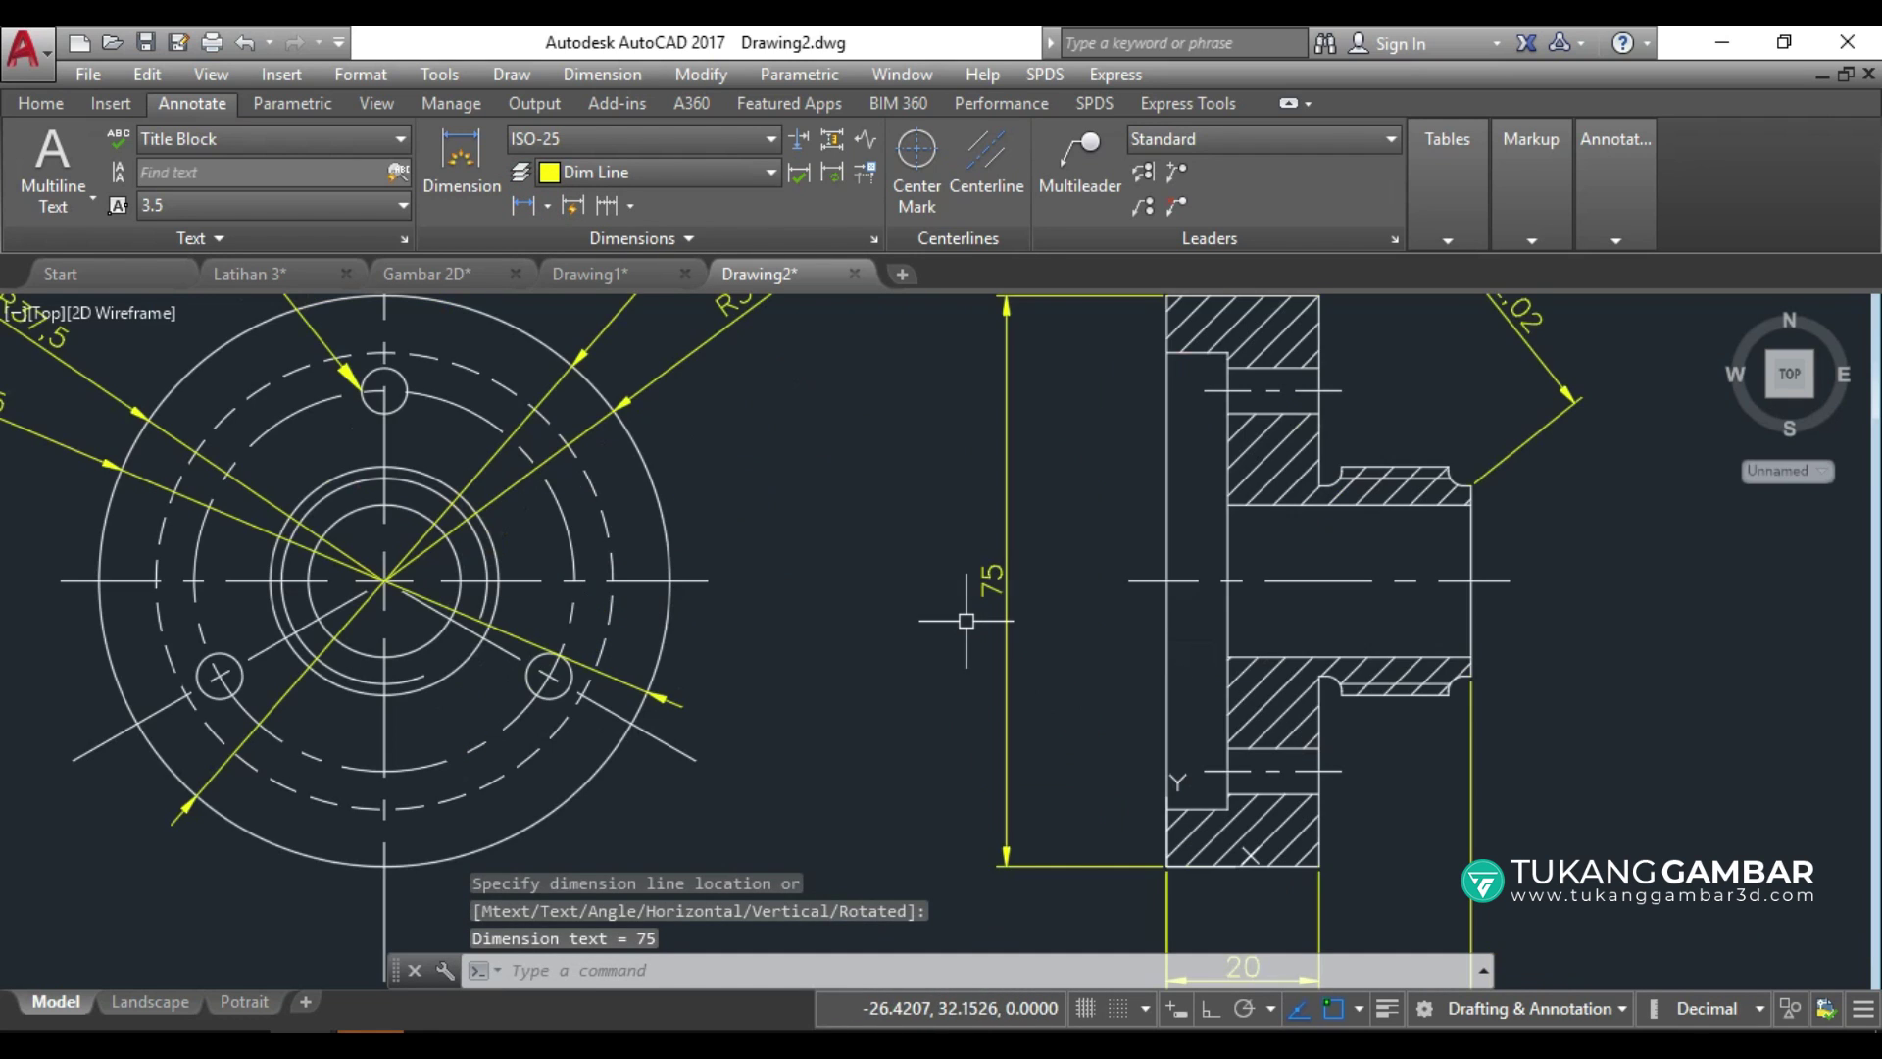
scroll(999, 594, "down", 3)
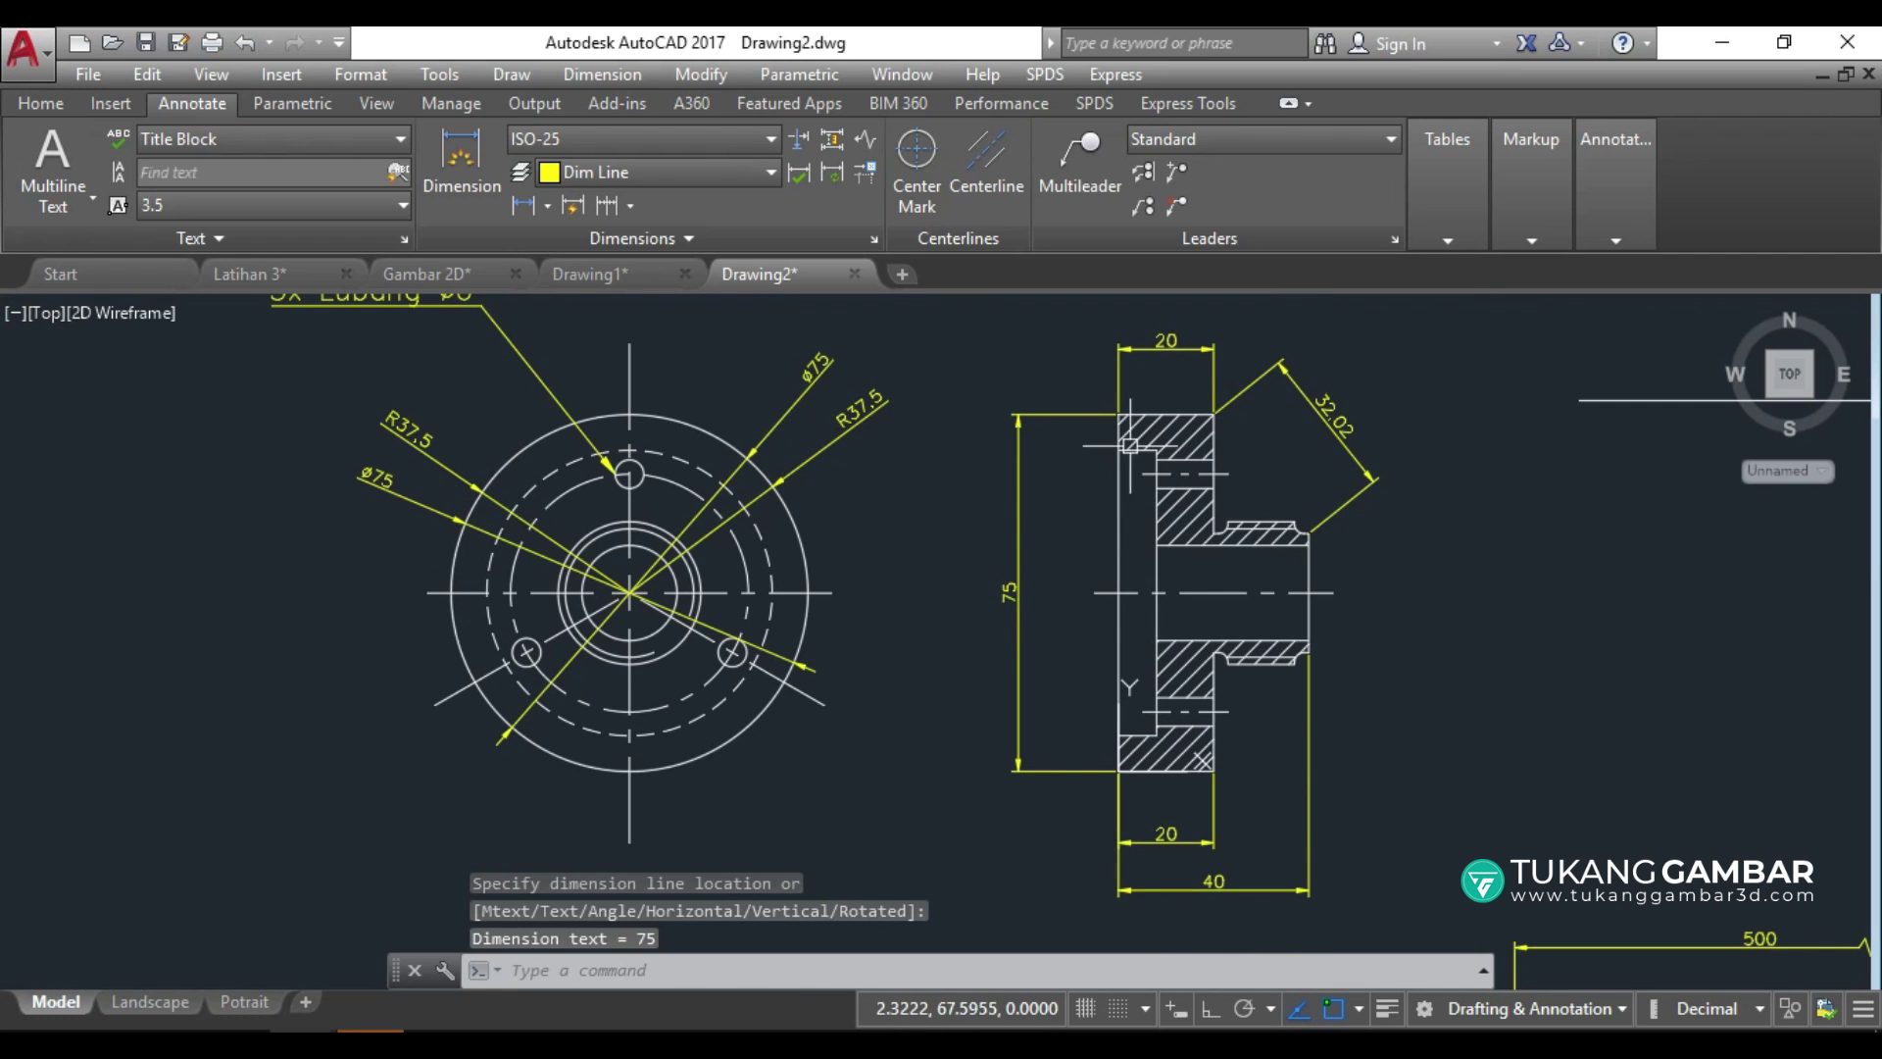
scroll(1008, 604, "up", 3)
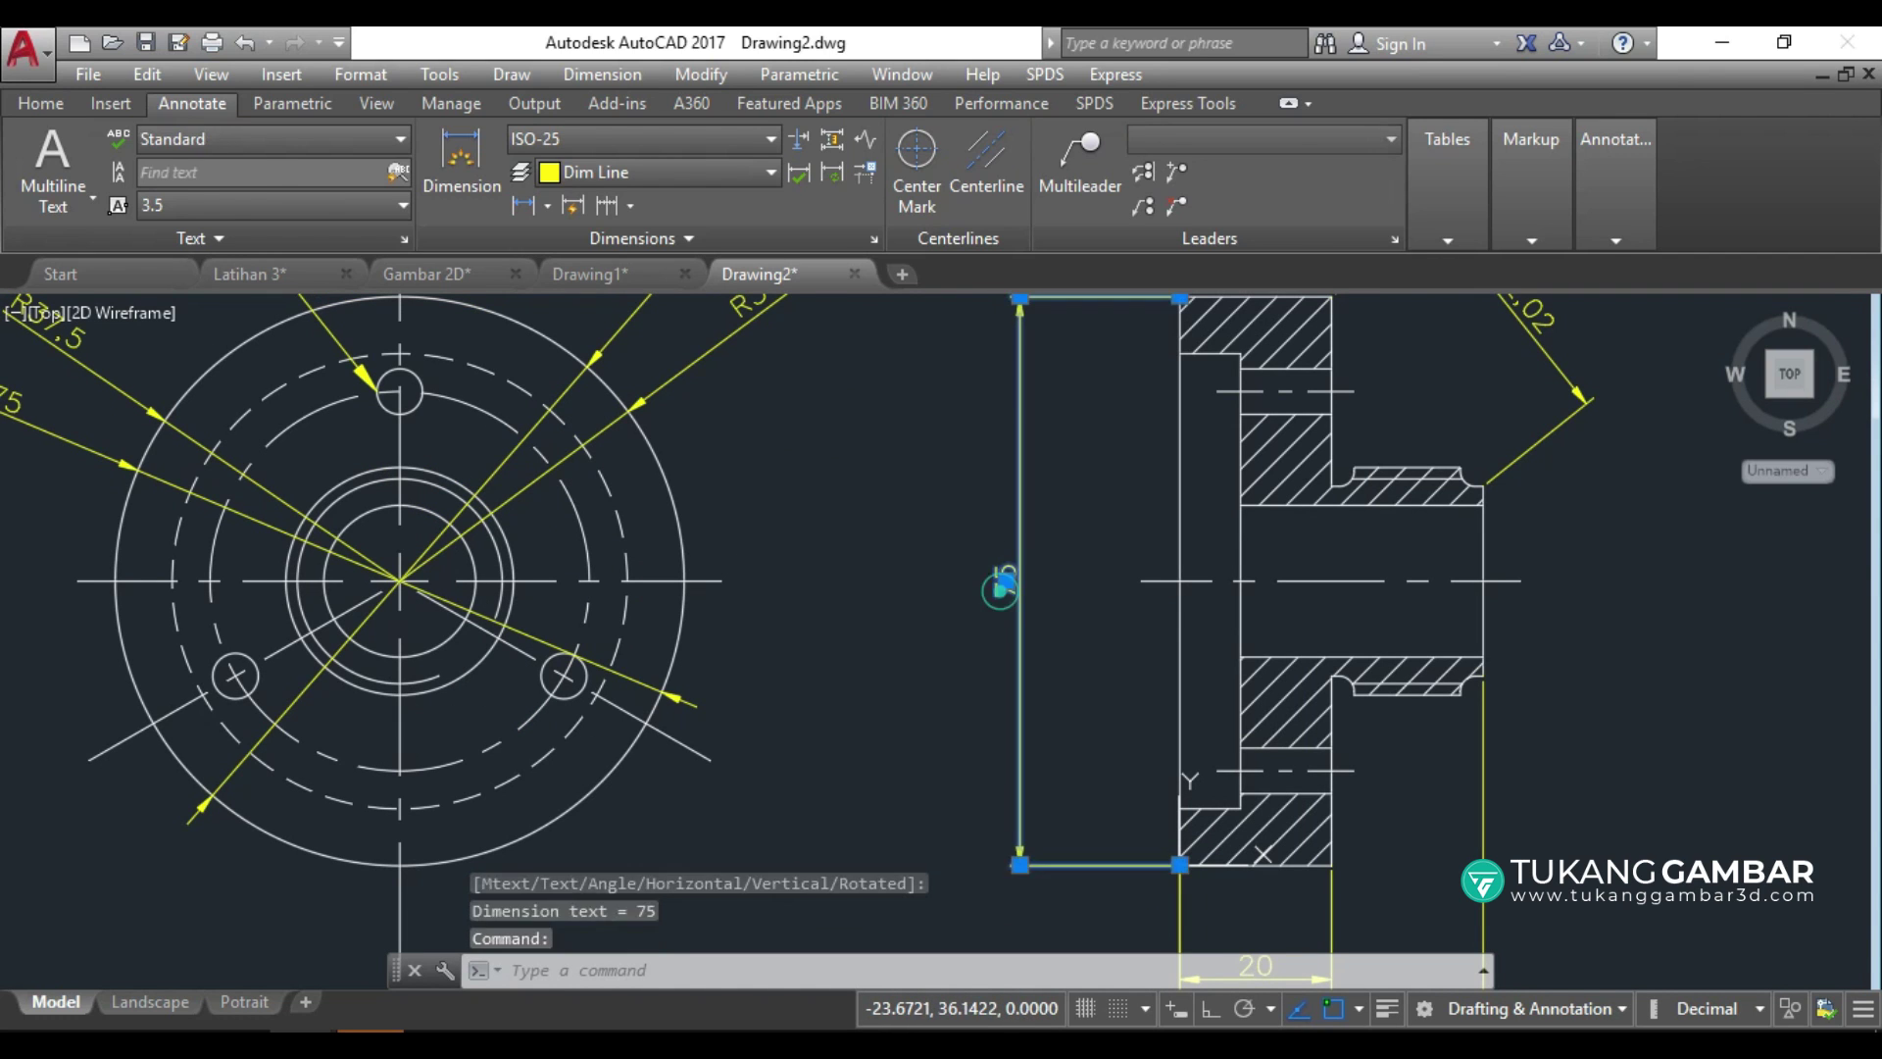
double_click(1005, 586)
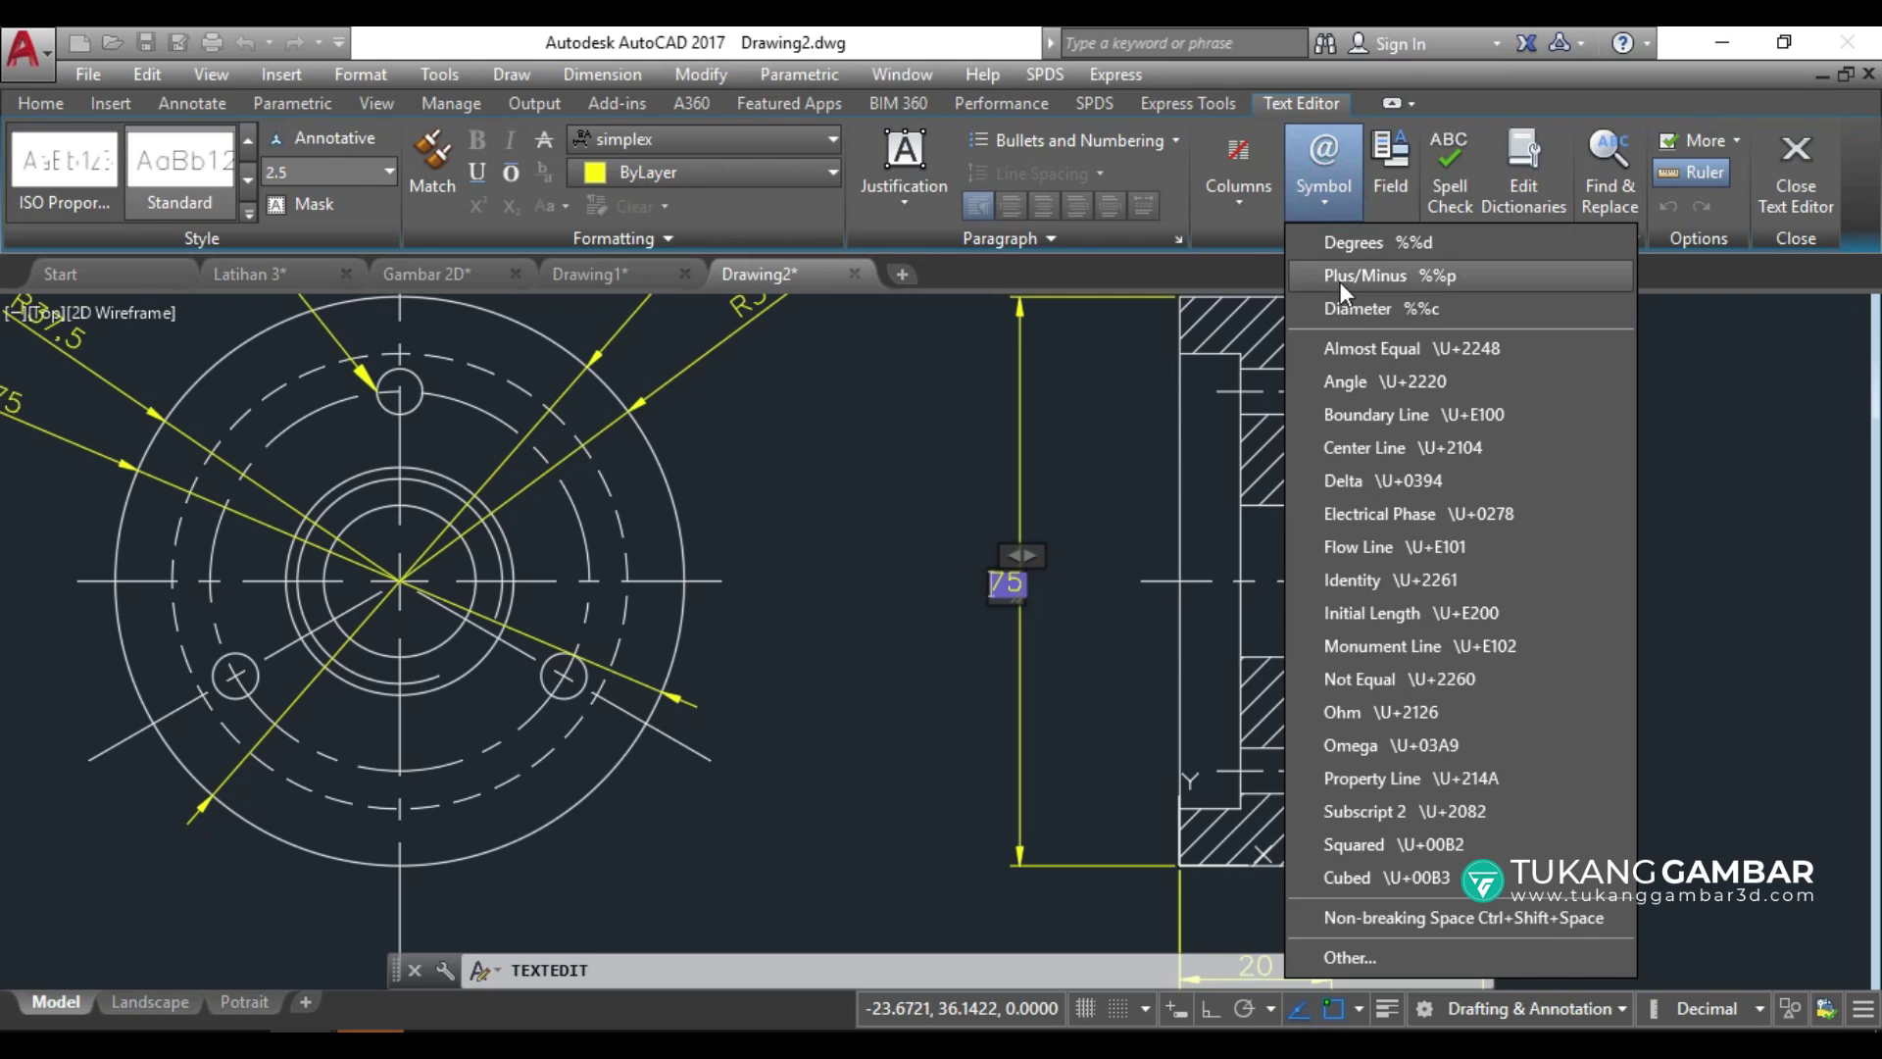
left_click(1356, 311)
left_click(1162, 476)
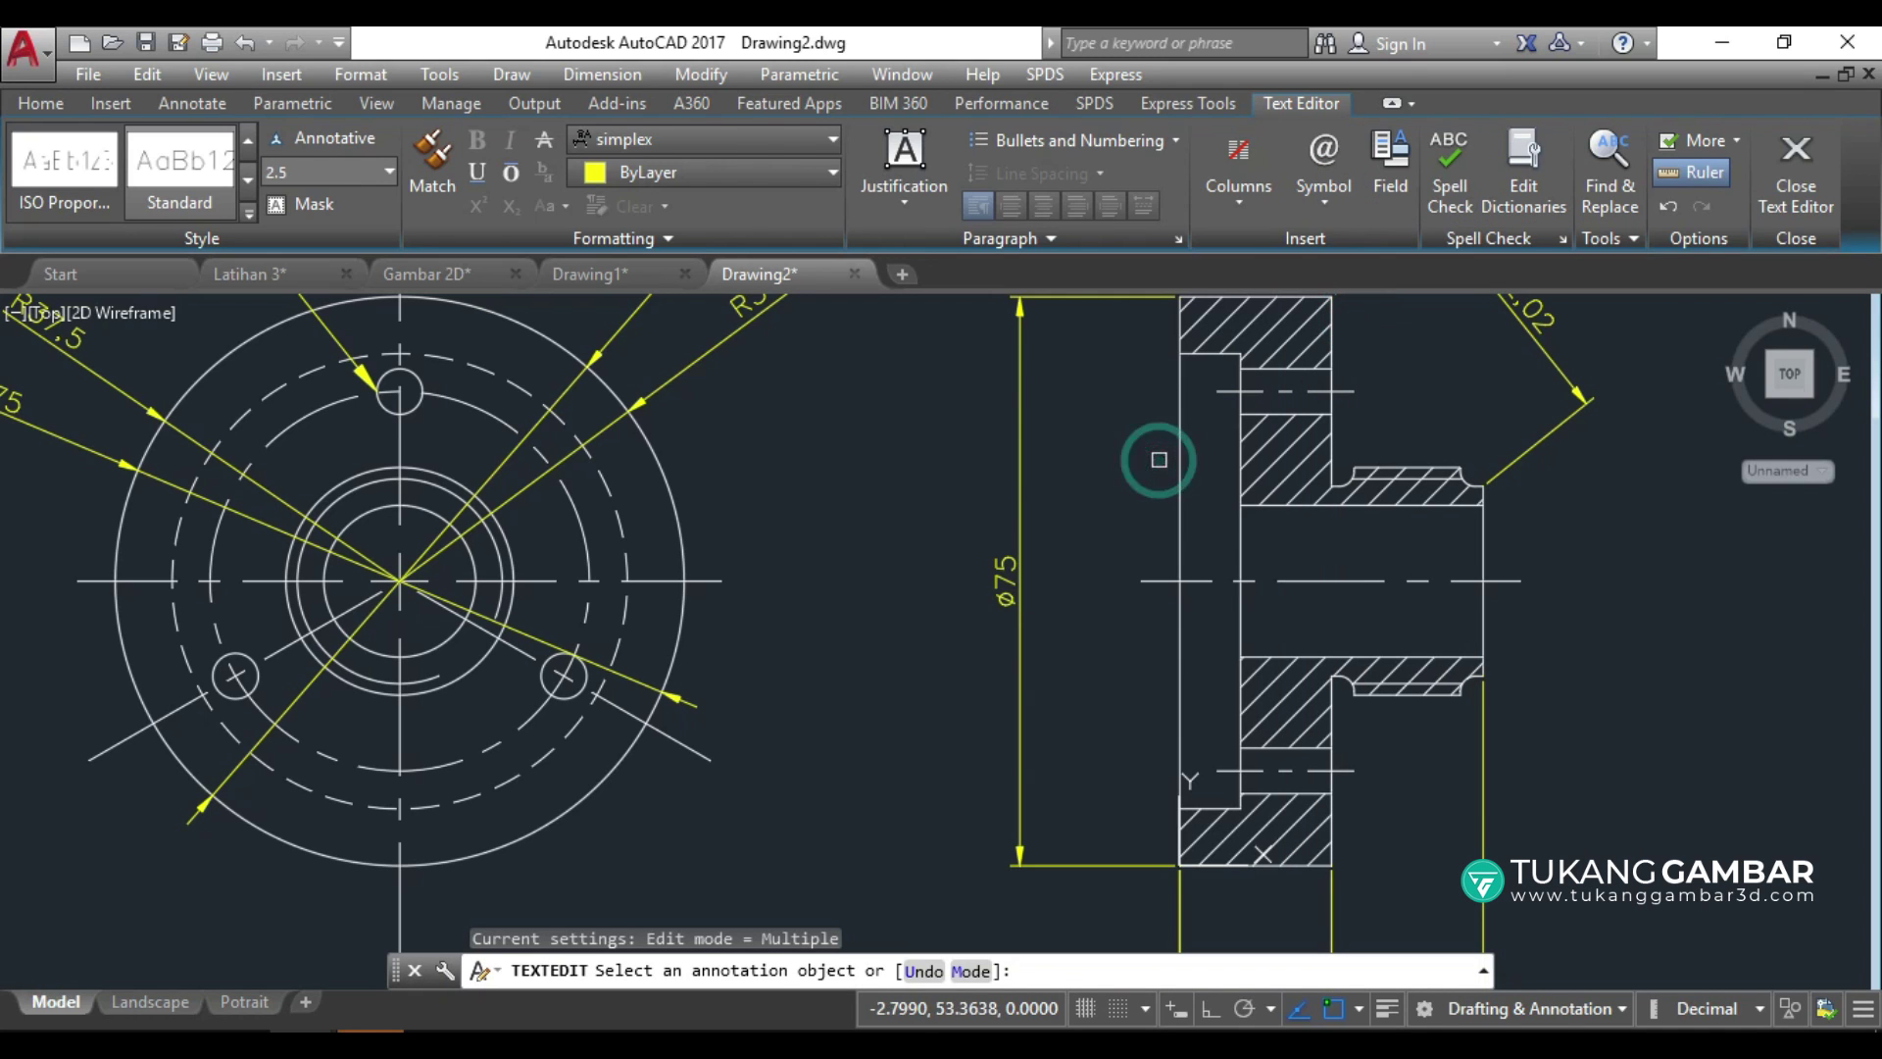
key("Escape")
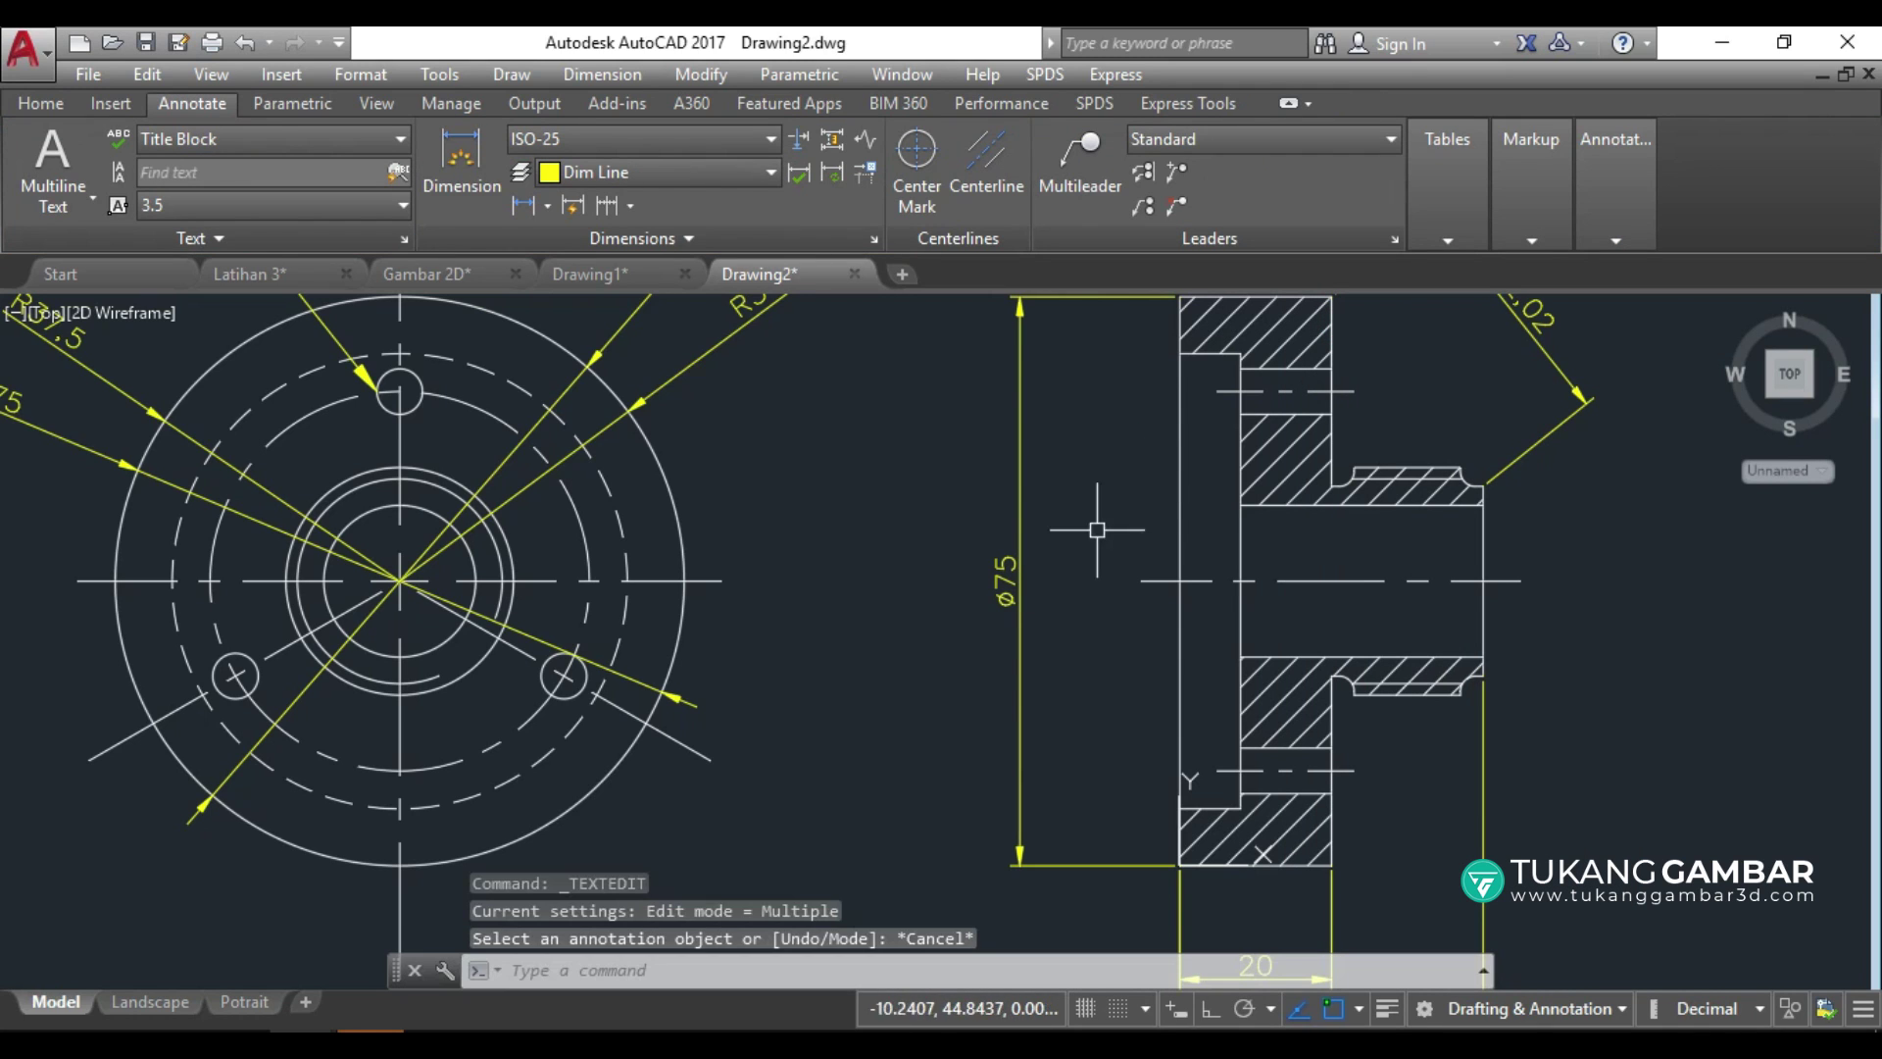
left_click(1005, 566)
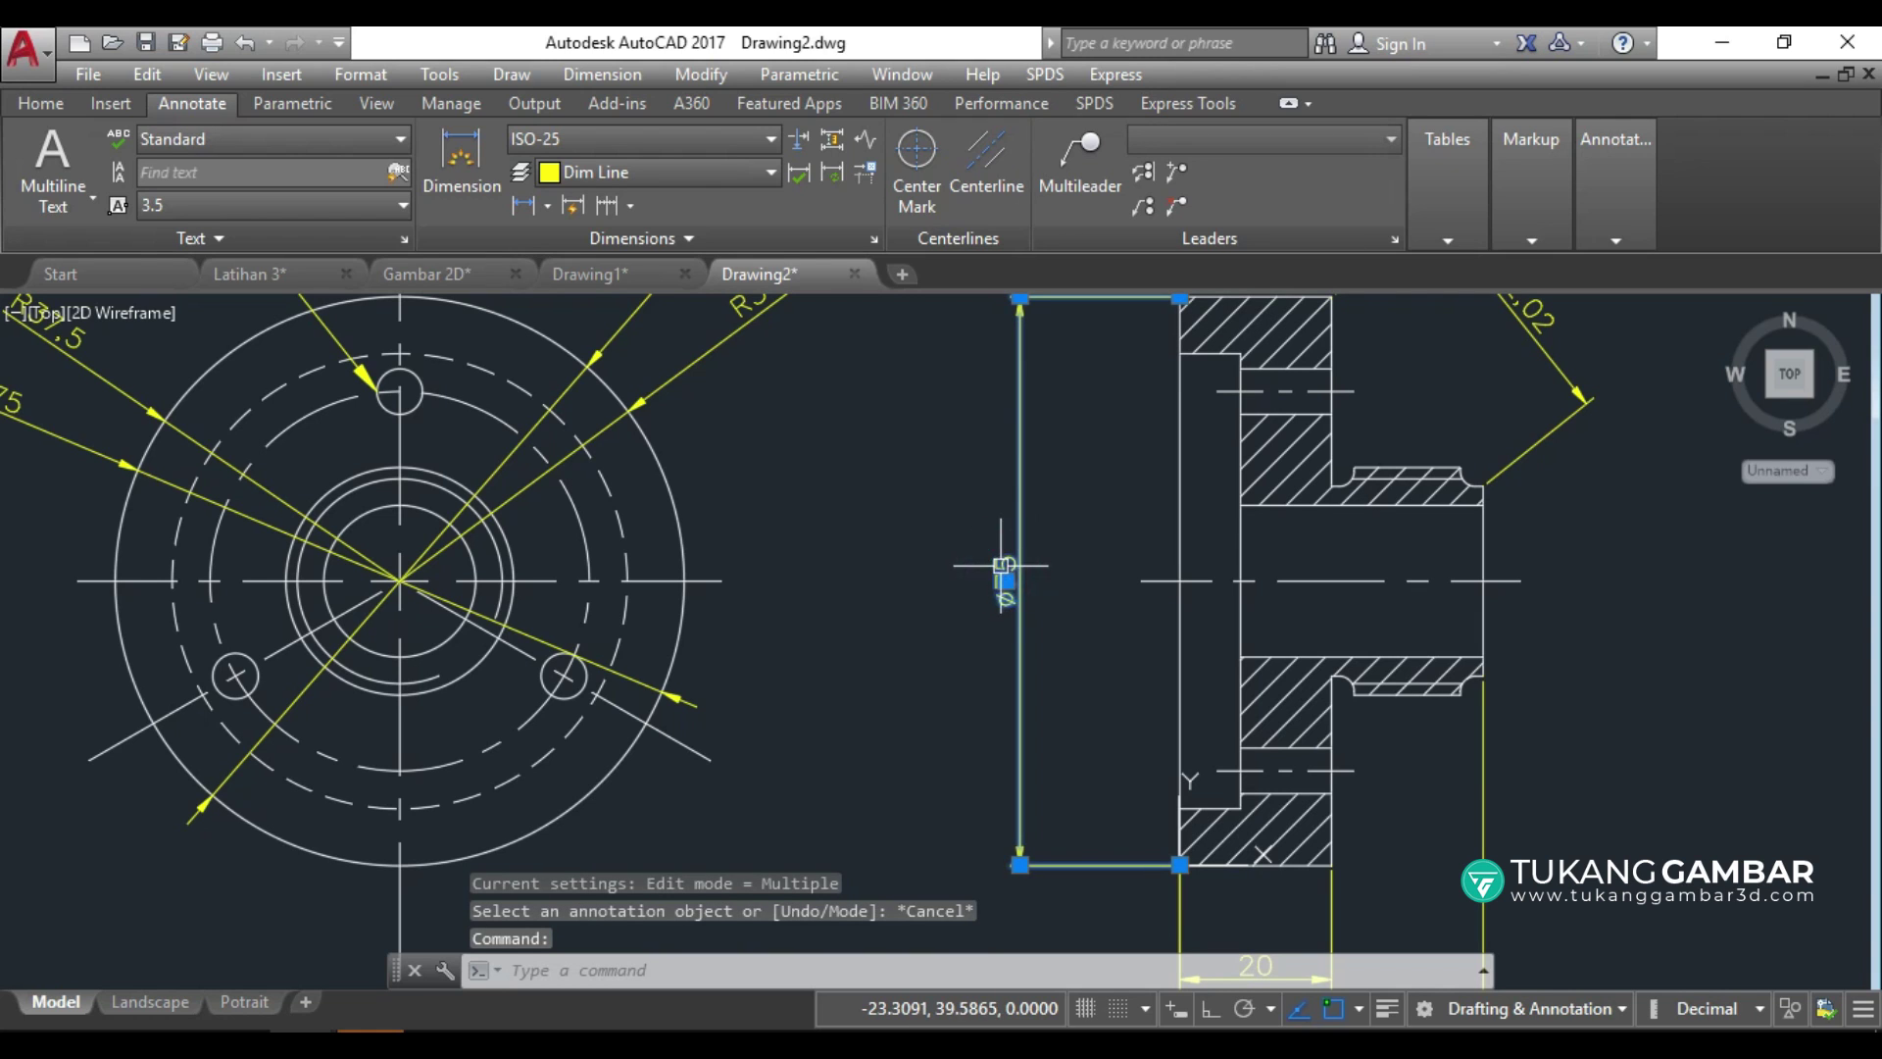
Set the Ø75 dimension's tolerance display to Deviation in Properties.
right_click(1017, 557)
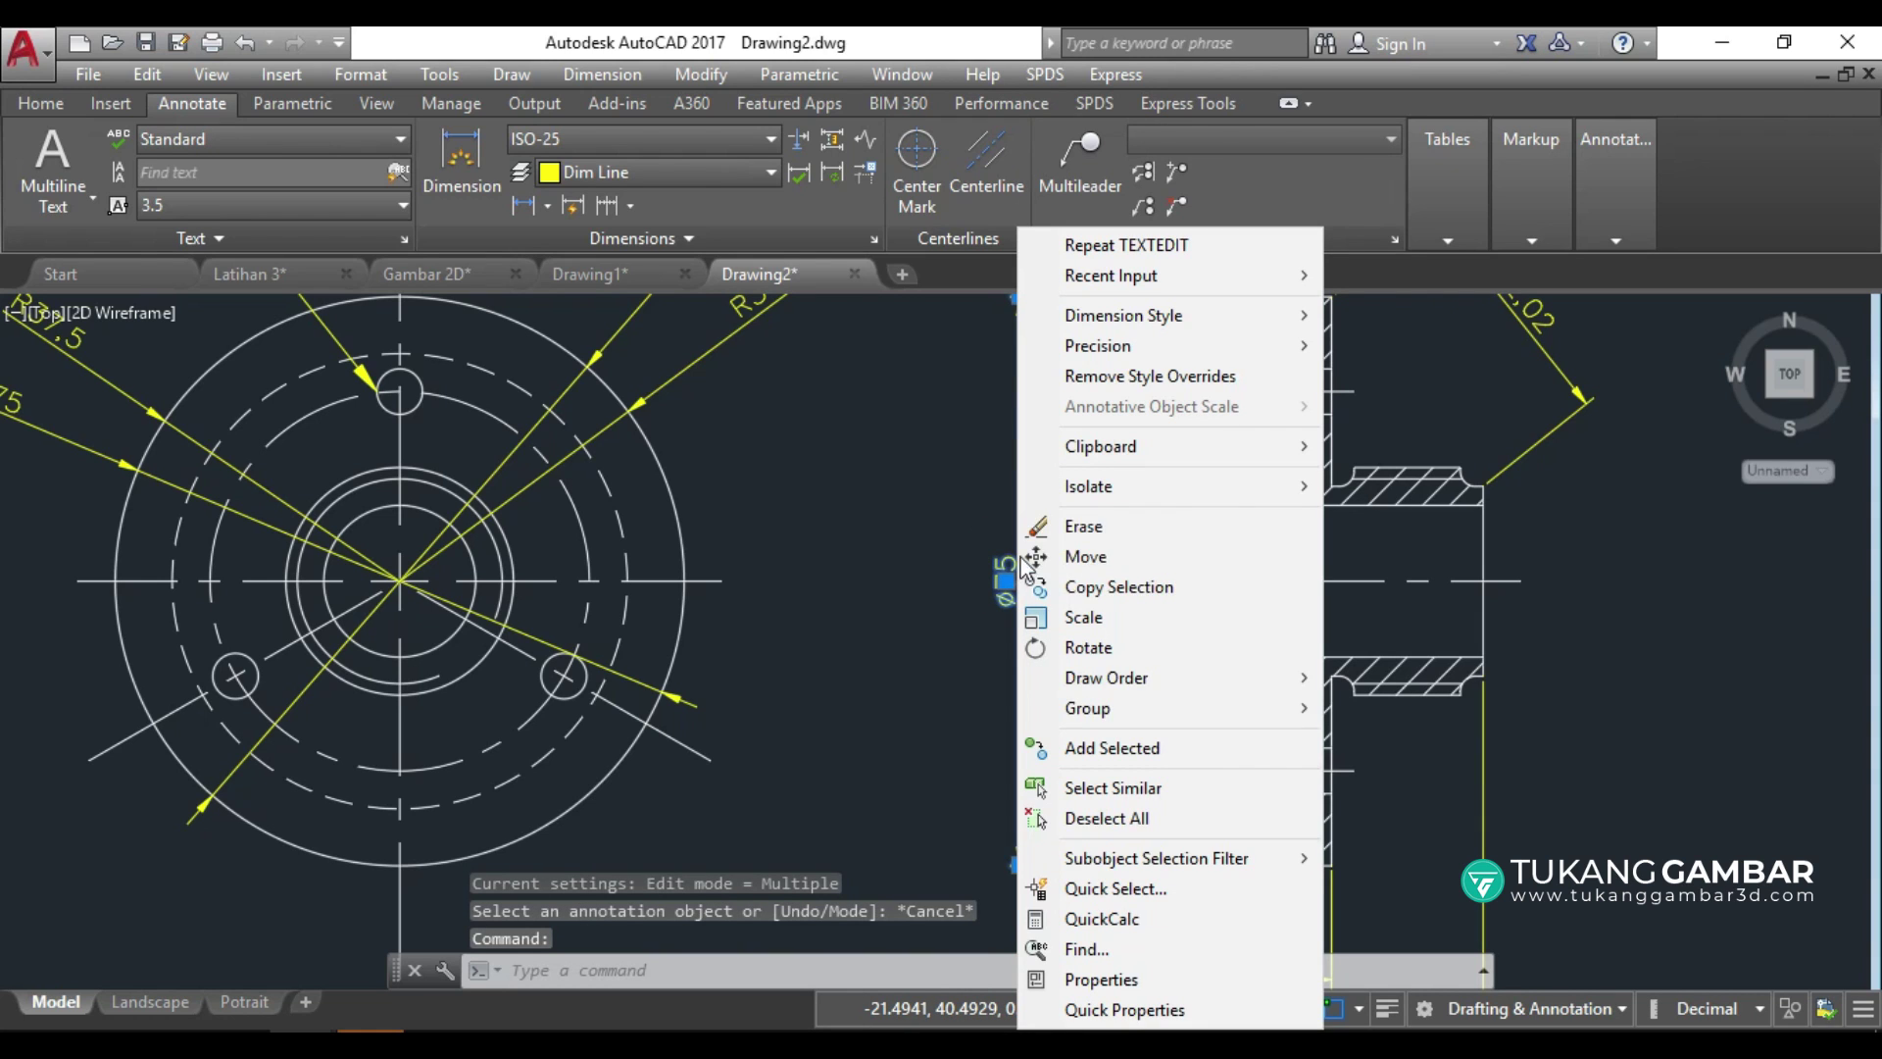
left_click(1059, 978)
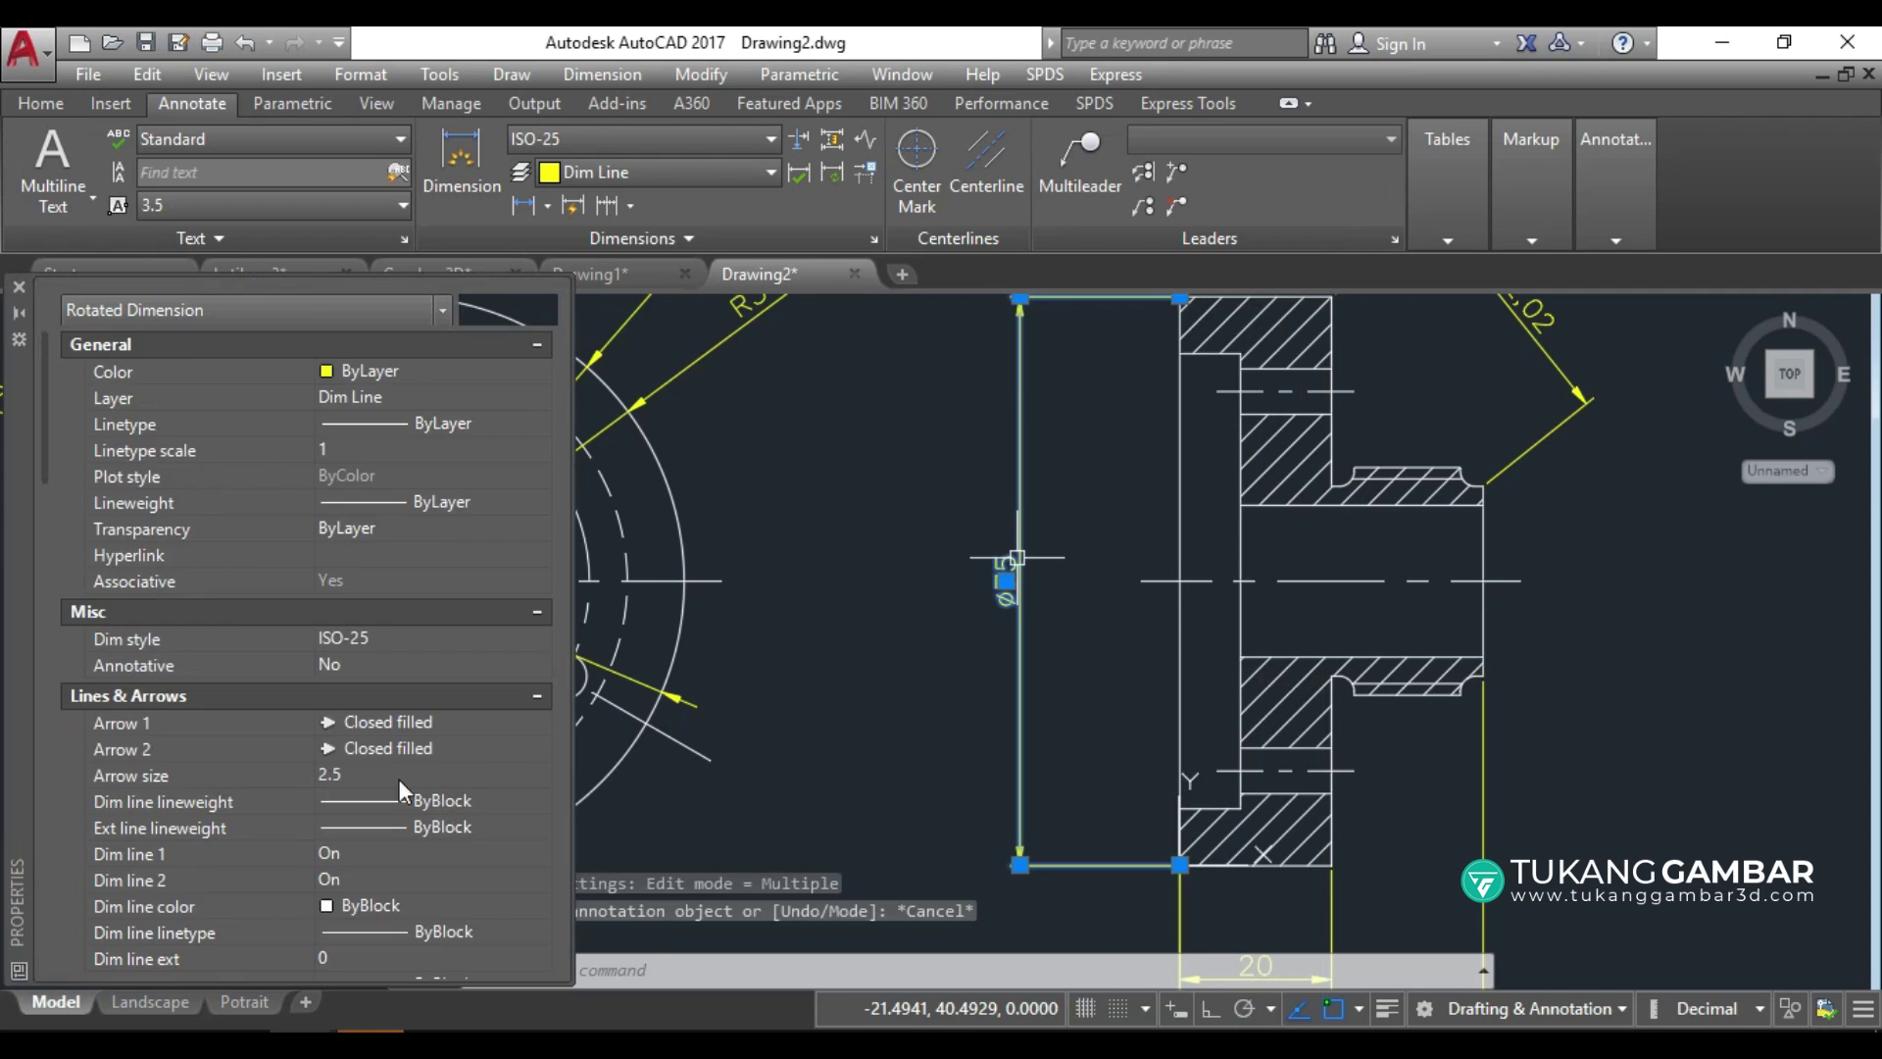
scroll(249, 555, "down", 3)
scroll(249, 555, "down", 5)
scroll(249, 555, "down", 4)
scroll(249, 554, "down", 4)
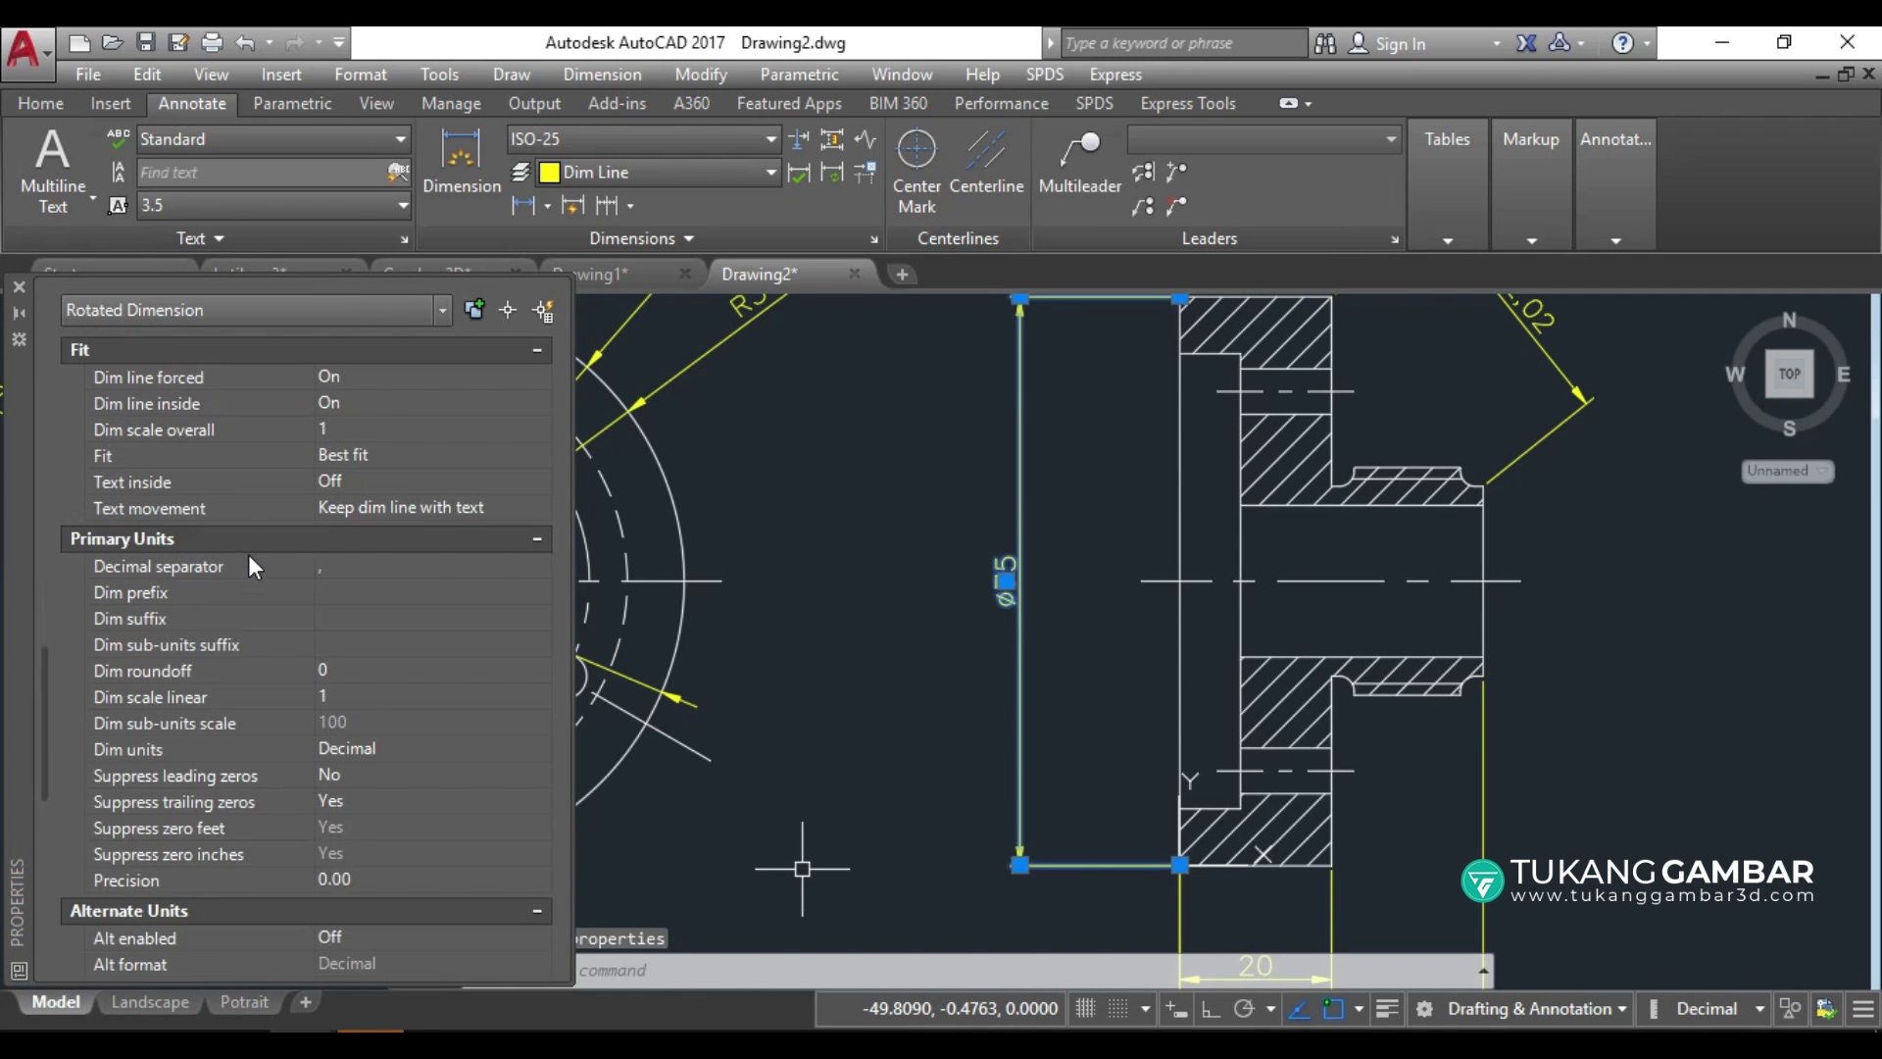
scroll(249, 555, "down", 2)
scroll(244, 551, "down", 4)
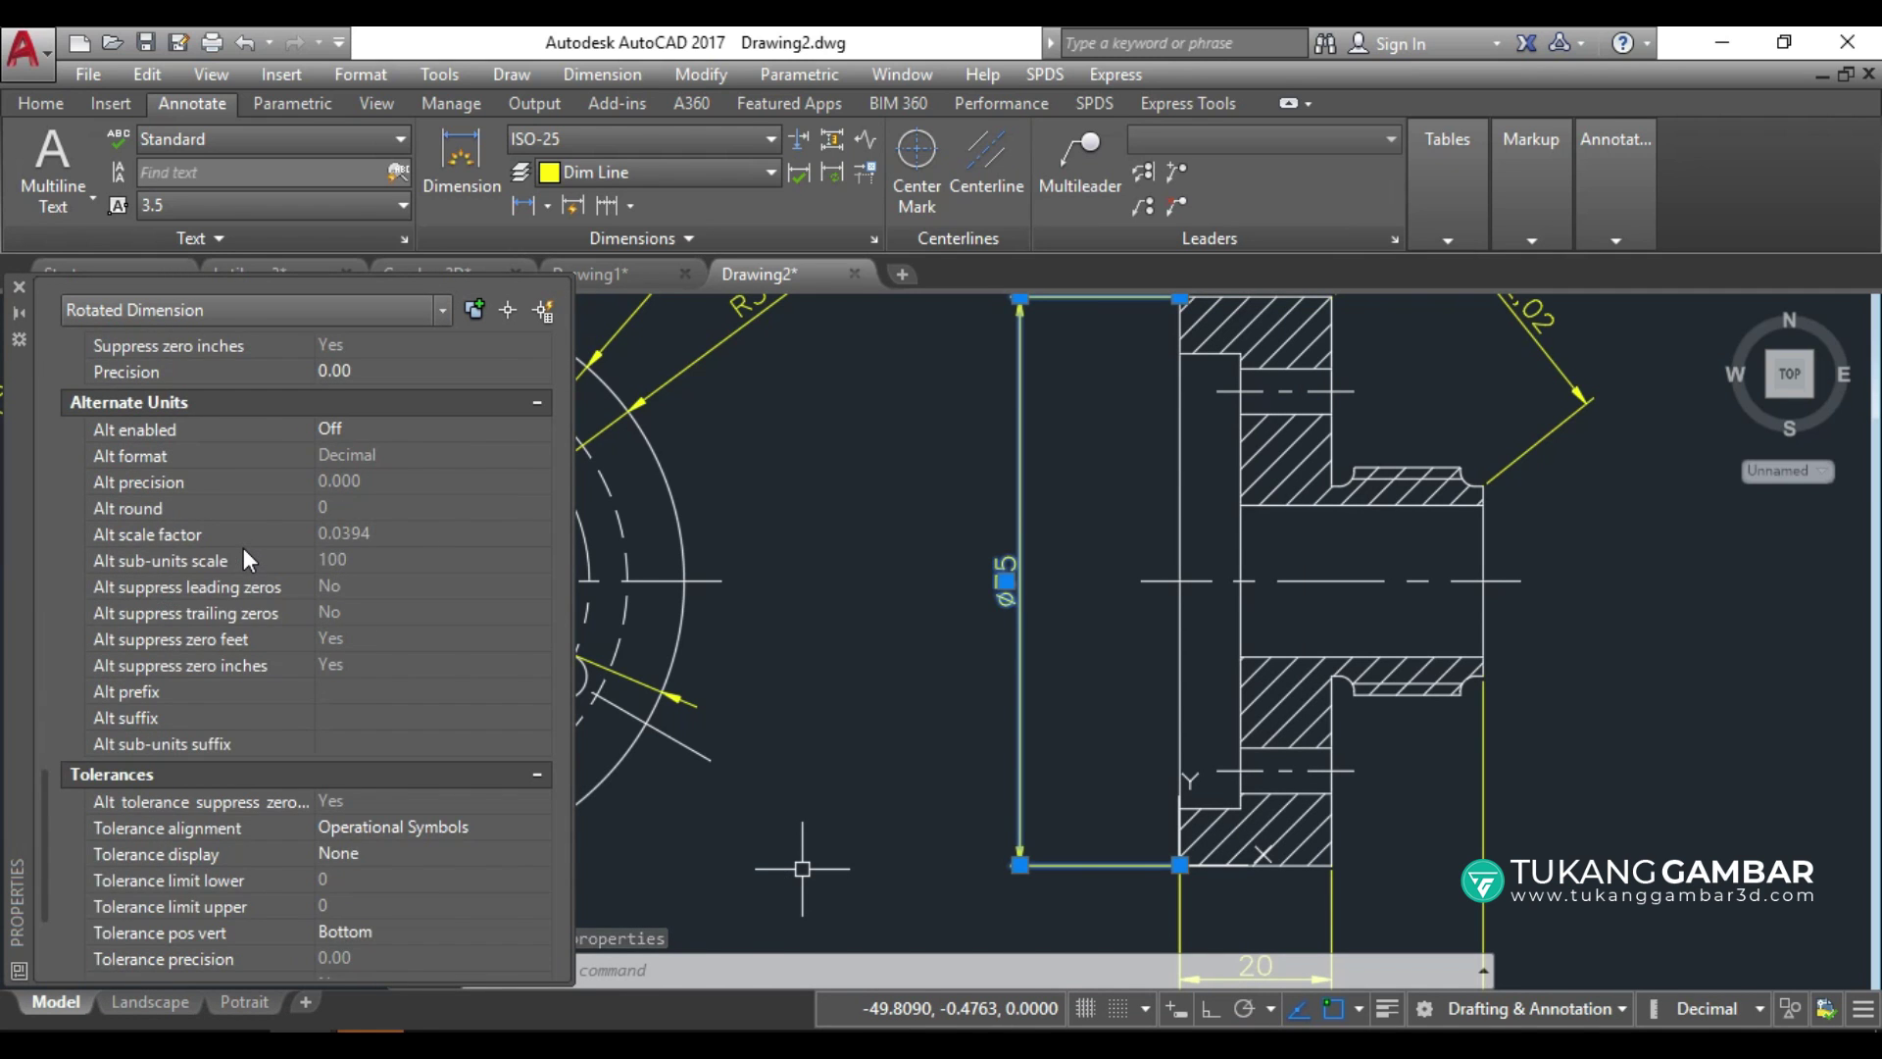
scroll(245, 551, "down", 3)
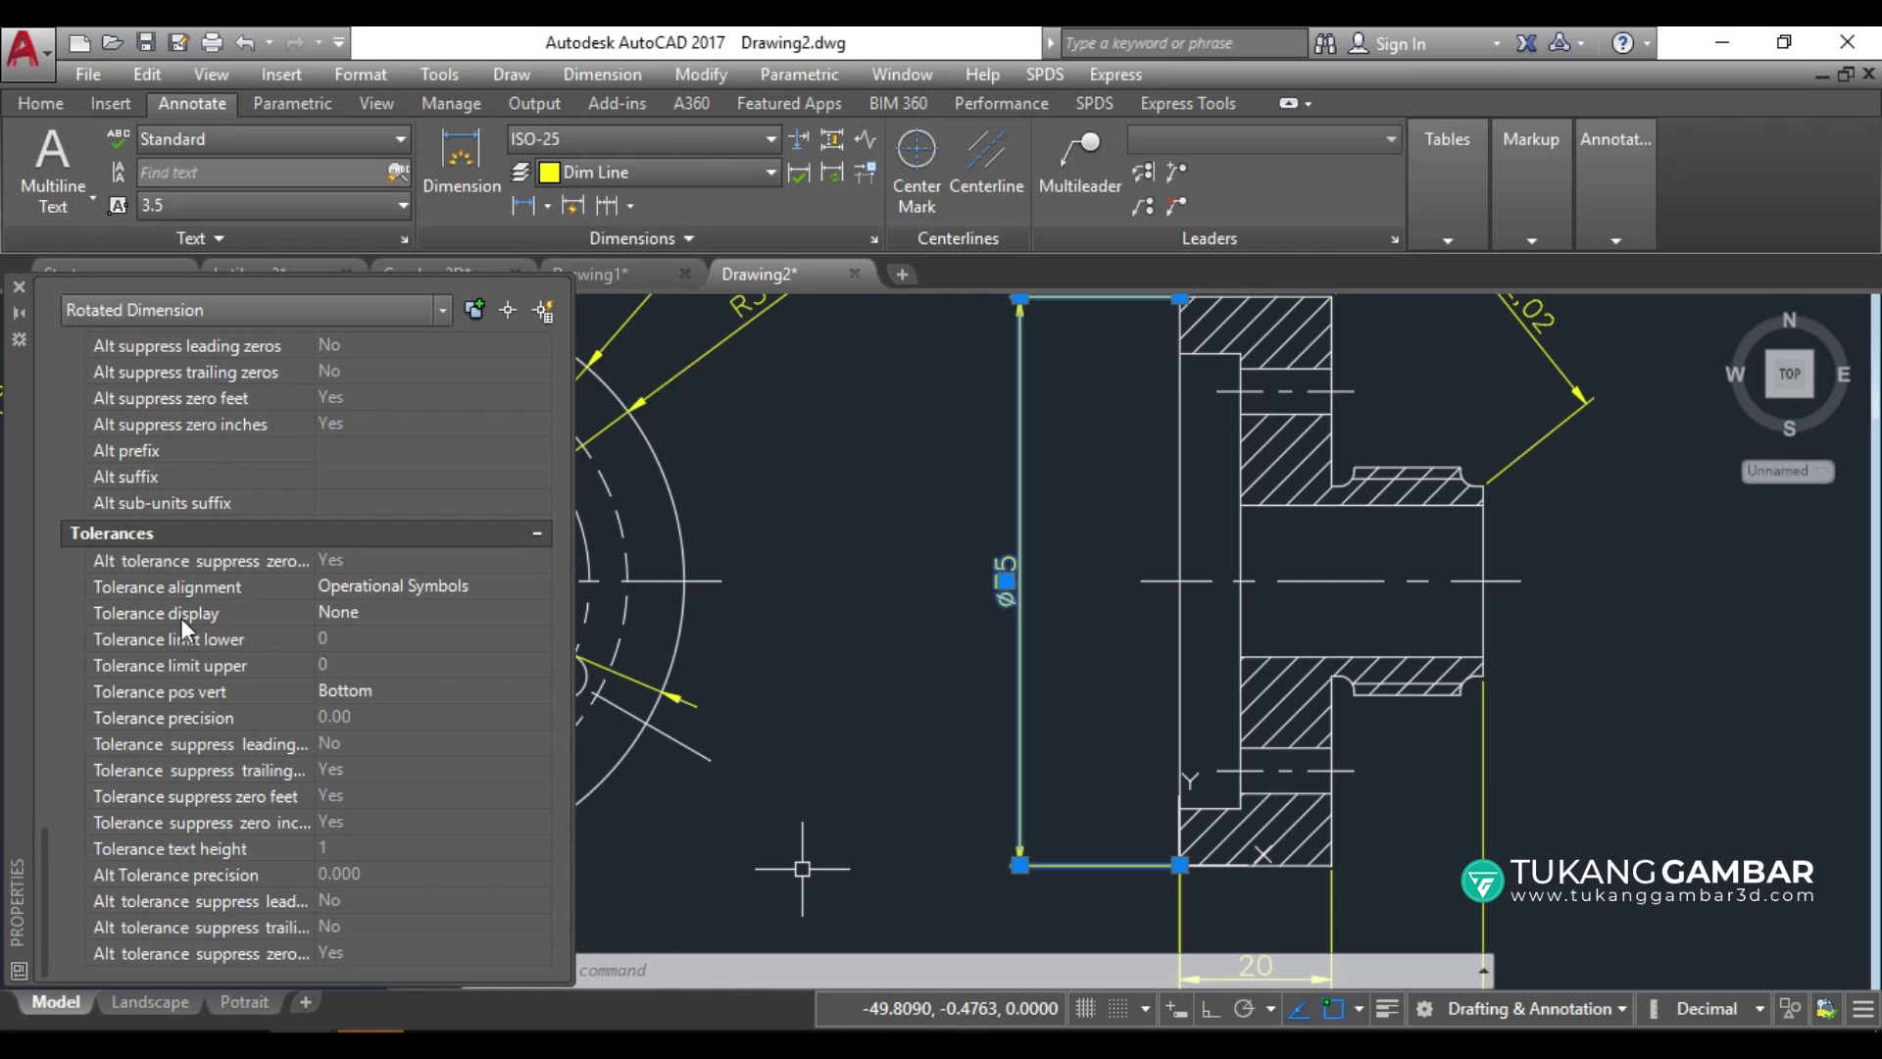
left_click(391, 610)
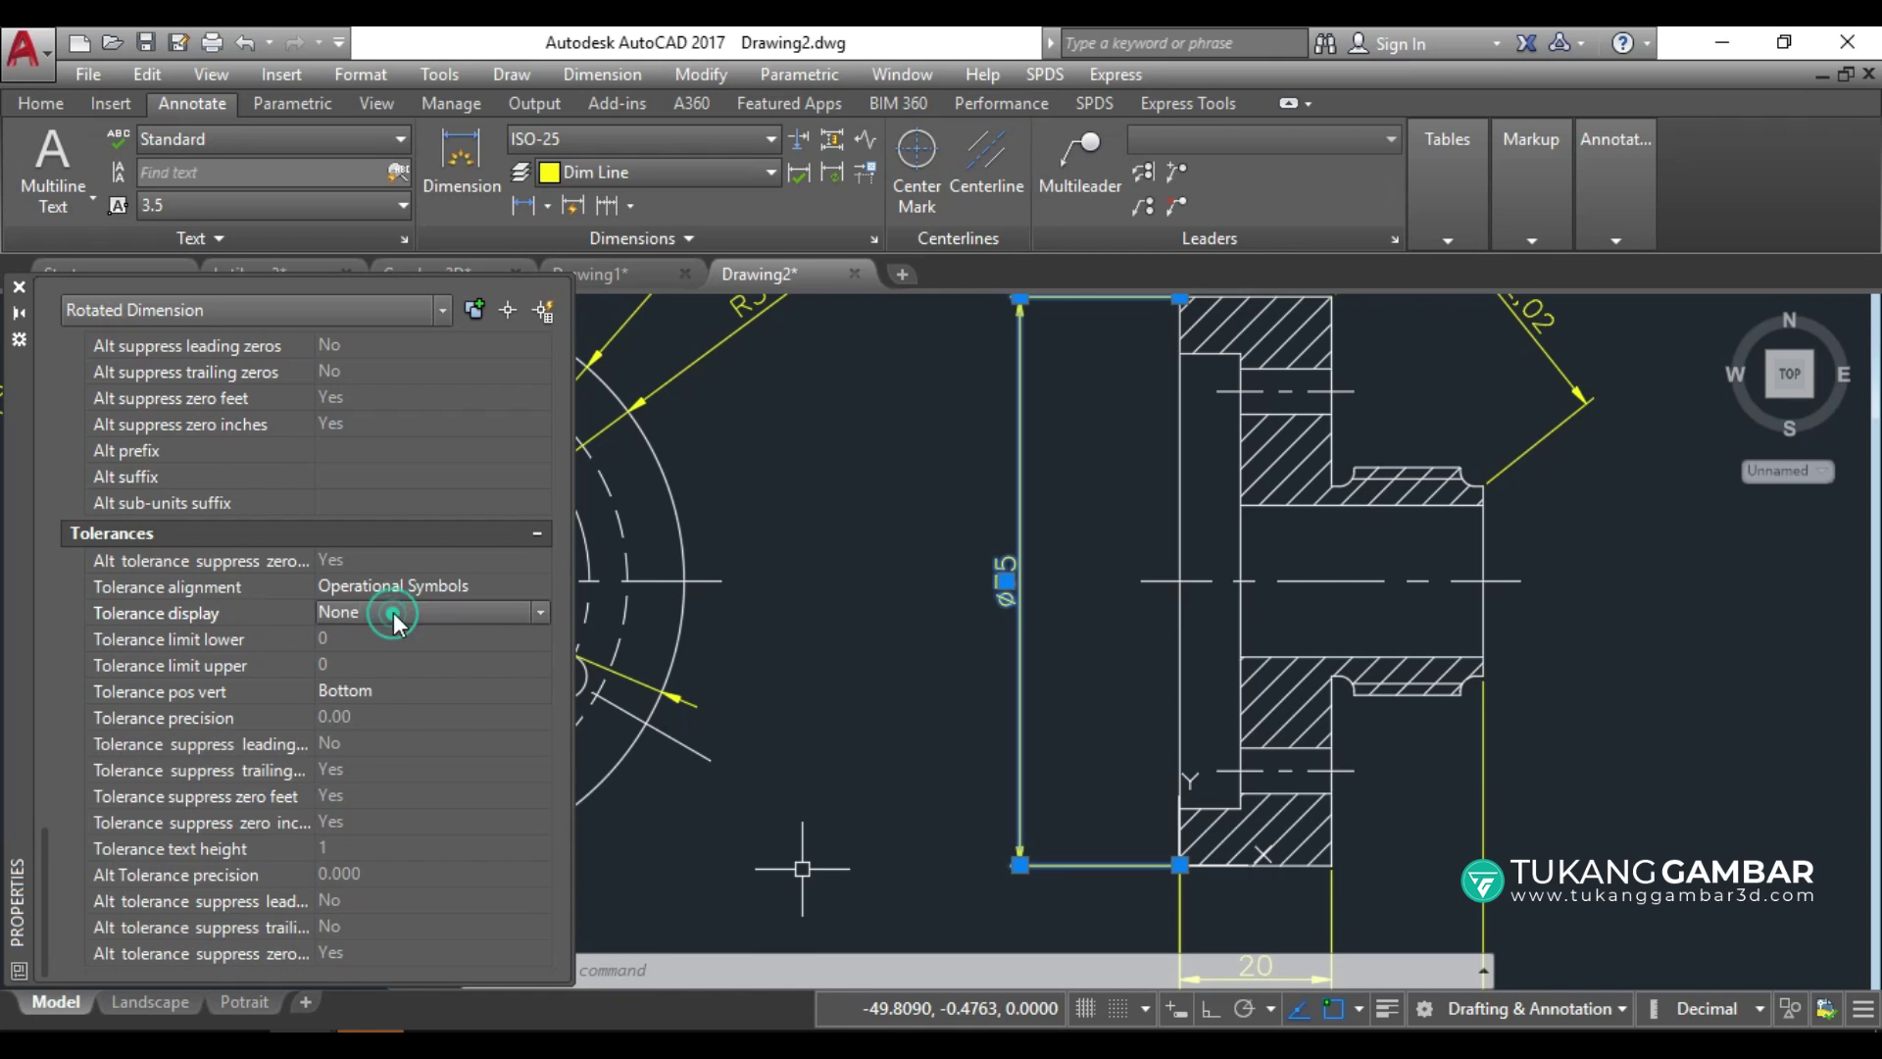
left_click(539, 614)
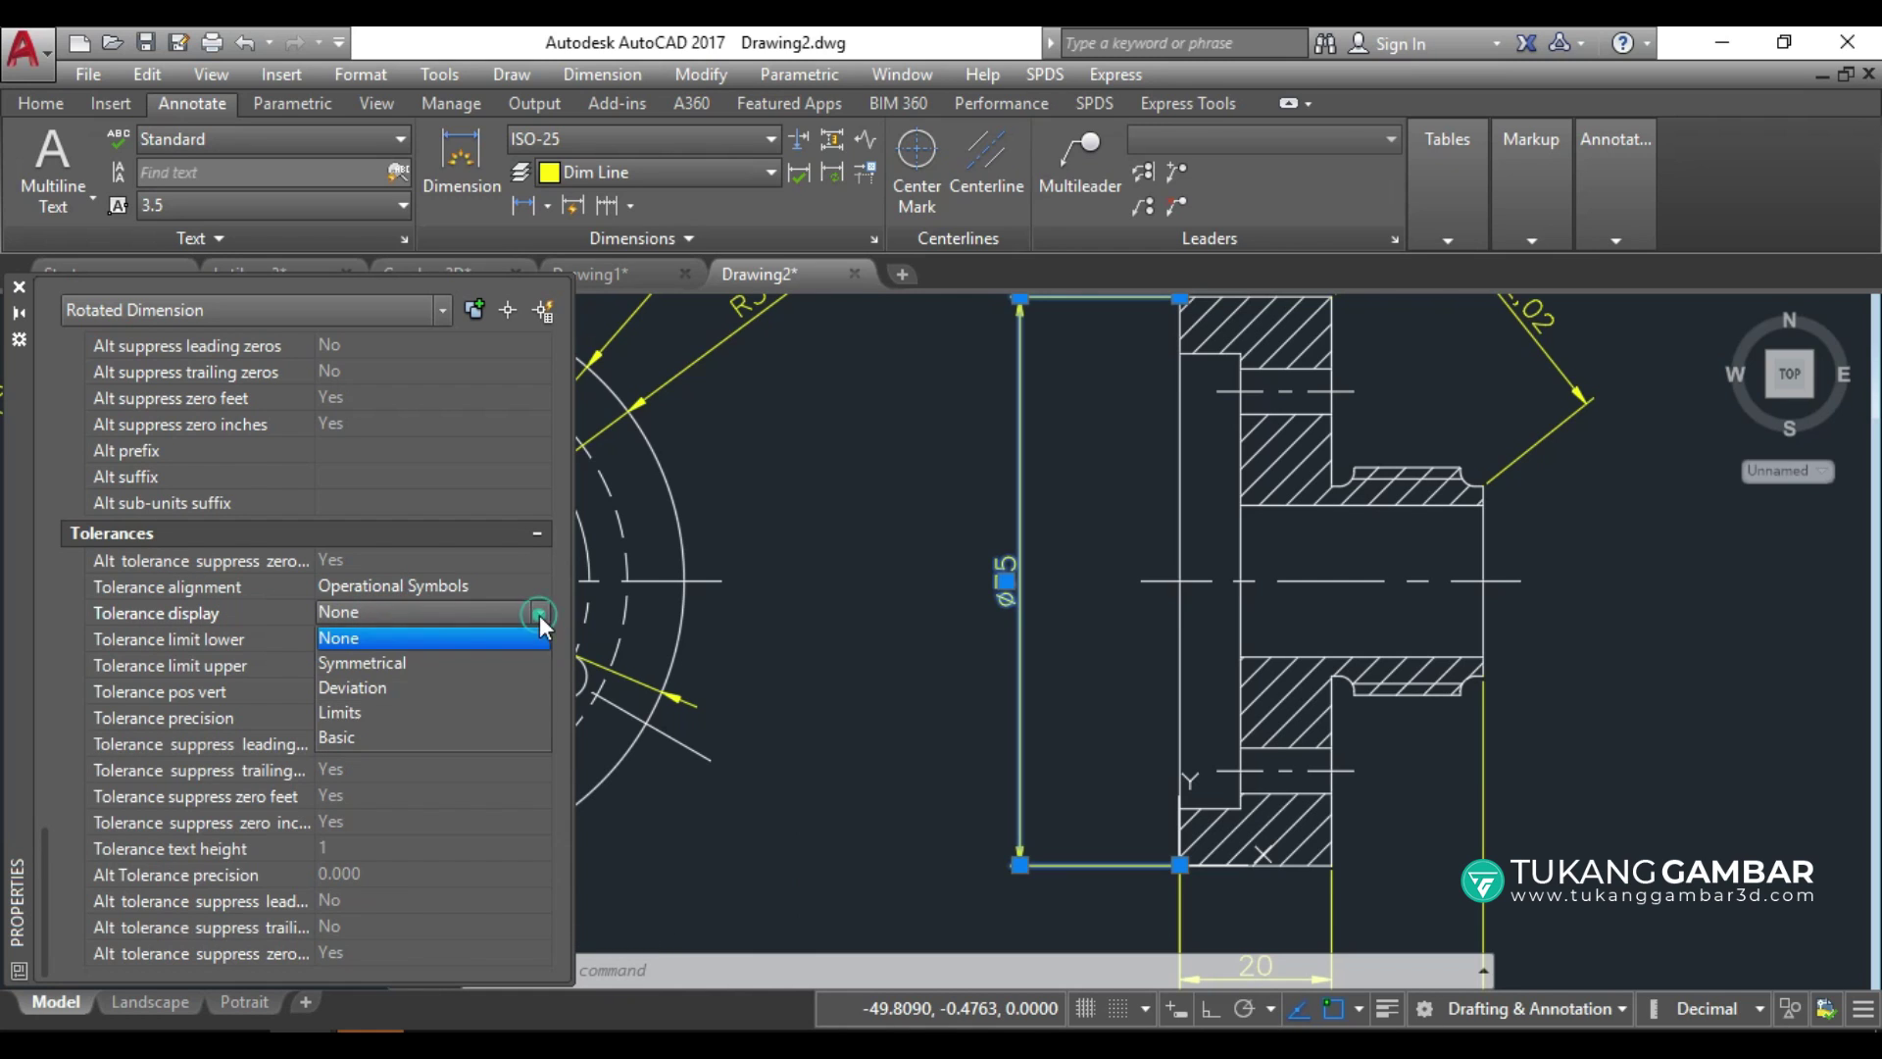
left_click(474, 688)
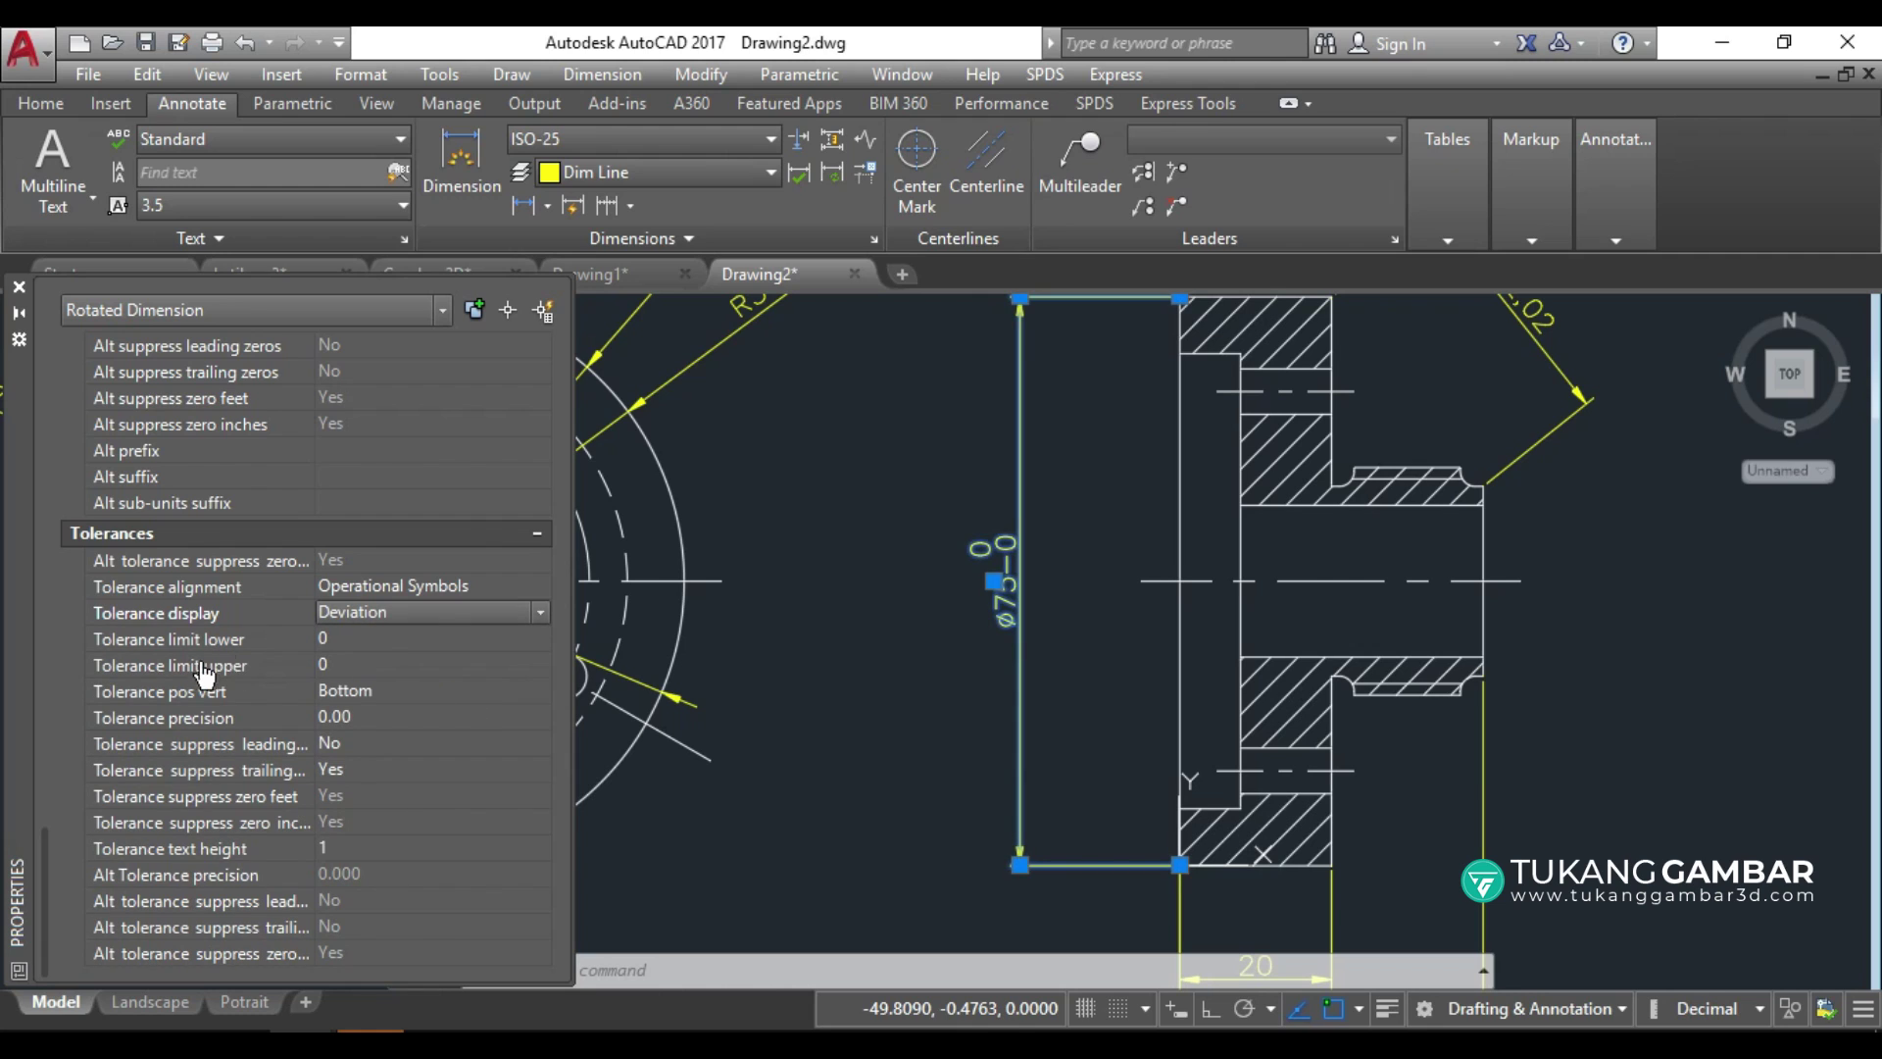
Set tolerance upper limit 0.15, lower limit 0 and tolerance text height 0.7.
left_click(336, 667)
type(".15")
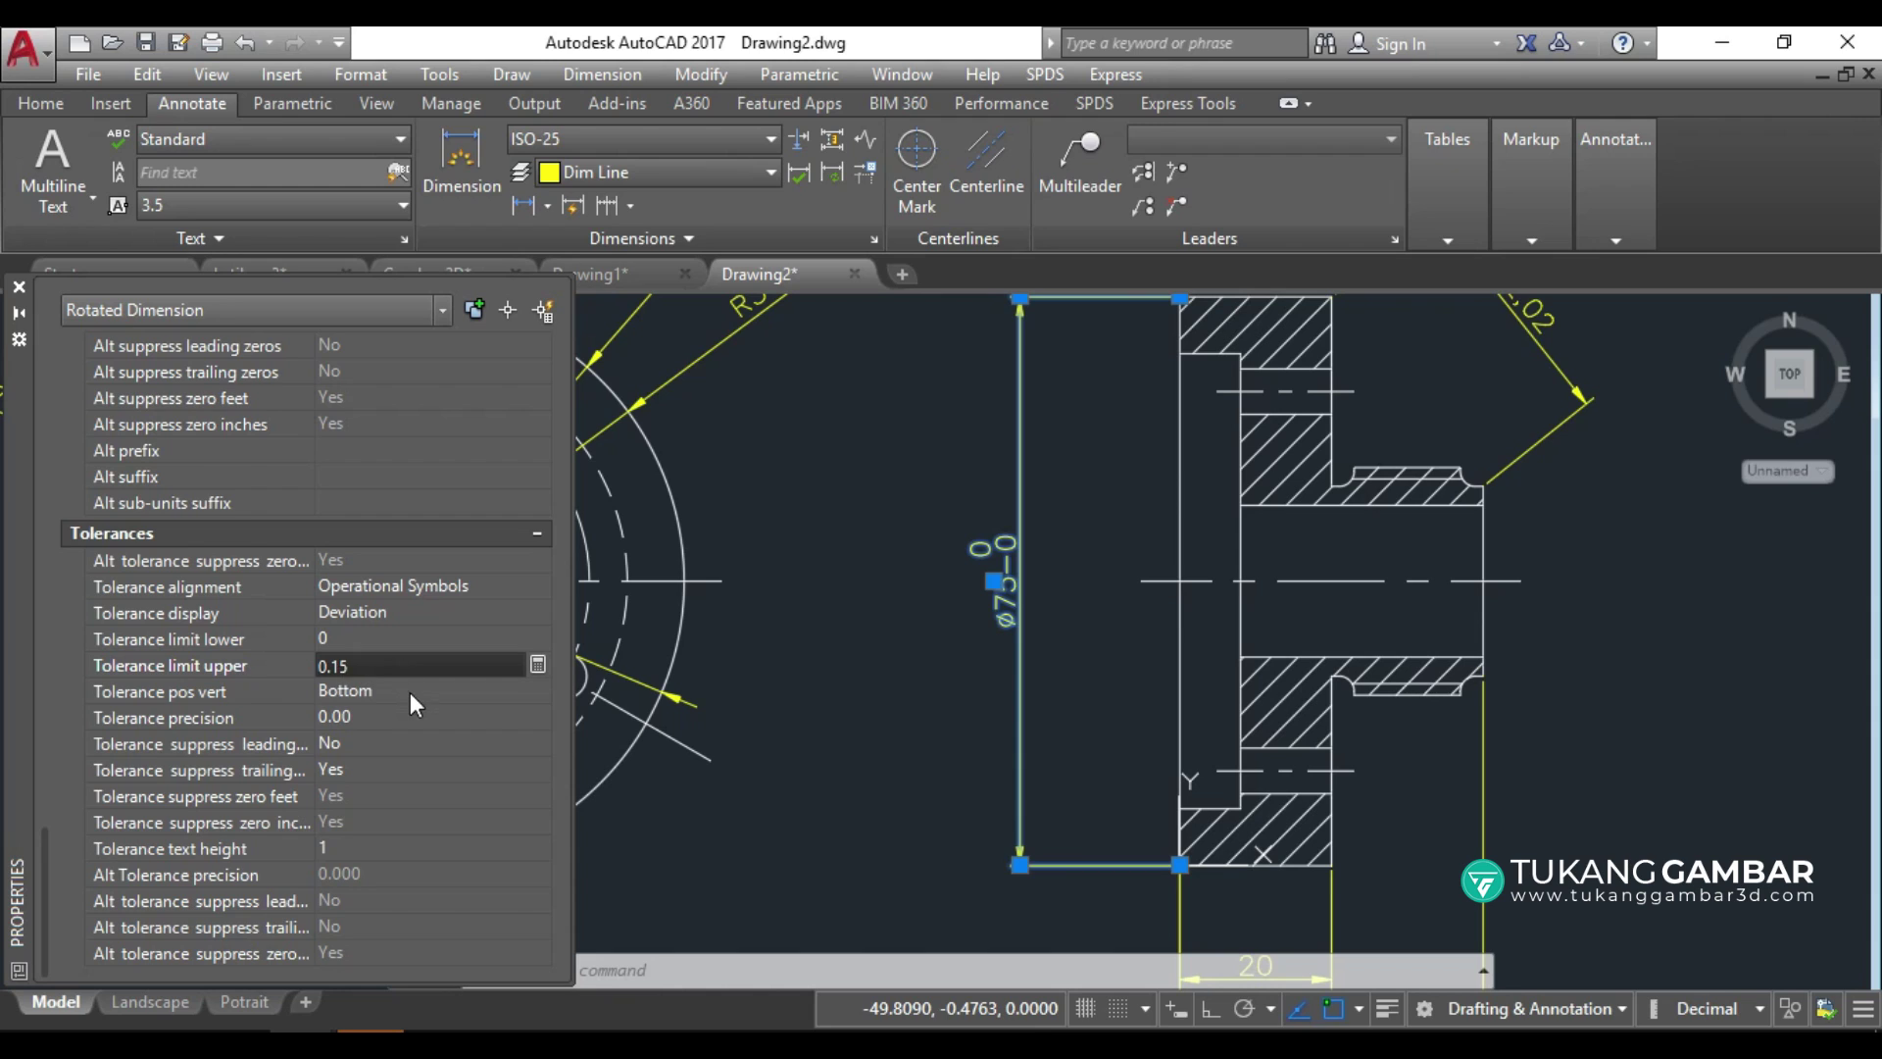
left_click(396, 639)
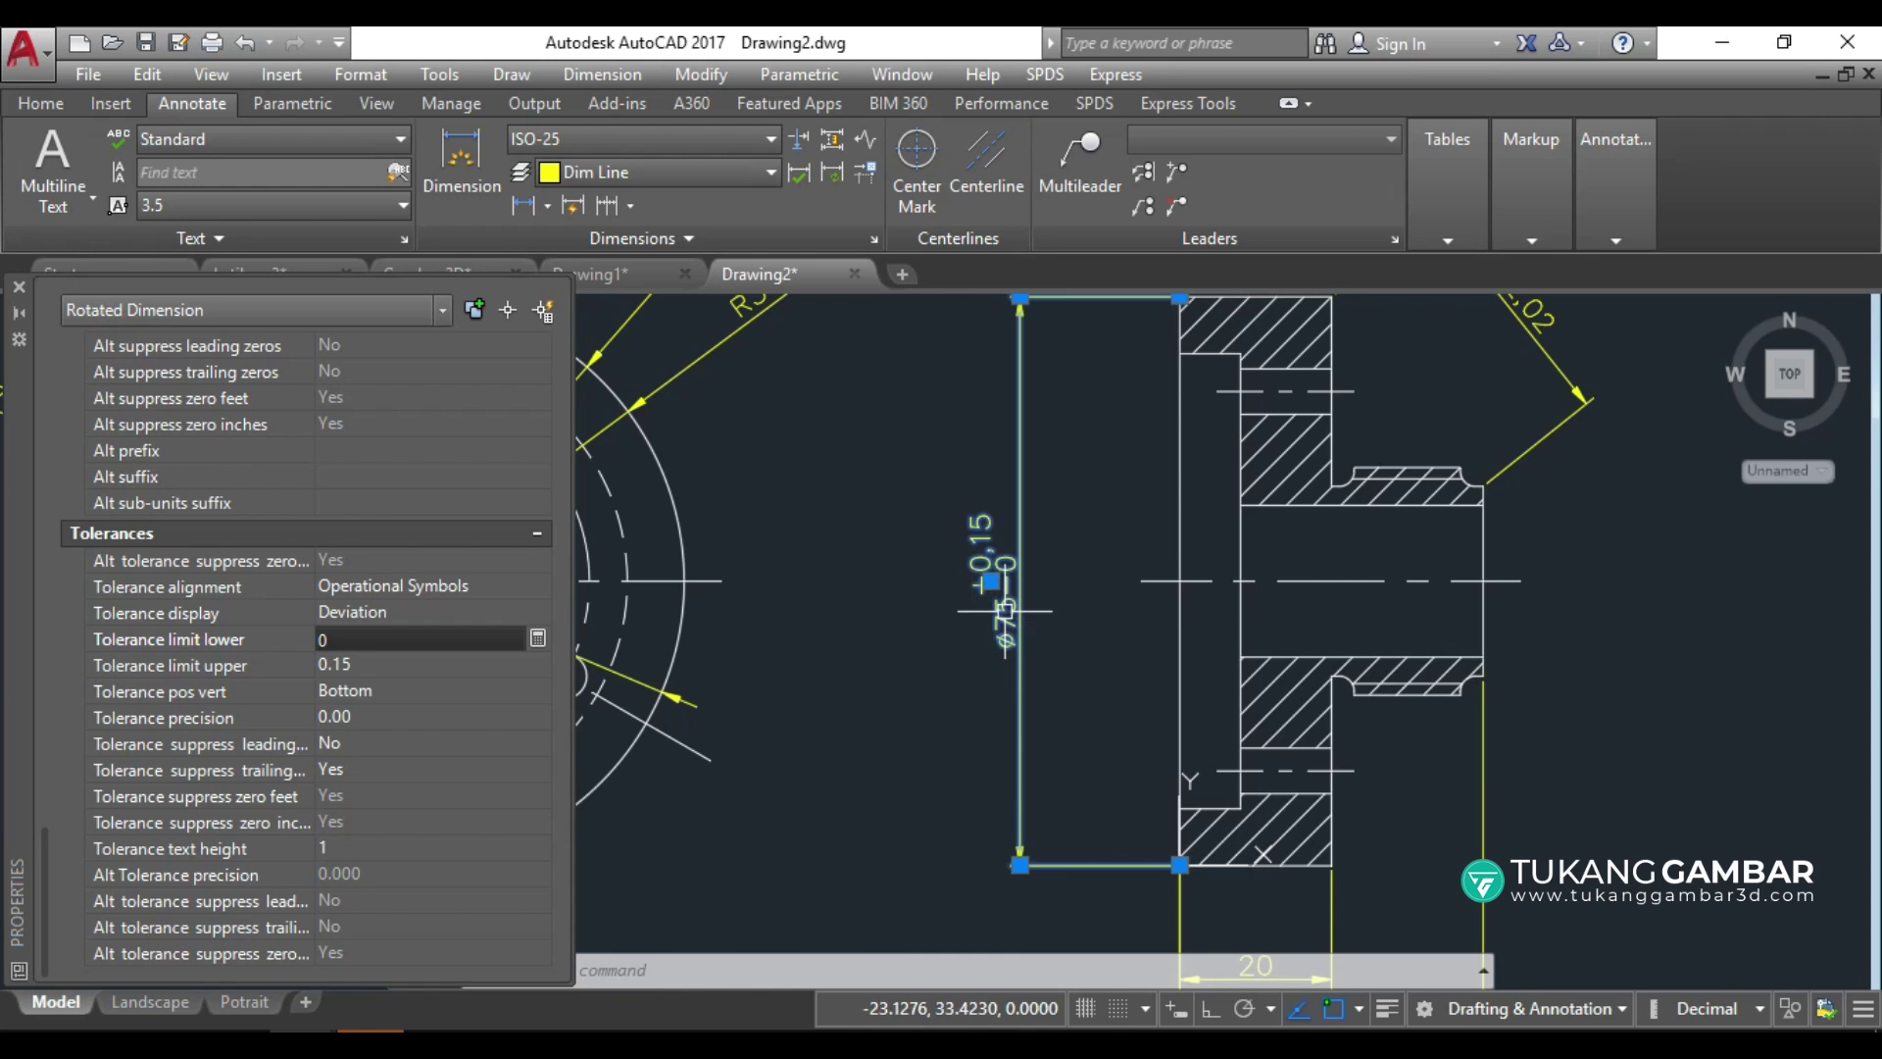
left_click(335, 845)
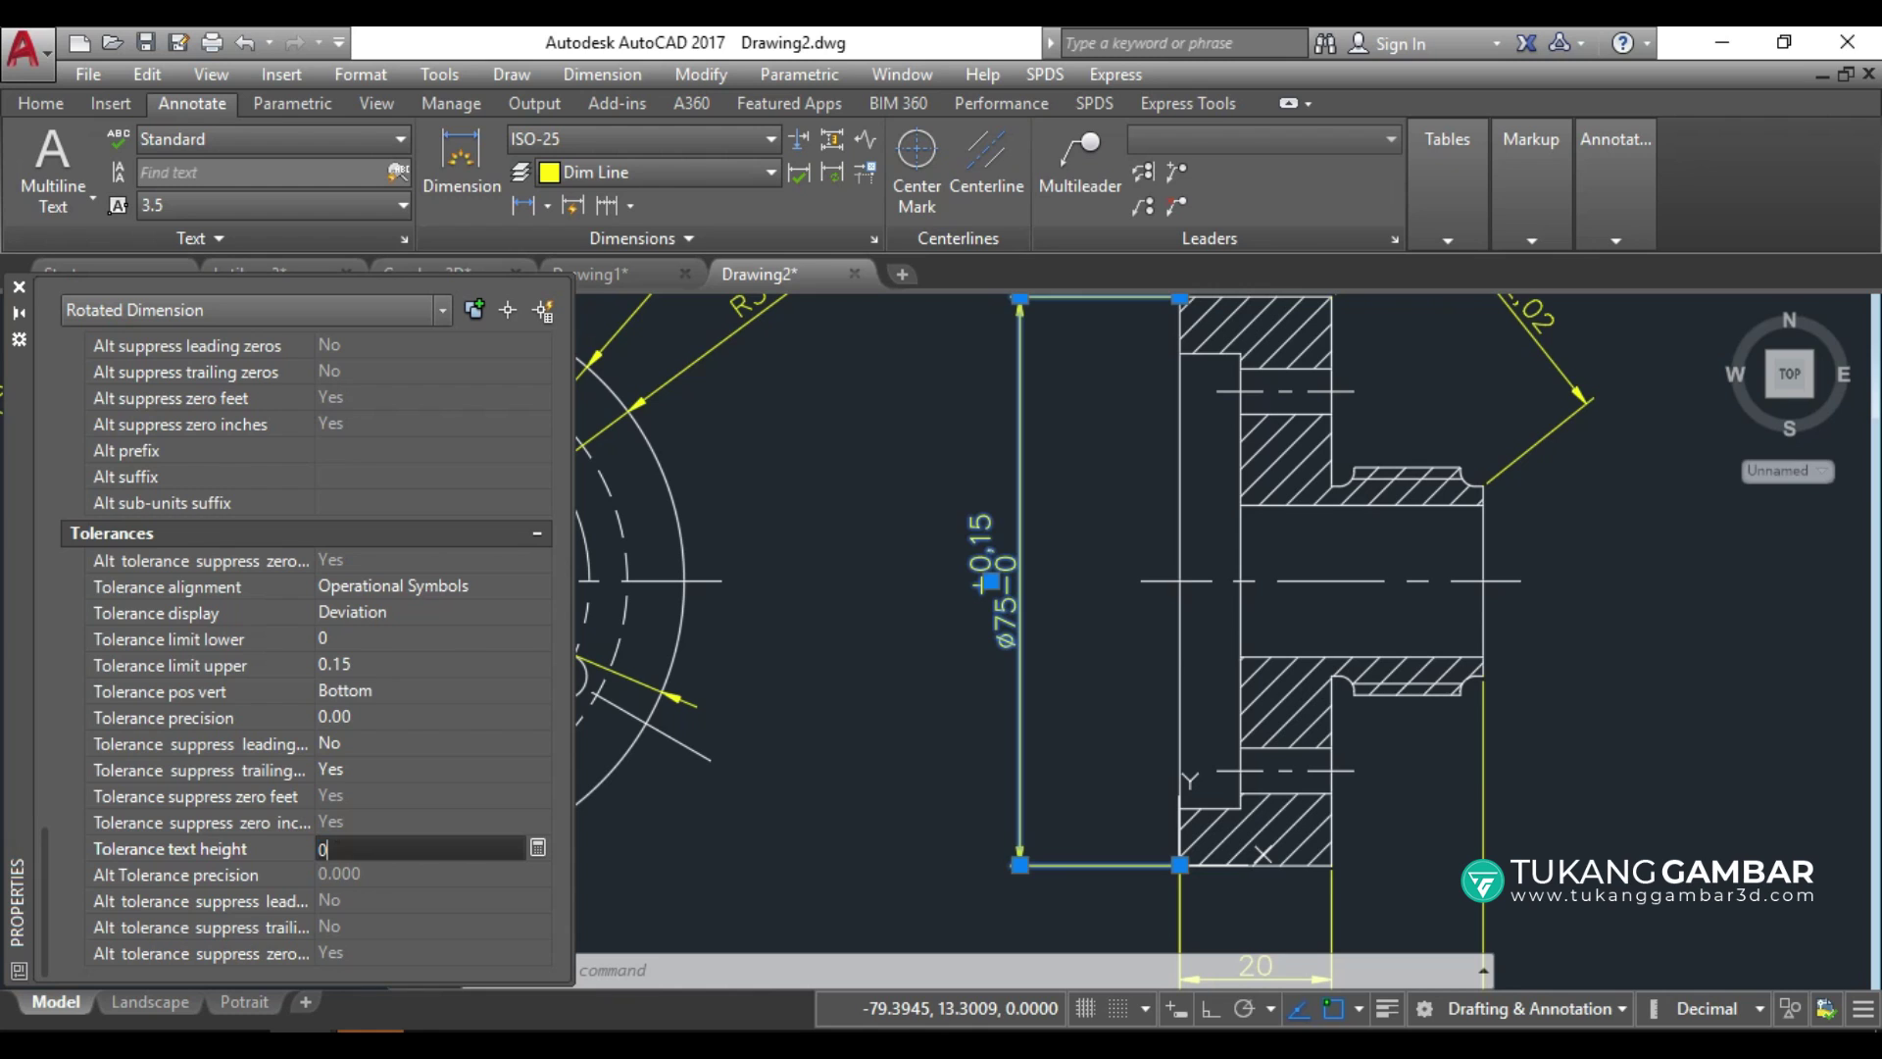
left_click(418, 792)
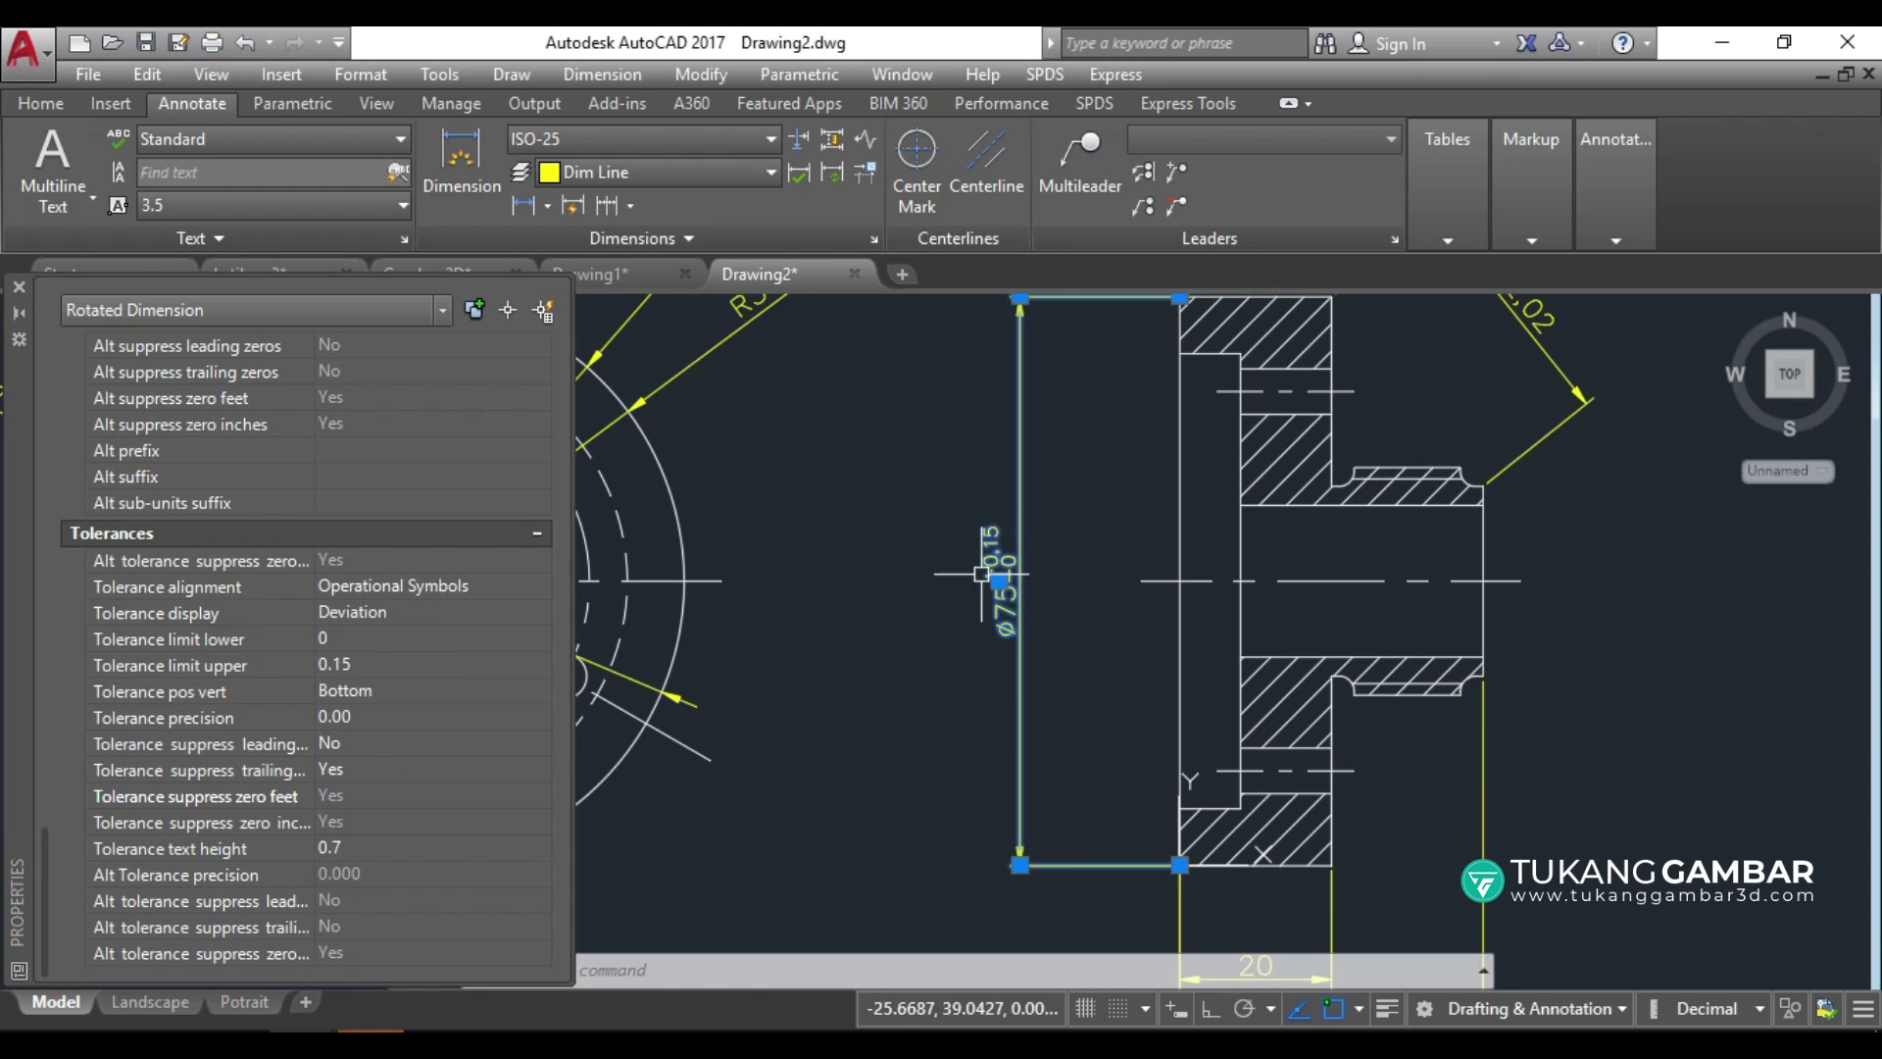
left_click(19, 287)
Deselect the Ø75 dimension and pan the view to the 20 and 40 dimensions.
scroll(998, 611, "up", 4)
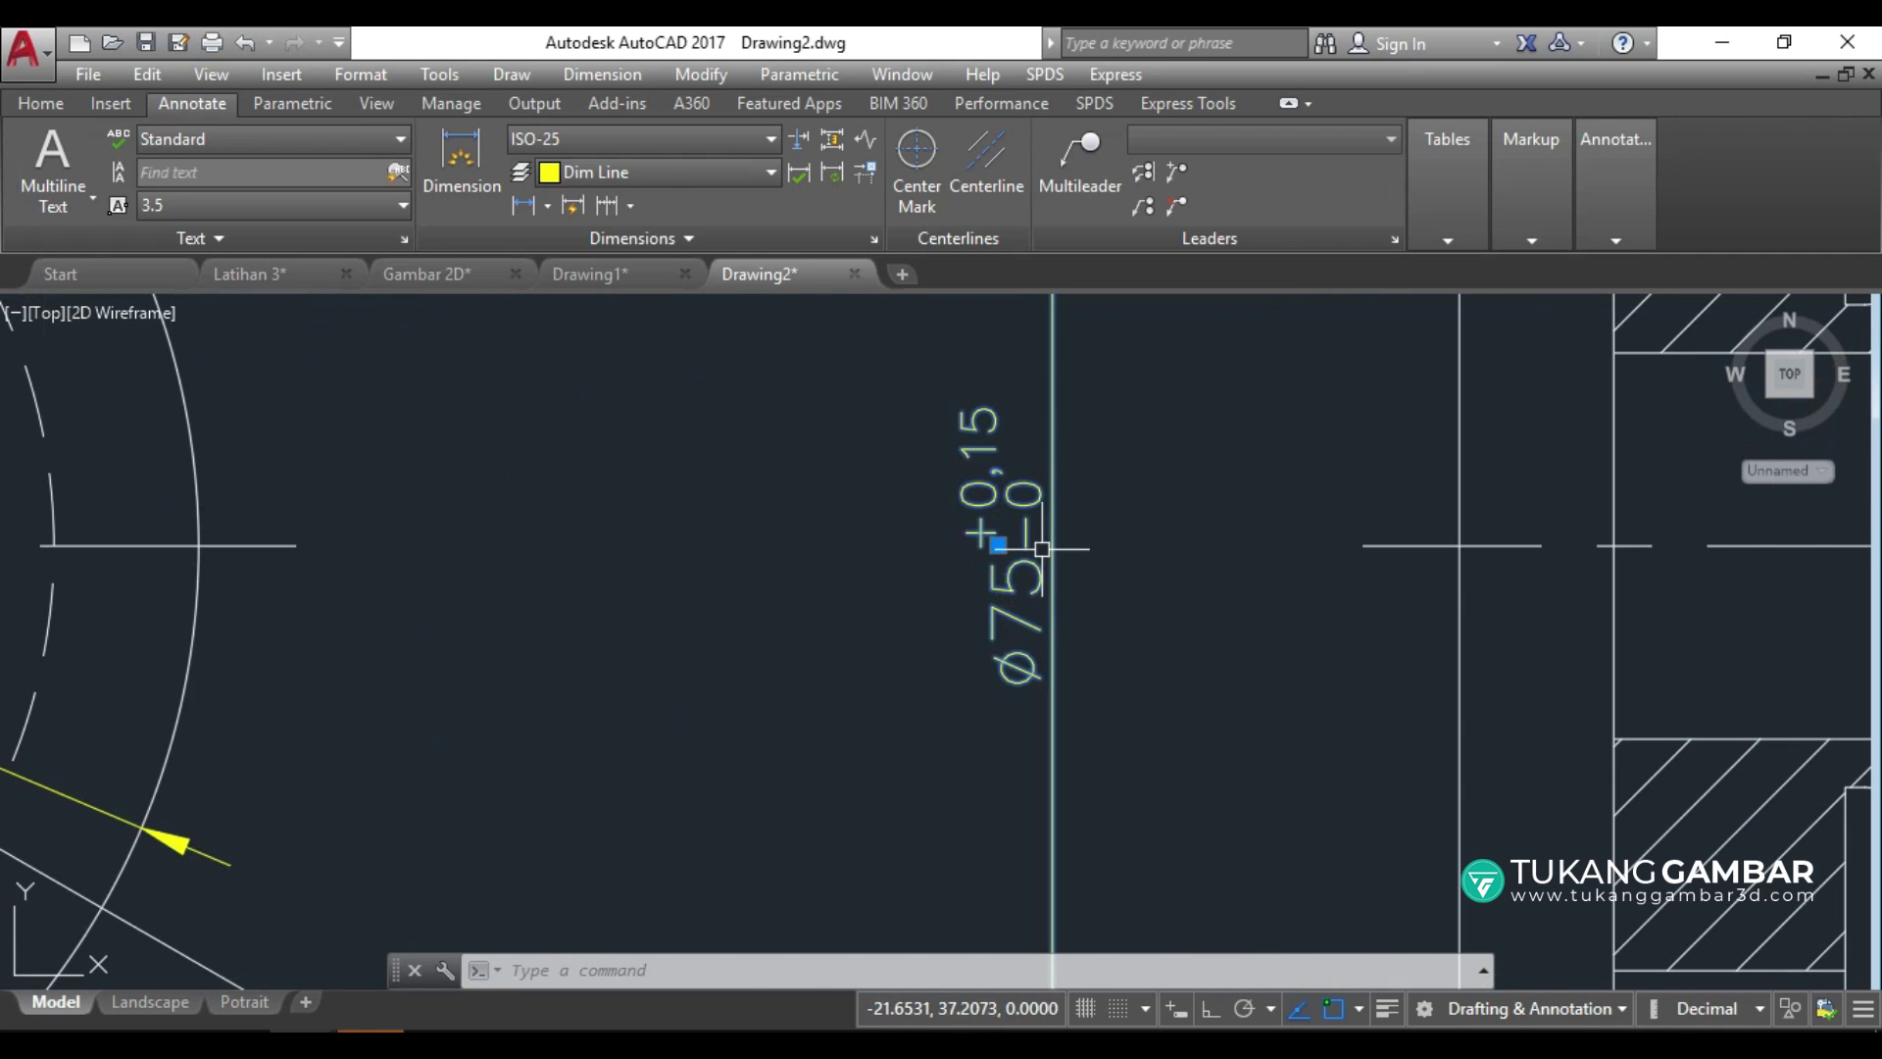
key("Escape")
scroll(1020, 503, "down", 3)
scroll(1017, 487, "down", 2)
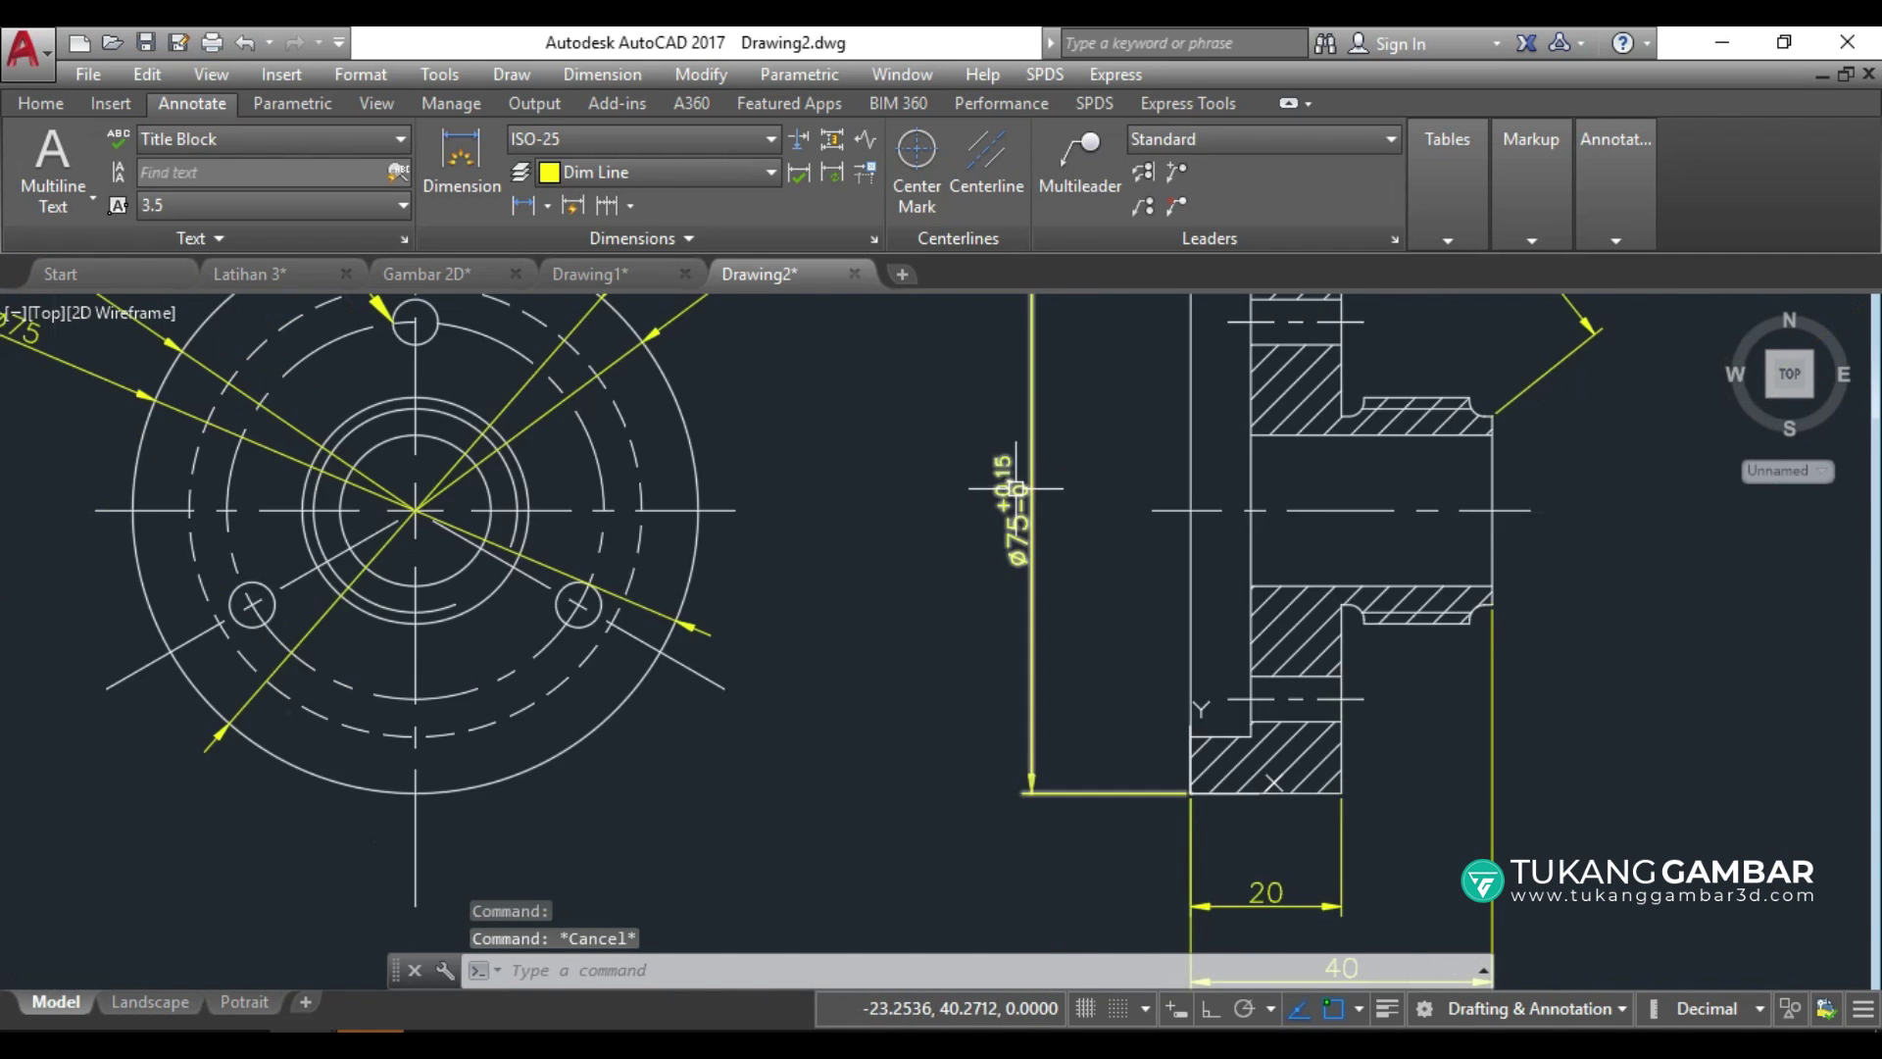
scroll(1020, 495, "up", 2)
scroll(939, 483, "down", 4)
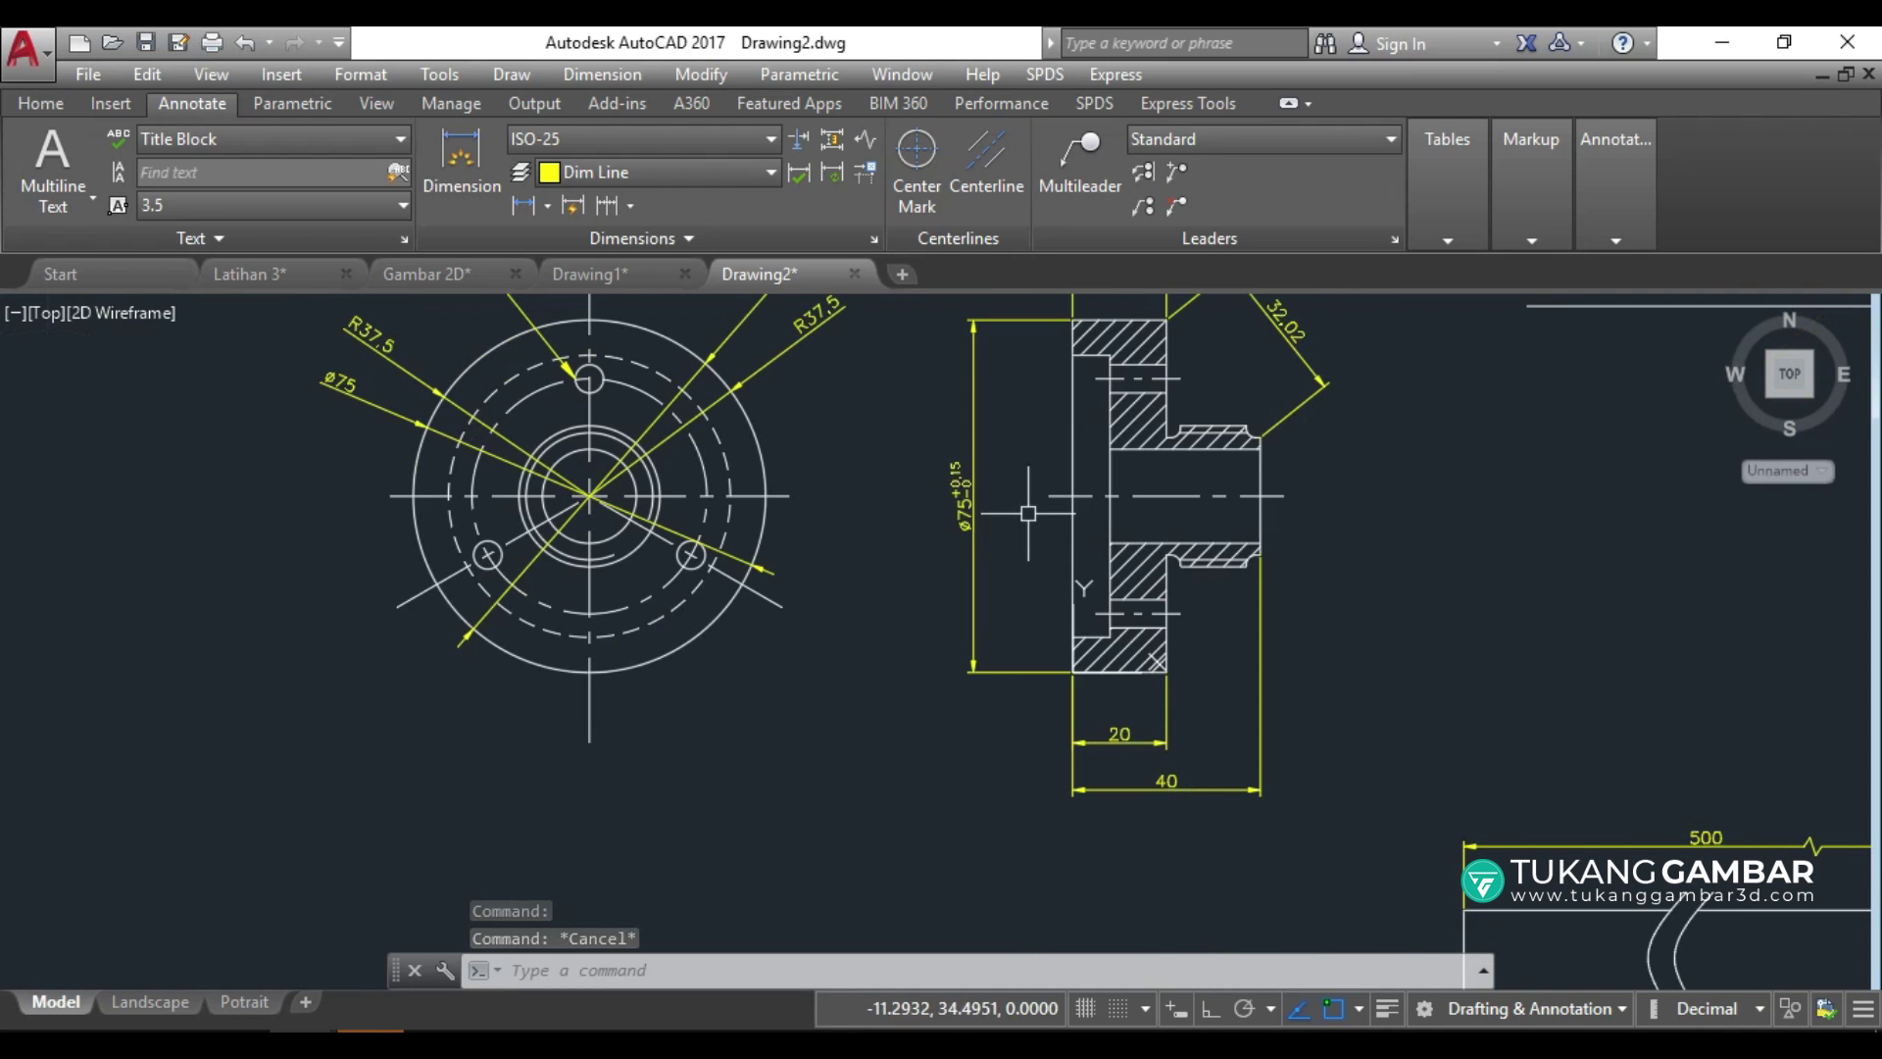
middle_click_drag(1008, 524, 918, 583)
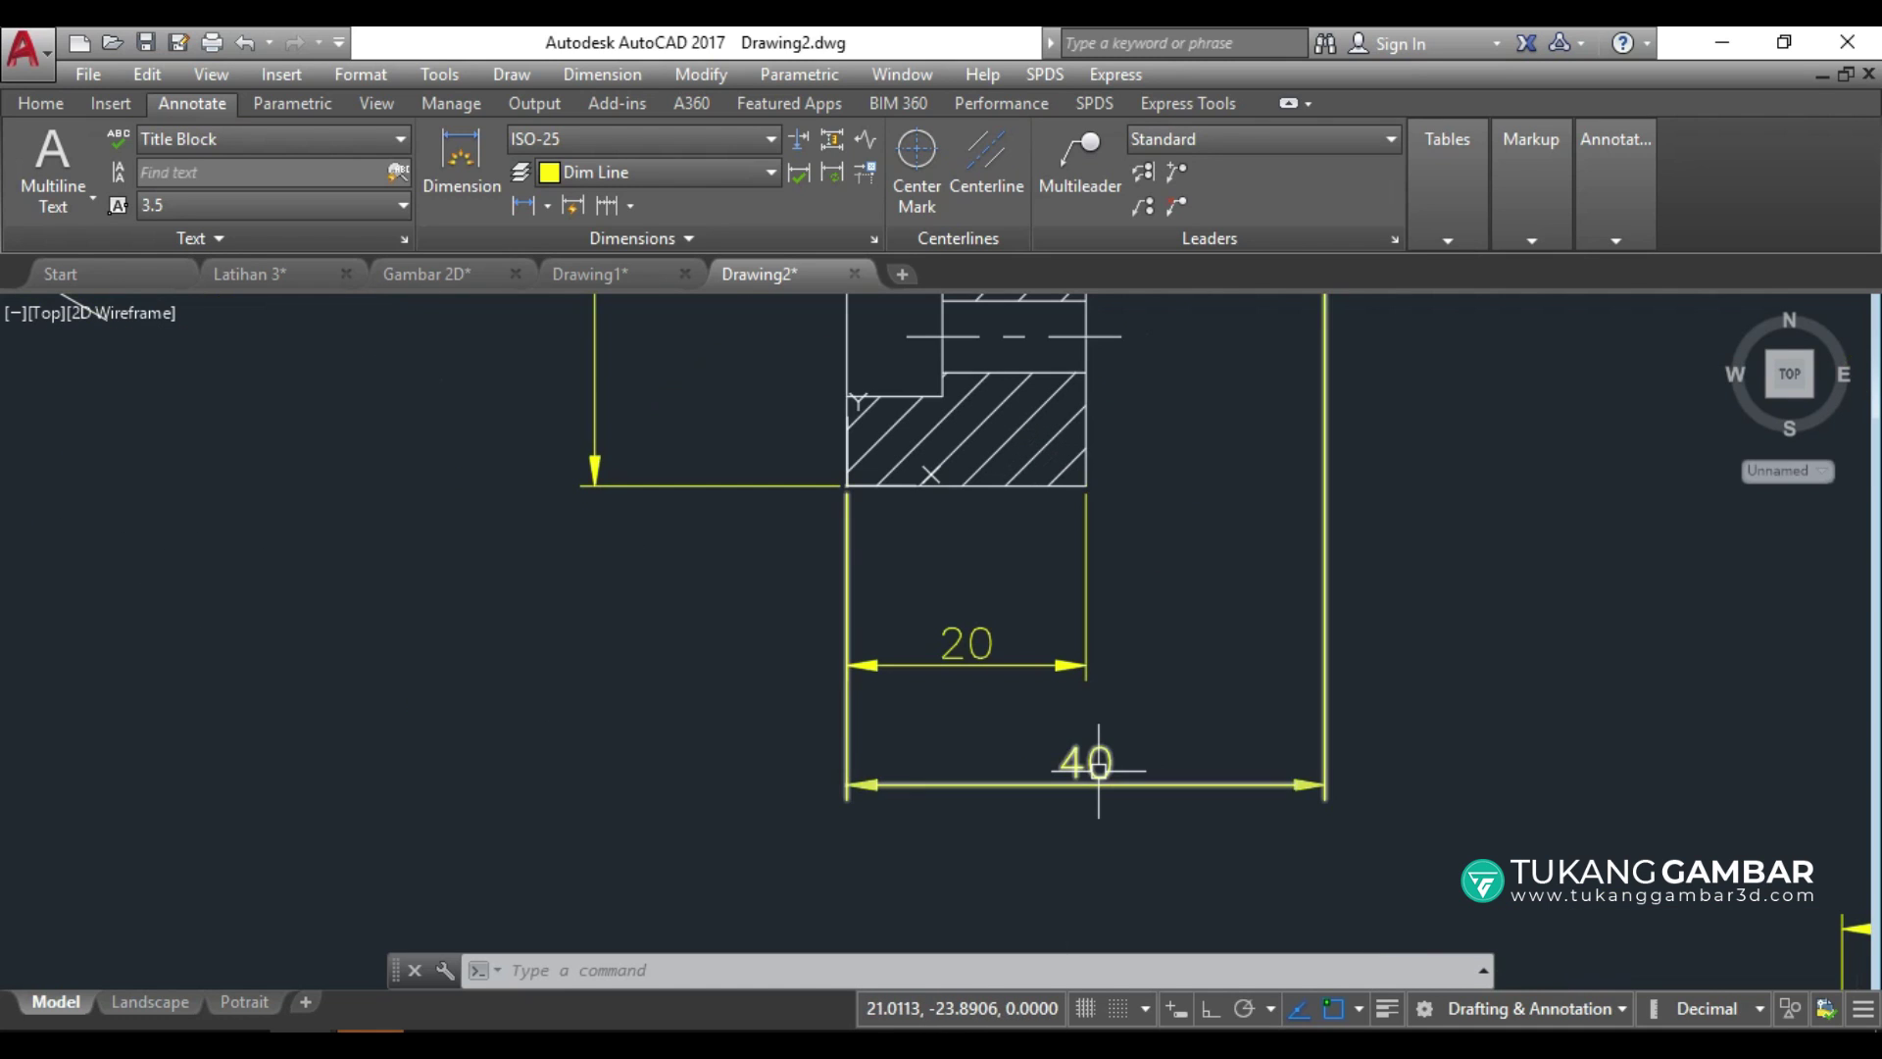
Set the 40 dimension's tolerance display to Symmetrical in Properties.
left_click(1099, 770)
right_click(1098, 771)
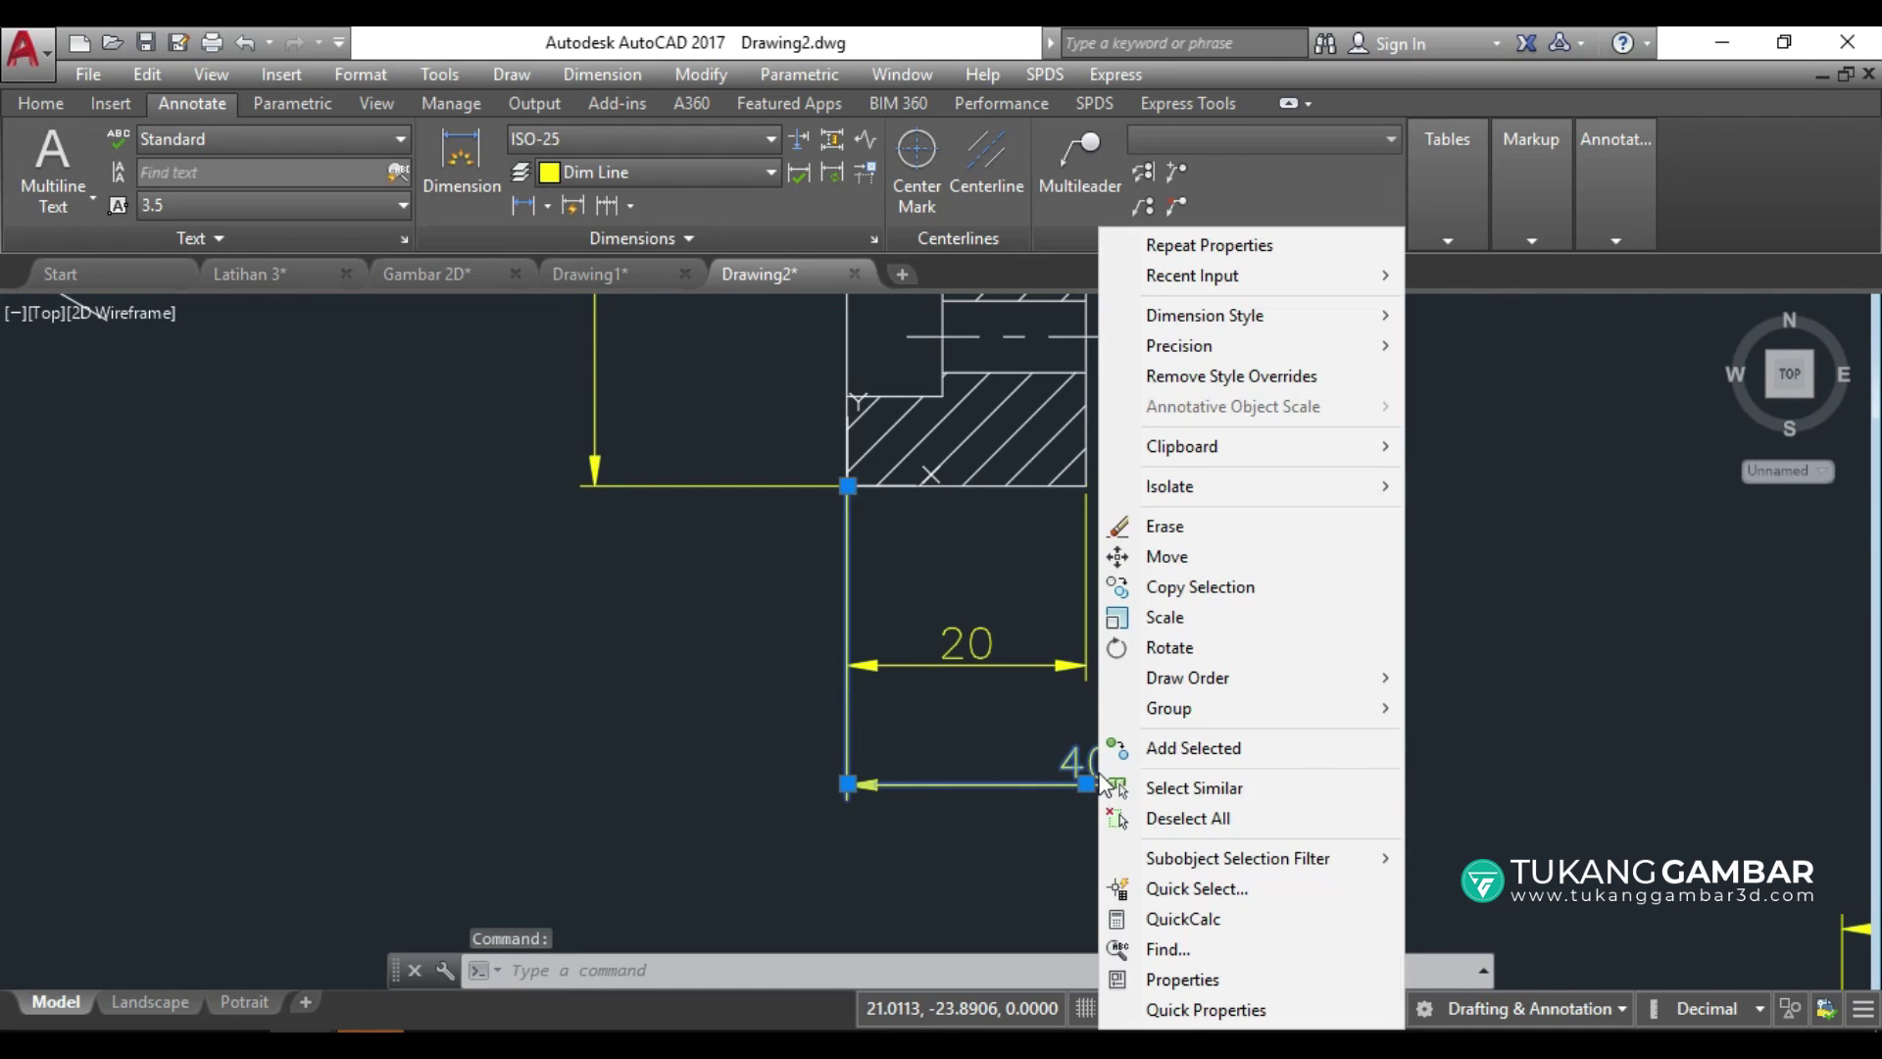
left_click(1162, 972)
scroll(228, 794, "down", 5)
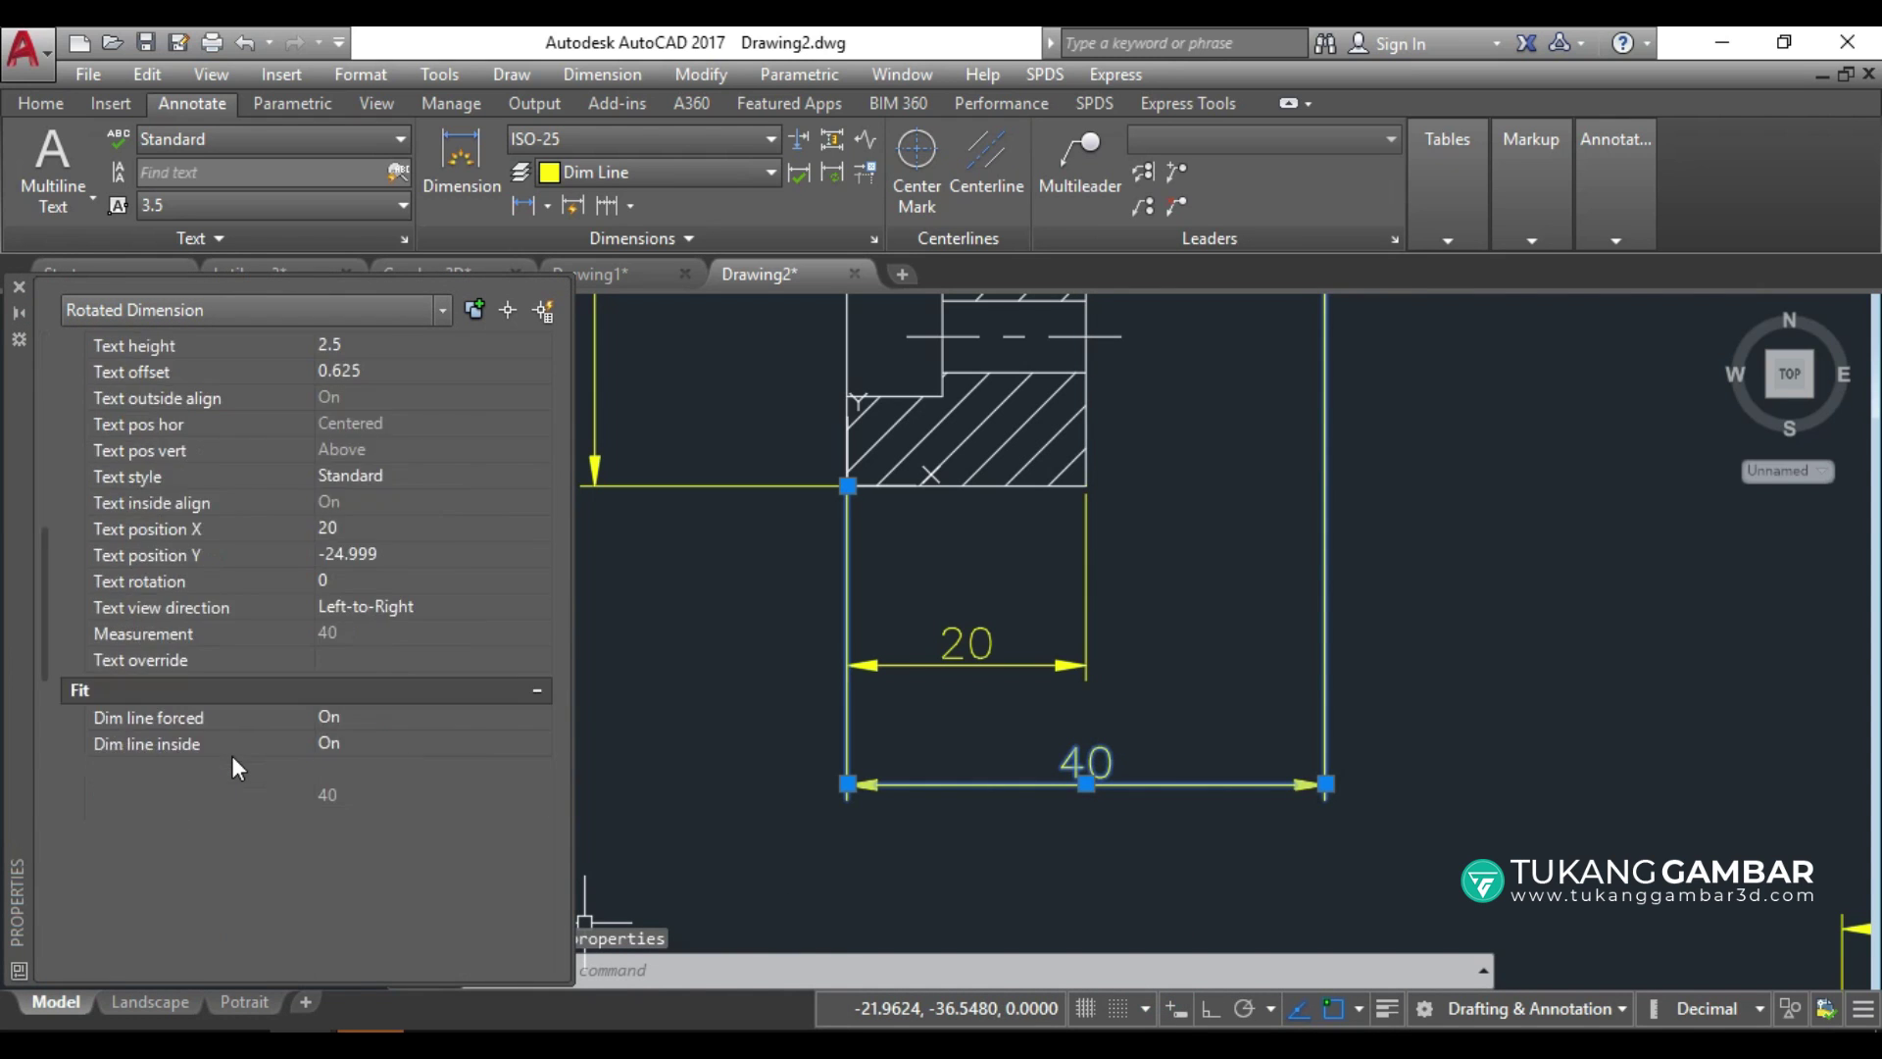
scroll(231, 755, "down", 5)
scroll(238, 690, "down", 1)
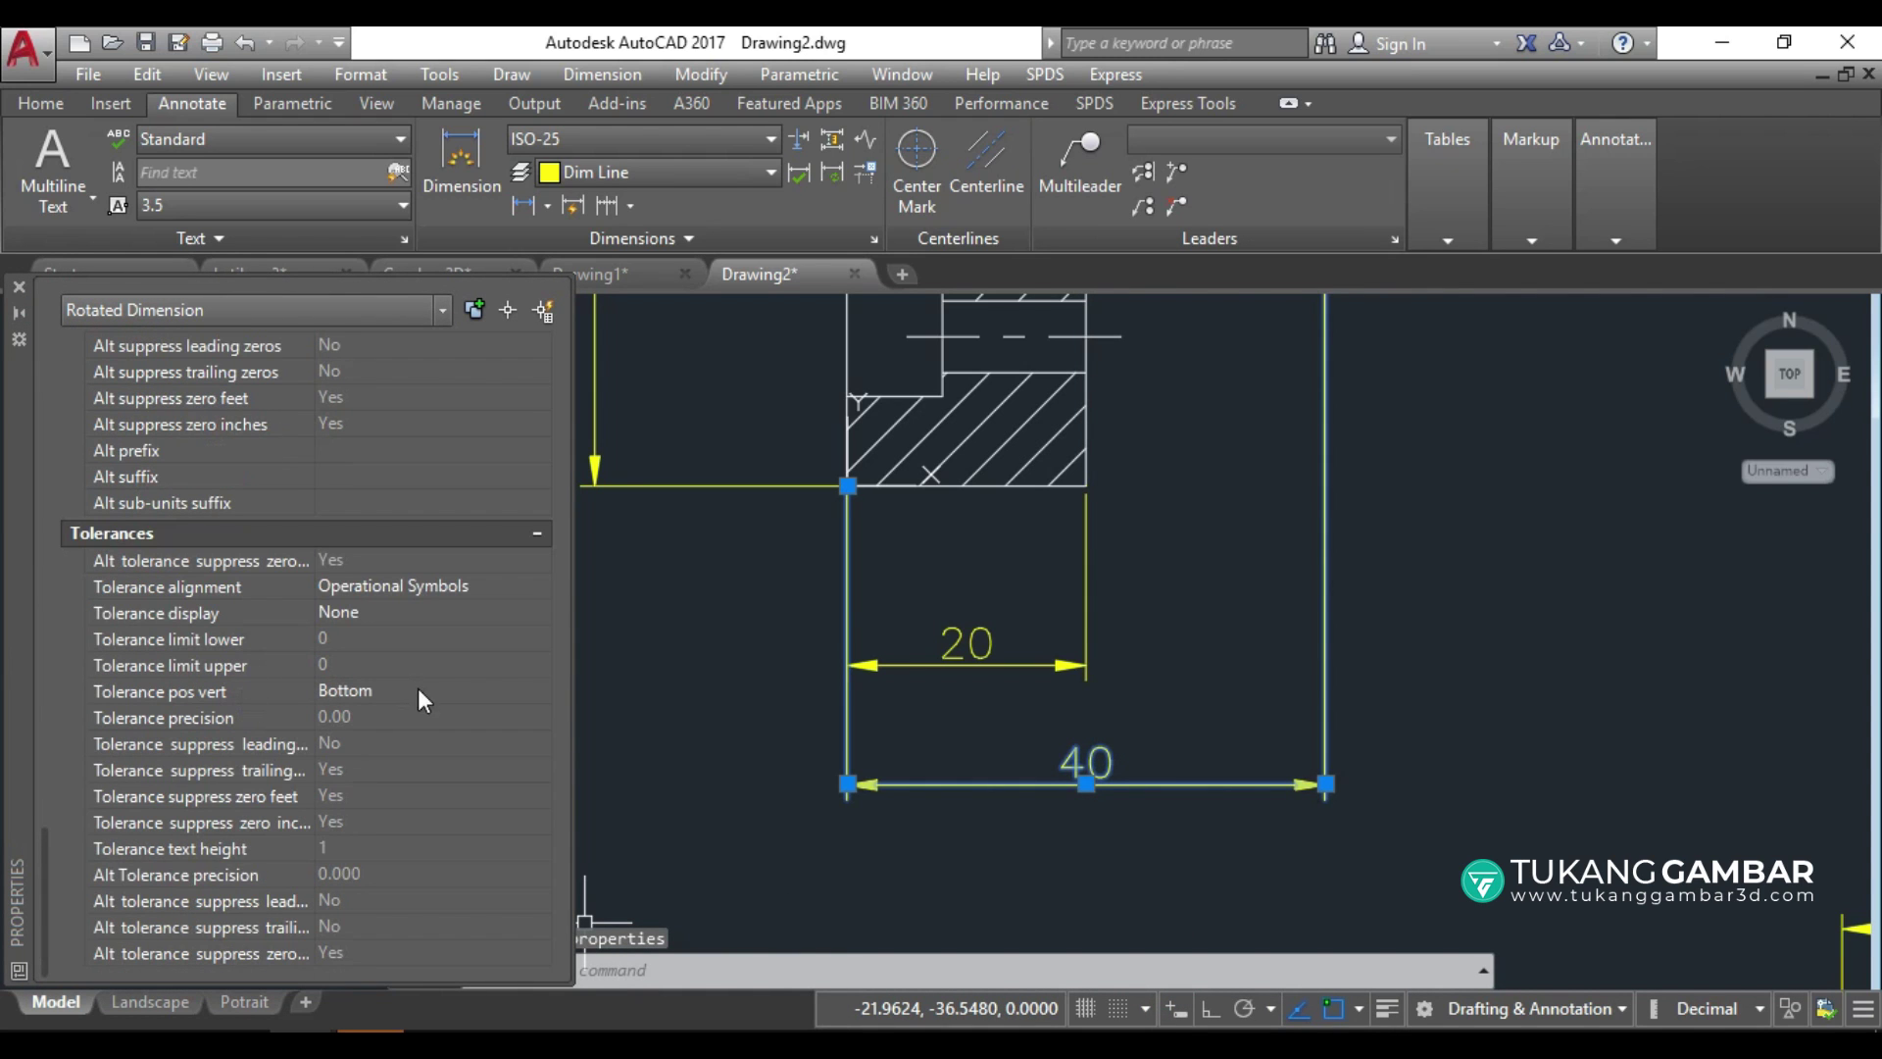
left_click(394, 604)
left_click(540, 612)
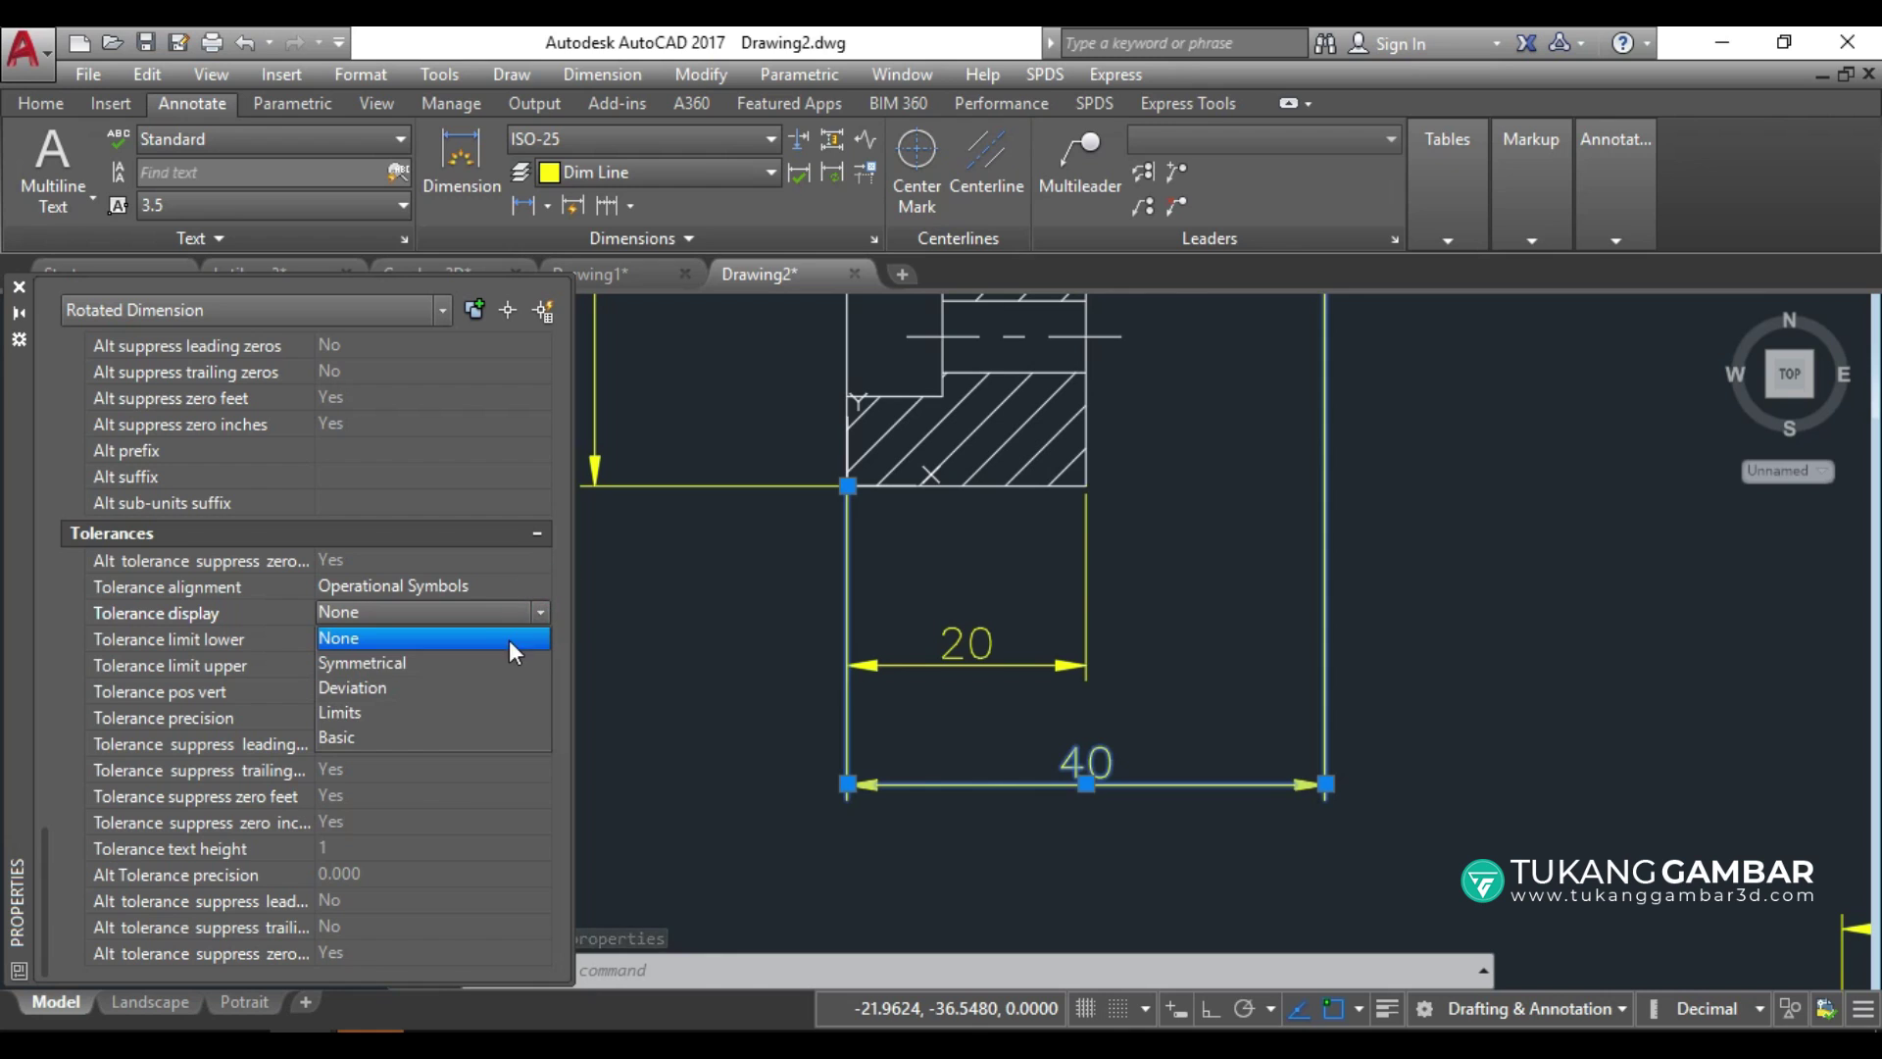
left_click(496, 666)
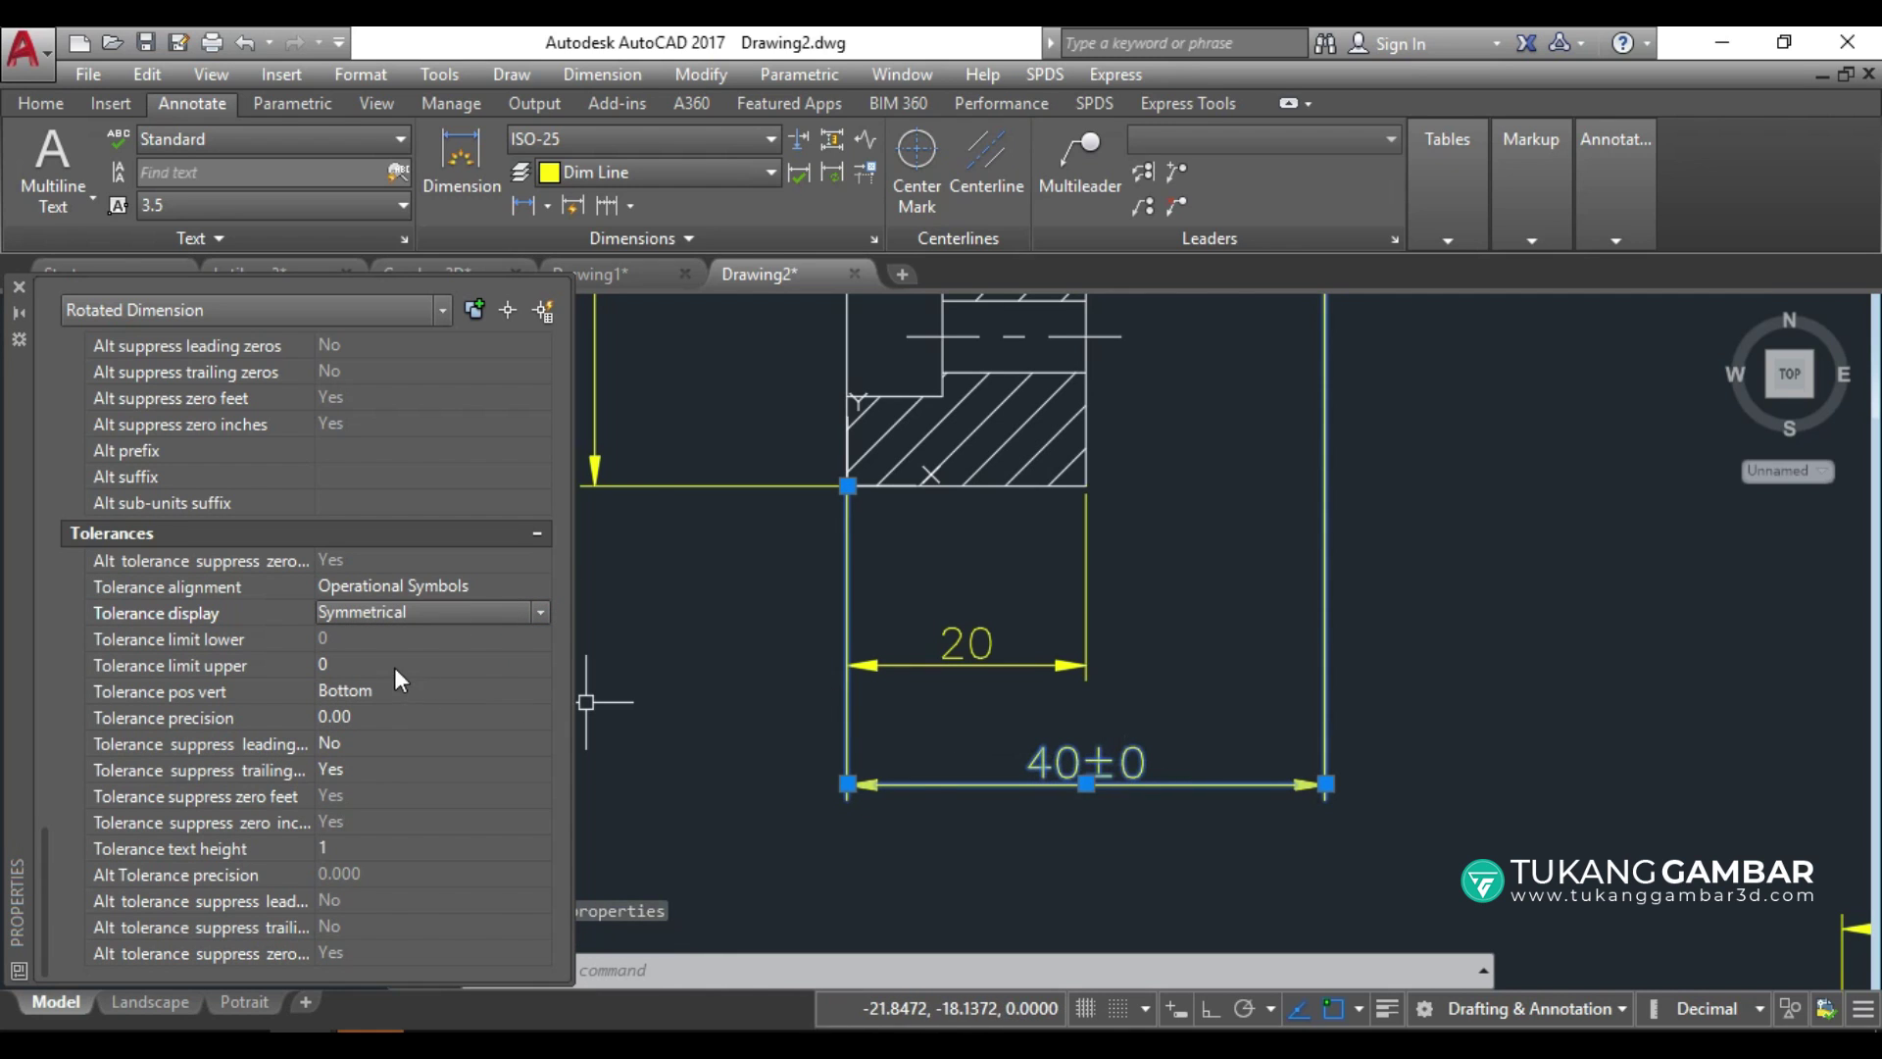
Give the symmetrical tolerance a 0.05 limit and 0.7 text height.
left_click(382, 661)
type(".05")
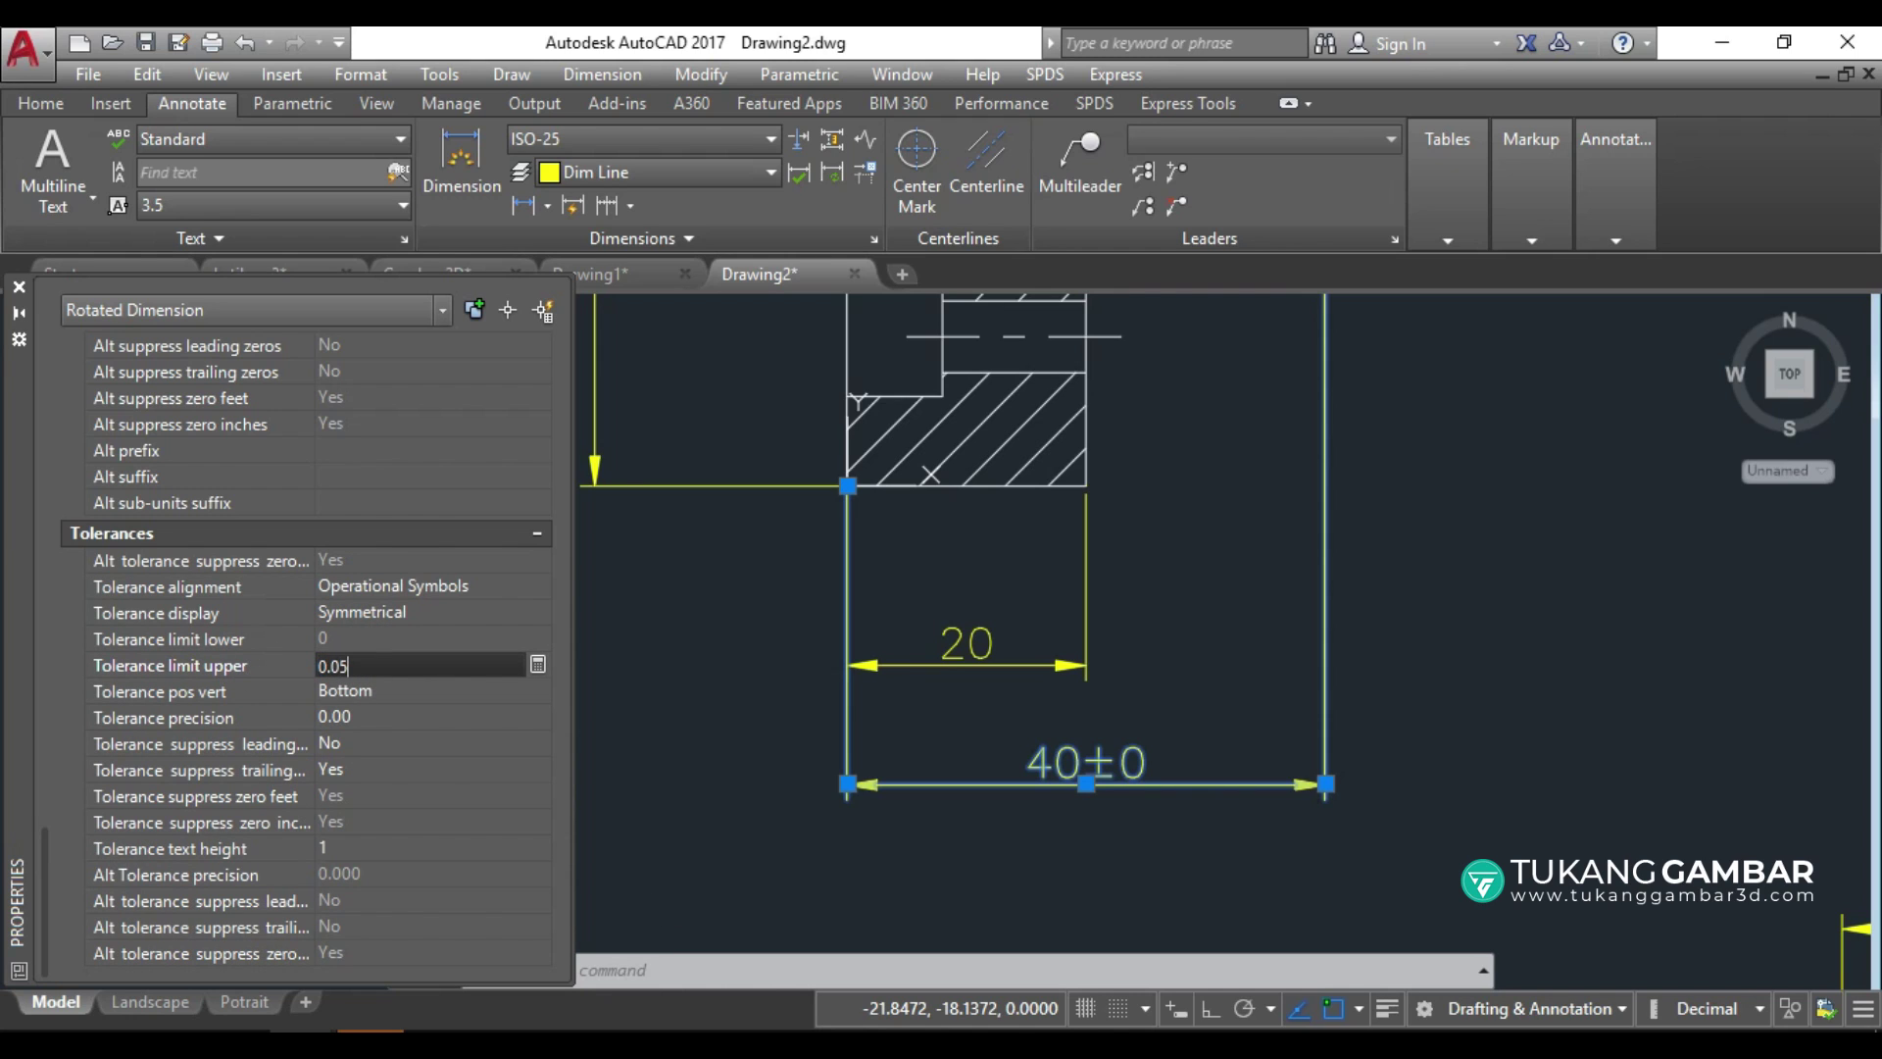
left_click(416, 614)
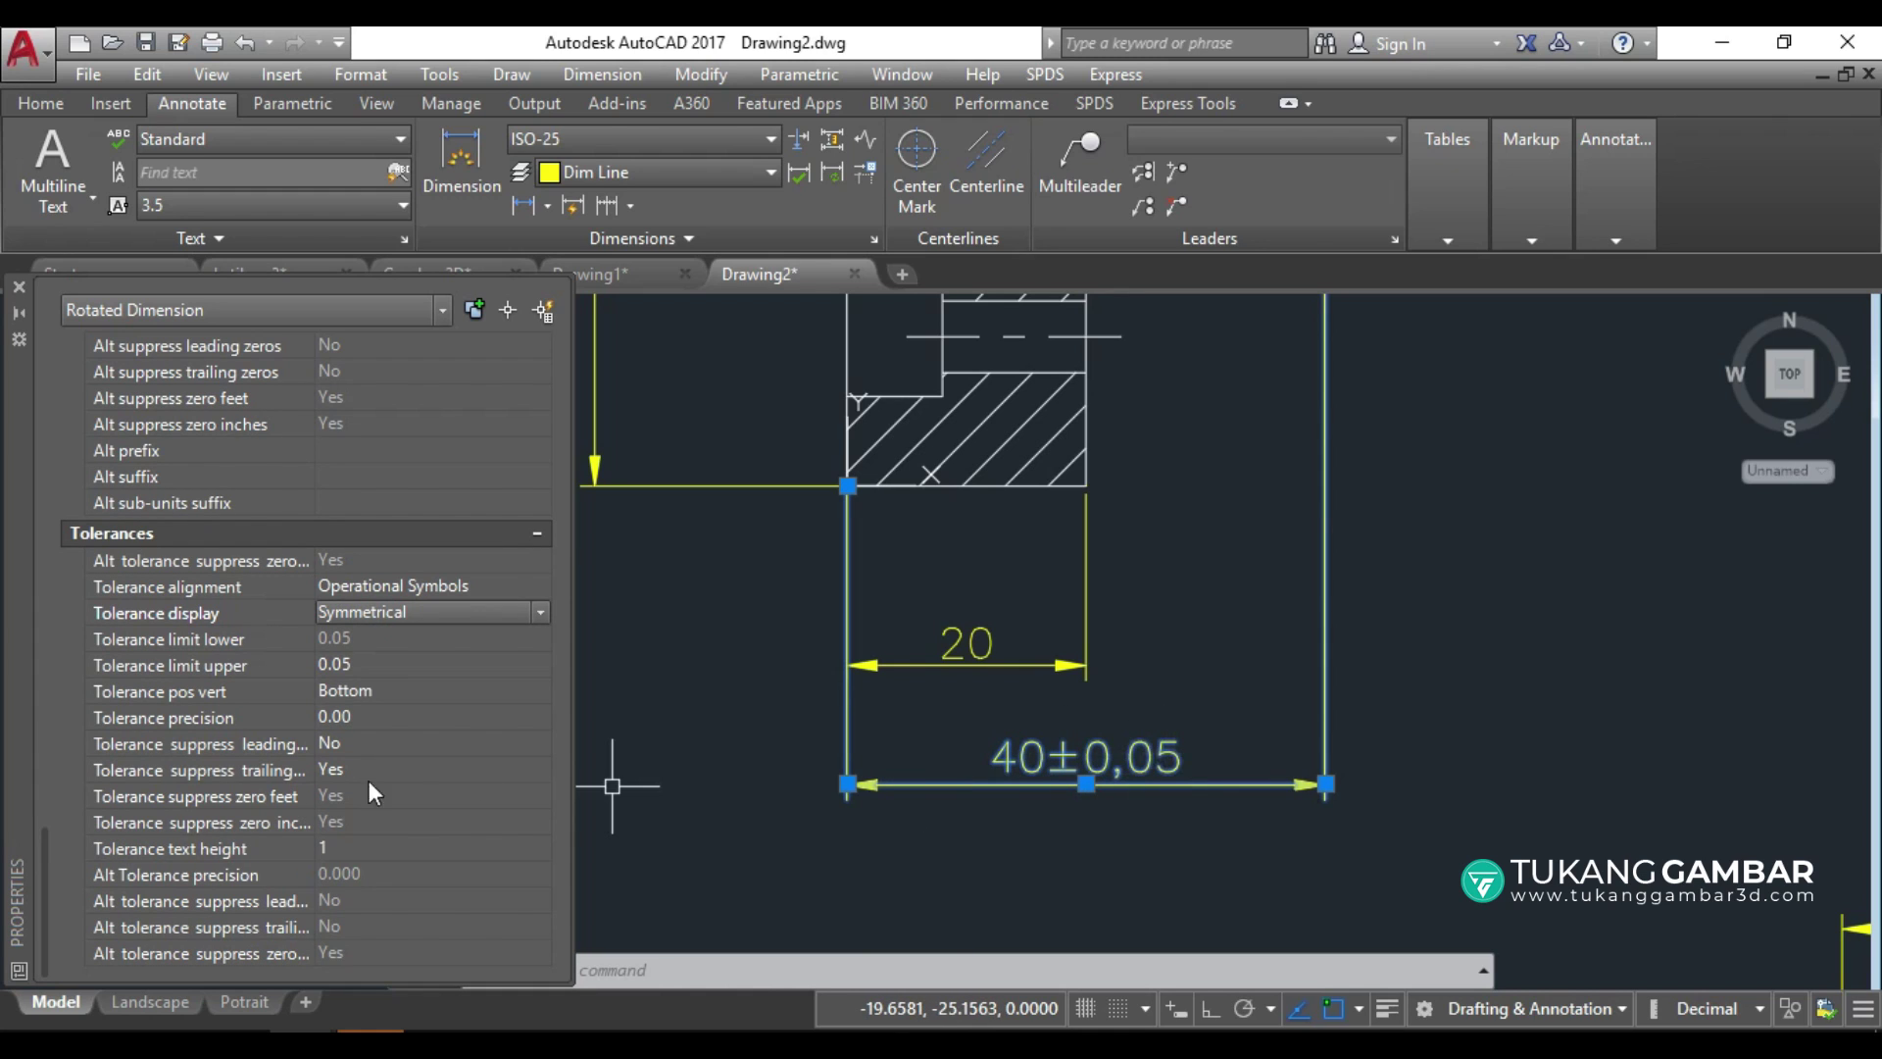
left_click(343, 849)
type("0.7")
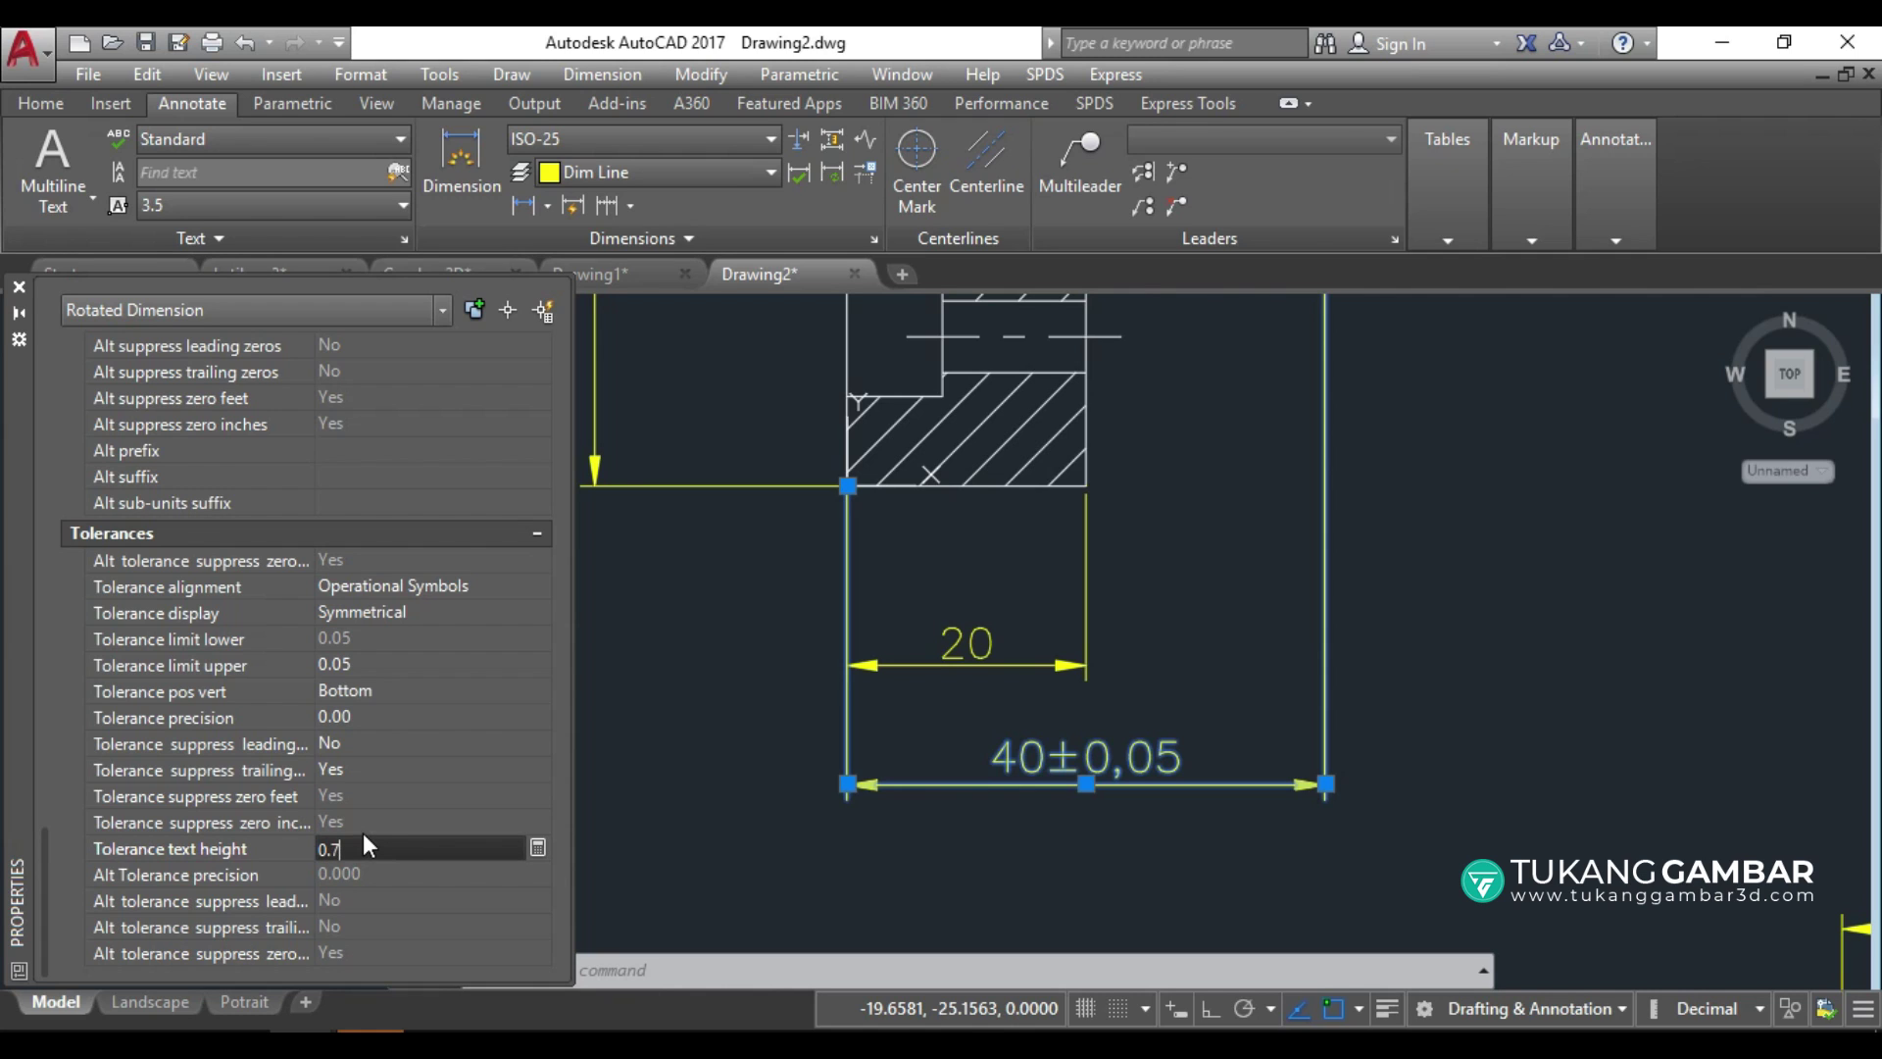
key("Return")
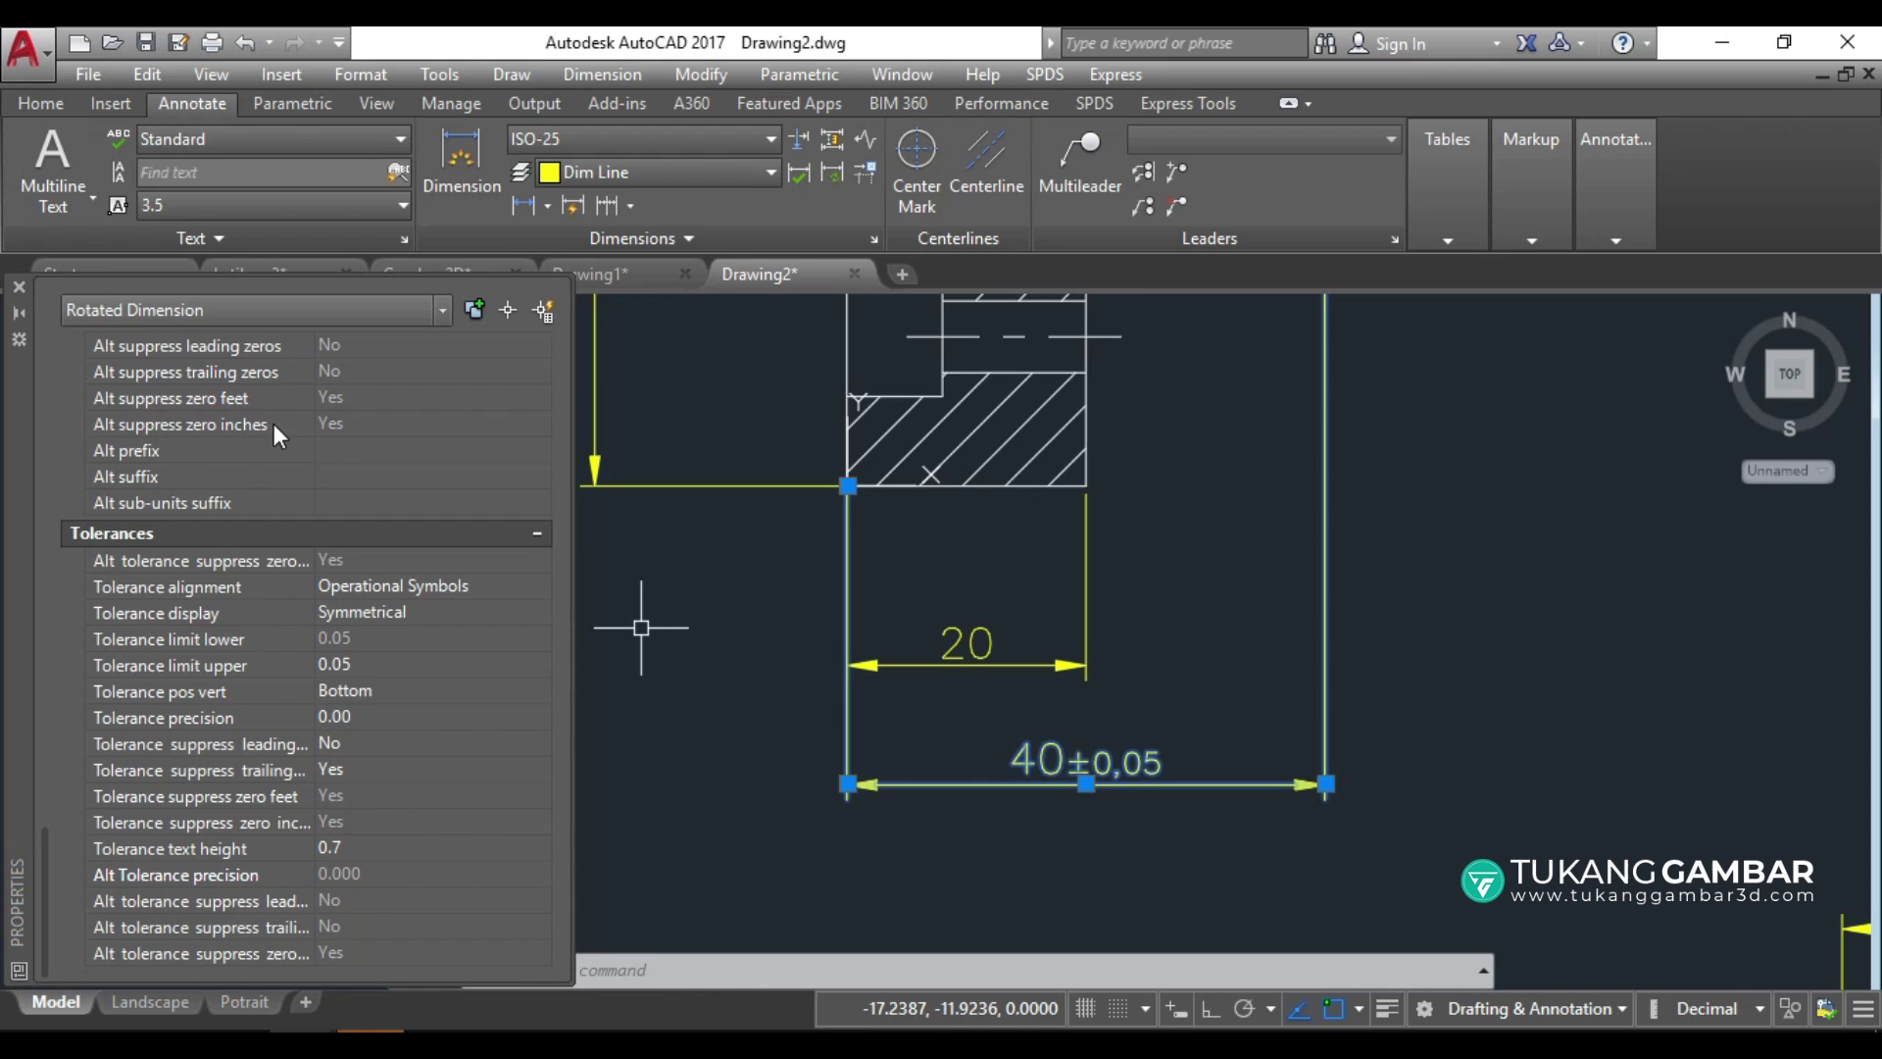
left_click(19, 287)
Drag the Ø75 dimension line farther left of the flange section.
key("Escape")
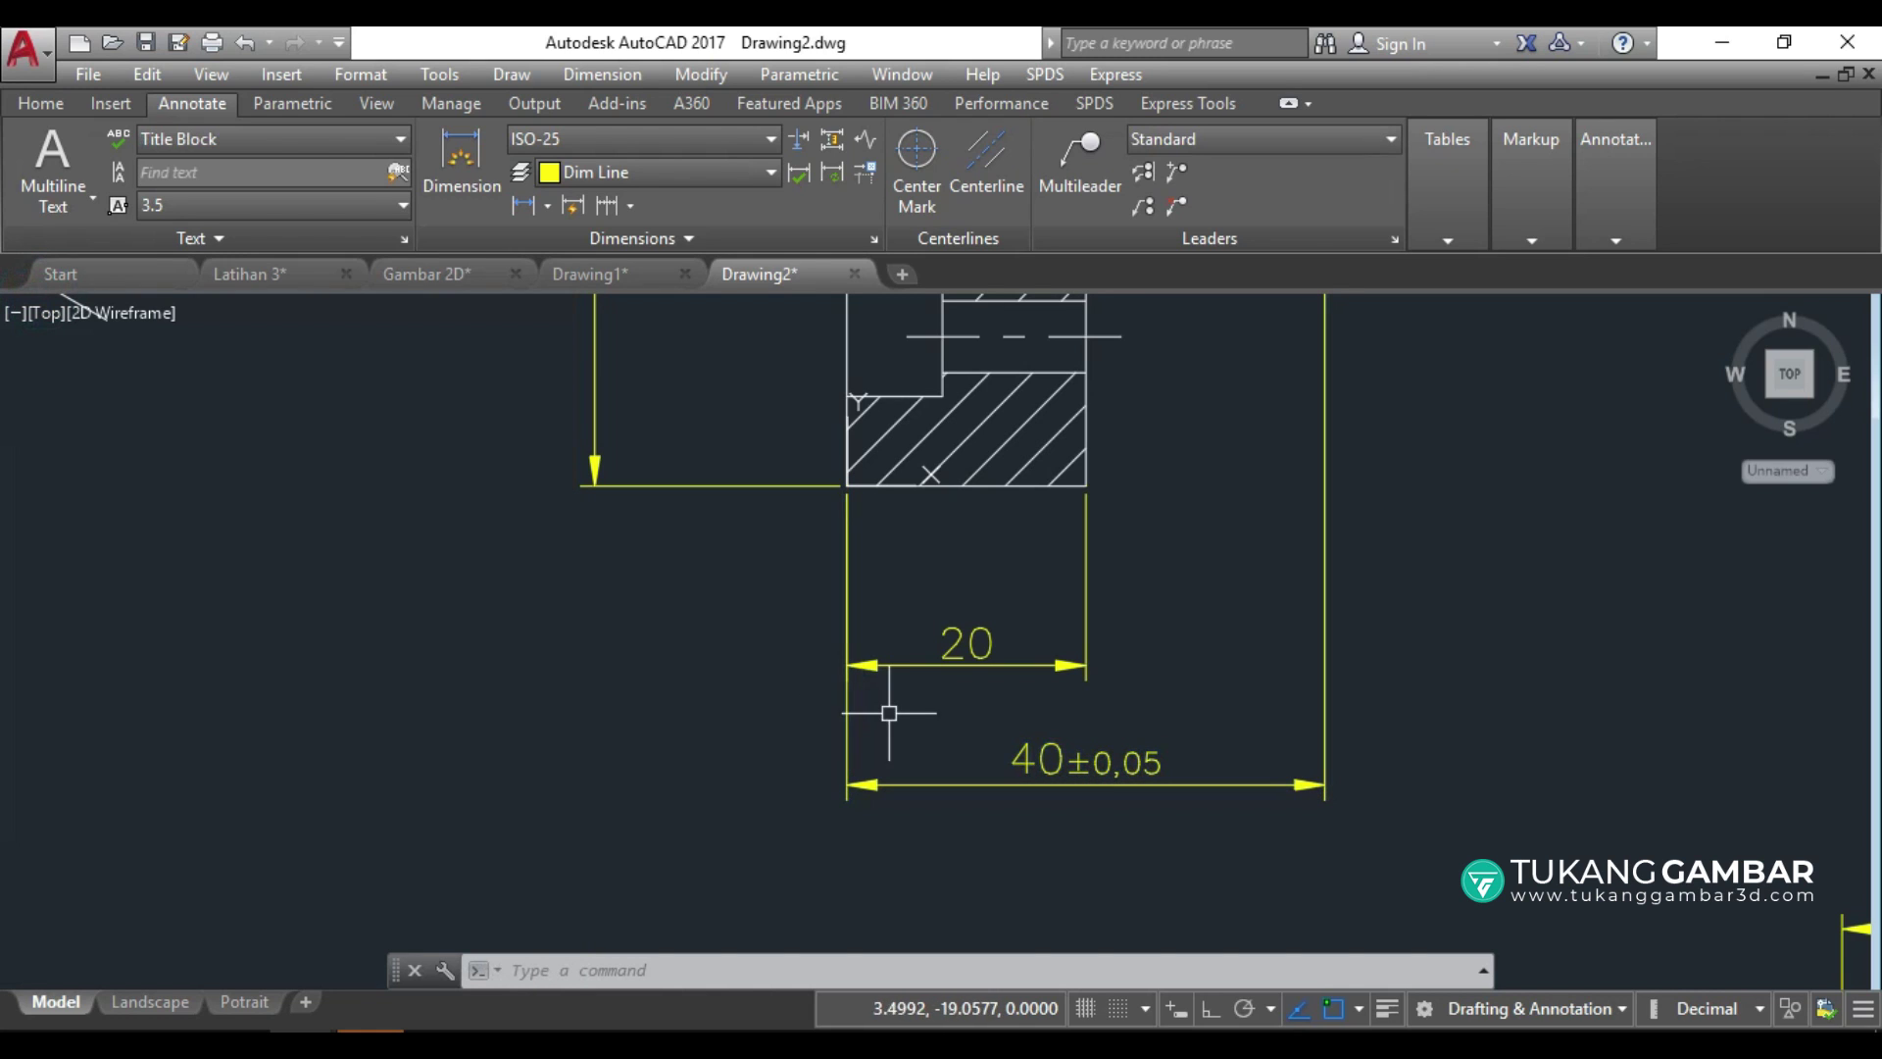
scroll(1112, 799, "down", 2)
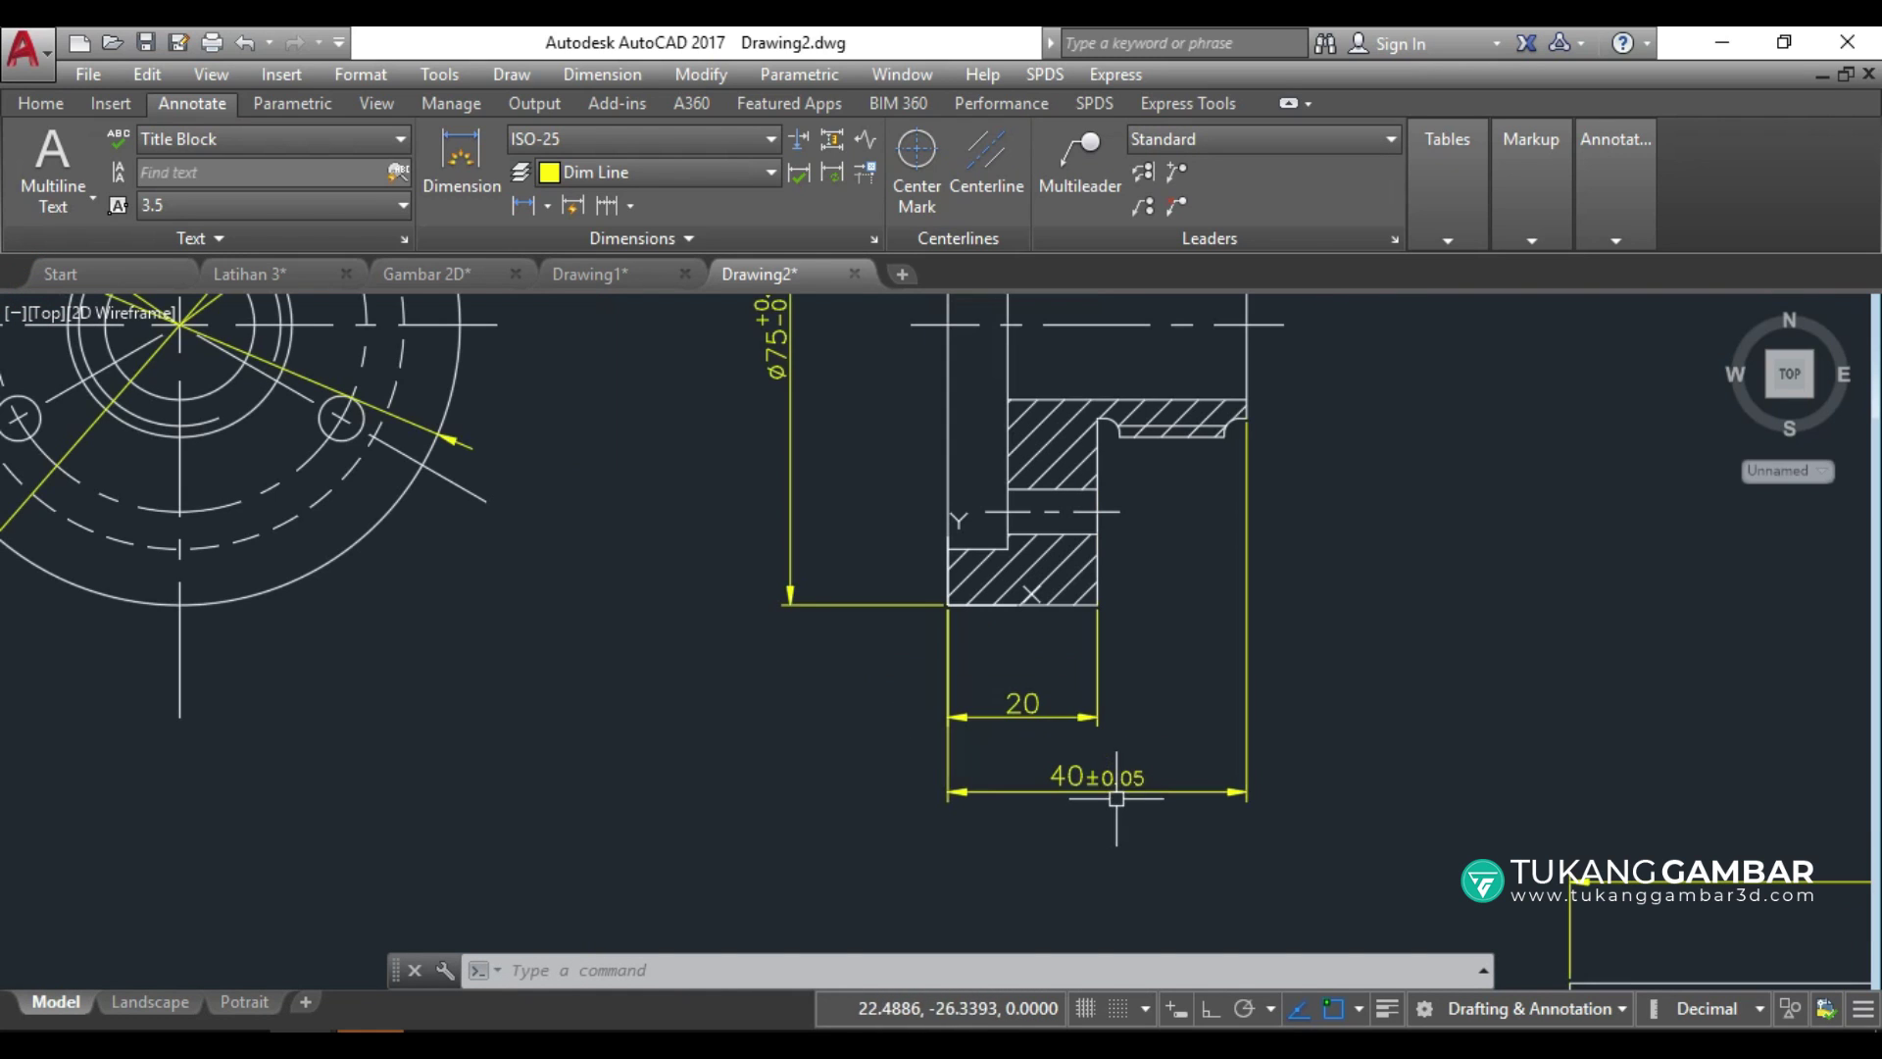
mouse_move(1143, 745)
middle_mouse_down()
mouse_move(1212, 862)
mouse_move(1221, 919)
middle_mouse_up()
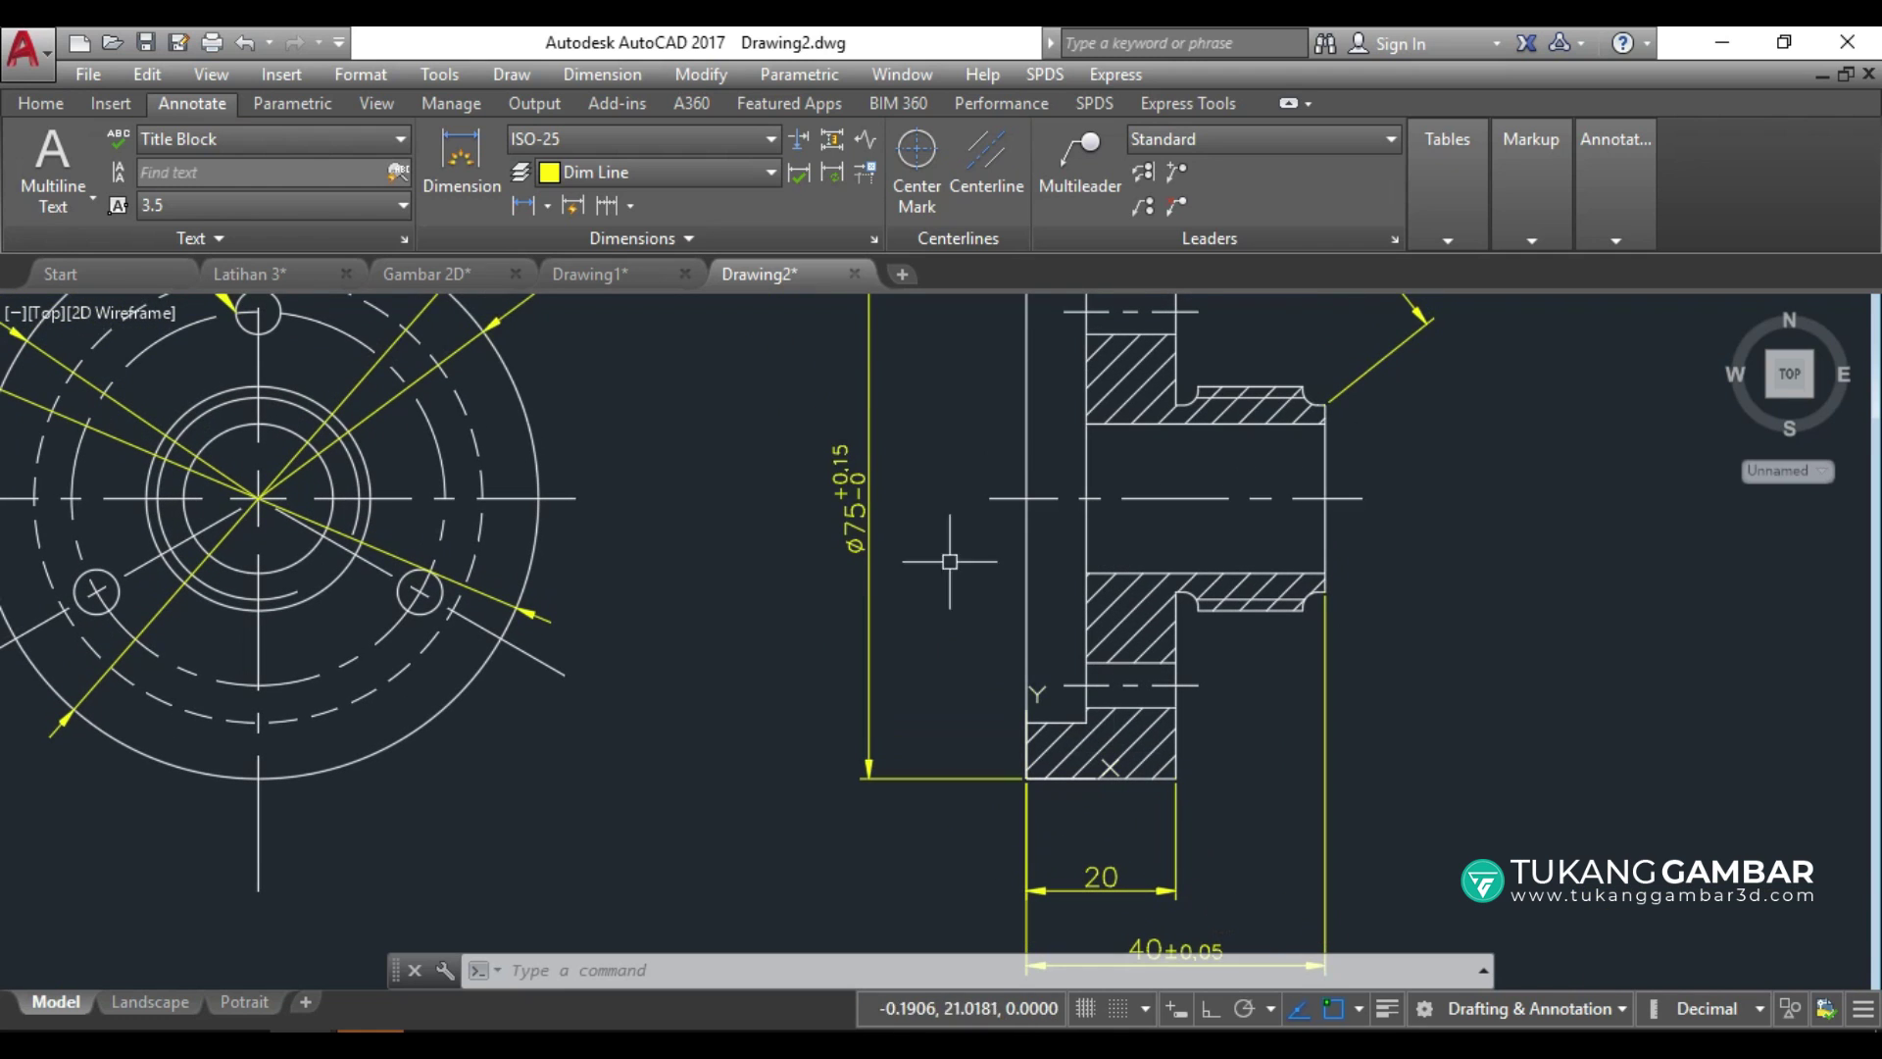
left_click(858, 493)
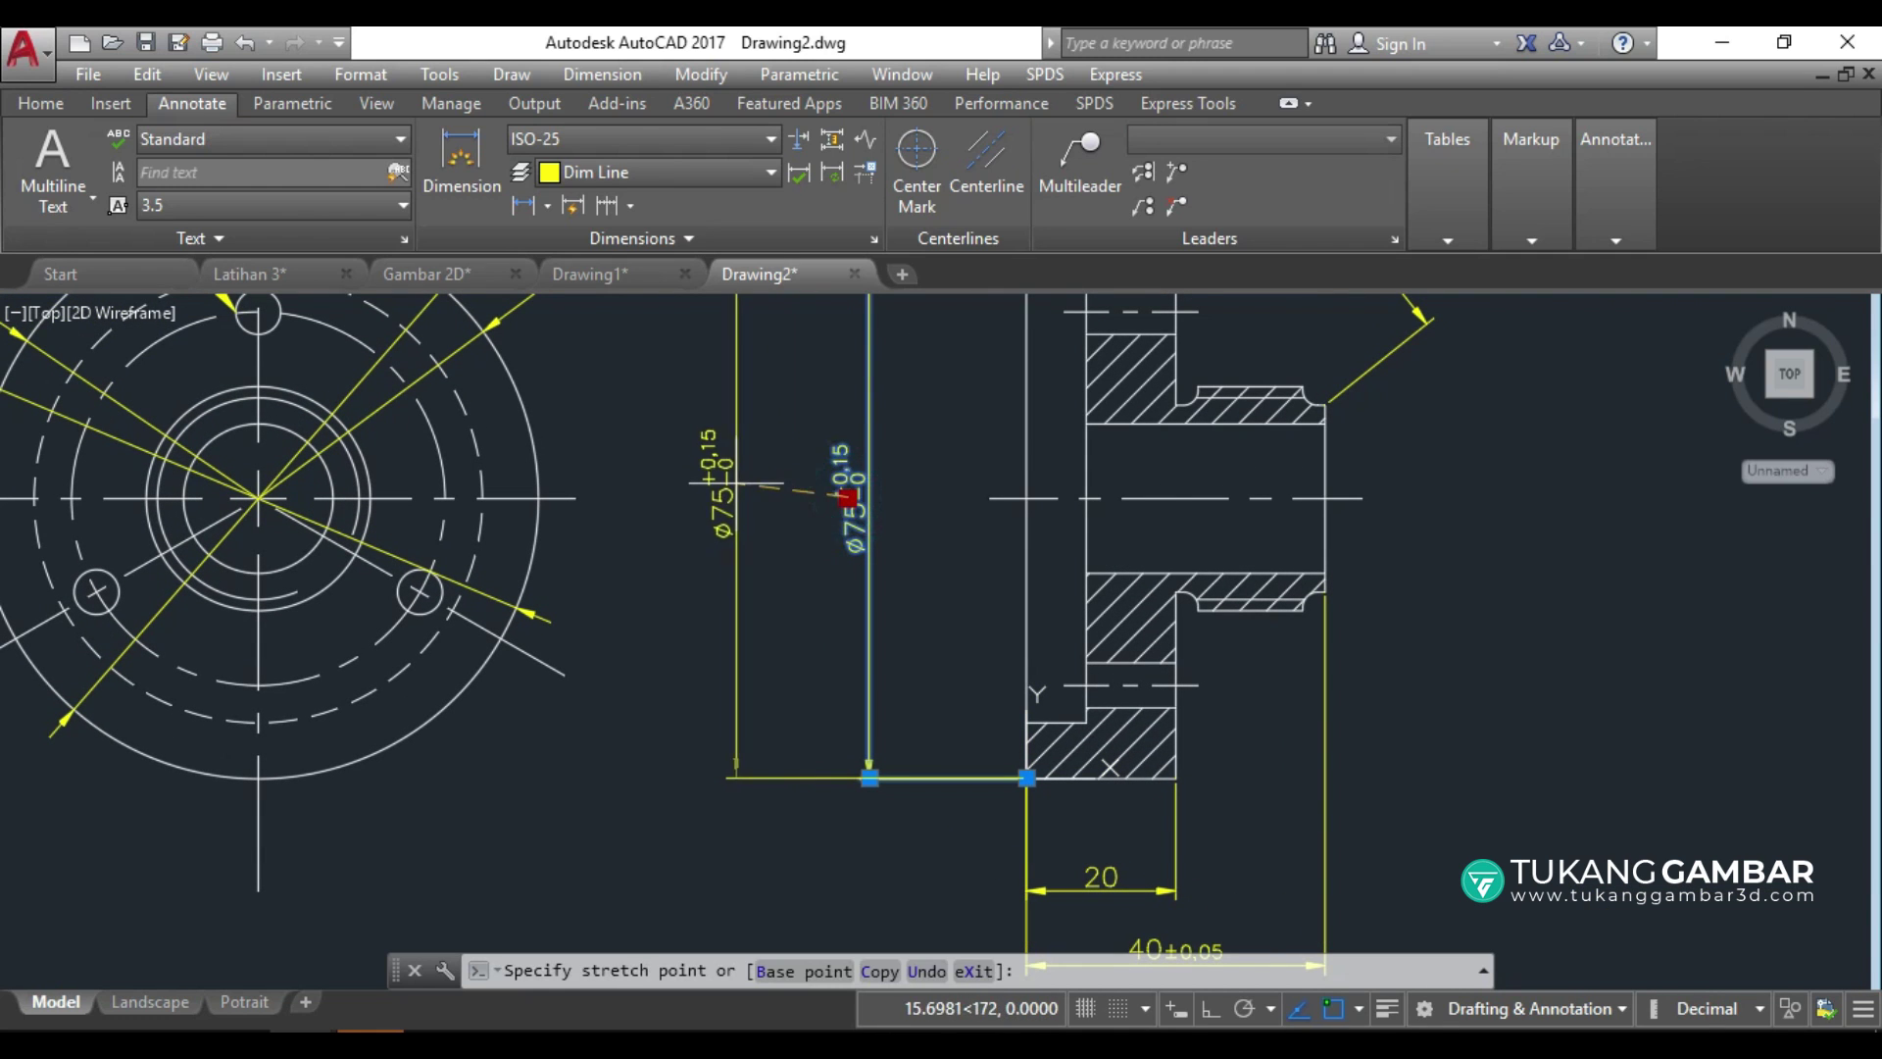
left_click(777, 502)
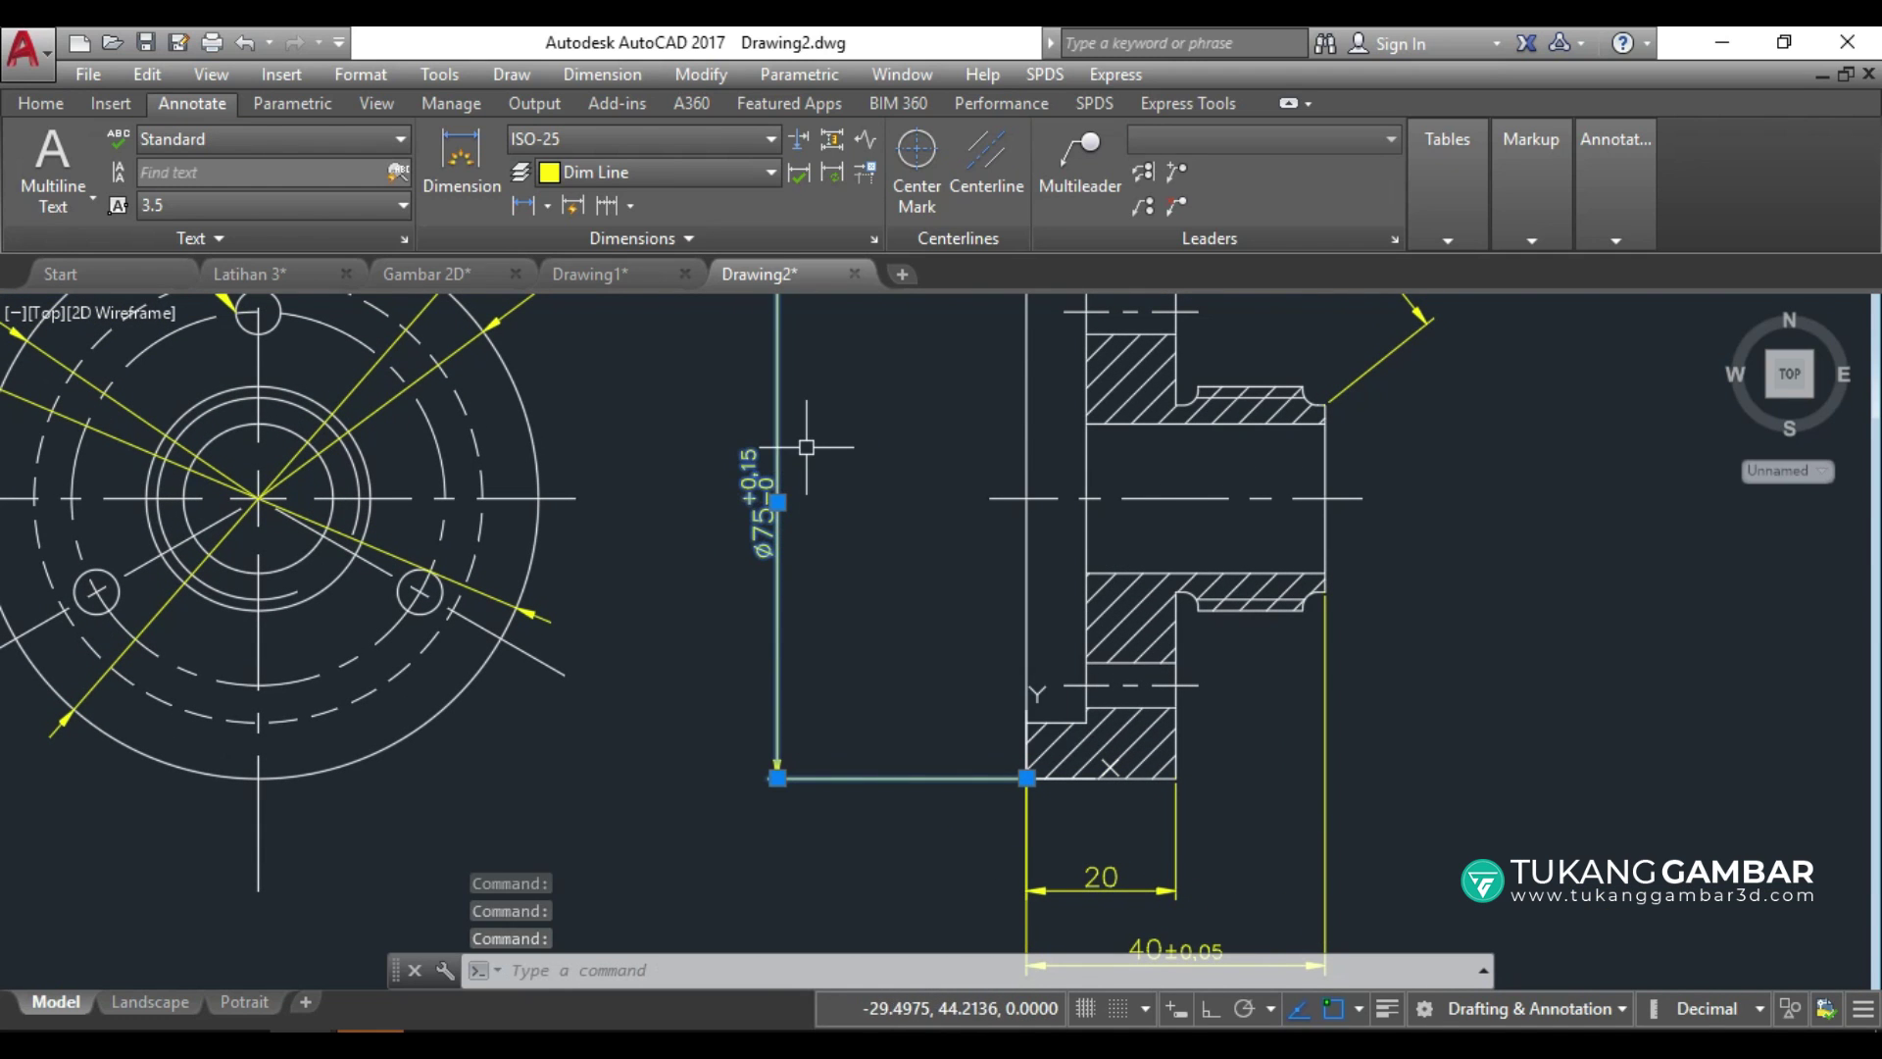
key("Escape")
left_click(271, 278)
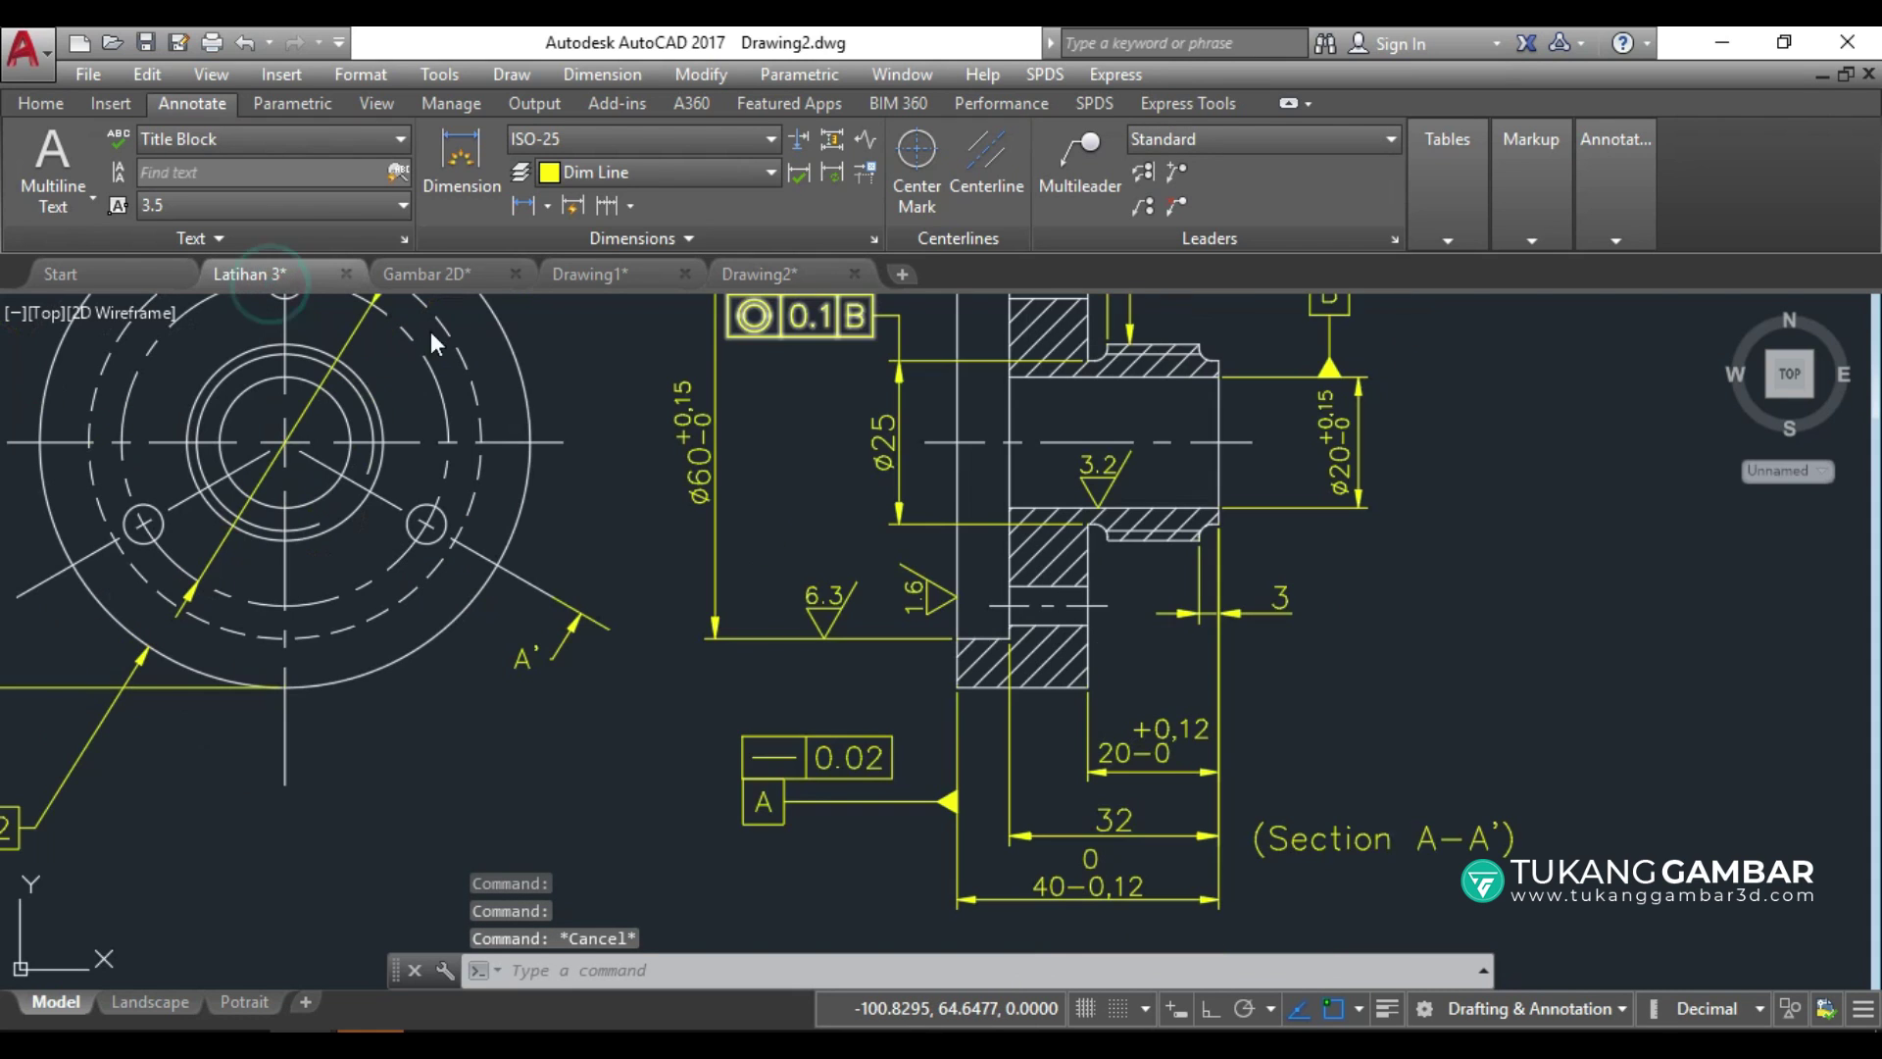
scroll(899, 498, "down", 2)
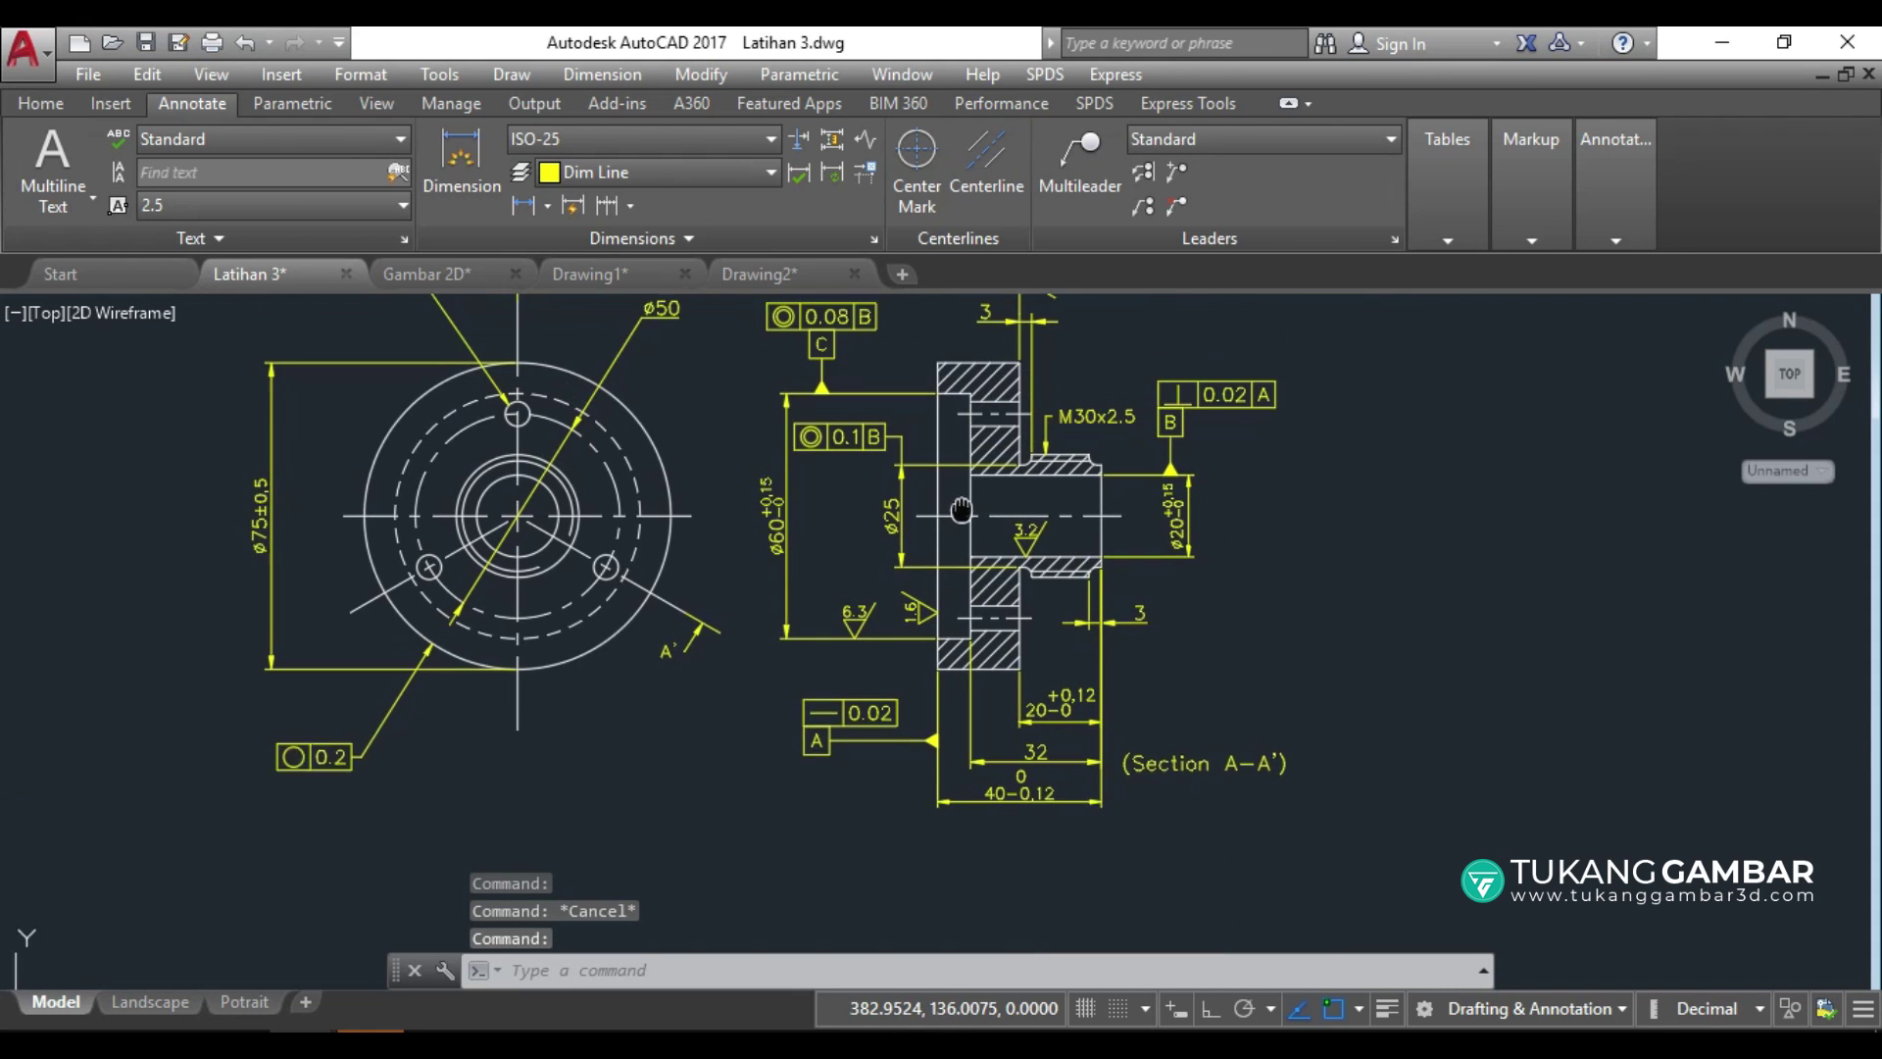
middle_click_drag(967, 455, 963, 530)
scroll(910, 712, "up", 2)
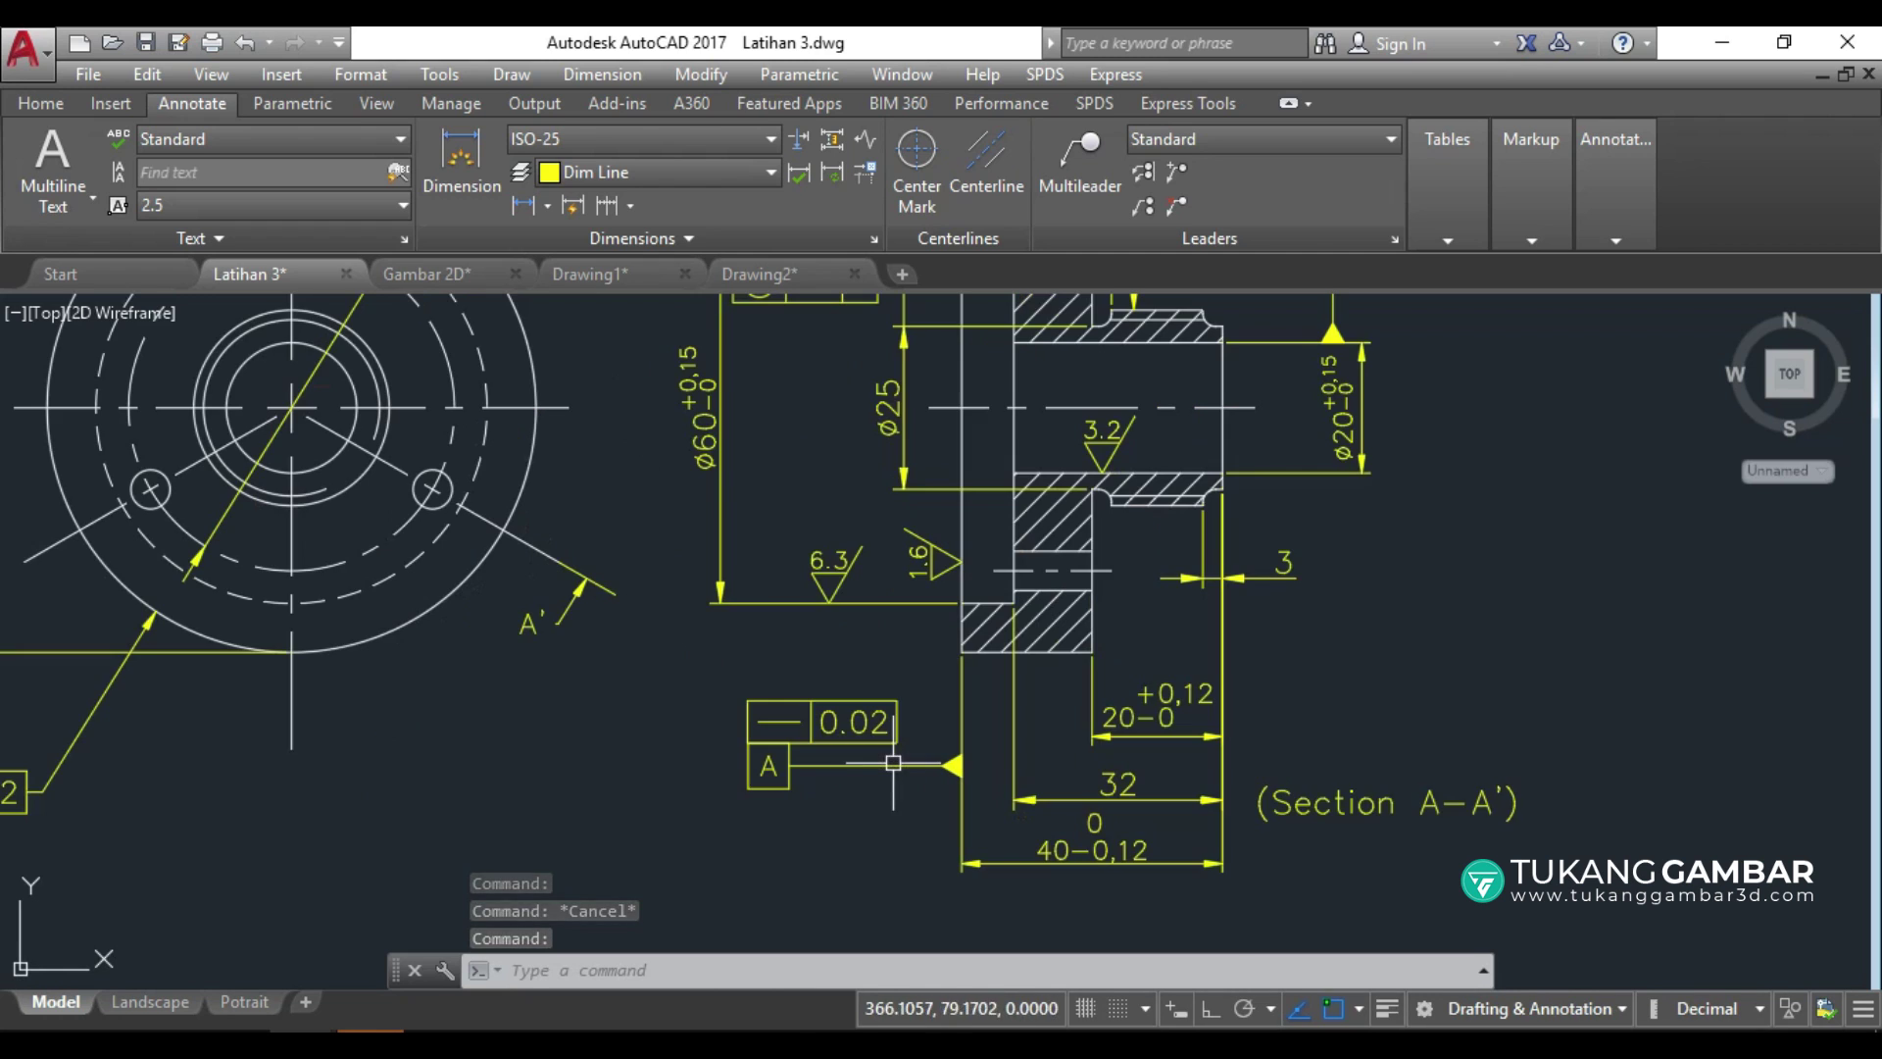
left_click(966, 500)
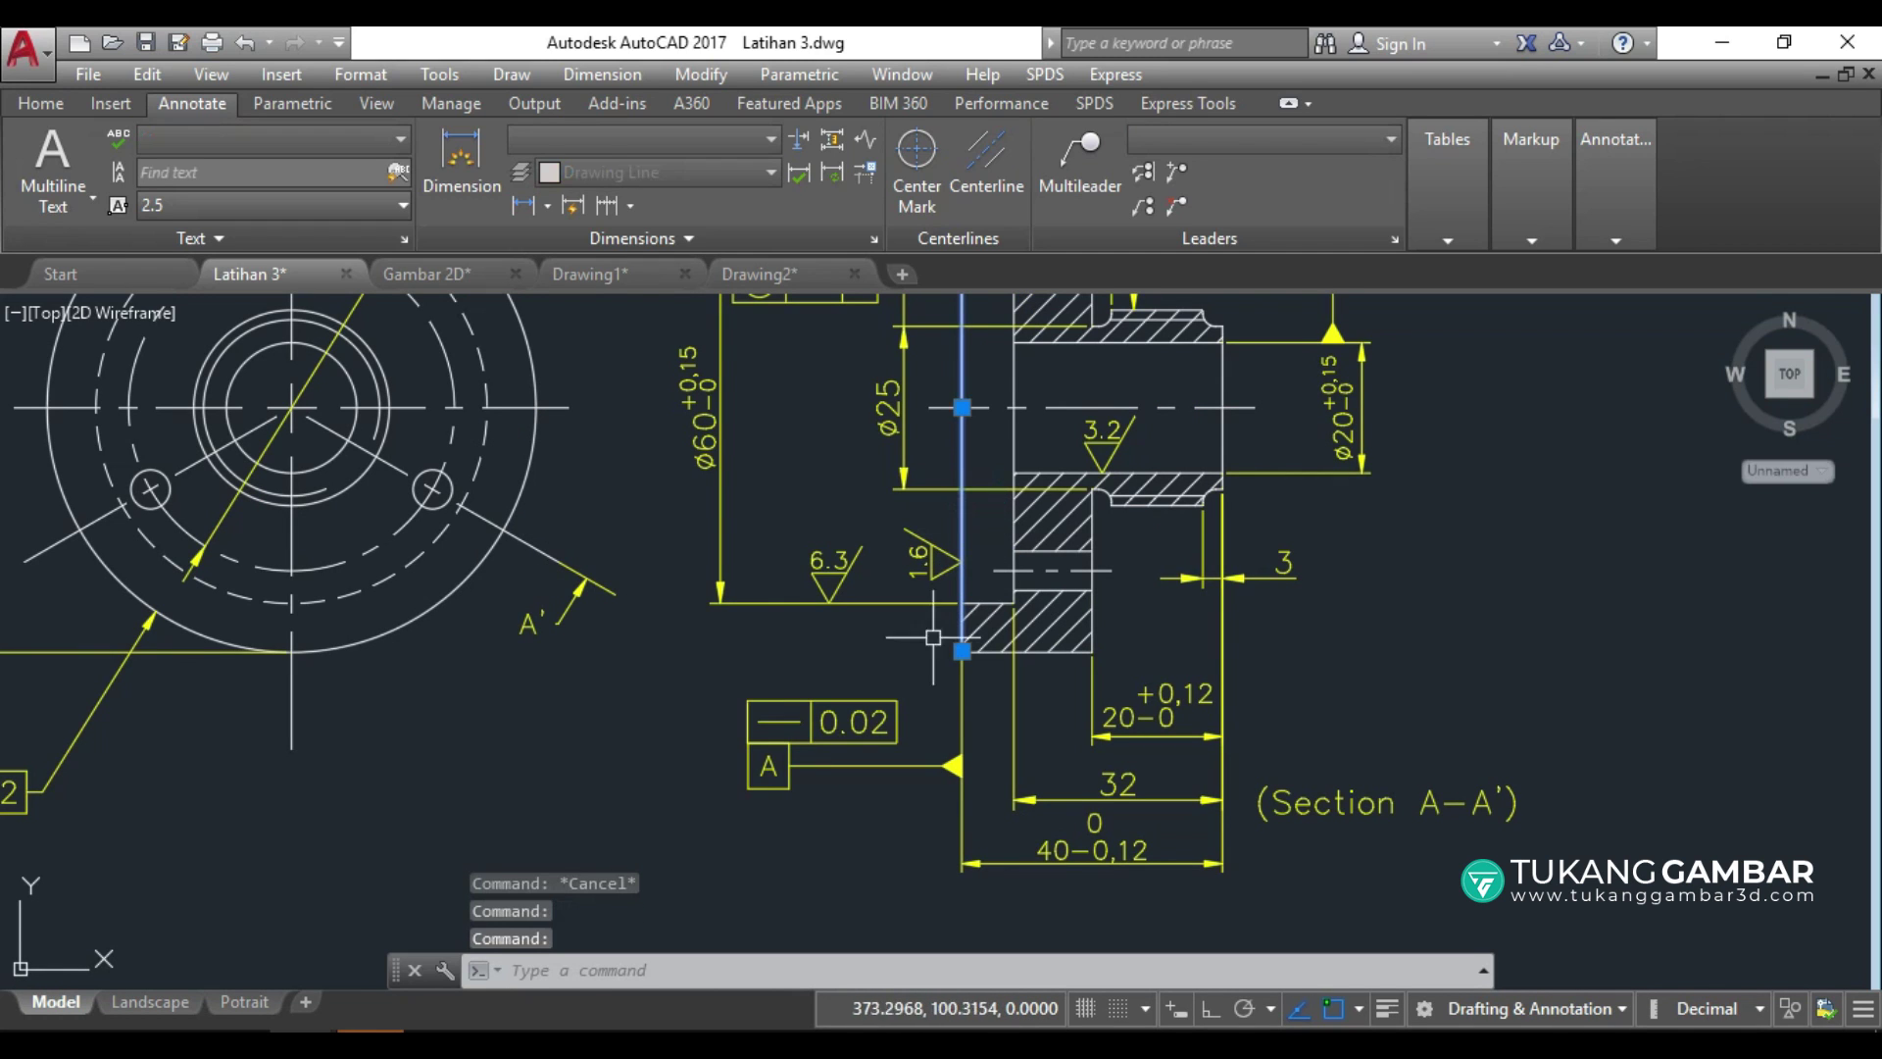
scroll(794, 730, "up", 2)
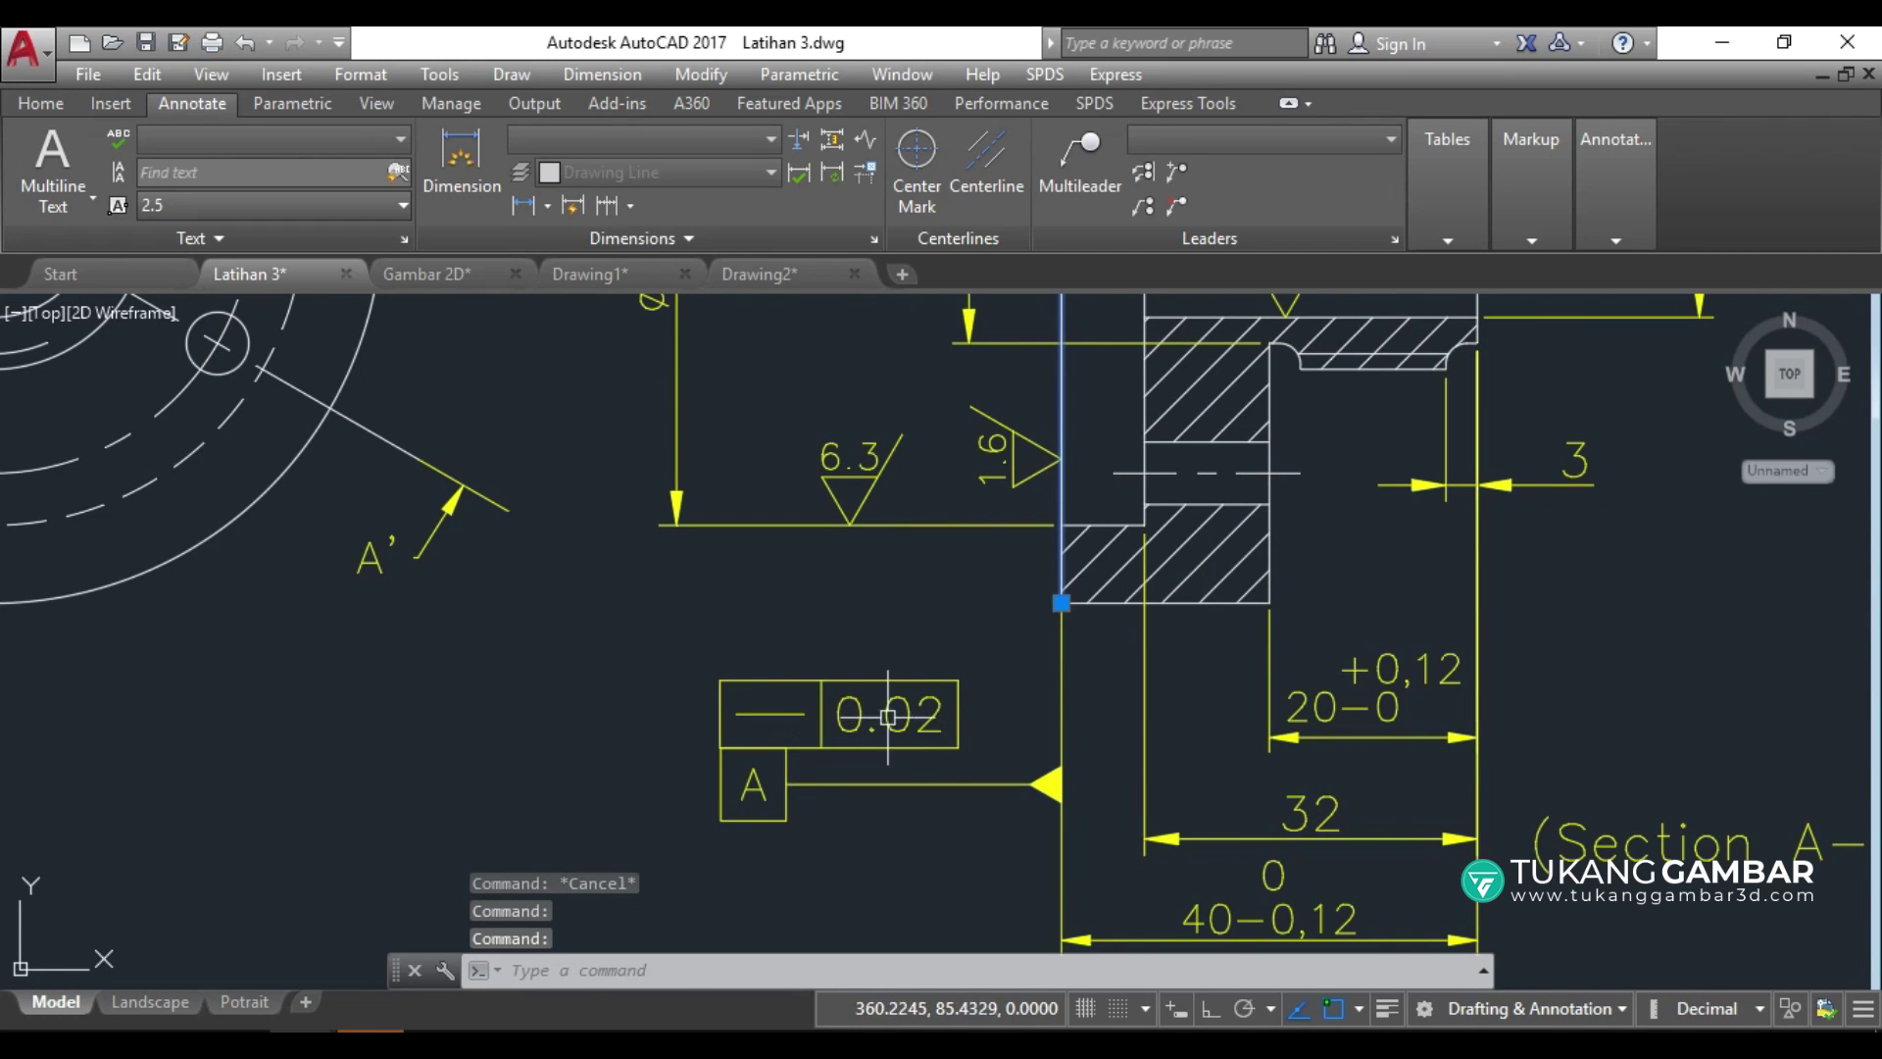
scroll(887, 717, "down", 2)
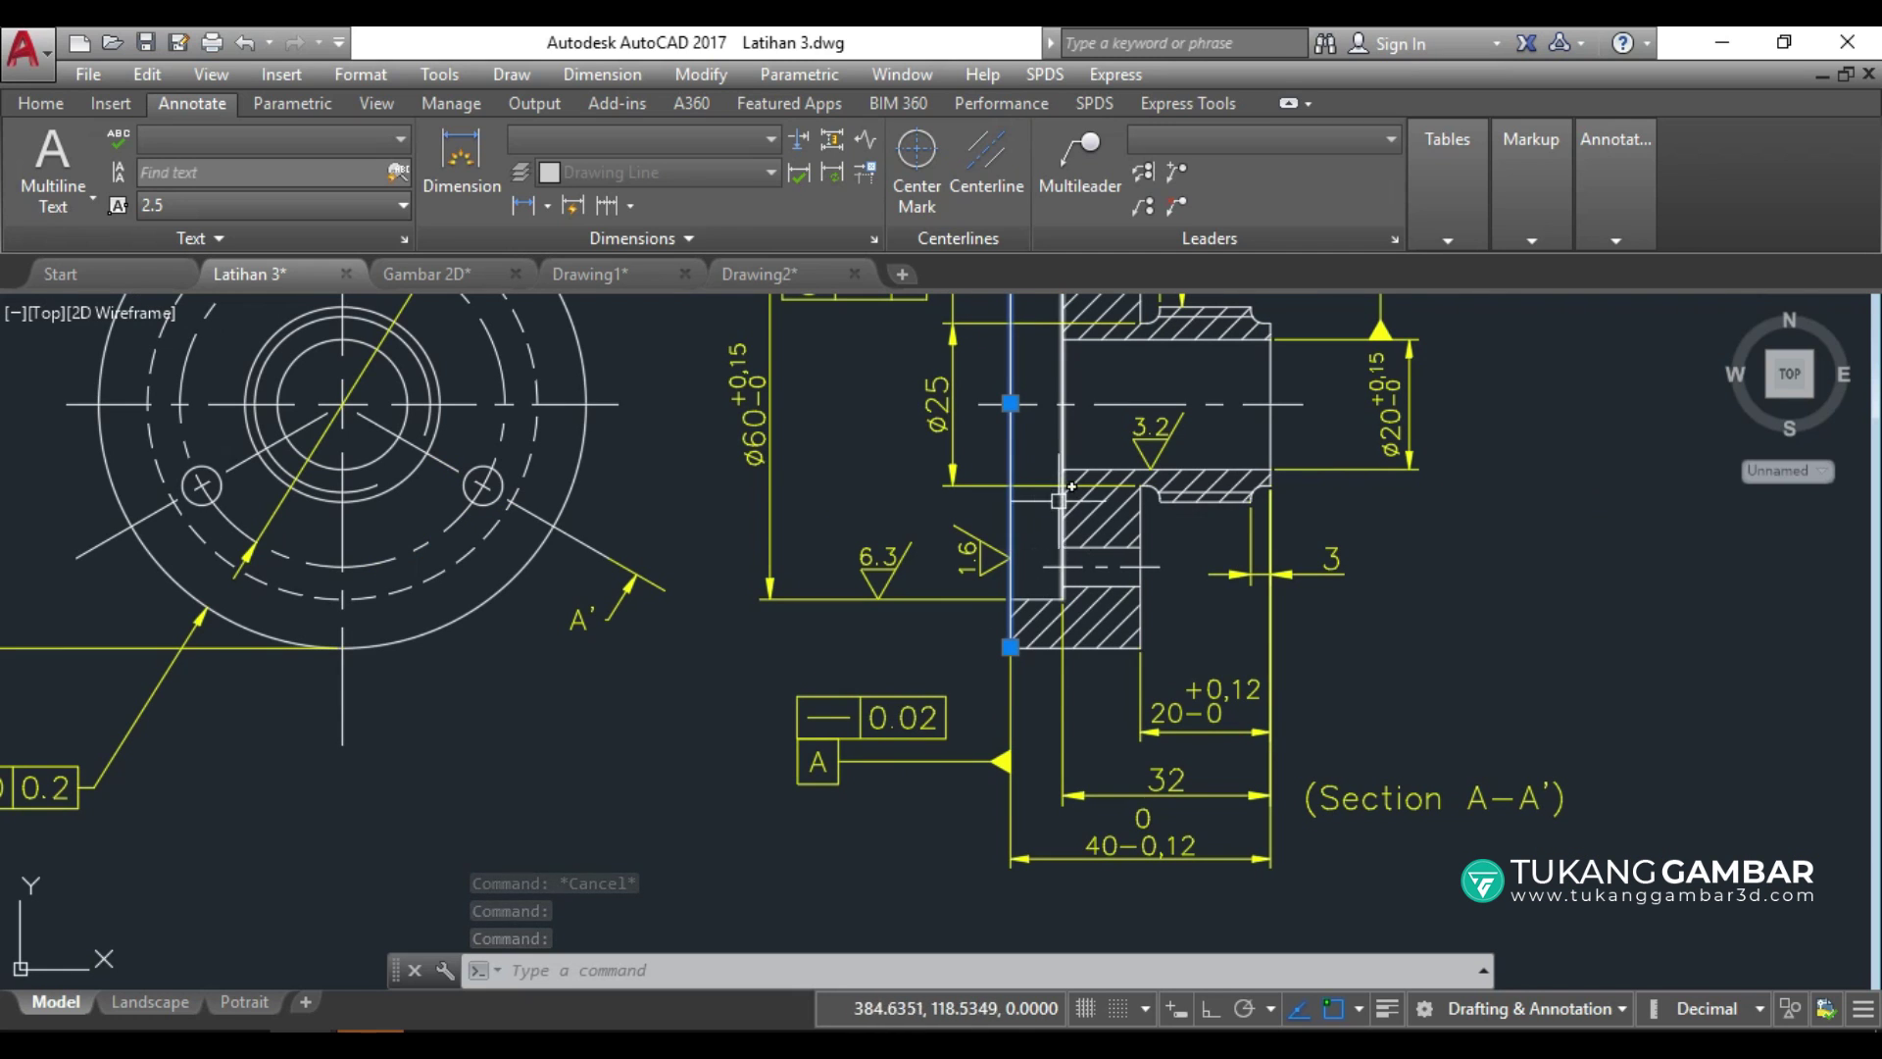
left_click(839, 759)
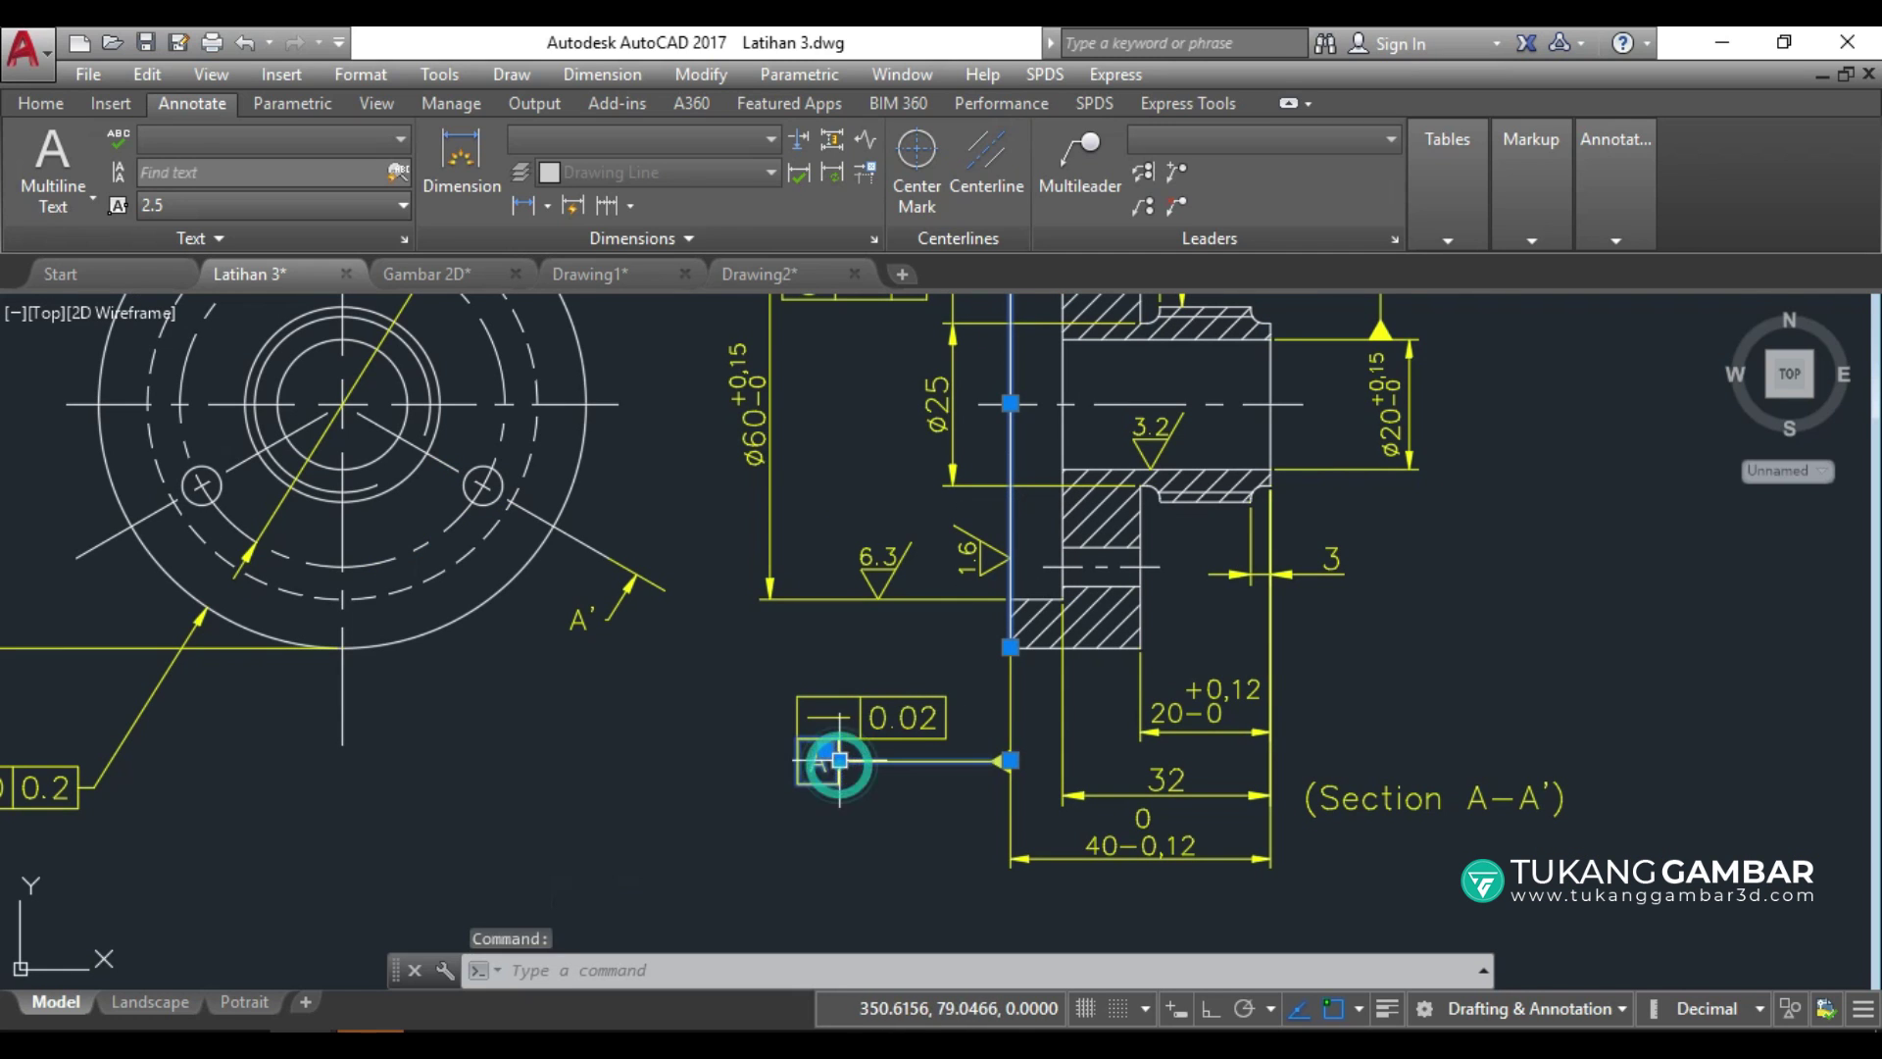
key("Escape")
scroll(1078, 574, "down", 2)
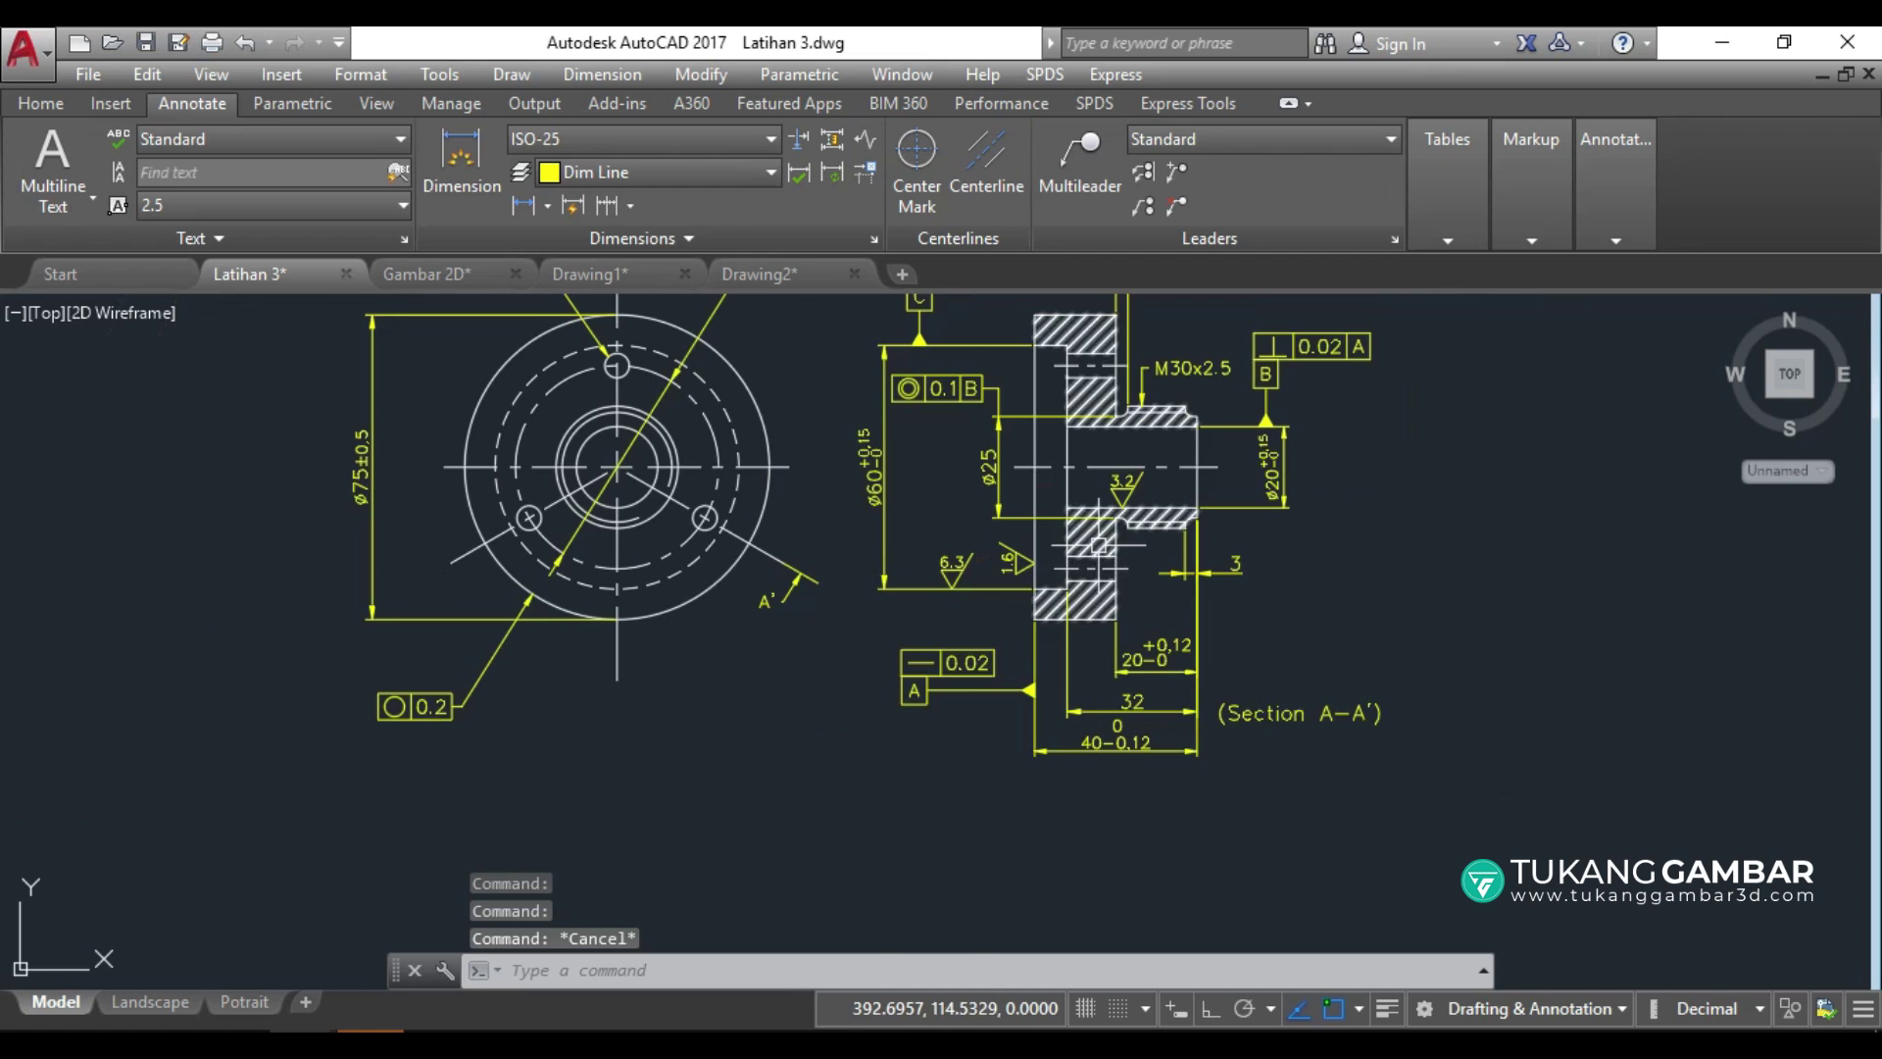
scroll(1097, 544, "up", 1)
scroll(1116, 459, "up", 2)
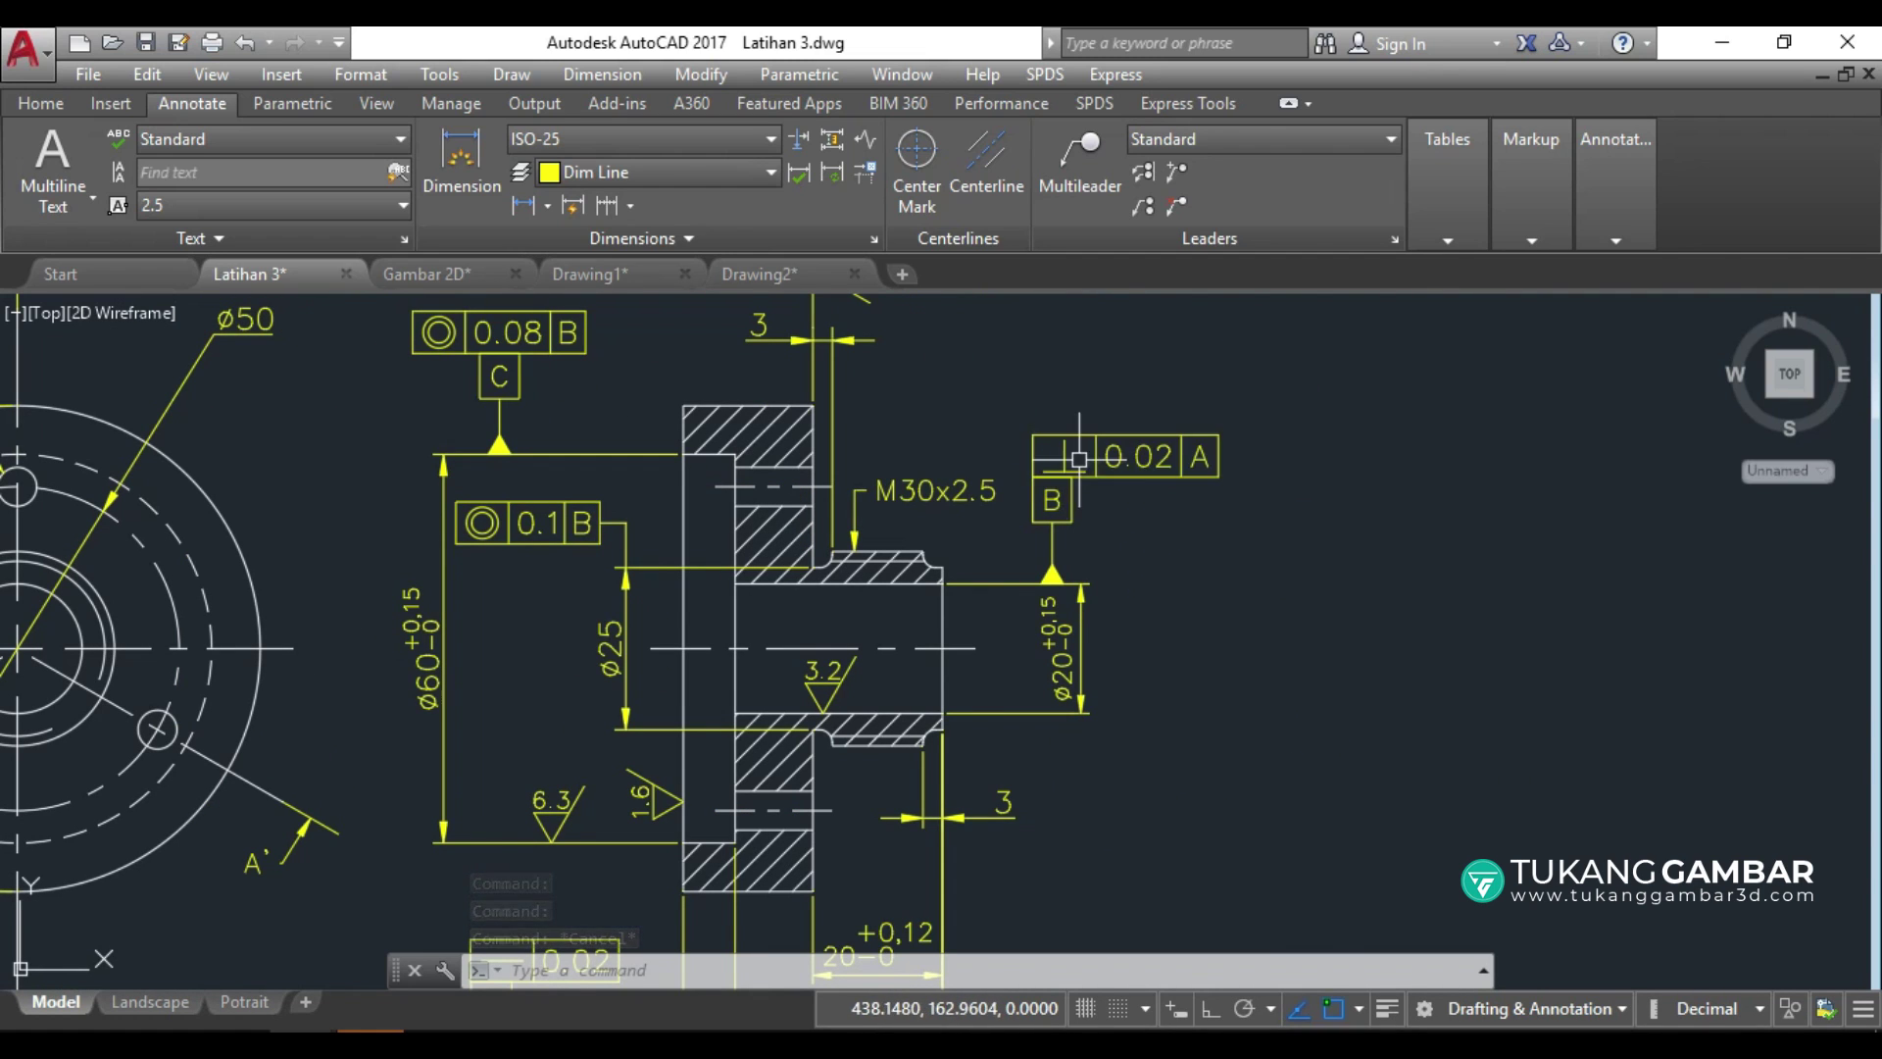
left_click(879, 583)
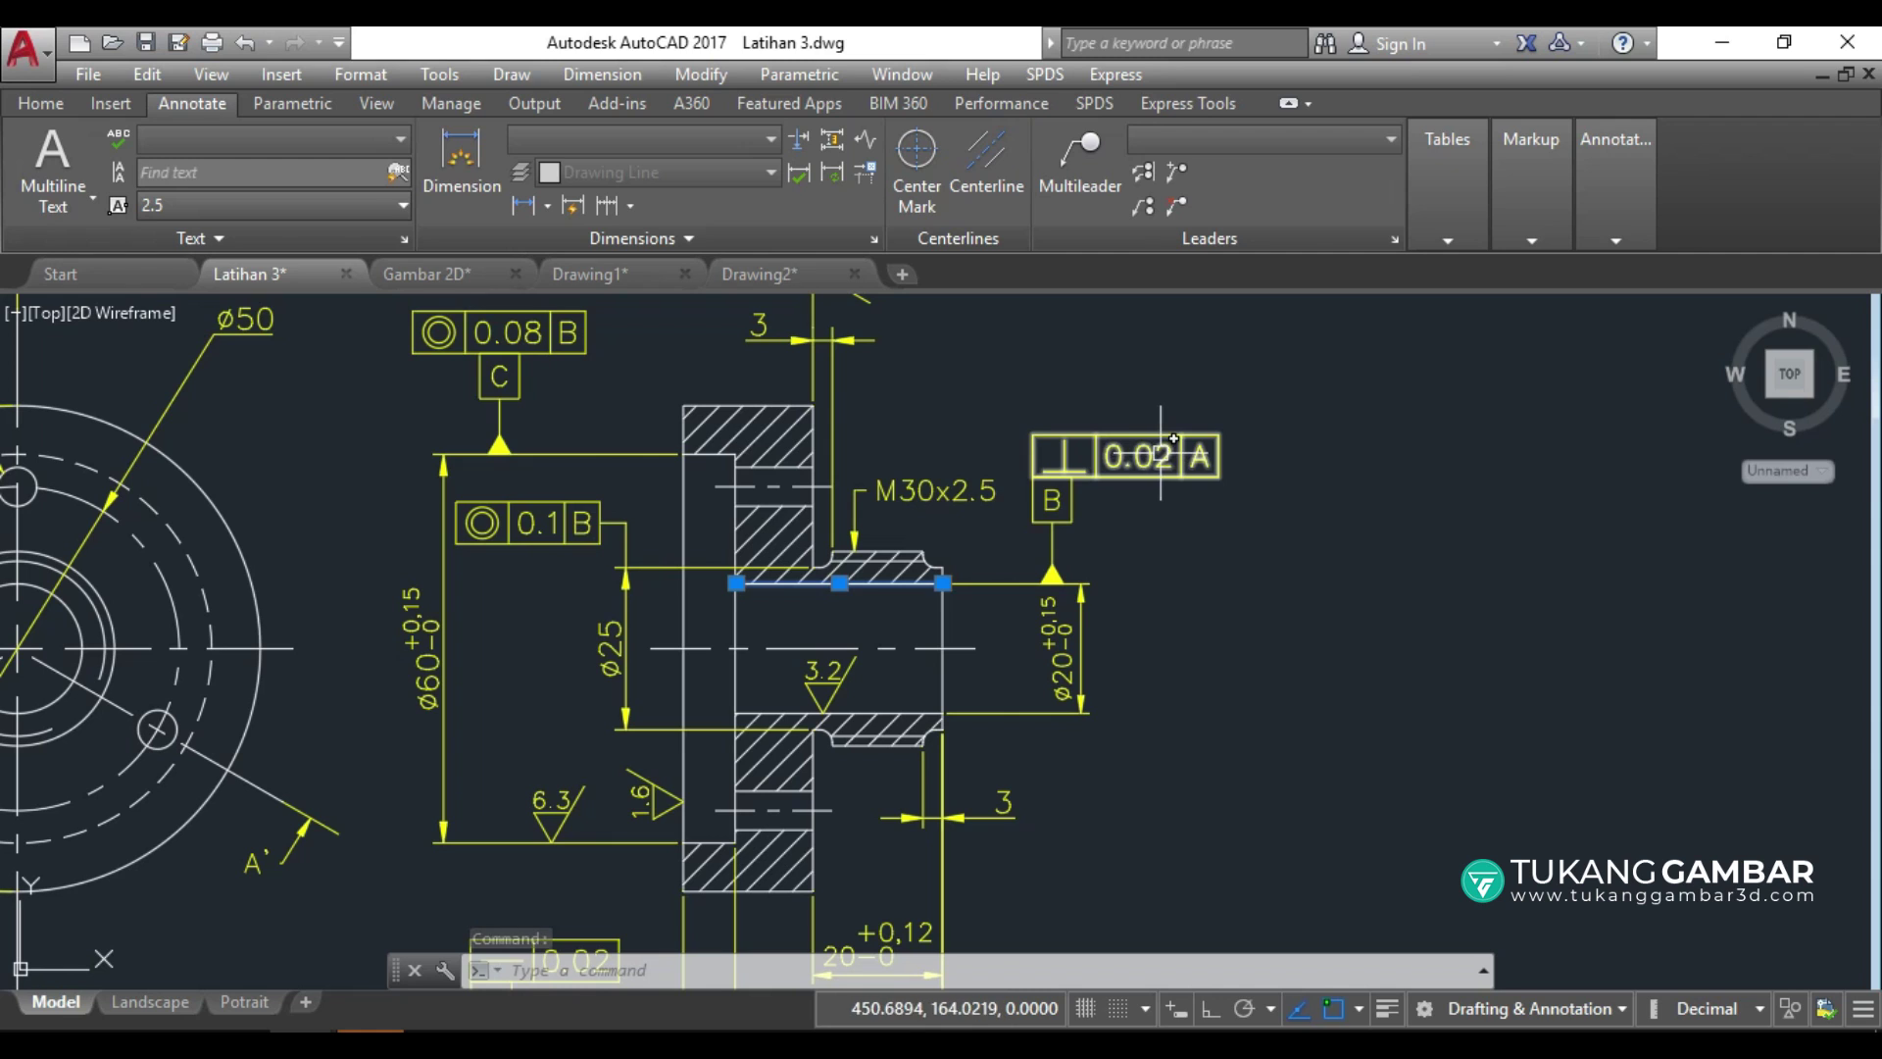
key("Escape")
key("Escape")
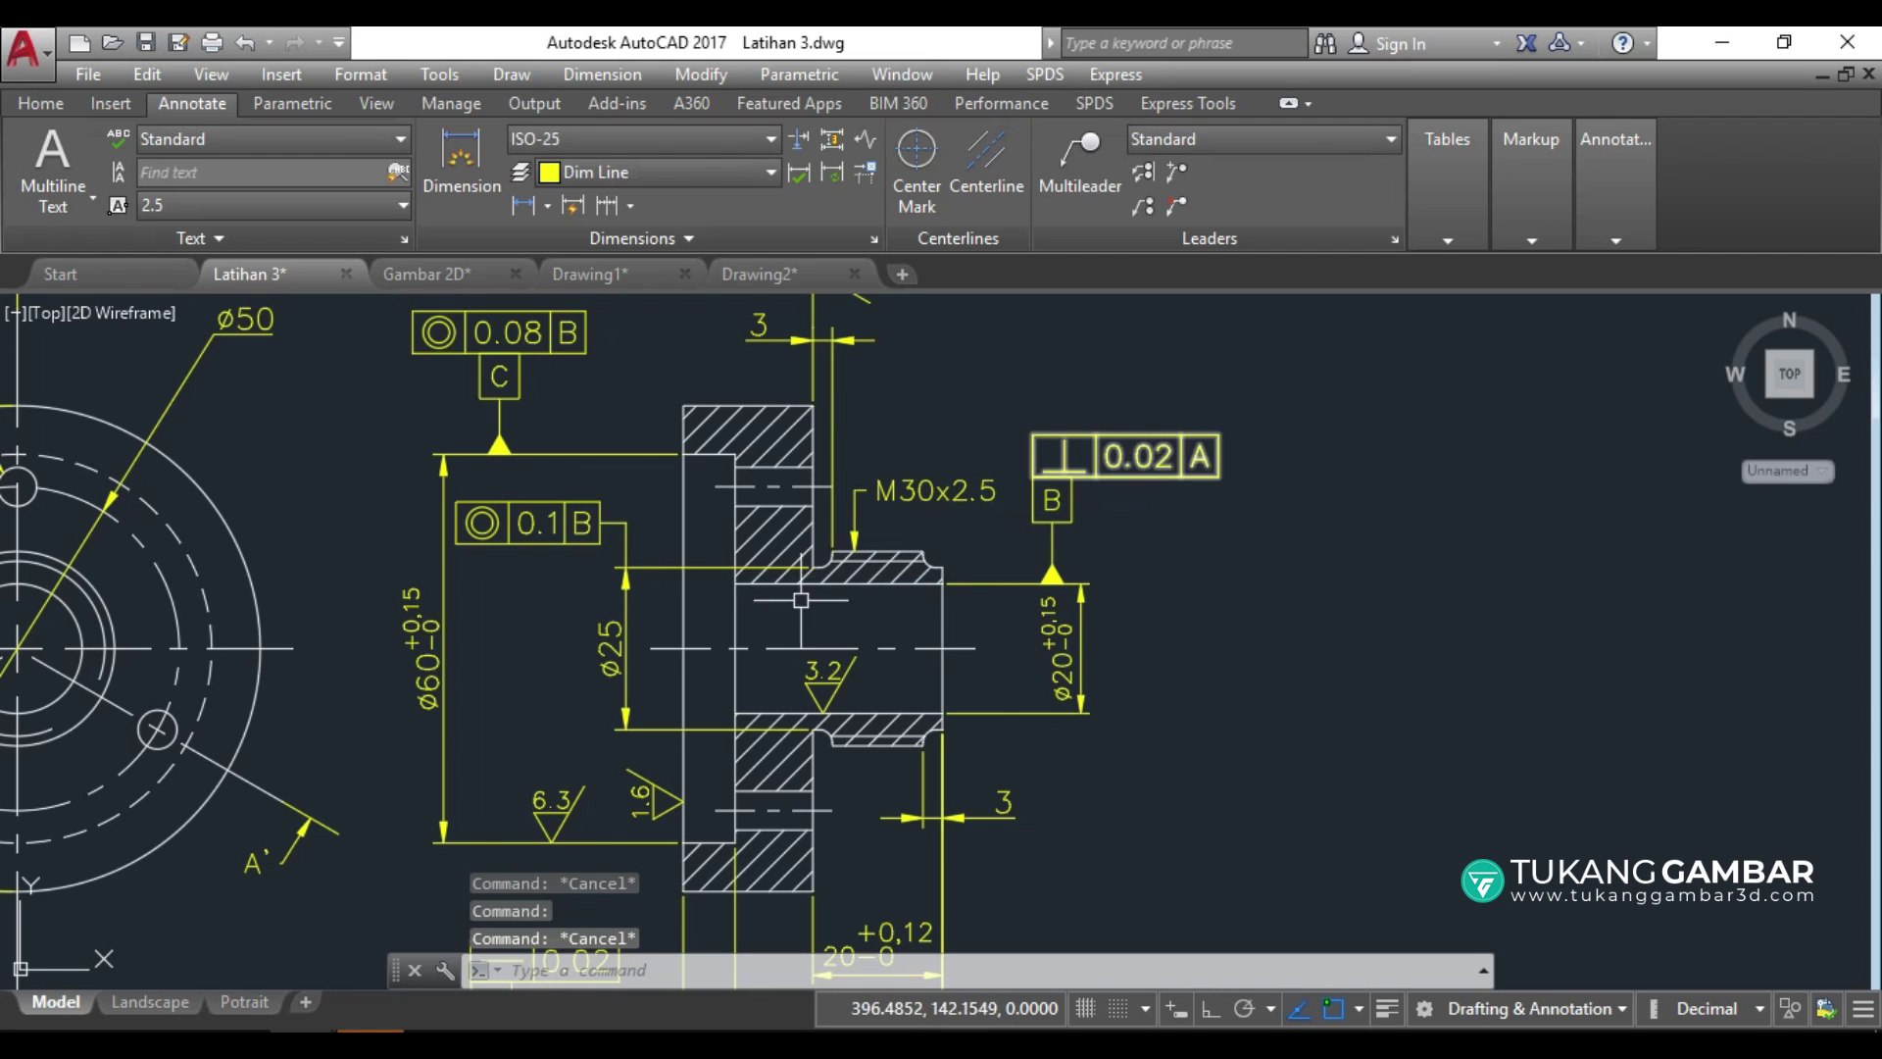
left_click(883, 582)
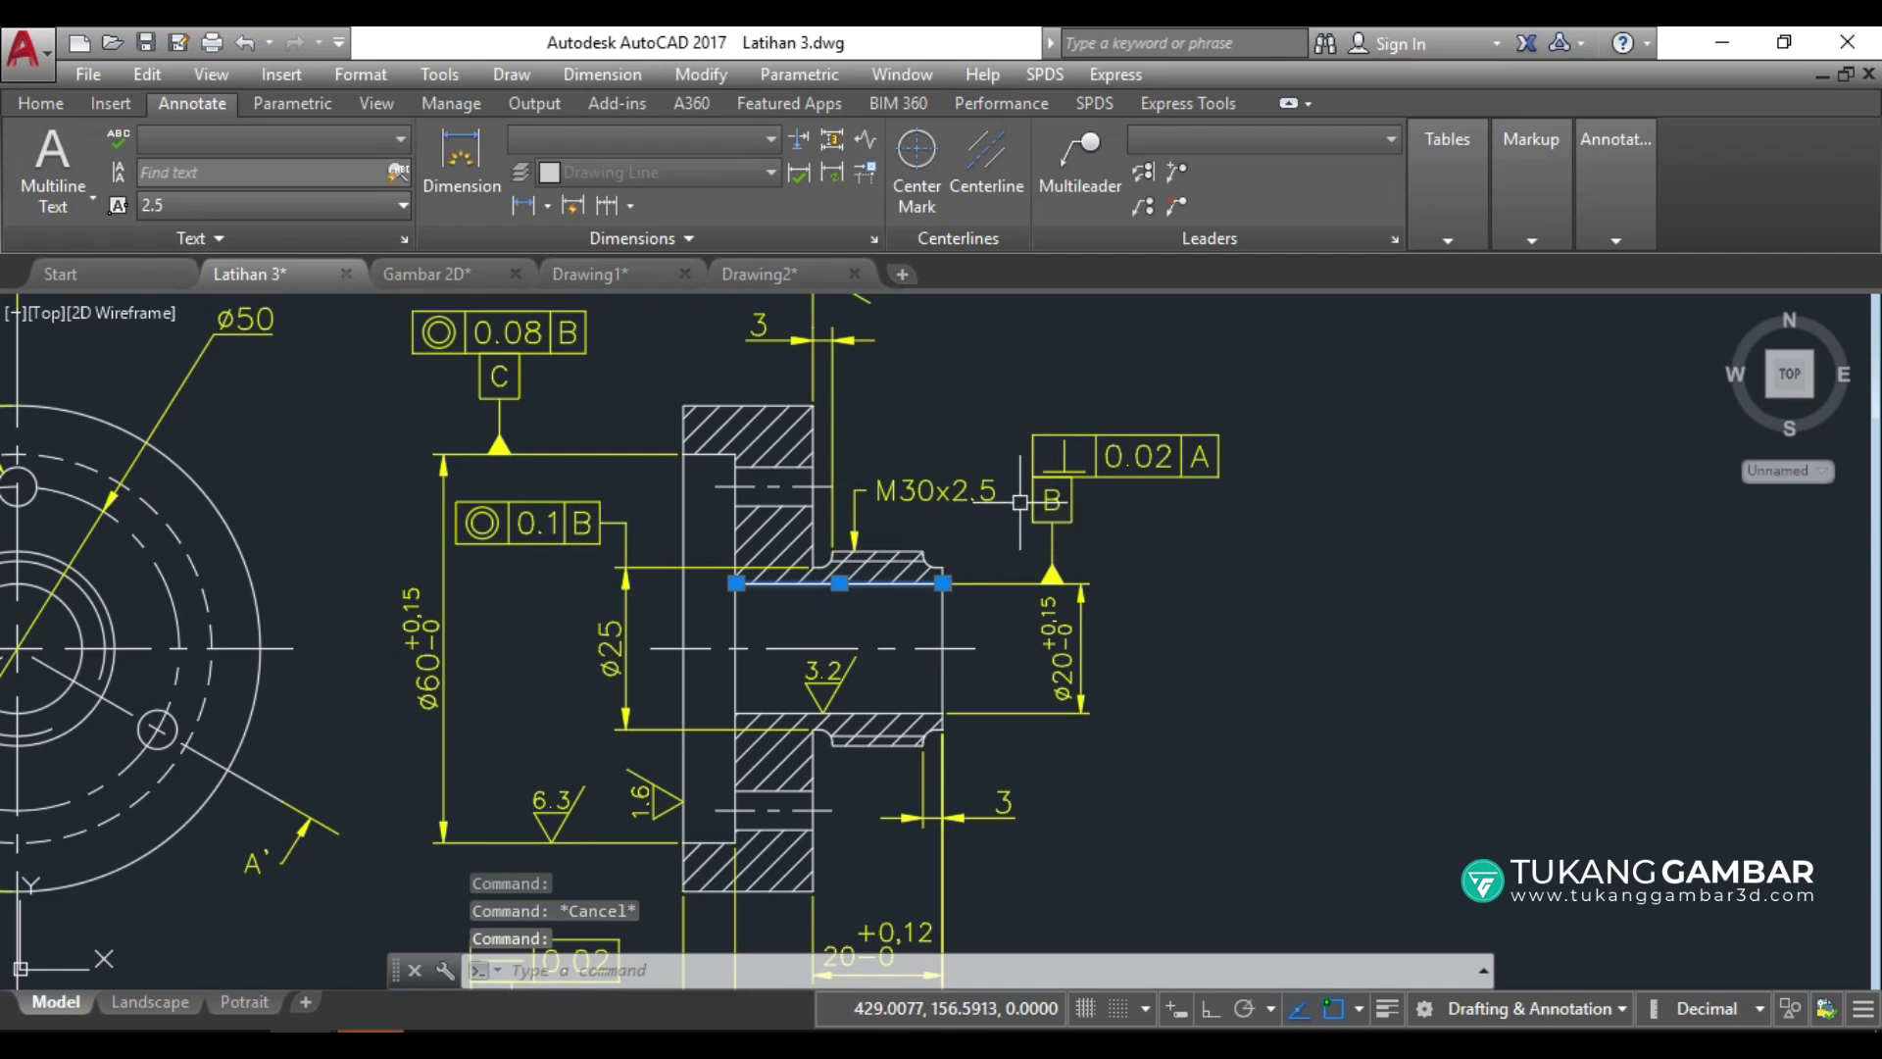
key("Escape")
left_click(628, 593)
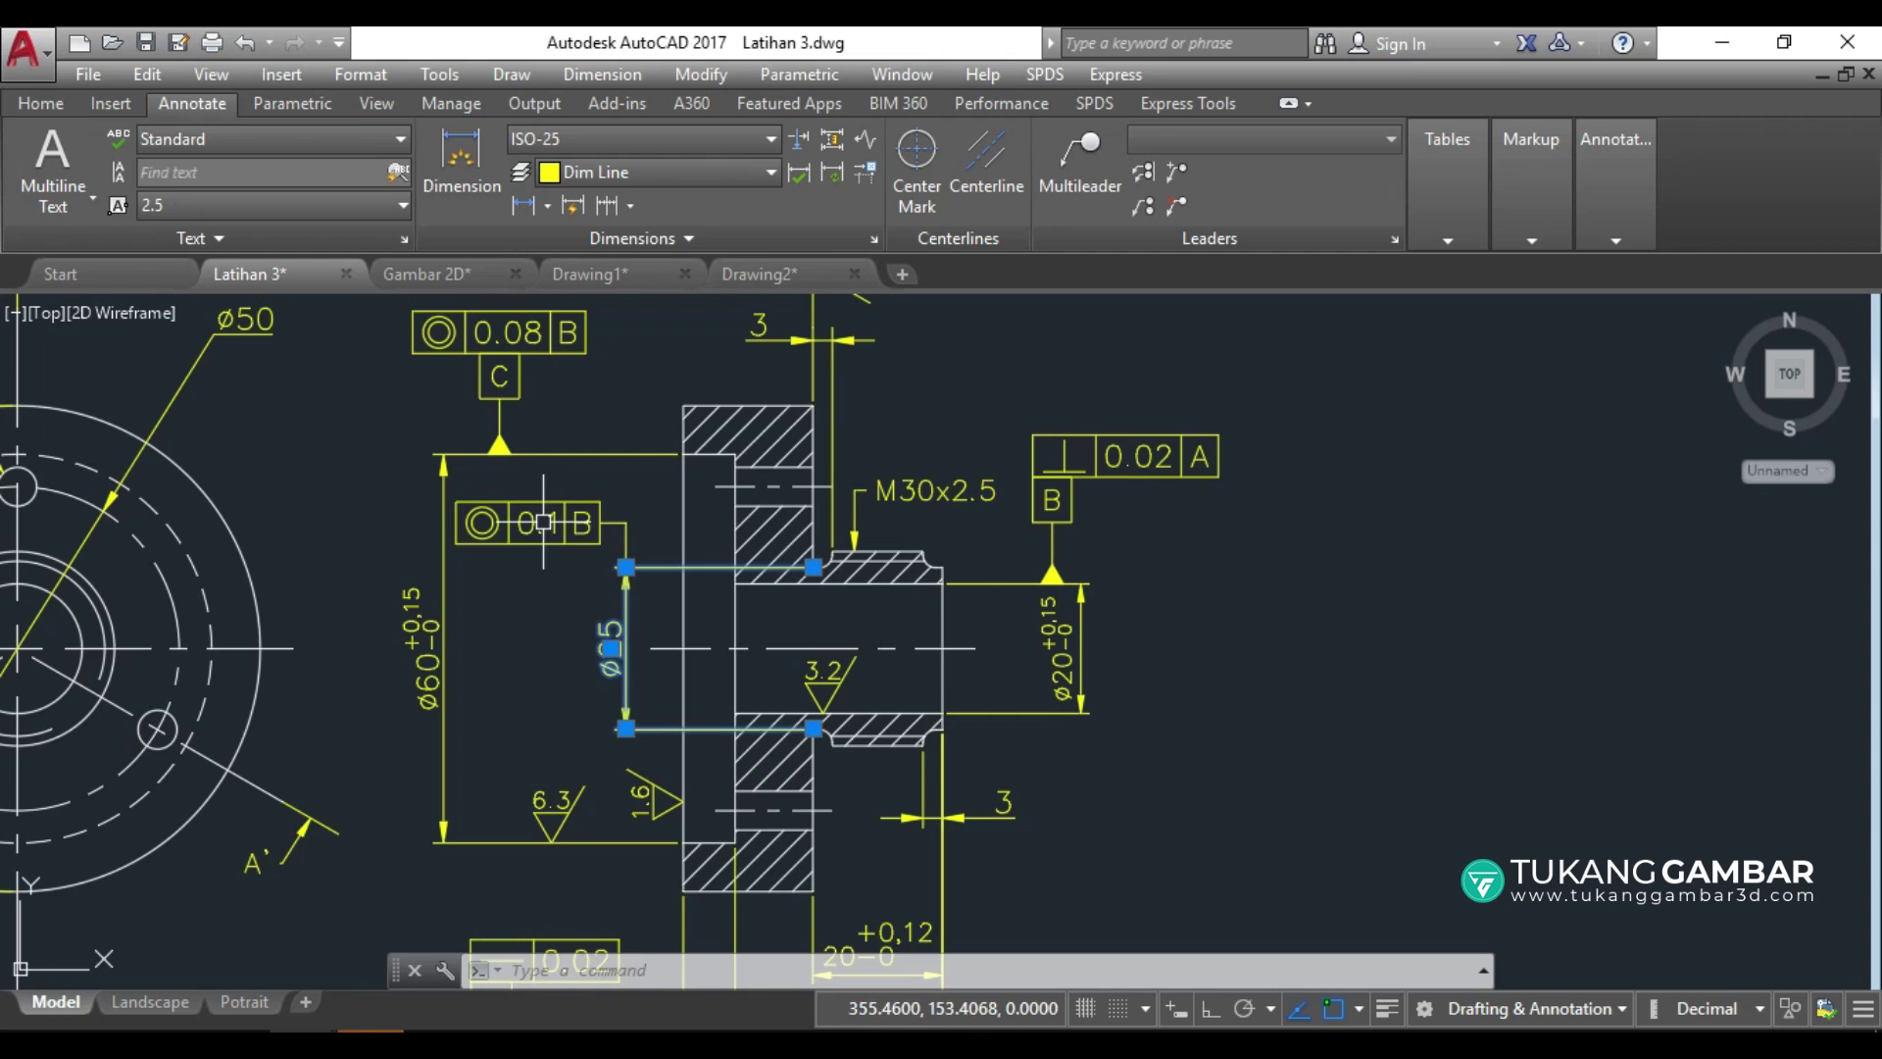
scroll(797, 423, "down", 2)
key("Escape")
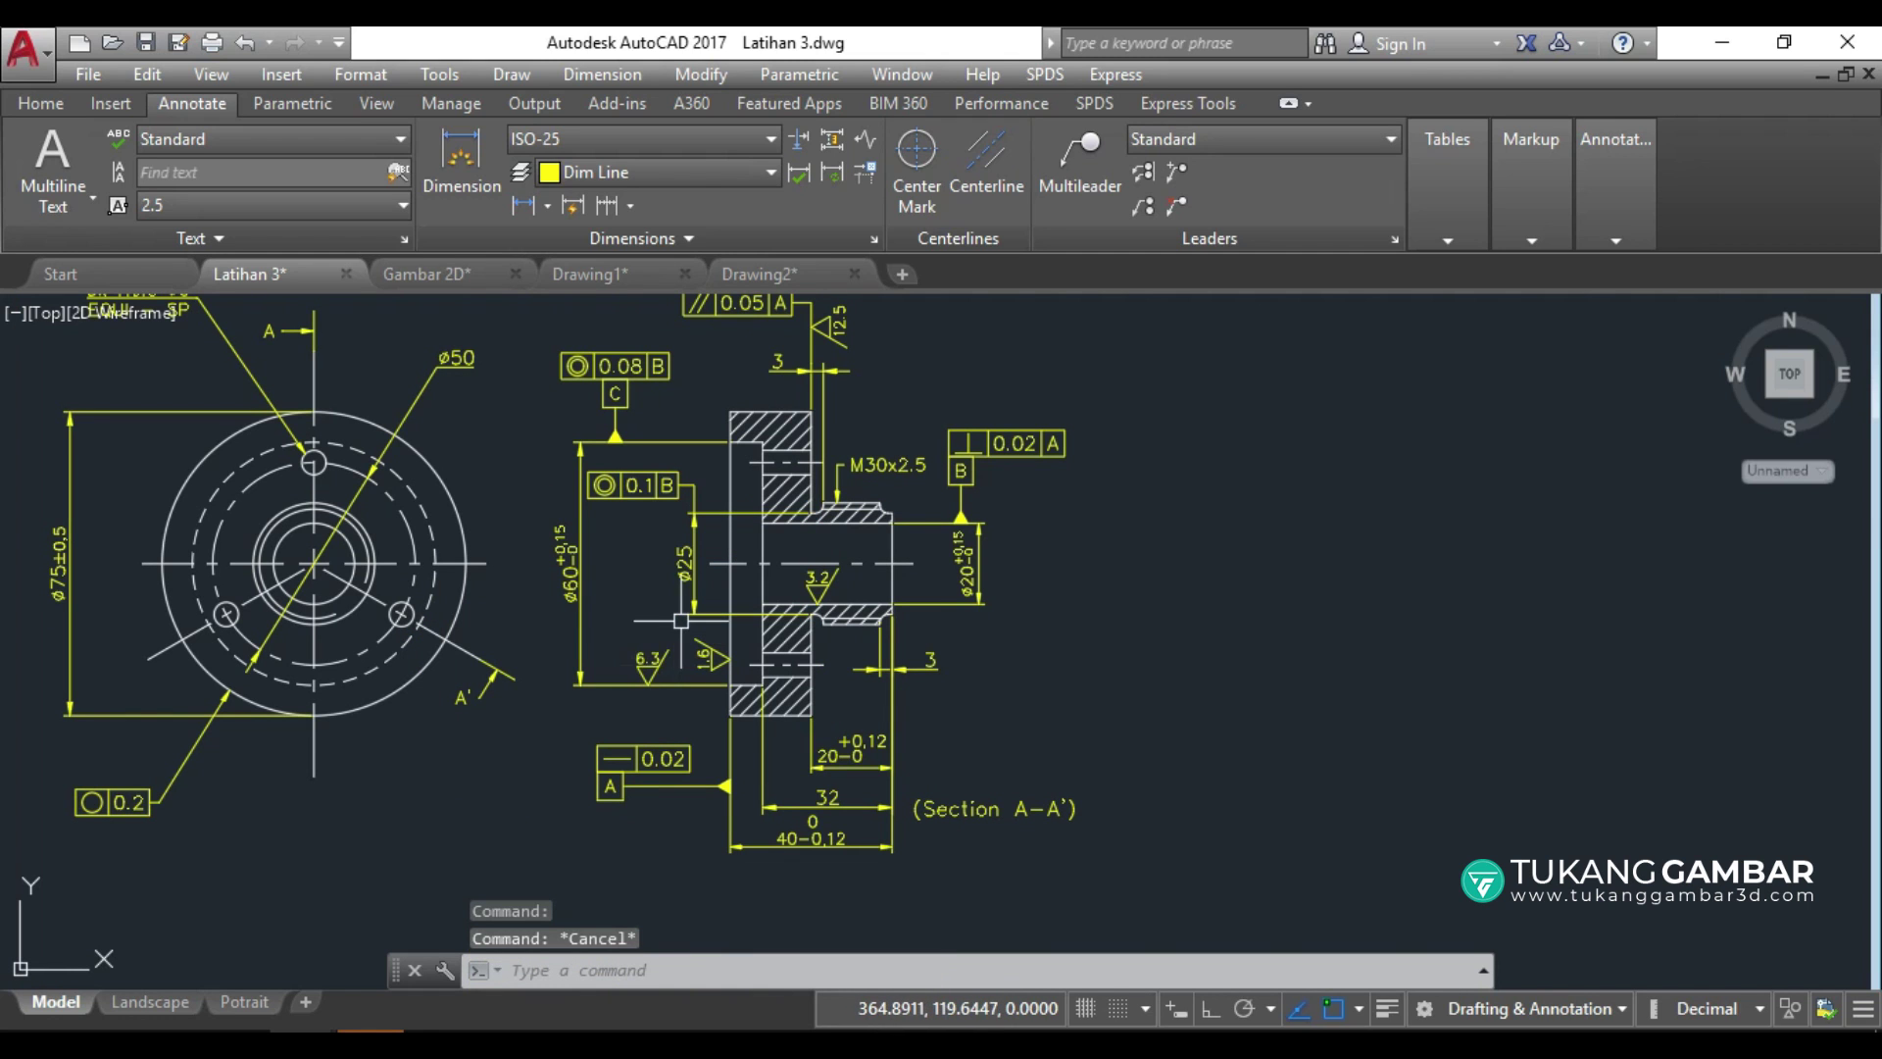
scroll(620, 793, "up", 2)
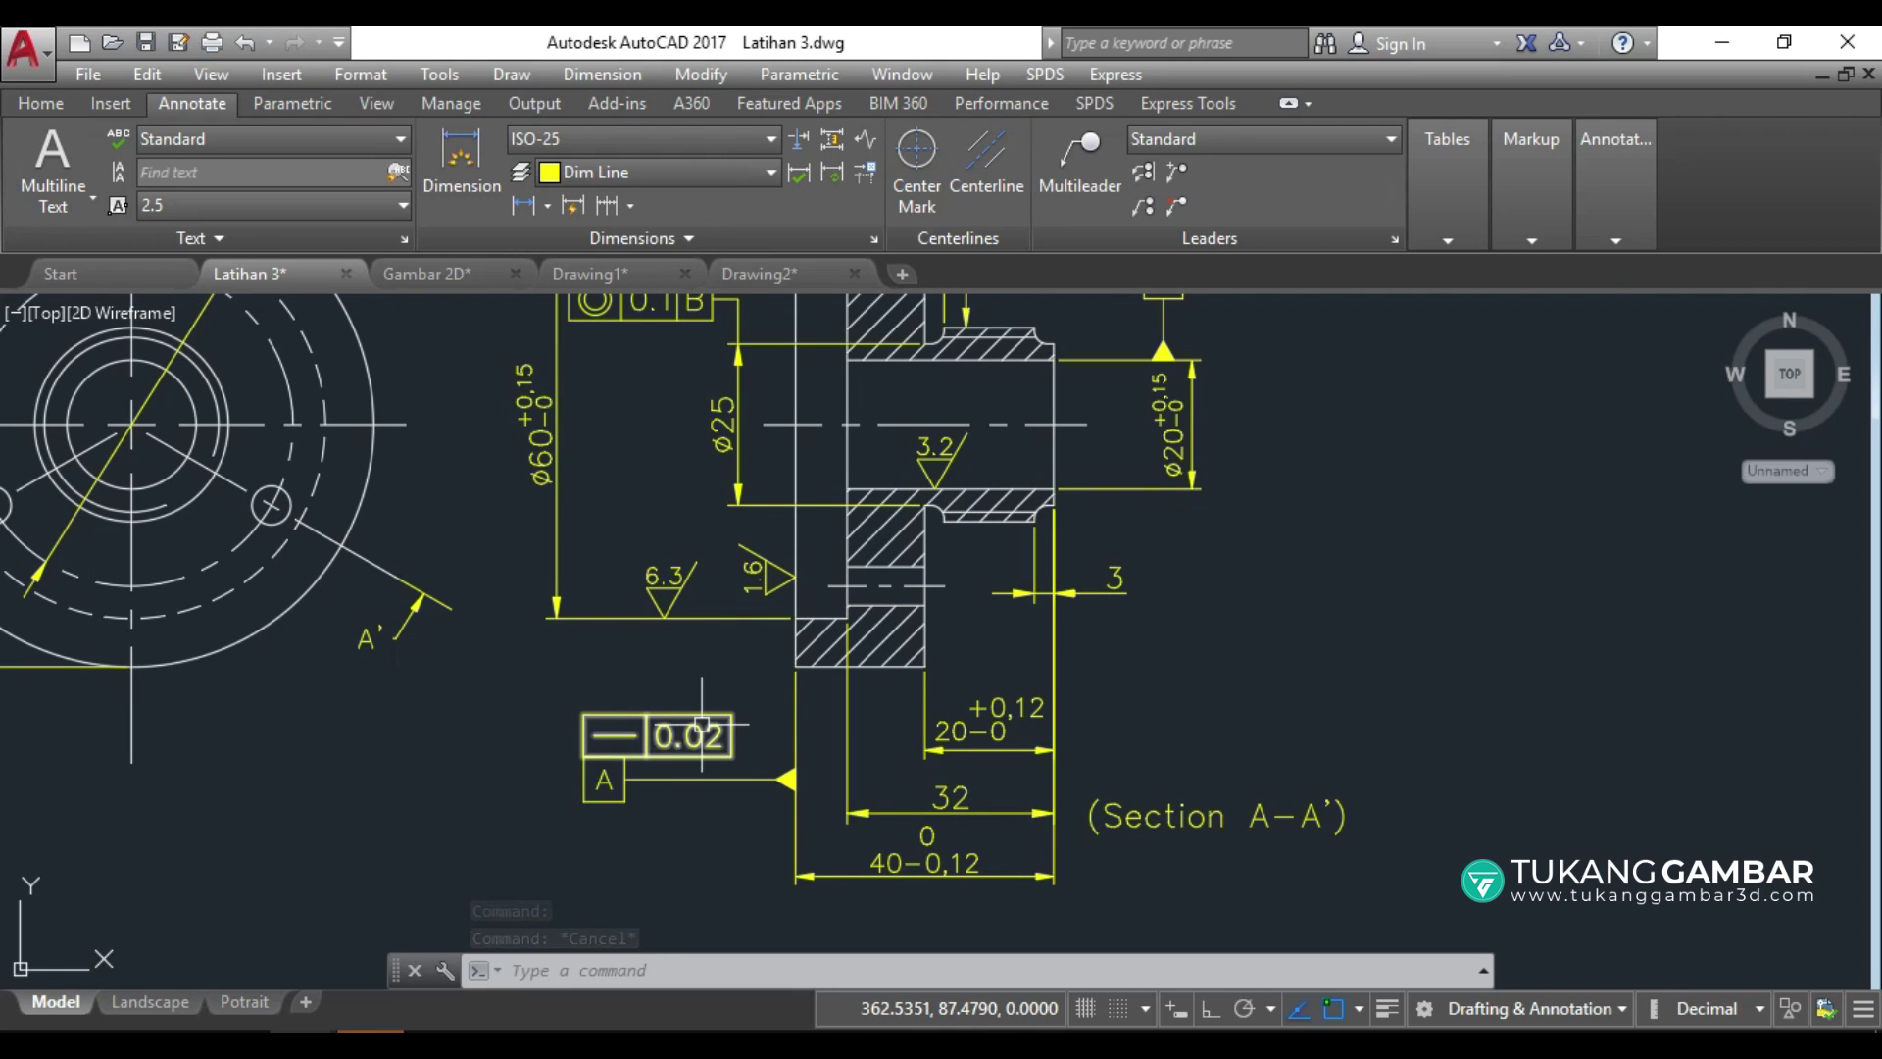
scroll(700, 728, "down", 2)
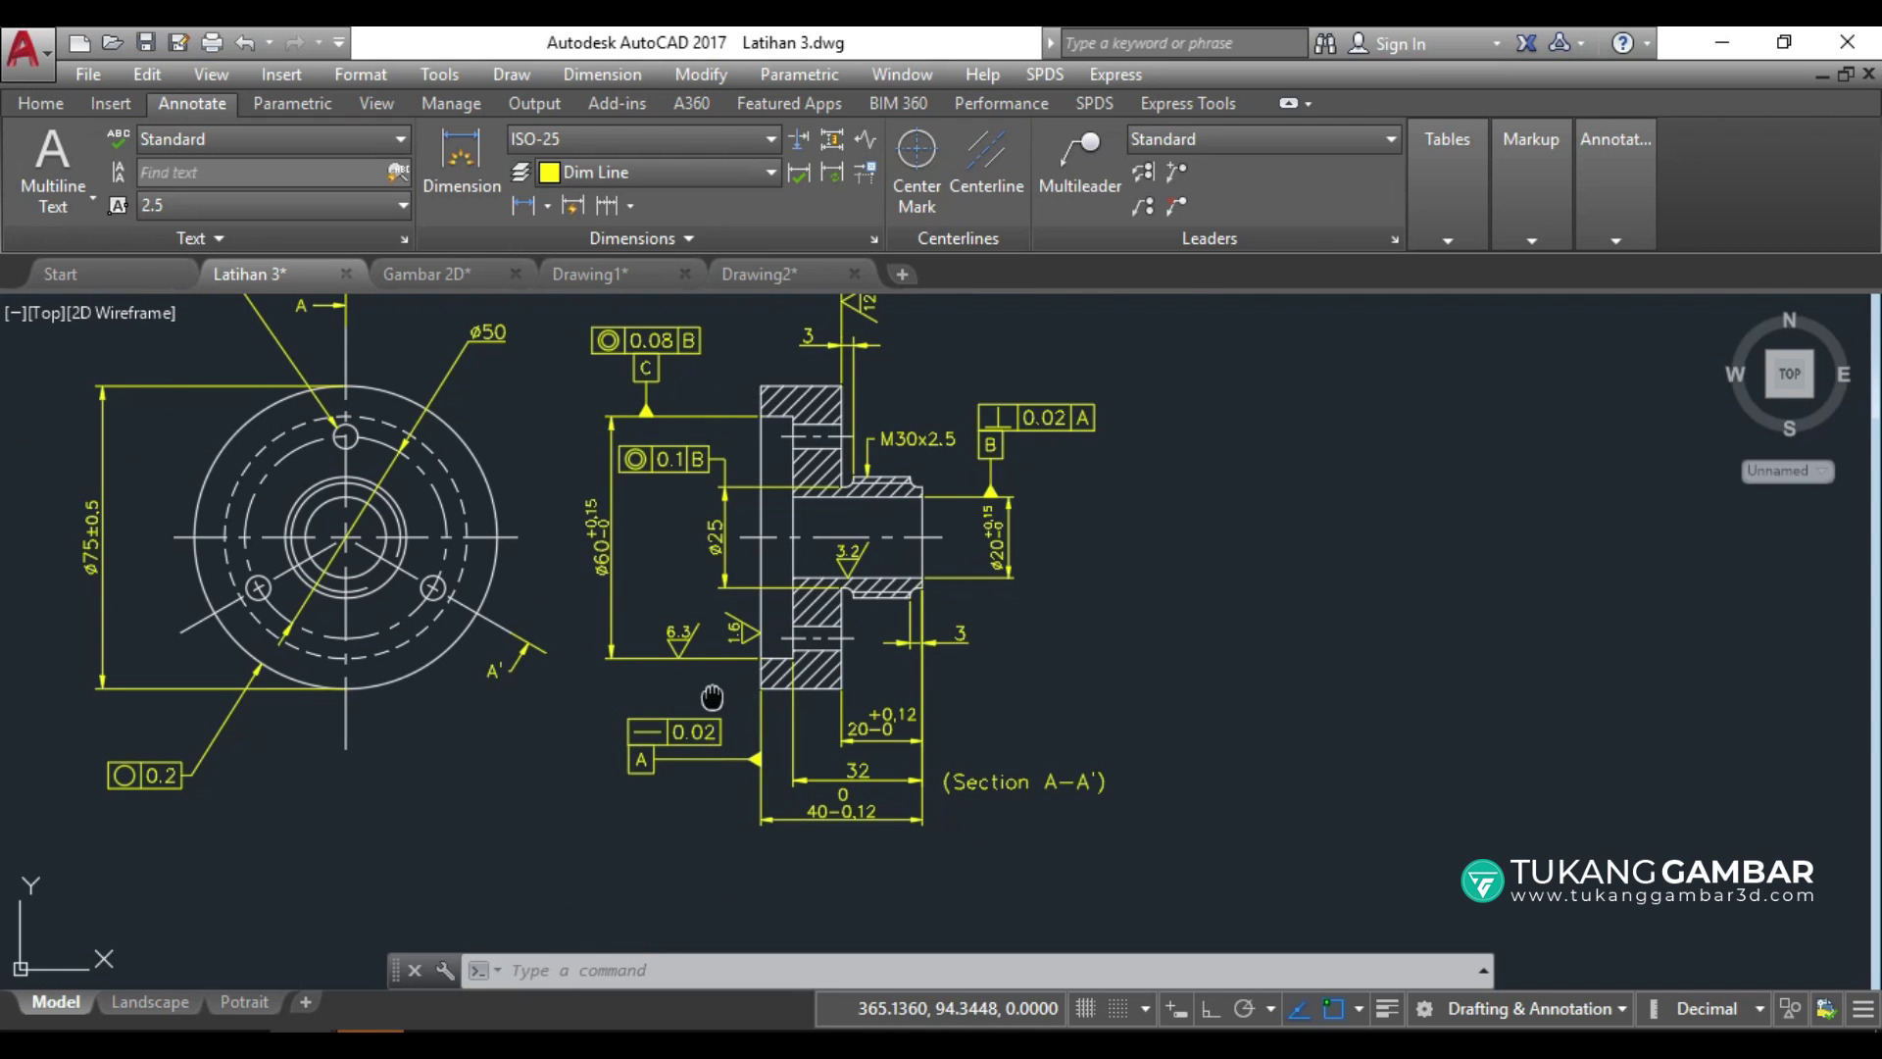
middle_click_drag(712, 697, 845, 756)
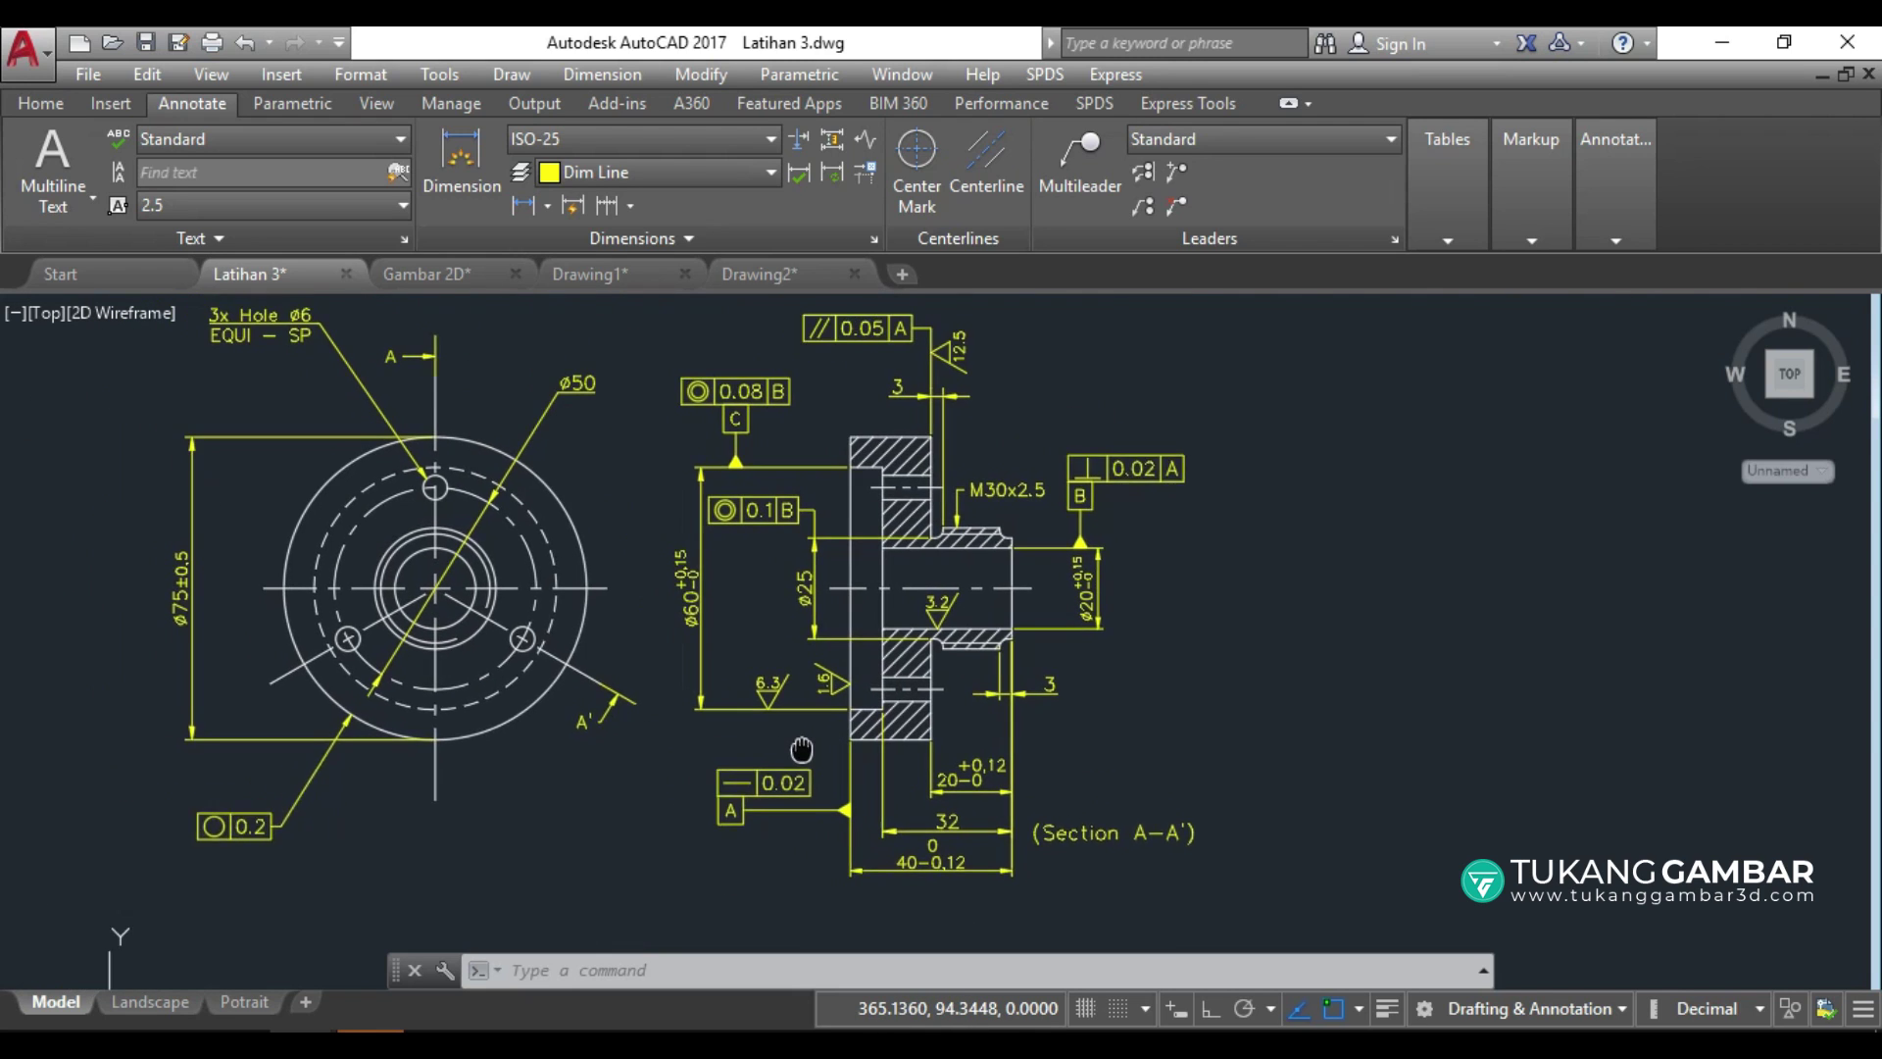
Back in Drawing2, set the multileader style to Standard and check the 3x Lubang Ø6 note.
left_click(750, 280)
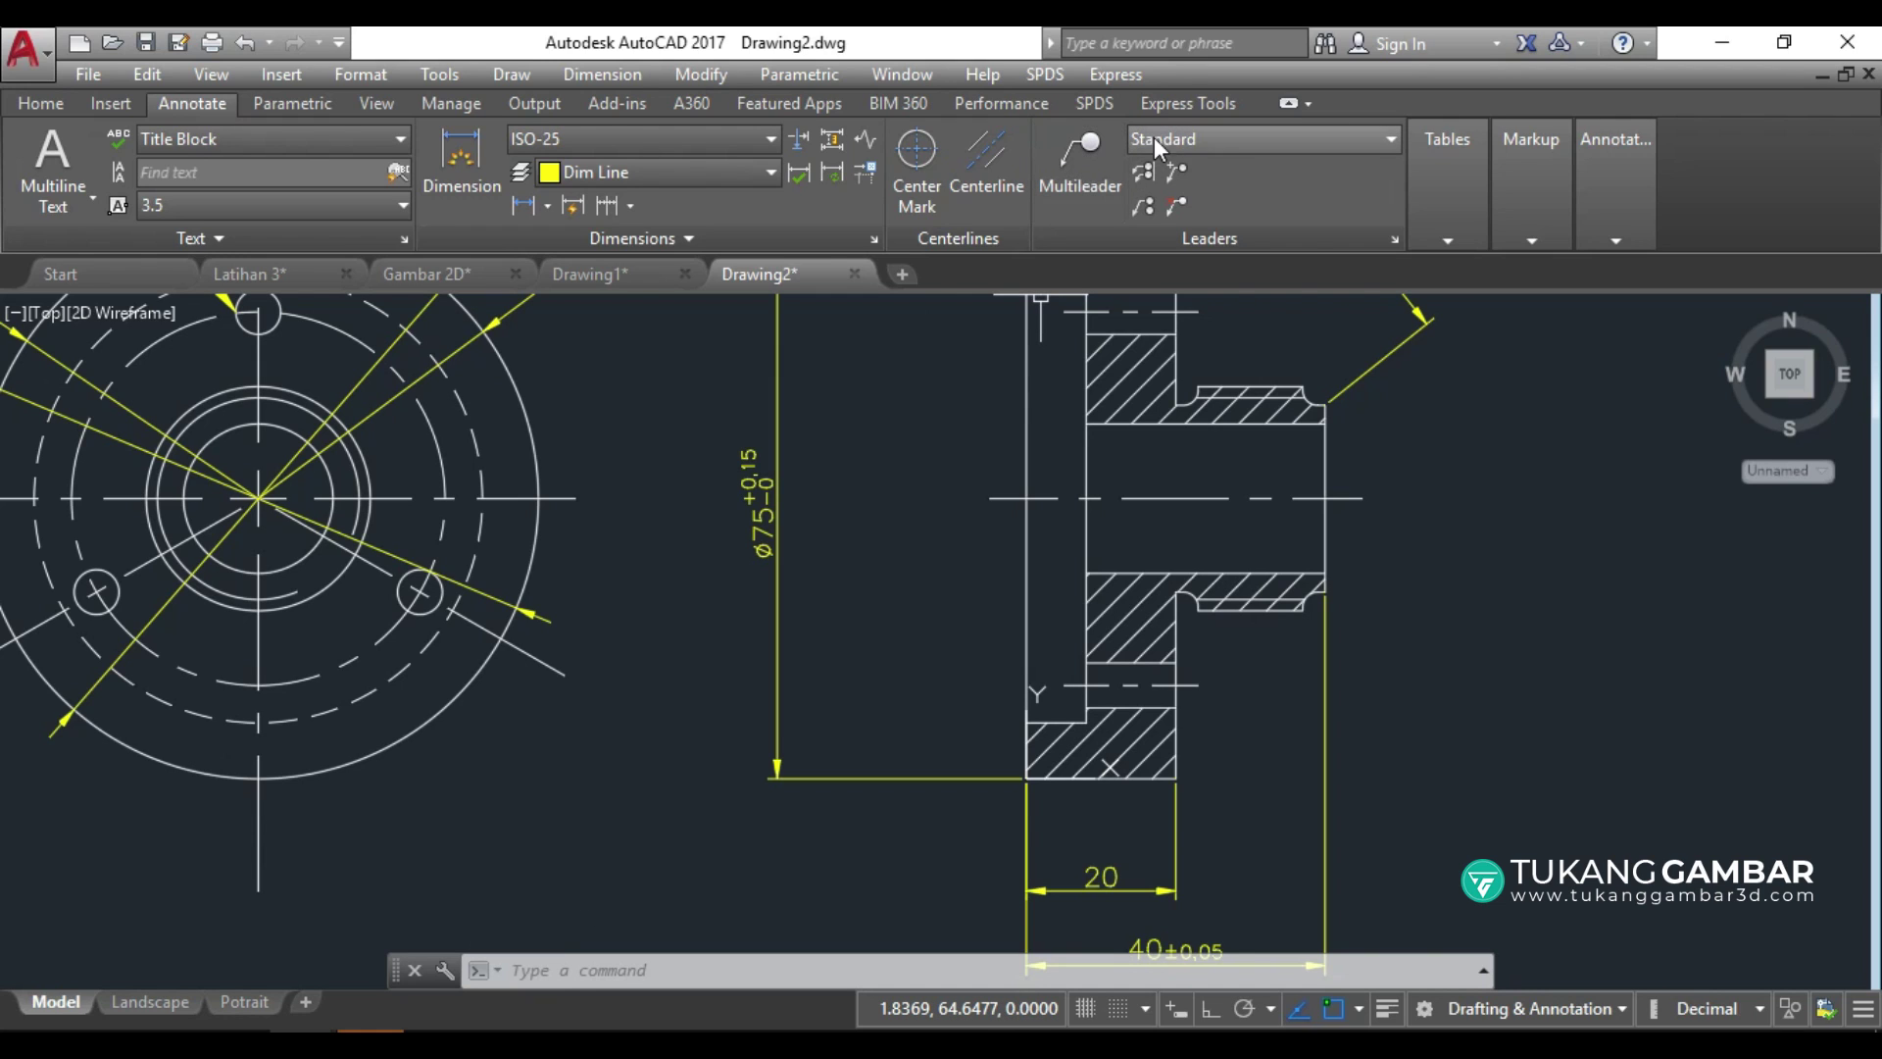
left_click(1368, 141)
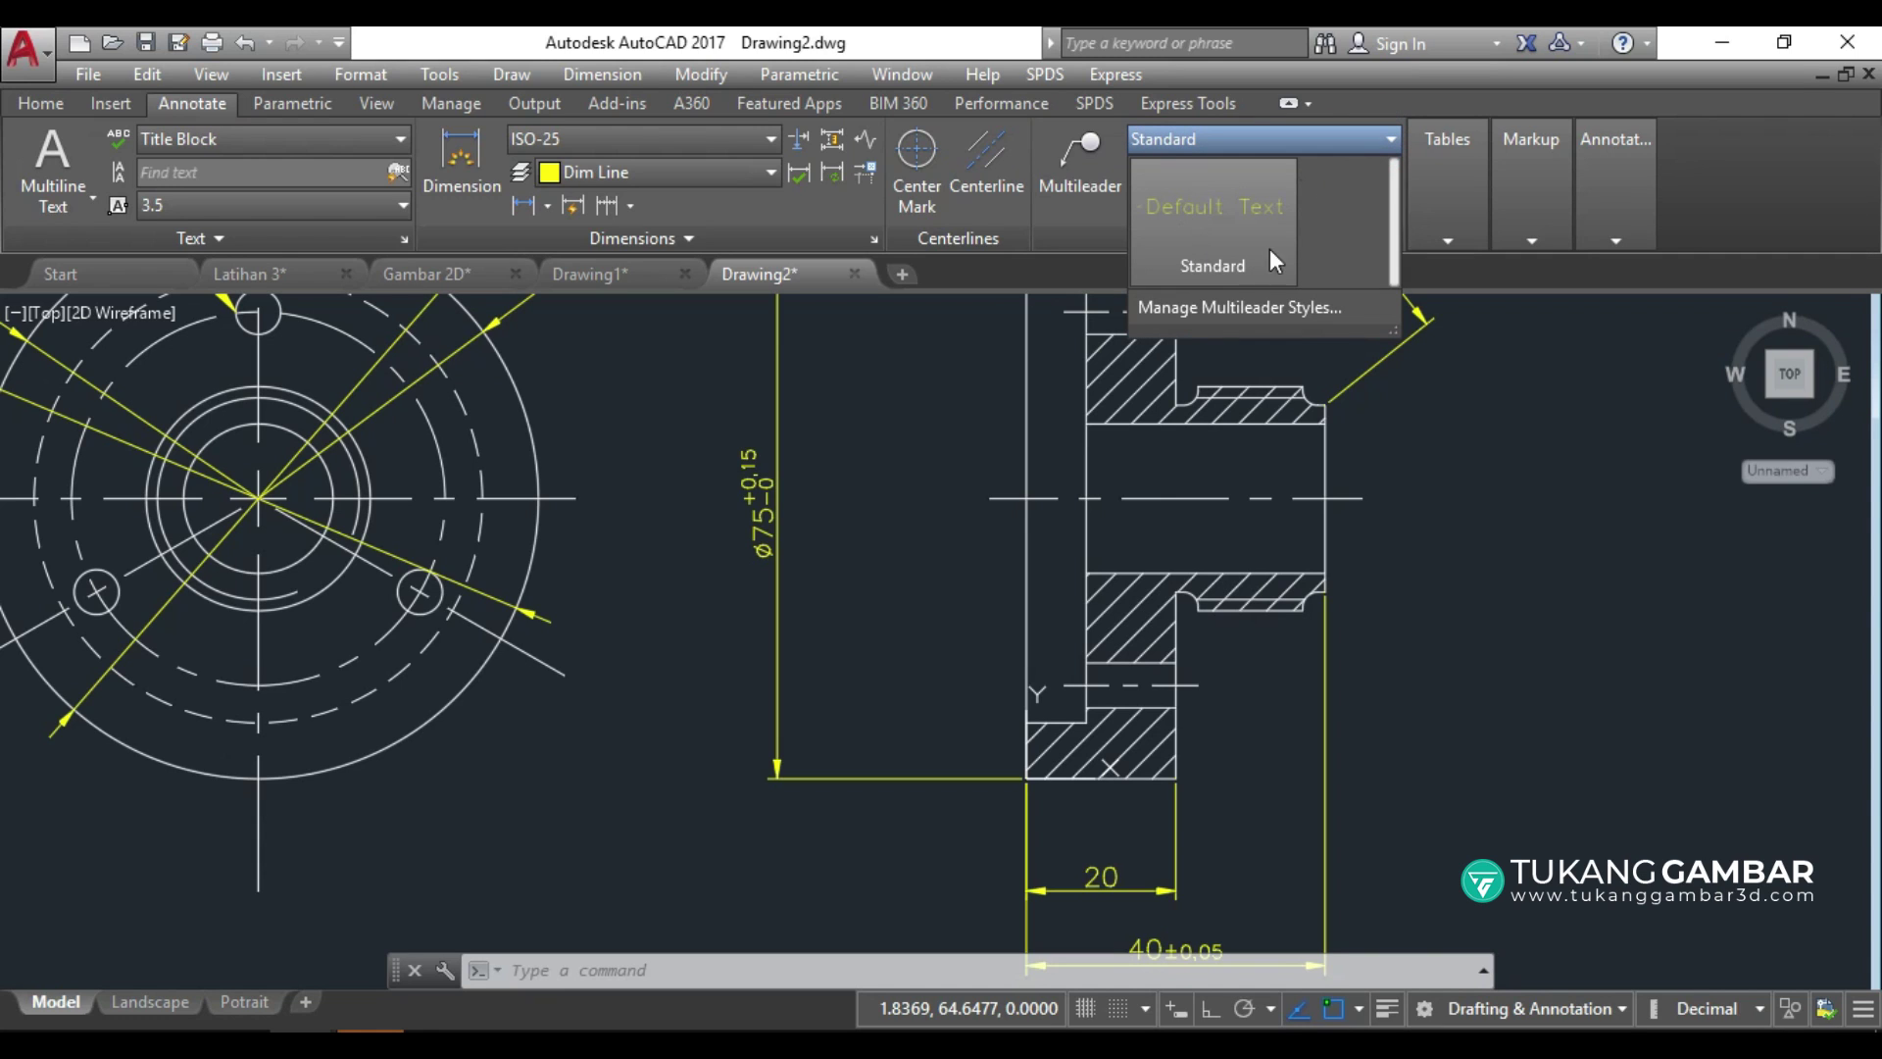
left_click(1181, 231)
scroll(930, 420, "down", 2)
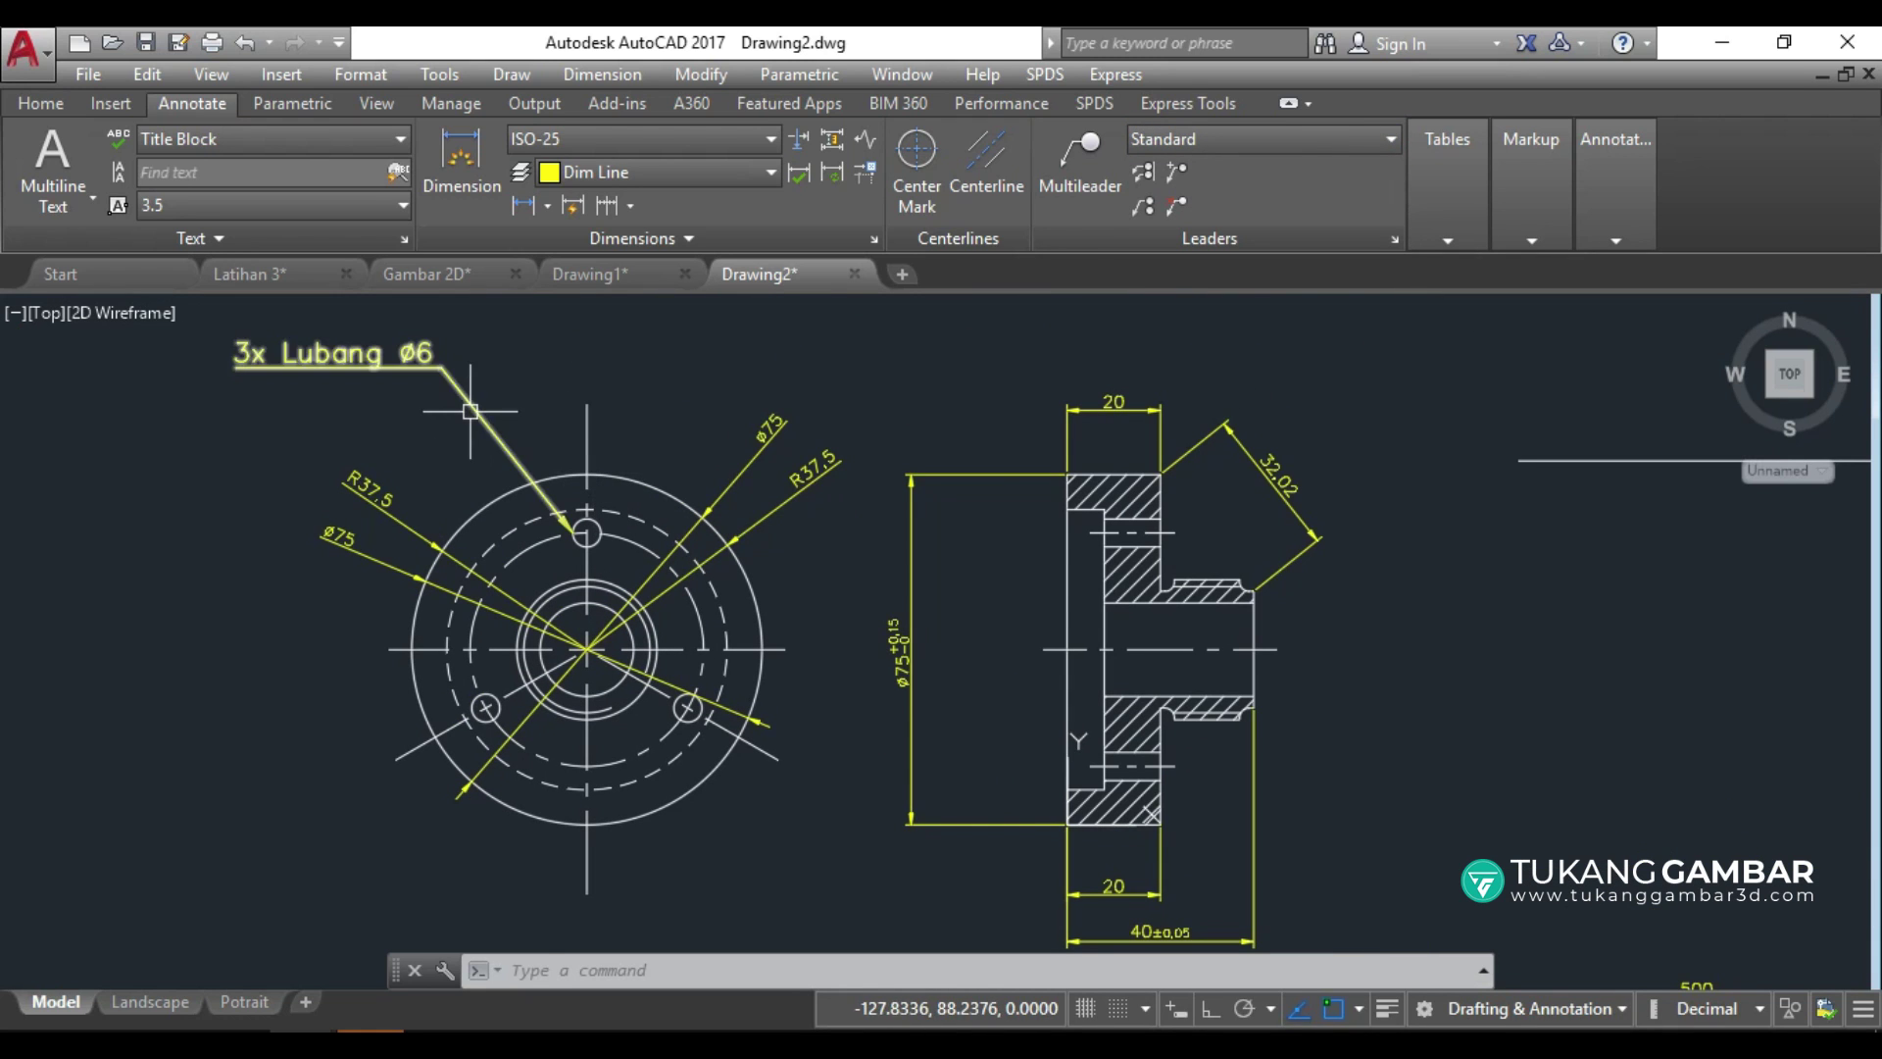
left_click(471, 412)
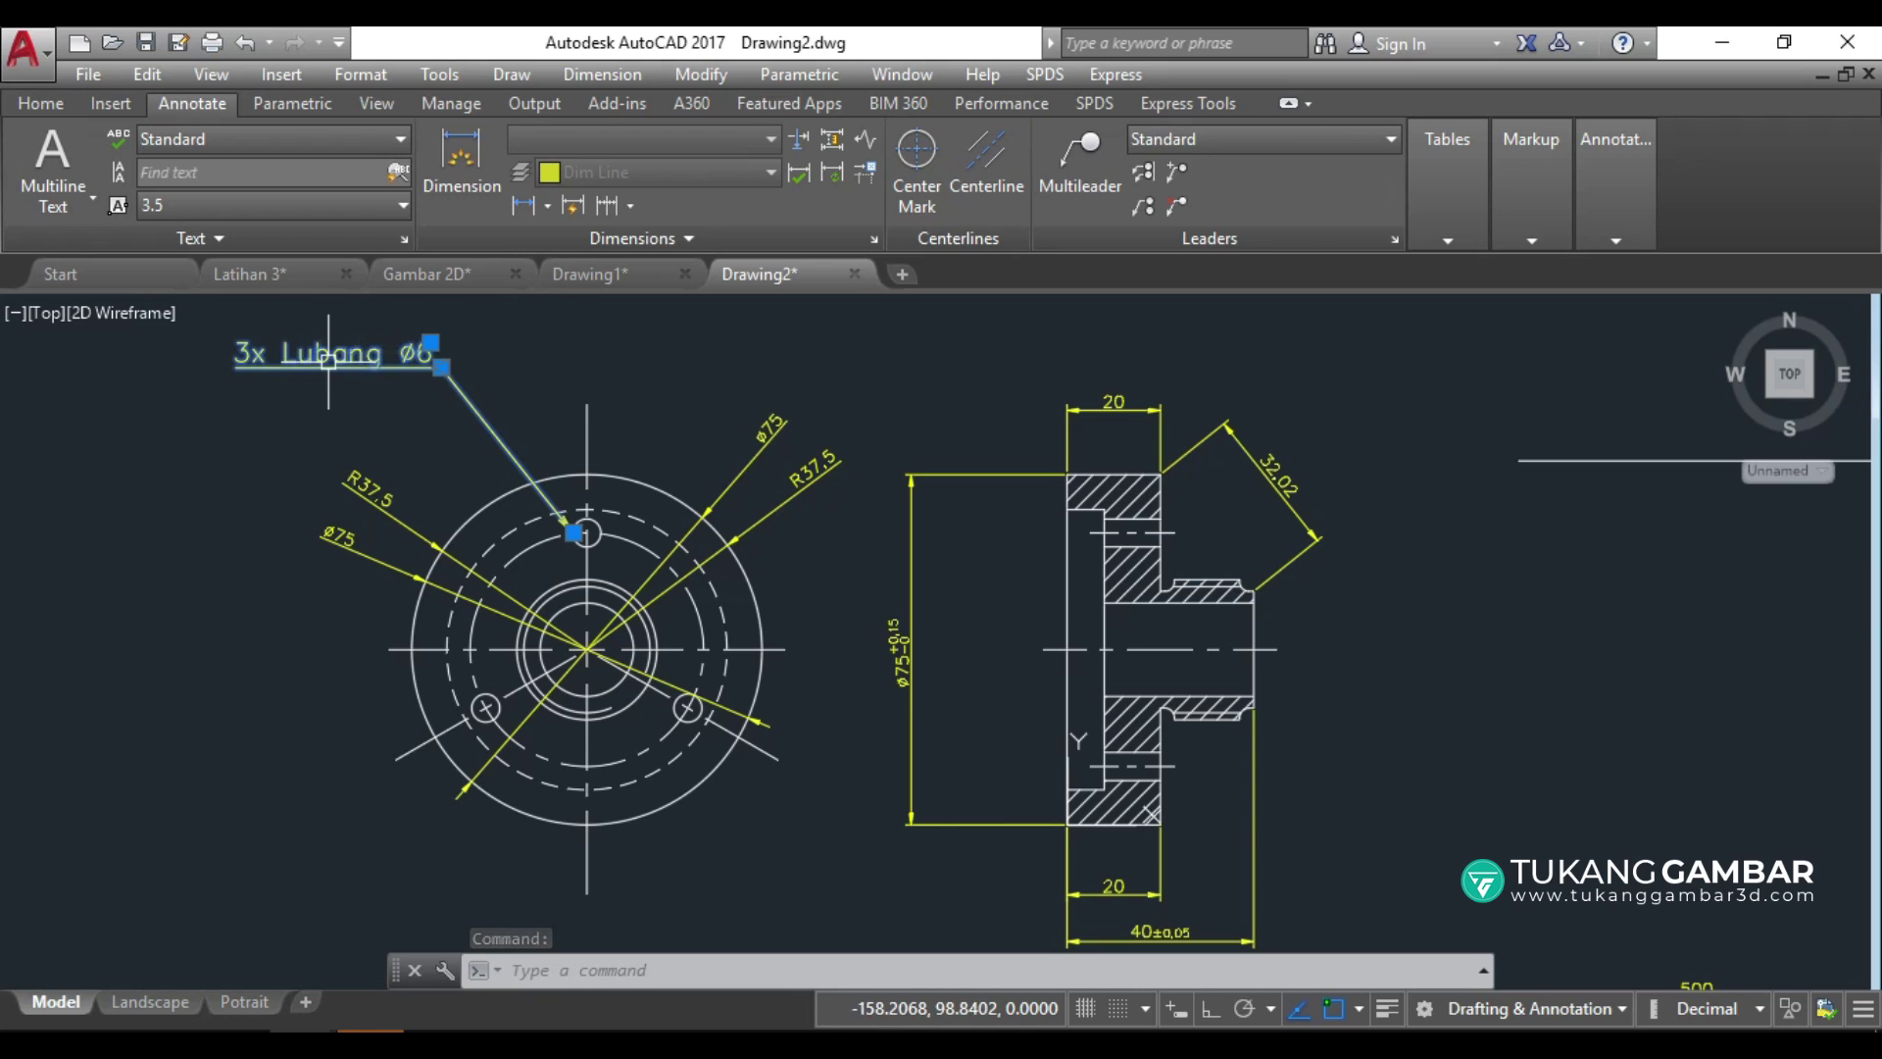
key("Escape")
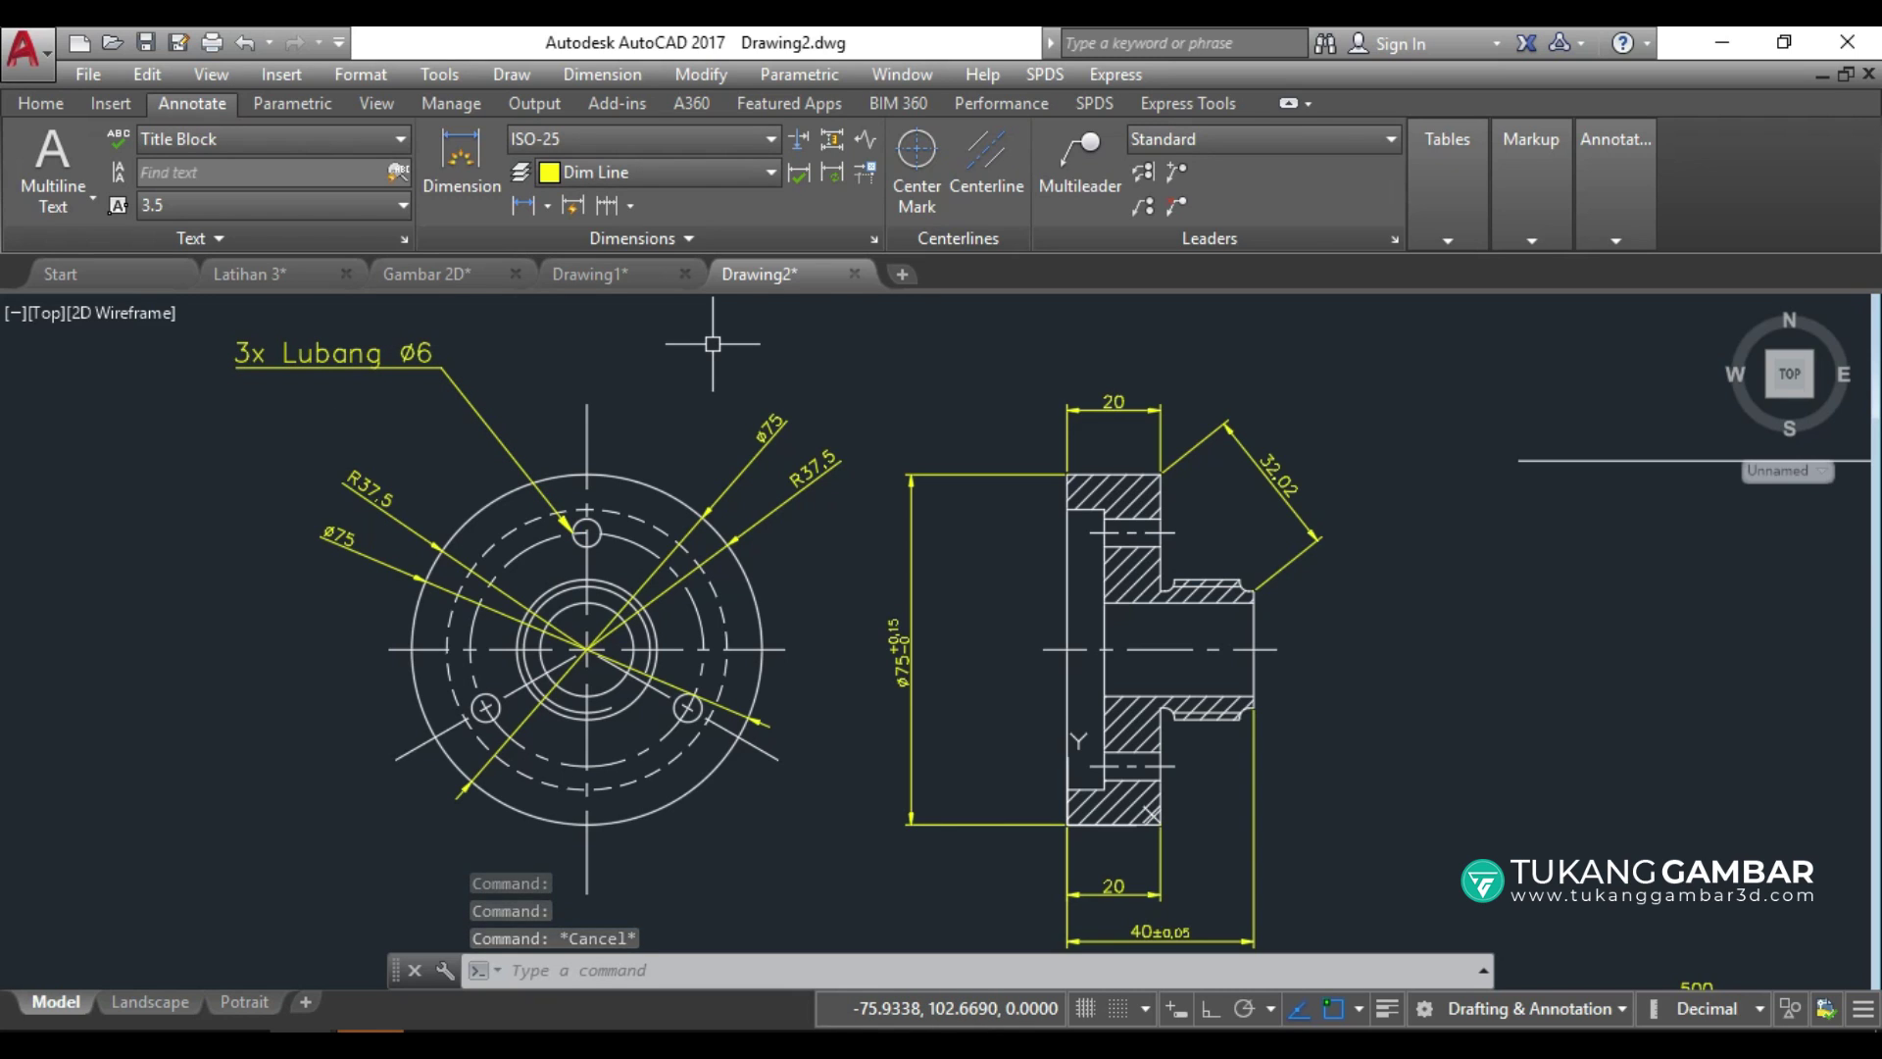
Create a new multileader style named Datum in the Multileader Style Manager.
left_click(1276, 138)
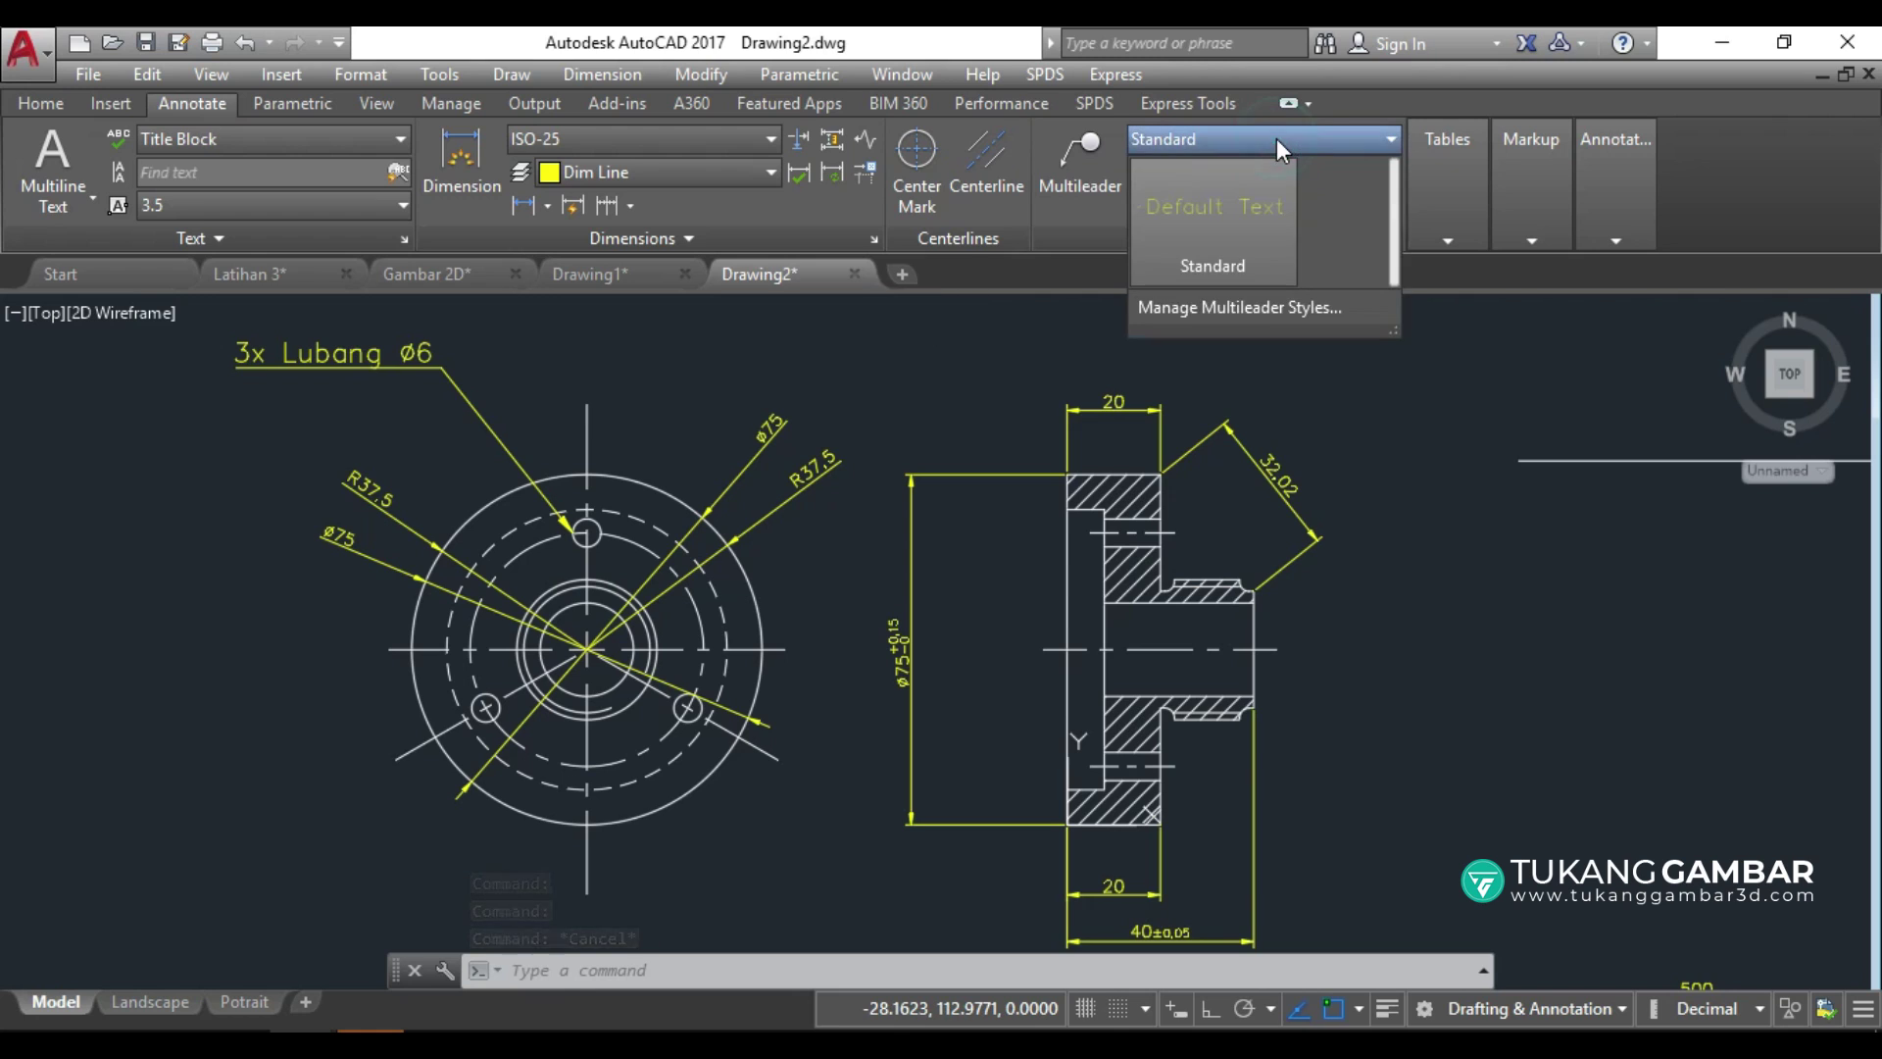
left_click(1243, 308)
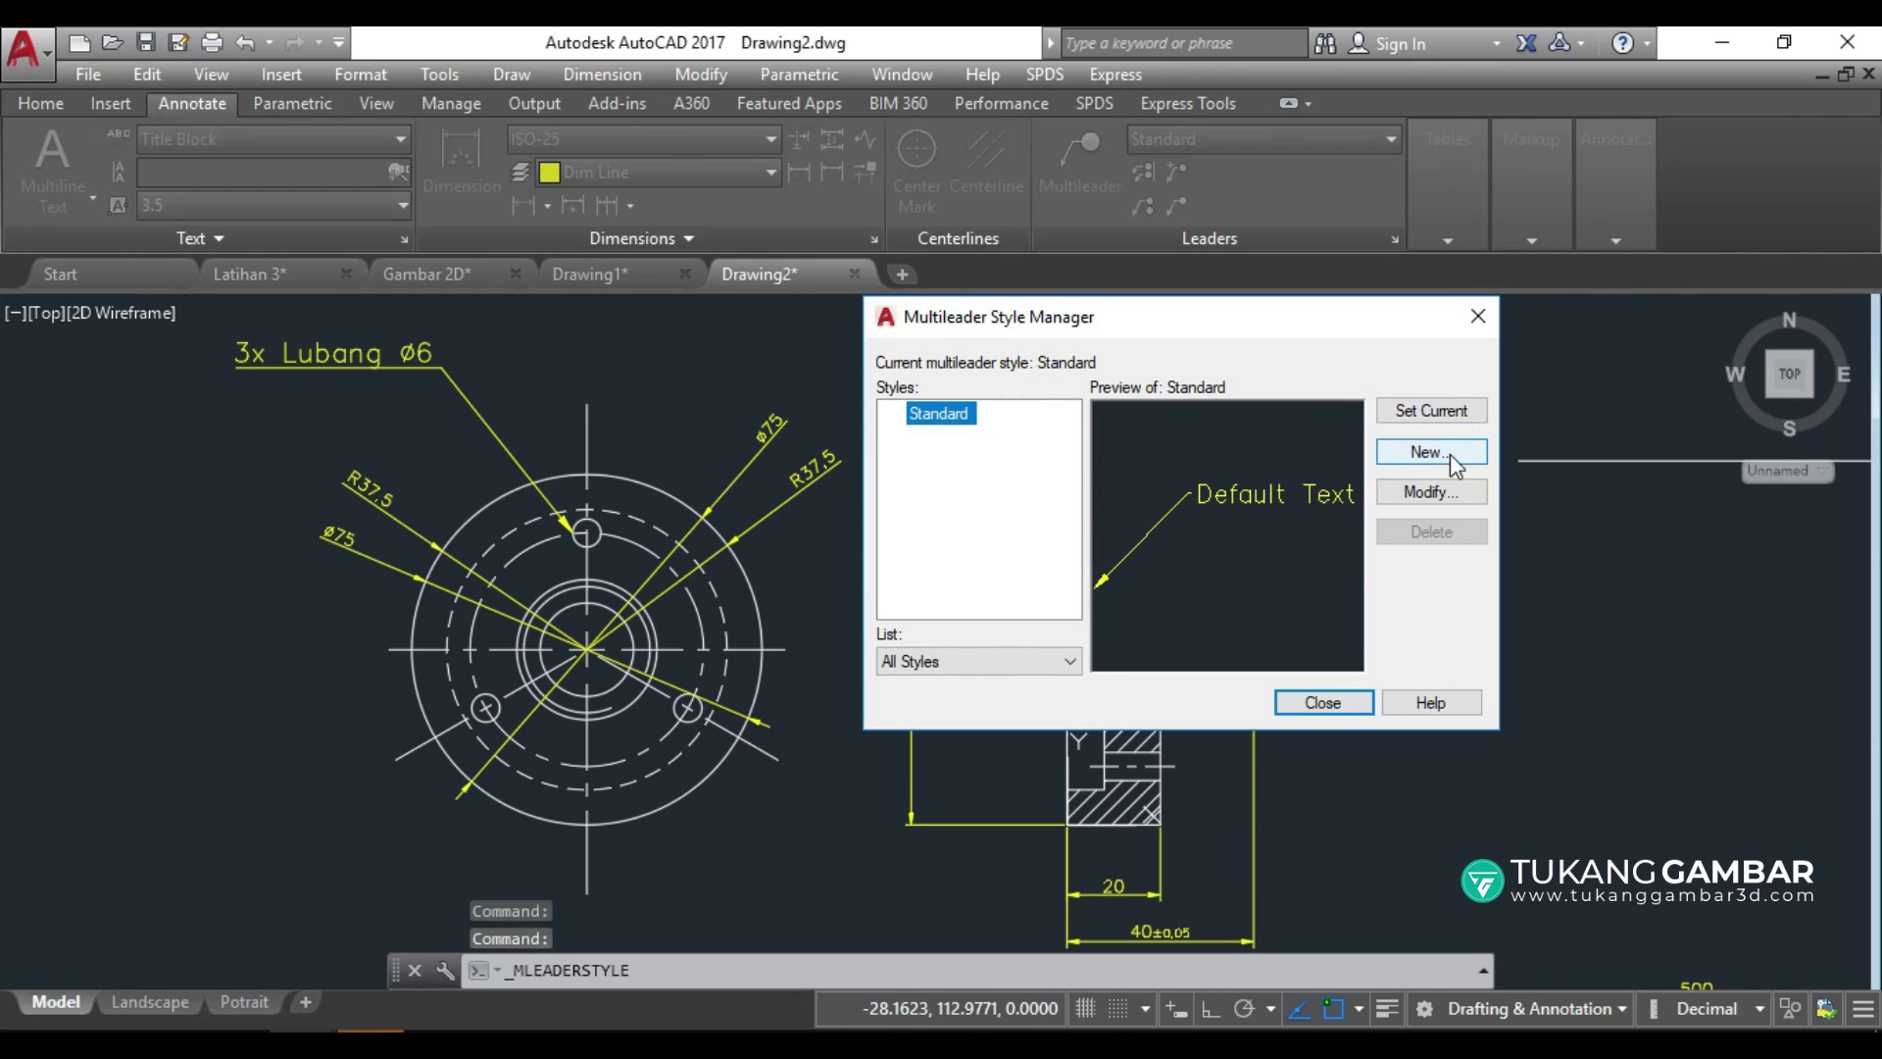
left_click(1450, 454)
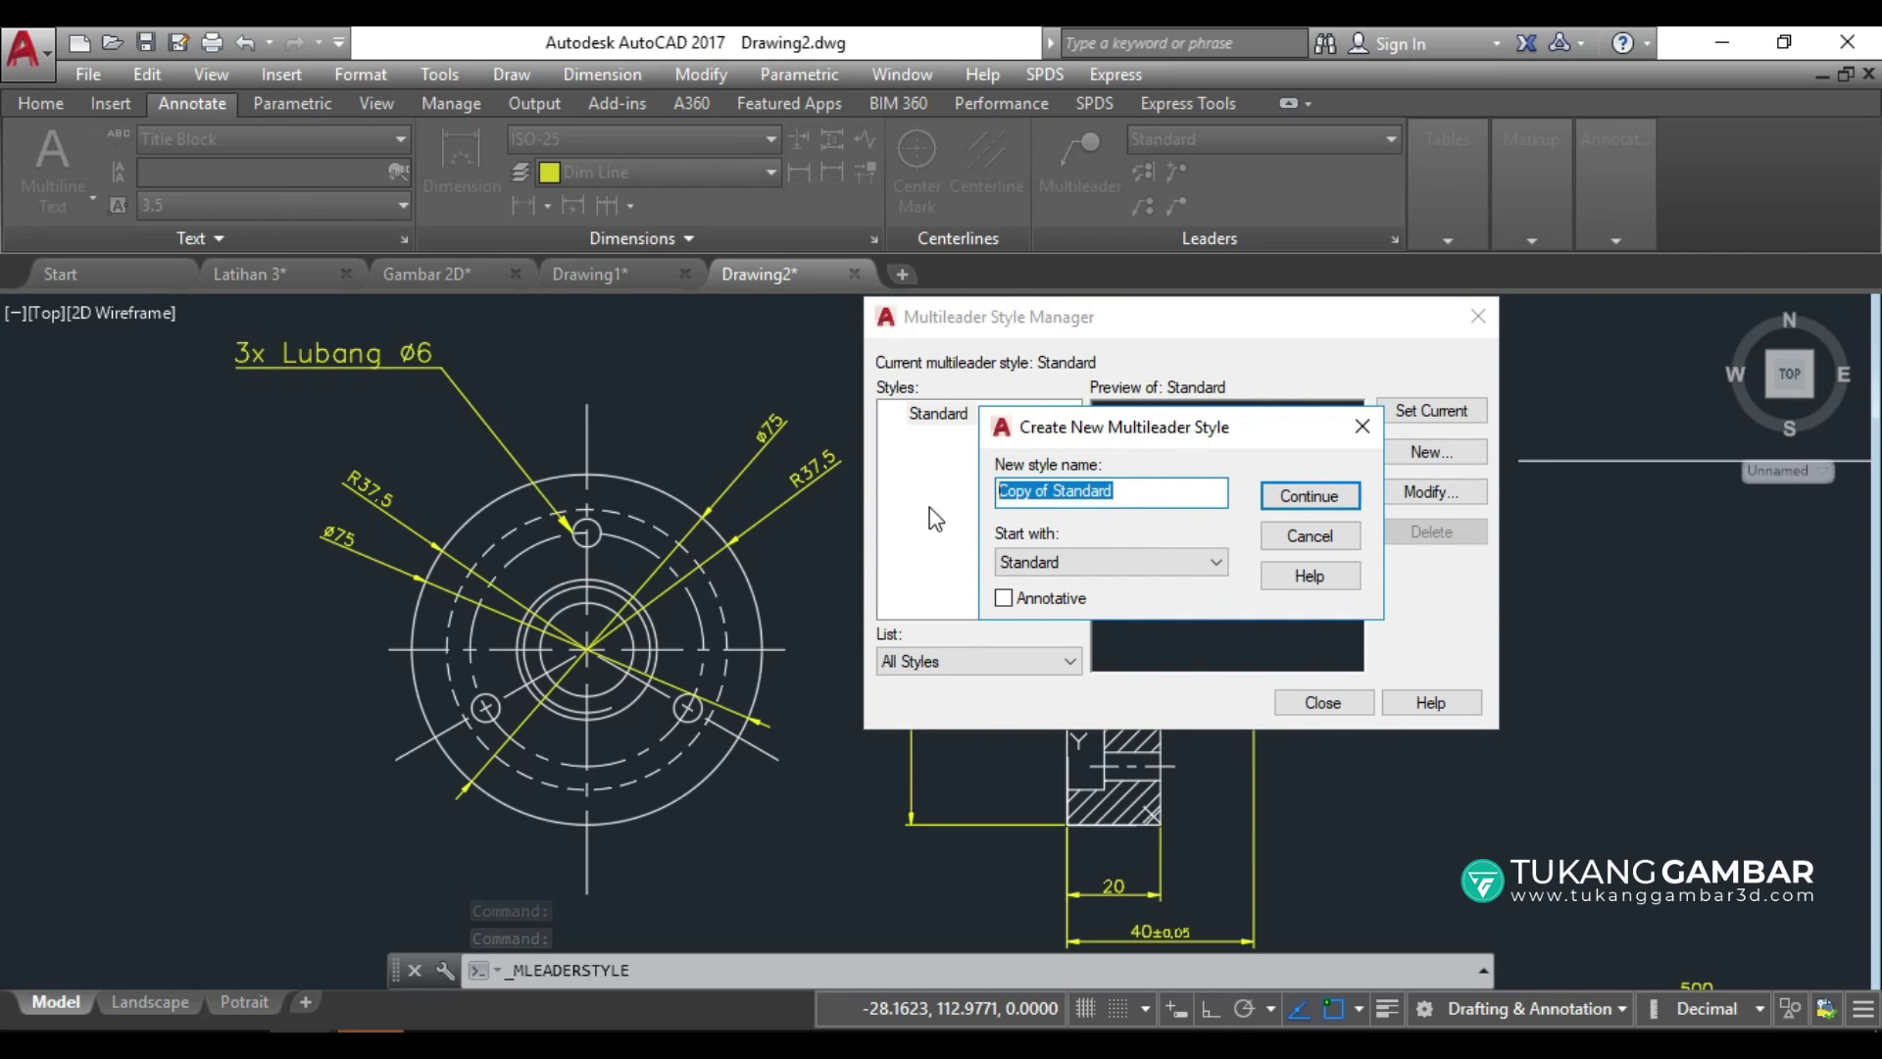
type("Datum")
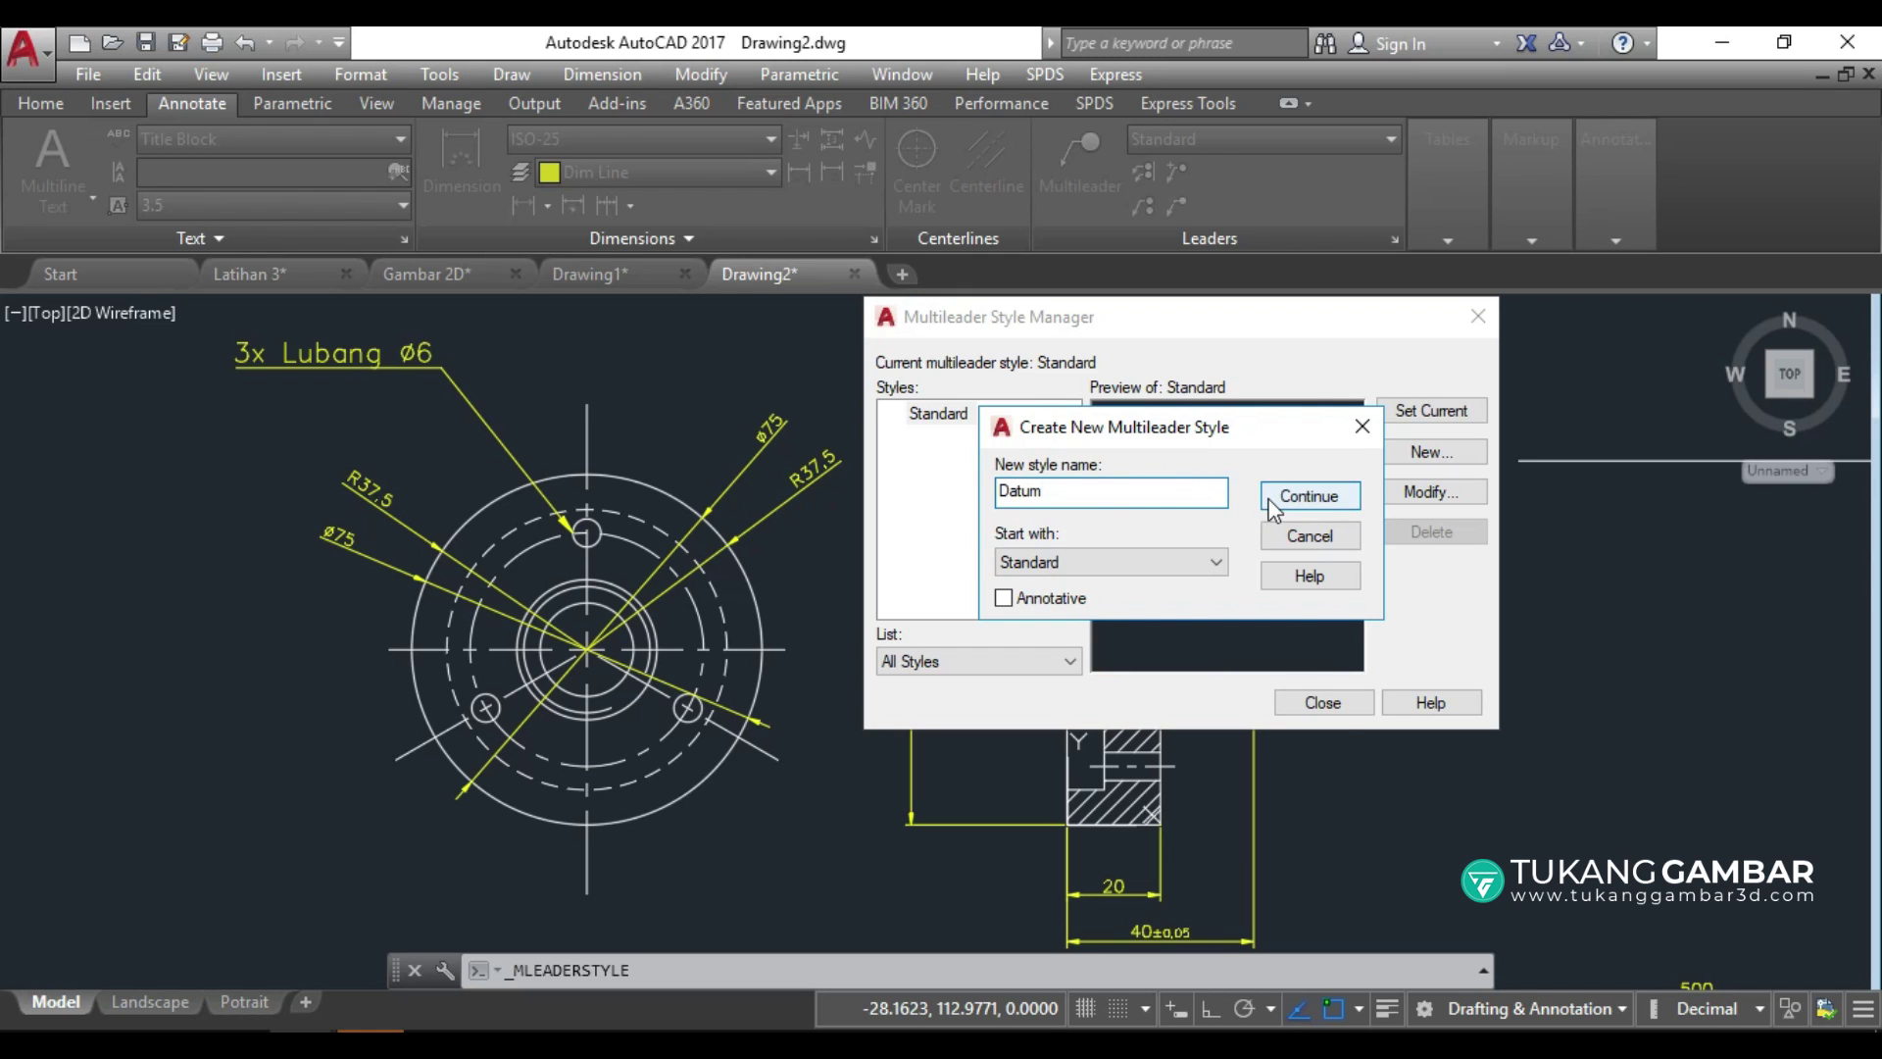
left_click(1272, 507)
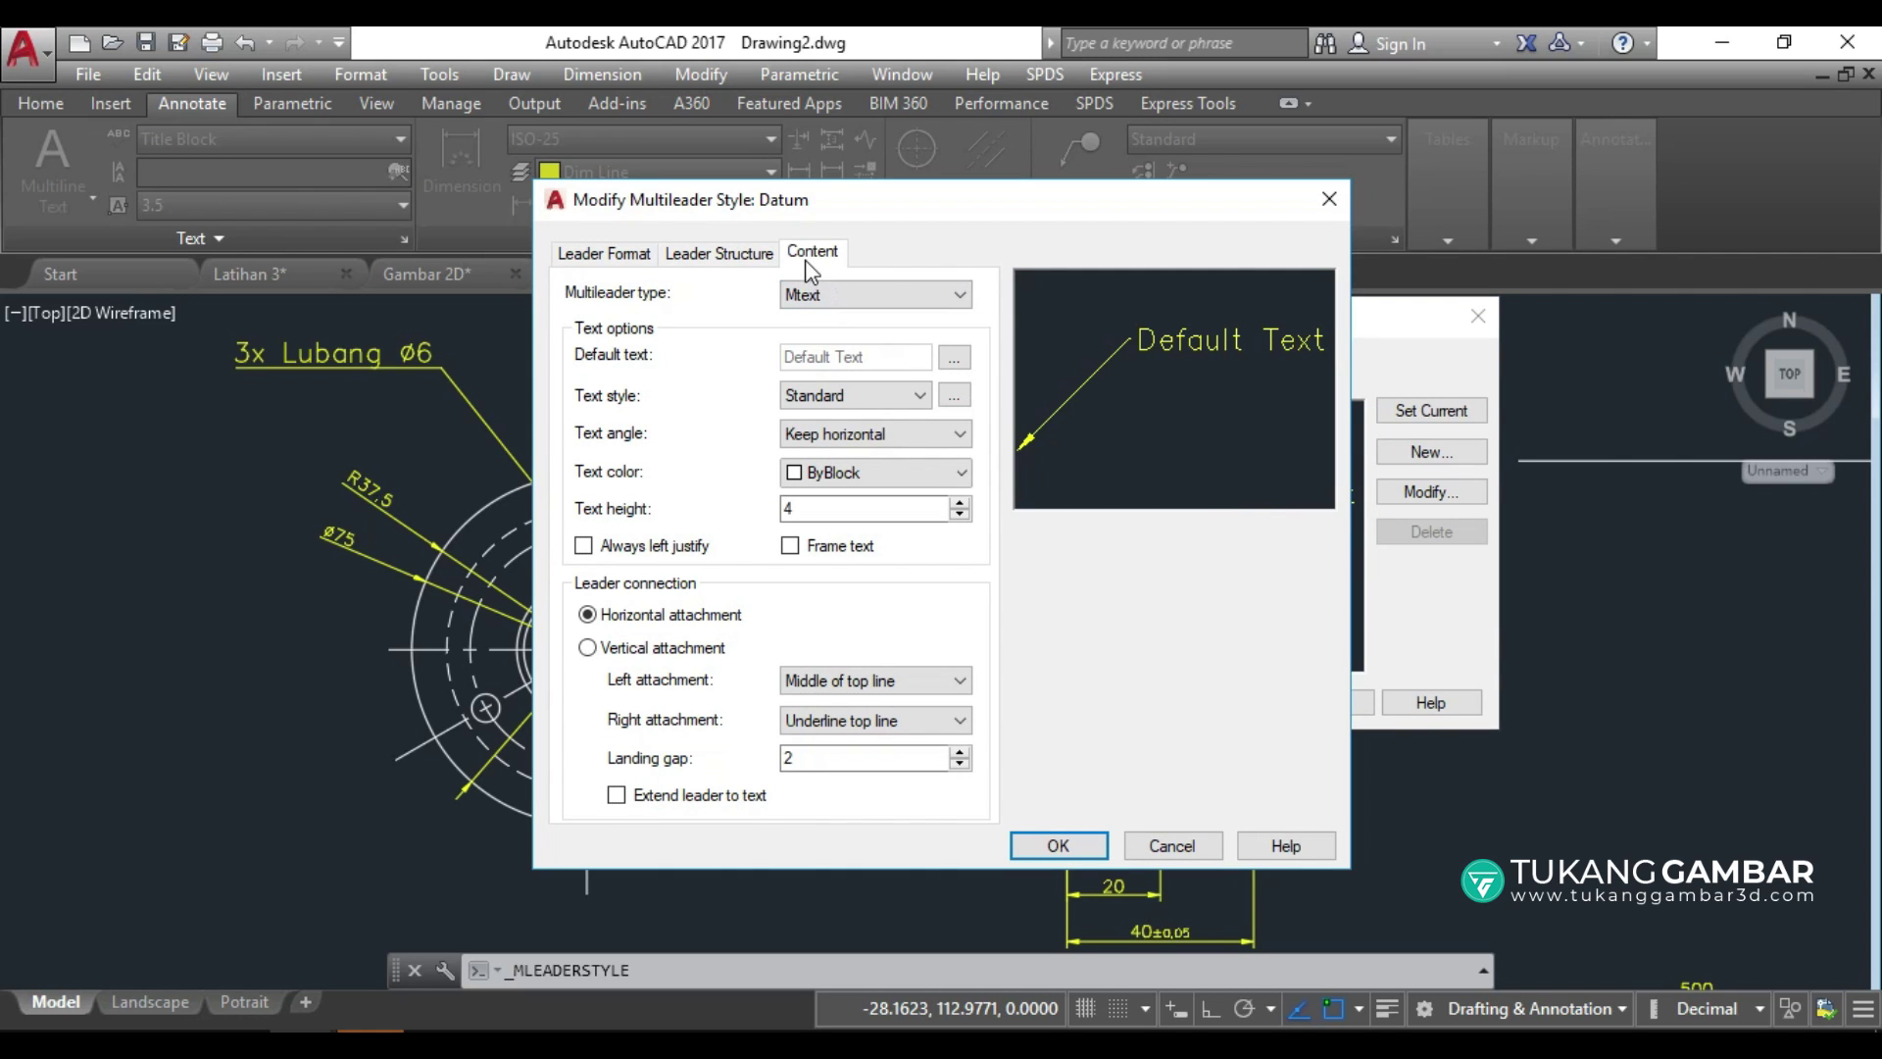
Give the Datum style a filled datum triangle arrowhead and framed text at height 3.
left_click(614, 257)
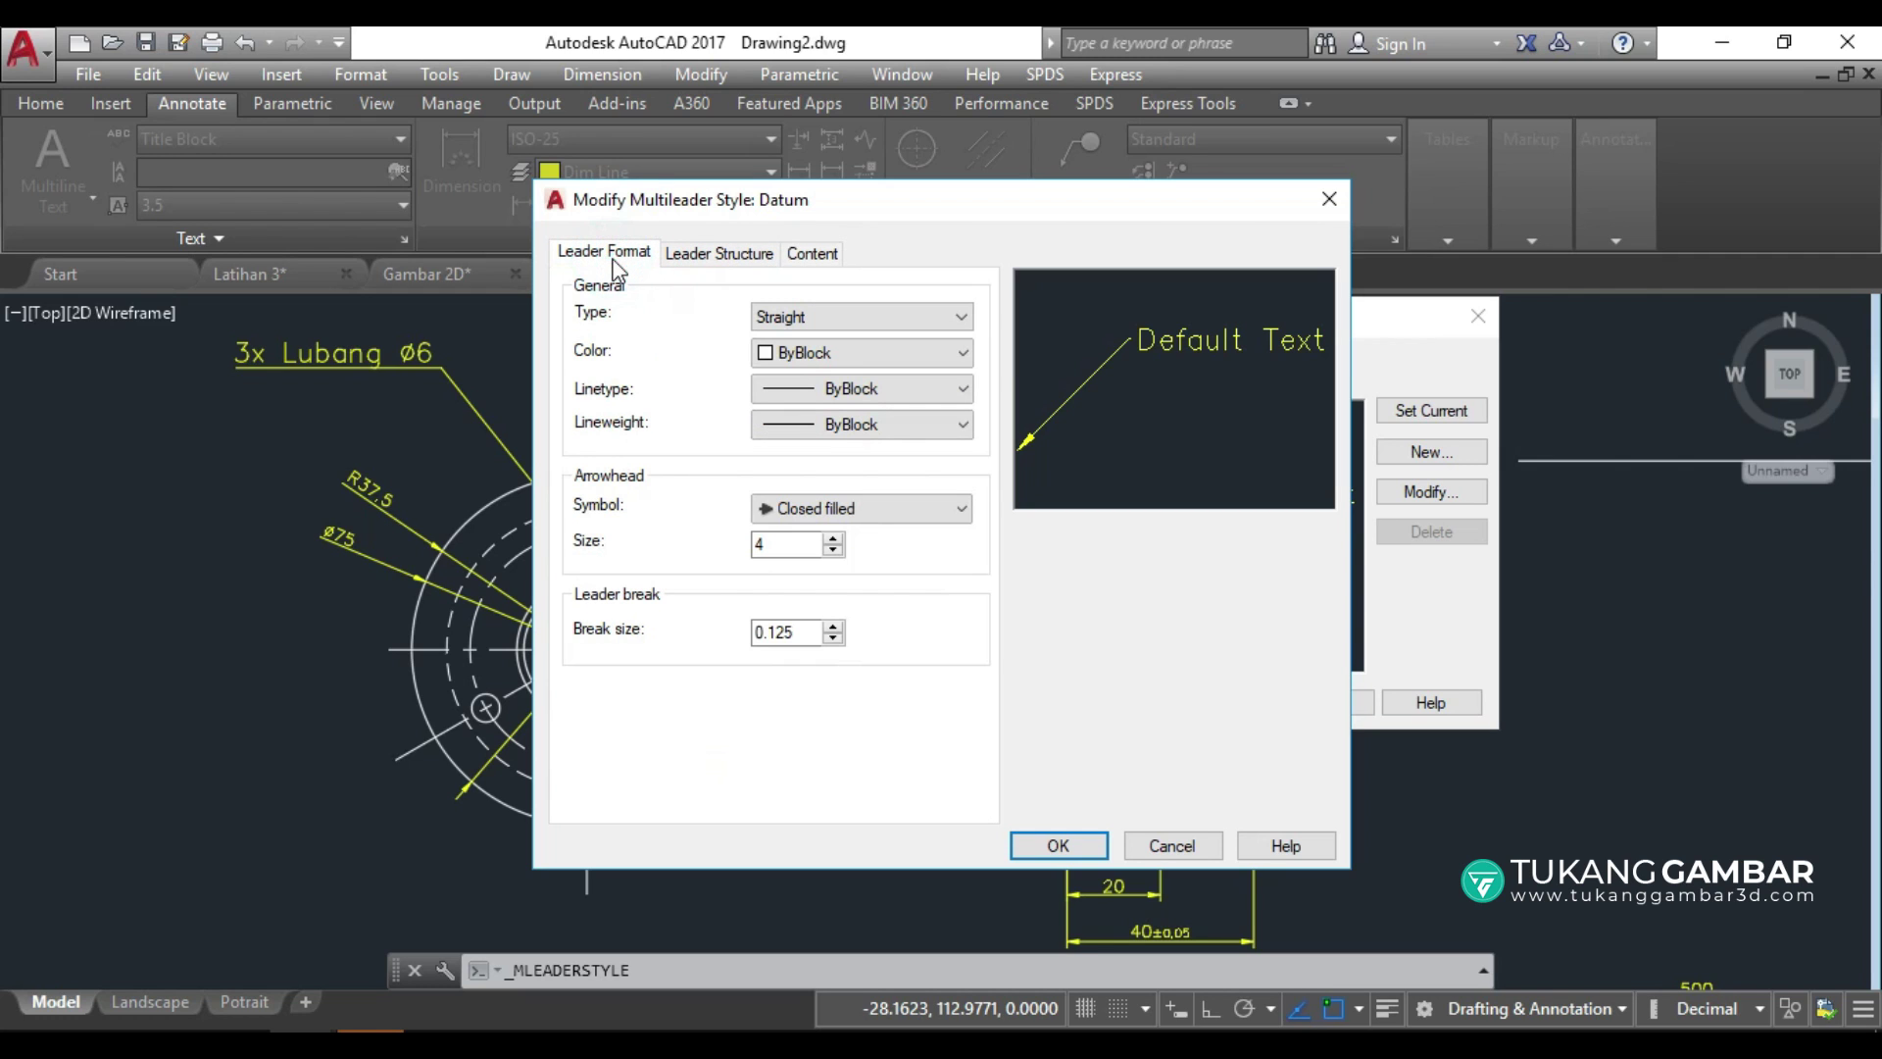
left_click(838, 514)
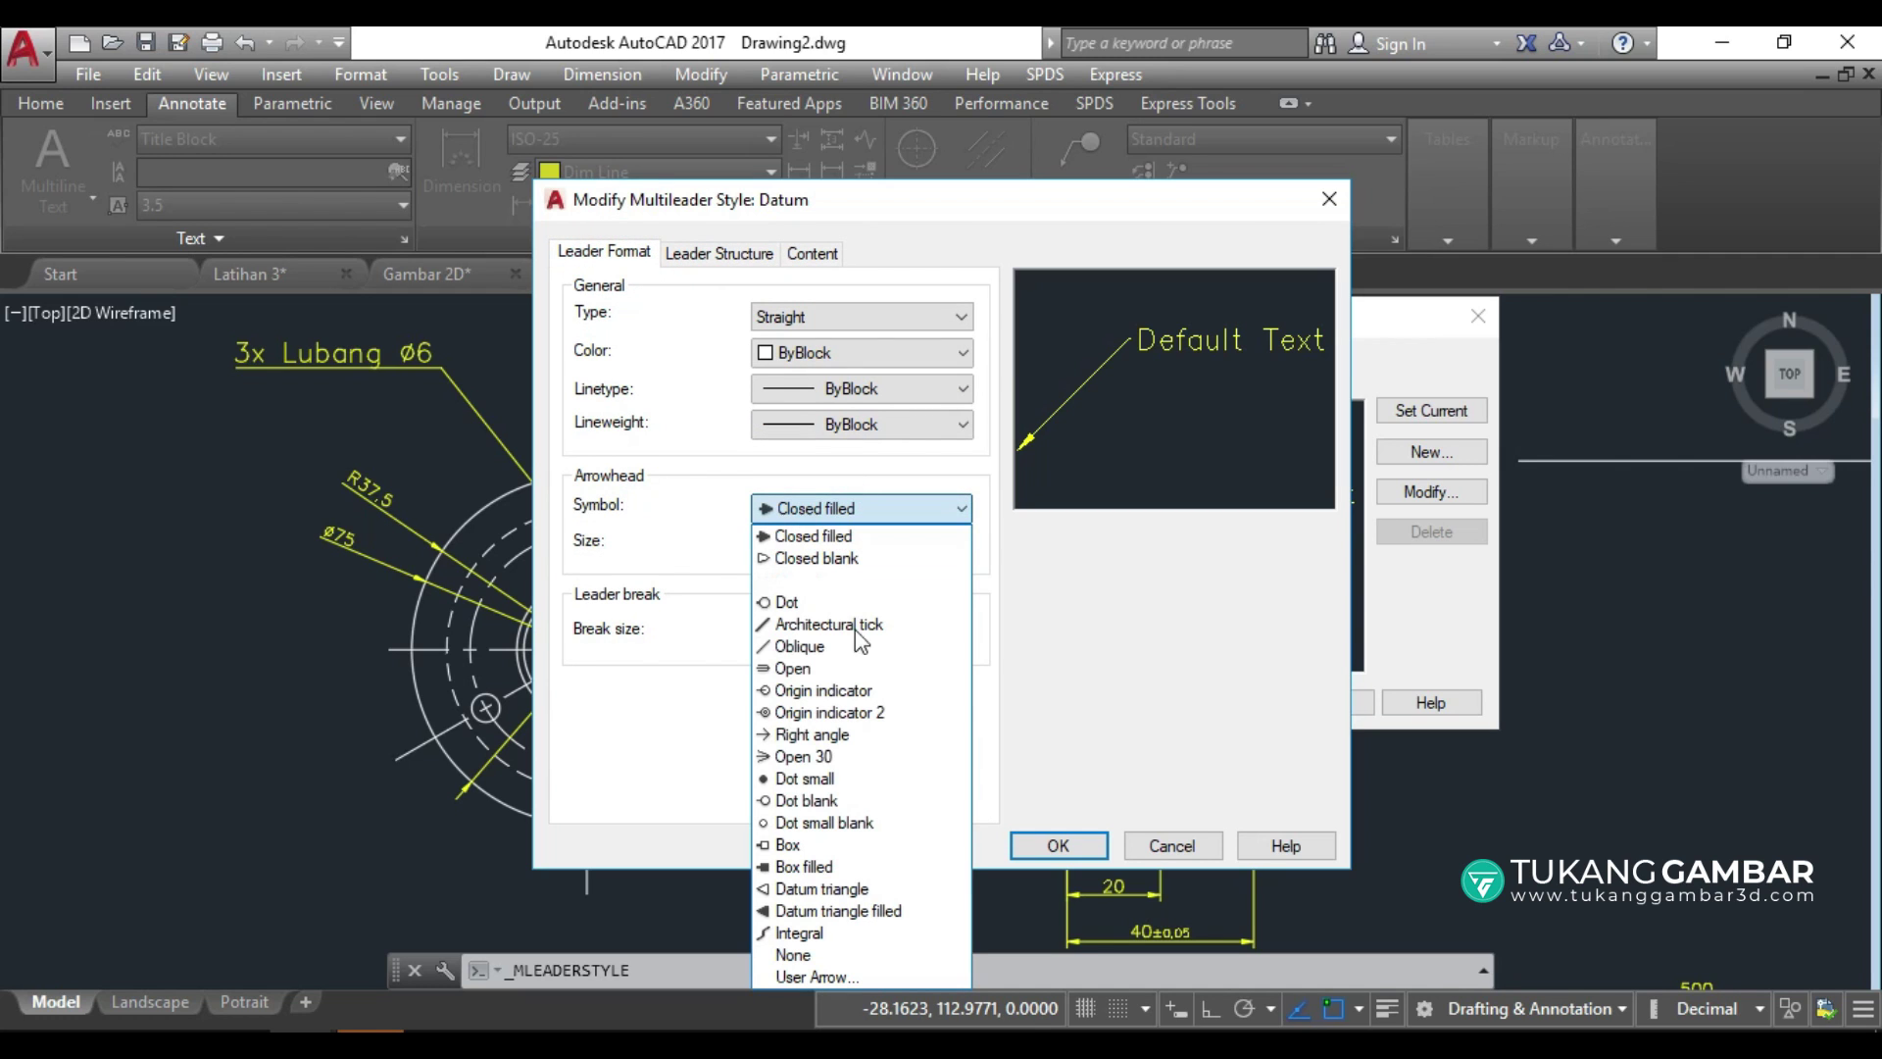
left_click(867, 912)
double_click(772, 541)
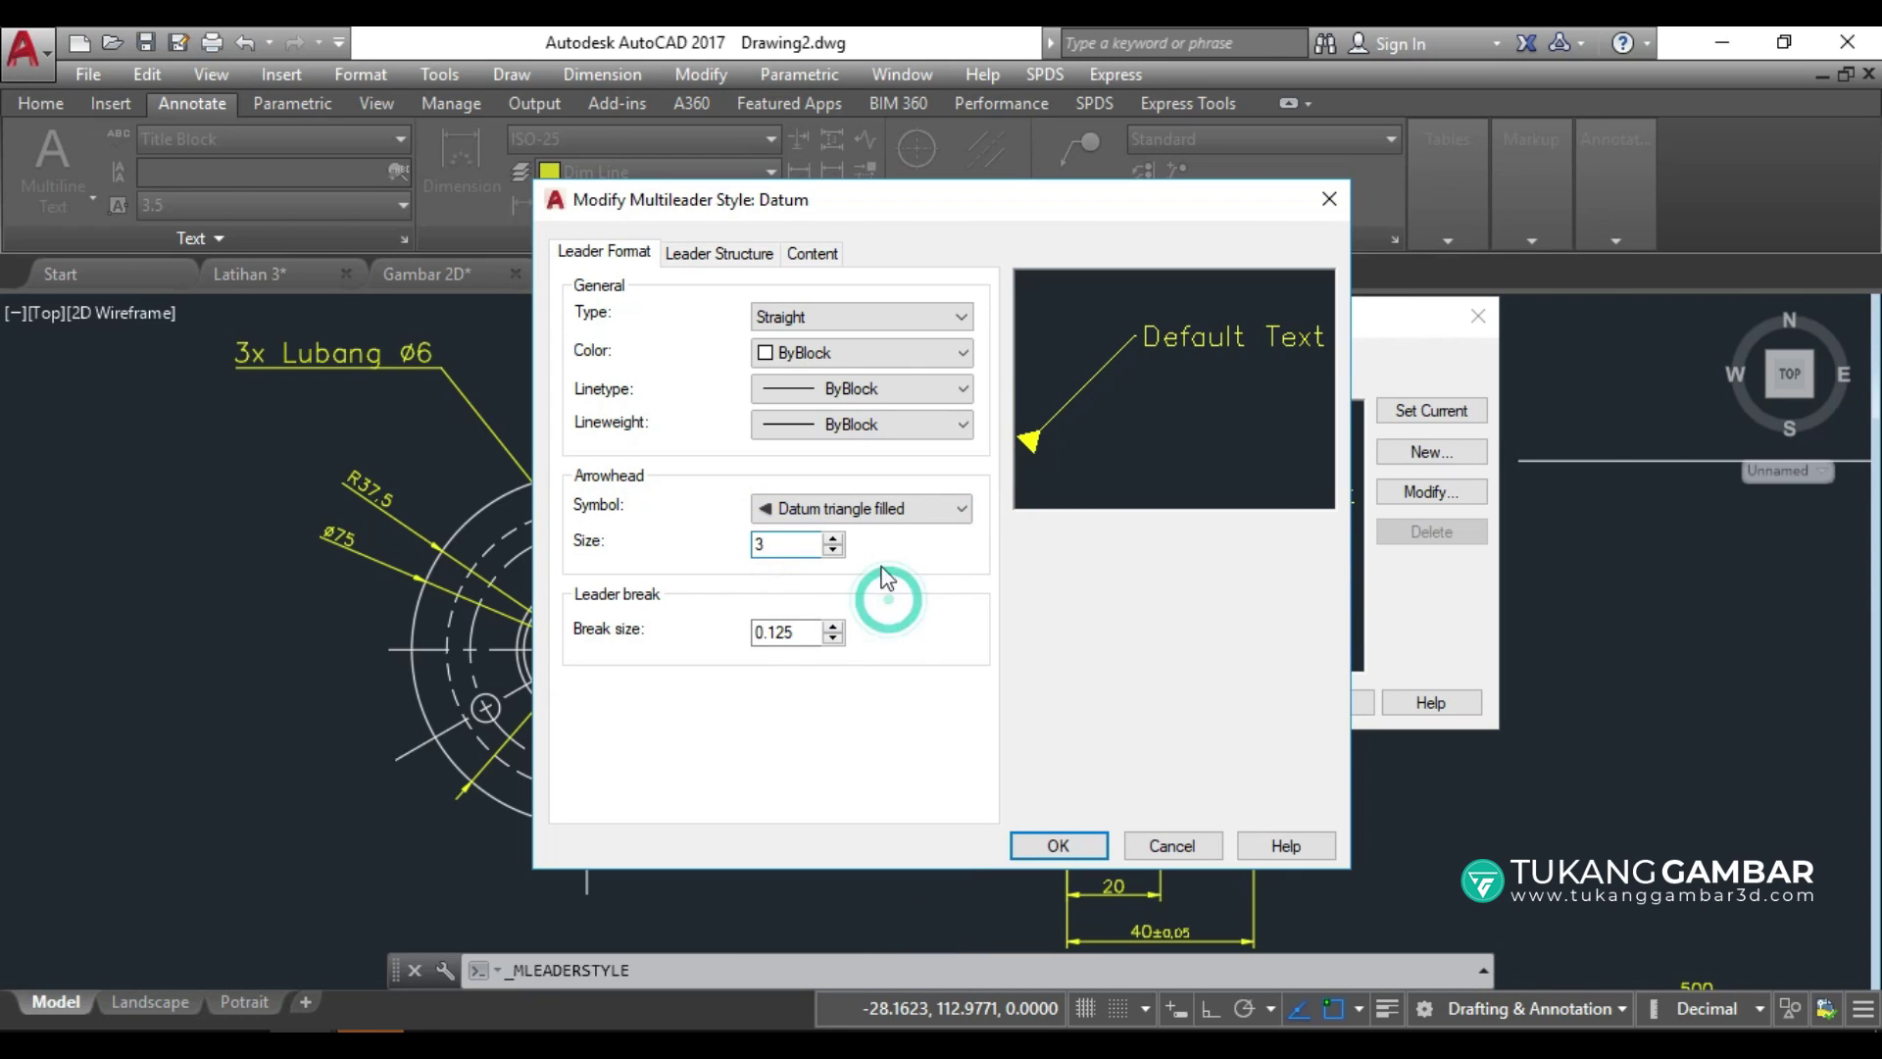
left_click(811, 253)
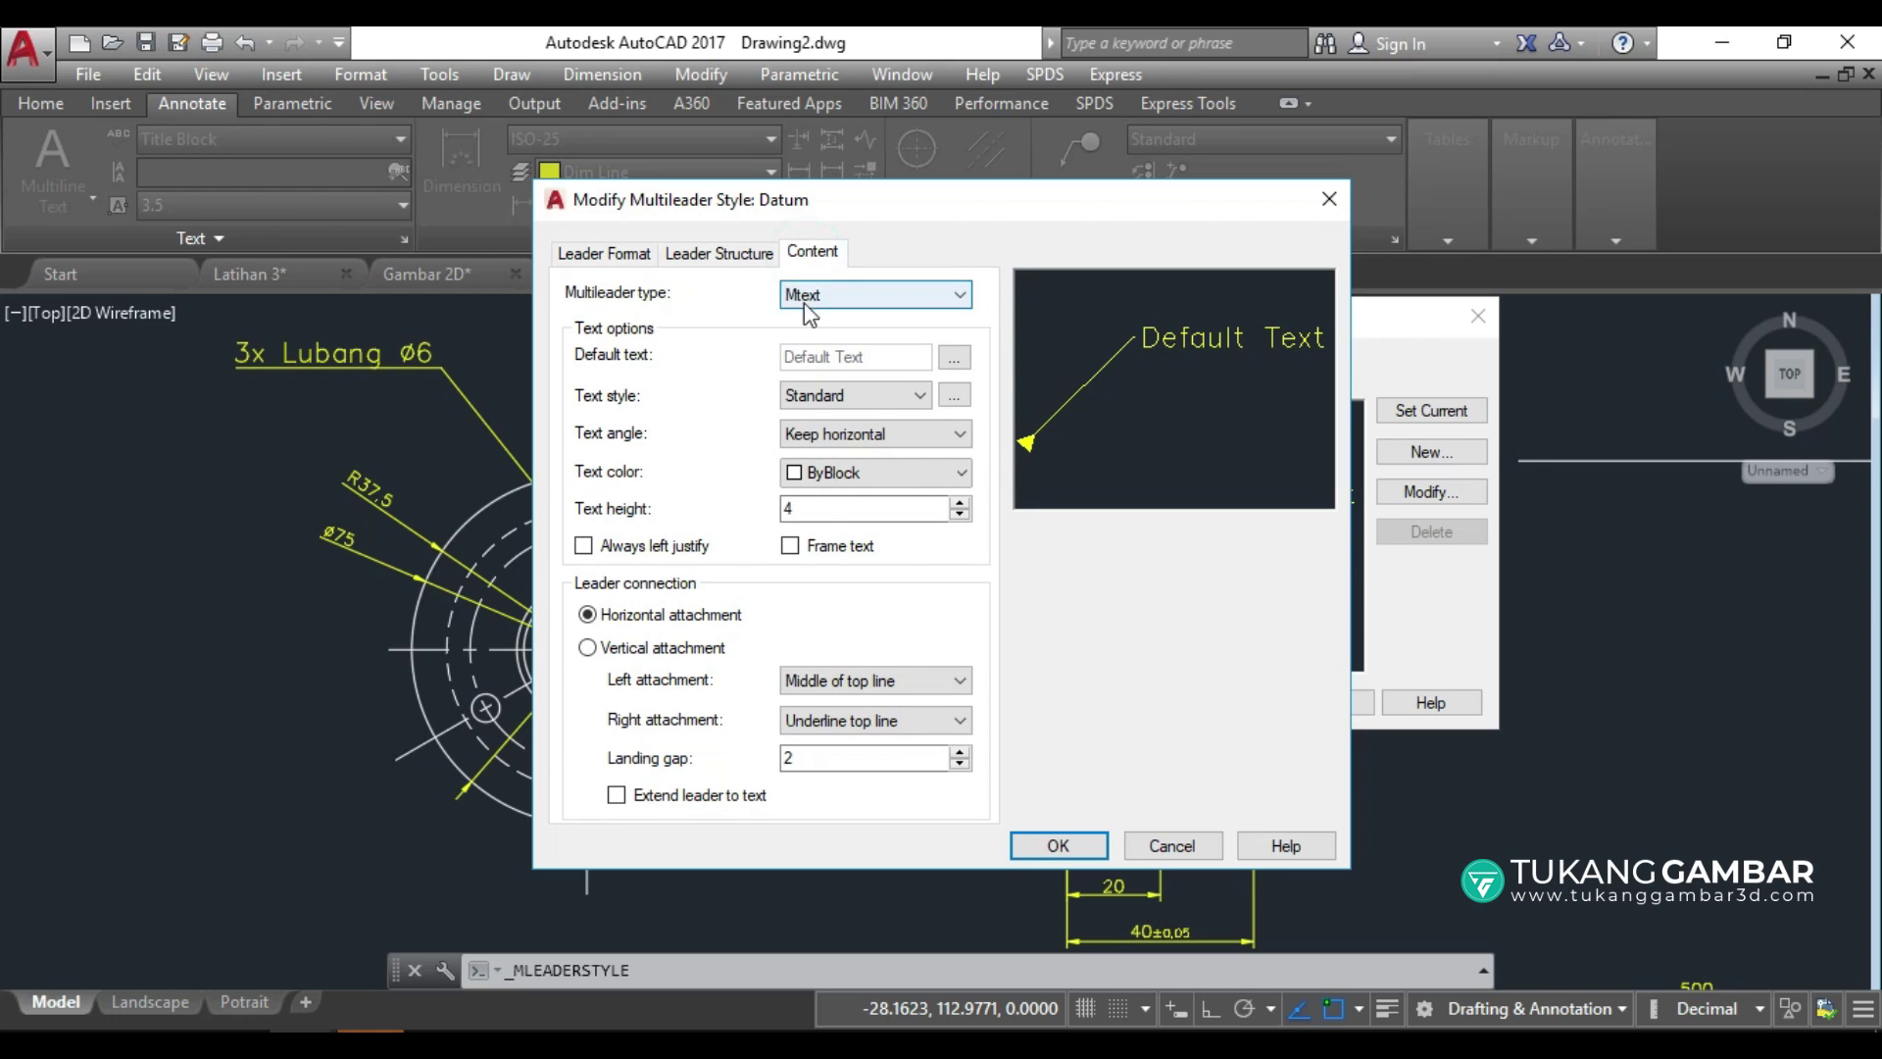
double_click(829, 510)
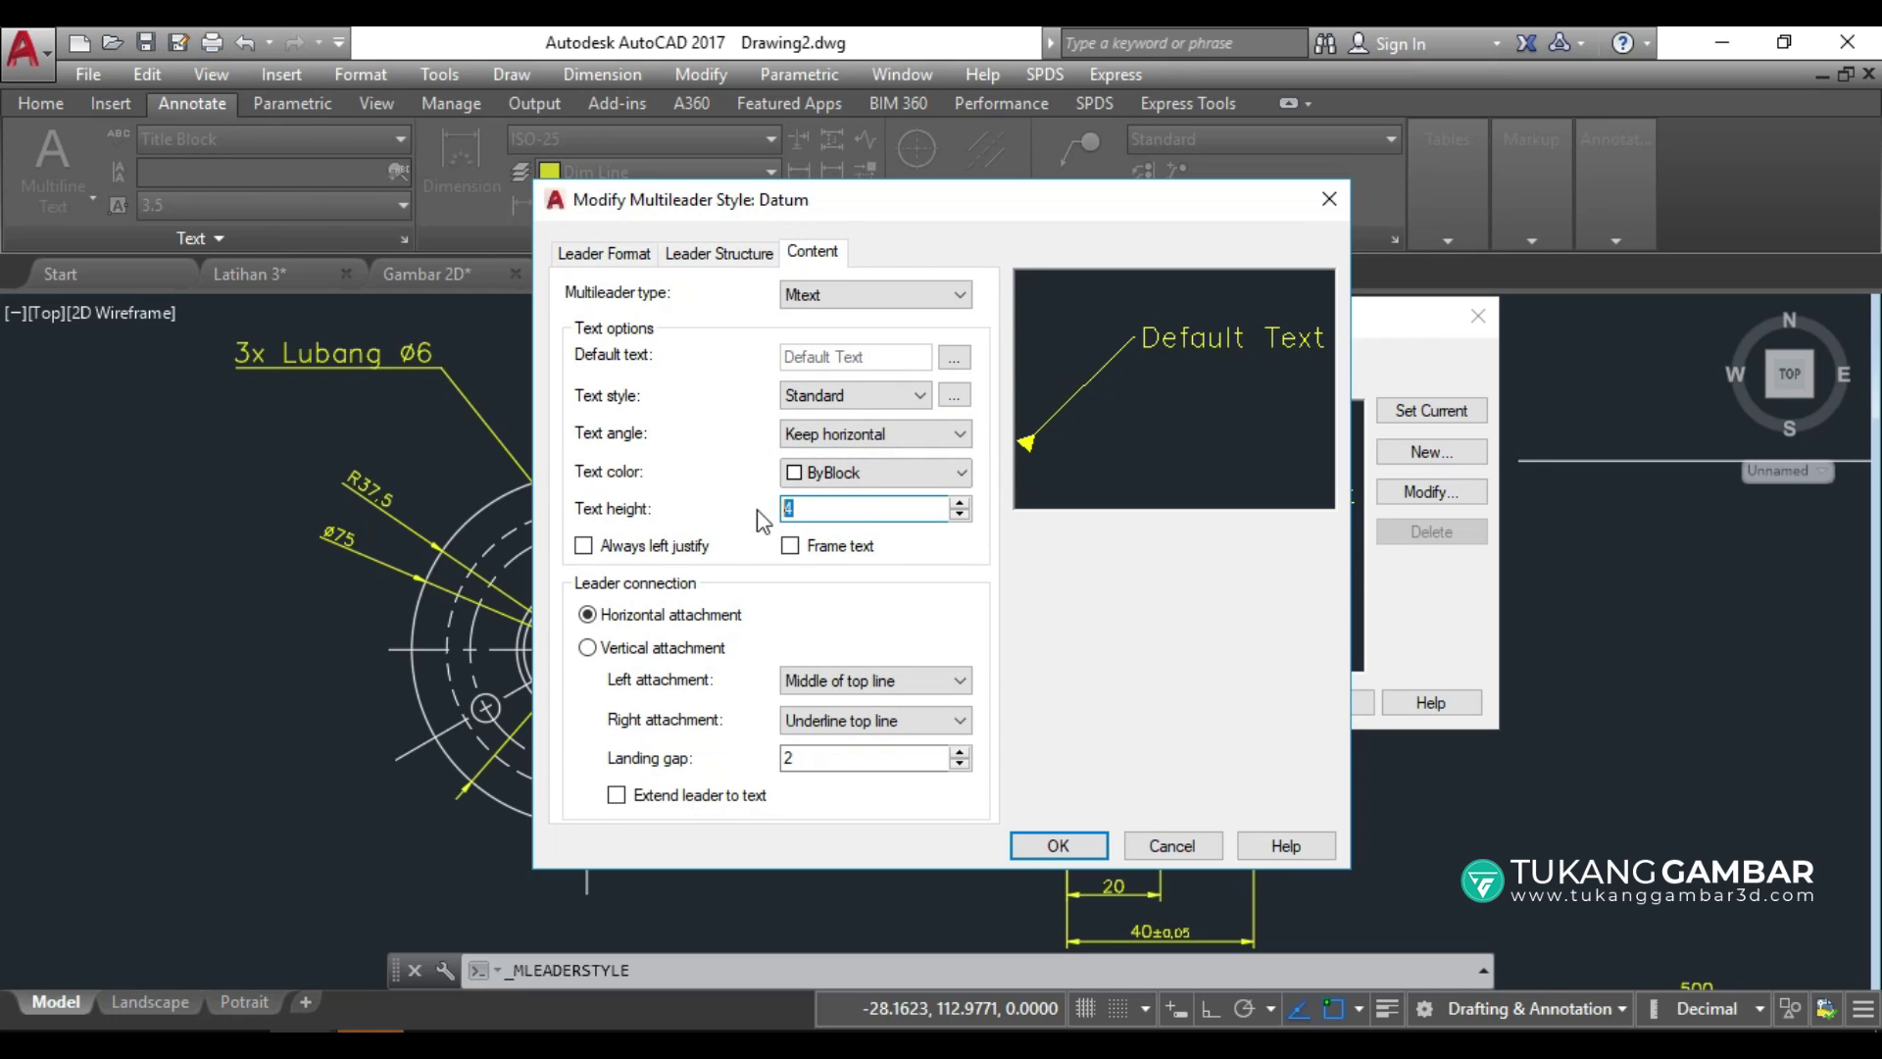
type("3")
left_click(790, 546)
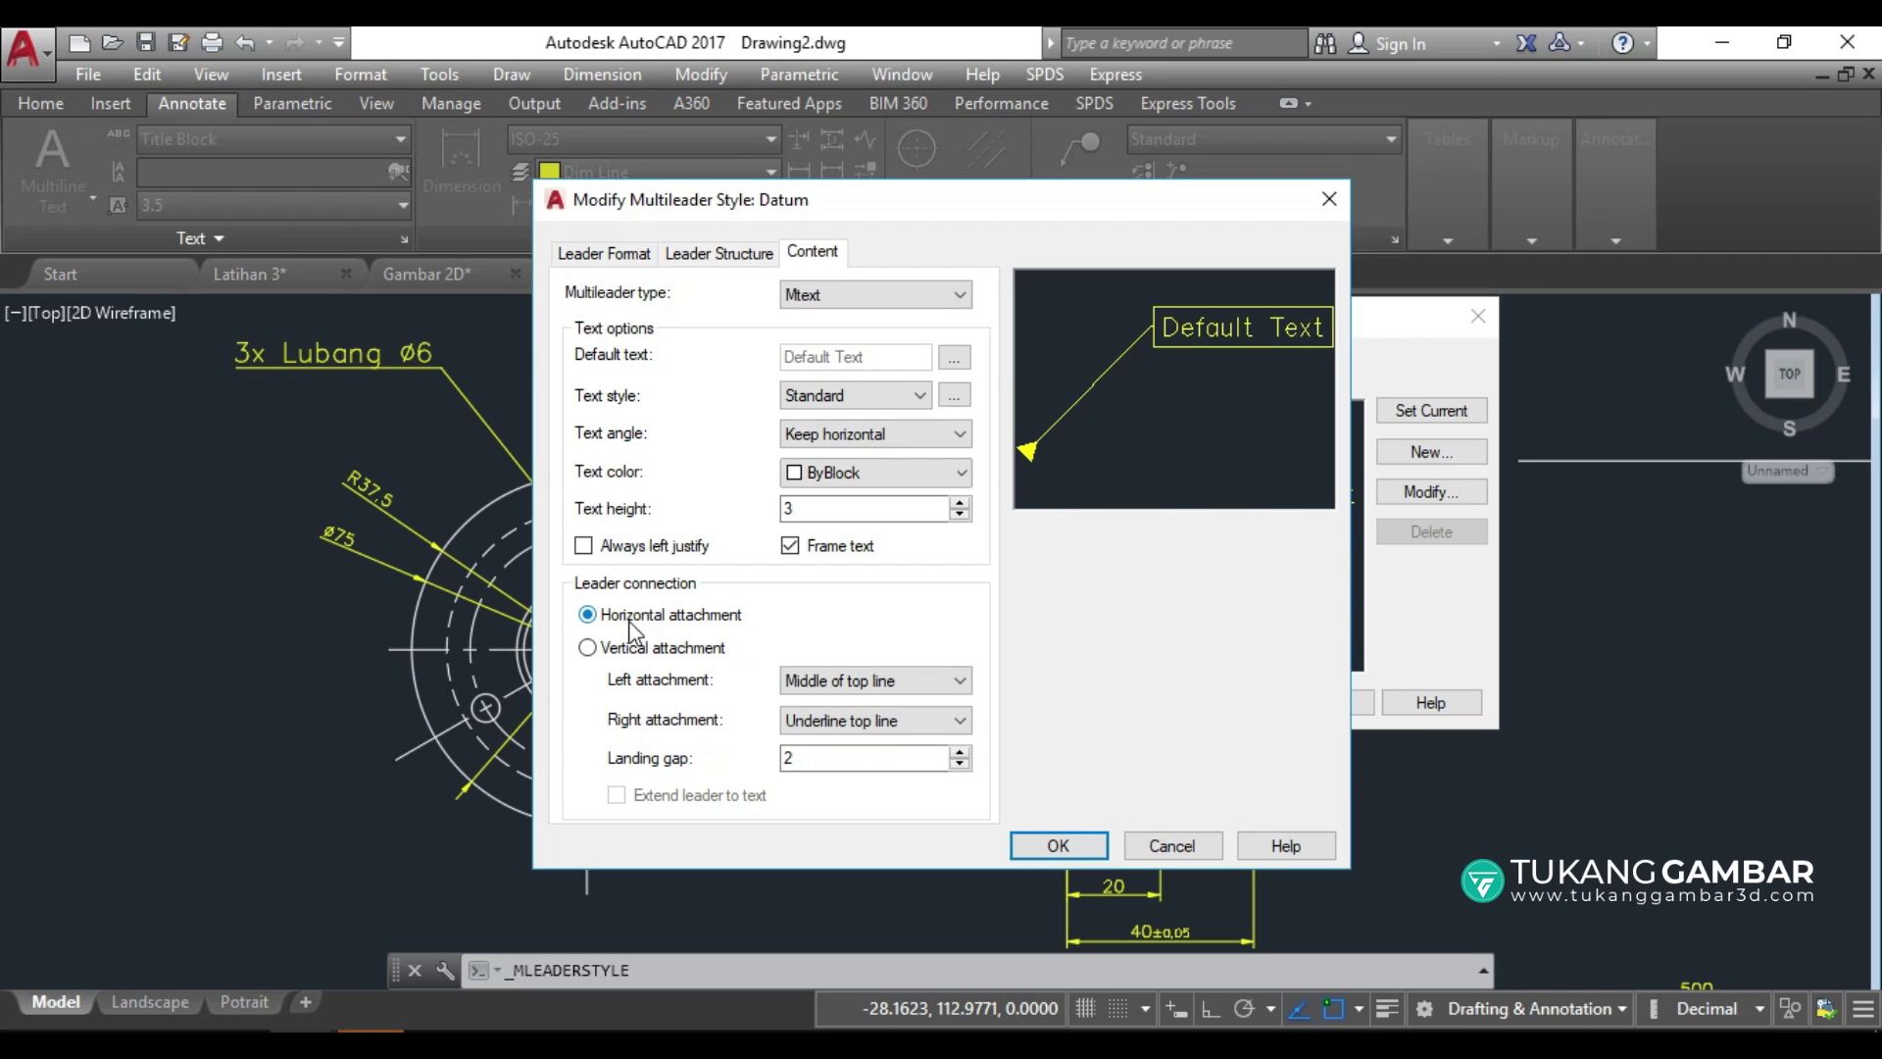
Set left and right text attachment to Middle of text, then save the style.
left_click(922, 678)
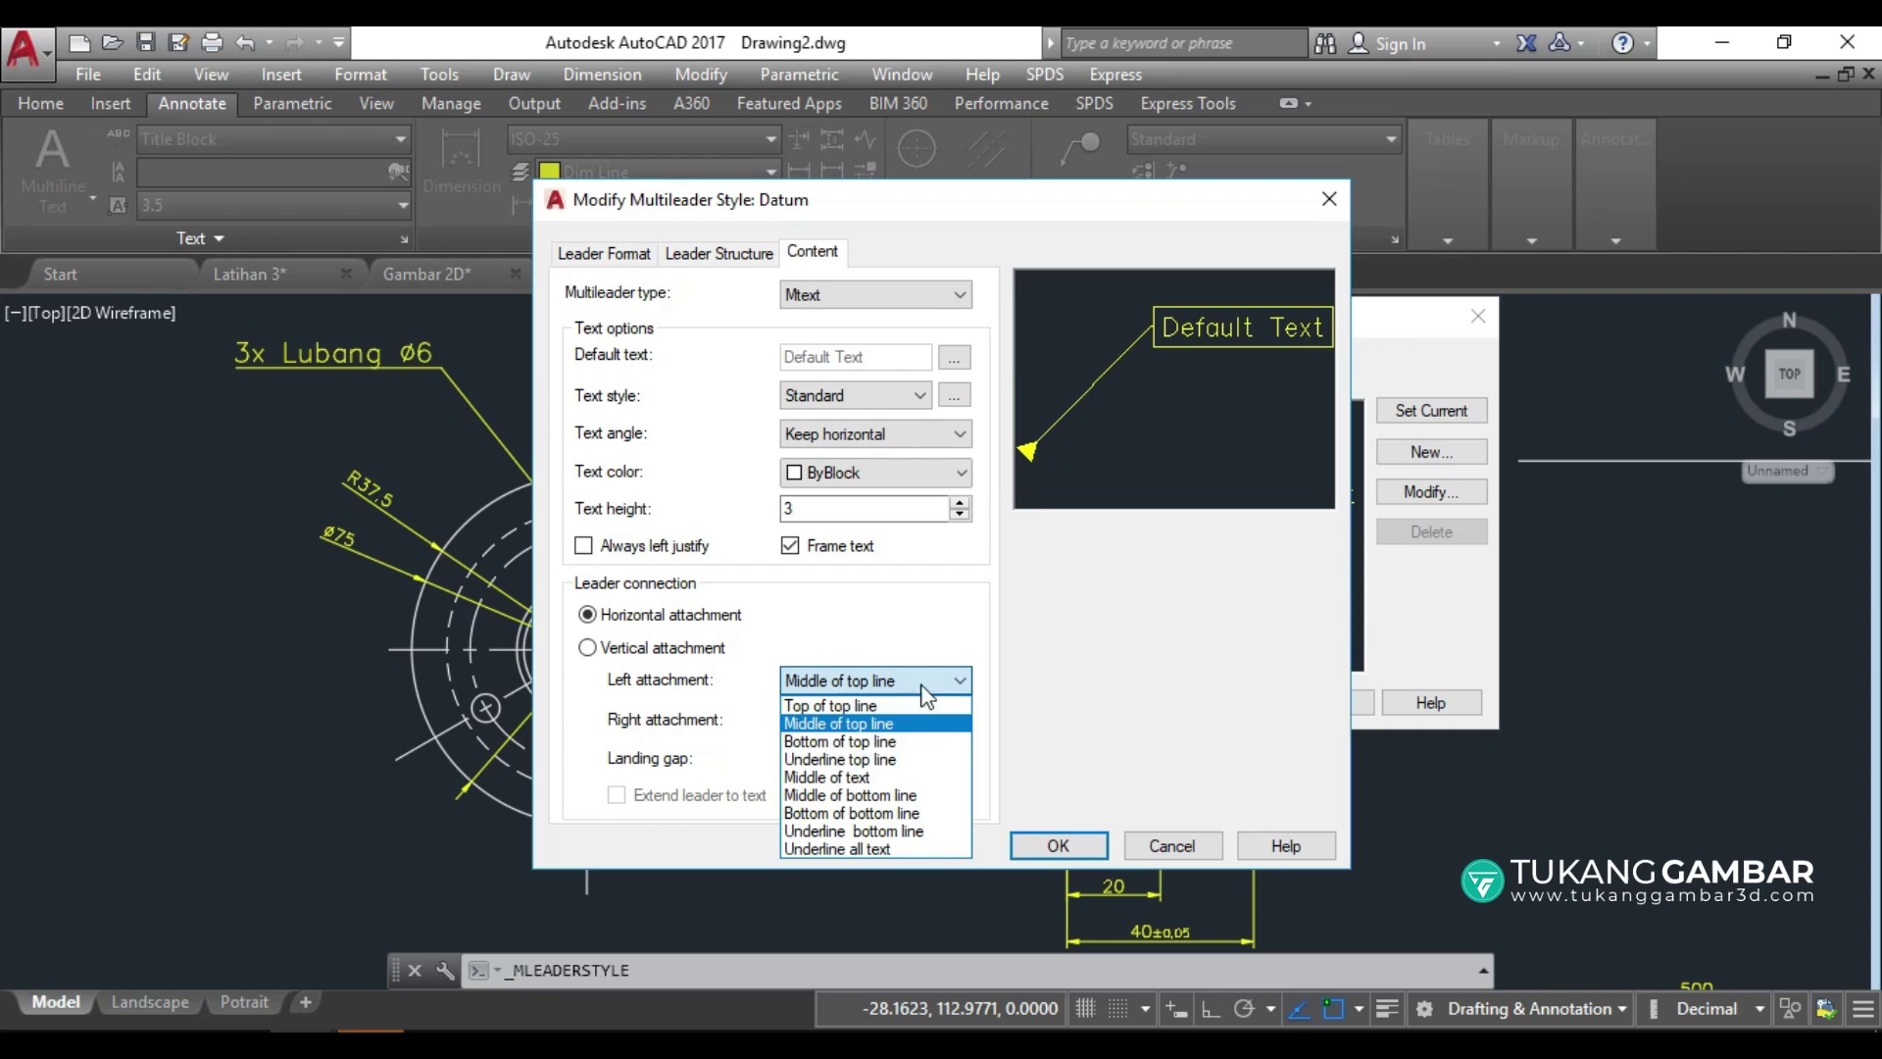
left_click(882, 777)
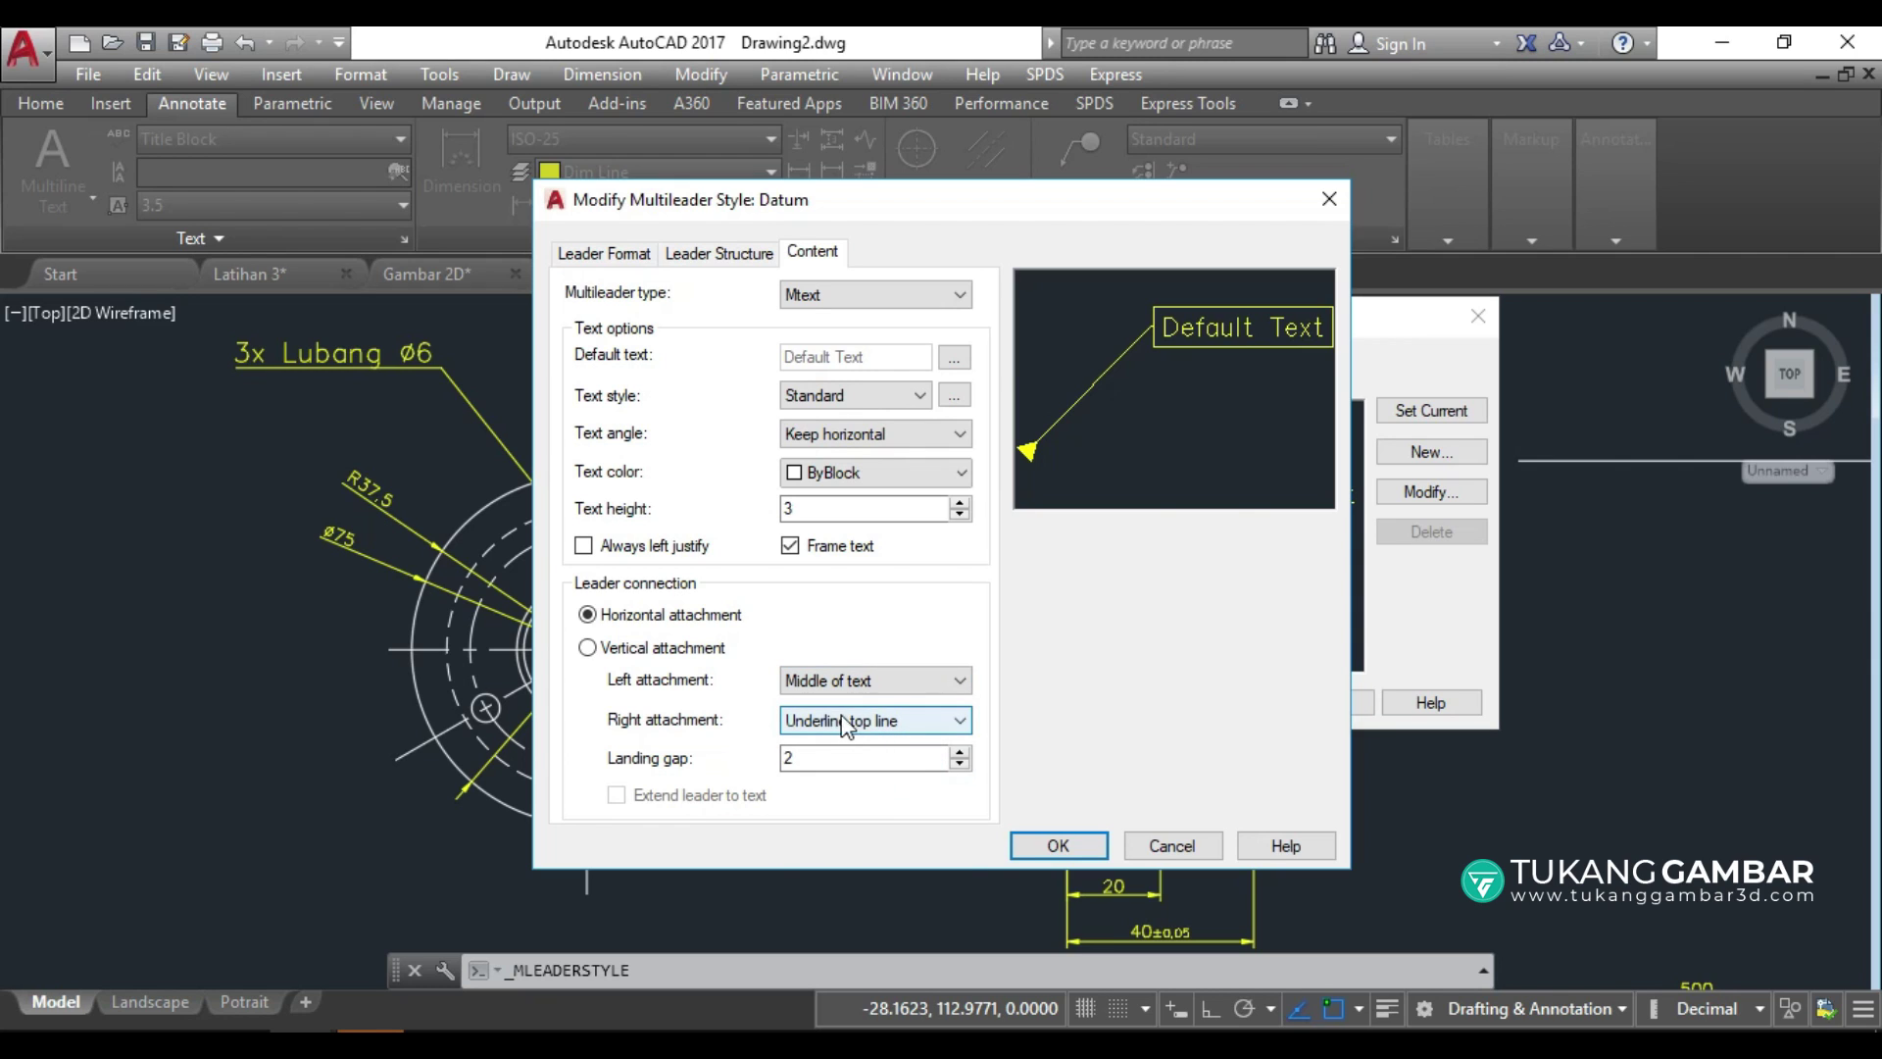
left_click(859, 730)
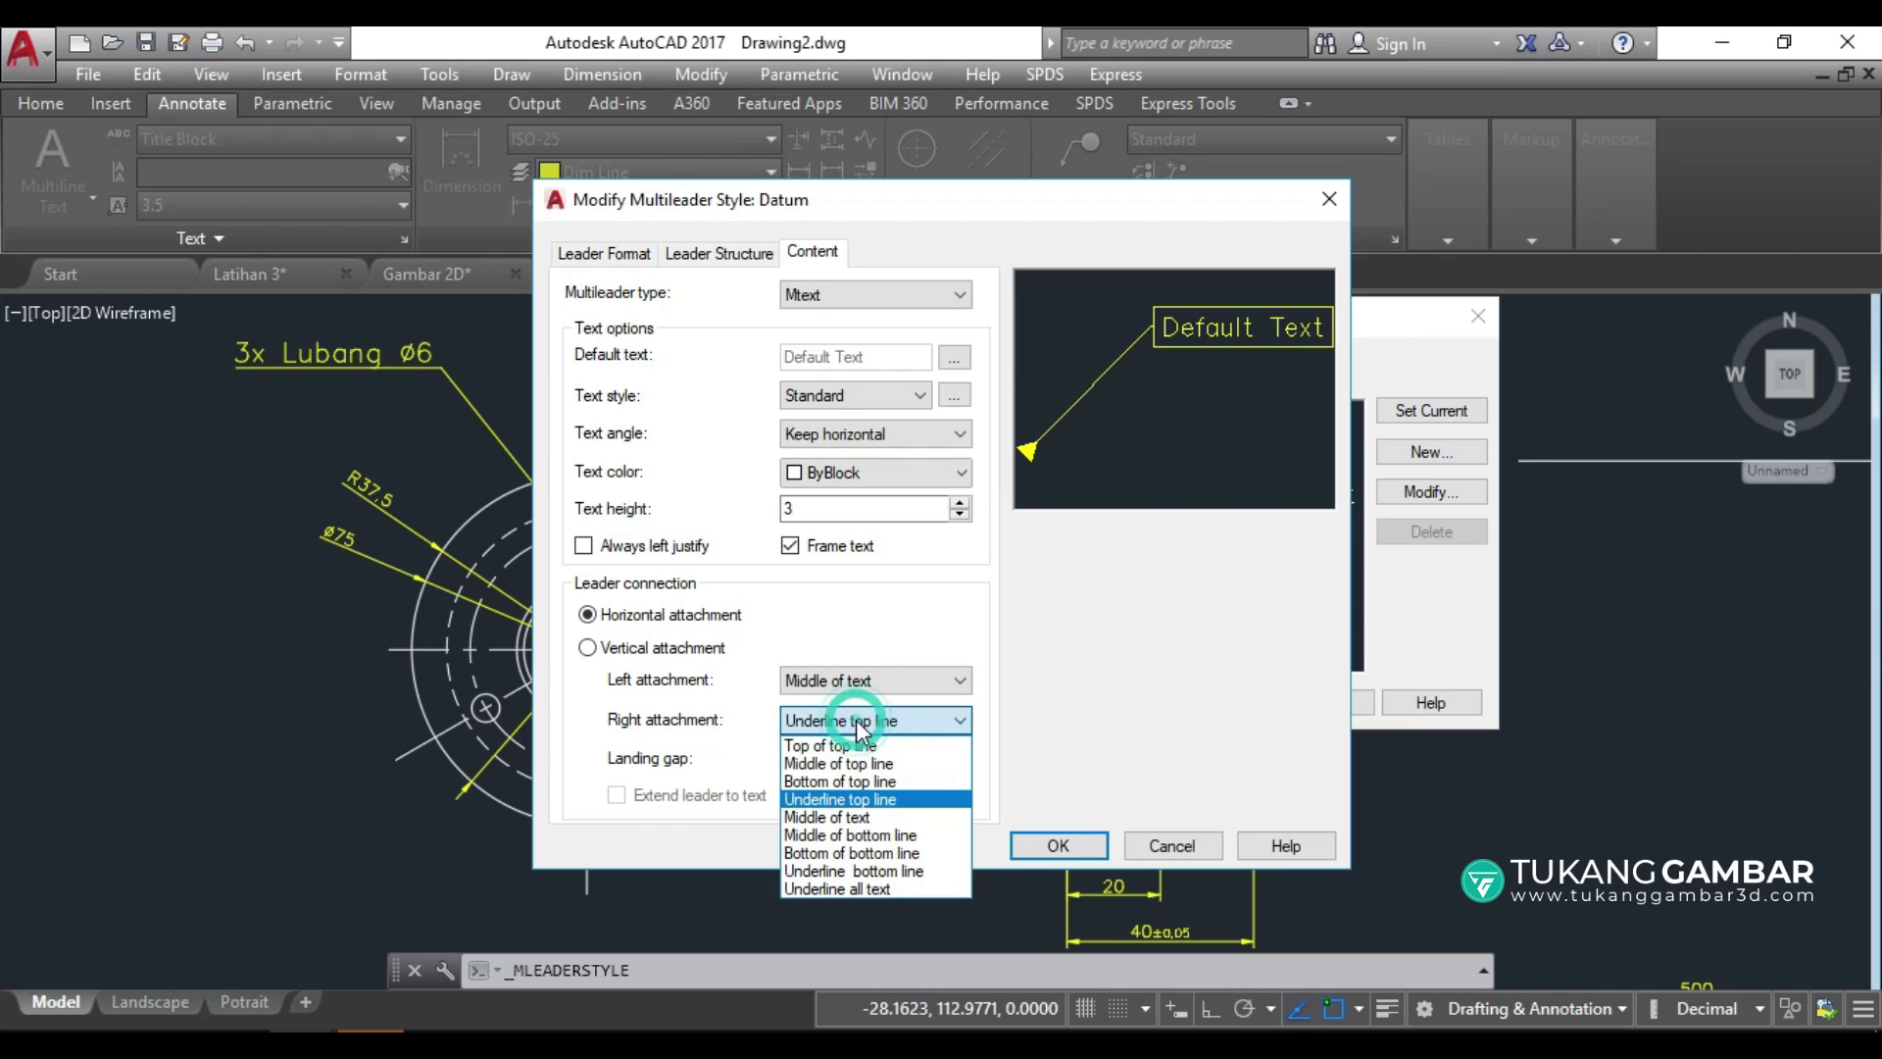
left_click(859, 817)
left_click(1072, 843)
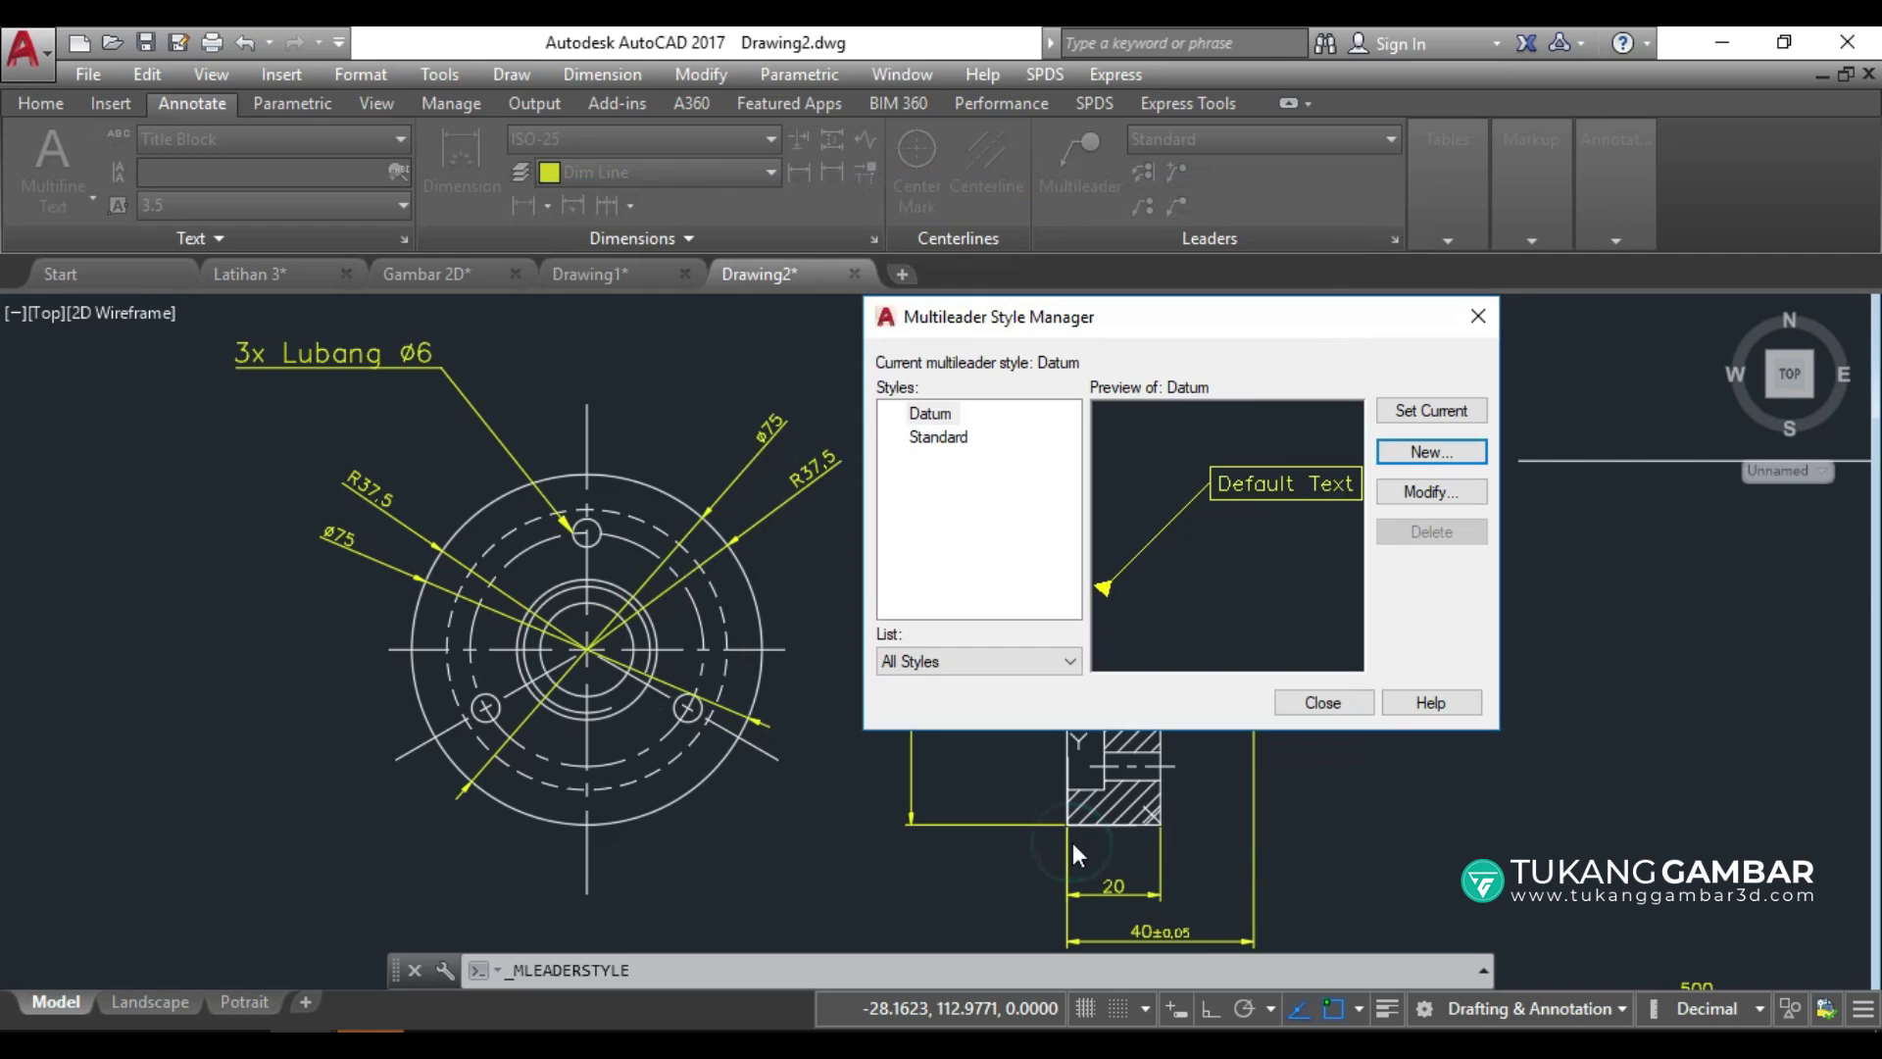
left_click(1314, 702)
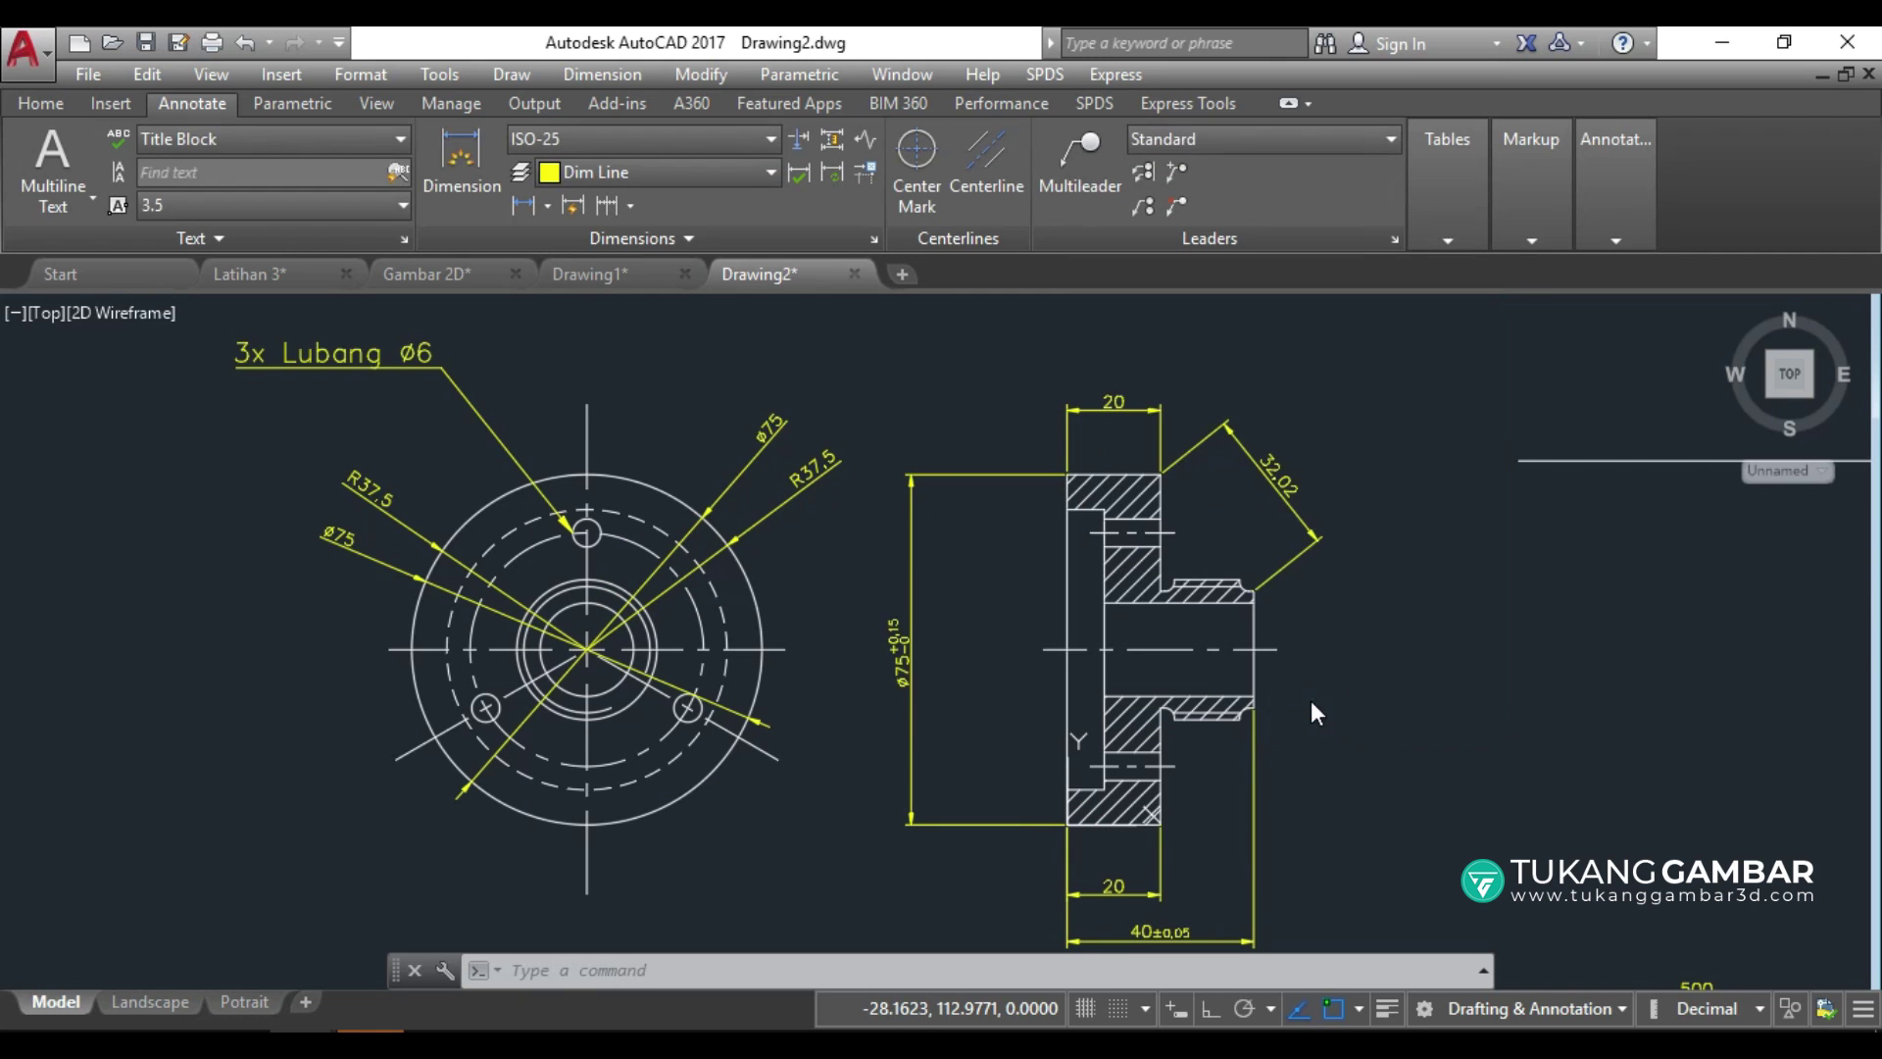
Keep Datum as the current multileader style and draw a trial leader near the 20 dimension.
left_click(1192, 139)
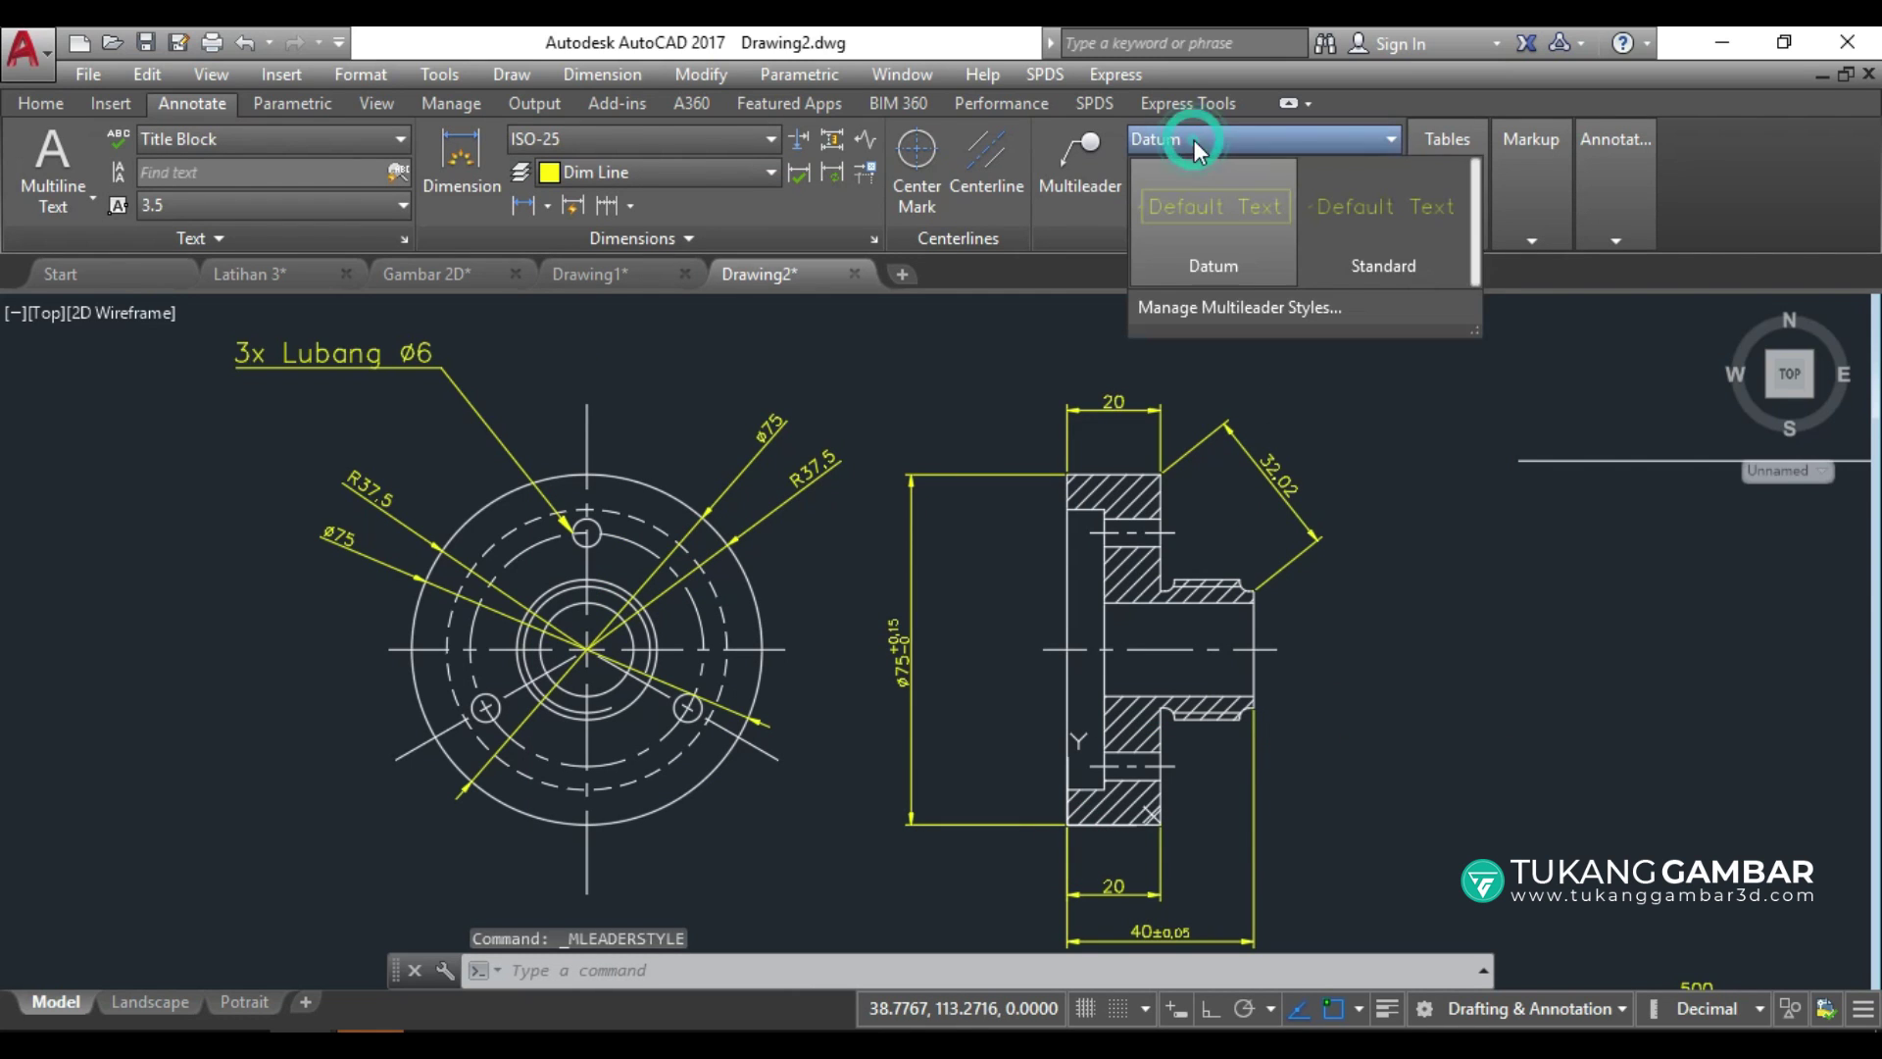
left_click(1196, 233)
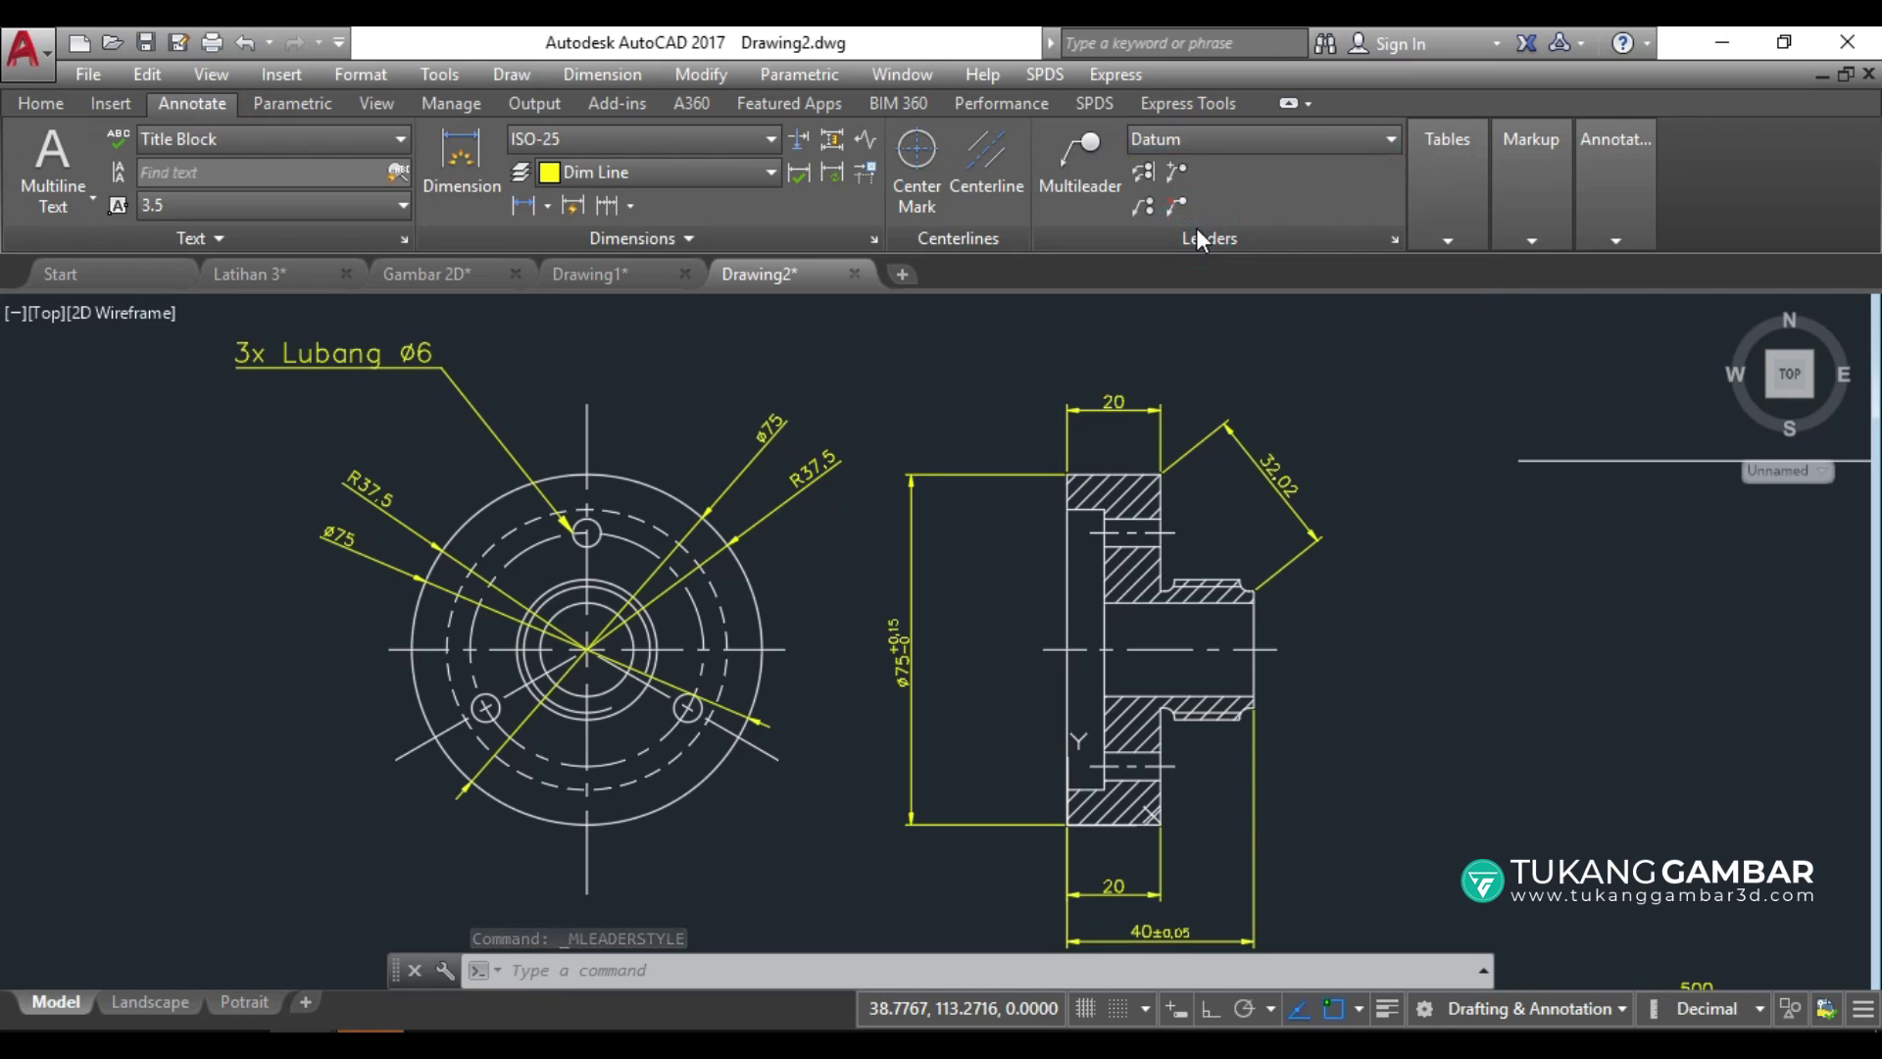
left_click(1074, 151)
scroll(1000, 422, "down", 2)
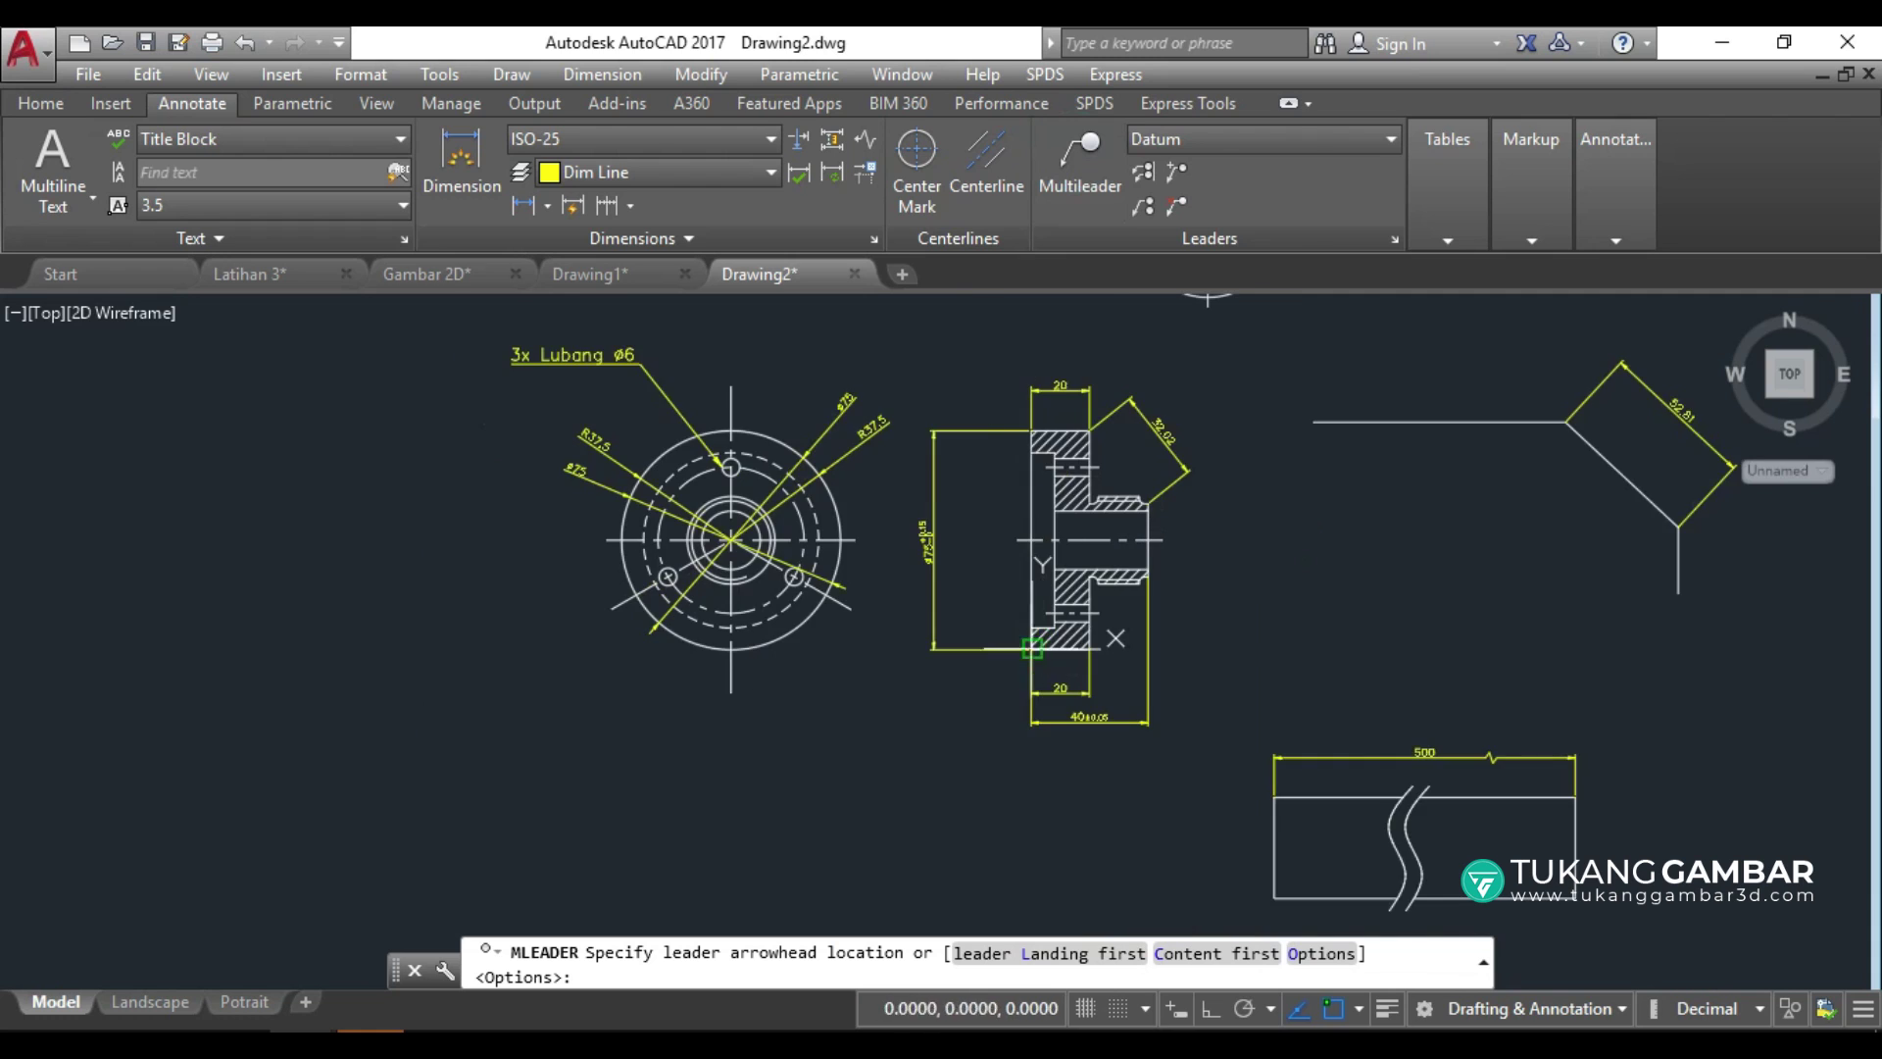
scroll(1008, 706, "up", 4)
scroll(1008, 706, "up", 2)
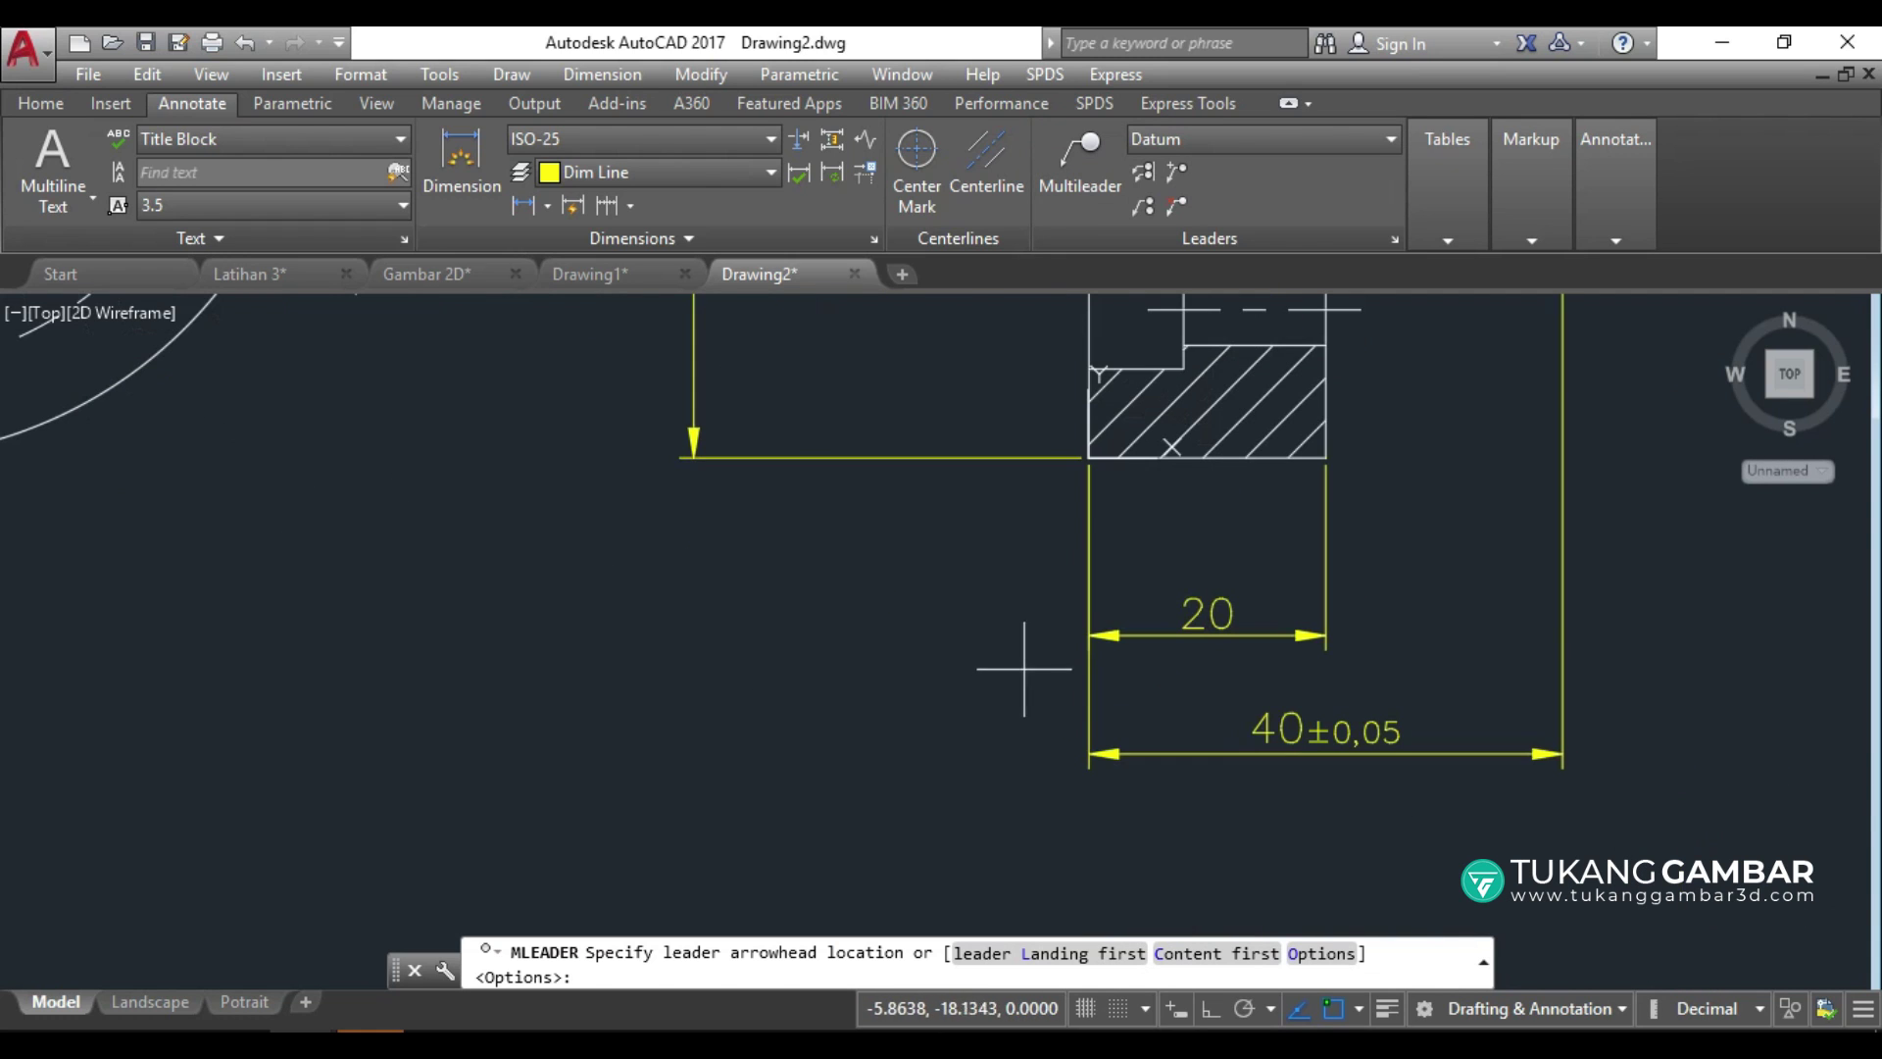
left_click(1090, 605)
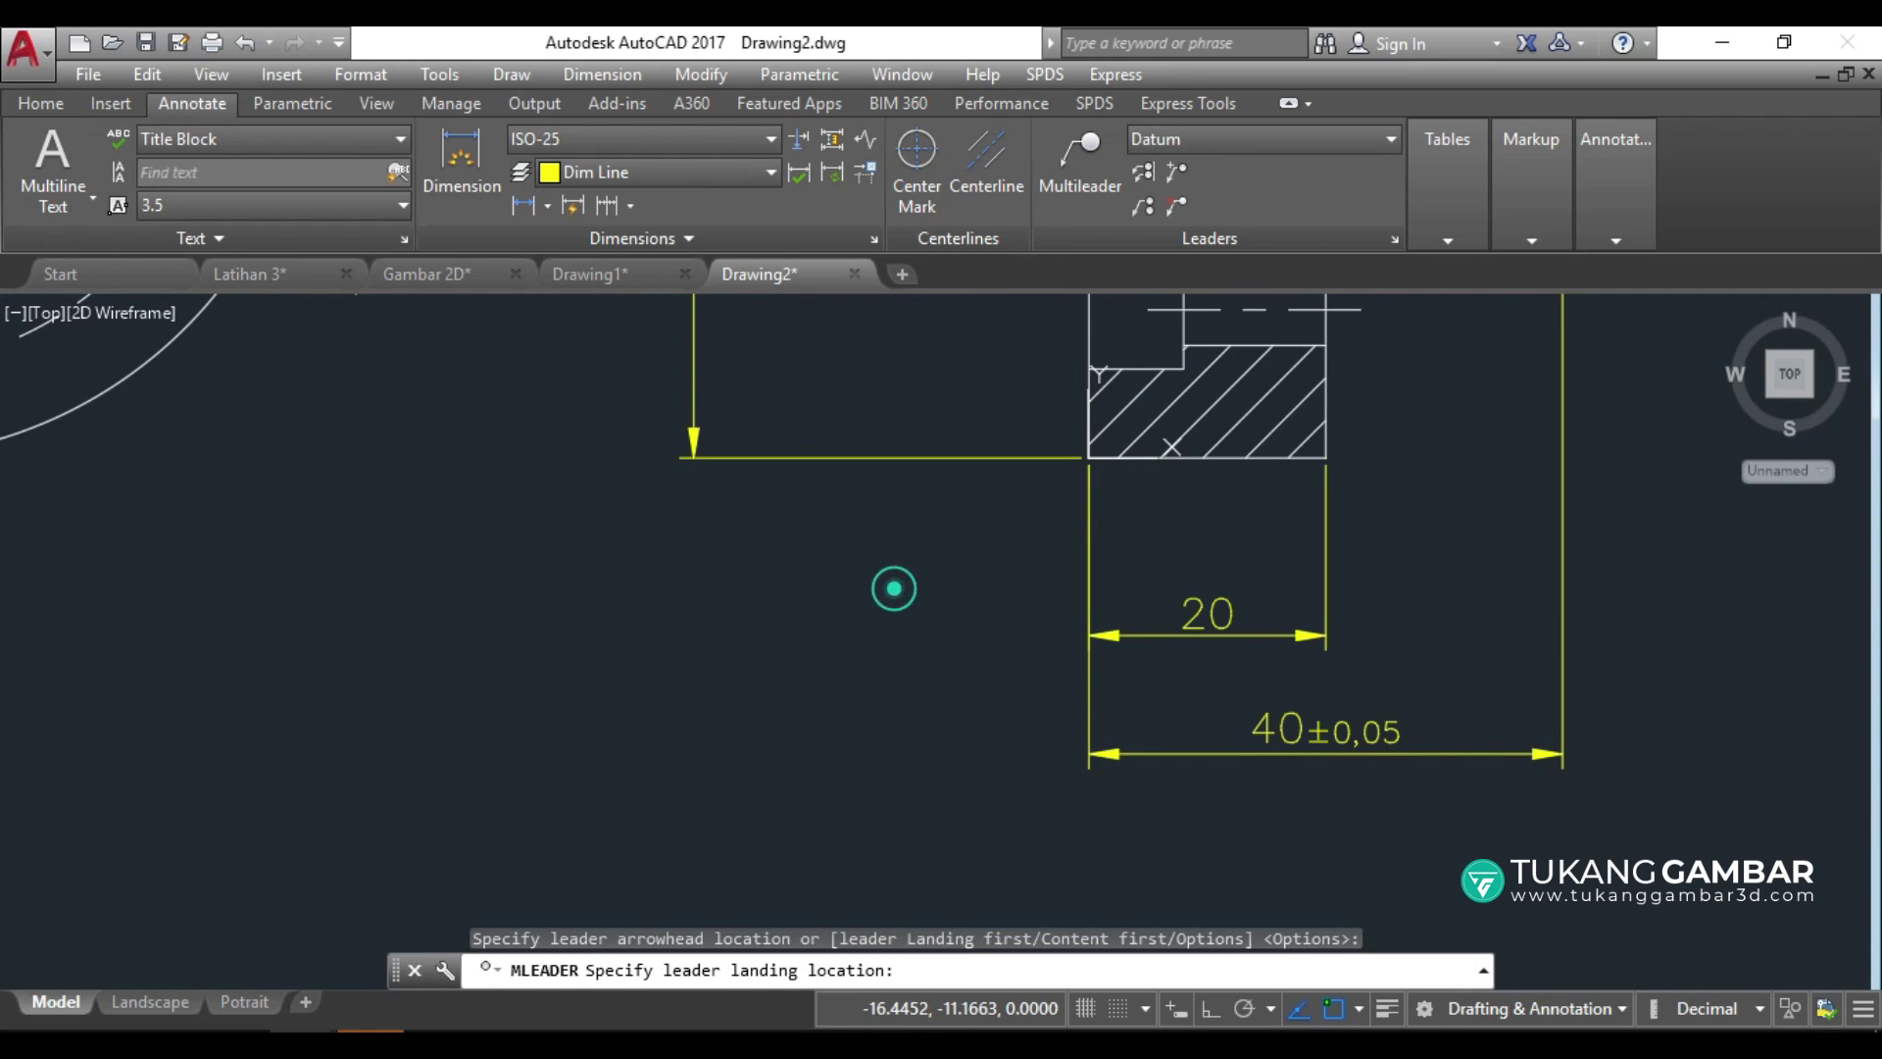
left_click(894, 588)
left_click(980, 574)
Erase the trial leader with a window selection and turn on Ortho.
left_click(1029, 531)
left_click(841, 631)
type("e")
key("Return")
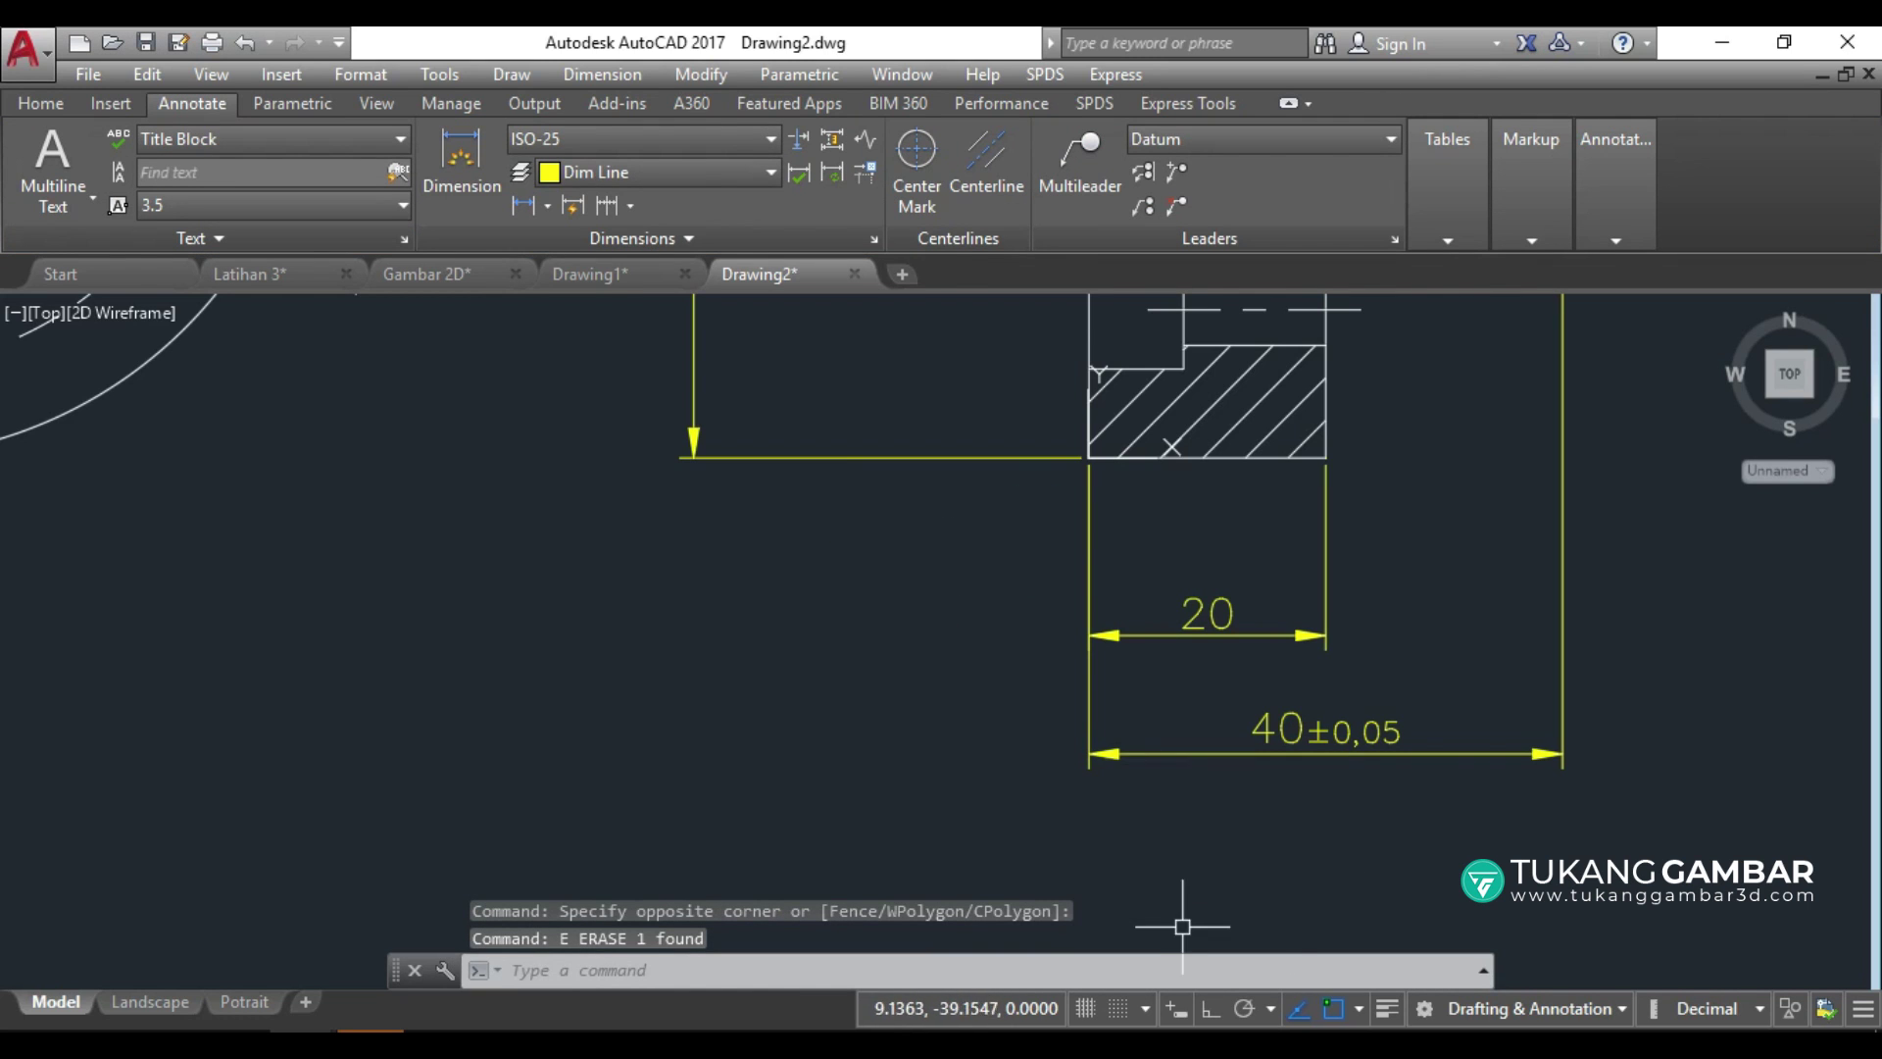
left_click(1211, 1008)
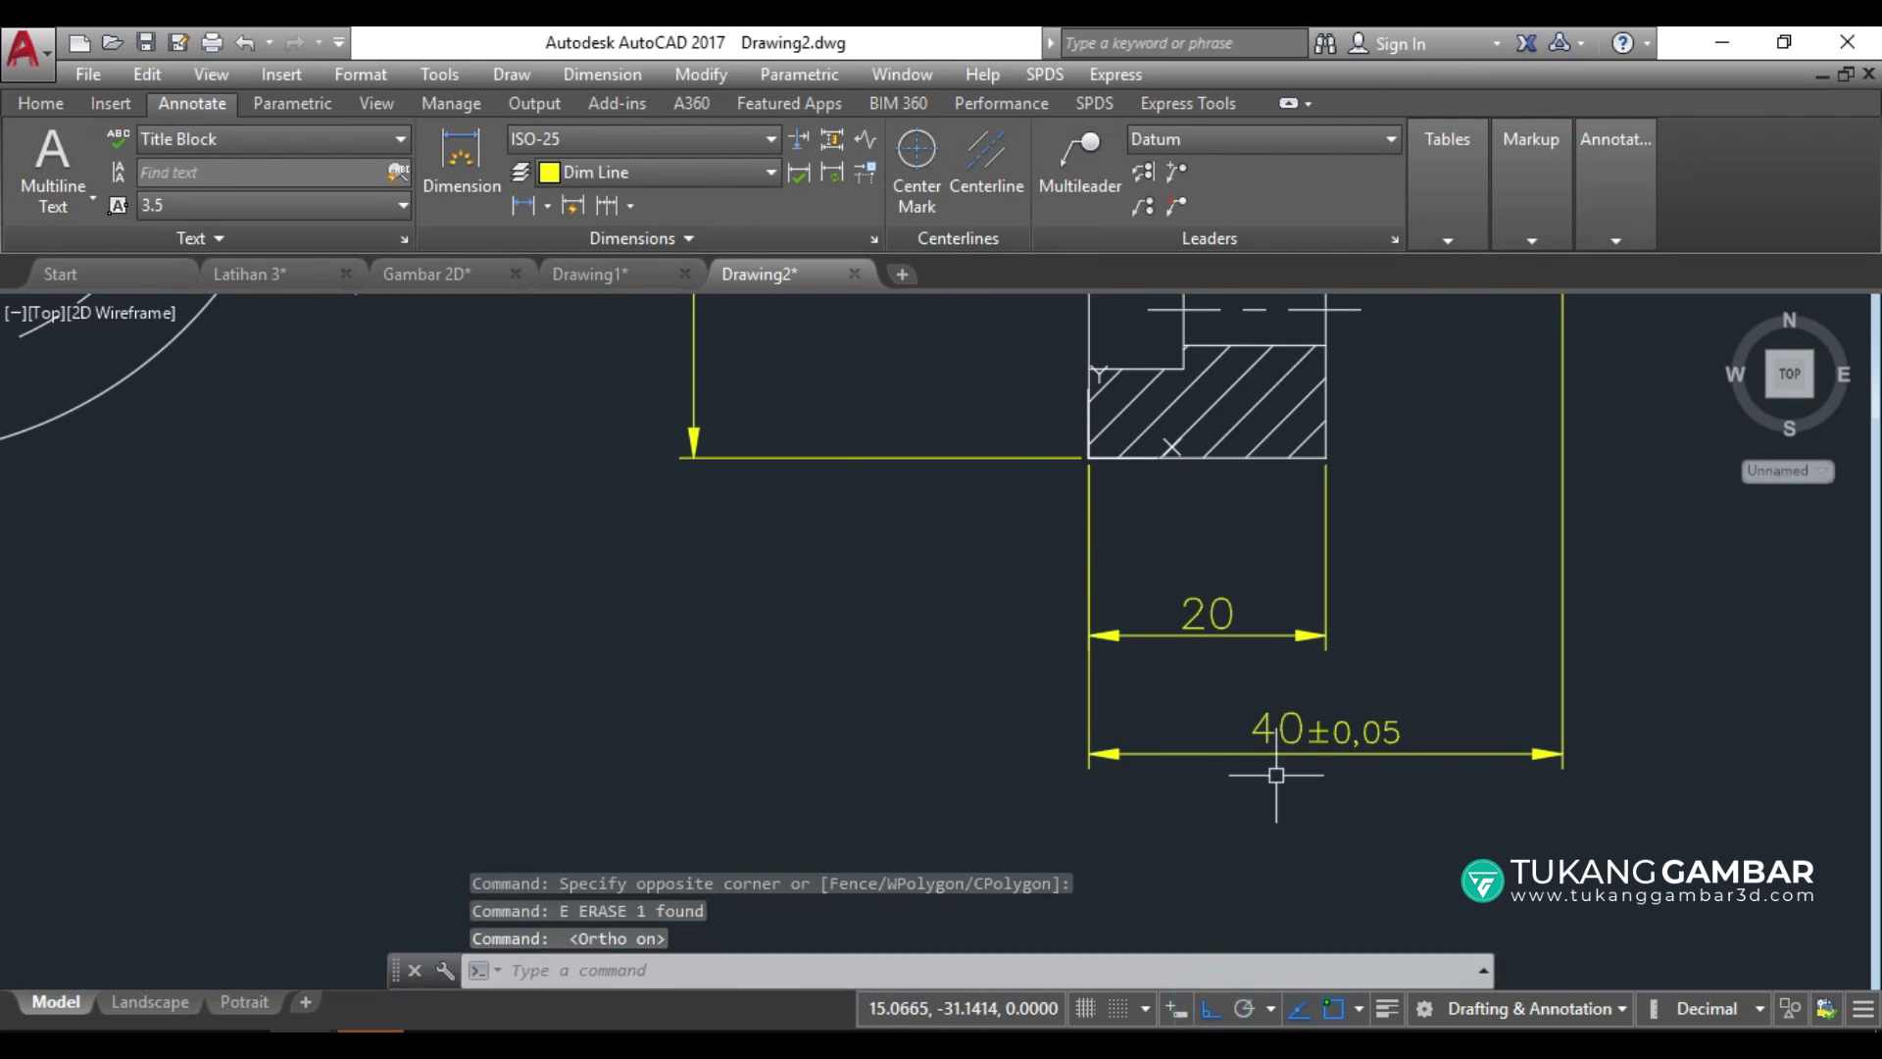
Attach a boxed datum 'A' leader to the lower 20 dimension's extension line.
left_click(1084, 194)
left_click(1087, 586)
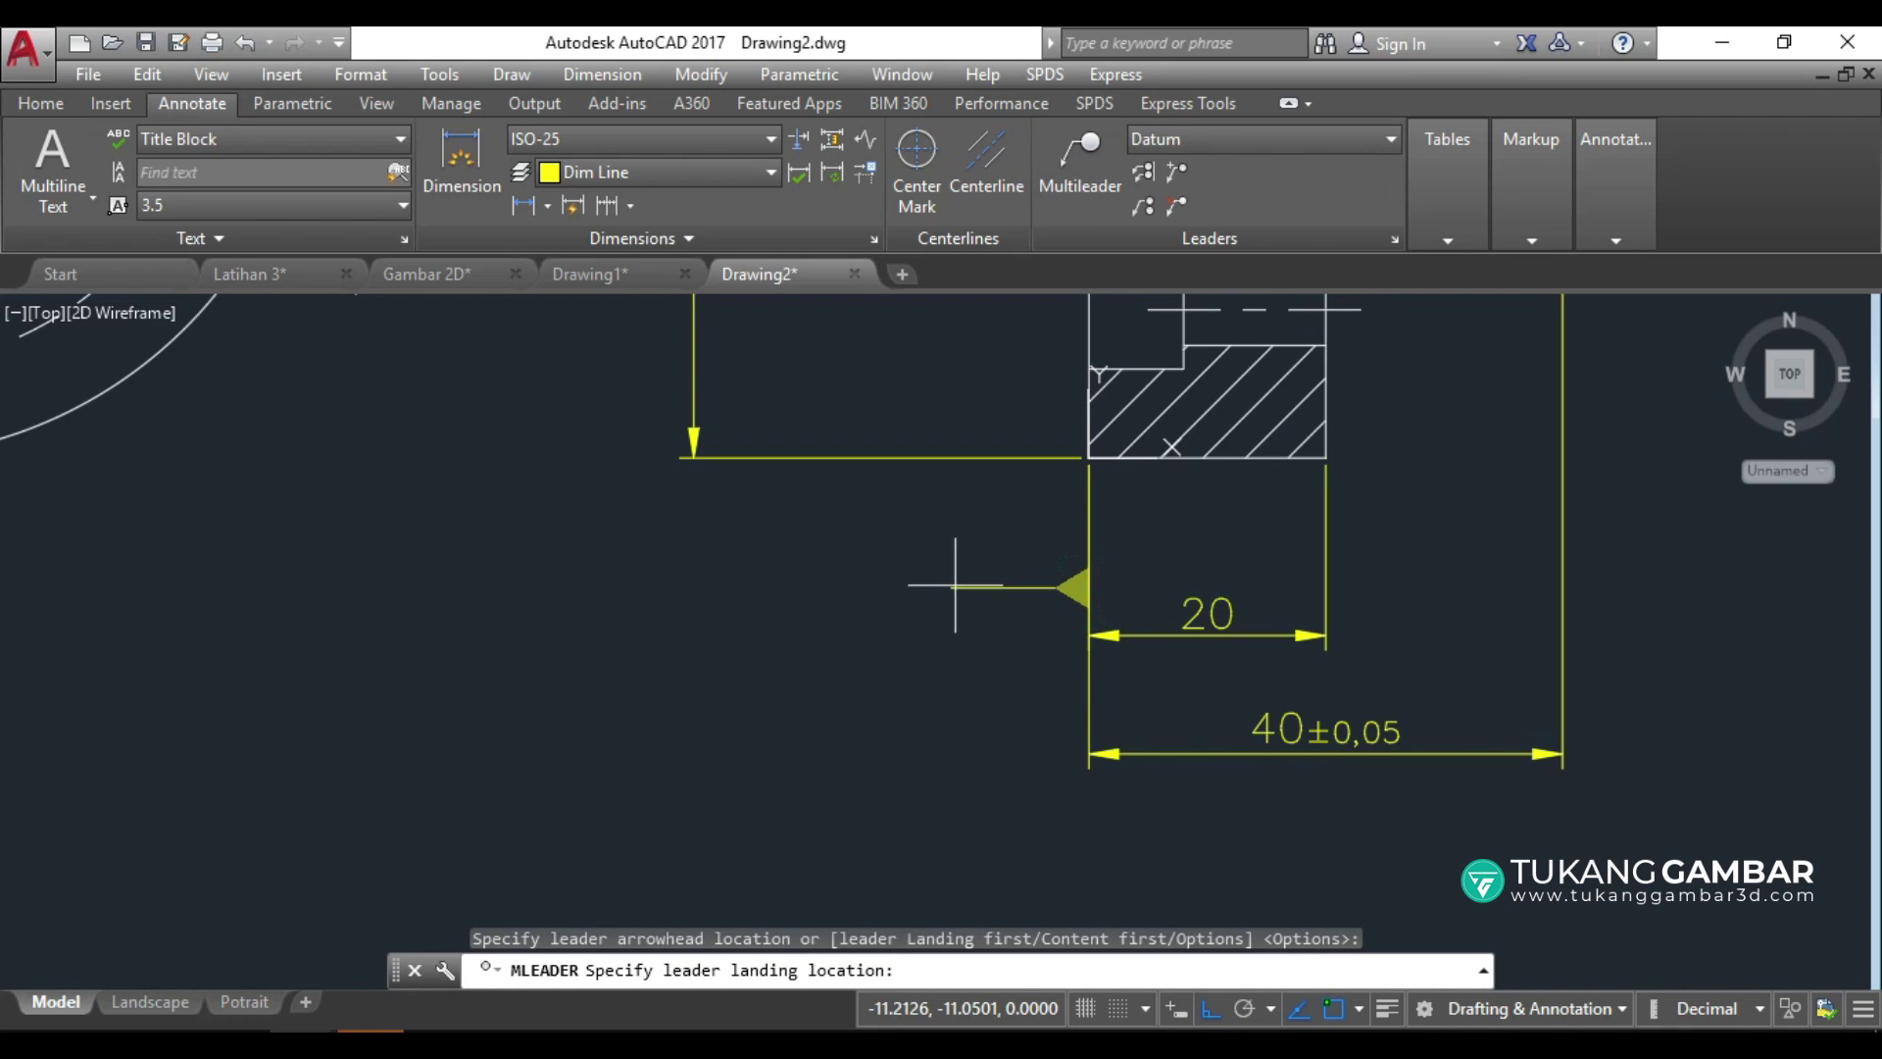
left_click(927, 587)
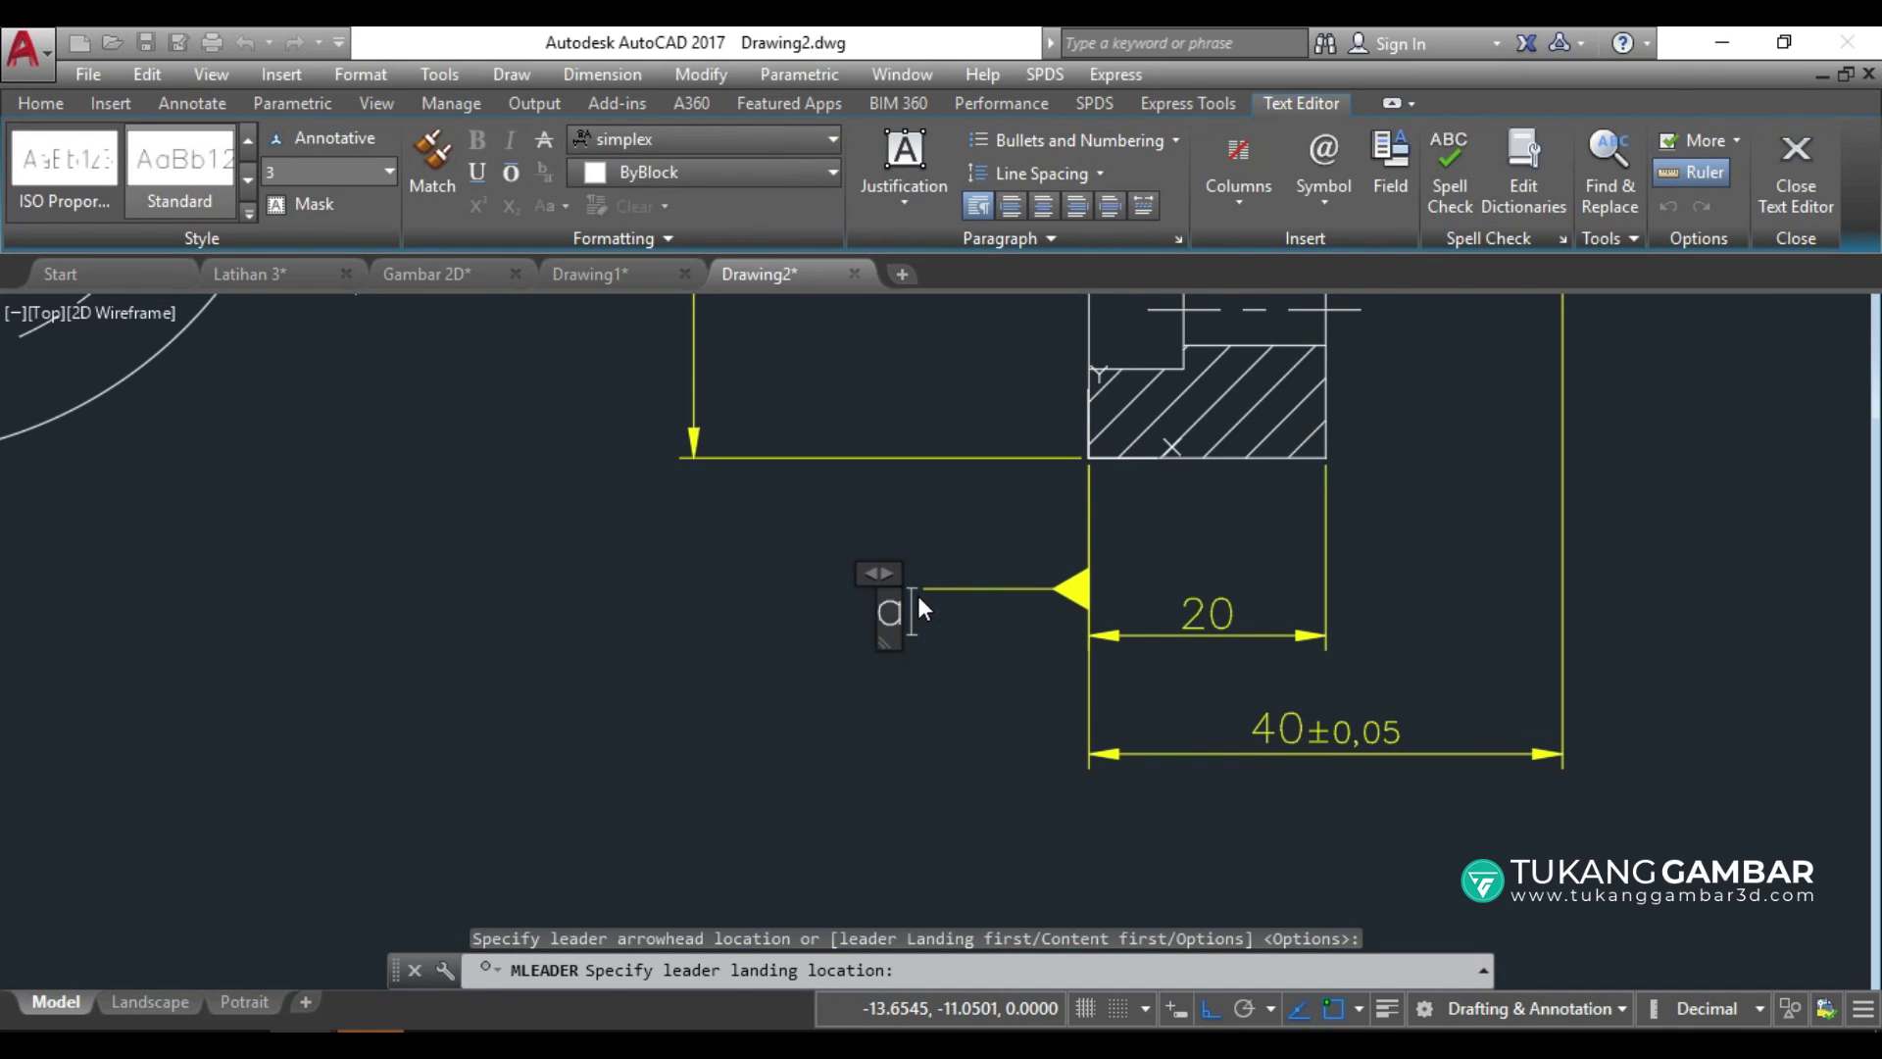
type("A")
left_click(945, 663)
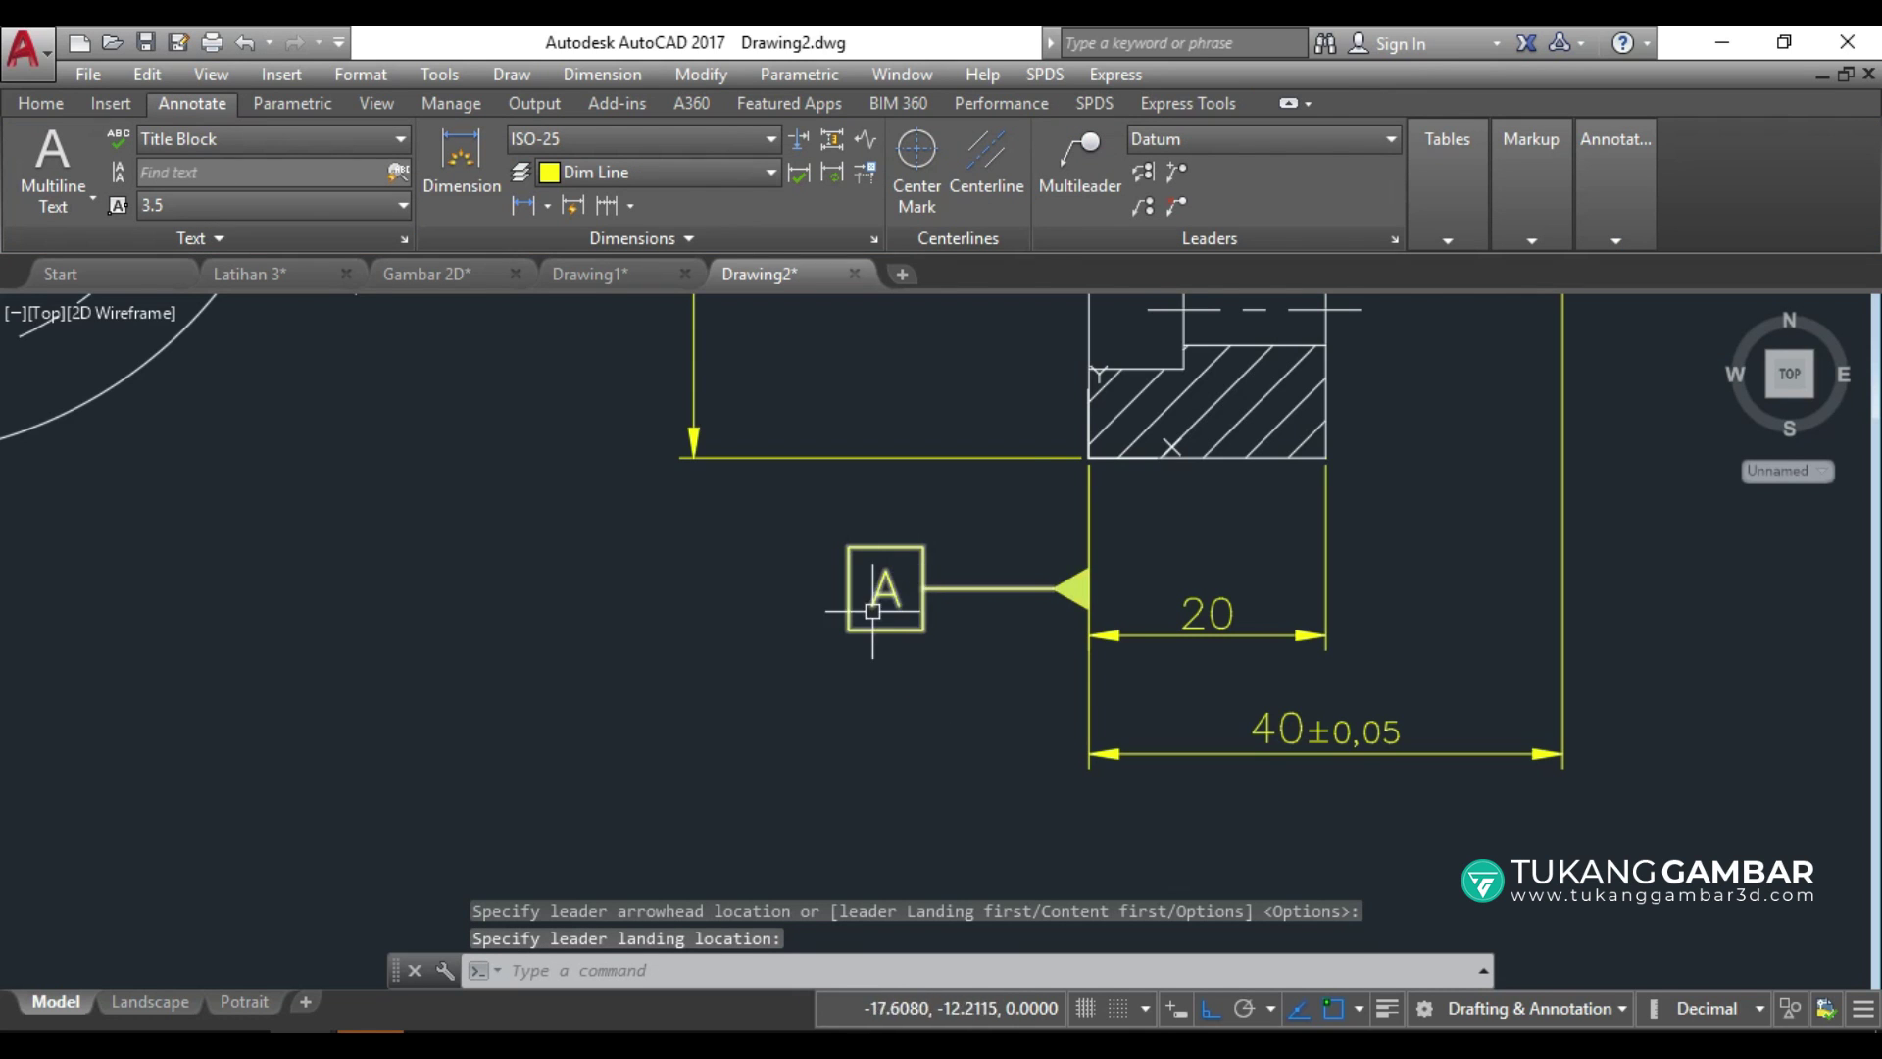
Add a vertical 20 linear dimension across the hub, placed to its right.
scroll(895, 623, "down", 2)
scroll(897, 633, "down", 2)
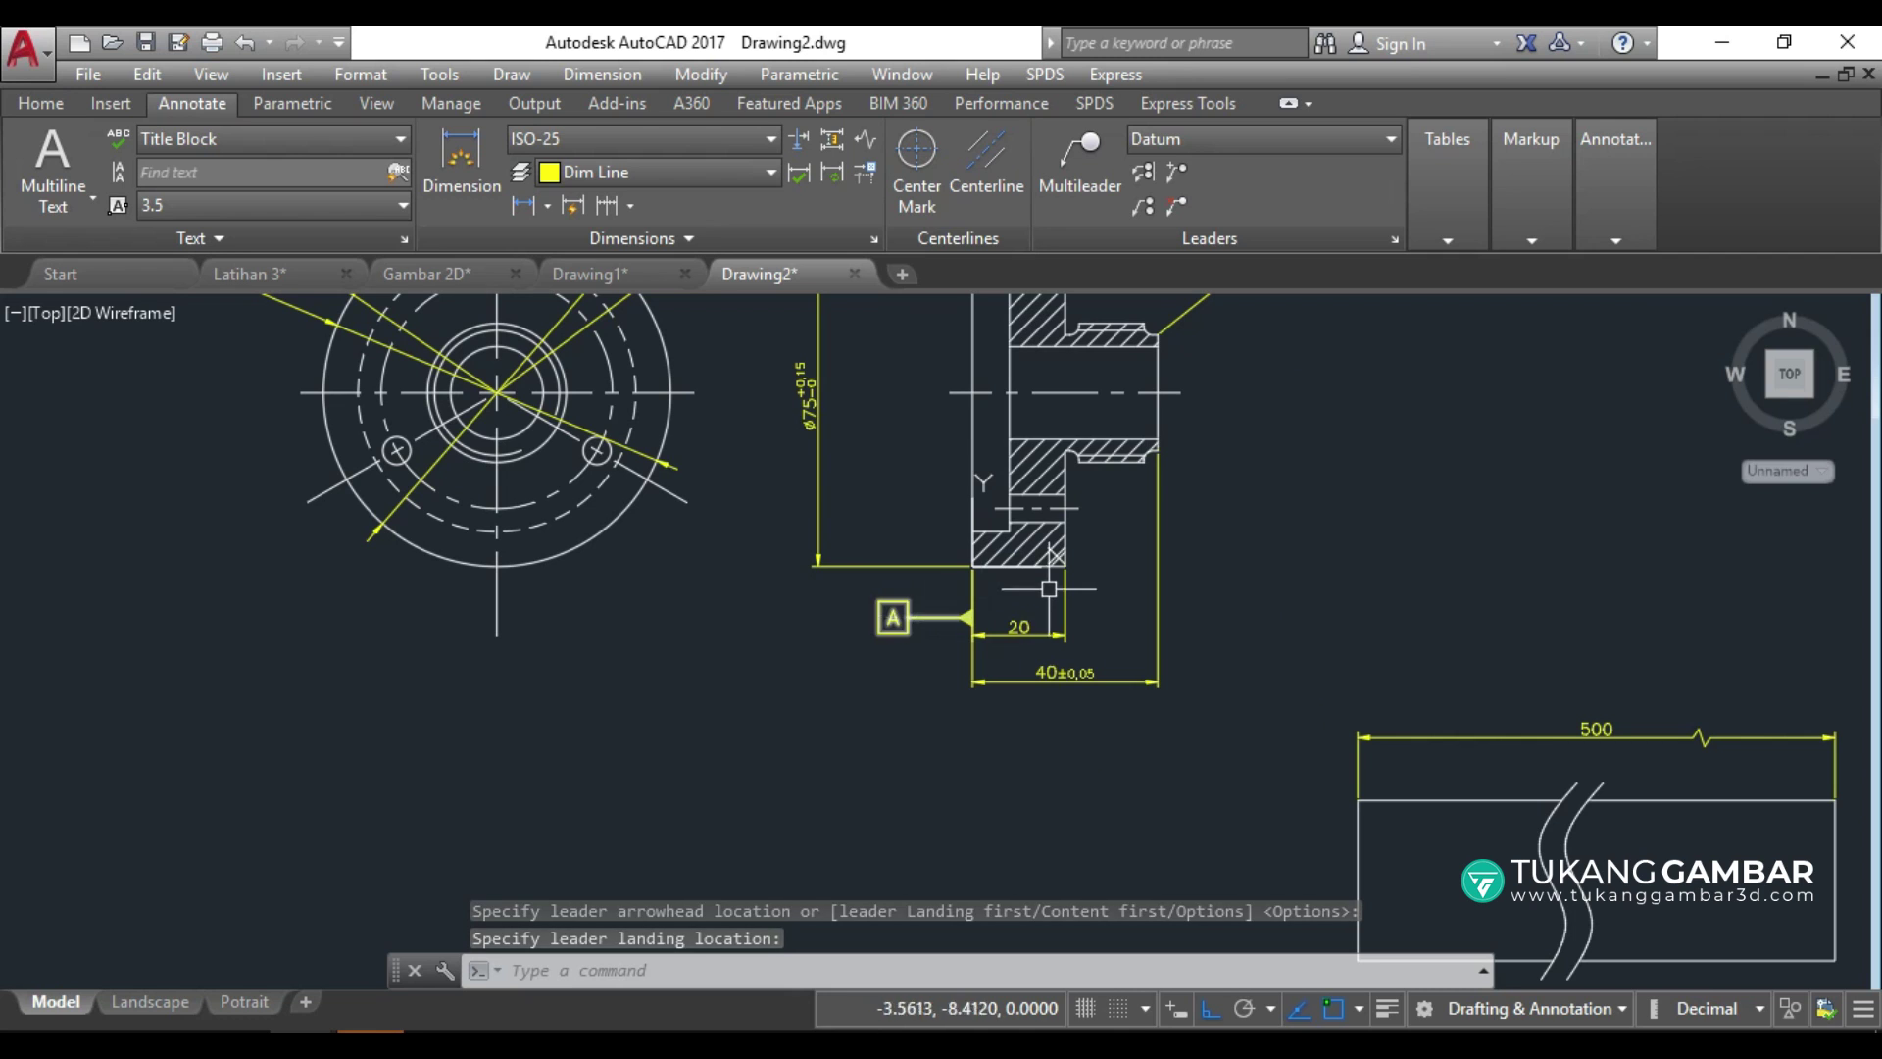
middle_click_drag(1210, 357, 1066, 492)
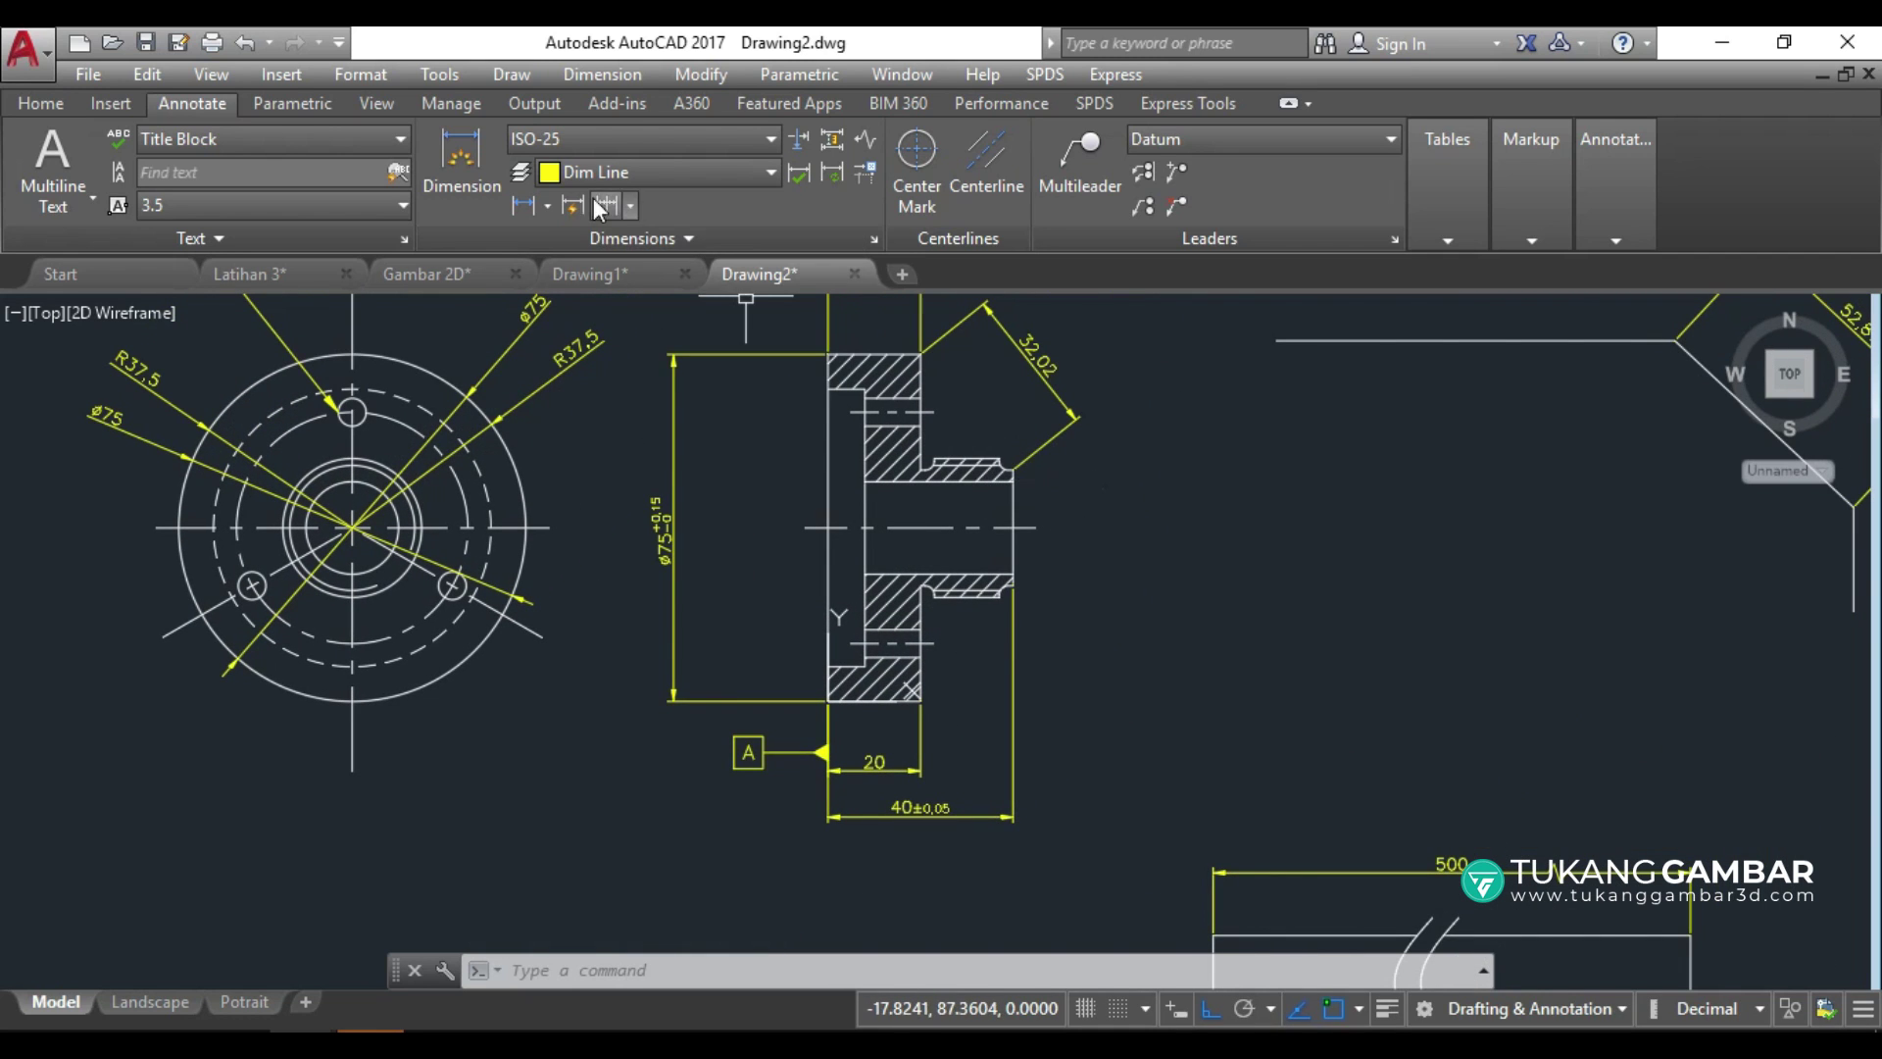
left_click(522, 205)
left_click(1013, 480)
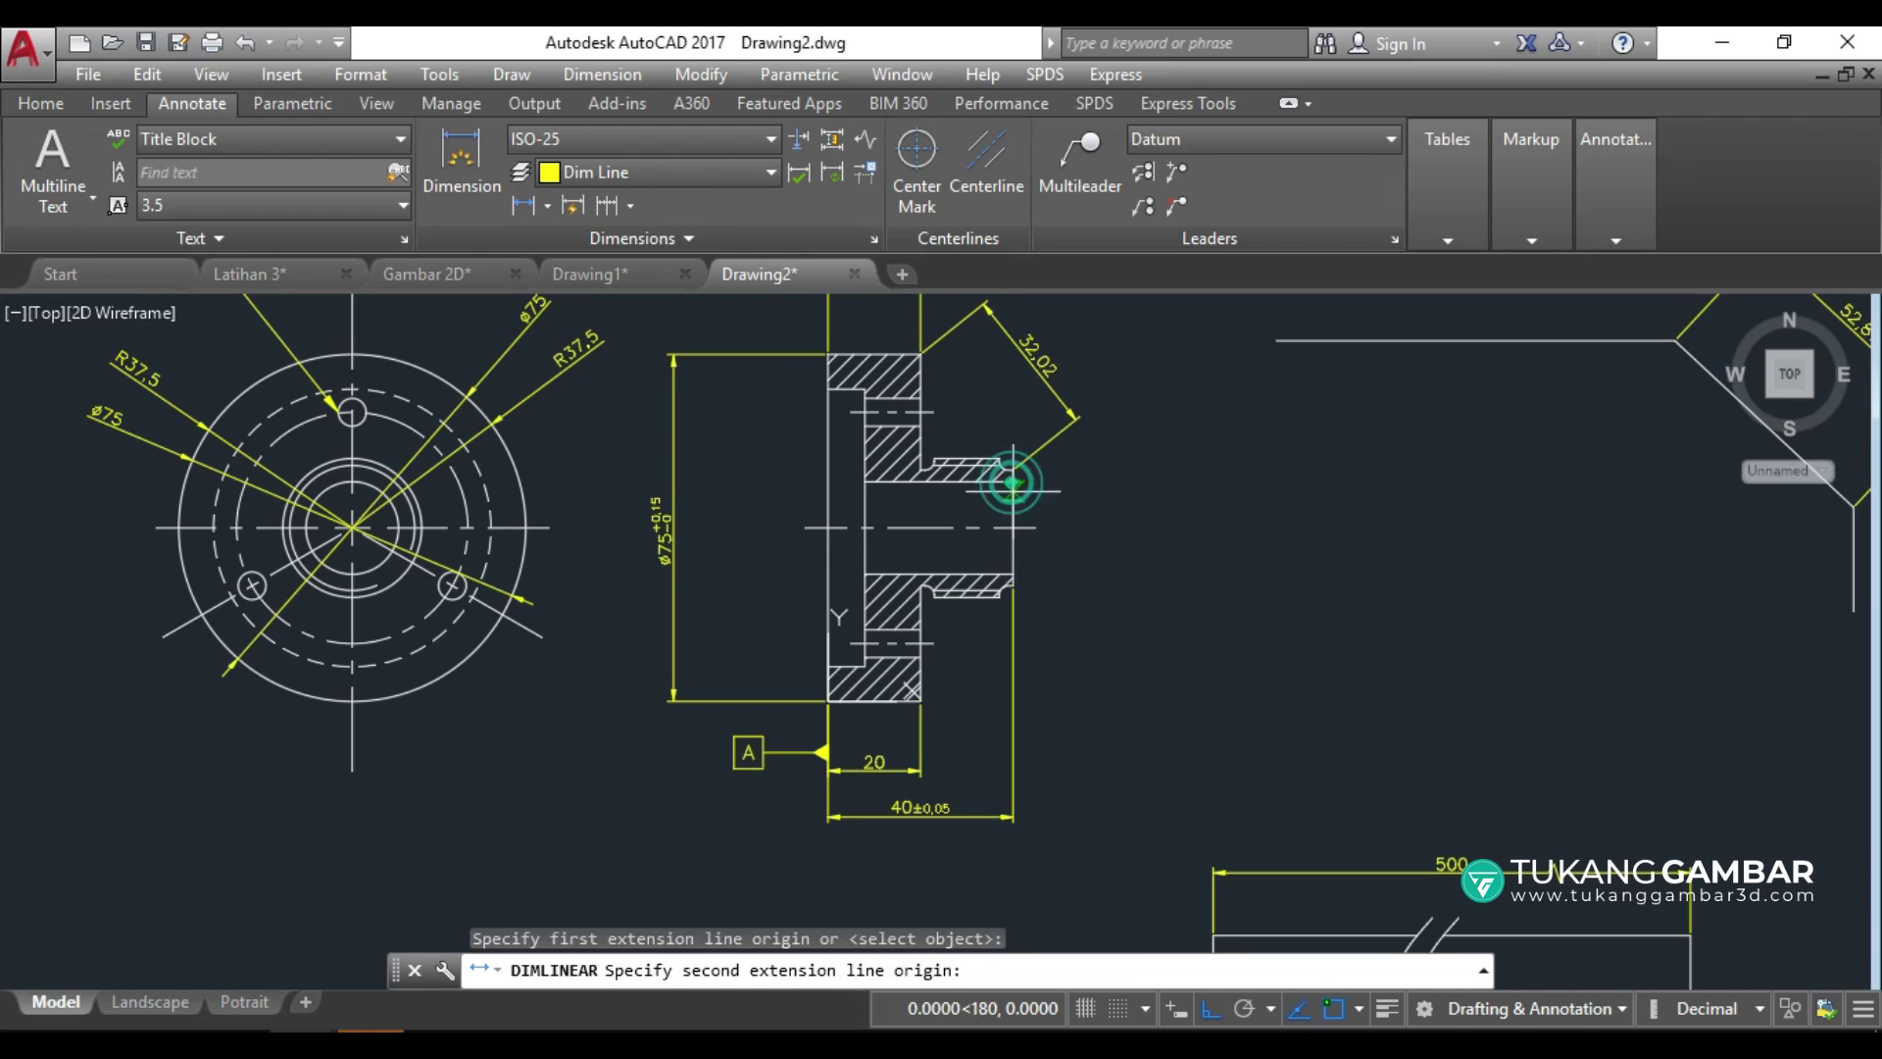
left_click(1013, 572)
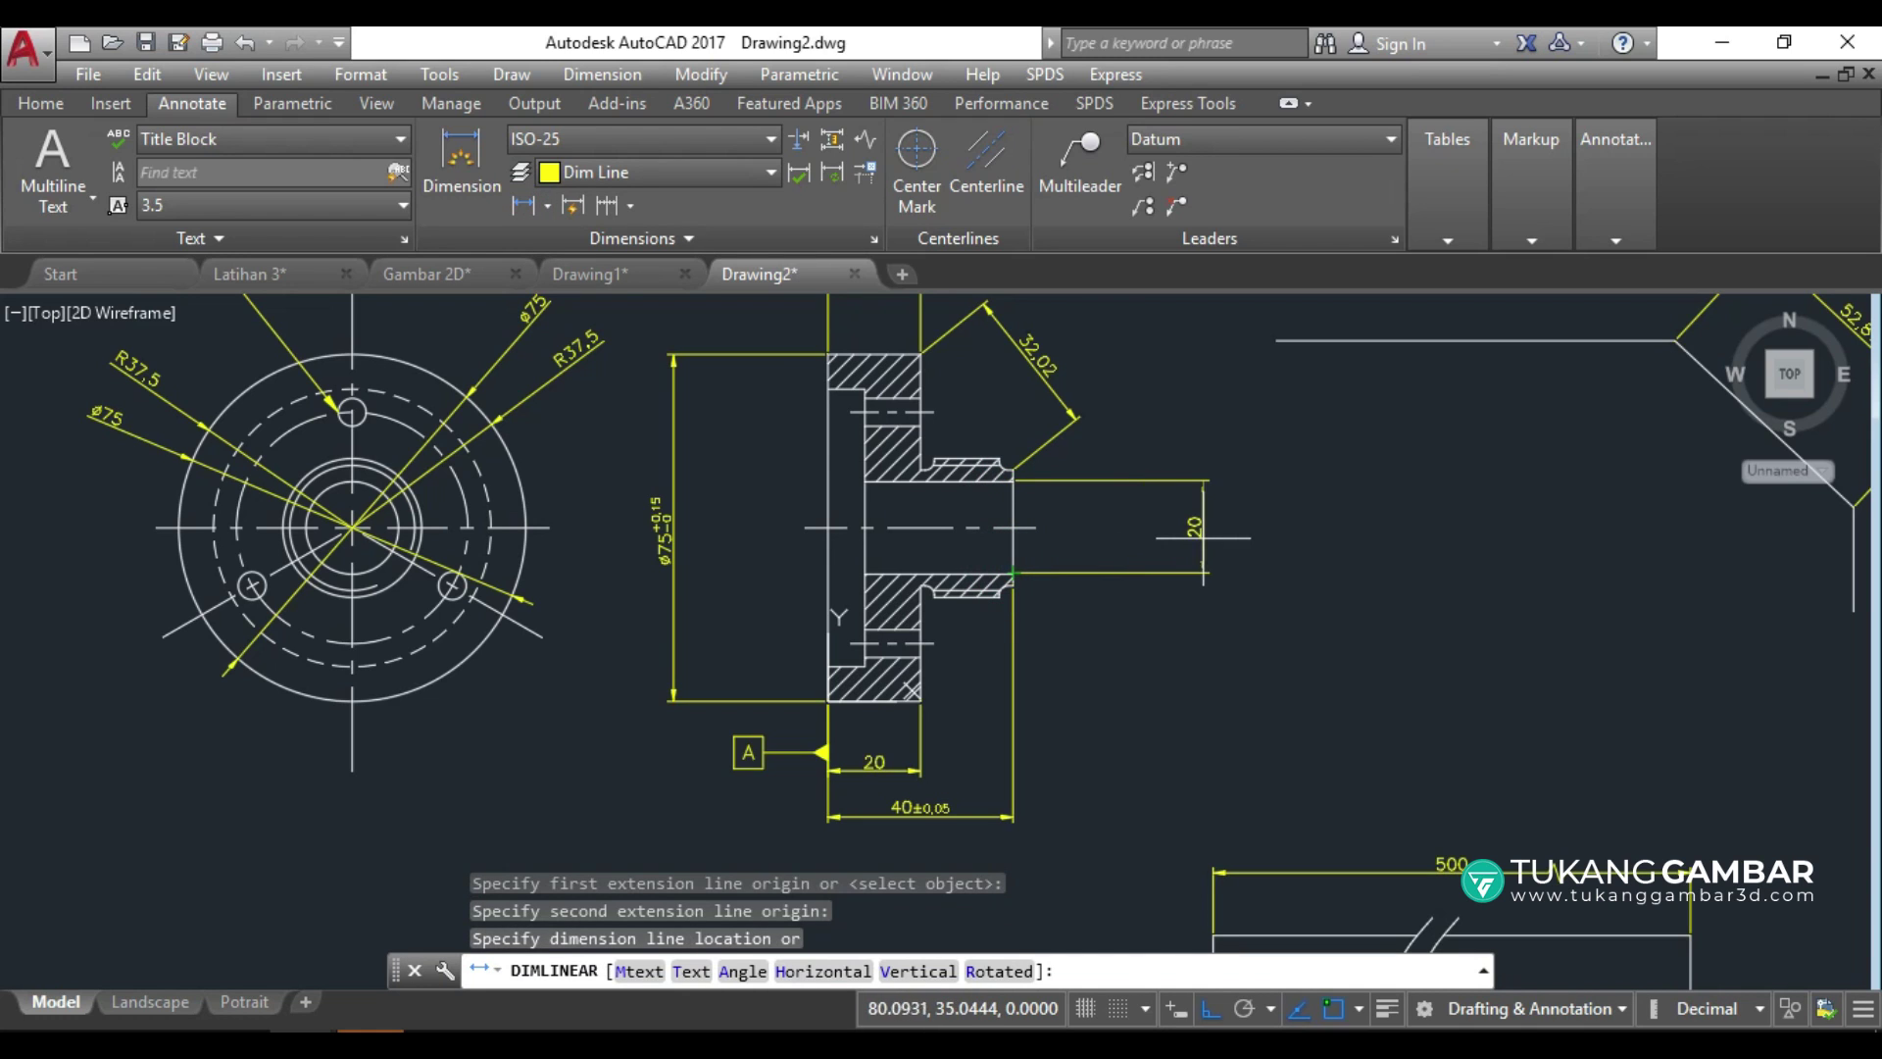
left_click(1194, 539)
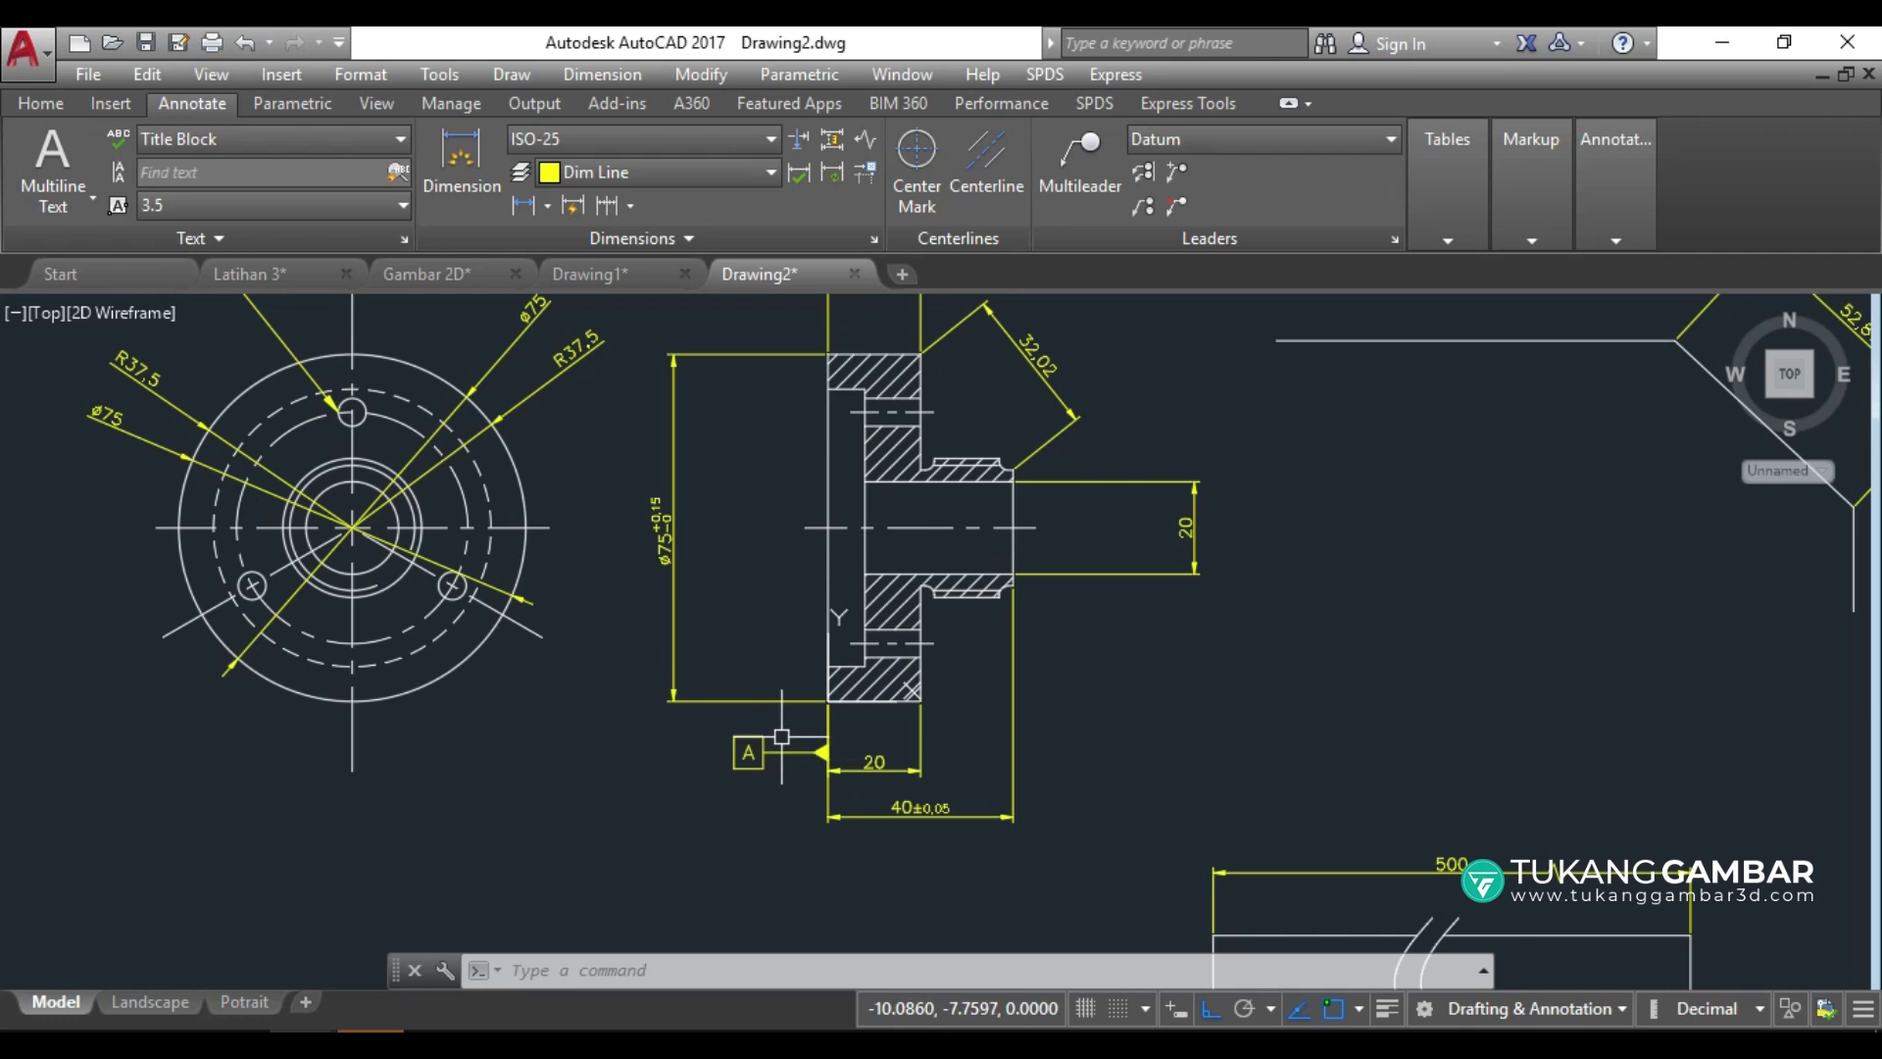
Bring the hub and its dimensions into view and expand the dimensioning tools.
scroll(1144, 442, "up", 1)
mouse_move(1144, 442)
middle_mouse_down()
mouse_move(1038, 509)
mouse_move(1045, 537)
middle_mouse_up()
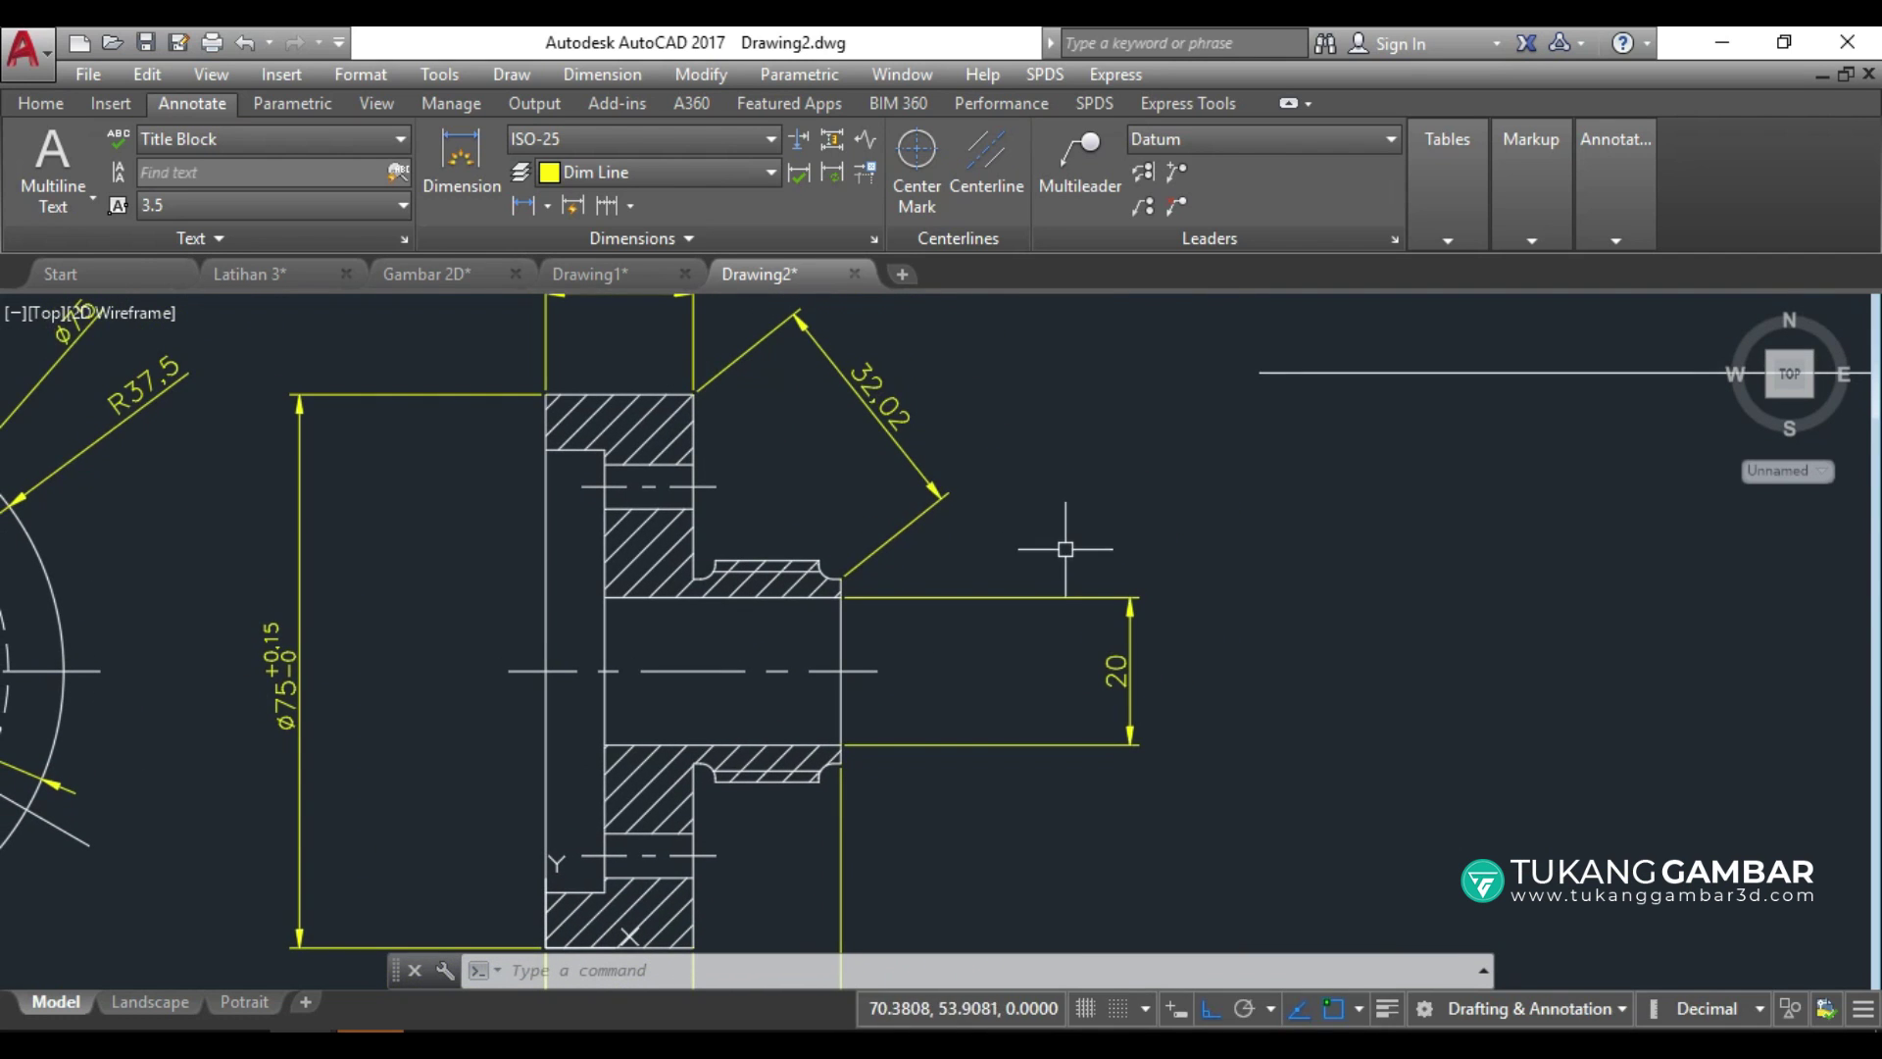
left_click(672, 234)
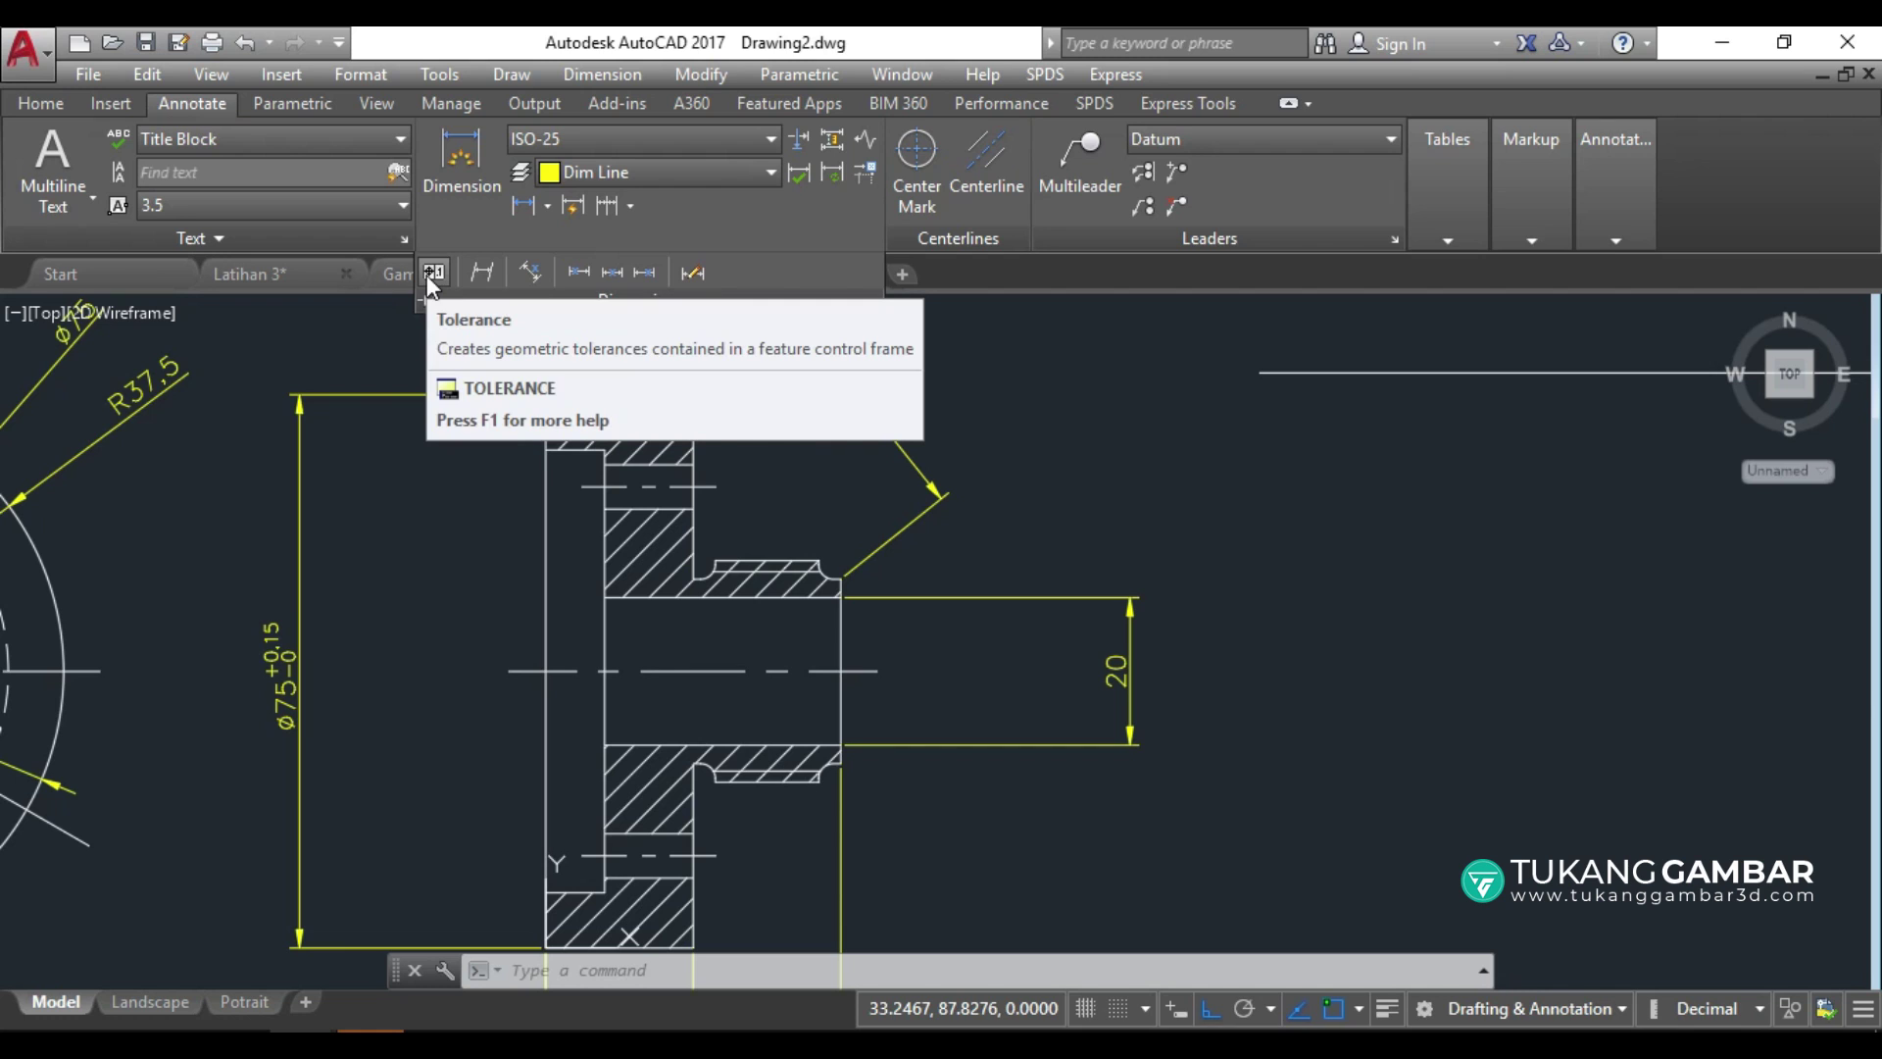
left_click(373, 331)
left_click(380, 339)
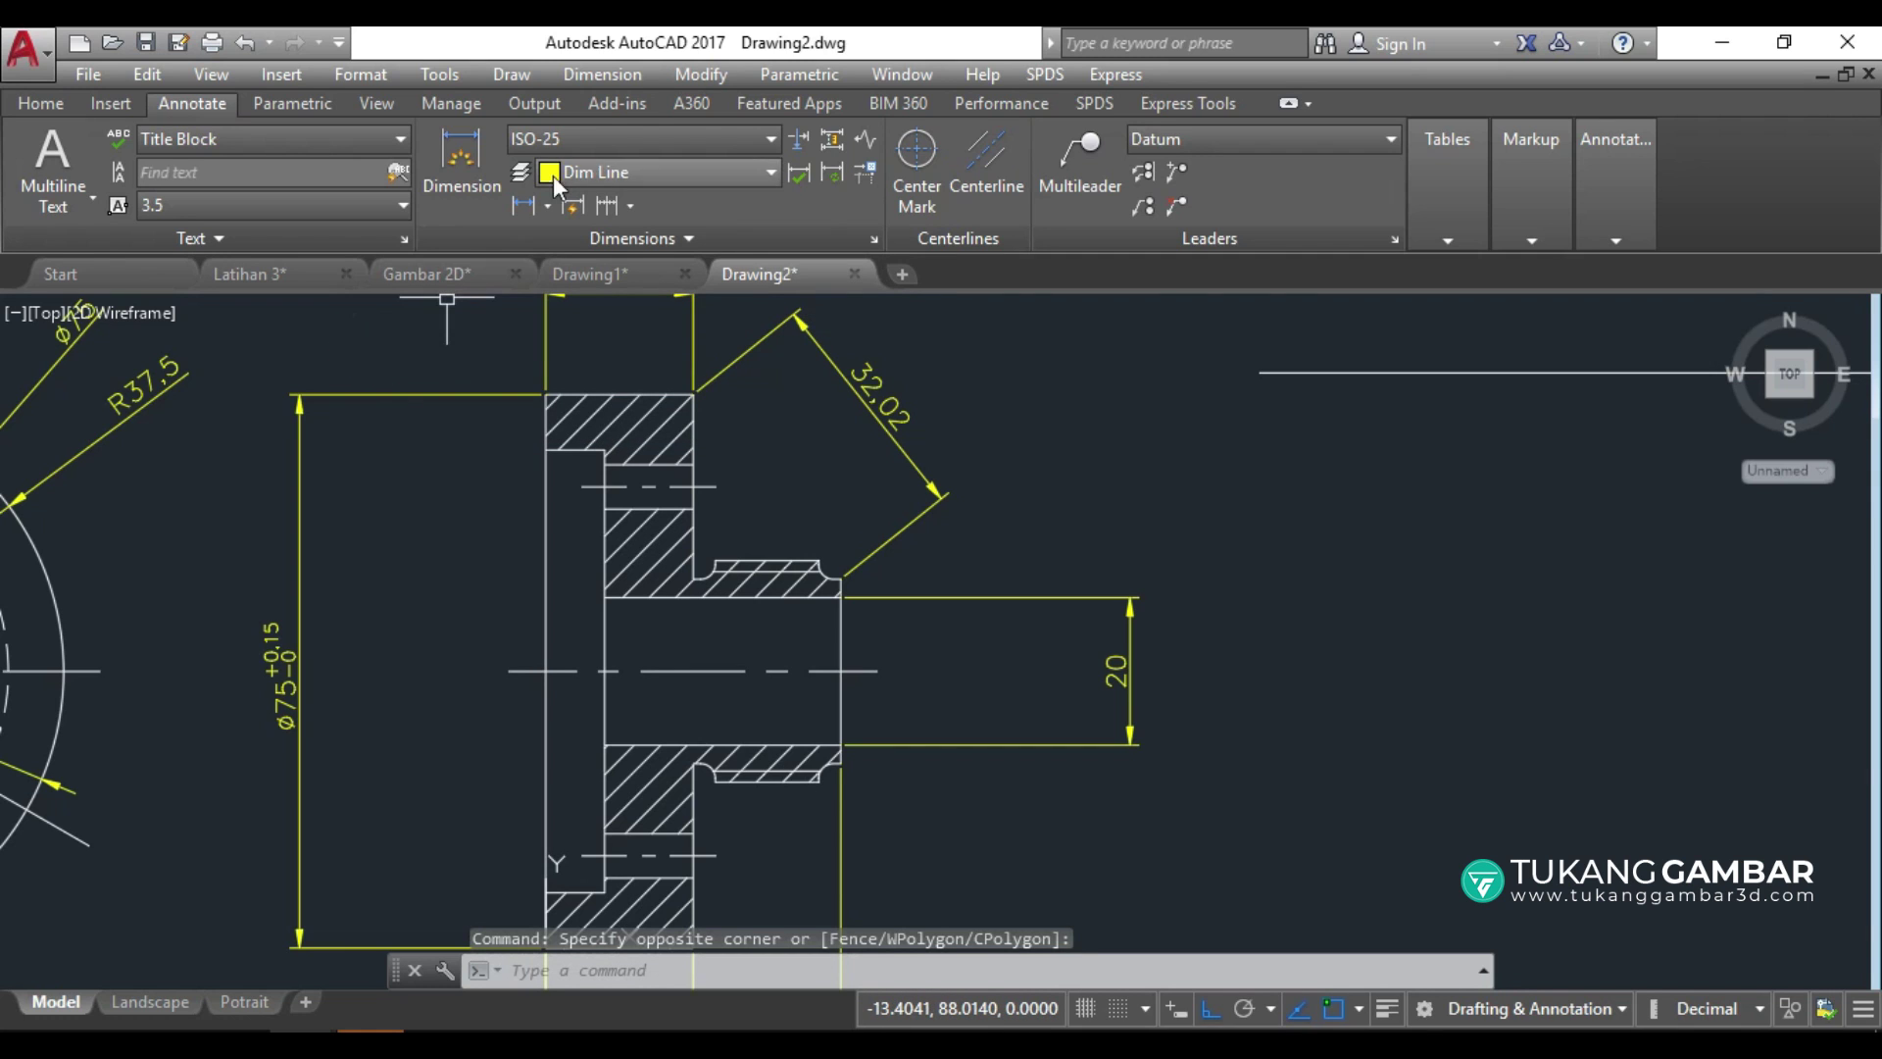
left_click(606, 78)
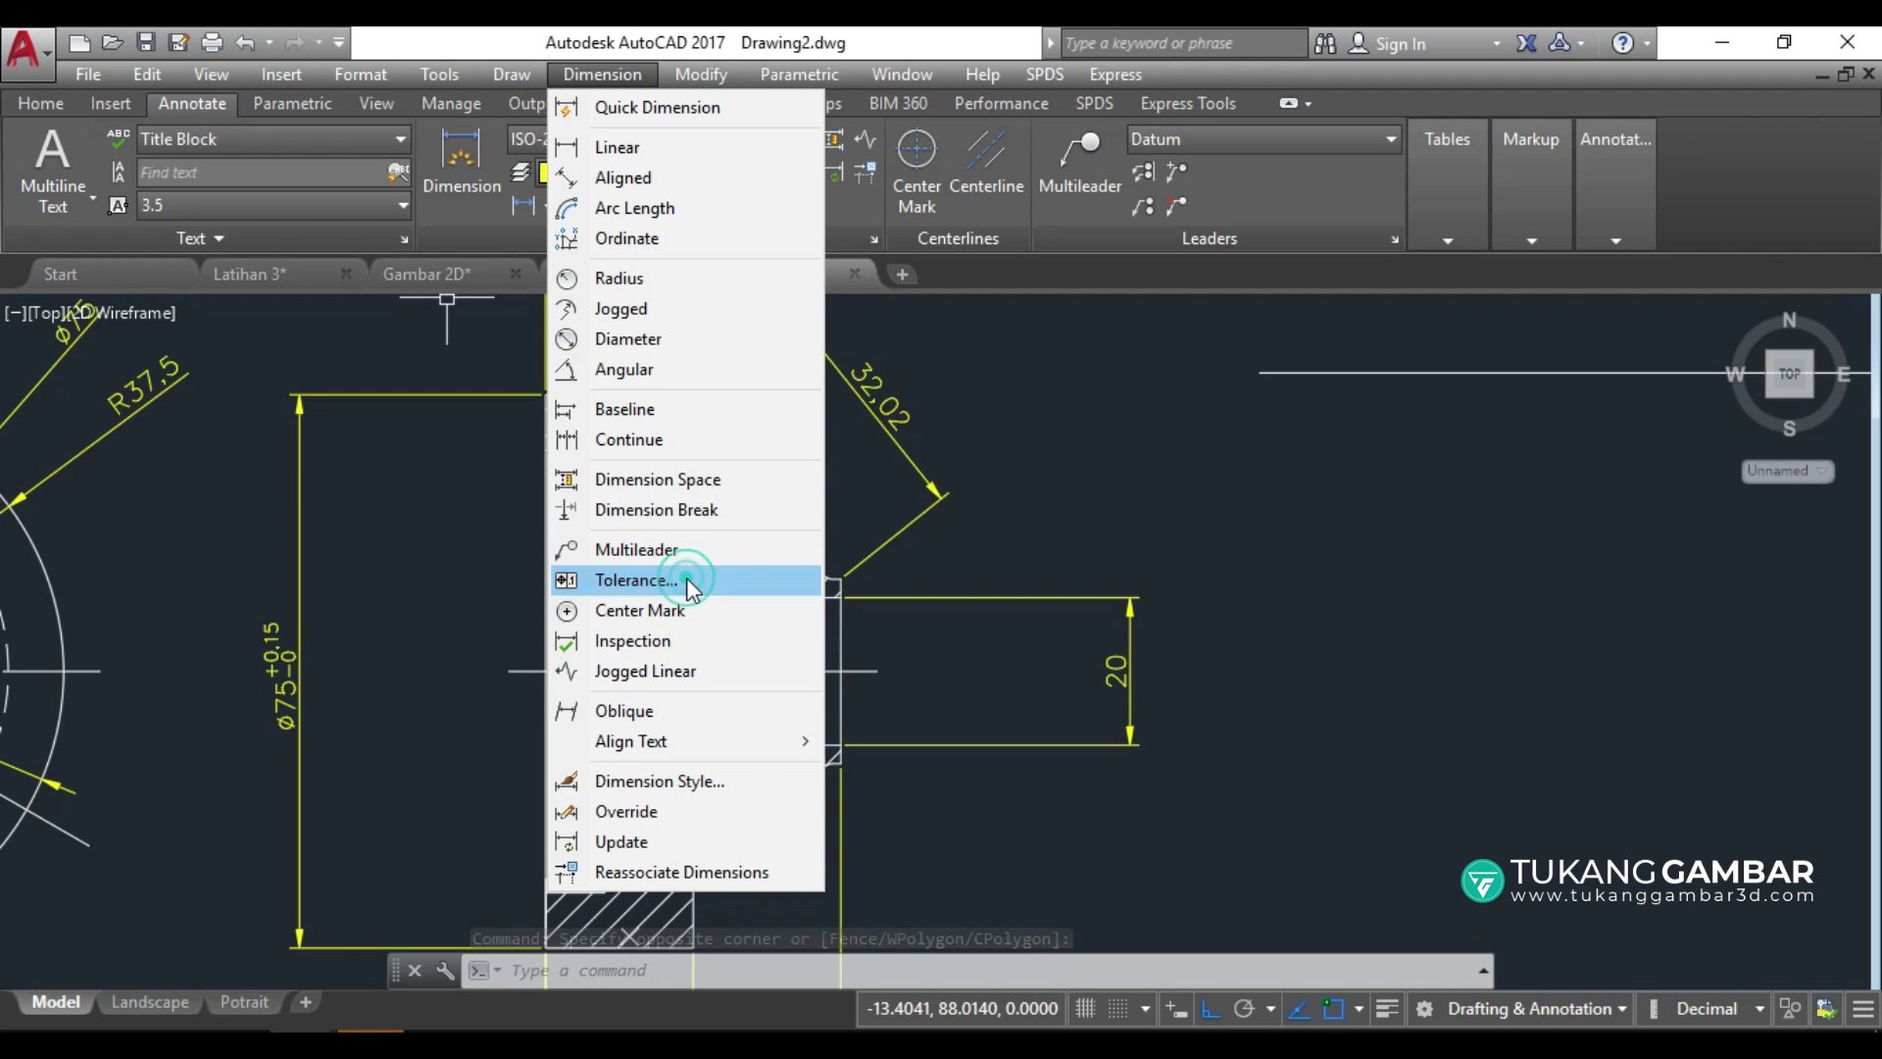
Define a Geometric Tolerance frame: perpendicularity symbol, tolerance 0.02, datum A.
left_click(687, 579)
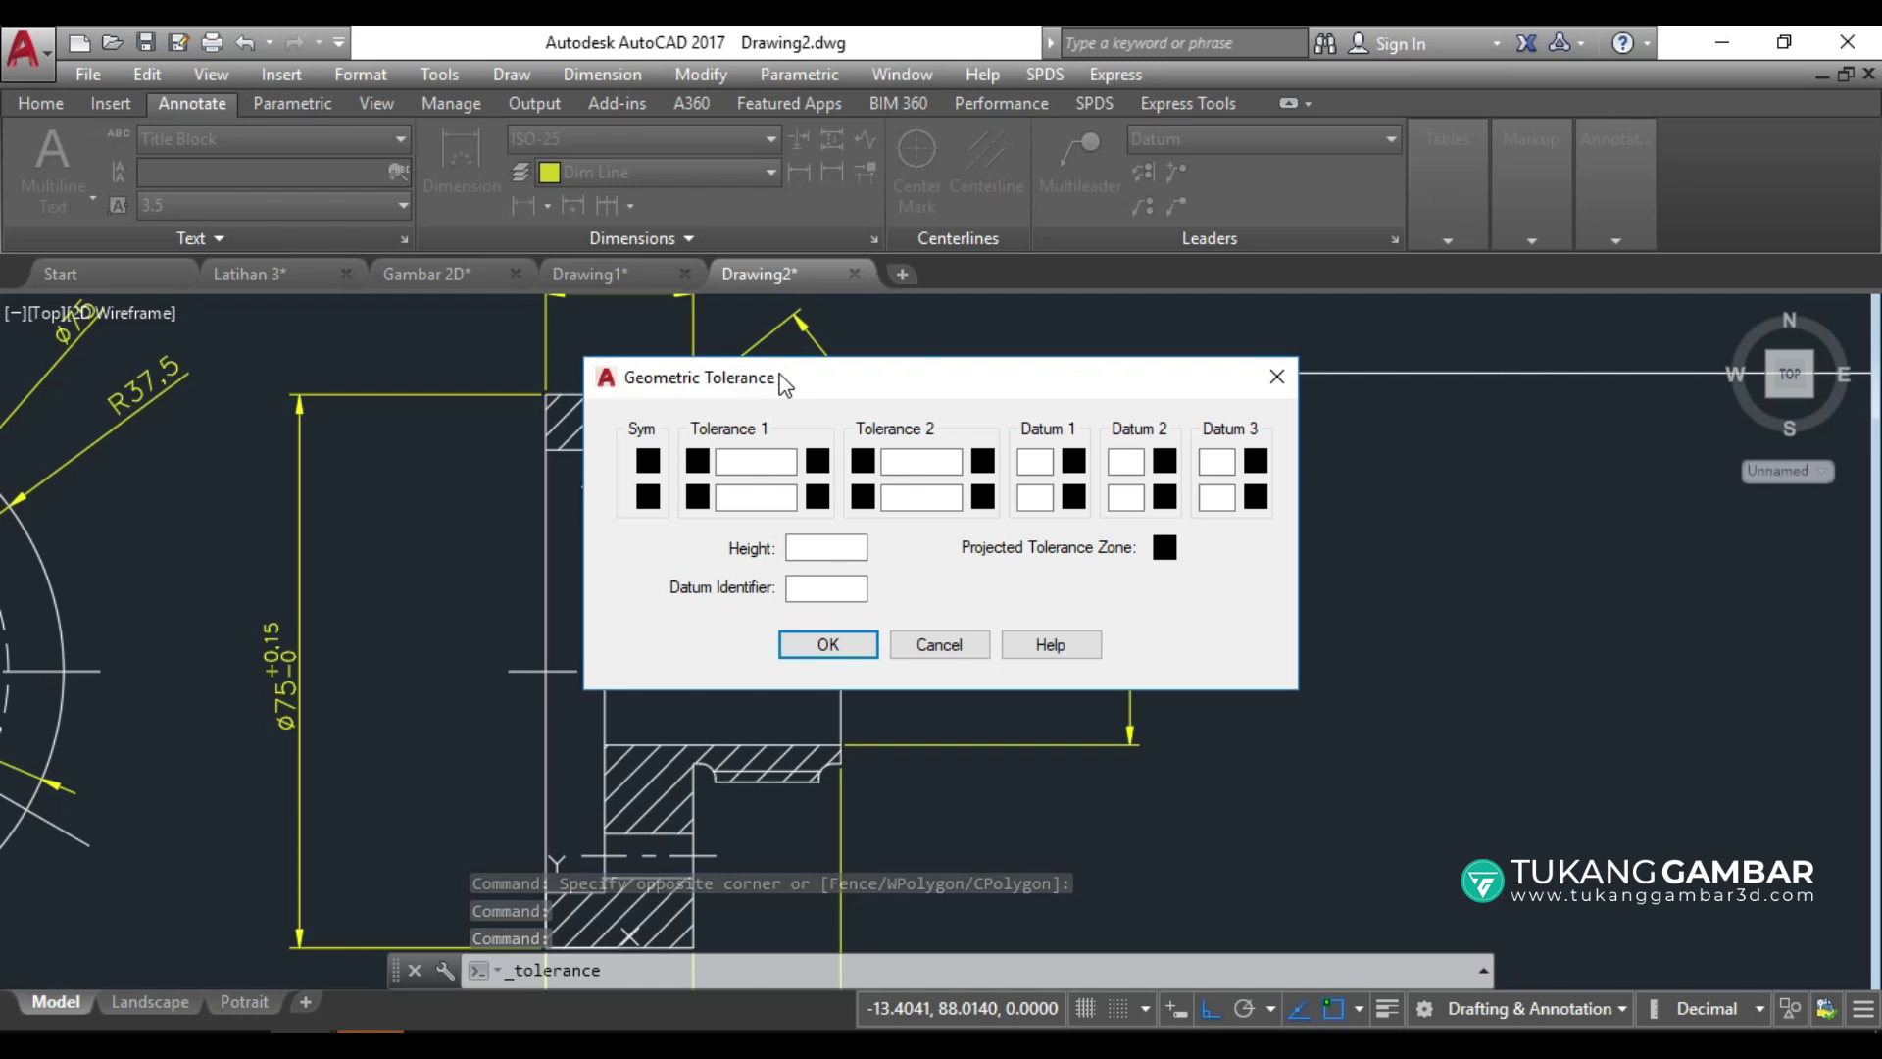
left_click(648, 461)
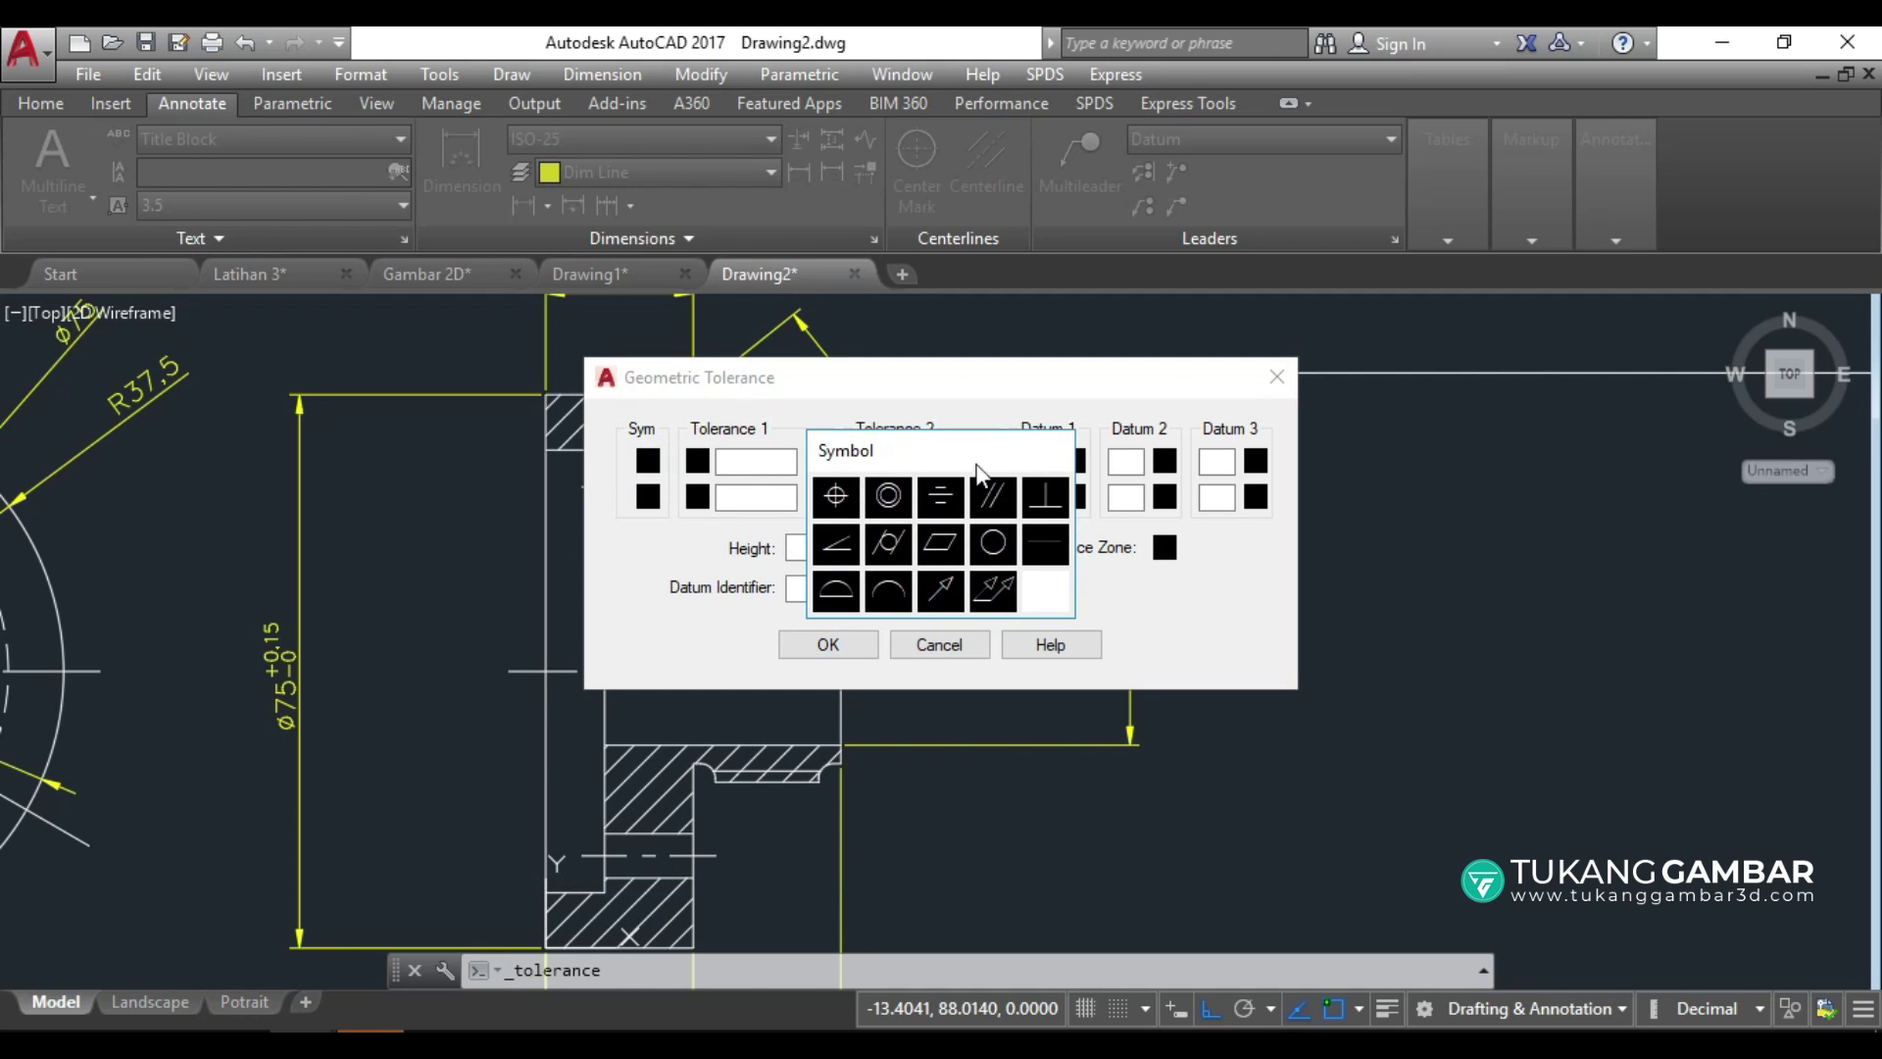
left_click(1056, 504)
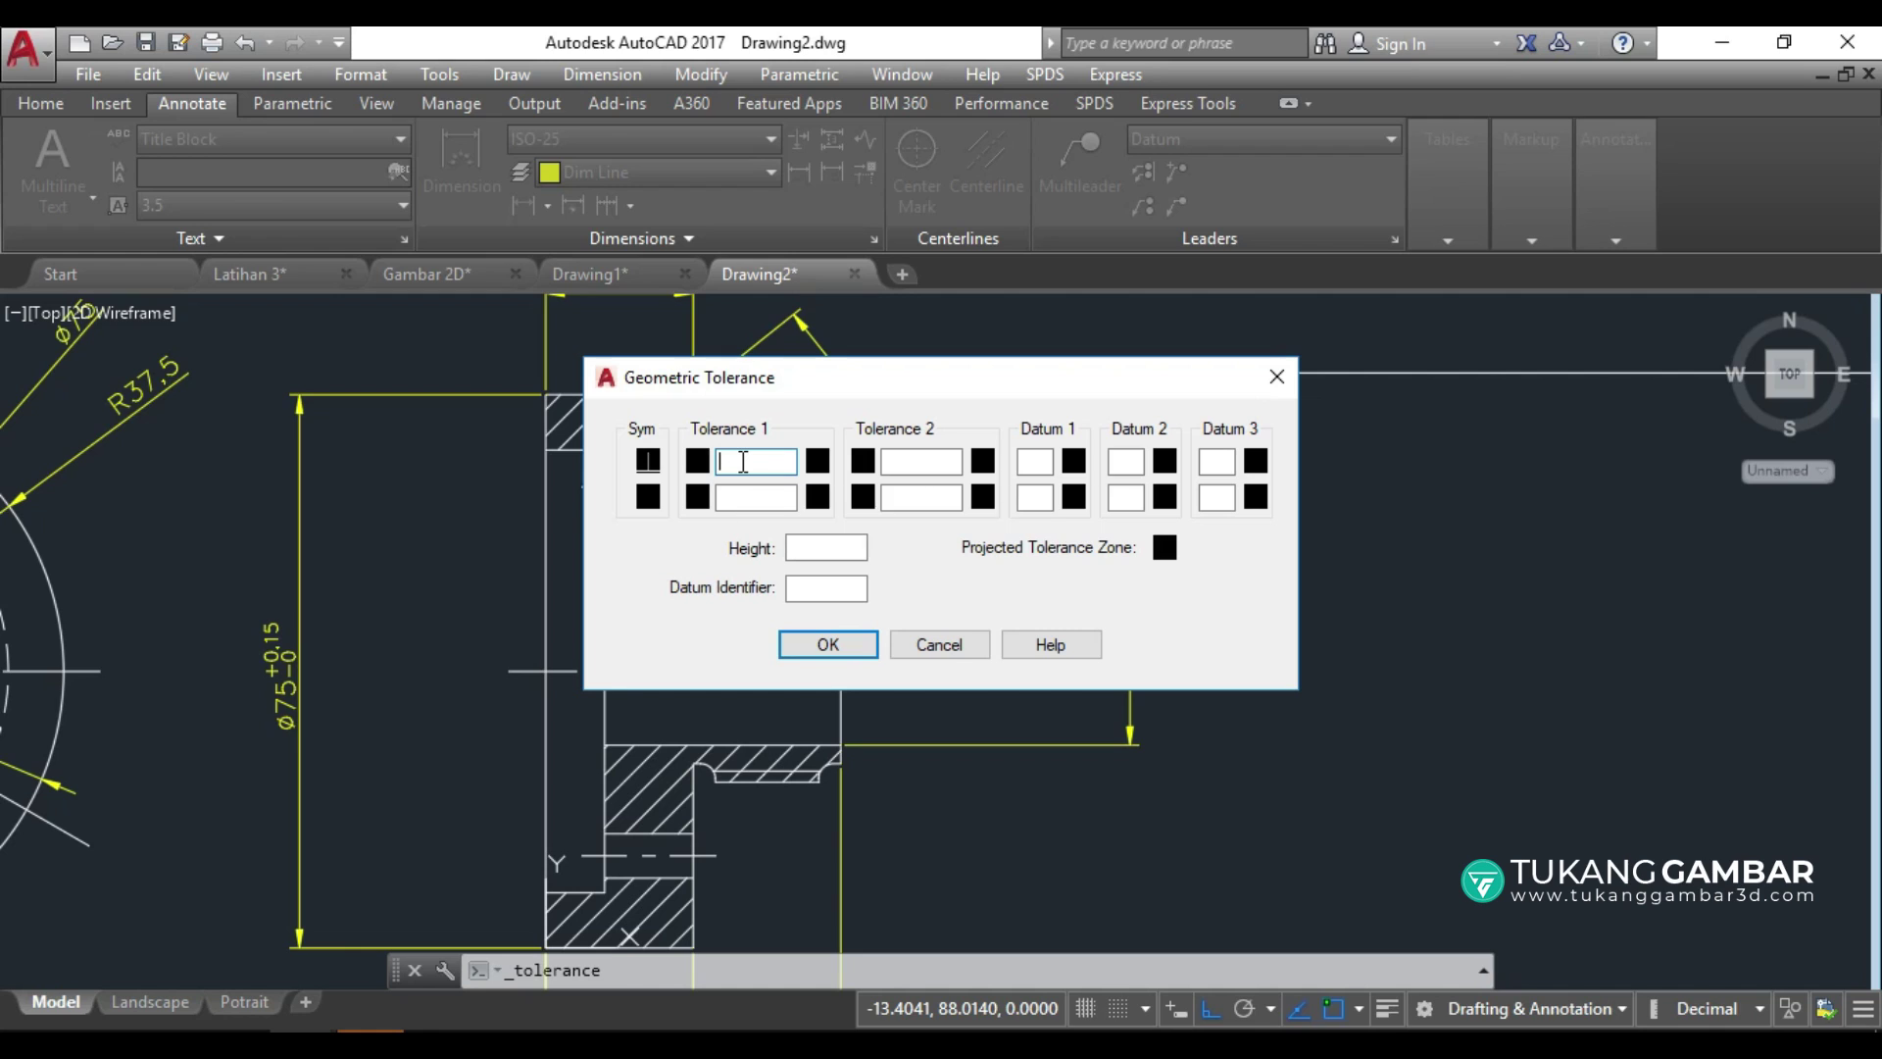
type("0.02")
left_click(1034, 461)
left_click_drag(840, 378, 1277, 357)
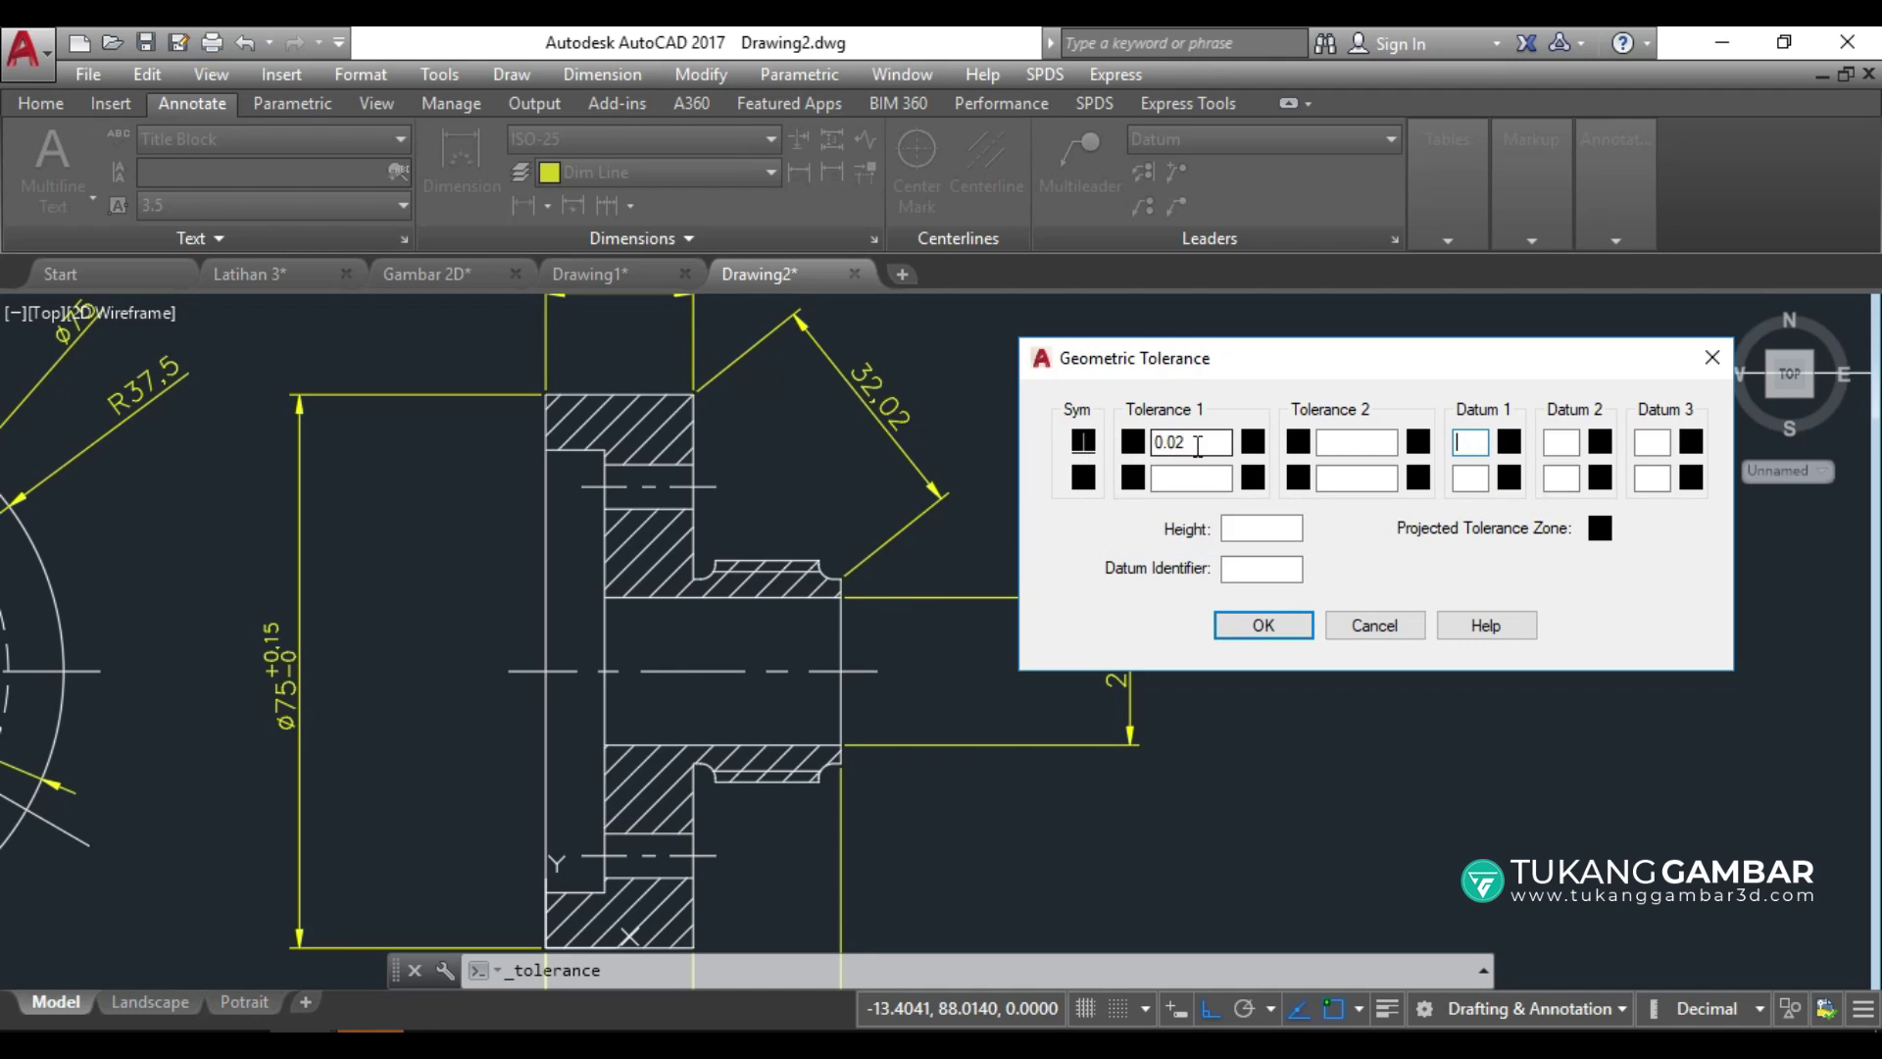
type("A")
left_click(1264, 626)
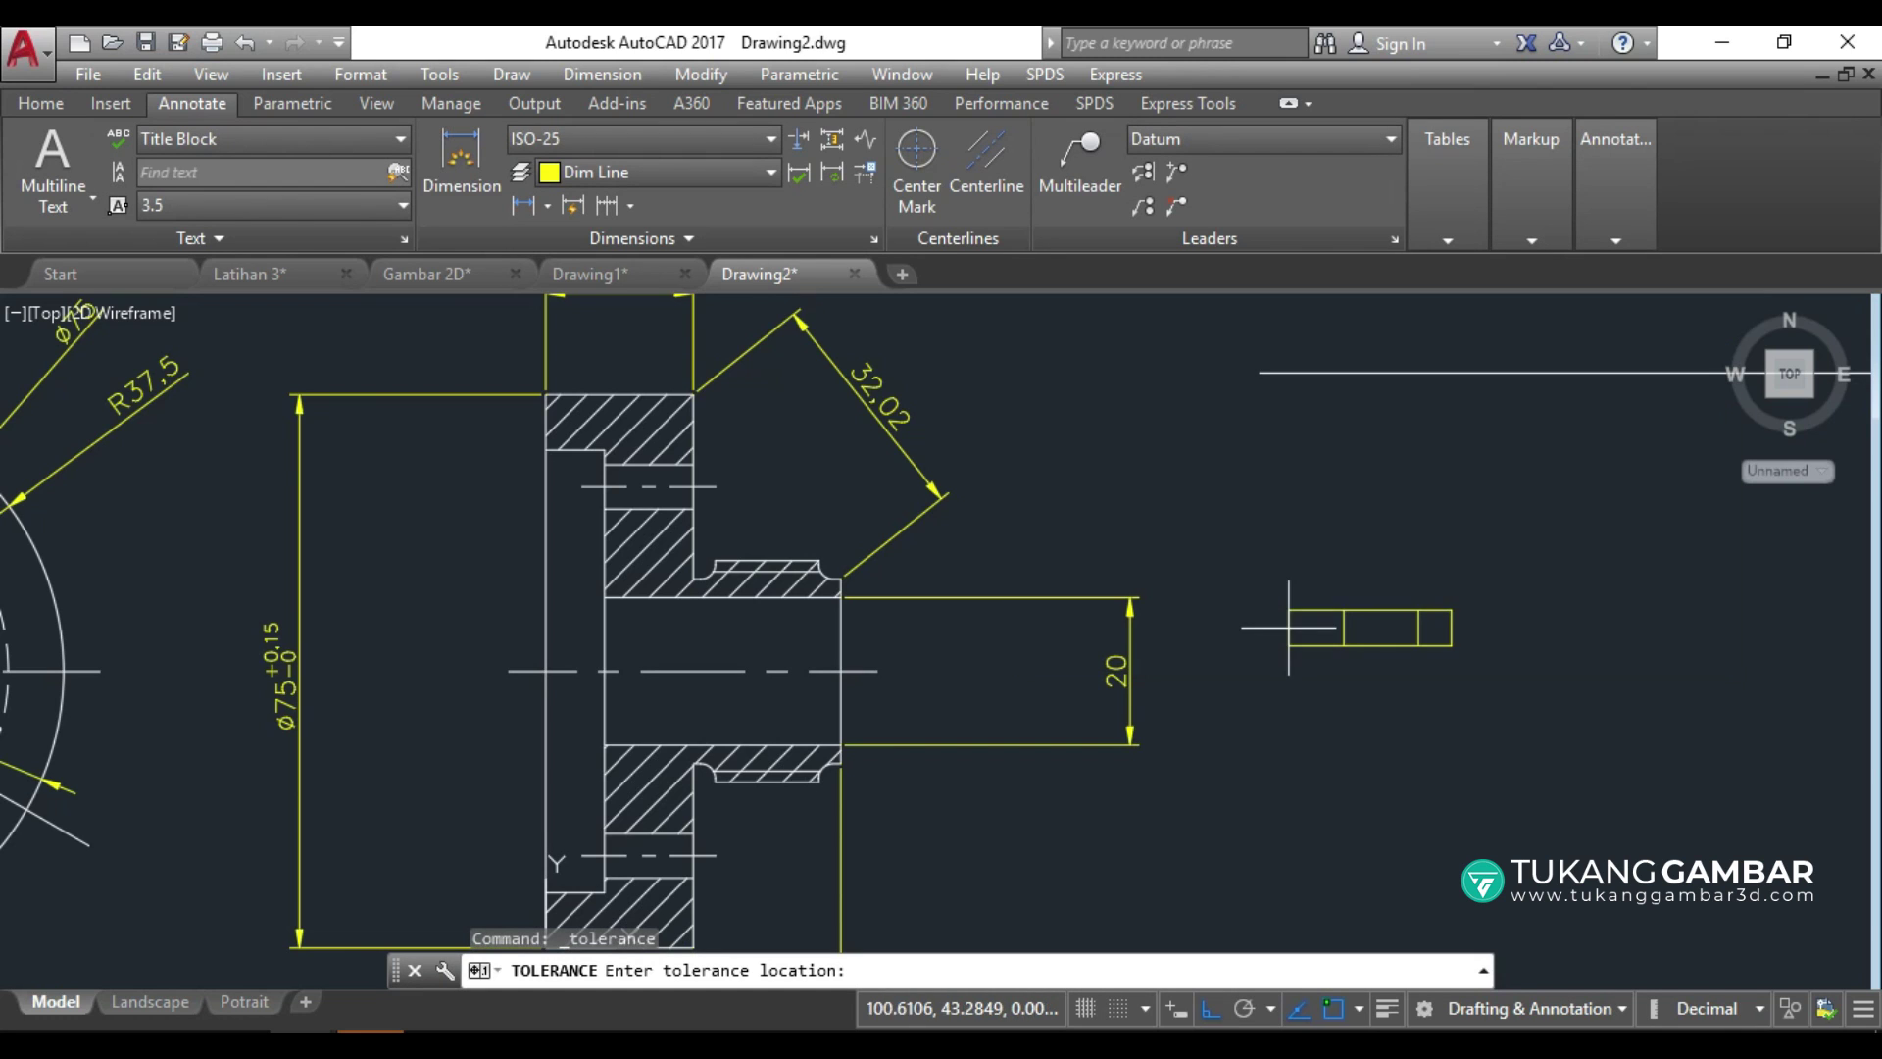
Place the tolerance frame and draw a Standard-style leader from the shaft's top edge to it.
left_click(1038, 501)
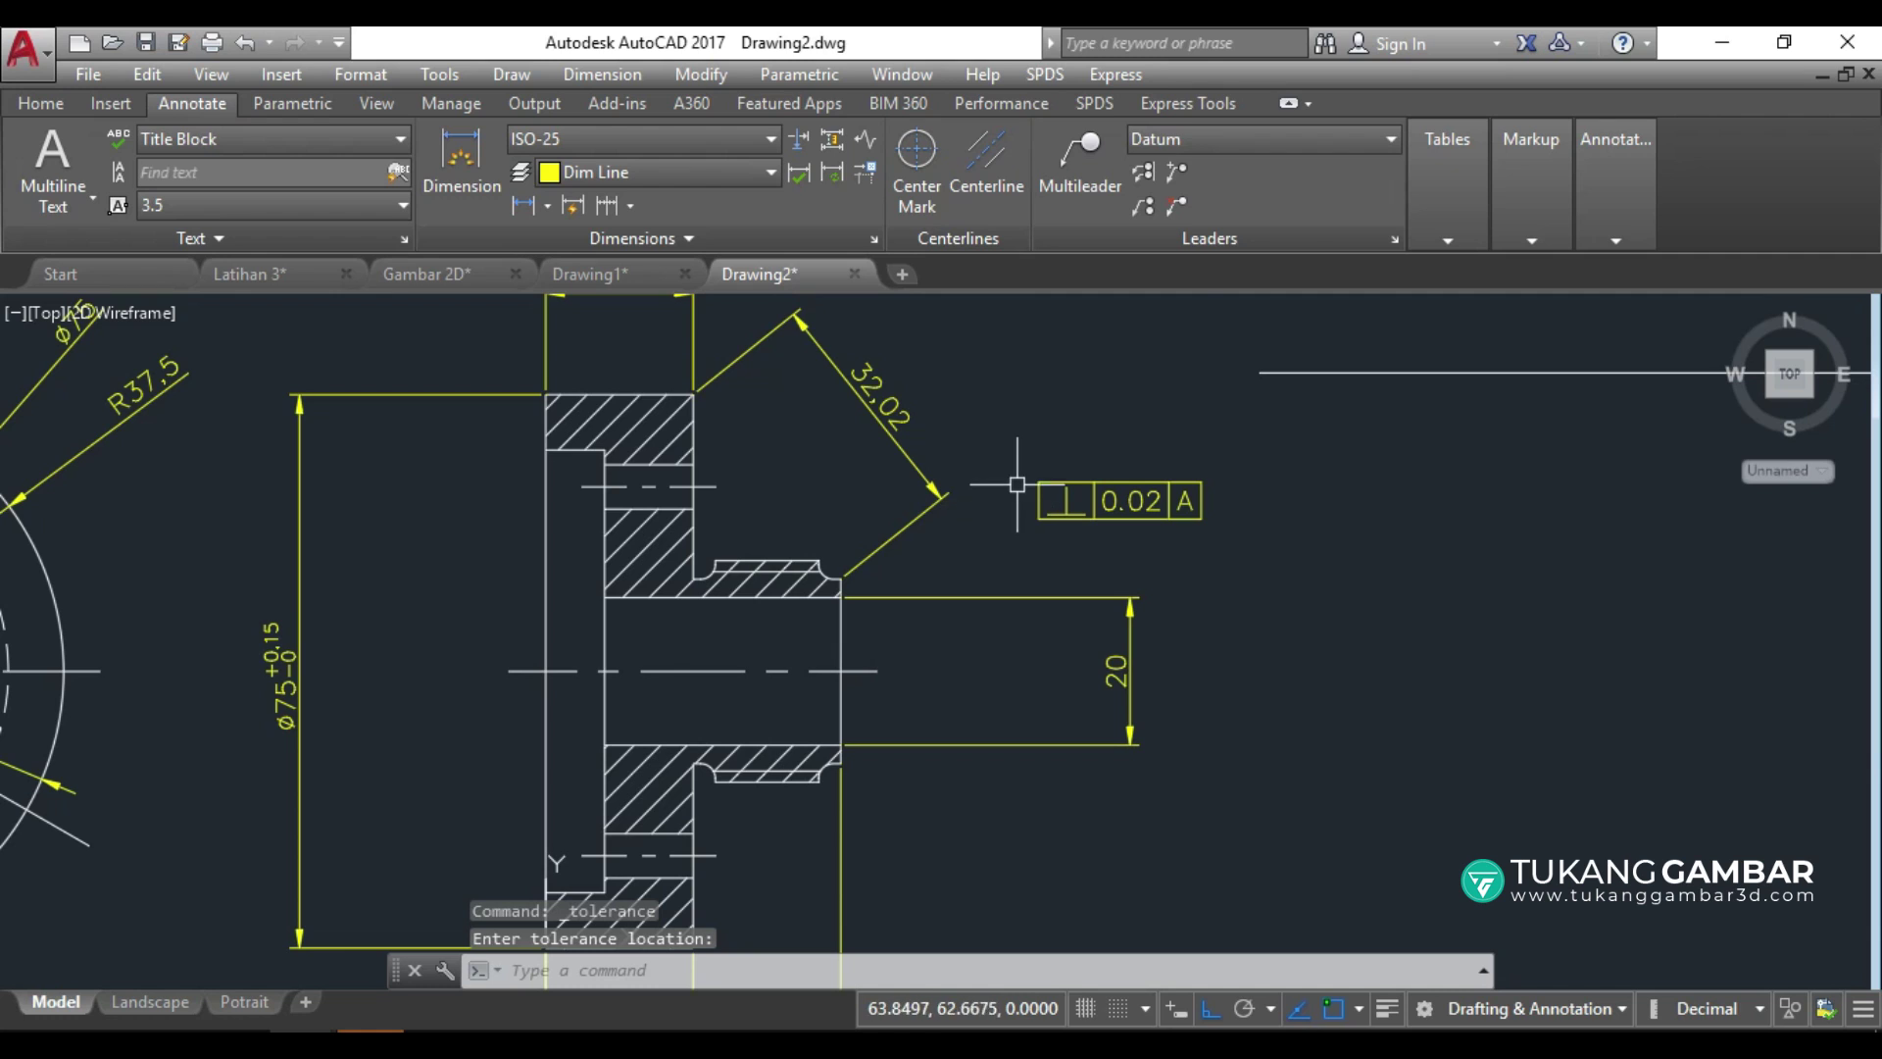
left_click(1262, 141)
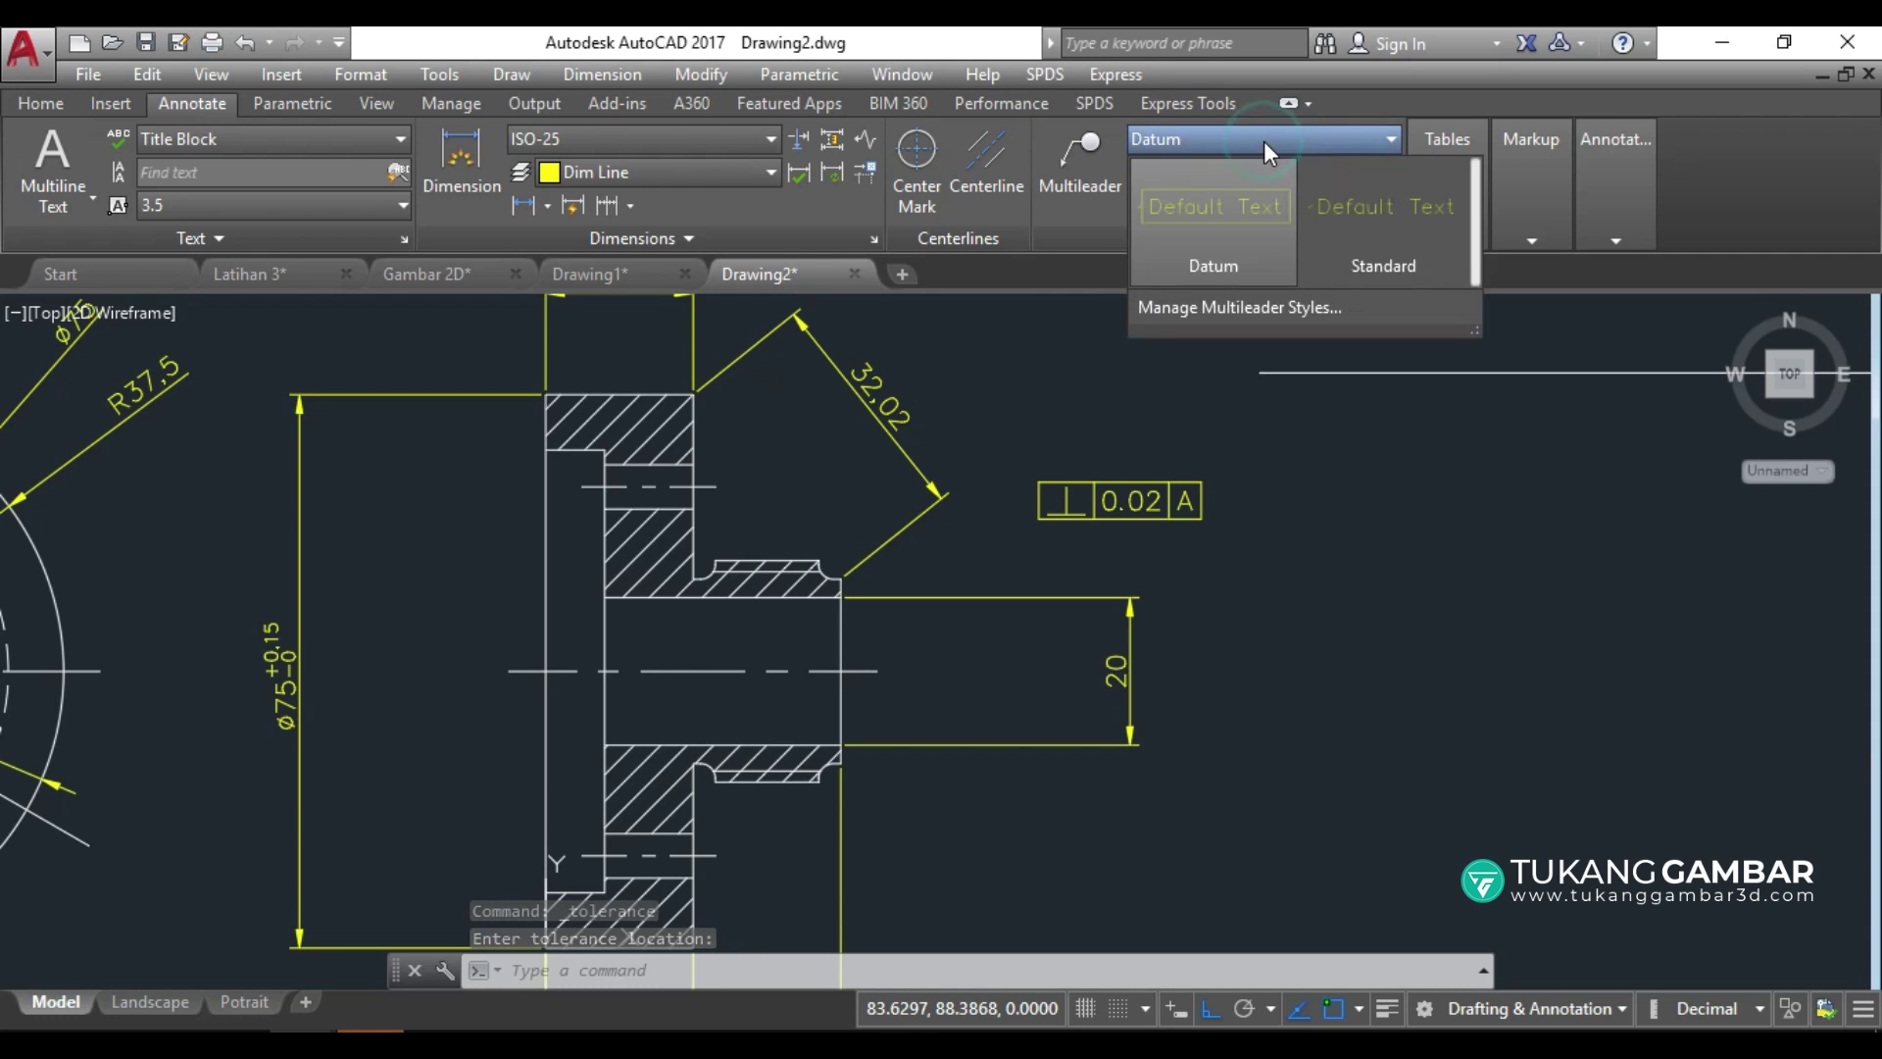
left_click(1355, 224)
left_click(1072, 178)
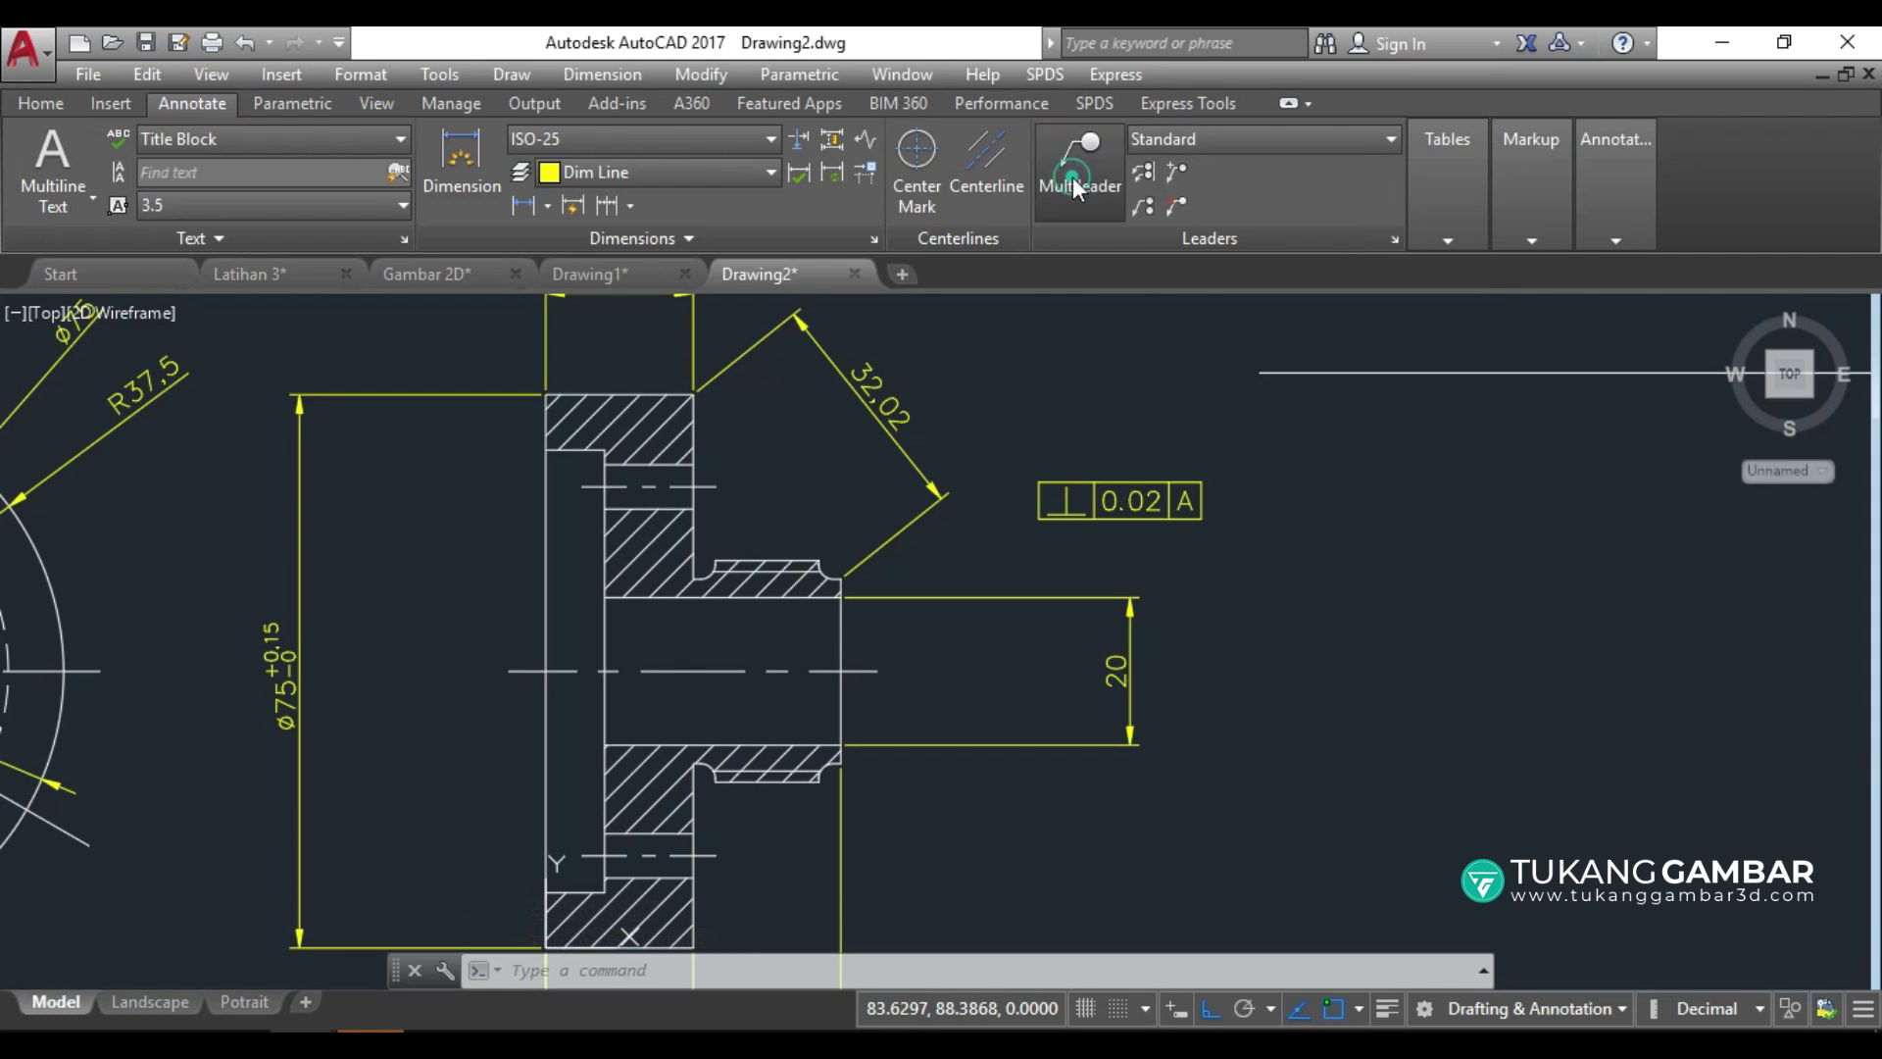
left_click(992, 596)
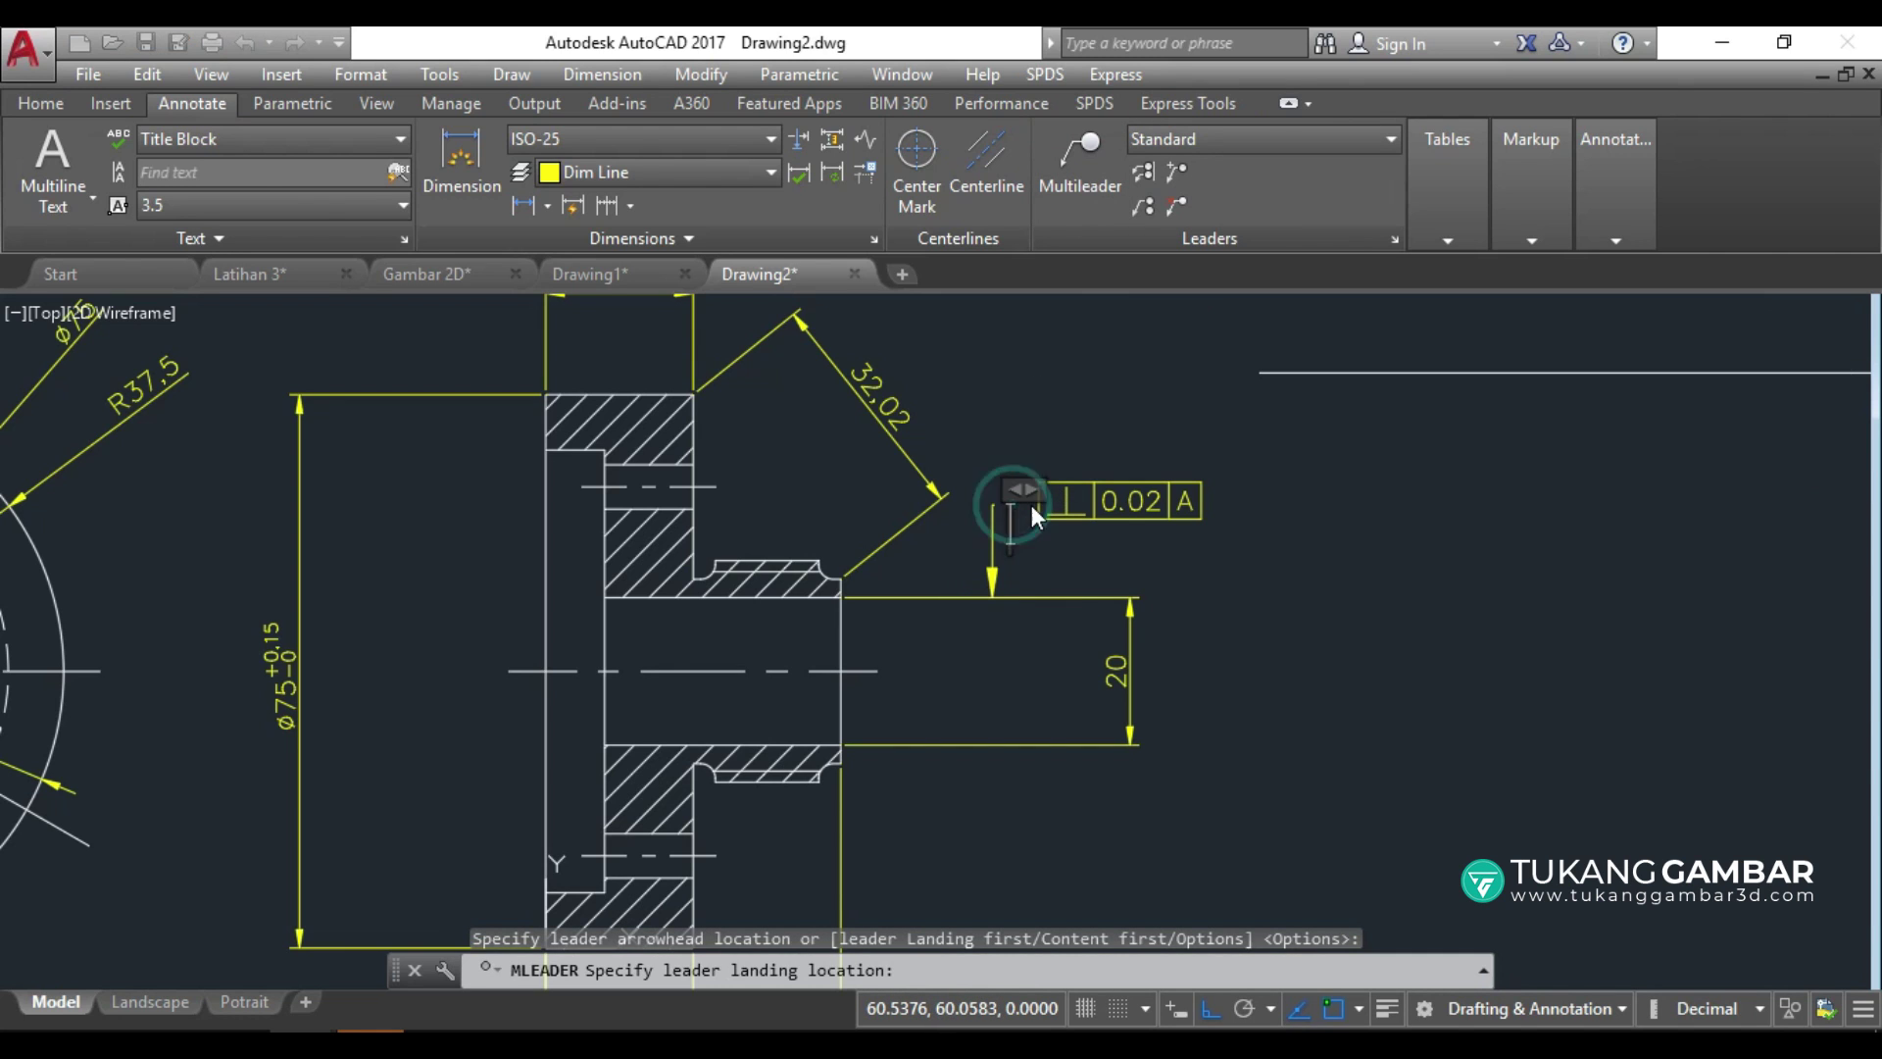
left_click(1031, 504)
left_click(1009, 503)
Check the leader landing and tolerance frame grips, leaving both where they are.
scroll(1000, 500, "up", 4)
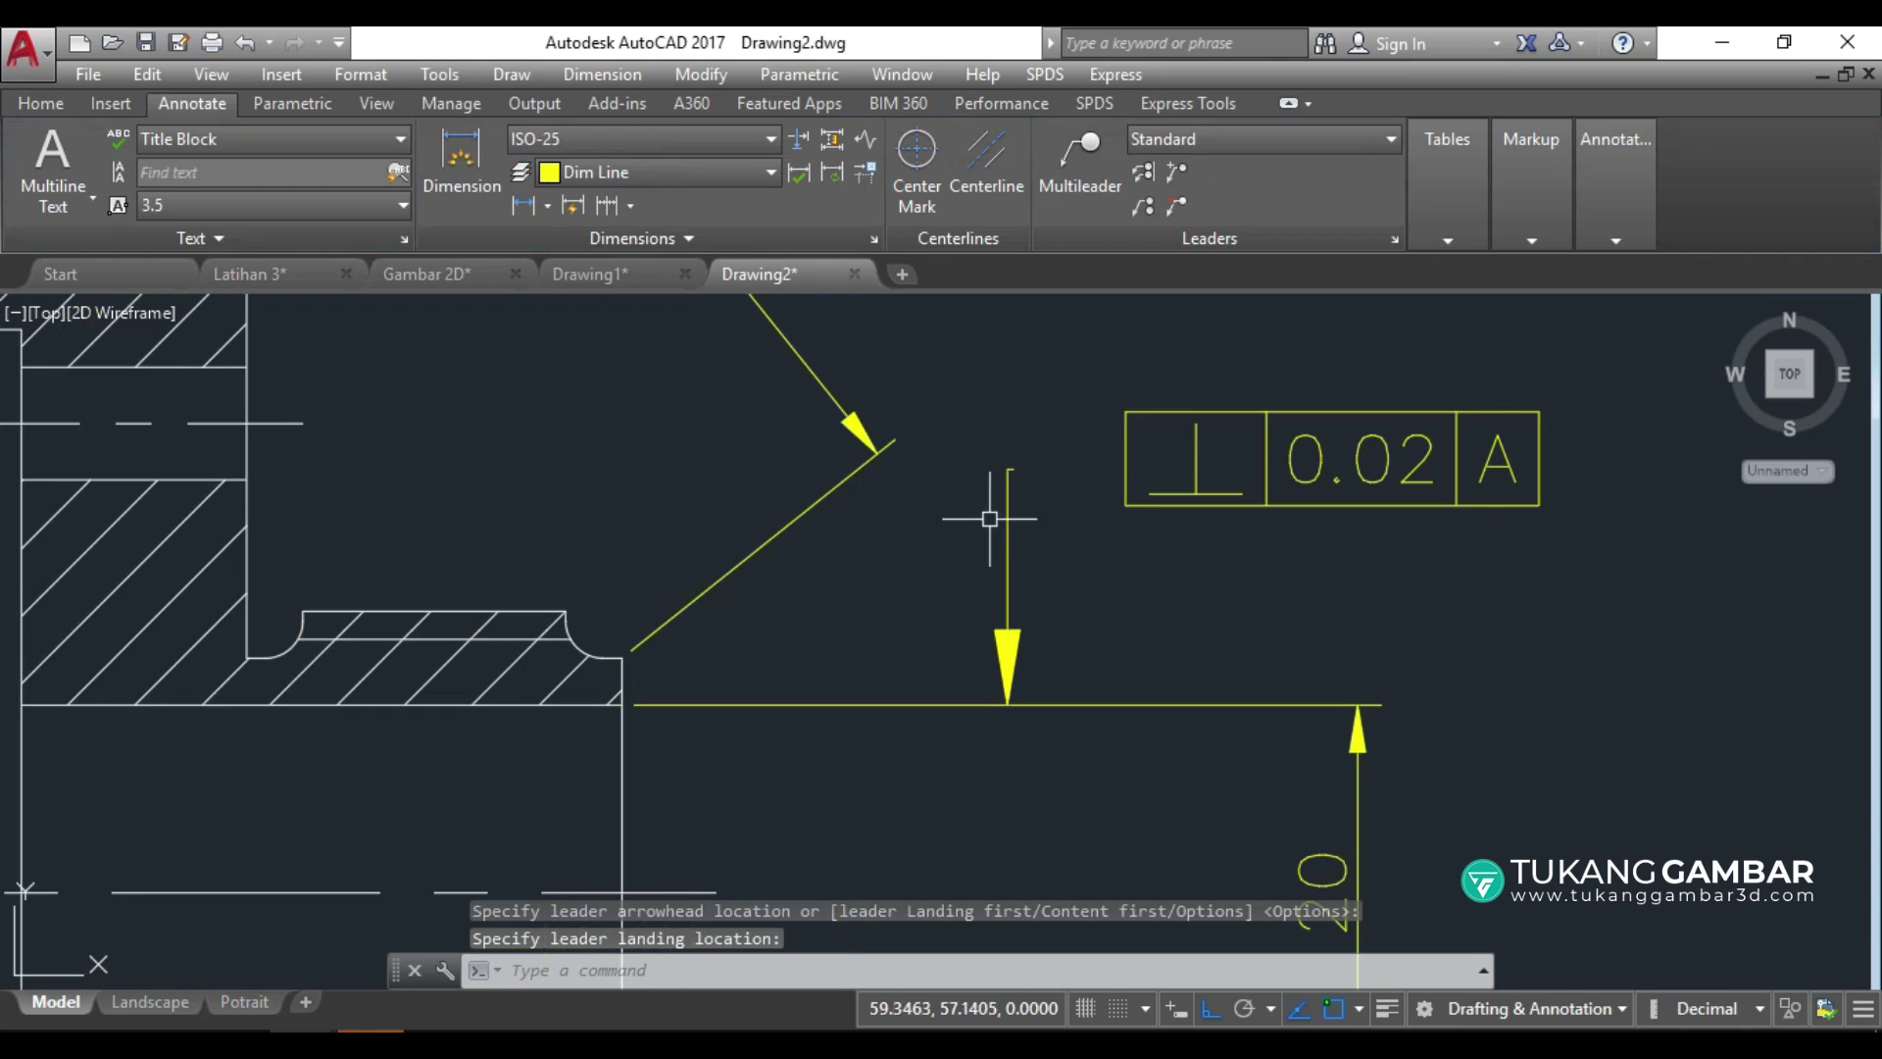
left_click(1010, 495)
left_click(1014, 467)
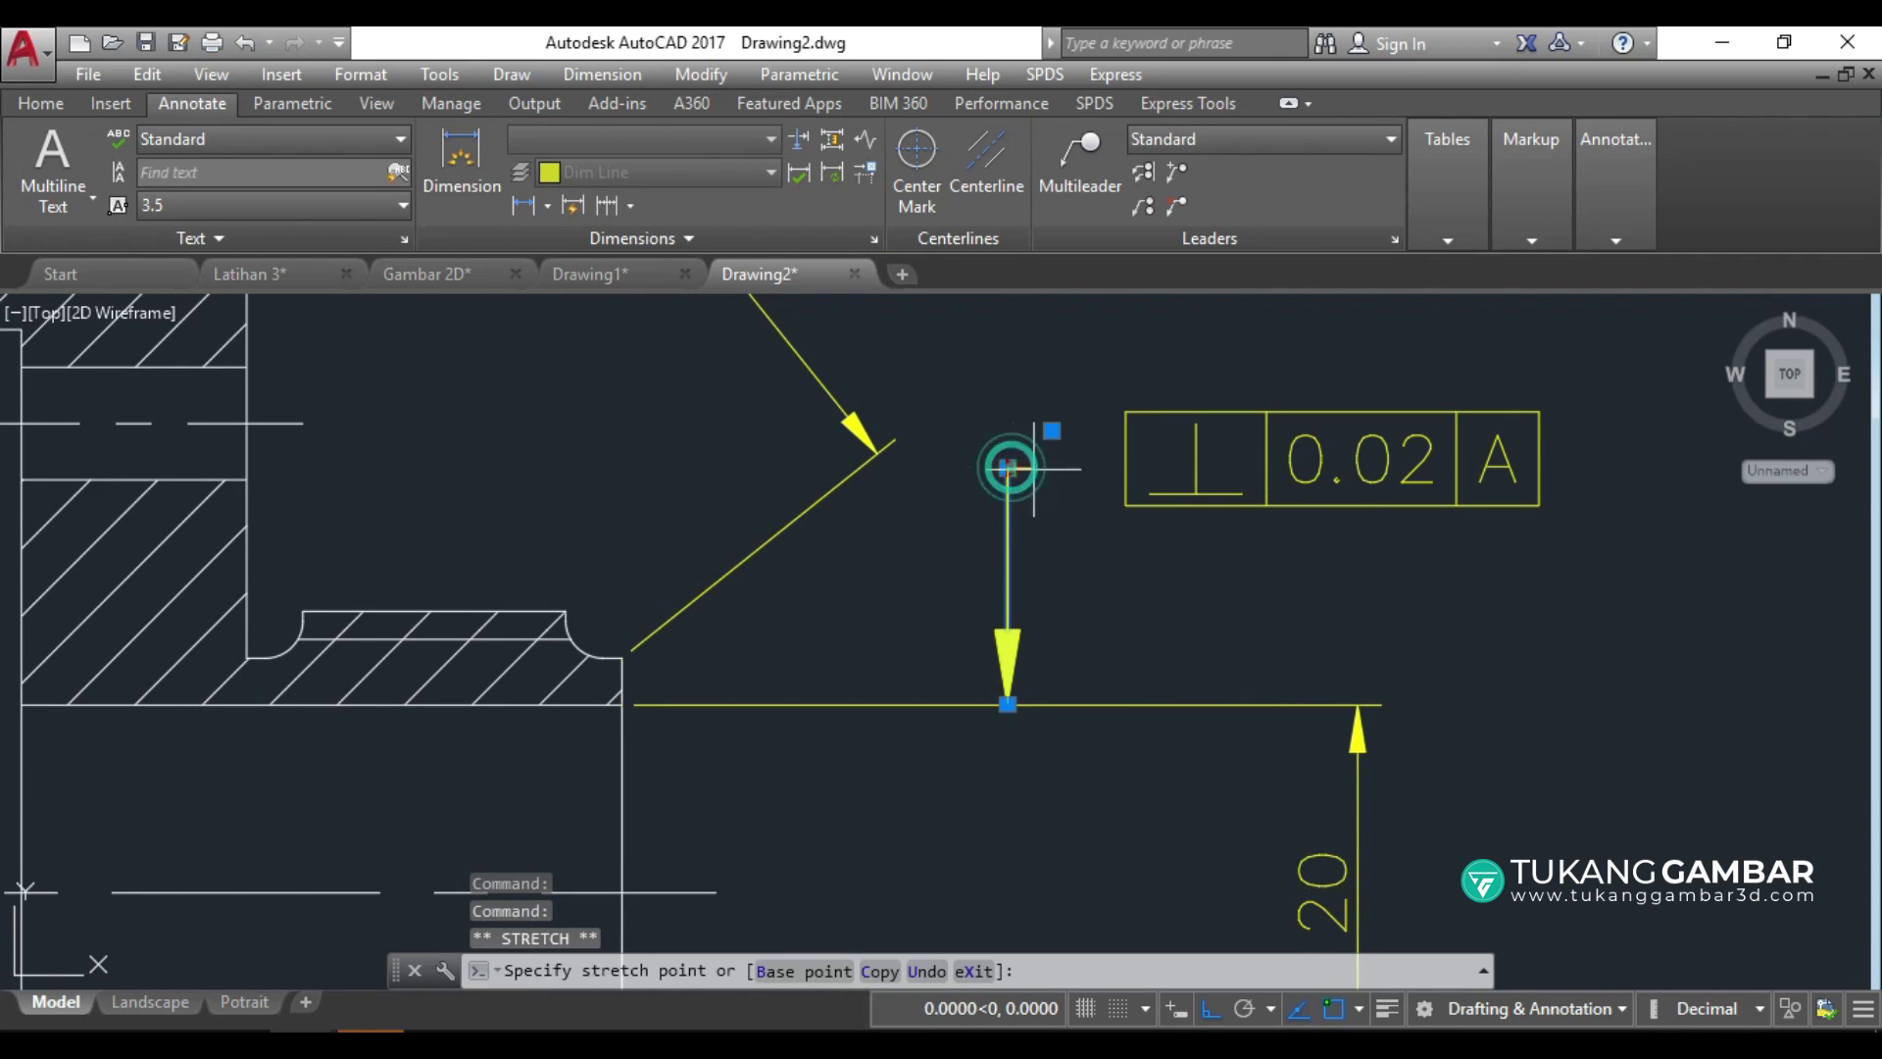
key("Escape")
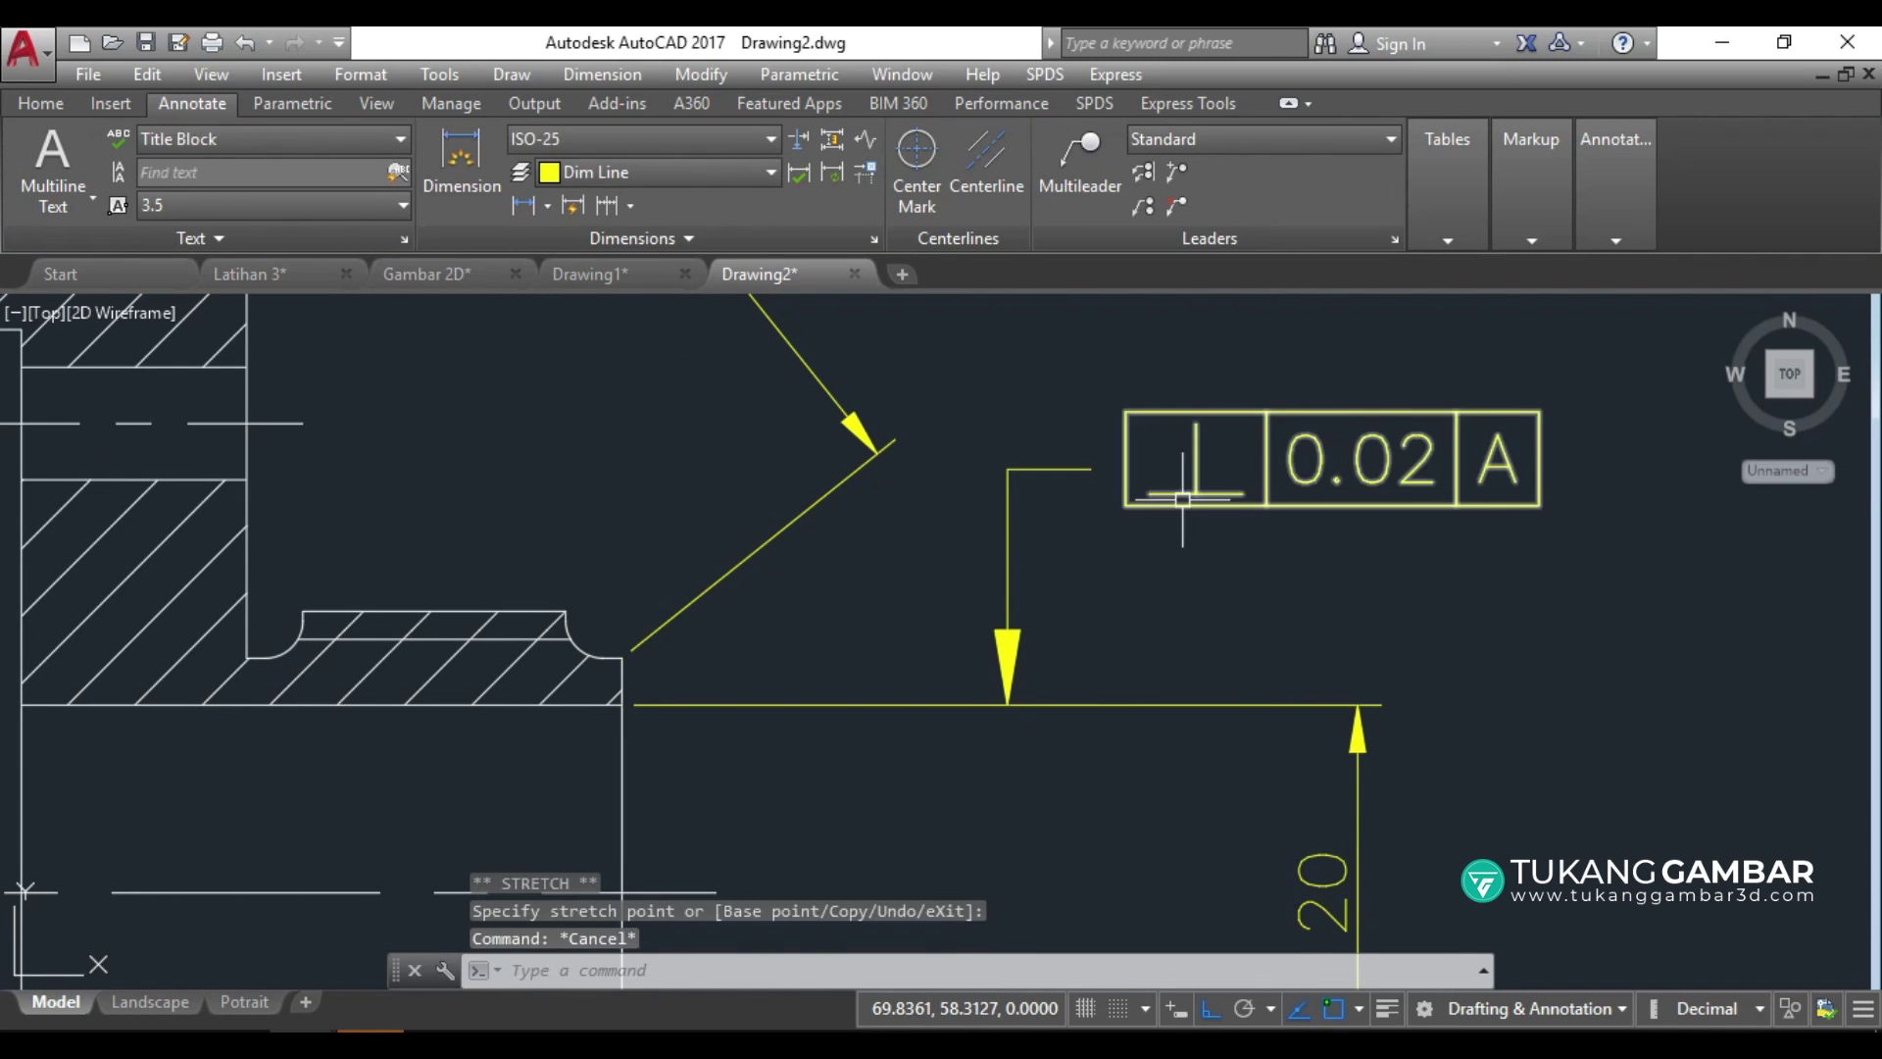
left_click(1130, 460)
left_click(1126, 458)
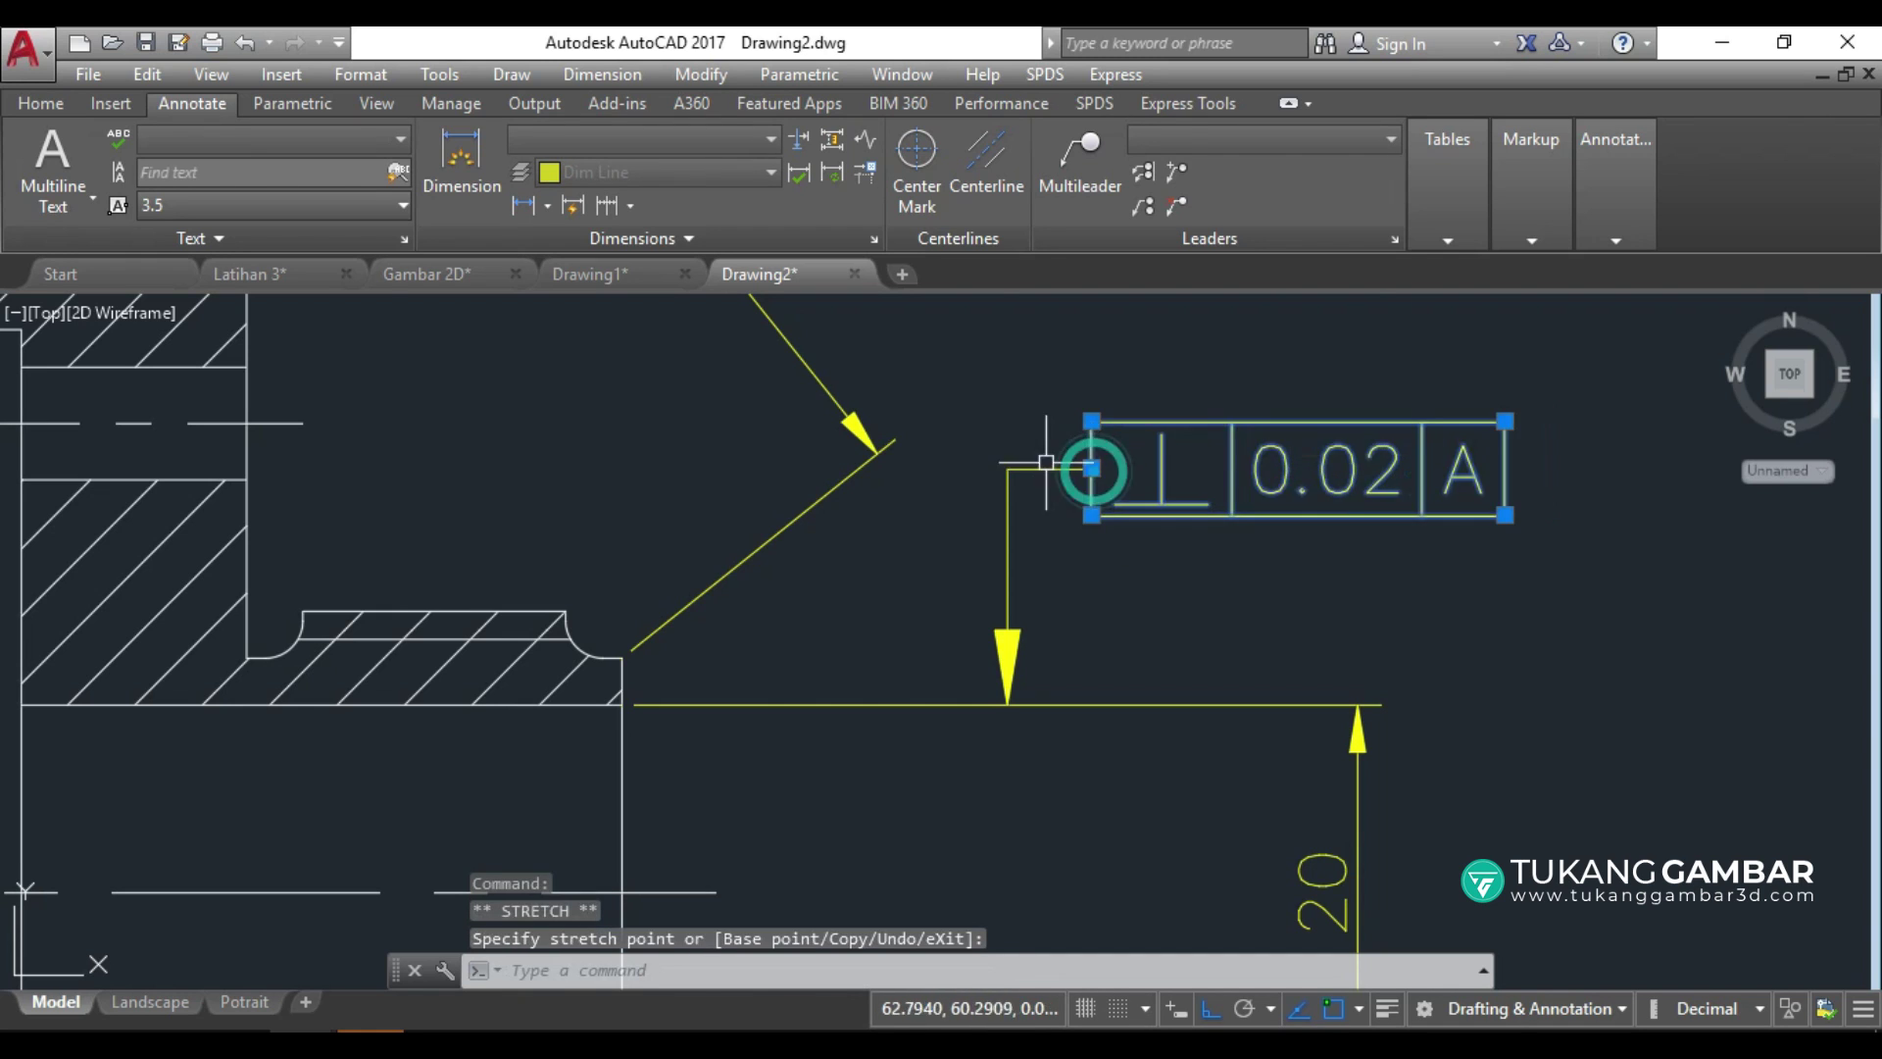
key("Escape")
key("Escape")
Inspect the flange's vertical edge and the shaft's top edge lines, then deselect them.
scroll(1008, 436, "down", 5)
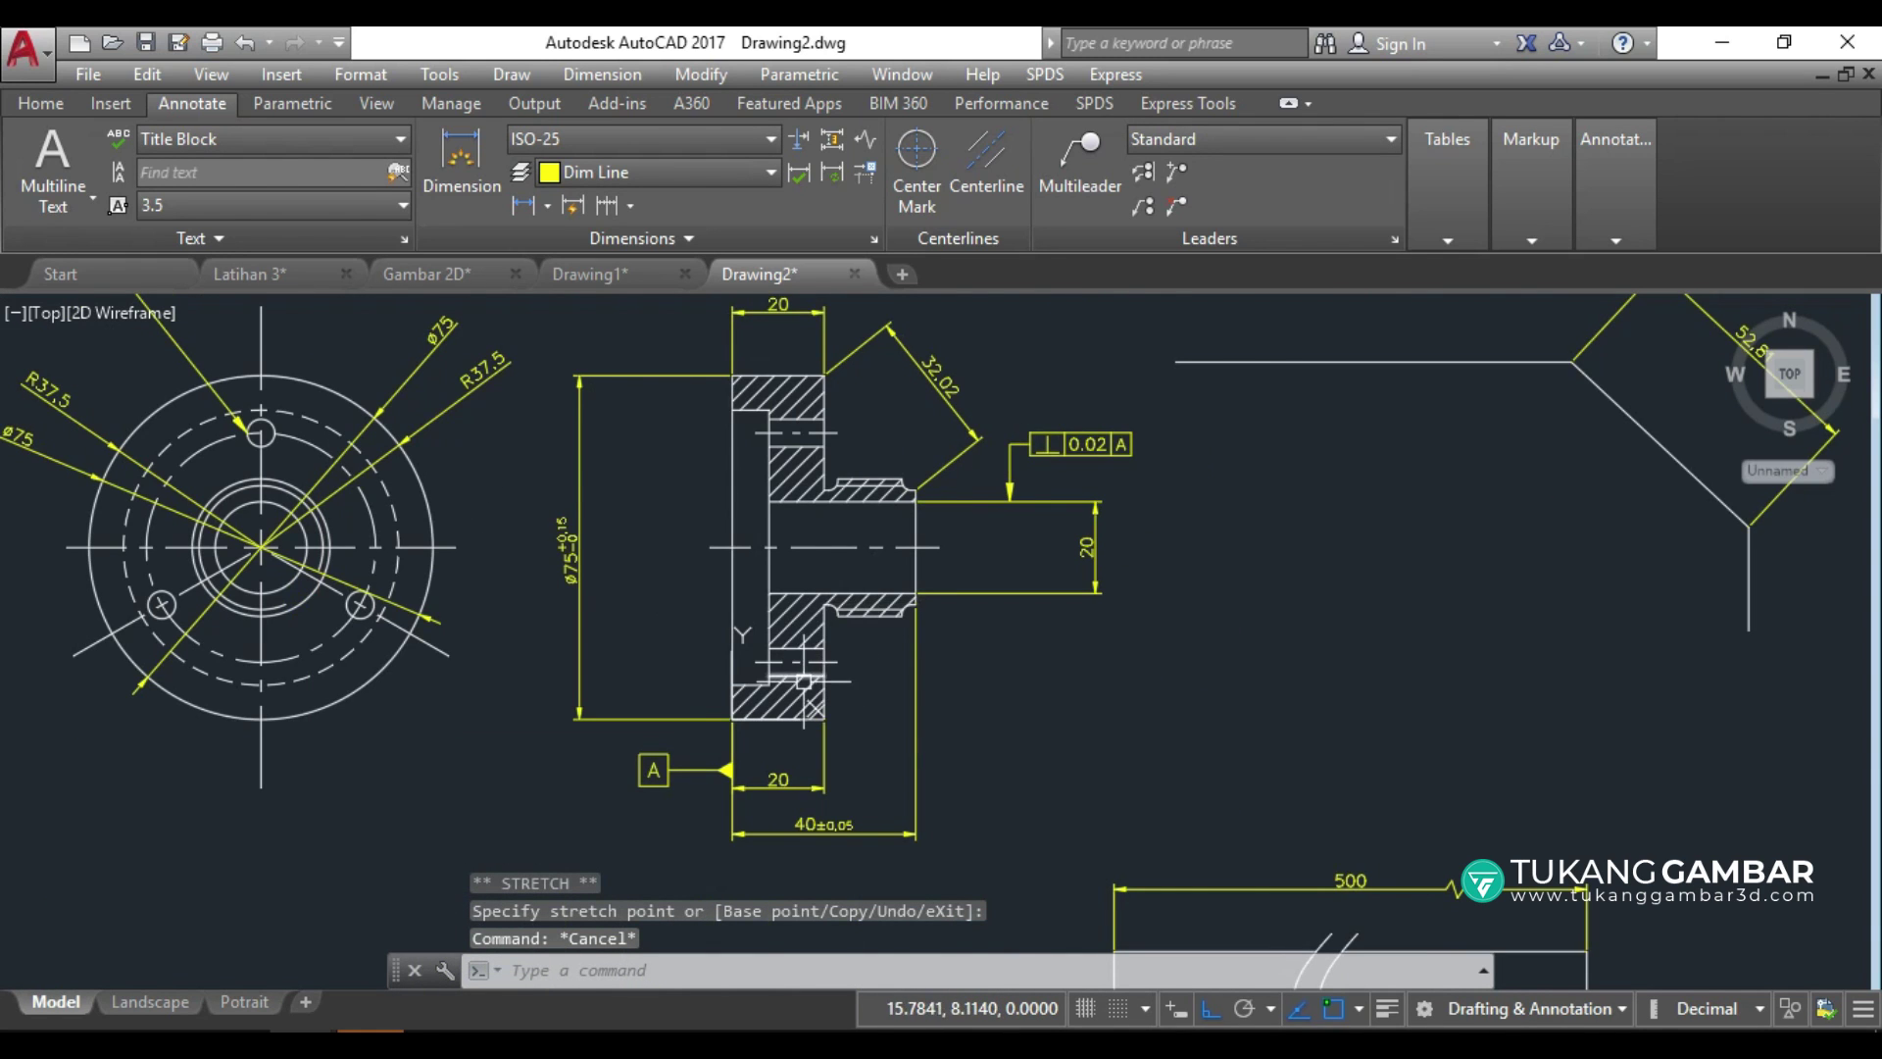
scroll(809, 679, "up", 2)
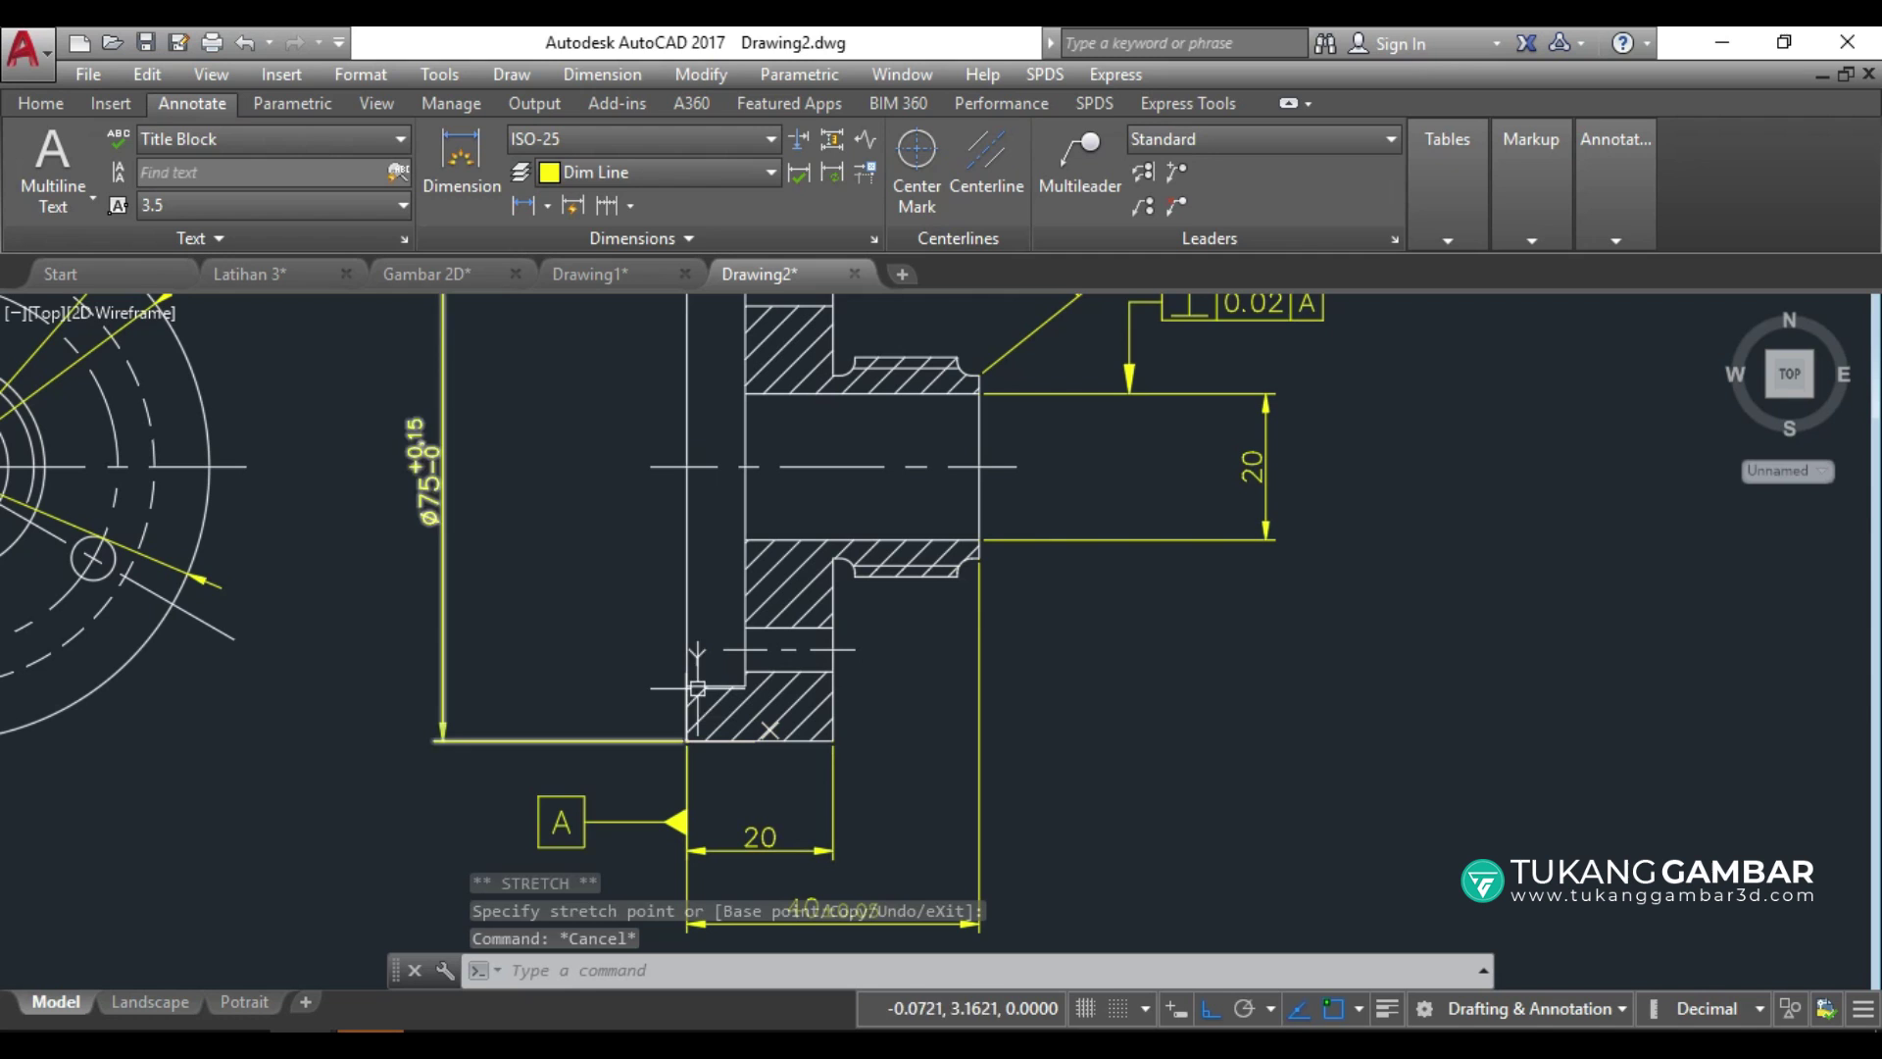
left_click(688, 588)
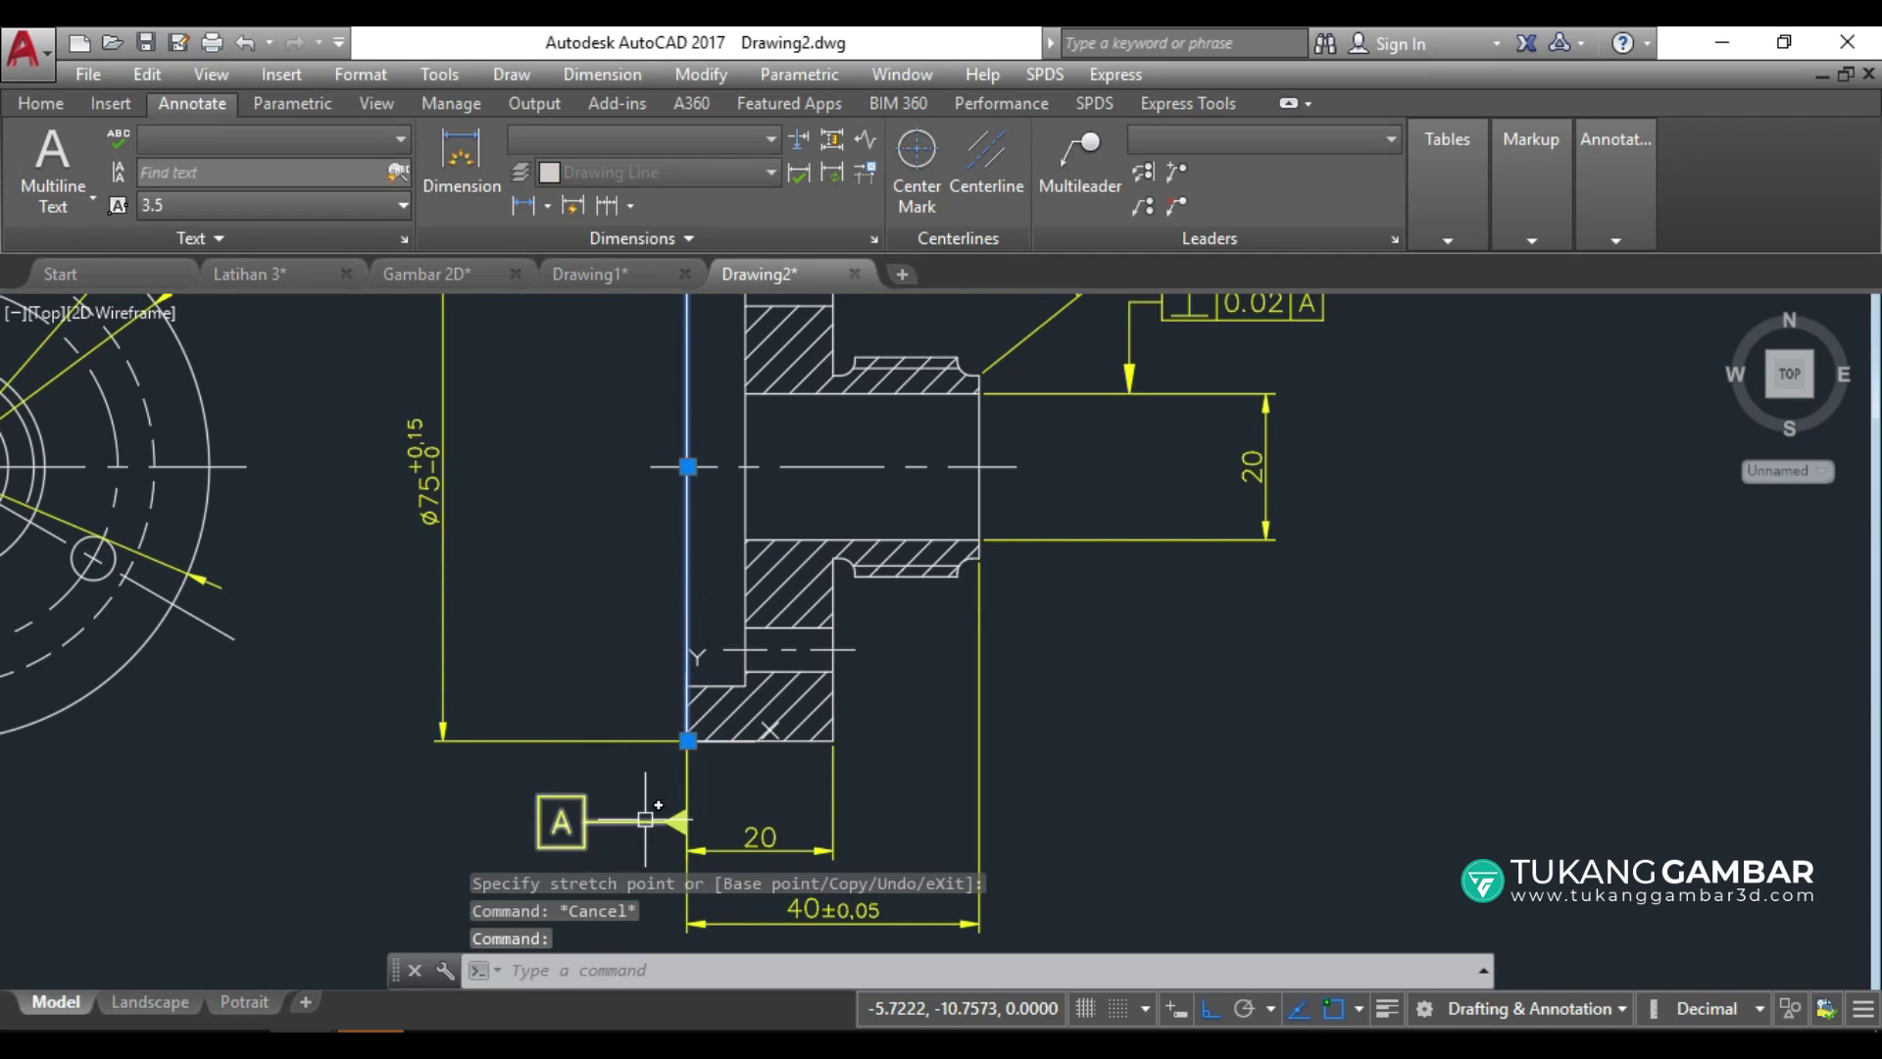
key("Escape")
scroll(862, 774, "down", 2)
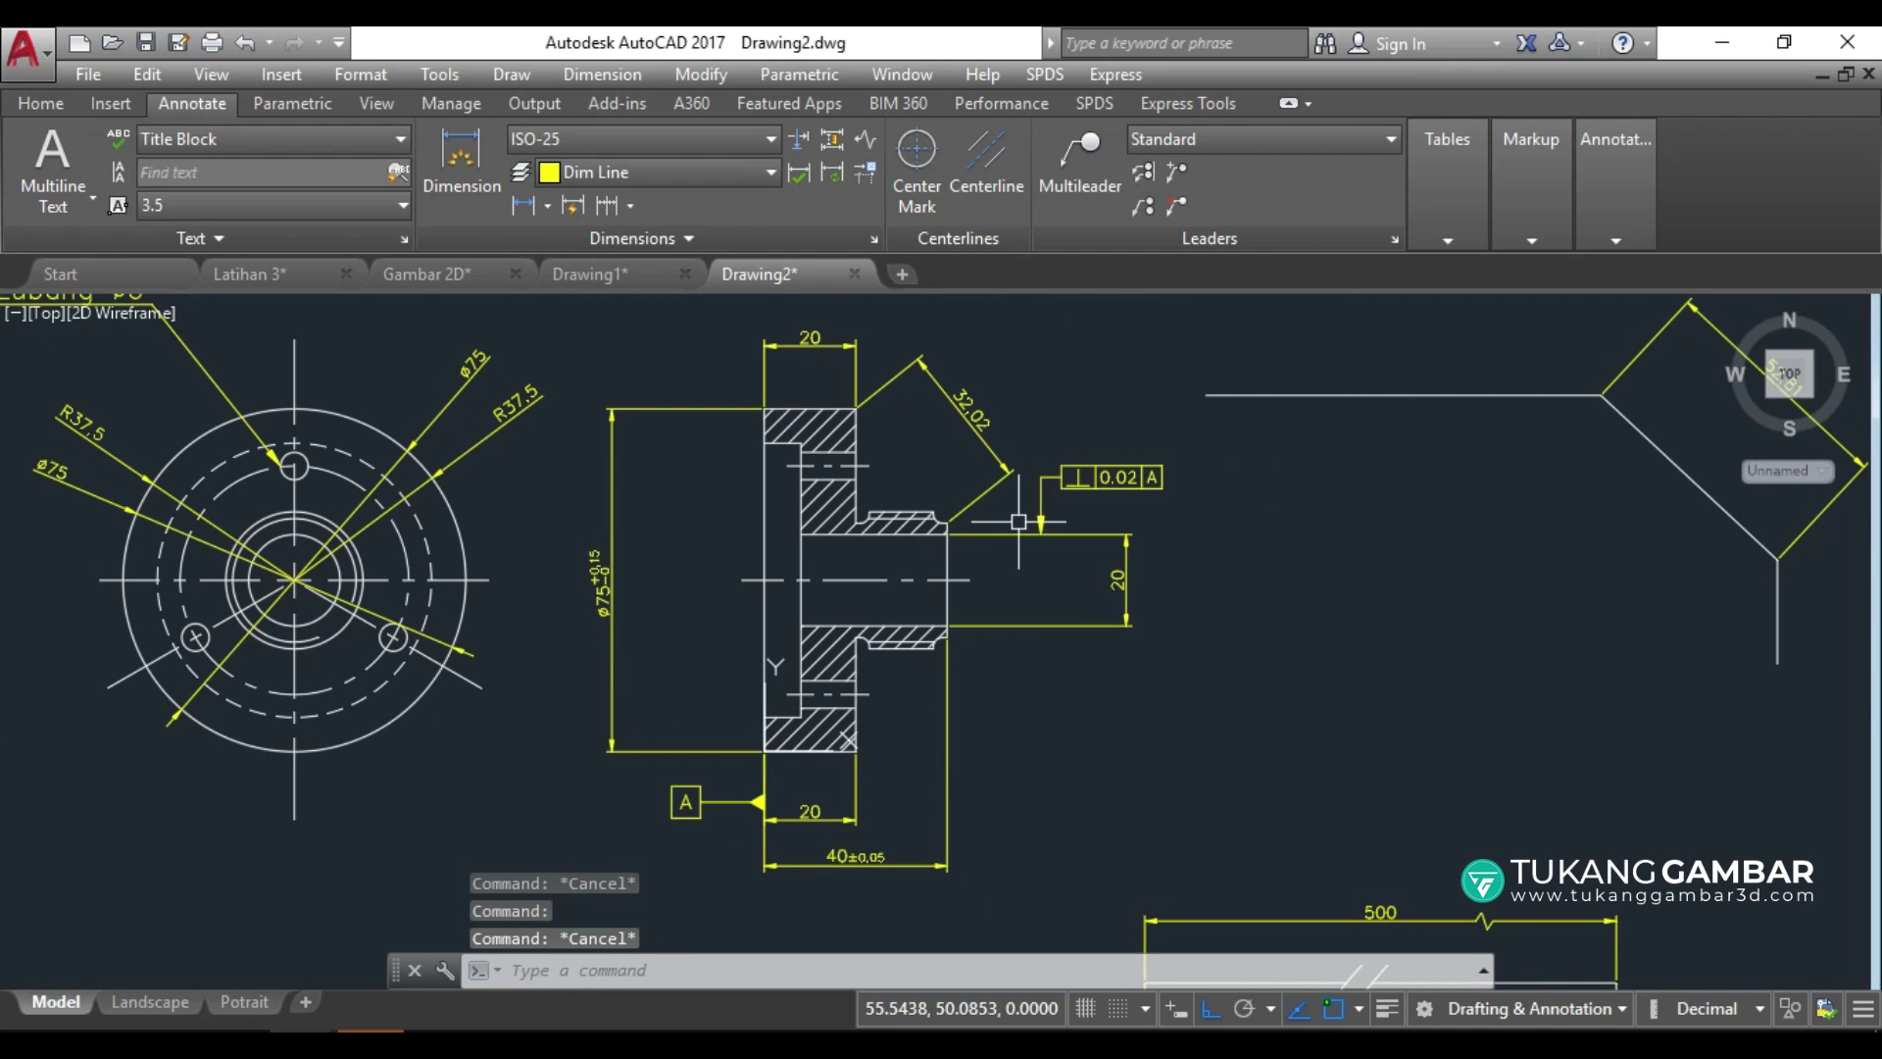
left_click(909, 537)
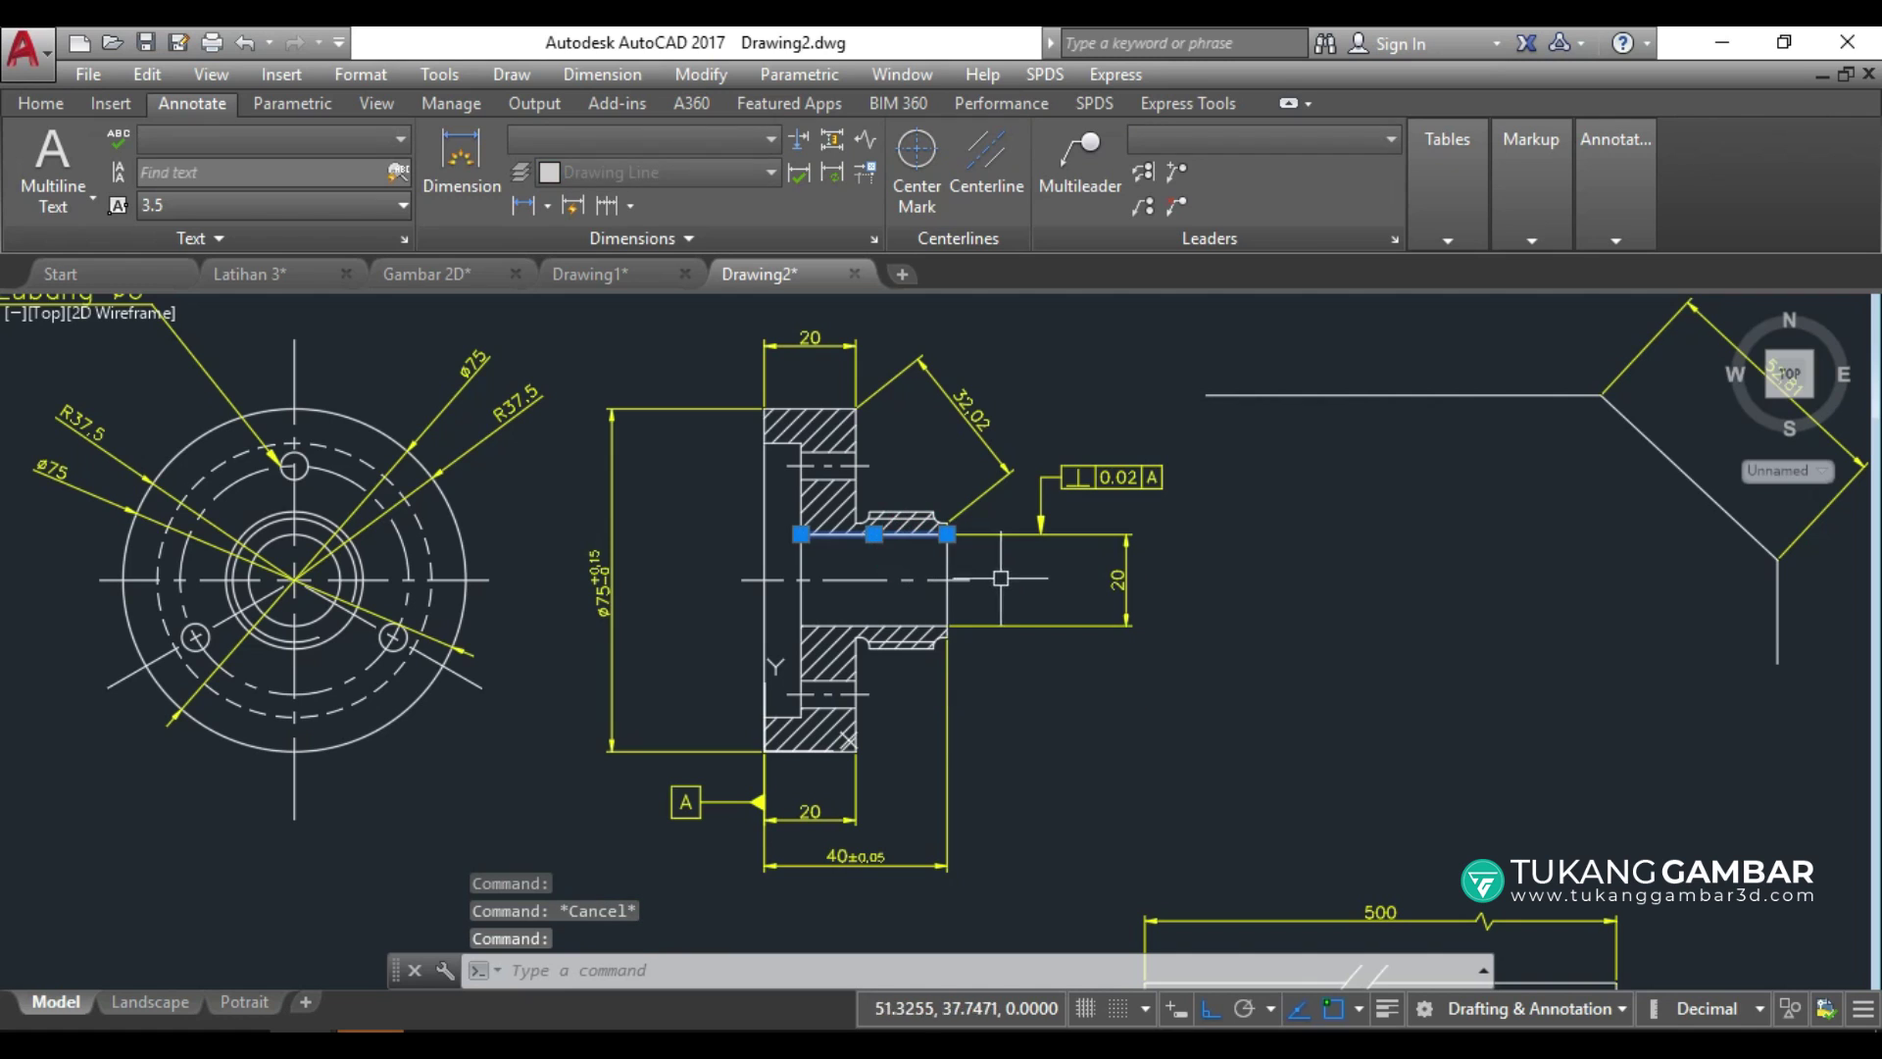
key("Escape")
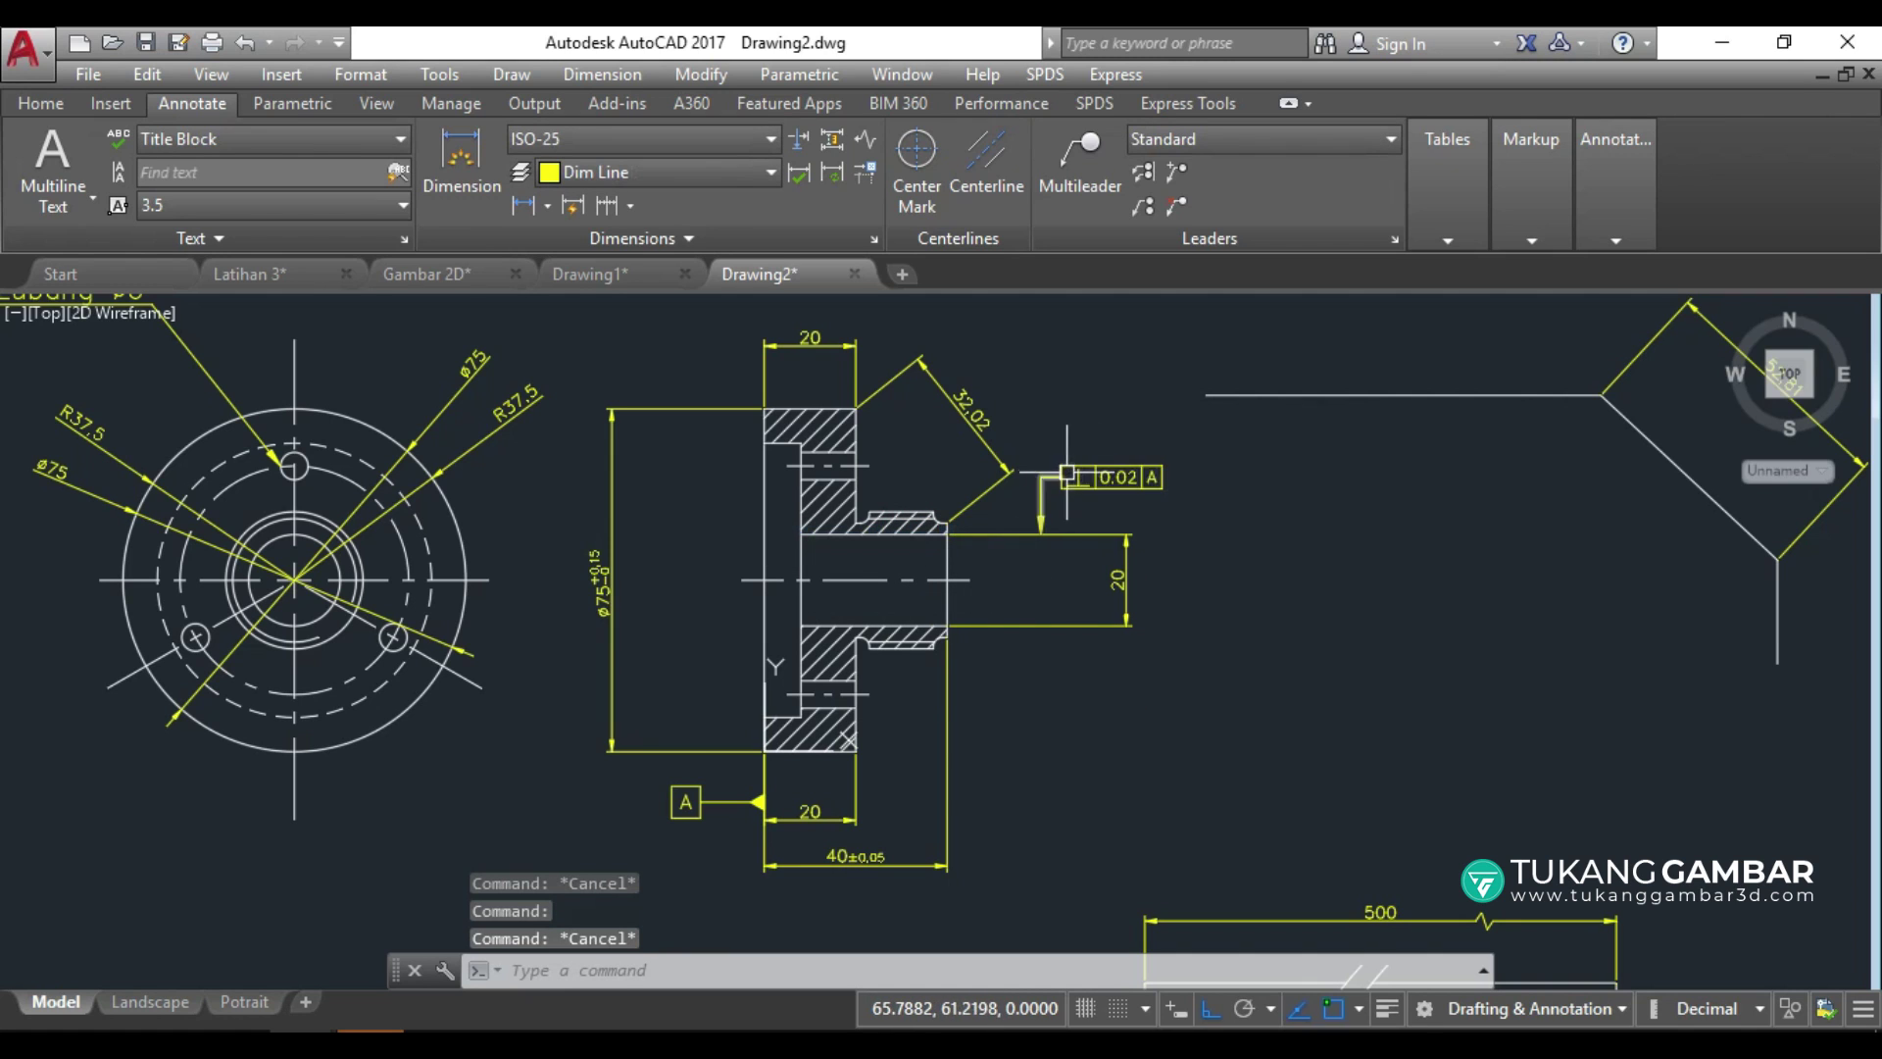
scroll(1075, 478, "up", 2)
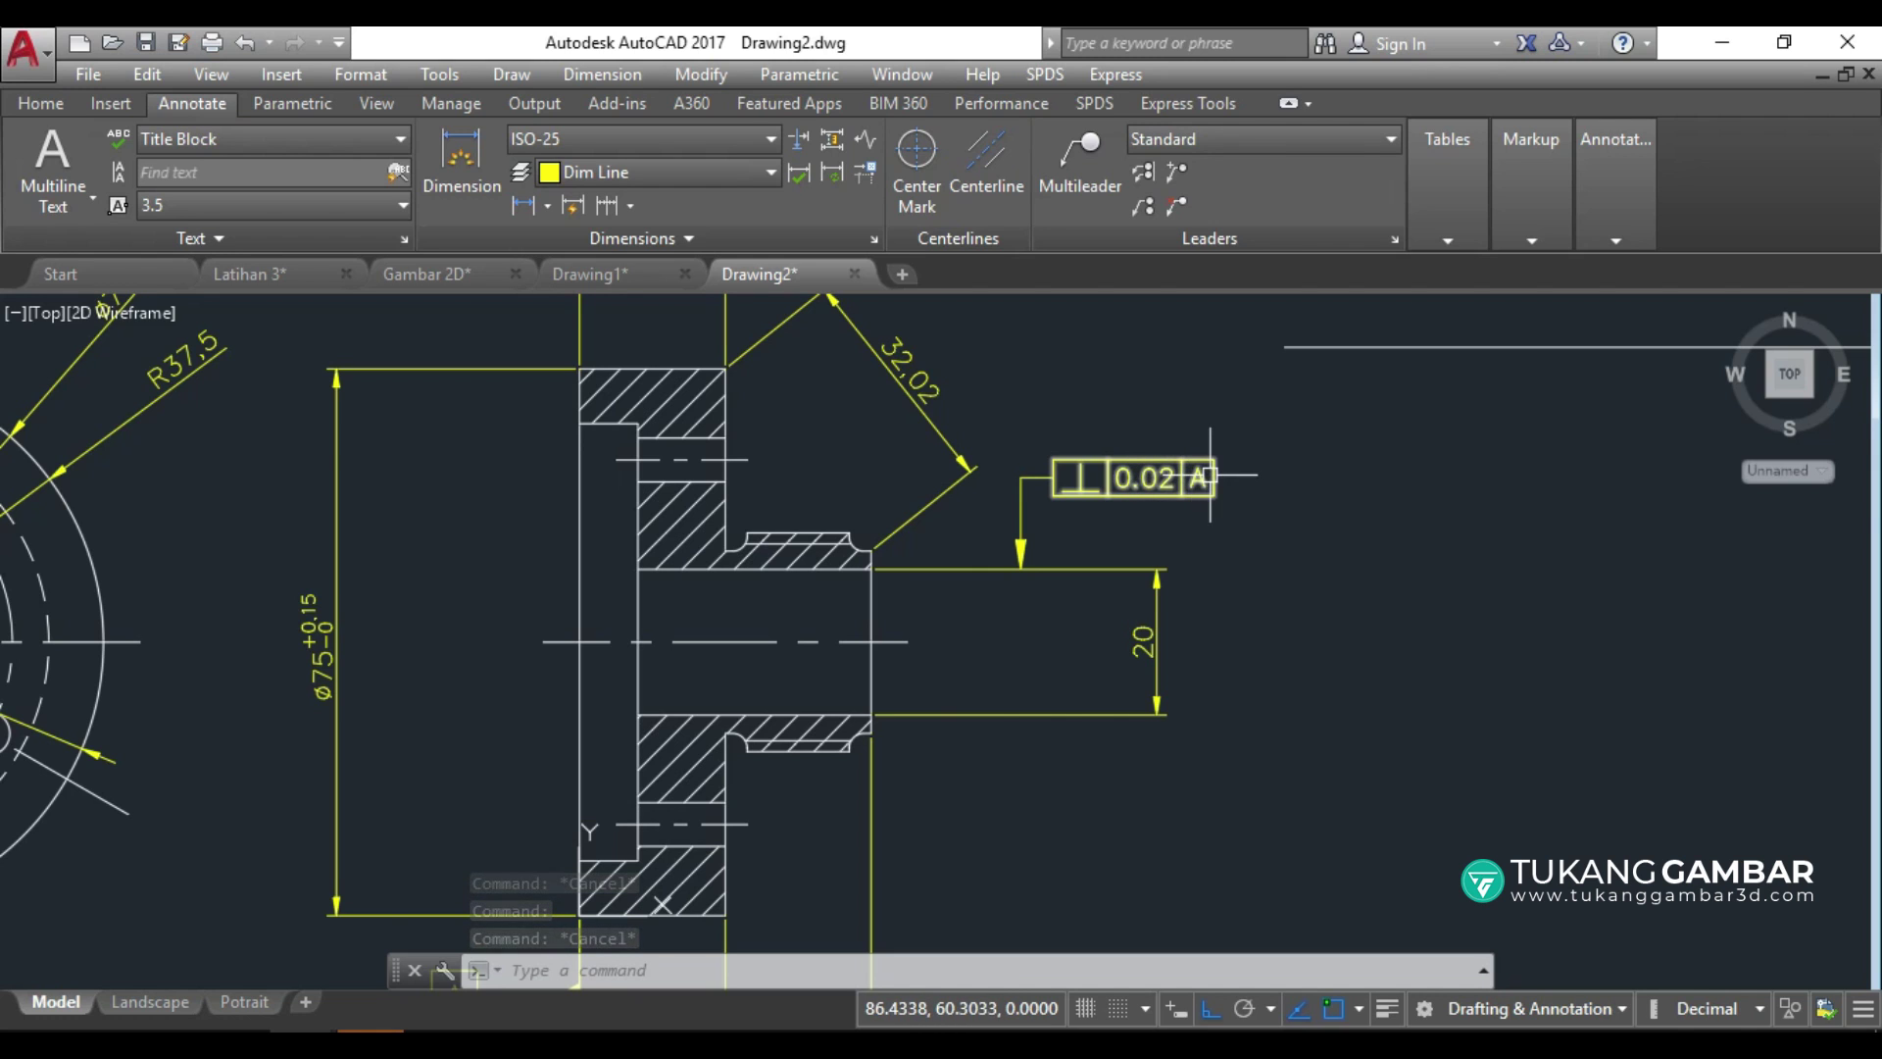
scroll(1181, 478, "down", 2)
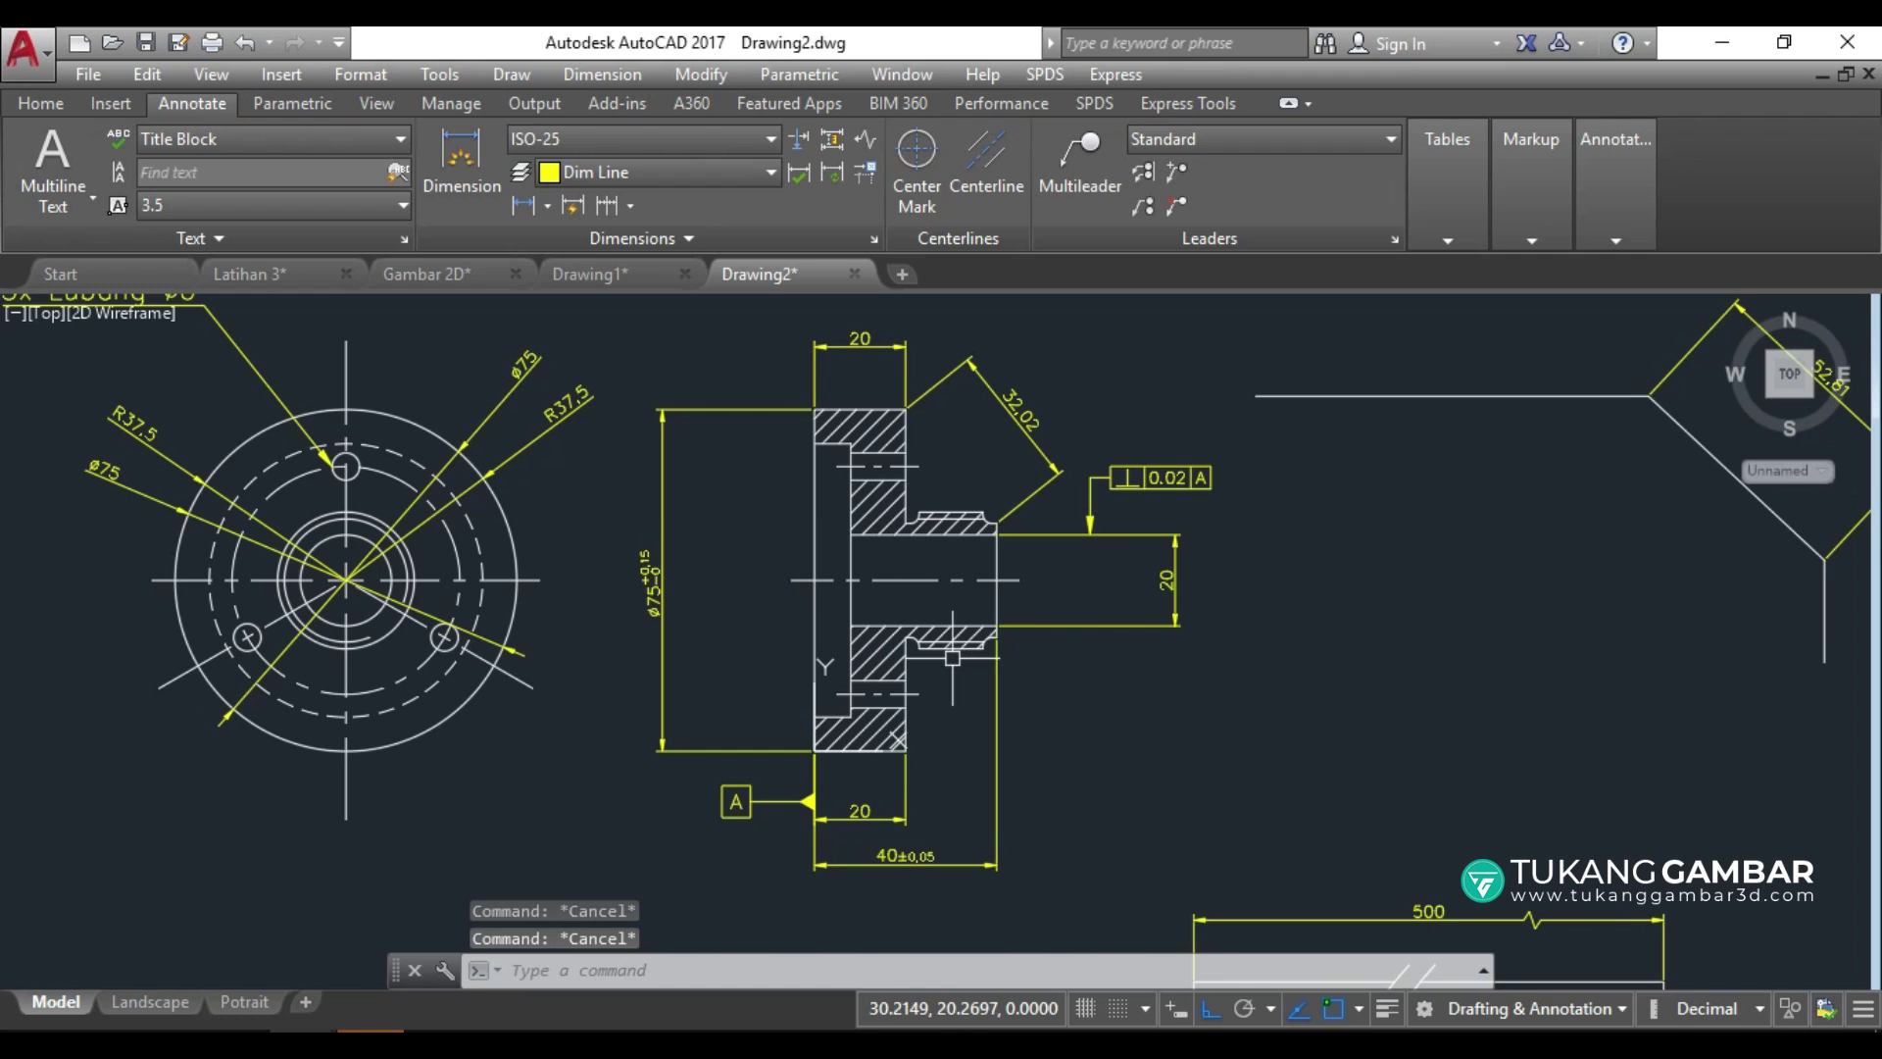
middle_click_drag(953, 658, 1065, 650)
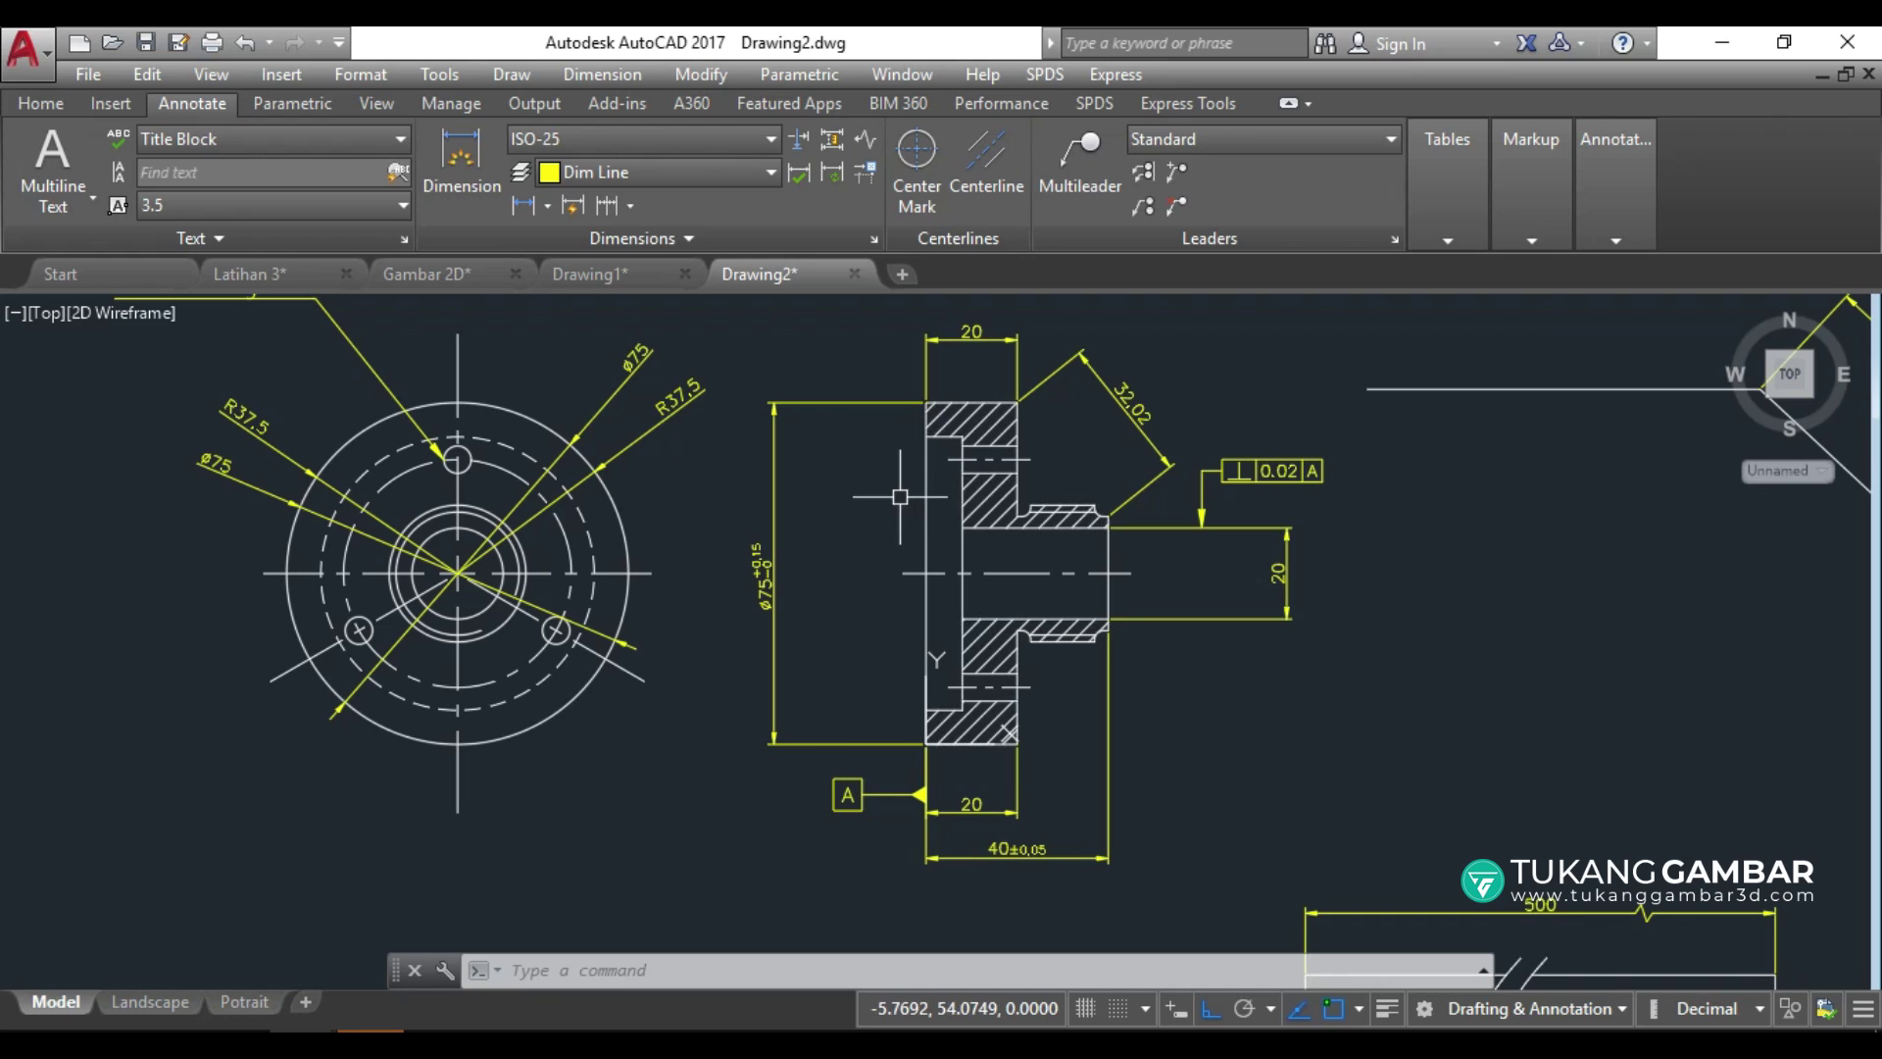
middle_click_drag(887, 477, 878, 478)
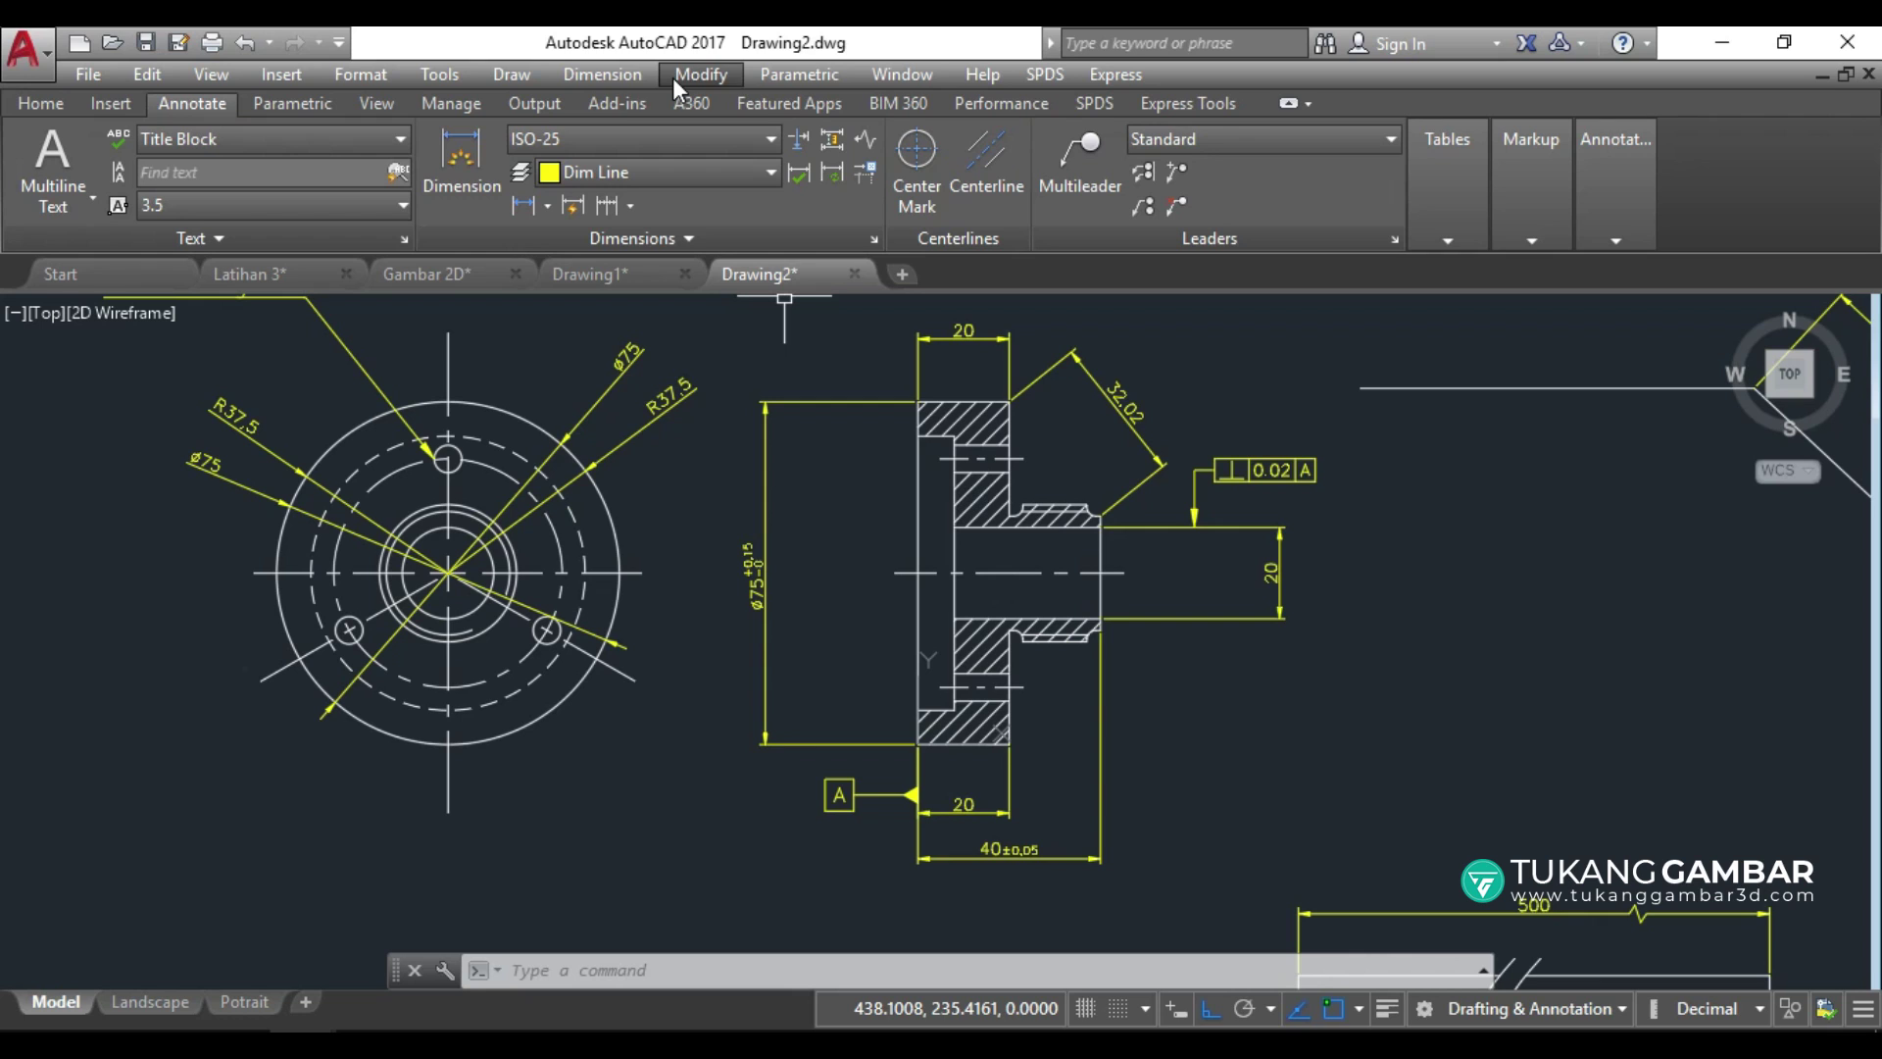
Open the Dimension Style Manager showing ISO-25 using the D alias, moving the window lower.
left_click(608, 75)
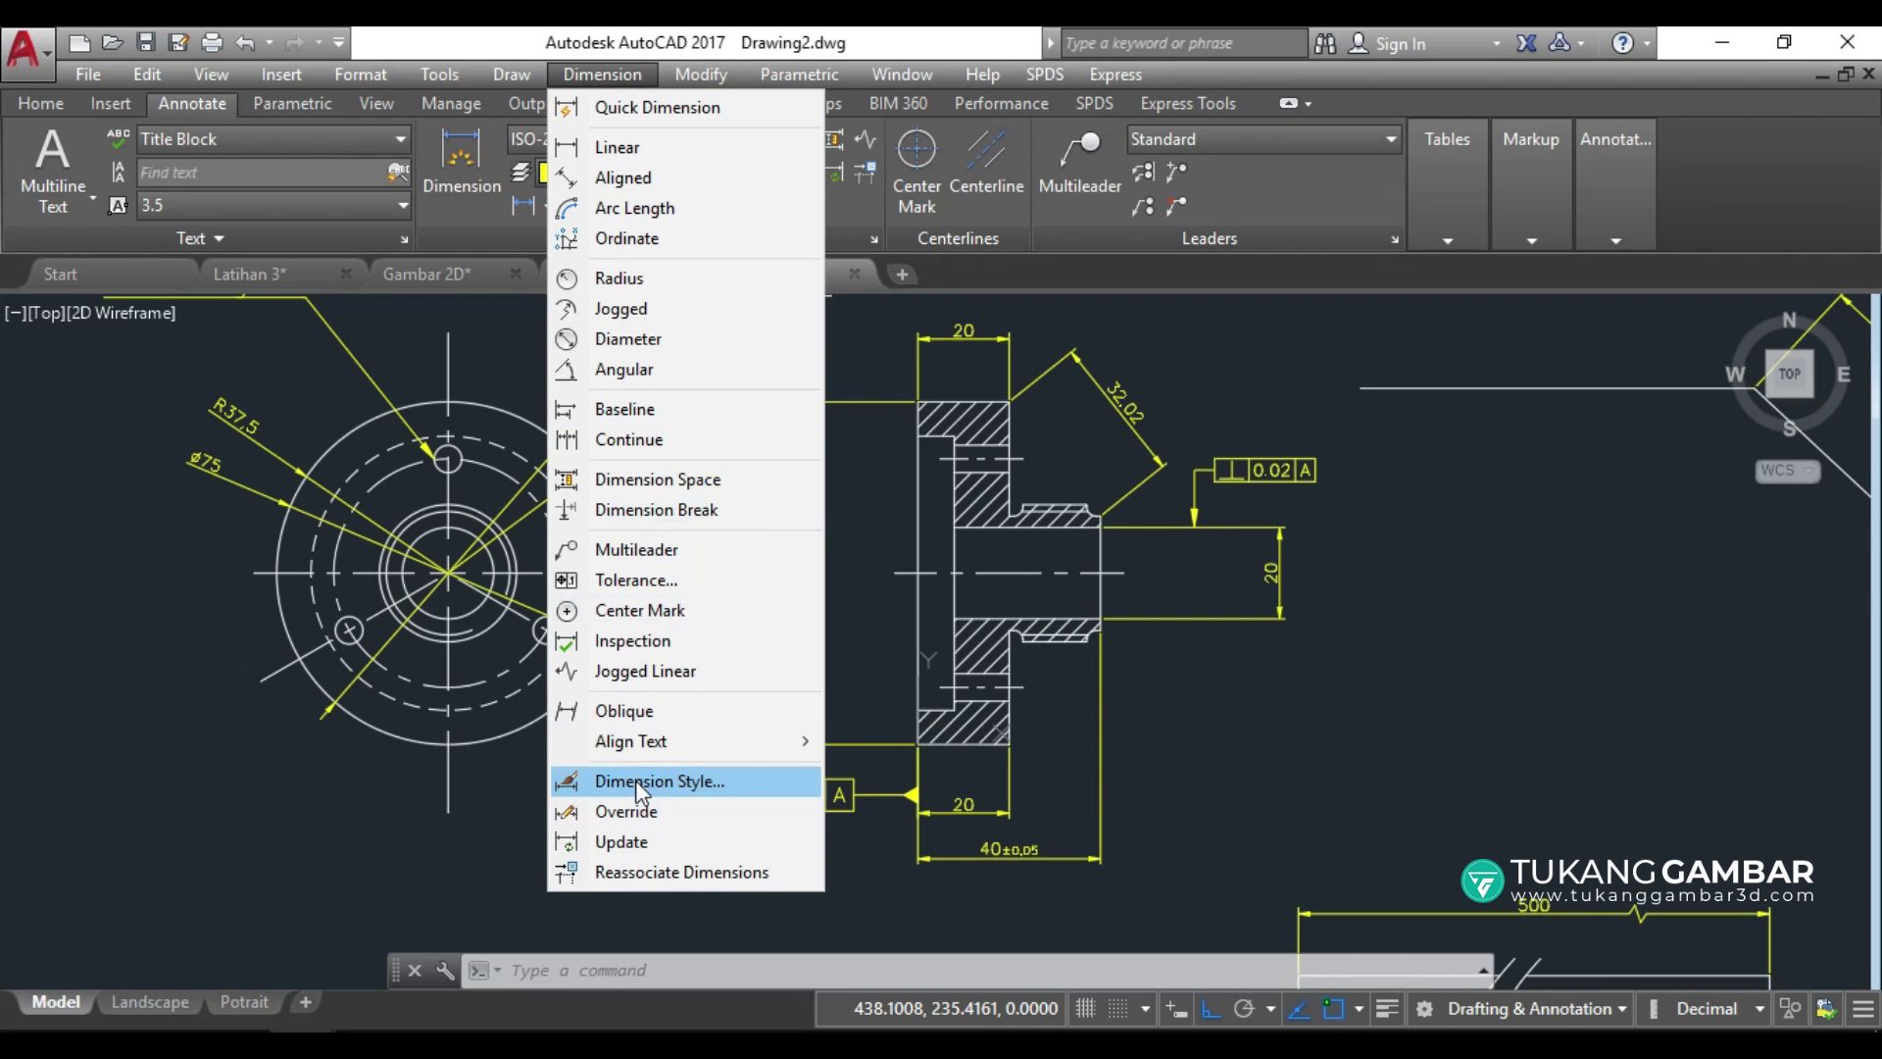
left_click(628, 780)
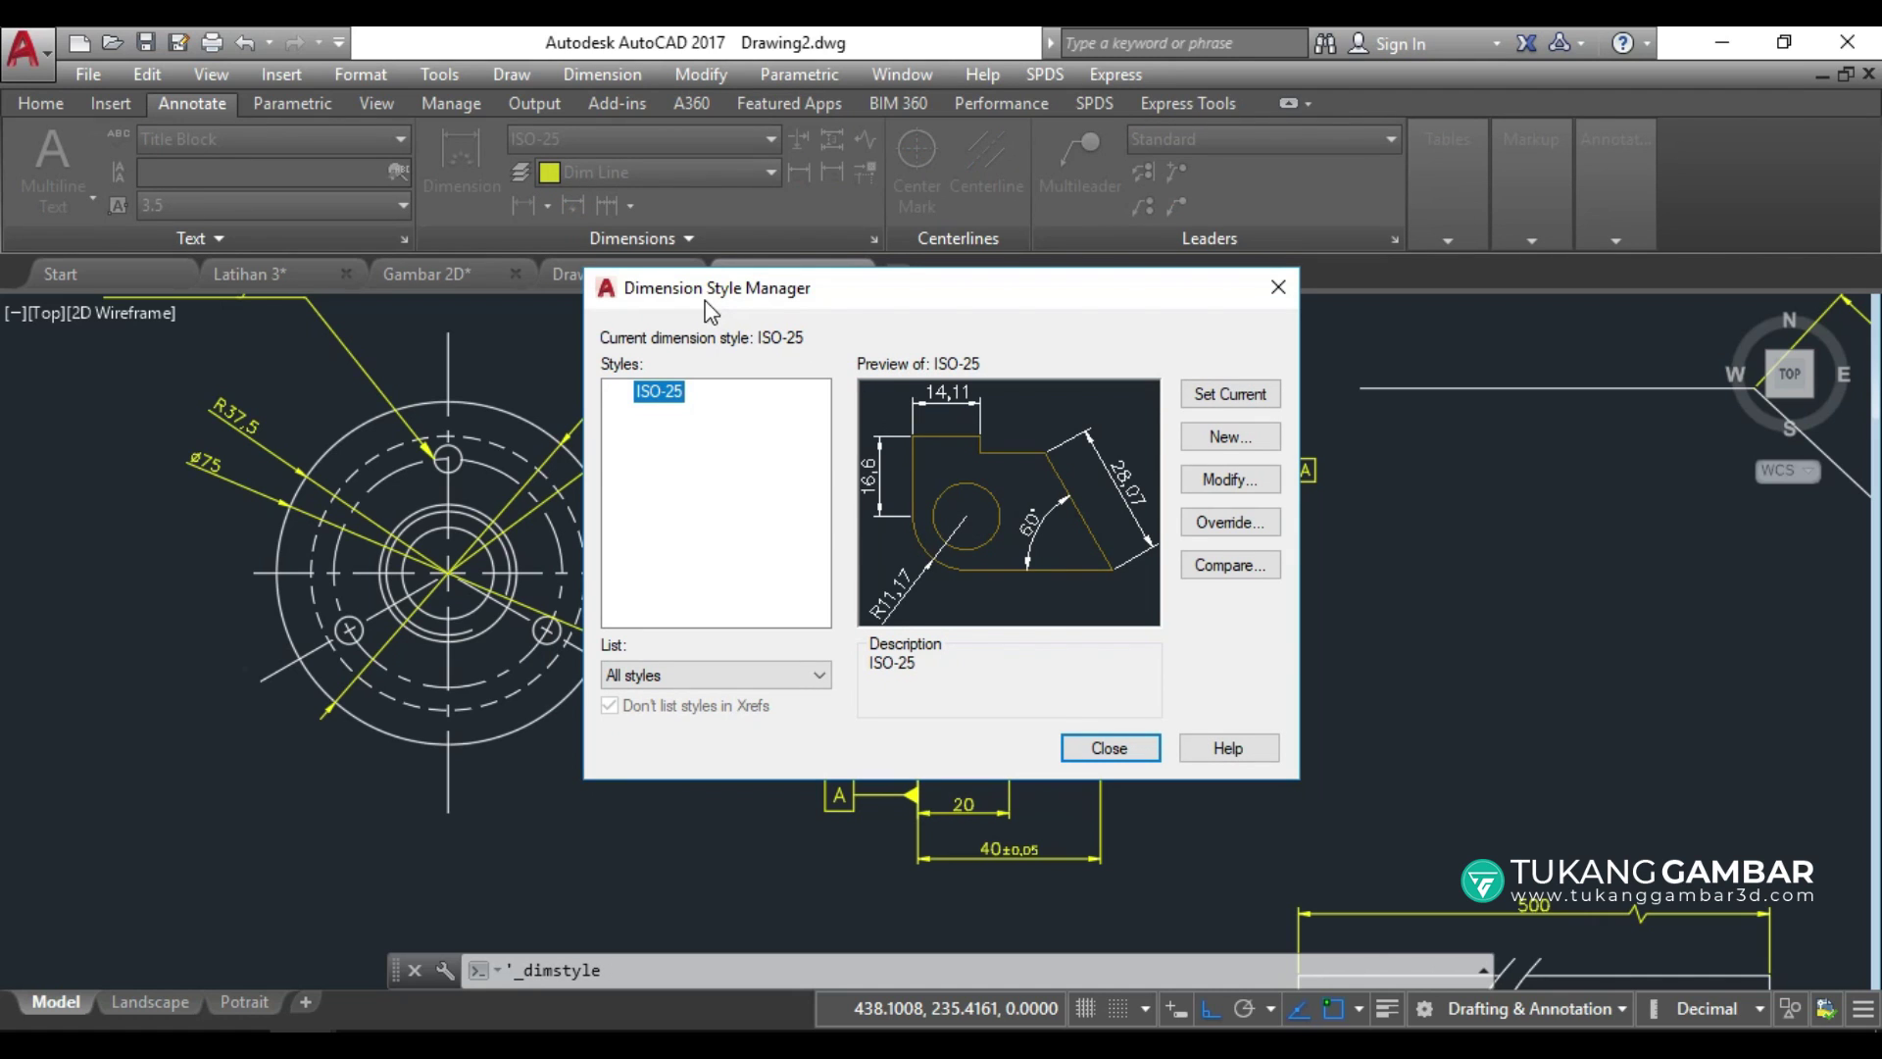
left_click(1278, 286)
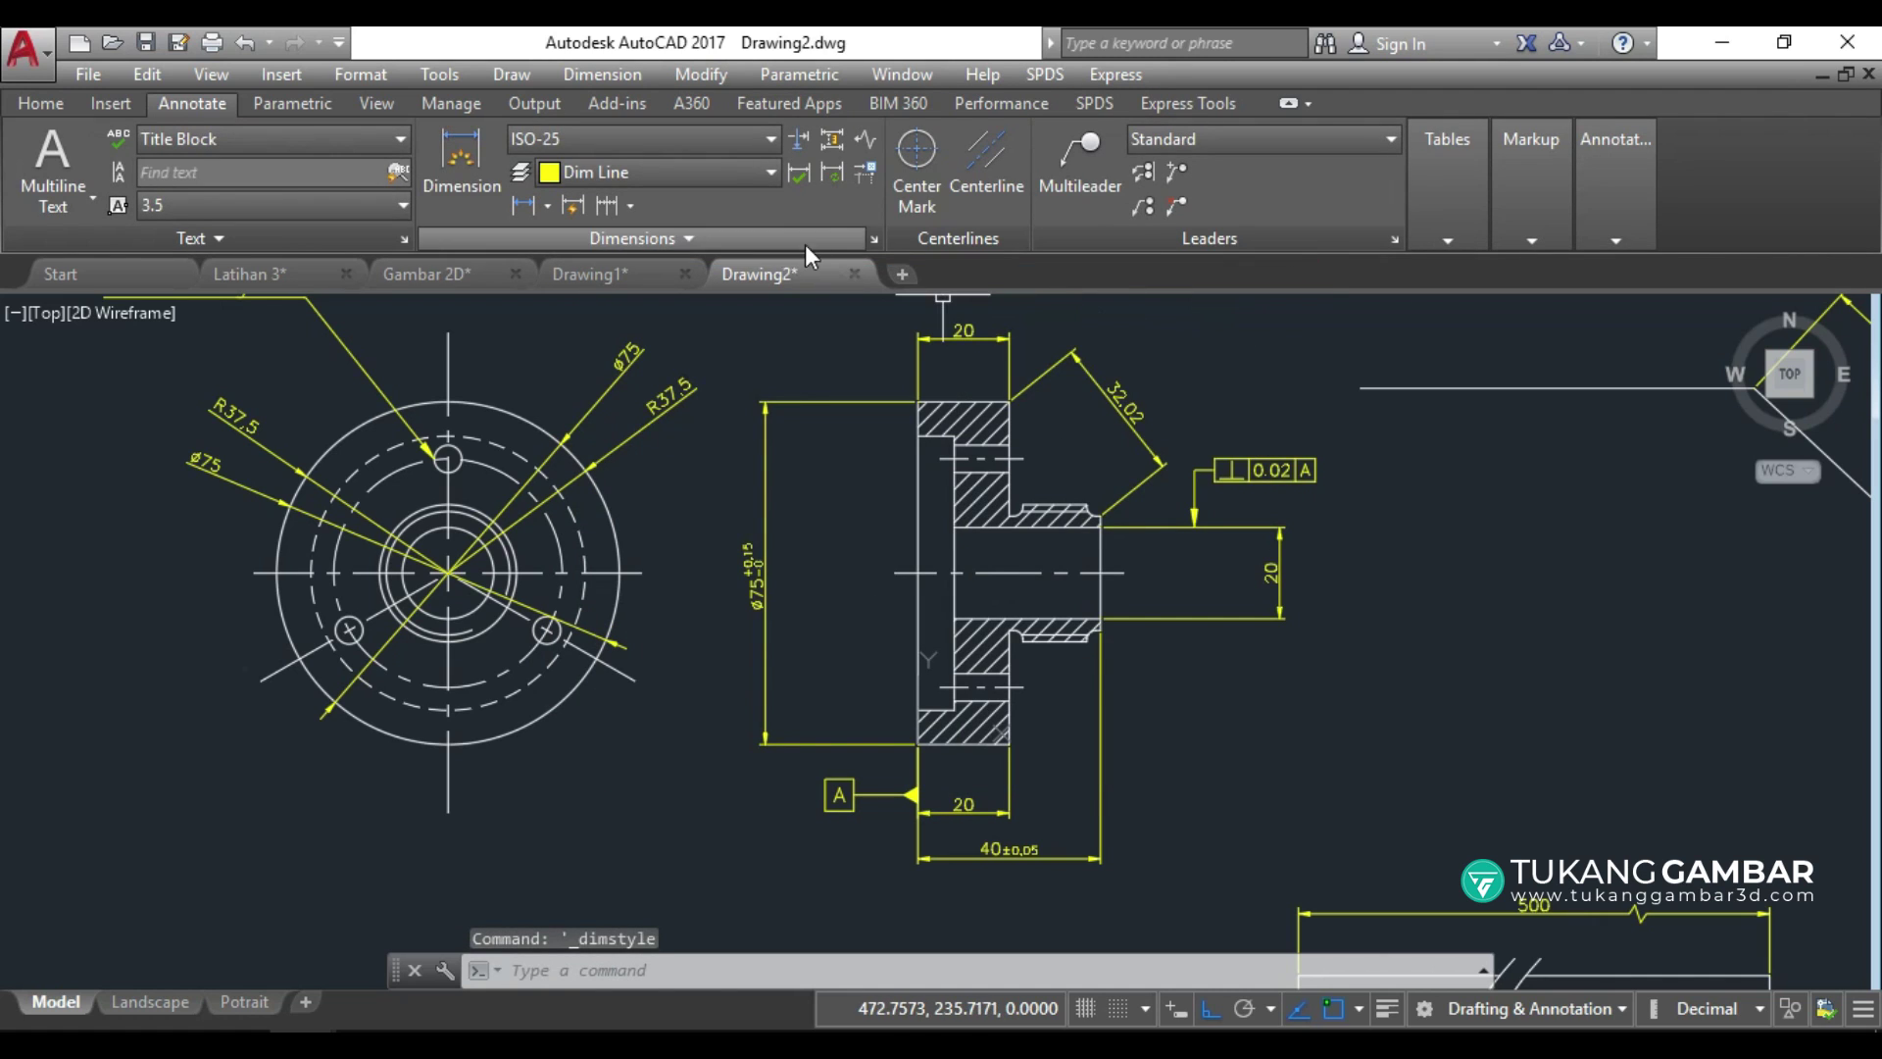
left_click(873, 239)
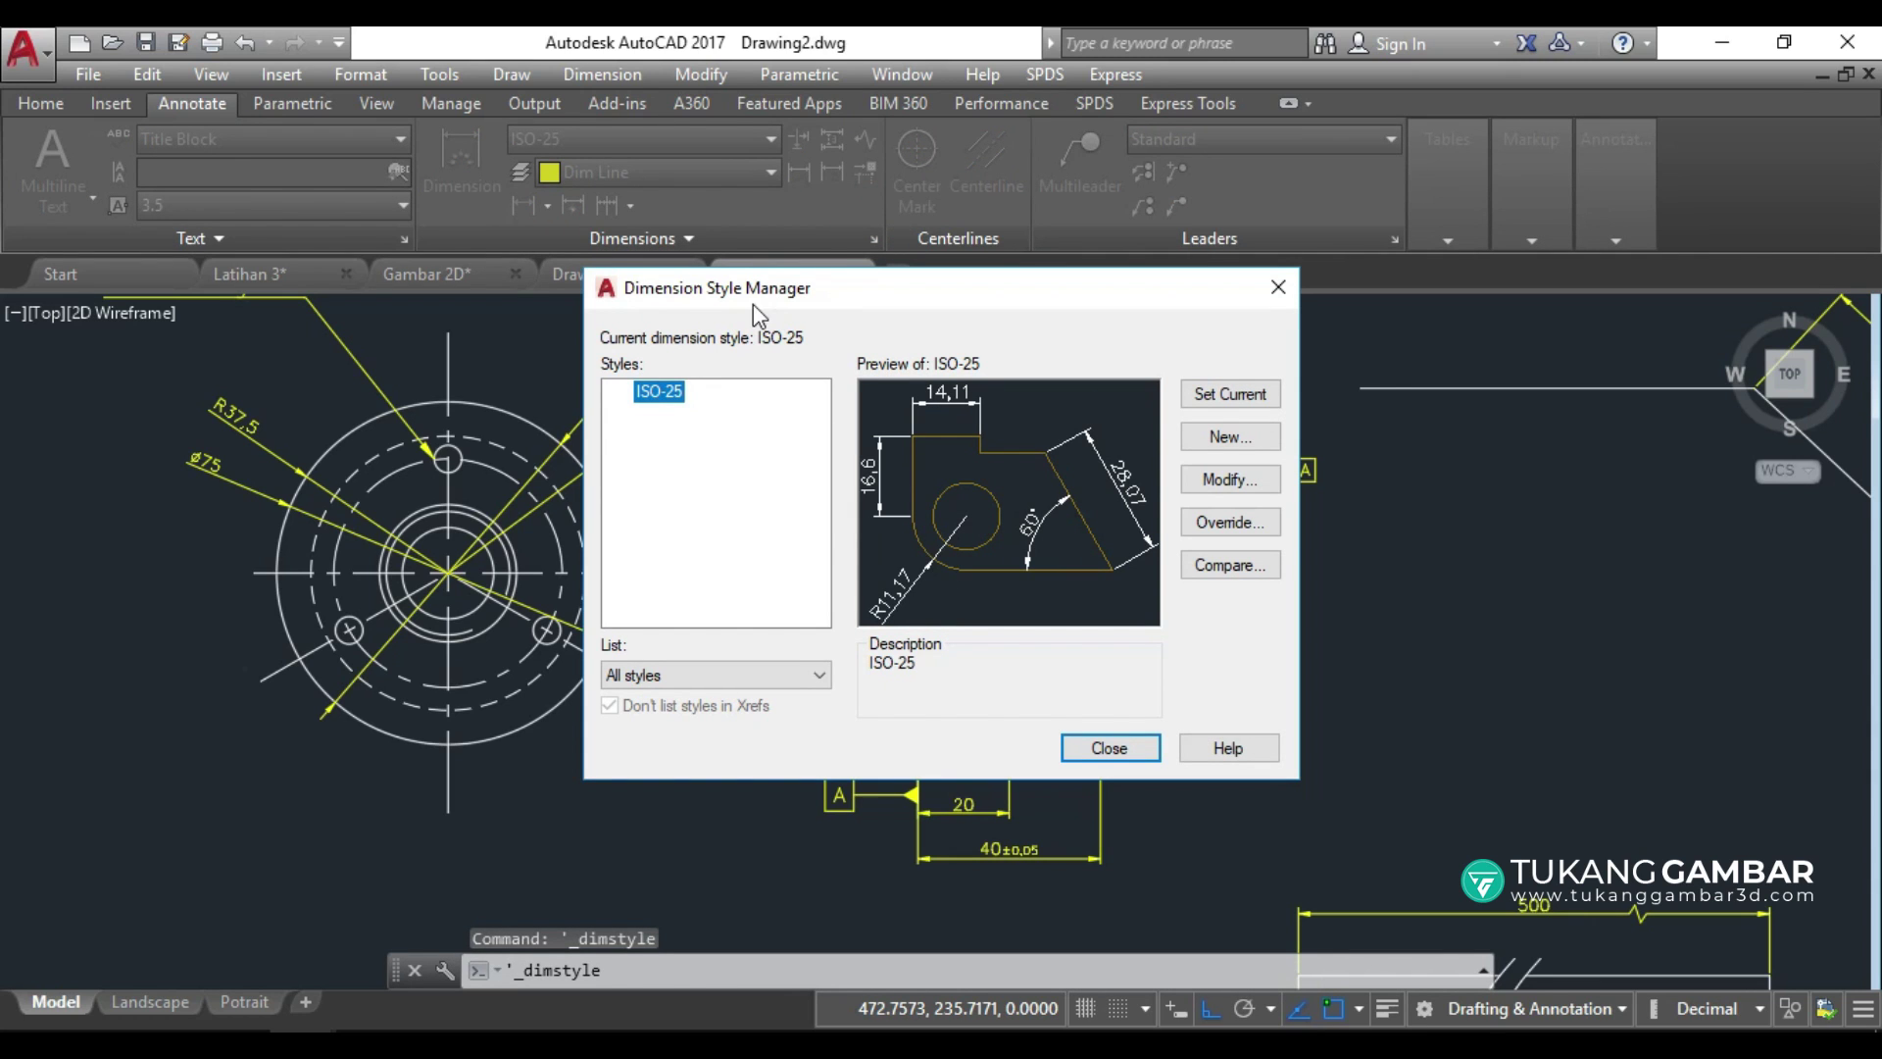
left_click(1278, 287)
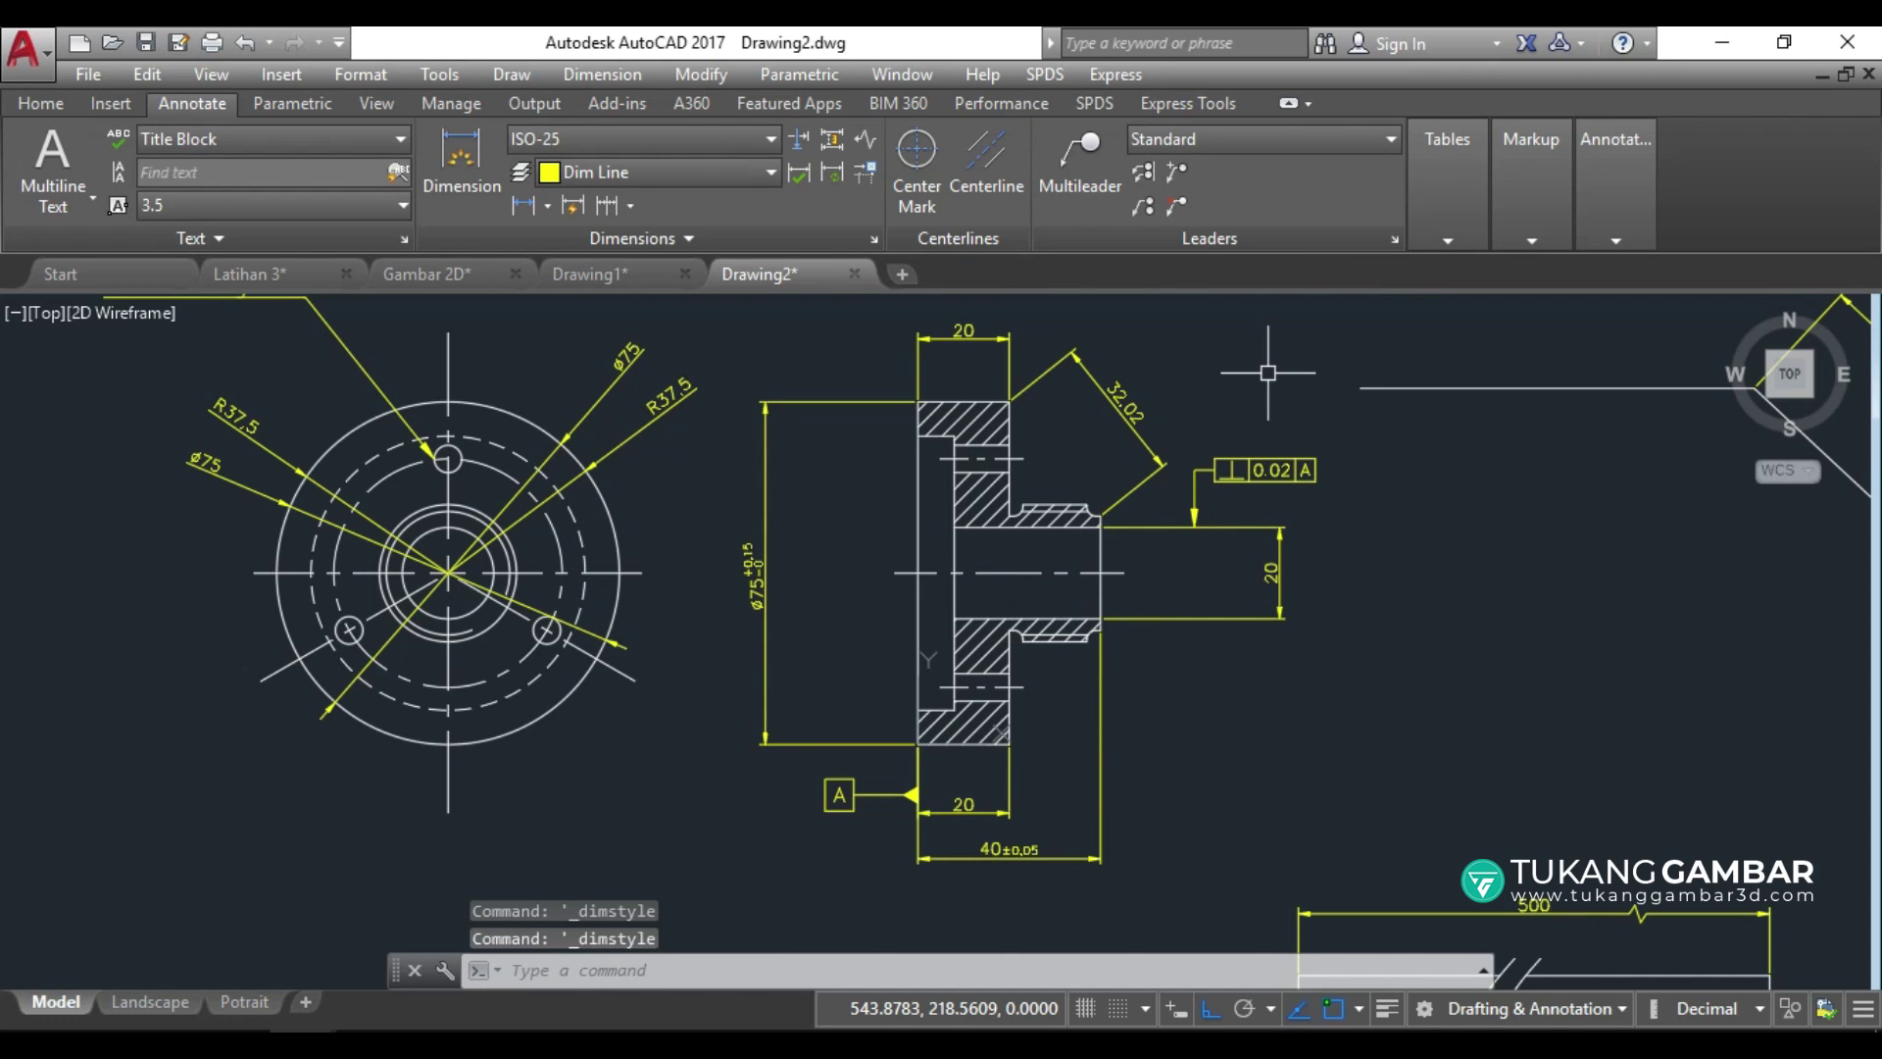
type("D")
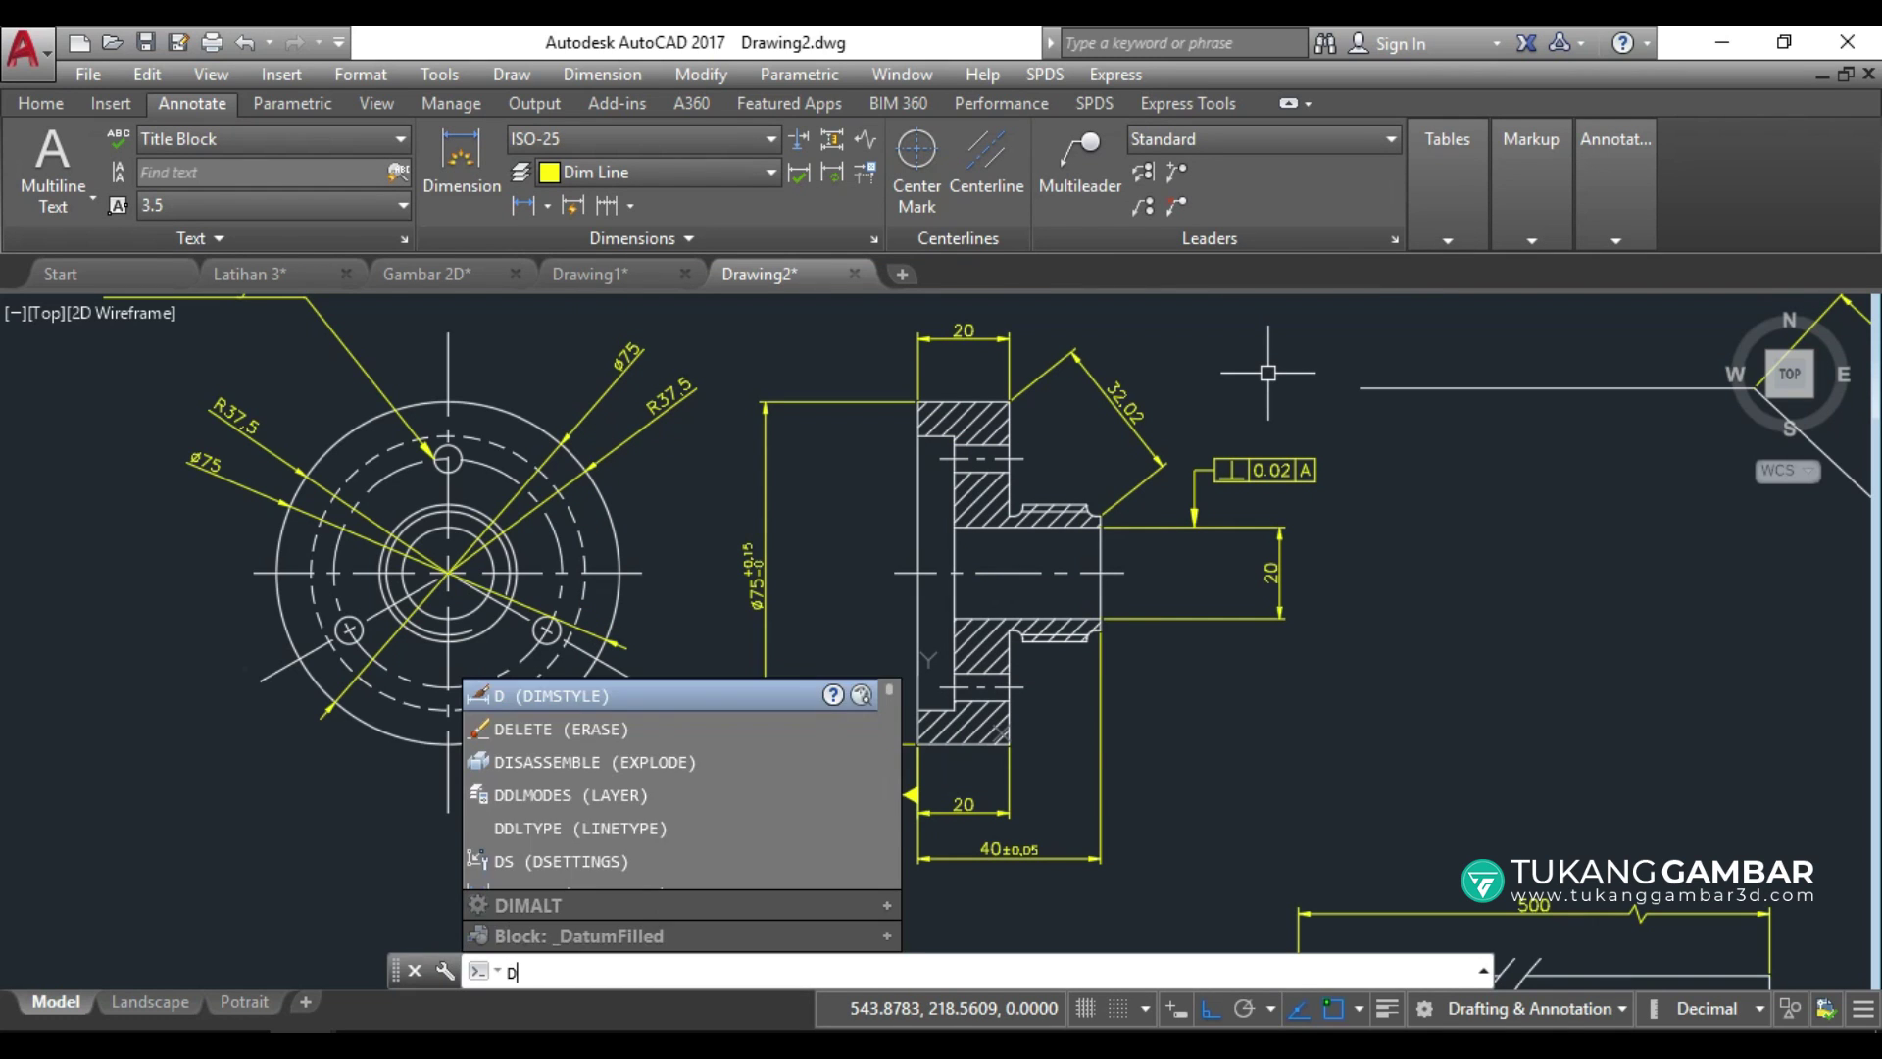
key("Return")
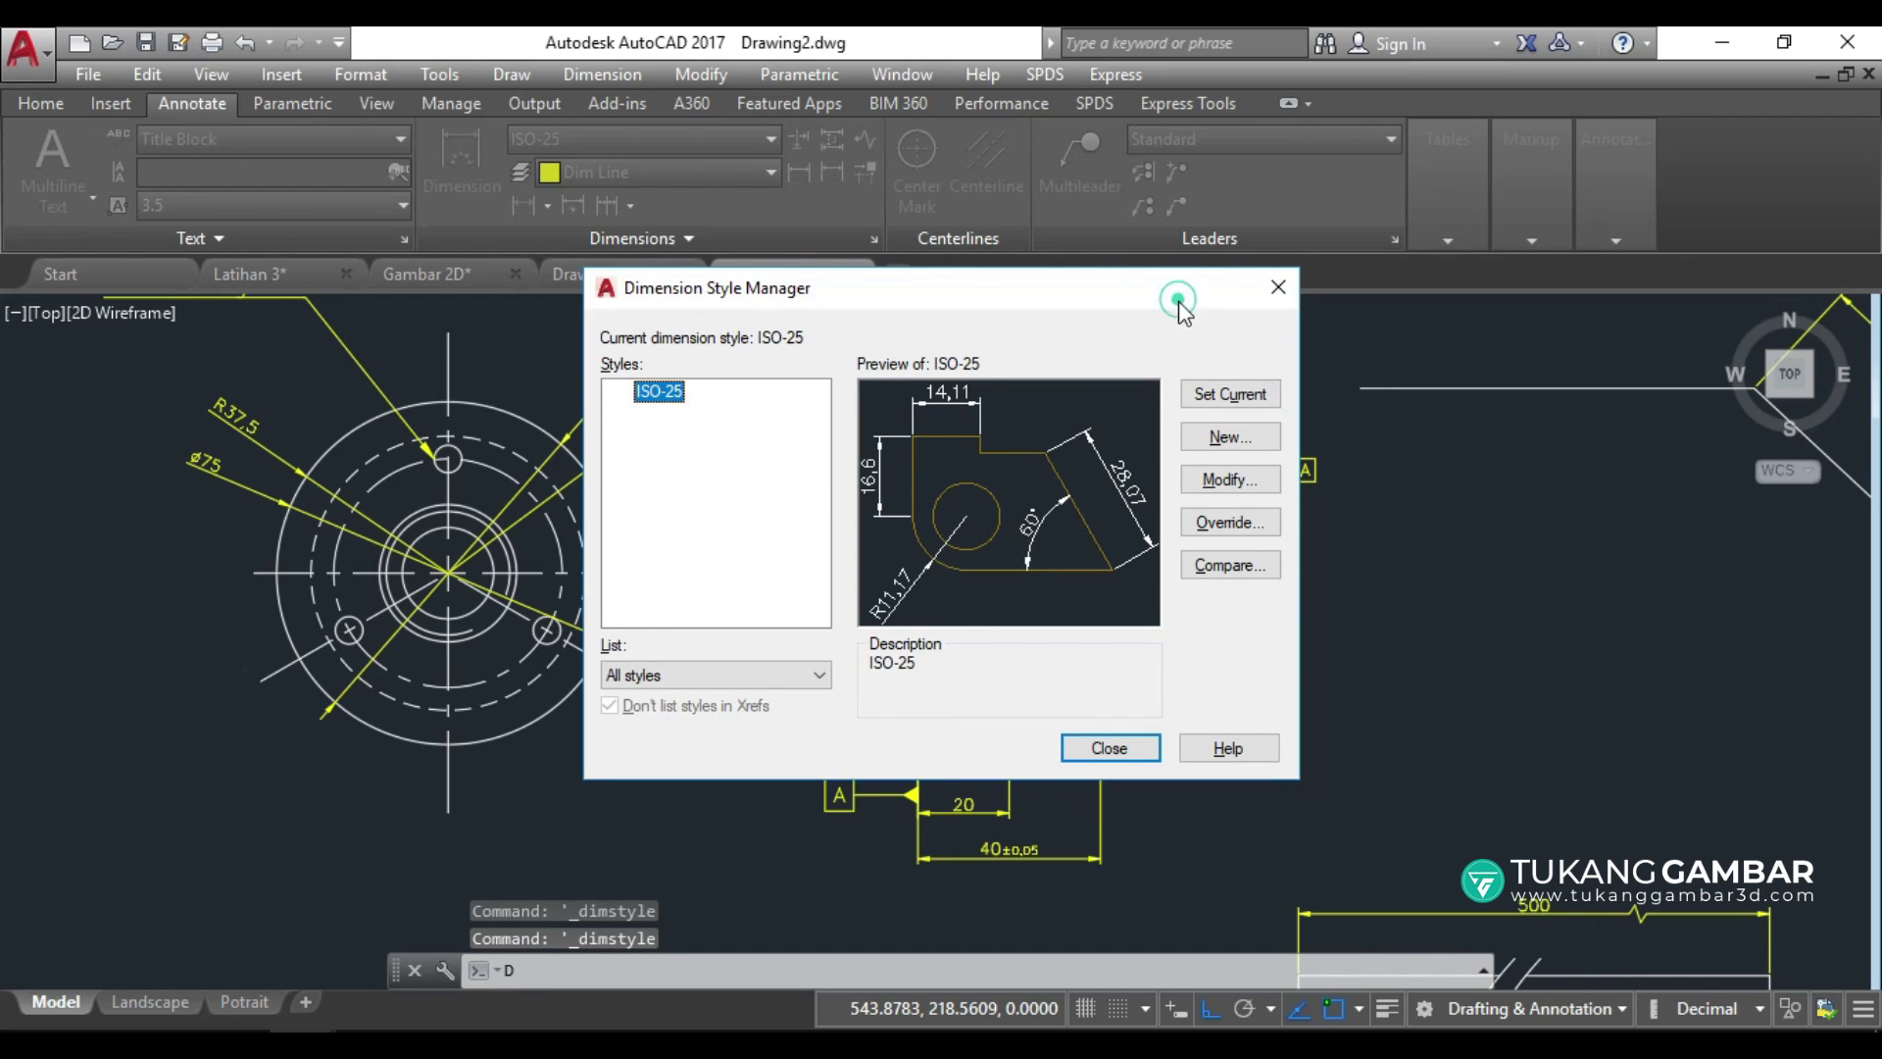
left_click_drag(1176, 299, 1156, 358)
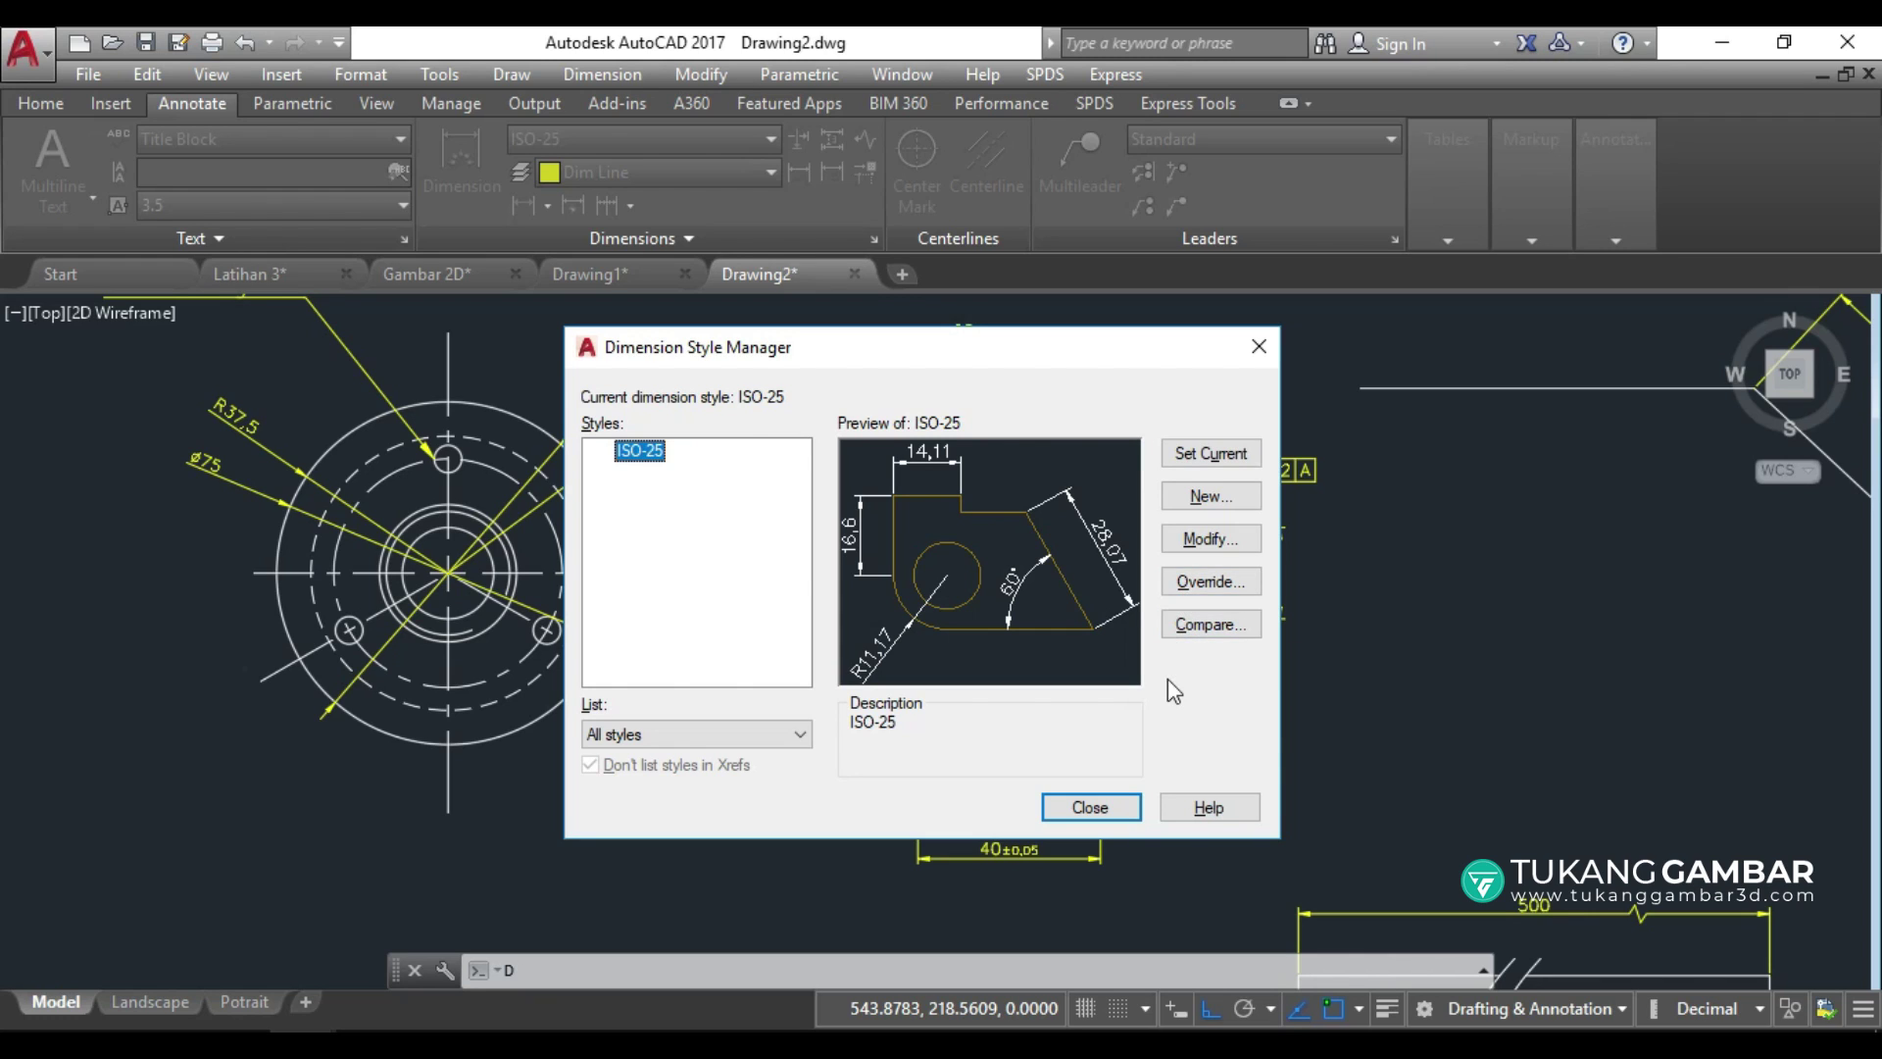
Create a new dimension style named 'custom', starting from ISO-25, and continue to its settings.
left_click(1214, 497)
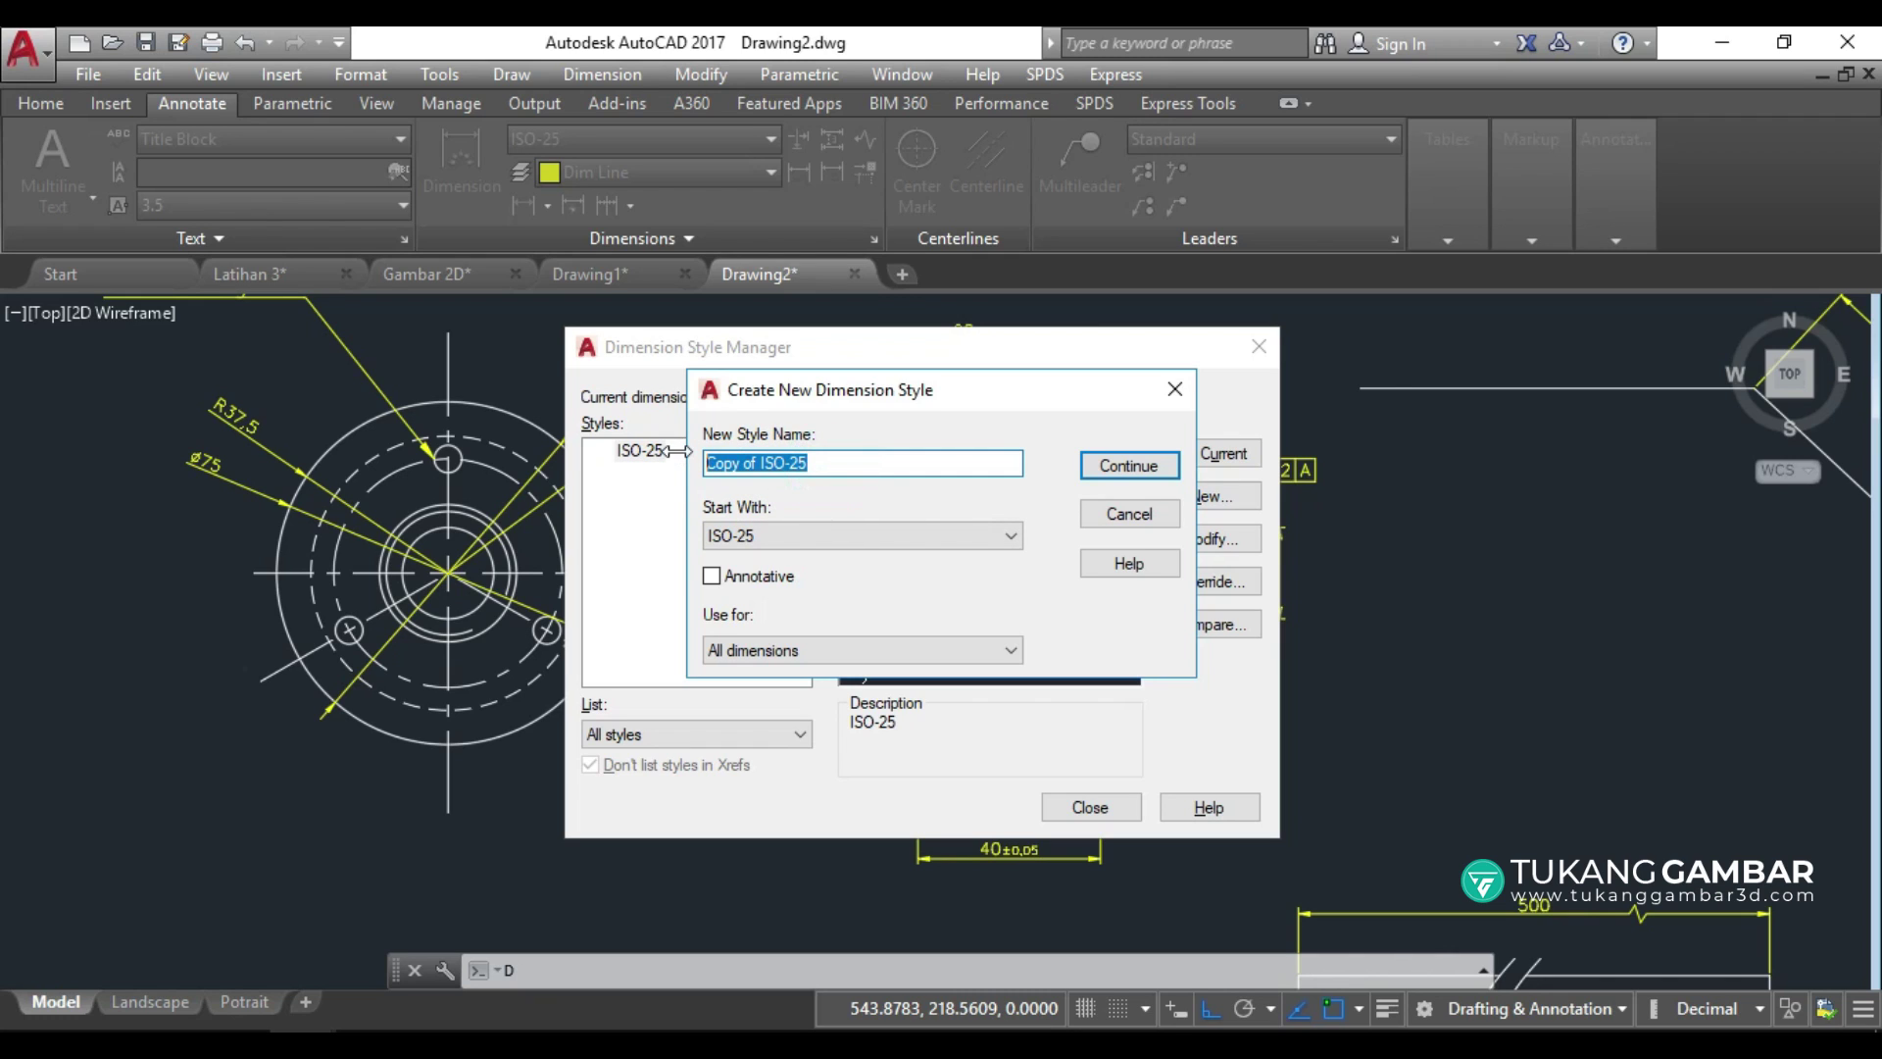
type("custom")
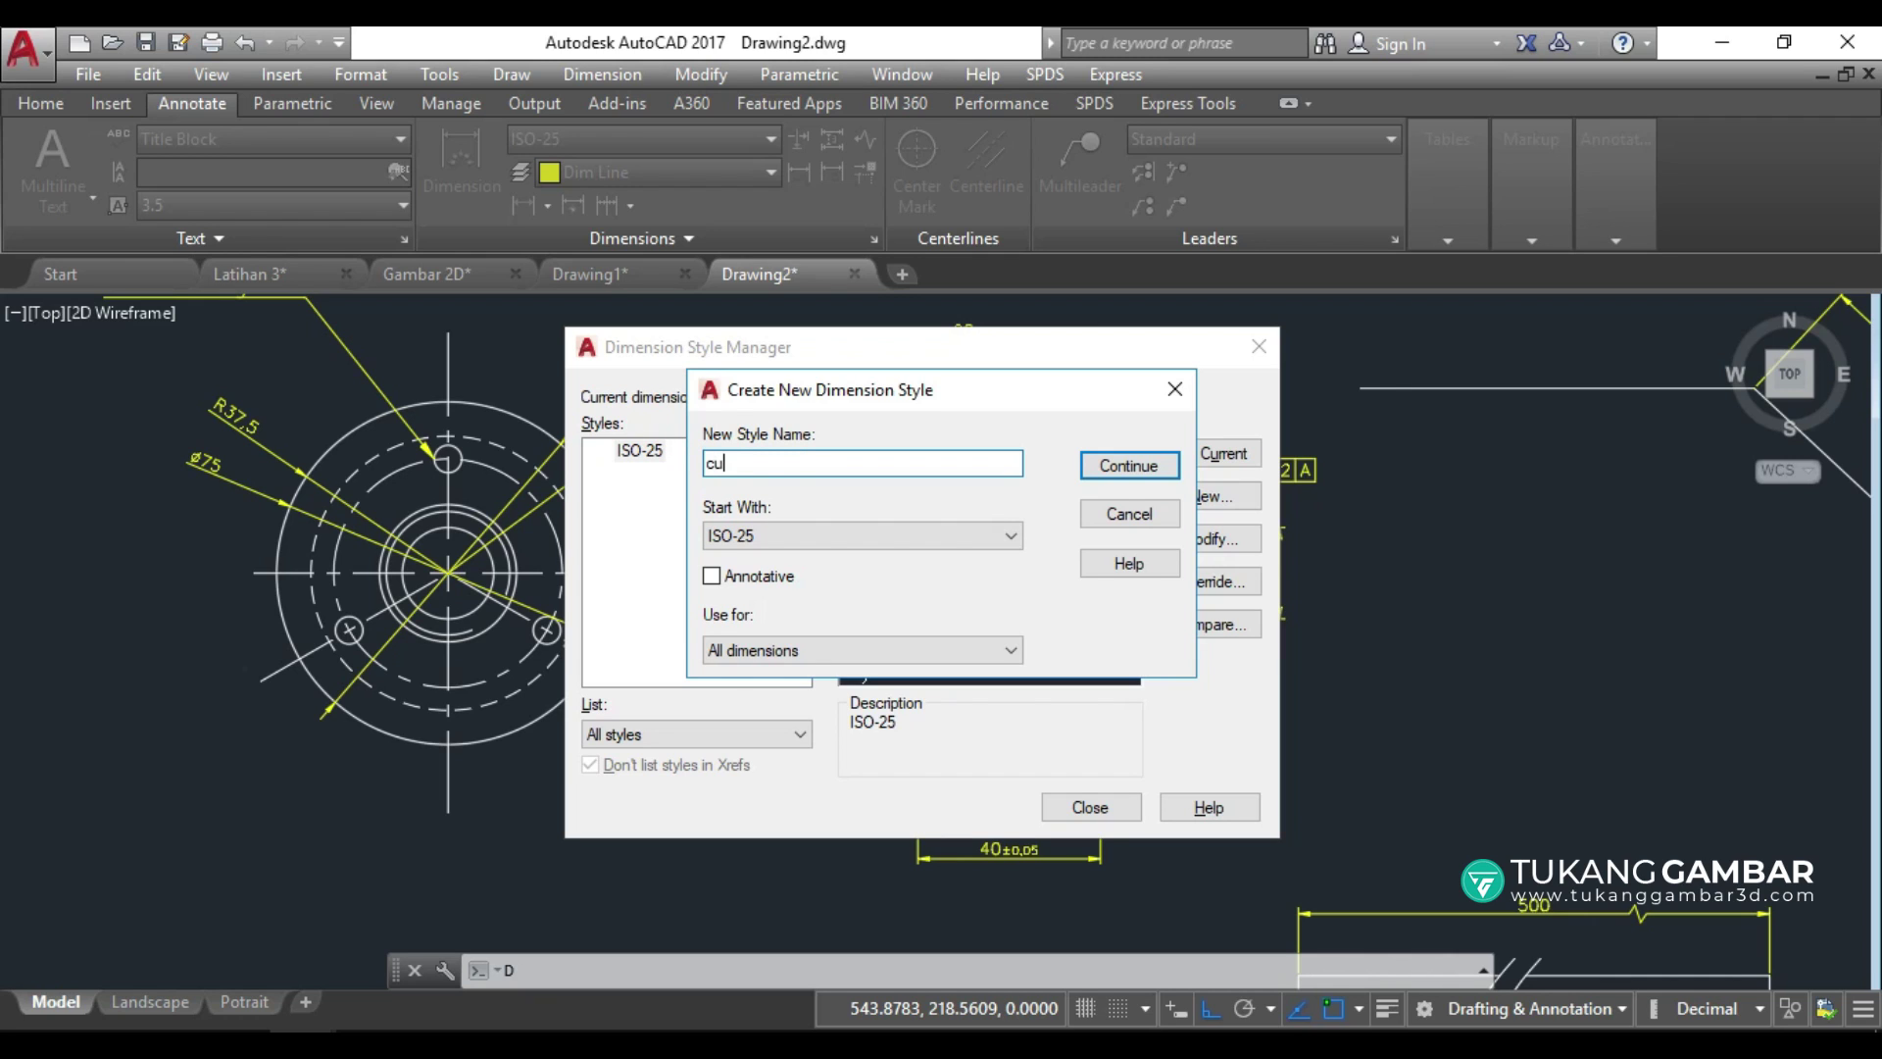
left_click(1128, 468)
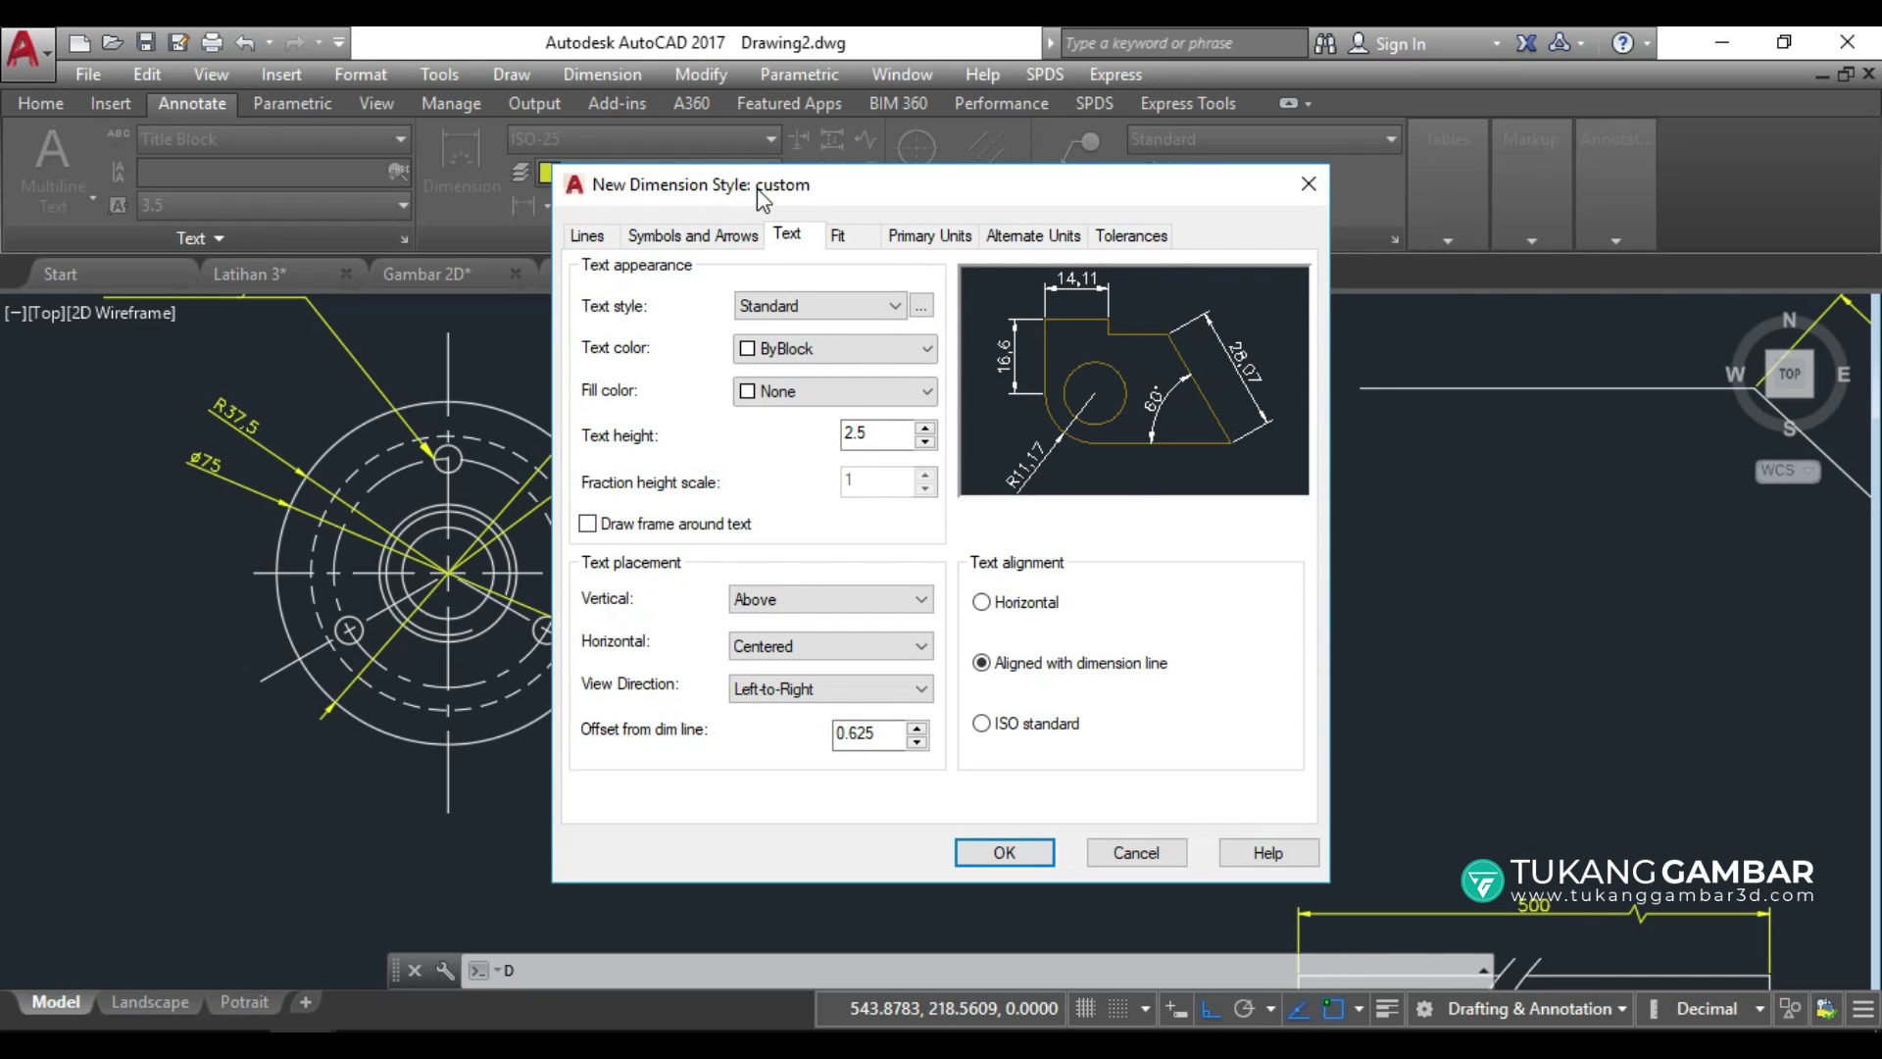
Leave the custom style's dimension line colour, linetype and lineweight all at ByBlock.
left_click(598, 241)
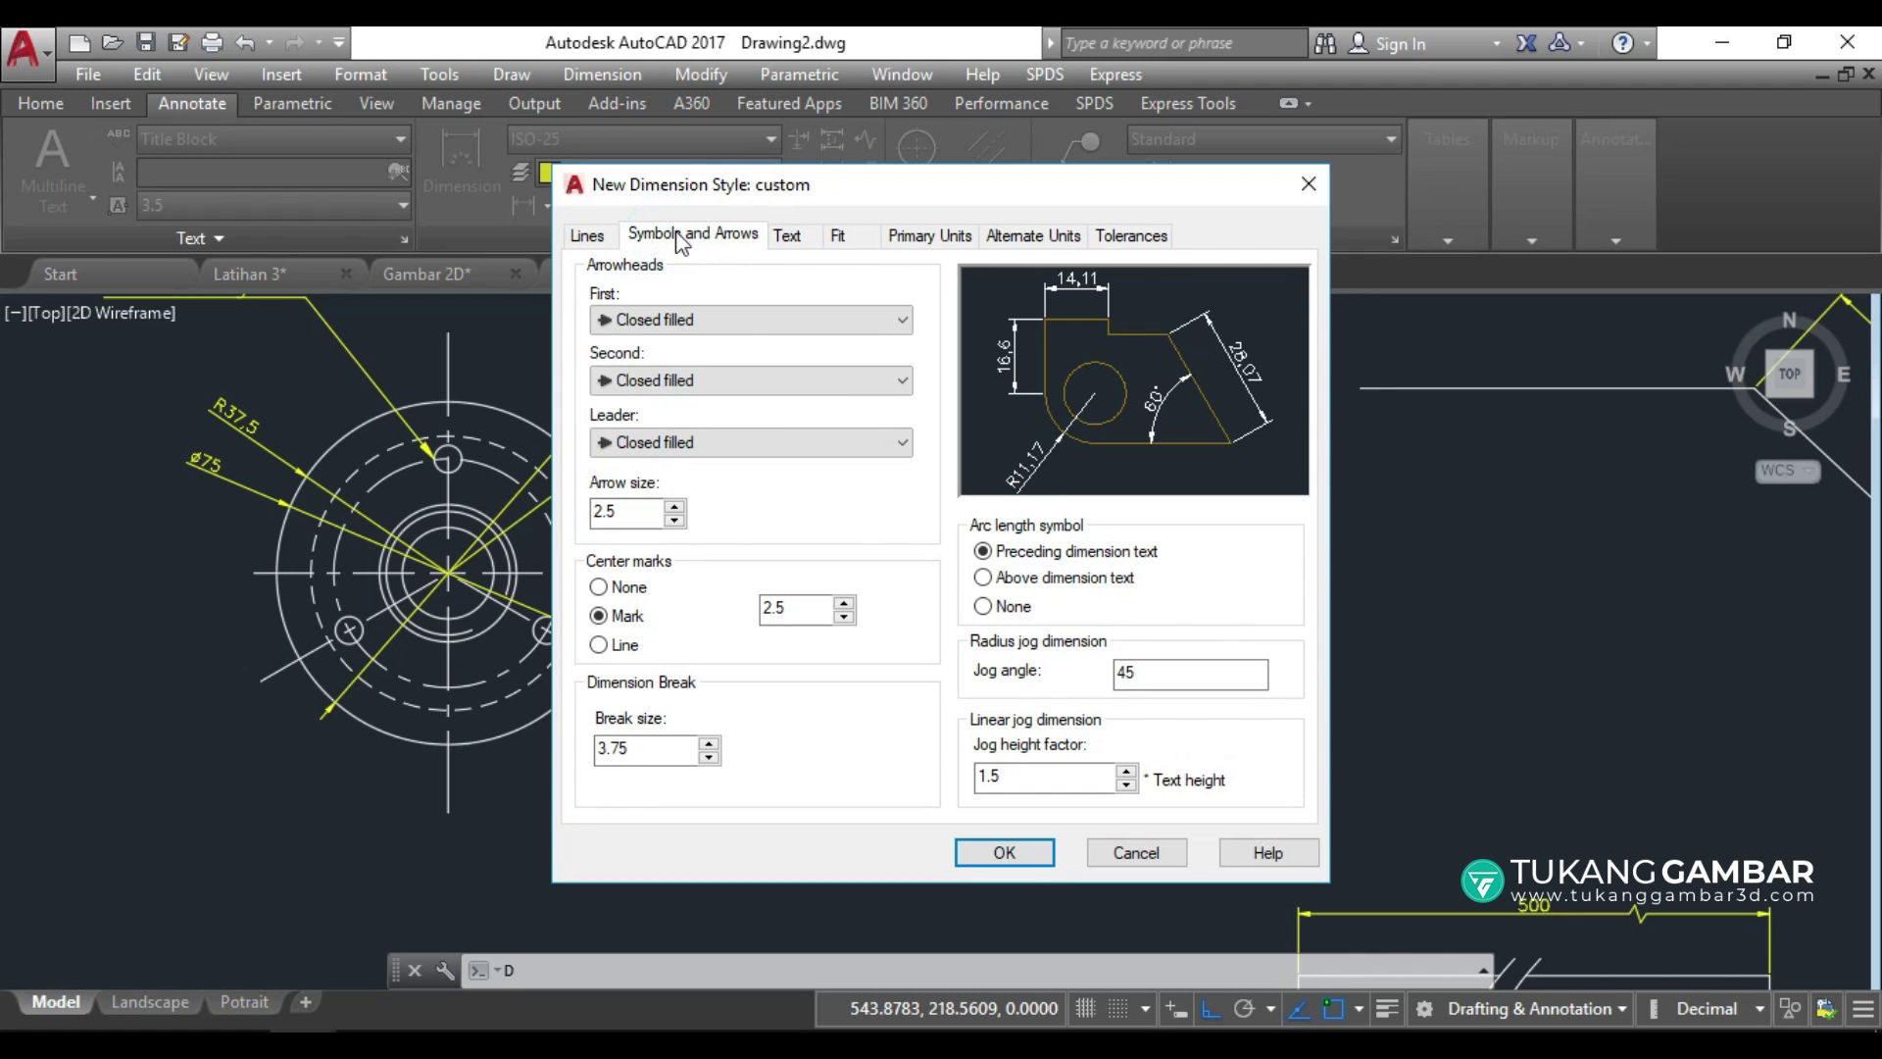
left_click(788, 235)
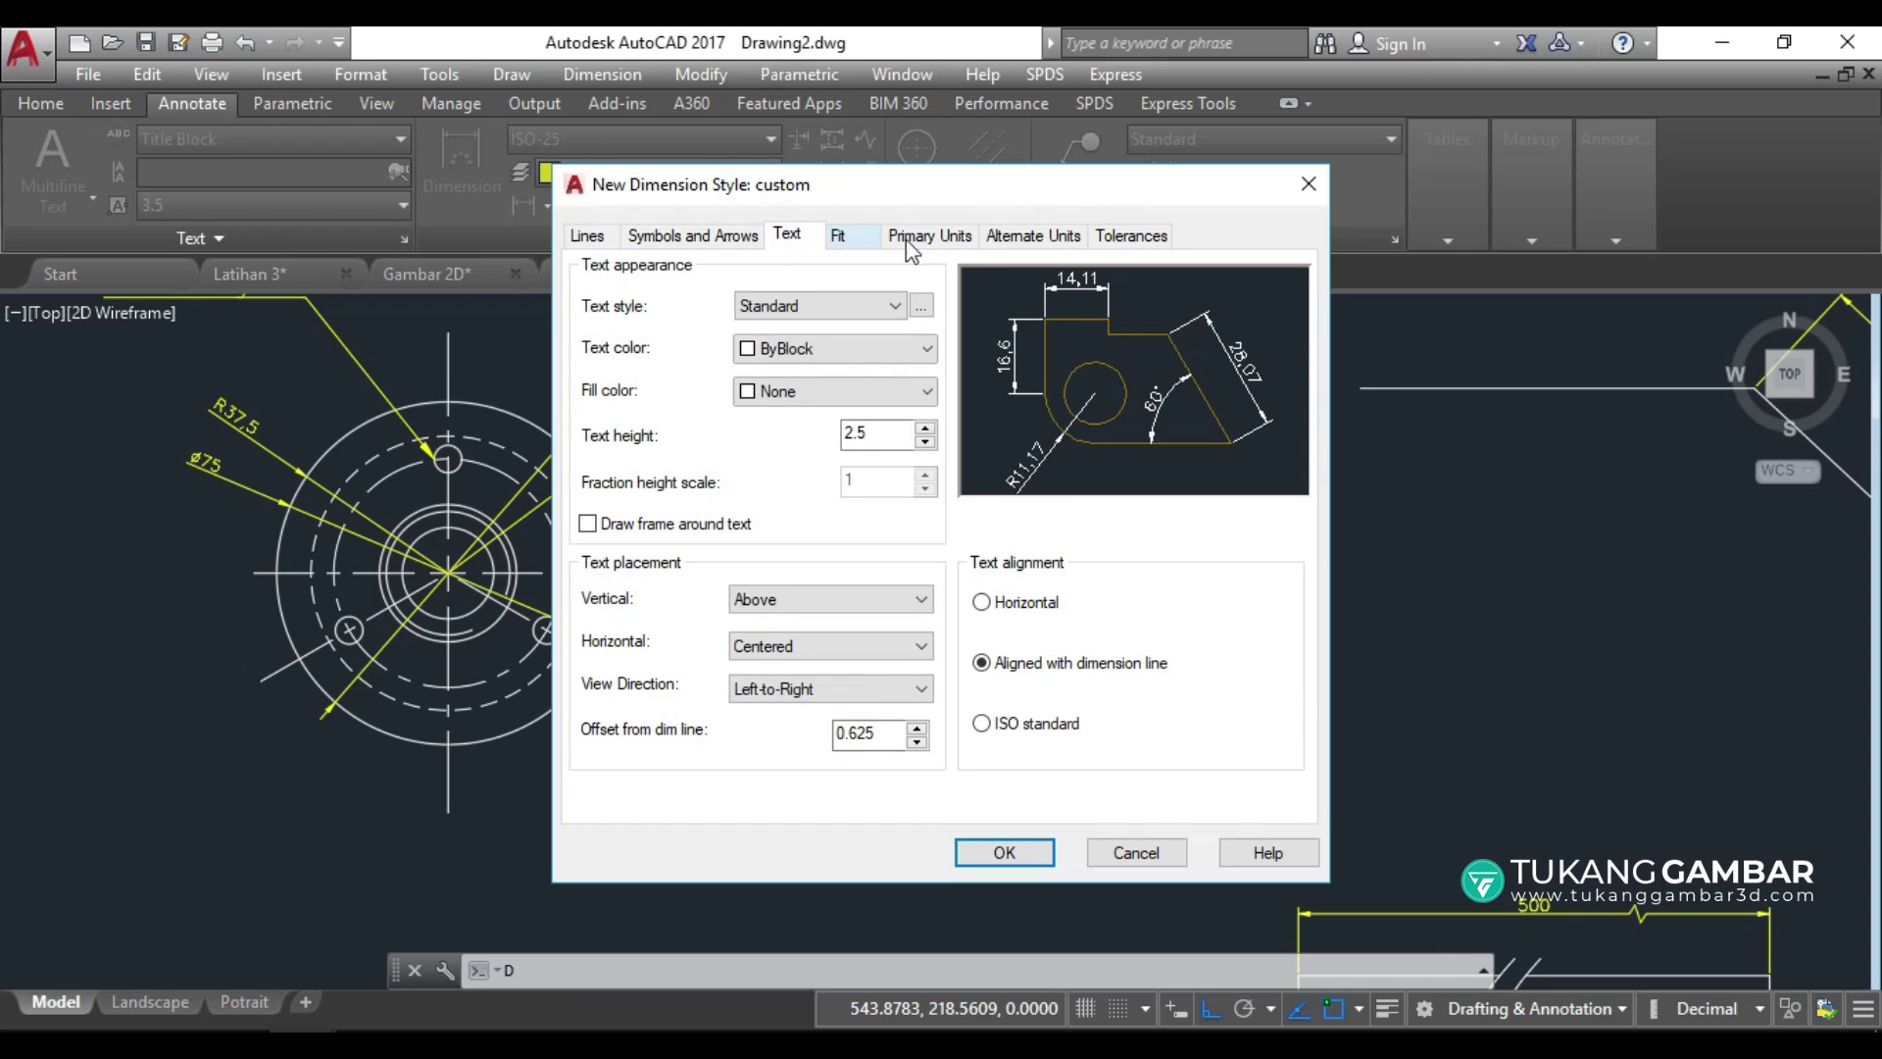
left_click(614, 244)
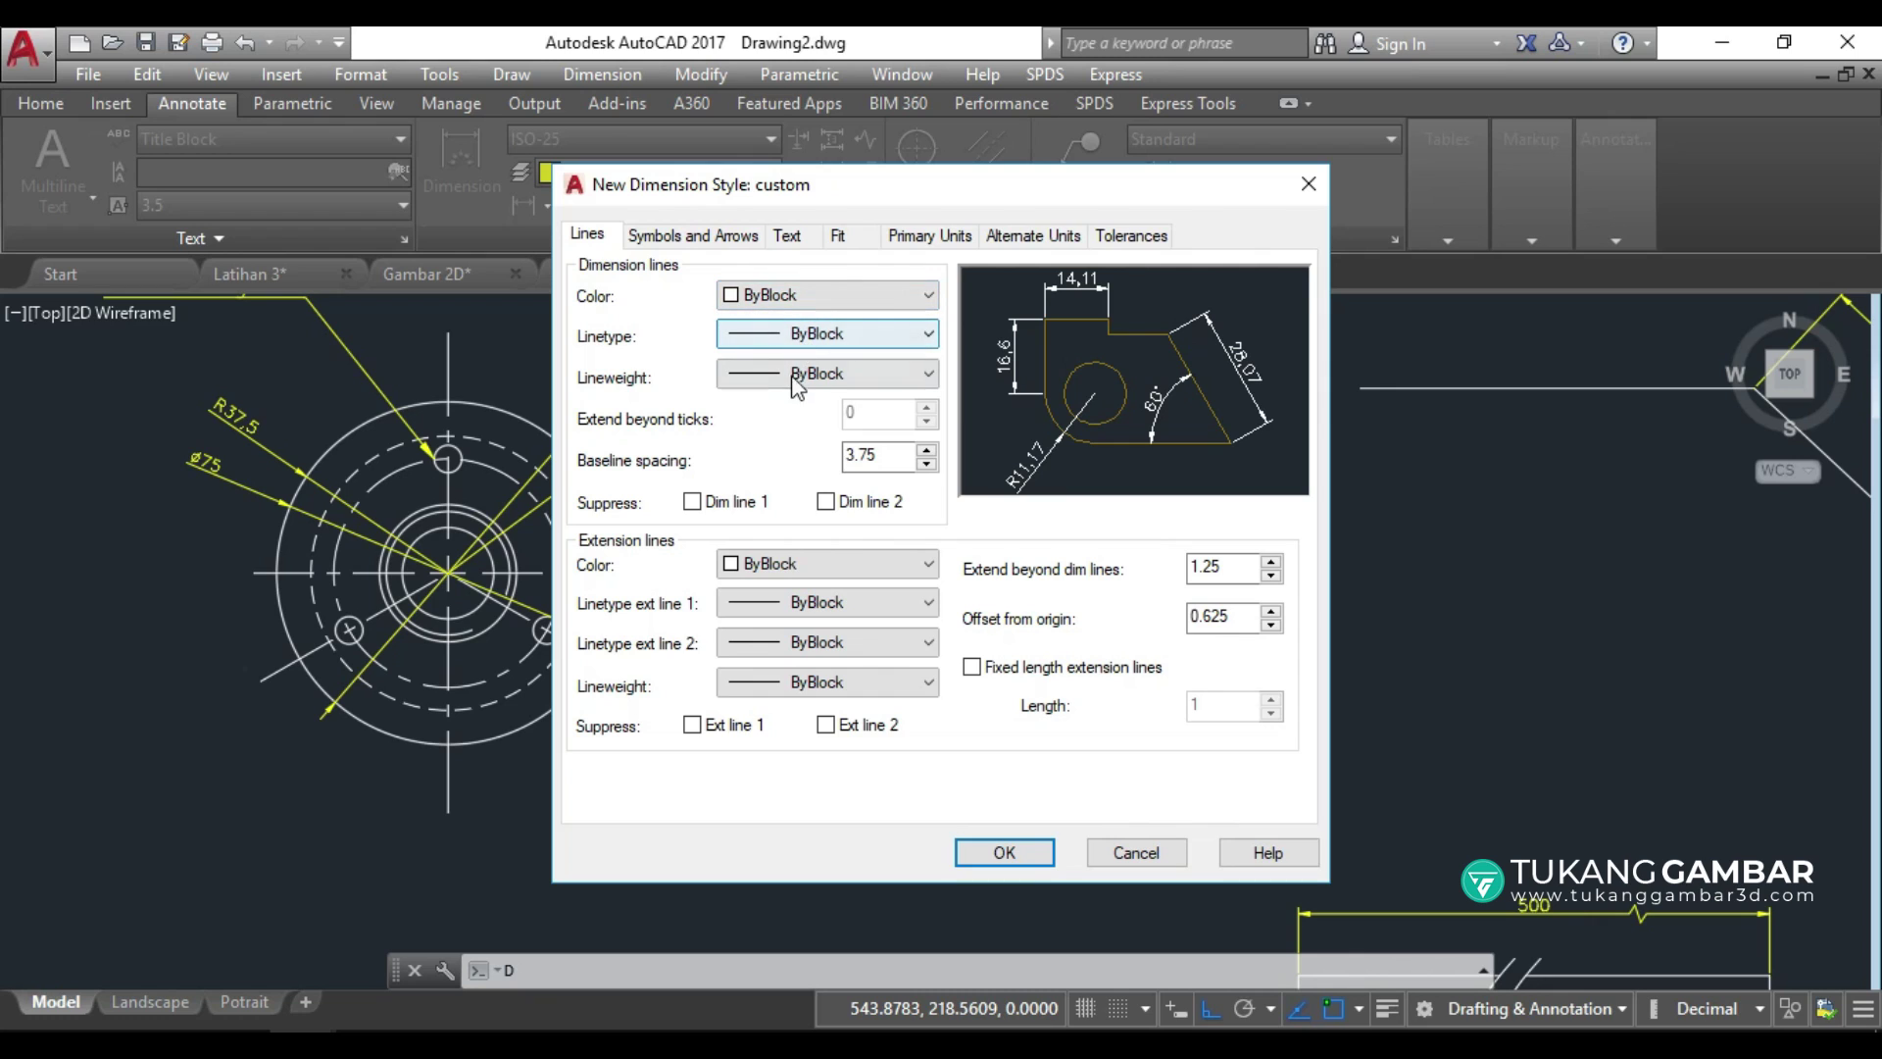
left_click(843, 295)
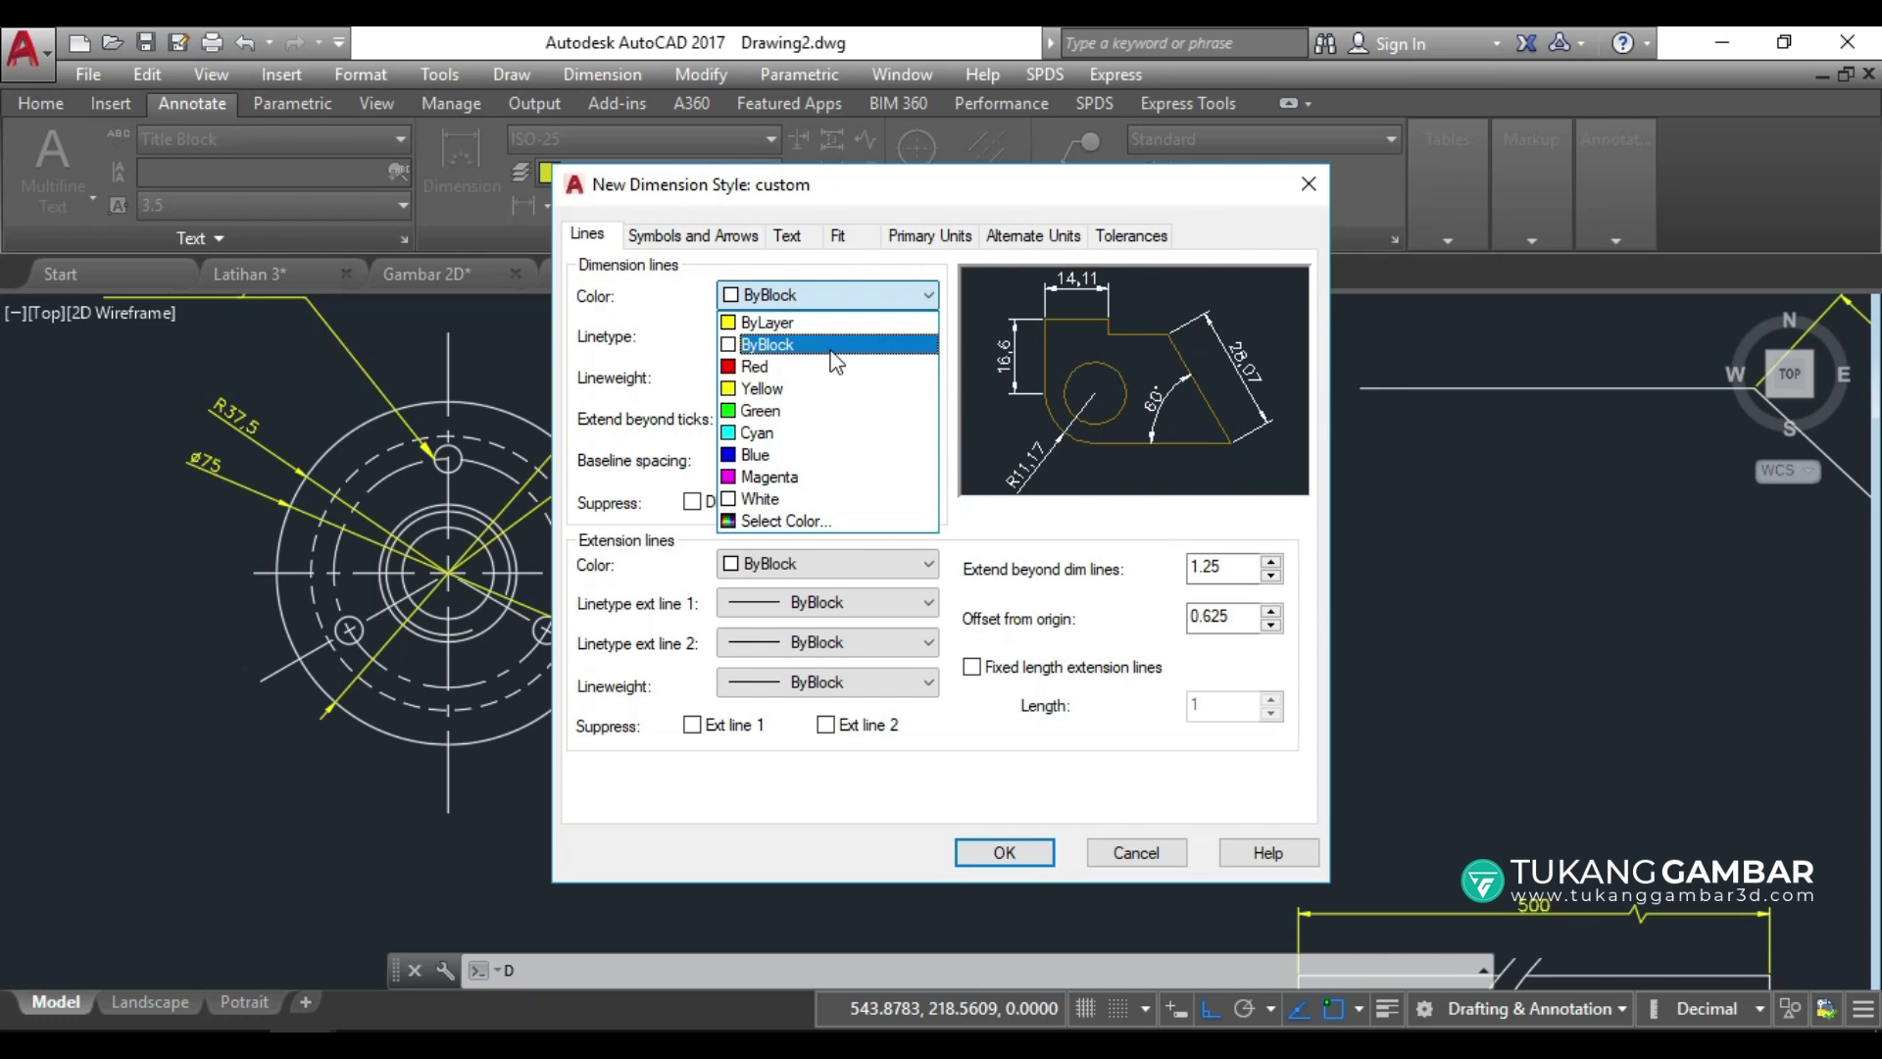
left_click(860, 293)
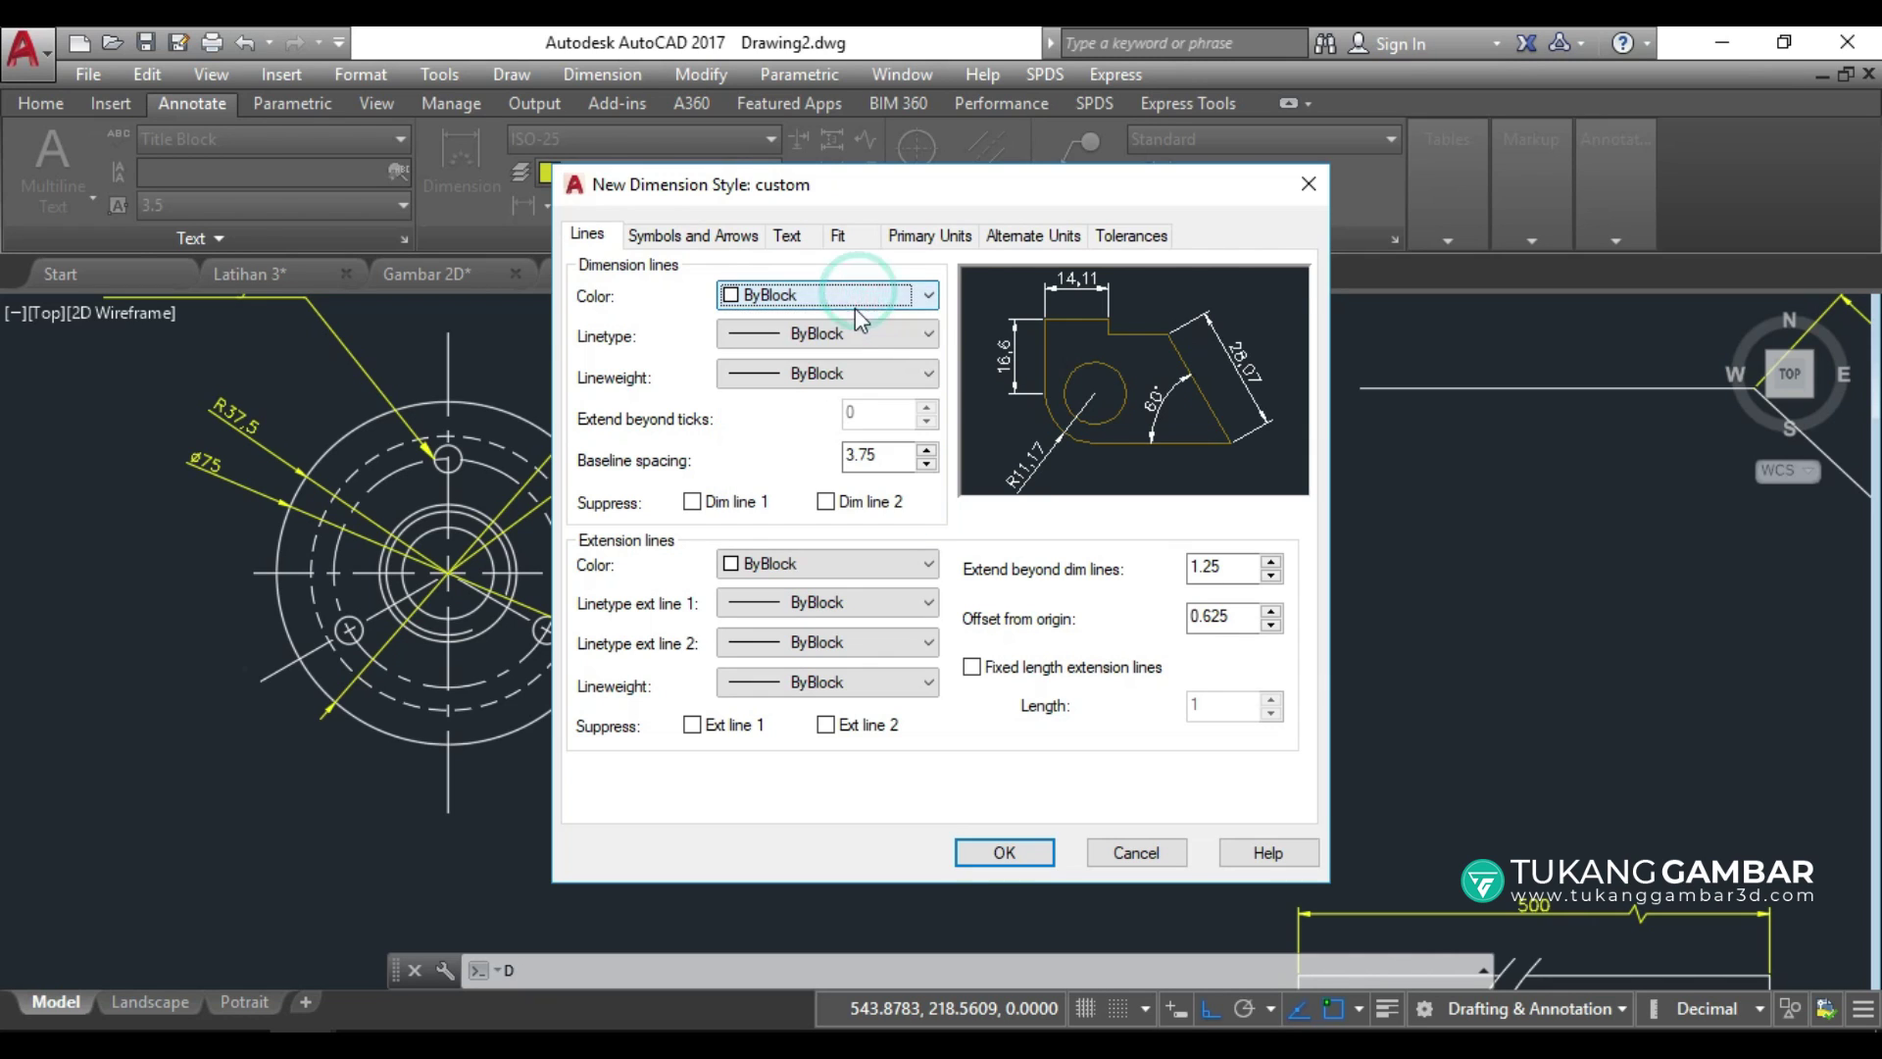
left_click(861, 332)
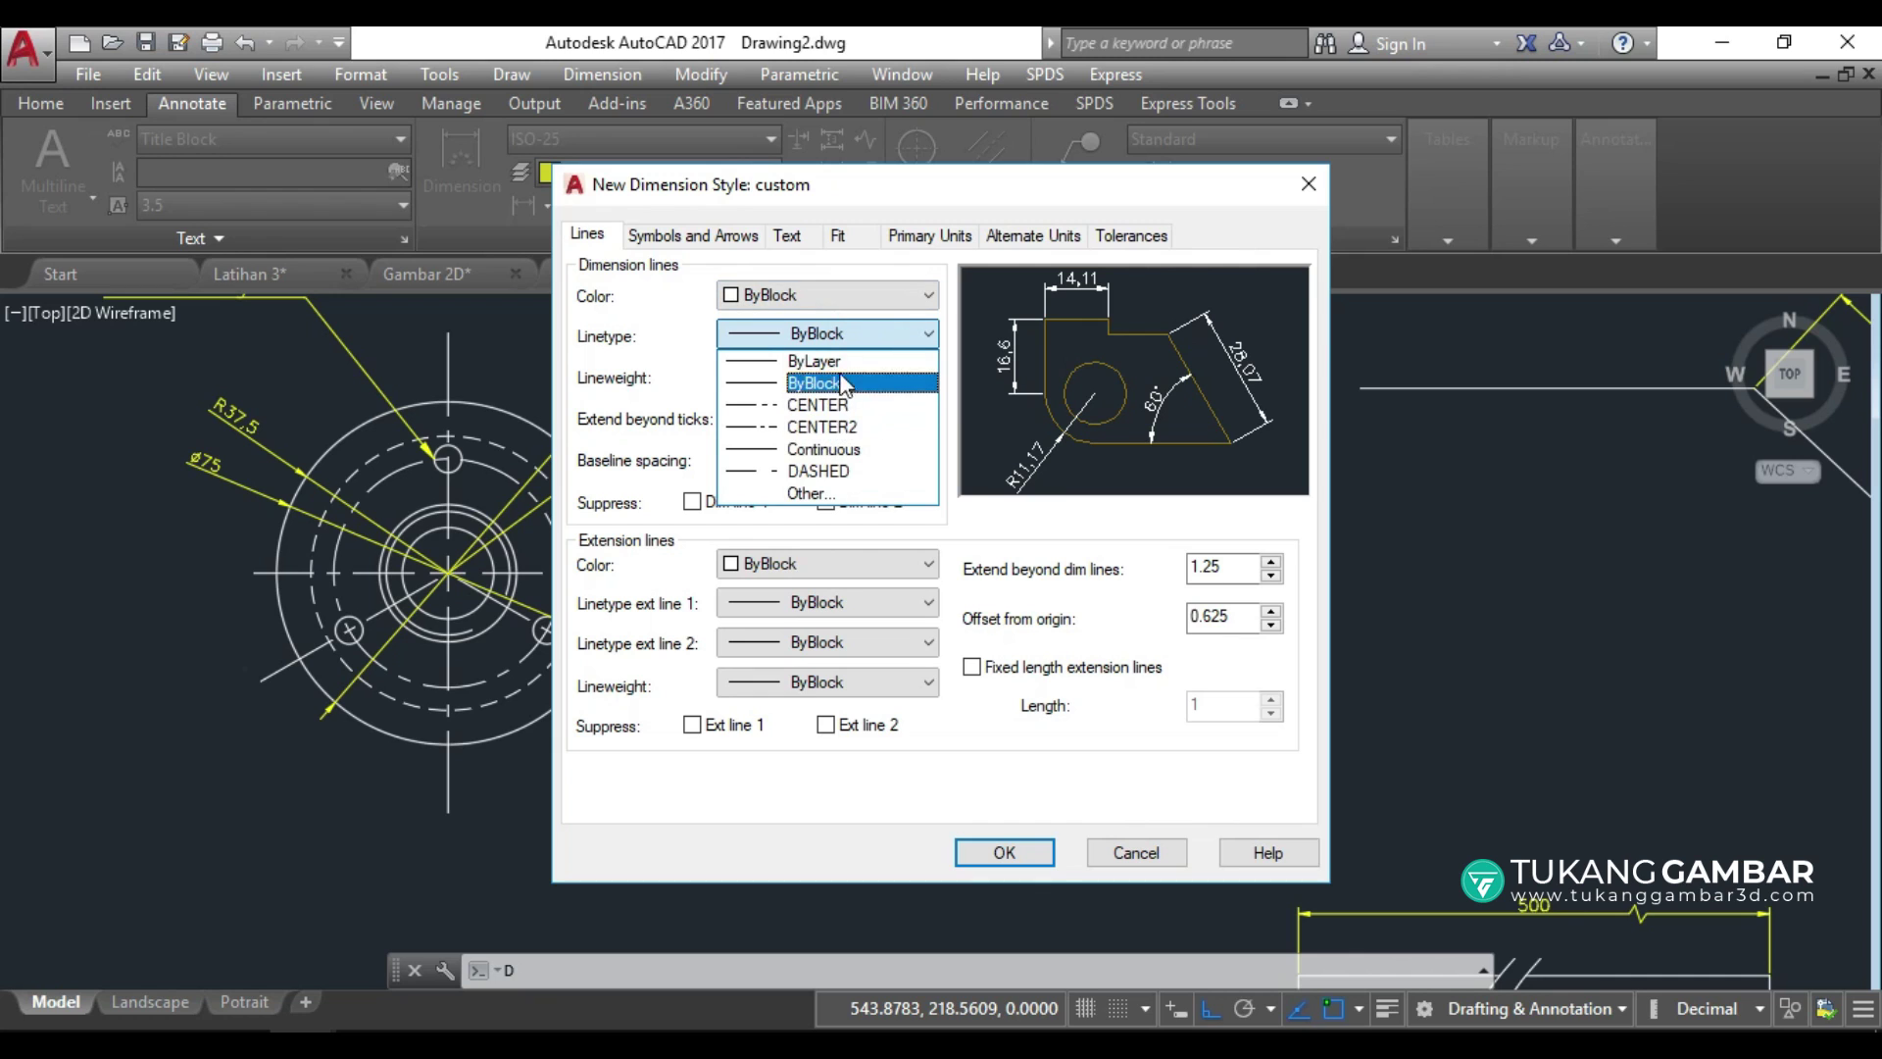
left_click(863, 331)
left_click(871, 382)
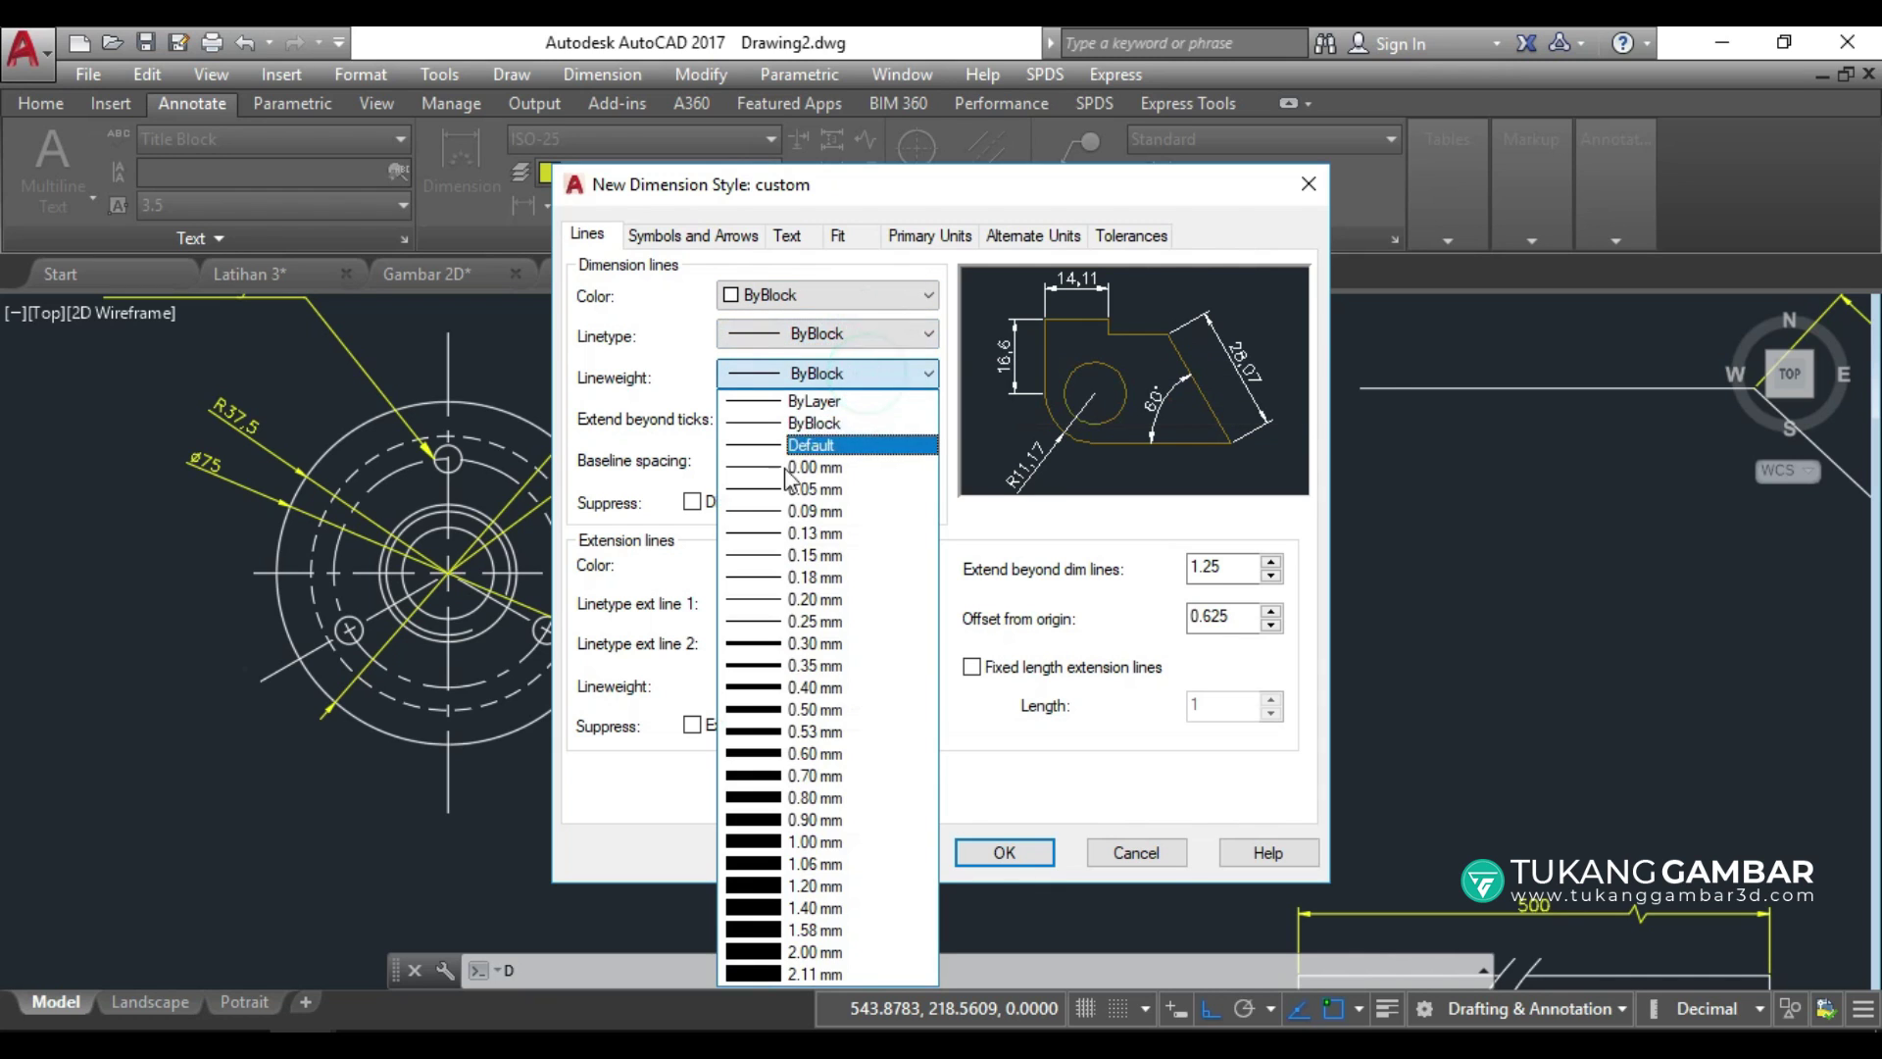
left_click(869, 379)
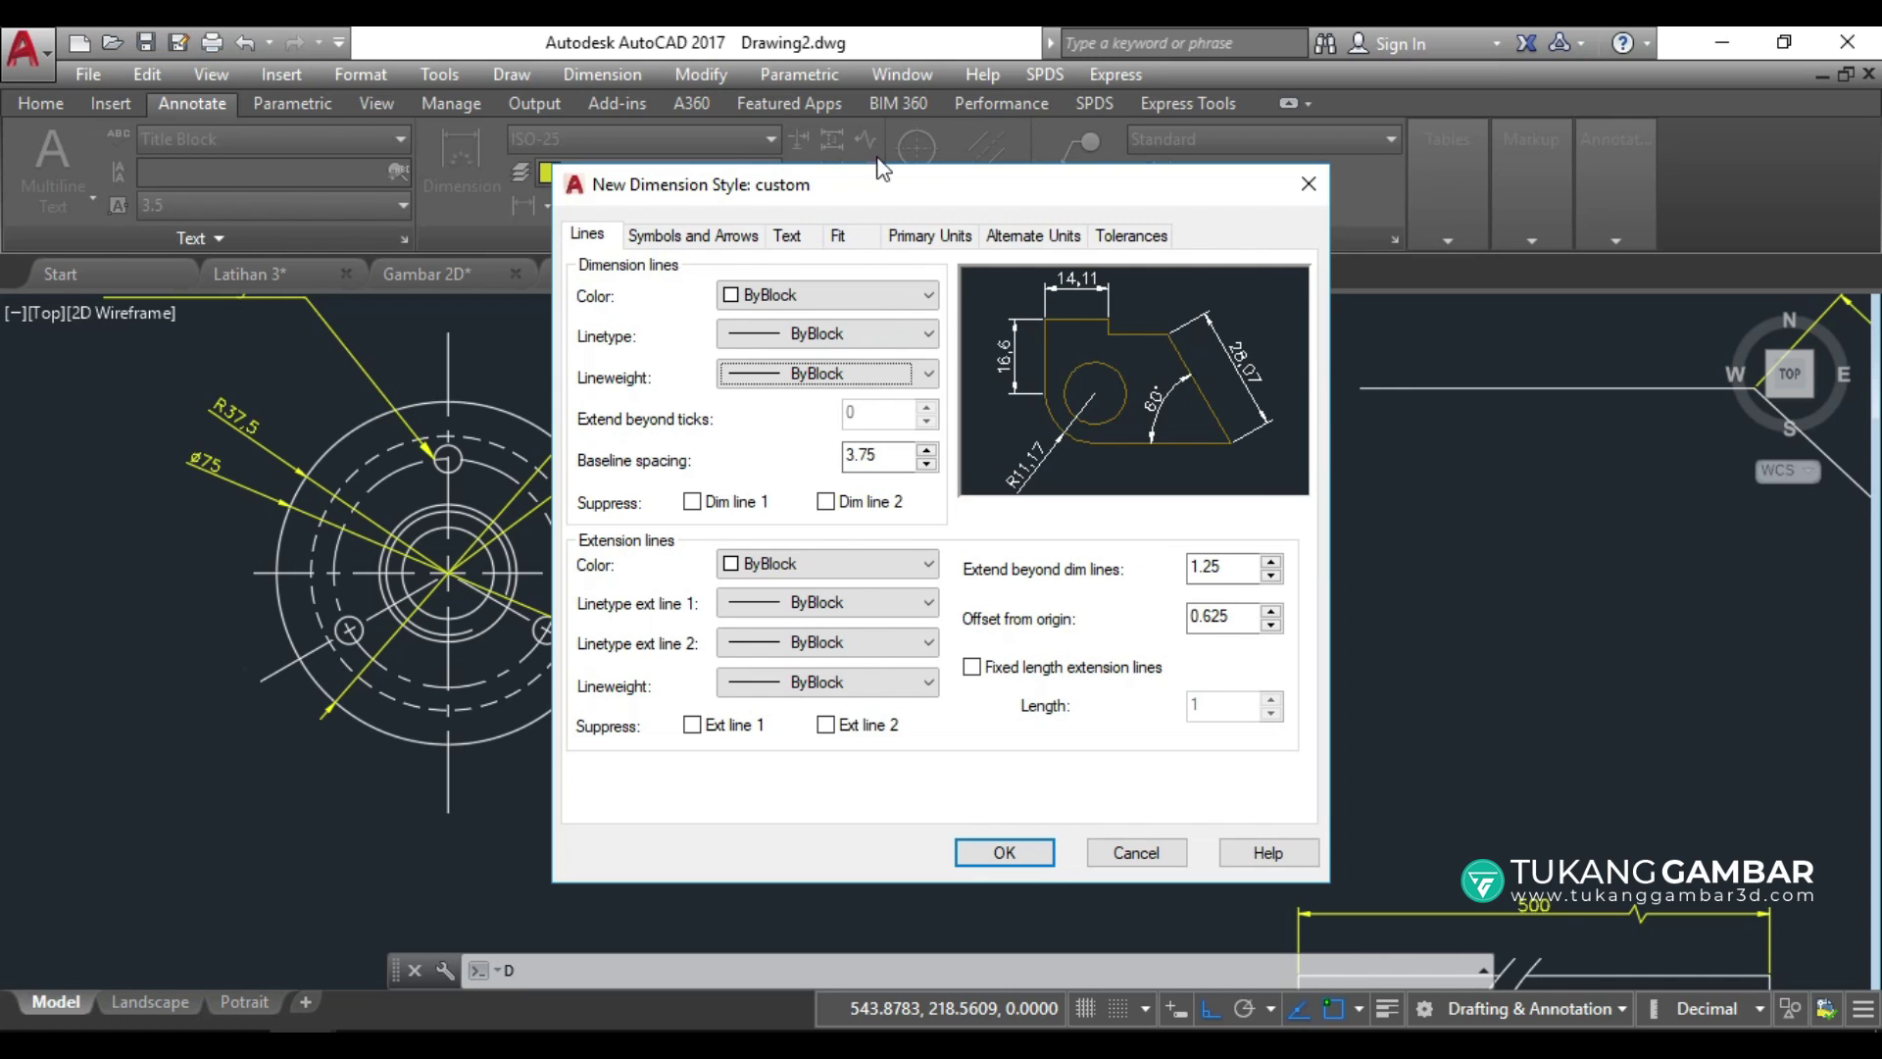
mouse_move(891, 186)
left_mouse_down()
mouse_move(869, 315)
mouse_move(958, 195)
left_mouse_up()
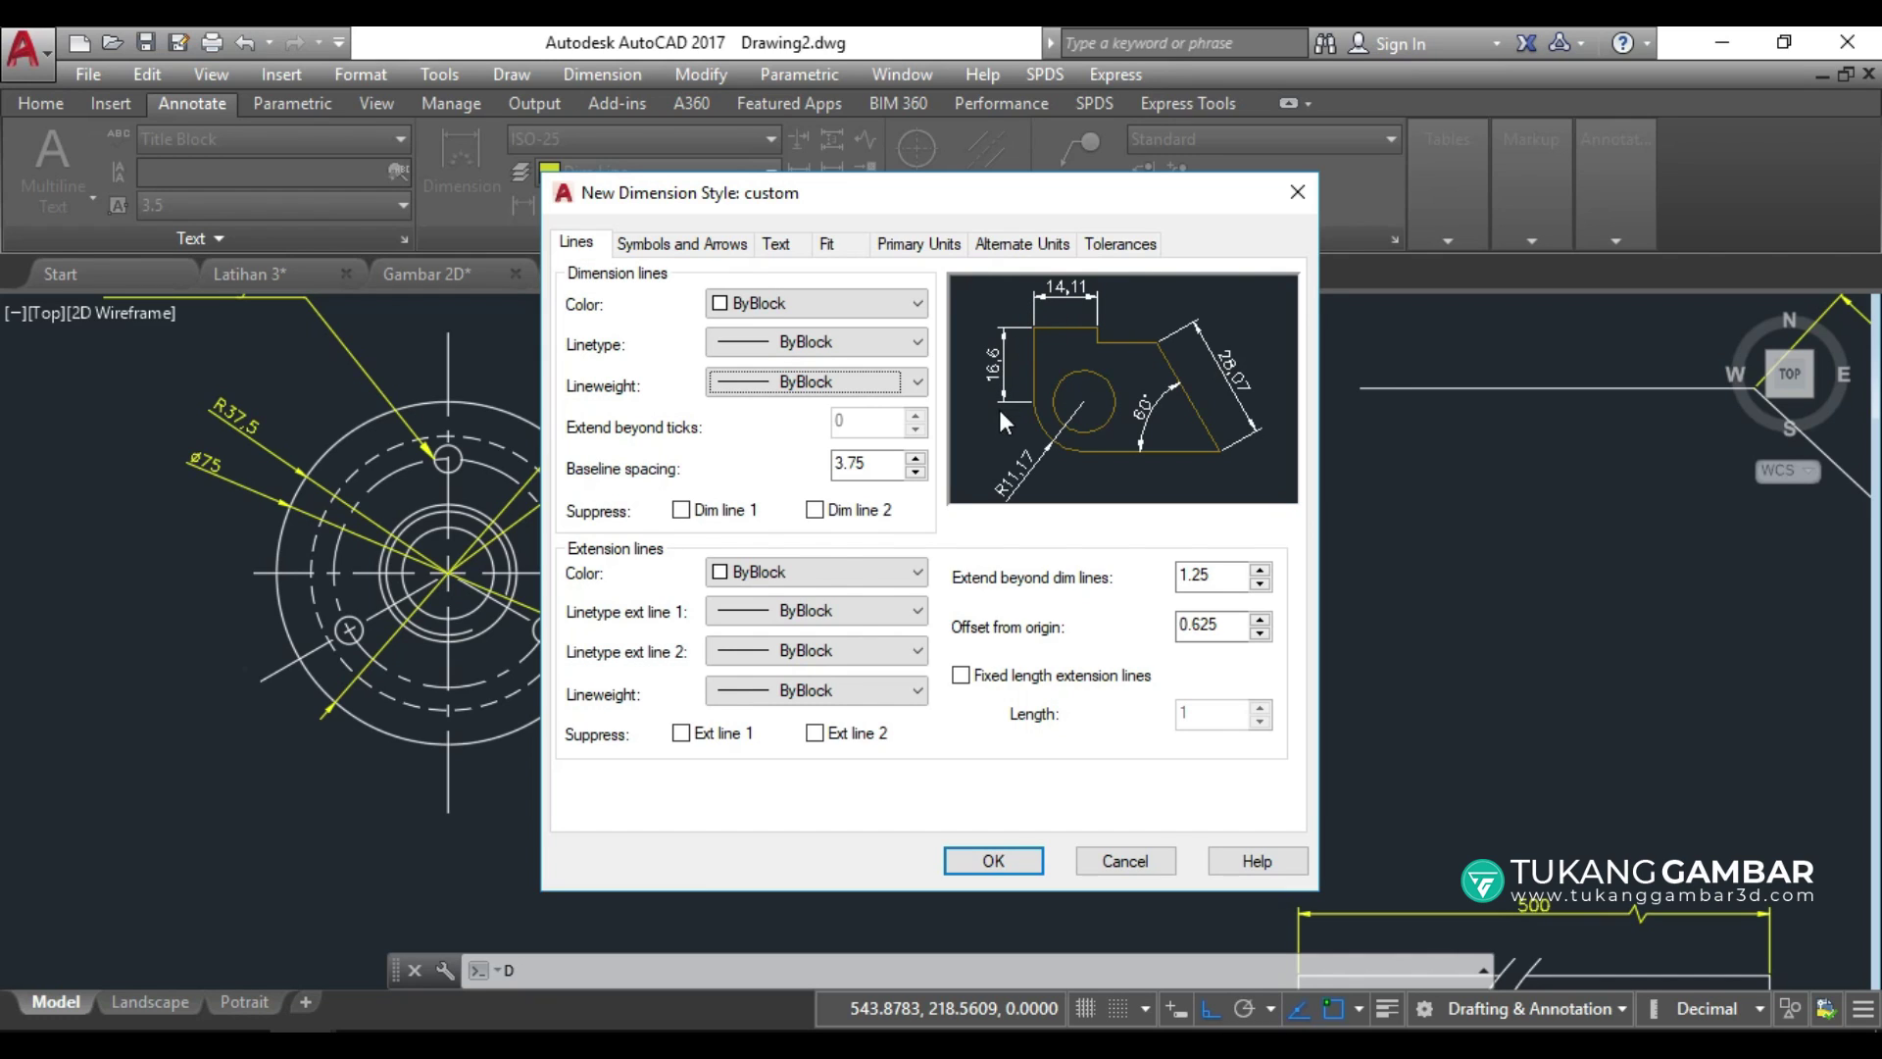
mouse_move(680, 510)
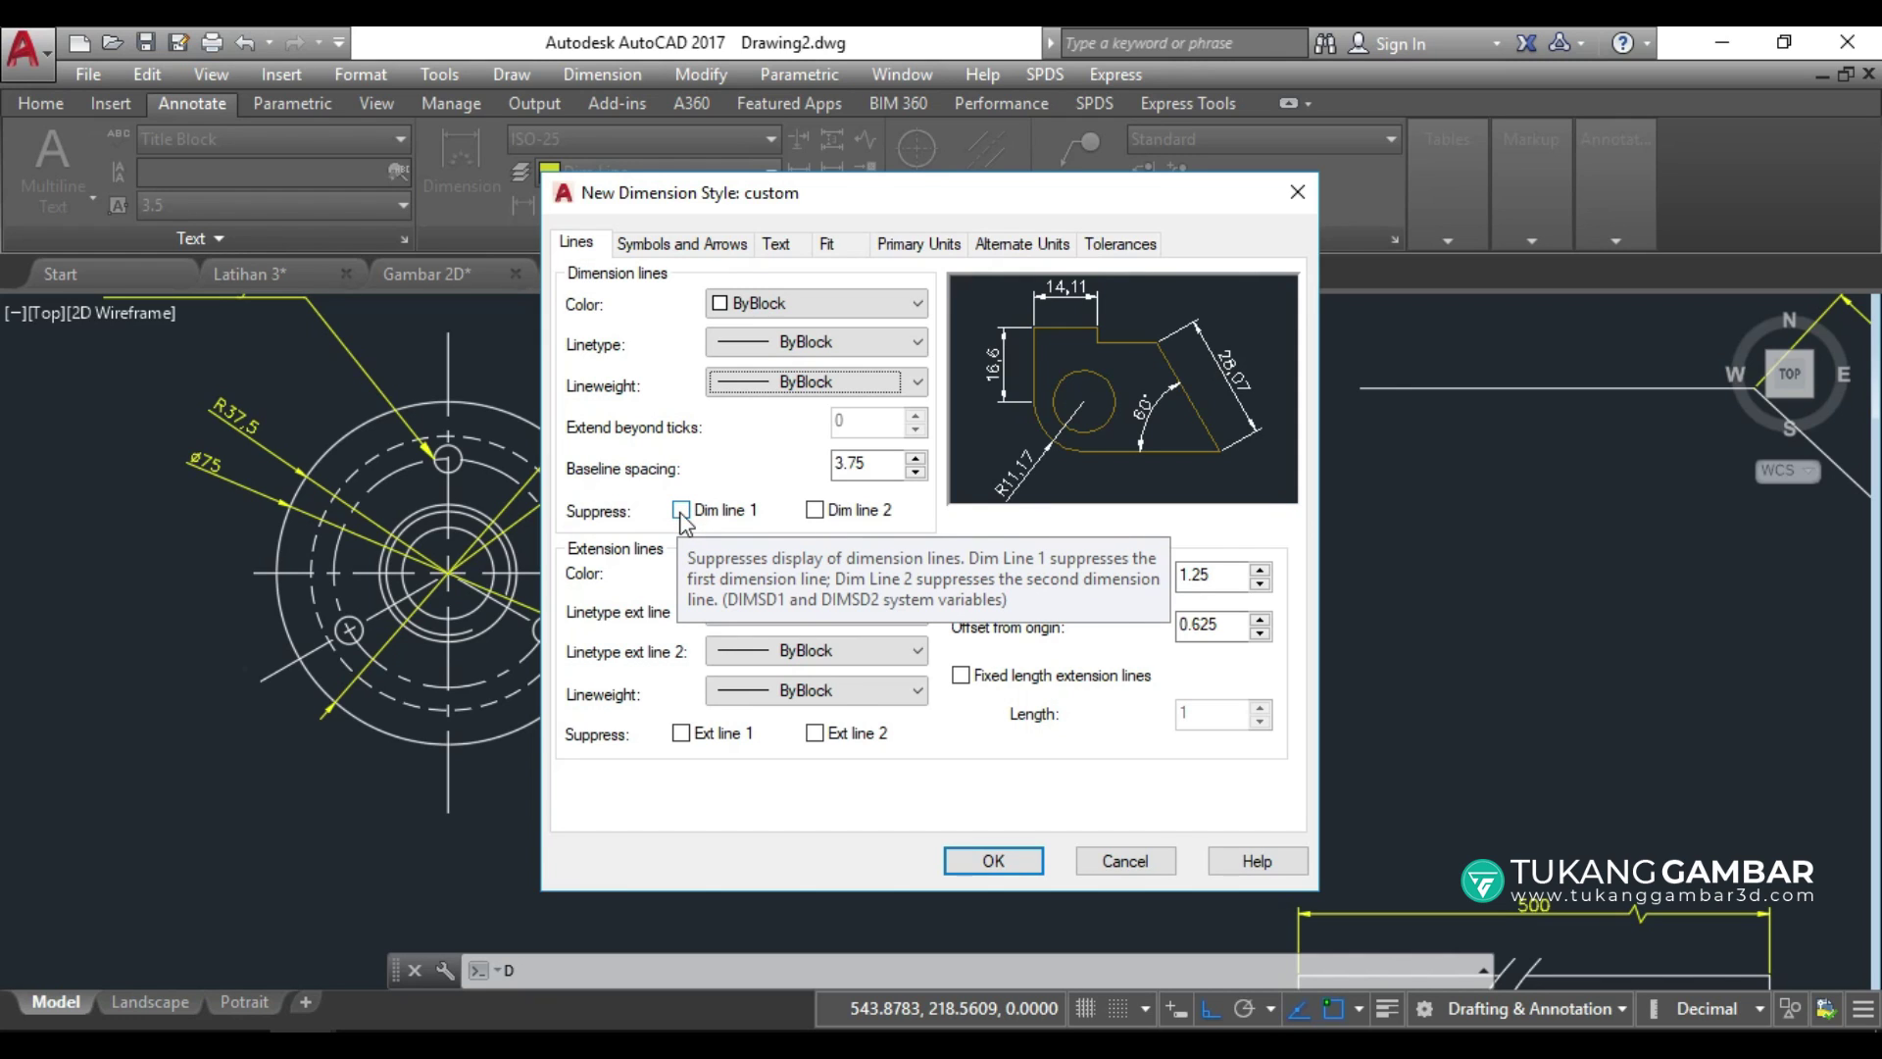
Test suppressing dimension lines 1 and 2, then leave both shown.
left_click(680, 510)
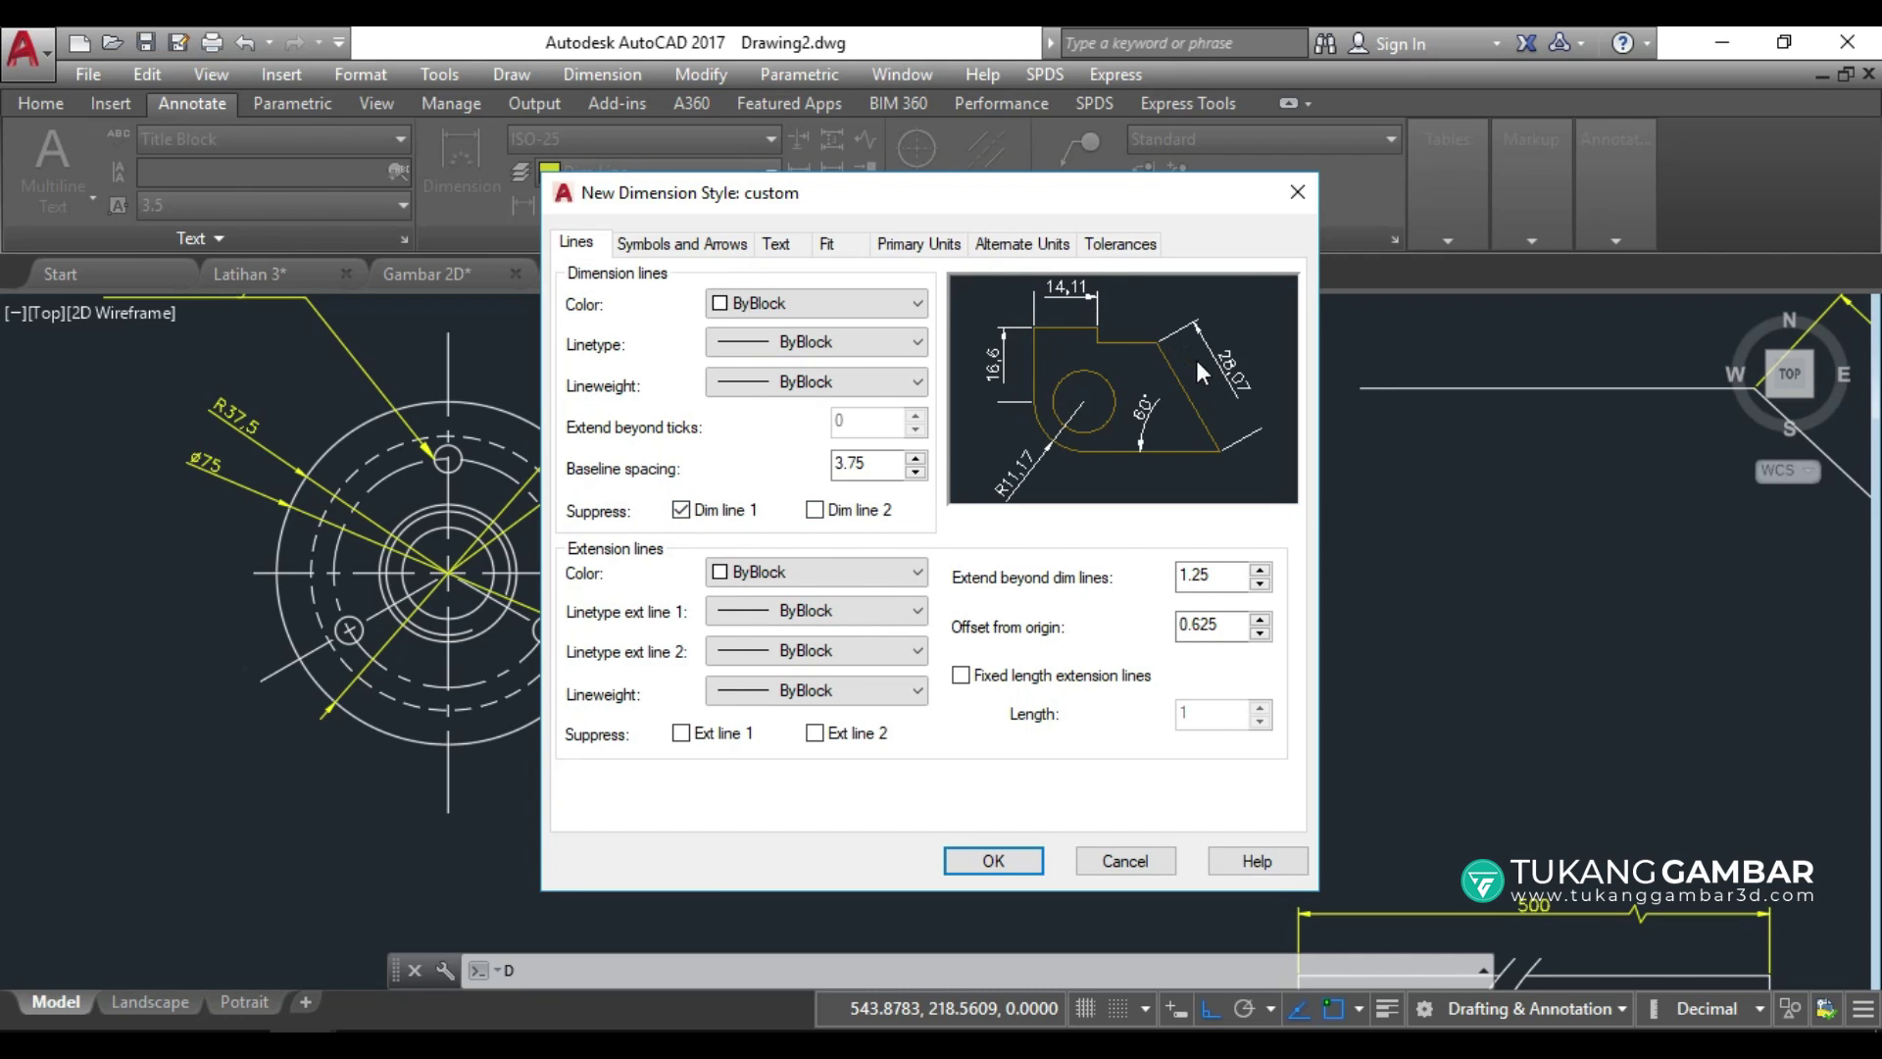
left_click(815, 509)
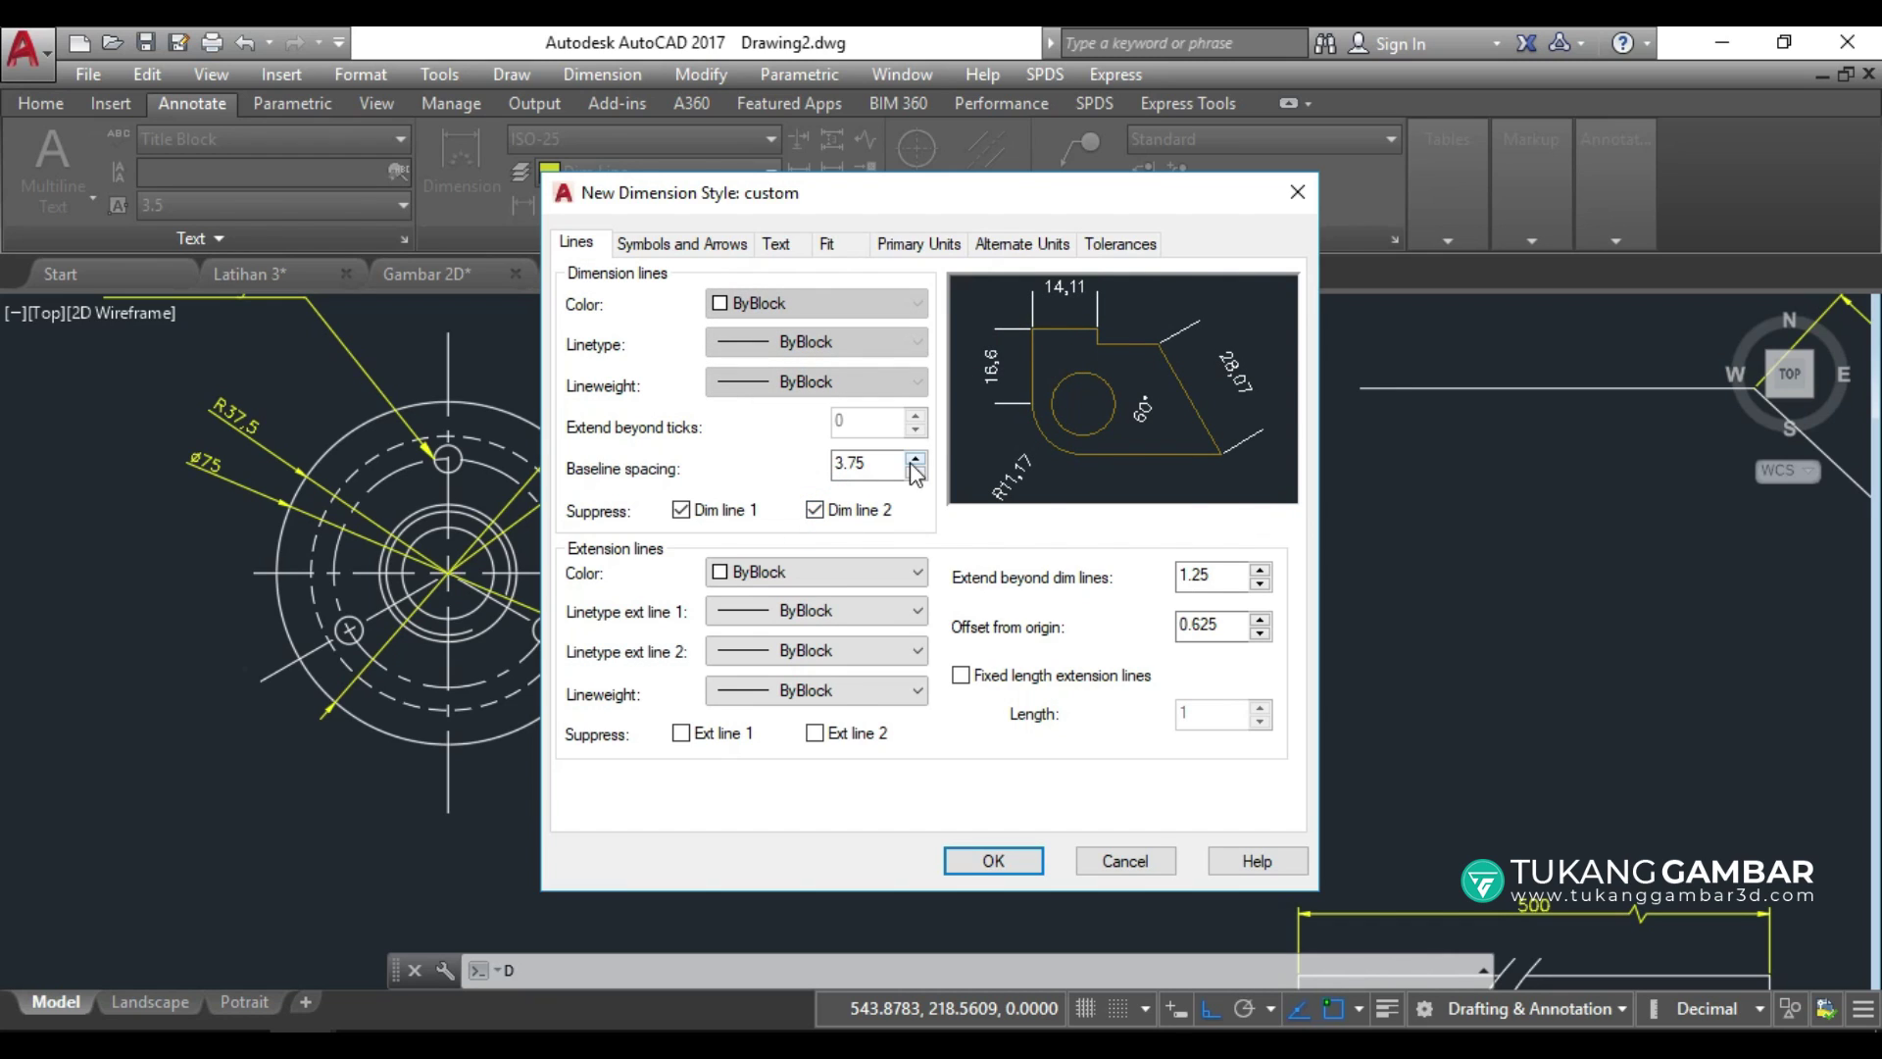
left_click(682, 510)
left_click(818, 513)
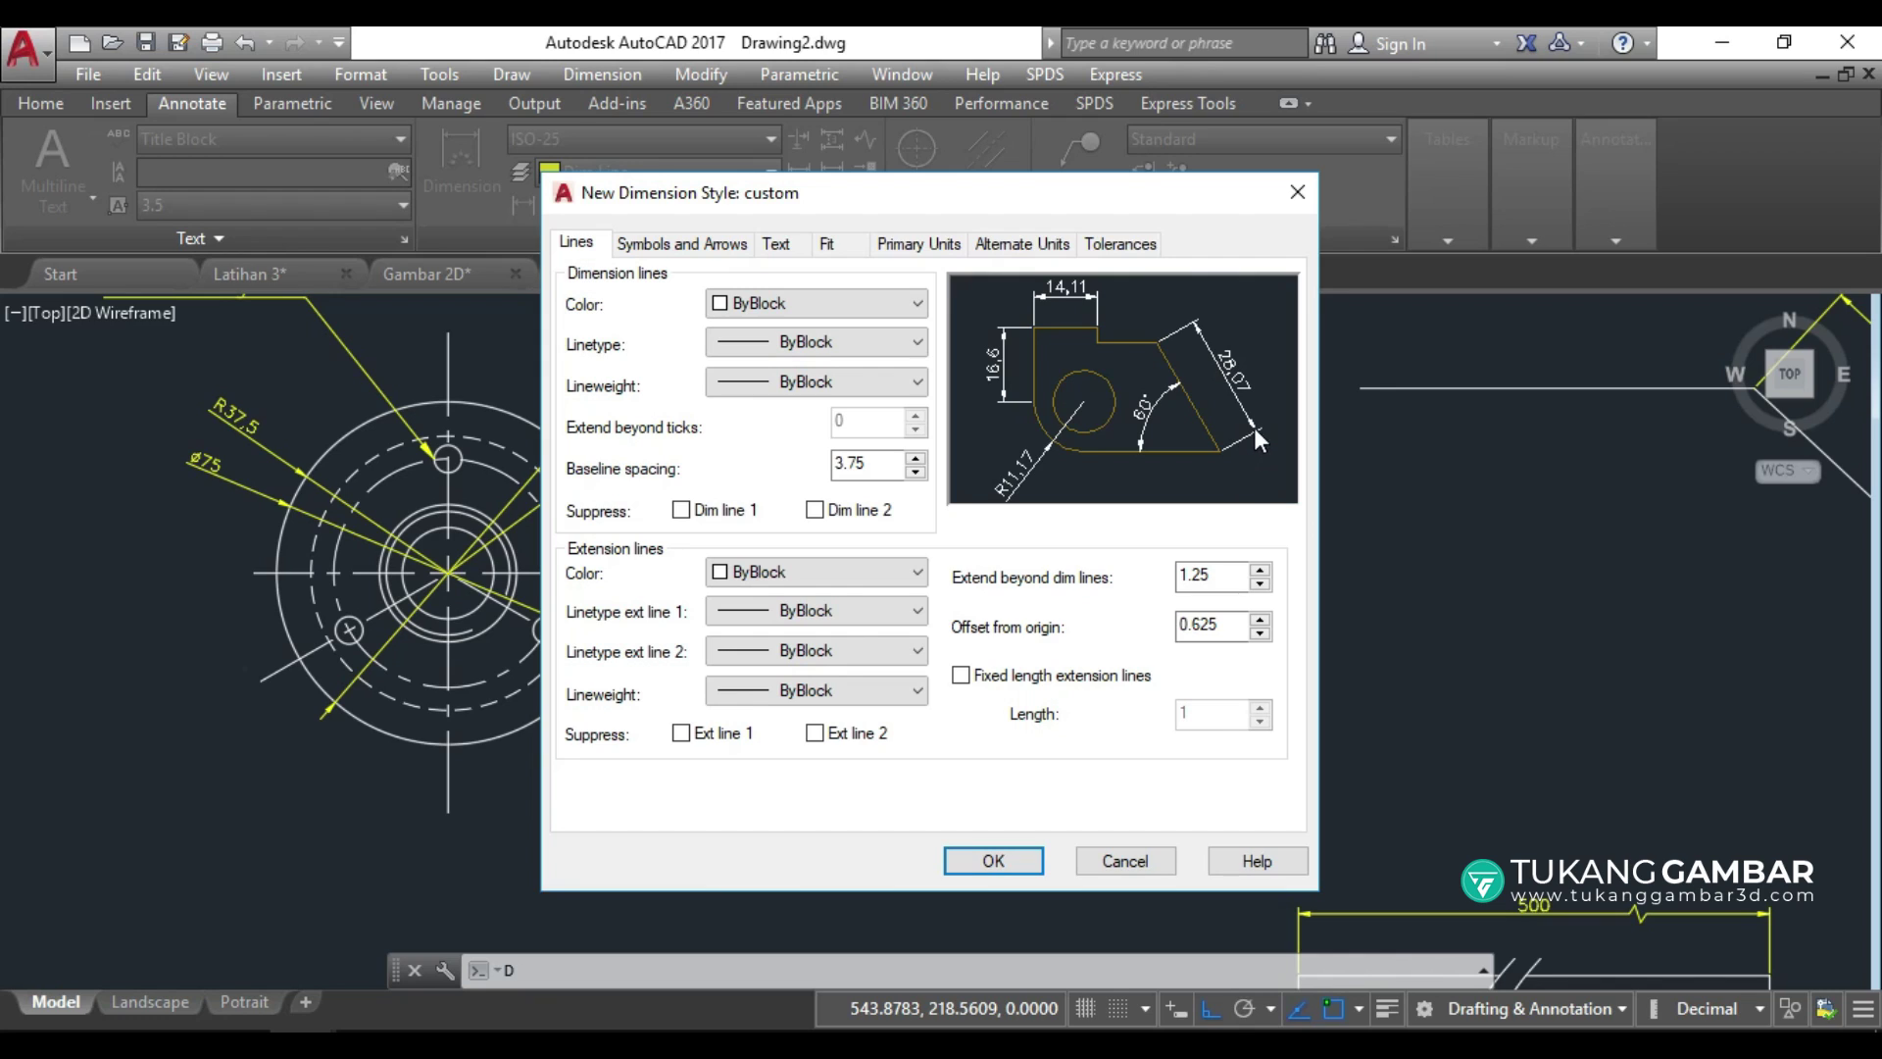
Set the extension beyond dimension lines to 1.25.
double_click(1229, 572)
type("5")
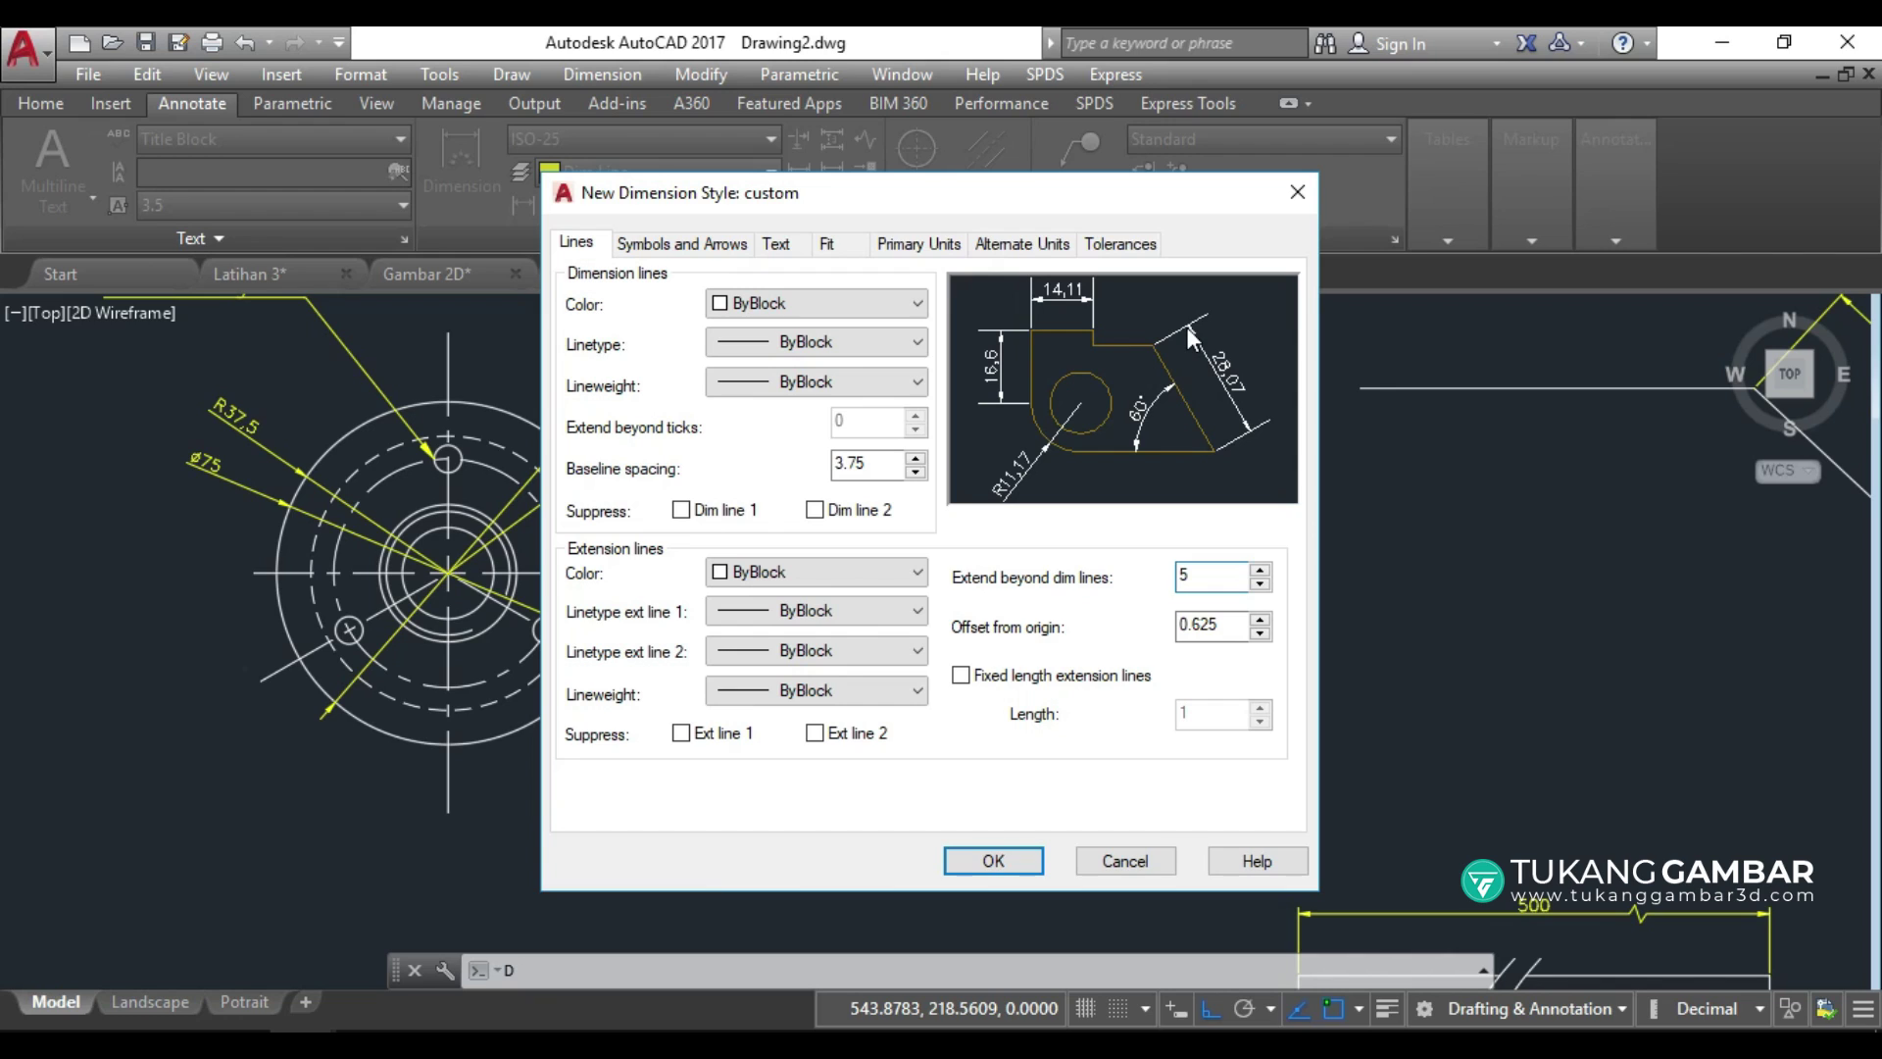
double_click(1214, 574)
type("1.25")
left_click(1221, 624)
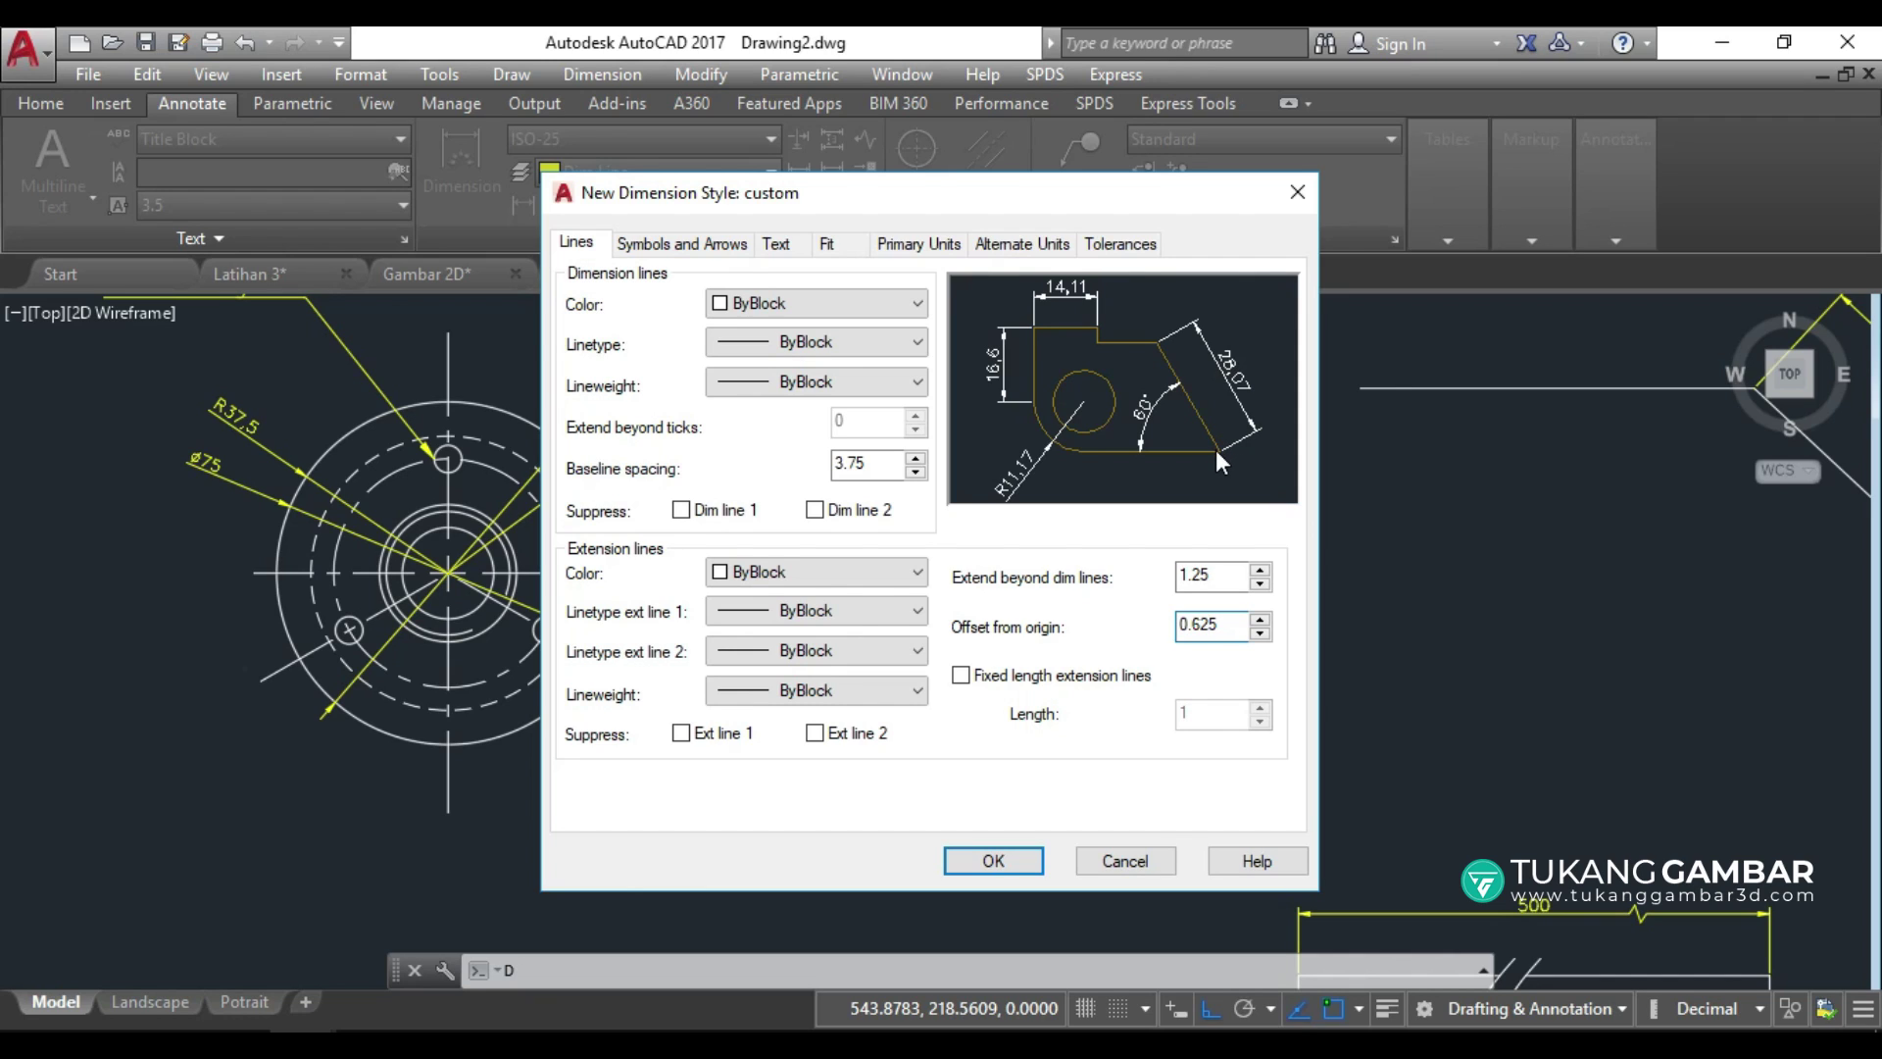
Set the extension line offset from origin to 1.5.
left_click_drag(1220, 626, 1121, 625)
type("3")
left_click_drag(1209, 619, 1135, 633)
type("1.5")
Keep Closed filled as the custom style's first arrowhead.
left_click(678, 245)
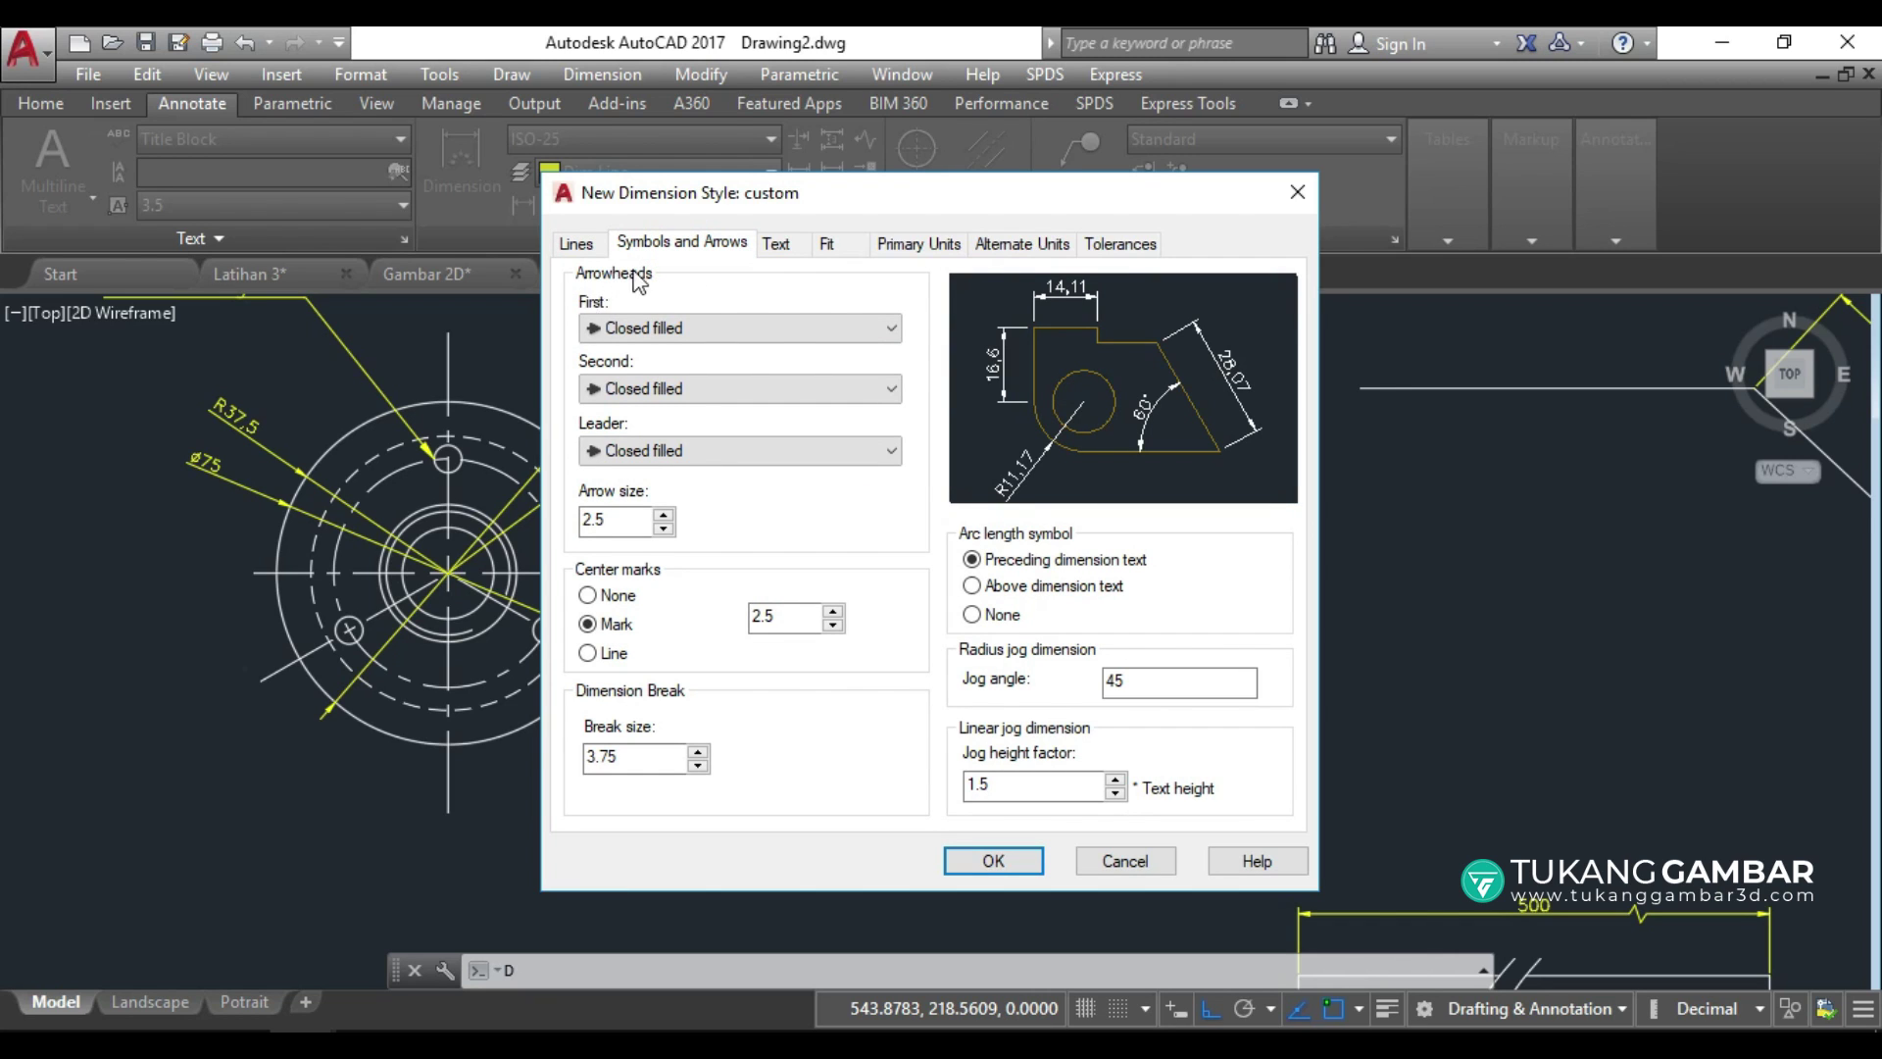
left_click(739, 329)
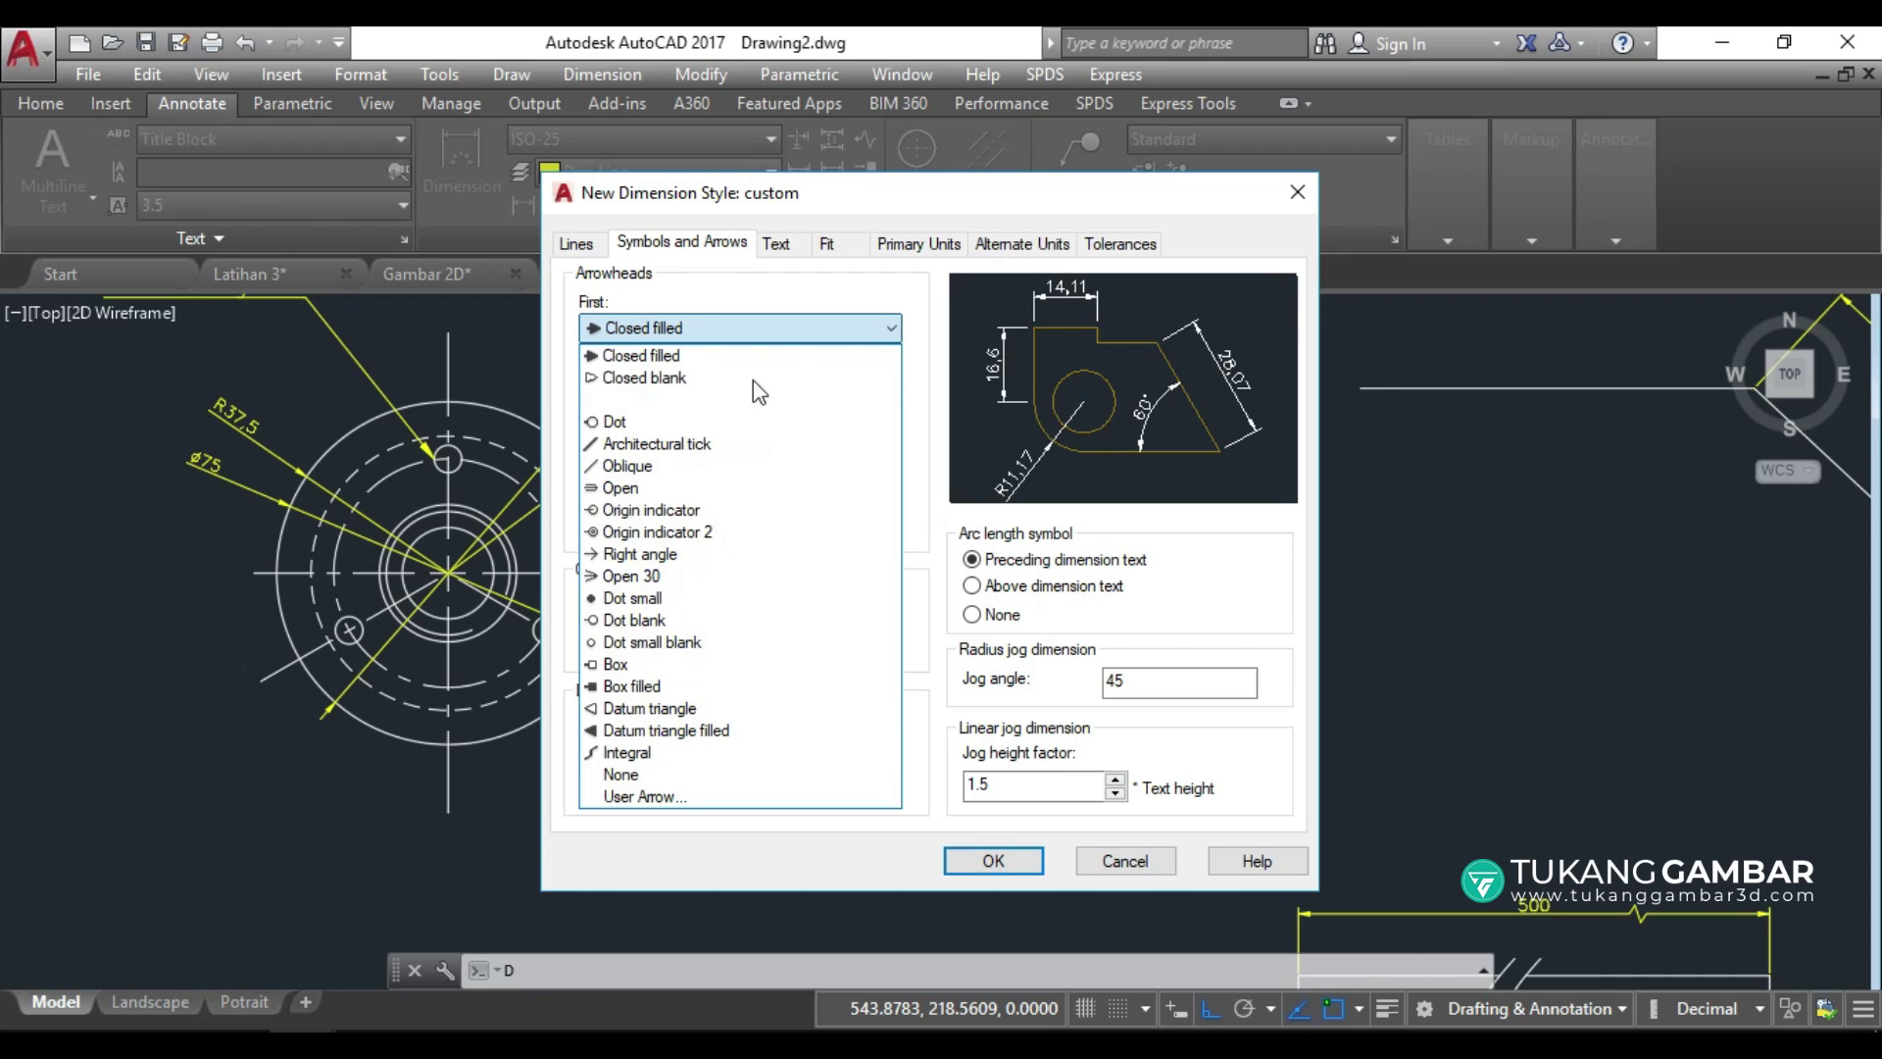
left_click(776, 326)
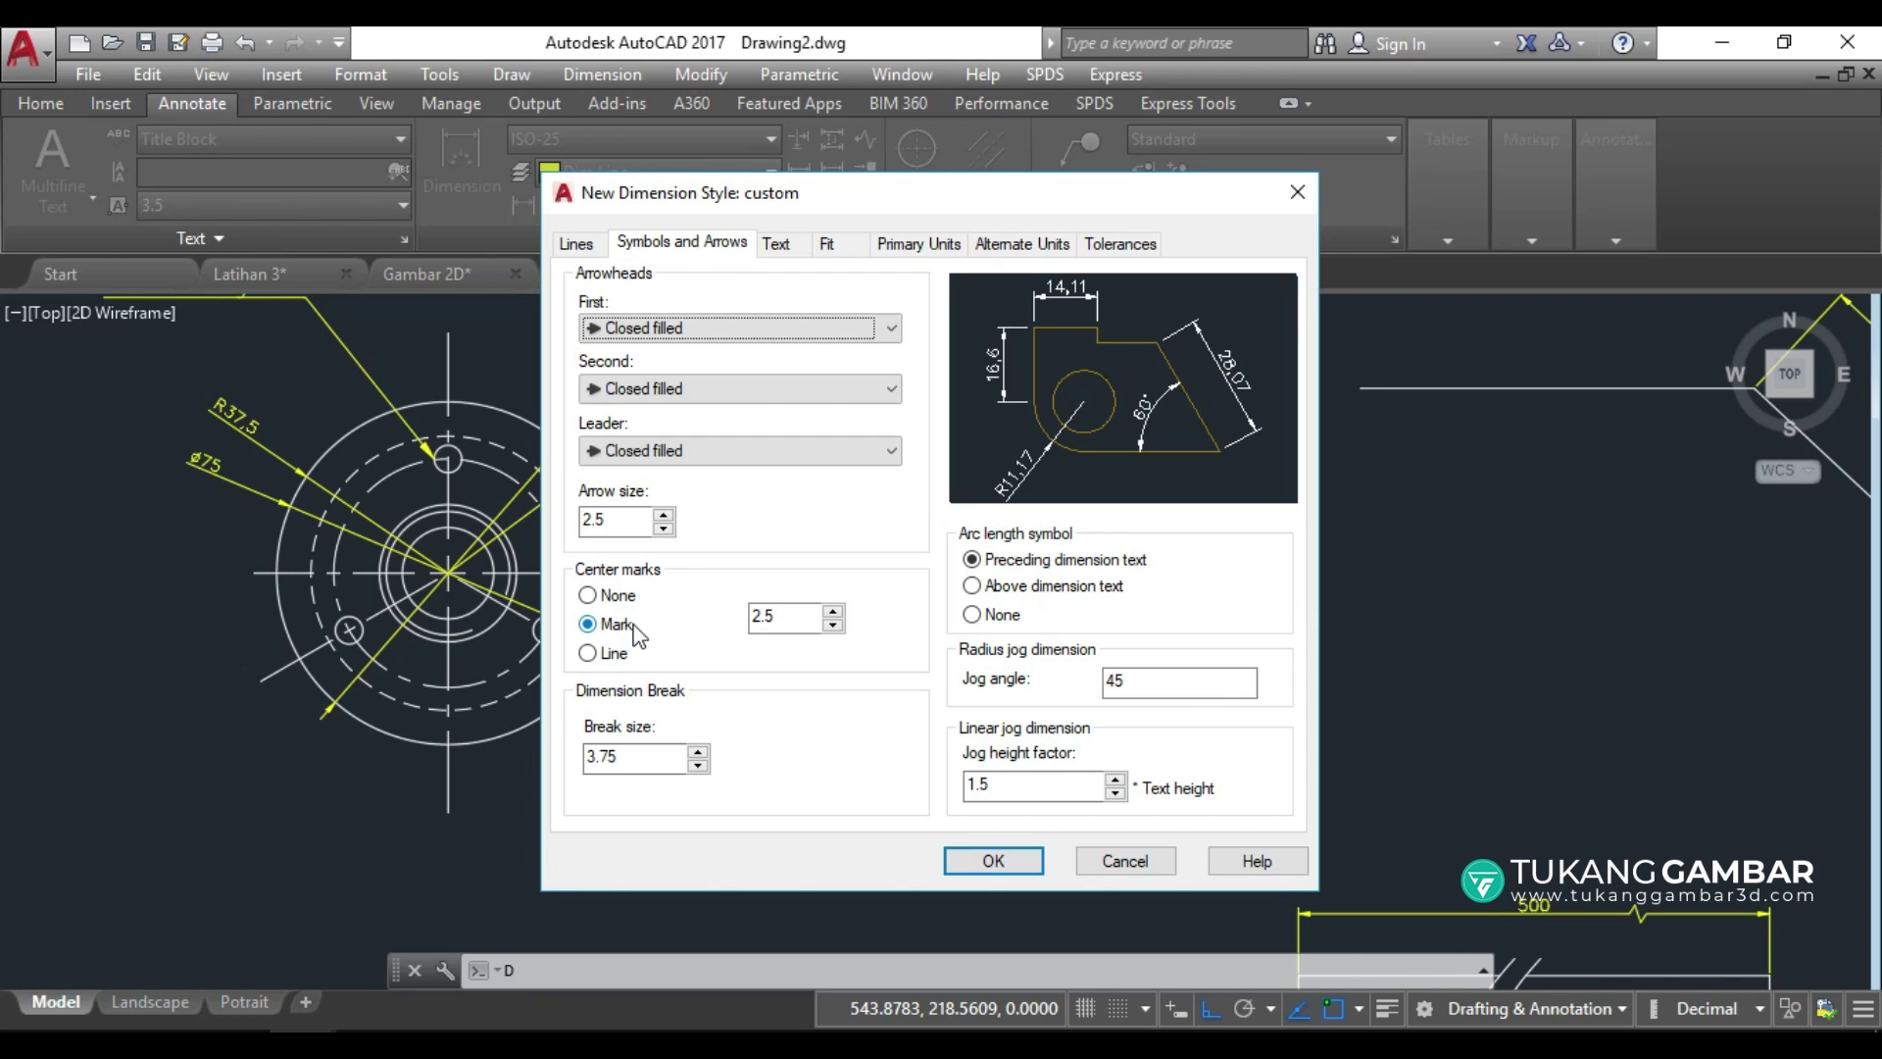
mouse_move(950, 194)
left_mouse_down()
mouse_move(927, 203)
mouse_move(934, 178)
left_mouse_up()
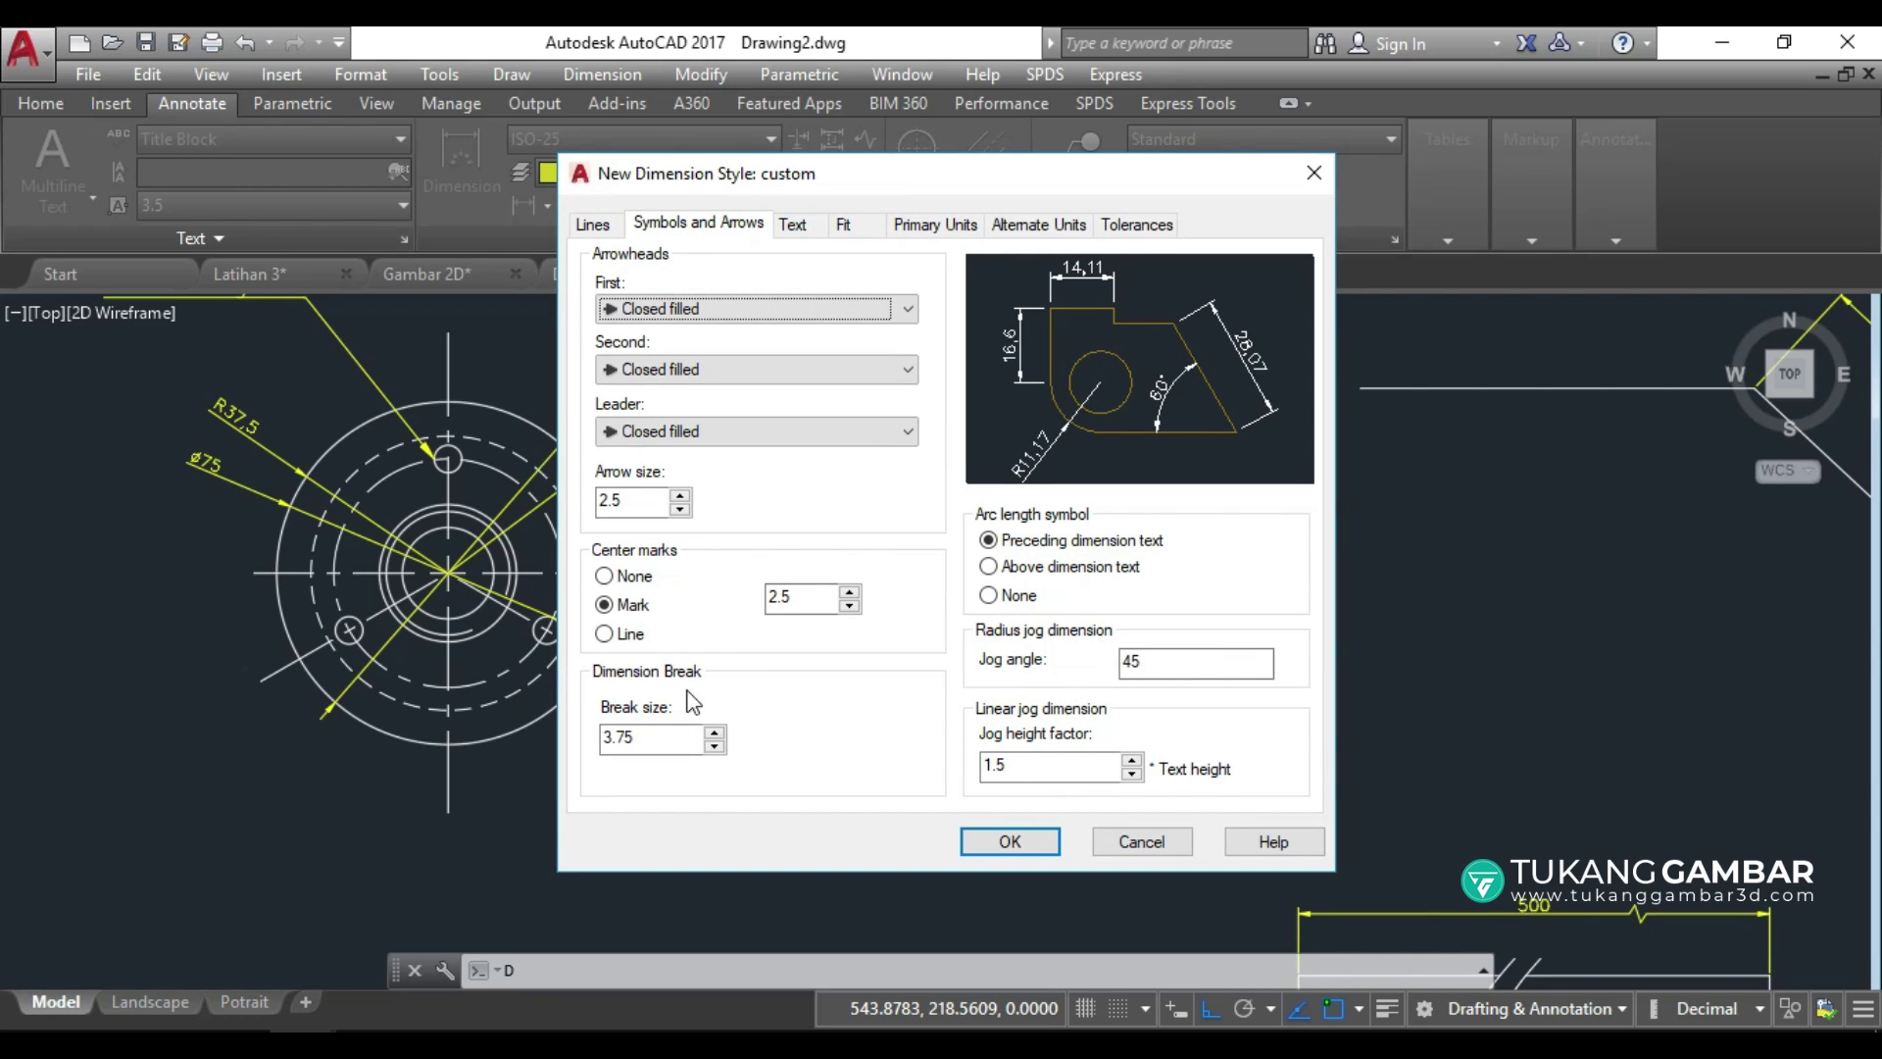
Review the dimension break size value, then move on to the Text settings.
left_click(664, 737)
left_click_drag(920, 178, 881, 254)
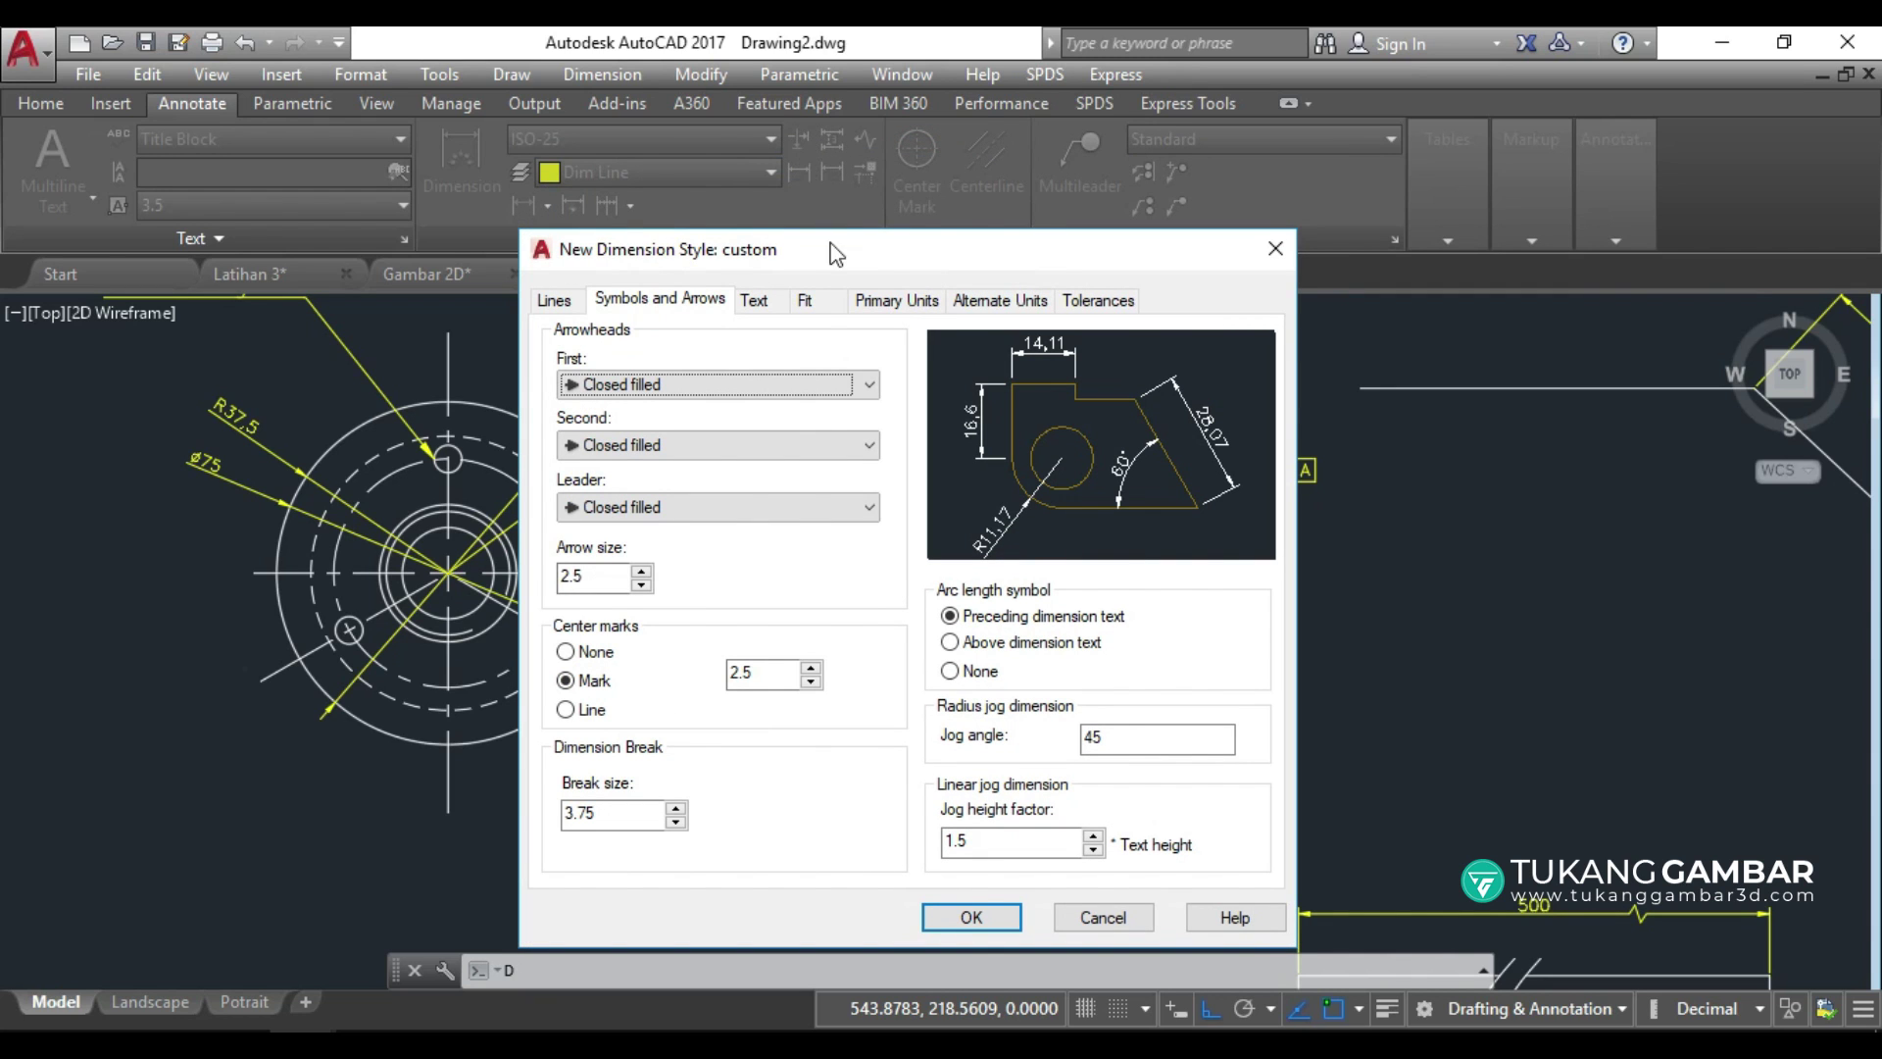
left_click_drag(831, 244, 859, 167)
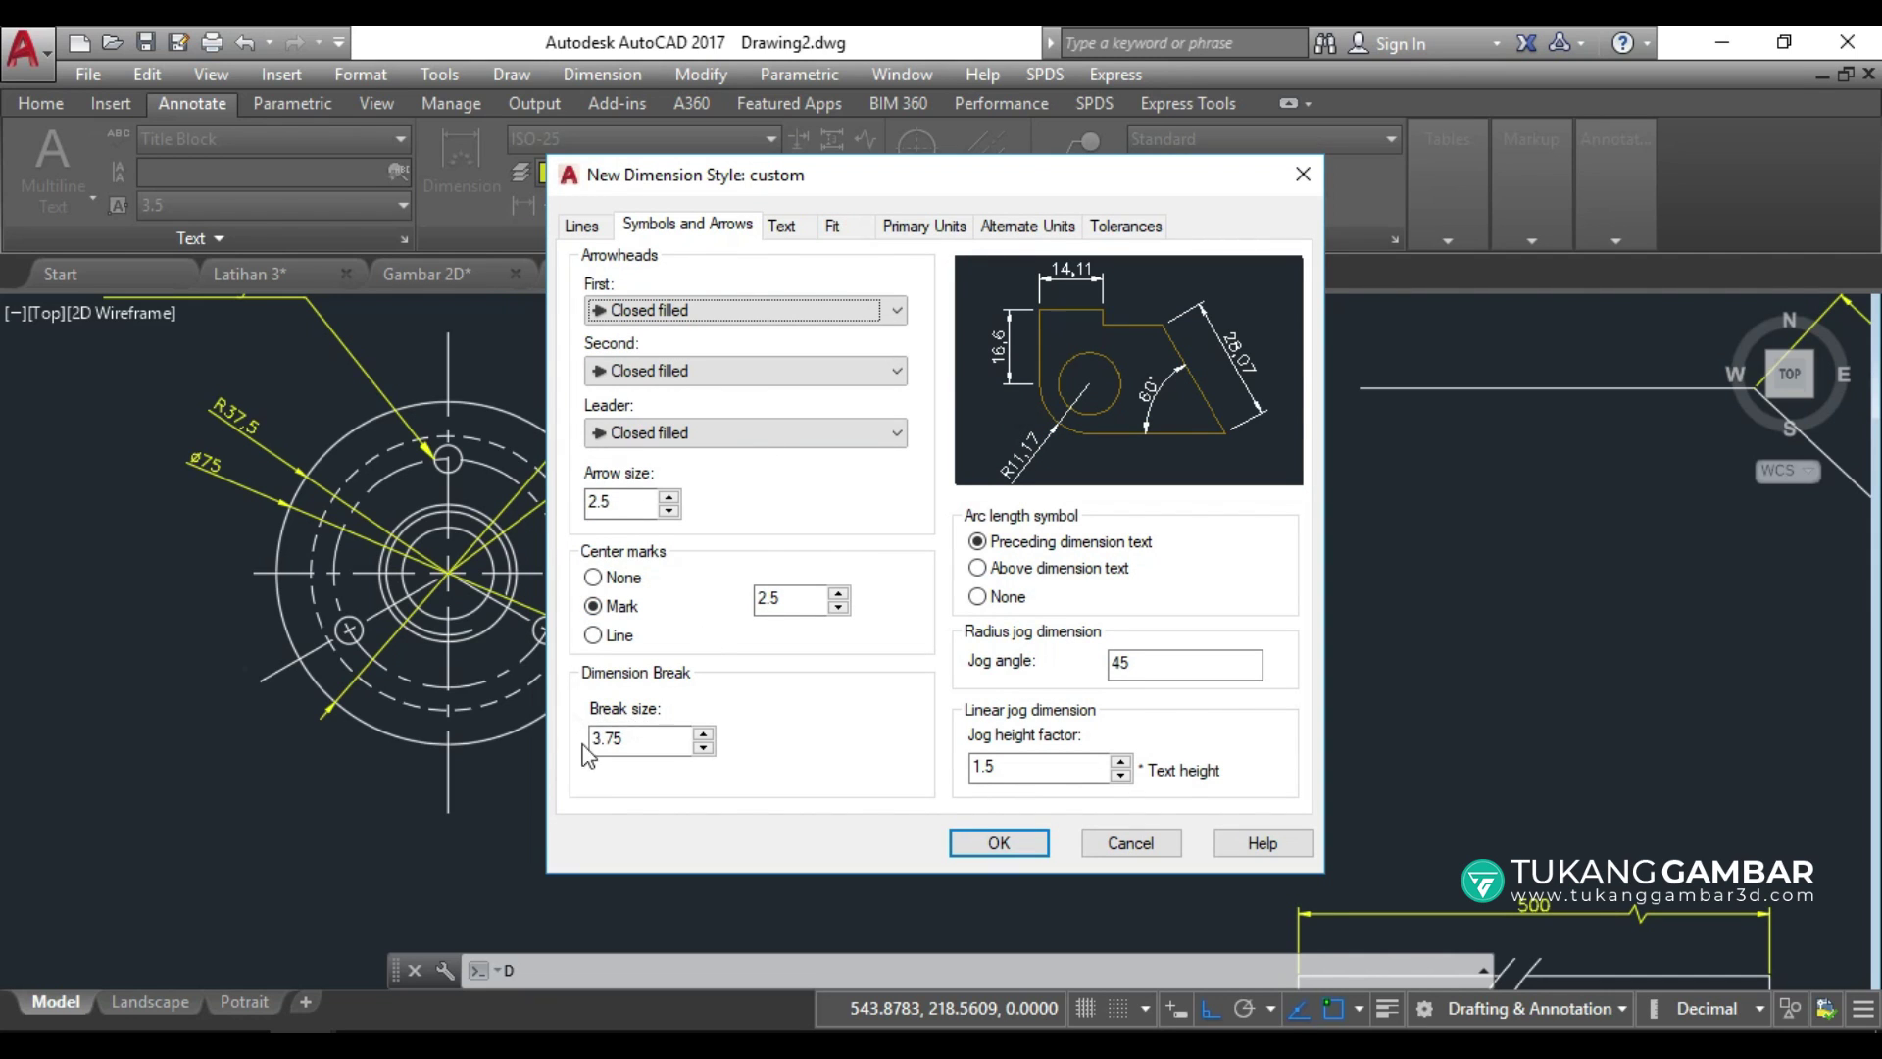
left_click(635, 752)
left_click_drag(956, 192, 985, 249)
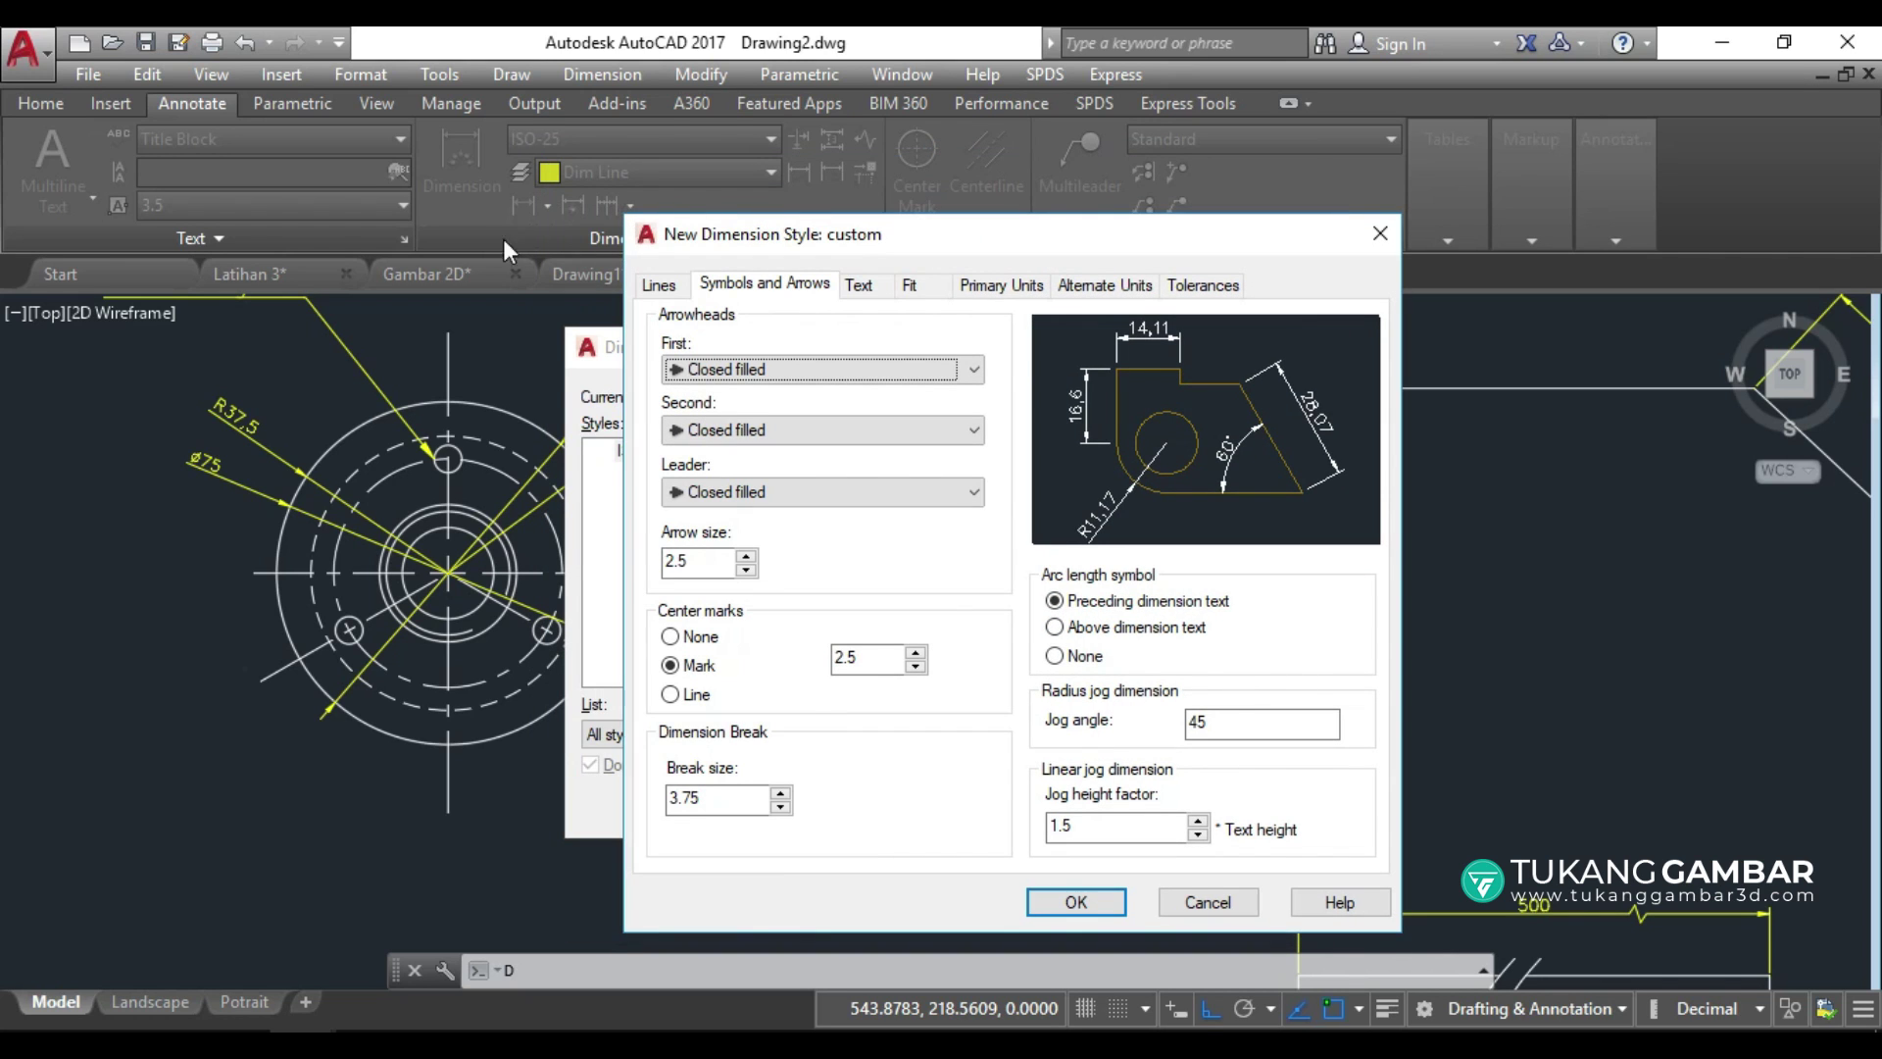
left_click_drag(940, 238, 813, 183)
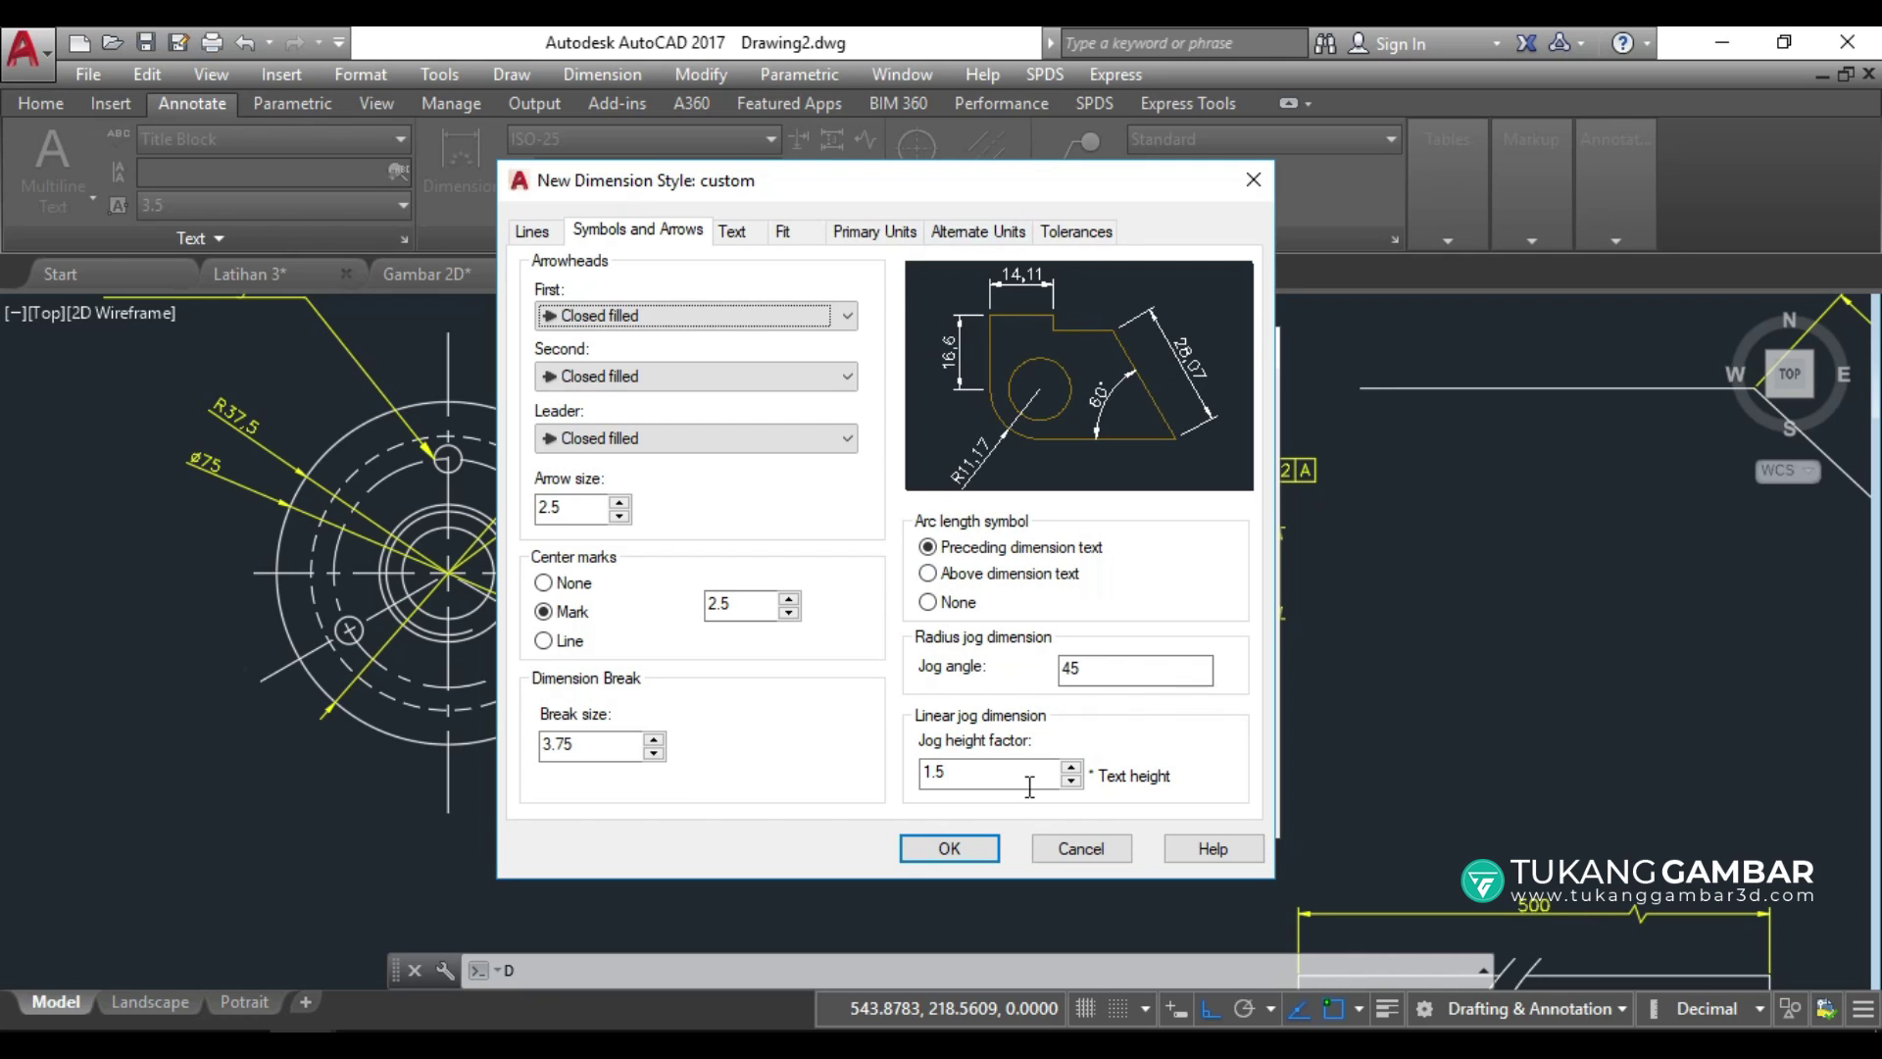
left_click(736, 241)
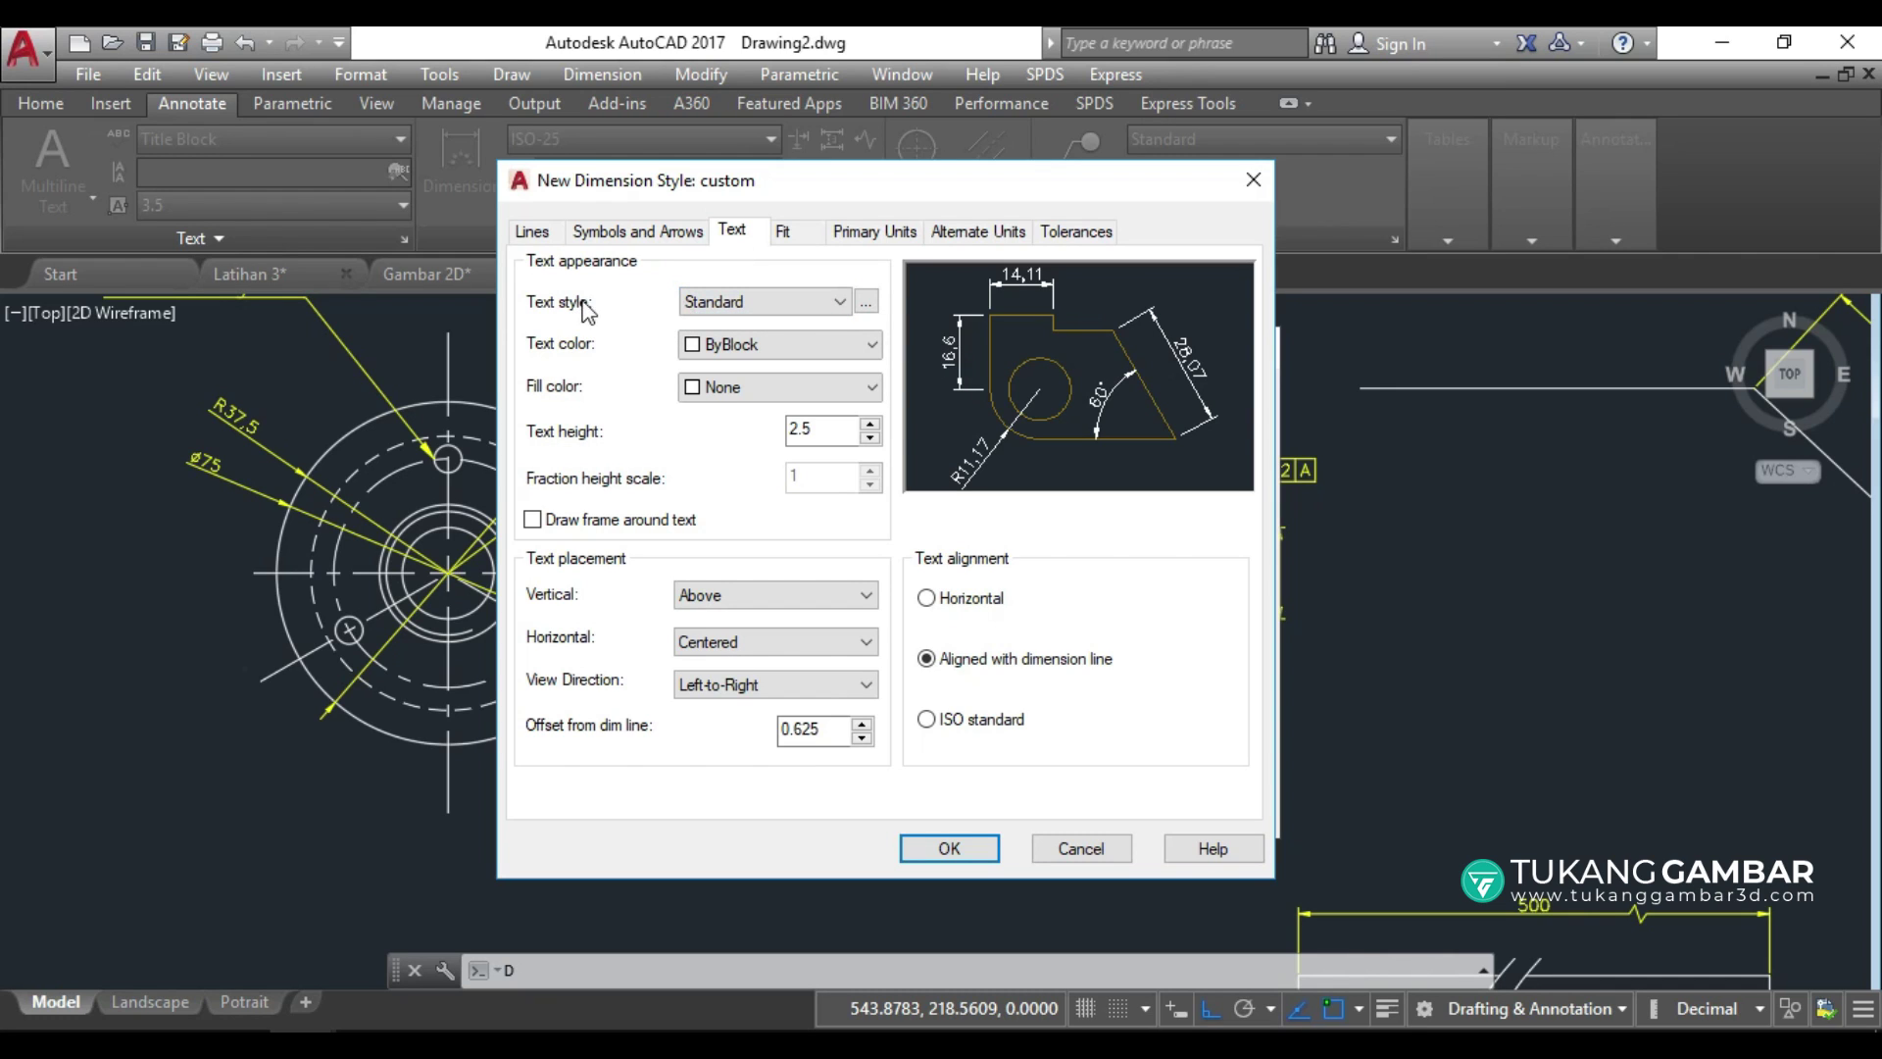
Keep Standard text style, no text frame, and horizontally centered text placement.
left_click(780, 312)
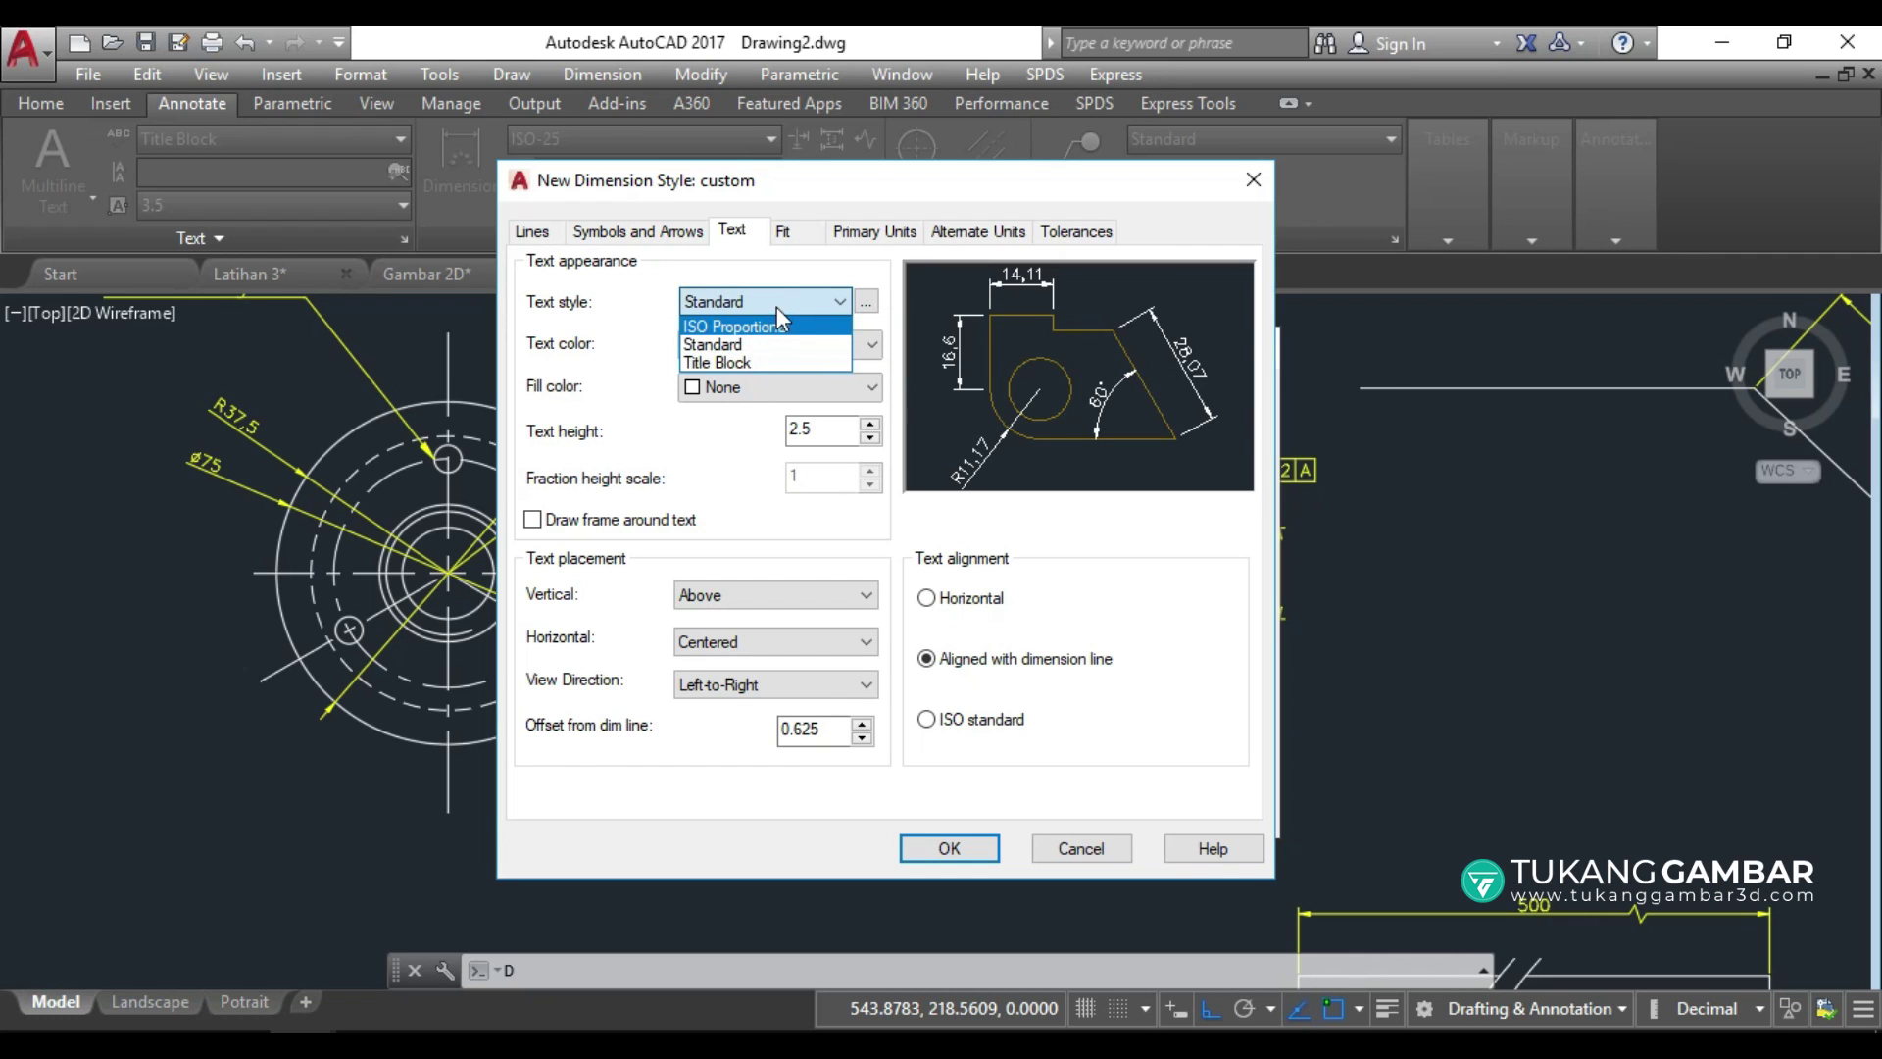
left_click(781, 305)
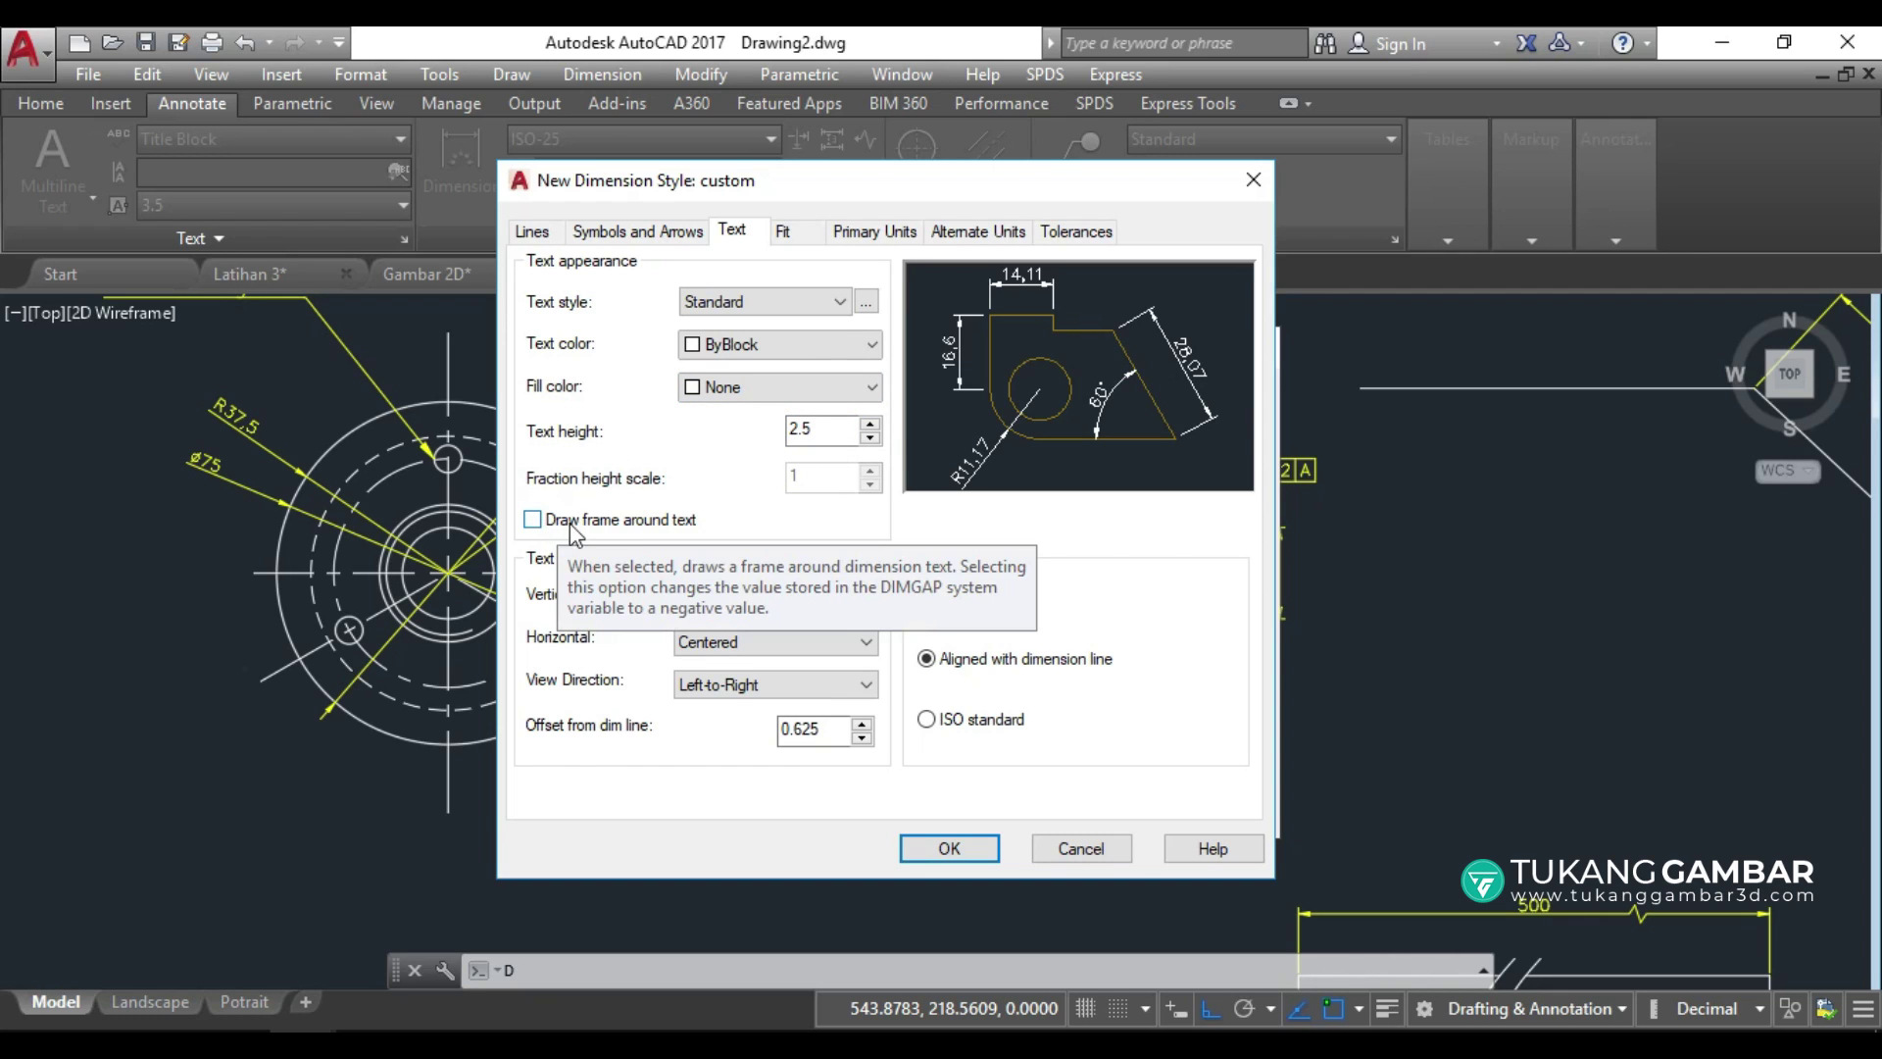
left_click(535, 520)
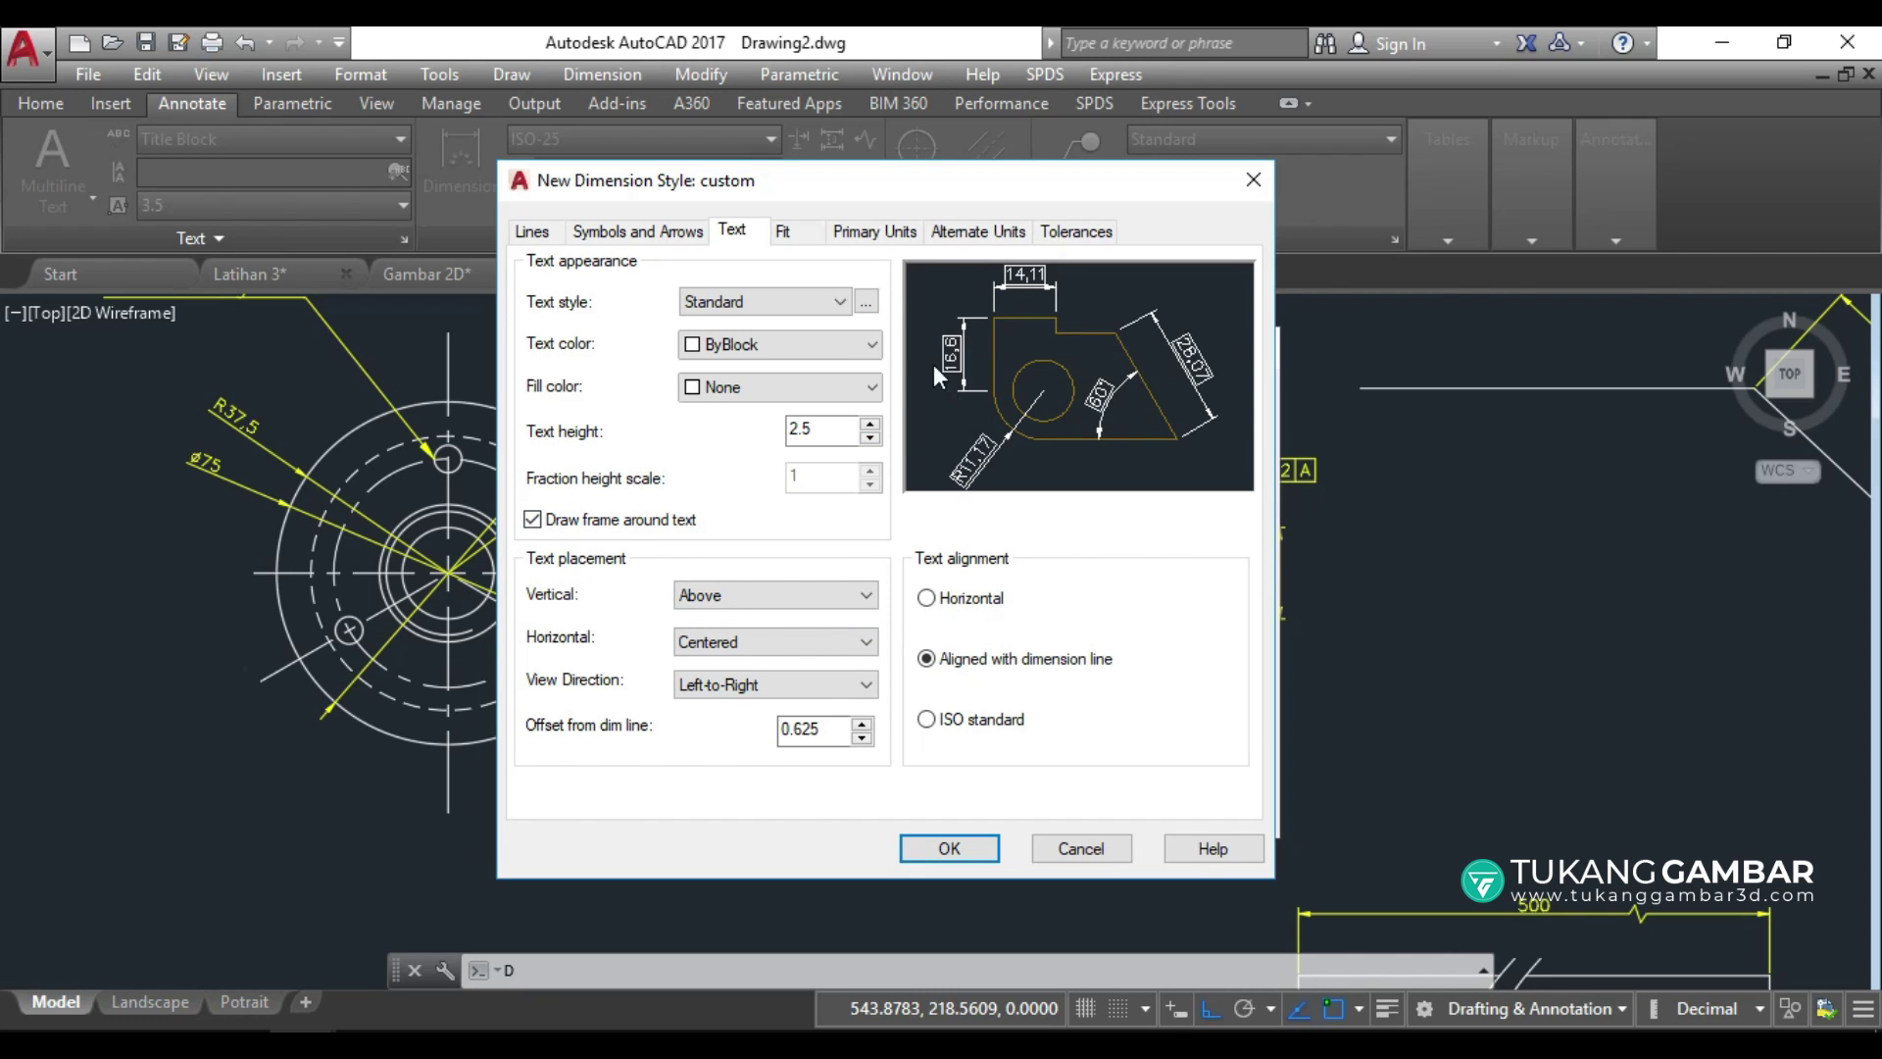
left_click(542, 518)
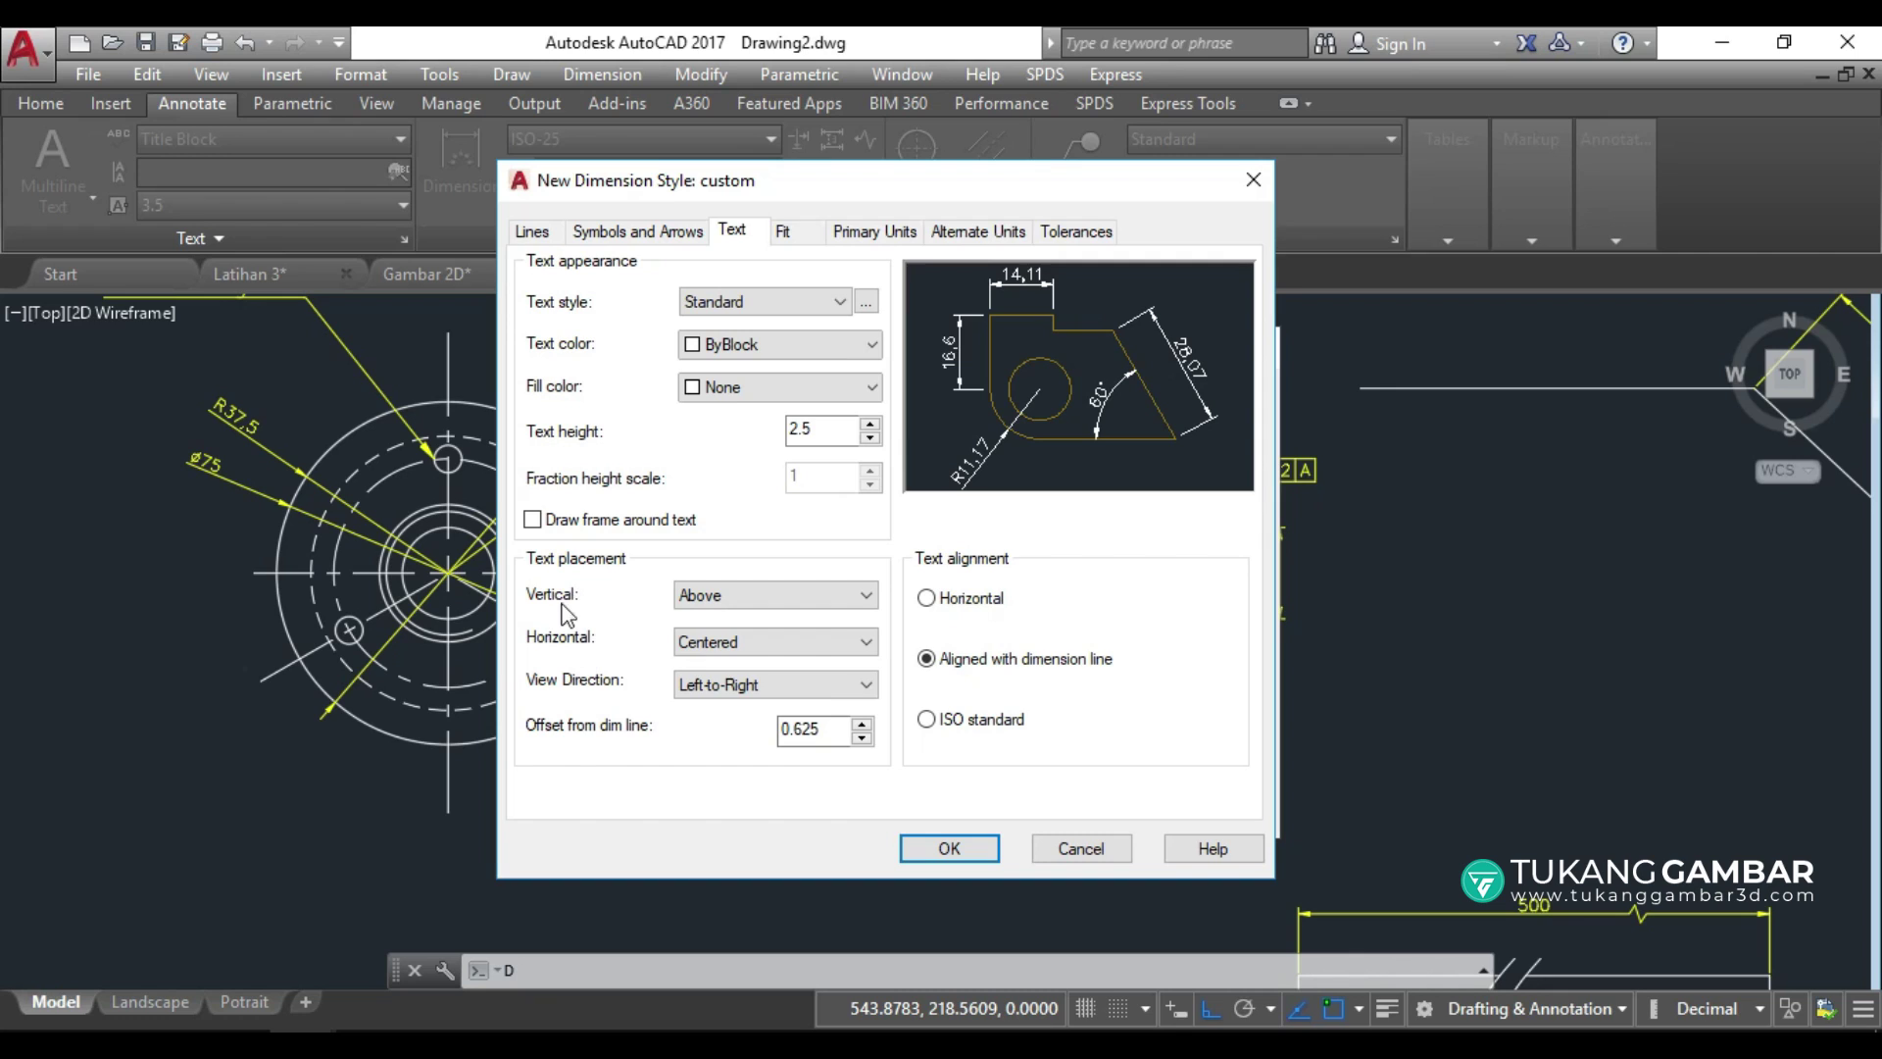
left_click(755, 644)
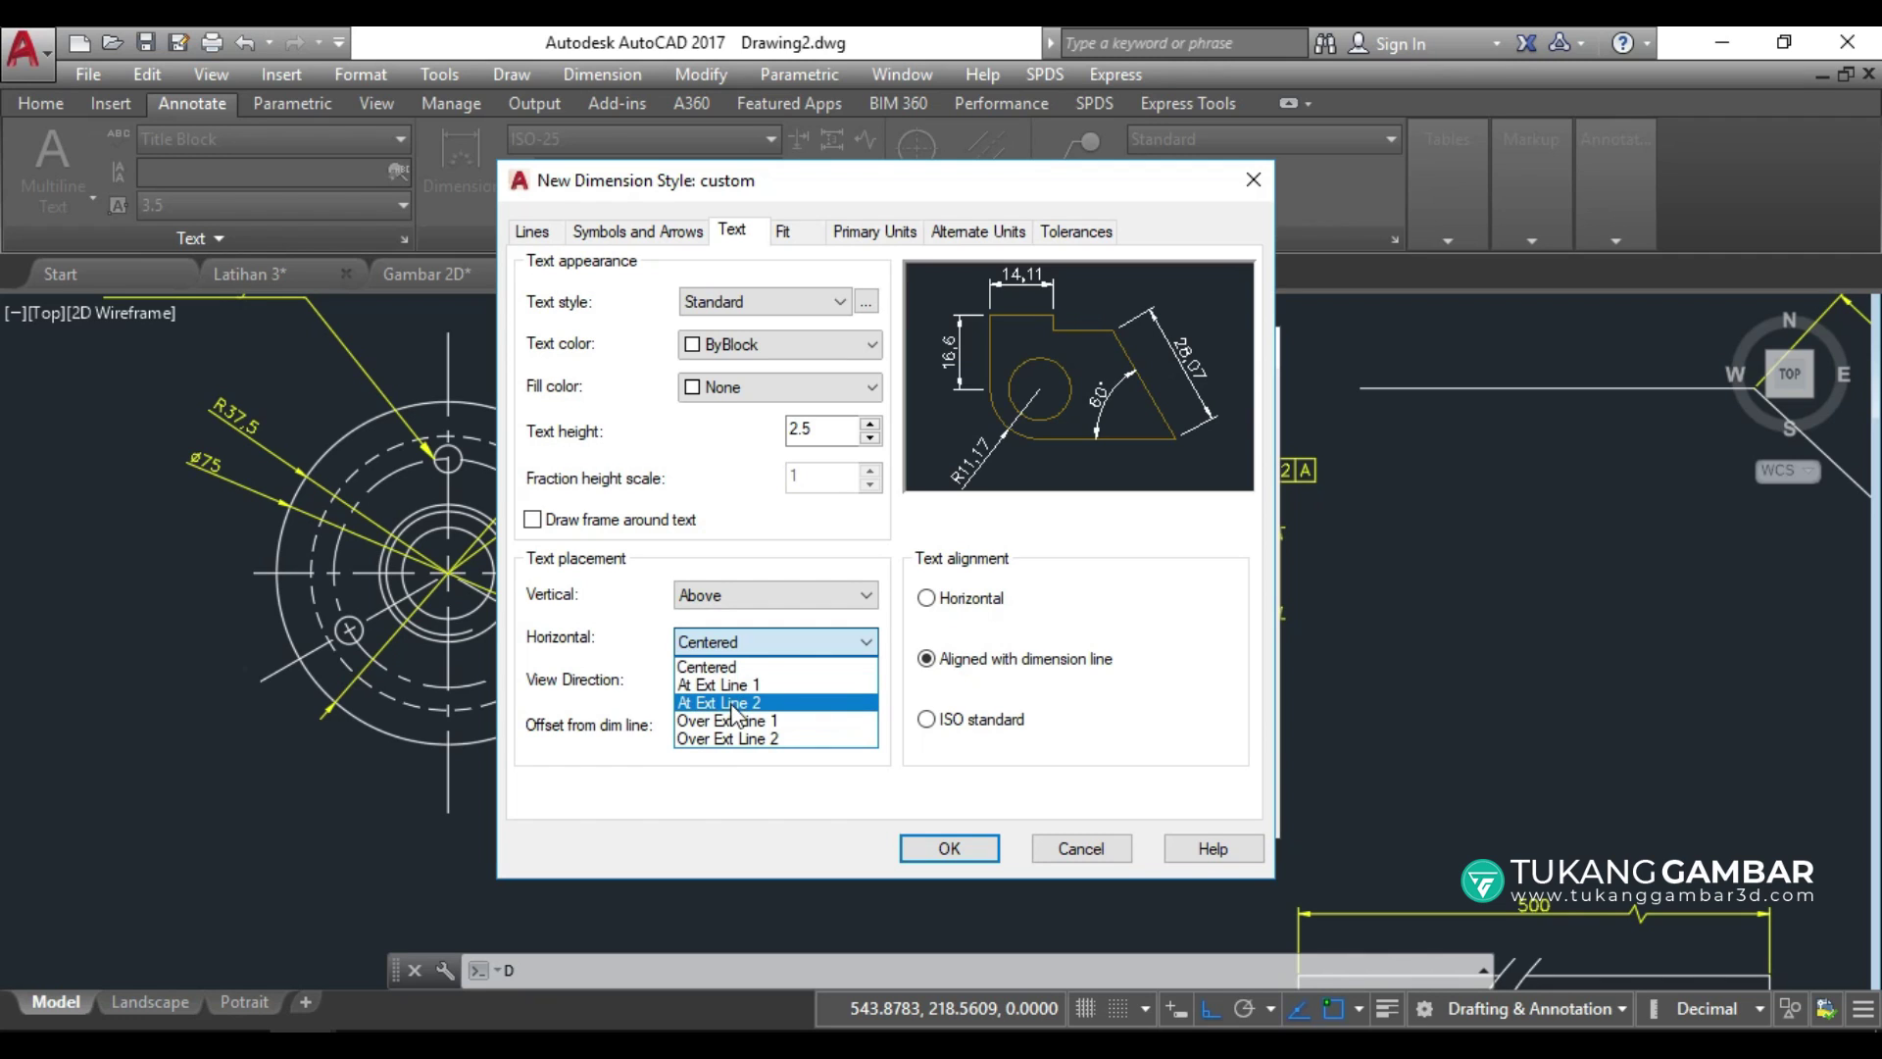
left_click(764, 667)
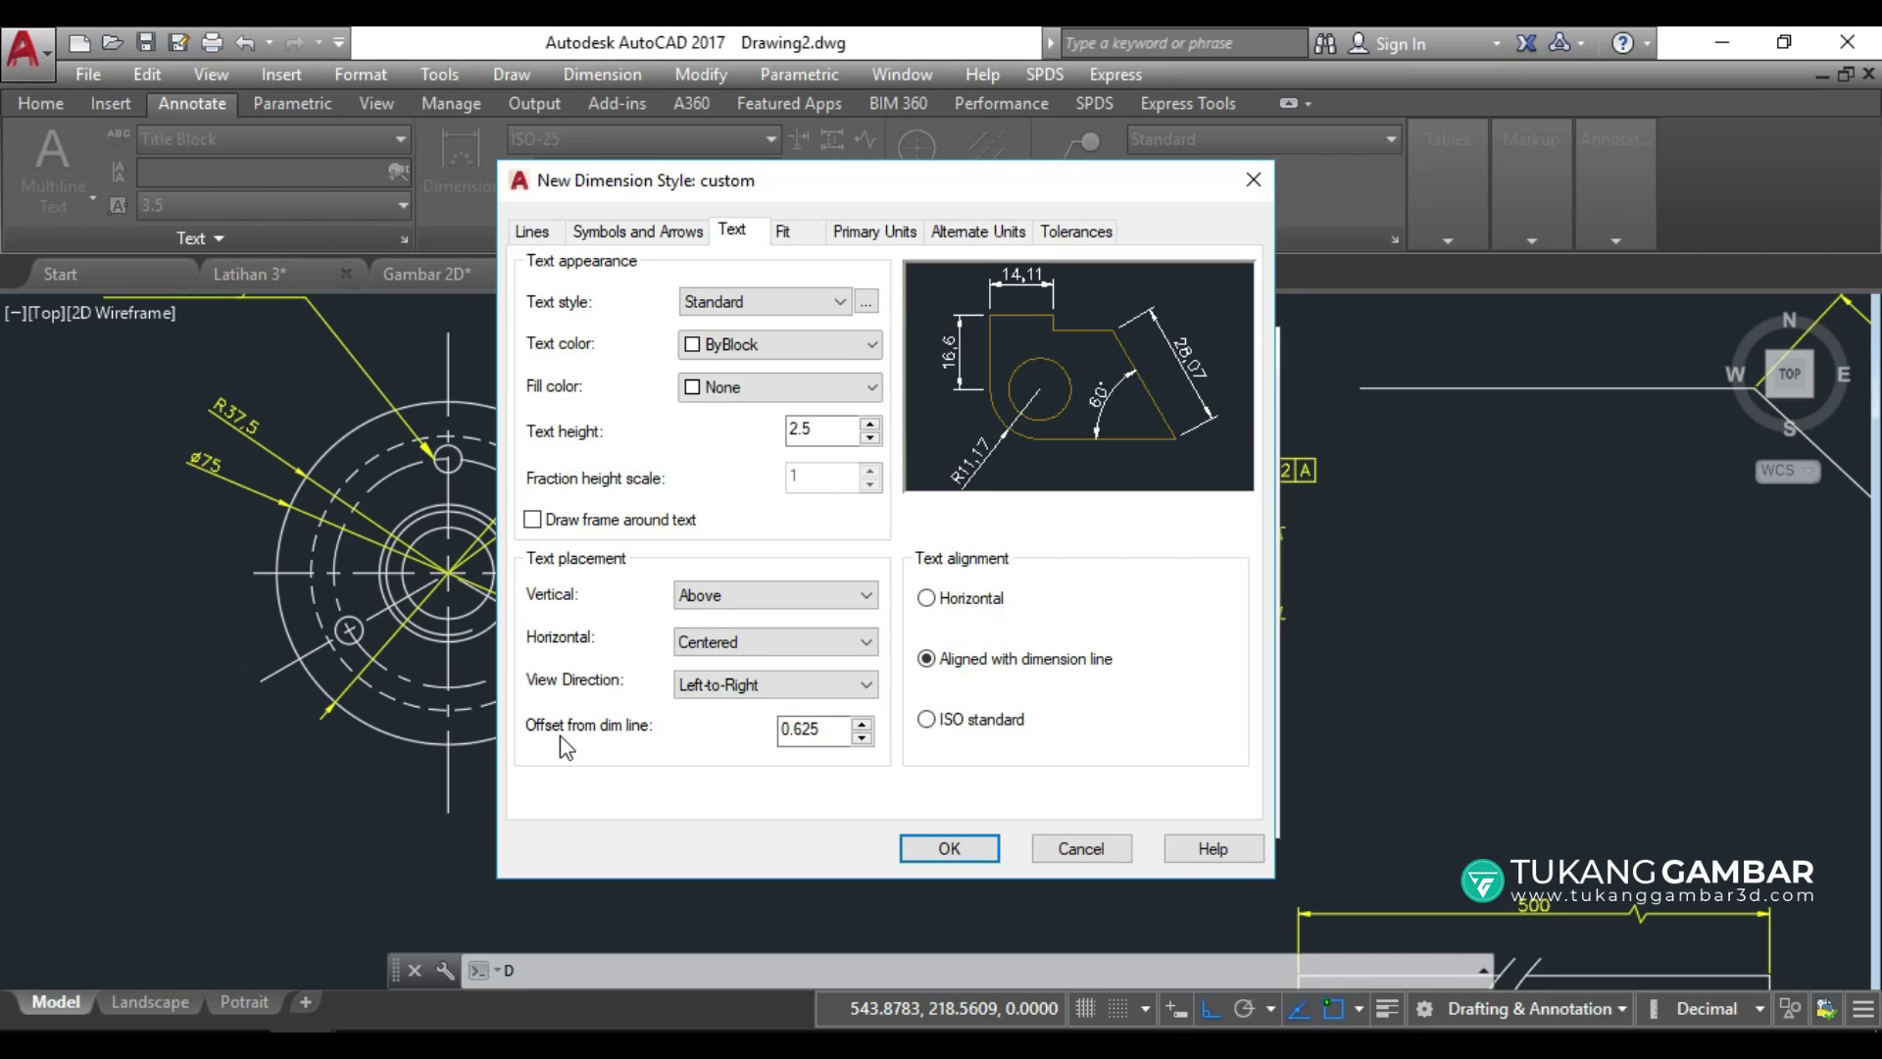
left_click(852, 736)
Preview Horizontal and ISO standard alignment, then settle on Aligned with dimension line.
left_click(927, 600)
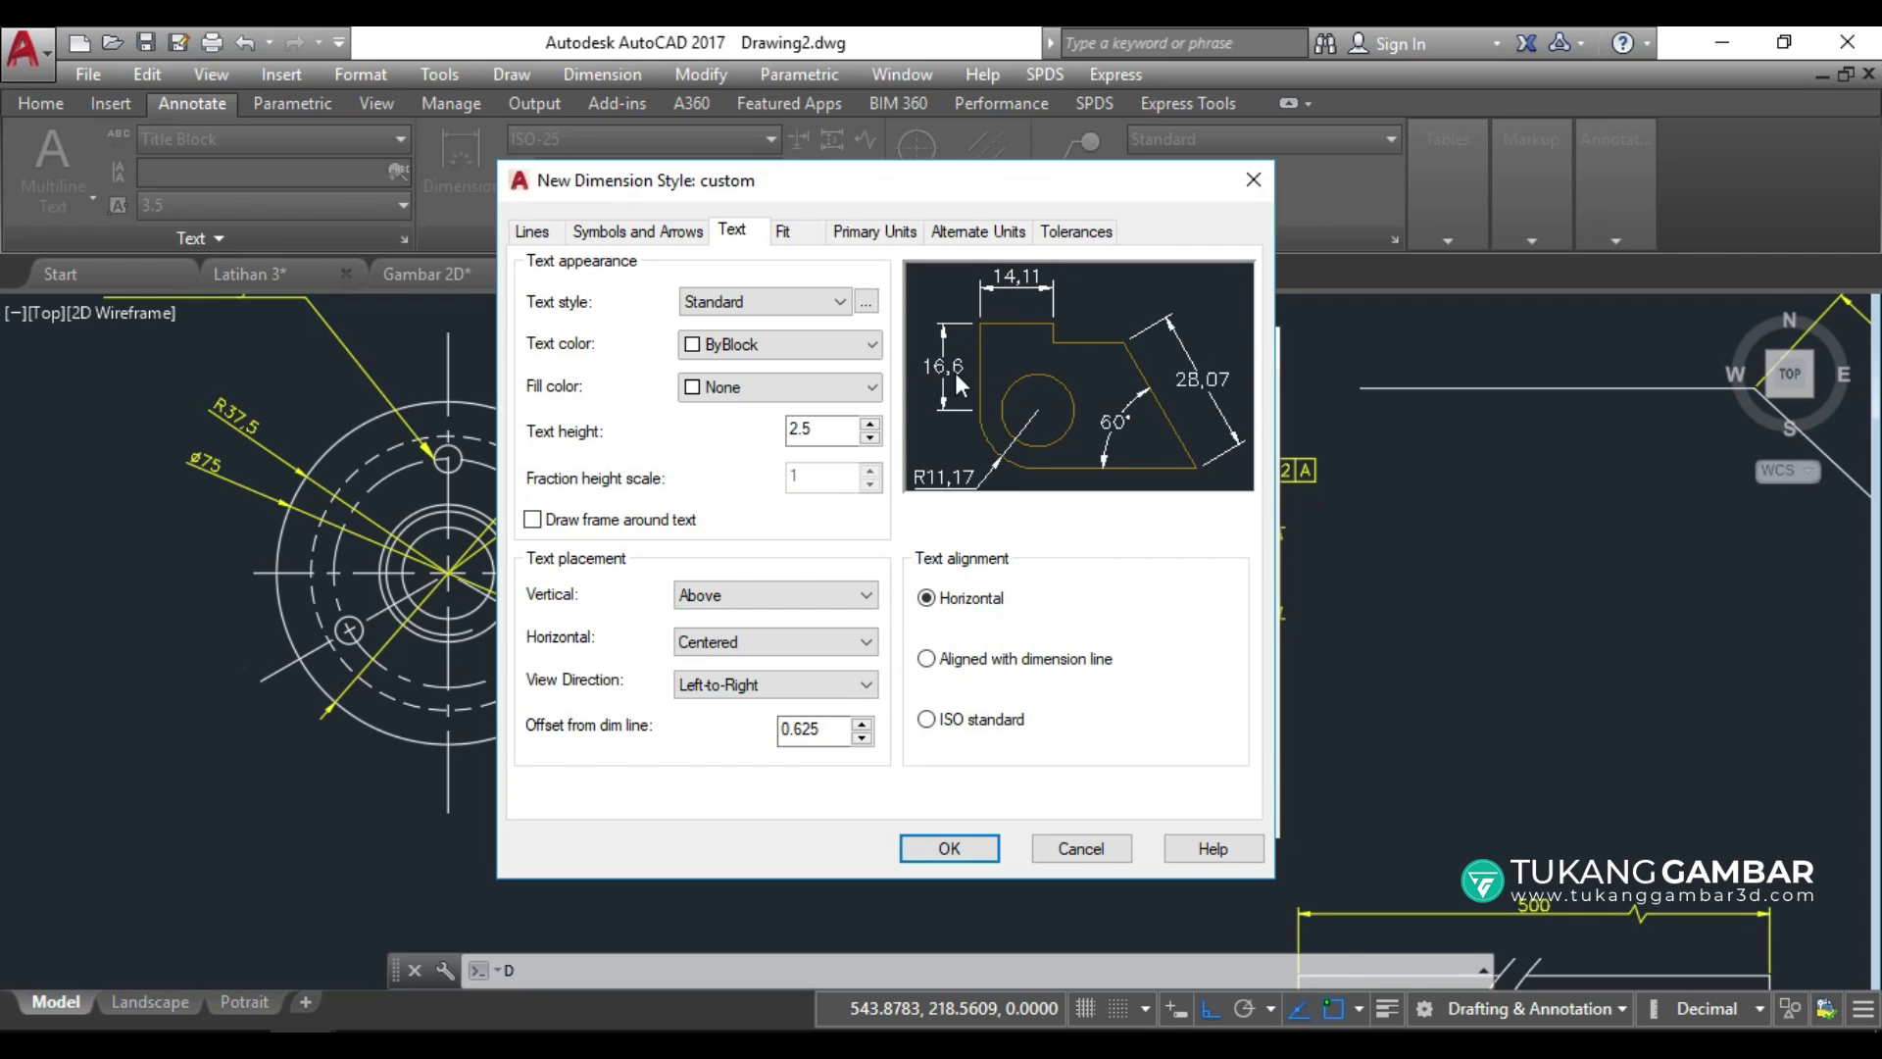
left_click(928, 661)
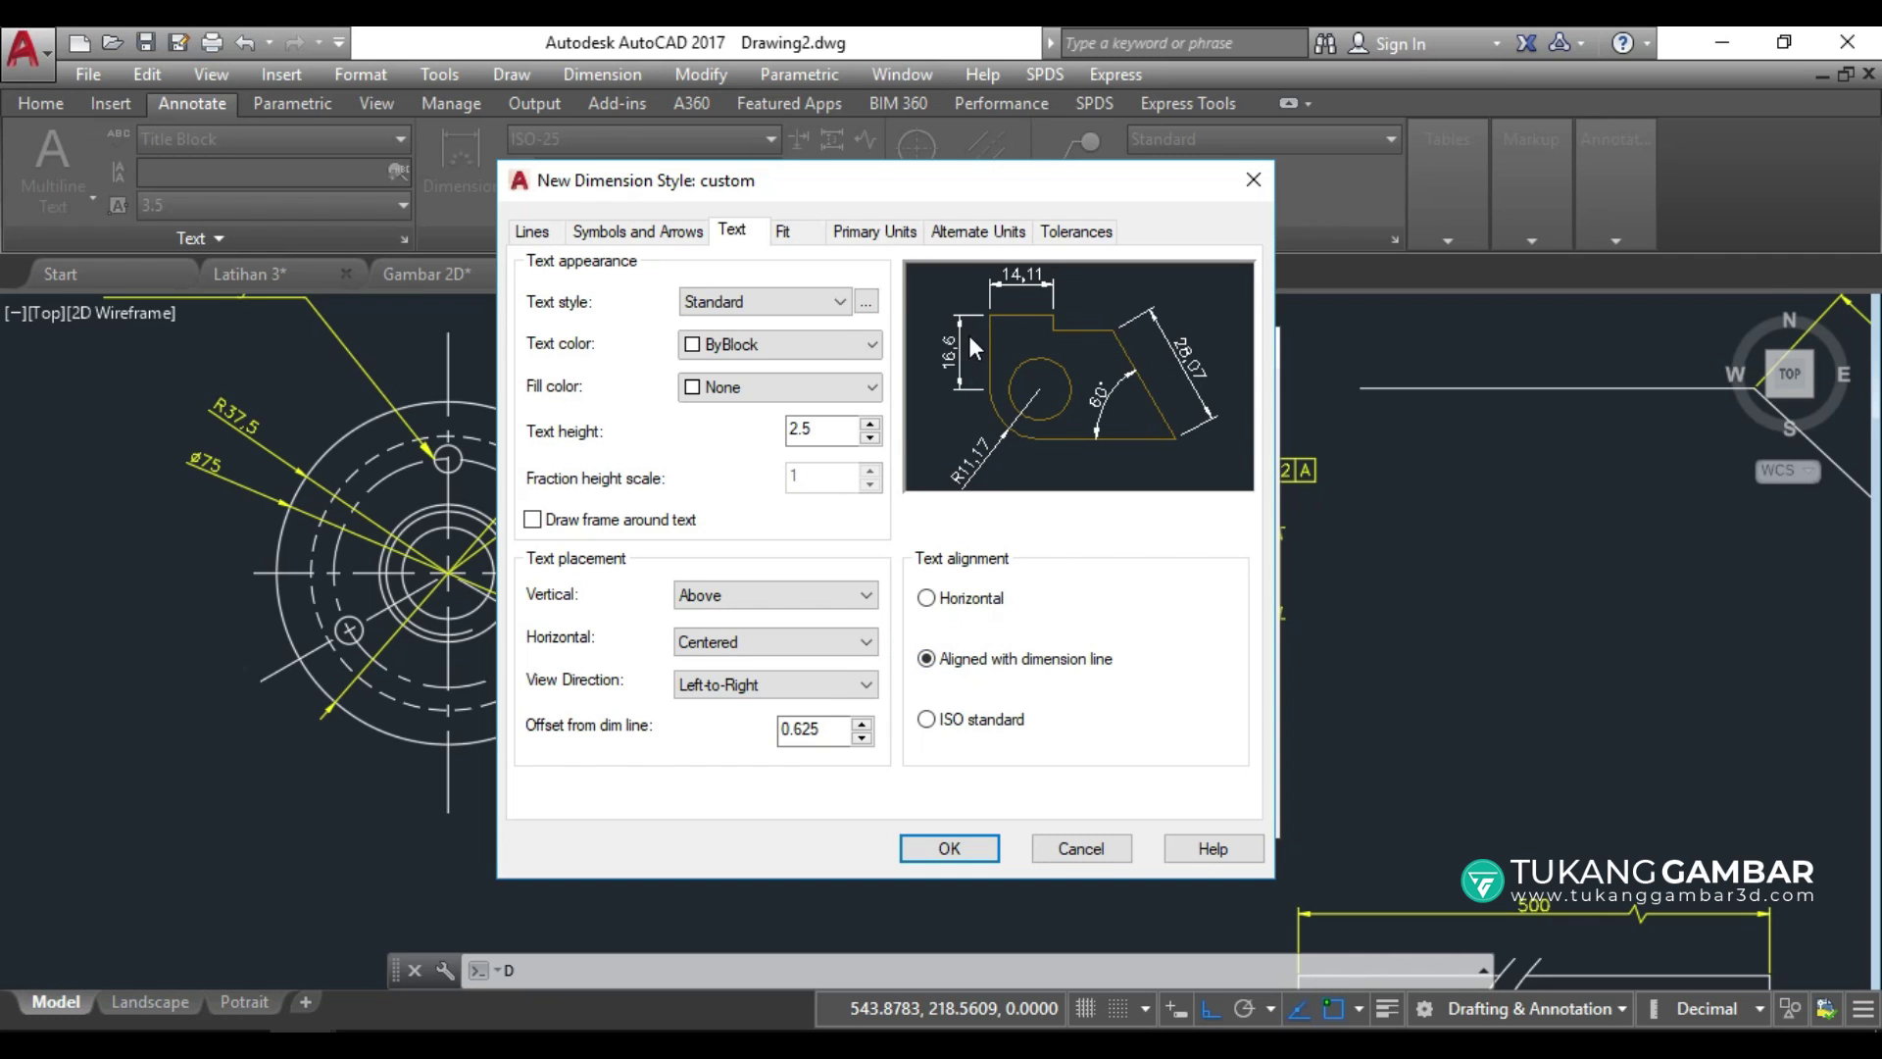
left_click(929, 721)
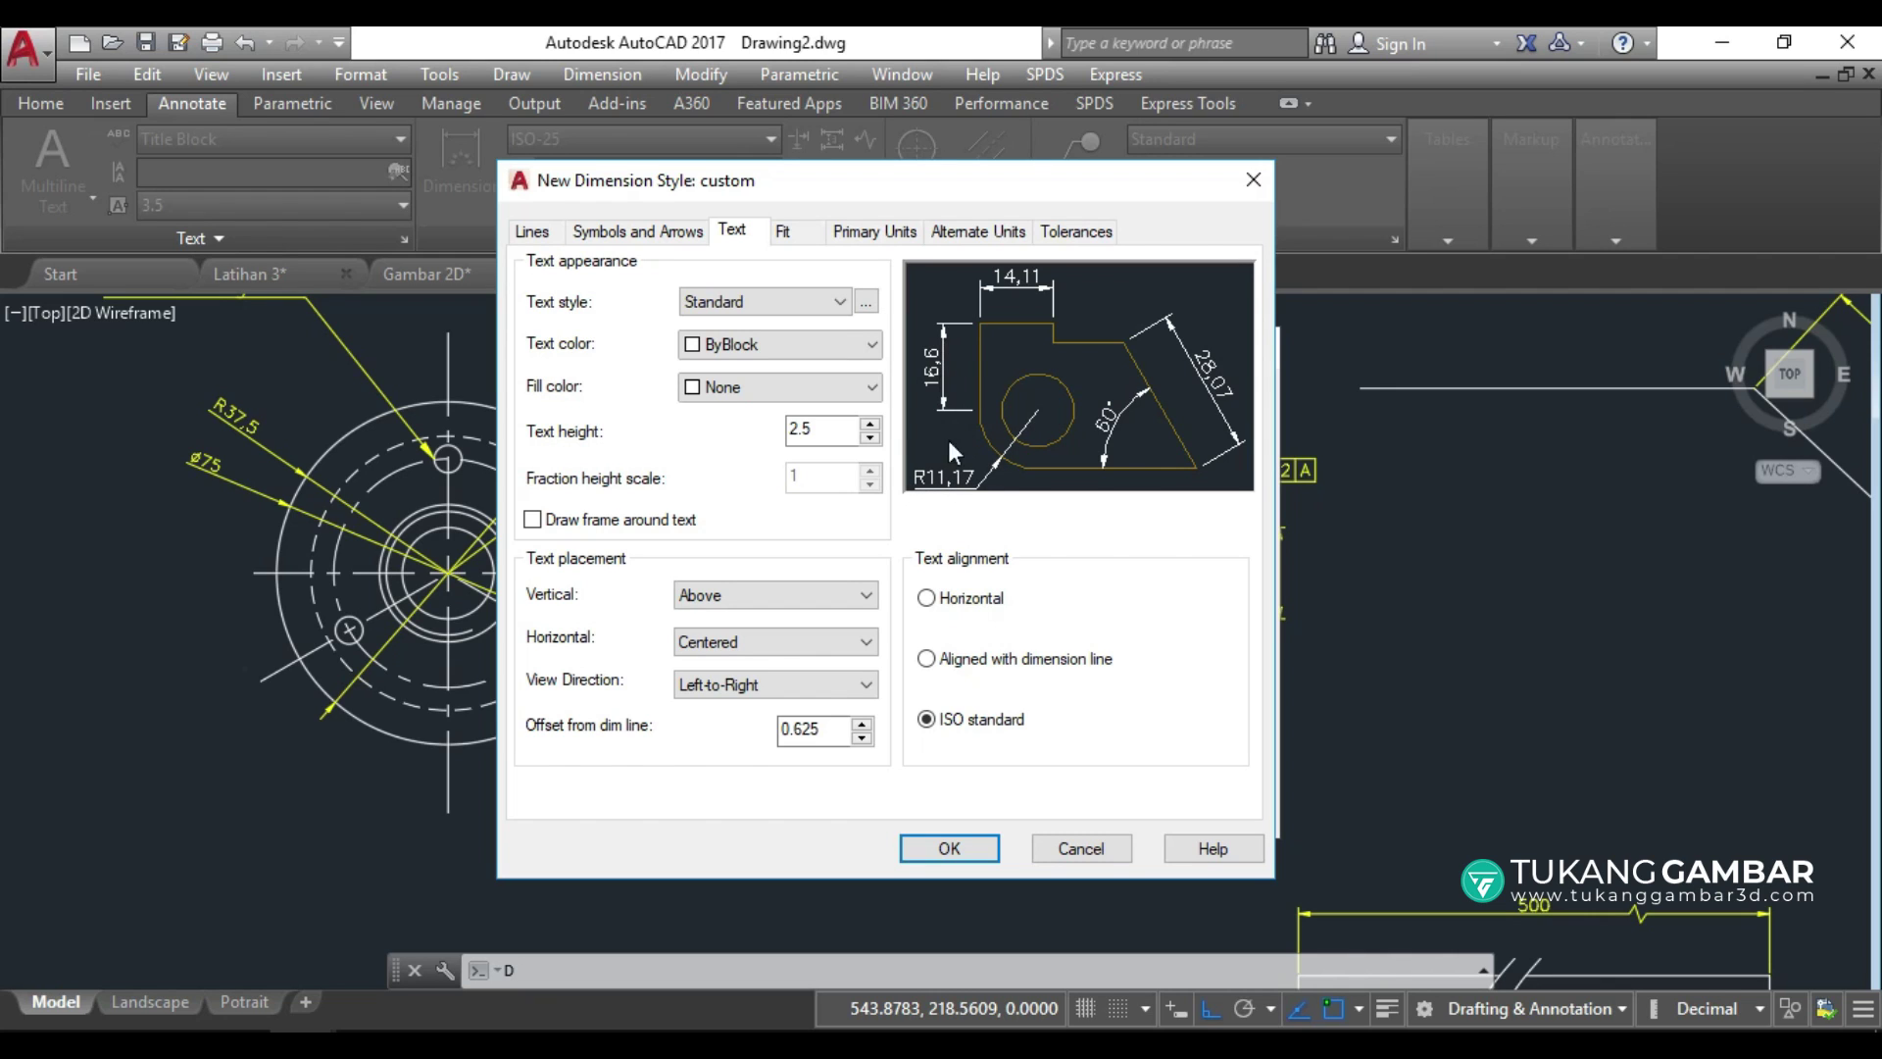
left_click(953, 664)
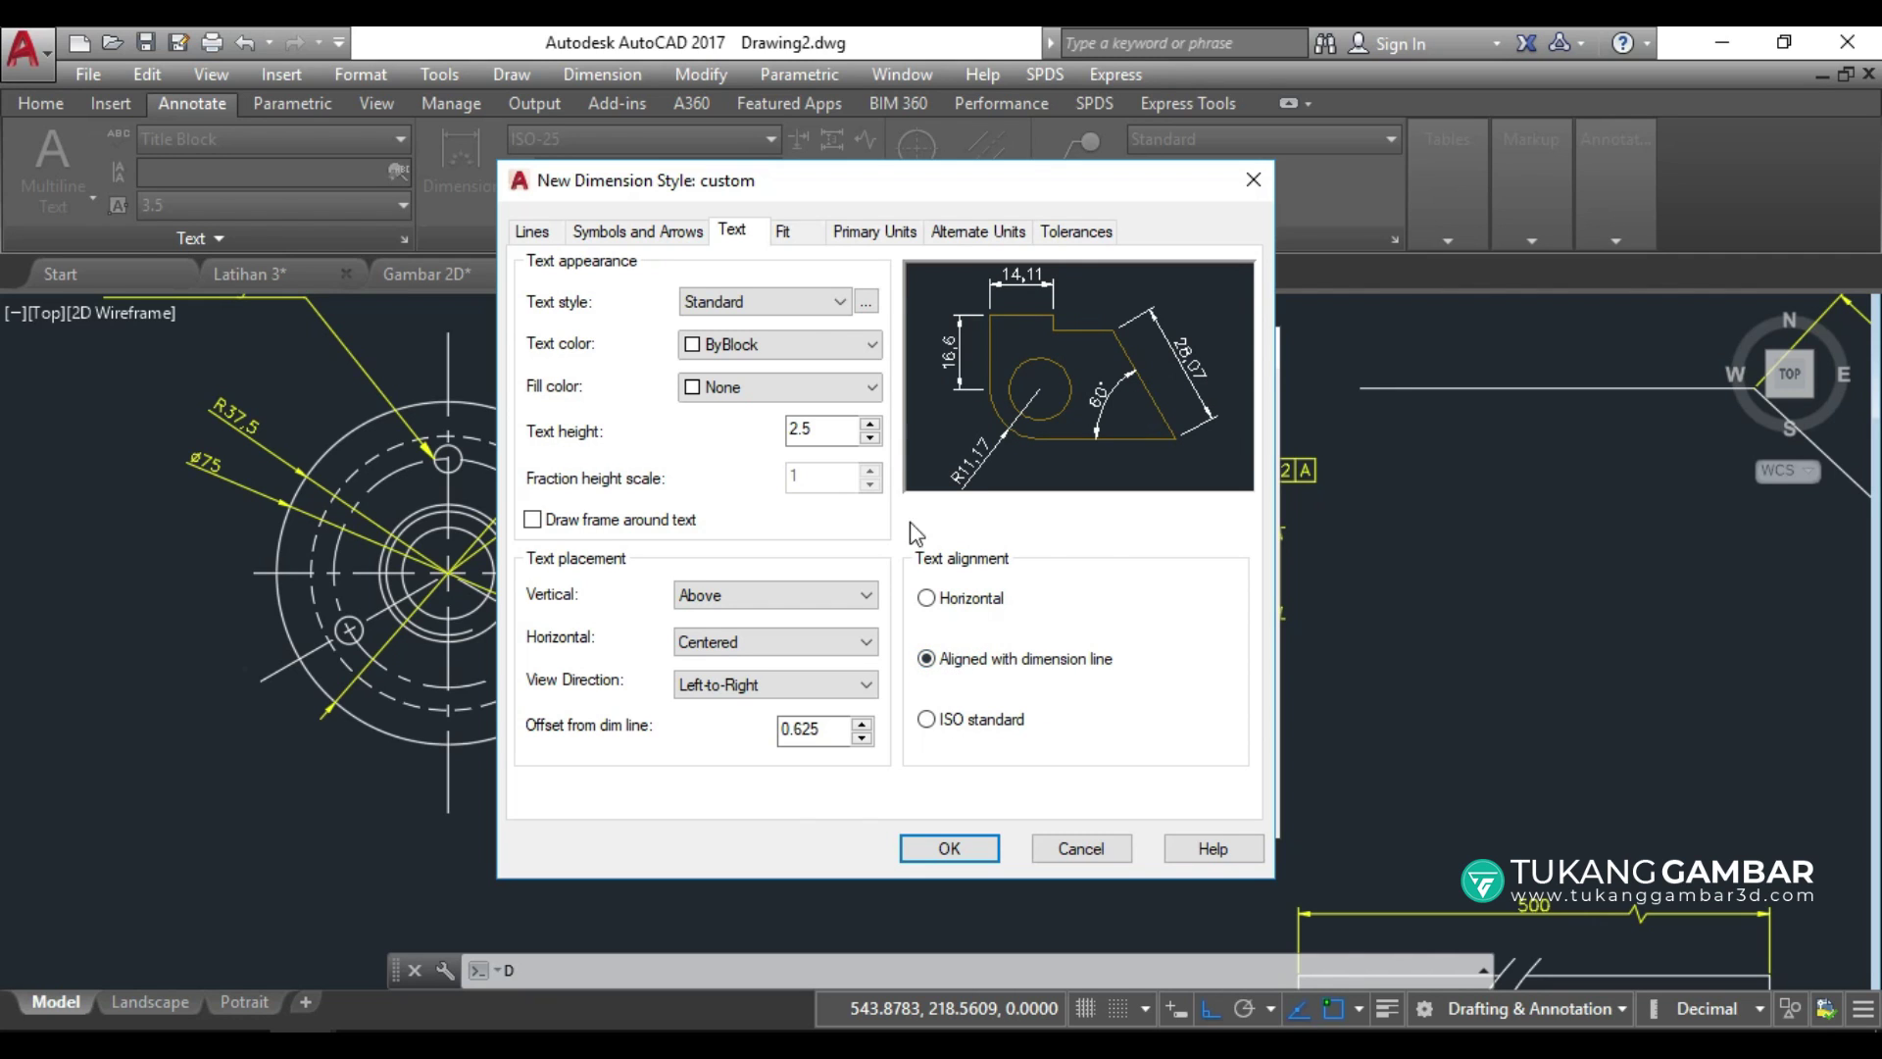
left_click(794, 233)
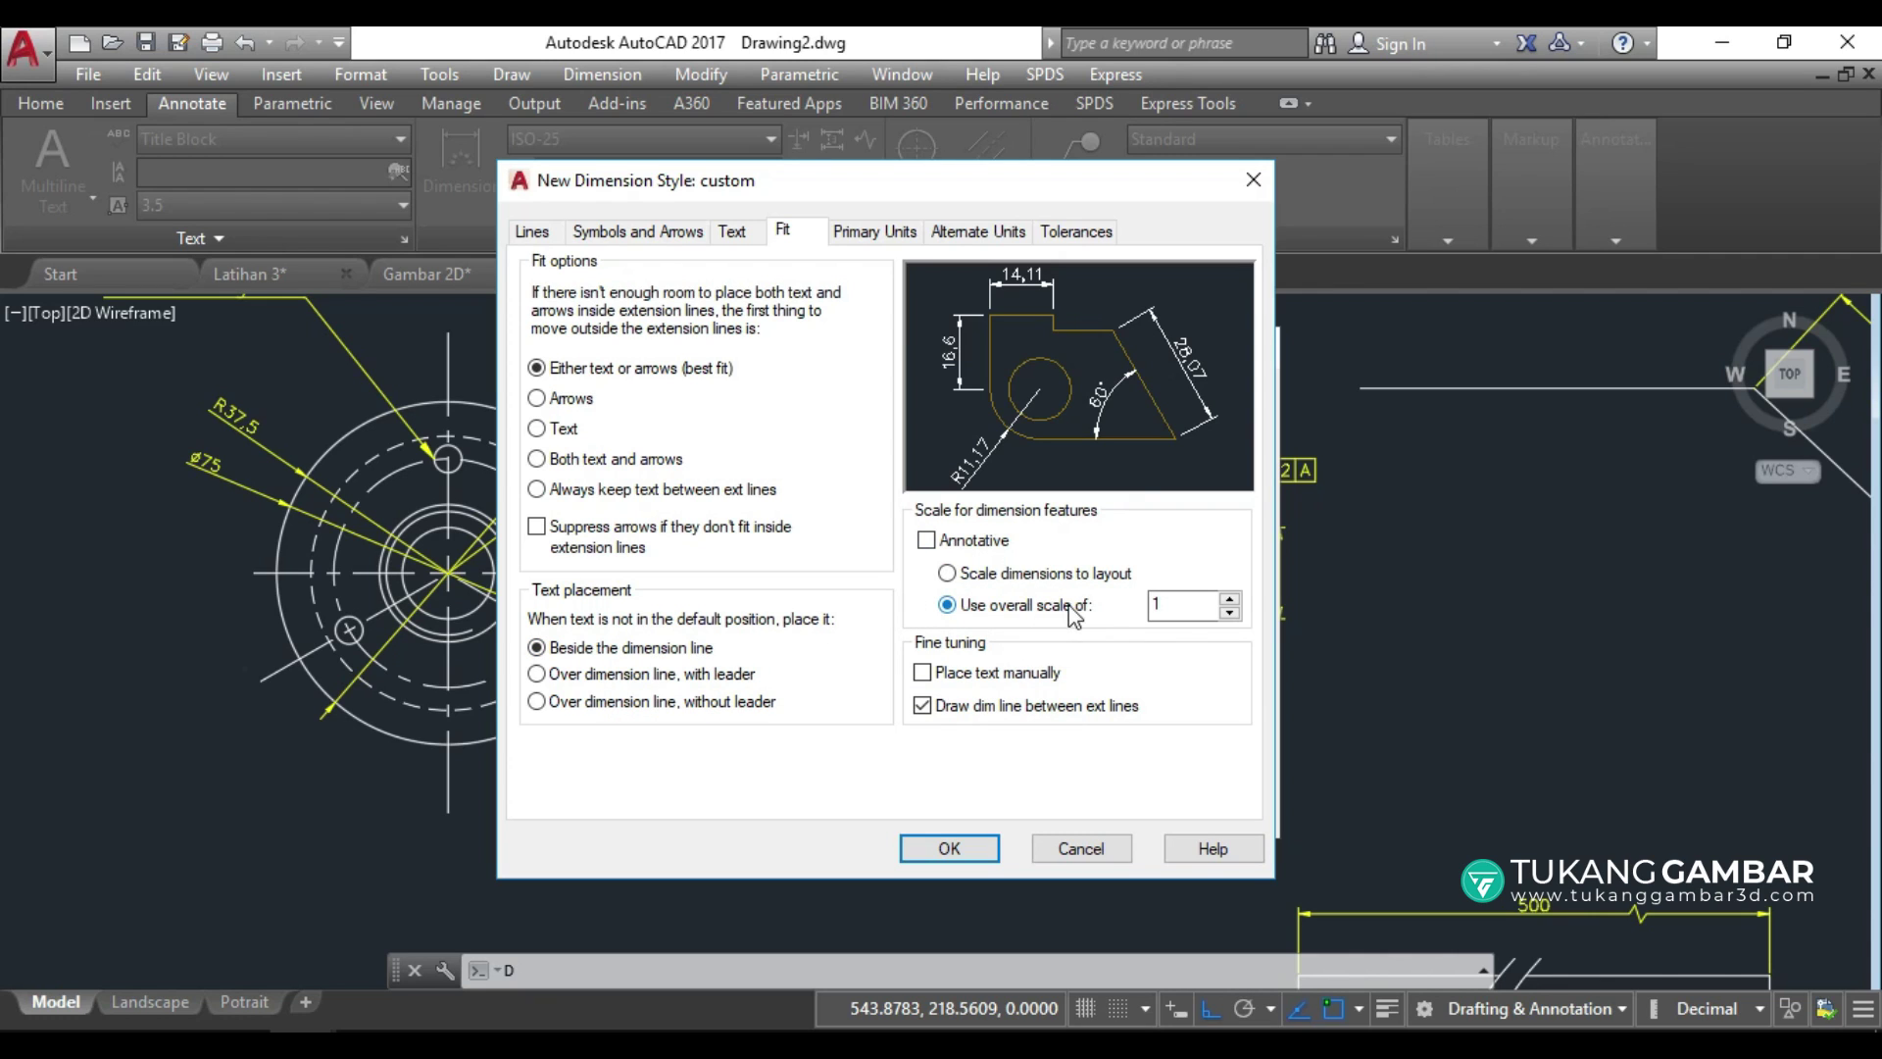
Keep the custom style's overall scale at 1, then go to Primary Units.
left_click(1192, 605)
double_click(1159, 608)
left_click(1162, 609)
left_click(735, 234)
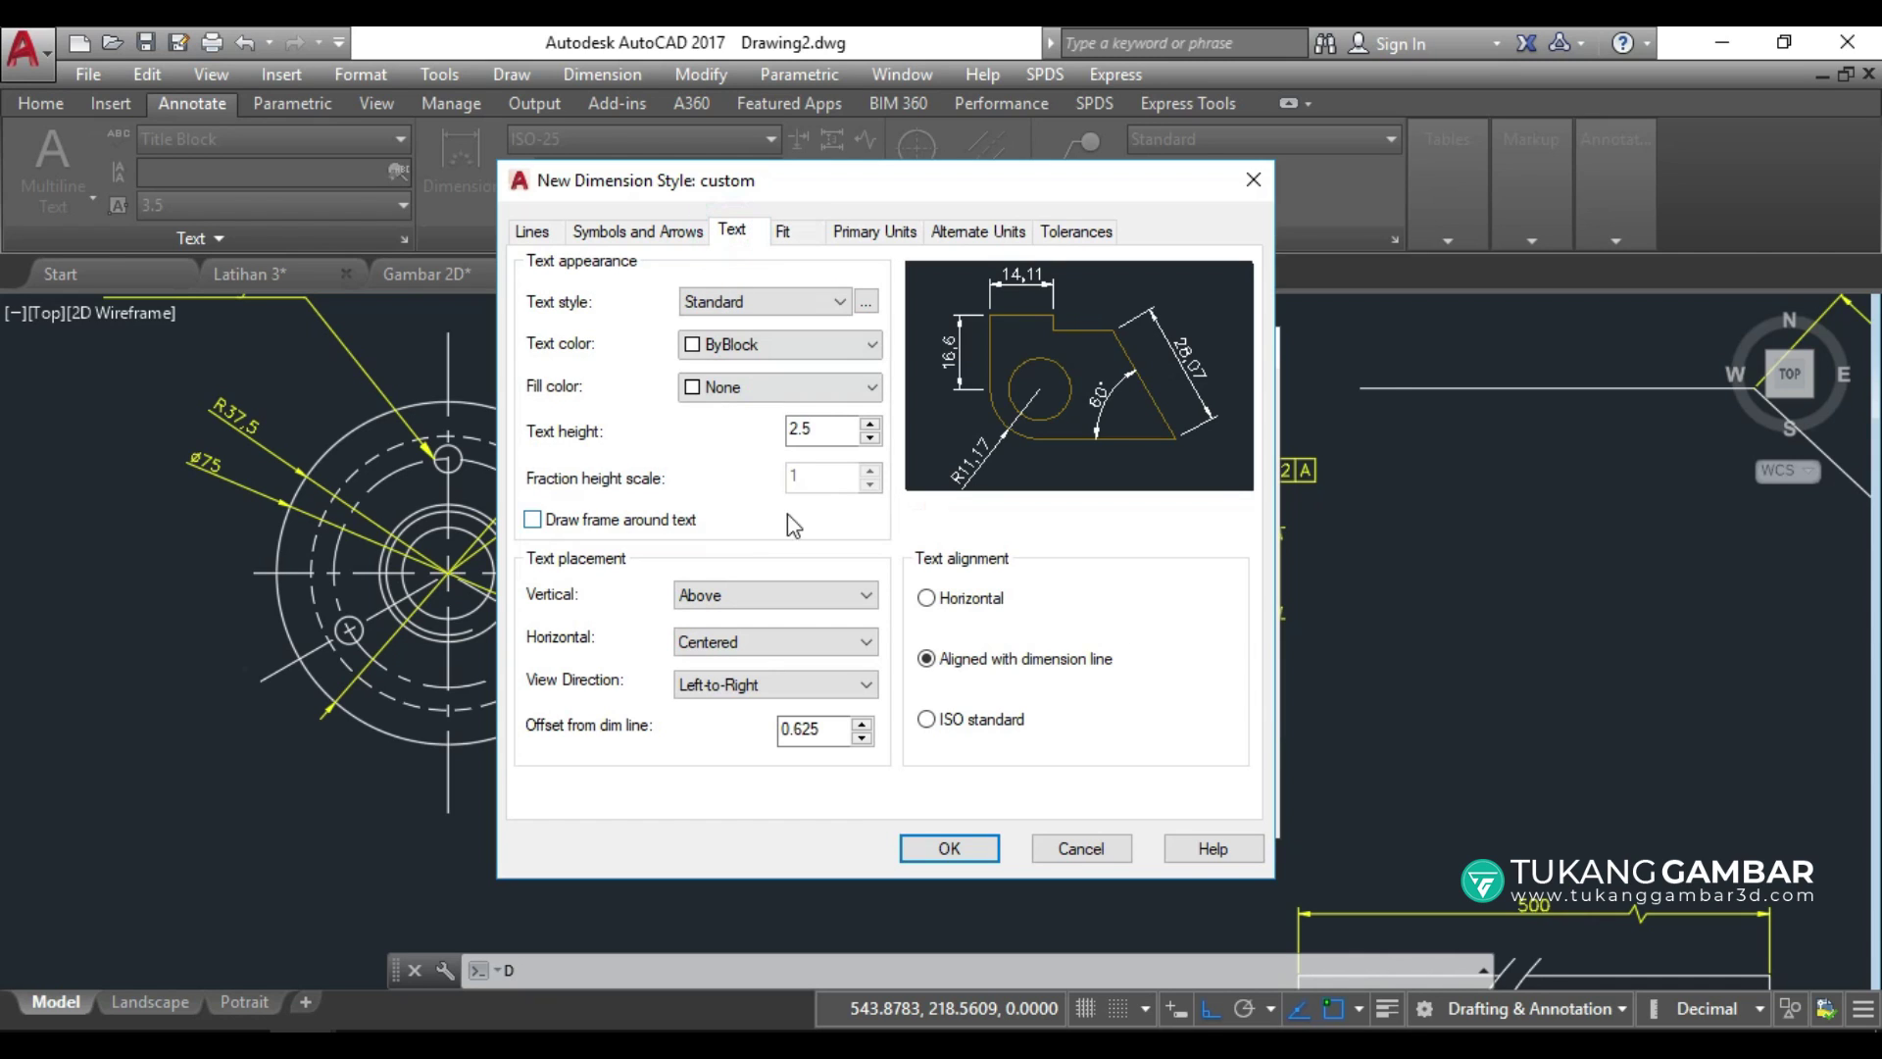
left_click(782, 232)
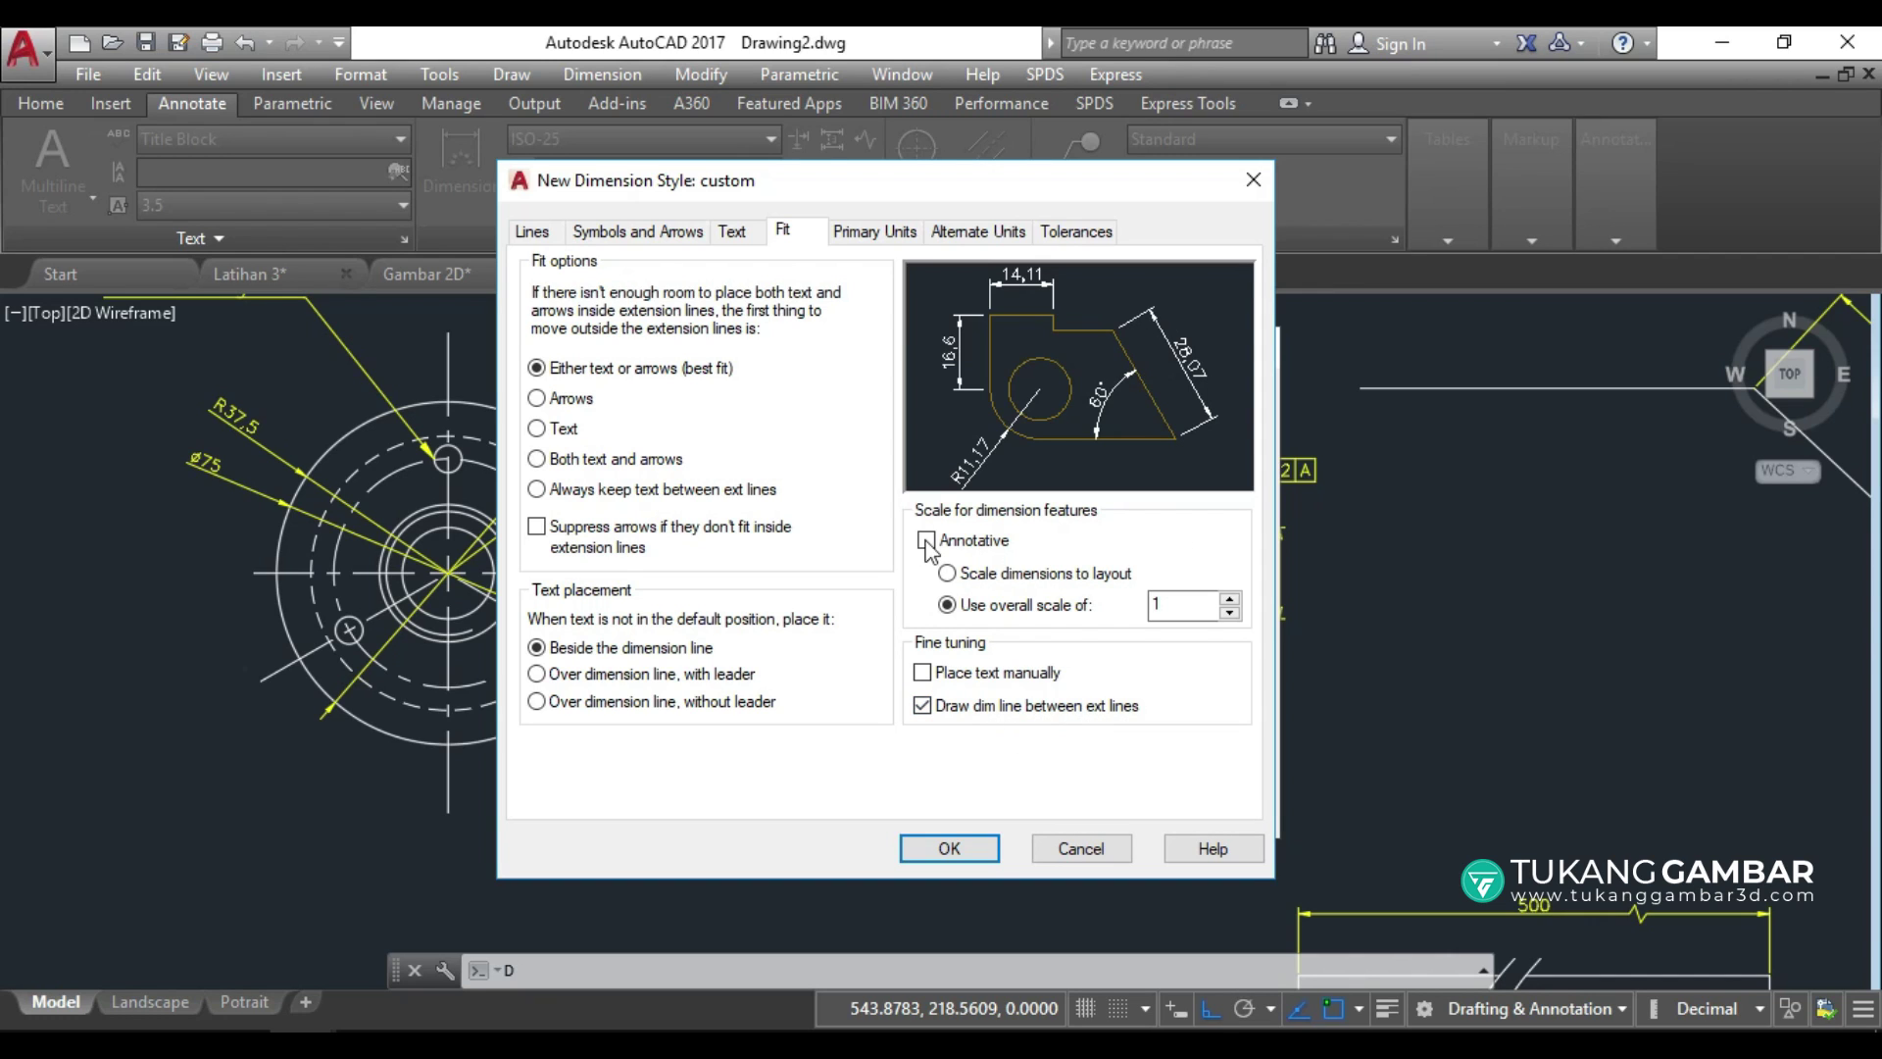
left_click(892, 233)
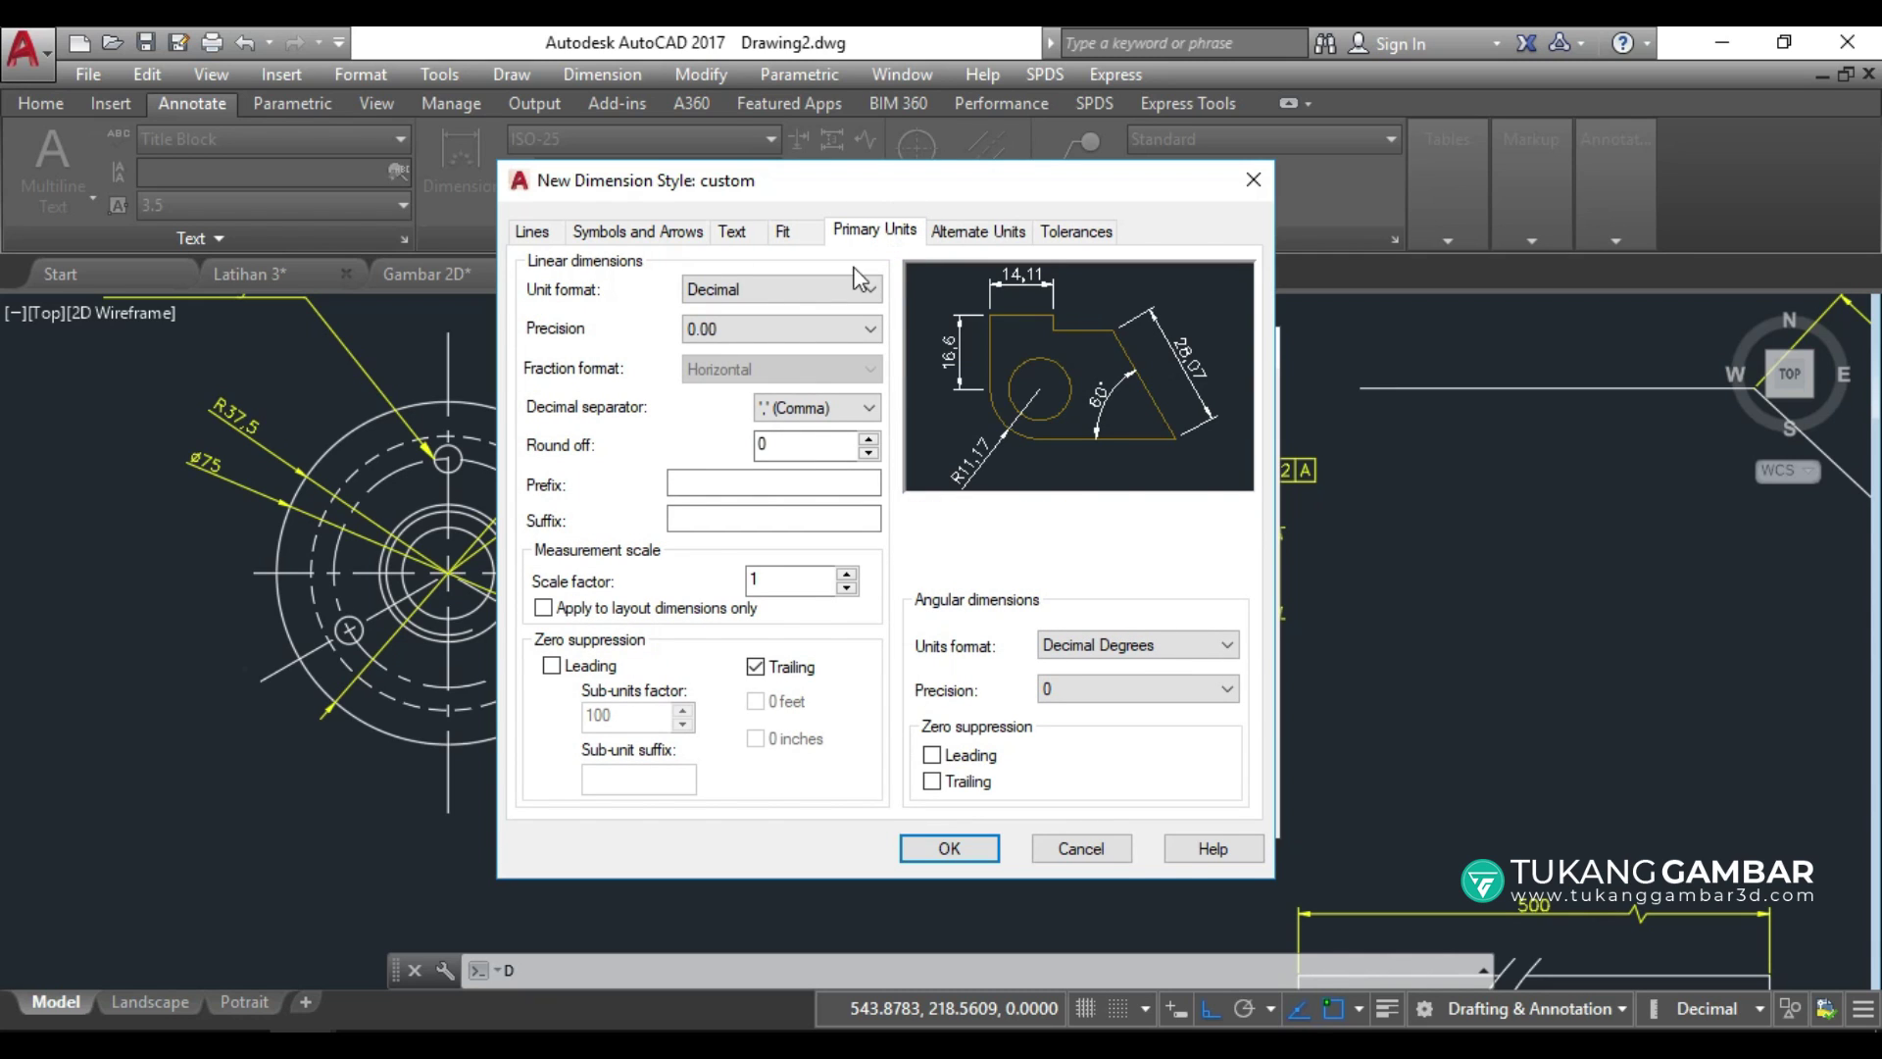
left_click(794, 288)
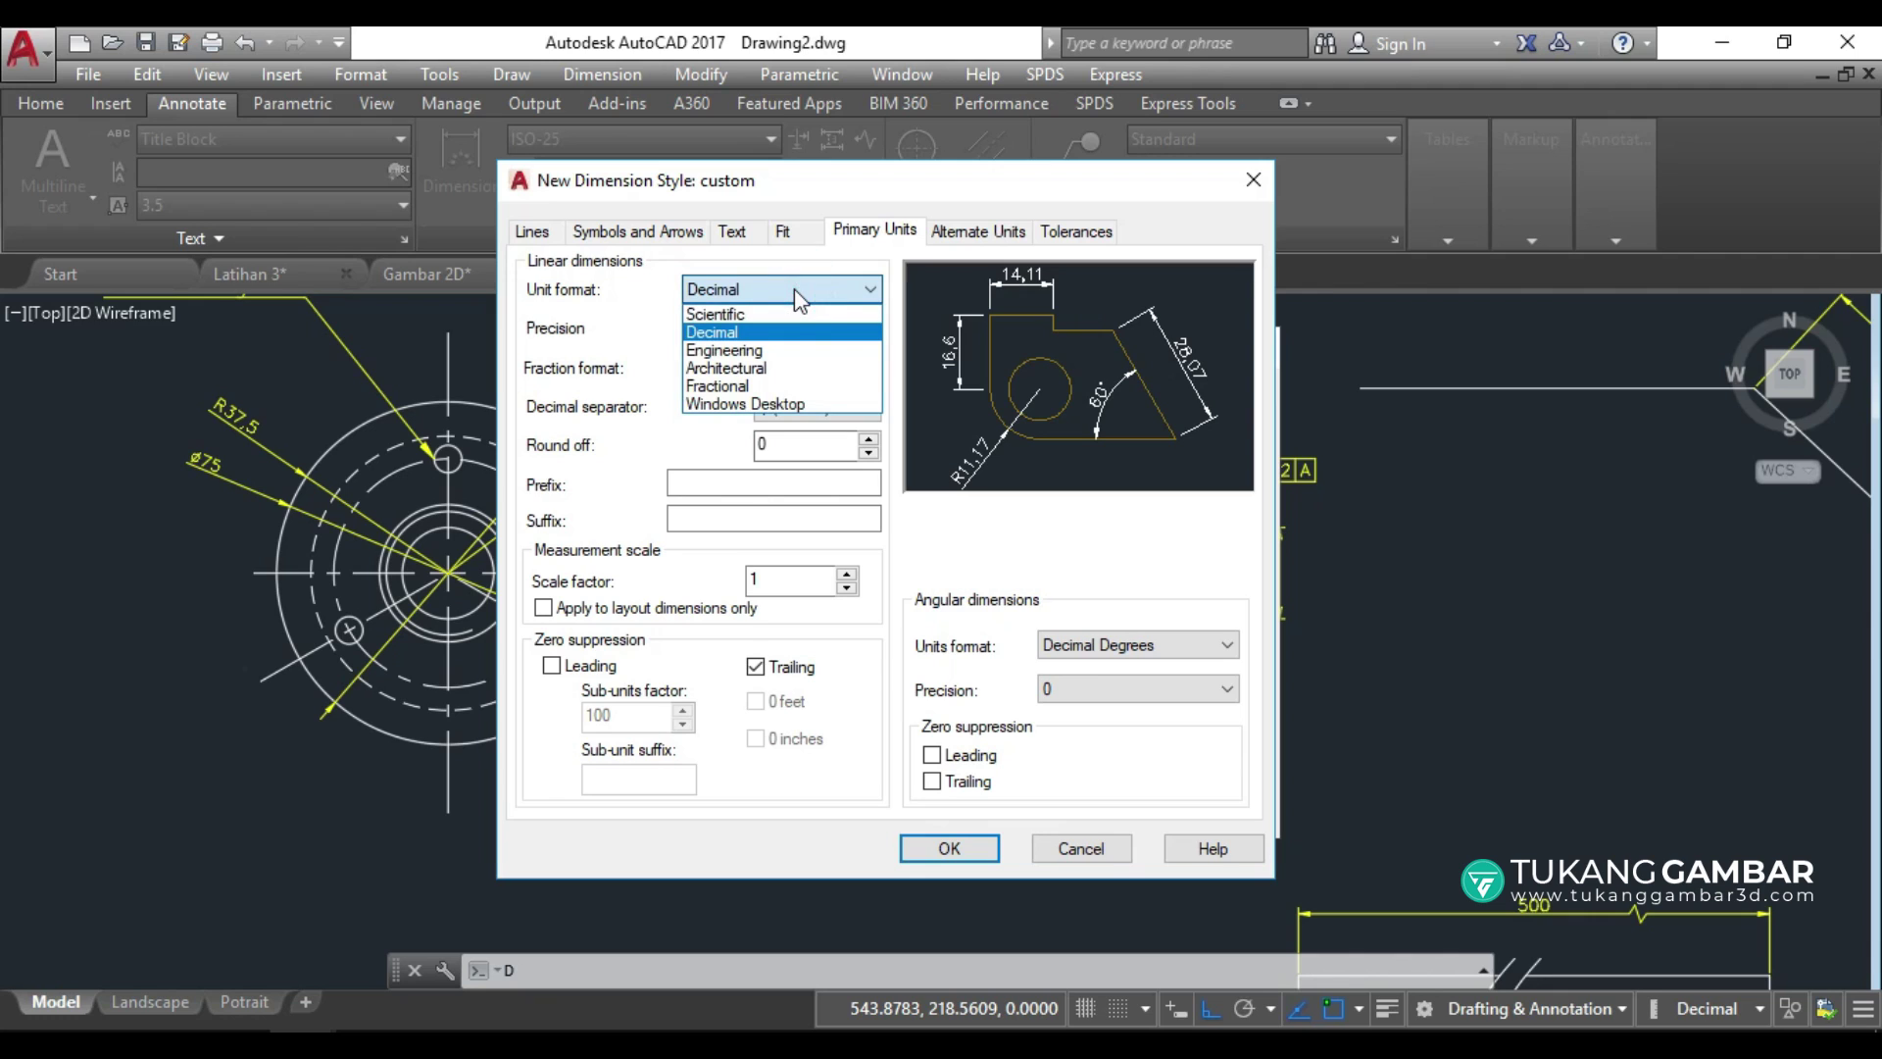
left_click(749, 337)
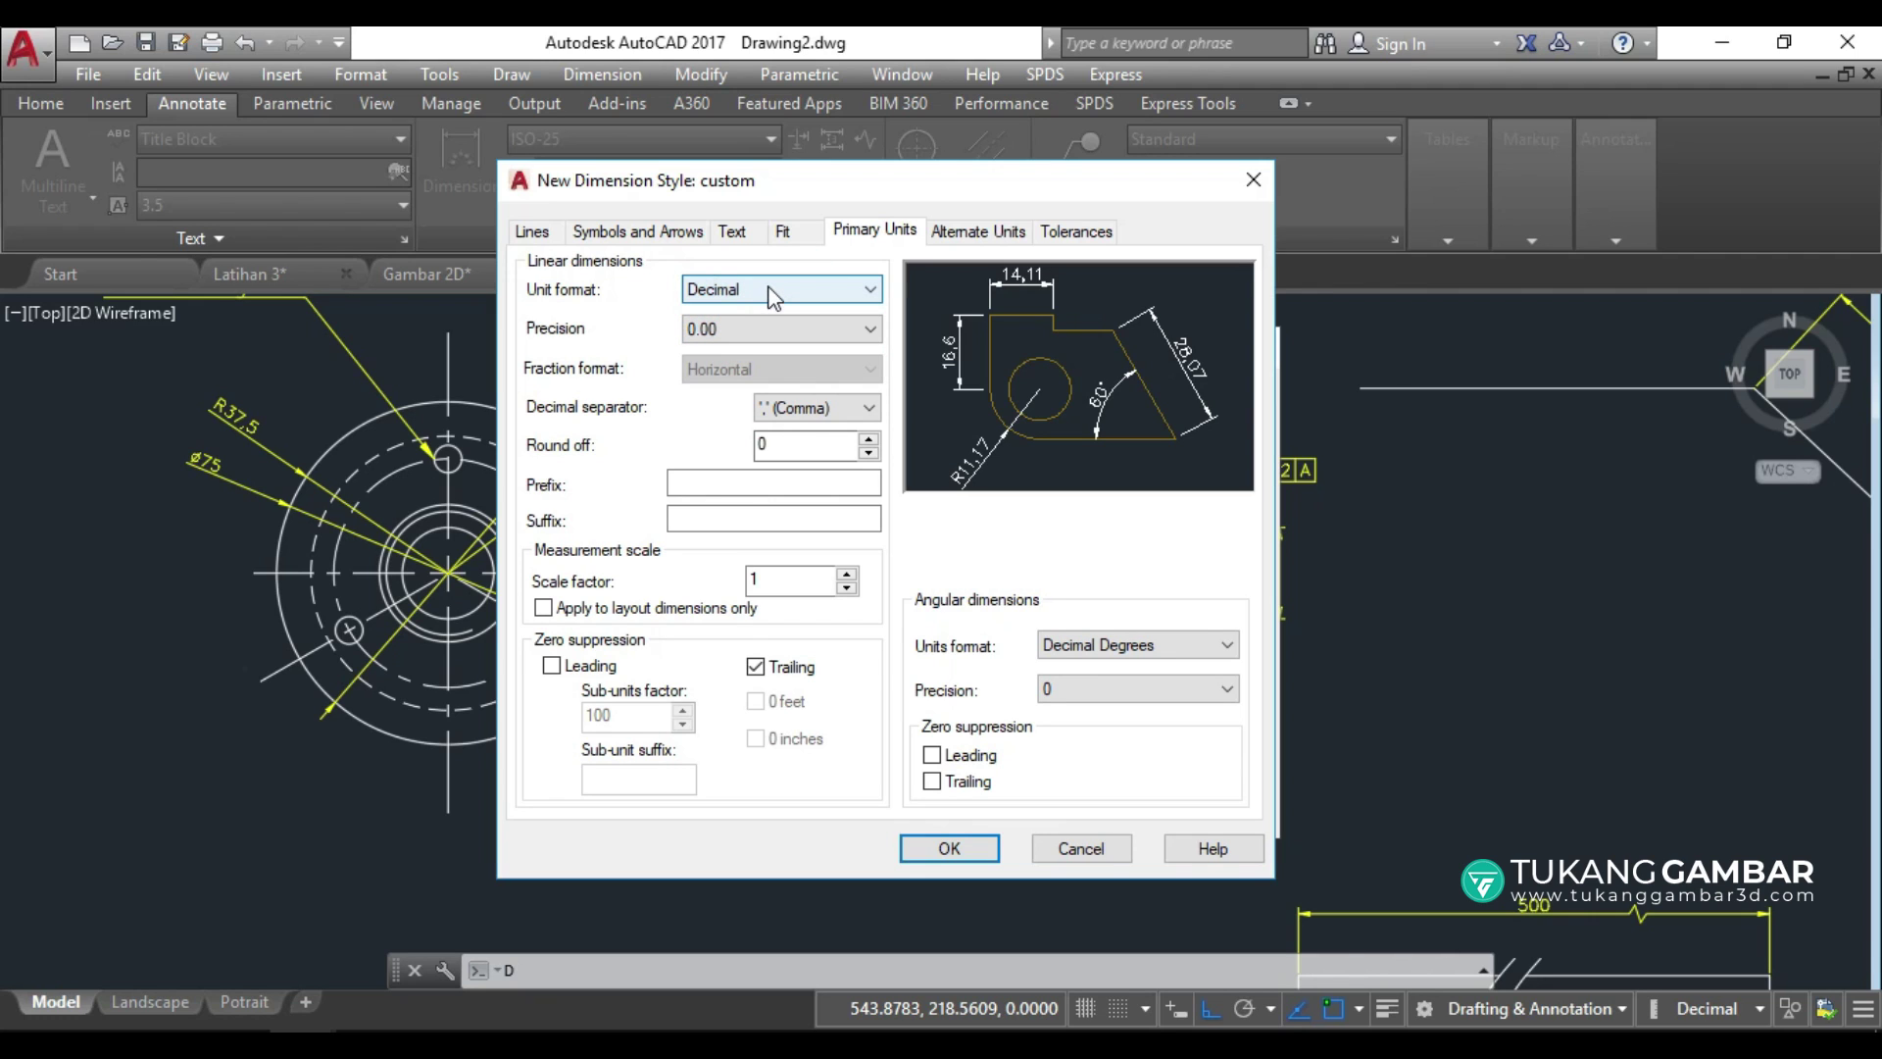
left_click(772, 296)
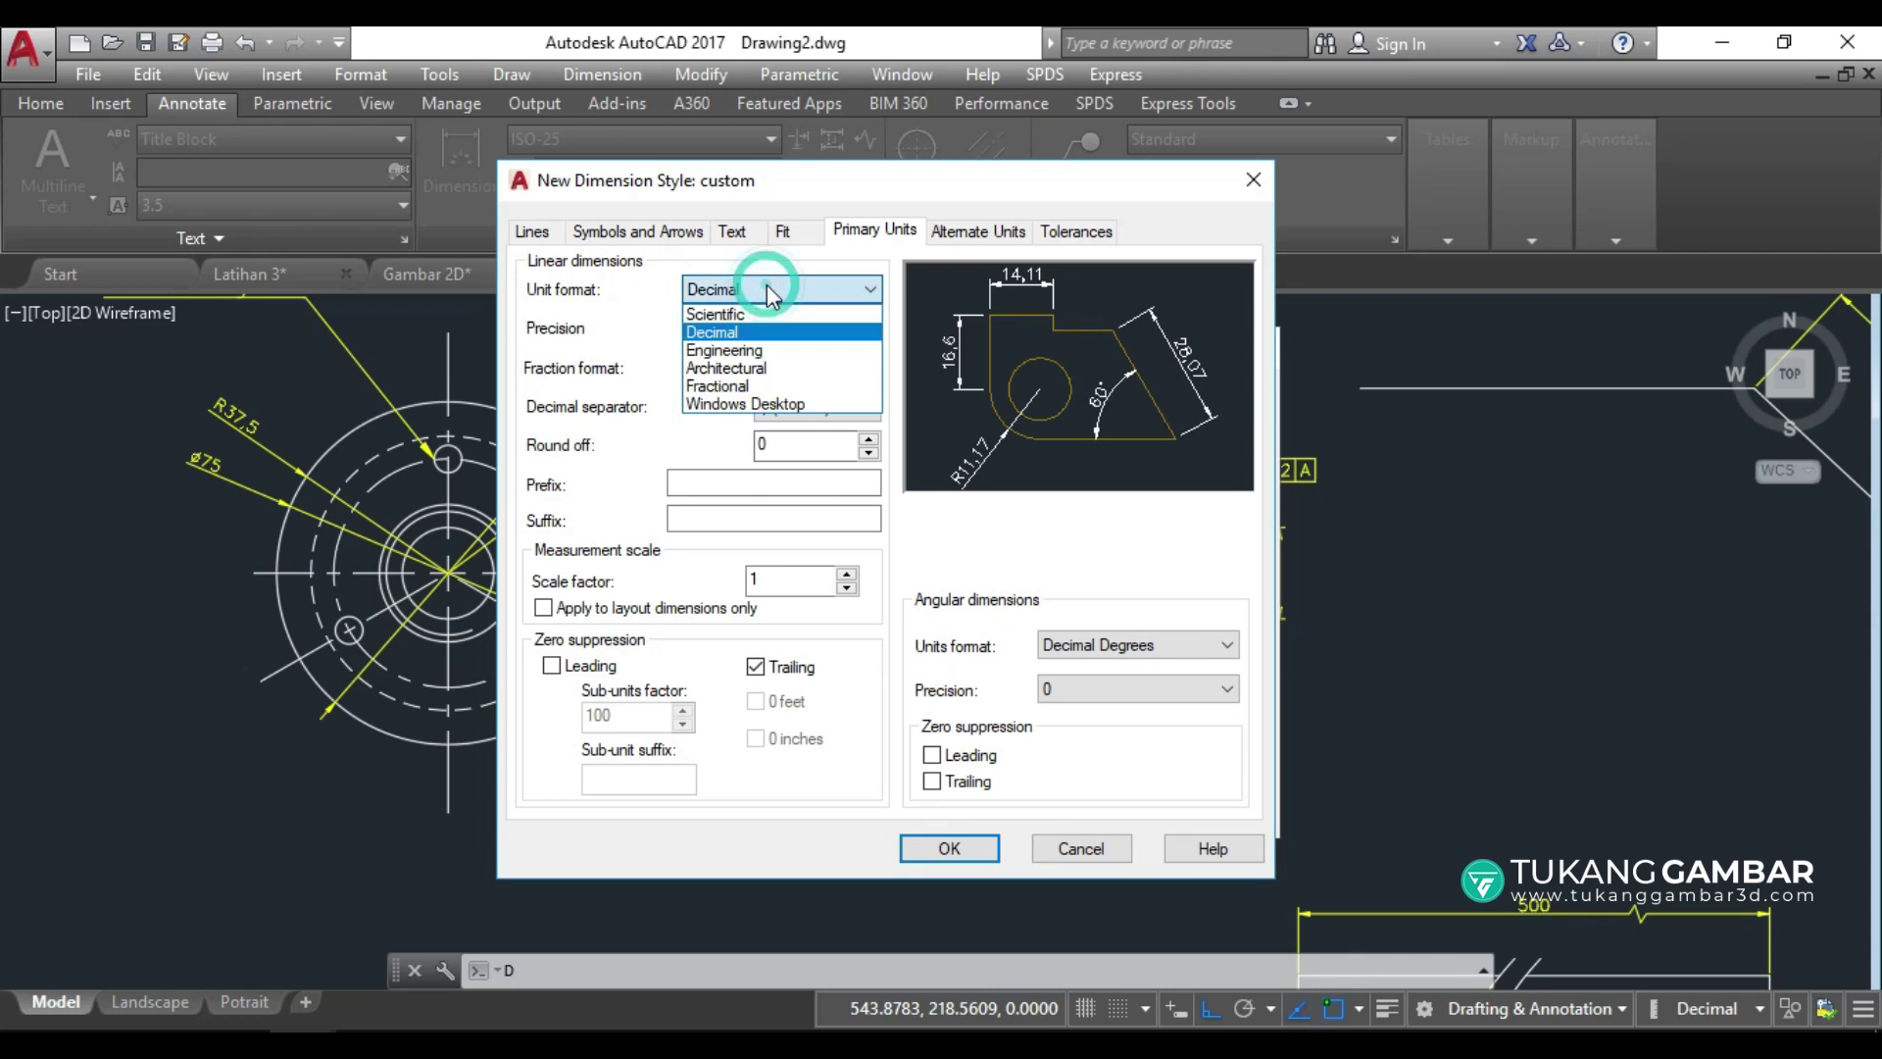
left_click(755, 341)
left_click(841, 286)
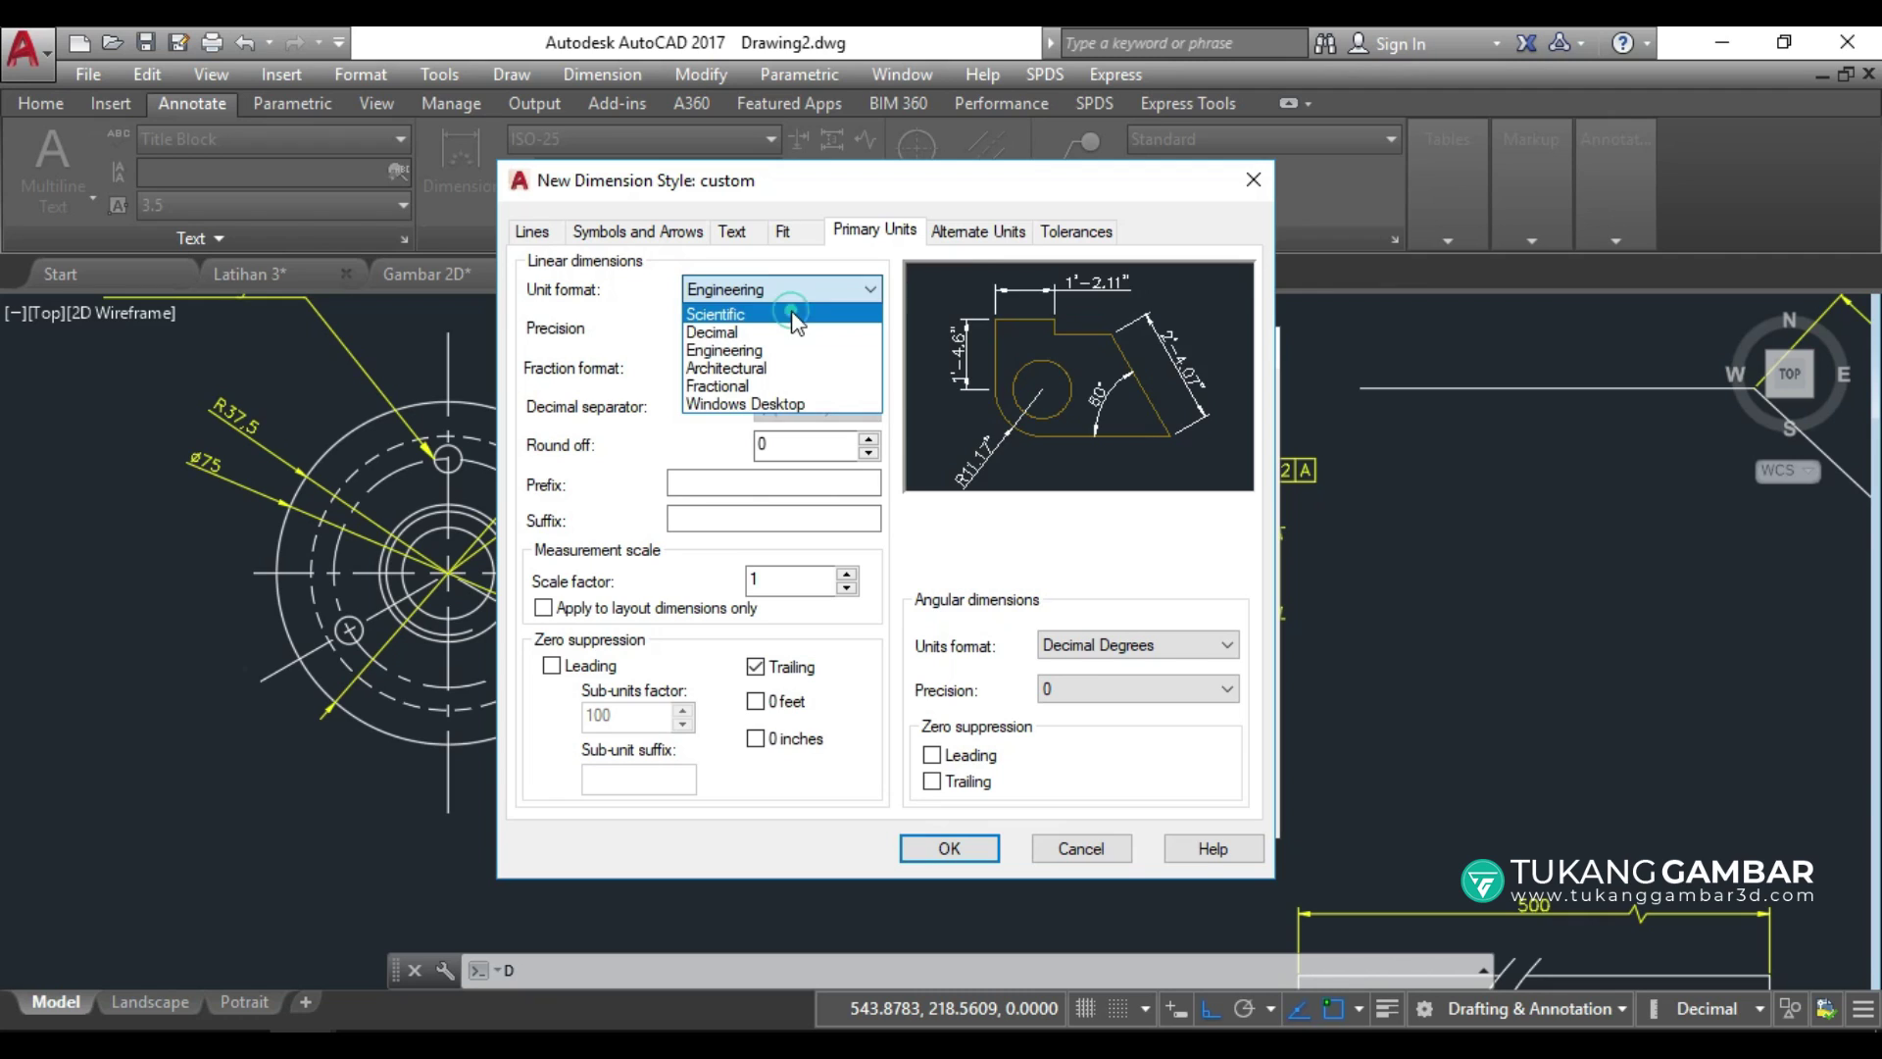
left_click(790, 313)
left_click(835, 290)
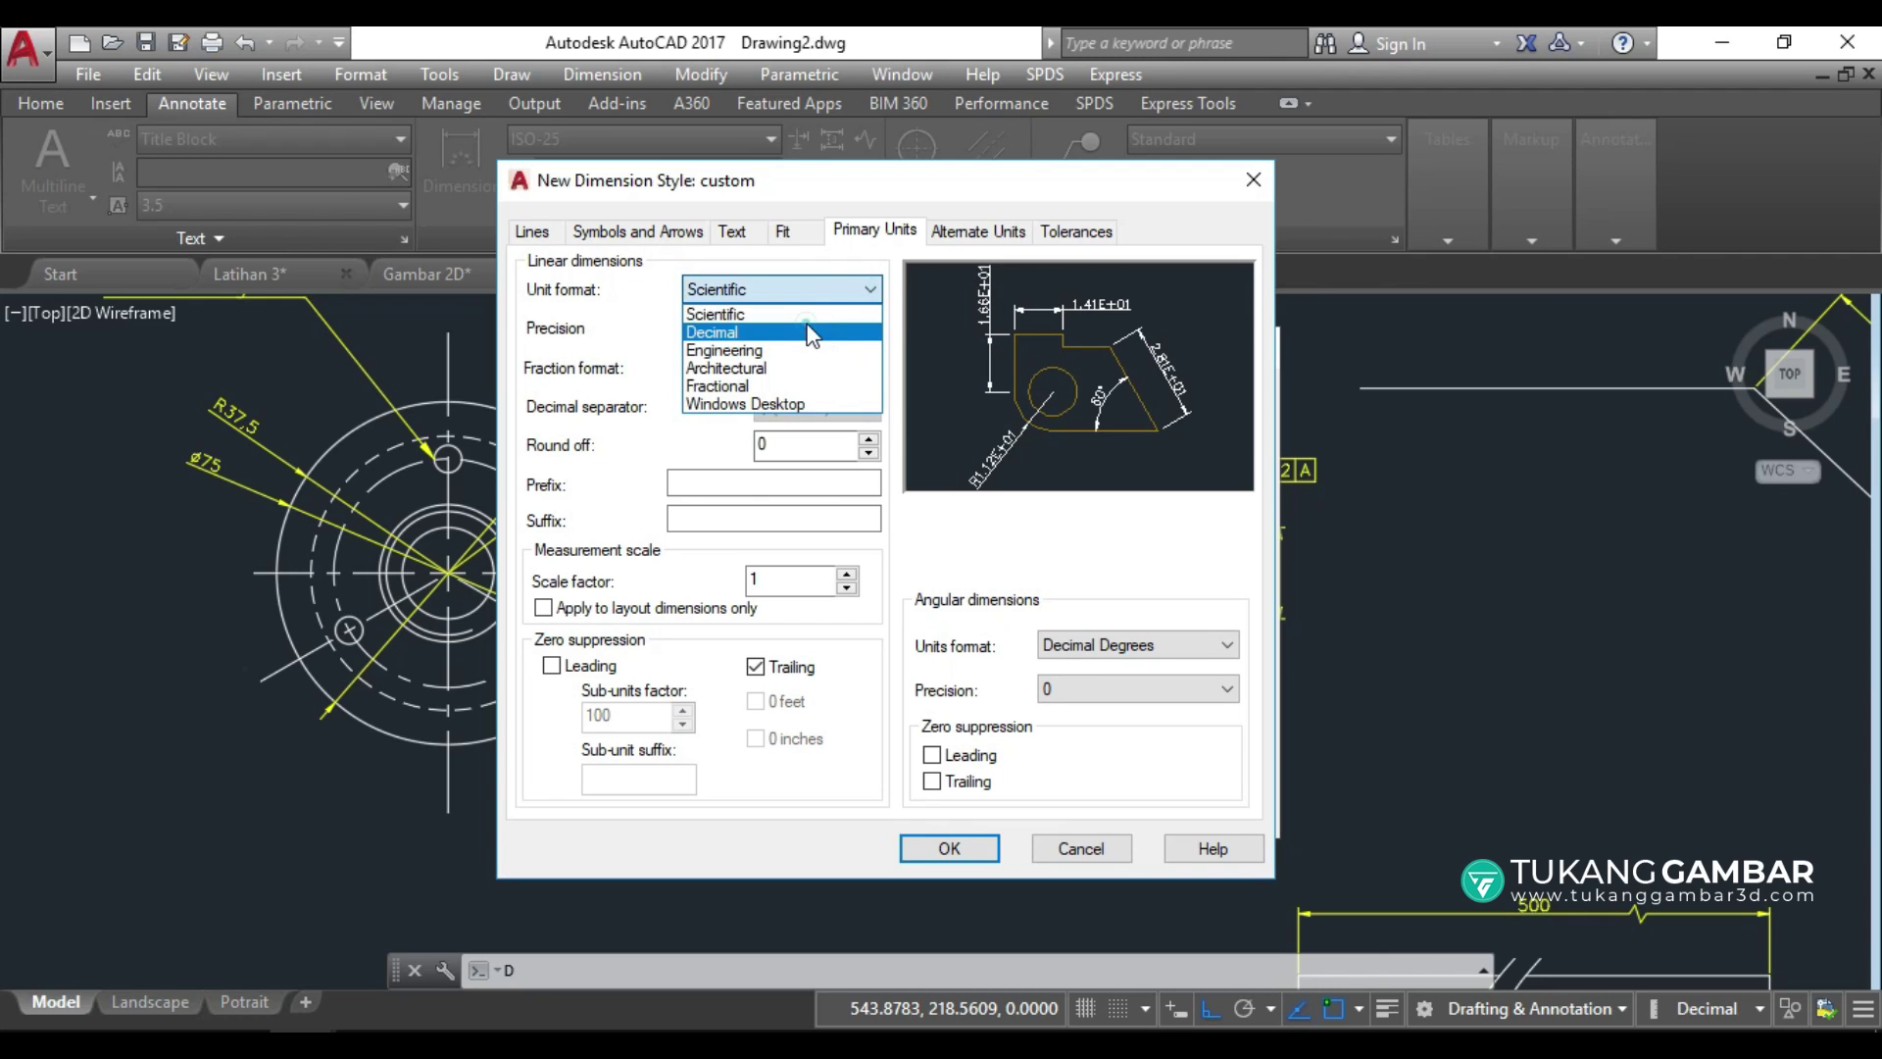
left_click(814, 333)
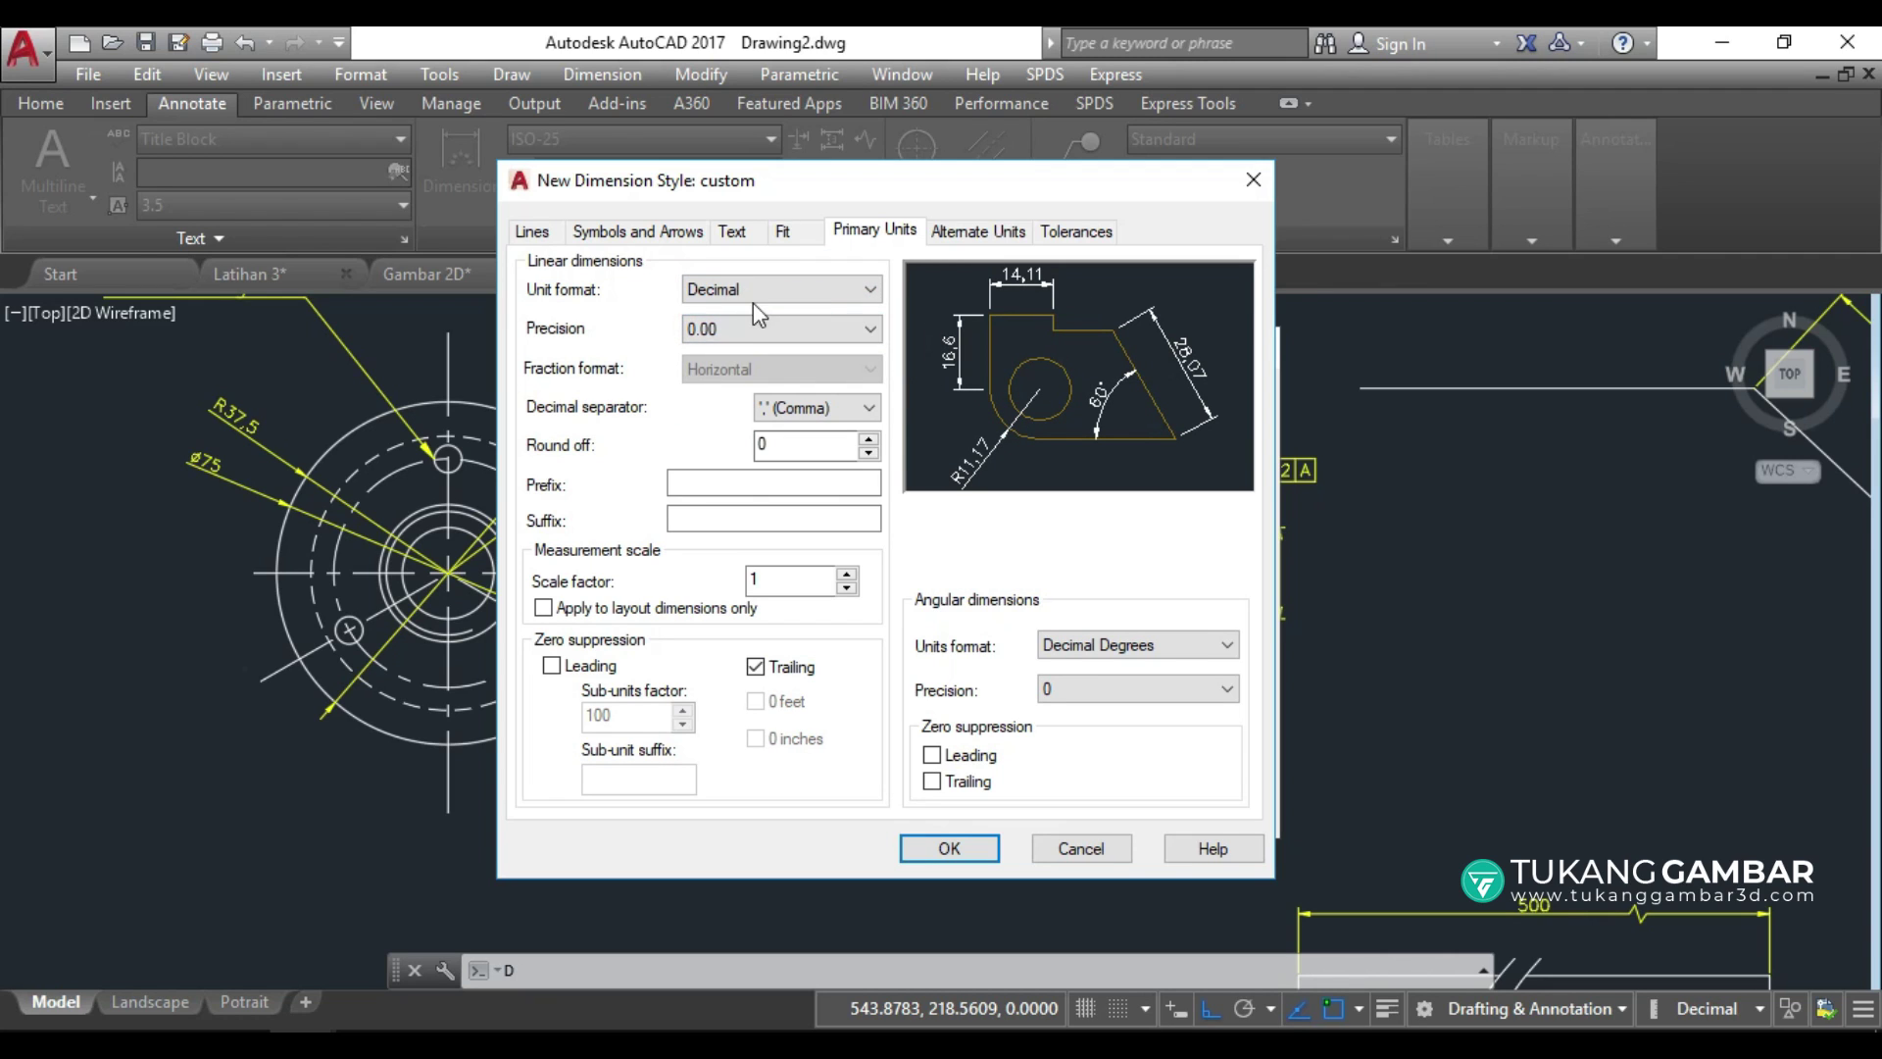
left_click(796, 334)
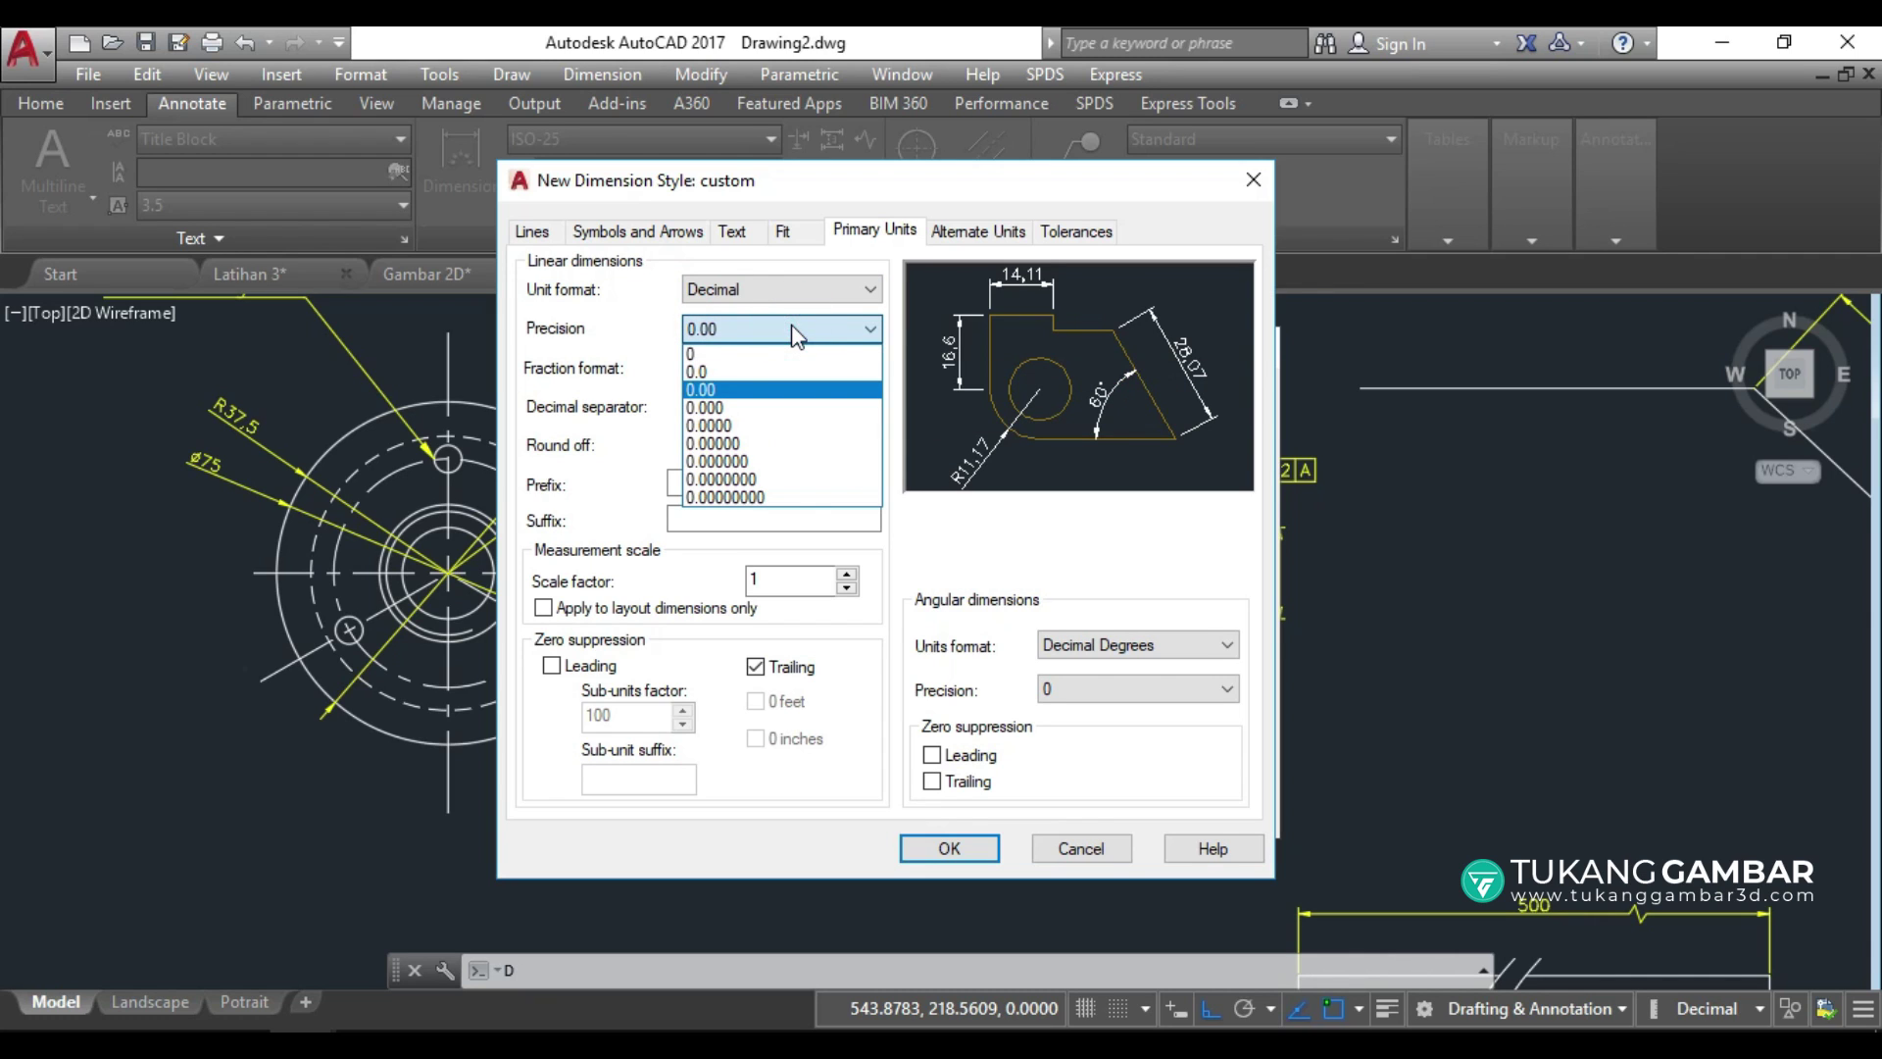
left_click(750, 410)
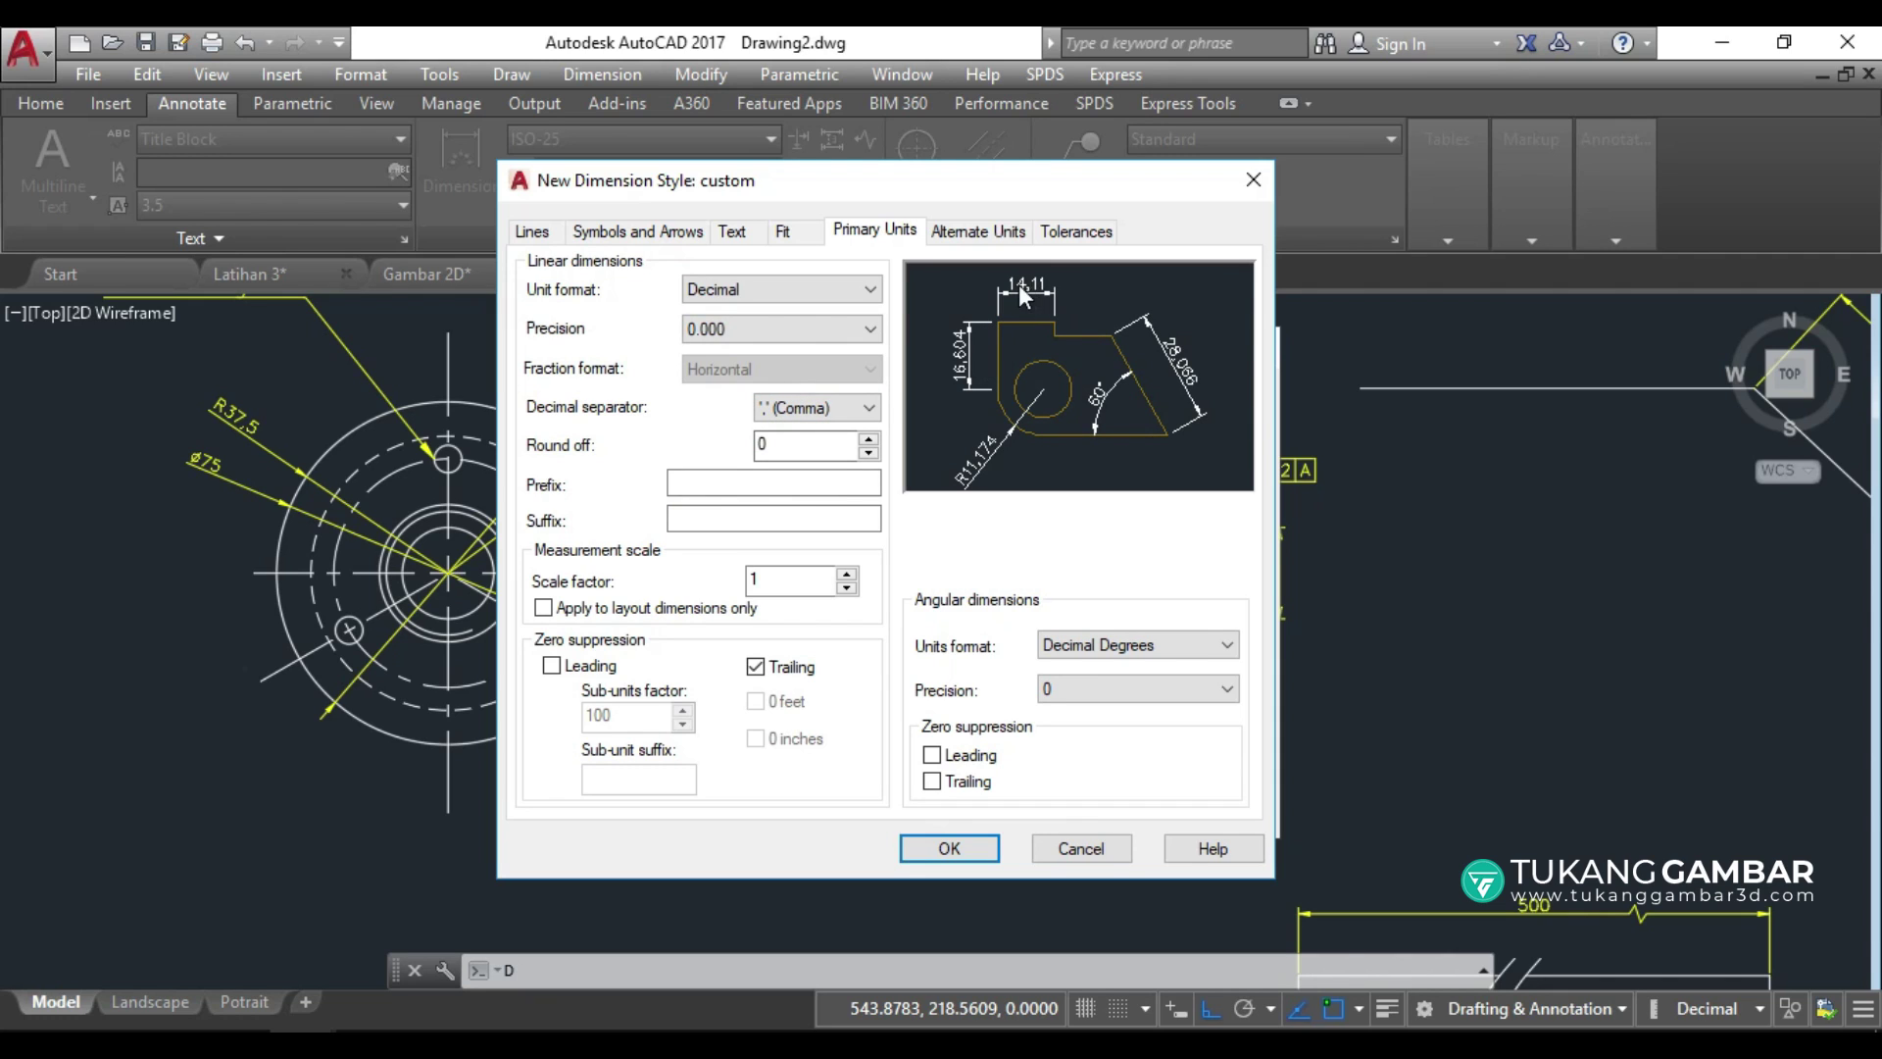
left_click(867, 333)
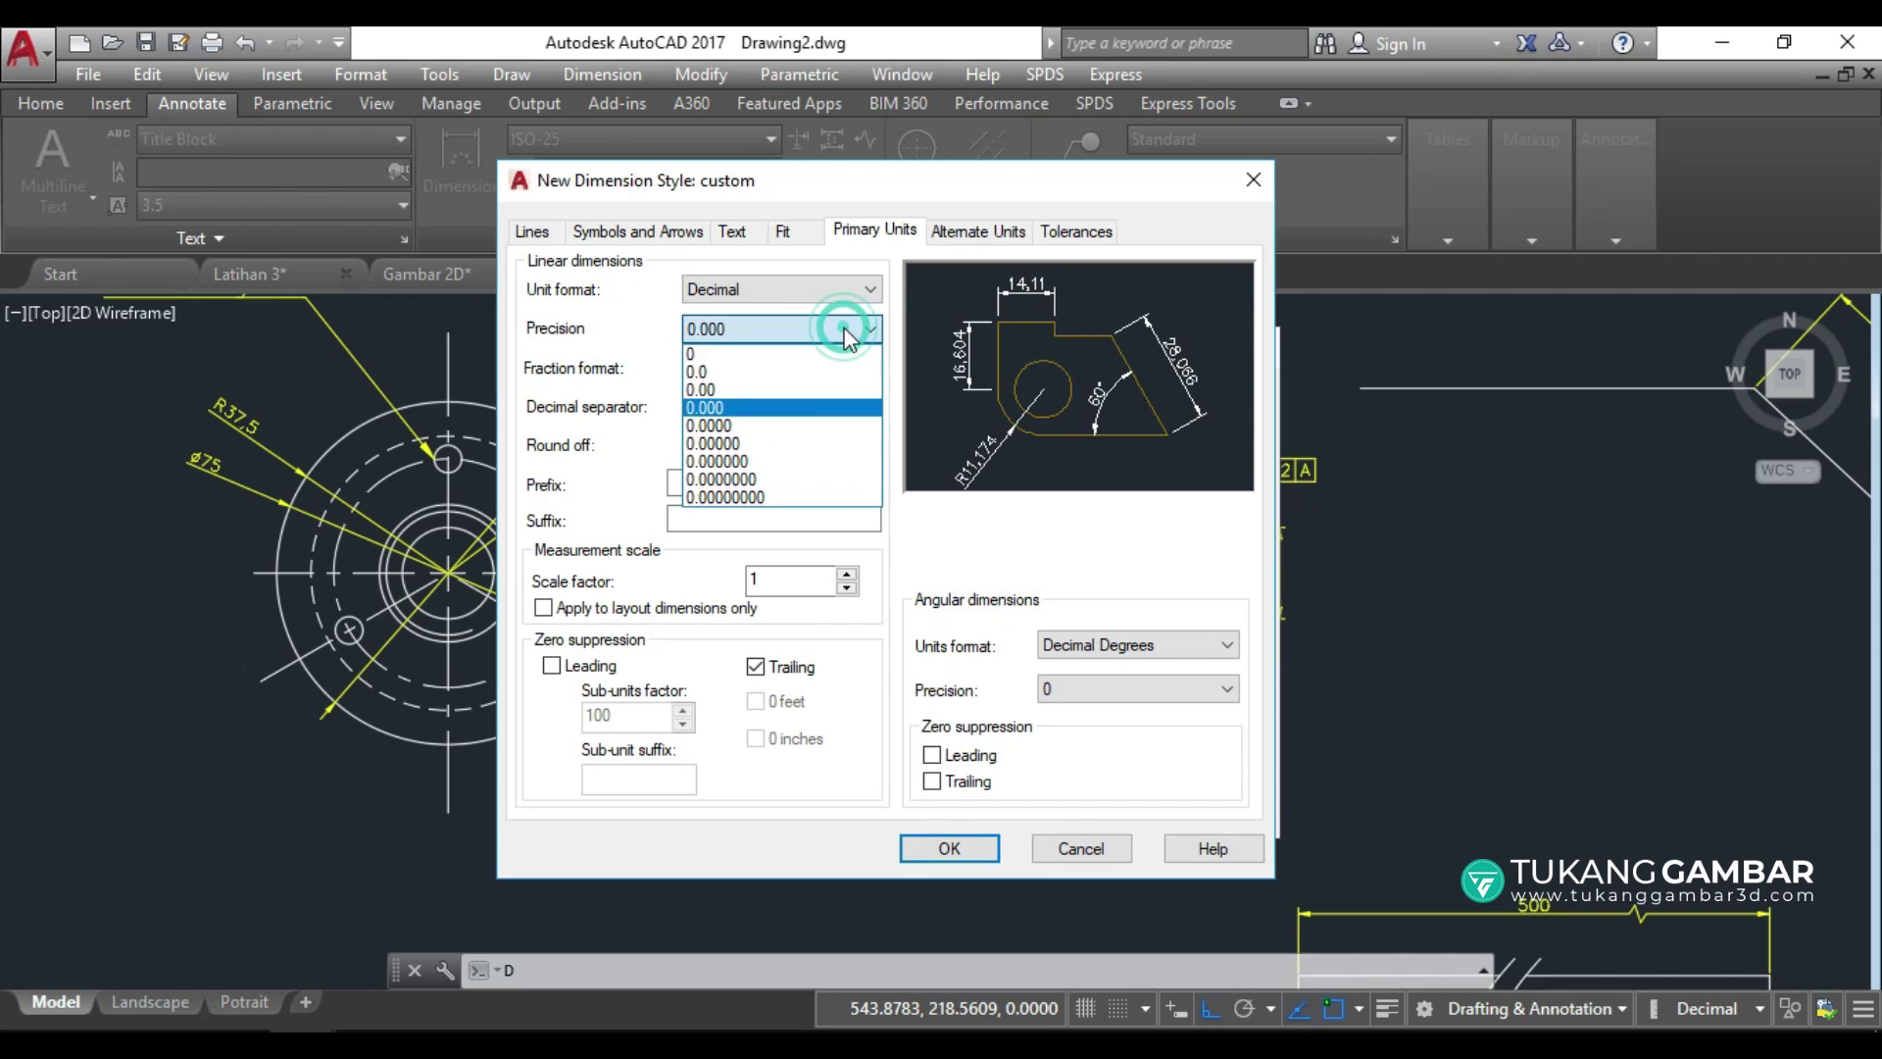
left_click(790, 387)
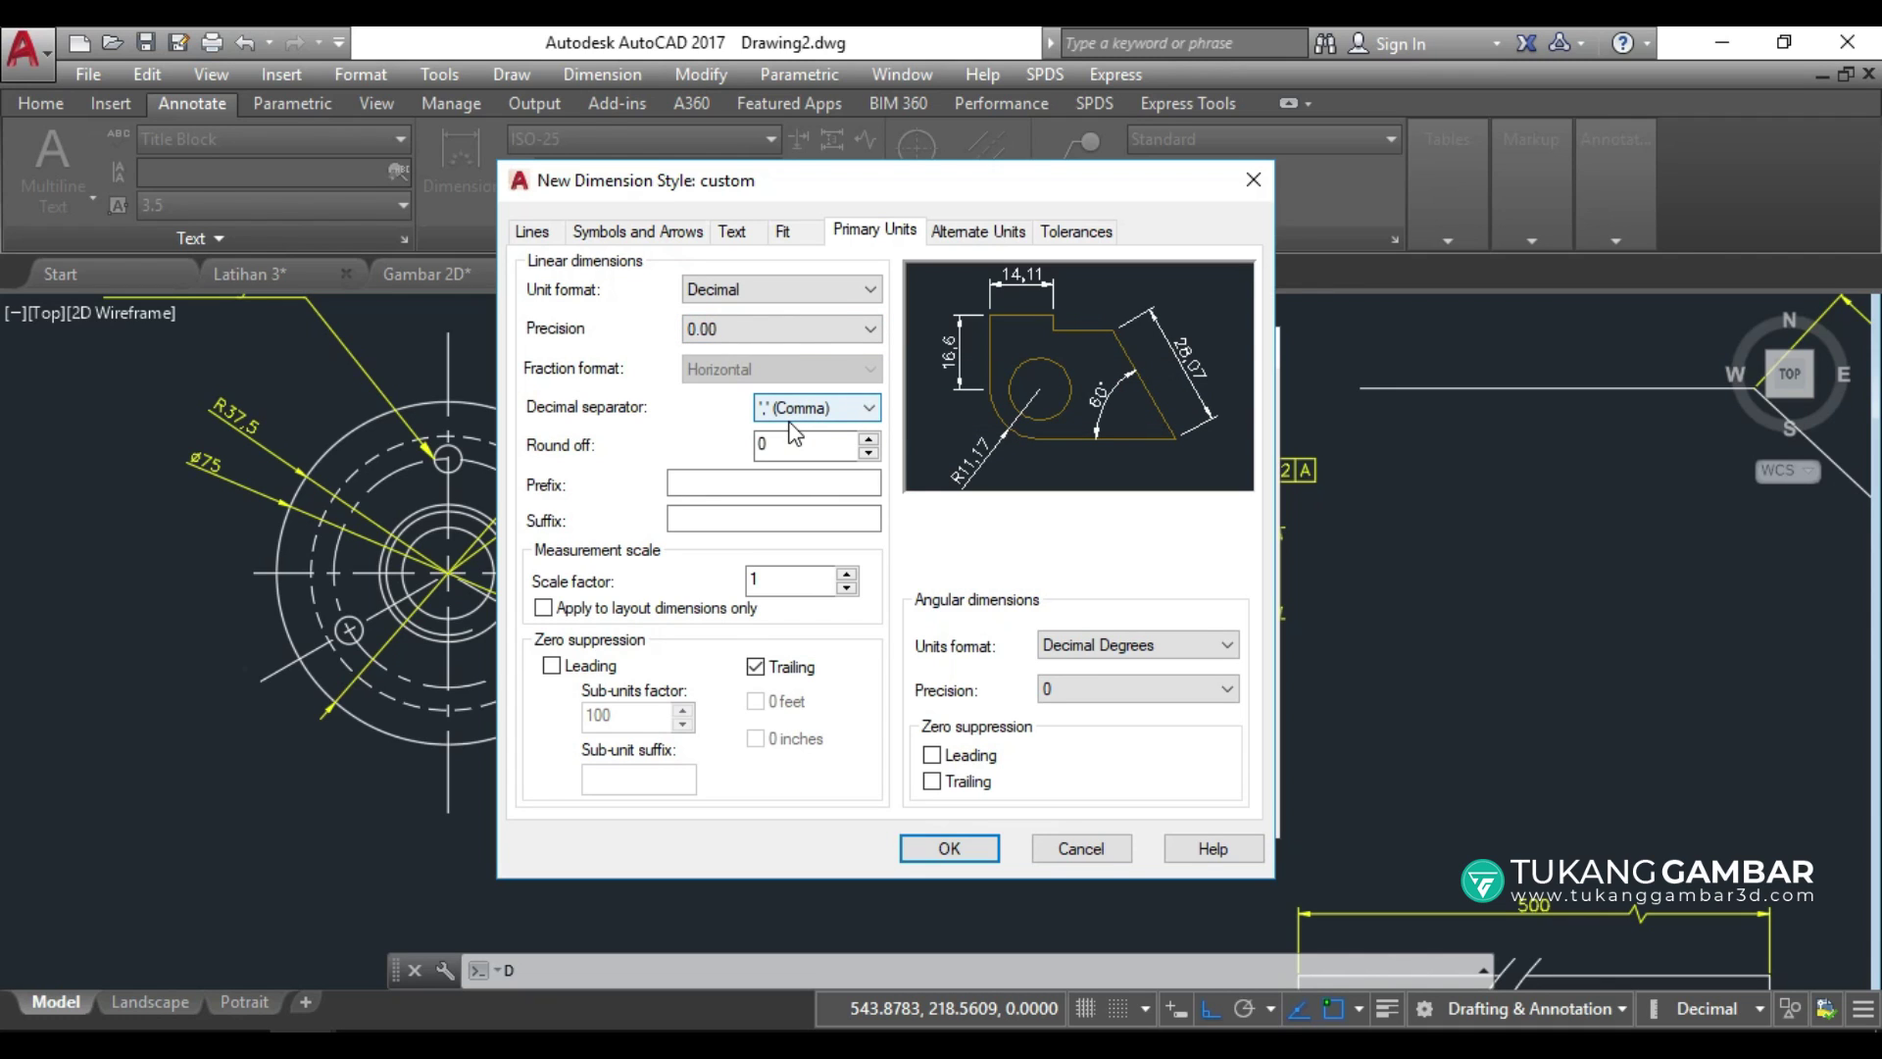
mouse_move(845, 412)
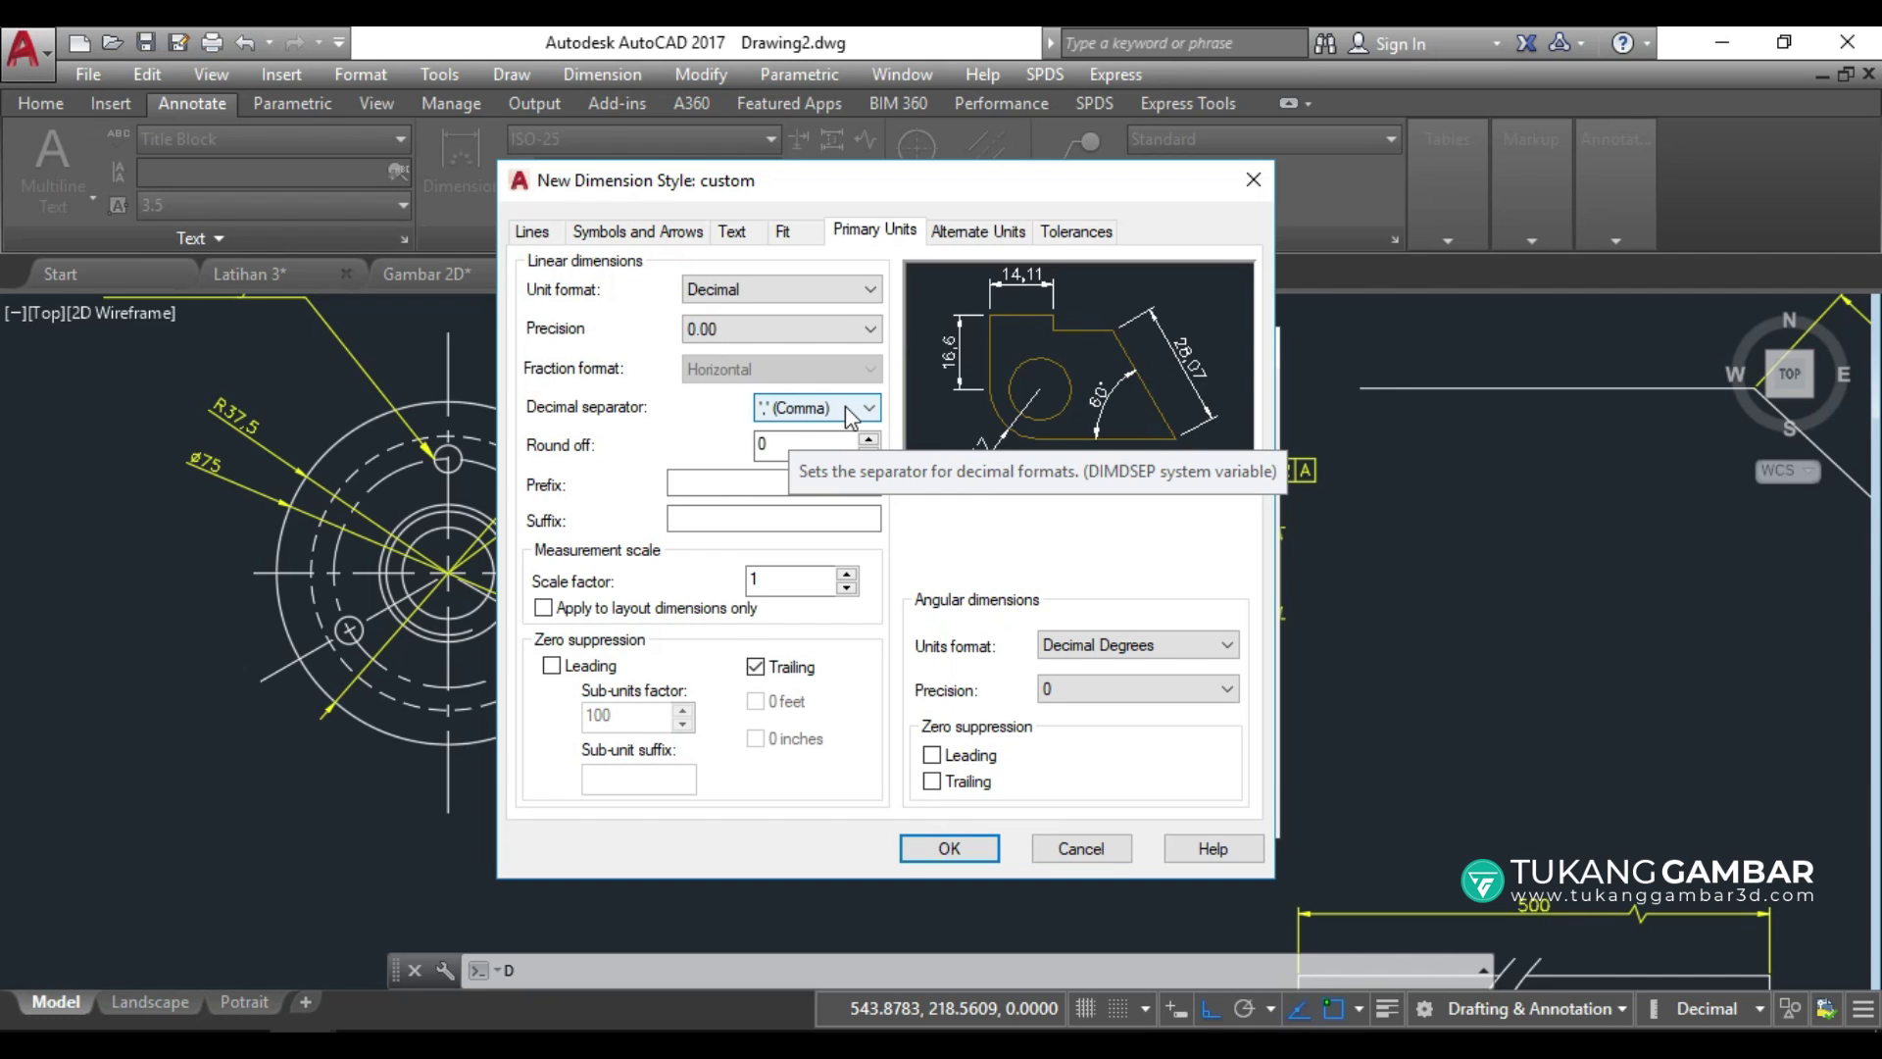
left_click(851, 409)
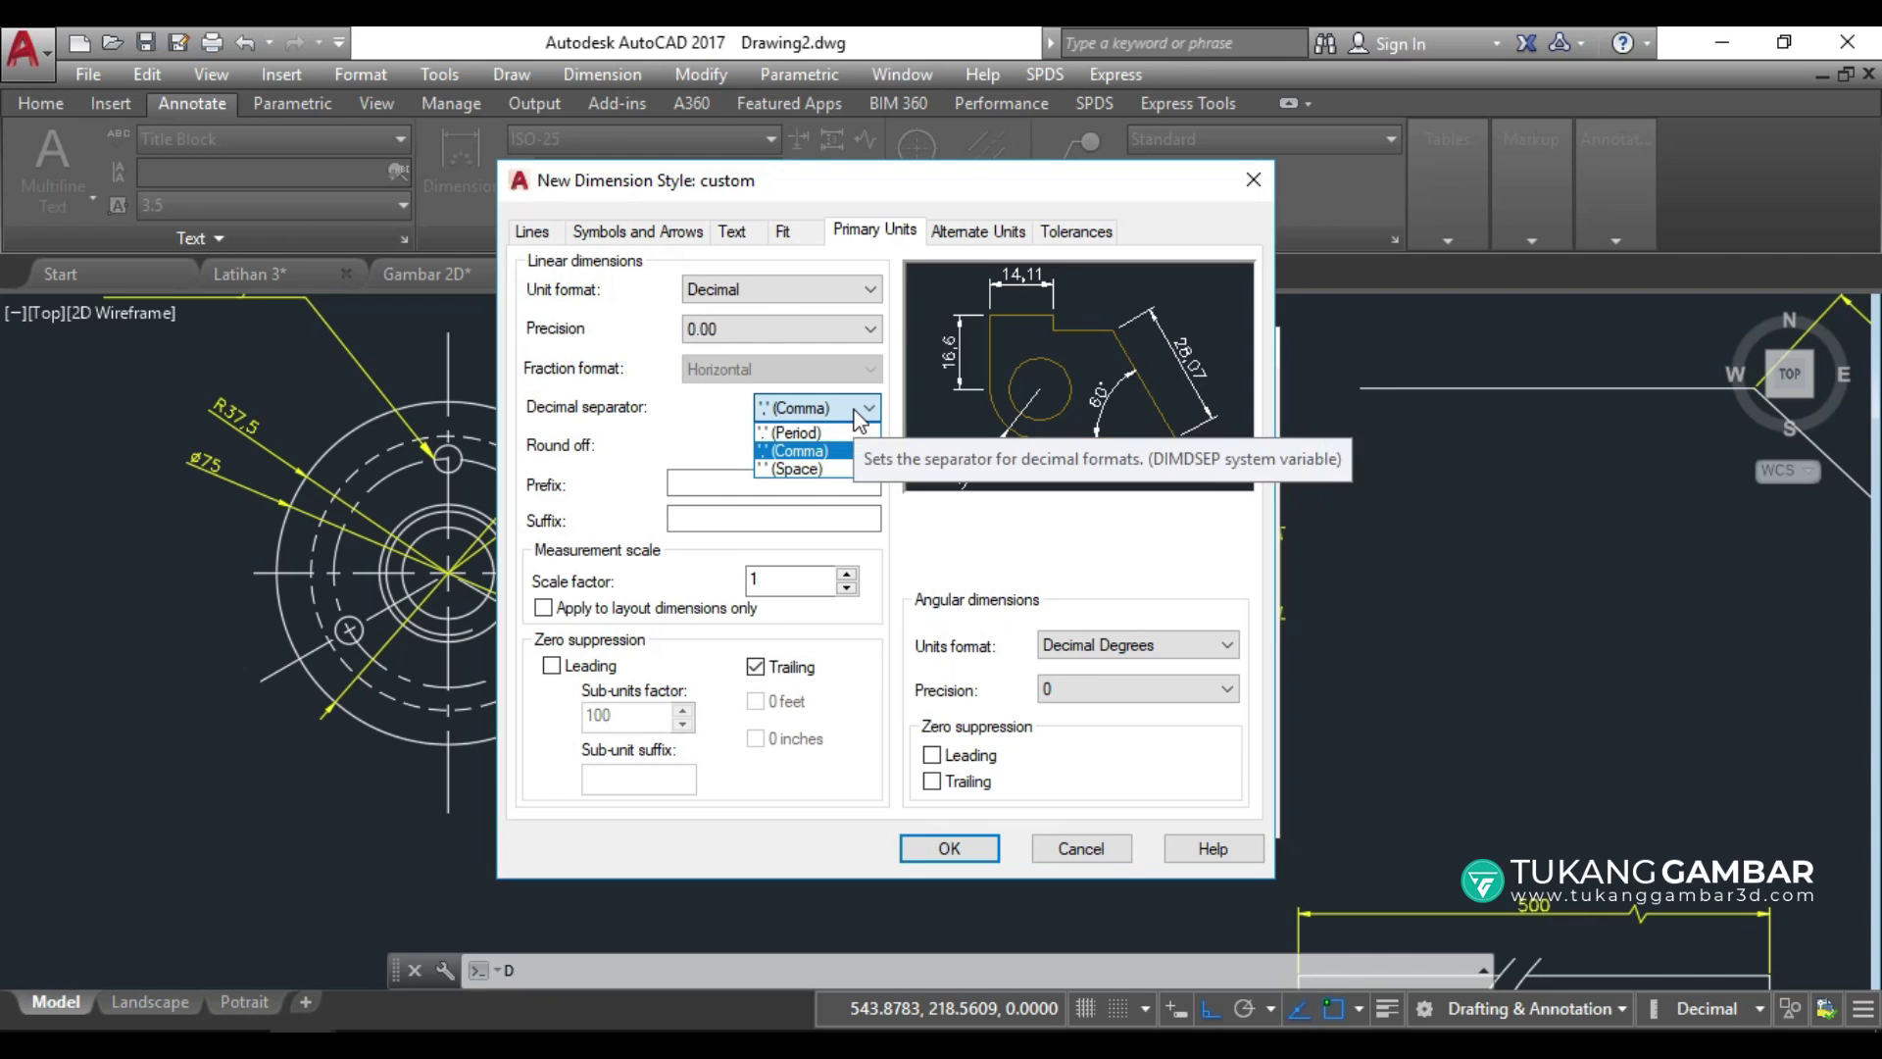
left_click(849, 410)
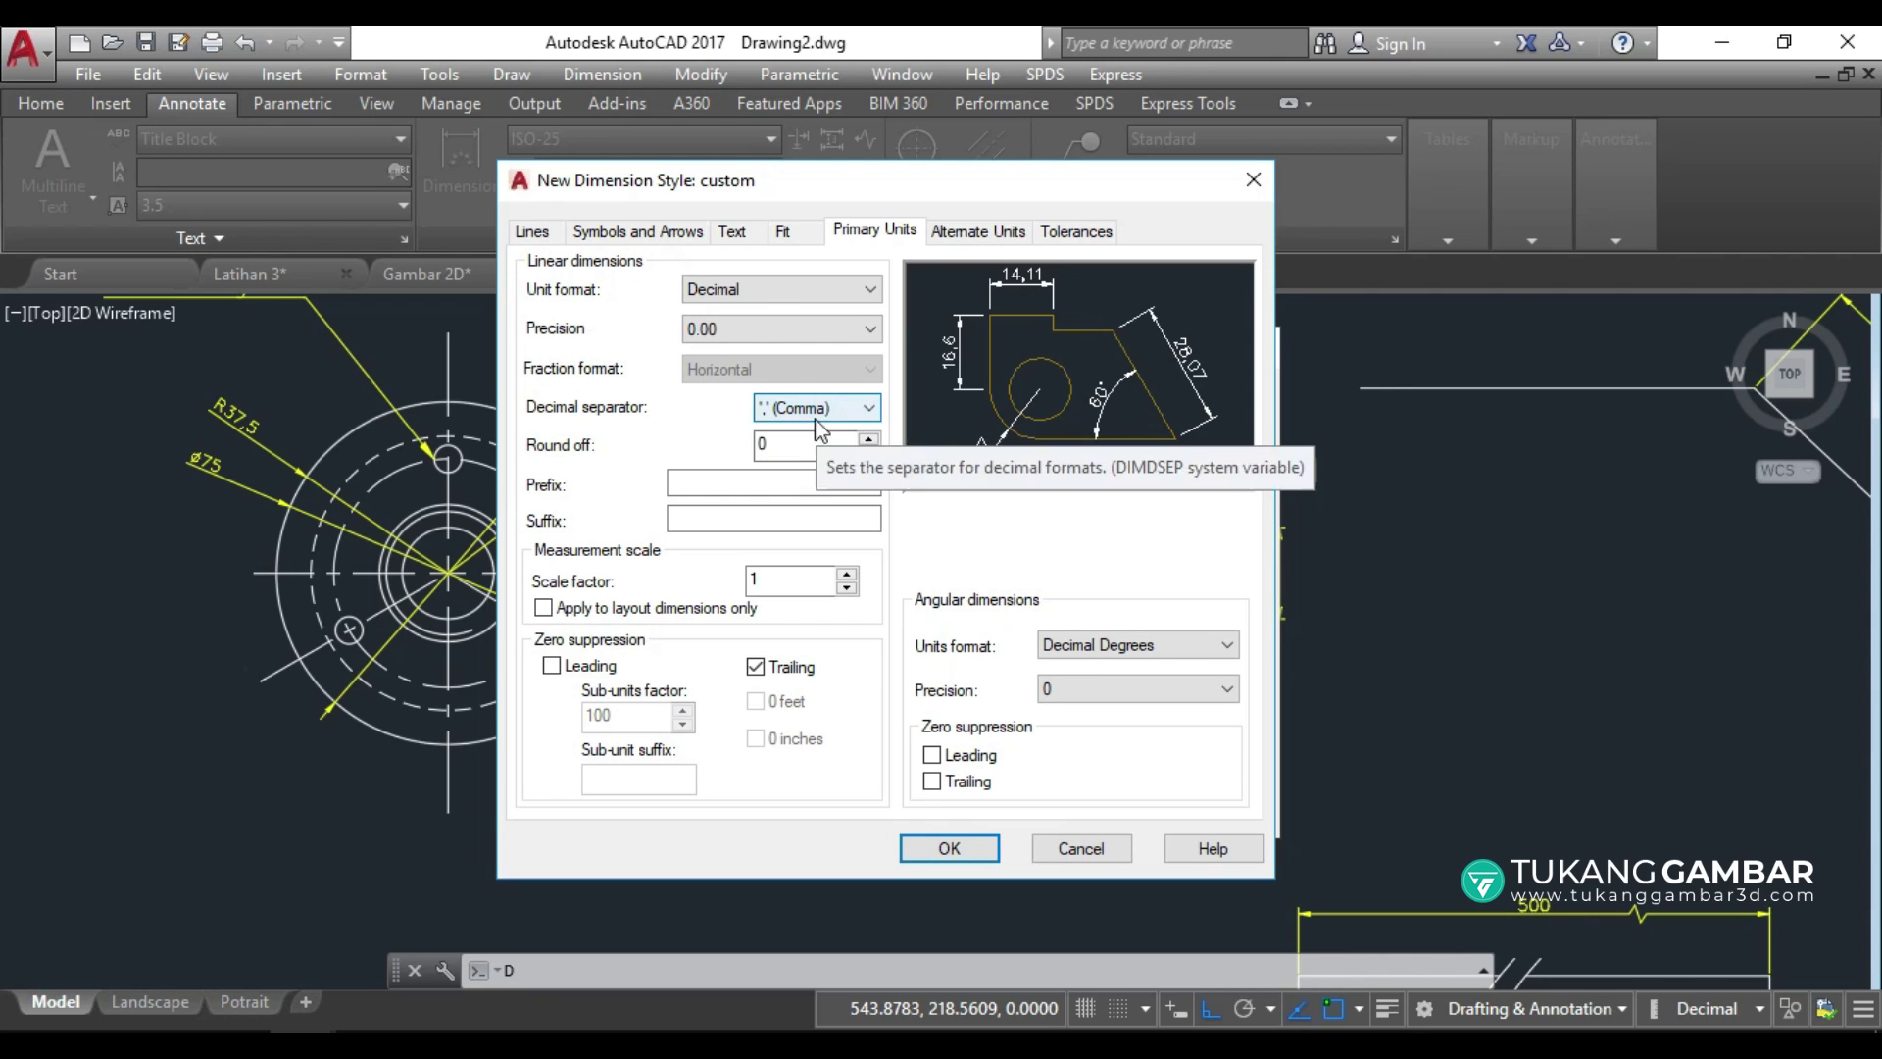
left_click(768, 578)
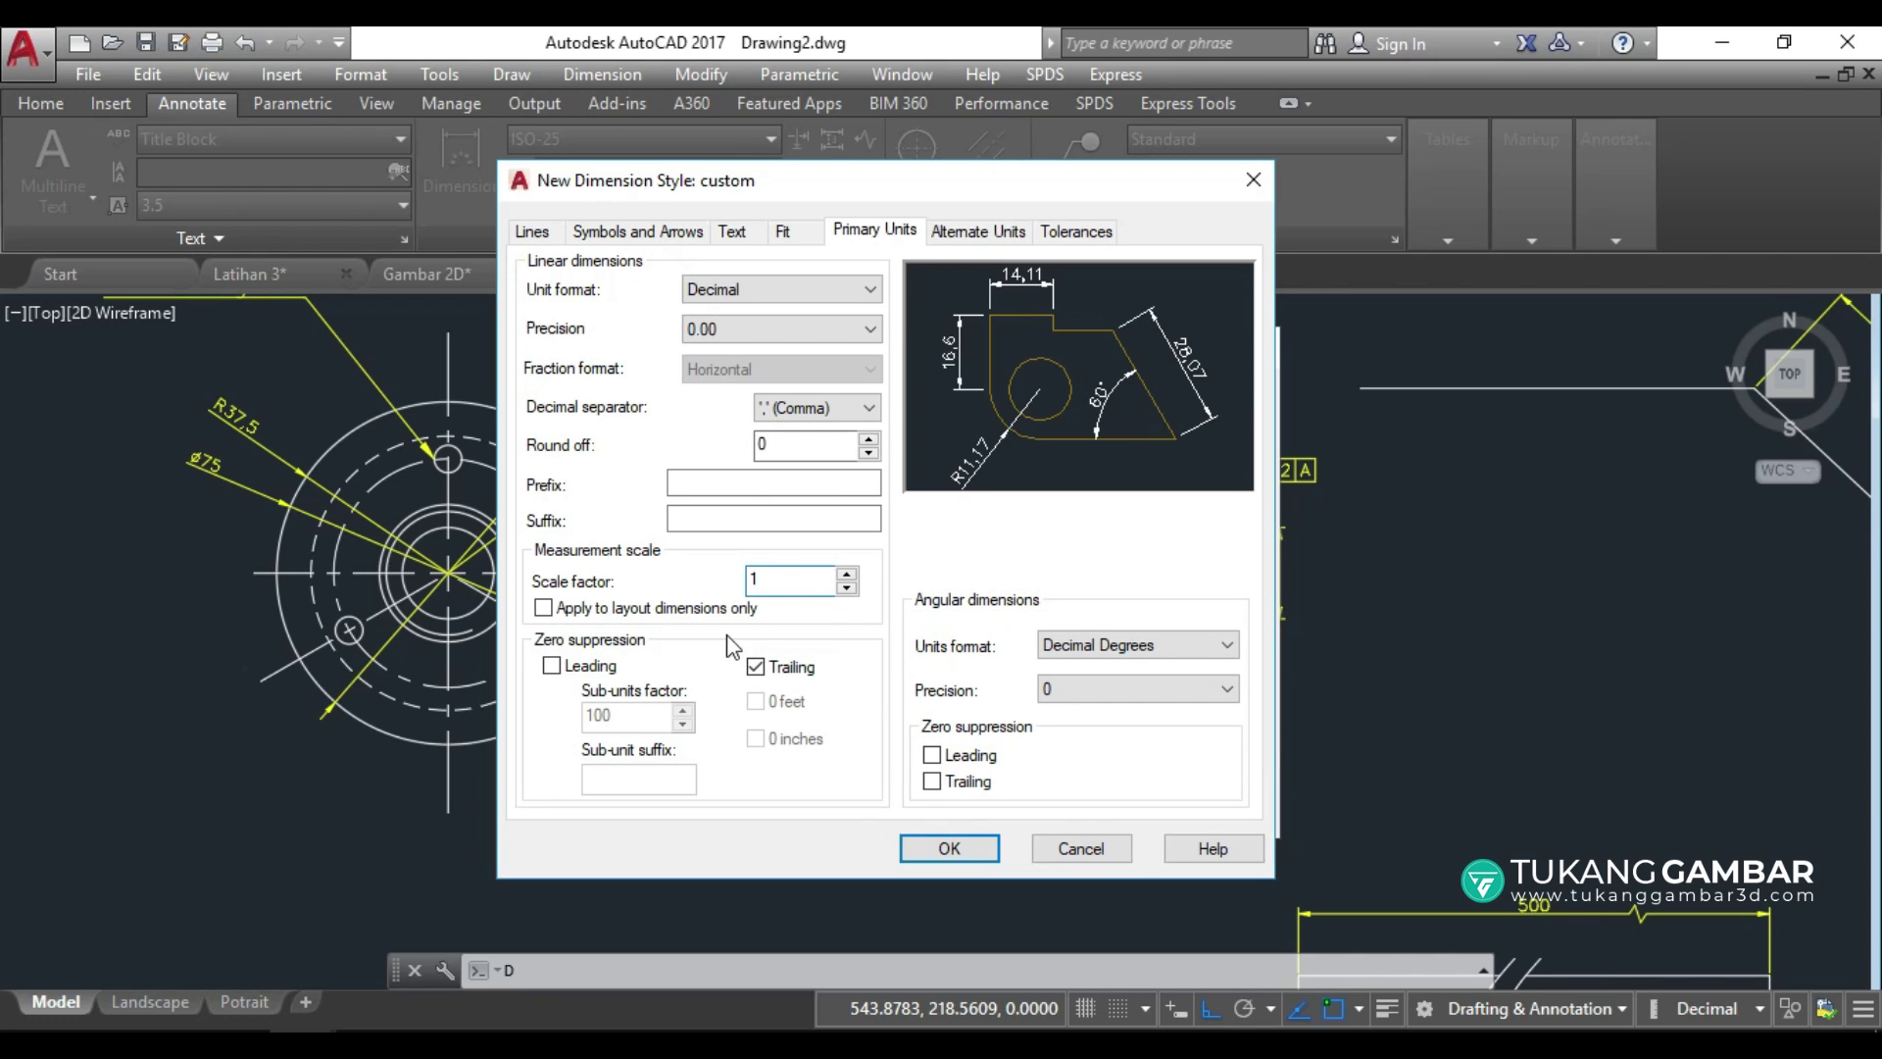
Glance at alternate units and preview Symmetrical tolerances before reverting to None.
left_click(958, 235)
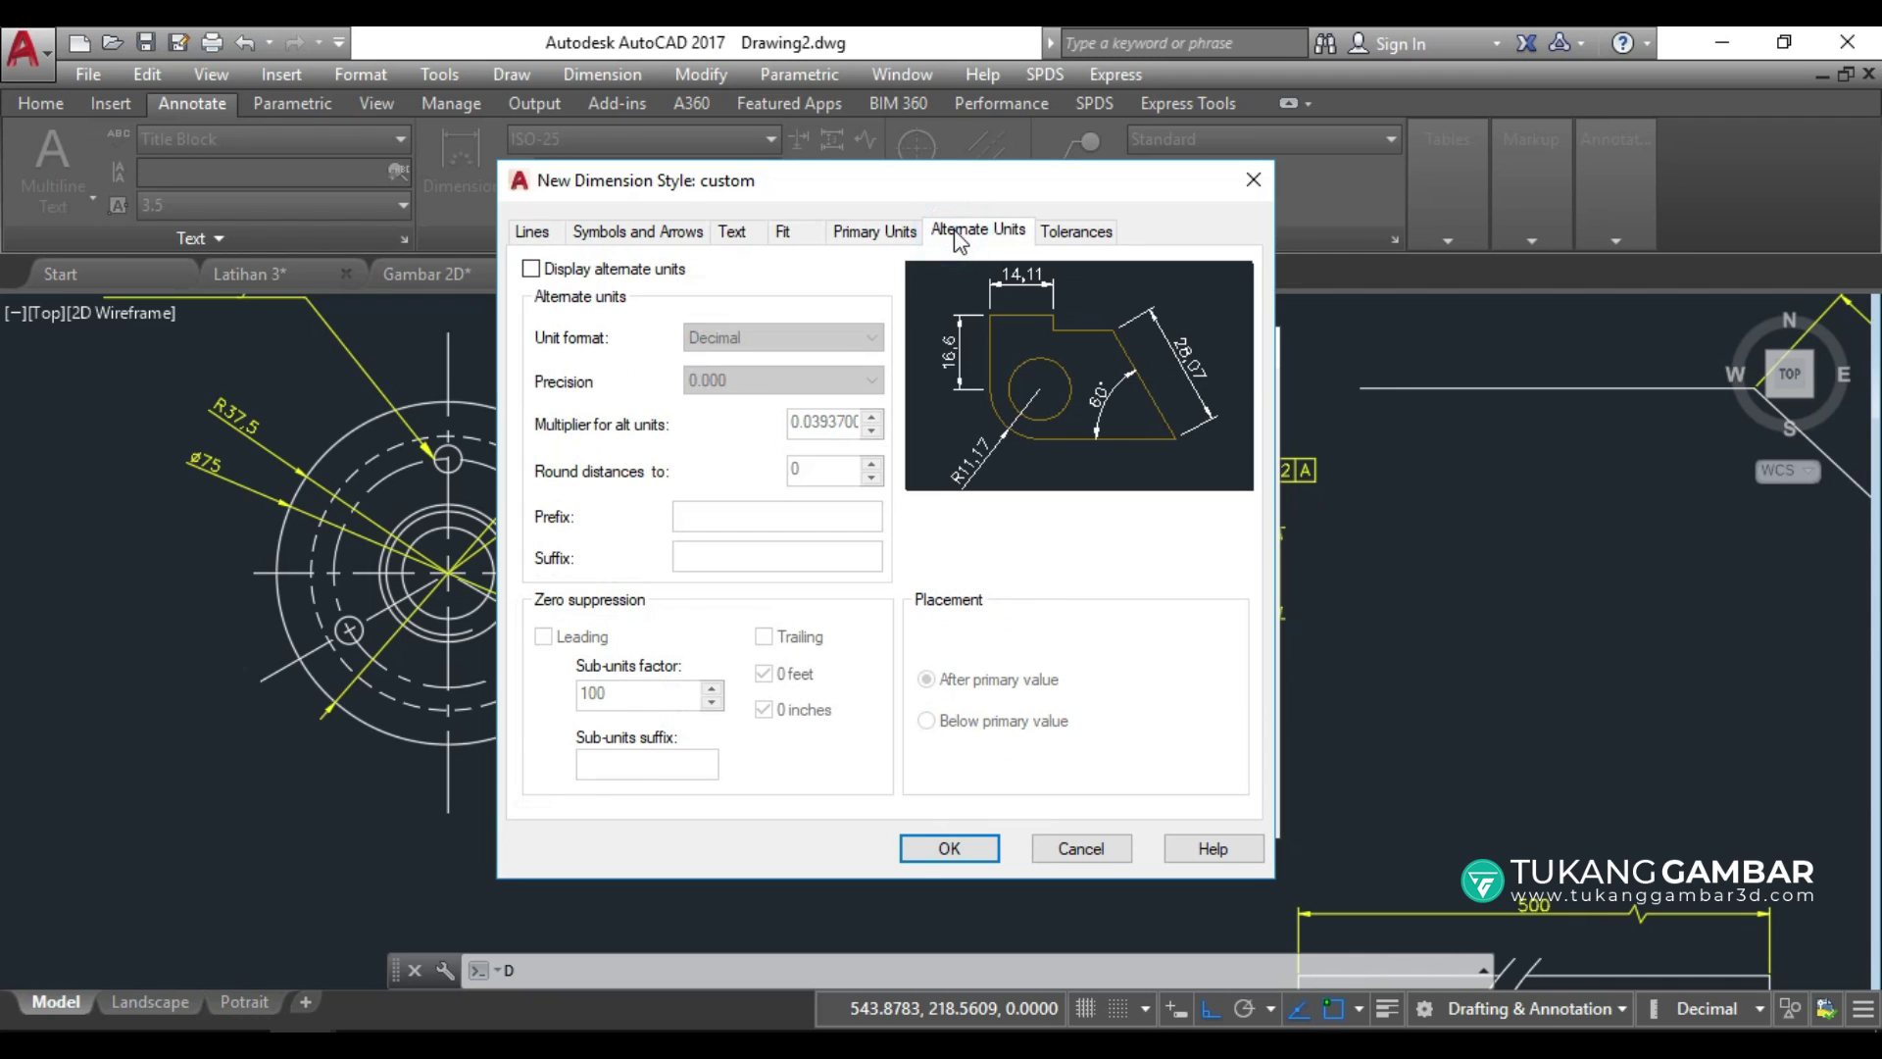
left_click(1084, 235)
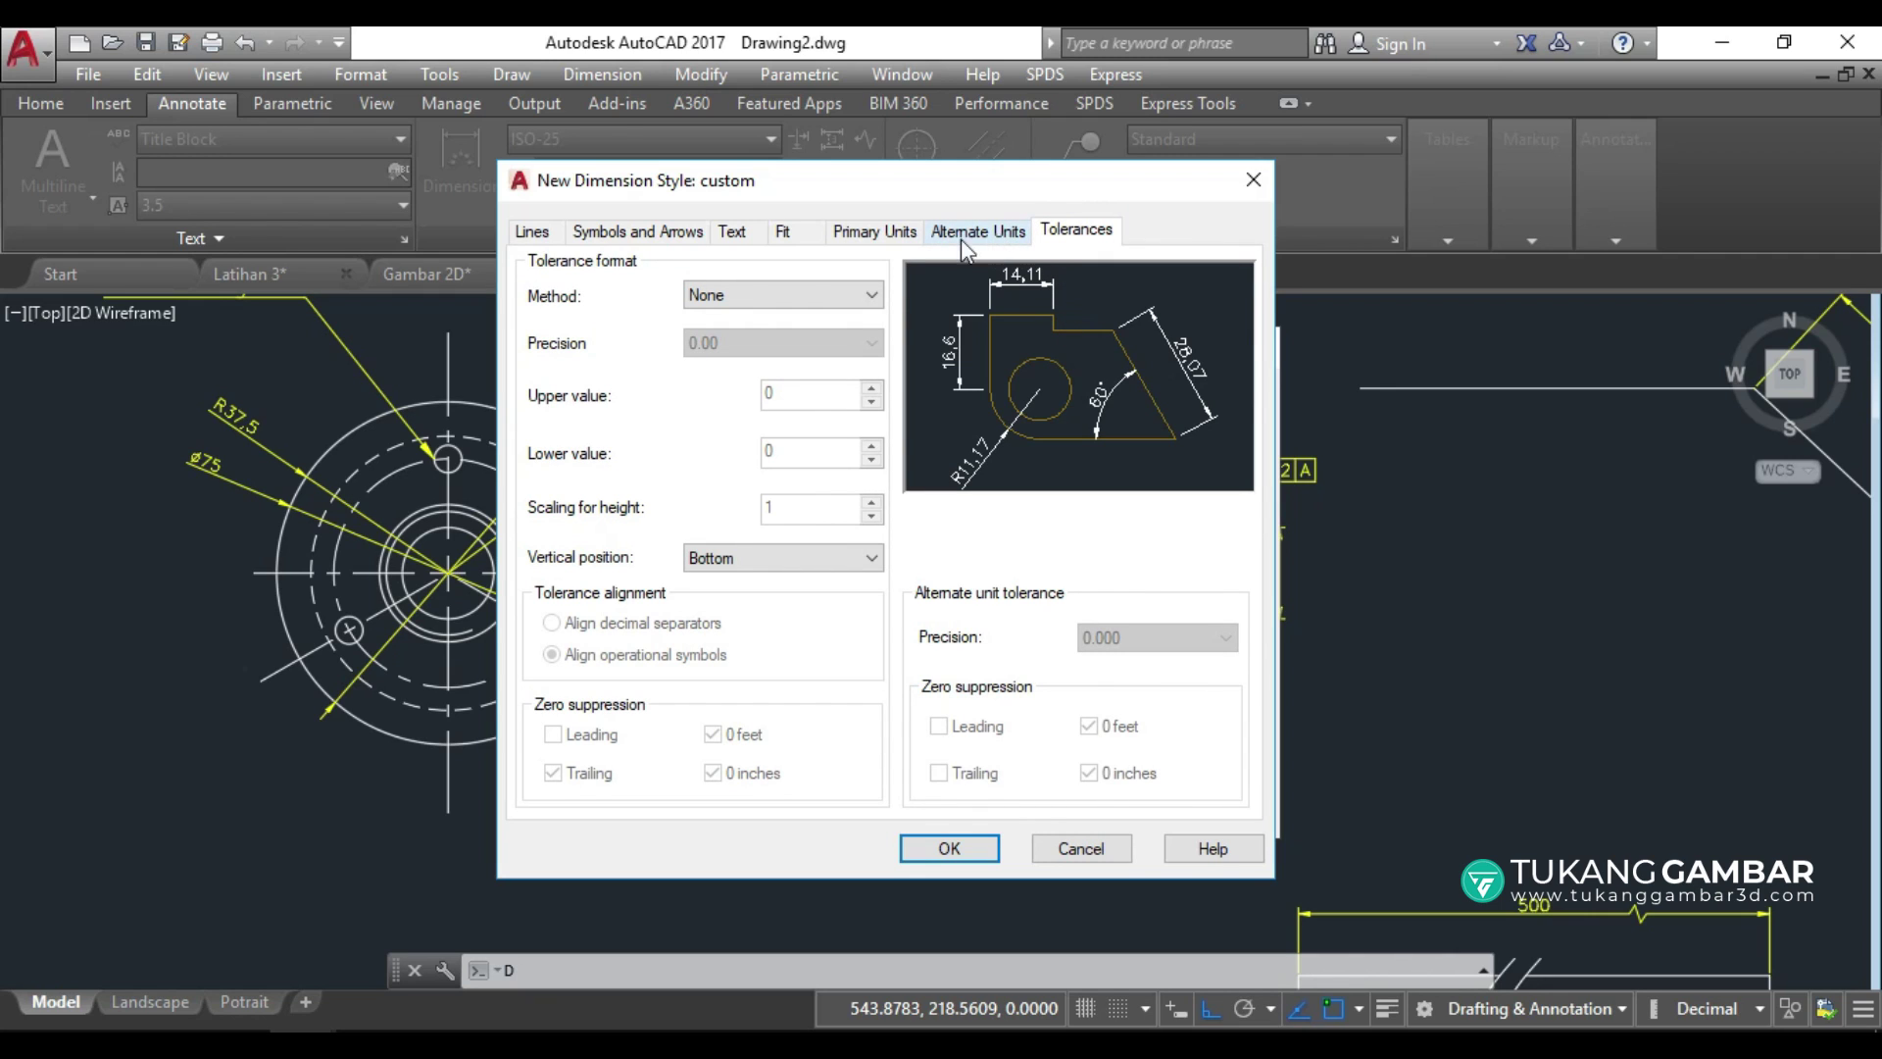
left_click(854, 296)
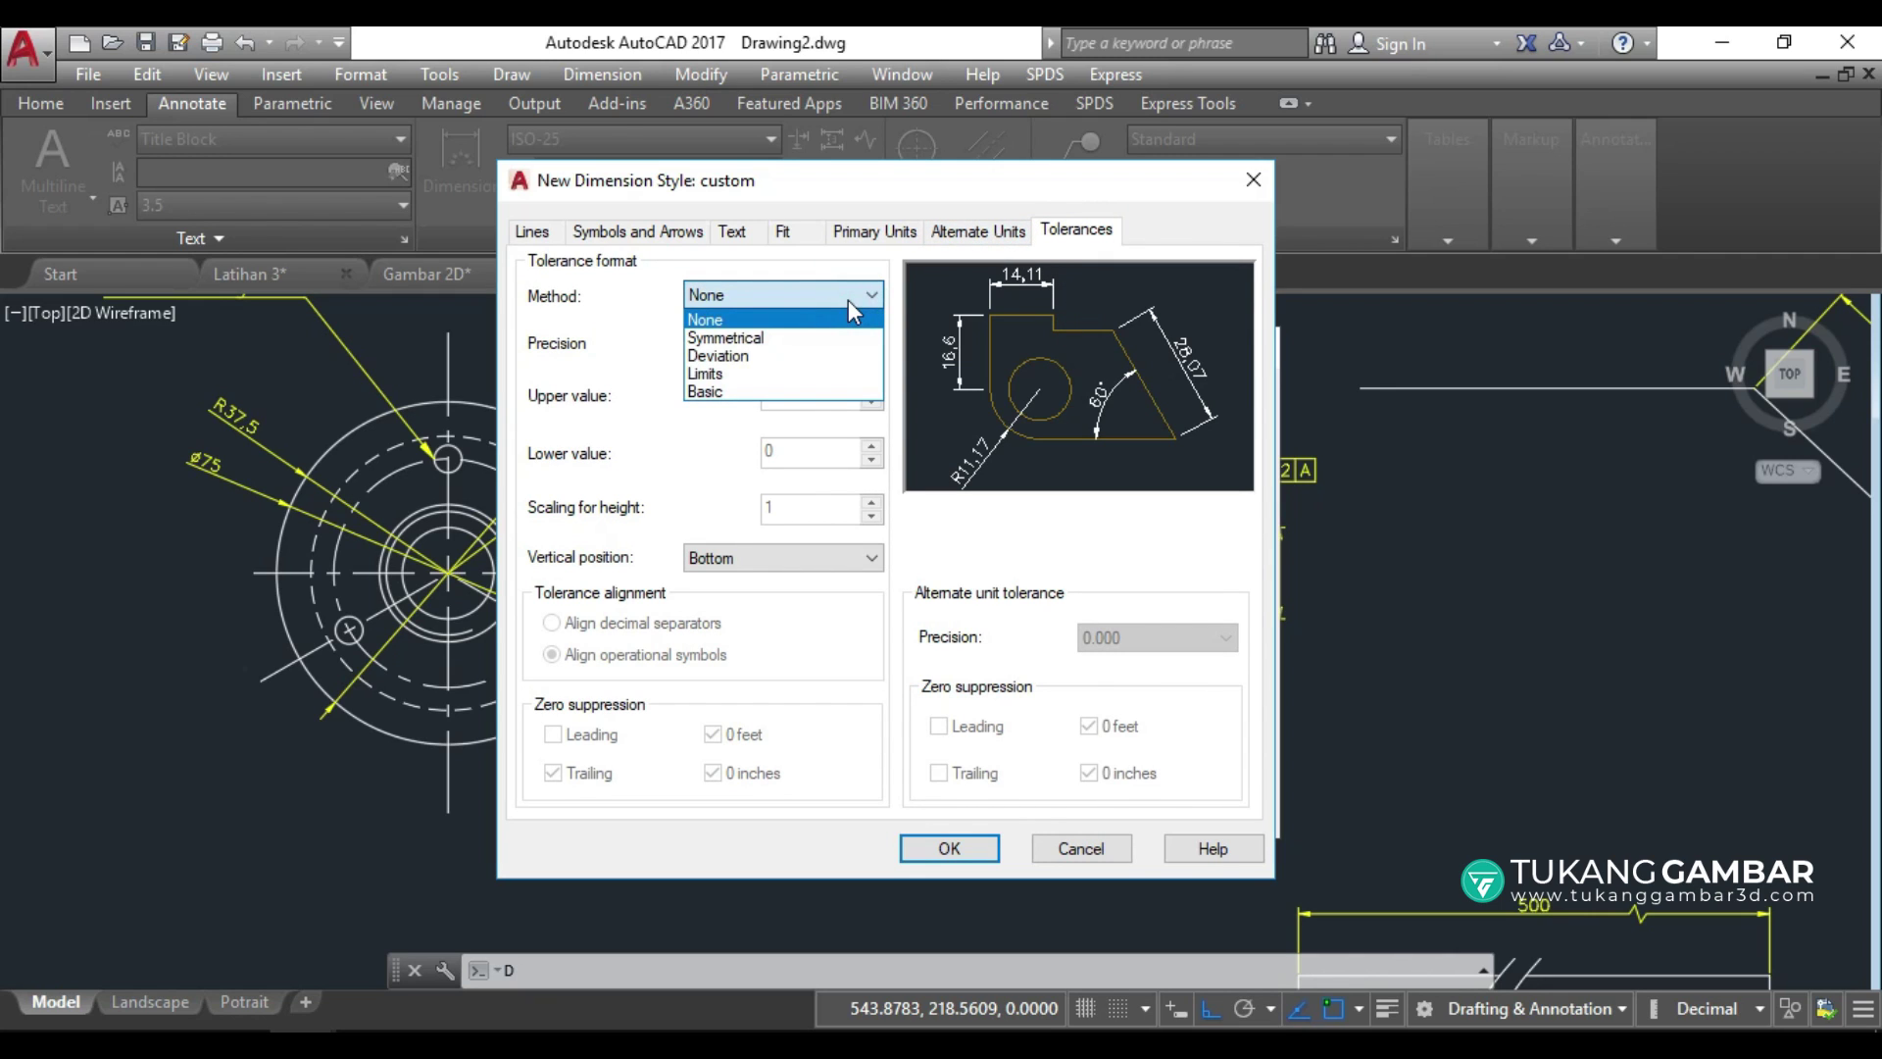
left_click(821, 345)
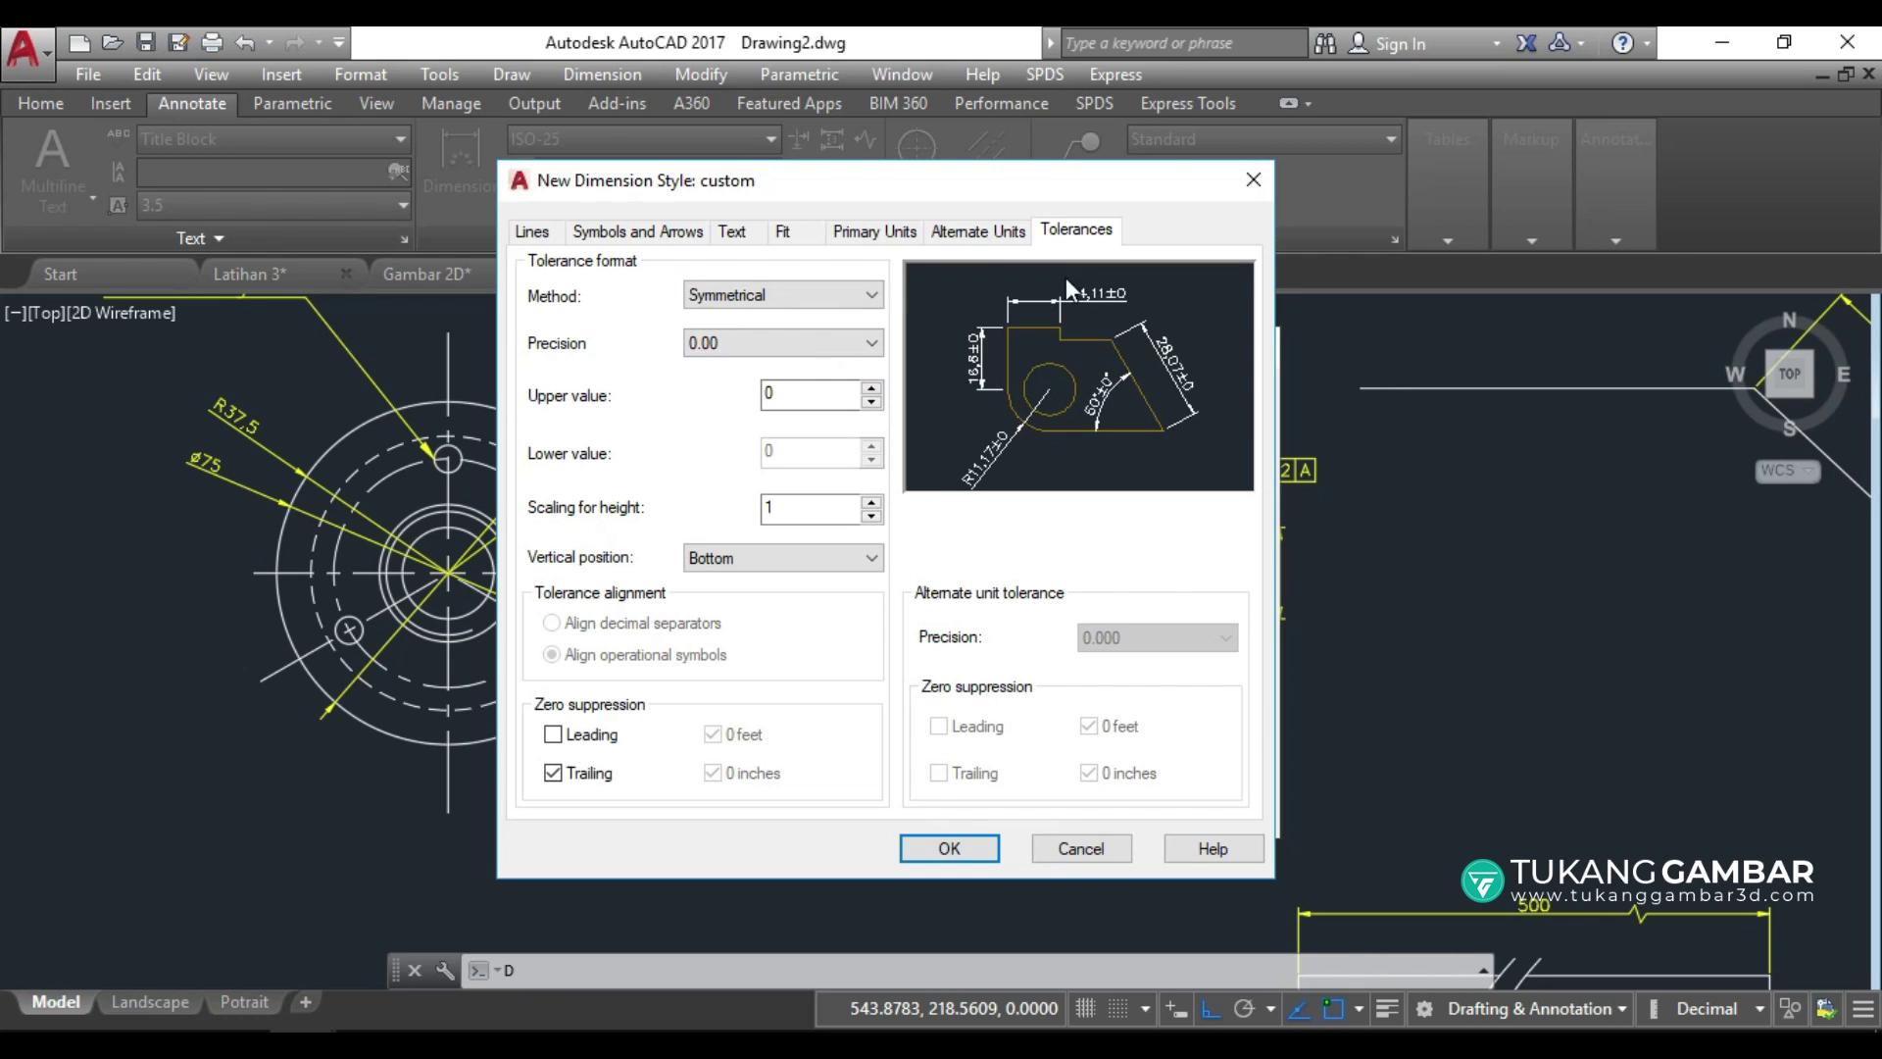
left_click(823, 295)
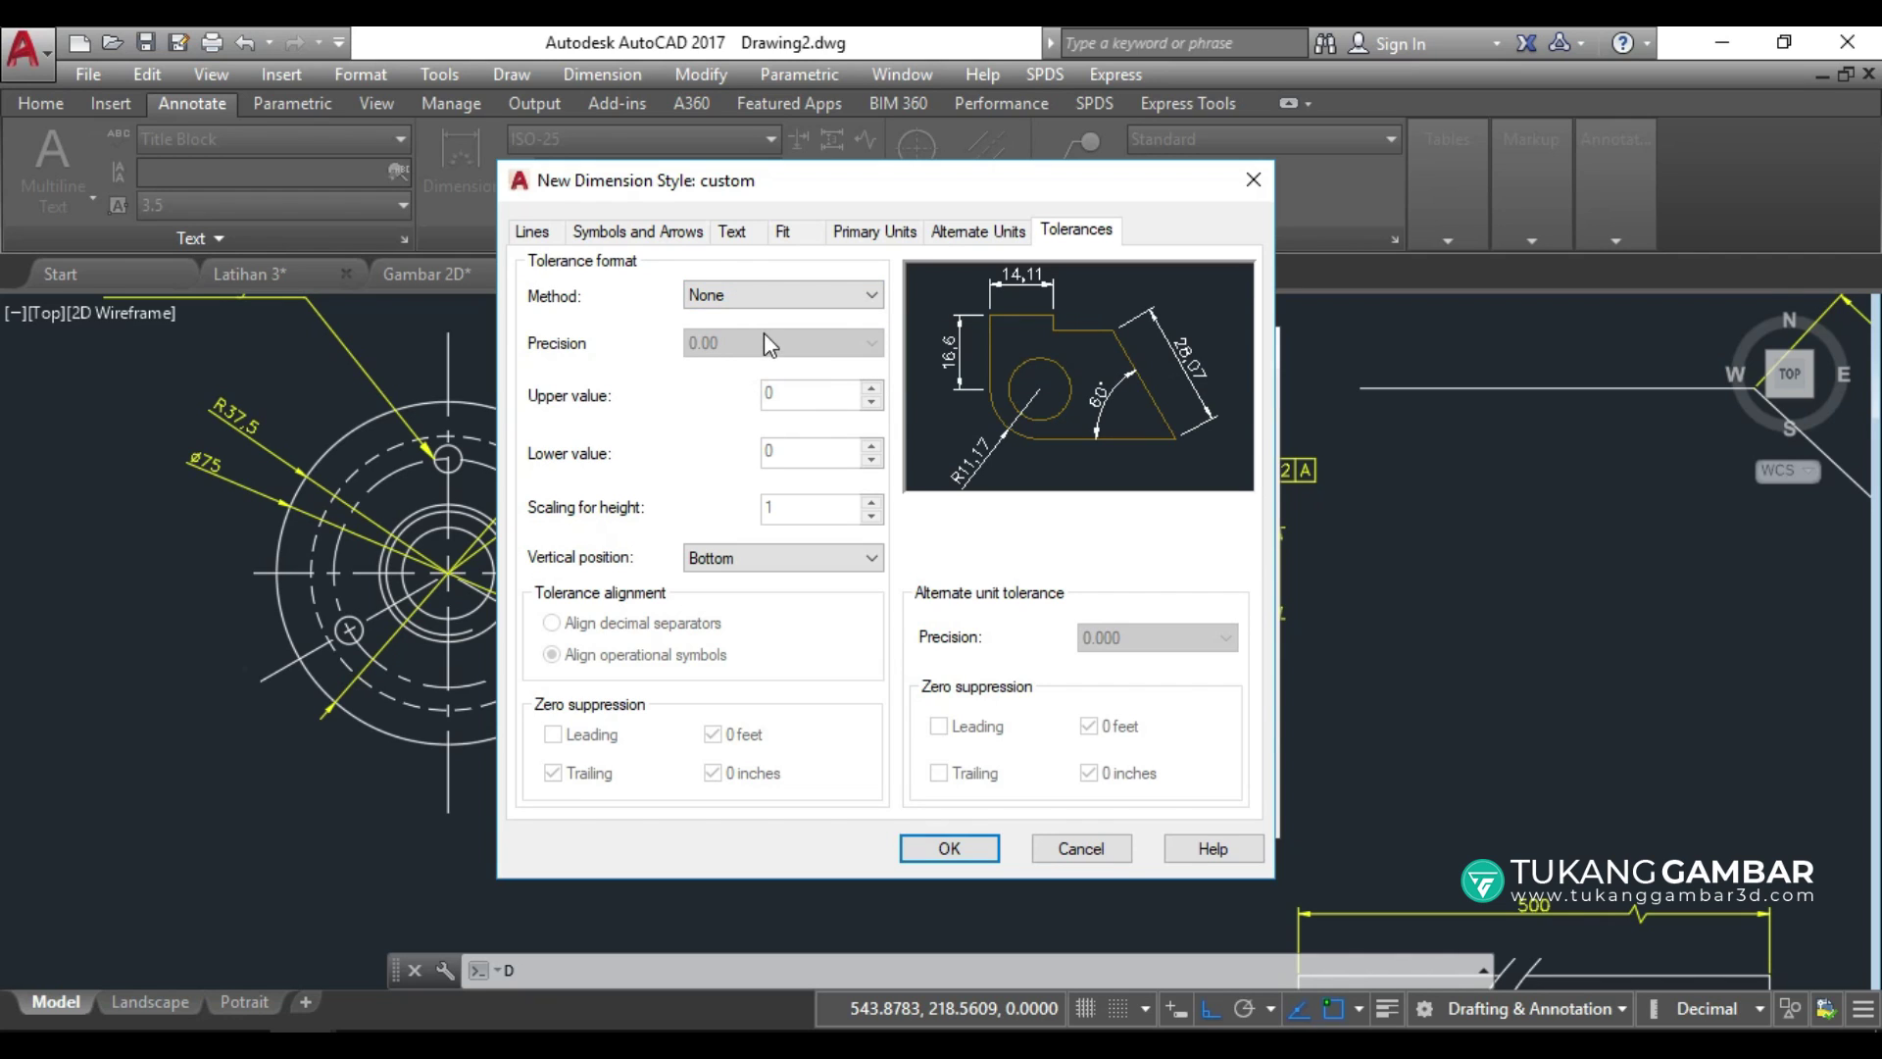
Set Symmetrical tolerances, save the custom style, and select it in the style list.
mouse_move(841, 182)
left_mouse_down()
mouse_move(1041, 214)
mouse_move(809, 238)
left_mouse_up()
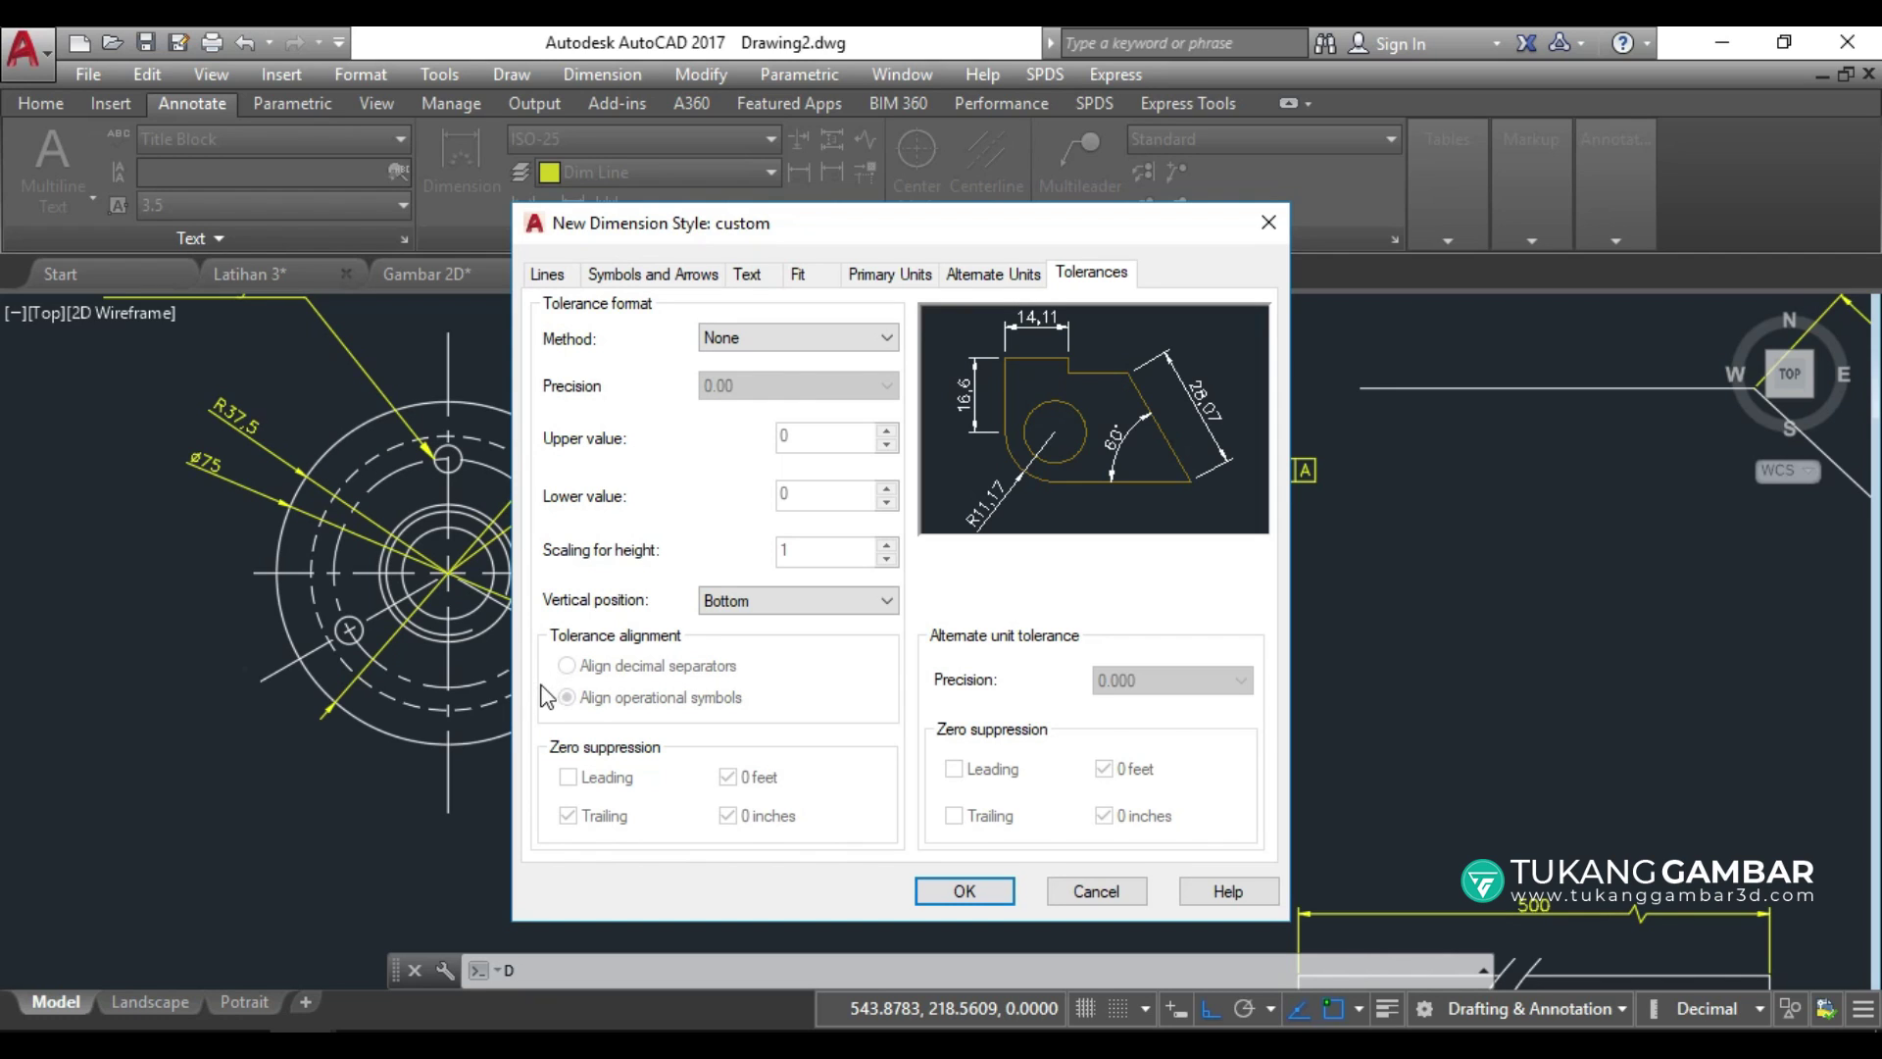
left_click(800, 337)
left_click(741, 380)
left_click(802, 337)
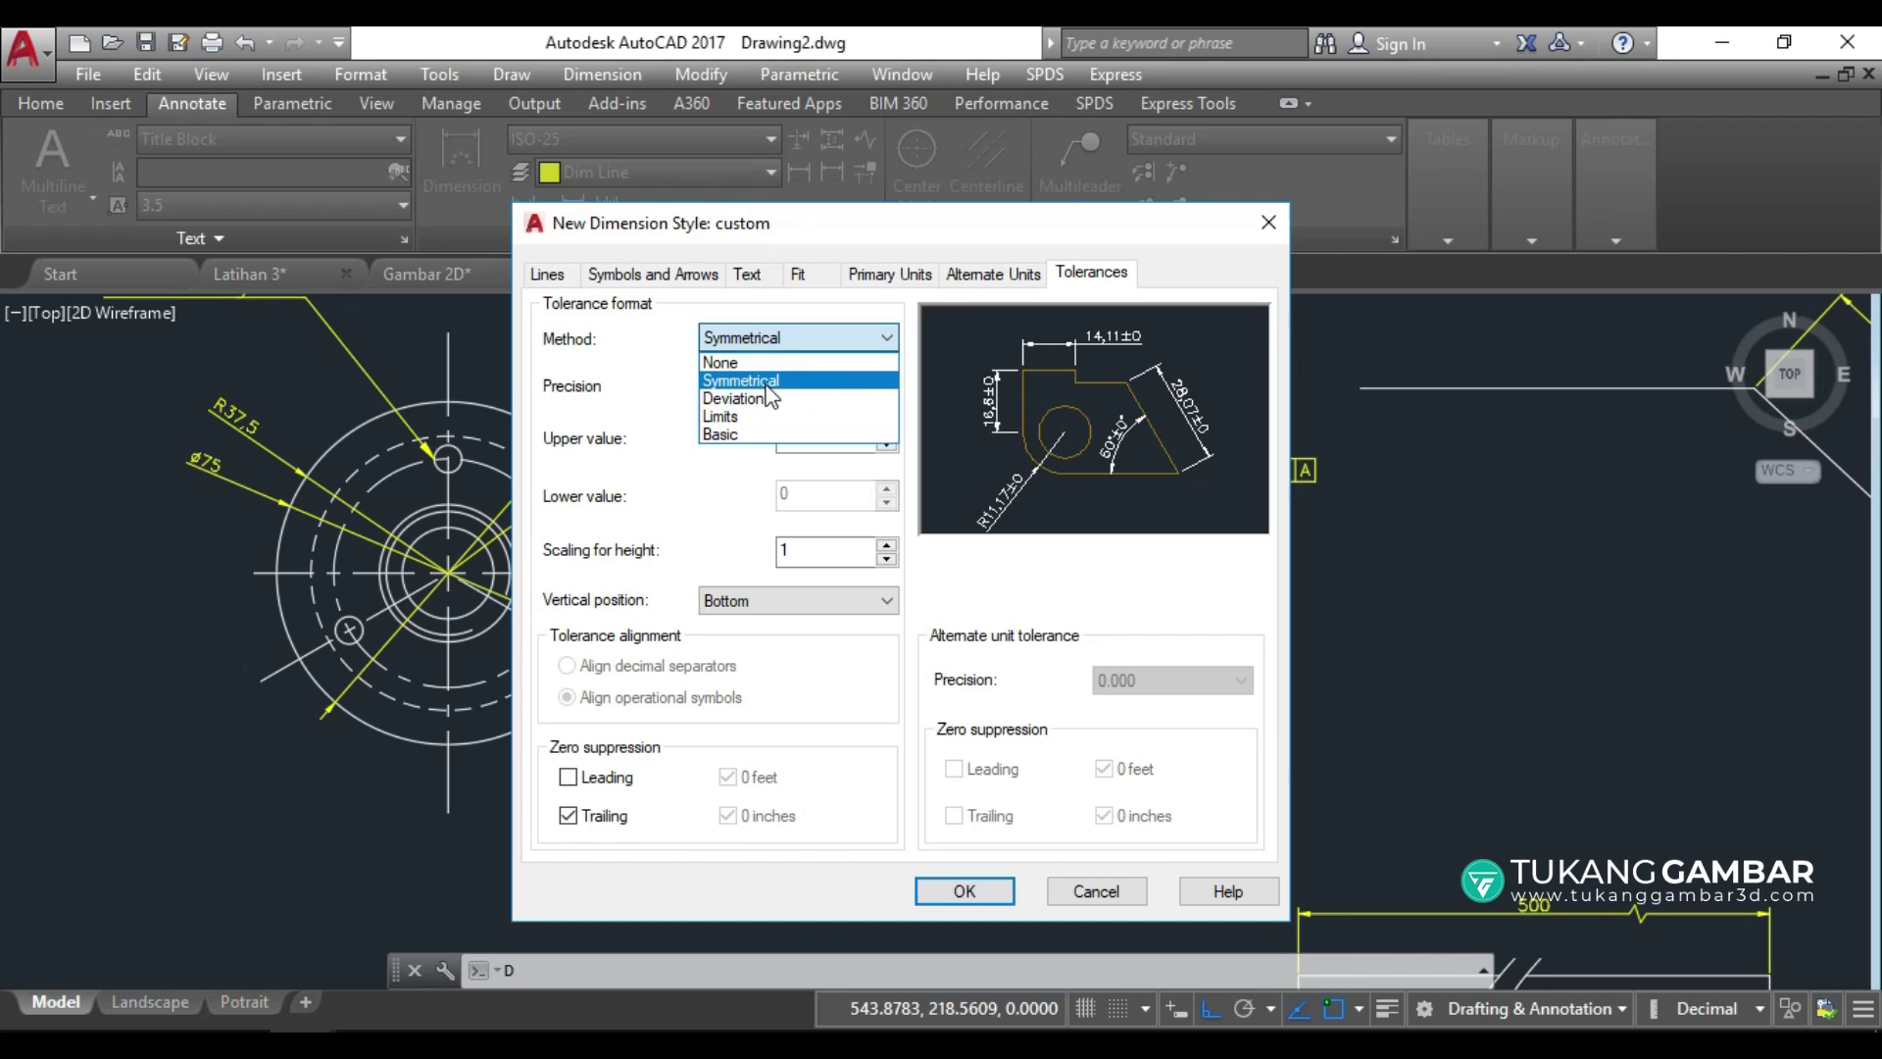
left_click(766, 384)
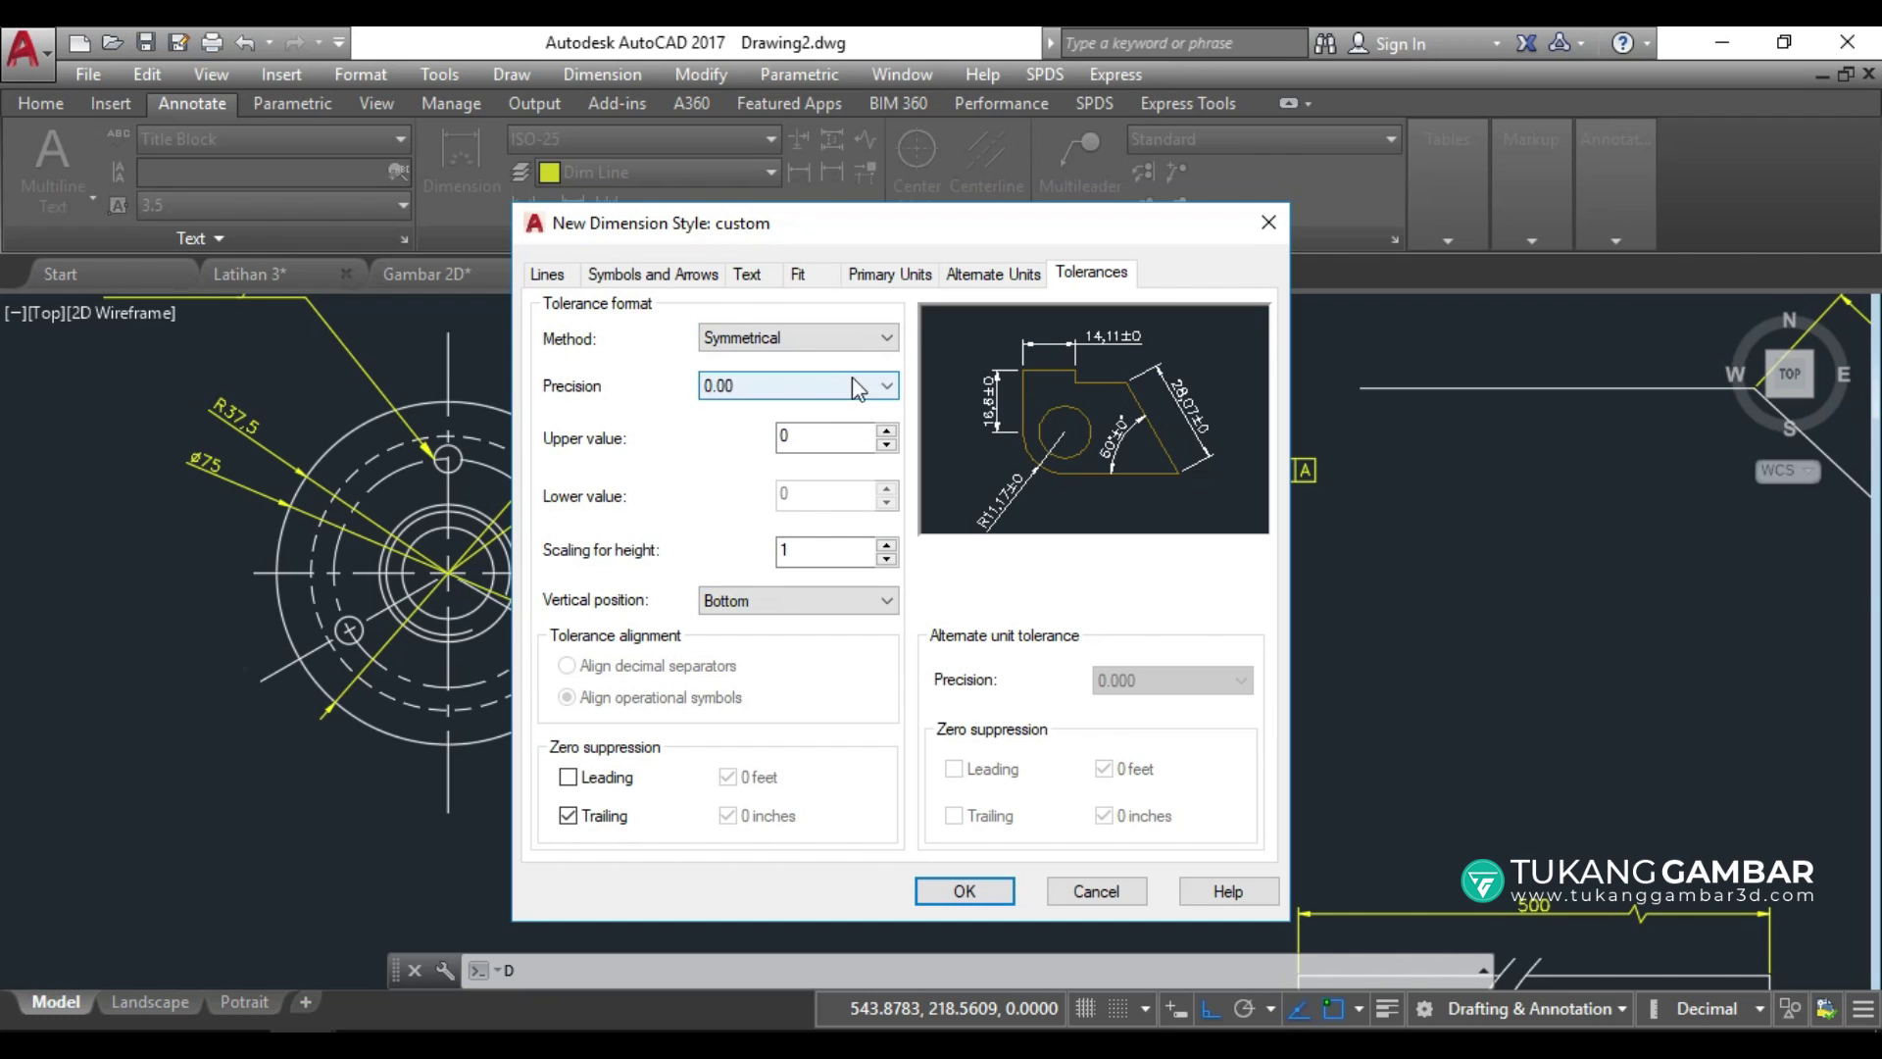
left_click(940, 894)
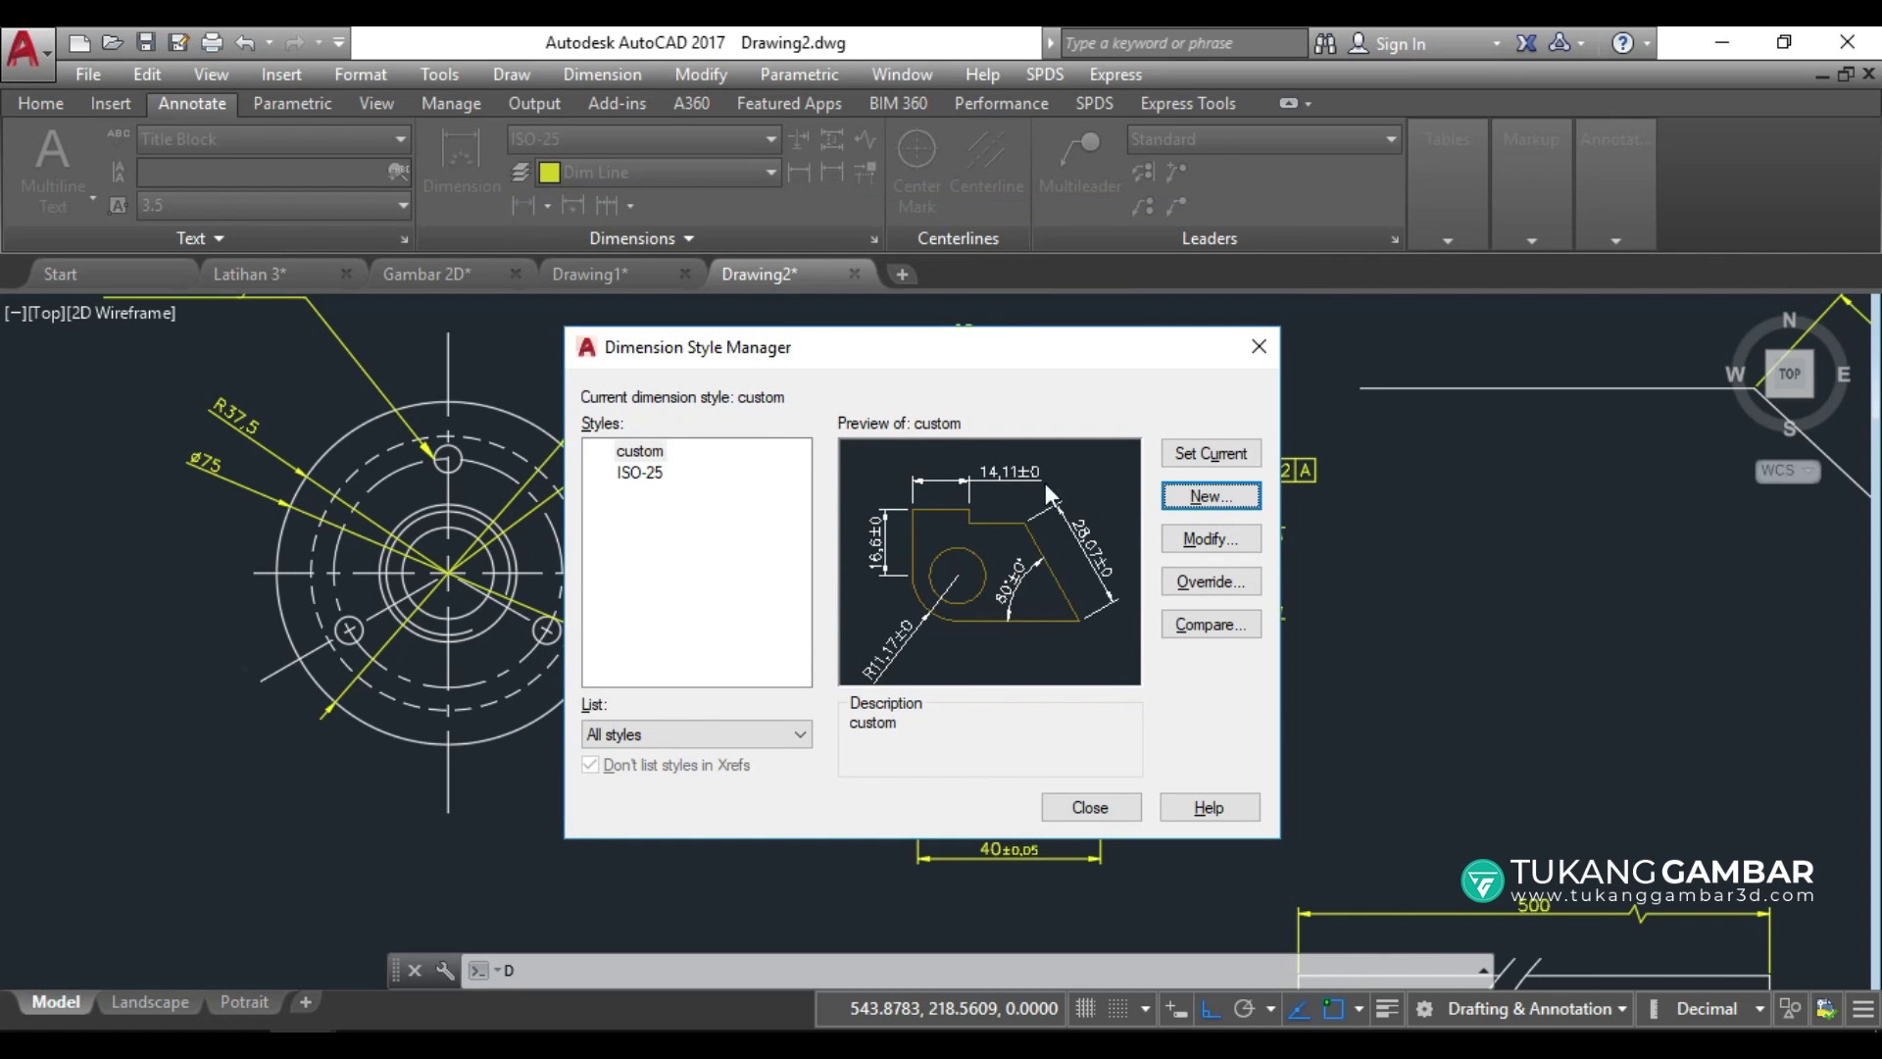
left_click(656, 453)
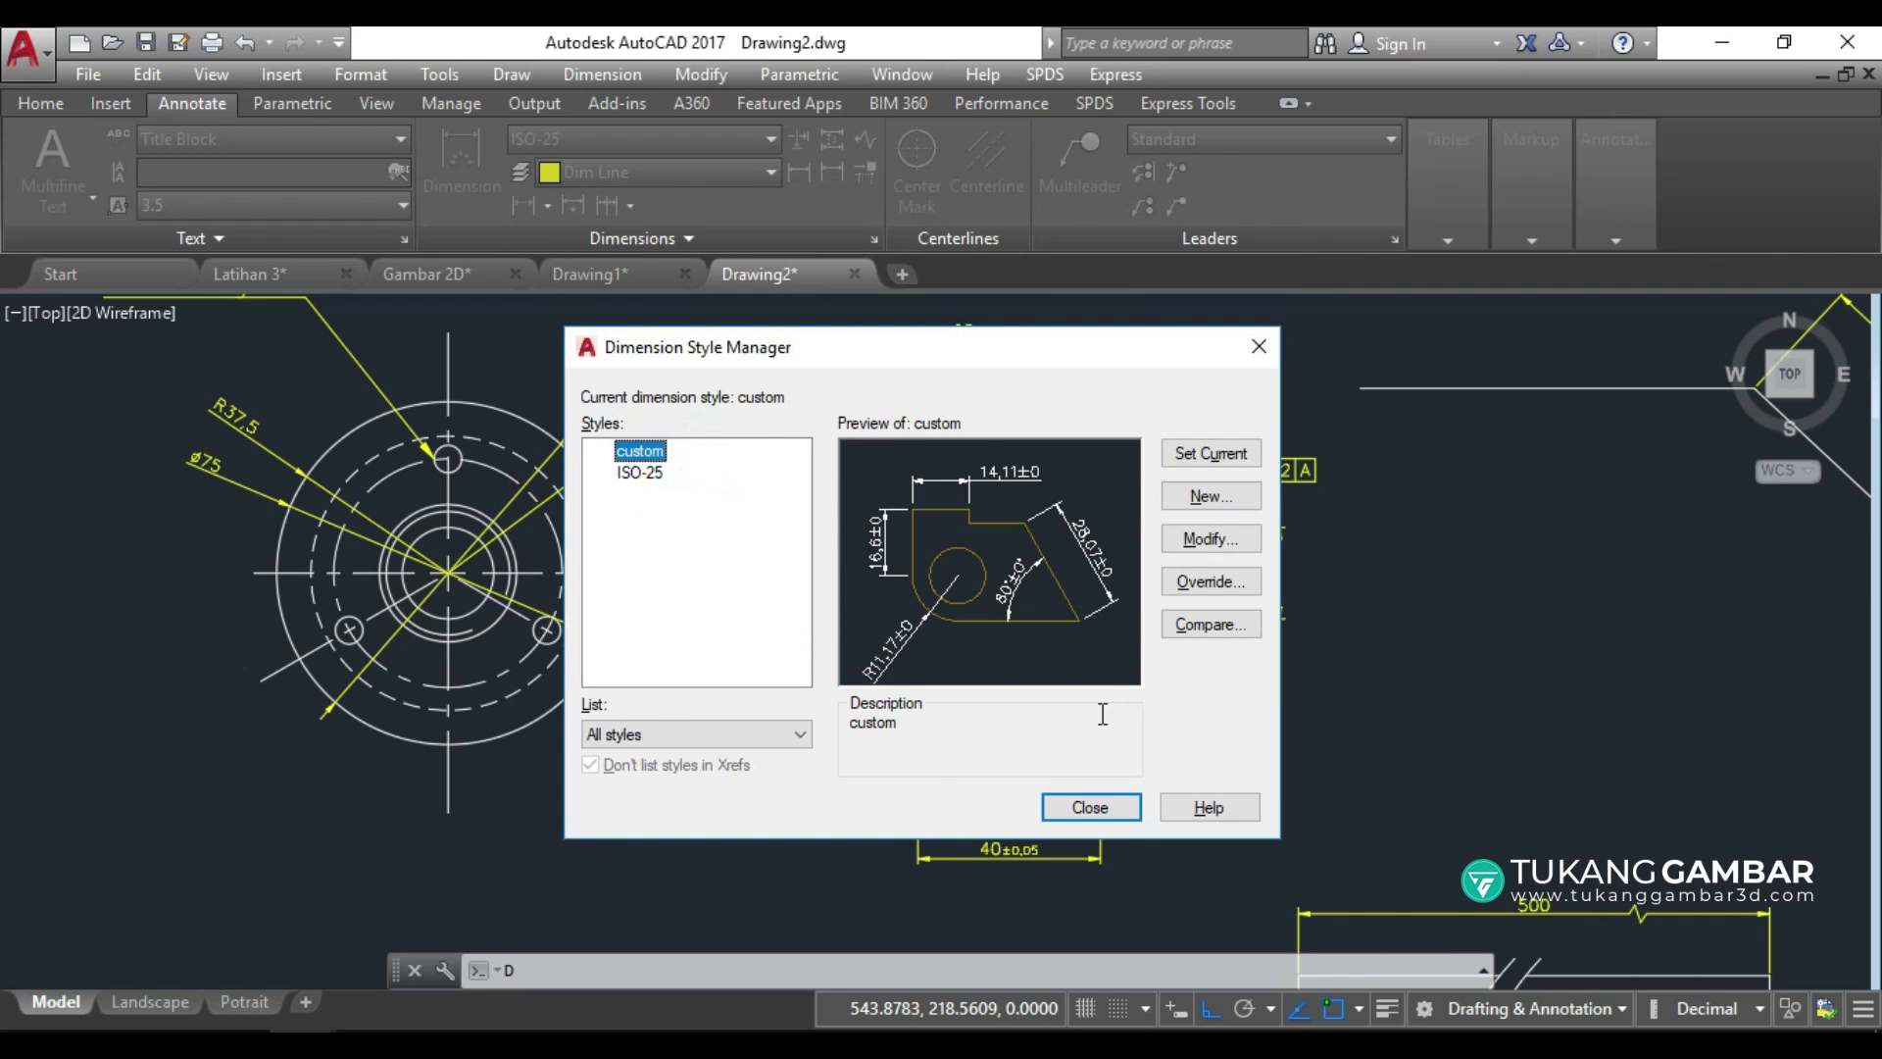
Inspect the drawing's dimensions, then switch the current dimension style back to ISO-25.
left_click(1116, 813)
scroll(1079, 692, "down", 3)
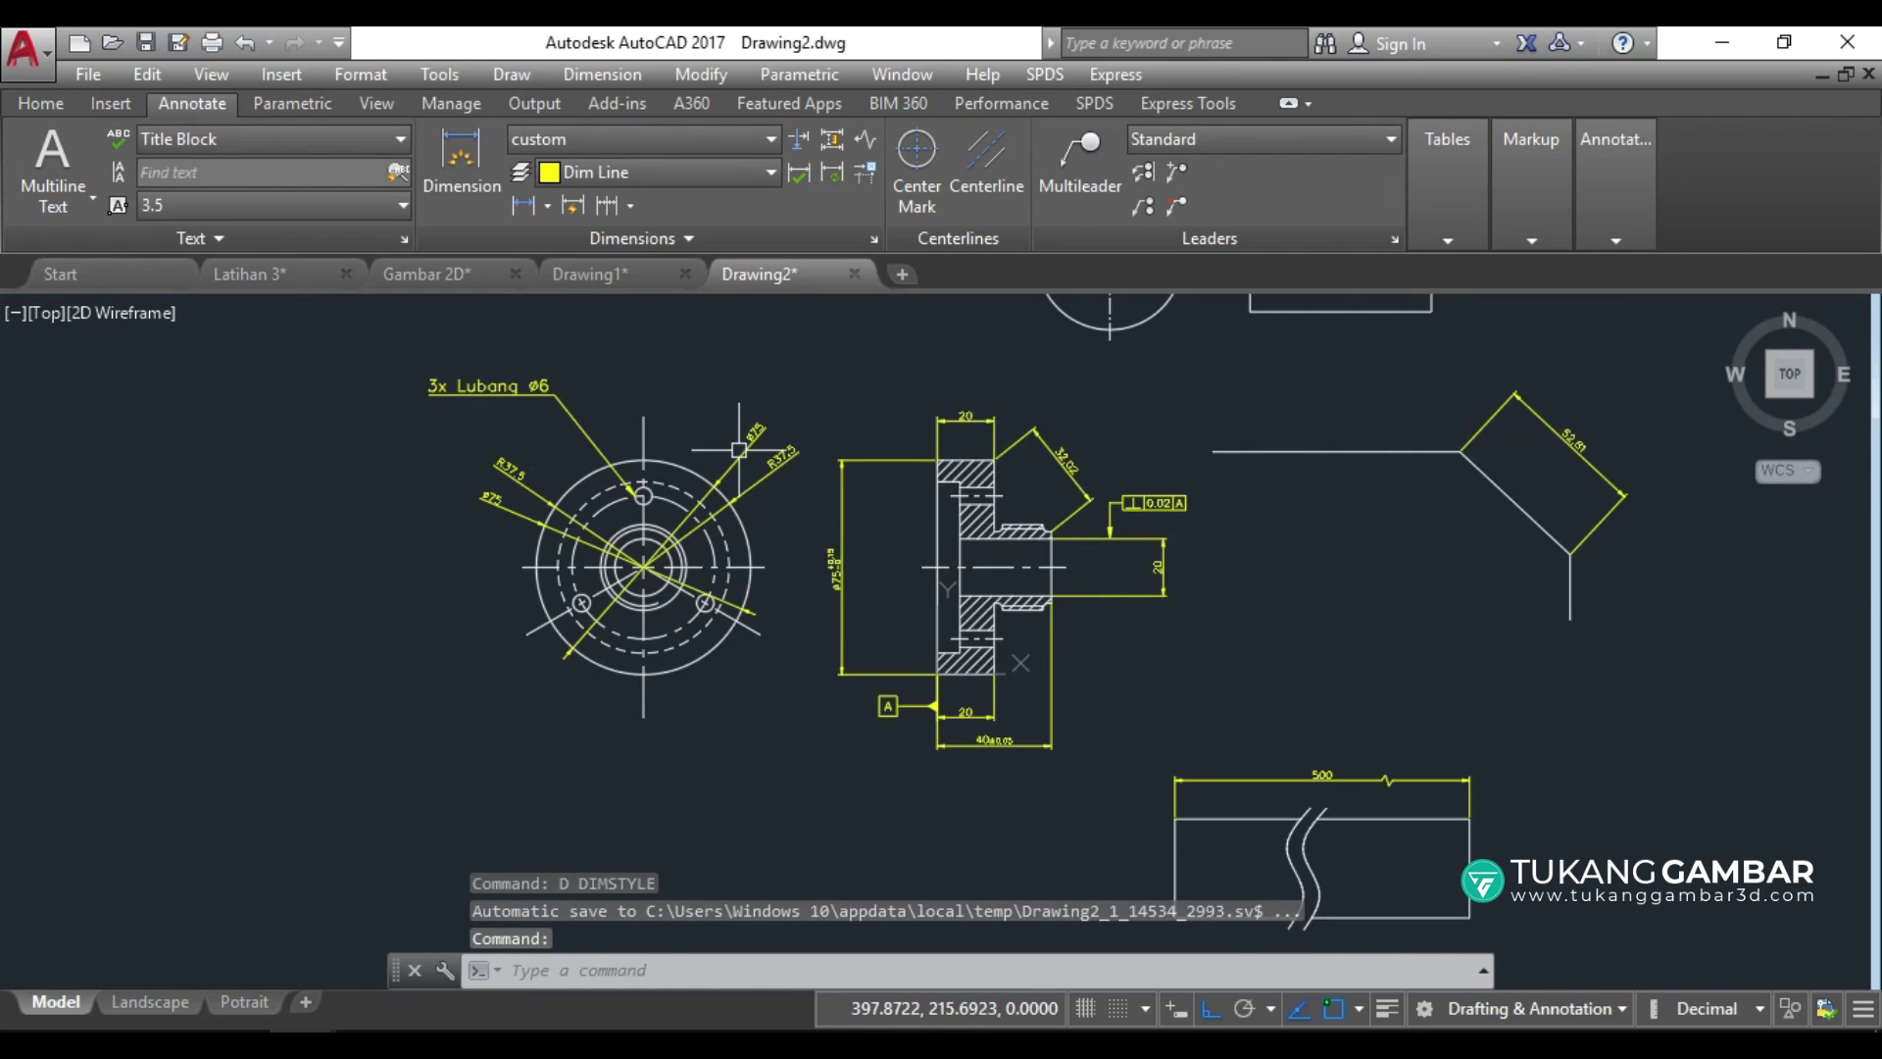
scroll(783, 444, "up", 6)
scroll(783, 444, "down", 3)
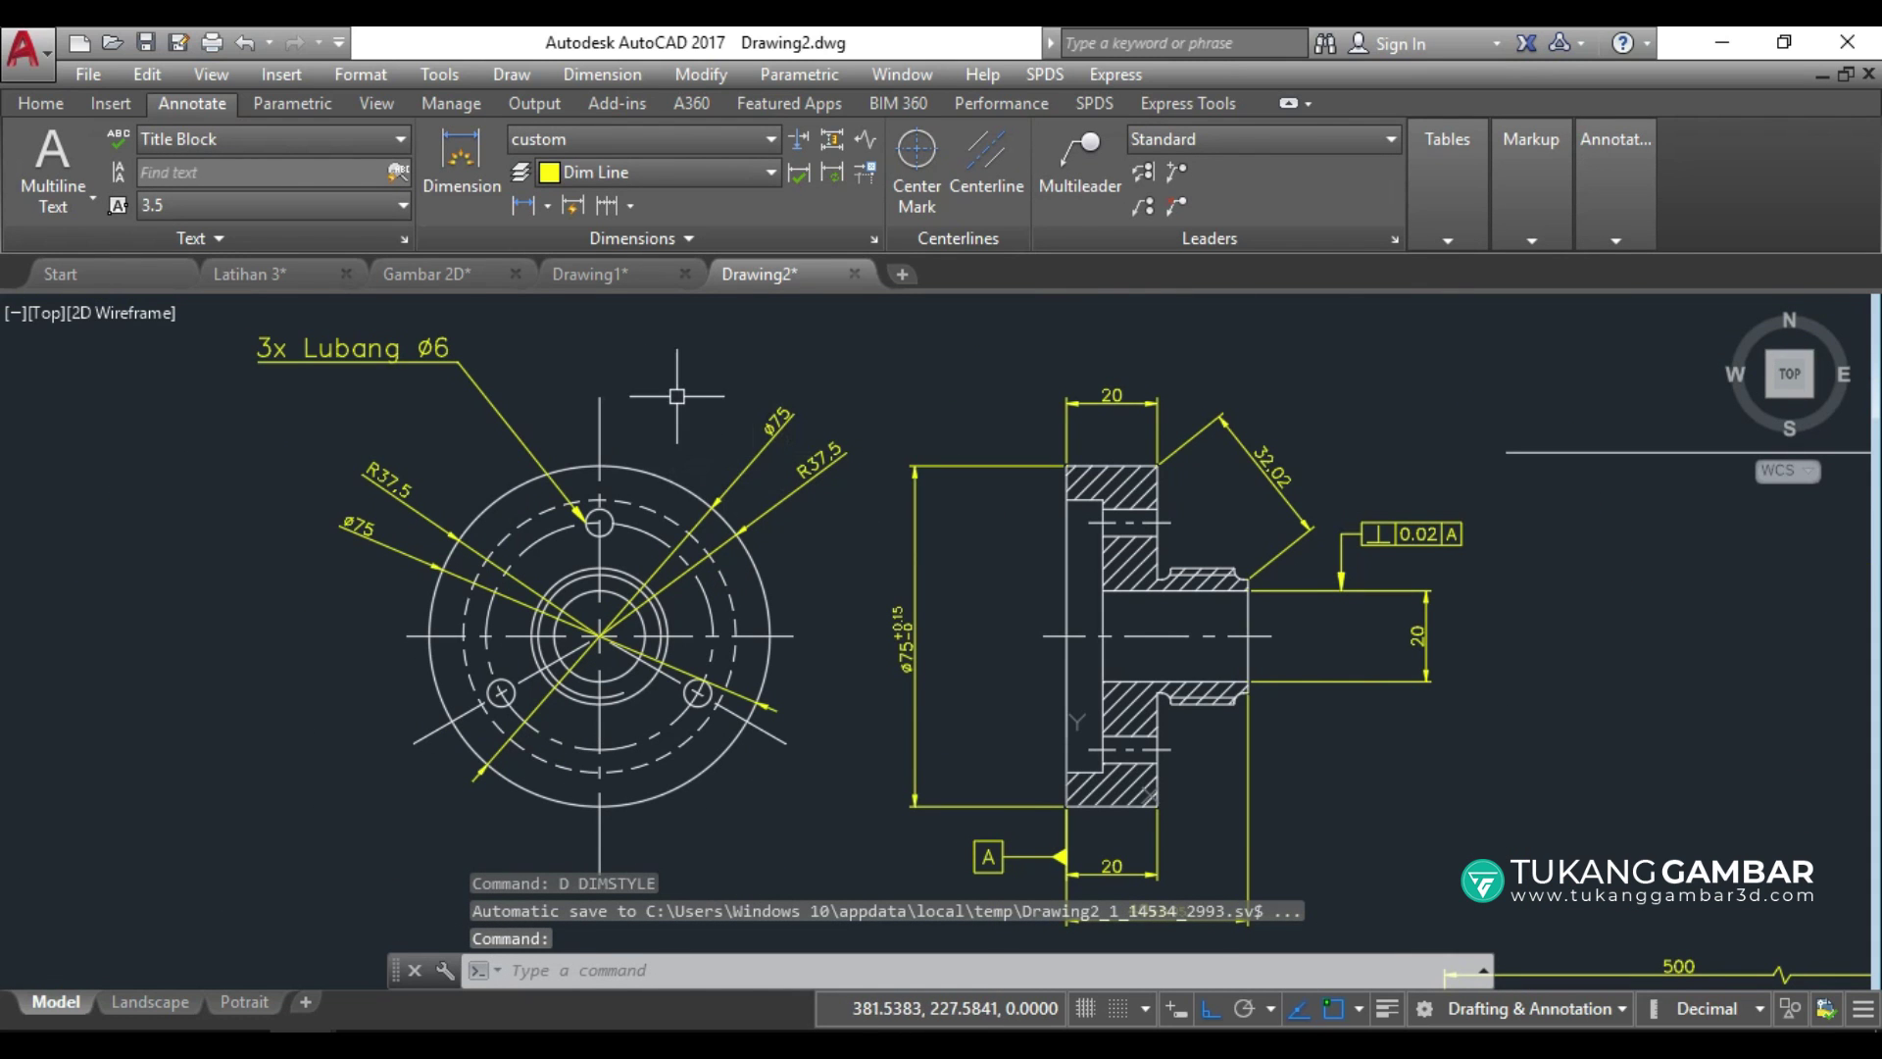
left_click(875, 235)
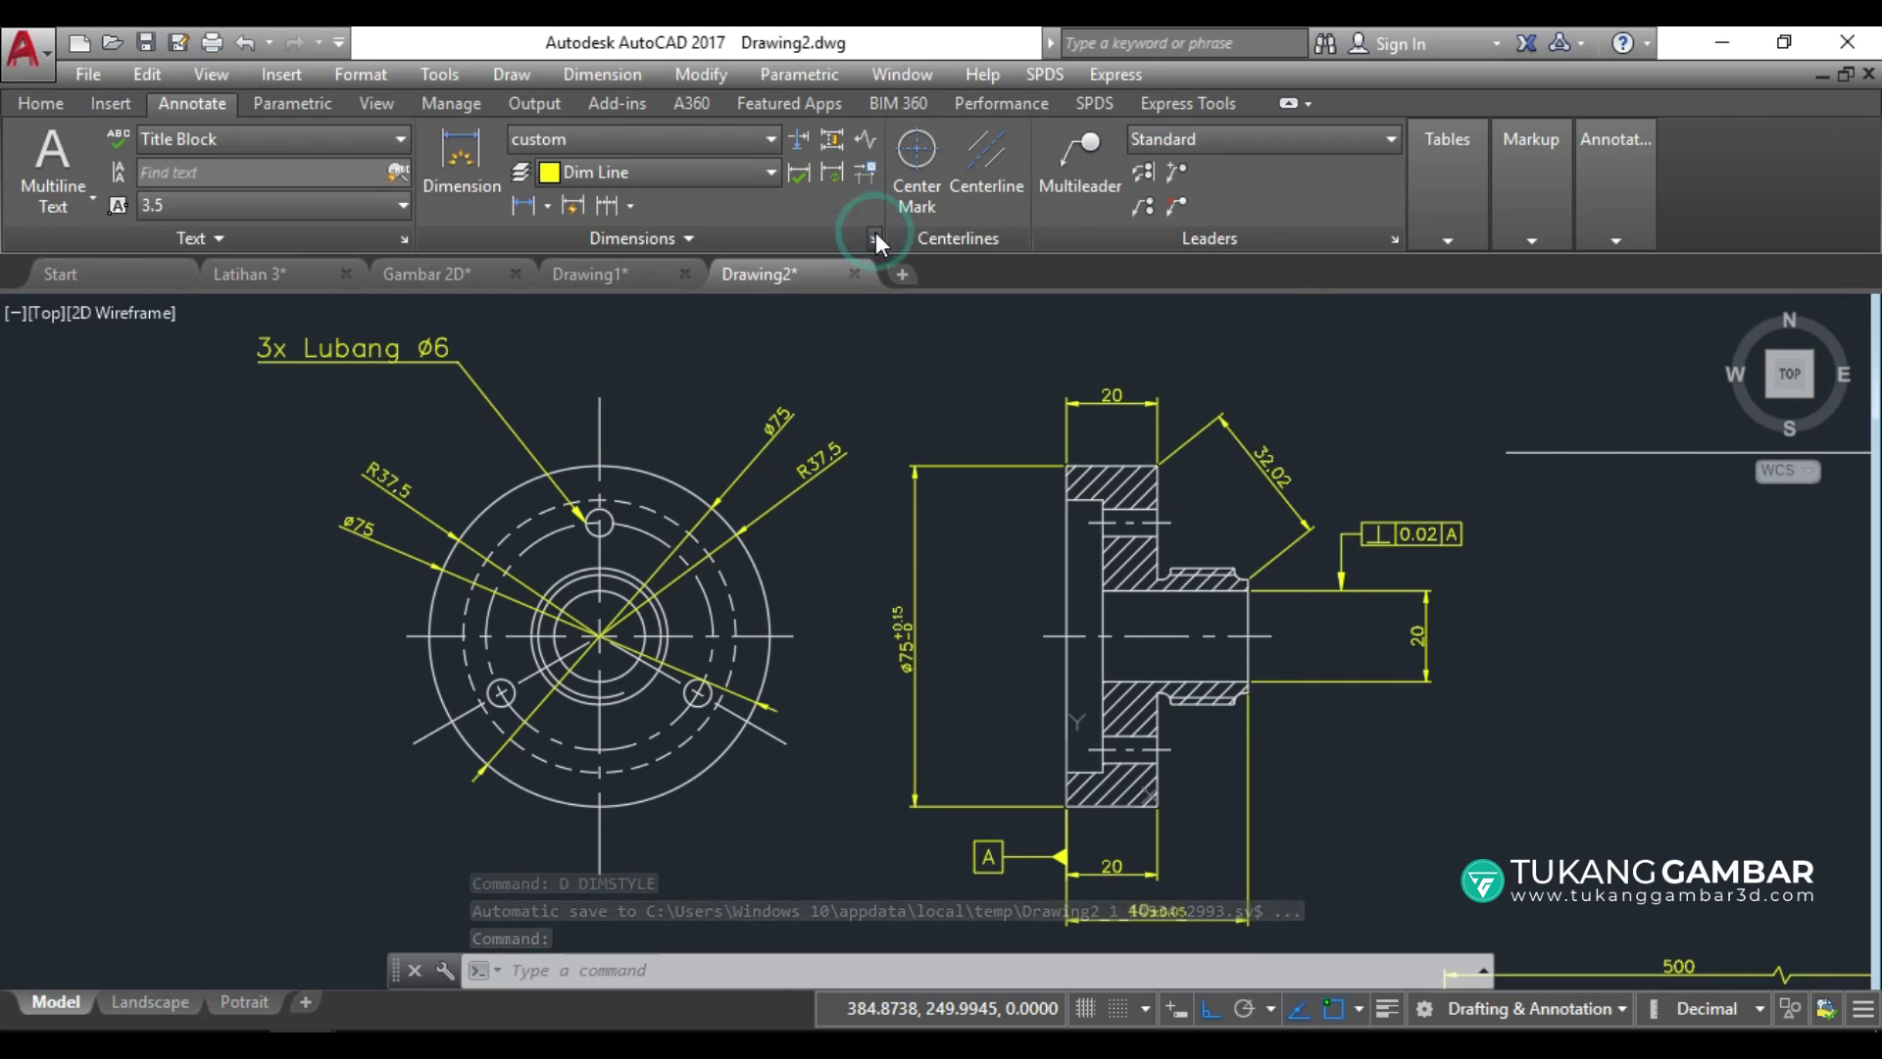
left_click(1273, 287)
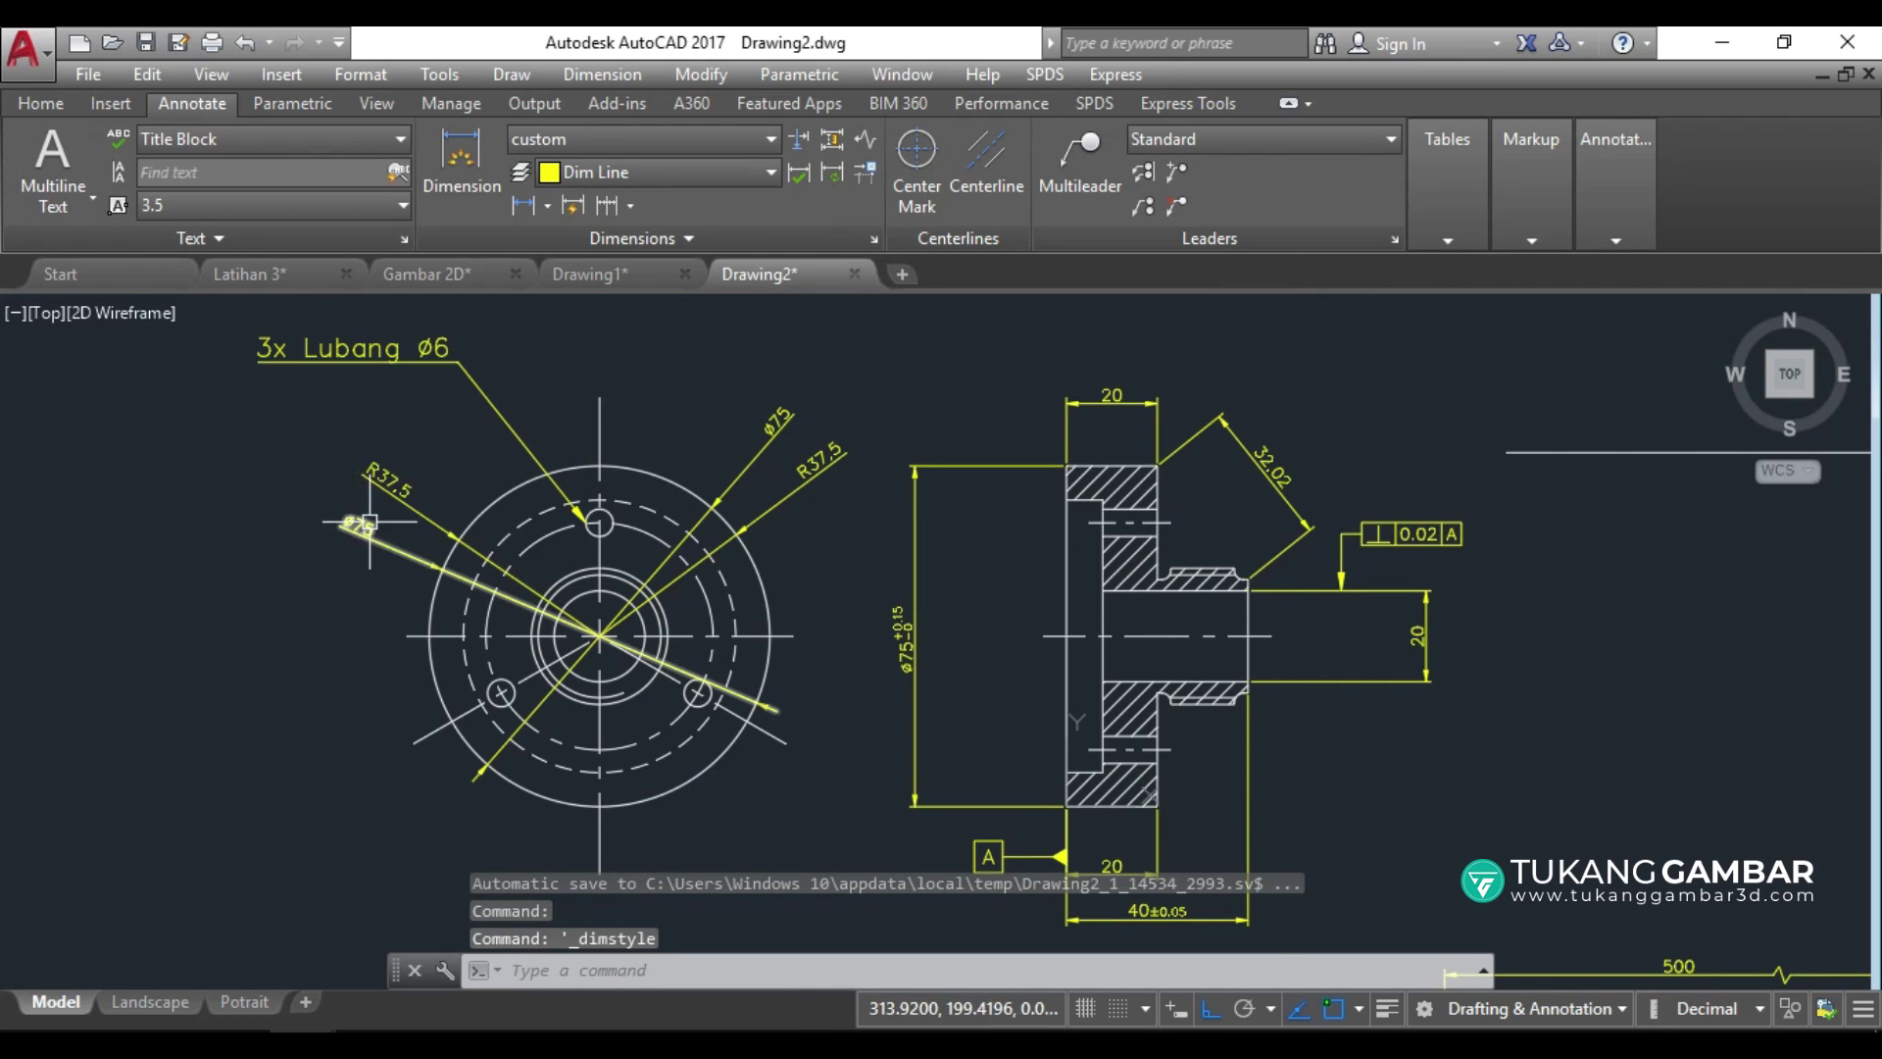
left_click(648, 135)
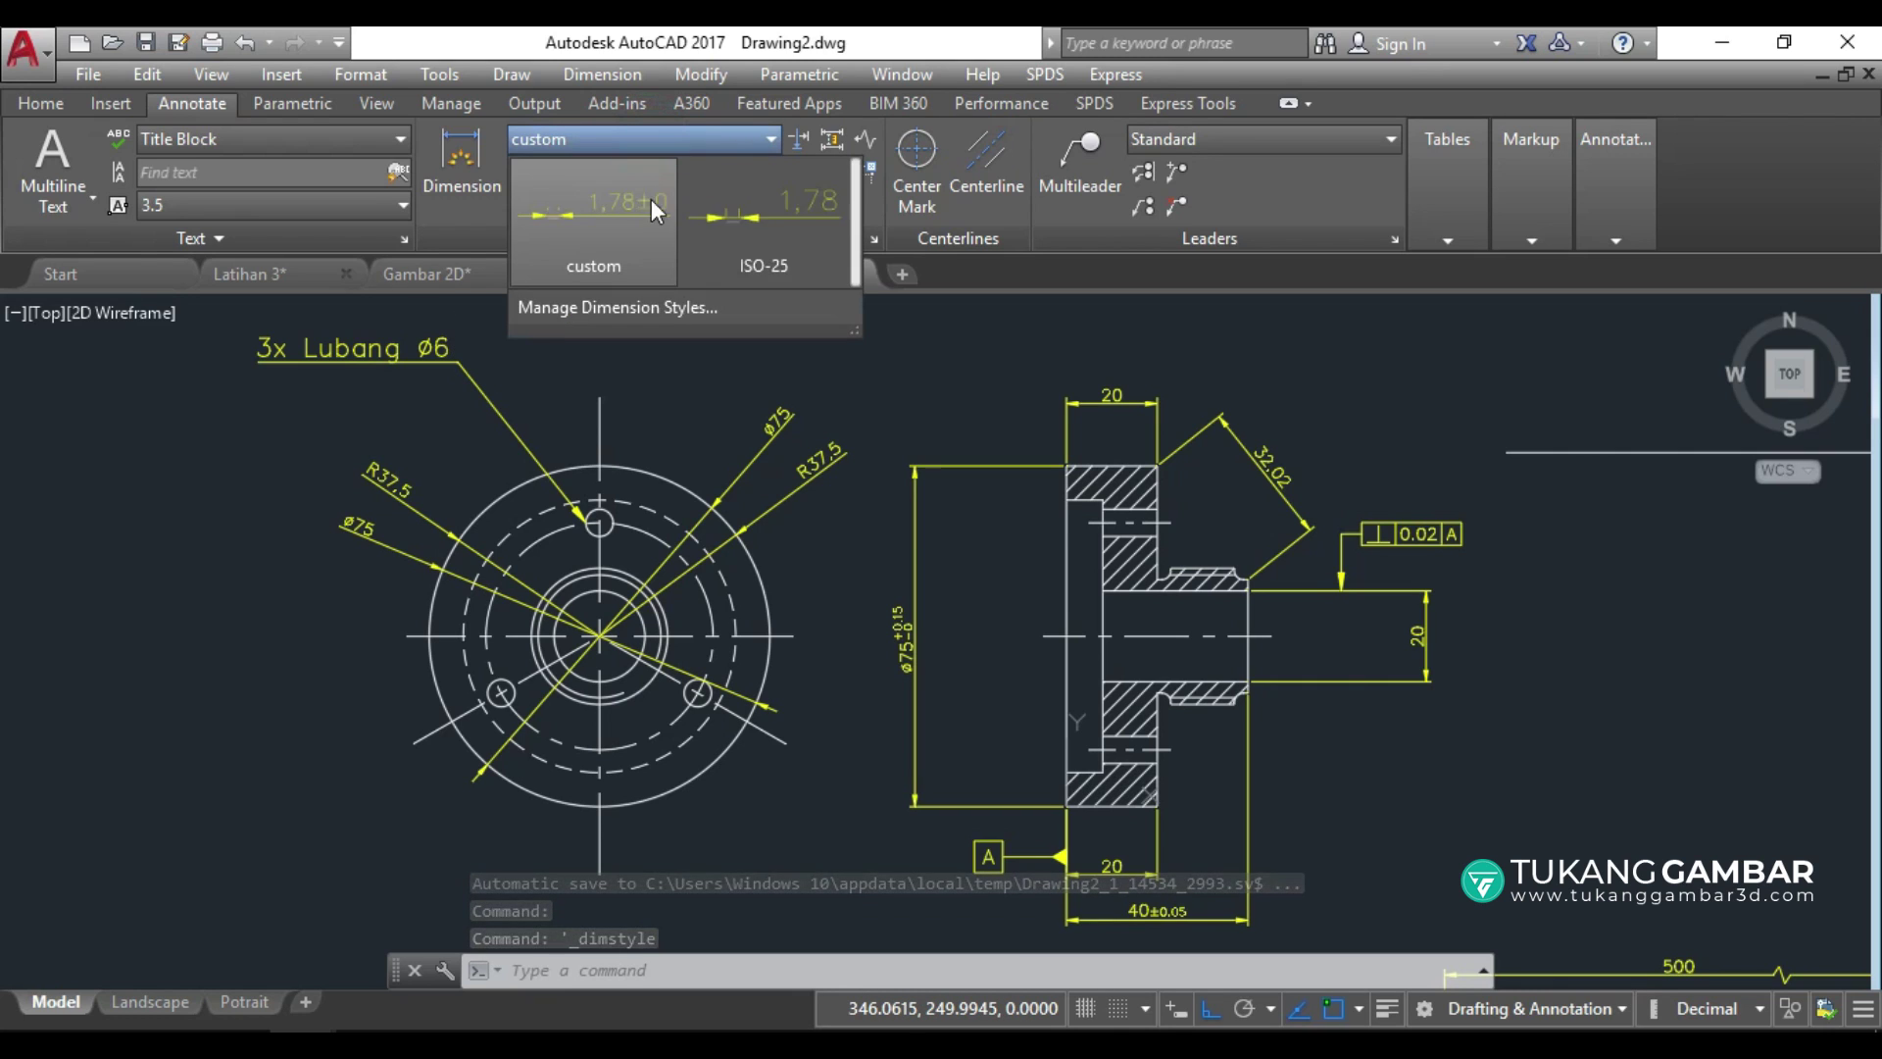
left_click(743, 214)
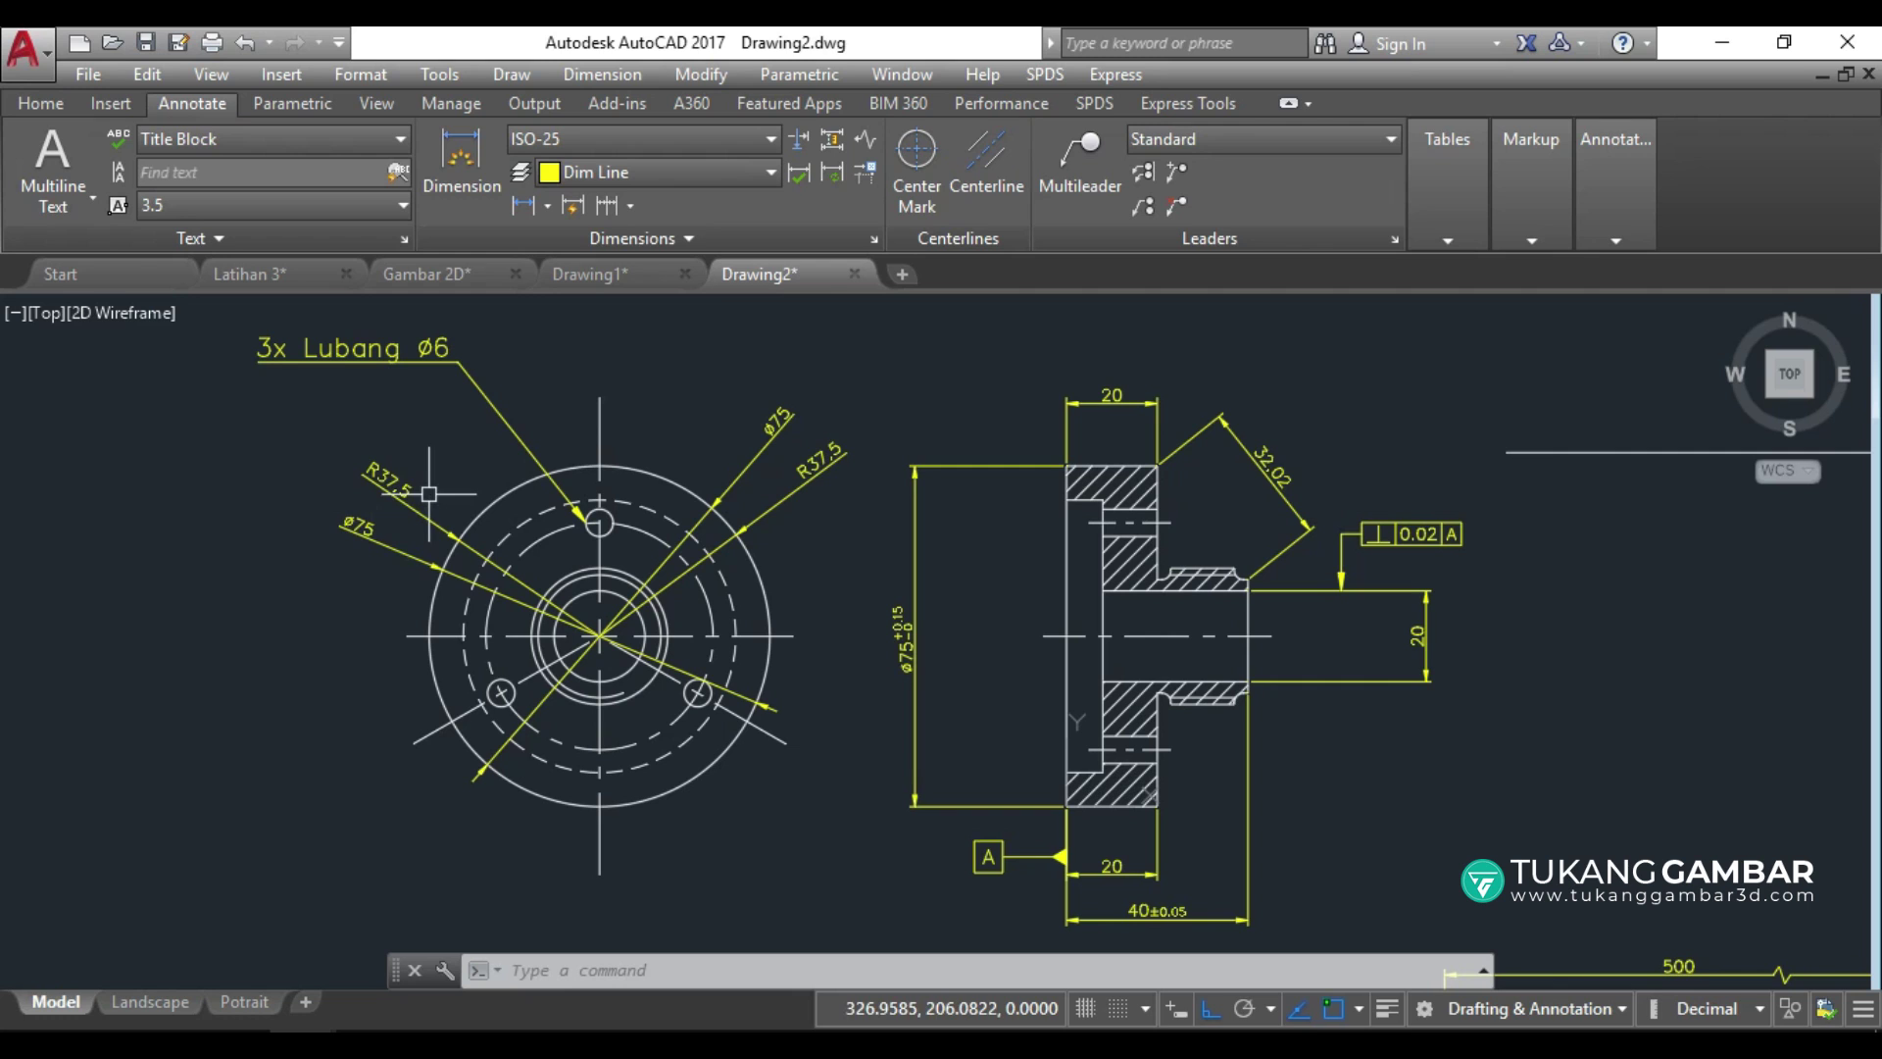
Modify ISO-25 to use an overall scale of 3 and apply it to the drawing.
left_click(874, 239)
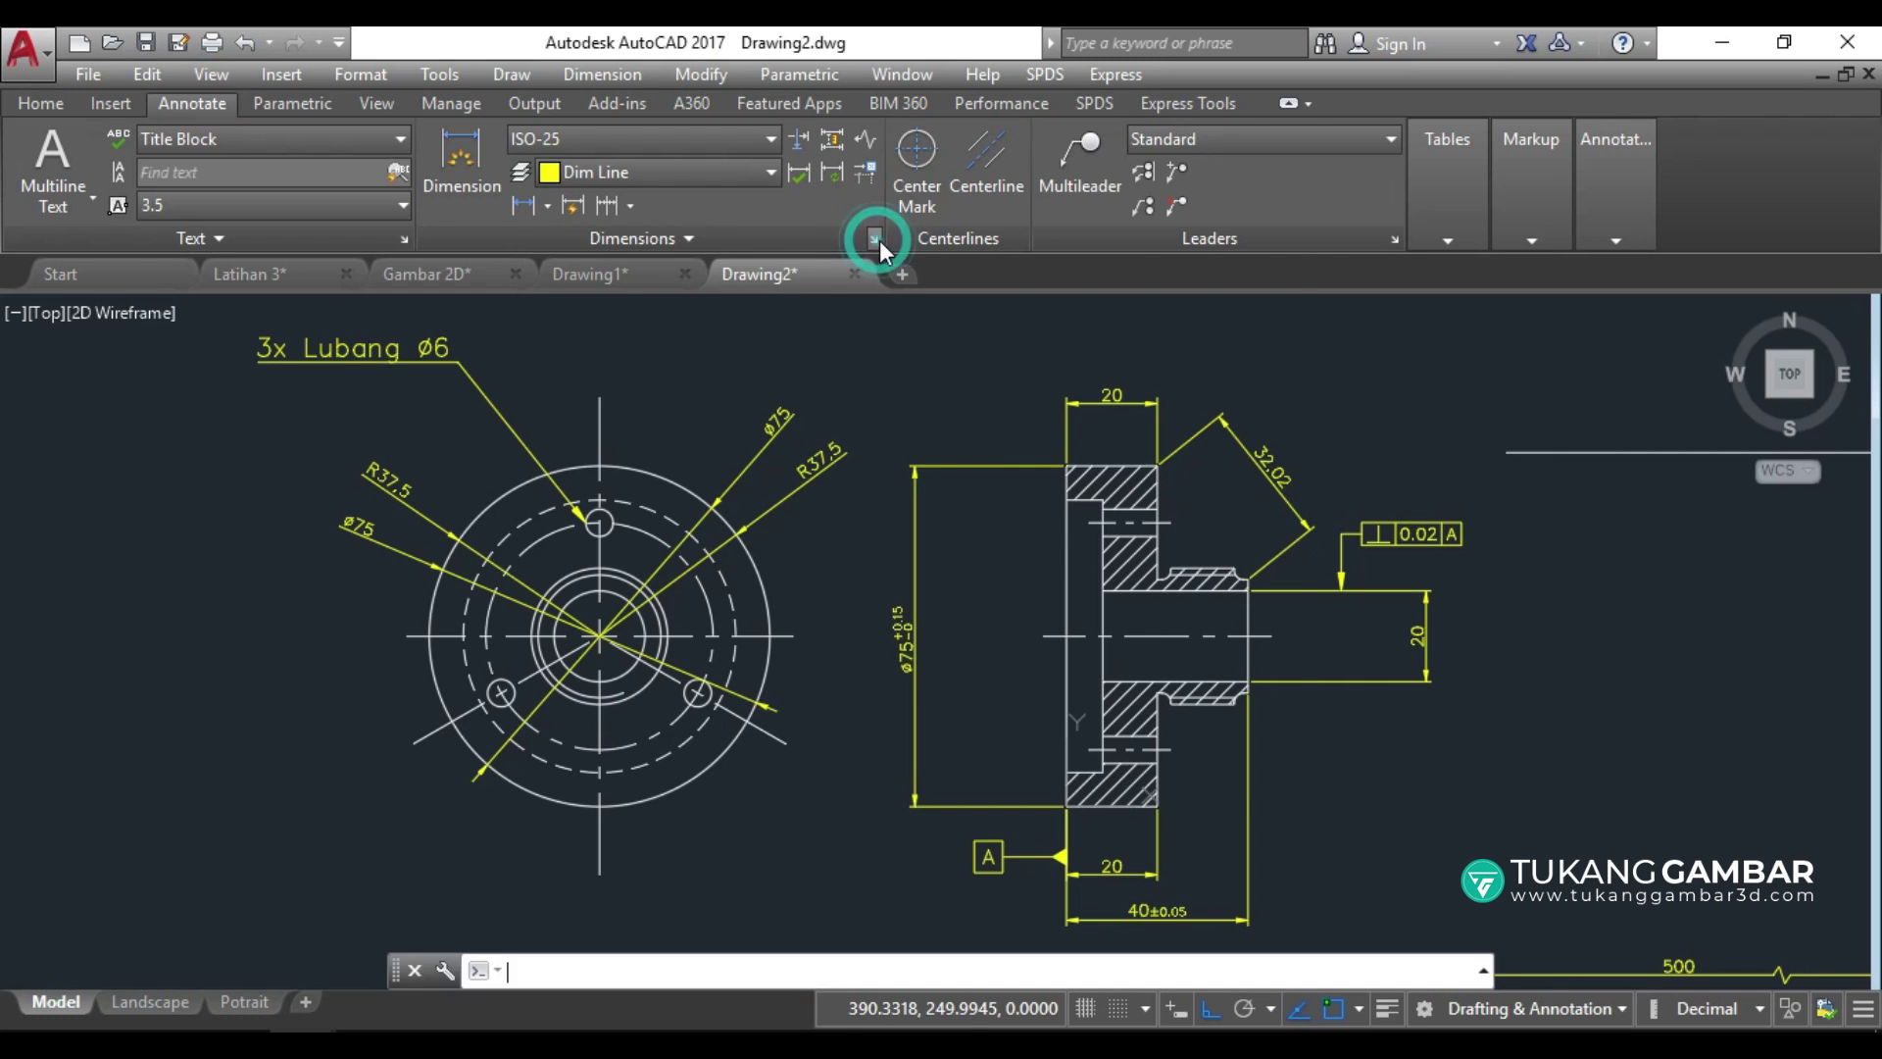
left_click(1204, 478)
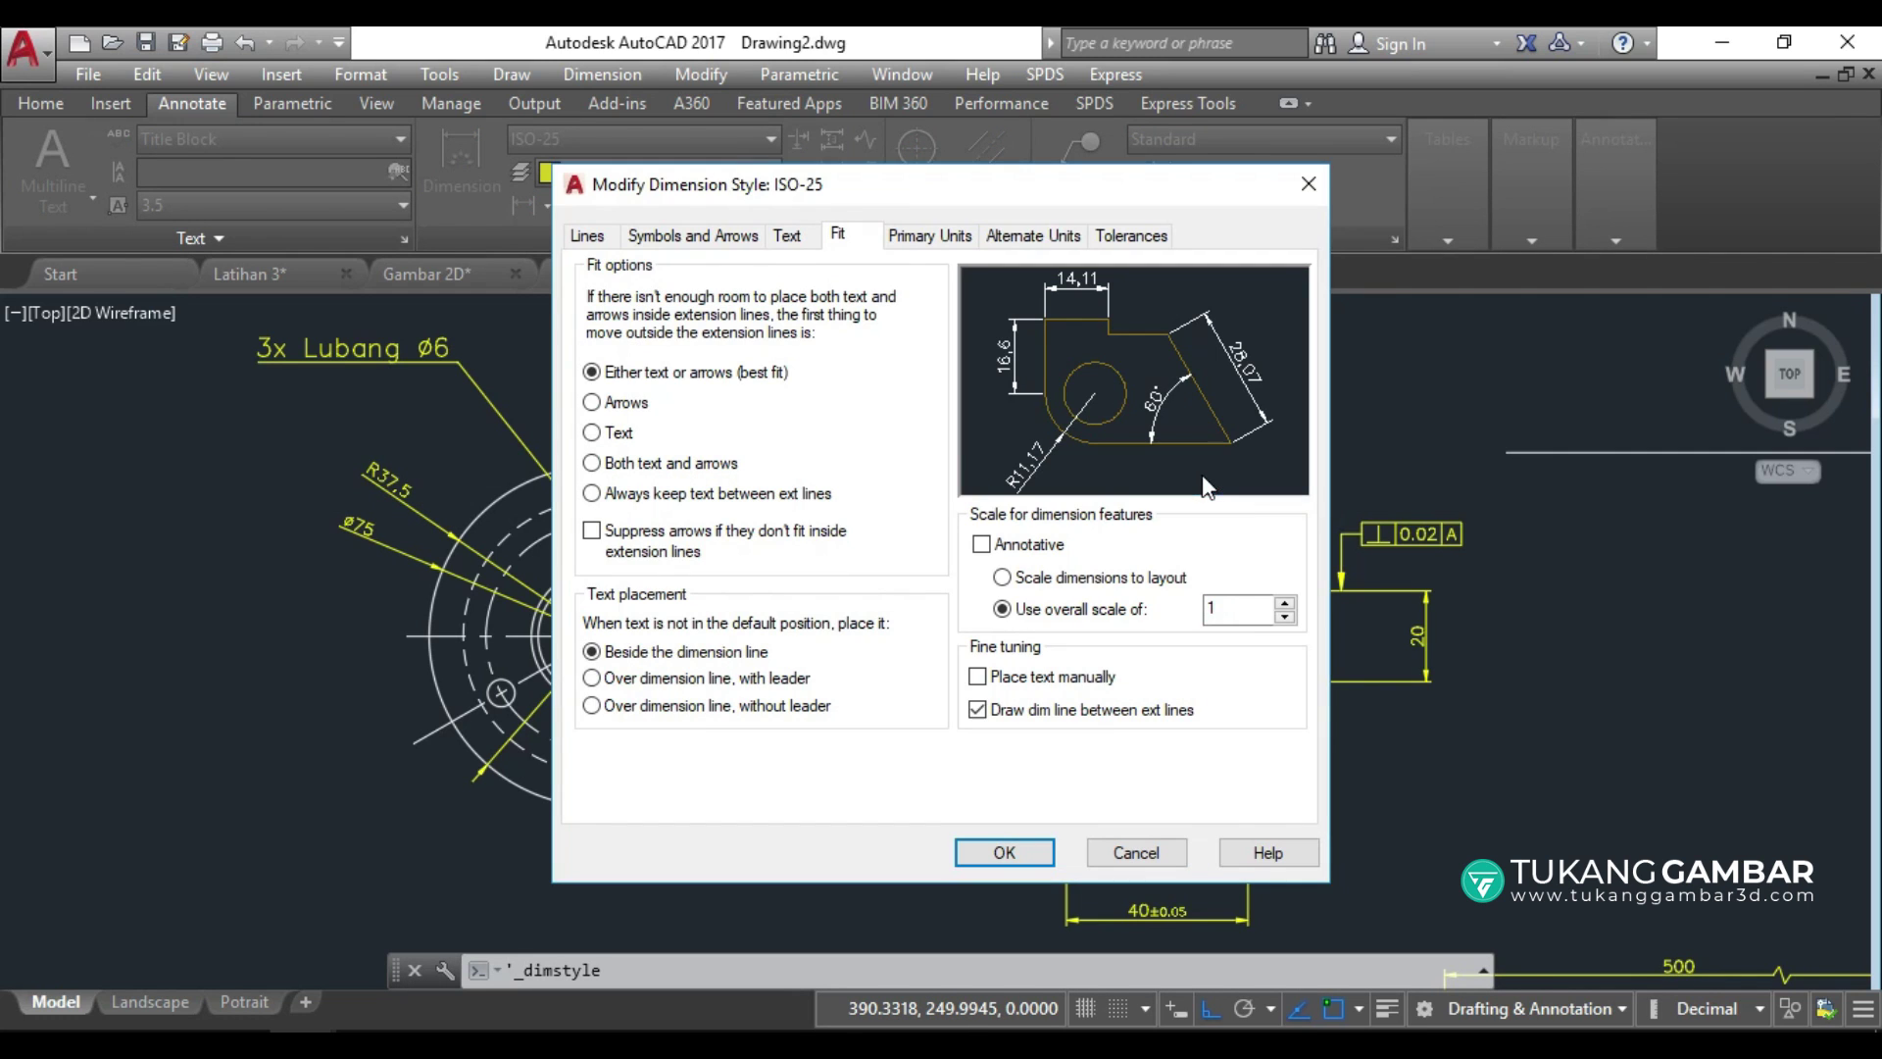
left_click(786, 236)
left_click(845, 237)
double_click(1207, 607)
left_click(1005, 852)
left_click(1110, 747)
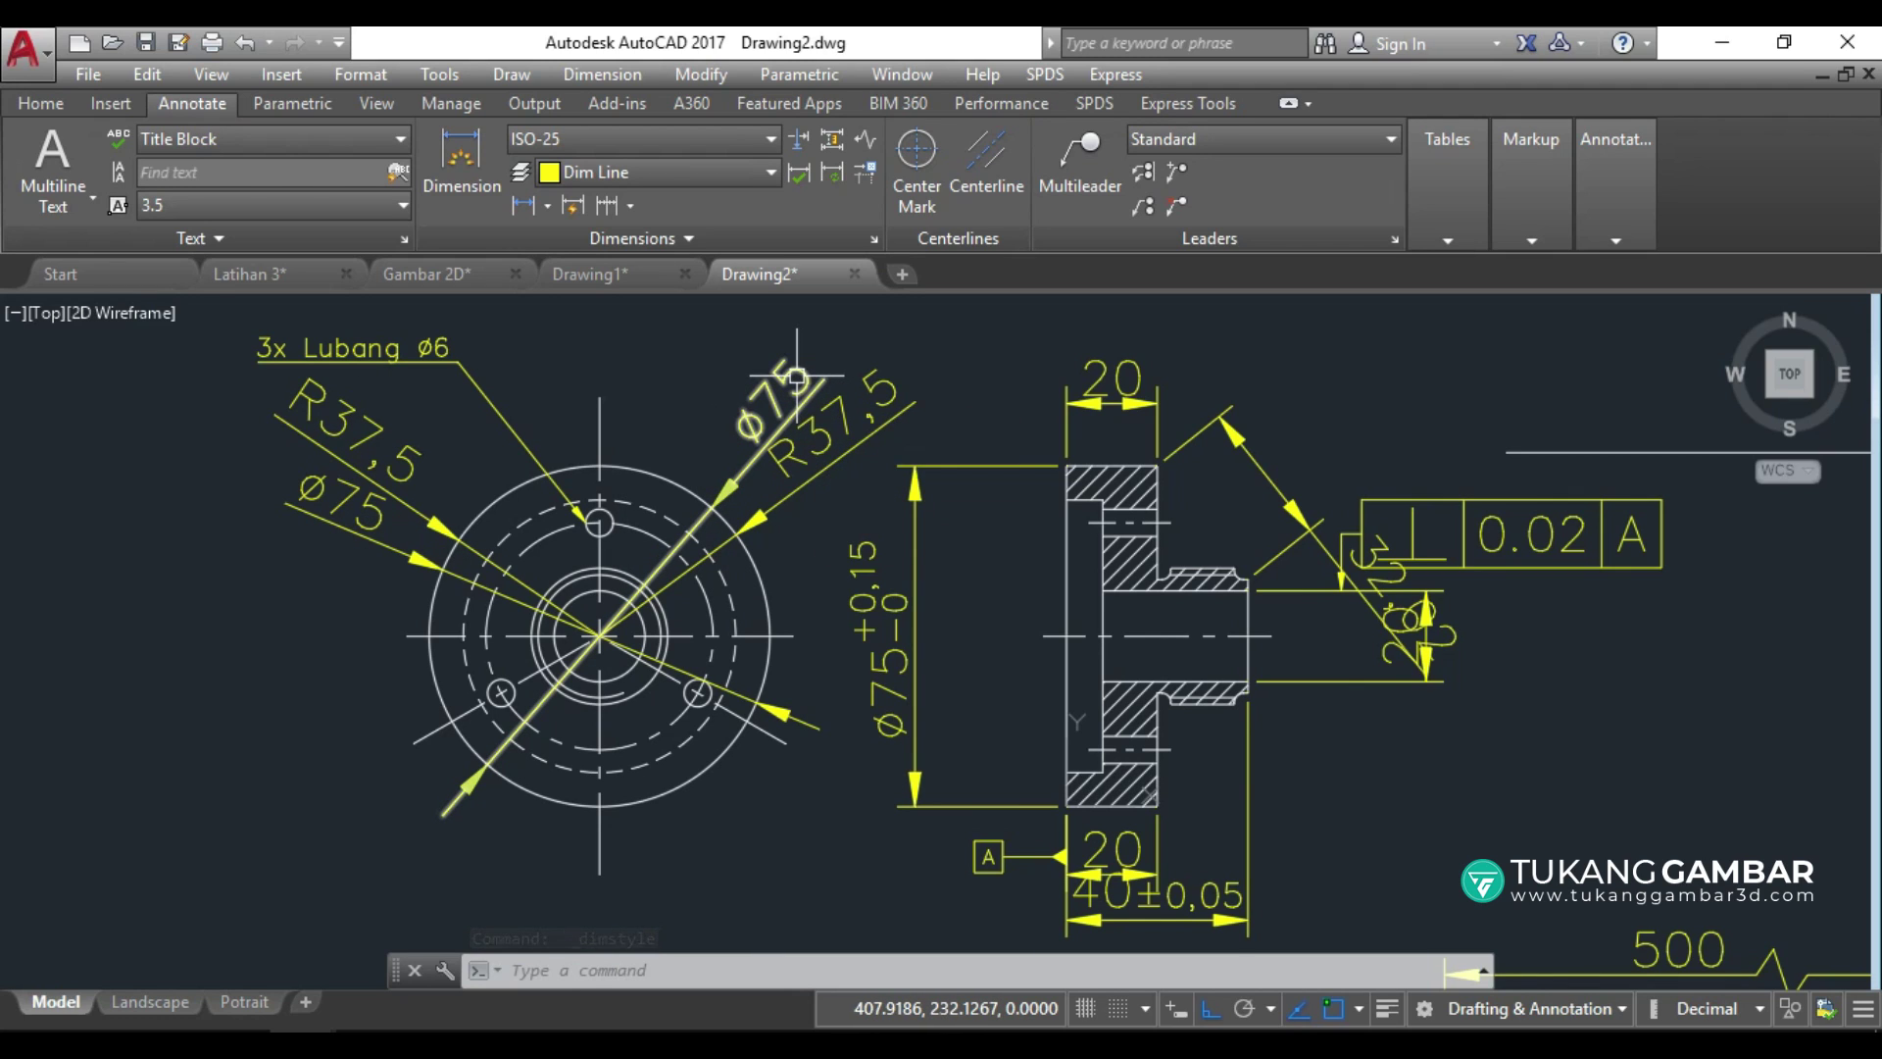
Reset ISO-25's overall scale to 1 and set its linear scale factor to 10.
left_click(869, 240)
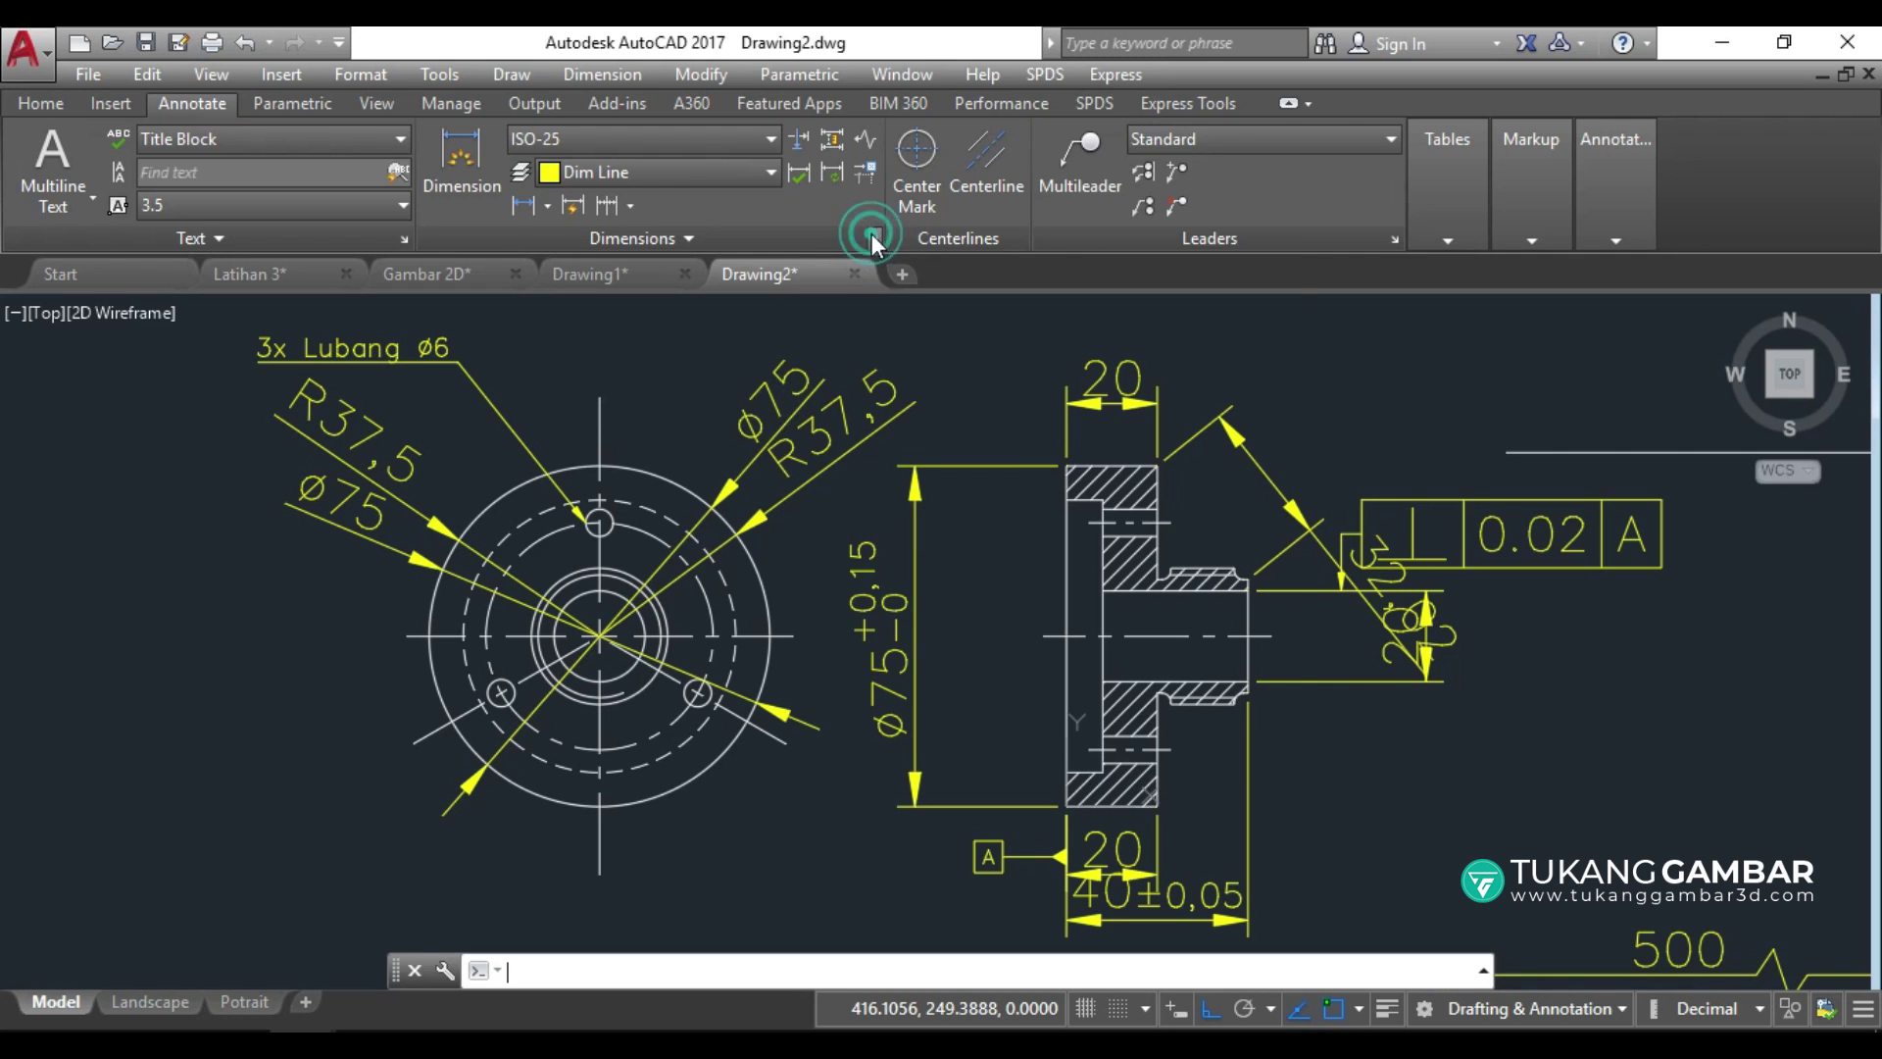
left_click(1245, 479)
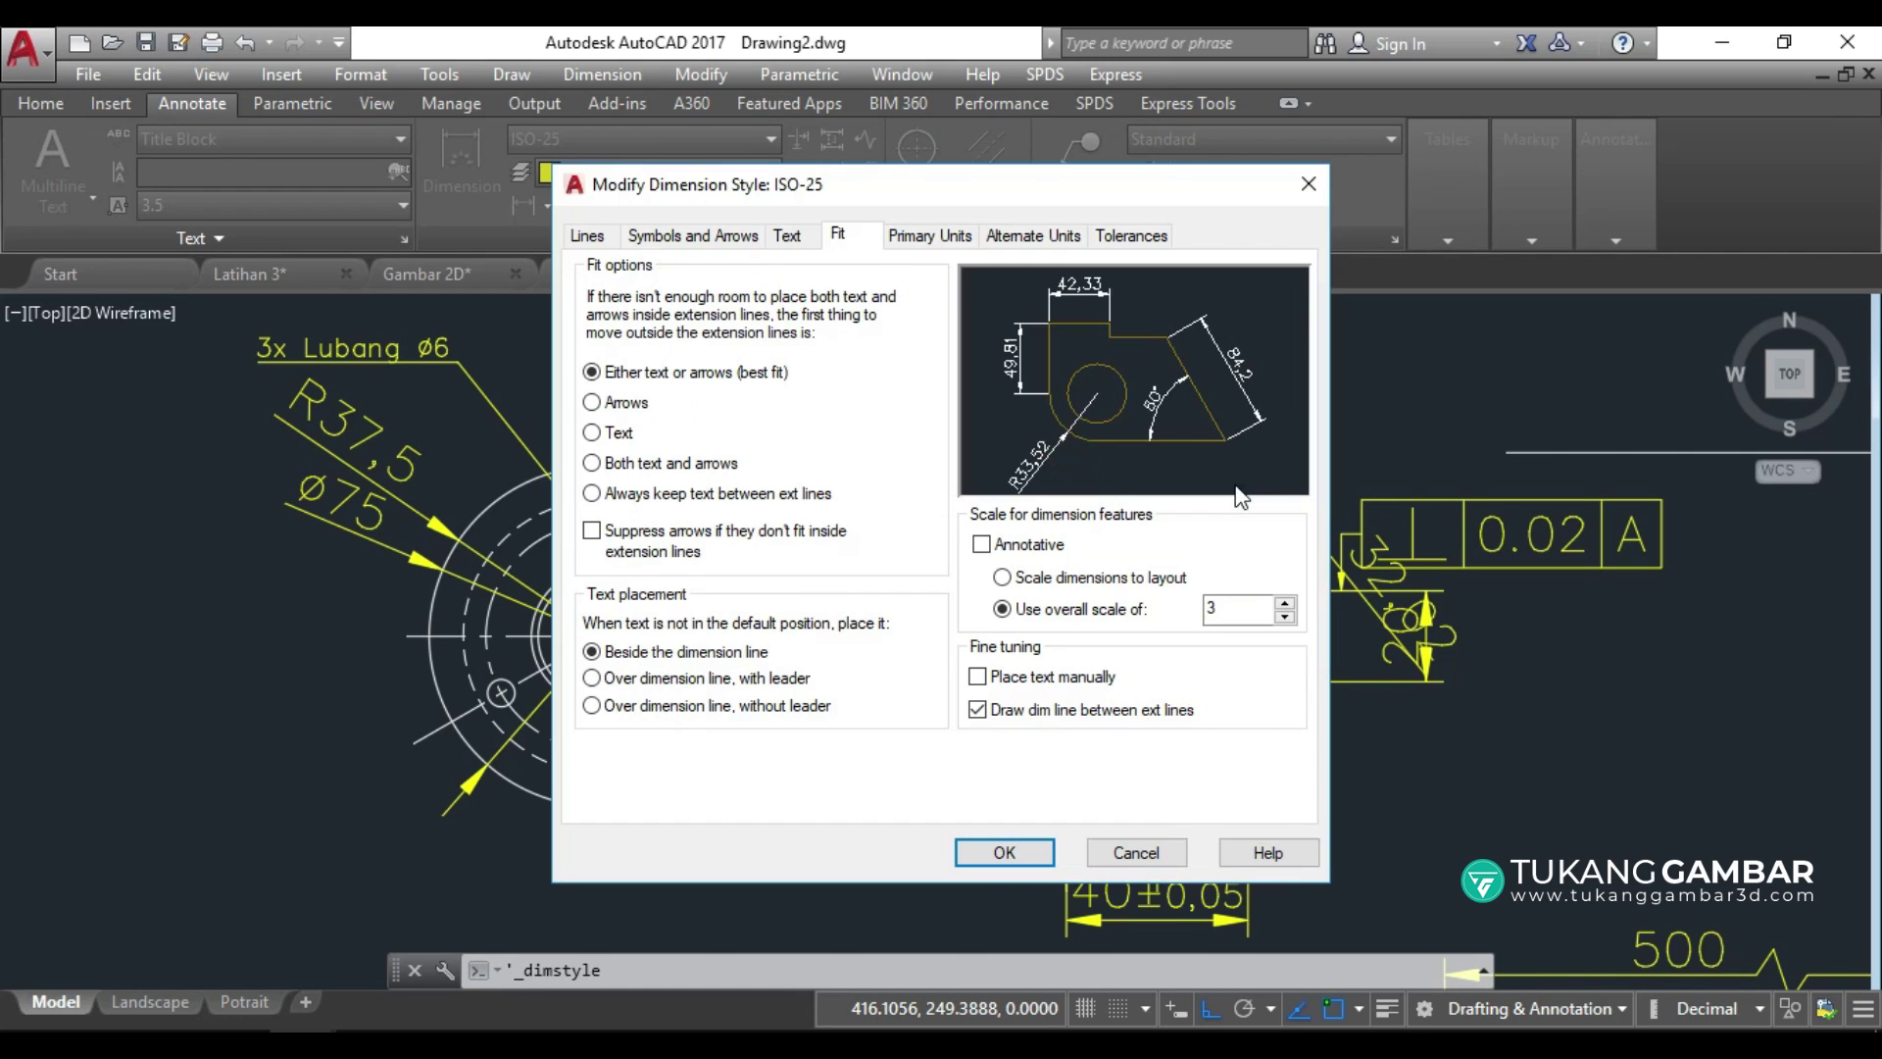
double_click(1208, 608)
type("1")
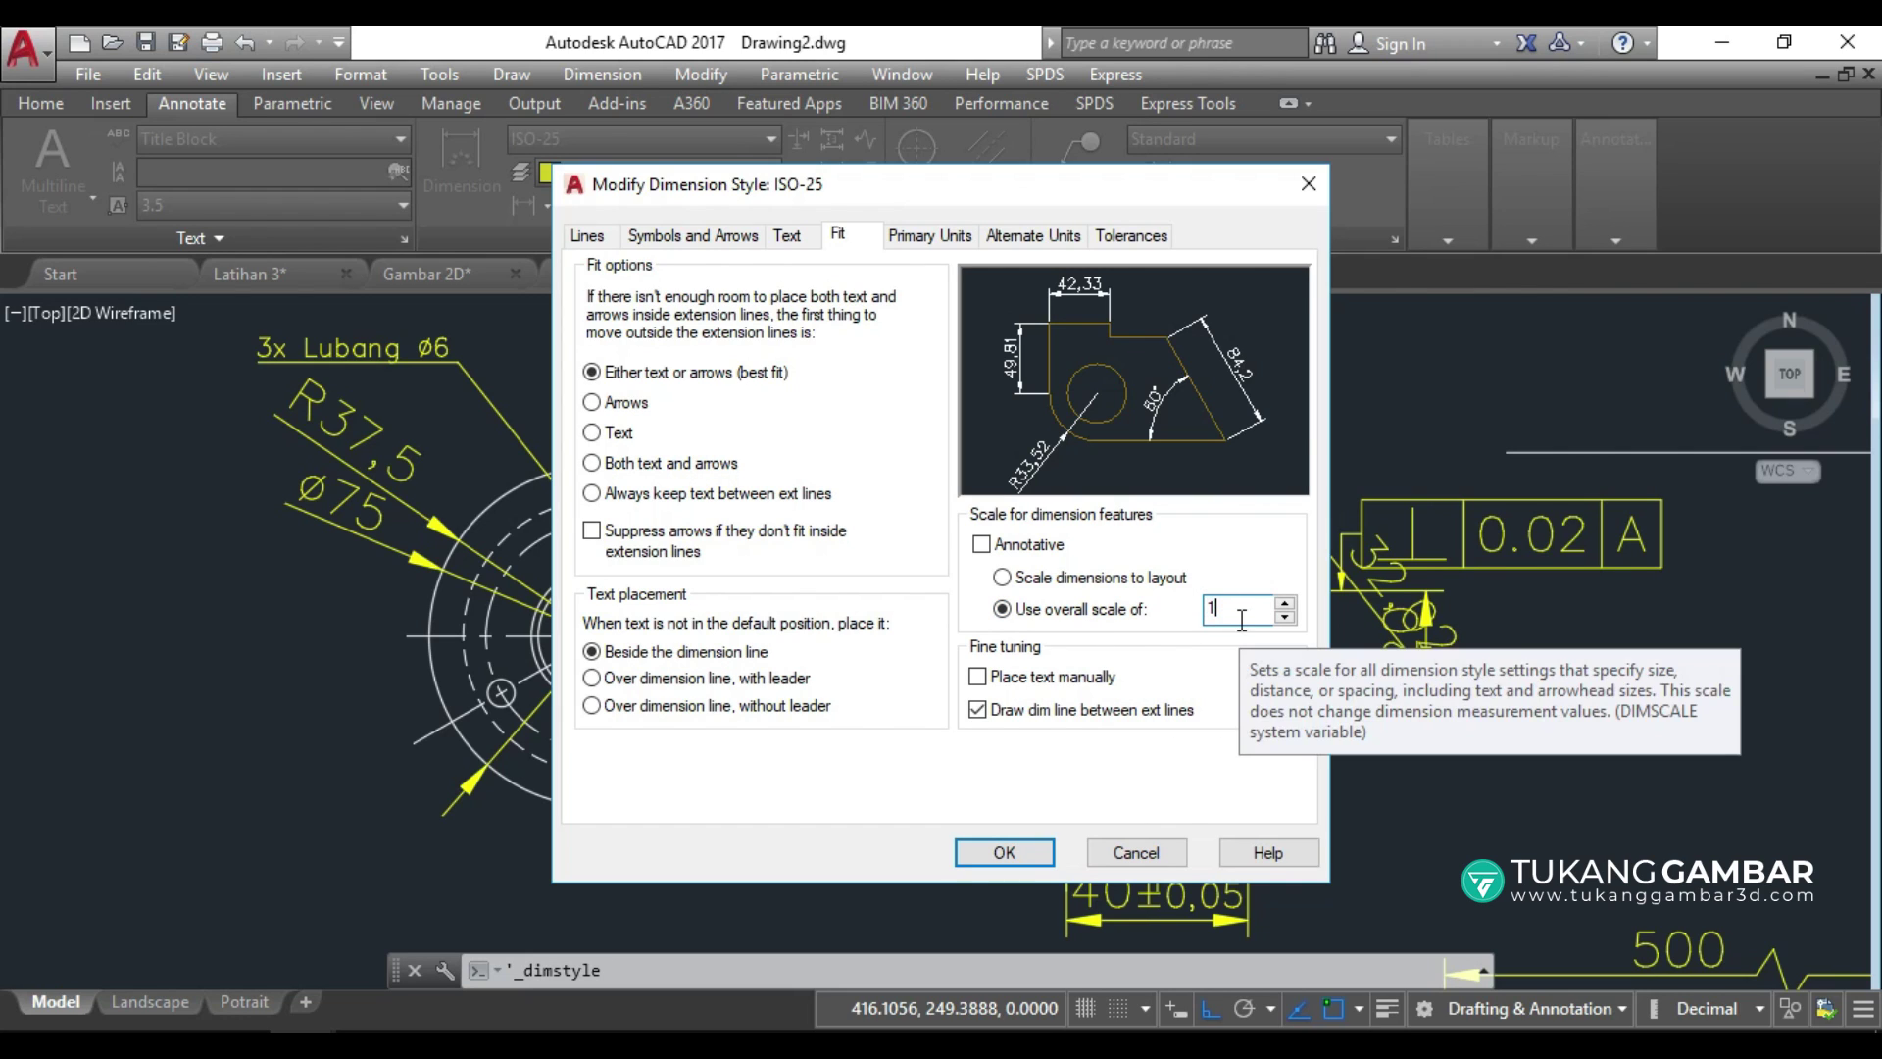
left_click(929, 236)
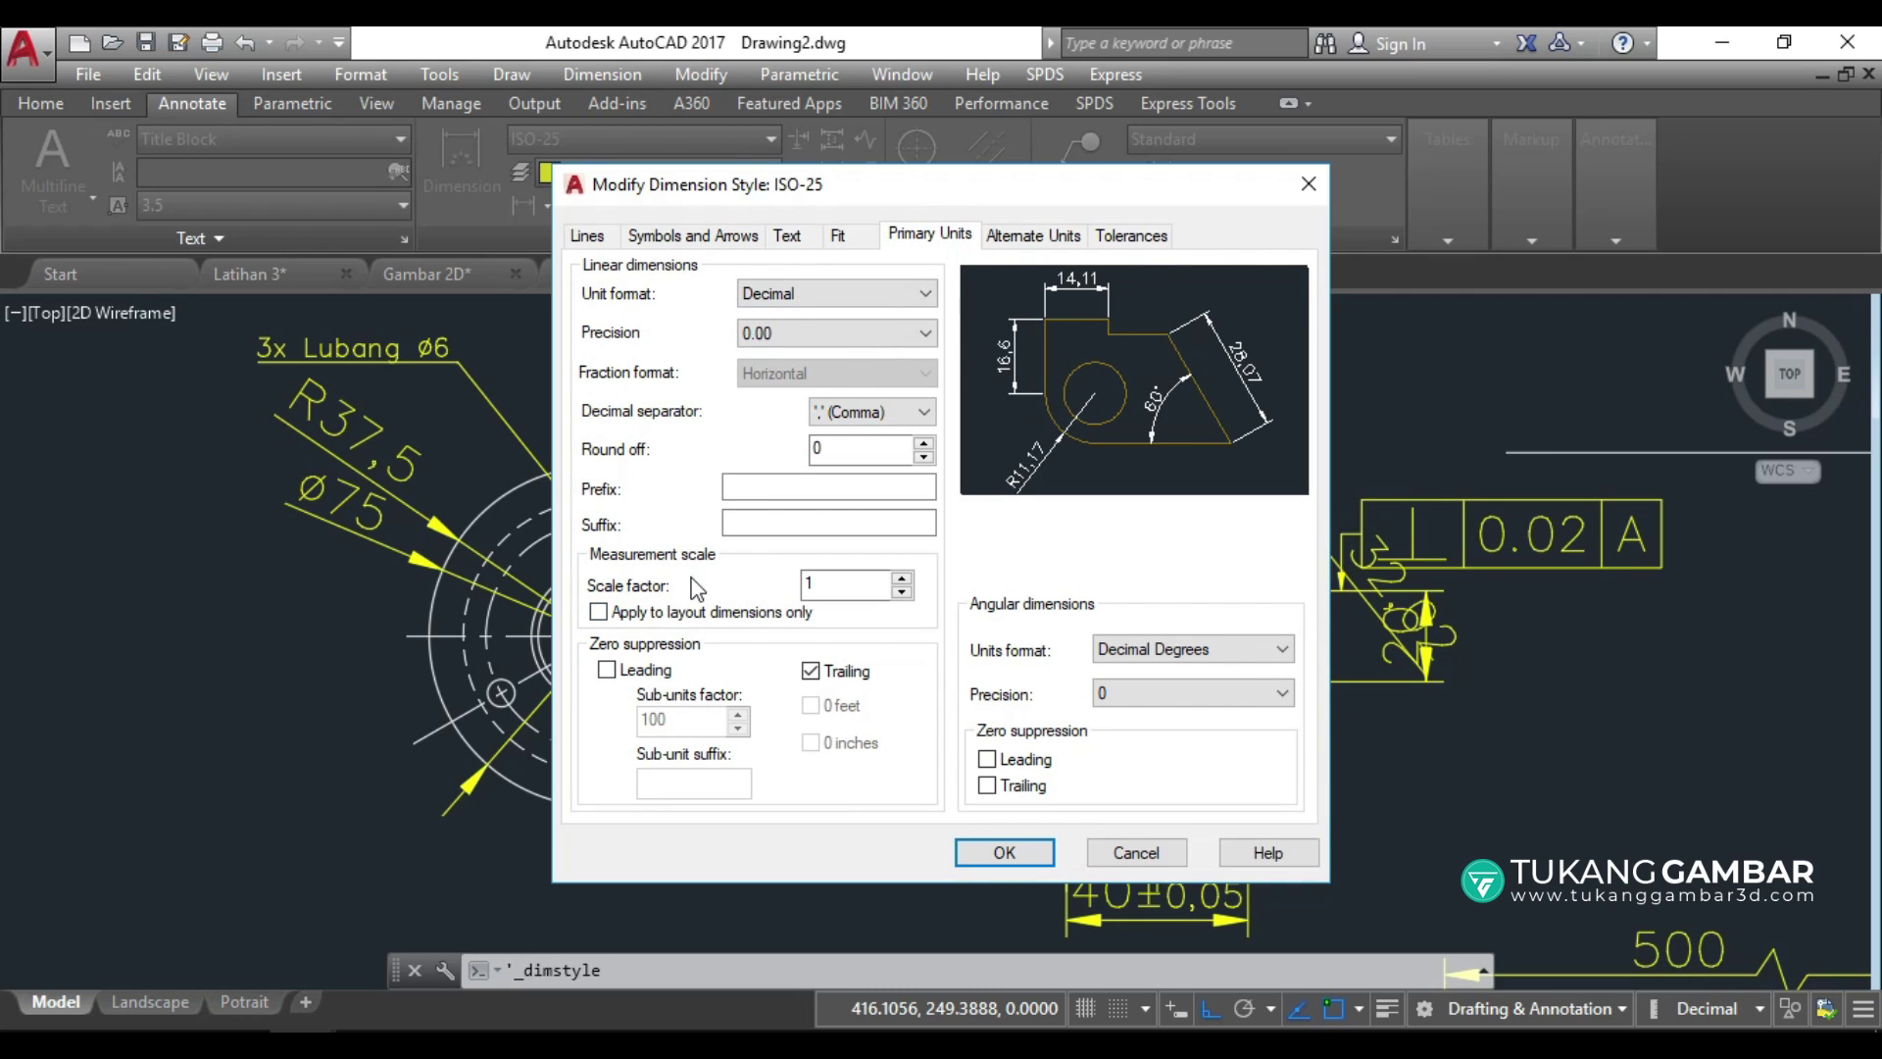
left_click(849, 588)
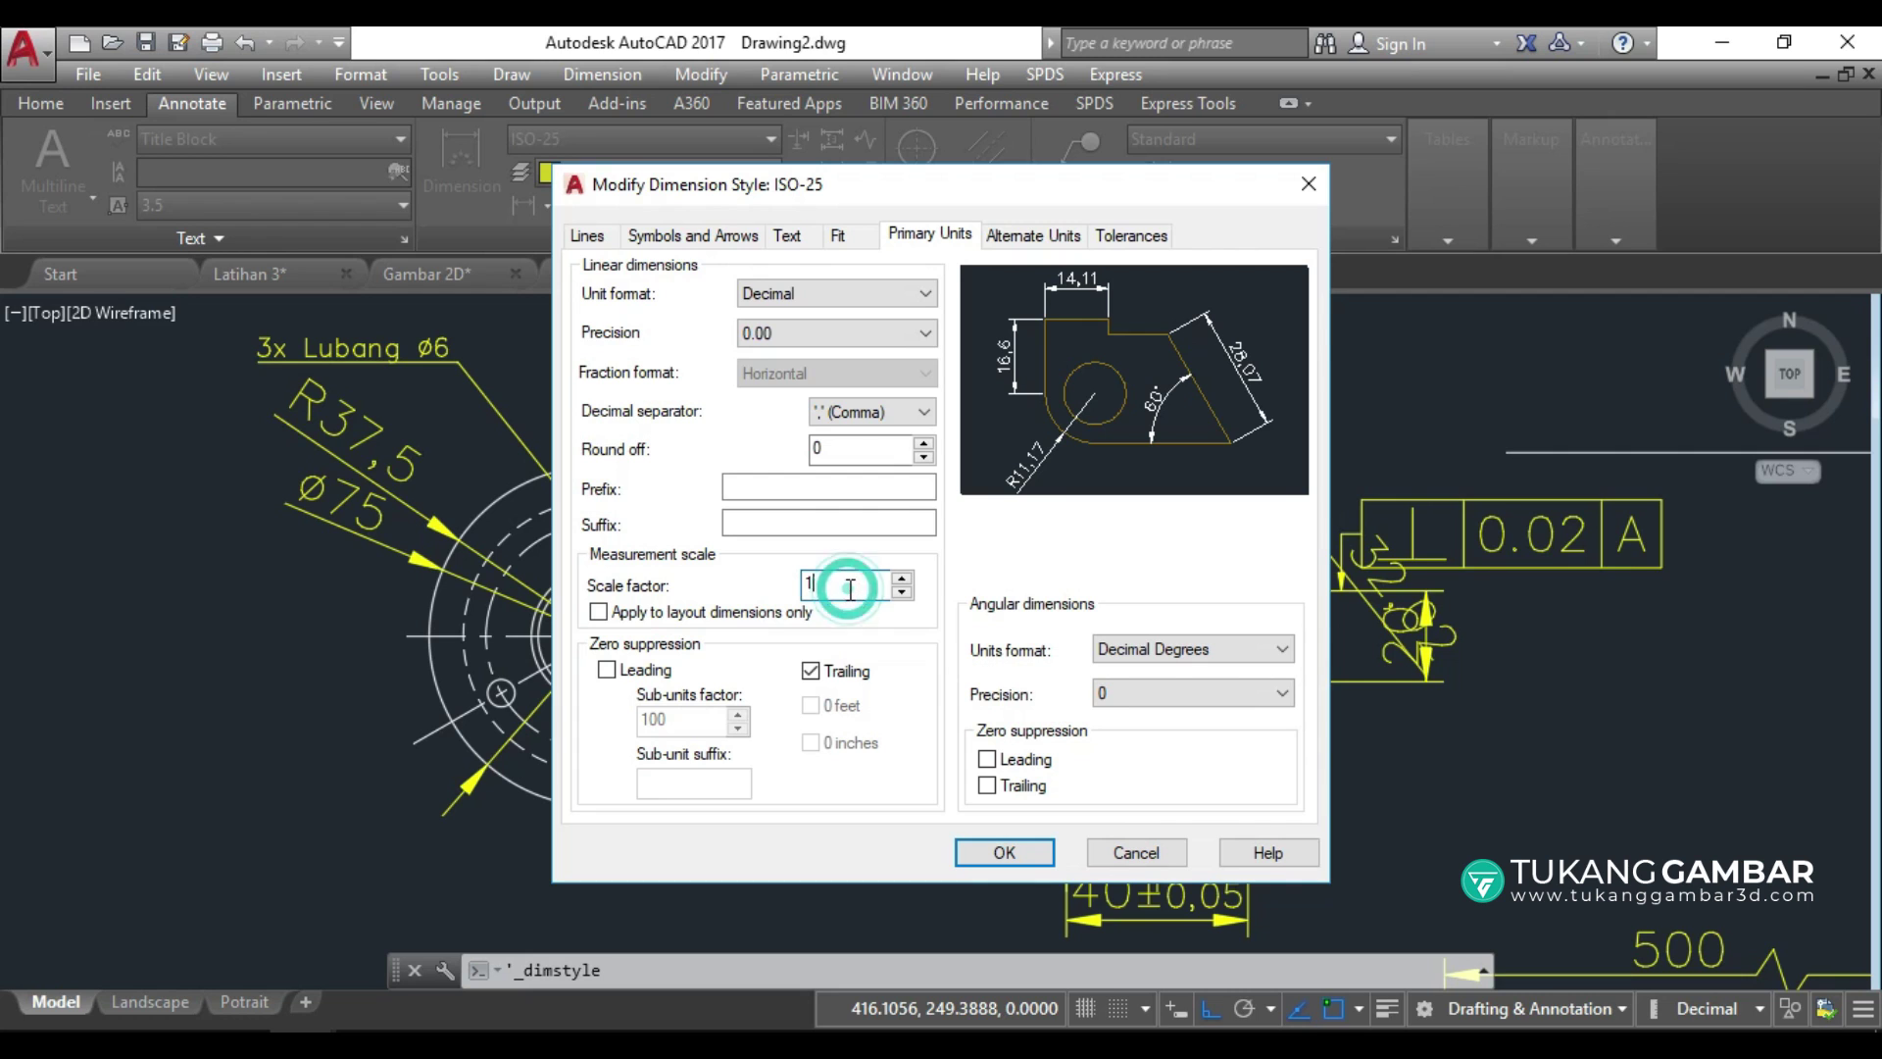
left_click(996, 839)
left_click(1110, 748)
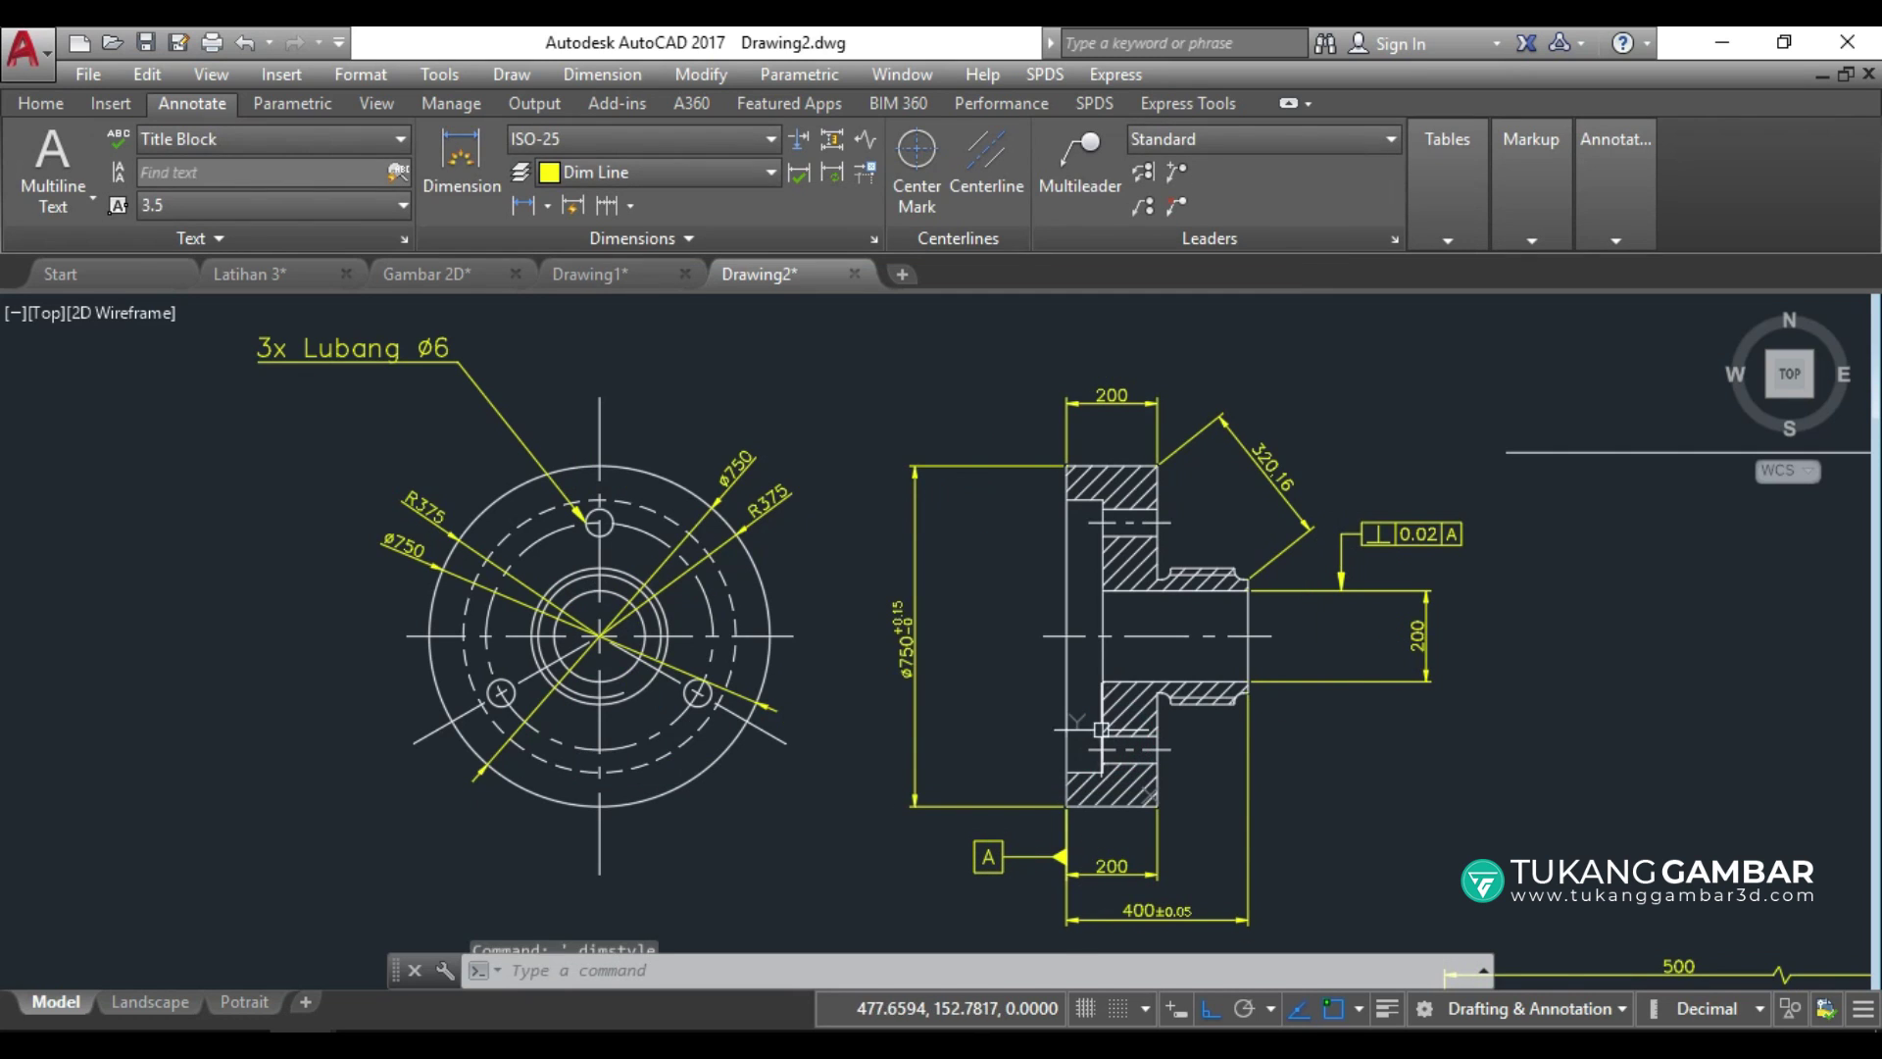
Zoom in and out to inspect the tenfold dimension values such as R375.
scroll(471, 519, "up", 3)
scroll(470, 520, "up", 3)
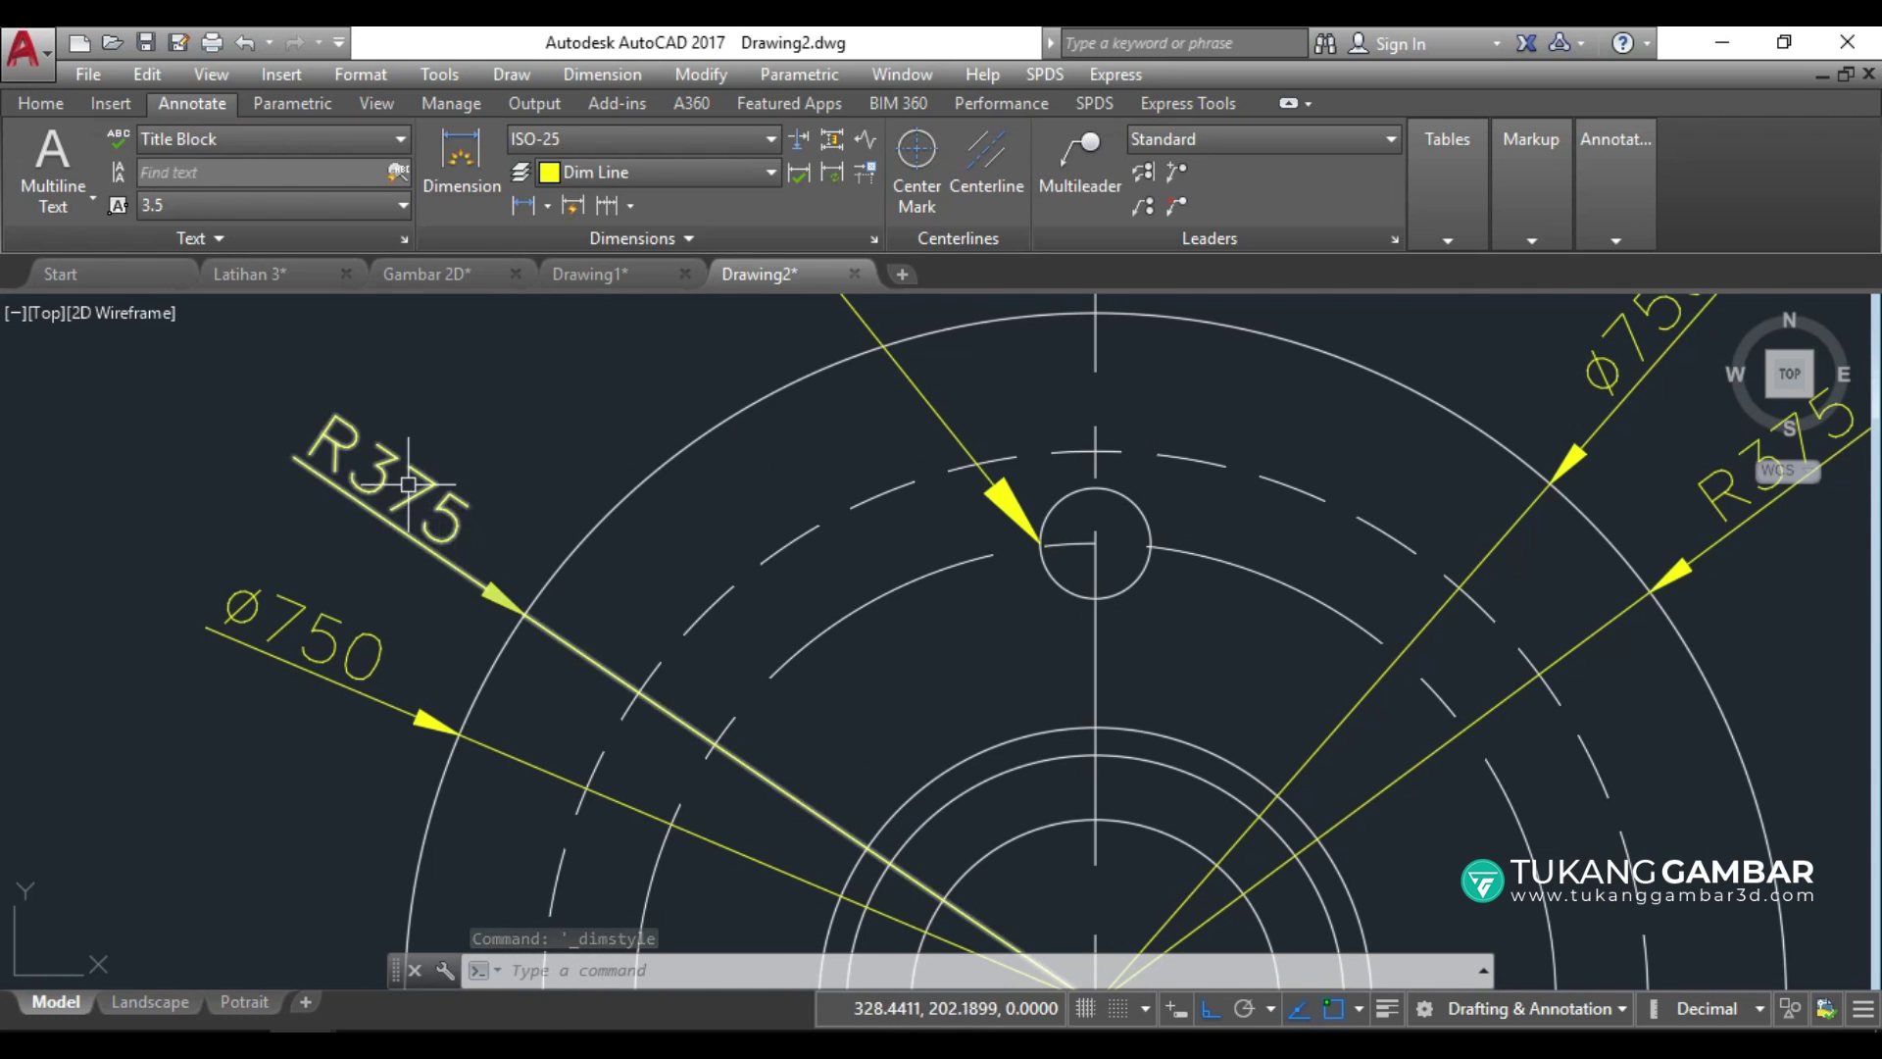
scroll(442, 476, "down", 3)
scroll(424, 478, "down", 3)
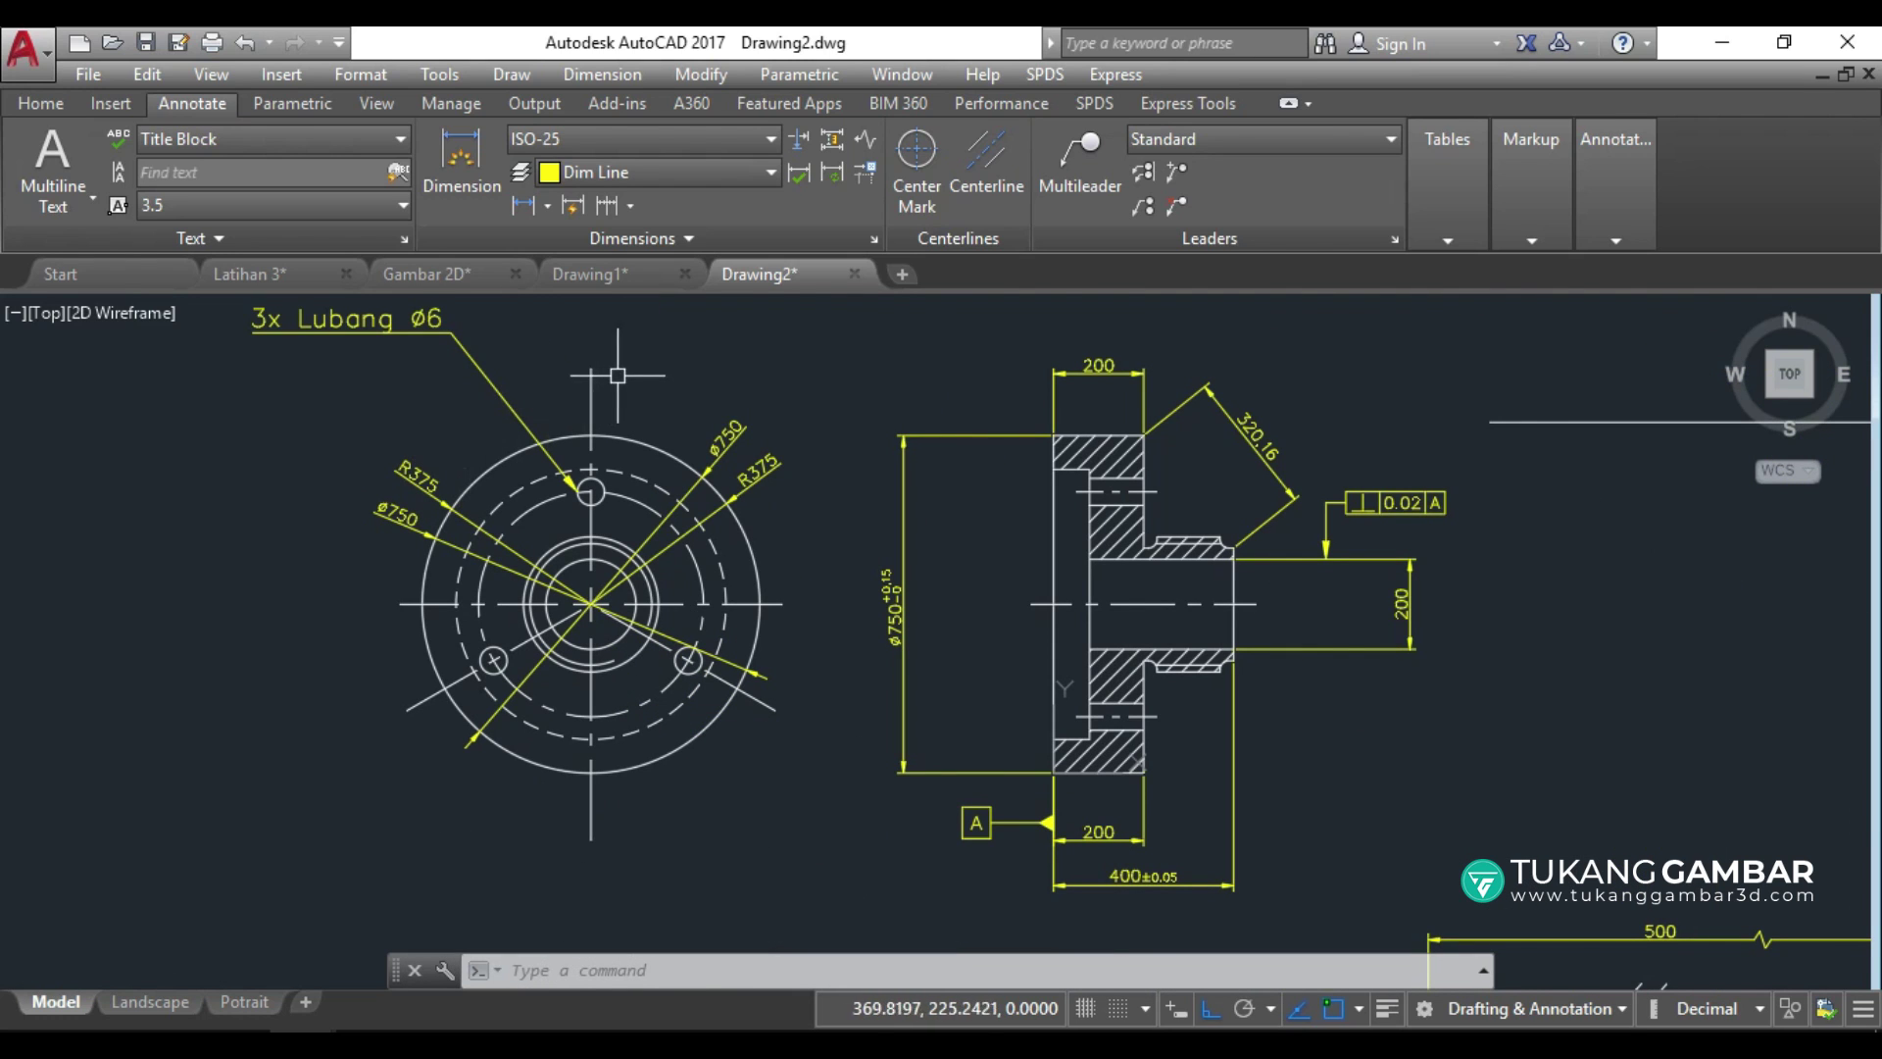
Edit ISO-25's Primary Units linear scale factor back to 1.
left_click(875, 236)
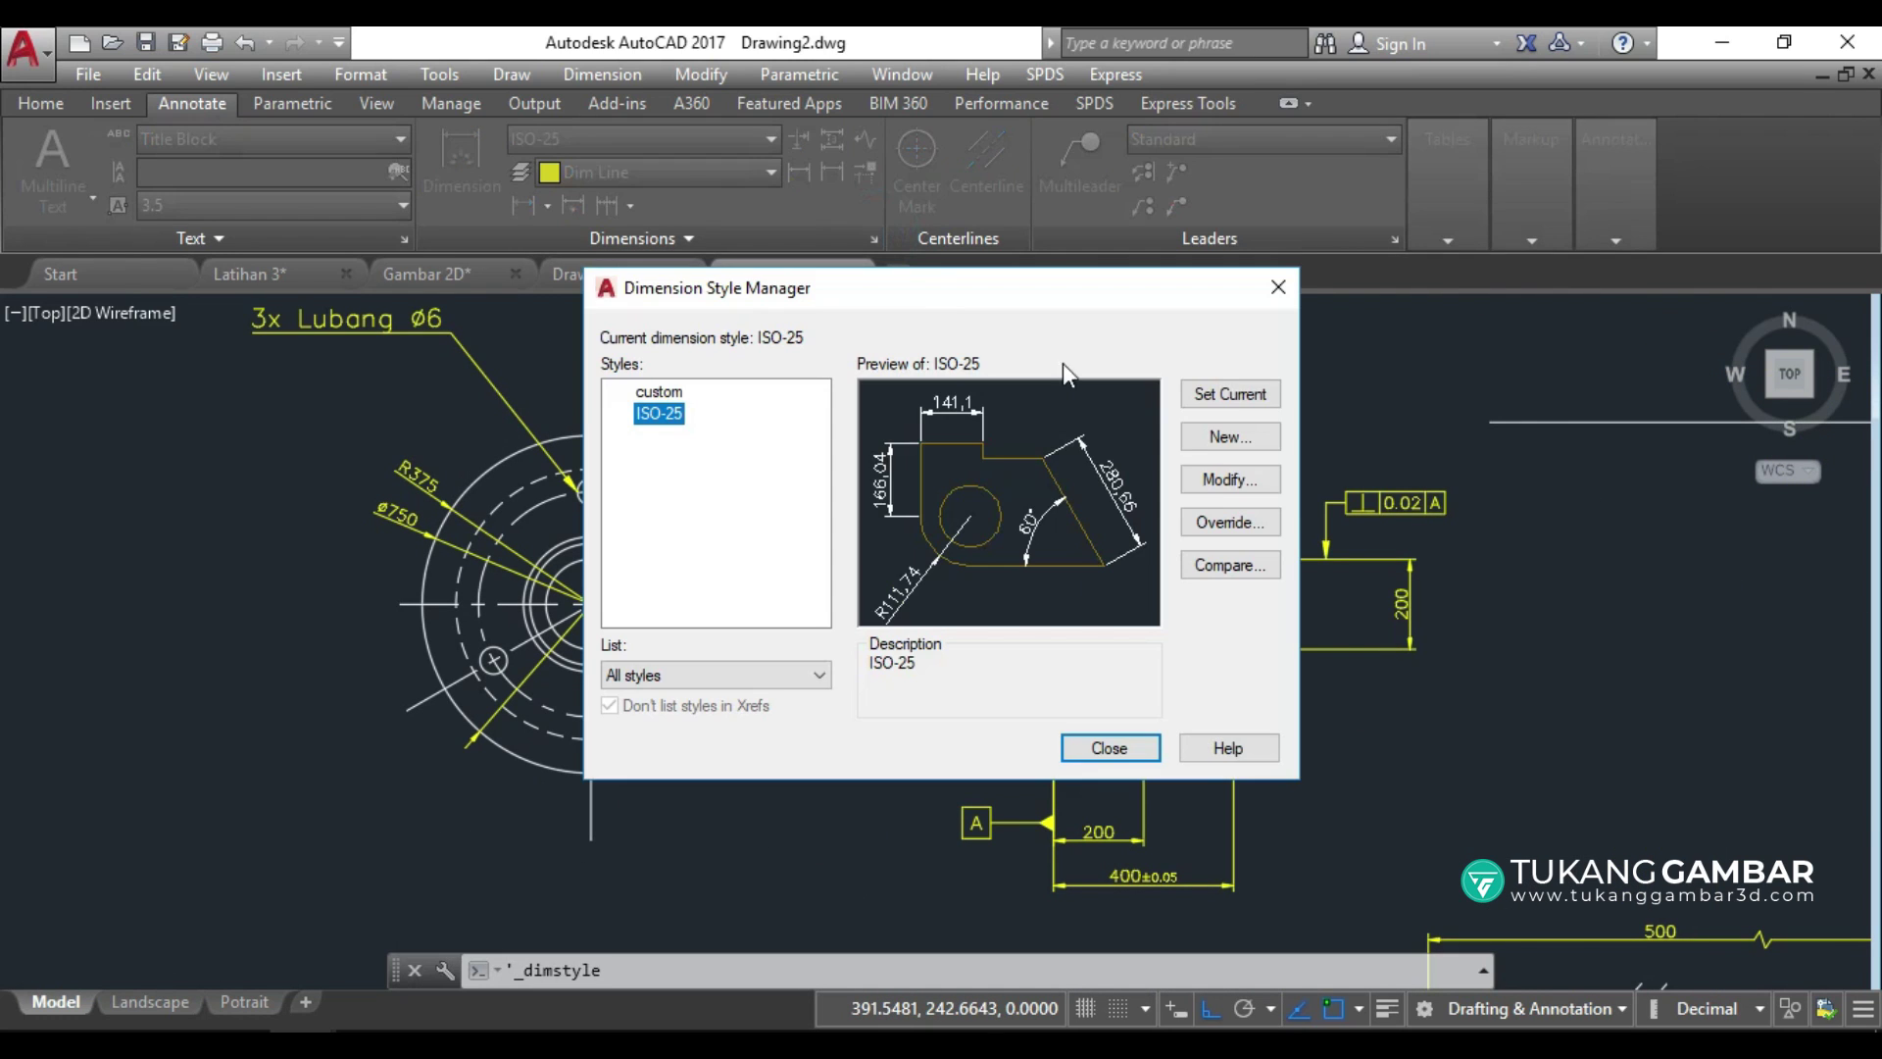
left_click(1189, 480)
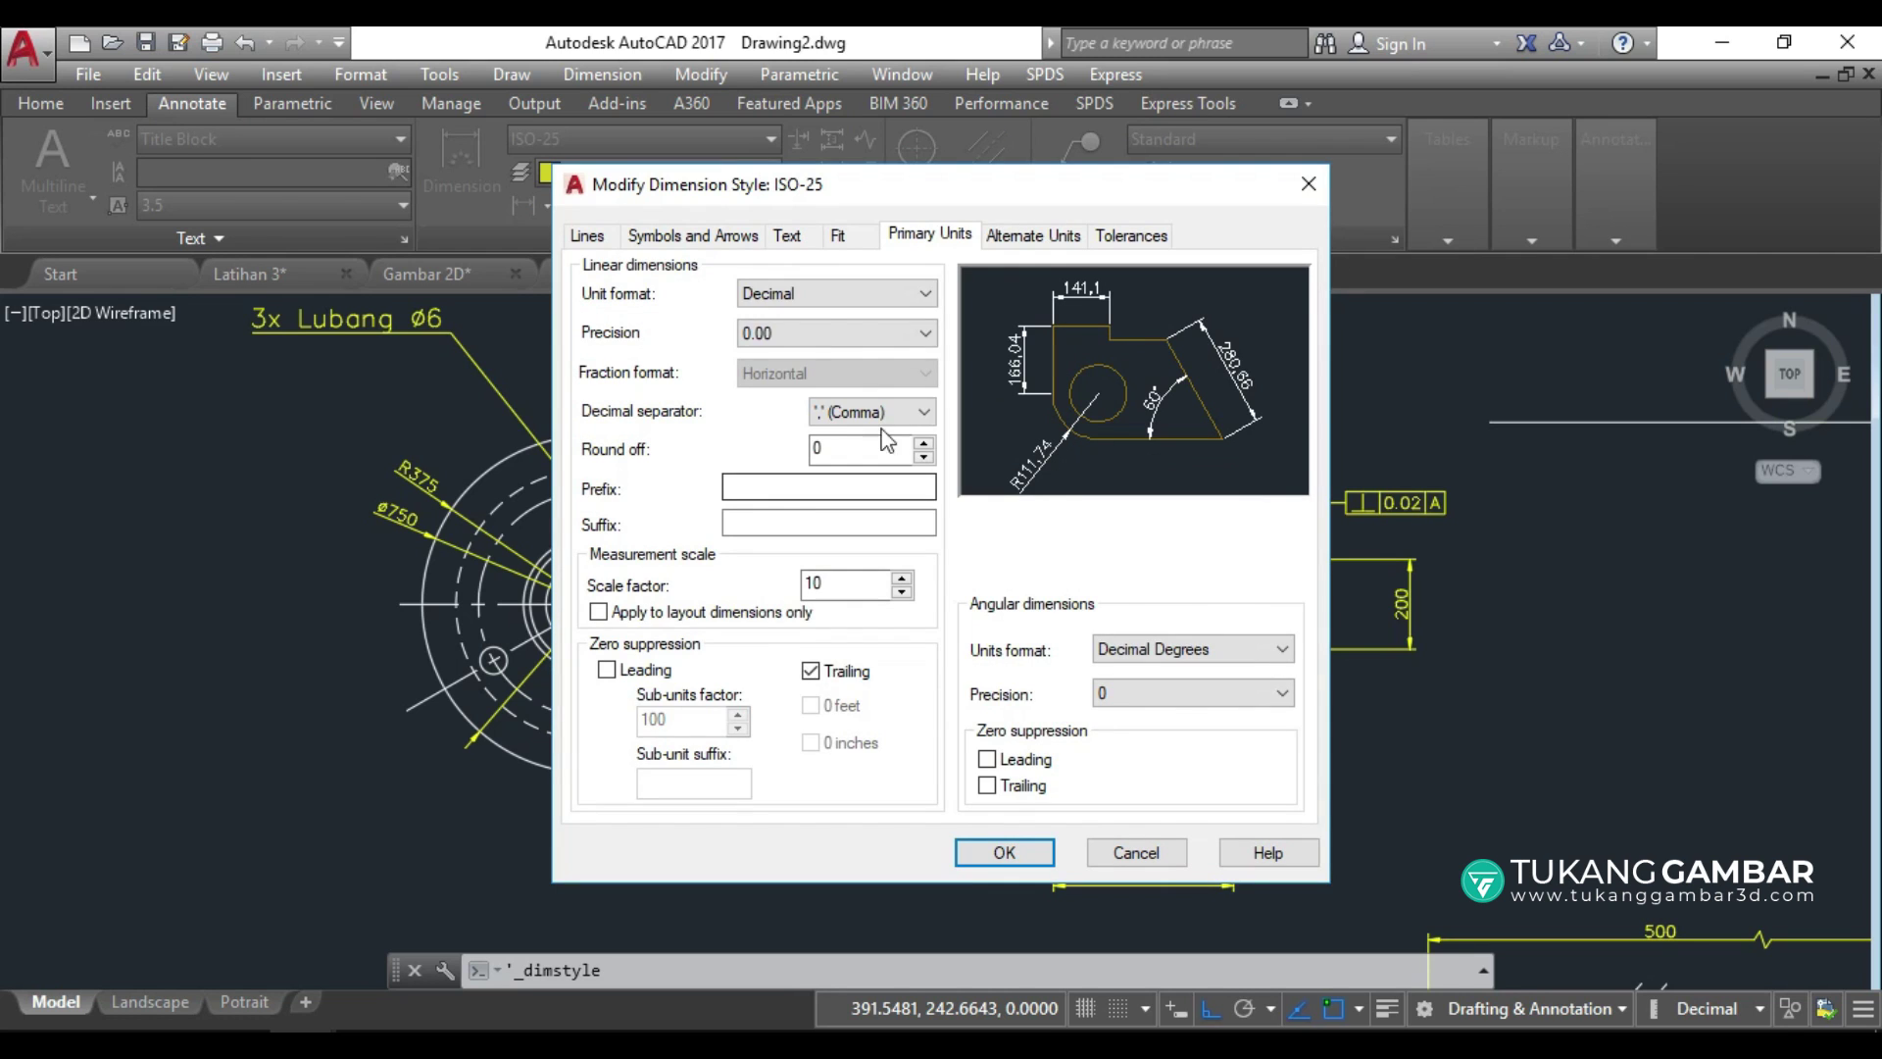
left_click(839, 233)
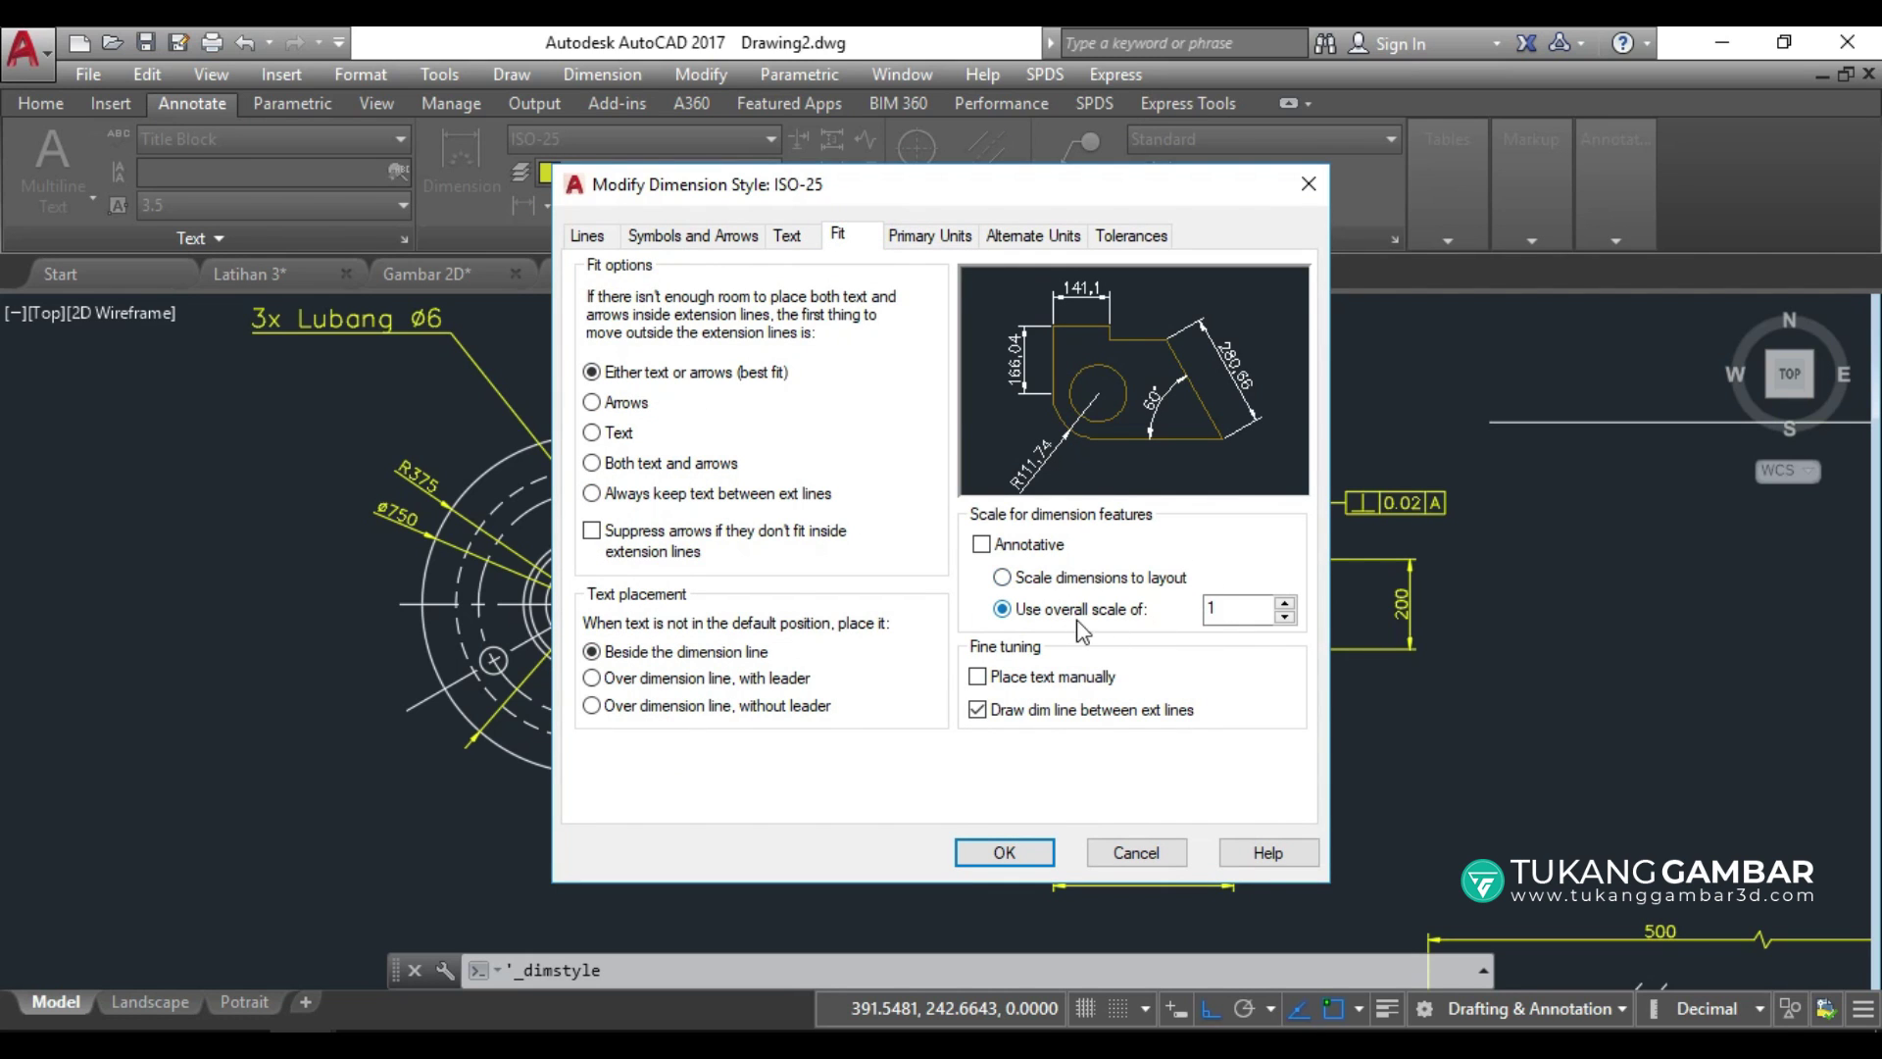
left_click(930, 235)
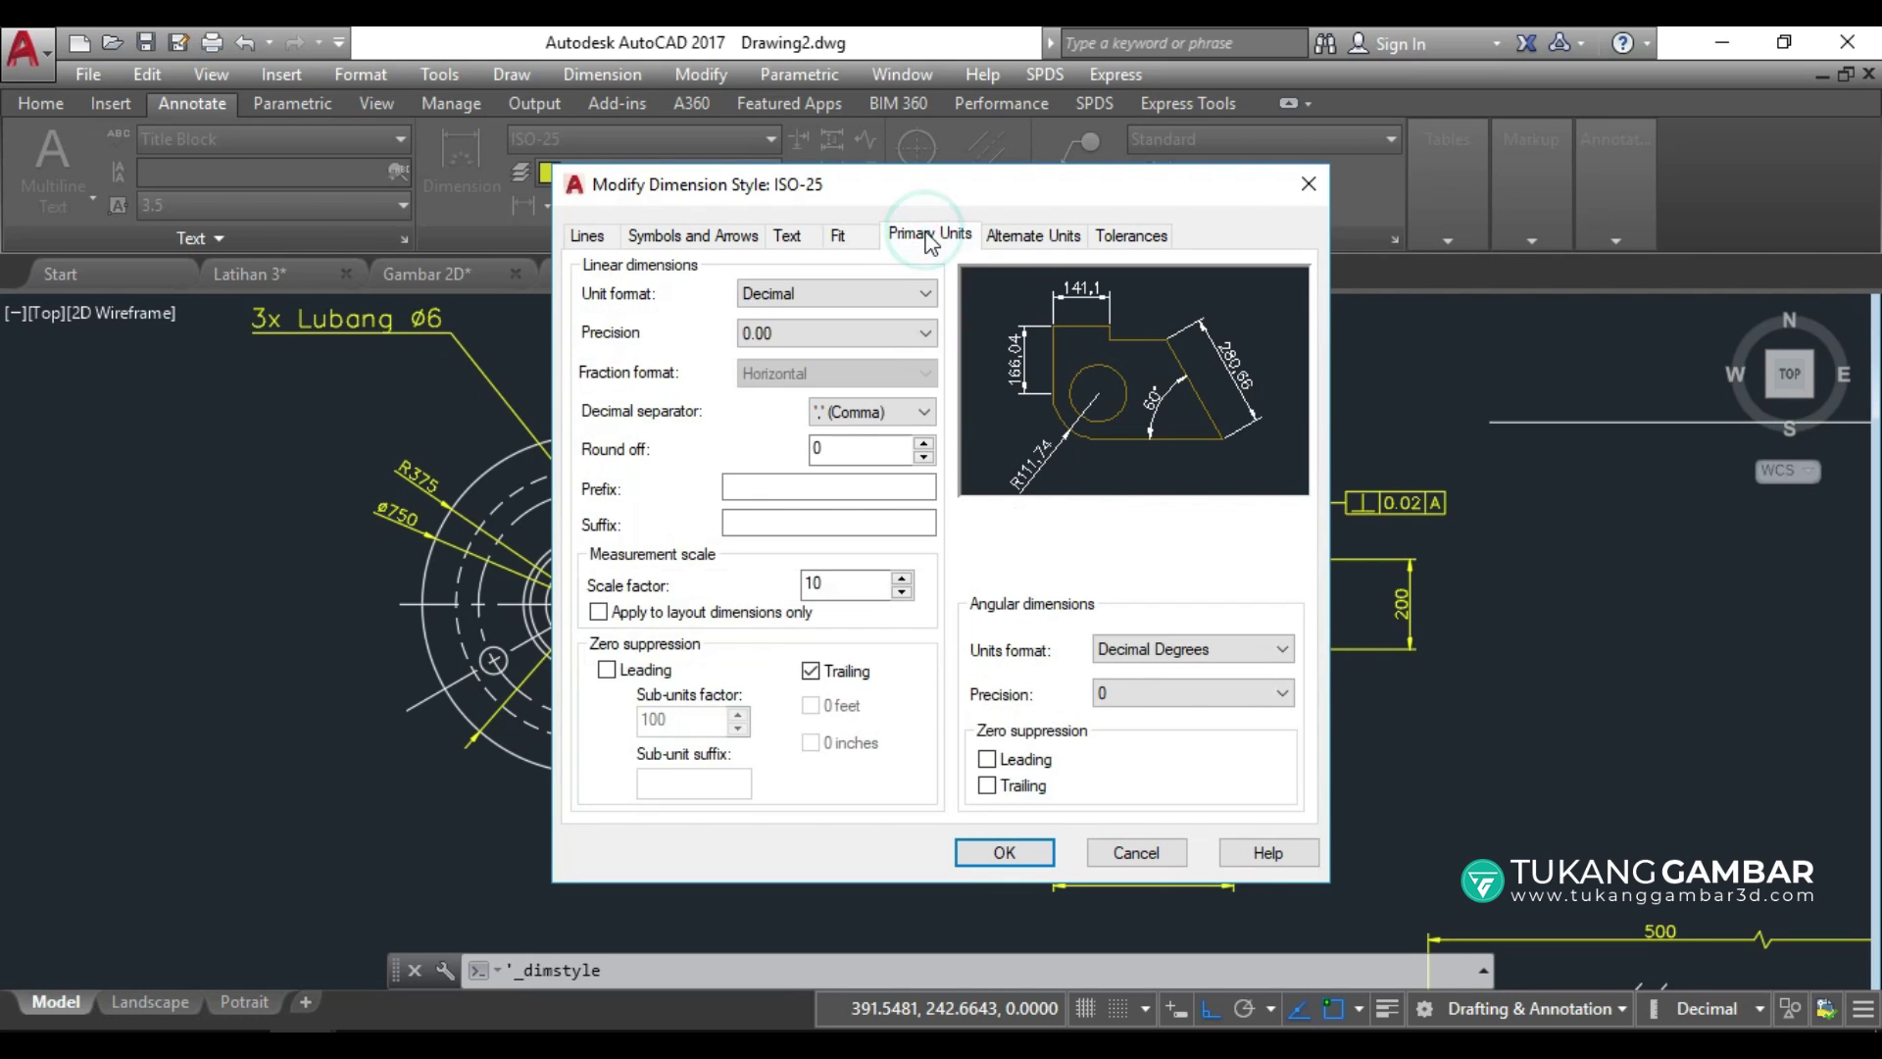
left_click(846, 588)
key("BackSpace")
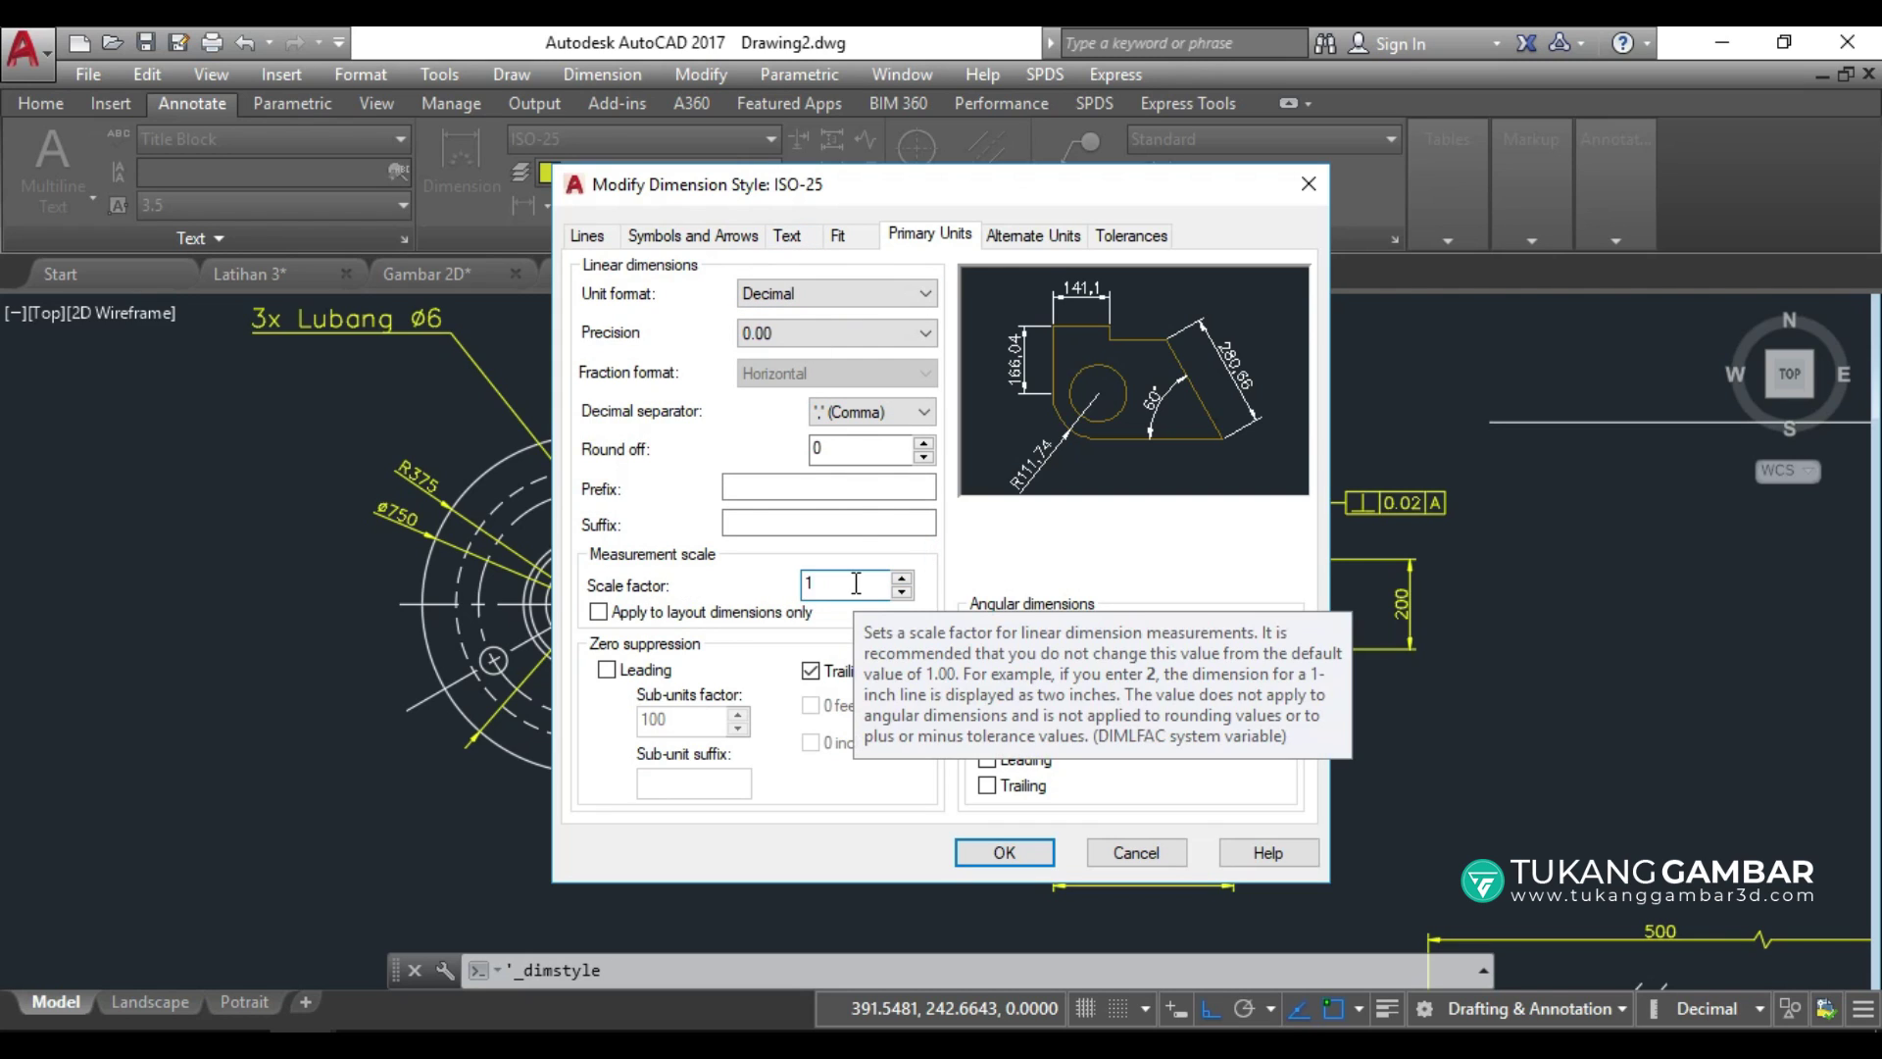
Confirm the overall scale is still 1, apply the change, and check dimensions read ø75 and 20.
left_click(861, 238)
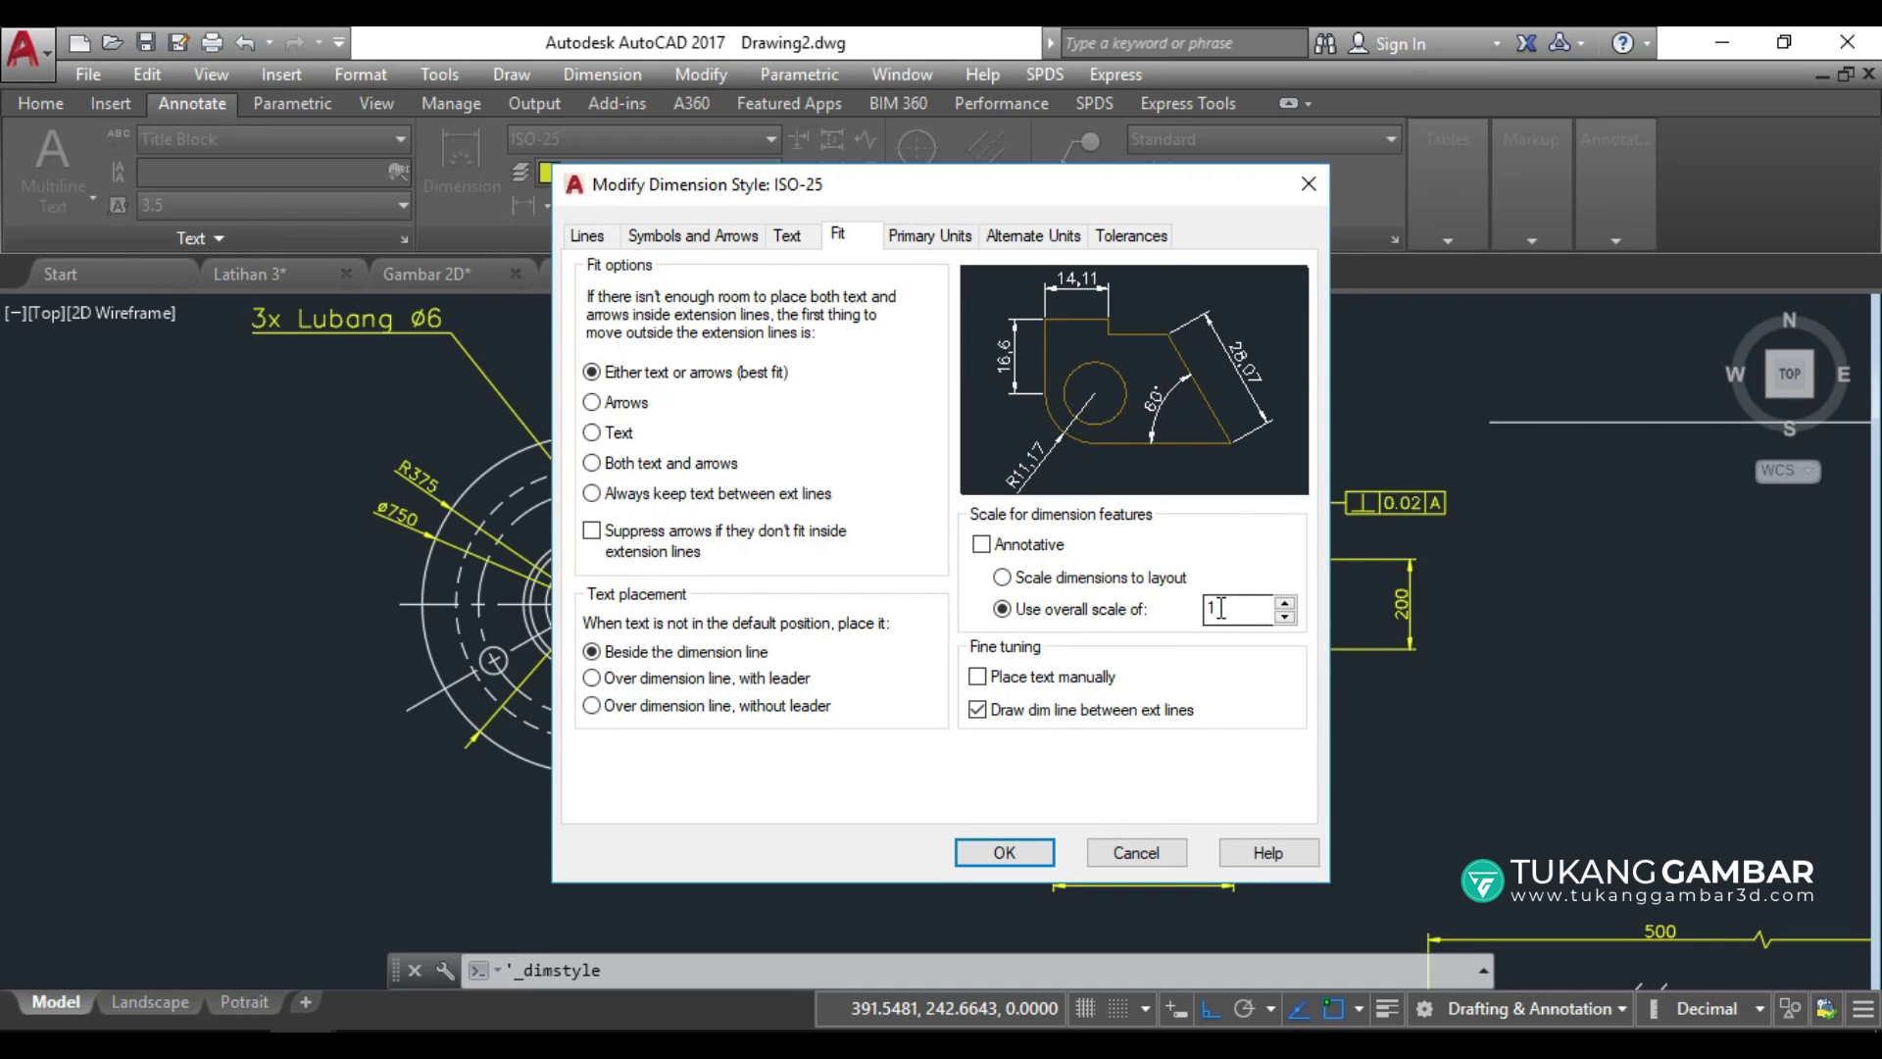
left_click(1014, 855)
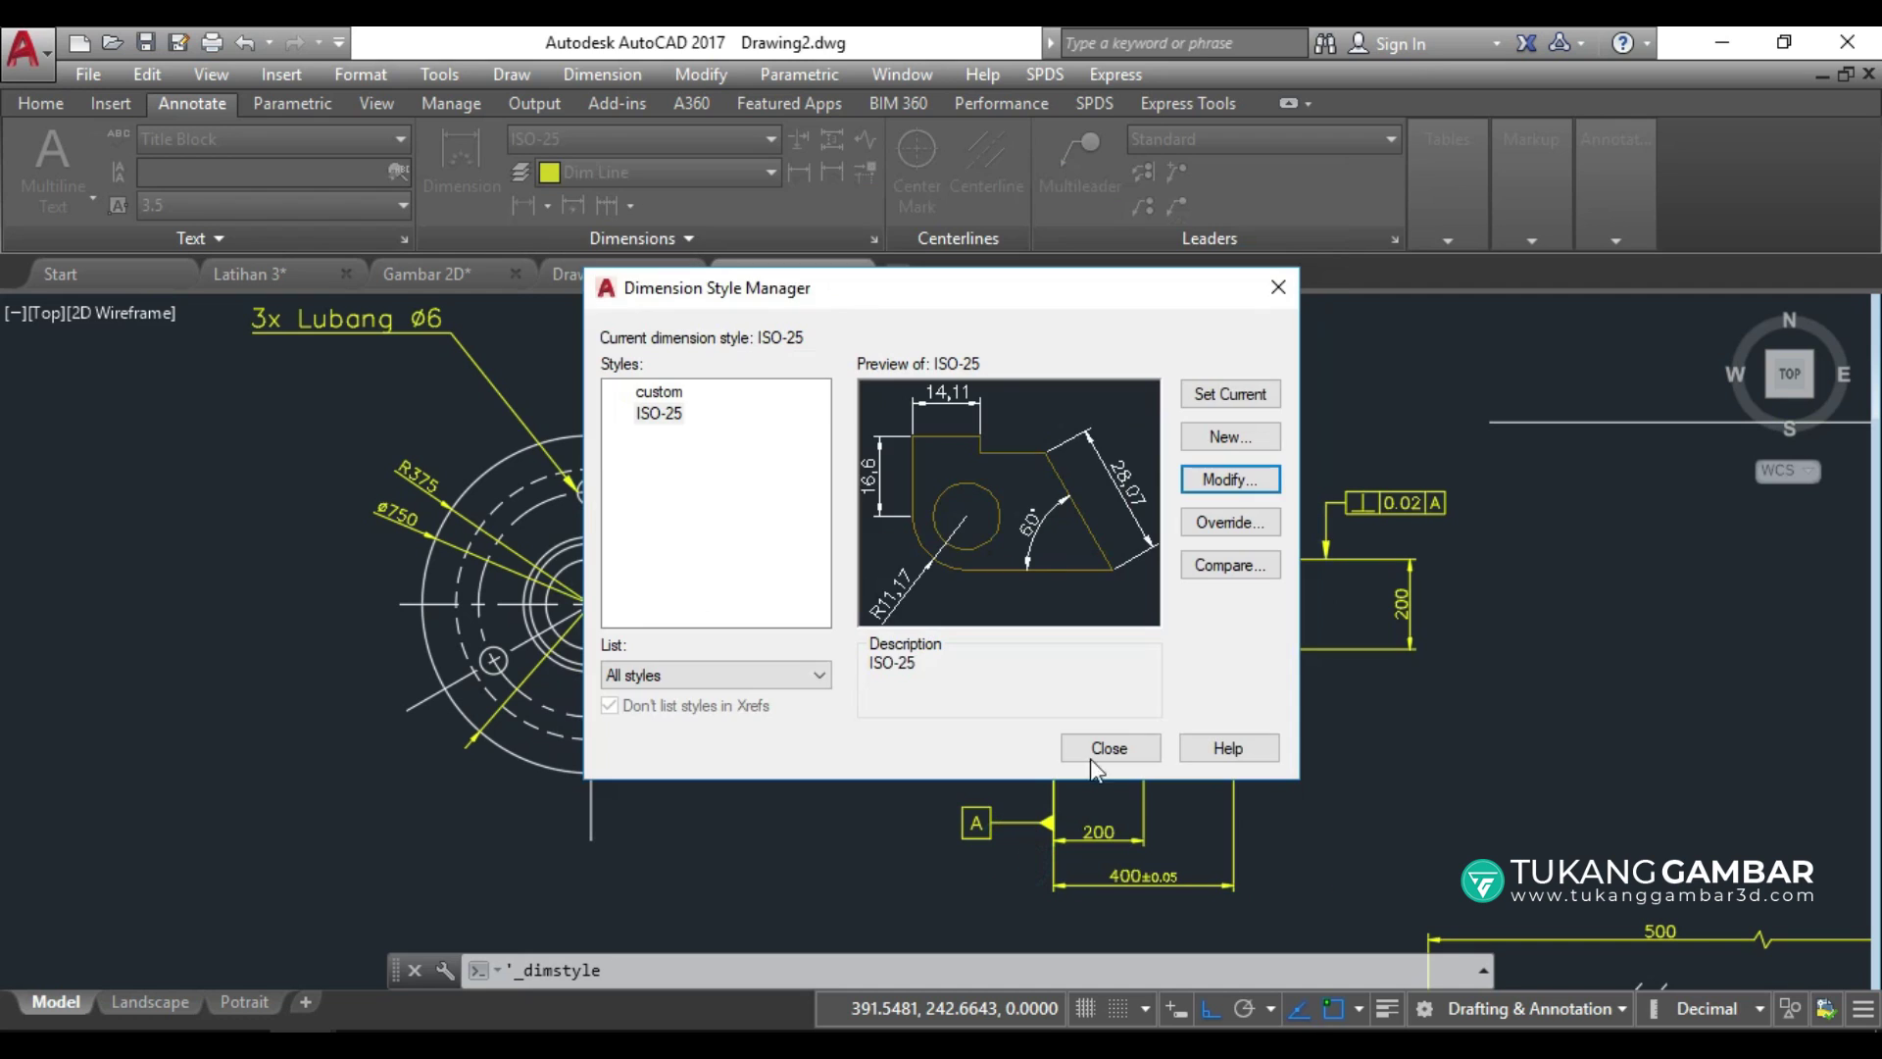
left_click(1109, 748)
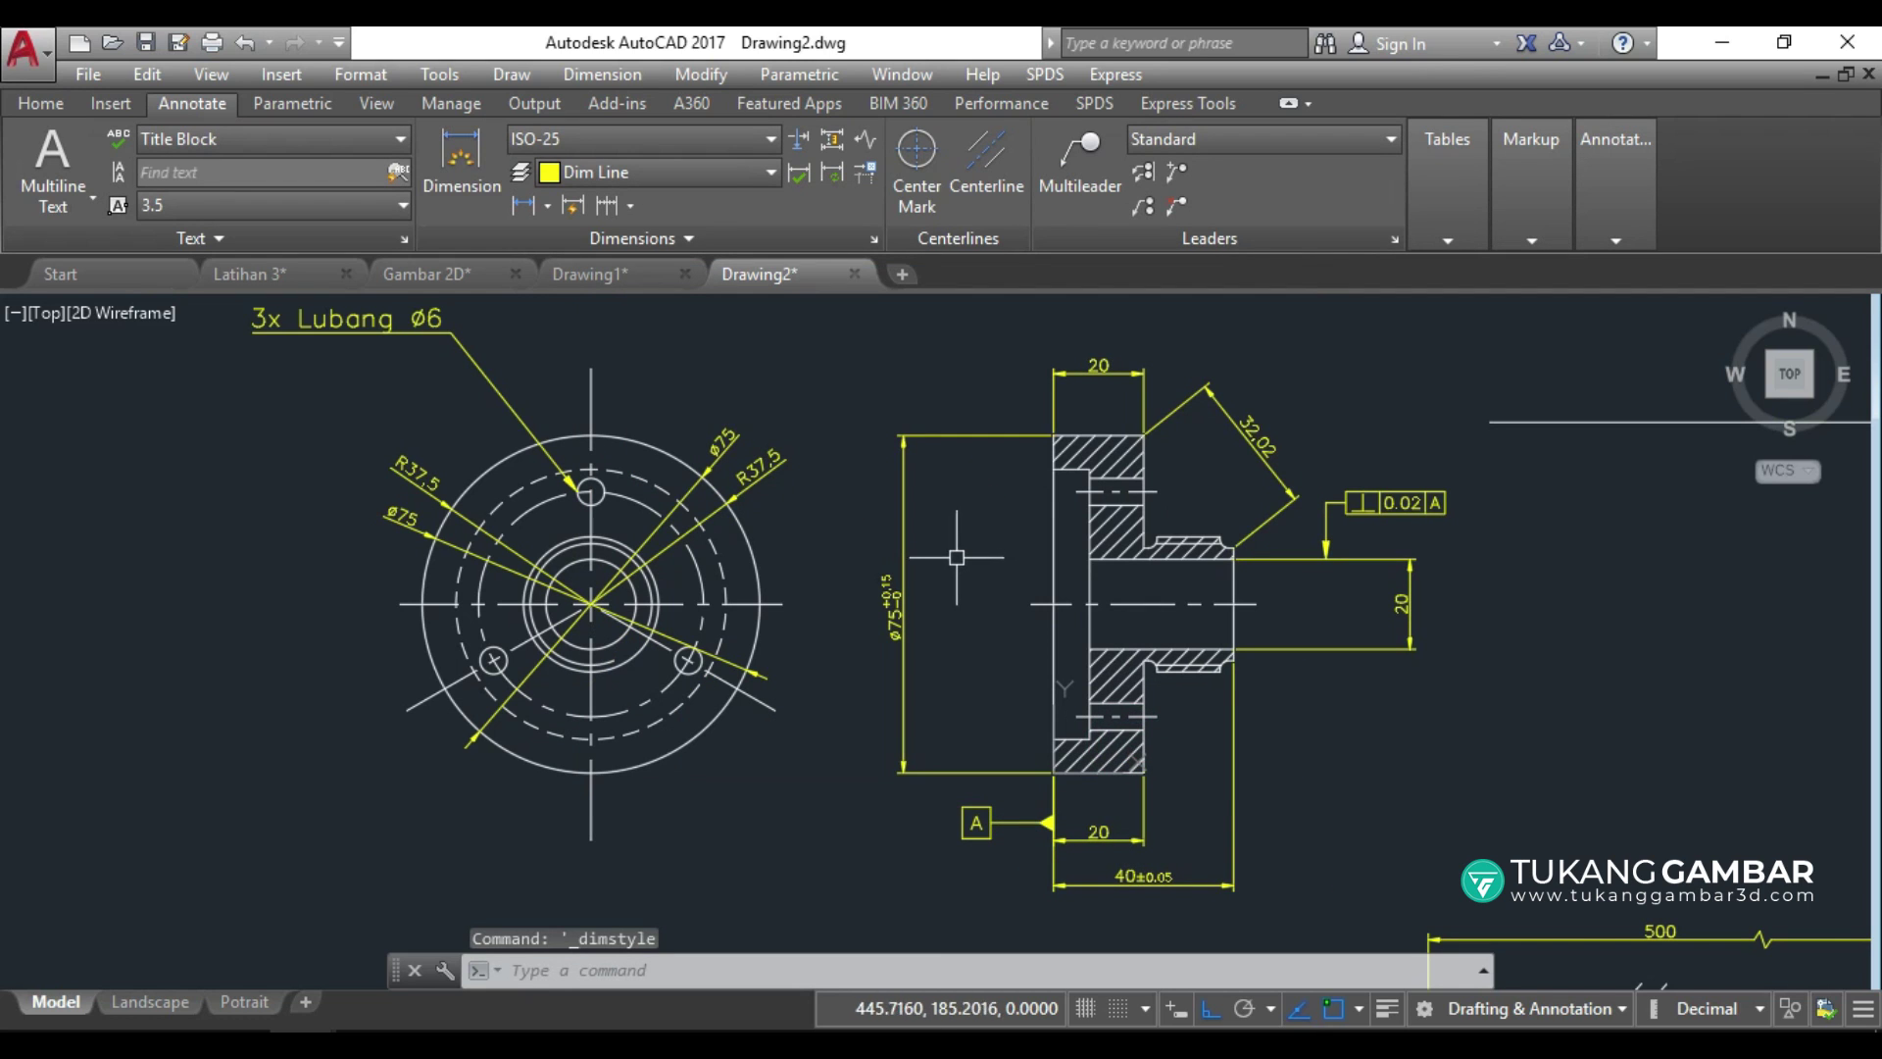
scroll(966, 555, "down", 3)
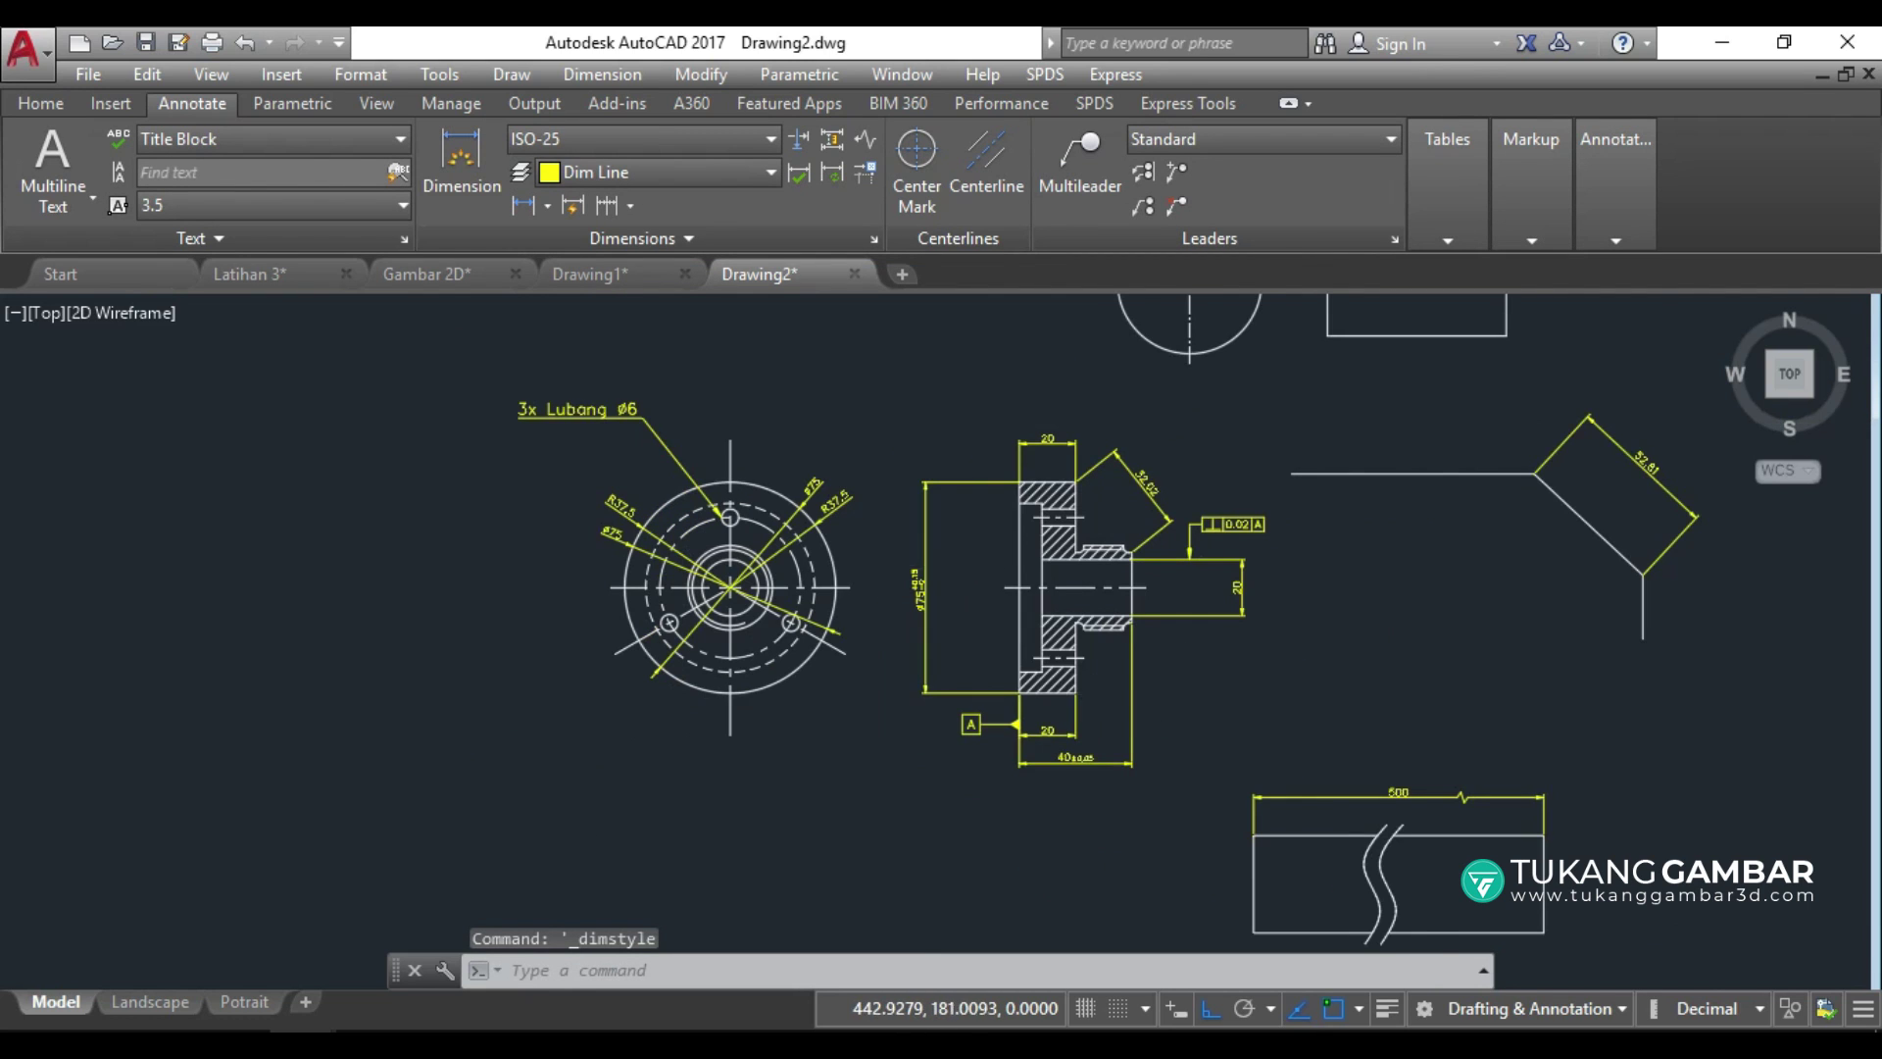
scroll(970, 553, "up", 3)
scroll(947, 576, "down", 2)
scroll(1022, 618, "up", 2)
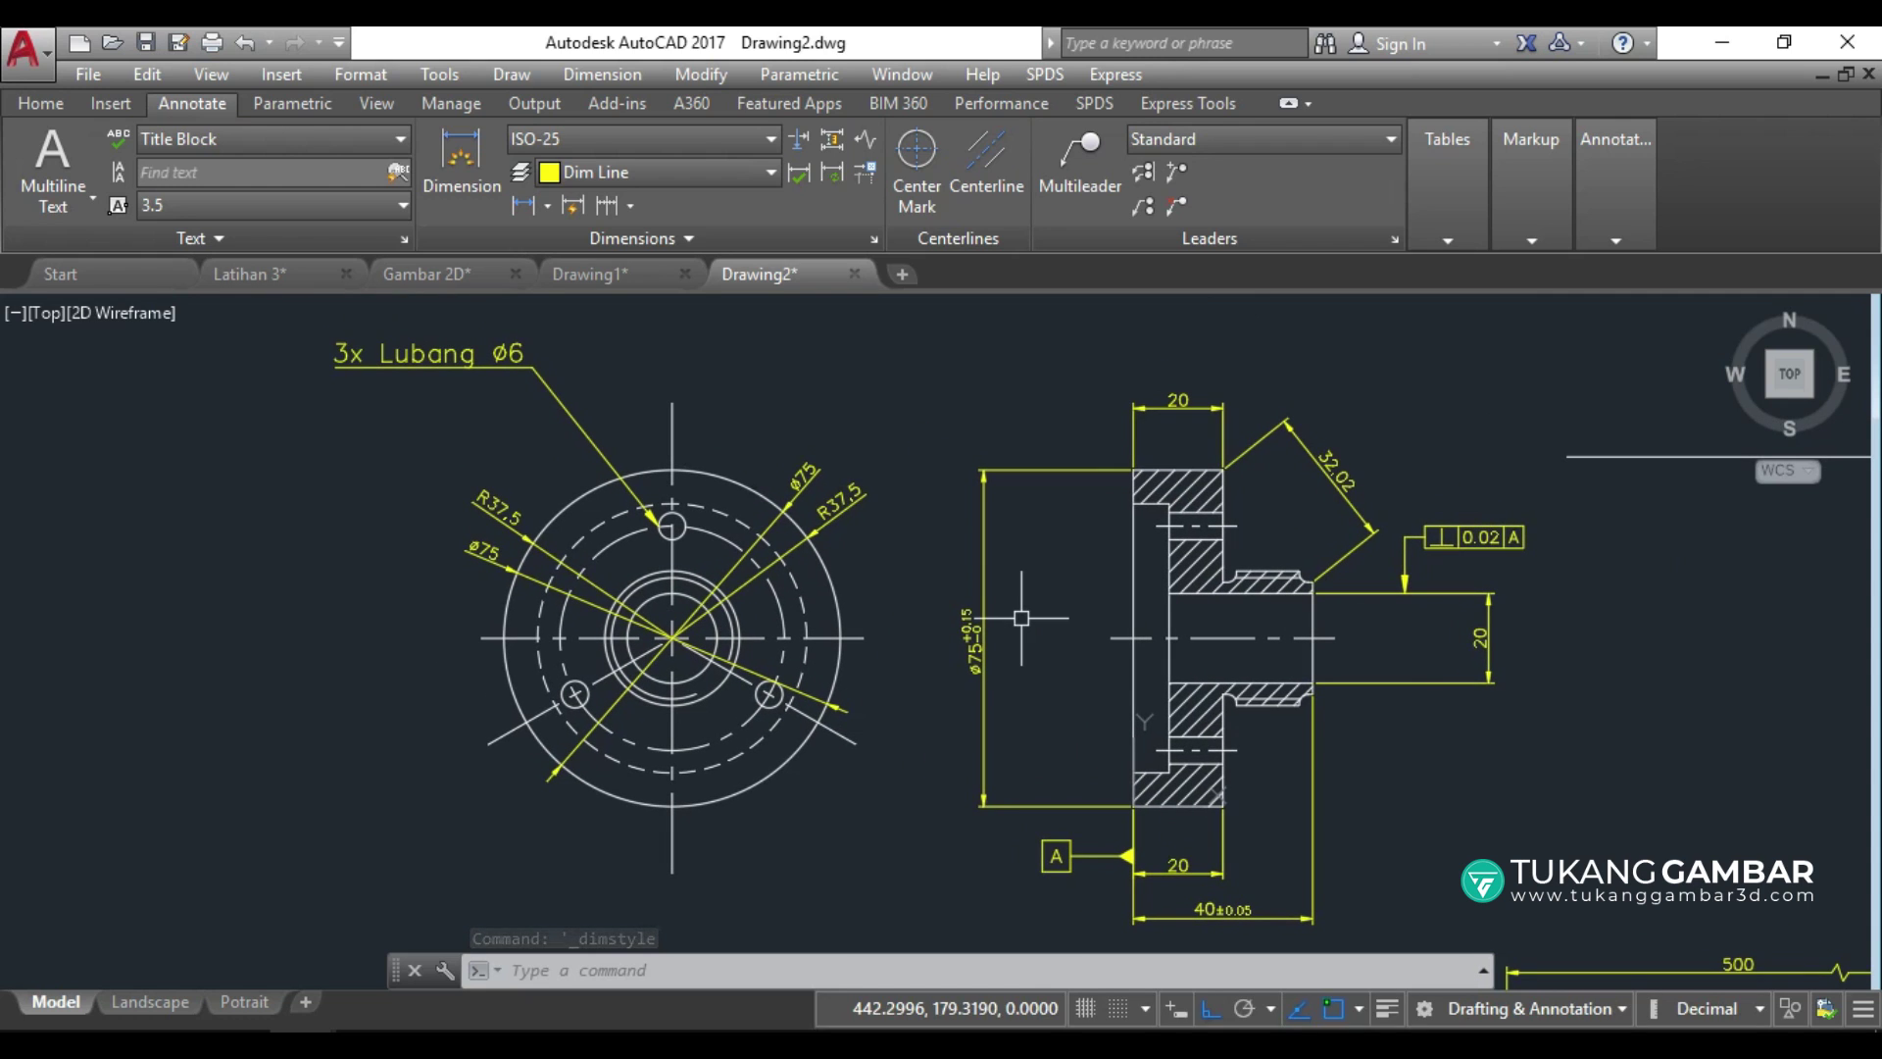